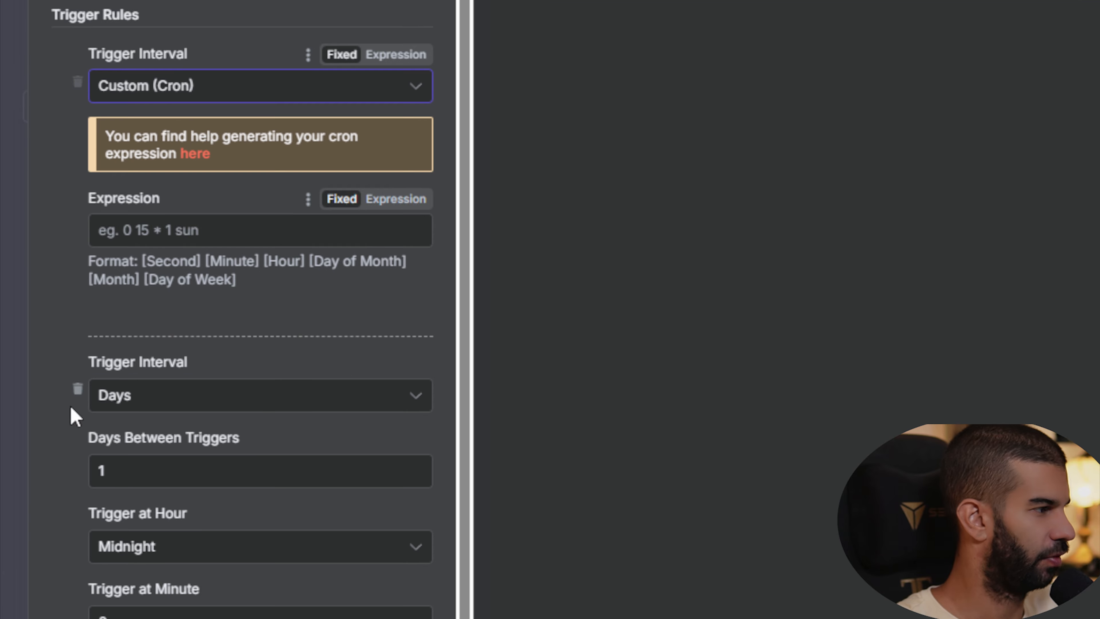
- Delete the second trigger rule (Days interval), keeping only the Custom (Cron) rule
{"action": "left_click", "coordinate": [77, 314]}
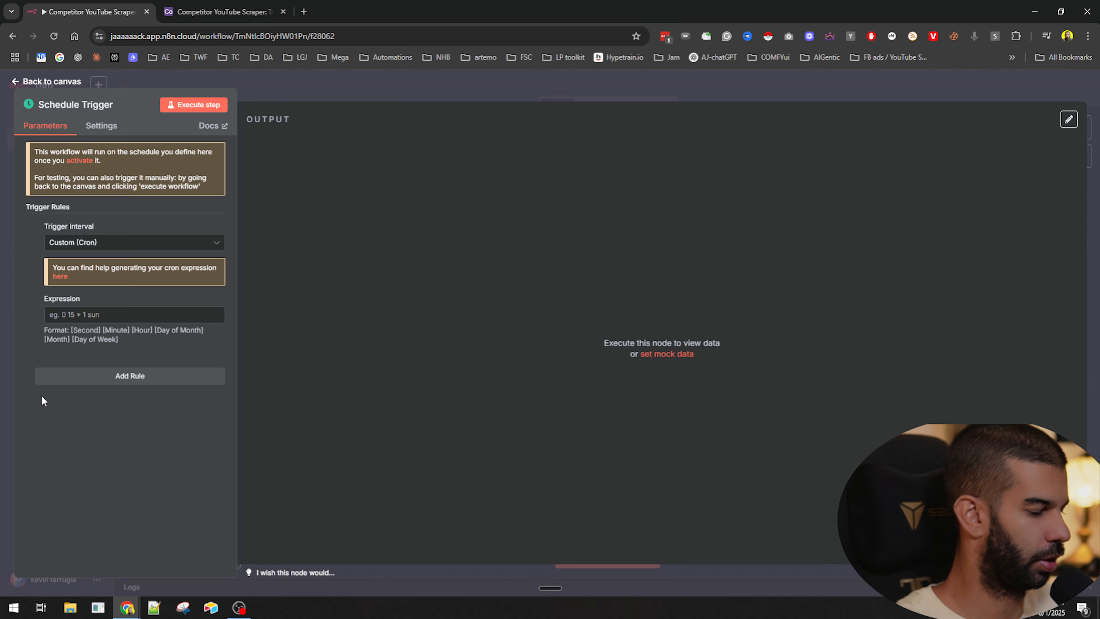
- Open Claude in a new tab and ask for an n8n cron expression that runs every Saturday at midnight
{"action": "key", "text": "ctrl+t"}
{"action": "type", "text": "cla"}
{"action": "key", "text": "Return"}
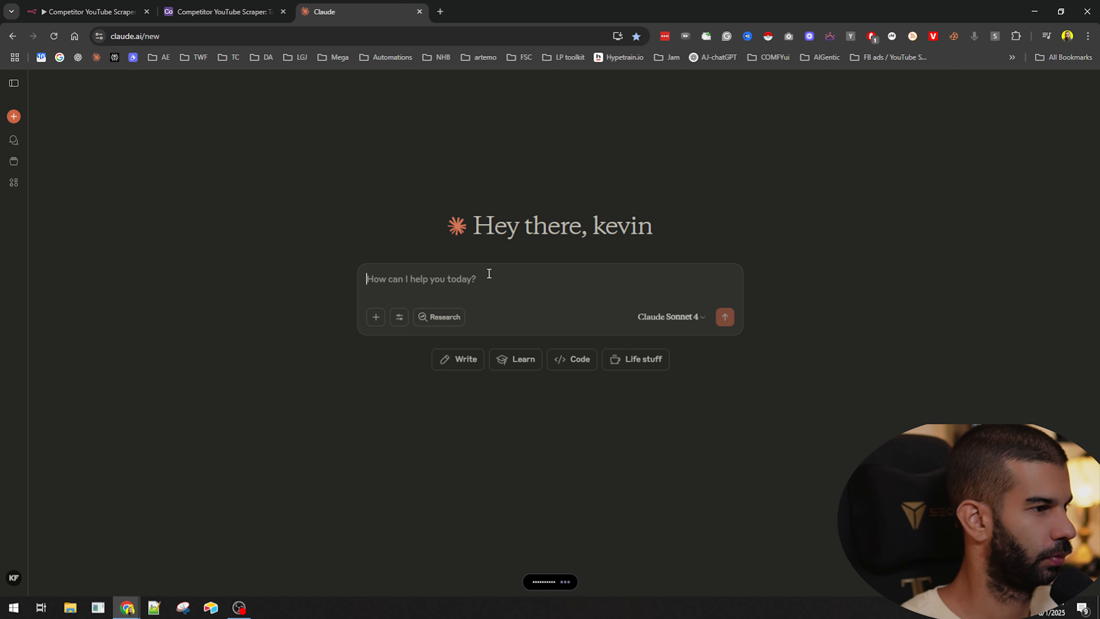
{"action": "key", "text": "Return"}
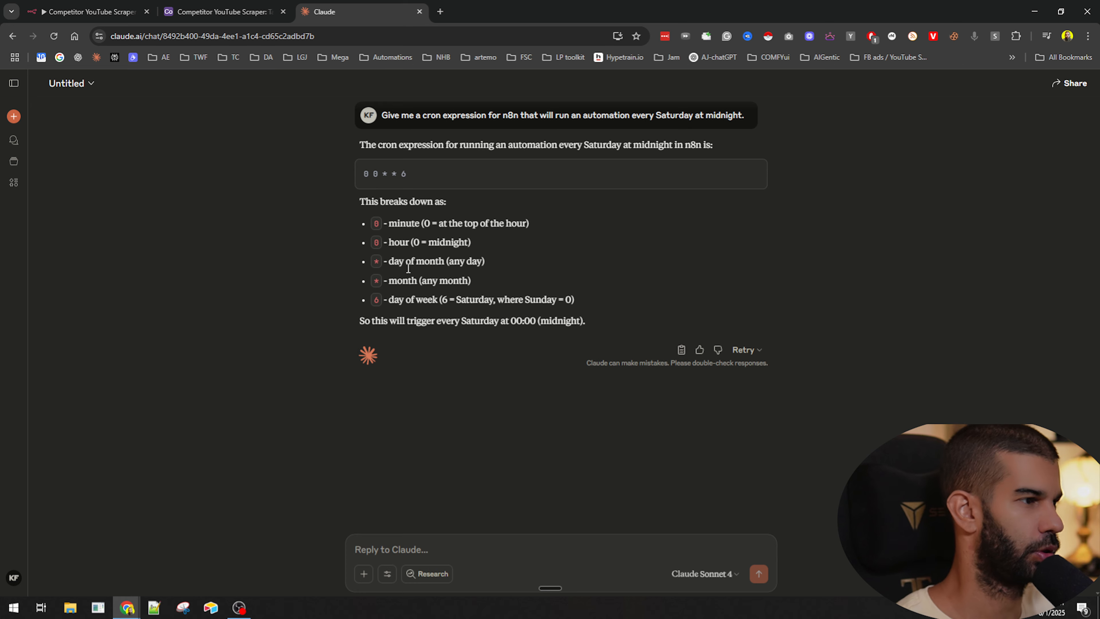
- Copy the cron expression 0 0 * * 6 from the answer and close the Claude tab
{"action": "left_click_drag", "start_coordinate": [399, 300], "coordinate": [530, 300]}
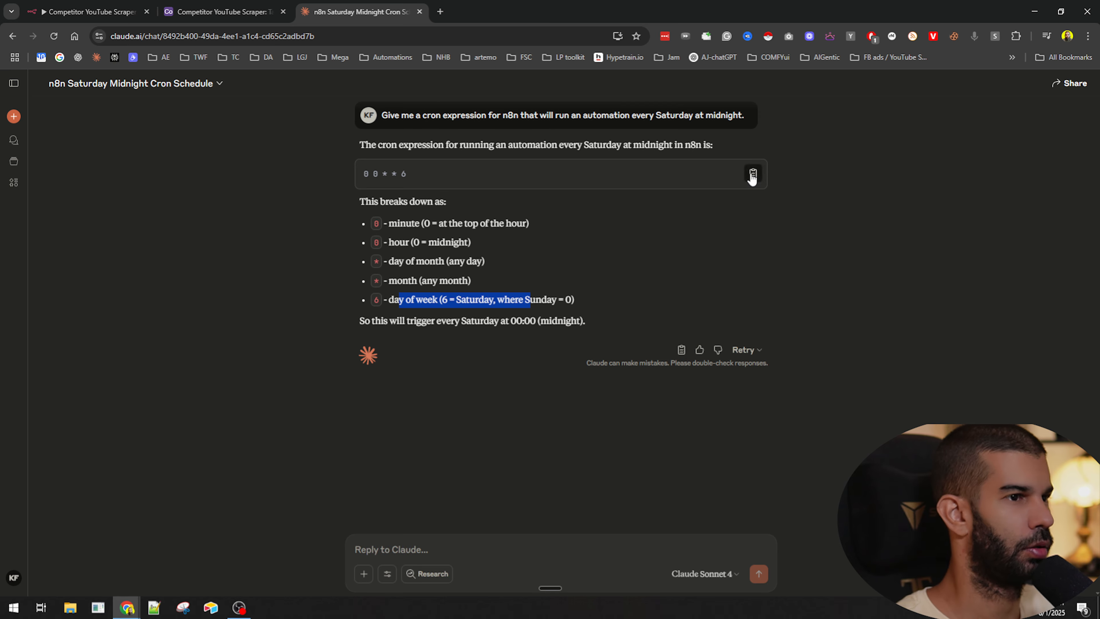
{"action": "left_click", "coordinate": [753, 174]}
{"action": "key", "text": "ctrl+w"}
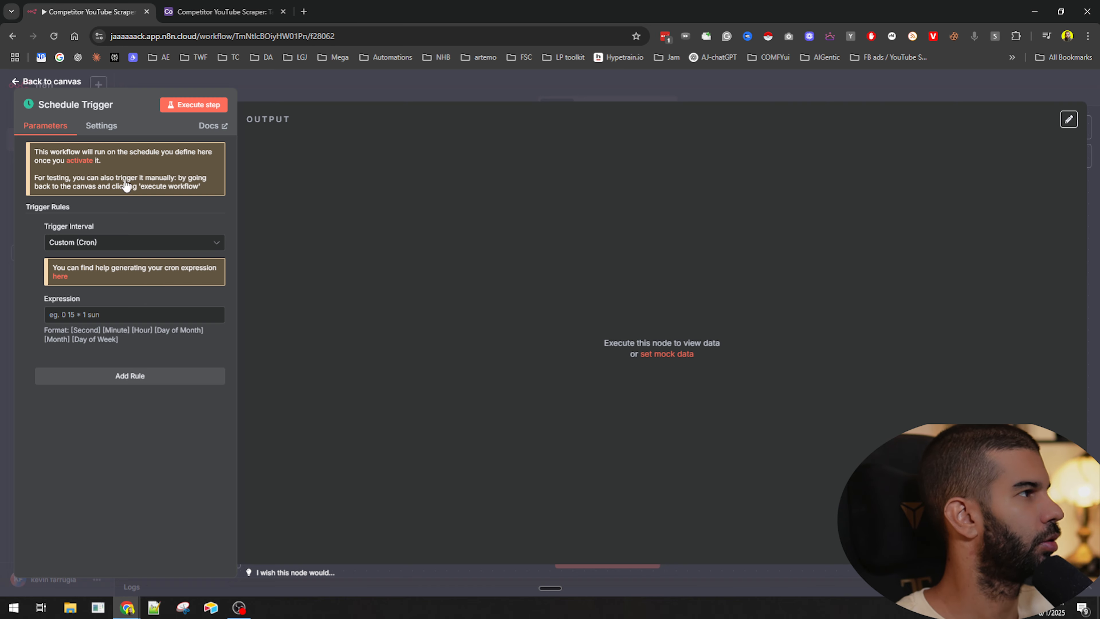
- Return to the workflow canvas and execute the workflow to test the Schedule Trigger
{"action": "left_click", "coordinate": [479, 97]}
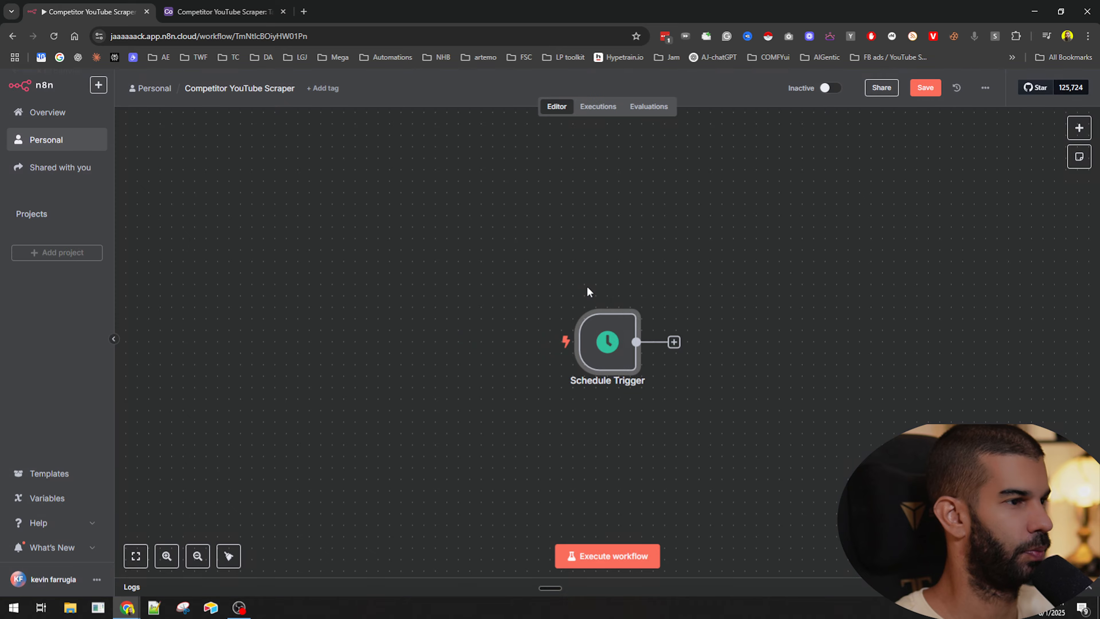
{"action": "scroll", "coordinate": [422, 341], "scroll_direction": "down", "scroll_amount": 2}
{"action": "scroll", "coordinate": [422, 342], "scroll_direction": "right", "scroll_amount": 3}
{"action": "left_click", "coordinate": [287, 260]}
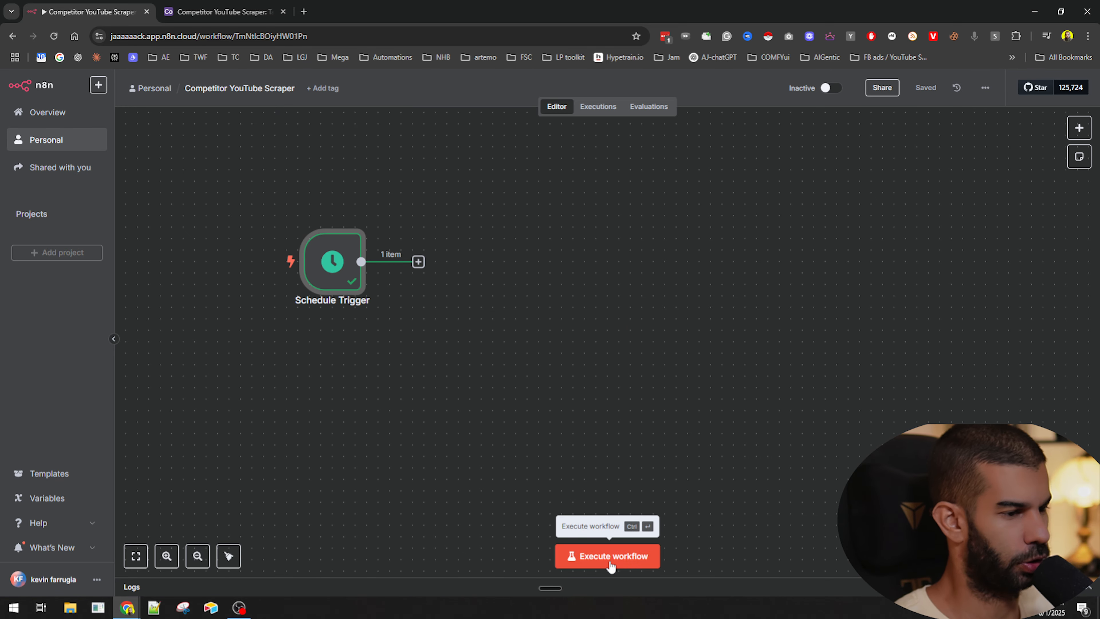
- Reposition the Schedule Trigger node and add an Edit Fields (Set) node after it
{"action": "left_click_drag", "start_coordinate": [329, 260], "coordinate": [284, 249]}
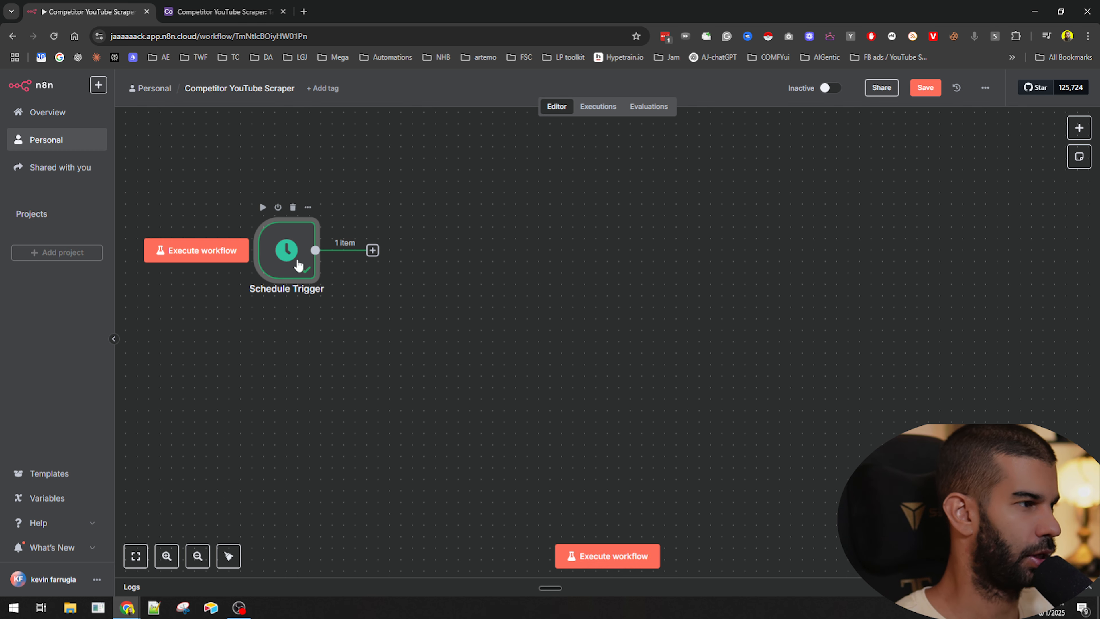
{"action": "left_click", "coordinate": [372, 250]}
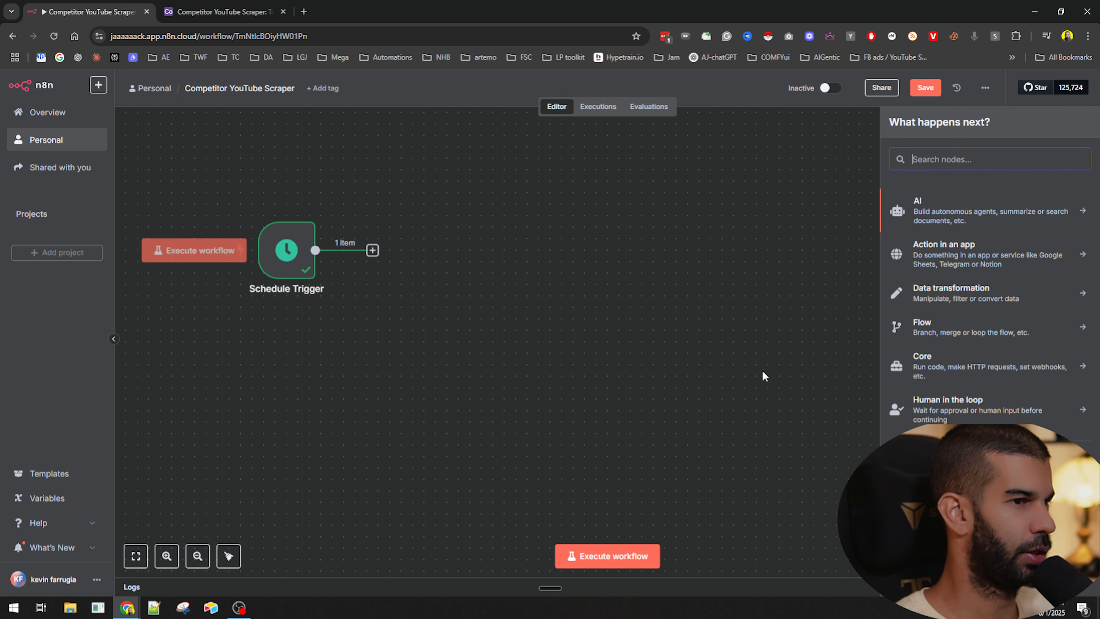
{"action": "type", "text": "set"}
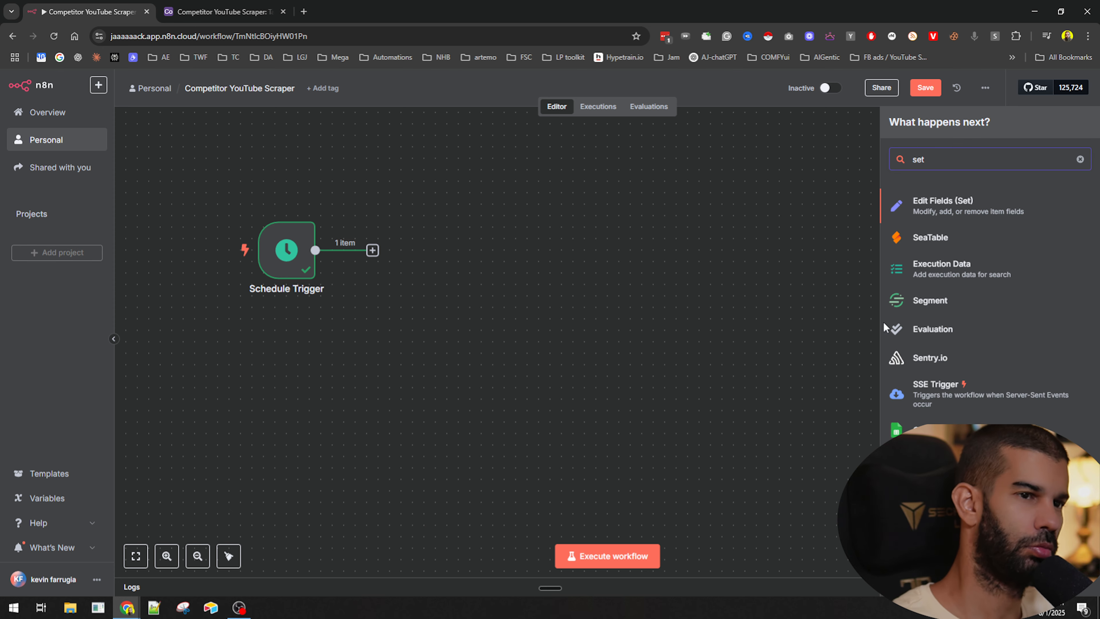
{"action": "left_click", "coordinate": [942, 212]}
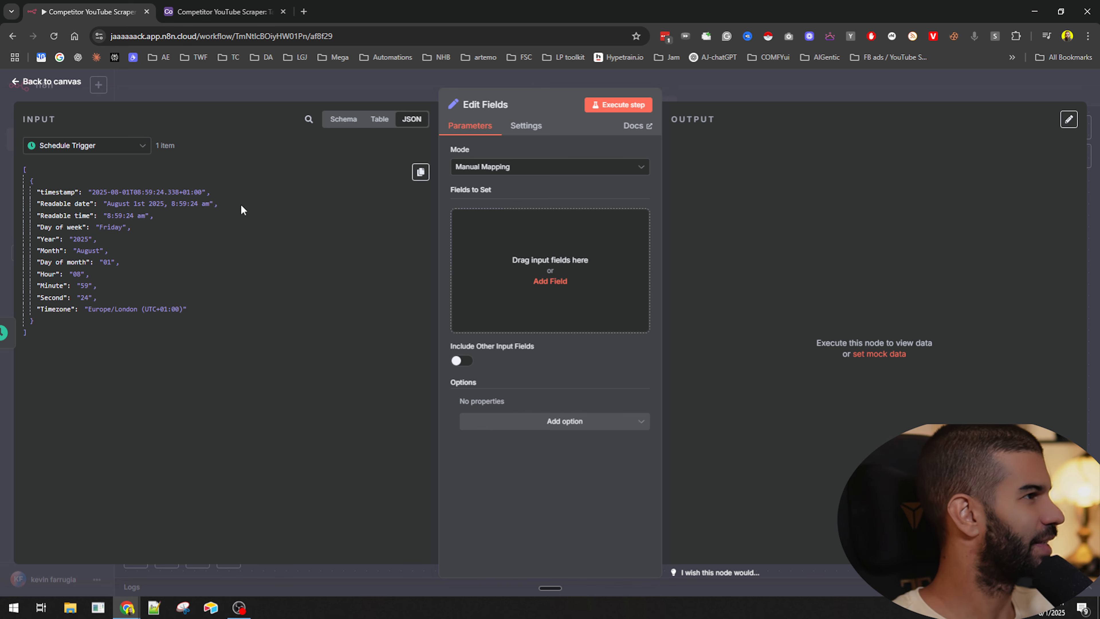
{"action": "key", "text": "alt+Tab"}
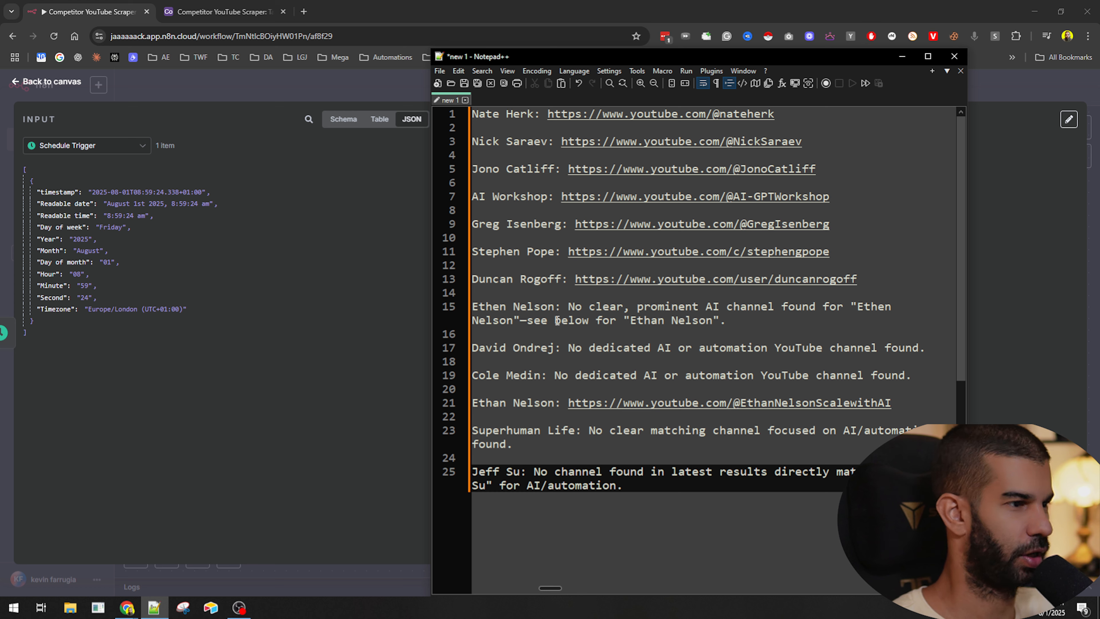
{"action": "left_click_drag", "start_coordinate": [556, 309], "coordinate": [473, 305]}
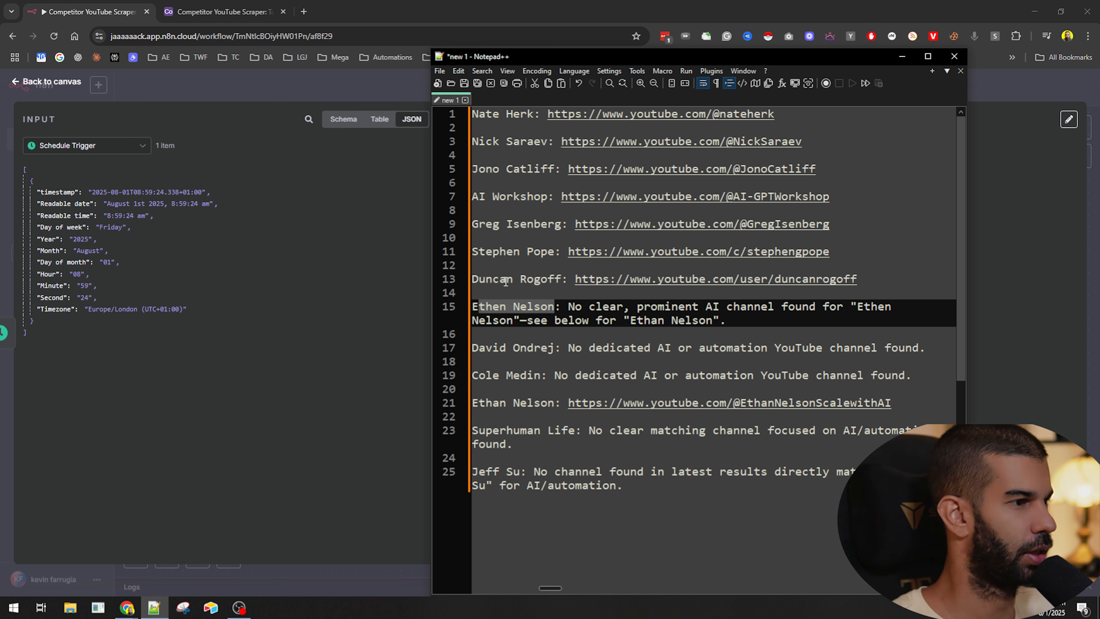
{"action": "key", "text": "ctrl+c"}
{"action": "left_click", "coordinate": [466, 4]}
{"action": "key", "text": "ctrl+t"}
{"action": "key", "text": "ctrl+v"}
{"action": "type", "text": "youtube"}
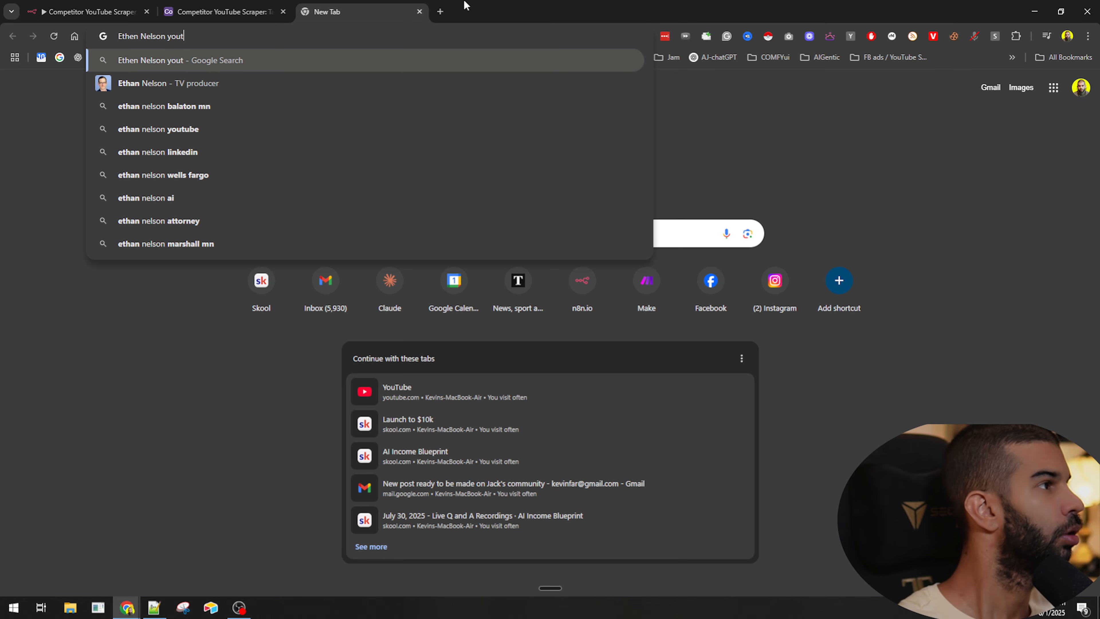
{"action": "key", "text": "Return"}
{"action": "right_click", "coordinate": [155, 197]}
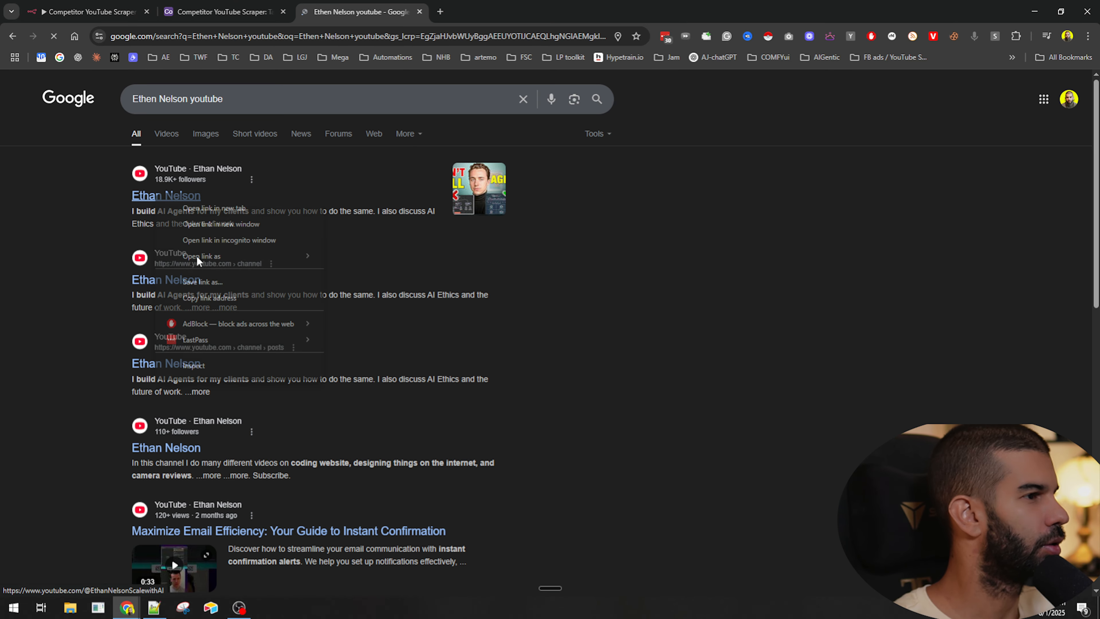
{"action": "left_click", "coordinate": [209, 298]}
{"action": "key", "text": "alt+Tab"}
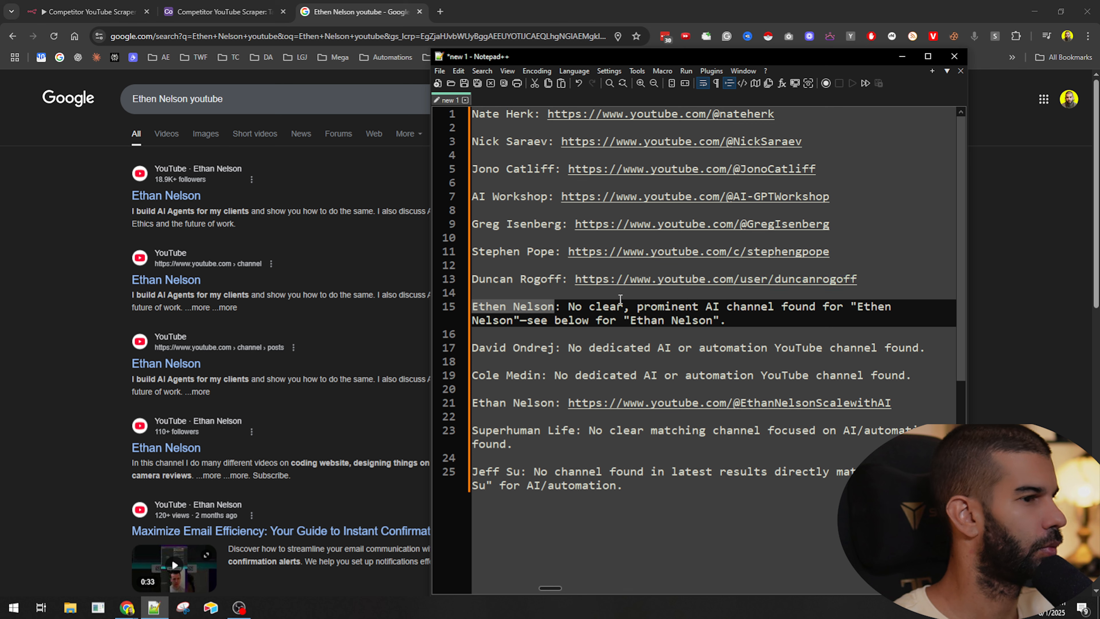
{"action": "left_click_drag", "start_coordinate": [569, 308], "coordinate": [744, 320]}
{"action": "key", "text": "ctrl+v"}
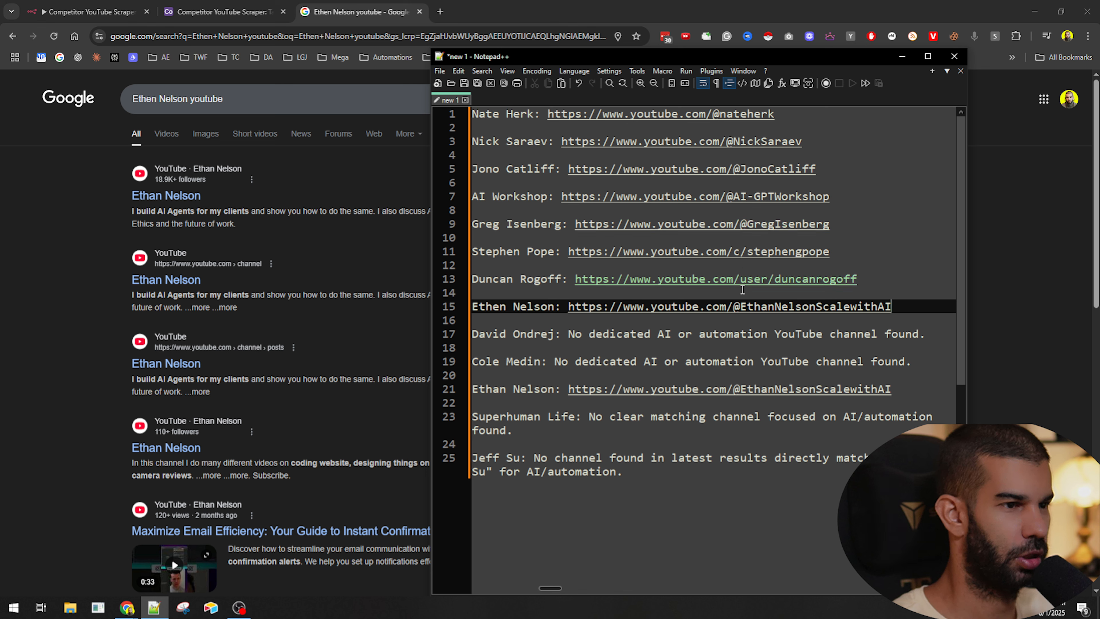
- Copy the name David Ondrej from the list and search Google for 'David Ondrej youtube'
{"action": "left_click_drag", "start_coordinate": [556, 333], "coordinate": [472, 334]}
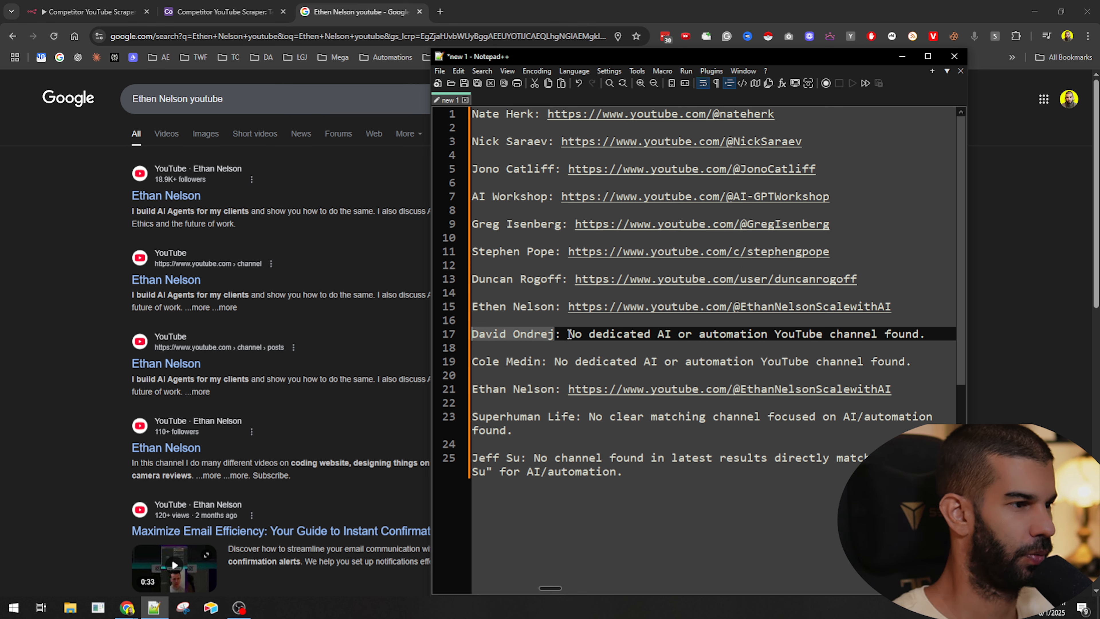
{"action": "key", "text": "ctrl+c"}
{"action": "left_click", "coordinate": [305, 99]}
{"action": "key", "text": "ctrl+a"}
{"action": "key", "text": "ctrl+v"}
{"action": "type", "text": "youtube"}
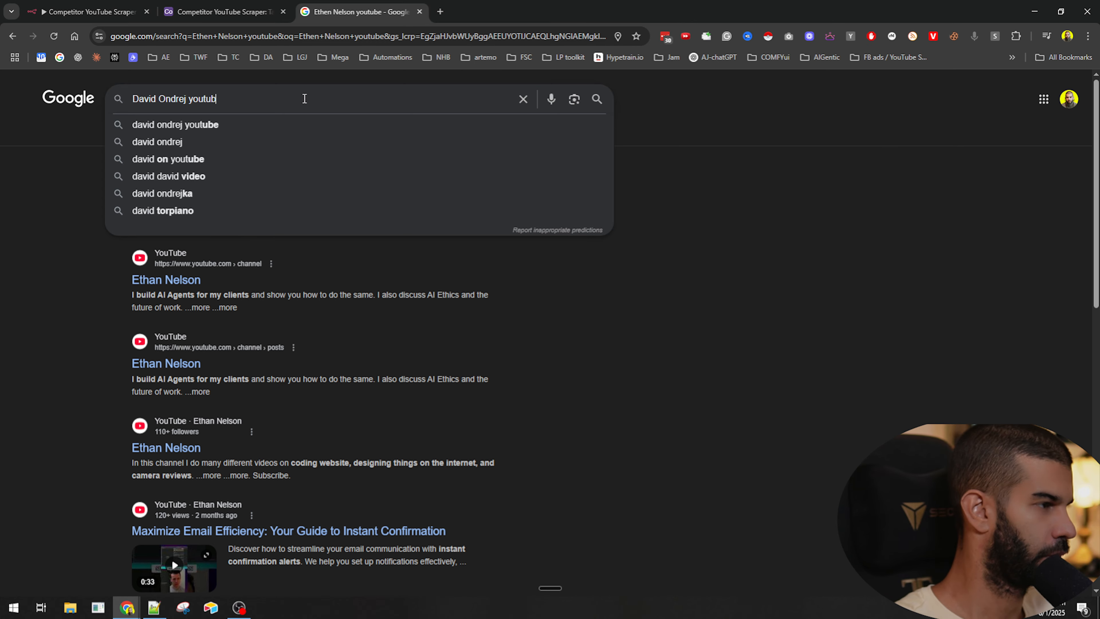
{"action": "key", "text": "Return"}
{"action": "right_click", "coordinate": [178, 196]}
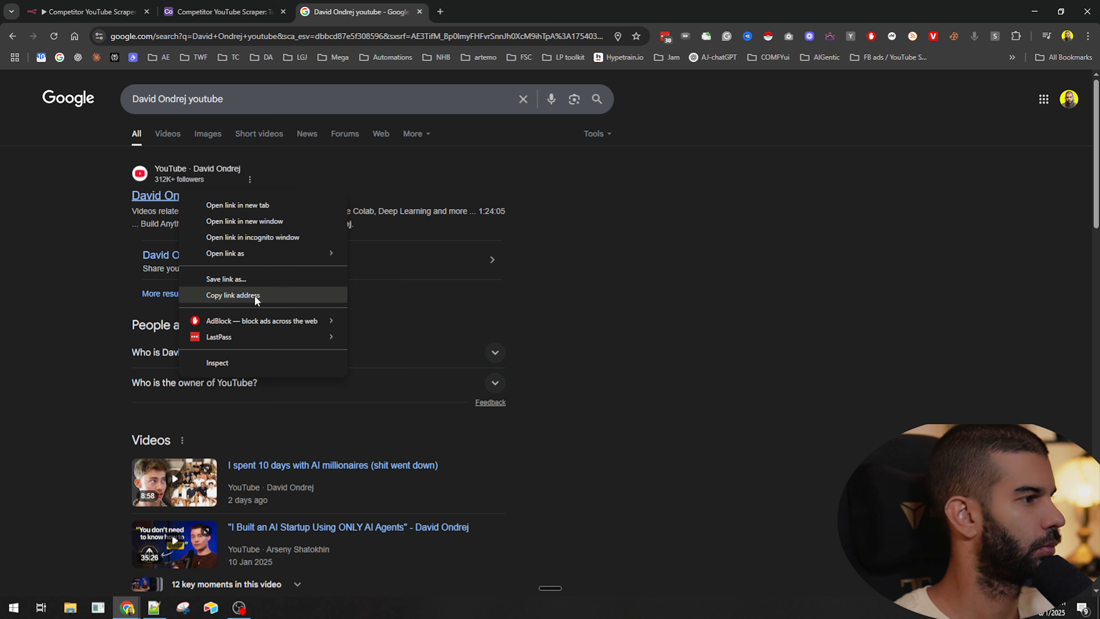
{"action": "left_click", "coordinate": [245, 294]}
{"action": "key", "text": "alt+Tab"}
{"action": "left_click", "coordinate": [567, 333]}
{"action": "key", "text": "shift+End"}
{"action": "key", "text": "ctrl+v"}
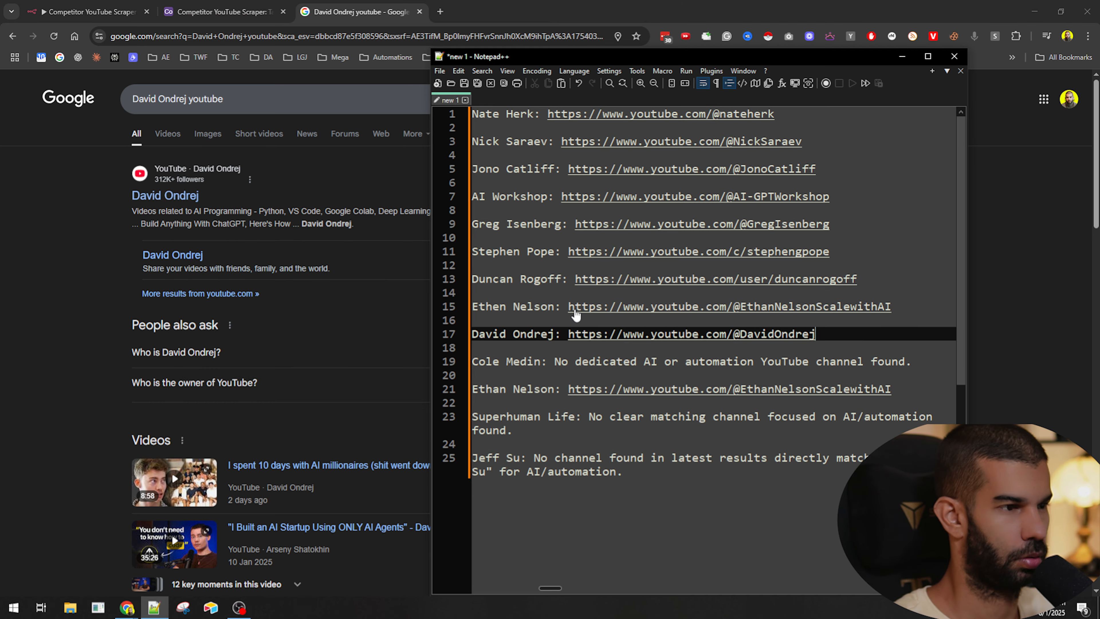
- Copy the name Cole Medin from the list and search Google for 'Cole Medin youtube'
{"action": "left_click_drag", "start_coordinate": [540, 366], "coordinate": [470, 364]}
{"action": "key", "text": "ctrl+c"}
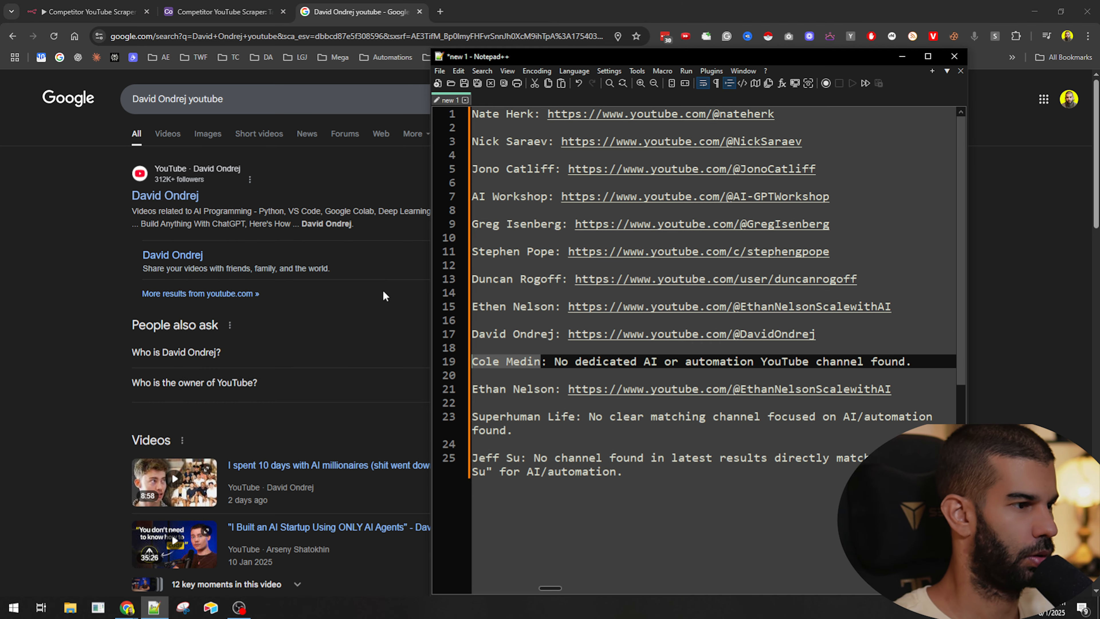
{"action": "left_click_drag", "start_coordinate": [189, 99], "coordinate": [104, 96]}
{"action": "key", "text": "ctrl+v"}
{"action": "key", "text": "Return"}
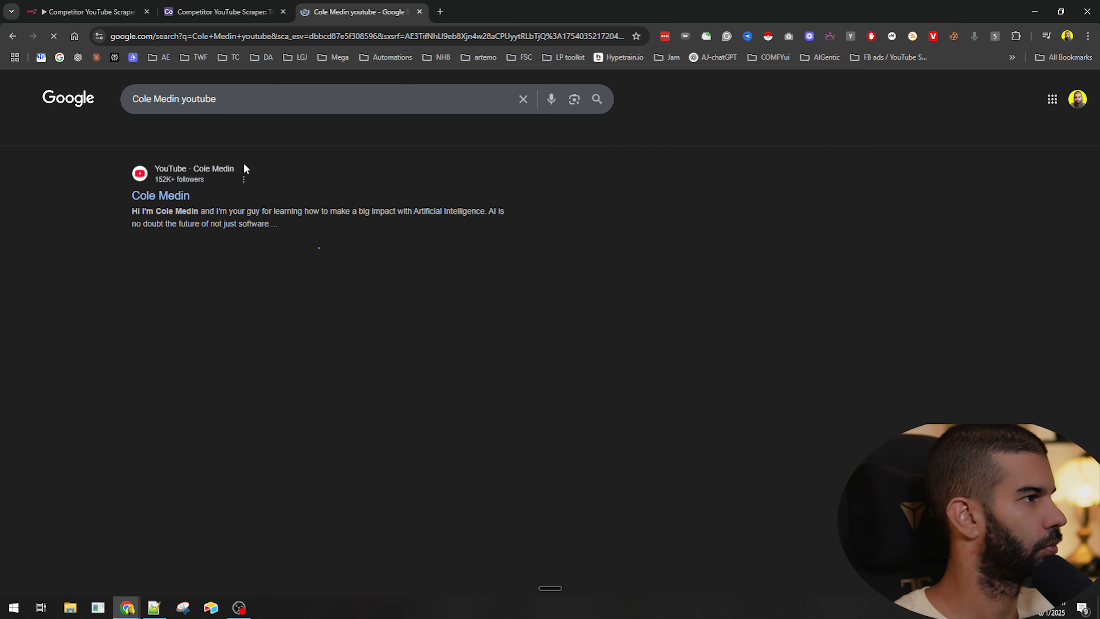
{"action": "right_click", "coordinate": [150, 197]}
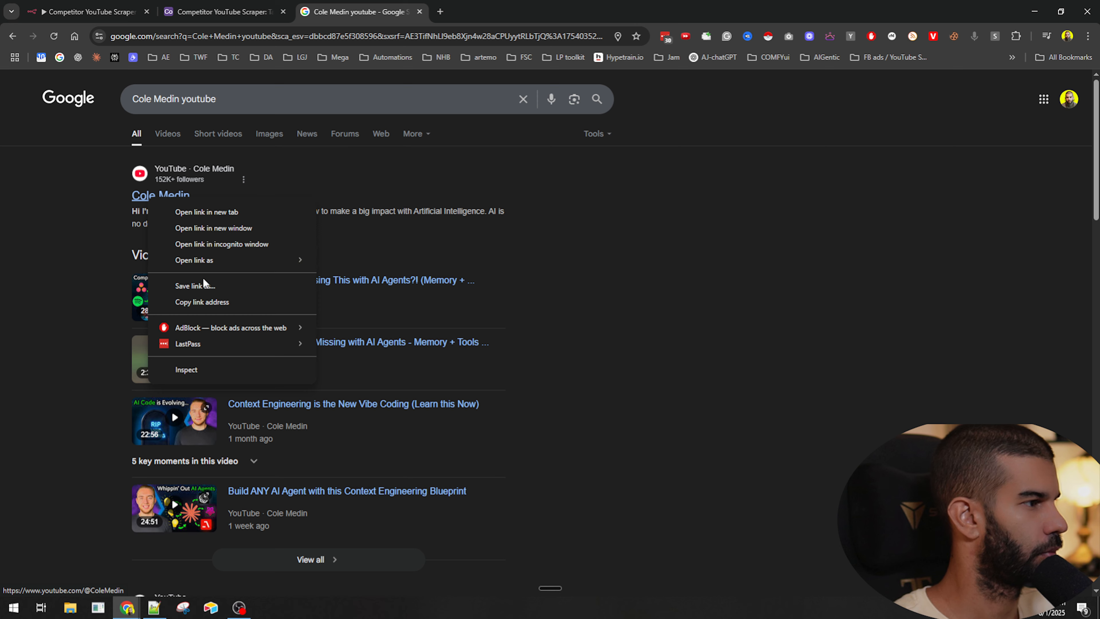
{"action": "left_click", "coordinate": [202, 302]}
{"action": "key", "text": "alt+Tab"}
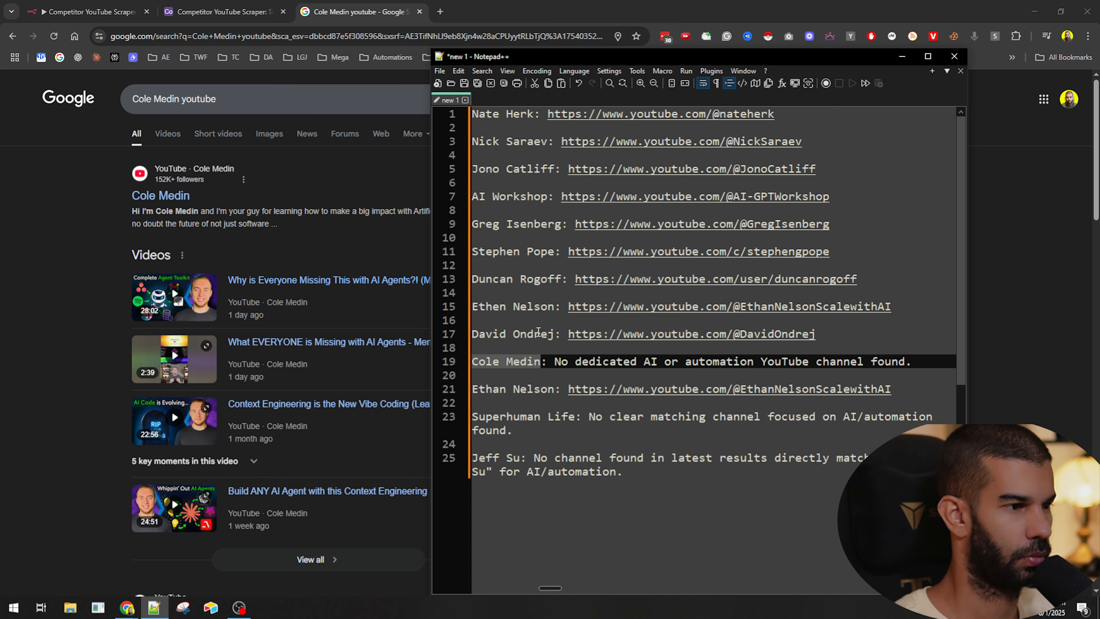
{"action": "key", "text": "Right"}
{"action": "key", "text": "Right"}
{"action": "key", "text": "Right"}
{"action": "key", "text": "shift+End"}
{"action": "key", "text": "ctrl+v"}
- Copy the name Superhuman Life from the list and search Google for 'Superhuman Life youtube'
{"action": "key", "text": "Down"}
{"action": "key", "text": "Down"}
{"action": "key", "text": "Down"}
{"action": "key", "text": "Down"}
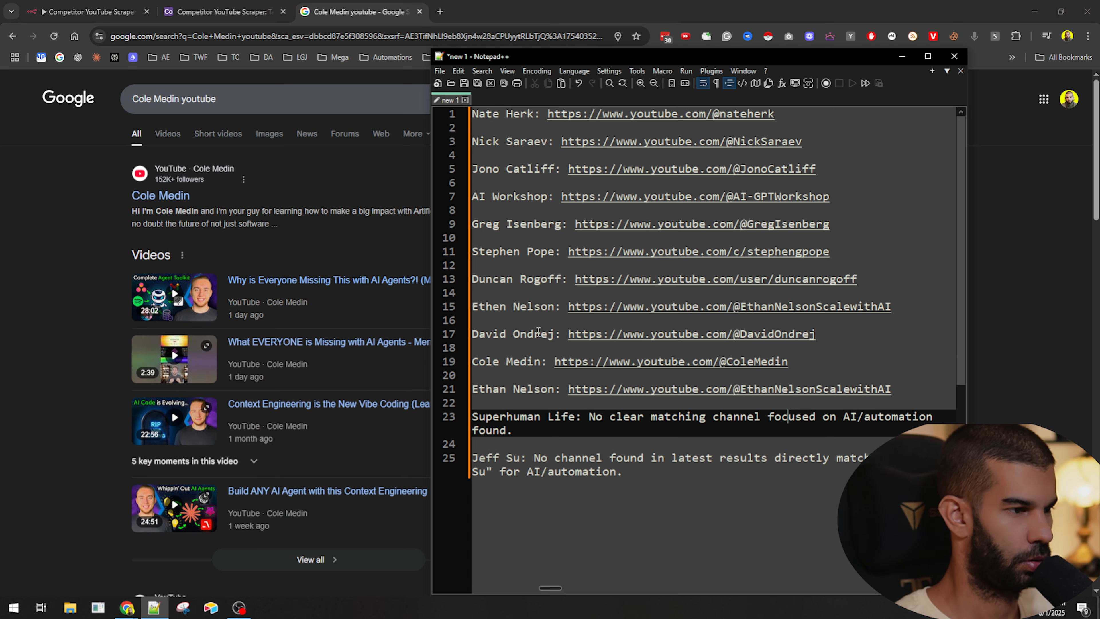
{"action": "key", "text": "ctrl+shift+Right"}
{"action": "key", "text": "ctrl+shift+Right"}
{"action": "key", "text": "ctrl+c"}
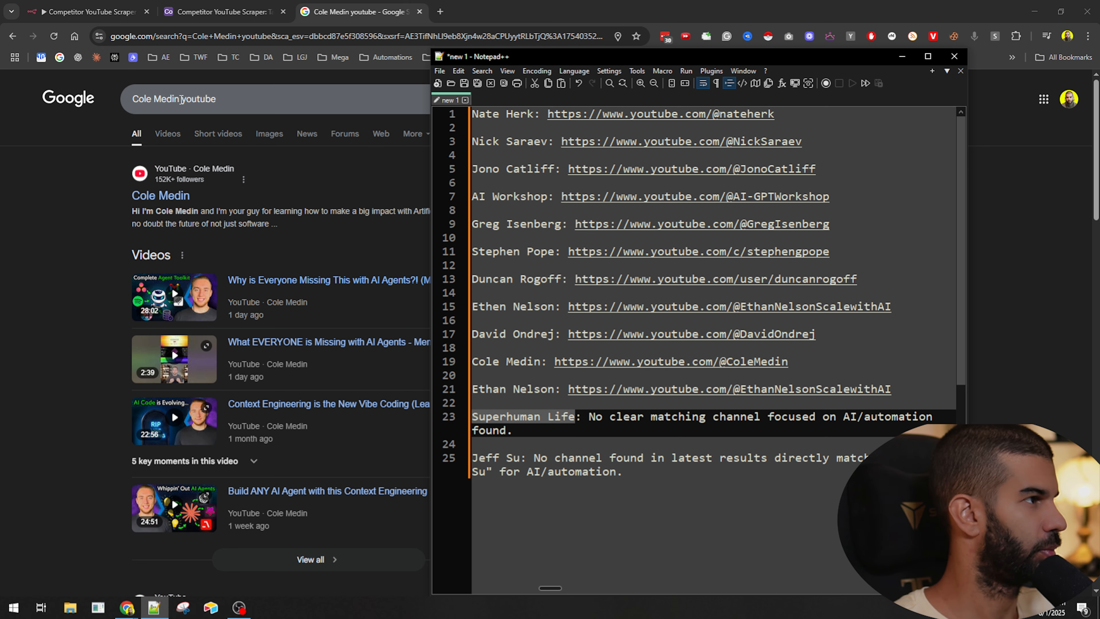
{"action": "left_click_drag", "start_coordinate": [173, 99], "coordinate": [103, 95]}
{"action": "key", "text": "ctrl+v"}
{"action": "key", "text": "Return"}
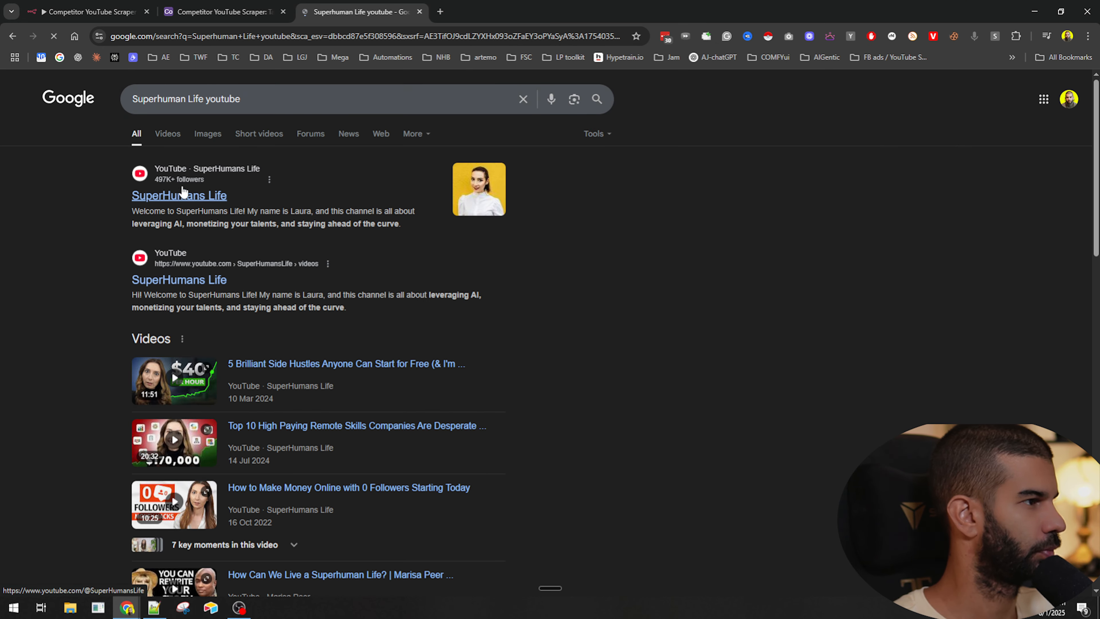
- Copy the SuperHumans Life channel link and replace the Superhuman Life not-found note with it
{"action": "right_click", "coordinate": [187, 195]}
{"action": "left_click", "coordinate": [234, 294]}
{"action": "key", "text": "alt+Tab"}
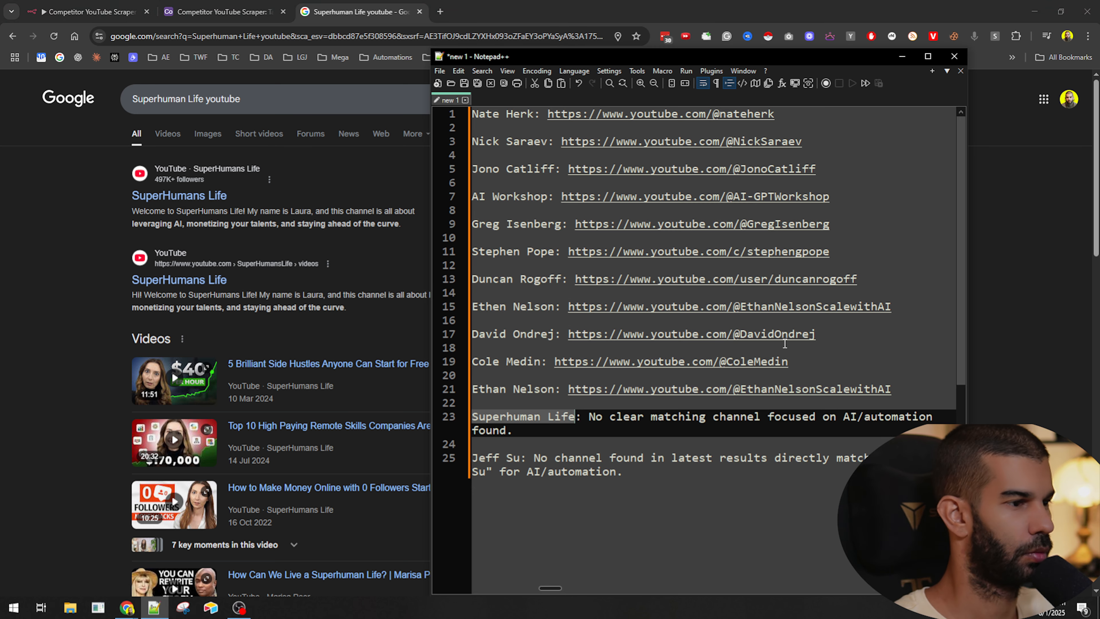
{"action": "key", "text": "ctrl+v"}
{"action": "key", "text": "ctrl+z"}
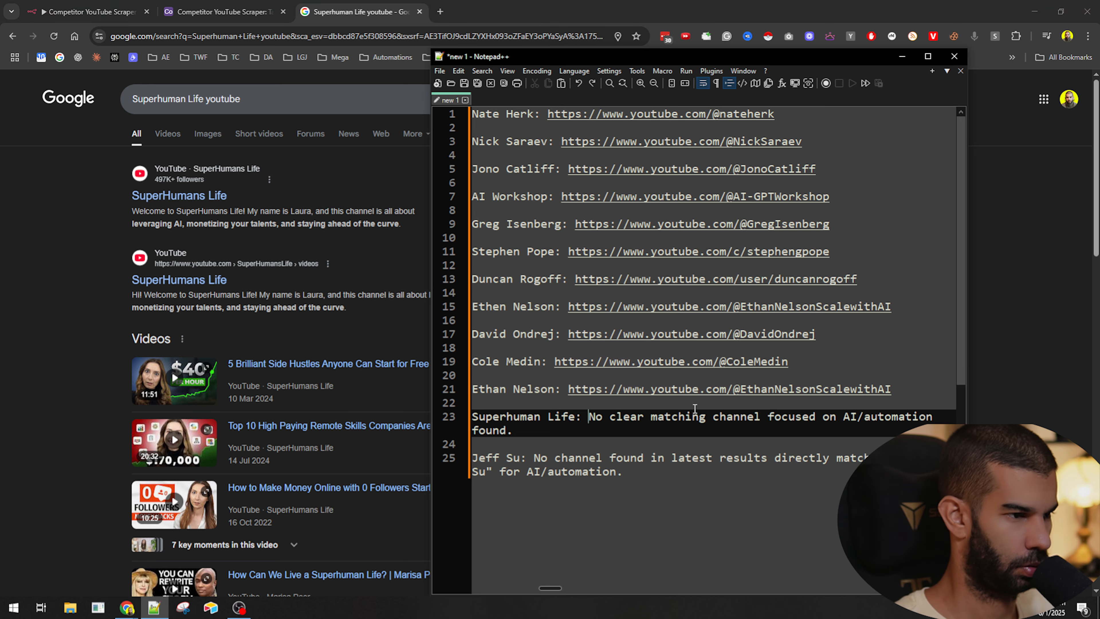
{"action": "key", "text": "shift+End"}
{"action": "key", "text": "Delete"}
{"action": "key", "text": "ctrl+v"}
- Copy the name Jeff Su from the list and search Google for 'Jeff Su youtube'
{"action": "left_click_drag", "start_coordinate": [523, 441], "coordinate": [471, 444]}
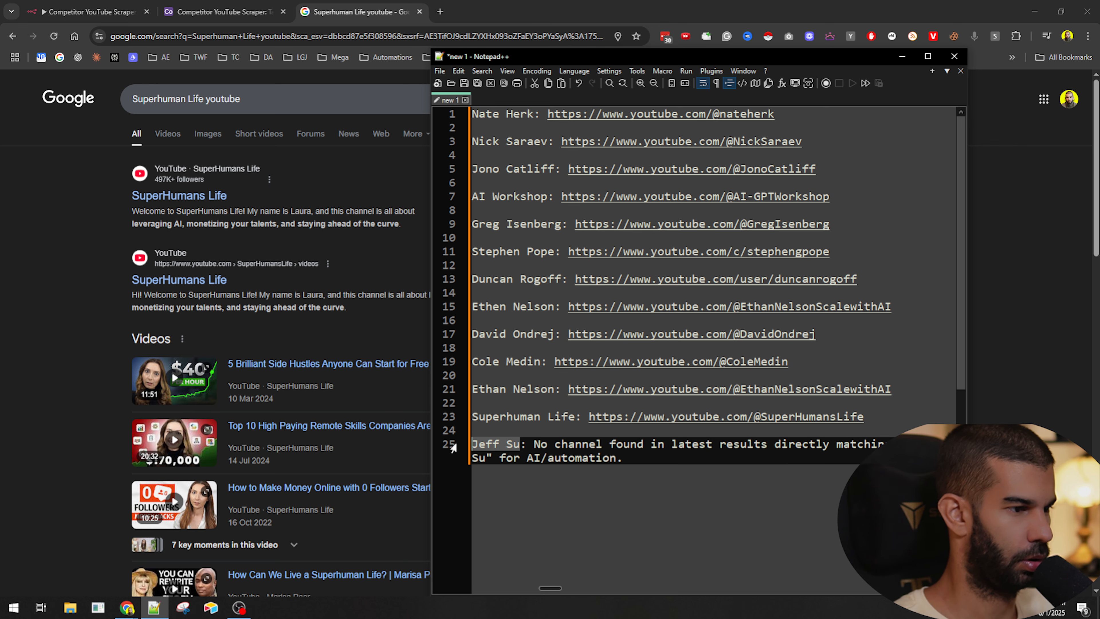
{"action": "key", "text": "ctrl+c"}
{"action": "key", "text": "alt+Tab"}
{"action": "left_click_drag", "start_coordinate": [190, 99], "coordinate": [90, 103]}
{"action": "key", "text": "ctrl+v"}
{"action": "key", "text": "Return"}
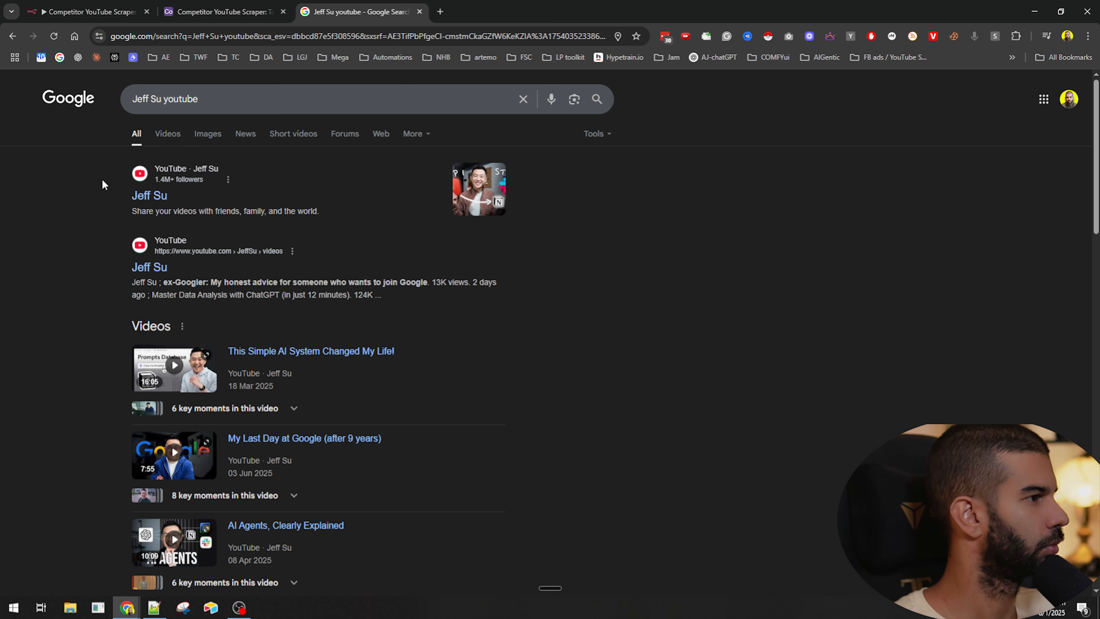
- Open Jeff Su's channel, copy its URL, and replace his not-found note in the list with it
{"action": "left_click", "coordinate": [149, 195]}
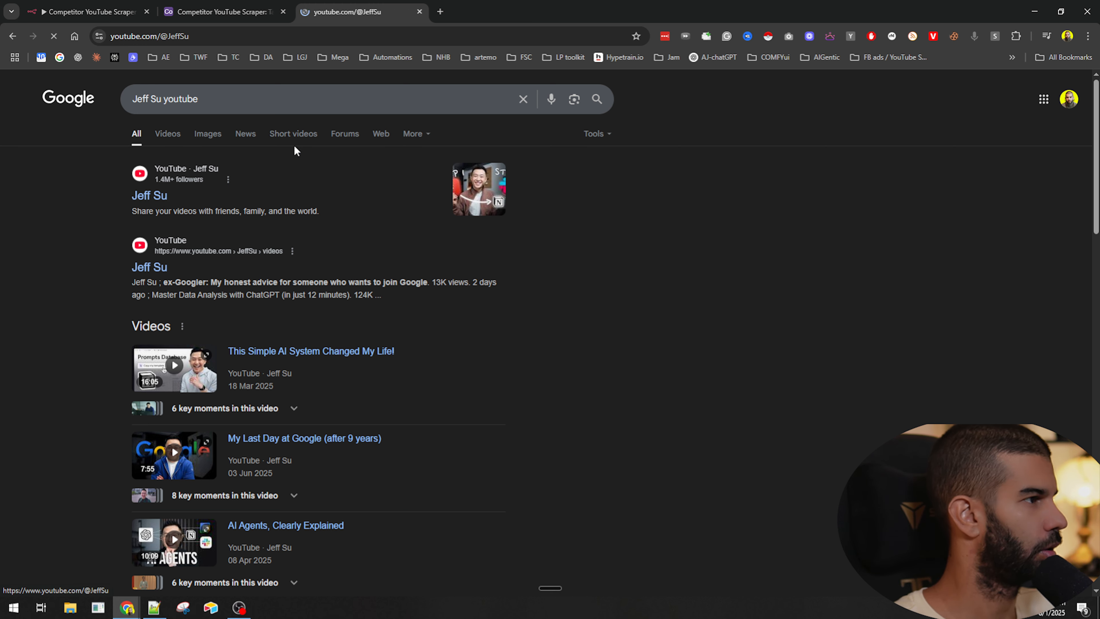
{"action": "left_click", "coordinate": [185, 36]}
{"action": "key", "text": "alt+Left"}
{"action": "key", "text": "alt+Tab"}
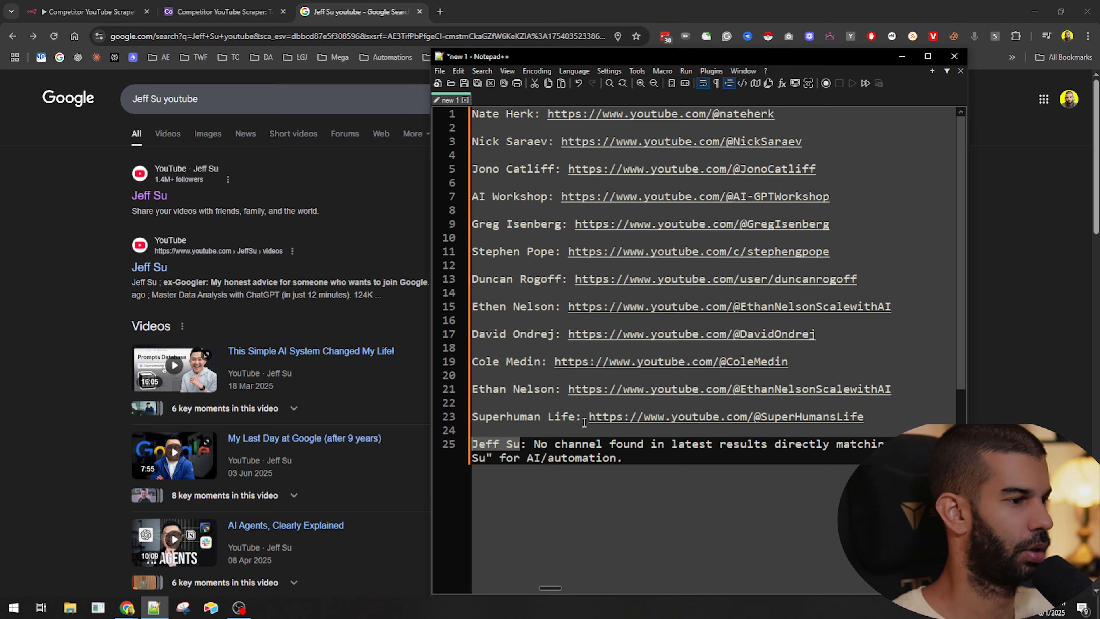
{"action": "key", "text": "Right"}
{"action": "key", "text": "Right"}
{"action": "key", "text": "Right"}
{"action": "key", "text": "shift+Down"}
{"action": "key", "text": "shift+End"}
{"action": "key", "text": "ctrl+v"}
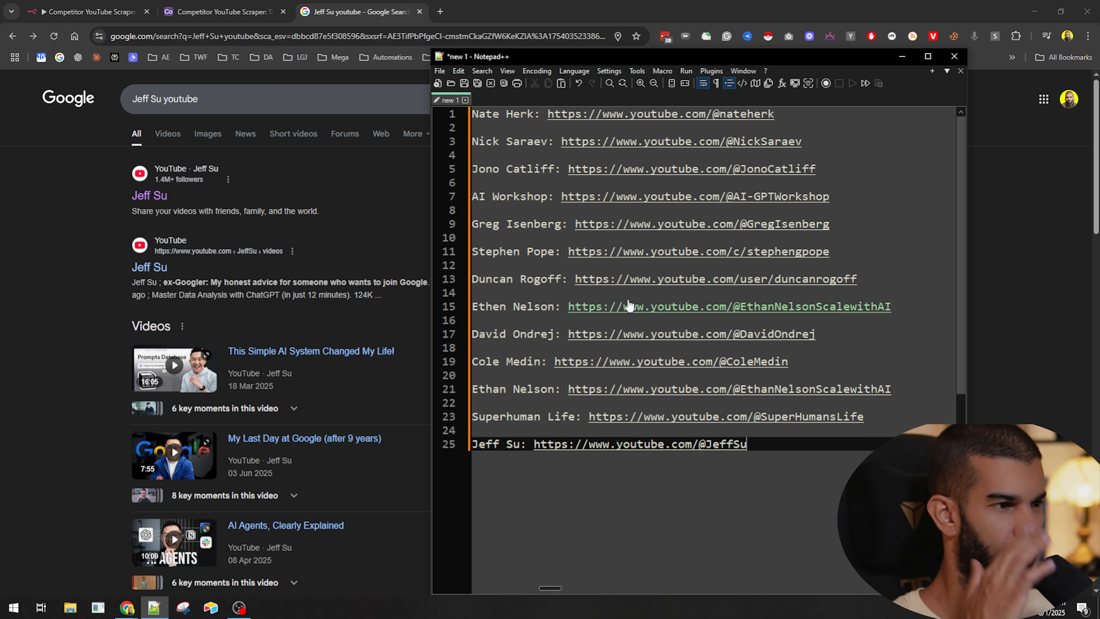
- Copy the whole competitor name-and-URL list and open claude.ai in a new browser tab
{"action": "left_click_drag", "start_coordinate": [541, 113], "coordinate": [775, 113]}
{"action": "left_click", "coordinate": [611, 546]}
{"action": "key", "text": "ctrl+a"}
{"action": "left_click", "coordinate": [622, 5]}
{"action": "key", "text": "ctrl+t"}
{"action": "type", "text": "claude.ai"}
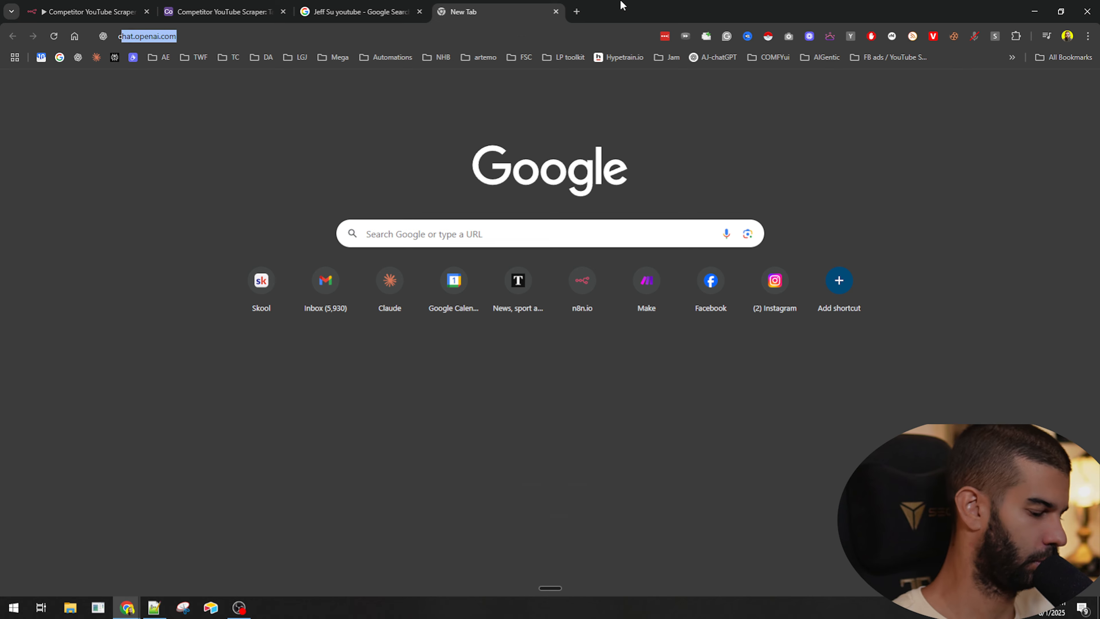
{"action": "key", "text": "Return"}
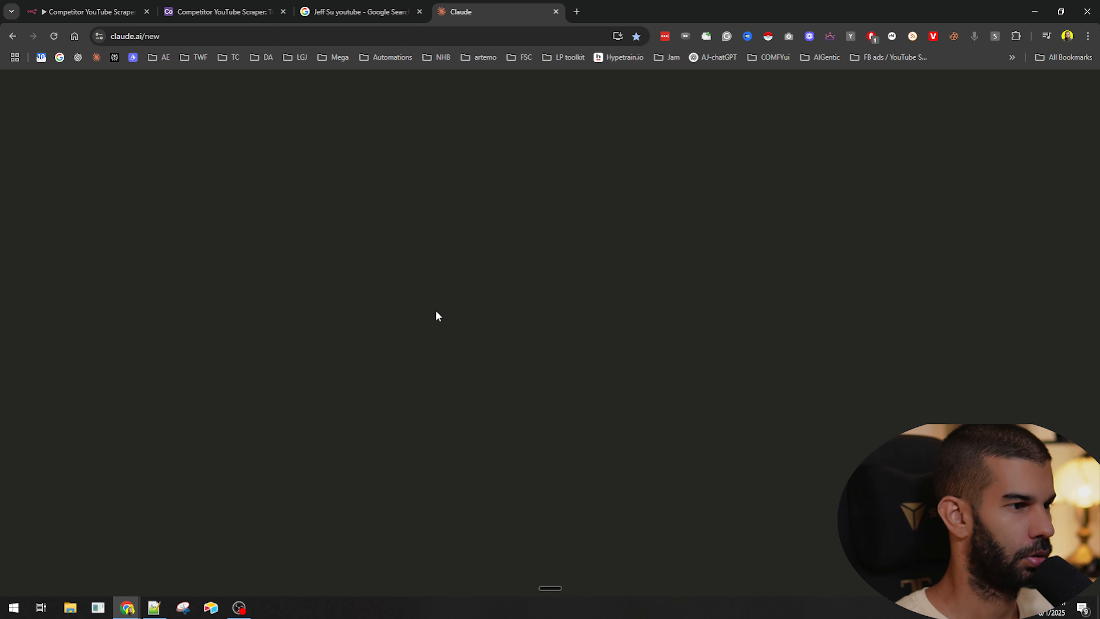
- Ask Claude 'Only have the YouTube URLs for these.' followed by the pasted competitor list
{"action": "key", "text": "ctrl+super"}
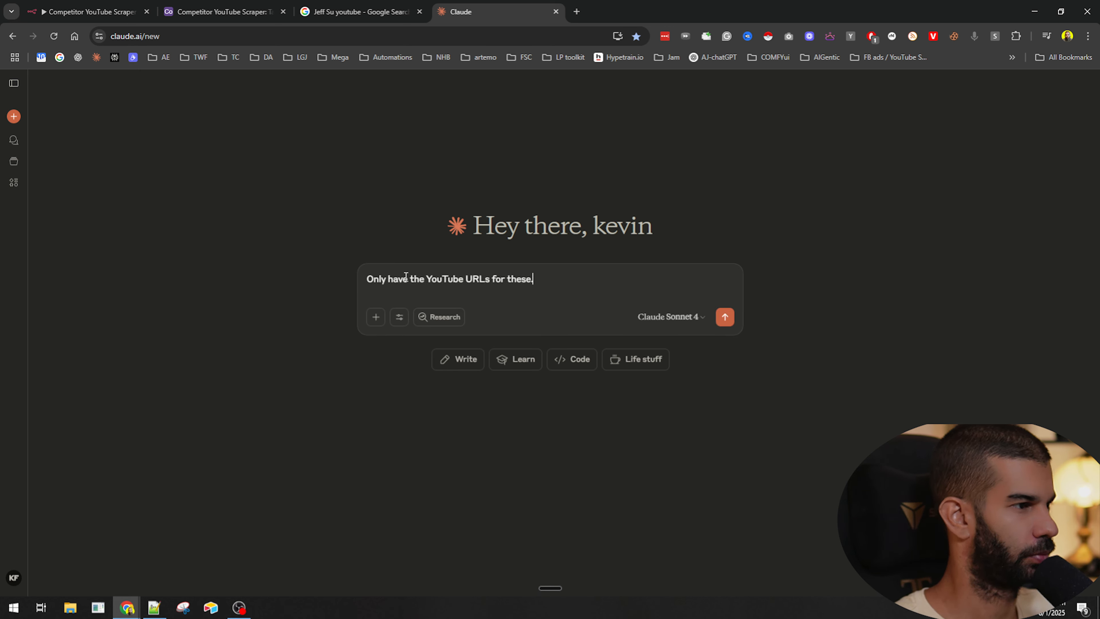
{"action": "key", "text": "shift+Return"}
{"action": "key", "text": "shift+Return"}
{"action": "key", "text": "ctrl+v"}
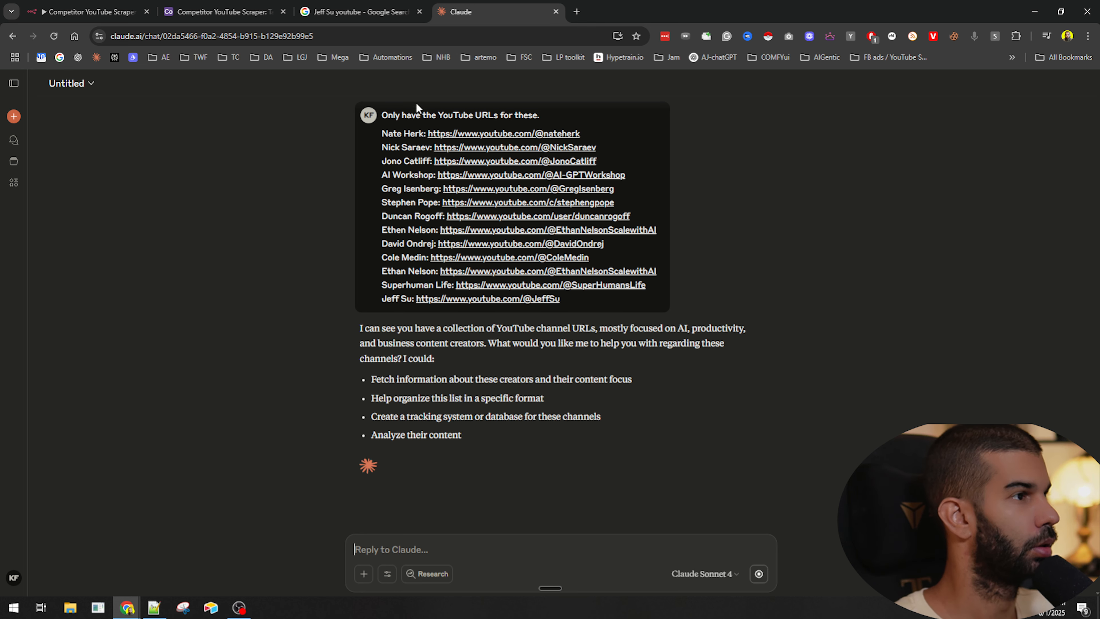
- Ask Claude to 'Just give me the URLs for each, remove the names.' and then 'Can you have it one per line?'
{"action": "left_click_drag", "start_coordinate": [416, 115], "coordinate": [542, 115]}
{"action": "left_click", "coordinate": [428, 548]}
{"action": "key", "text": "ctrl+super"}
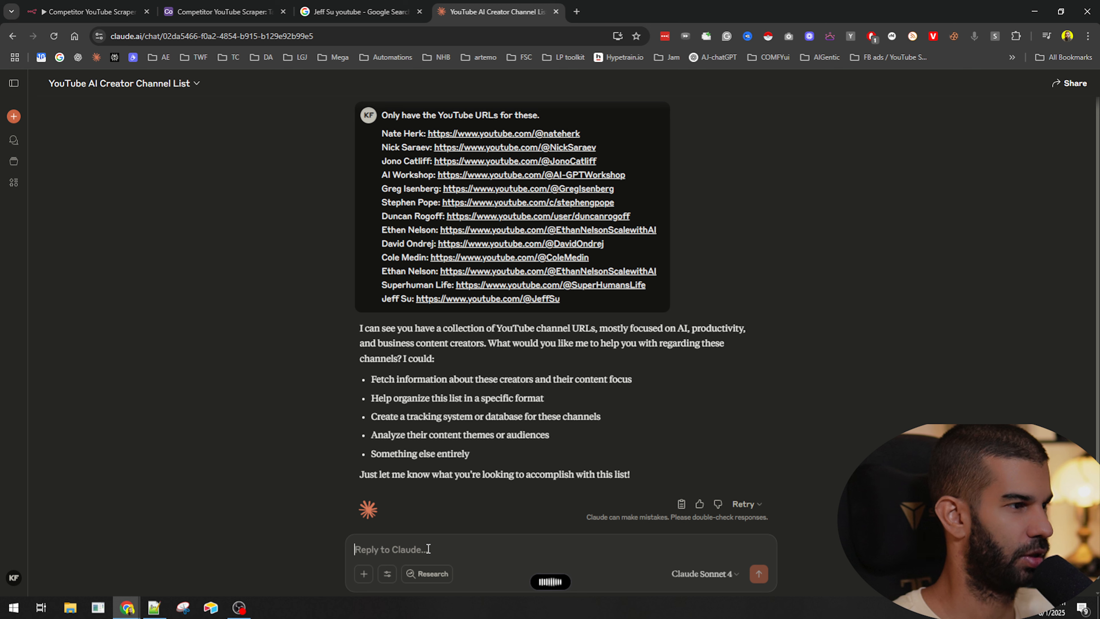
{"action": "key", "text": "Return"}
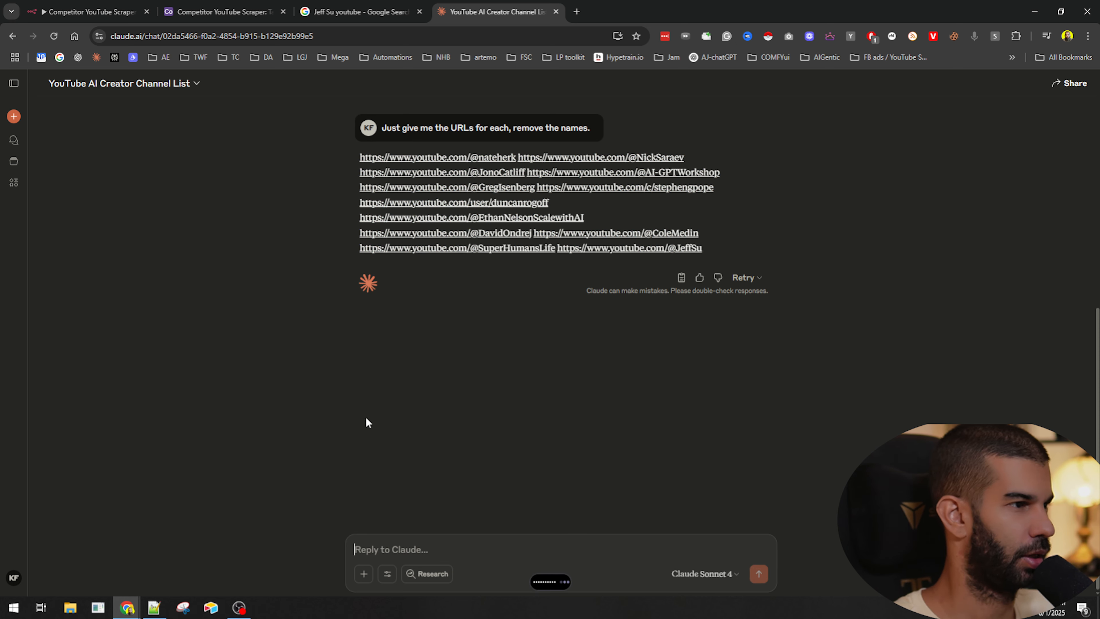
{"action": "key", "text": "Return"}
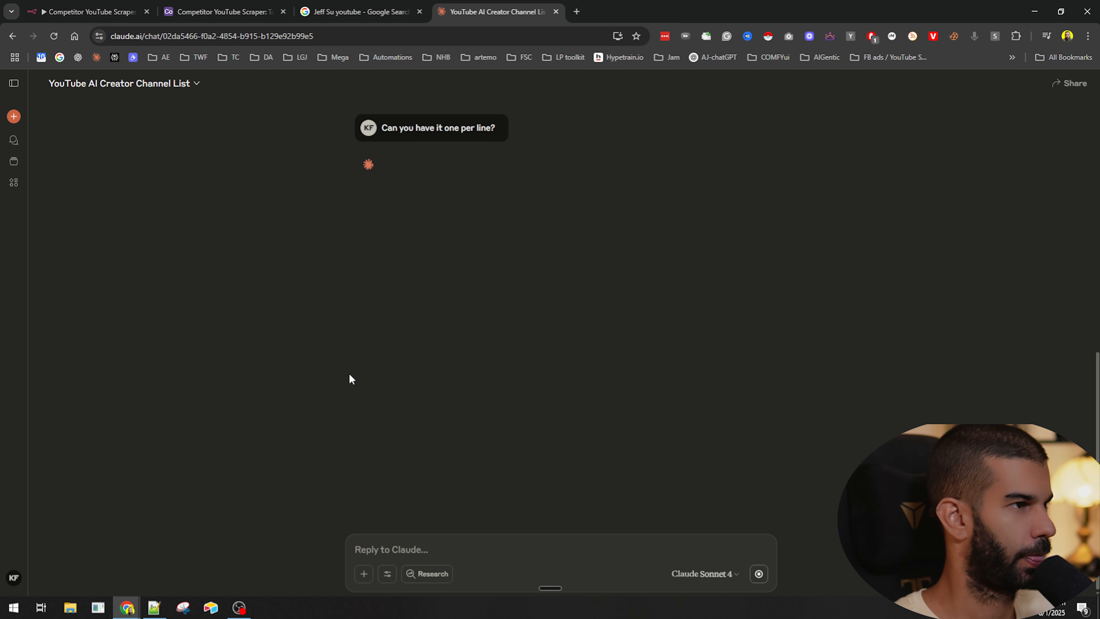
- Copy Claude's one-per-line URL list and paste it below the named list in Notepad++
{"action": "scroll", "coordinate": [427, 390], "scroll_direction": "up", "scroll_amount": 4}
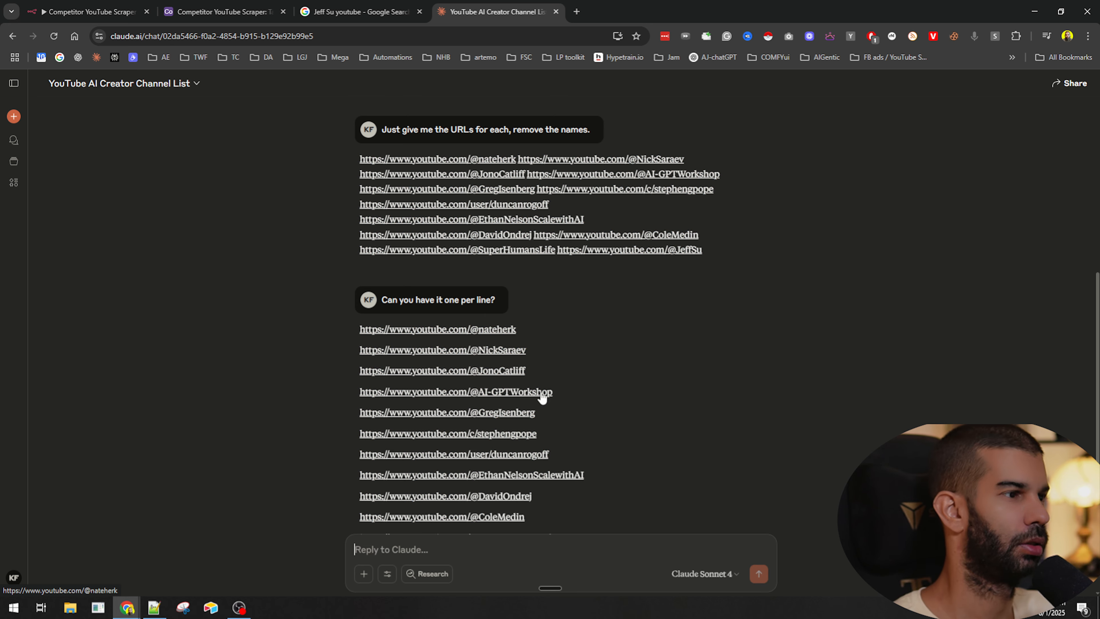
{"action": "scroll", "coordinate": [545, 393], "scroll_direction": "down", "scroll_amount": 4}
{"action": "left_click", "coordinate": [680, 418]}
{"action": "key", "text": "alt+Tab"}
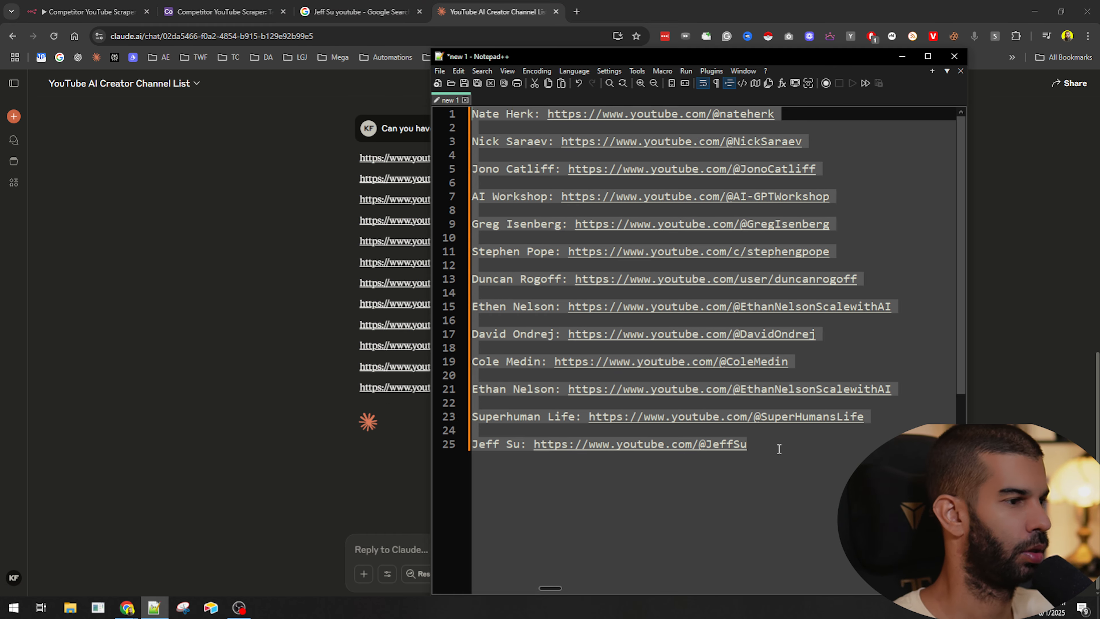
{"action": "left_click", "coordinate": [778, 447]}
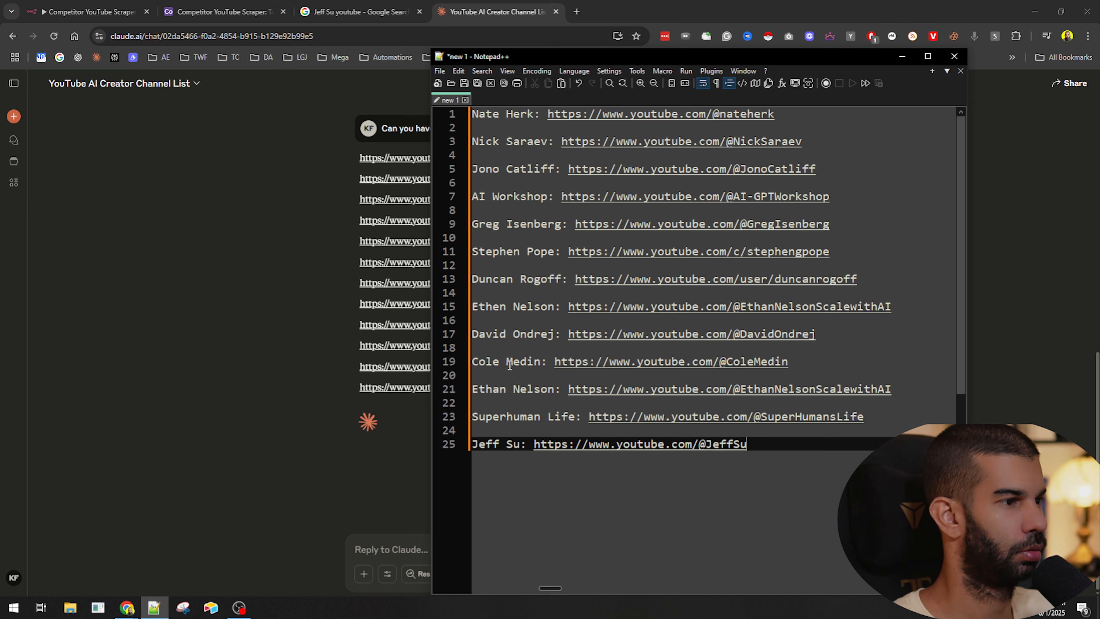
{"action": "left_click", "coordinate": [517, 319]}
{"action": "left_click", "coordinate": [808, 519]}
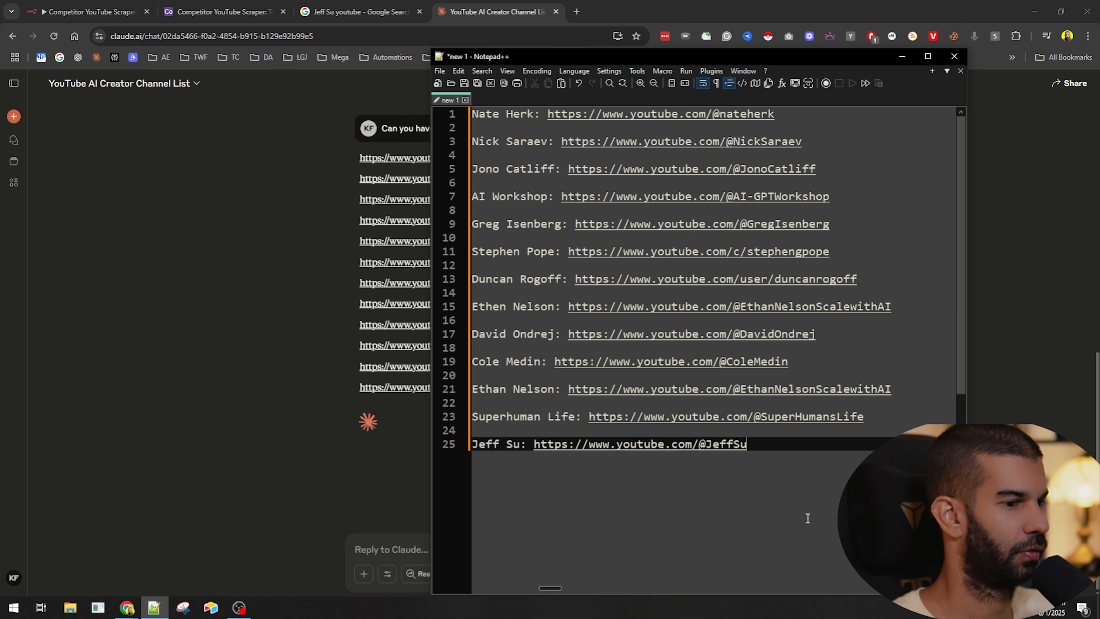
{"action": "key", "text": "Return"}
{"action": "key", "text": "Return"}
{"action": "key", "text": "Return"}
{"action": "key", "text": "ctrl+v"}
- Scroll through the document comparing the pasted URL list with the named list
{"action": "scroll", "coordinate": [597, 322], "scroll_direction": "down", "scroll_amount": 3}
{"action": "scroll", "coordinate": [596, 322], "scroll_direction": "up", "scroll_amount": 5}
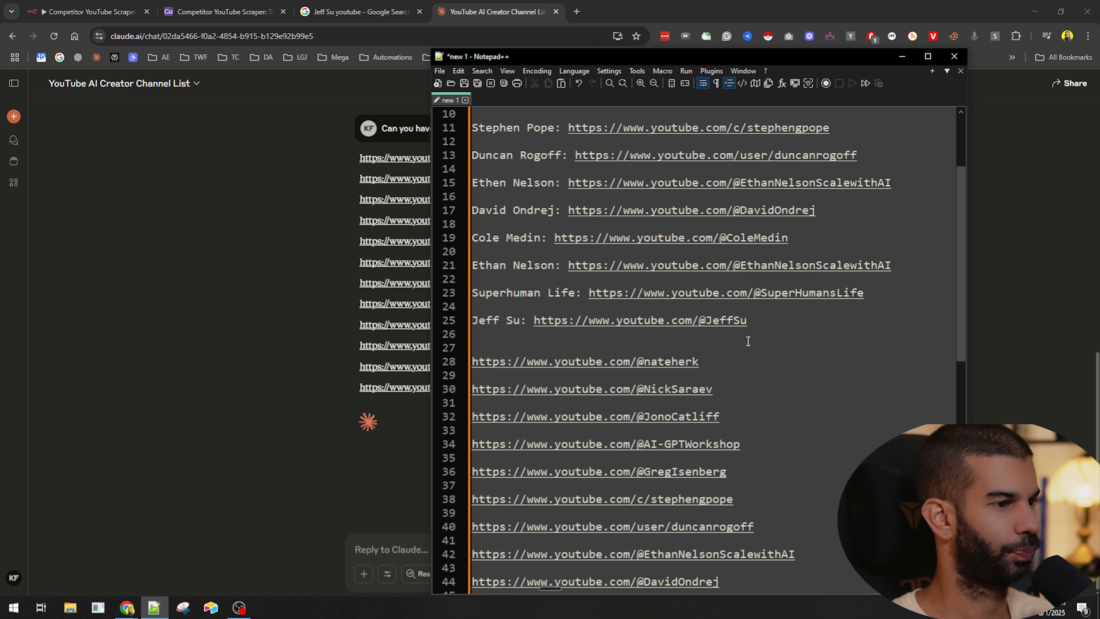
{"action": "scroll", "coordinate": [747, 340], "scroll_direction": "up", "scroll_amount": 3}
{"action": "scroll", "coordinate": [700, 305], "scroll_direction": "down", "scroll_amount": 1}
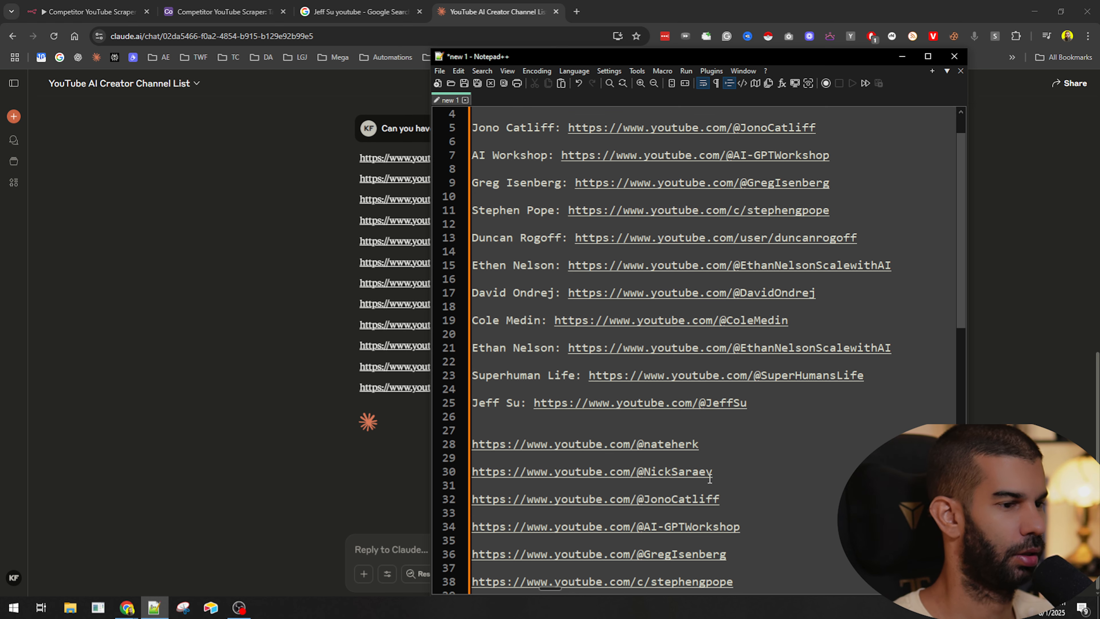
{"action": "scroll", "coordinate": [806, 187], "scroll_direction": "up", "scroll_amount": 1}
{"action": "left_click_drag", "start_coordinate": [830, 200], "coordinate": [747, 206]}
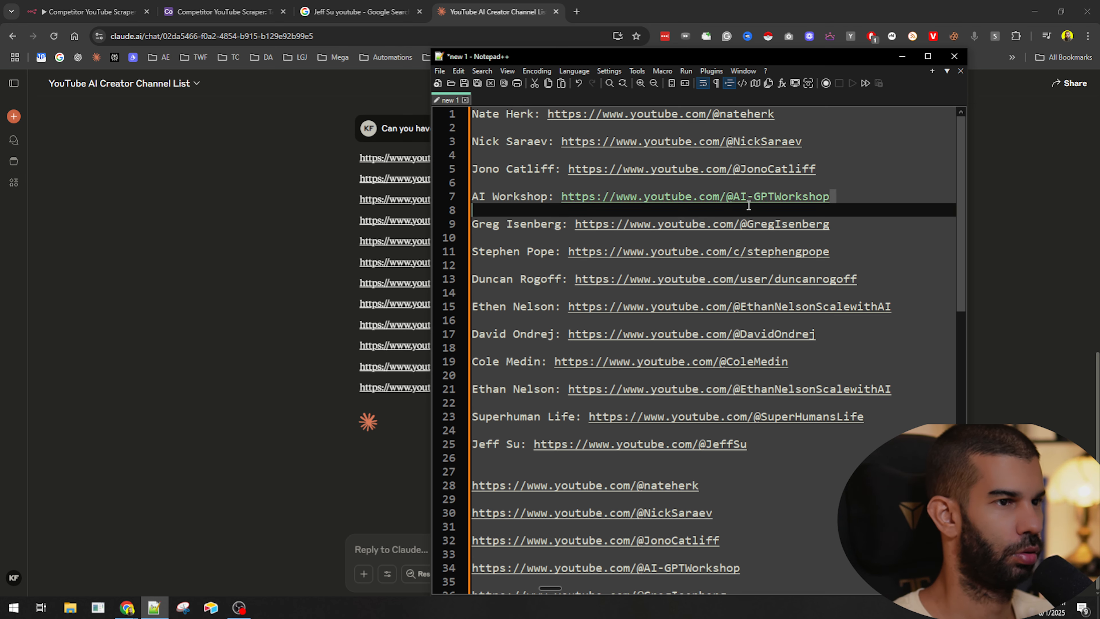
{"action": "scroll", "coordinate": [711, 303], "scroll_direction": "down", "scroll_amount": 2}
{"action": "scroll", "coordinate": [818, 173], "scroll_direction": "up", "scroll_amount": 2}
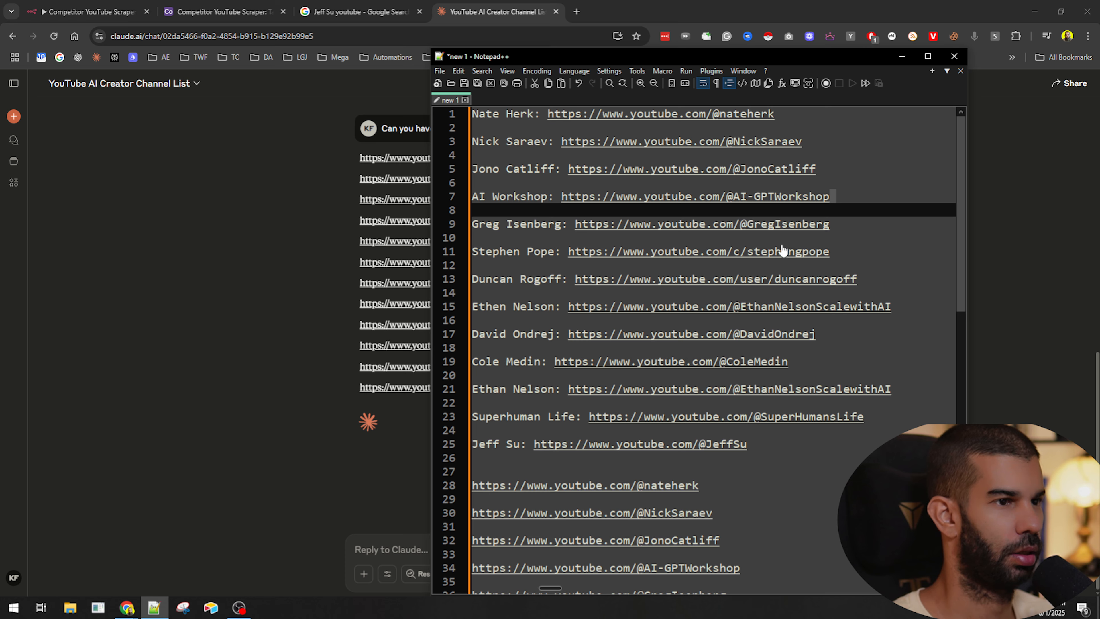
{"action": "scroll", "coordinate": [782, 250], "scroll_direction": "down", "scroll_amount": 3}
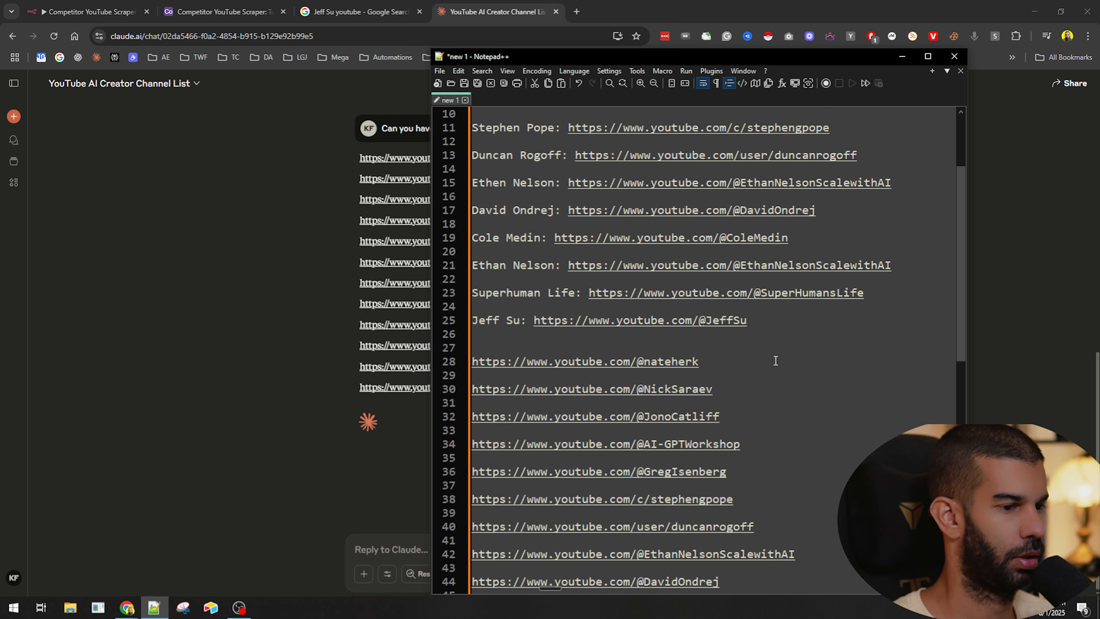
{"action": "scroll", "coordinate": [775, 360], "scroll_direction": "up", "scroll_amount": 1}
{"action": "scroll", "coordinate": [742, 342], "scroll_direction": "down", "scroll_amount": 5}
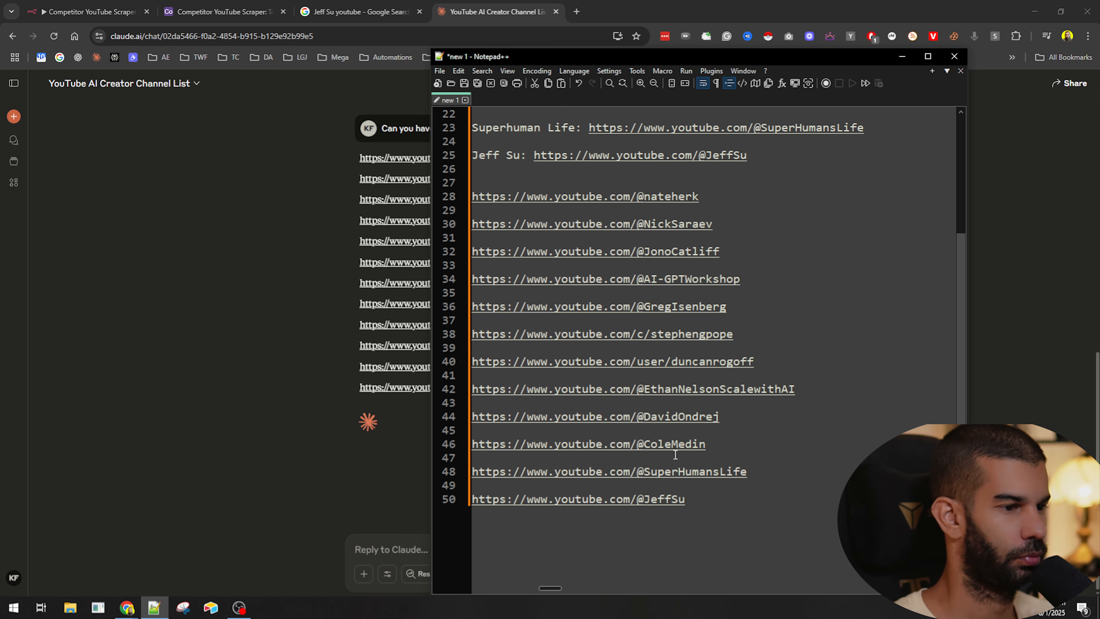
{"action": "scroll", "coordinate": [762, 476], "scroll_direction": "up", "scroll_amount": 7}
- Delete the original named list and all blank lines so only the twelve URLs remain, one per line
{"action": "left_click", "coordinate": [782, 463]}
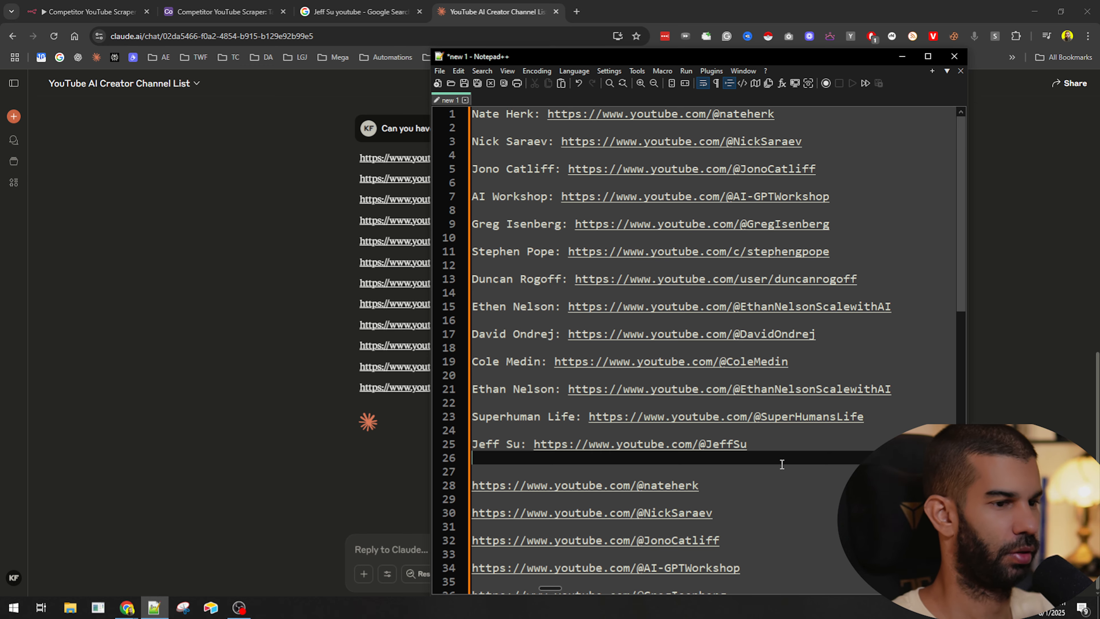
{"action": "key", "text": "ctrl+shift+Home"}
{"action": "key", "text": "Delete"}
{"action": "key", "text": "Delete"}
{"action": "key", "text": "Delete"}
{"action": "key", "text": "Down"}
{"action": "key", "text": "Delete"}
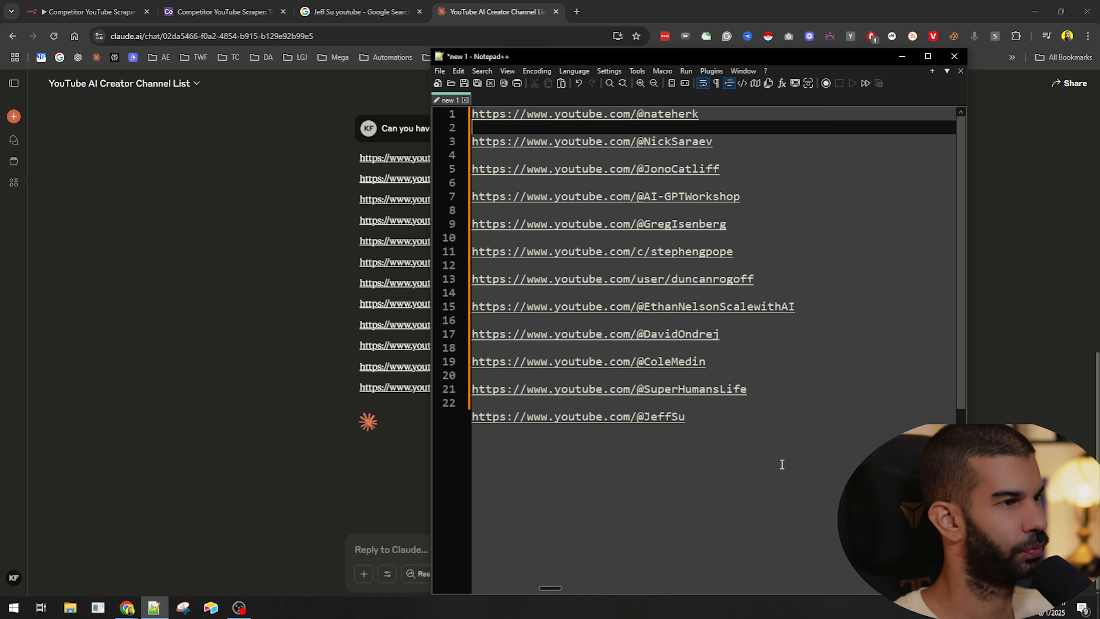
{"action": "key", "text": "Down"}
{"action": "key", "text": "Delete"}
{"action": "key", "text": "Down"}
{"action": "key", "text": "Delete"}
{"action": "key", "text": "Down"}
{"action": "key", "text": "Delete"}
{"action": "key", "text": "Down"}
{"action": "key", "text": "Delete"}
{"action": "key", "text": "Down"}
{"action": "key", "text": "Delete"}
{"action": "key", "text": "Down"}
{"action": "key", "text": "Delete"}
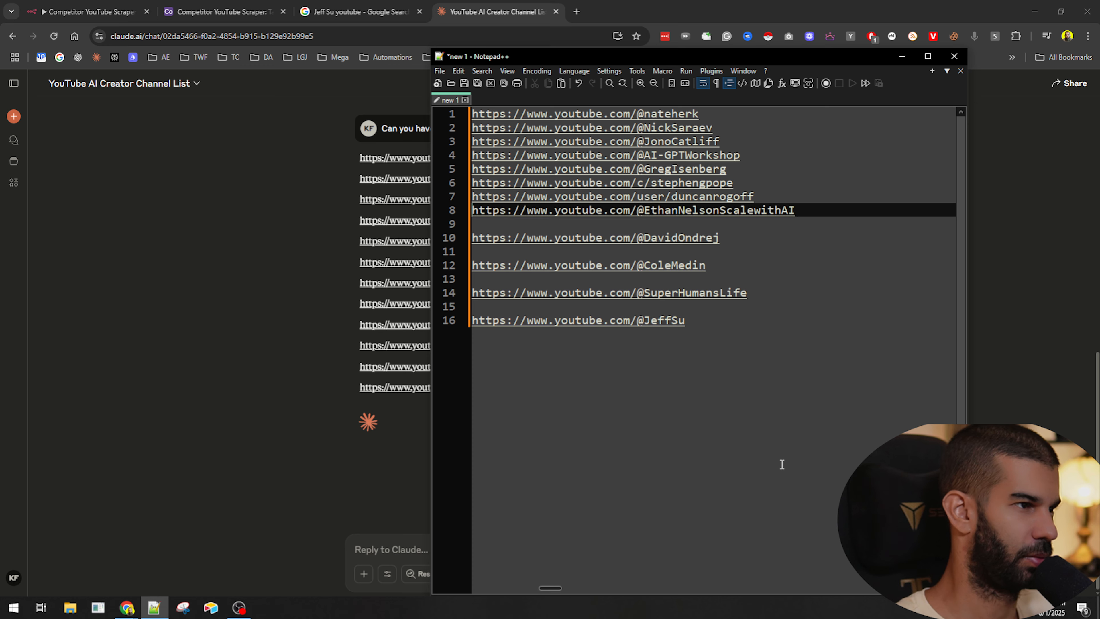
{"action": "key", "text": "Down"}
{"action": "key", "text": "Delete"}
{"action": "key", "text": "Down"}
{"action": "key", "text": "Delete"}
{"action": "key", "text": "Down"}
{"action": "key", "text": "Delete"}
{"action": "key", "text": "Down"}
{"action": "key", "text": "Delete"}
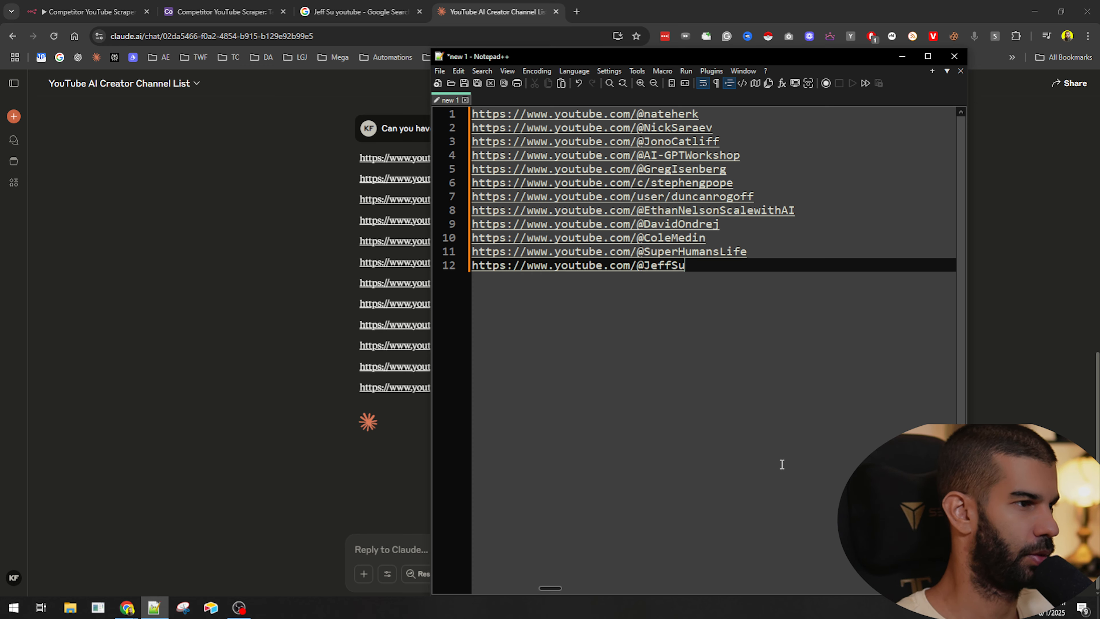
- Copy the URL list and paste it into the value of the new field in the Edit Fields node
{"action": "key", "text": "ctrl+a"}
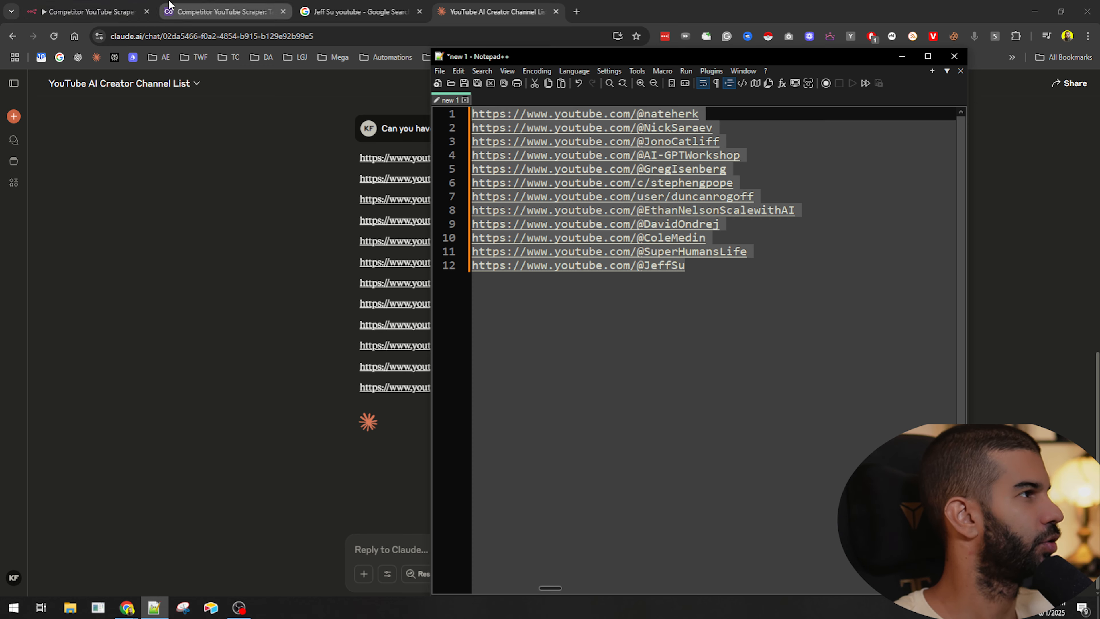
{"action": "left_click", "coordinate": [86, 12]}
{"action": "left_click", "coordinate": [547, 280]}
{"action": "left_click", "coordinate": [539, 248]}
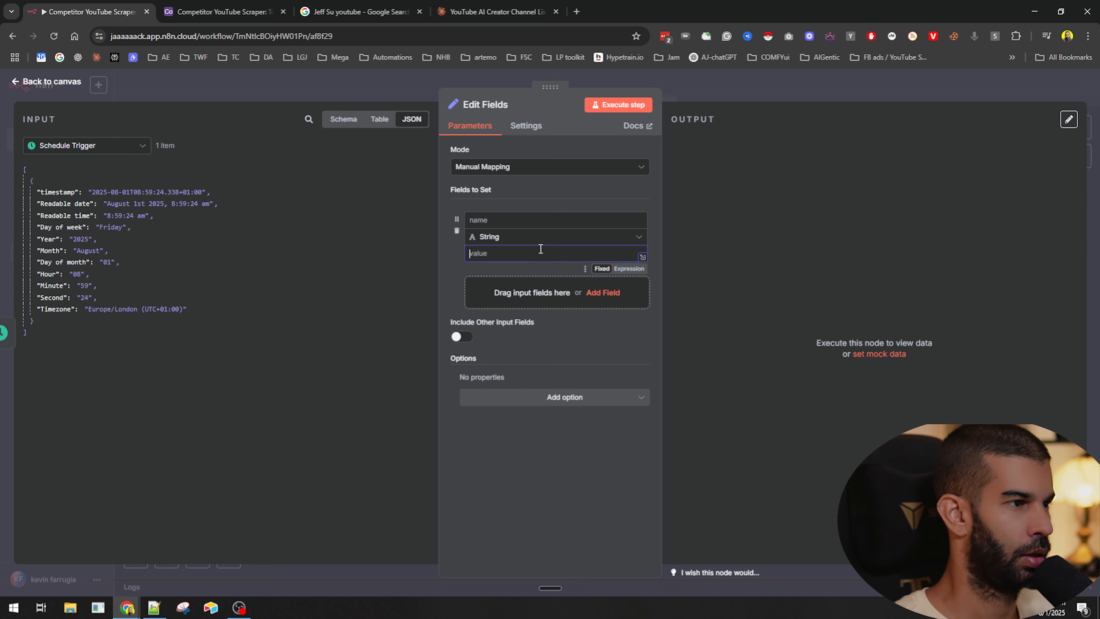
{"action": "key", "text": "ctrl+v"}
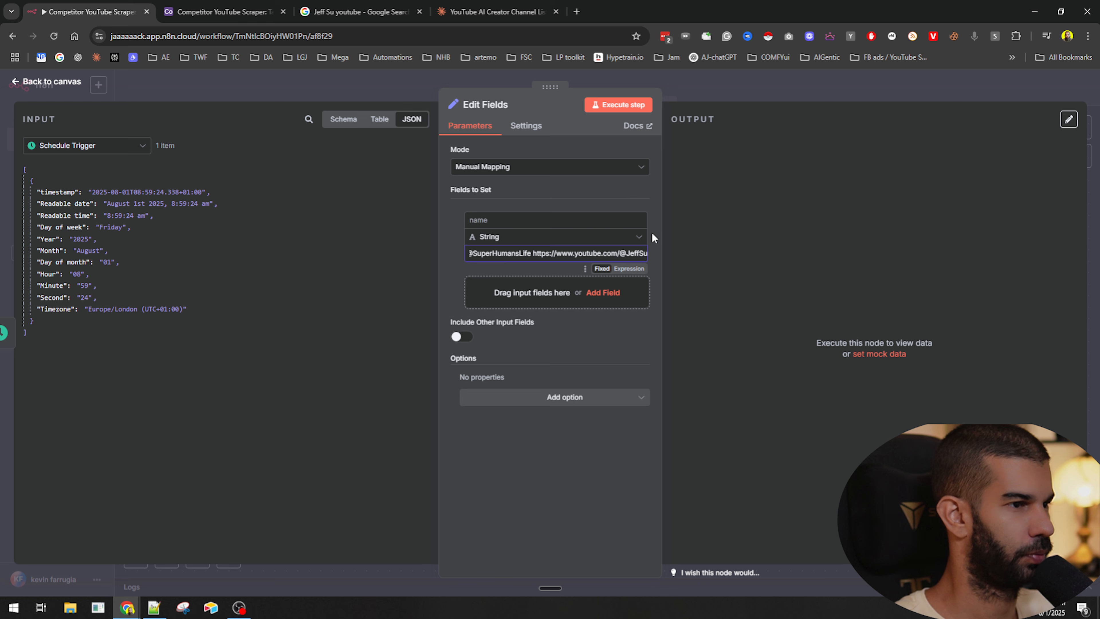
- Switch the field to expression mode and name it competitorsList
{"action": "left_click", "coordinate": [629, 206]}
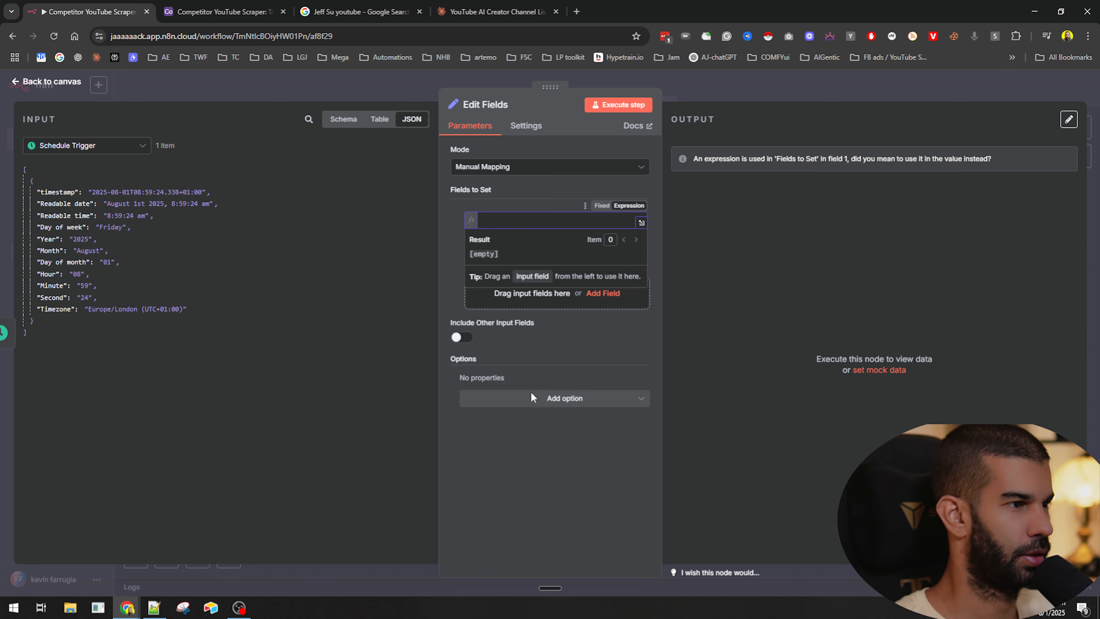
{"action": "left_click", "coordinate": [568, 348]}
{"action": "left_click", "coordinate": [635, 269]}
{"action": "scroll", "coordinate": [541, 295], "scroll_direction": "down", "scroll_amount": 3}
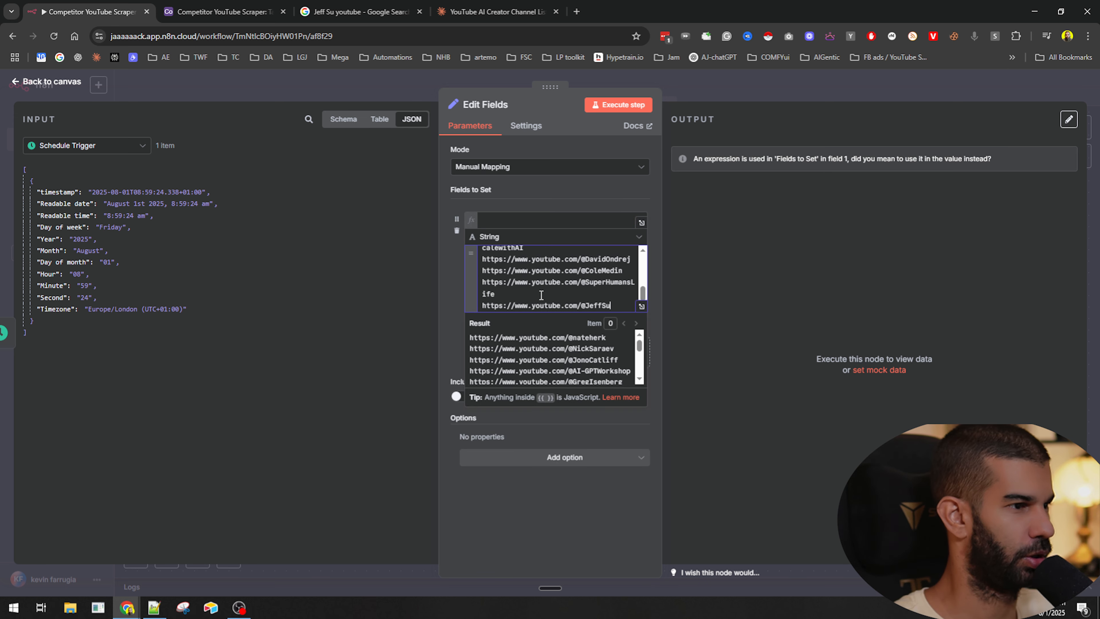
{"action": "scroll", "coordinate": [541, 295], "scroll_direction": "up", "scroll_amount": 5}
{"action": "left_click", "coordinate": [548, 219]}
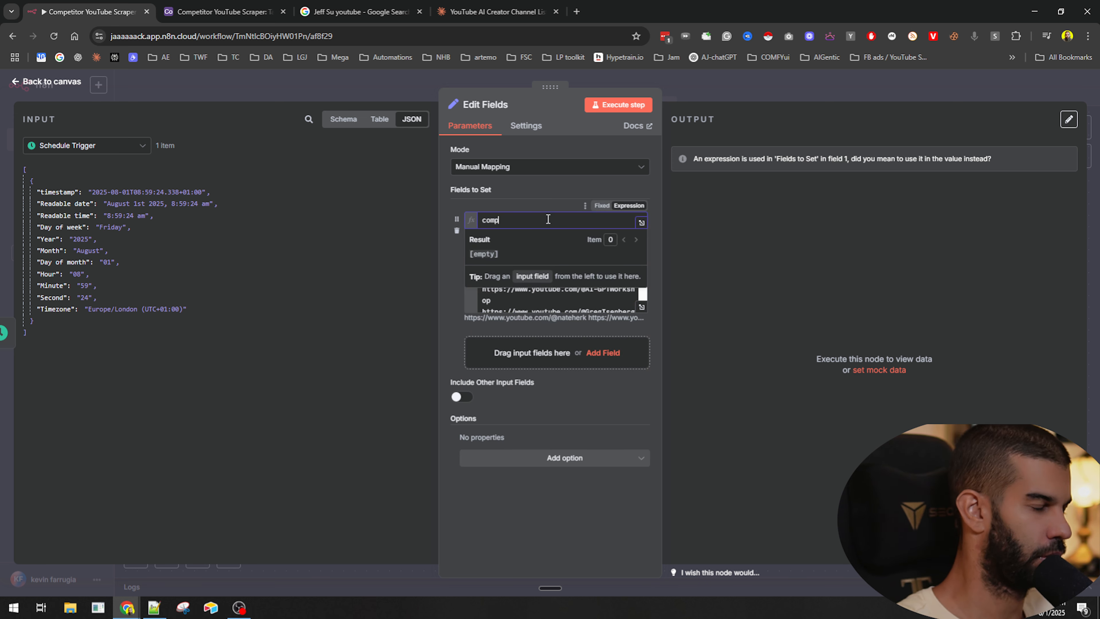
{"action": "type", "text": "competitorsList"}
- Change the competitorsList field type to Array and re-execute the Edit Fields step
{"action": "left_click", "coordinate": [618, 105]}
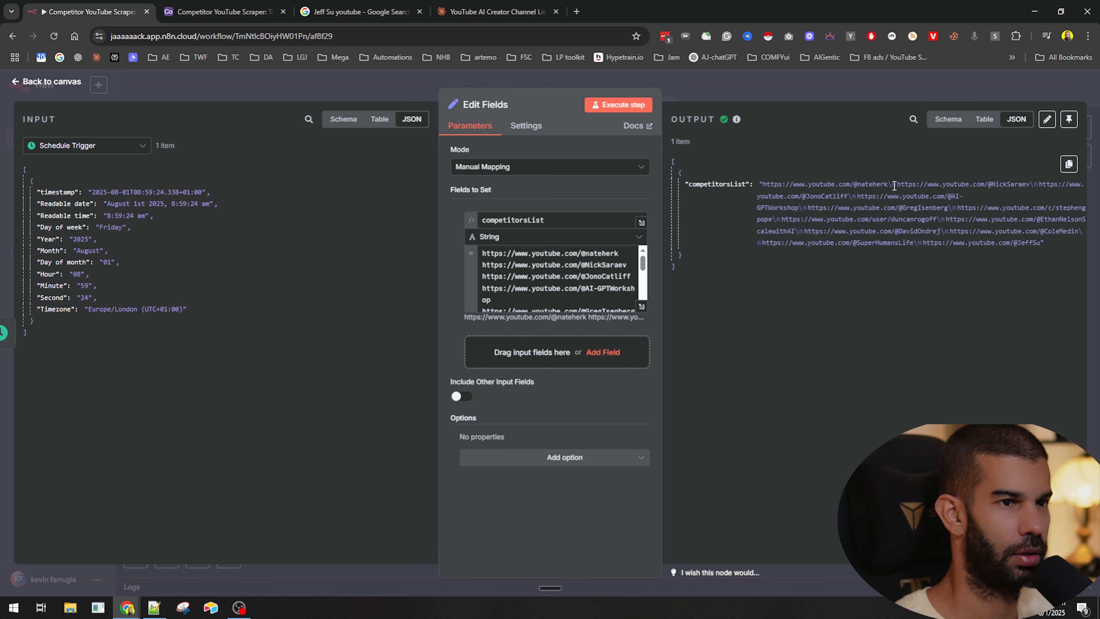
{"action": "left_click_drag", "start_coordinate": [889, 183], "coordinate": [938, 183]}
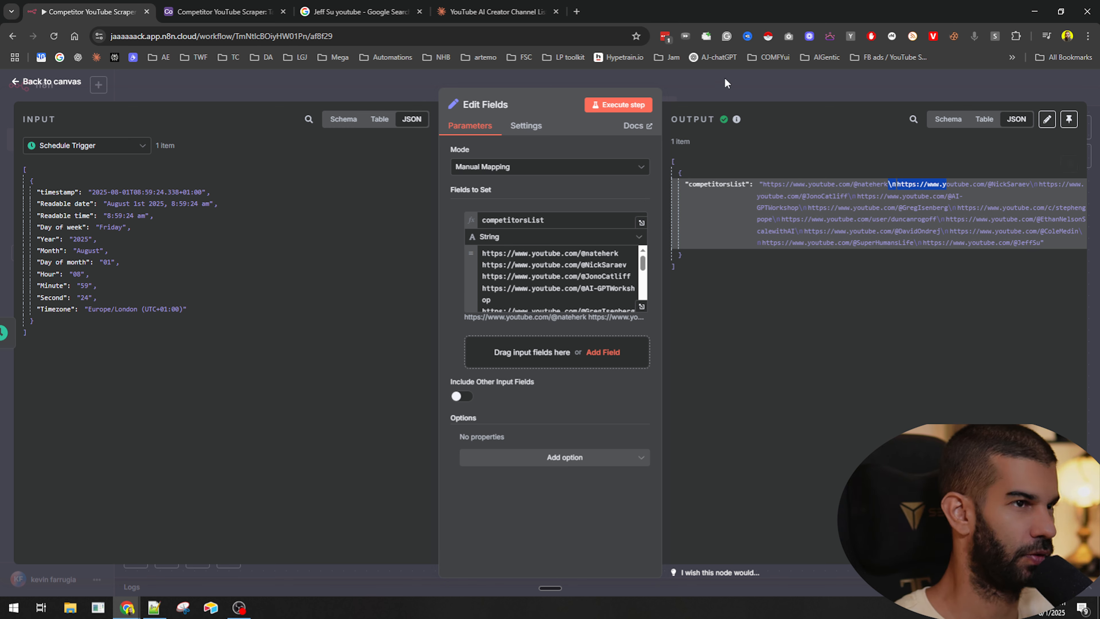
{"action": "left_click", "coordinate": [534, 239]}
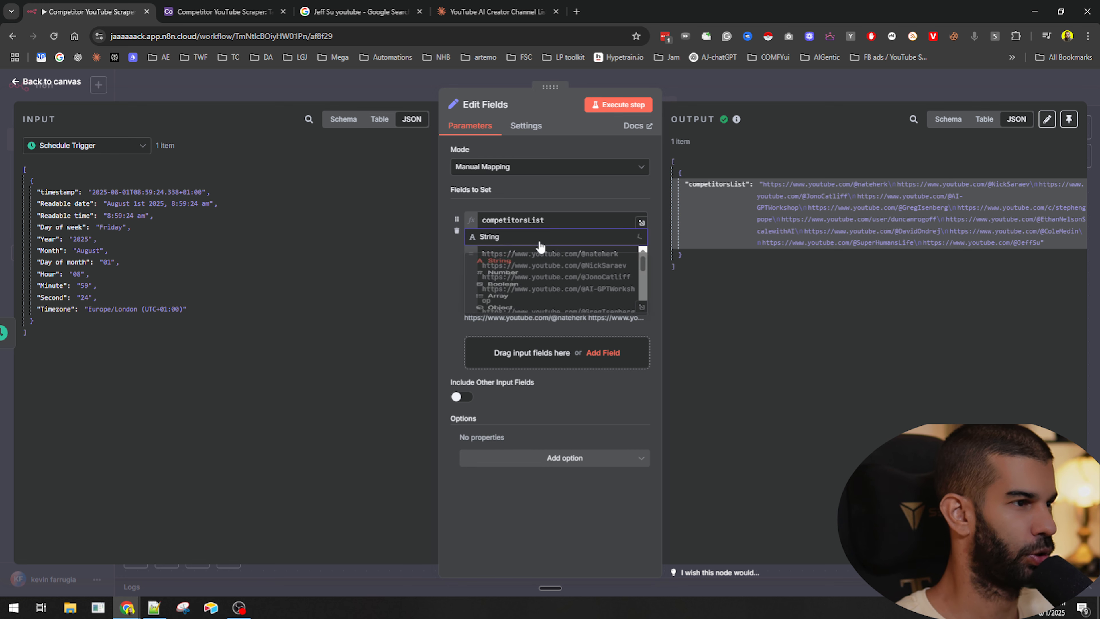
{"action": "left_click", "coordinate": [525, 334]}
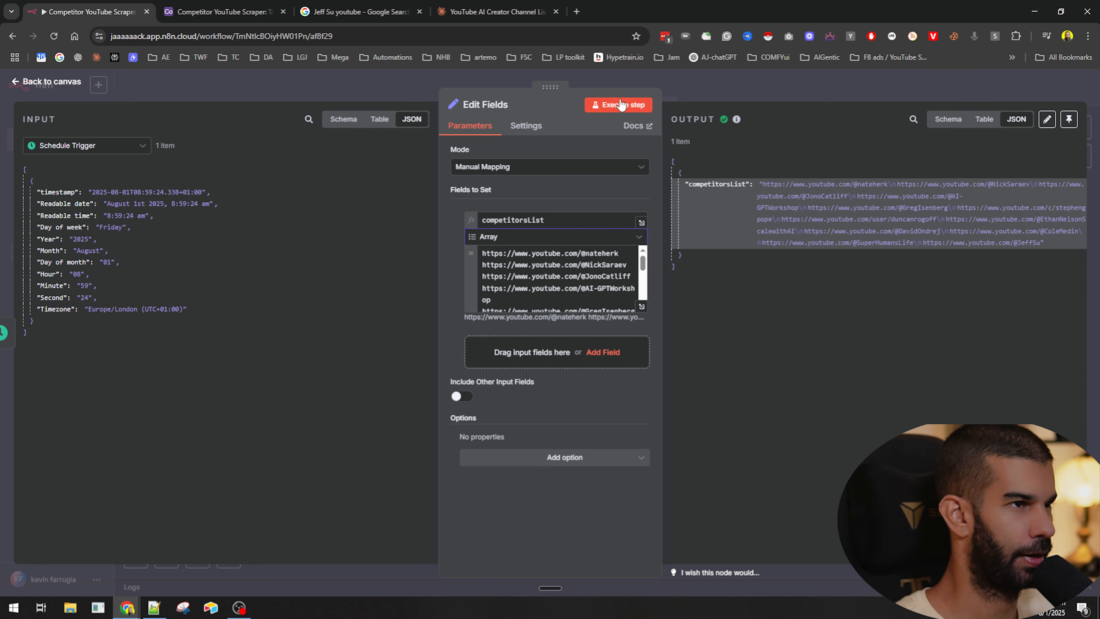
{"action": "left_click", "coordinate": [613, 105]}
{"action": "left_click", "coordinate": [574, 278]}
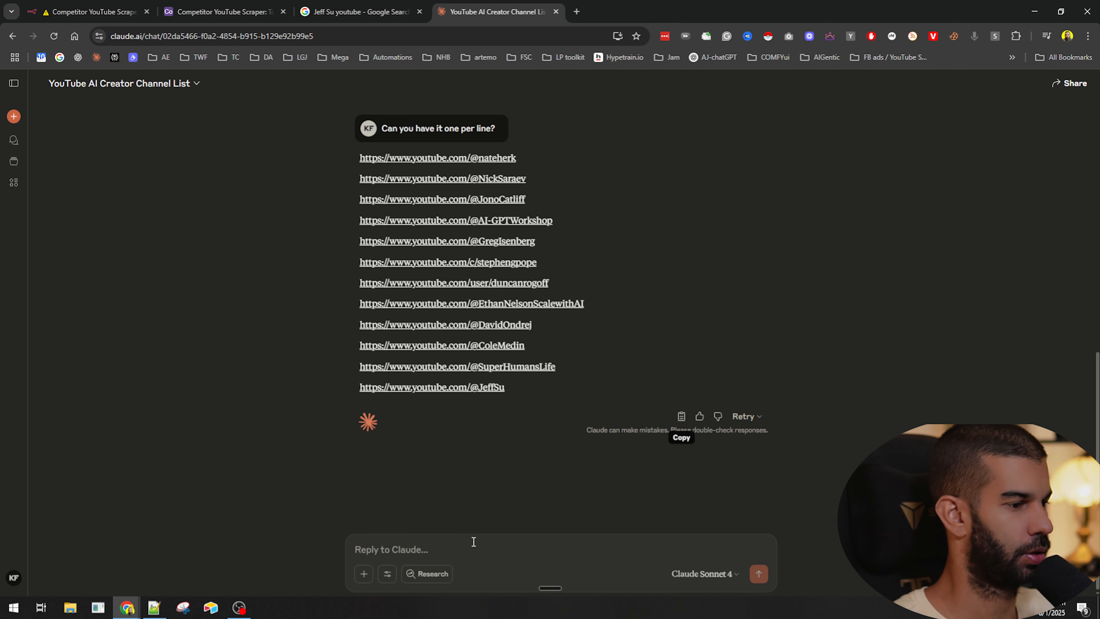
- Ask Claude 'Let's put this into an array, please.' and copy the returned JavaScript array
{"action": "key", "text": "ctrl+super"}
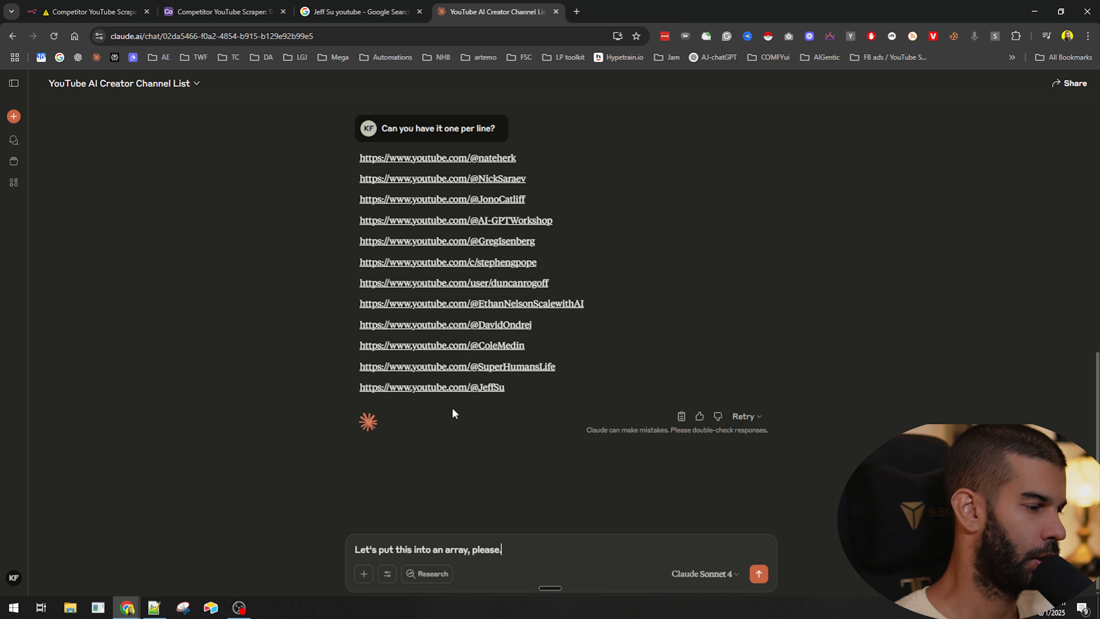
{"action": "key", "text": "Return"}
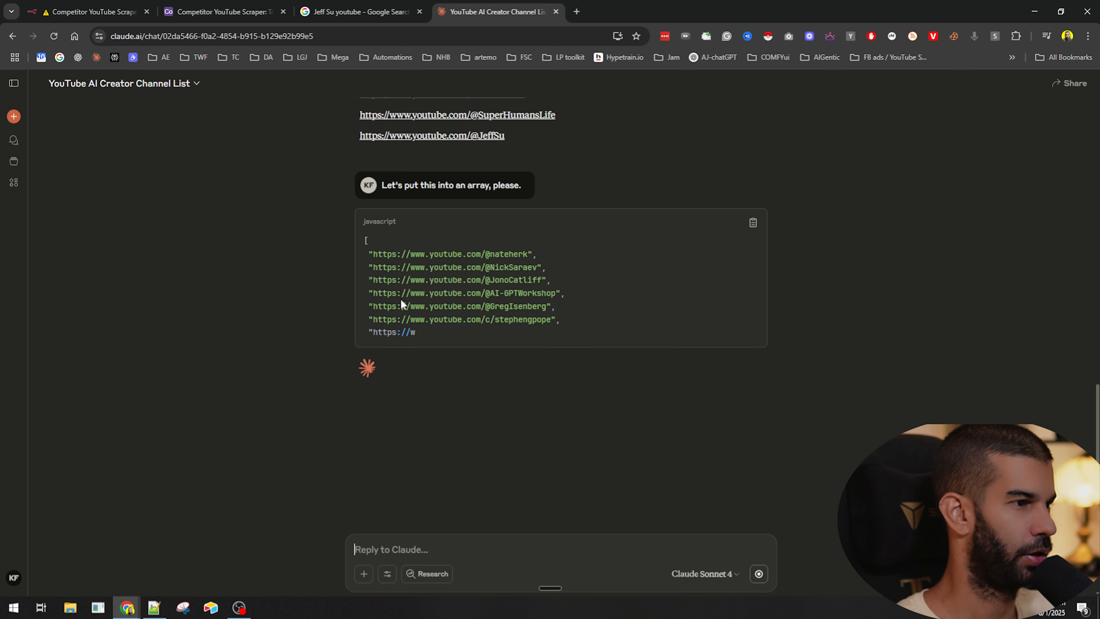
{"action": "left_click", "coordinate": [753, 222]}
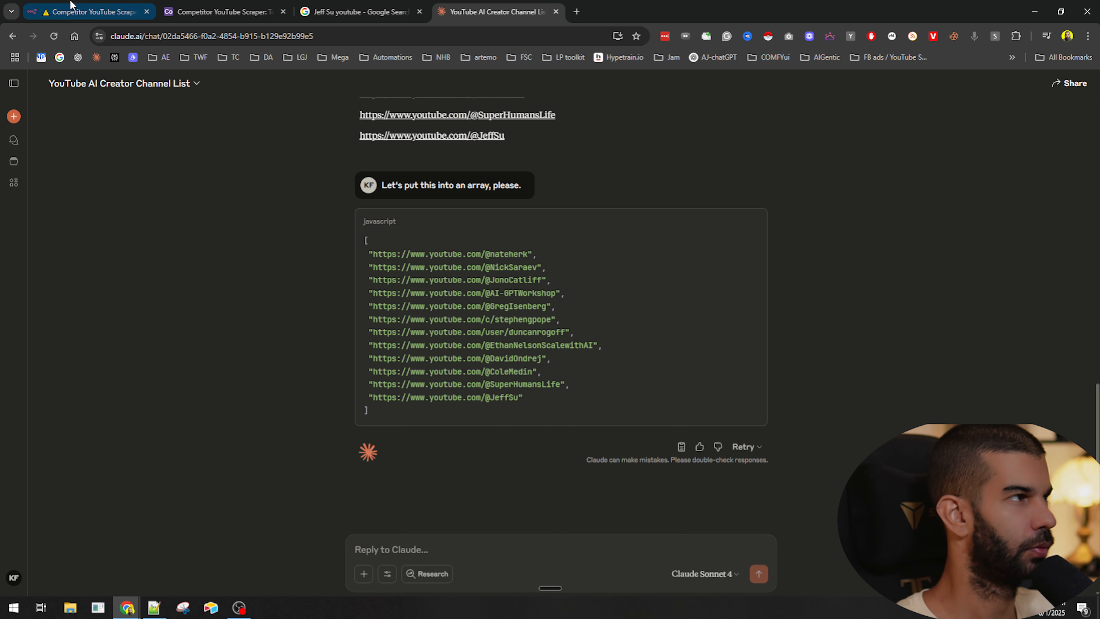
- Replace the competitorsList value with the copied JavaScript array and re-execute the Edit Fields step
{"action": "left_click", "coordinate": [91, 12]}
{"action": "key", "text": "ctrl+a"}
{"action": "key", "text": "ctrl+v"}
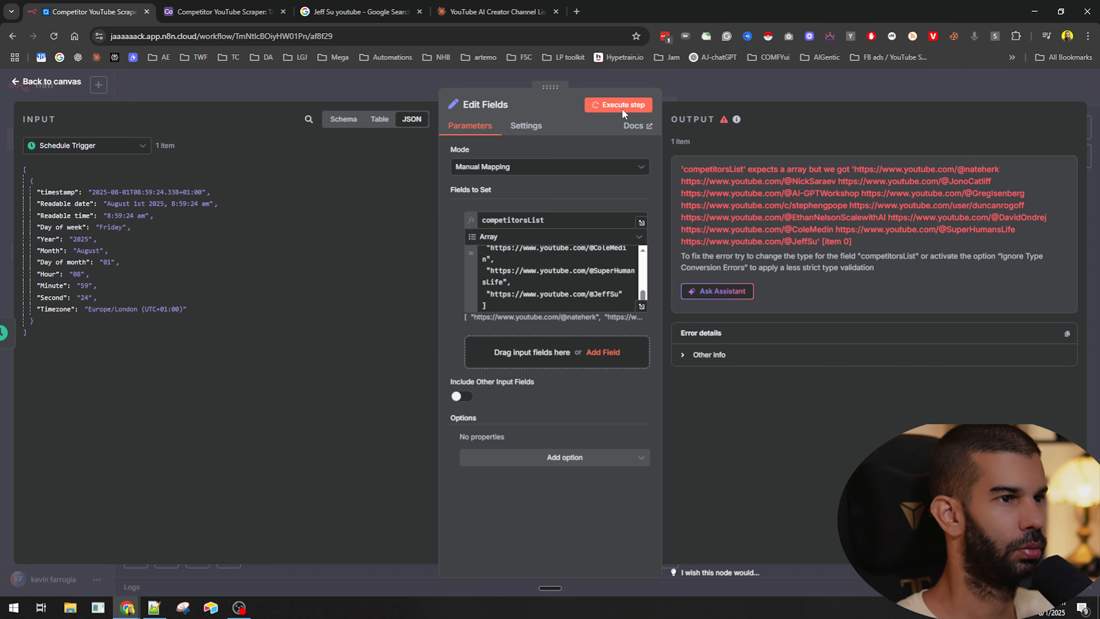
{"action": "left_click", "coordinate": [622, 105]}
{"action": "left_click_drag", "start_coordinate": [717, 196], "coordinate": [813, 407]}
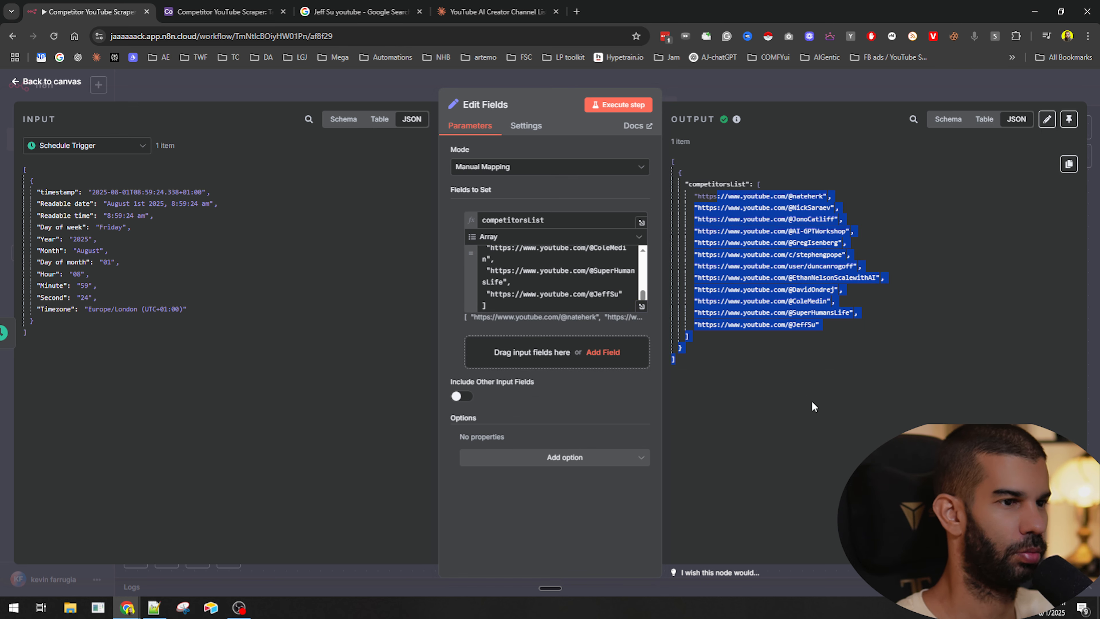
- Rename the Edit Fields node to competitorsList
{"action": "left_click", "coordinate": [731, 102]}
{"action": "left_click", "coordinate": [463, 251]}
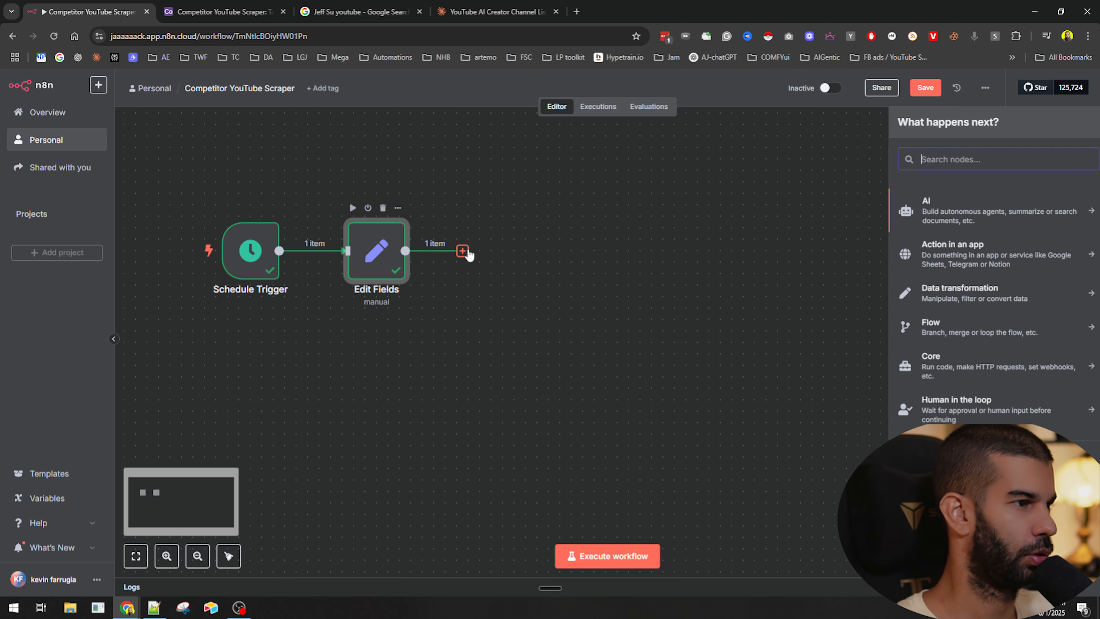
{"action": "left_click", "coordinate": [368, 298]}
{"action": "key", "text": "F2"}
{"action": "type", "text": "compet"}
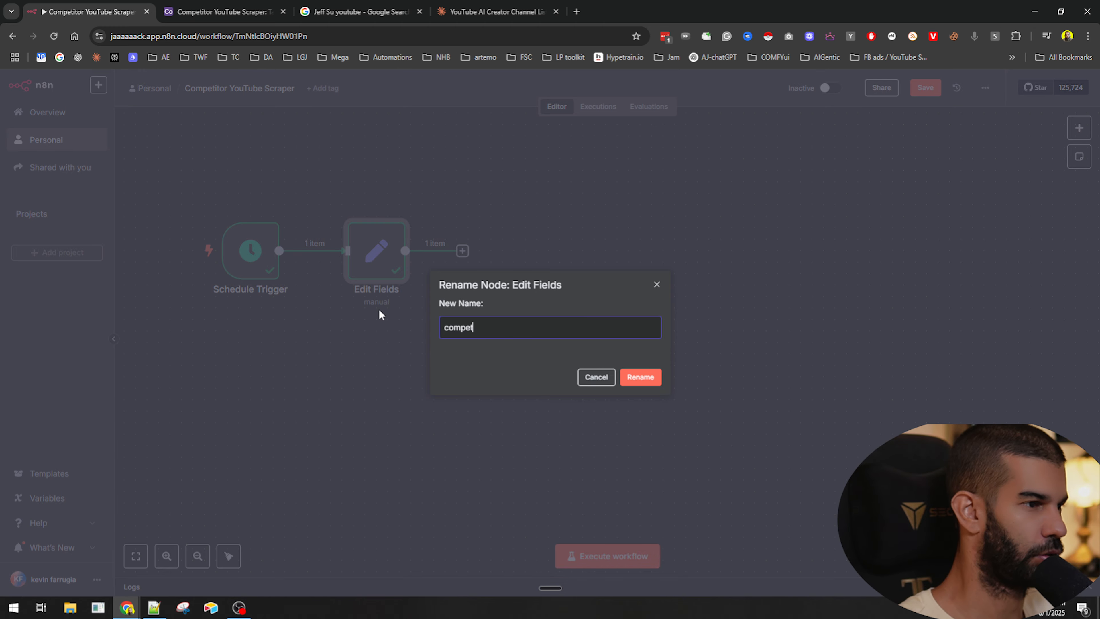
{"action": "type", "text": "itorsList"}
{"action": "key", "text": "Return"}
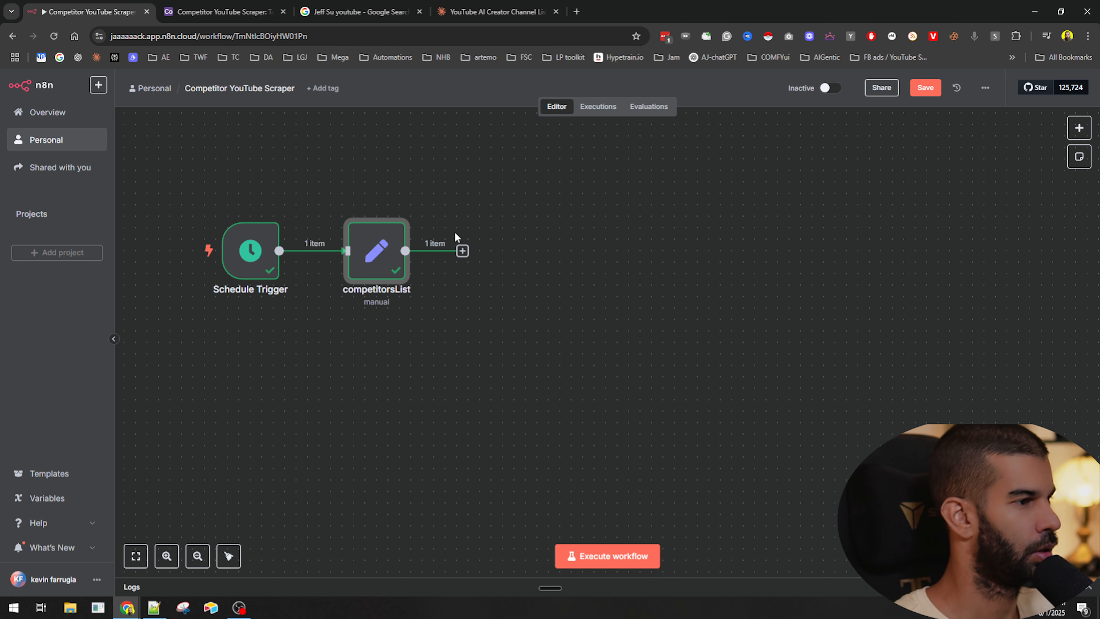
- Add a Split Out node after competitorsList, split out the competitorsList field, and execute the step
{"action": "left_click", "coordinate": [463, 251]}
{"action": "type", "text": "b"}
{"action": "key", "text": "BackSpace"}
{"action": "type", "text": "sp"}
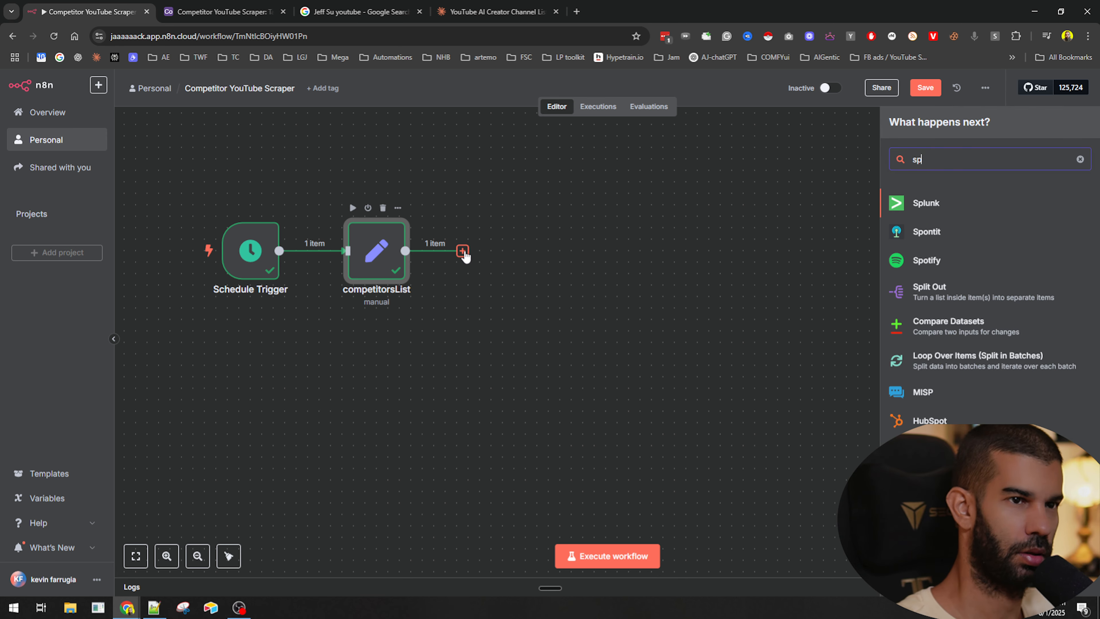
{"action": "type", "text": "lit"}
{"action": "key", "text": "Return"}
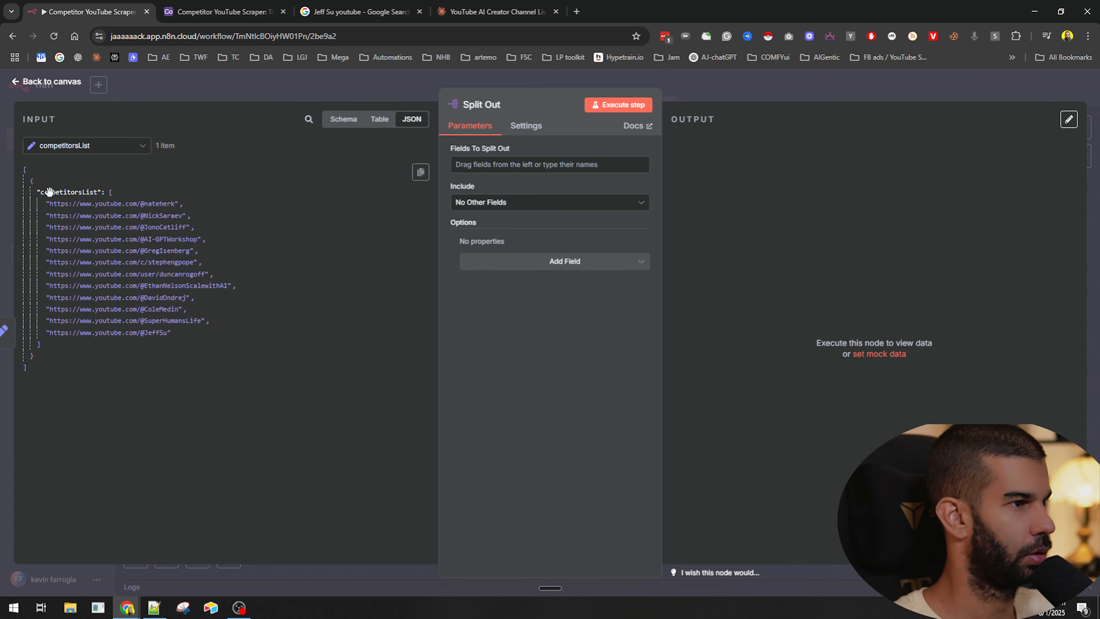
{"action": "left_click_drag", "start_coordinate": [49, 191], "coordinate": [524, 164]}
{"action": "left_click", "coordinate": [618, 105]}
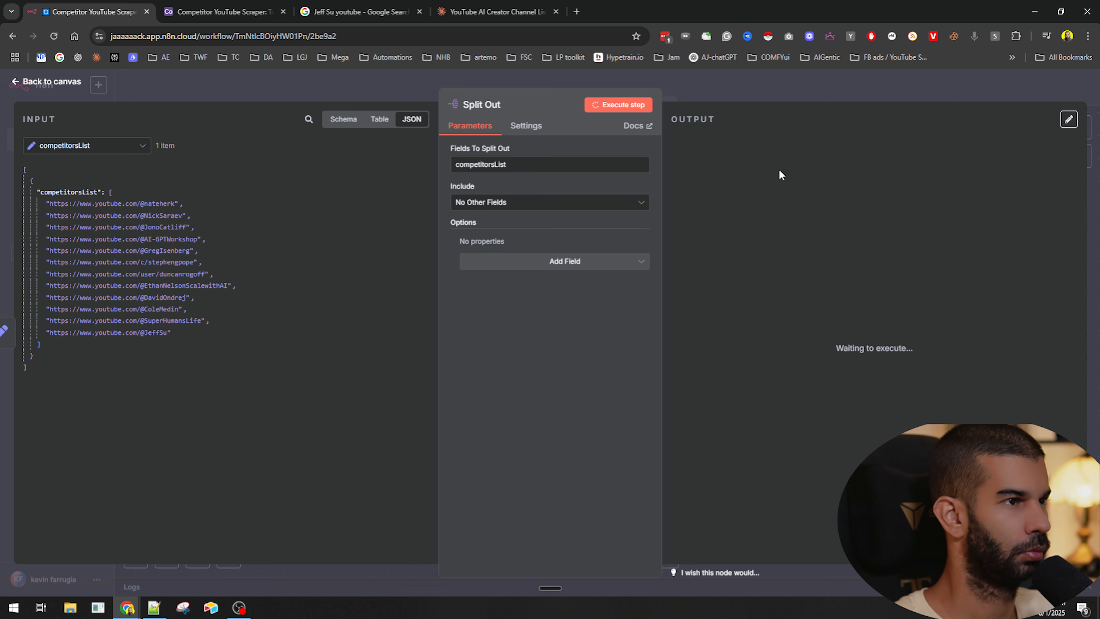
{"action": "left_click_drag", "start_coordinate": [739, 182], "coordinate": [866, 429]}
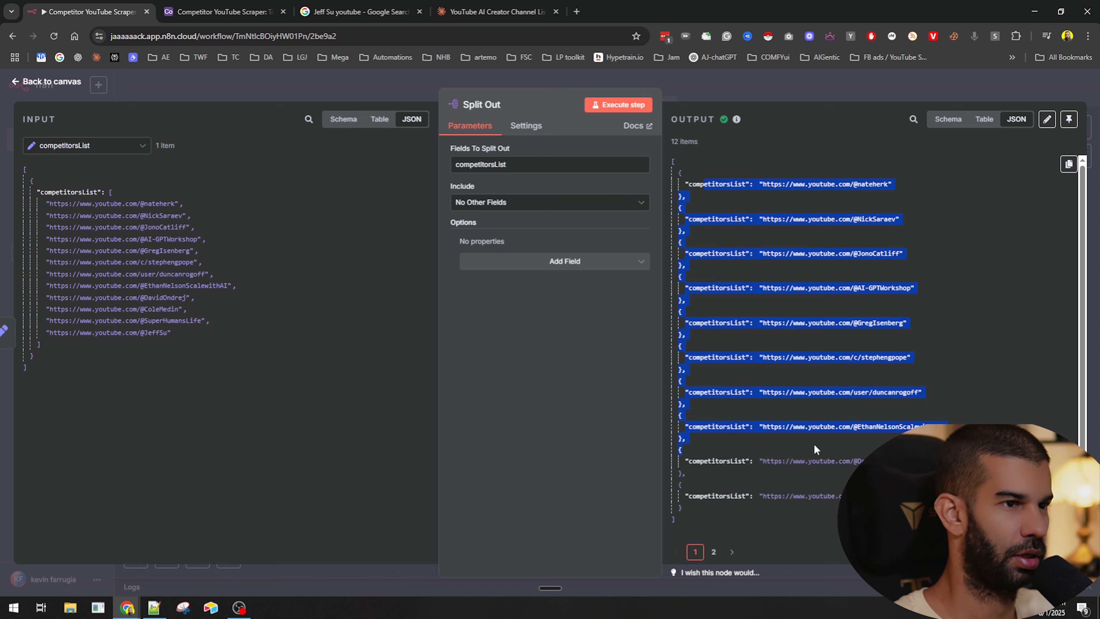
{"action": "left_click", "coordinate": [781, 69]}
- Add a Limit node after Split Out with Max Items 1 keeping First Items, and execute it
{"action": "left_click", "coordinate": [588, 250]}
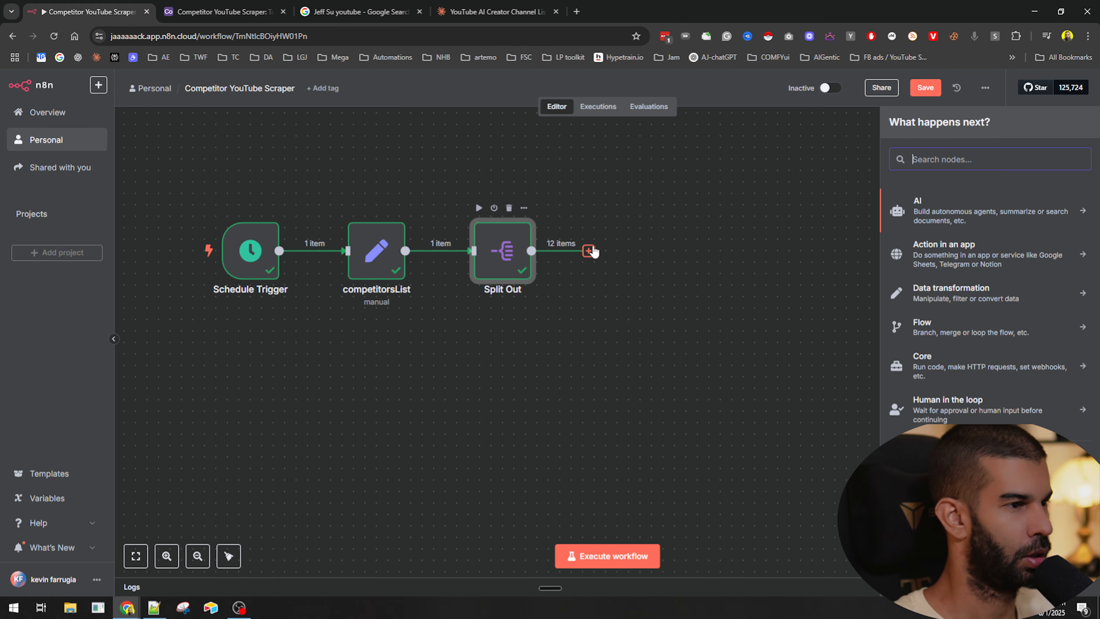
{"action": "type", "text": "li"}
{"action": "key", "text": "Return"}
{"action": "left_click", "coordinate": [618, 104]}
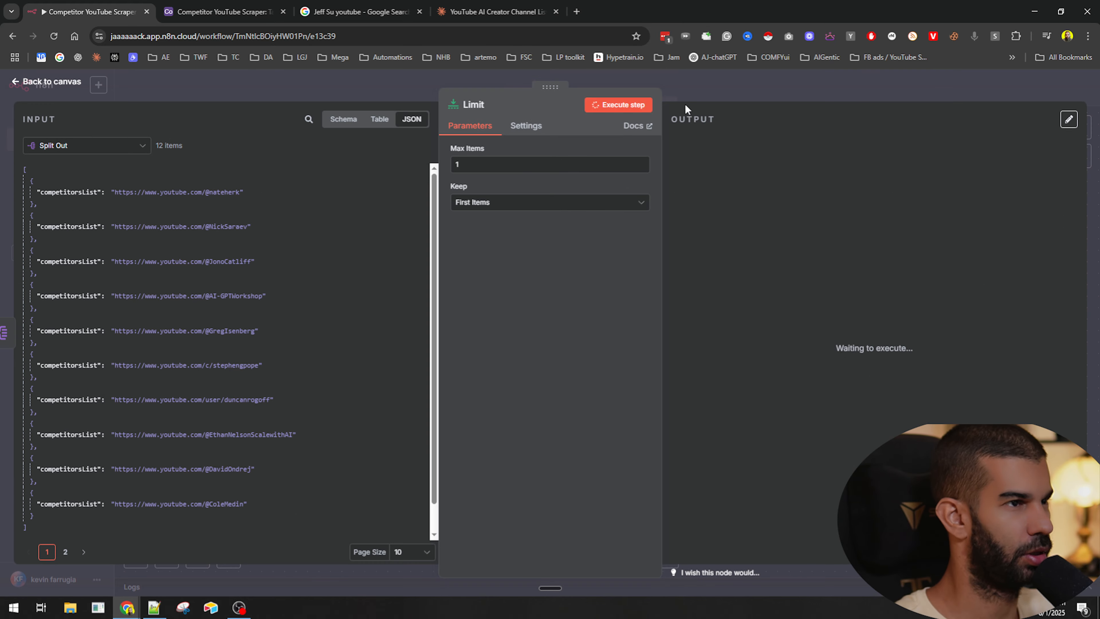
{"action": "left_click_drag", "start_coordinate": [742, 183], "coordinate": [874, 183]}
{"action": "left_click", "coordinate": [813, 92]}
{"action": "scroll", "coordinate": [371, 295], "scroll_direction": "right", "scroll_amount": 5}
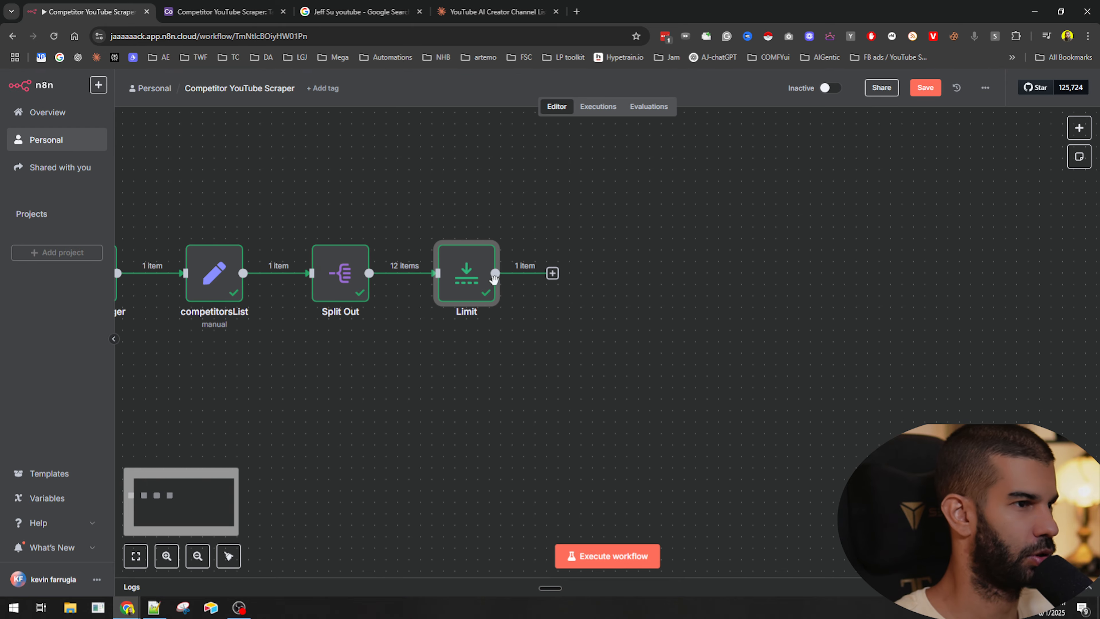
- Save the workflow
{"action": "key", "text": "F2"}
{"action": "key", "text": "ctrl+s"}
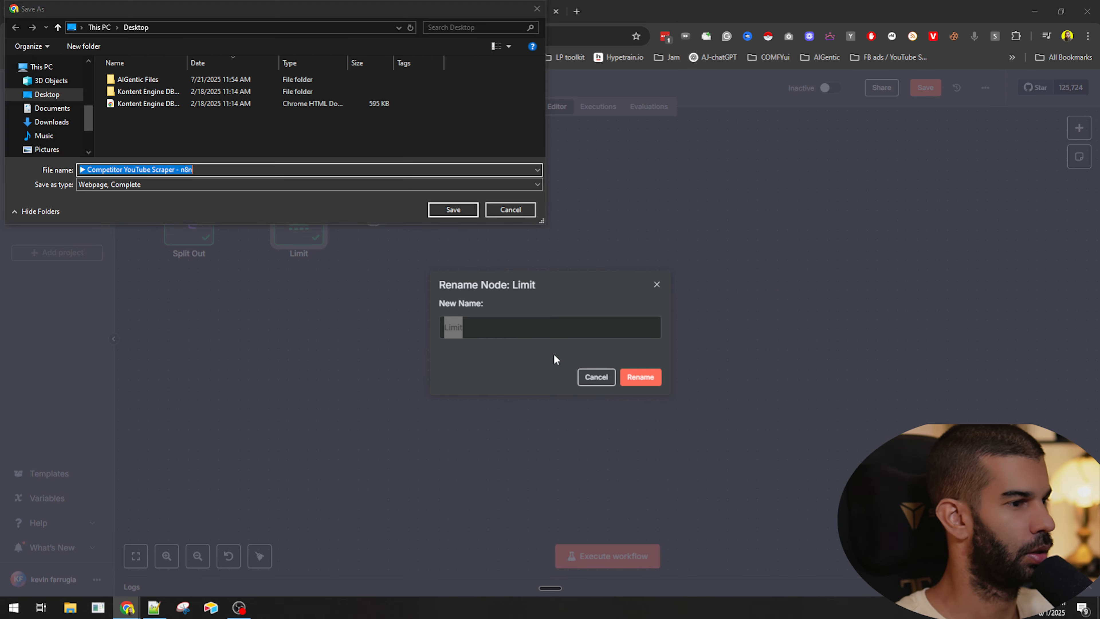
{"action": "key", "text": "Escape"}
{"action": "left_click", "coordinate": [595, 377]}
{"action": "key", "text": "ctrl+s"}
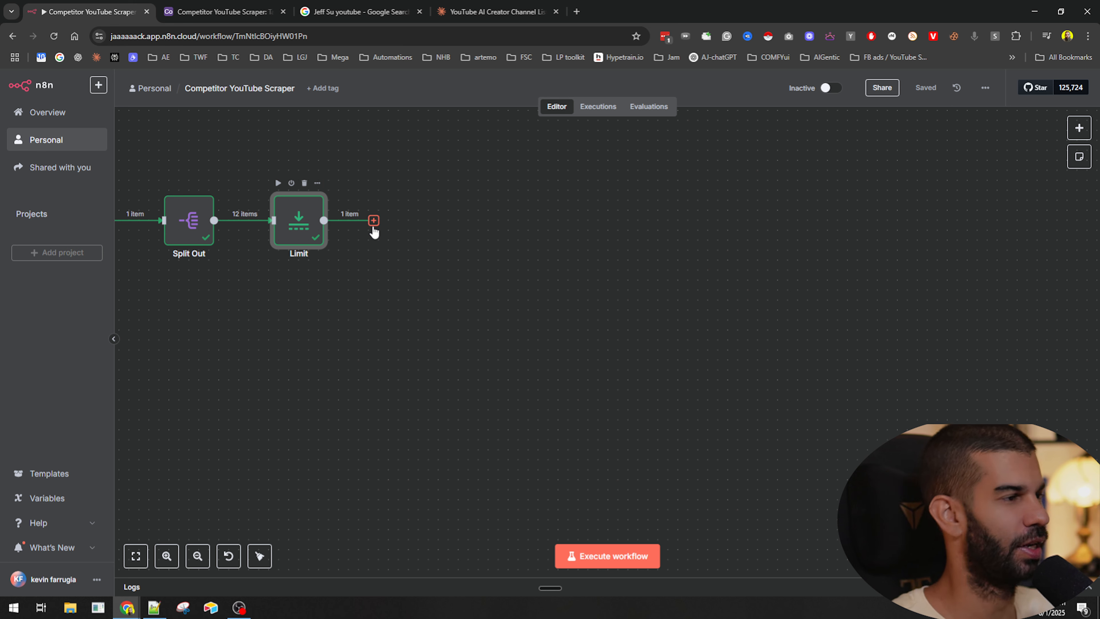
- Open Excalidraw in a new browser tab
{"action": "left_click", "coordinate": [373, 221]}
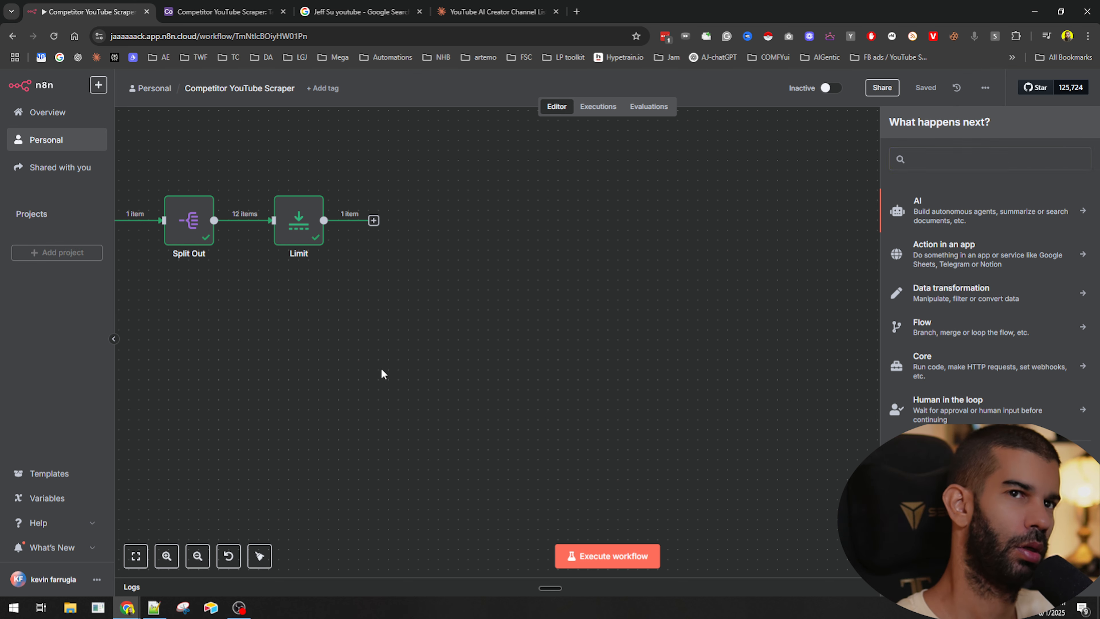
{"action": "key", "text": "Escape"}
{"action": "key", "text": "ctrl+t"}
{"action": "type", "text": "exc"}
{"action": "key", "text": "Return"}
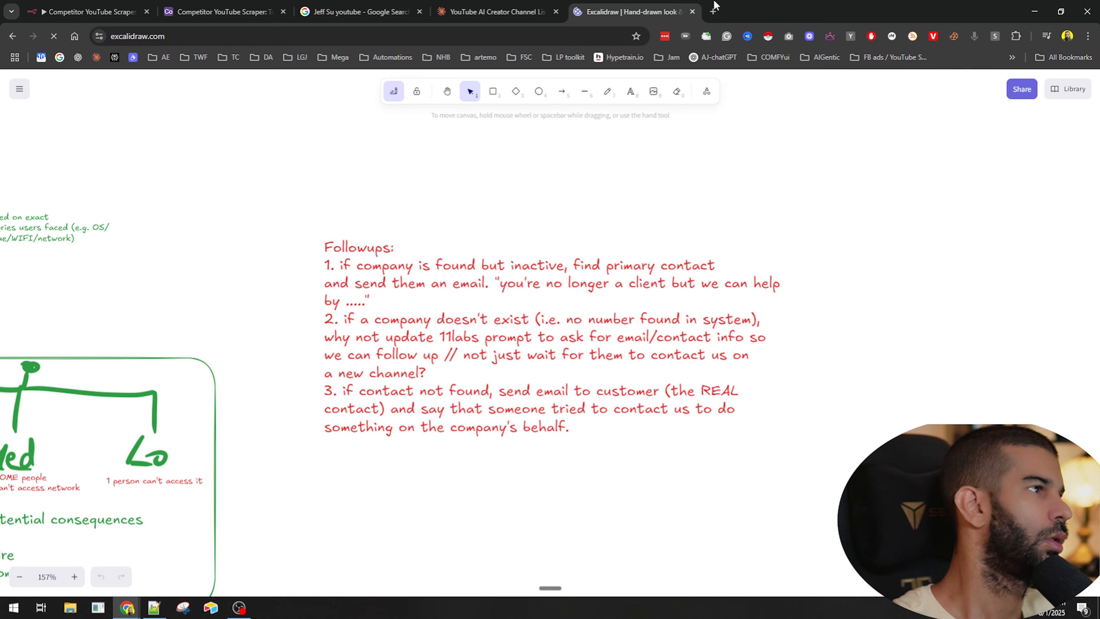
- On an empty area of the canvas, write the text 'list of competitors' and 'grab 1st competitor' on two lines
{"action": "scroll", "coordinate": [494, 229], "scroll_direction": "right", "scroll_amount": 10}
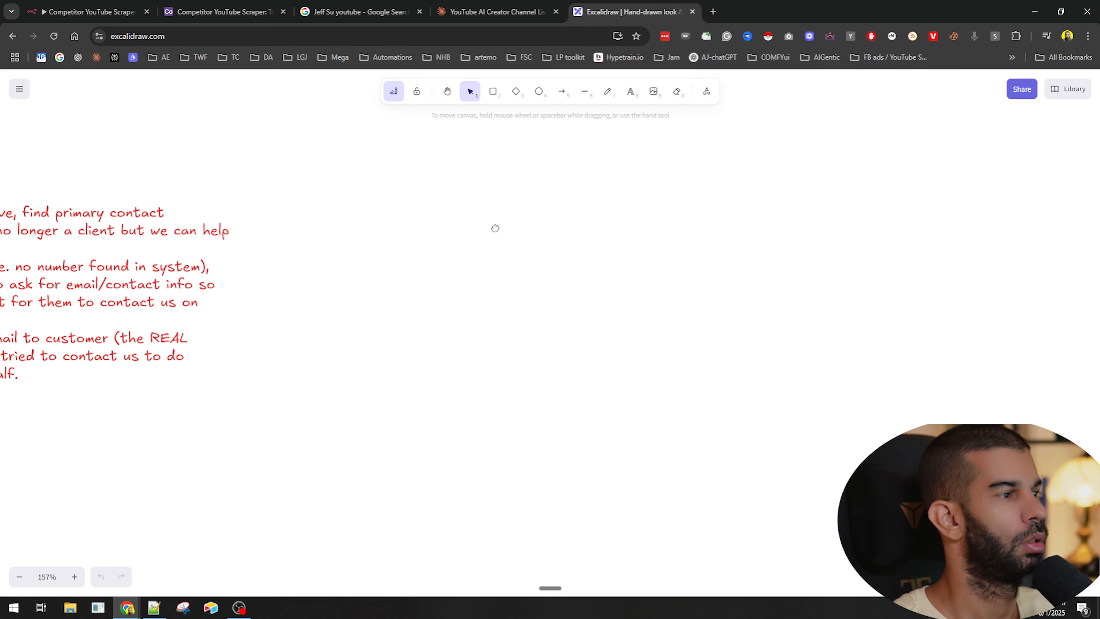
{"action": "left_click", "coordinate": [631, 92]}
{"action": "left_click", "coordinate": [344, 191]}
{"action": "type", "text": "competitors"}
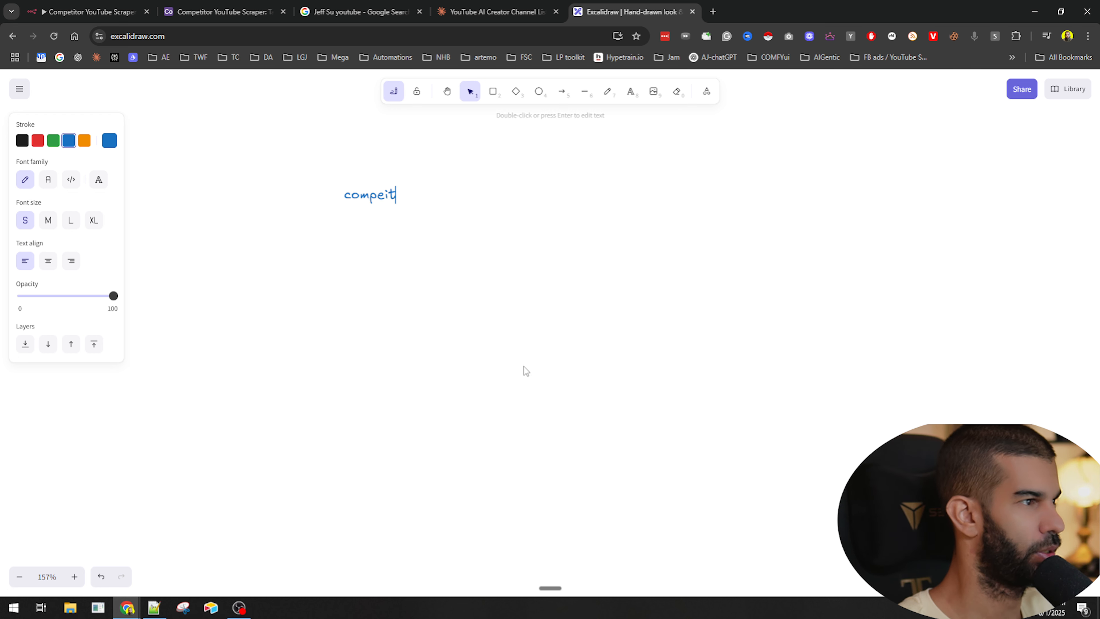
{"action": "key", "text": "ctrl+BackSpace"}
{"action": "type", "text": "list of compiet"}
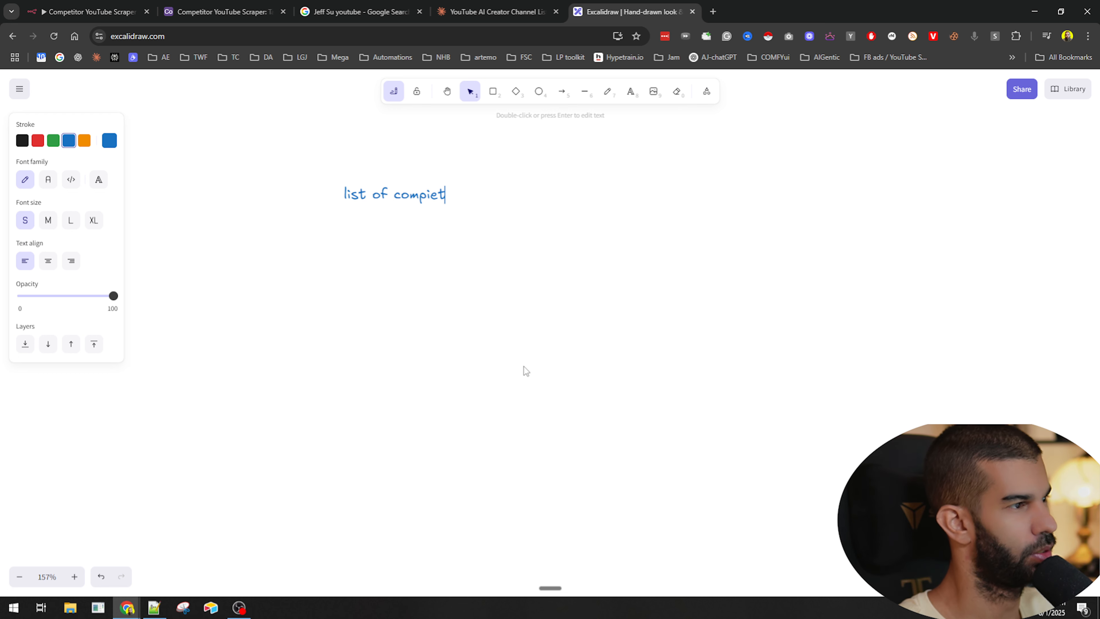
{"action": "key", "text": "BackSpace"}
{"action": "type", "text": "etitors"}
{"action": "key", "text": "Return"}
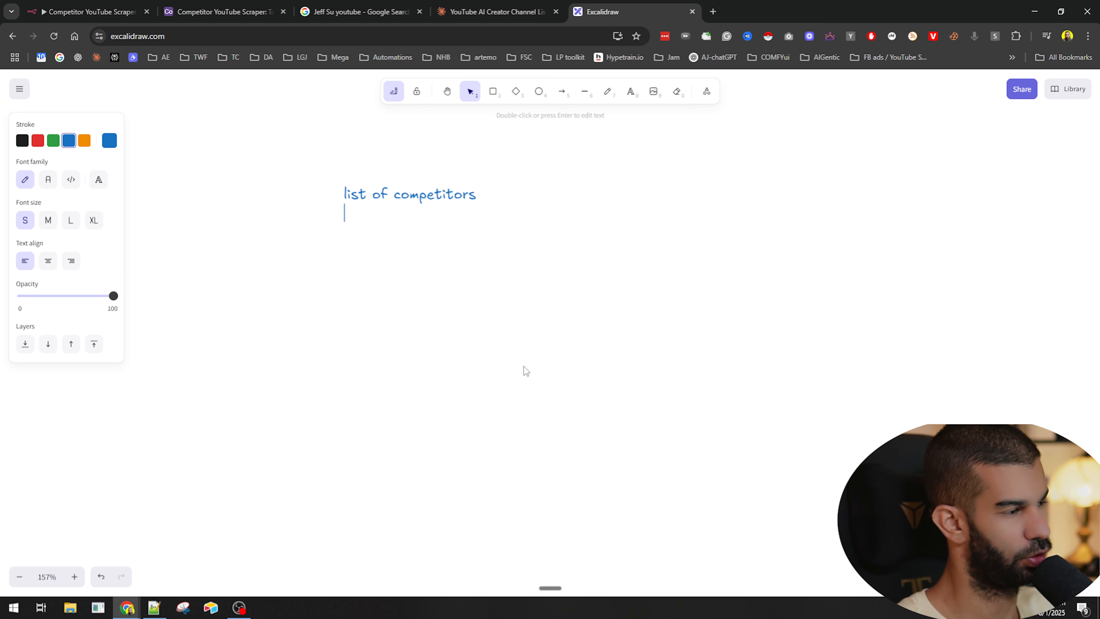
{"action": "type", "text": "grab 1st competitor"}
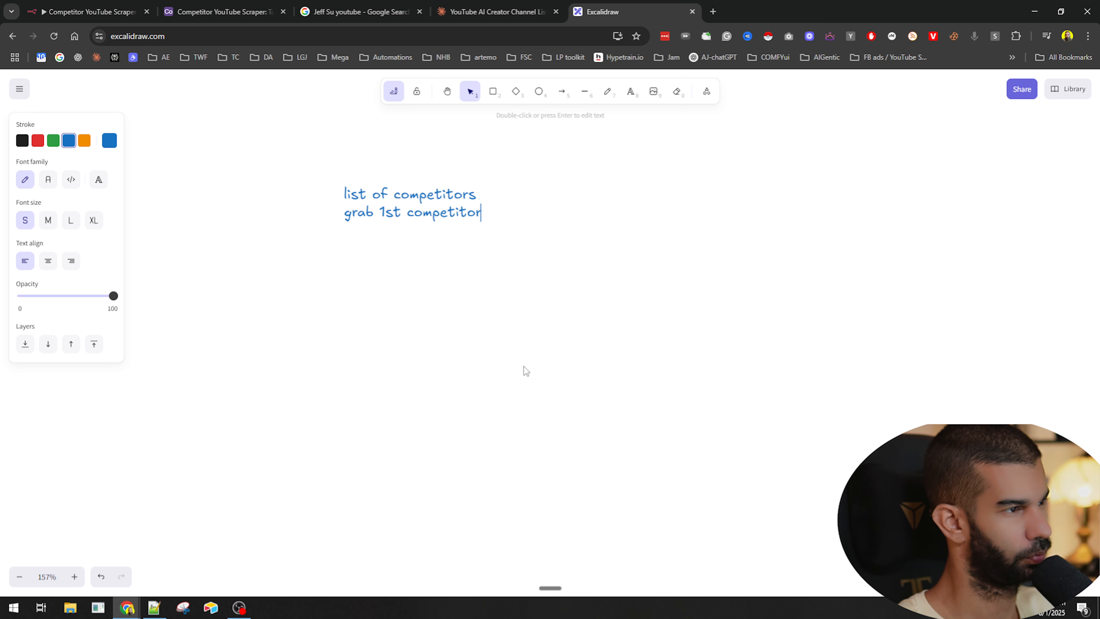
{"action": "key", "text": "Return"}
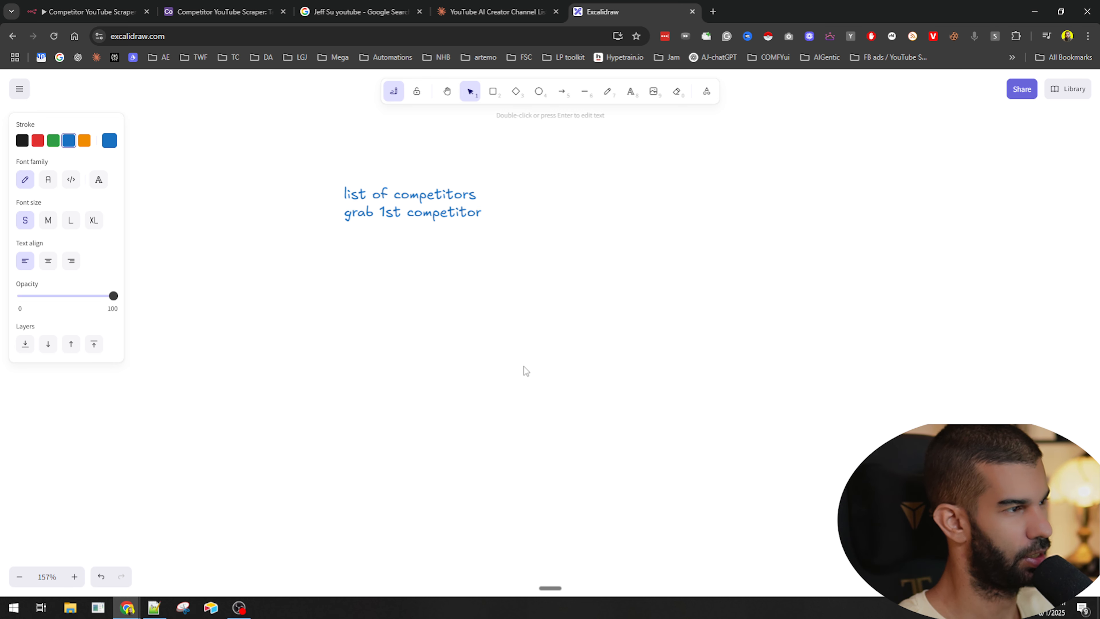
- Add a second text block below reading 'scrape latest 7 days videos' and 'grab their transcripts'
{"action": "left_click", "coordinate": [523, 366]}
{"action": "key", "text": "ctrl+a"}
{"action": "left_click", "coordinate": [421, 292]}
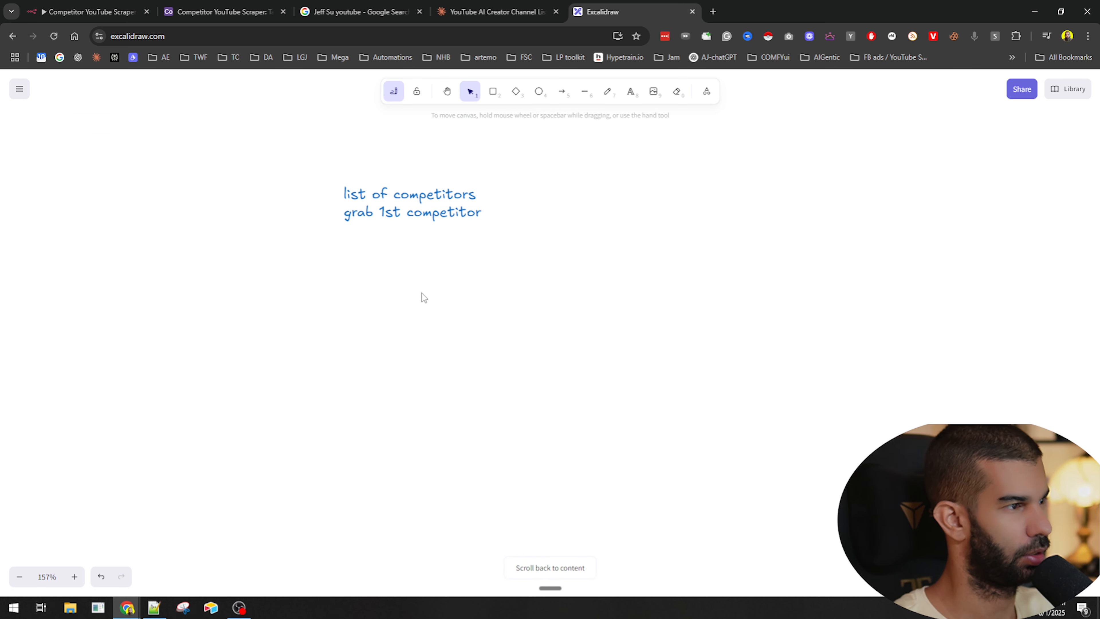
{"action": "key", "text": "t"}
{"action": "left_click", "coordinate": [430, 321]}
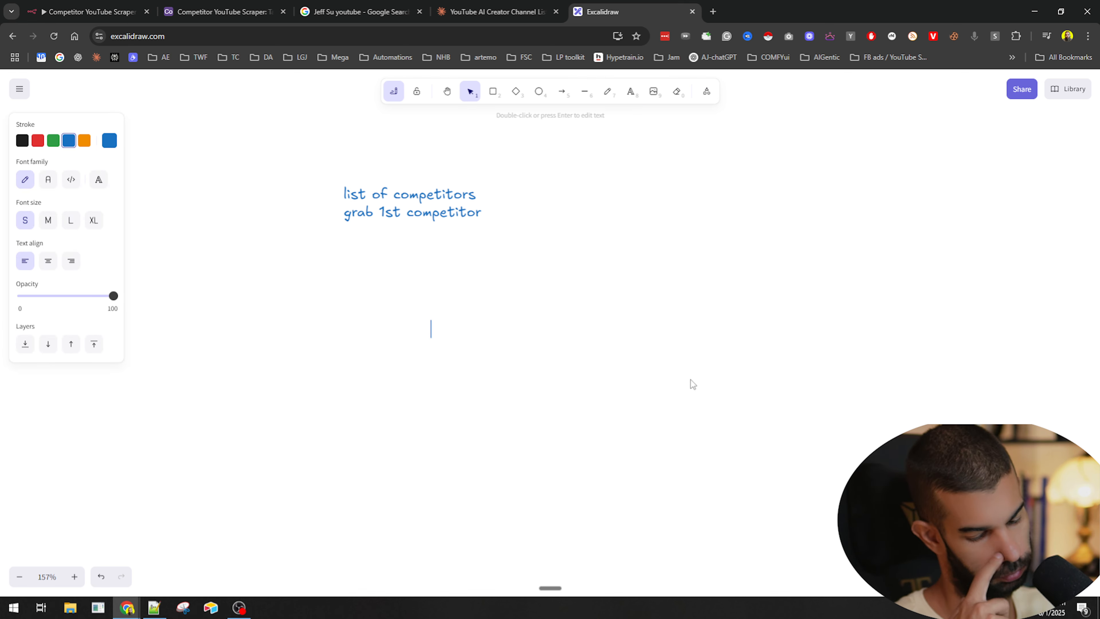
{"action": "type", "text": "scrape la"}
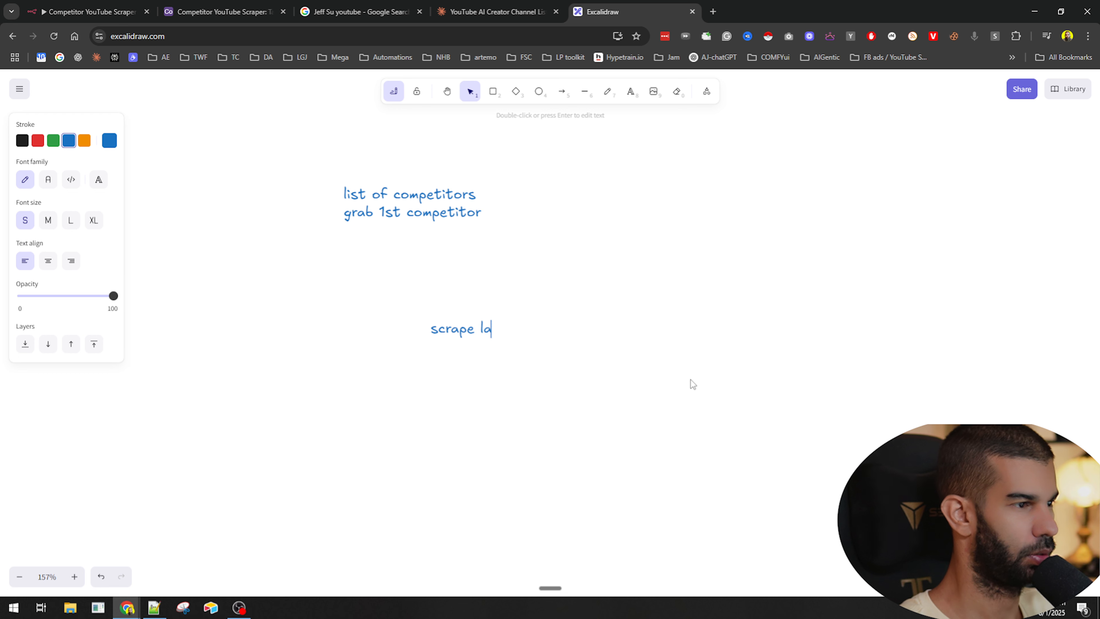
{"action": "type", "text": "test 7 days videos"}
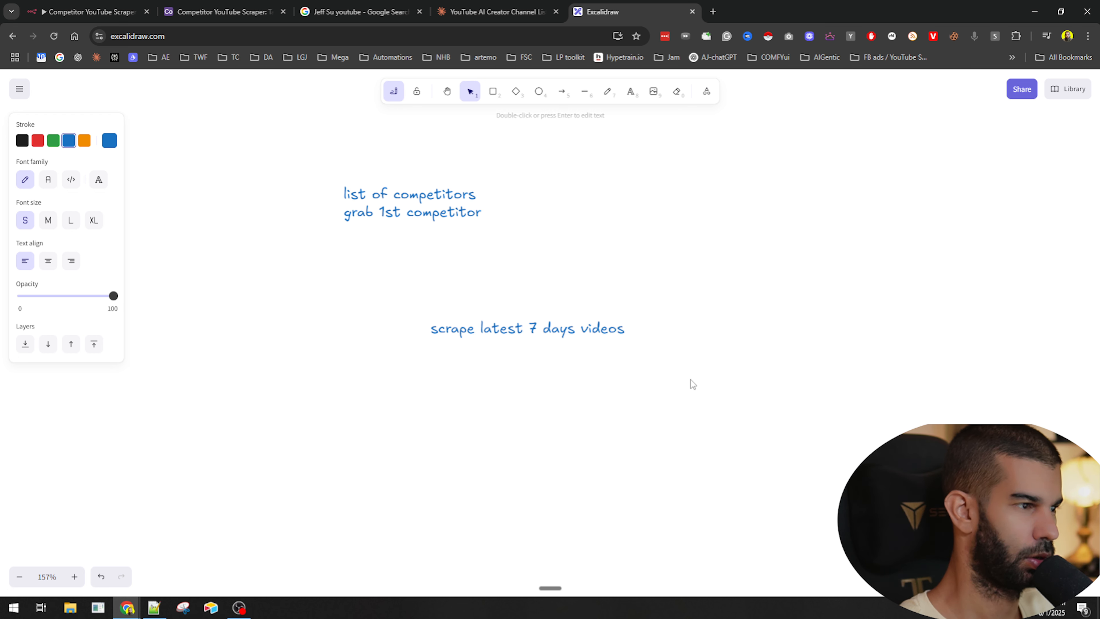
{"action": "type", "text": " grab their transcripts"}
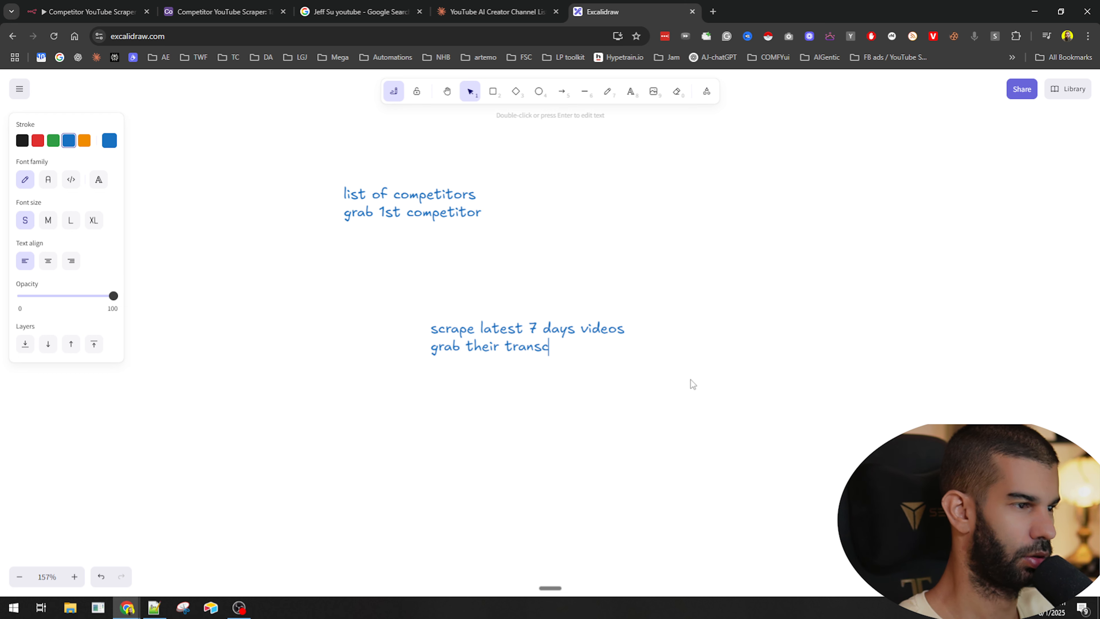
- Extend that block with the lines 'grab their data (comments, like, etc...)' and 'save to airtable'
{"action": "key", "text": "Return"}
{"action": "type", "text": "grab thei"}
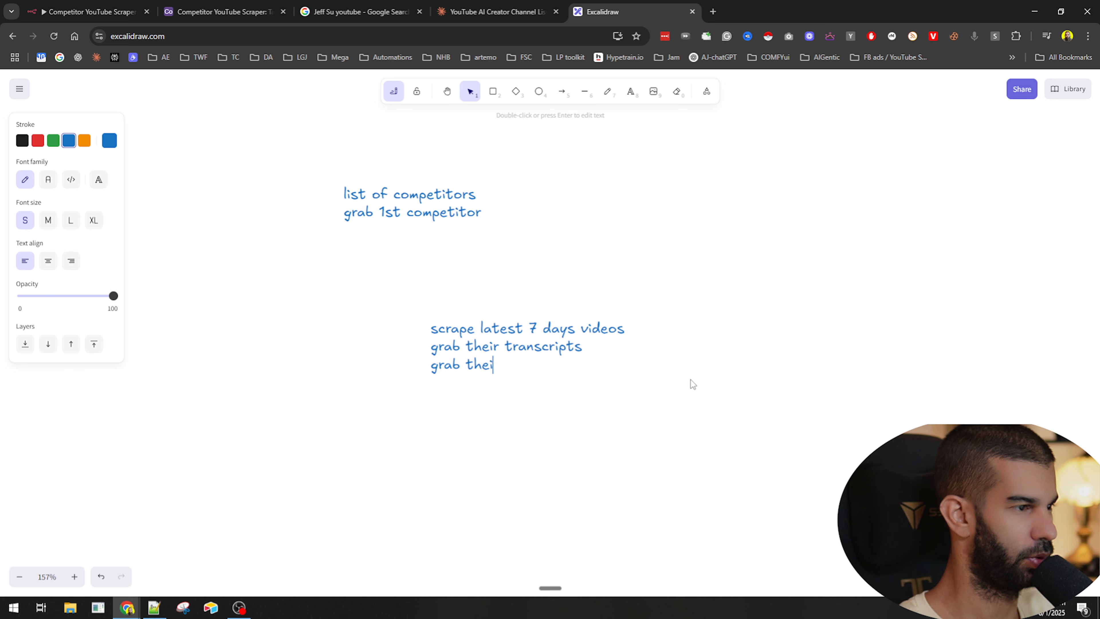
{"action": "type", "text": "r data (comments, like, etc..."}
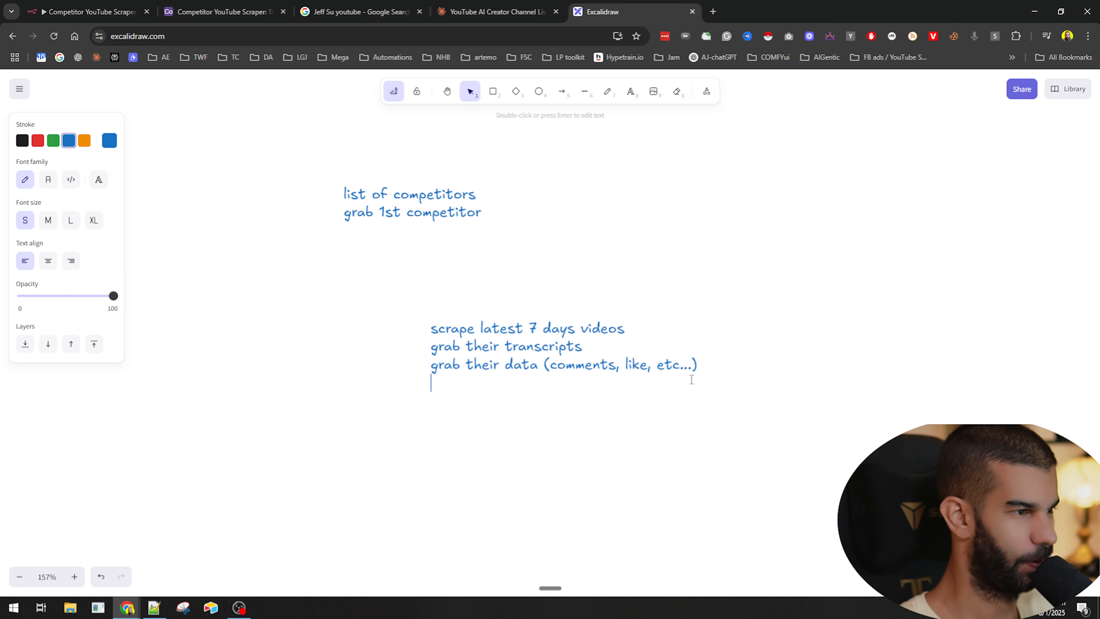
{"action": "type", "text": "save"}
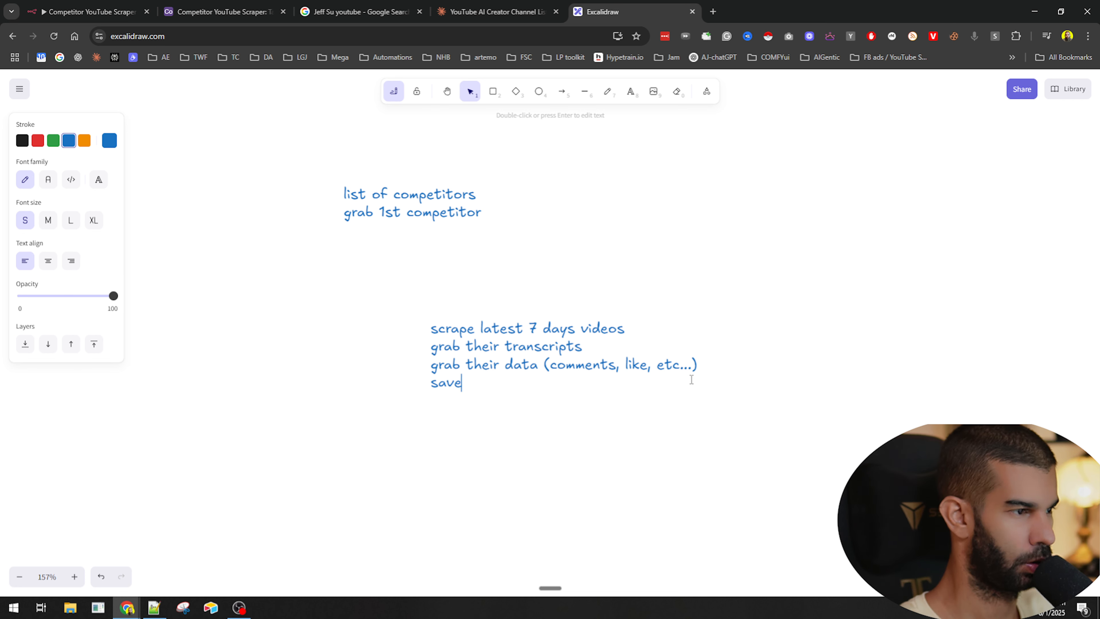
{"action": "type", "text": " to airtable"}
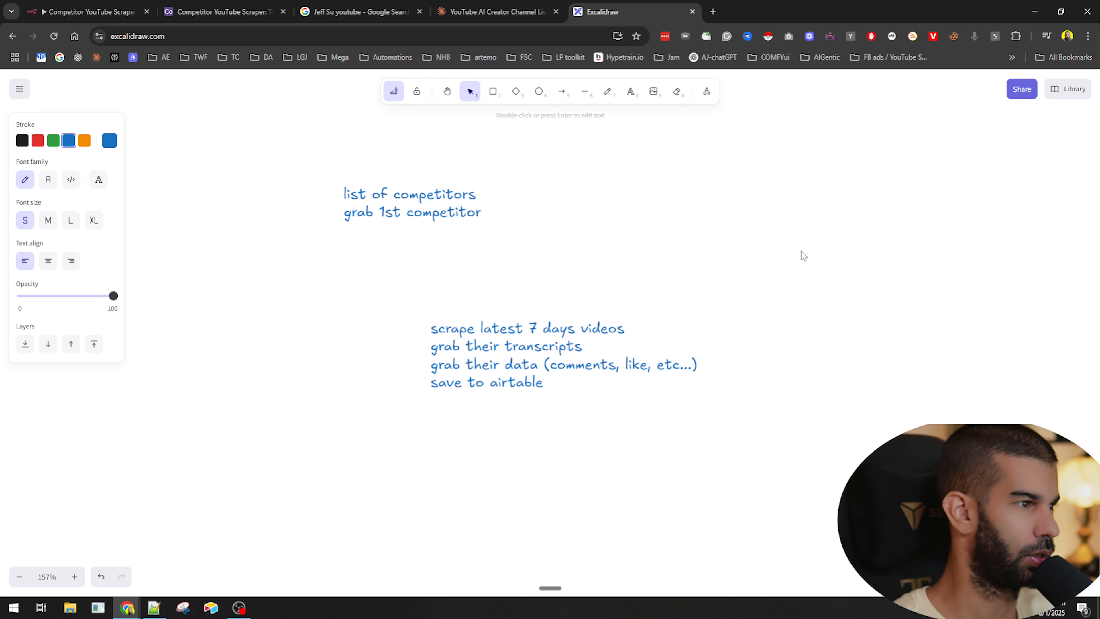
- Move the four-line text block up, closer beneath the first text
{"action": "key", "text": "Escape"}
{"action": "left_click_drag", "start_coordinate": [492, 389], "coordinate": [479, 320]}
{"action": "left_click", "coordinate": [604, 386]}
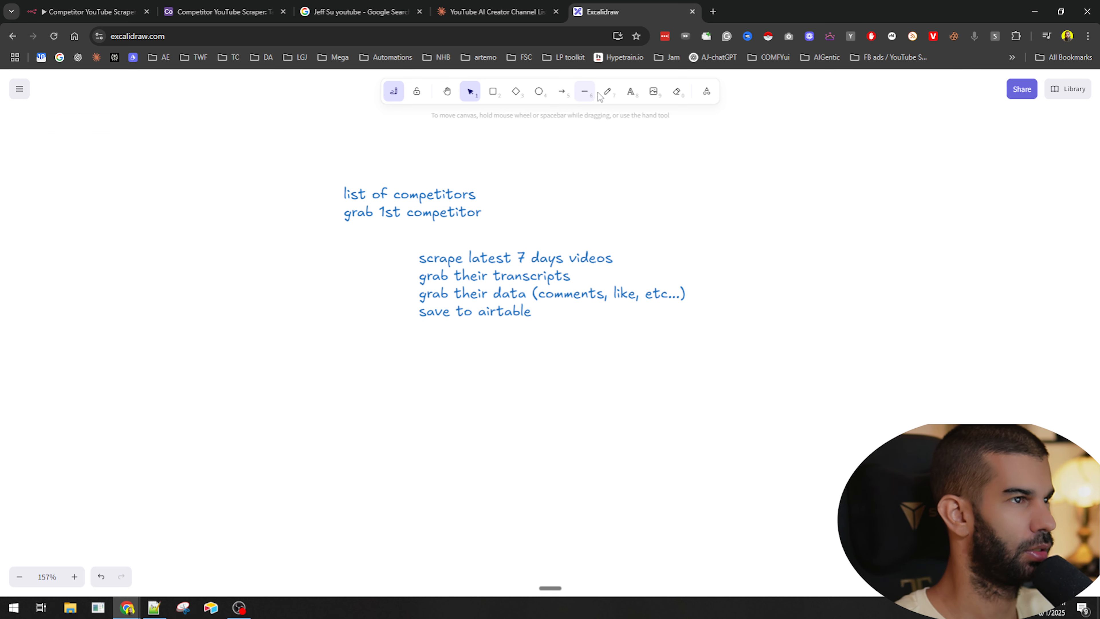
- Draw a rounded rectangle enclosing the four-line text block
{"action": "left_click", "coordinate": [608, 91]}
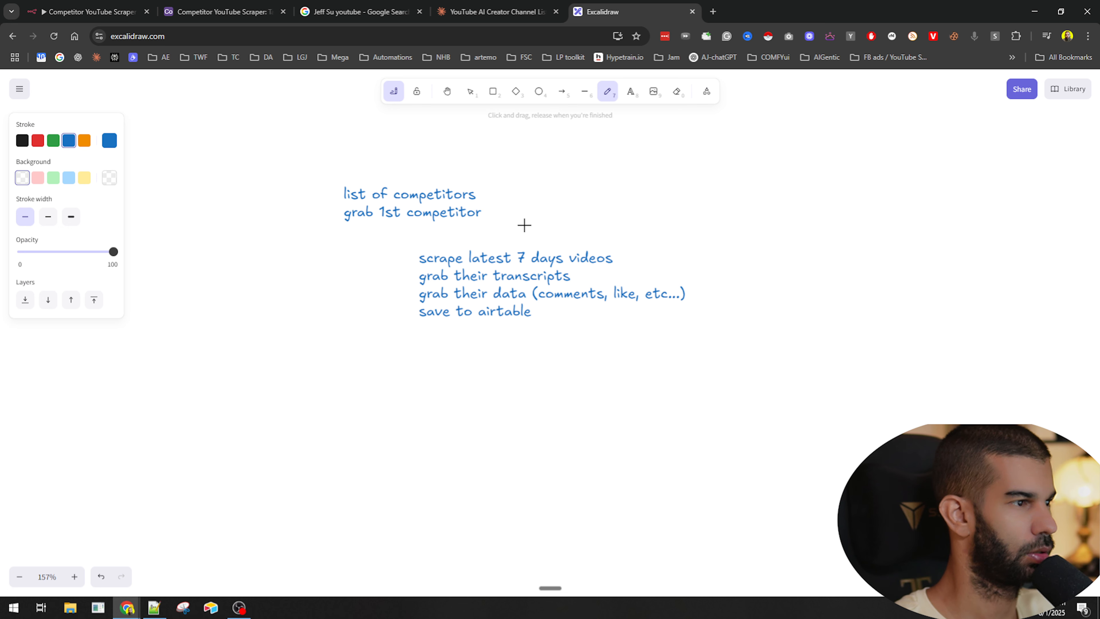
{"action": "key", "text": "r"}
{"action": "left_click_drag", "start_coordinate": [414, 238], "coordinate": [715, 338]}
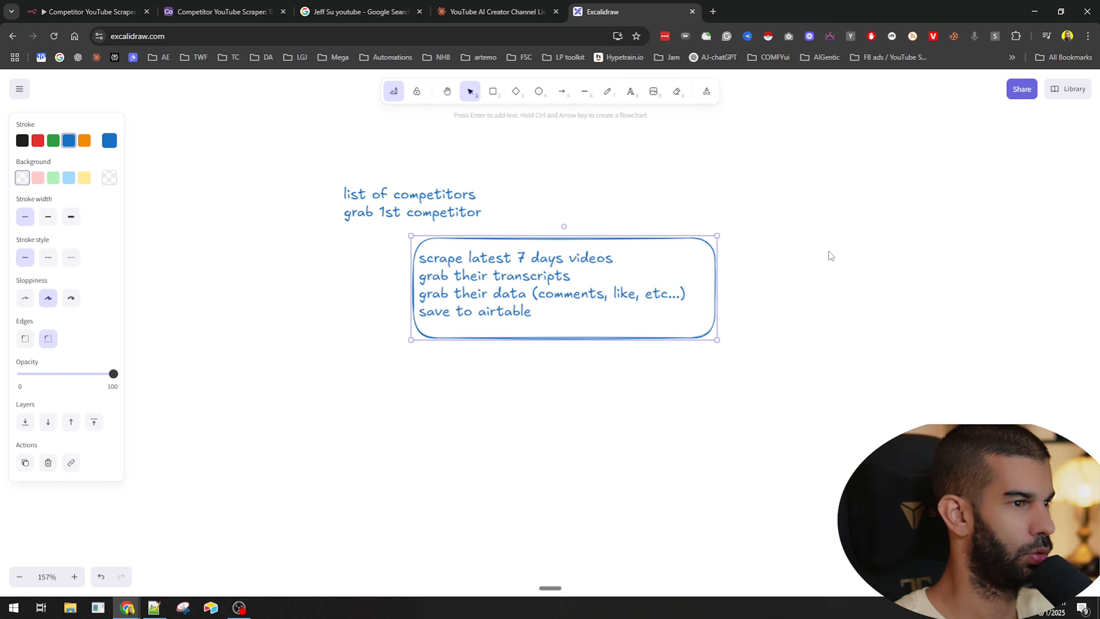
{"action": "left_click", "coordinate": [764, 255]}
{"action": "key", "text": "p"}
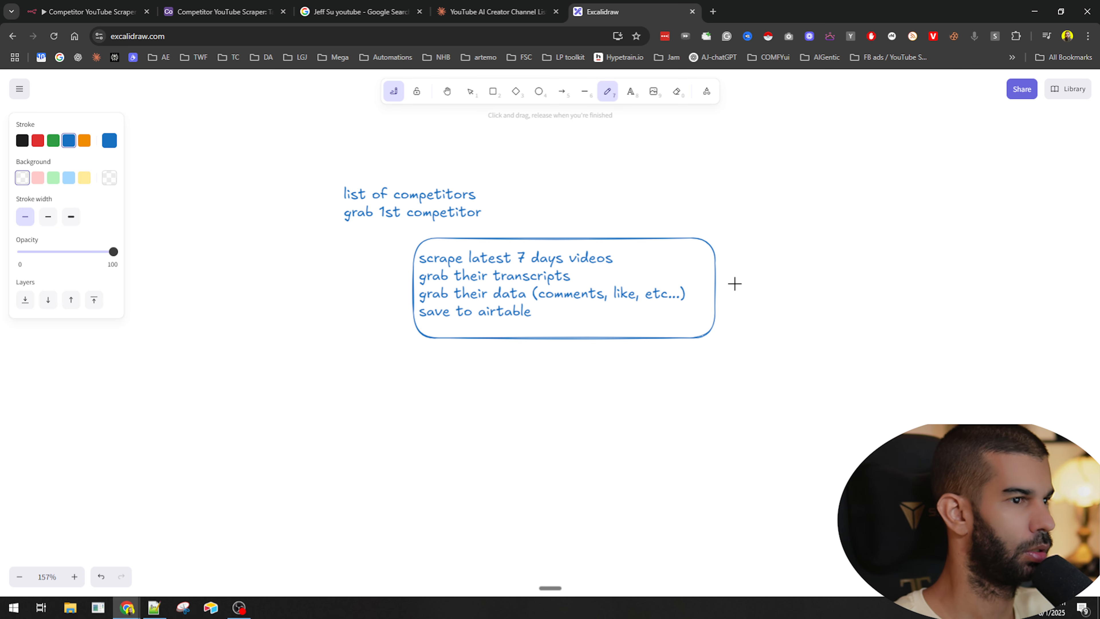
- Draw a large freehand curved arrow looping from the right of the box back to 'grab 1st competitor'
{"action": "mouse_move", "coordinate": [740, 275]}
{"action": "left_mouse_down"}
{"action": "mouse_move", "coordinate": [381, 393]}
{"action": "mouse_move", "coordinate": [329, 212]}
{"action": "mouse_move", "coordinate": [323, 221]}
{"action": "left_mouse_up"}
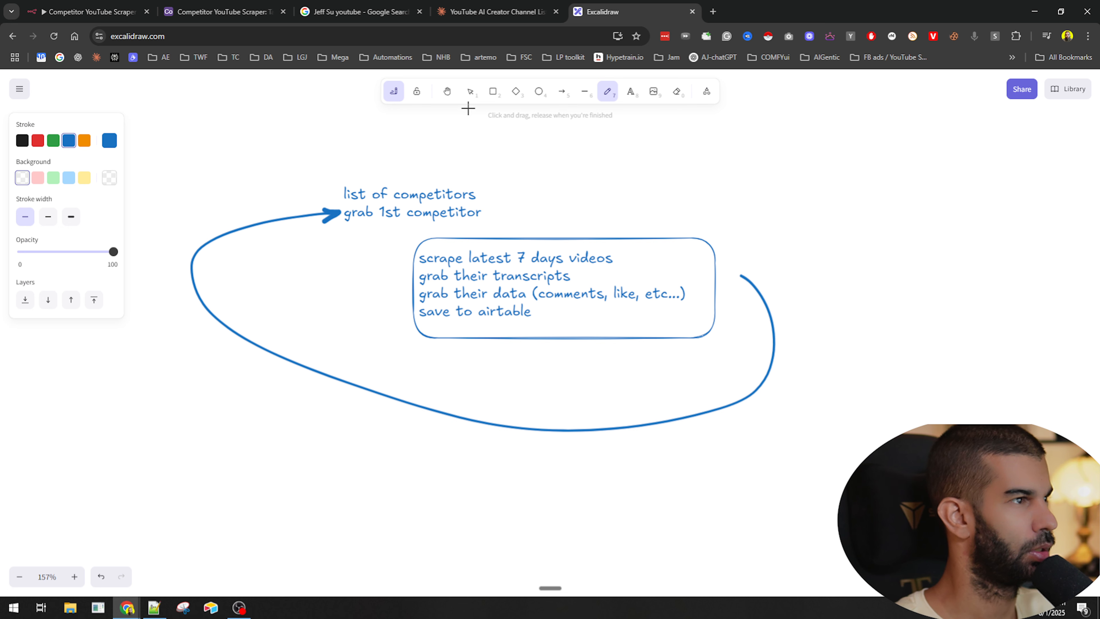
- Split 'list of competitors' into its own text element and place it above and left of 'grab 1st competitor'
{"action": "left_click", "coordinate": [470, 91]}
{"action": "double_click", "coordinate": [347, 203]}
{"action": "left_click_drag", "start_coordinate": [344, 213], "coordinate": [344, 162]}
{"action": "key", "text": "ctrl+c"}
{"action": "key", "text": "BackSpace"}
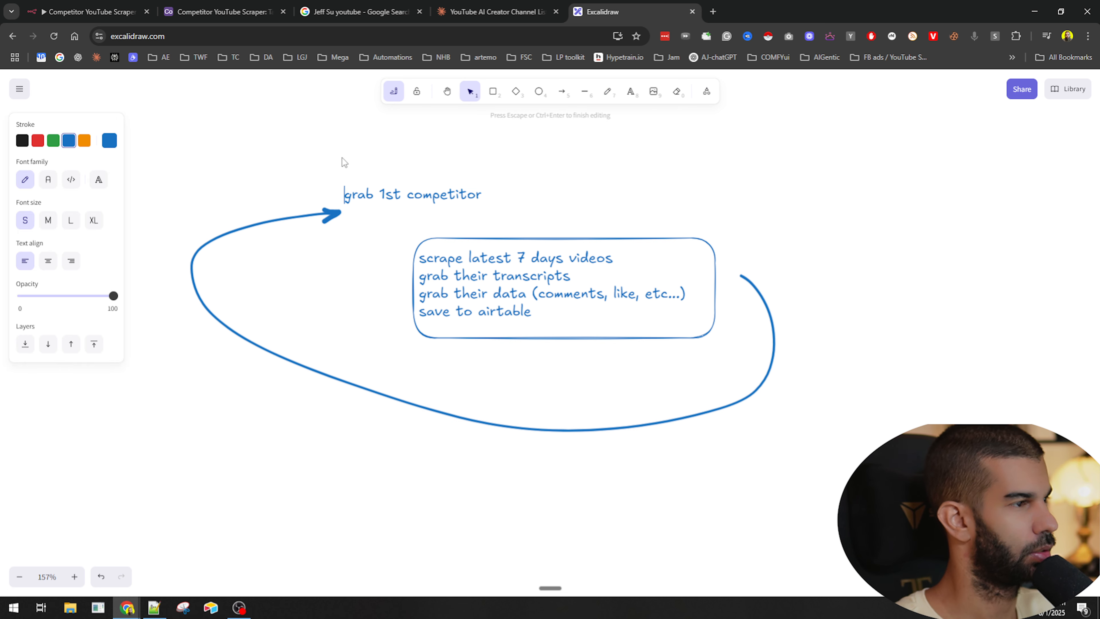
{"action": "key", "text": "Escape"}
{"action": "key", "text": "ctrl+v"}
{"action": "left_click_drag", "start_coordinate": [217, 126], "coordinate": [310, 154]}
{"action": "left_click", "coordinate": [530, 163]}
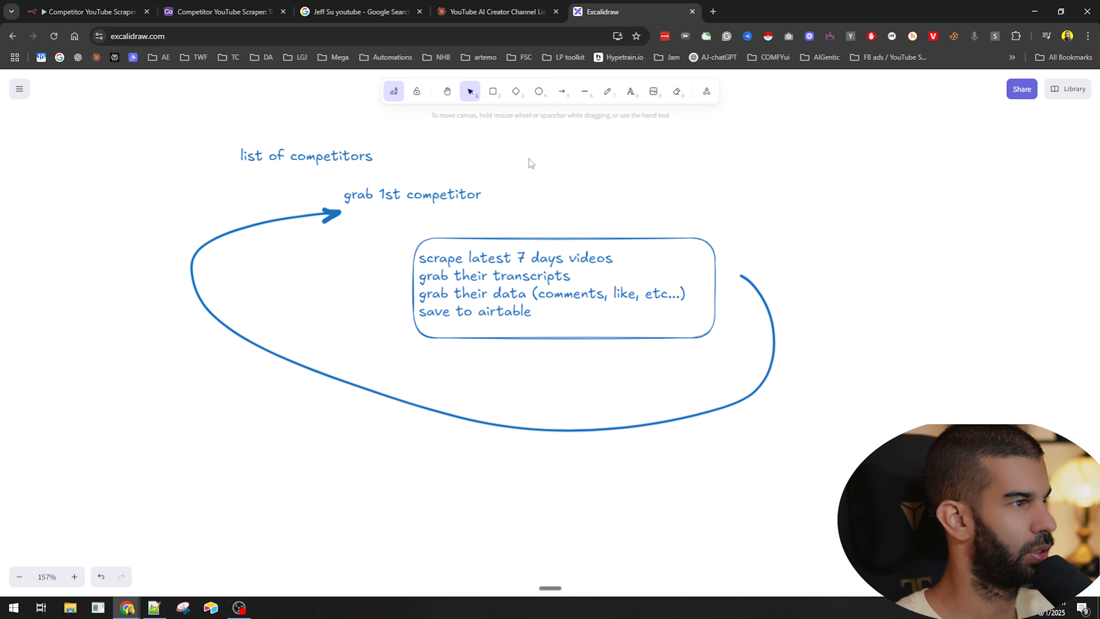
- Connect 'list of competitors' to 'grab 1st competitor' with an elbow arrow
{"action": "left_click", "coordinate": [561, 91]}
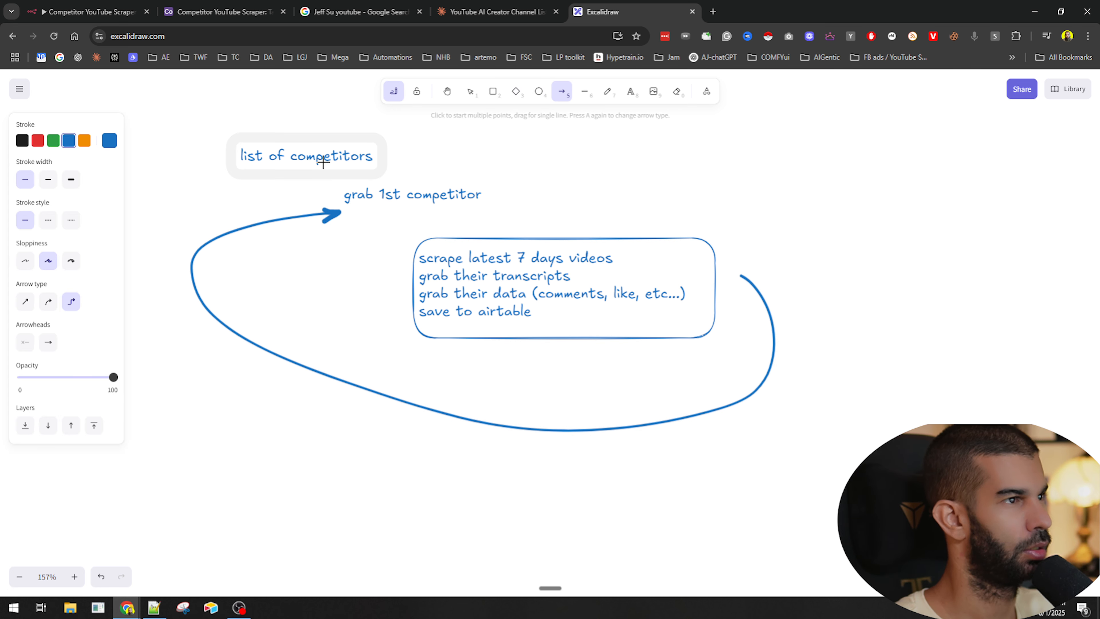
{"action": "left_click_drag", "start_coordinate": [297, 160], "coordinate": [344, 195]}
{"action": "left_click", "coordinate": [655, 194]}
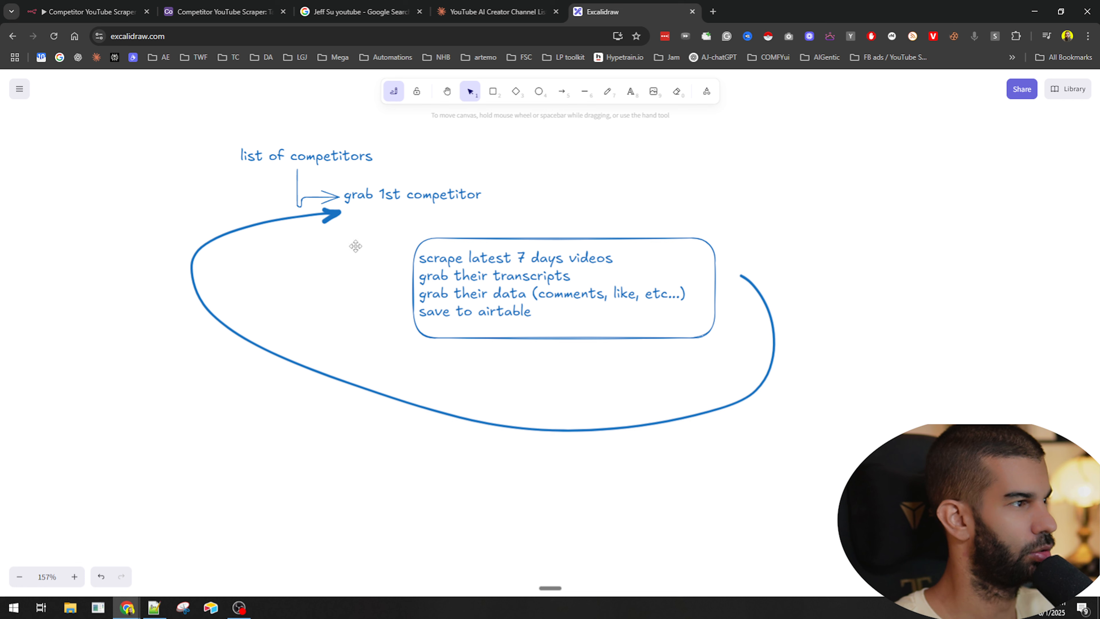
- Sketch a freehand arrow from 'grab 1st competitor' down to the box and circle 'list of competitors'
{"action": "left_click", "coordinate": [608, 91]}
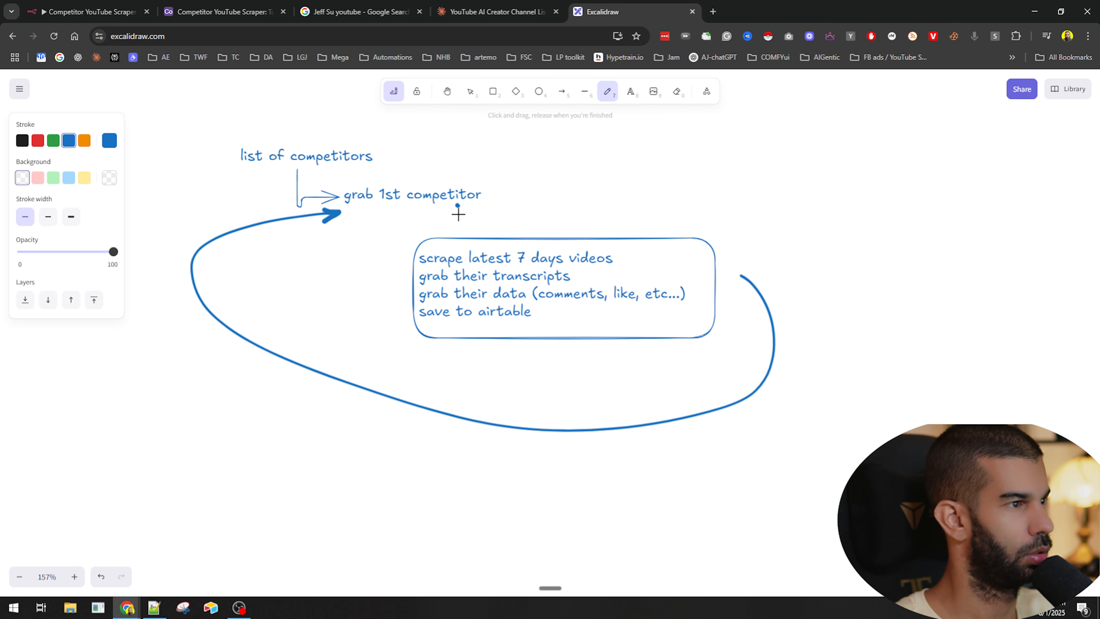
{"action": "mouse_move", "coordinate": [458, 214]}
{"action": "left_mouse_down"}
{"action": "mouse_move", "coordinate": [572, 223]}
{"action": "mouse_move", "coordinate": [545, 232]}
{"action": "left_mouse_up"}
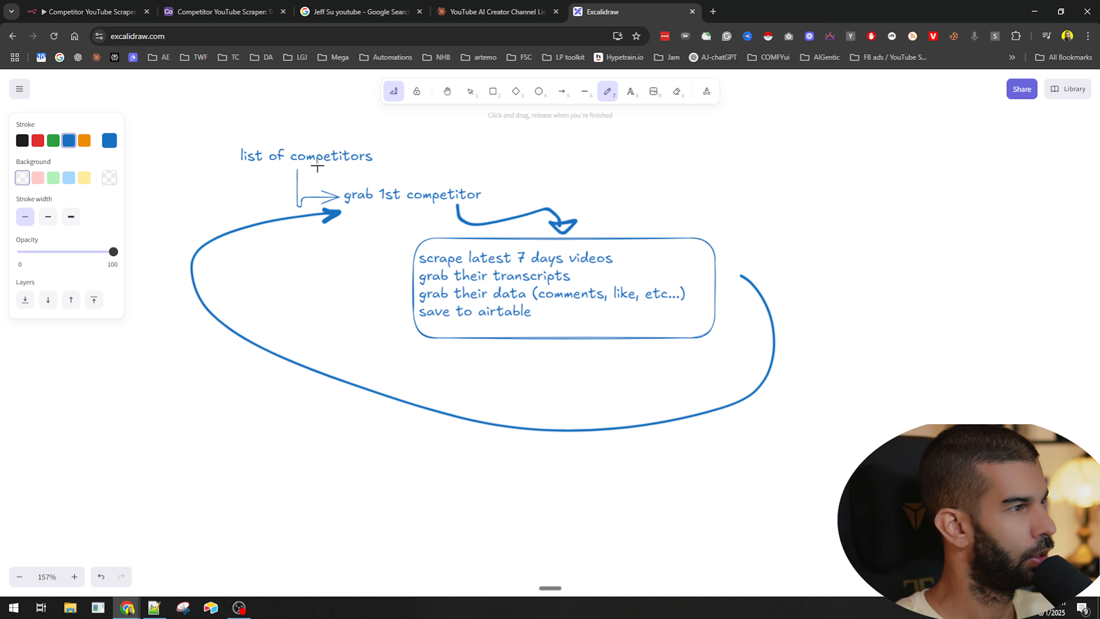
{"action": "mouse_move", "coordinate": [360, 118]}
{"action": "left_mouse_down"}
{"action": "mouse_move", "coordinate": [208, 123]}
{"action": "mouse_move", "coordinate": [432, 143]}
{"action": "mouse_move", "coordinate": [368, 116]}
{"action": "left_mouse_up"}
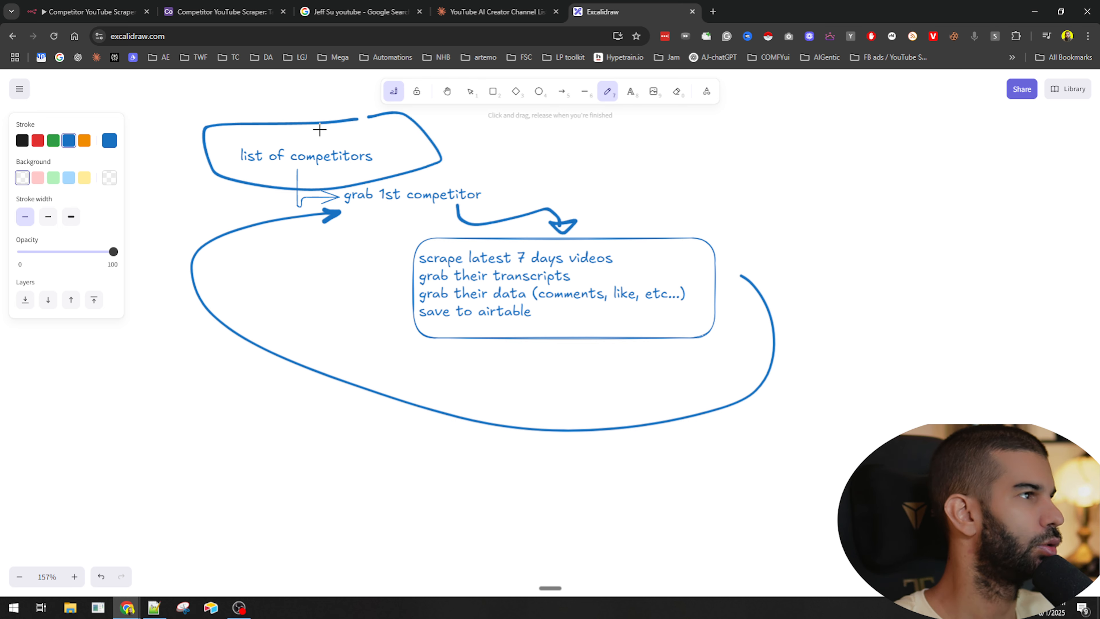
- In the n8n workflow, add a Loop Over Items node after Limit and delete its placeholder node
{"action": "left_click", "coordinate": [114, 6]}
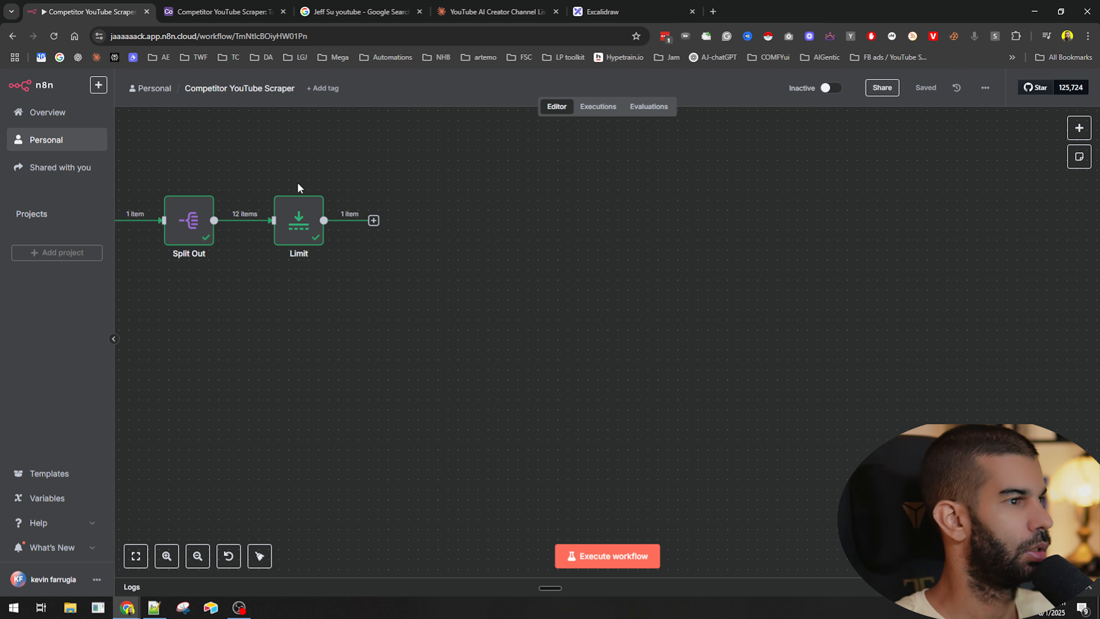
{"action": "left_click", "coordinate": [372, 221]}
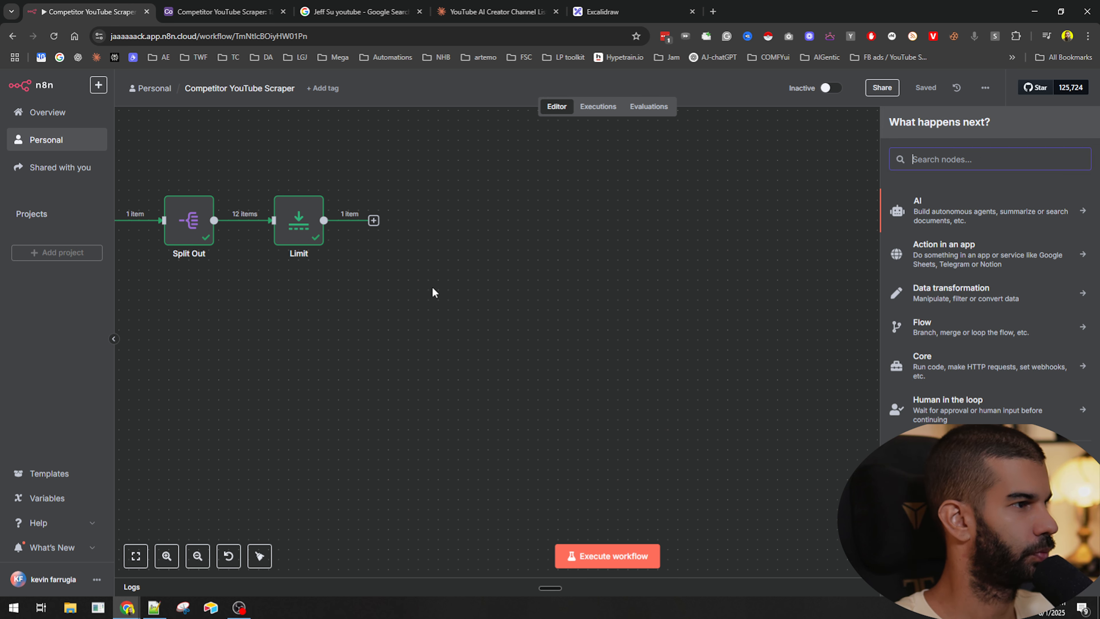
{"action": "type", "text": "loo"}
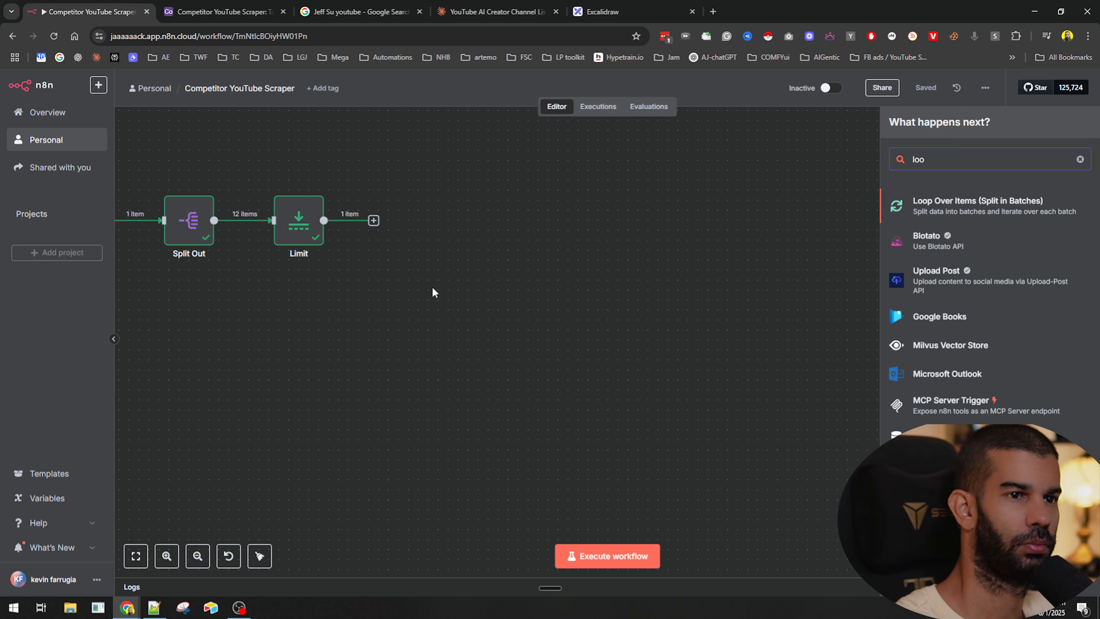
{"action": "type", "text": "\\"}
{"action": "key", "text": "BackSpace"}
{"action": "type", "text": "p"}
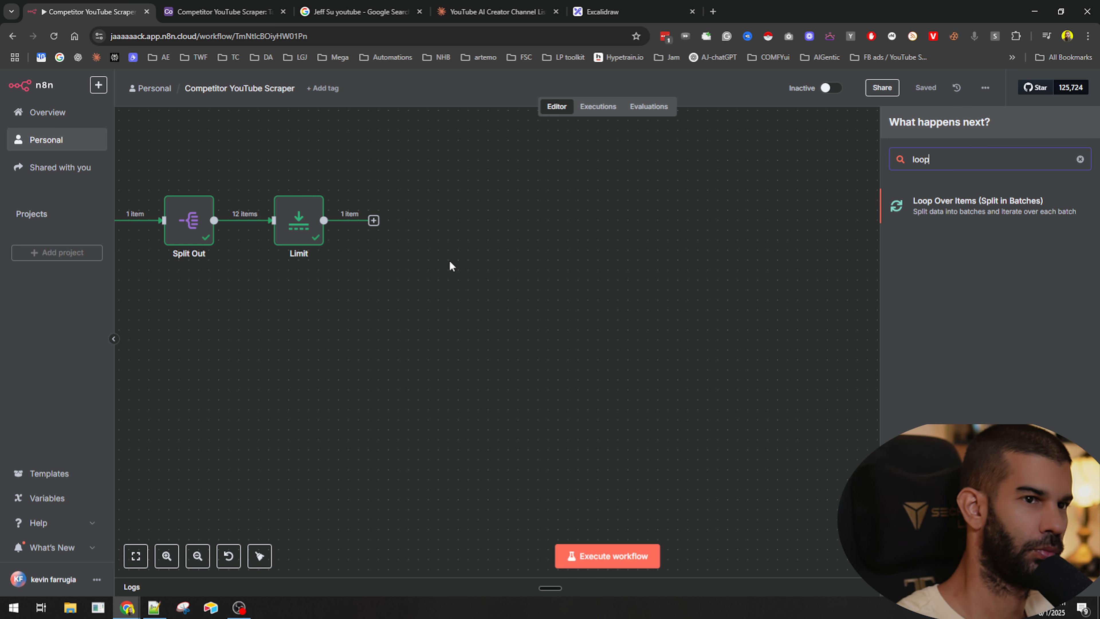
{"action": "key", "text": "Return"}
{"action": "left_click", "coordinate": [728, 96]}
{"action": "left_click_drag", "start_coordinate": [492, 207], "coordinate": [552, 319]}
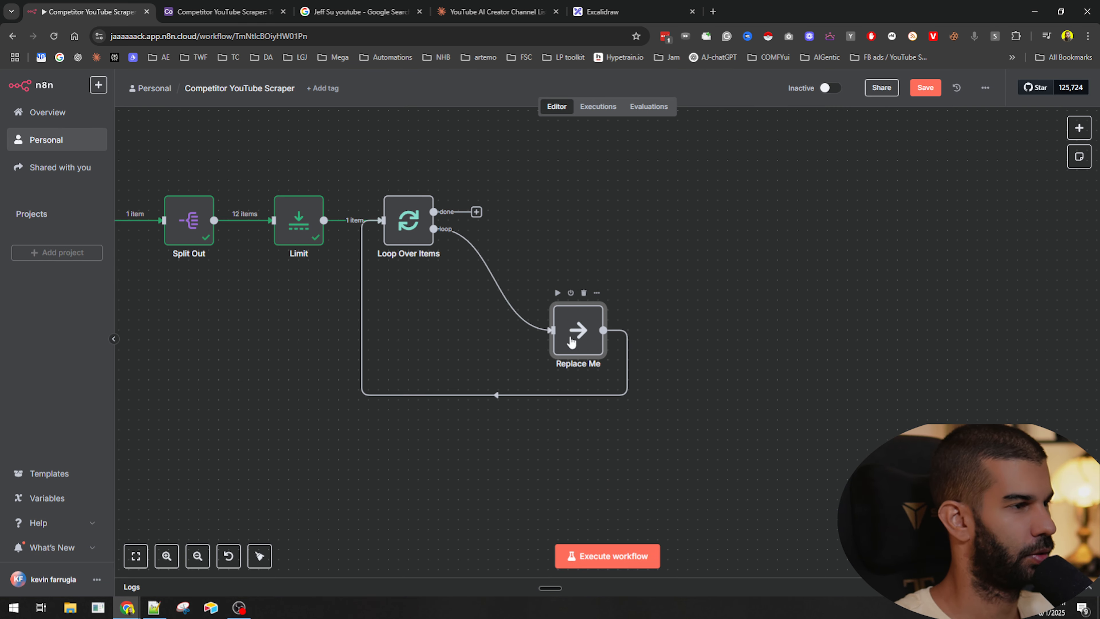
{"action": "left_click", "coordinate": [584, 294]}
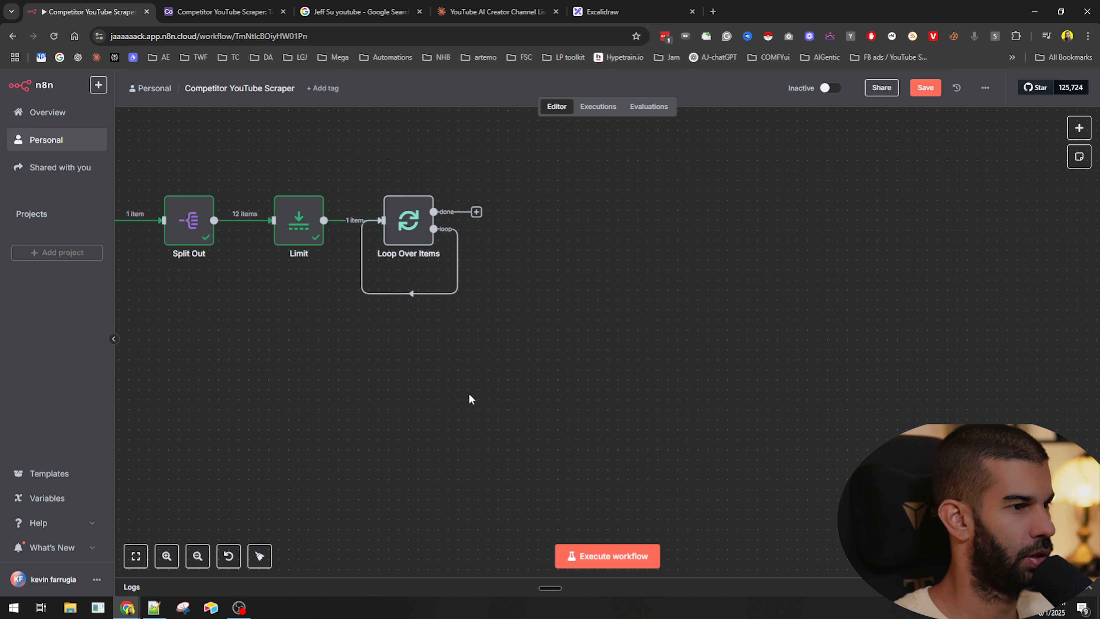
{"action": "left_click", "coordinate": [420, 294]}
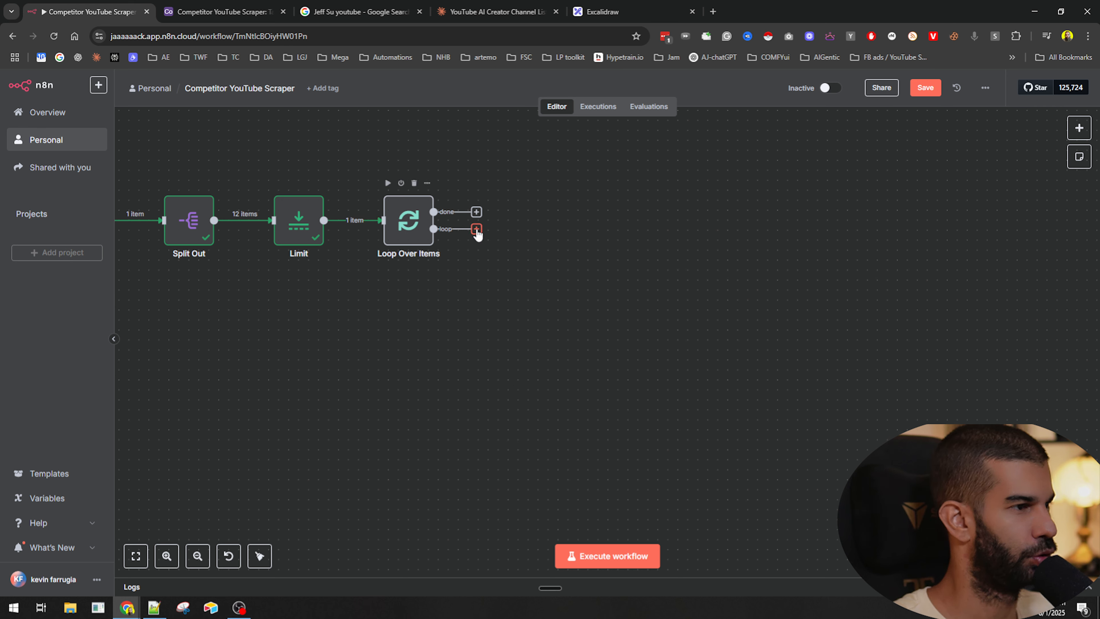
- Add an HTTP Request node to the loop branch of Loop Over Items
{"action": "left_click", "coordinate": [476, 230]}
{"action": "type", "text": "http"}
{"action": "key", "text": "Return"}
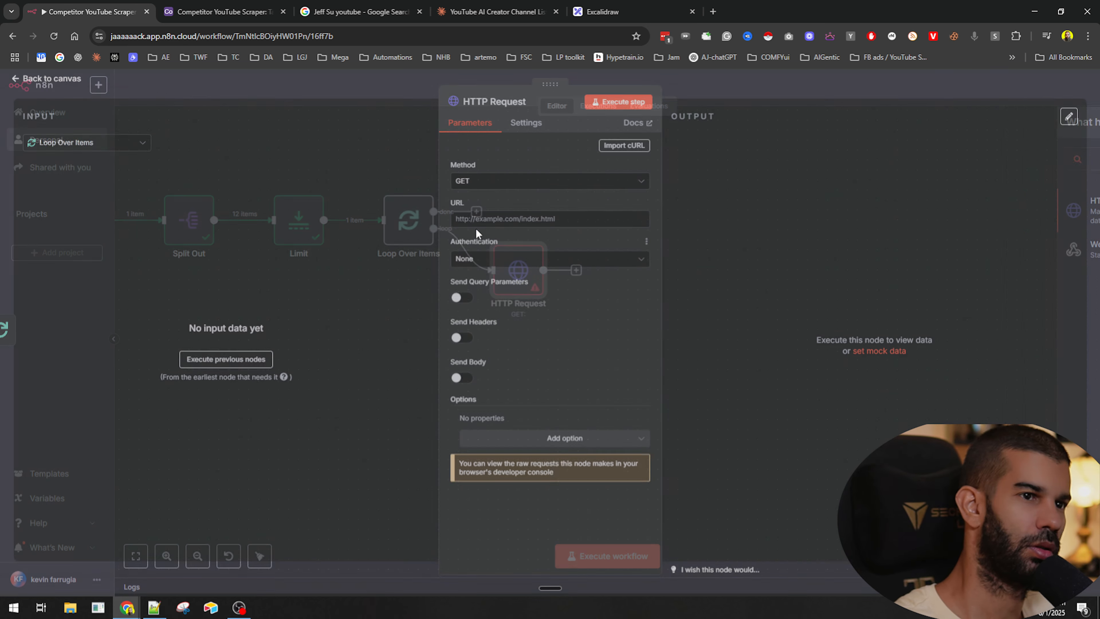
{"action": "key", "text": "Escape"}
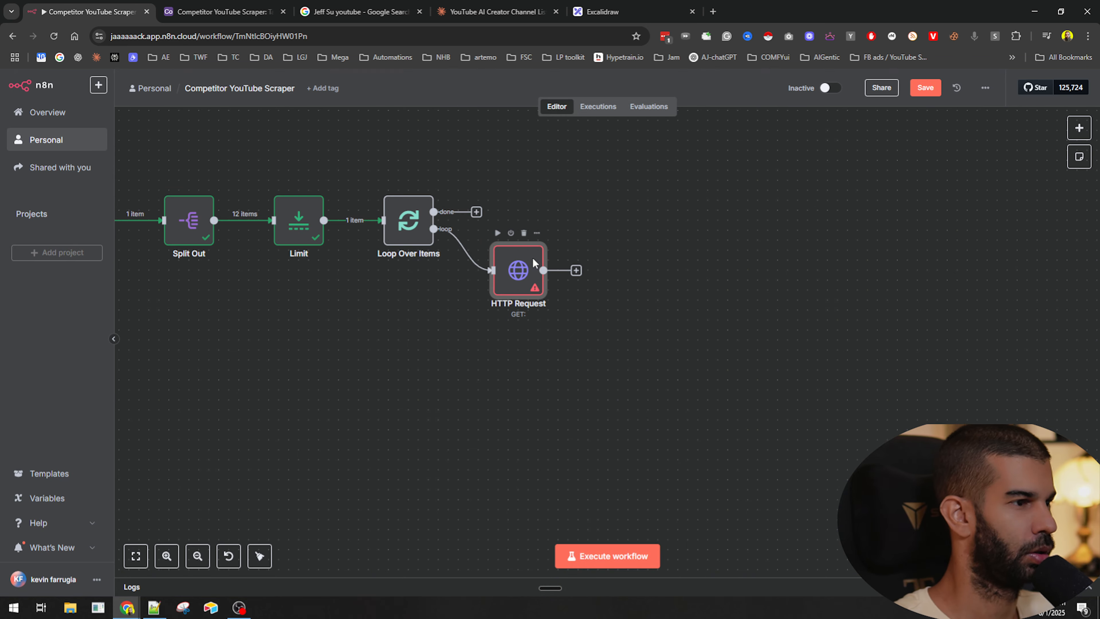
- Rename the HTTP Request node to getLatest7DayVideos
{"action": "key", "text": "F2"}
{"action": "type", "text": "getLatest7Day"}
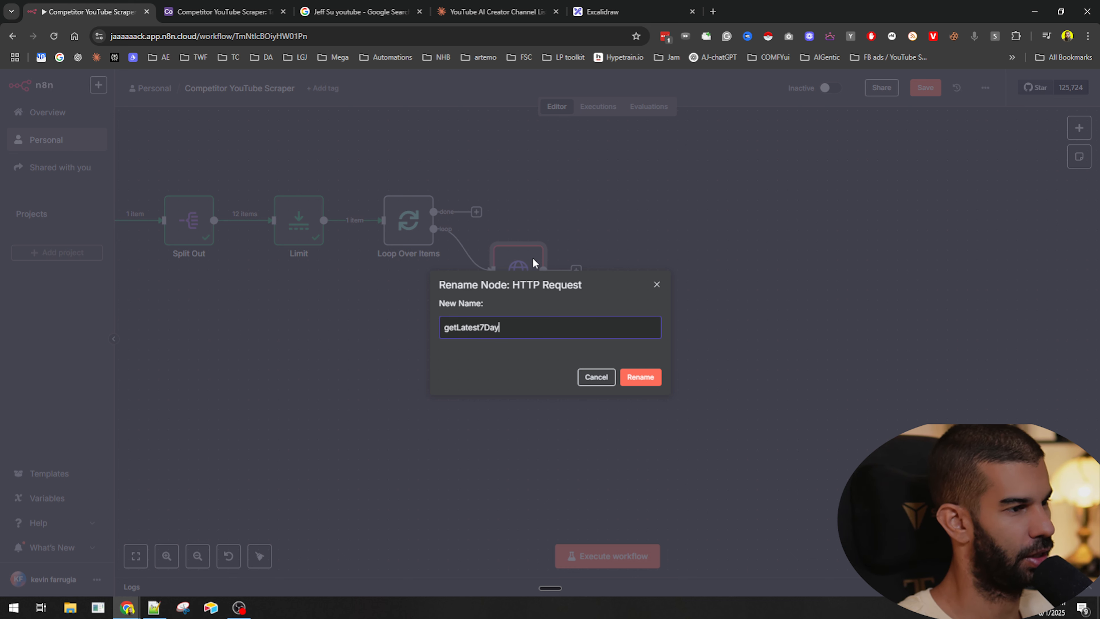
{"action": "type", "text": "Videos"}
{"action": "key", "text": "Return"}
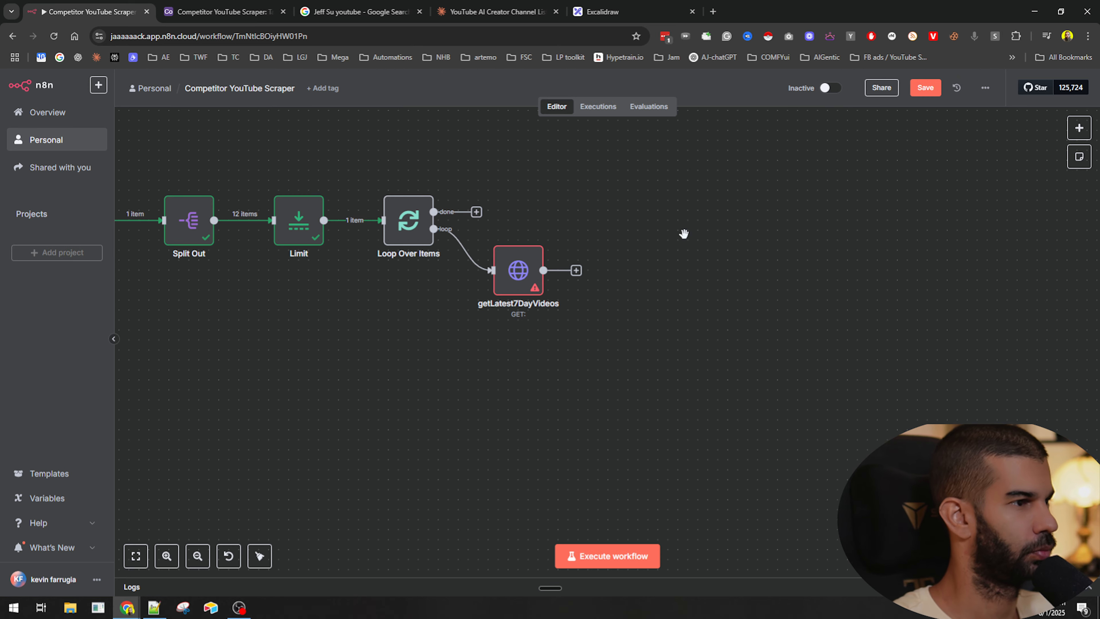
- Open Apify in a new tab and go to the Apify console to review recent actor runs
{"action": "key", "text": "ctrl+t"}
{"action": "type", "text": "apify.com"}
{"action": "key", "text": "Return"}
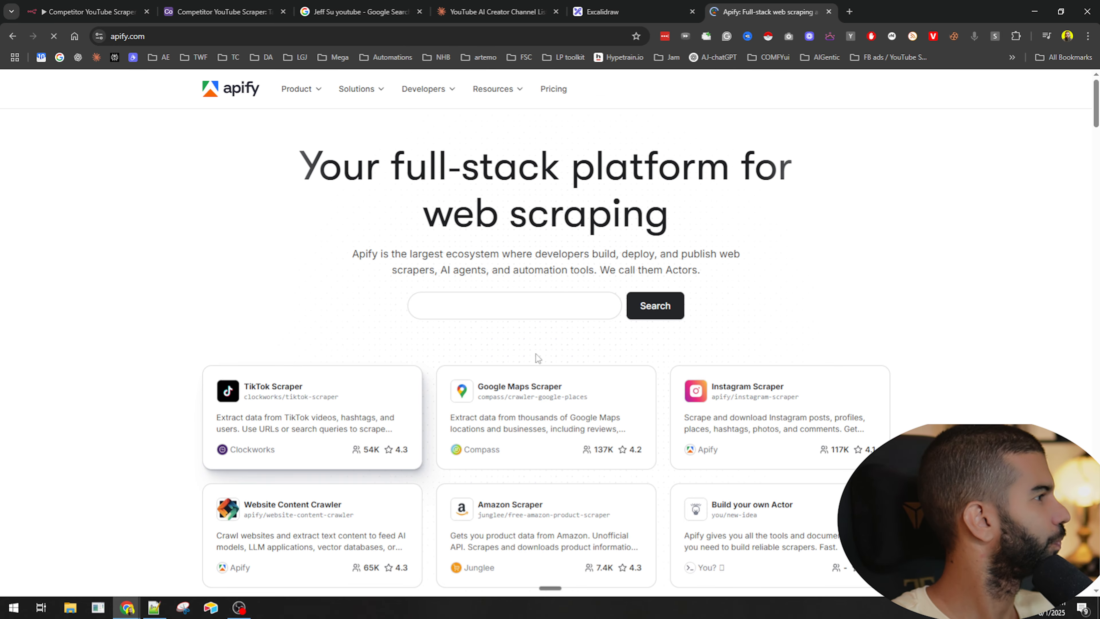
{"action": "left_click", "coordinate": [847, 89]}
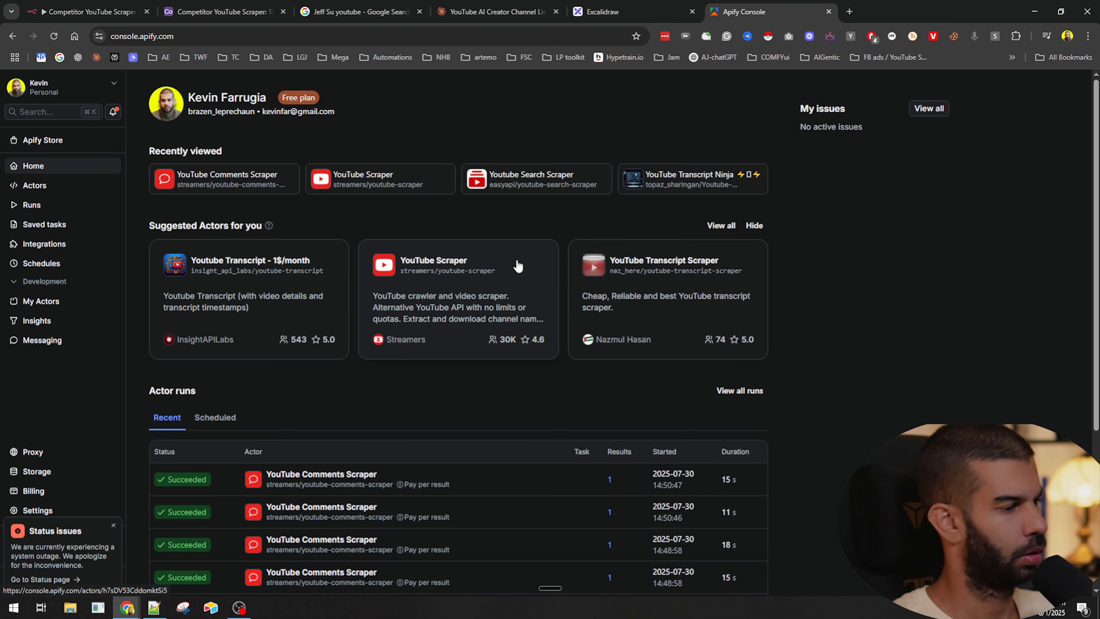
{"action": "scroll", "coordinate": [477, 303], "scroll_direction": "down", "scroll_amount": 5}
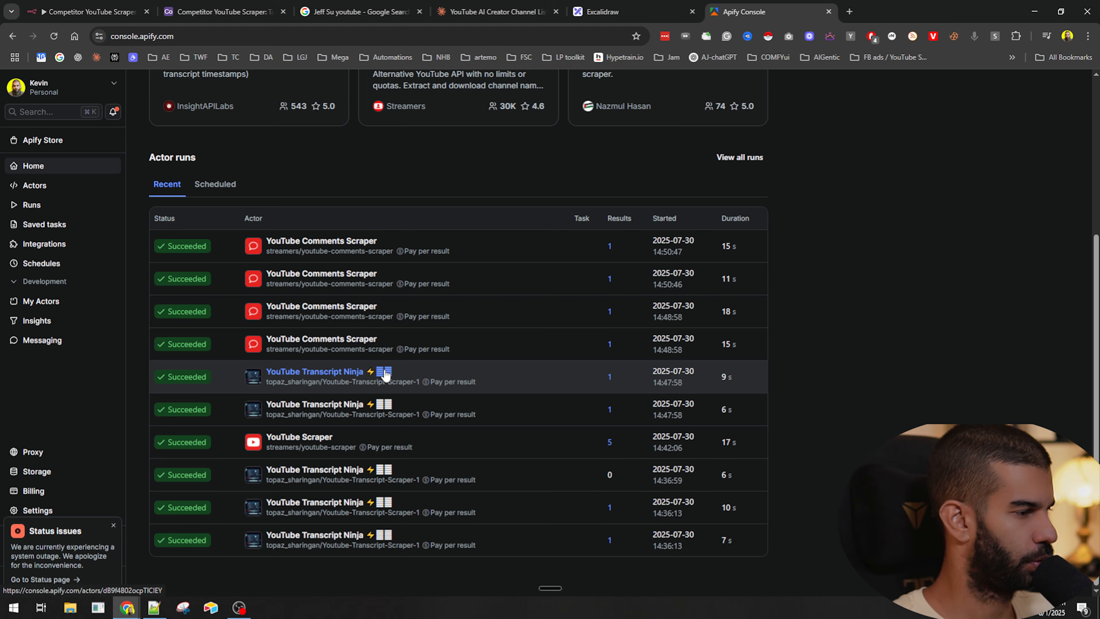
{"action": "scroll", "coordinate": [385, 375], "scroll_direction": "up", "scroll_amount": 5}
- Search Google for 'apify youtube url' and open the Apify YouTube Scraper page
{"action": "key", "text": "ctrl+t"}
{"action": "type", "text": "y"}
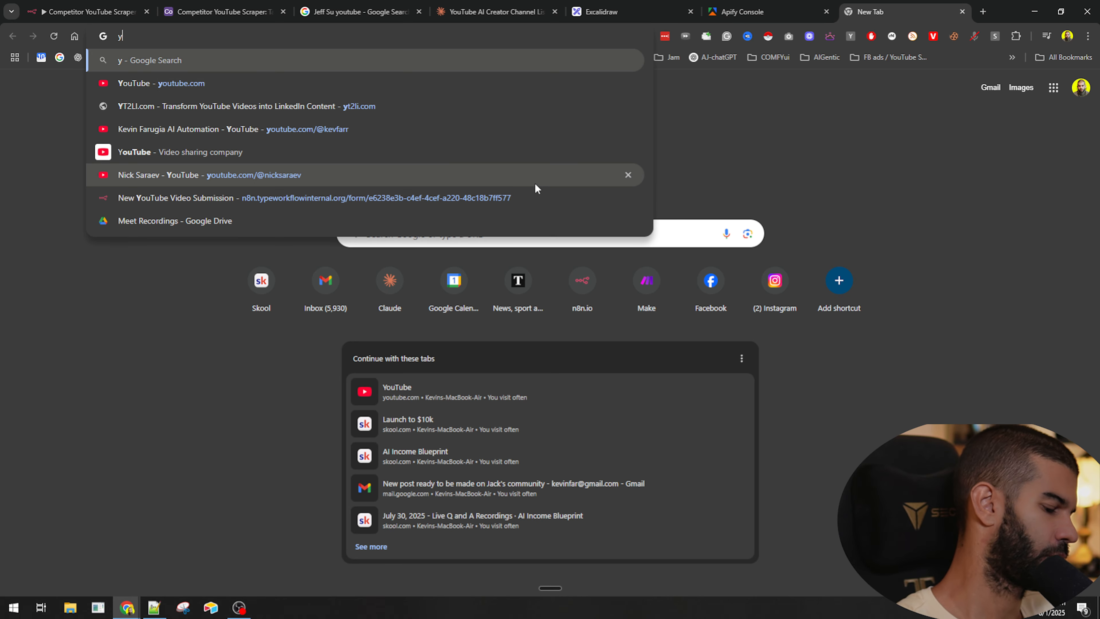
{"action": "key", "text": "BackSpace"}
{"action": "type", "text": "apify youtube"}
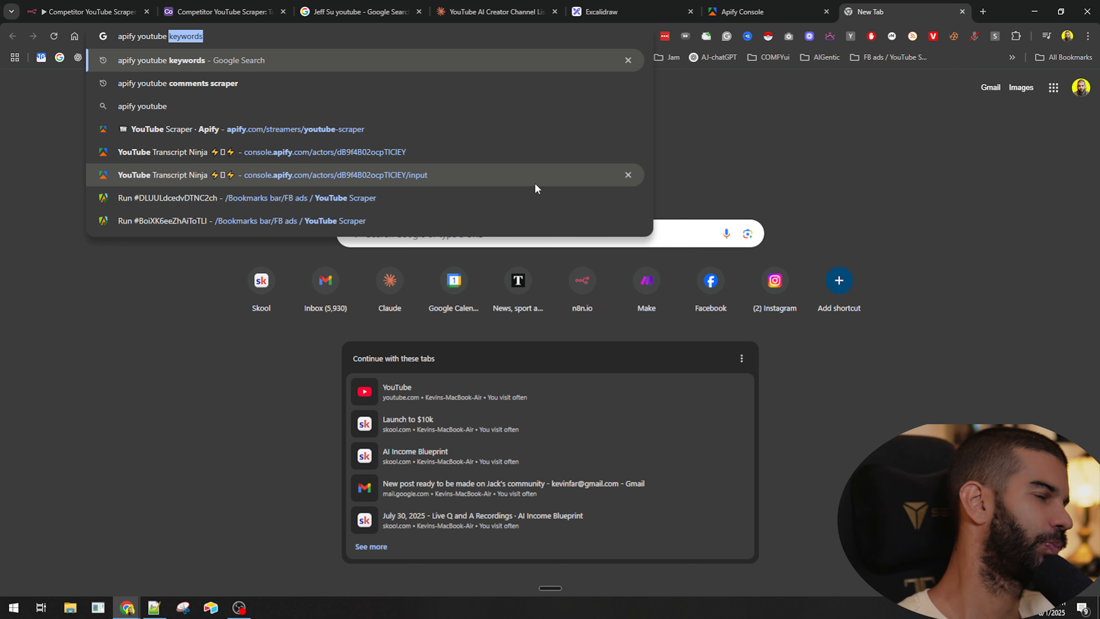
{"action": "key", "text": "BackSpace"}
{"action": "type", "text": "url"}
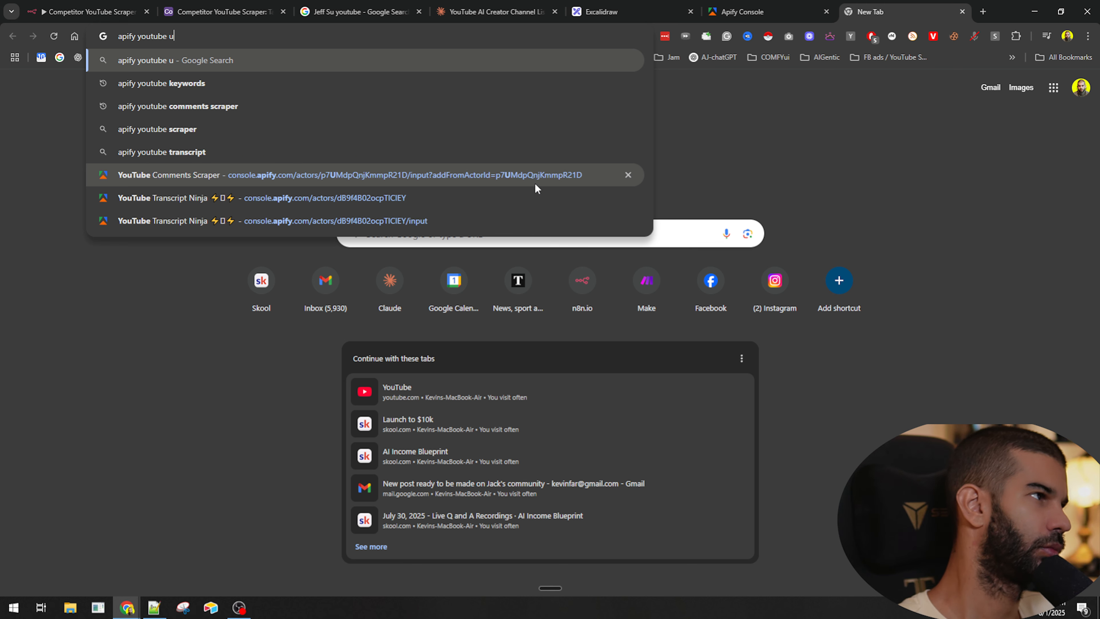
{"action": "key", "text": "Return"}
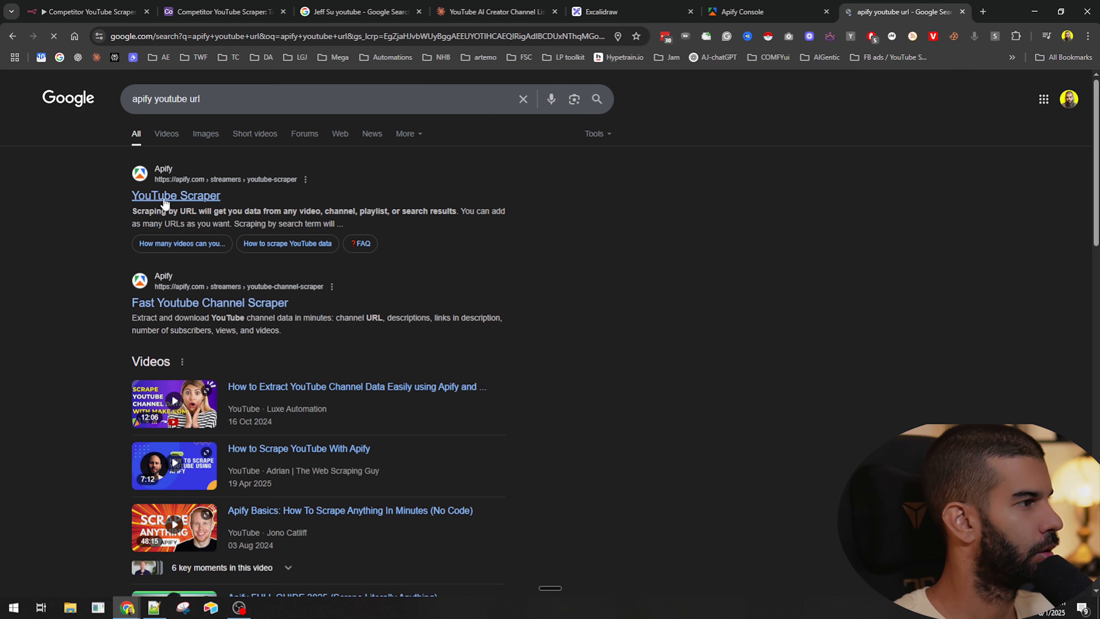
{"action": "left_click", "coordinate": [166, 198]}
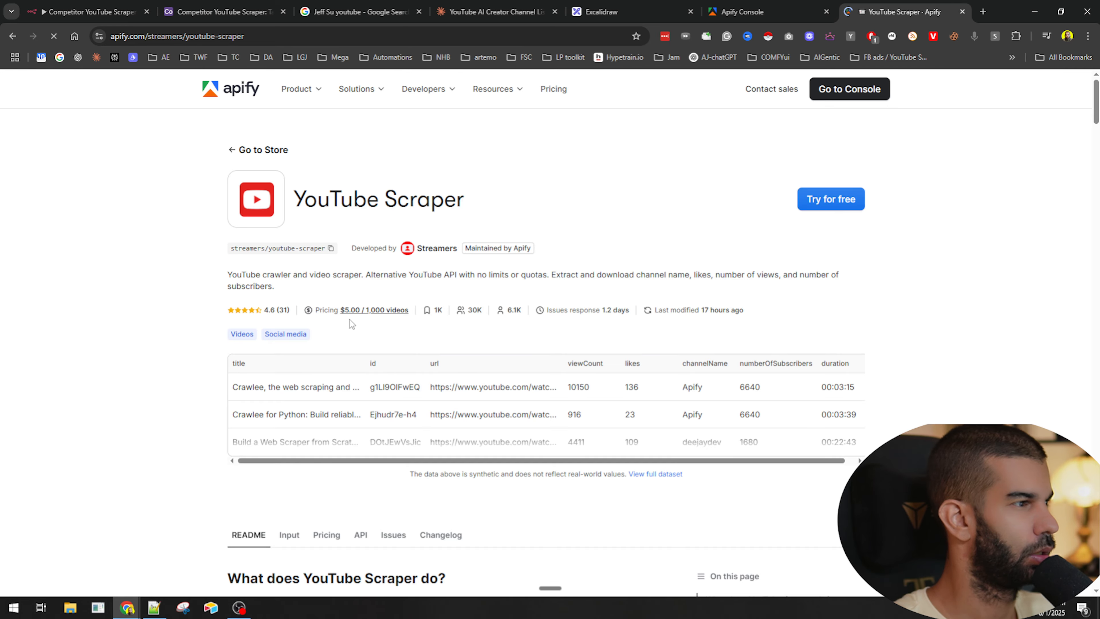
- Check the YouTube Scraper's pricing page, then return to the search results
{"action": "left_click", "coordinate": [378, 310]}
{"action": "scroll", "coordinate": [241, 296], "scroll_direction": "down", "scroll_amount": 4}
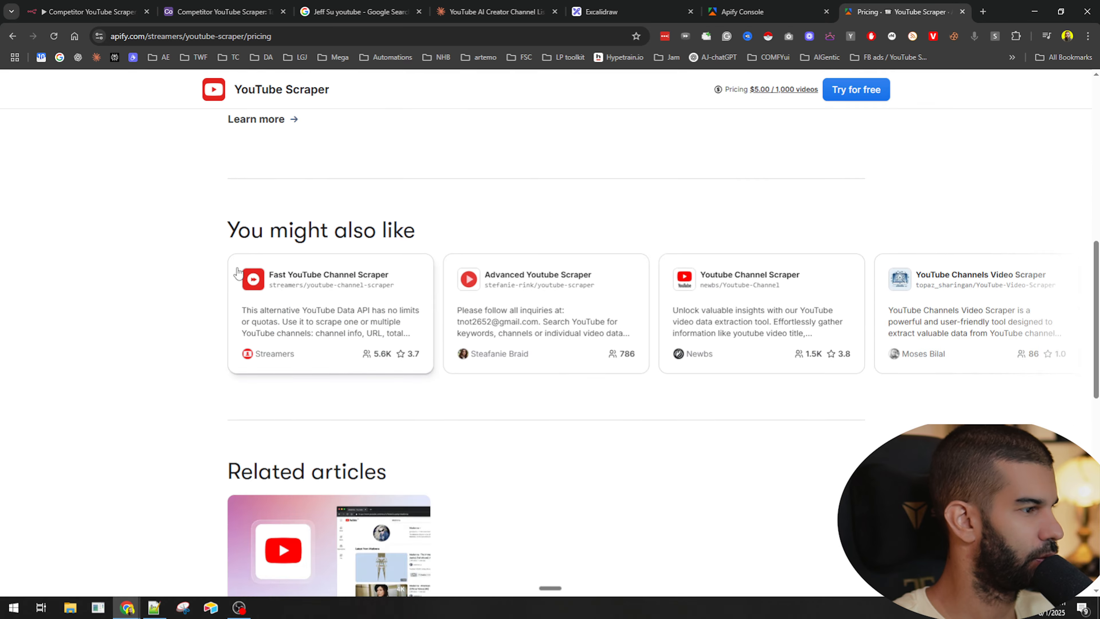
{"action": "scroll", "coordinate": [246, 266], "scroll_direction": "up", "scroll_amount": 6}
{"action": "key", "text": "alt+Left"}
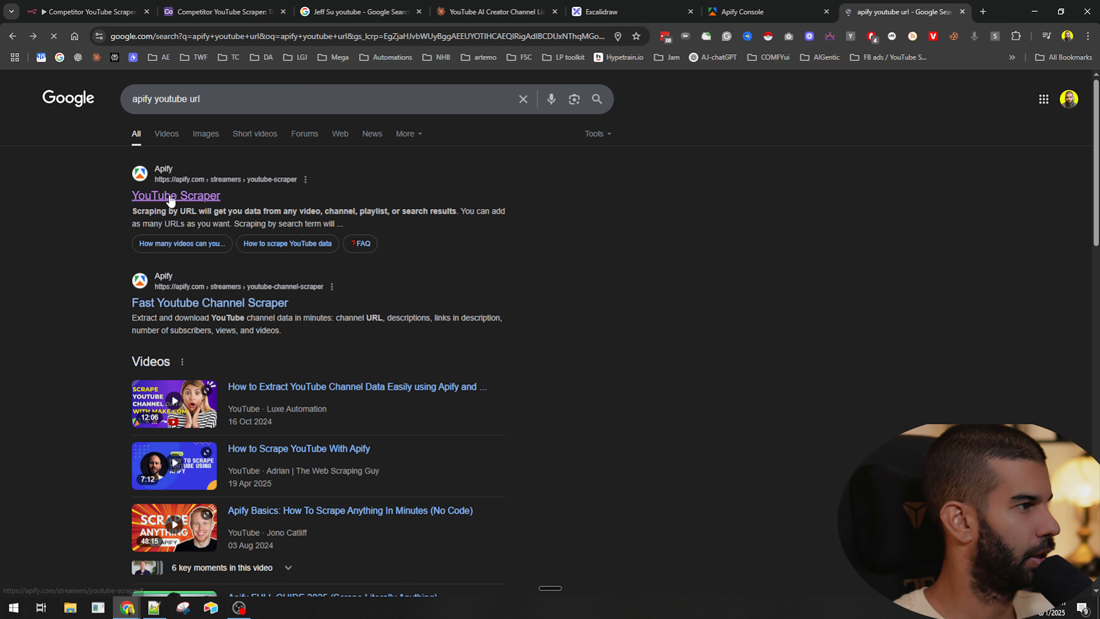
- Reopen the YouTube Scraper, review the data it can scrape, and start trying it for free
{"action": "left_click", "coordinate": [175, 196]}
{"action": "scroll", "coordinate": [231, 284], "scroll_direction": "down", "scroll_amount": 10}
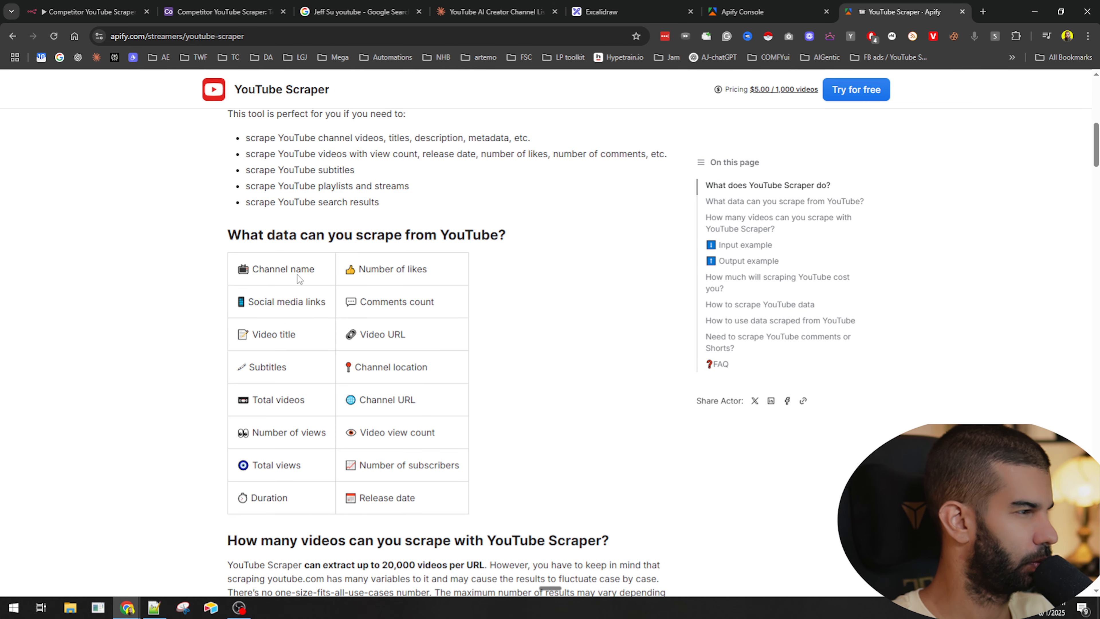
{"action": "double_click", "coordinate": [259, 268]}
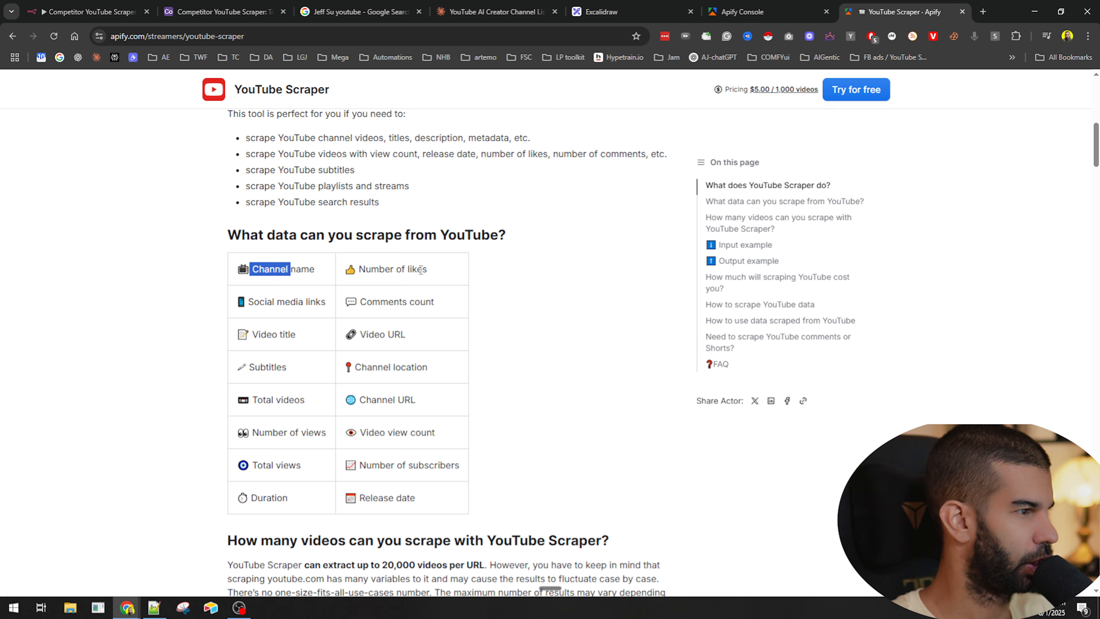
{"action": "scroll", "coordinate": [303, 297], "scroll_direction": "up", "scroll_amount": 6}
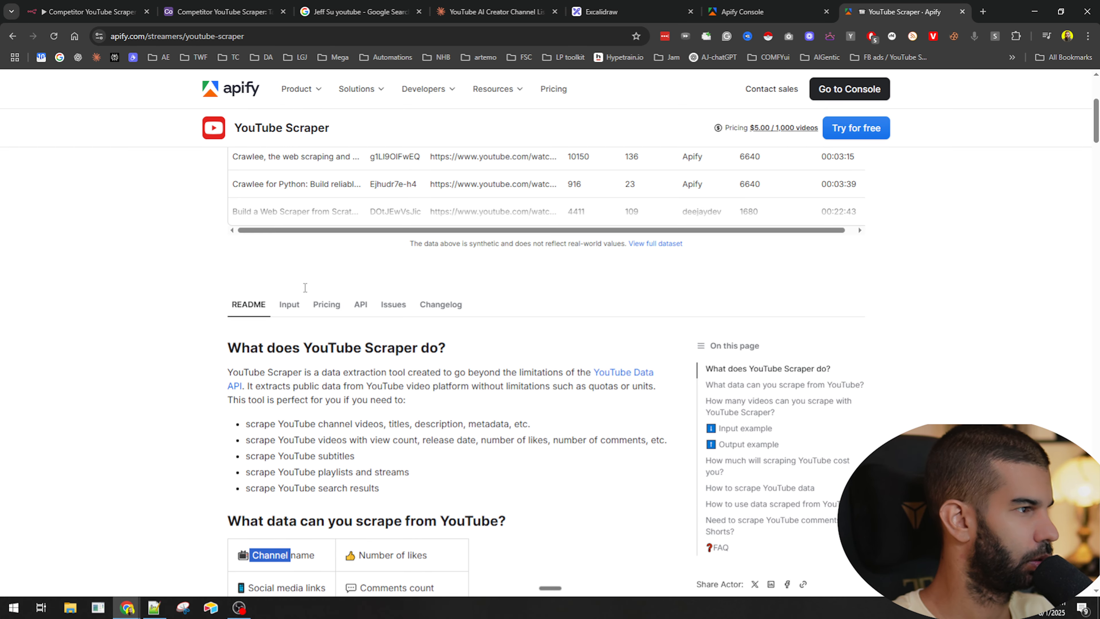
{"action": "scroll", "coordinate": [304, 293], "scroll_direction": "down", "scroll_amount": 6}
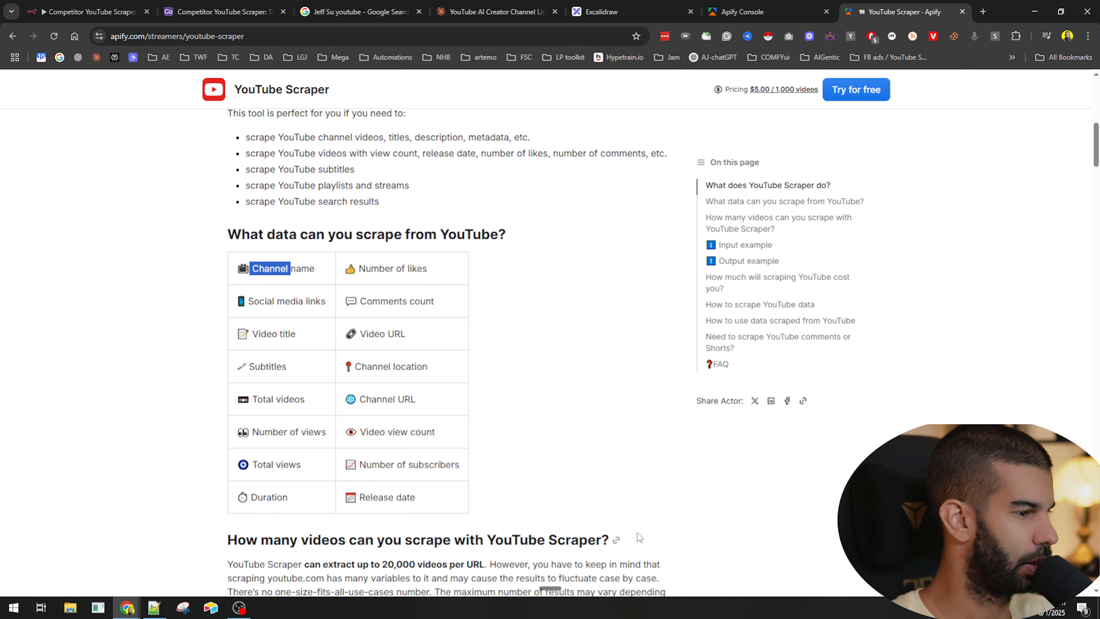
{"action": "scroll", "coordinate": [317, 280], "scroll_direction": "up", "scroll_amount": 5}
{"action": "scroll", "coordinate": [252, 364], "scroll_direction": "up", "scroll_amount": 5}
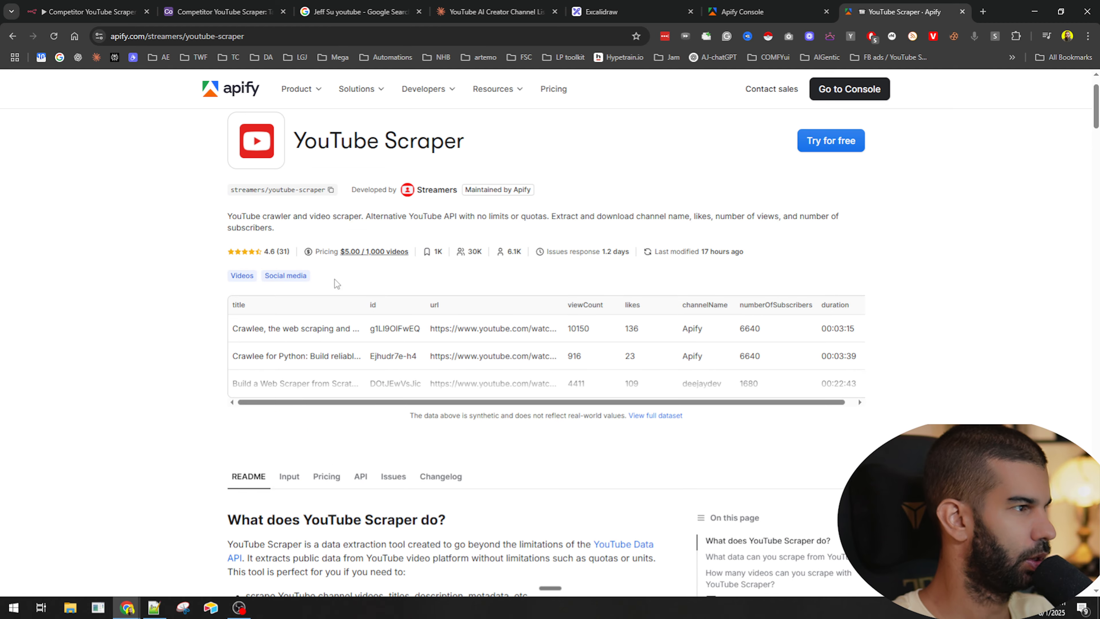
{"action": "left_click", "coordinate": [831, 140]}
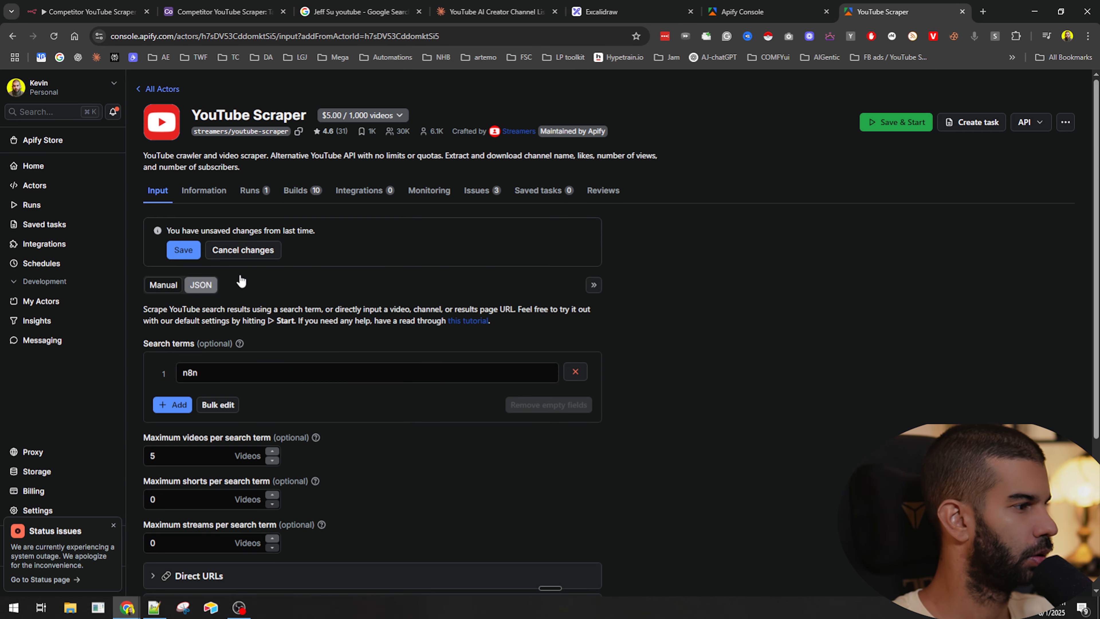
- Expand the Direct URLs section and add an empty direct URL entry
{"action": "scroll", "coordinate": [191, 236], "scroll_direction": "down", "scroll_amount": 2}
{"action": "scroll", "coordinate": [229, 358], "scroll_direction": "down", "scroll_amount": 3}
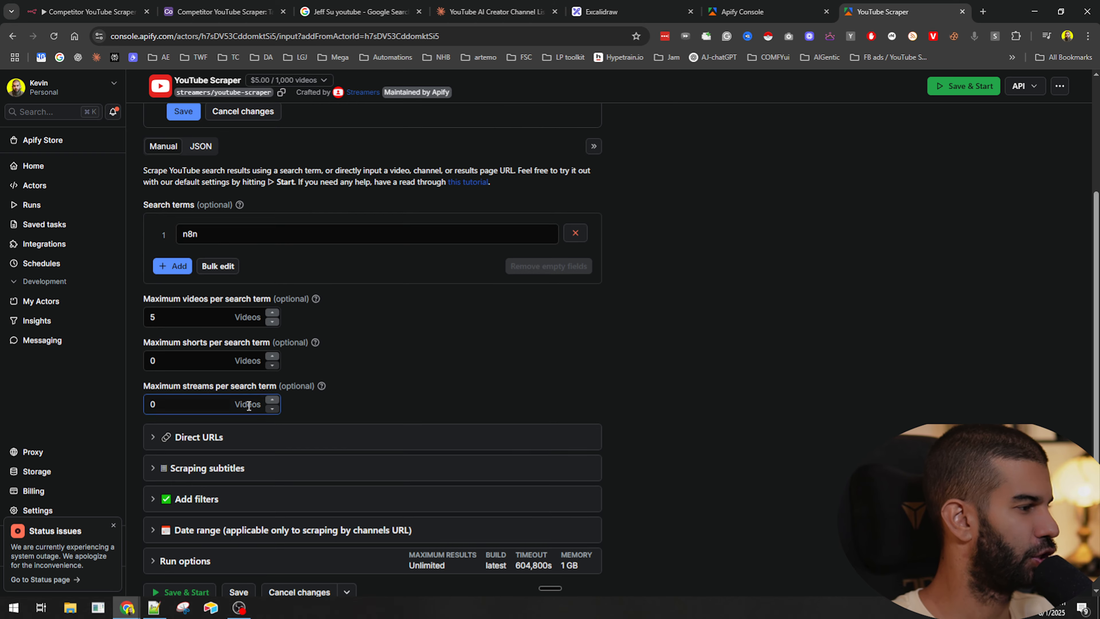
{"action": "left_click", "coordinate": [229, 358]}
{"action": "scroll", "coordinate": [242, 417], "scroll_direction": "down", "scroll_amount": 2}
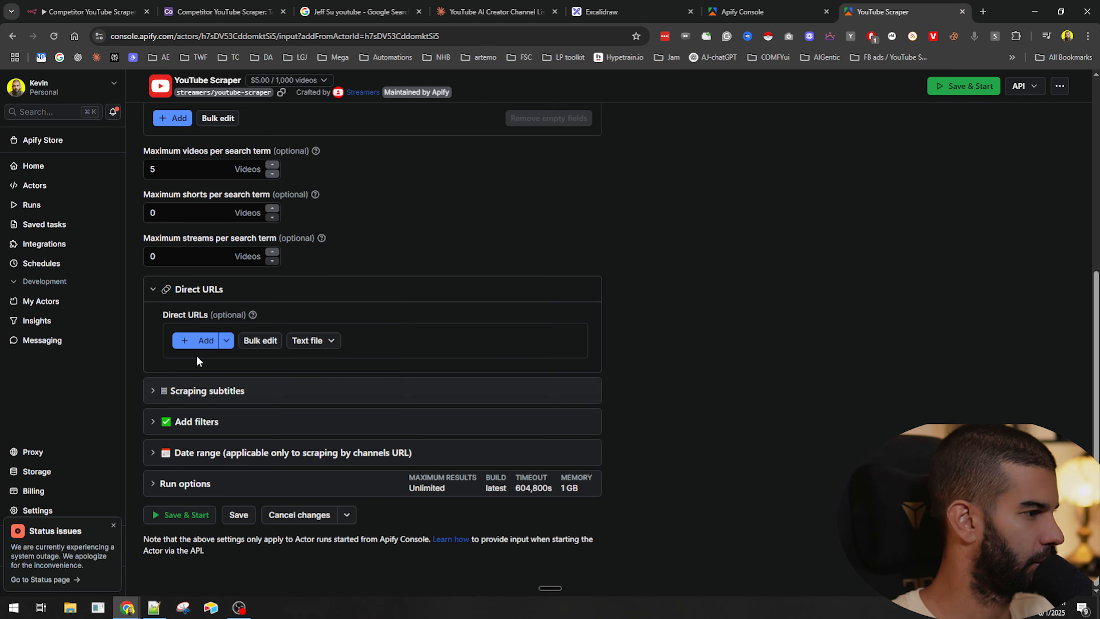
{"action": "left_click", "coordinate": [195, 342]}
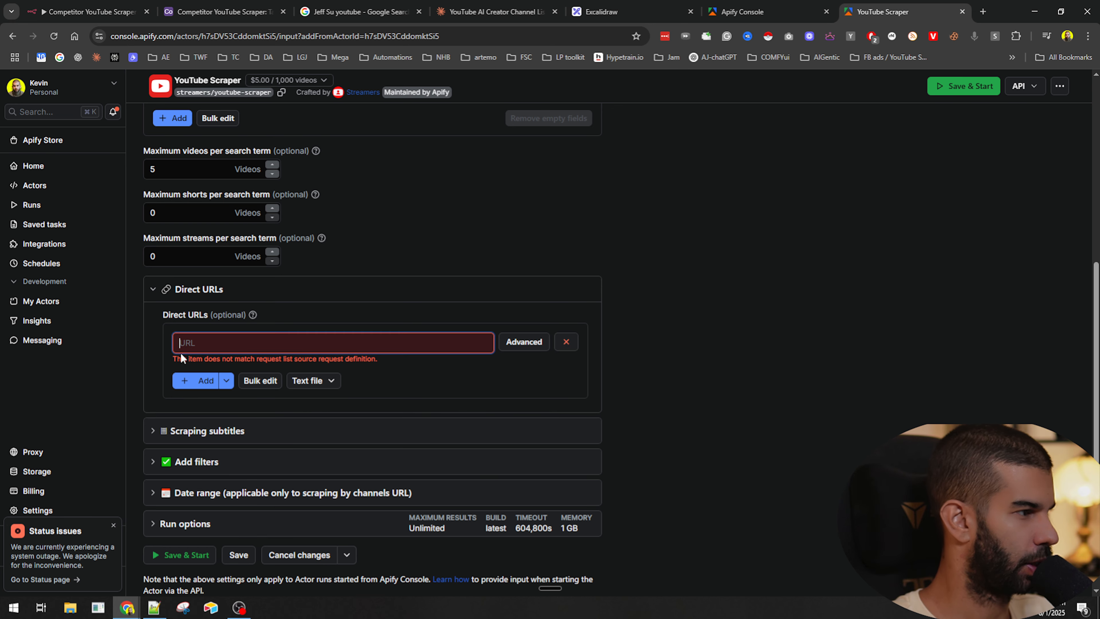
- Remove the 'n8n' search term from the scraper input
{"action": "scroll", "coordinate": [202, 438], "scroll_direction": "up", "scroll_amount": 7}
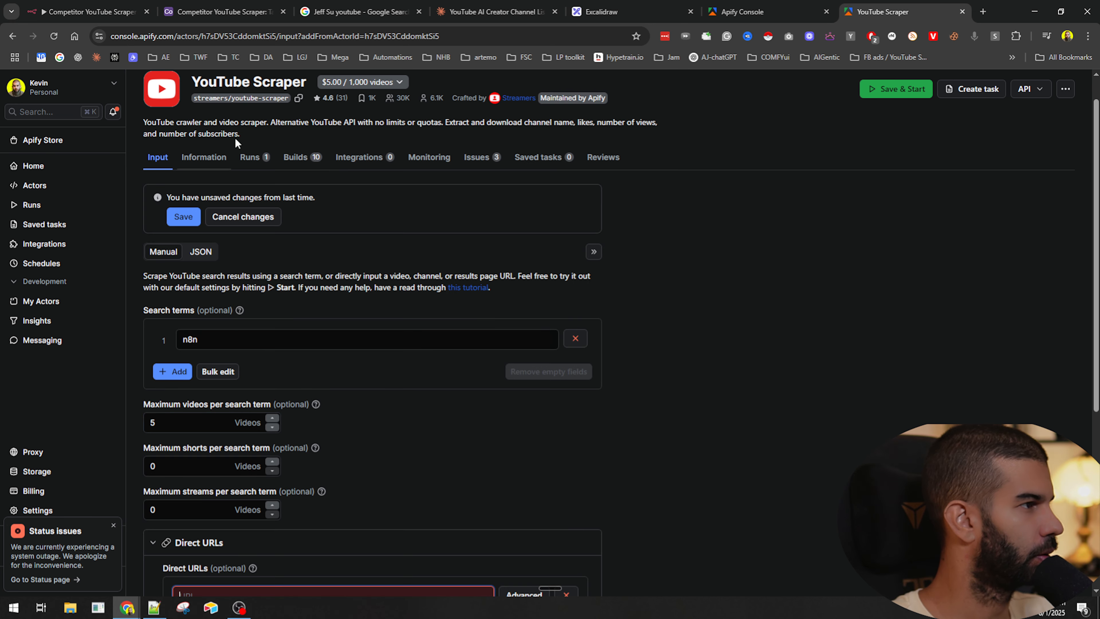
{"action": "left_click_drag", "start_coordinate": [425, 153], "coordinate": [623, 148]}
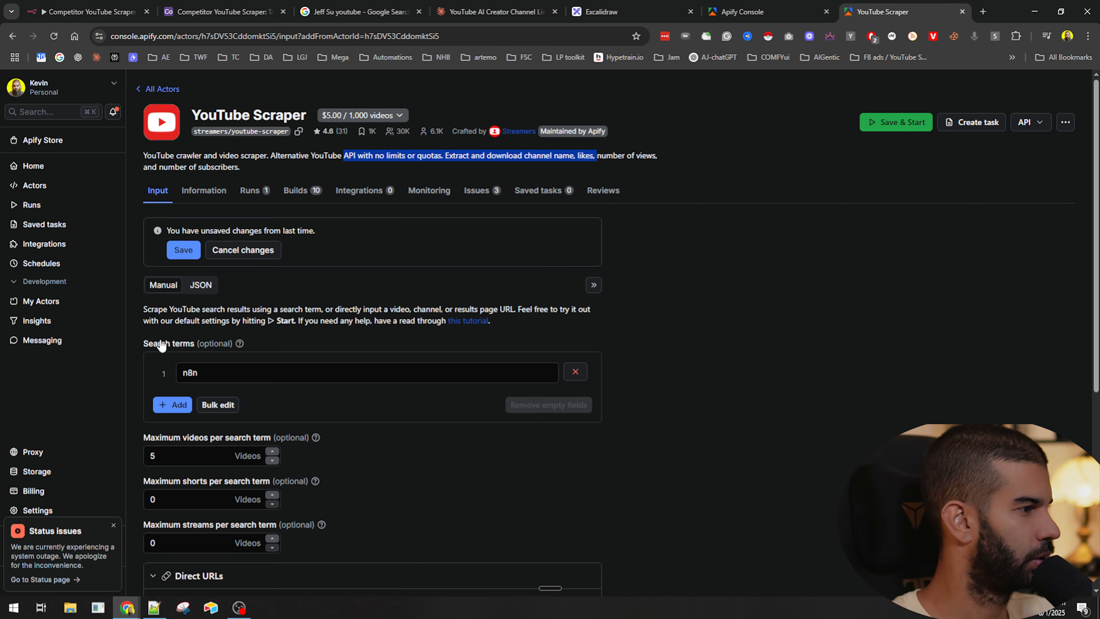
{"action": "scroll", "coordinate": [161, 345], "scroll_direction": "down", "scroll_amount": 5}
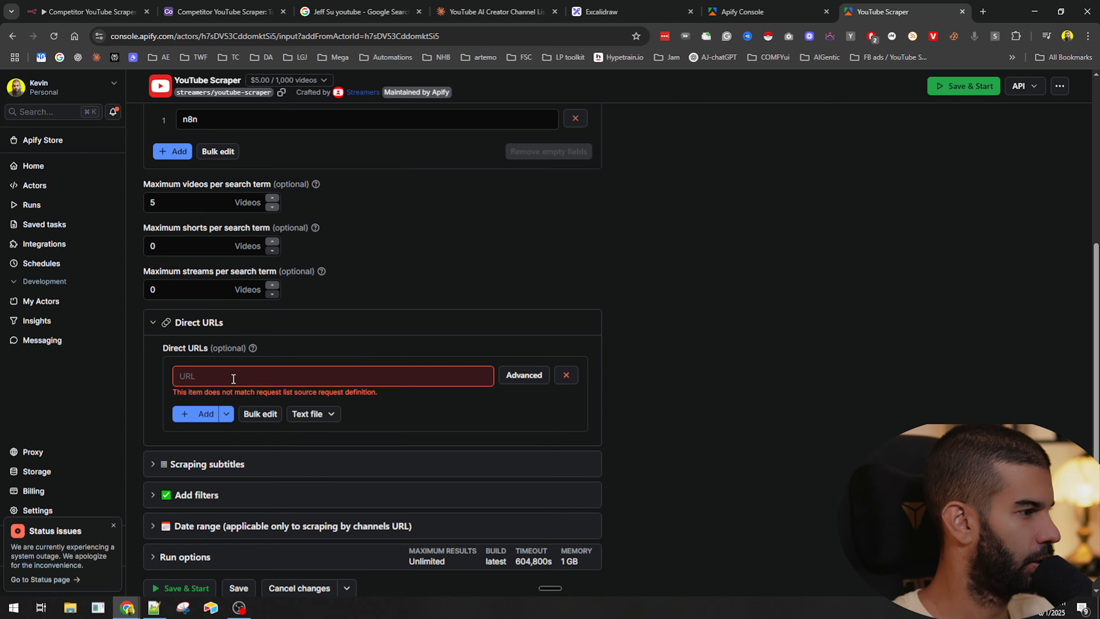
{"action": "scroll", "coordinate": [366, 343], "scroll_direction": "up", "scroll_amount": 4}
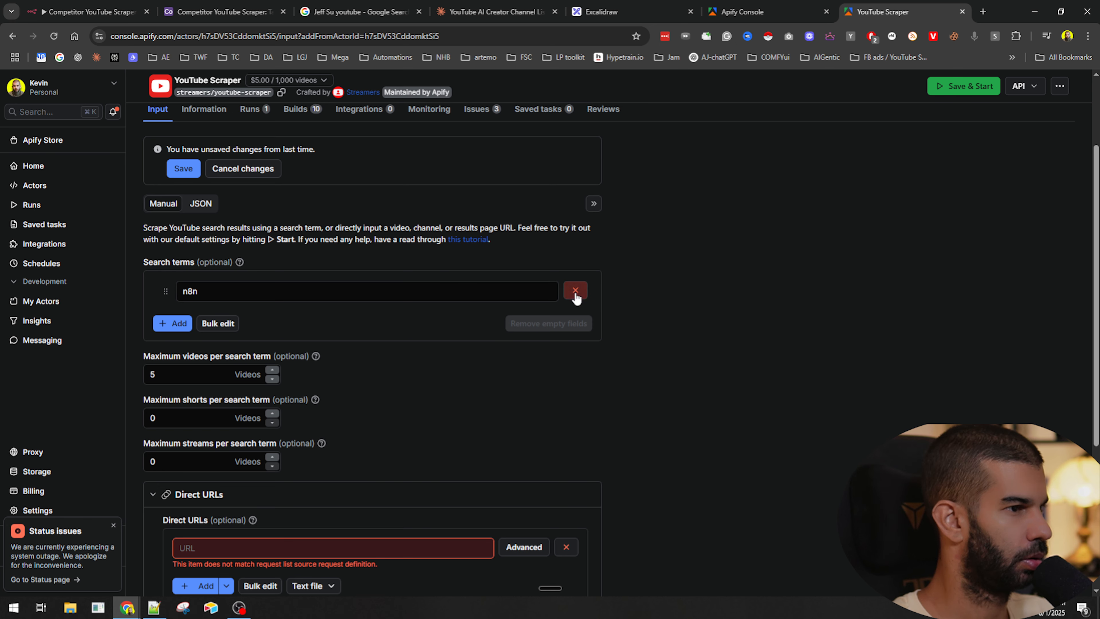
{"action": "left_click", "coordinate": [575, 290]}
{"action": "scroll", "coordinate": [308, 320], "scroll_direction": "down", "scroll_amount": 1}
{"action": "scroll", "coordinate": [408, 239], "scroll_direction": "up", "scroll_amount": 2}
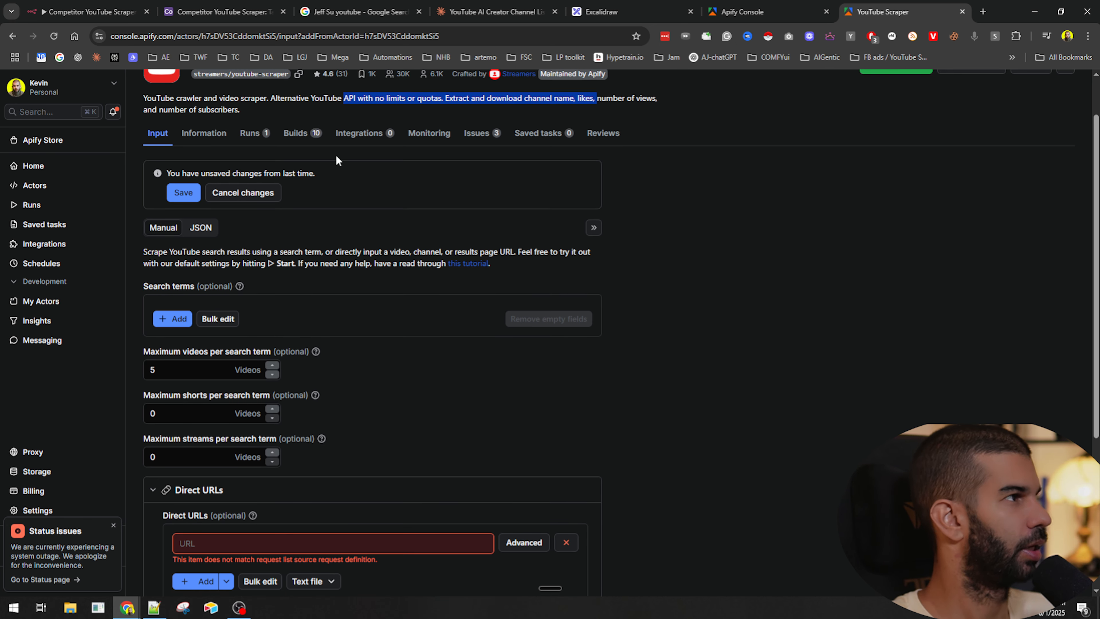
{"action": "key", "text": "alt+Tab"}
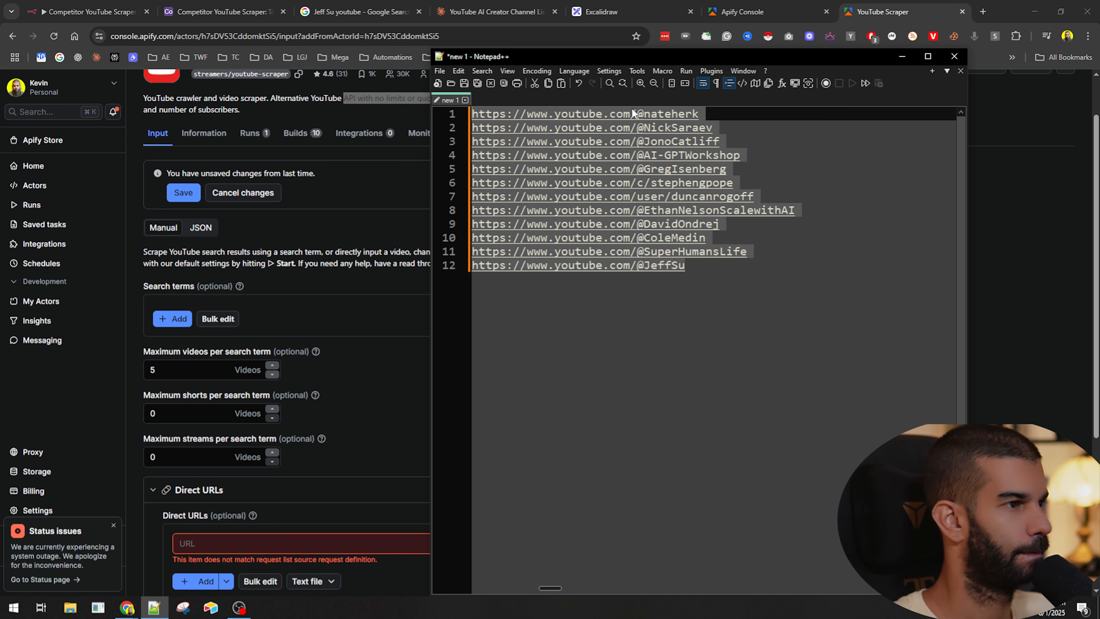
{"action": "left_click", "coordinate": [735, 114]}
{"action": "key", "text": "shift+Home"}
{"action": "key", "text": "ctrl+c"}
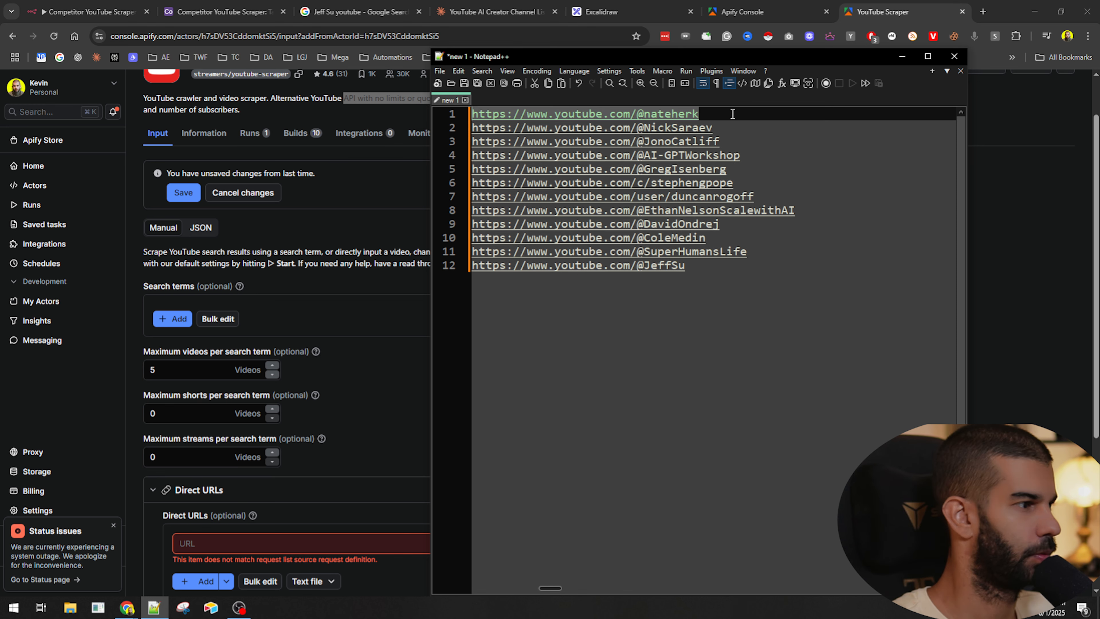
{"action": "scroll", "coordinate": [331, 340], "scroll_direction": "down", "scroll_amount": 2}
{"action": "left_click", "coordinate": [277, 460]}
{"action": "key", "text": "ctrl+v"}
{"action": "left_click", "coordinate": [384, 410]}
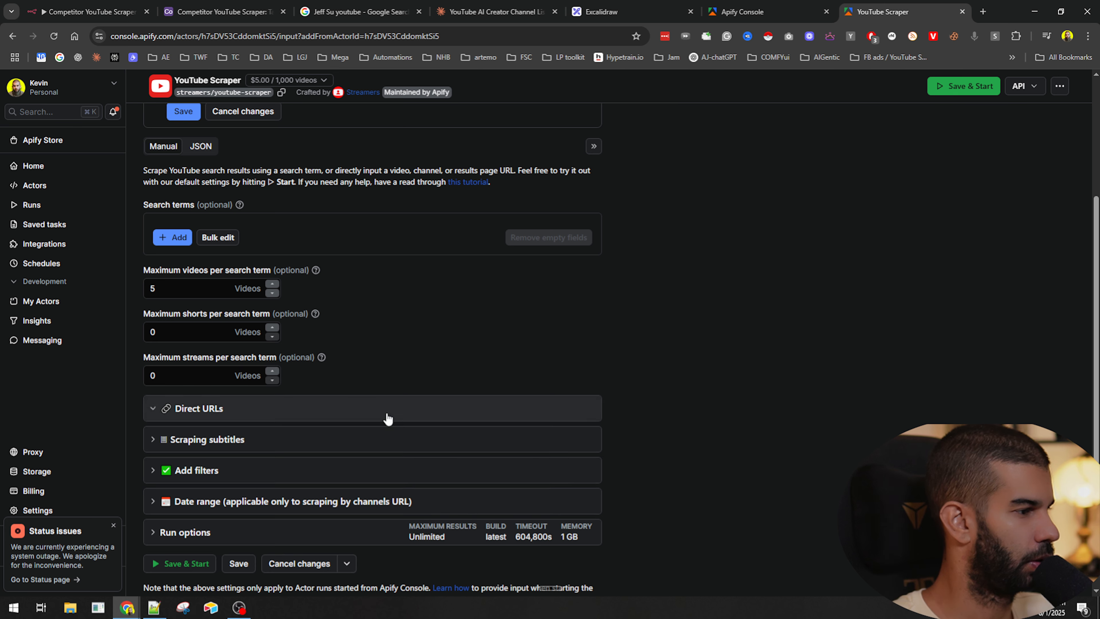
- Review the video limit, date range, filter and subtitle settings, then save and start the scraper run
{"action": "left_click", "coordinate": [151, 287]}
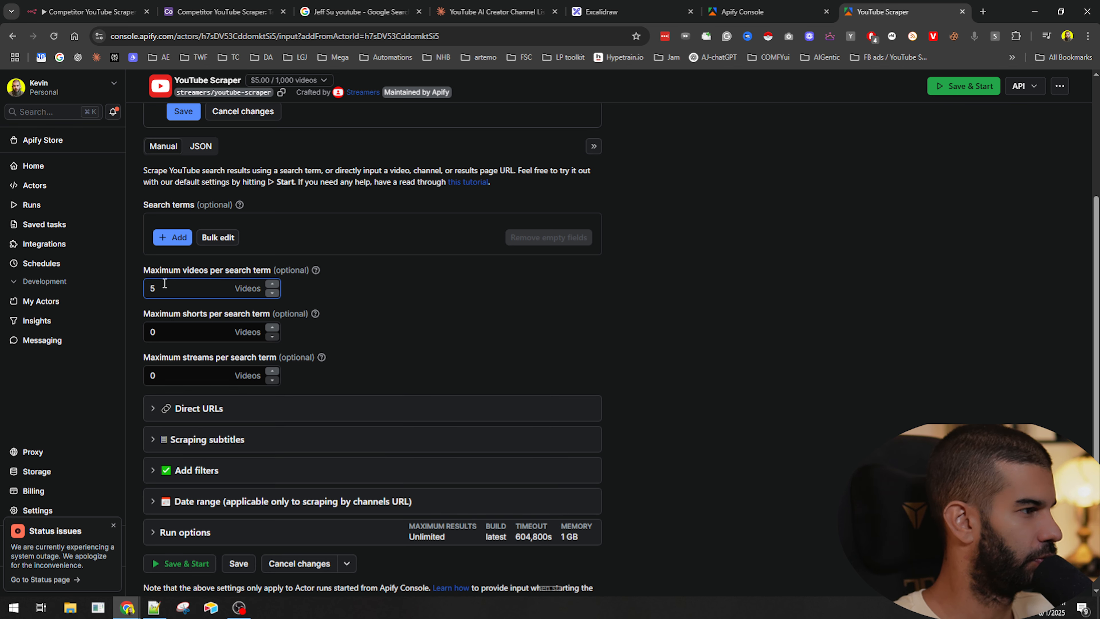
{"action": "scroll", "coordinate": [455, 305], "scroll_direction": "down", "scroll_amount": 2}
{"action": "left_click", "coordinate": [294, 455]}
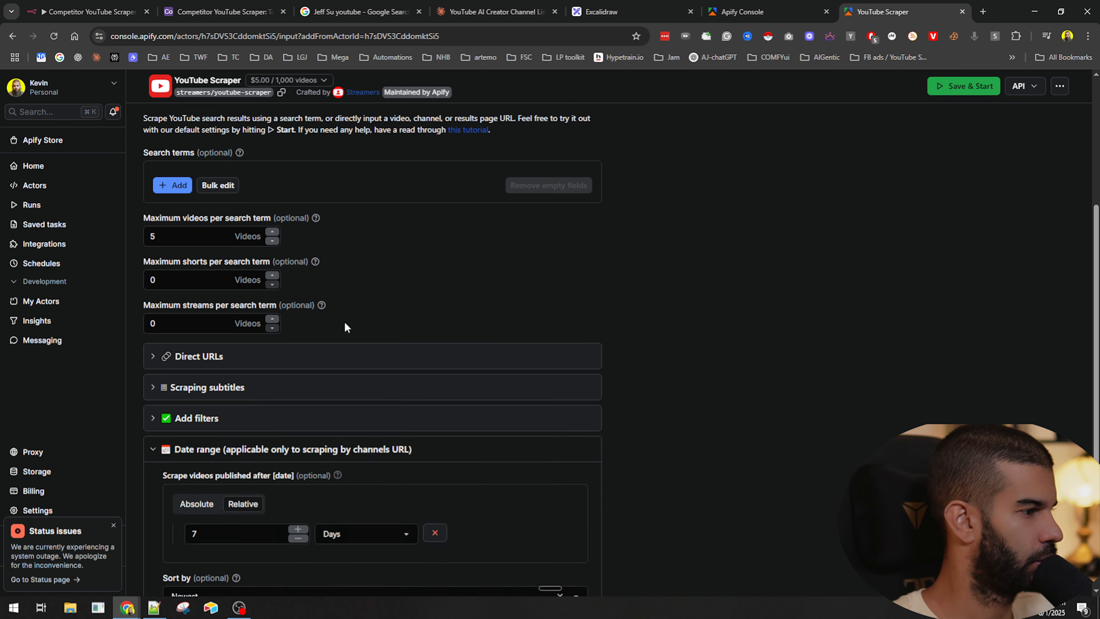
{"action": "scroll", "coordinate": [345, 321], "scroll_direction": "down", "scroll_amount": 3}
{"action": "left_click", "coordinate": [219, 379]}
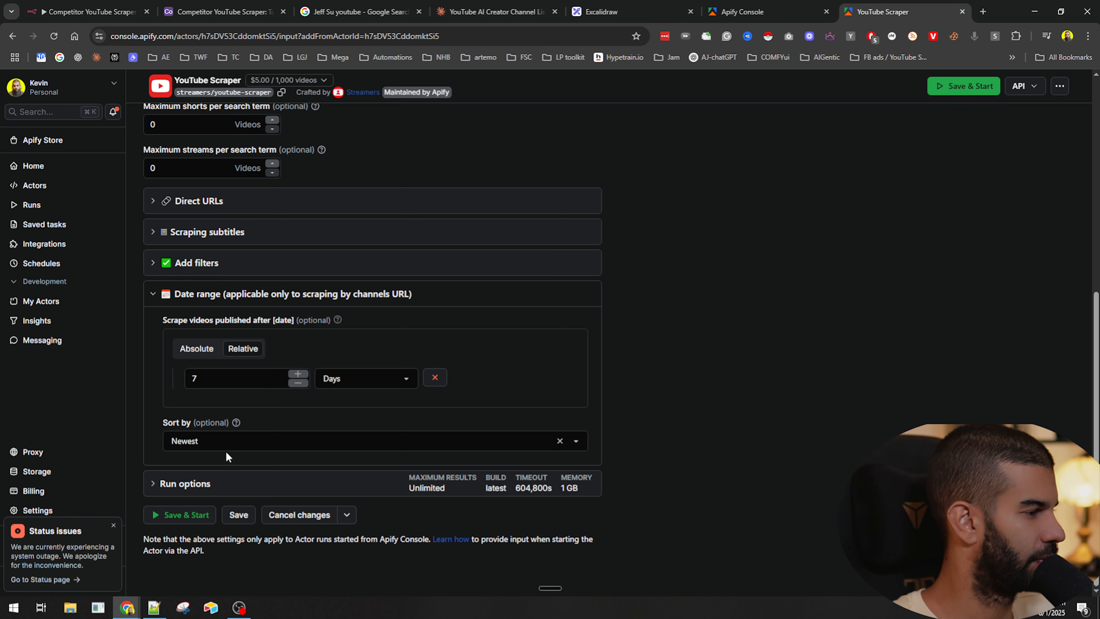
{"action": "left_click", "coordinate": [155, 264]}
{"action": "left_click", "coordinate": [154, 264]}
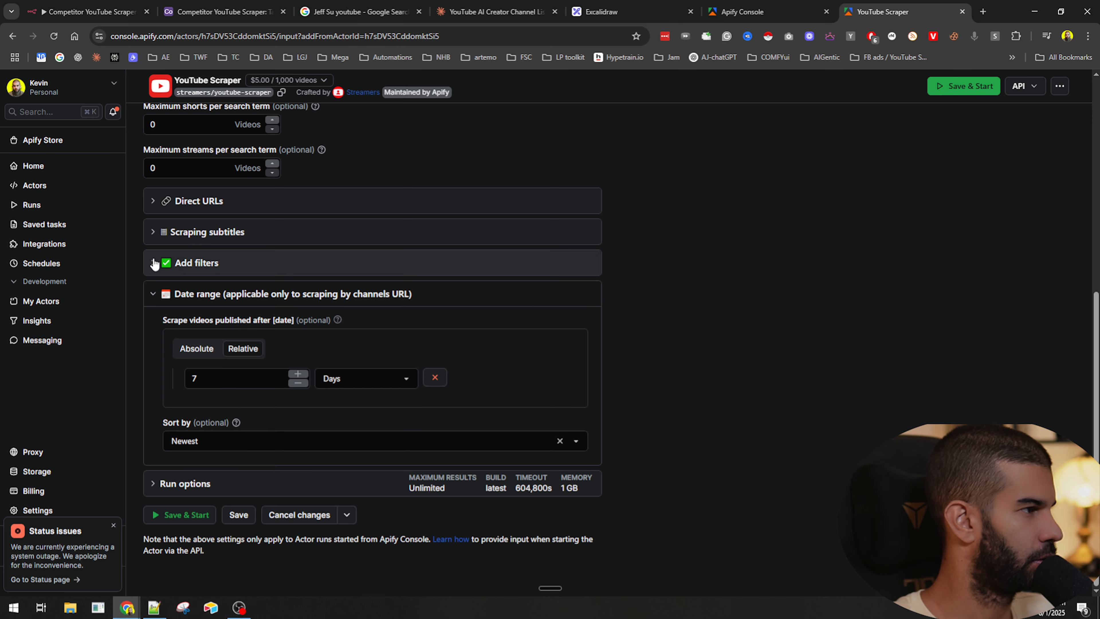
{"action": "left_click", "coordinate": [153, 233]}
{"action": "left_click", "coordinate": [153, 232]}
{"action": "left_click", "coordinate": [156, 232]}
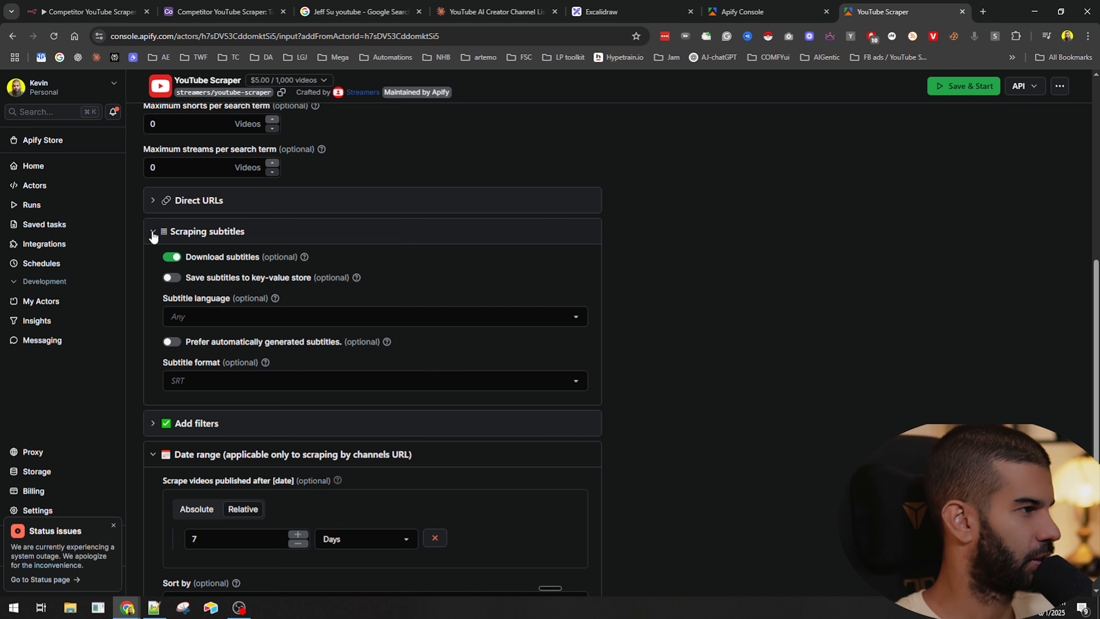
{"action": "scroll", "coordinate": [152, 243], "scroll_direction": "up", "scroll_amount": 2}
{"action": "left_click", "coordinate": [153, 316]}
{"action": "scroll", "coordinate": [154, 321], "scroll_direction": "up", "scroll_amount": 2}
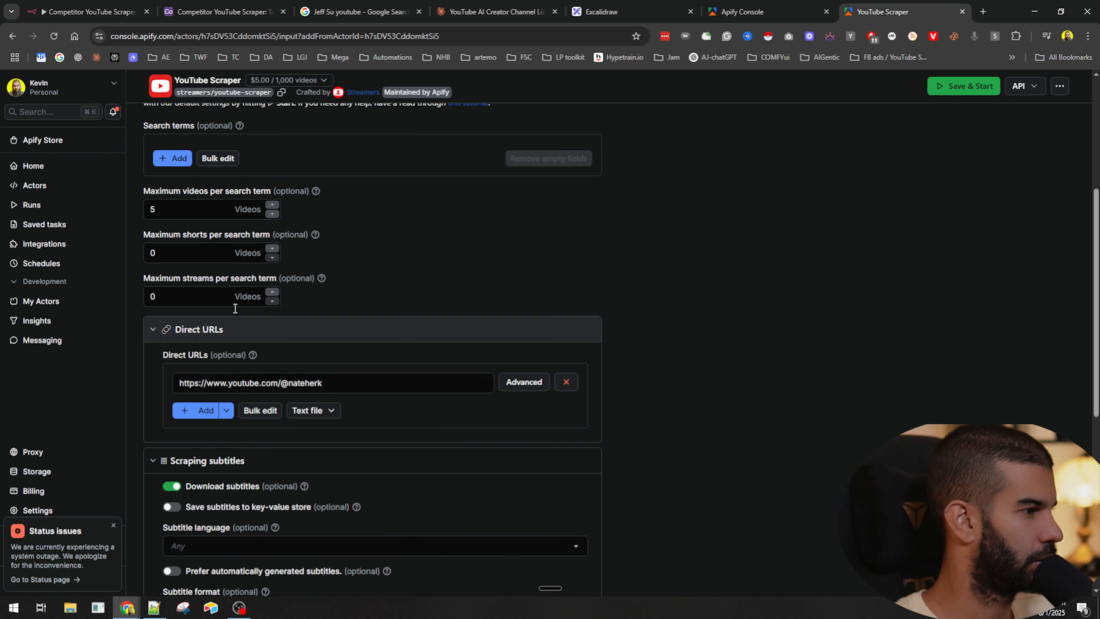
{"action": "scroll", "coordinate": [319, 265], "scroll_direction": "down", "scroll_amount": 8}
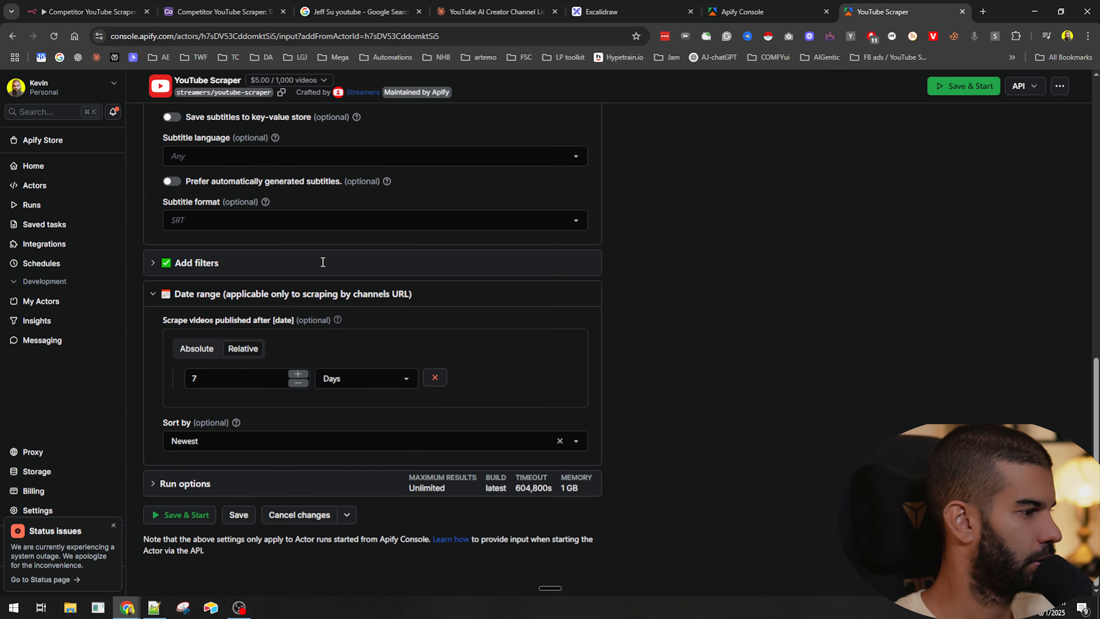
{"action": "left_click", "coordinate": [189, 515]}
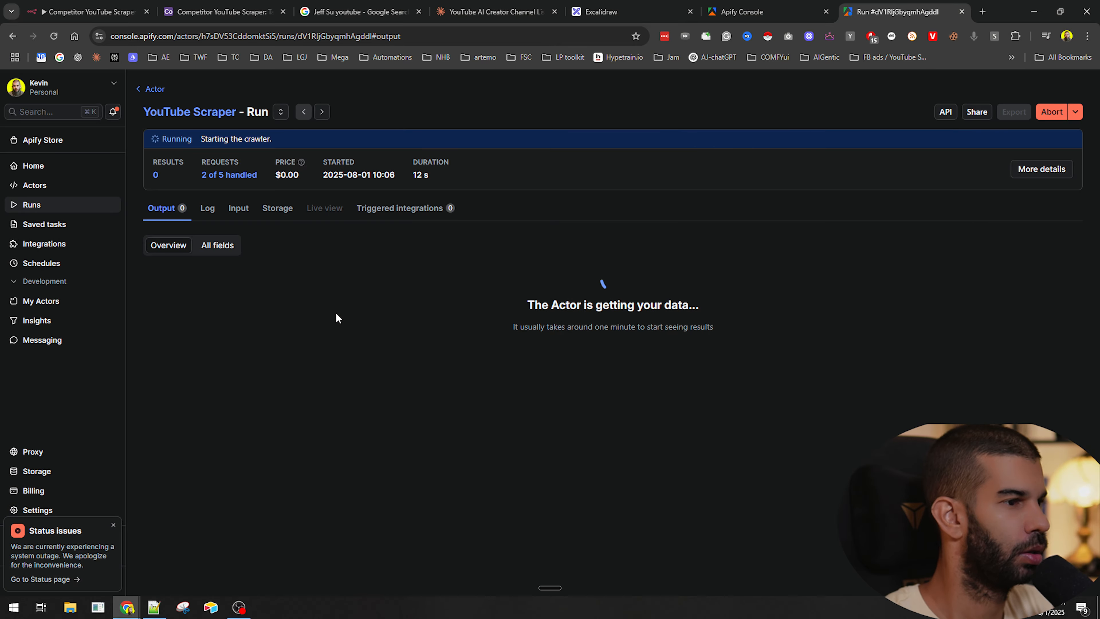
- Examine the run's output table of scraped video titles, dates and channel details
{"action": "left_click_drag", "start_coordinate": [337, 317], "coordinate": [702, 423]}
{"action": "left_click", "coordinate": [684, 403]}
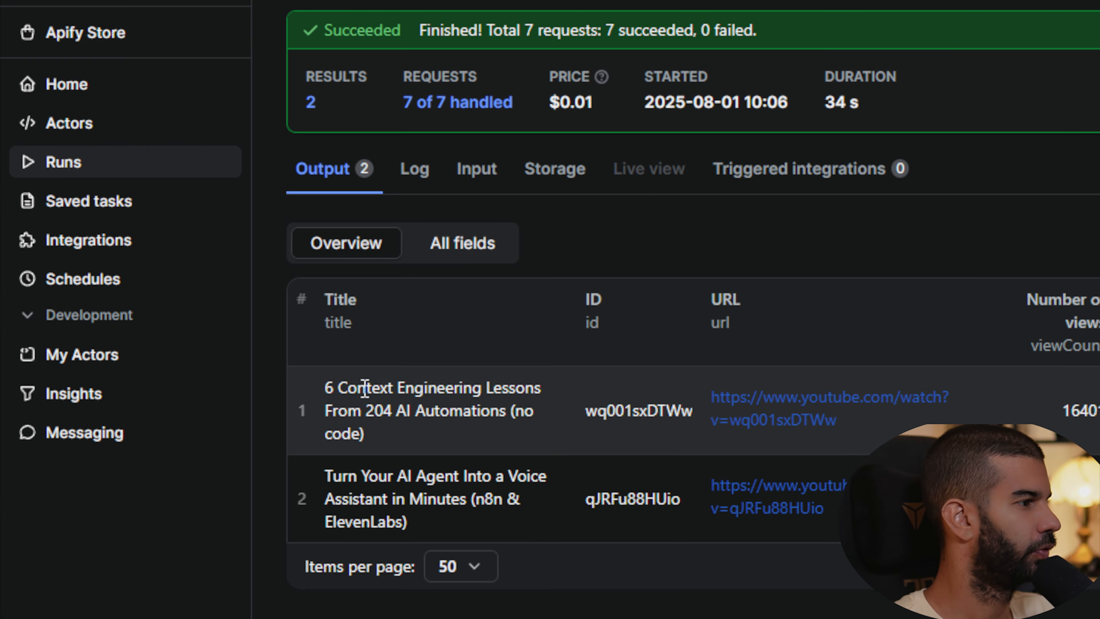
{"action": "left_click_drag", "start_coordinate": [165, 315], "coordinate": [225, 341]}
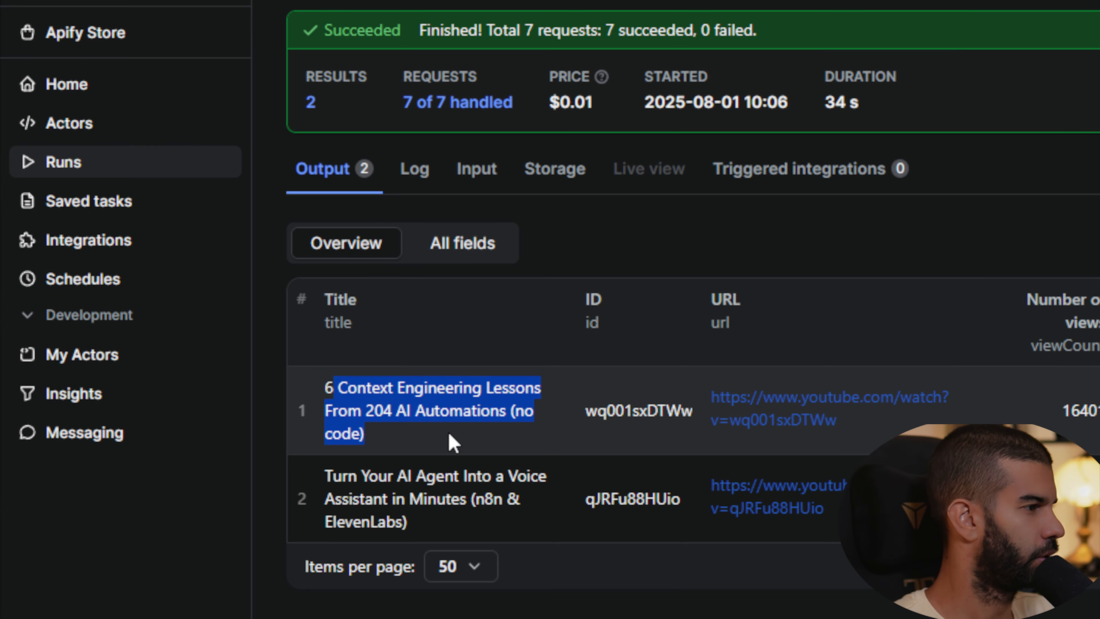
{"action": "left_click_drag", "start_coordinate": [335, 475], "coordinate": [422, 524]}
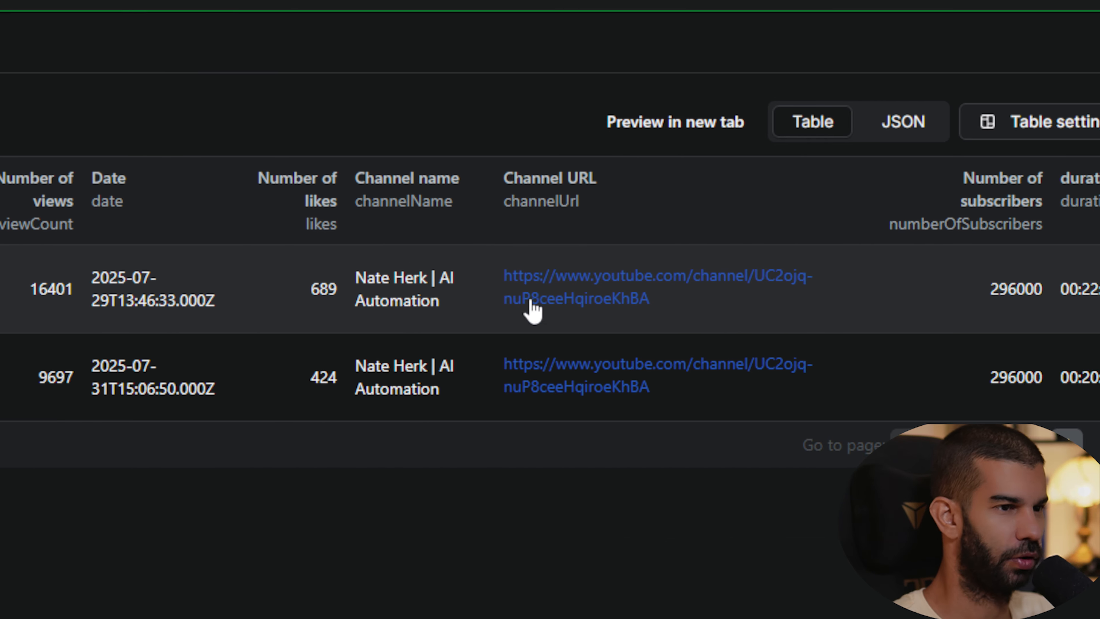
- Open the scraped channel's URL on YouTube to compare its latest videos, then return to the run results
{"action": "left_click", "coordinate": [594, 302]}
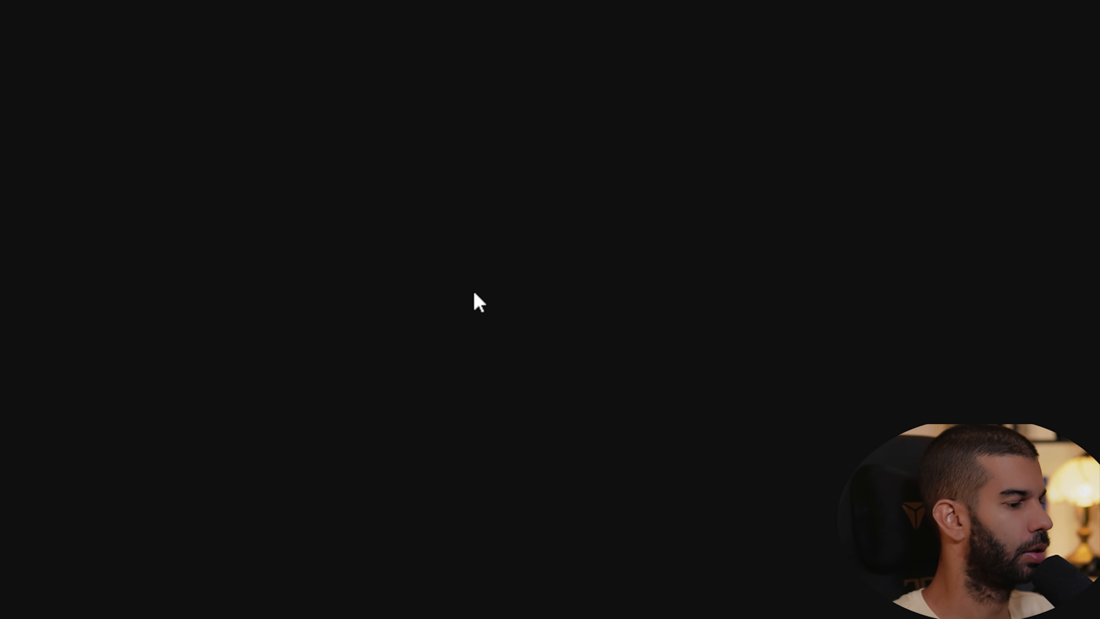
{"action": "left_click", "coordinate": [300, 355]}
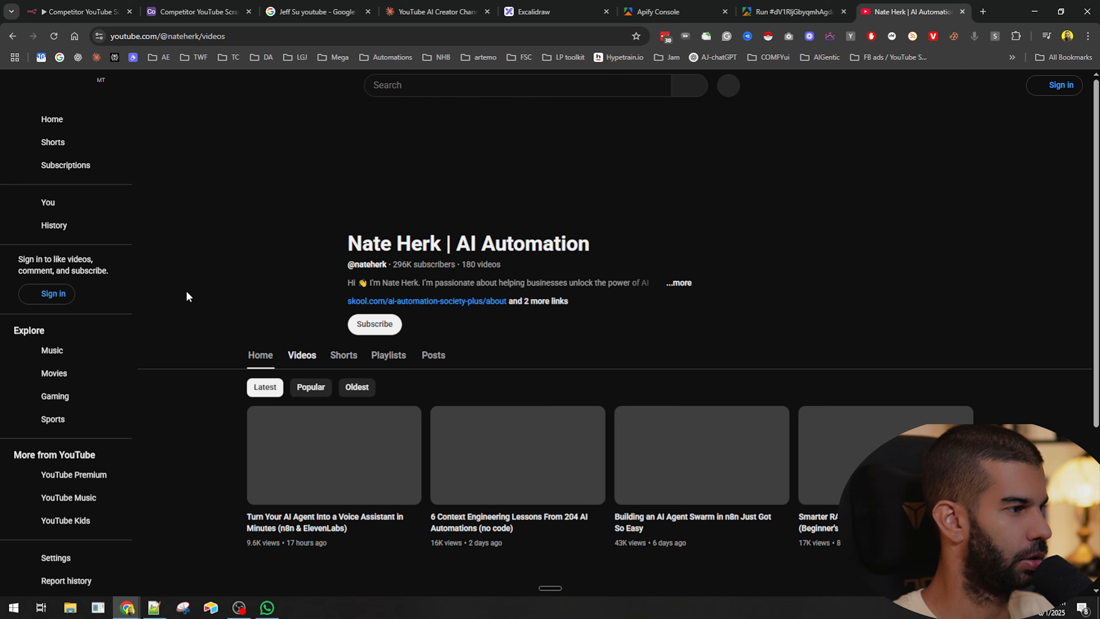
{"action": "scroll", "coordinate": [188, 291], "scroll_direction": "down", "scroll_amount": 4}
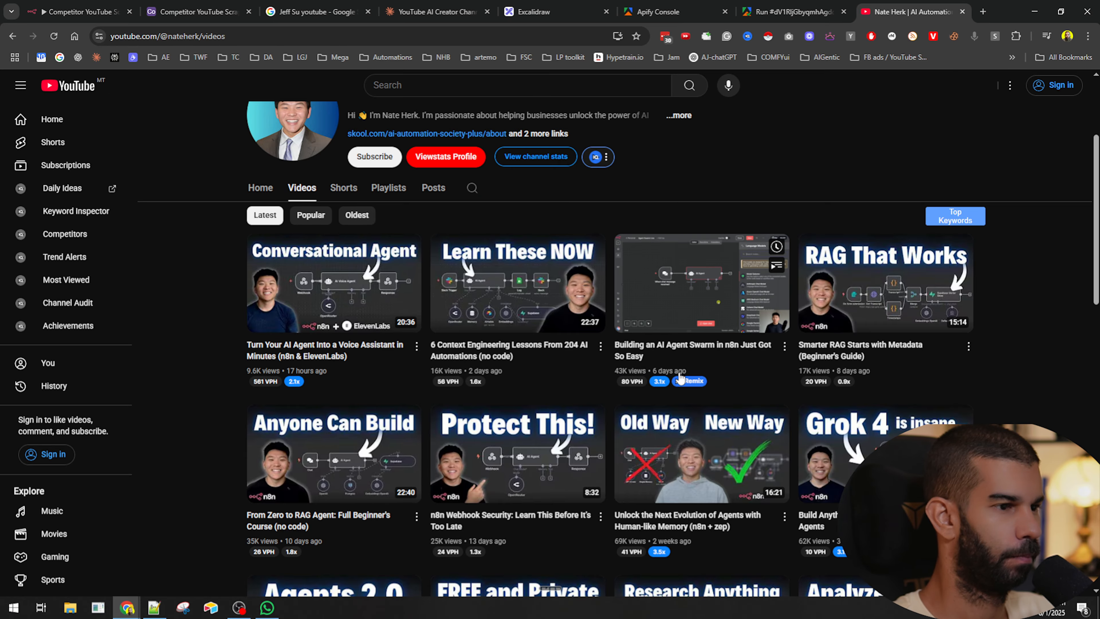
{"action": "left_click", "coordinate": [89, 10]}
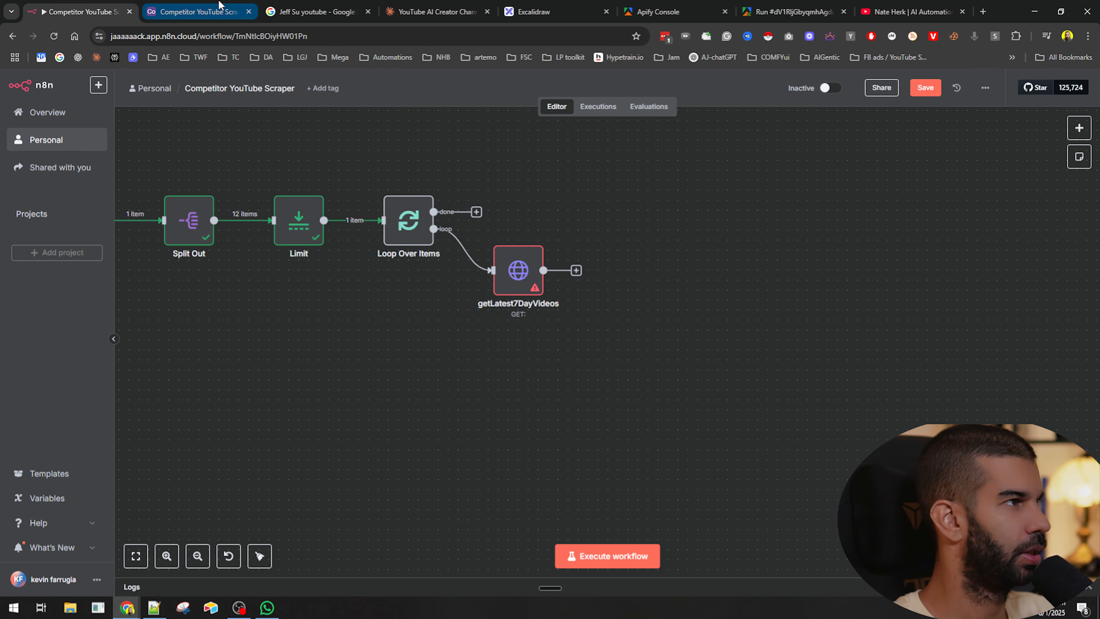
{"action": "left_click", "coordinate": [195, 11]}
{"action": "left_click", "coordinate": [316, 12]}
{"action": "left_click", "coordinate": [785, 5]}
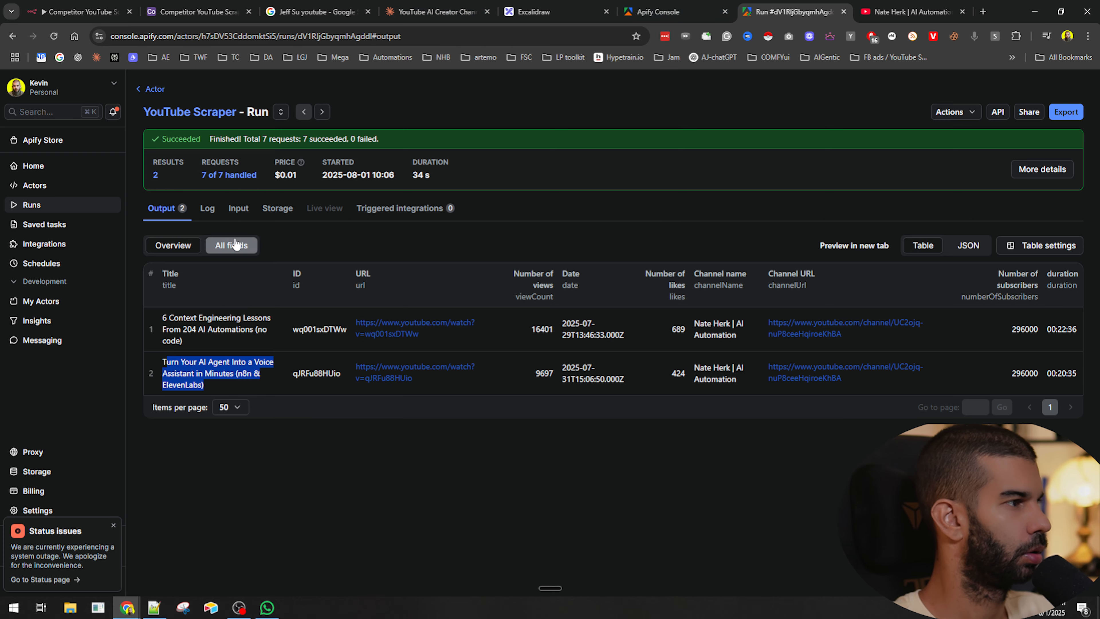
- Return to the actor's input, switch it to JSON view and select the whole input JSON
{"action": "left_click", "coordinate": [161, 114]}
{"action": "scroll", "coordinate": [527, 330], "scroll_direction": "down", "scroll_amount": 3}
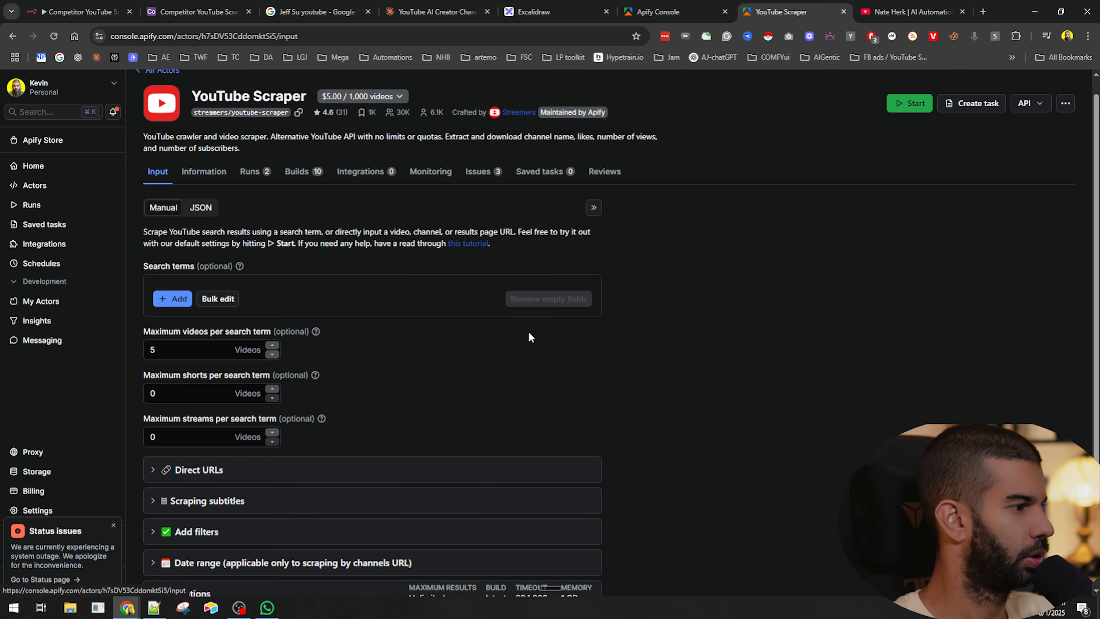
{"action": "left_click", "coordinate": [186, 453]}
{"action": "scroll", "coordinate": [381, 430], "scroll_direction": "down", "scroll_amount": 3}
{"action": "left_click", "coordinate": [230, 427]}
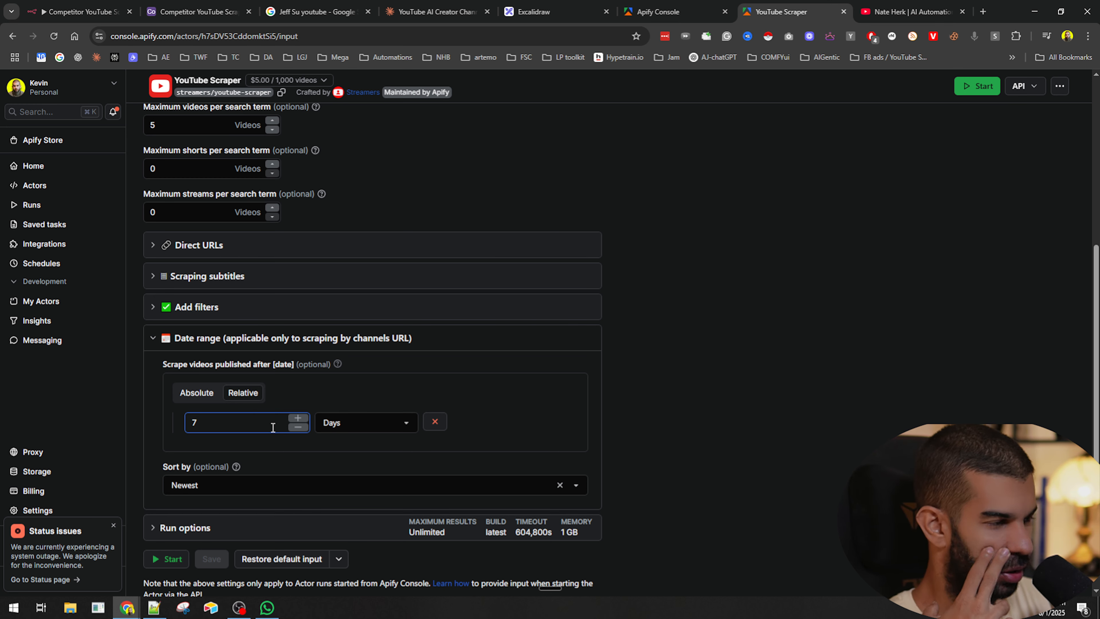
{"action": "scroll", "coordinate": [273, 427], "scroll_direction": "up", "scroll_amount": 5}
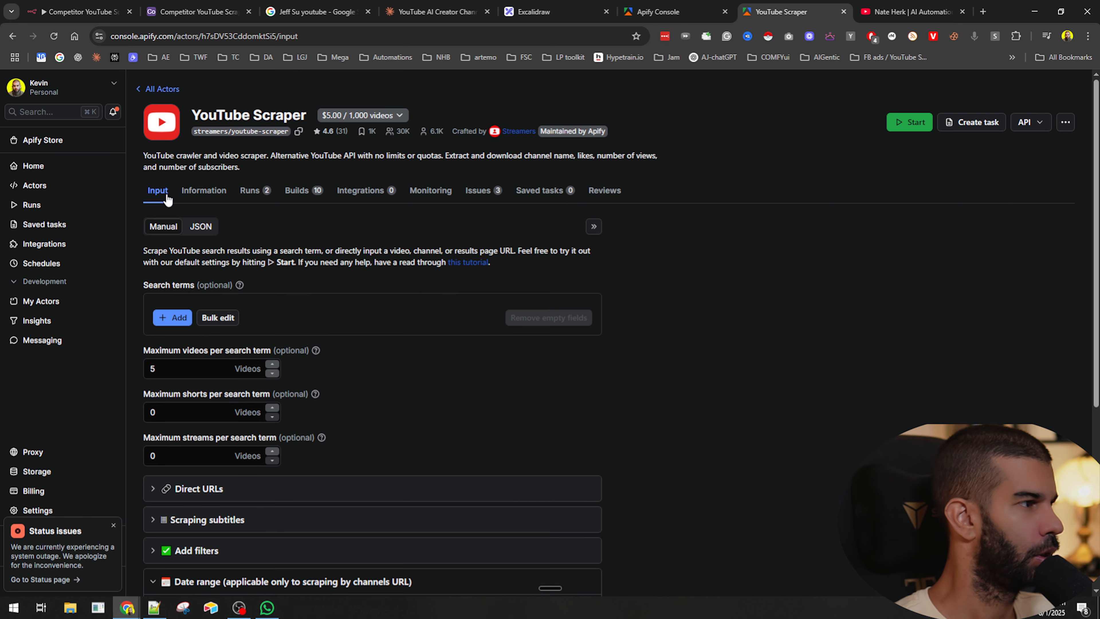
{"action": "left_click", "coordinate": [201, 227]}
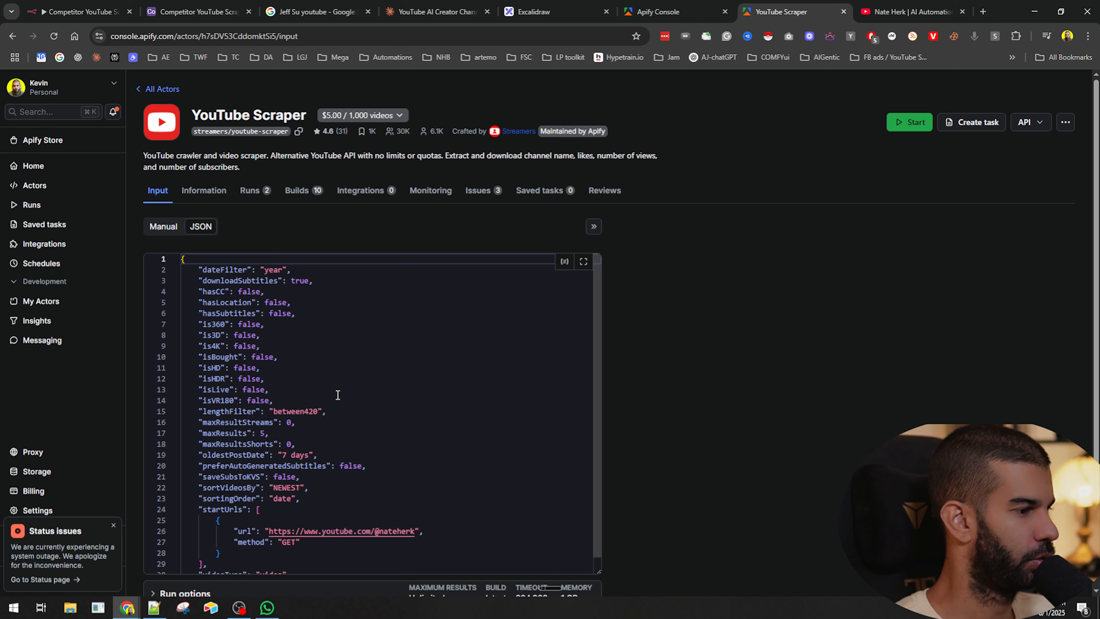
{"action": "left_click", "coordinate": [415, 438]}
{"action": "key", "text": "ctrl+a"}
{"action": "scroll", "coordinate": [305, 347], "scroll_direction": "down", "scroll_amount": 1}
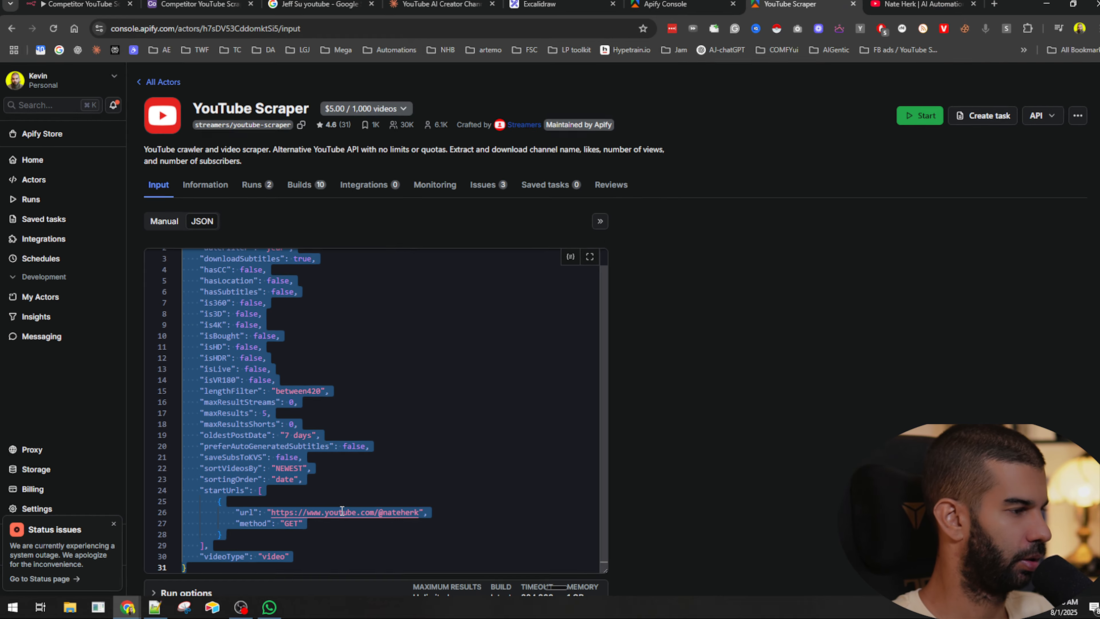
- Open the actor's API endpoints dialog, copy the run-sync-get-dataset-items endpoint URL and close the dialog
{"action": "left_click", "coordinate": [1039, 116]}
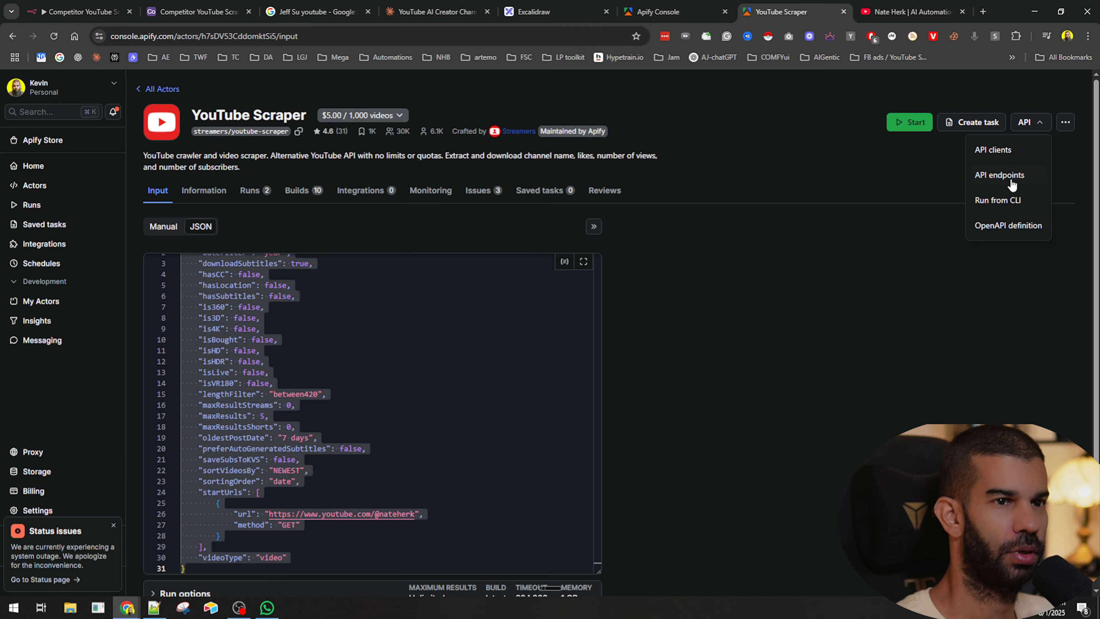
{"action": "left_click", "coordinate": [1008, 177]}
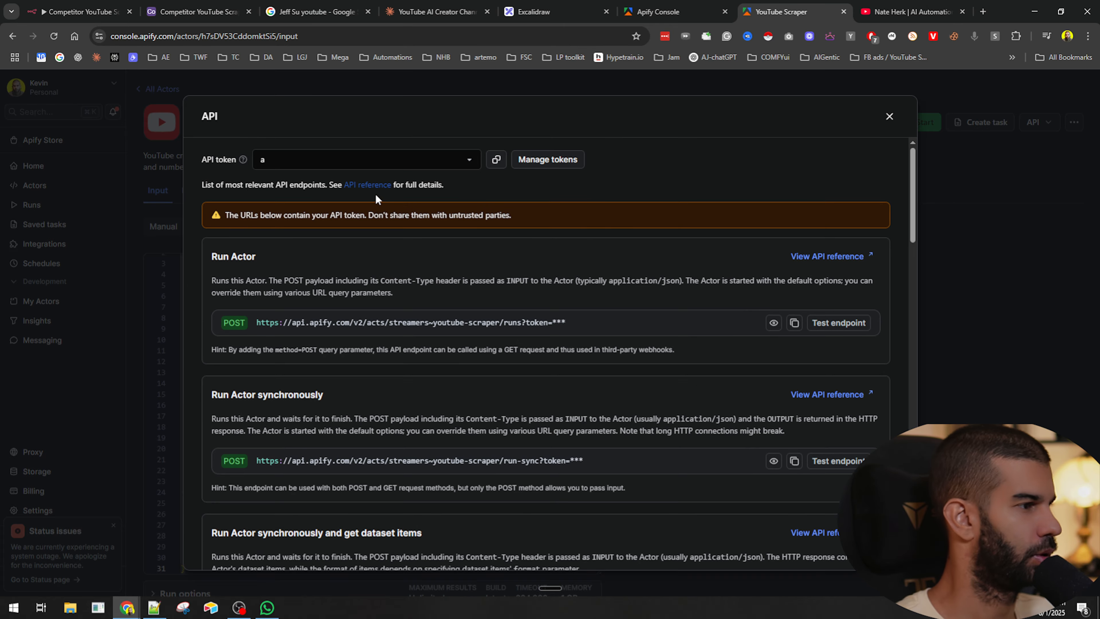
{"action": "scroll", "coordinate": [345, 337], "scroll_direction": "down", "scroll_amount": 3}
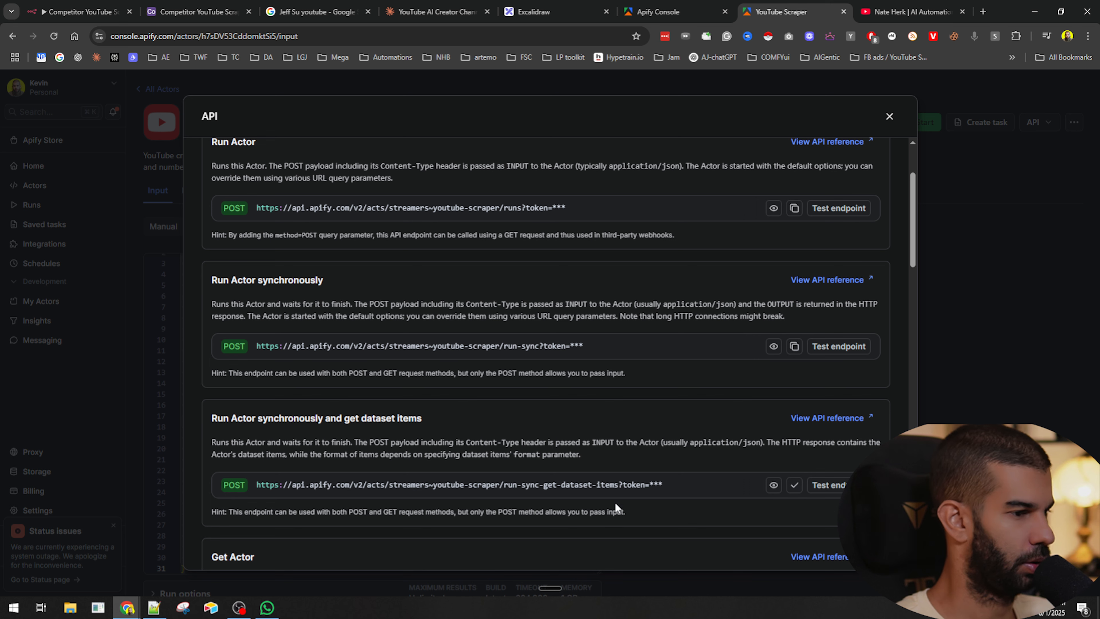
{"action": "left_click", "coordinate": [986, 264]}
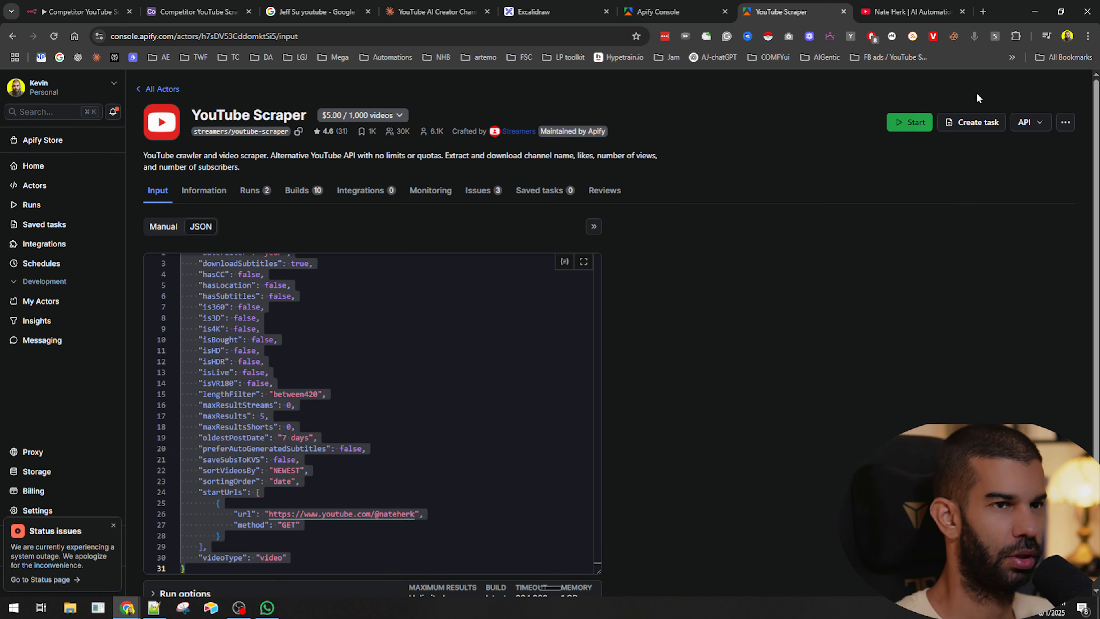
- Open the getLatest7DayVideos HTTP node, set its method to POST and paste the Apify run-sync-get-dataset-items endpoint as the URL
{"action": "left_click", "coordinate": [80, 12]}
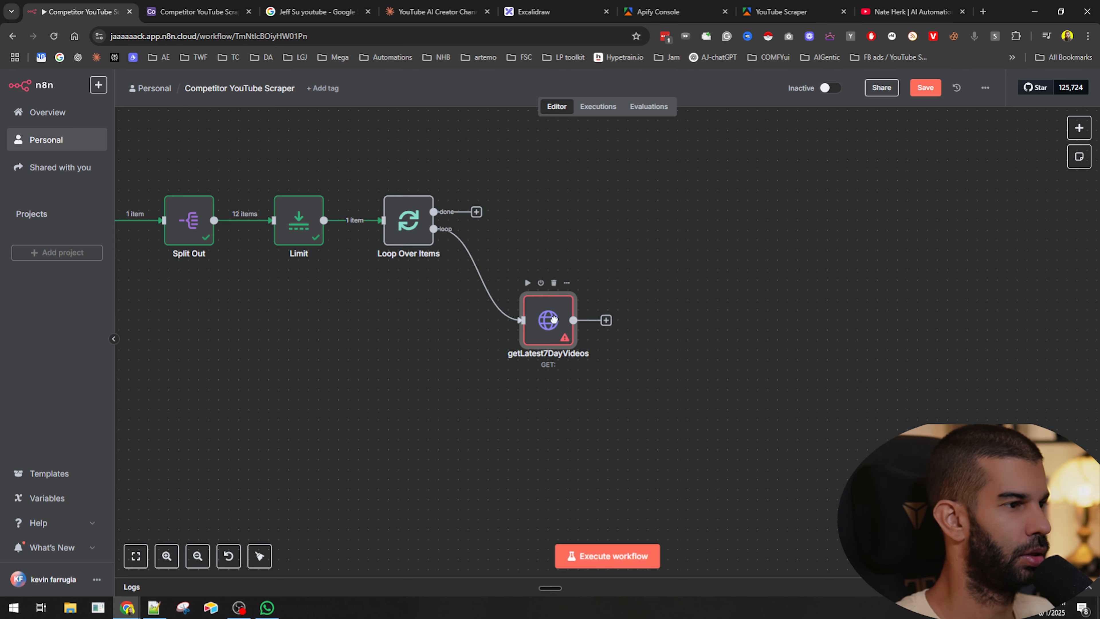
{"action": "double_click", "coordinate": [549, 323]}
{"action": "left_click", "coordinate": [565, 186]}
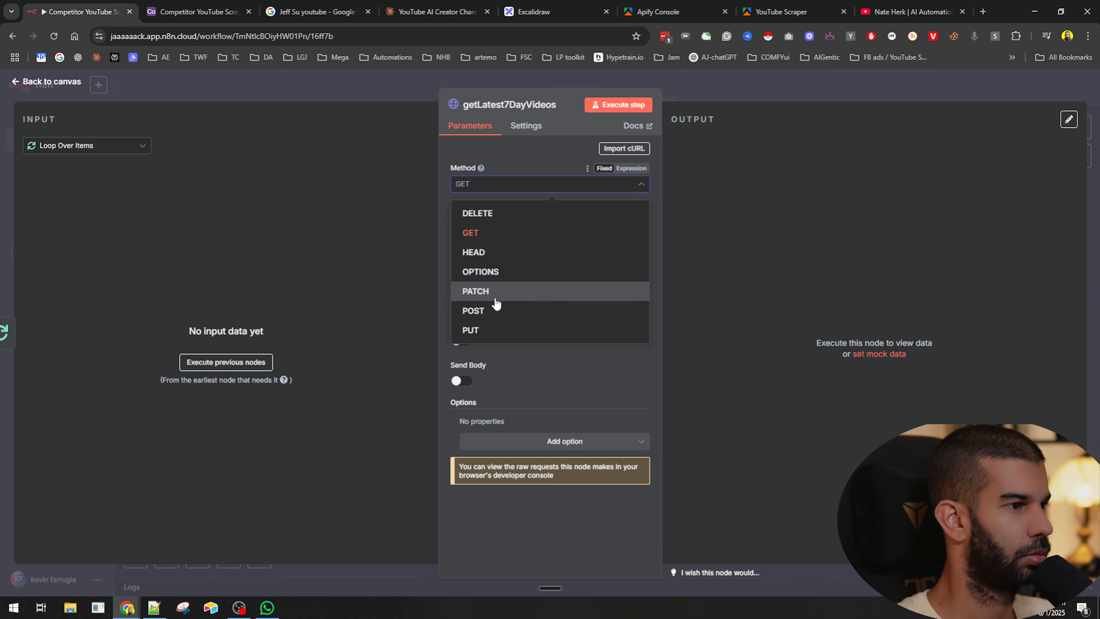
{"action": "left_click", "coordinate": [492, 311]}
{"action": "left_click", "coordinate": [498, 222]}
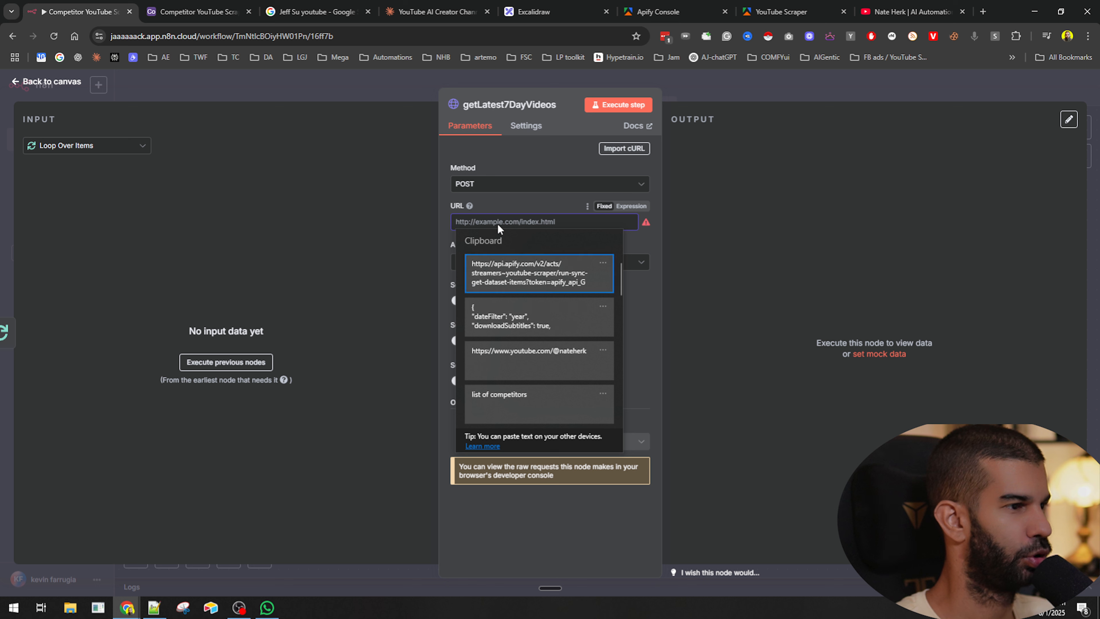
{"action": "key", "text": "ctrl+v"}
- Enable Send Body with JSON content specified using JSON, and paste the actor's input JSON as the body
{"action": "left_click", "coordinate": [594, 329]}
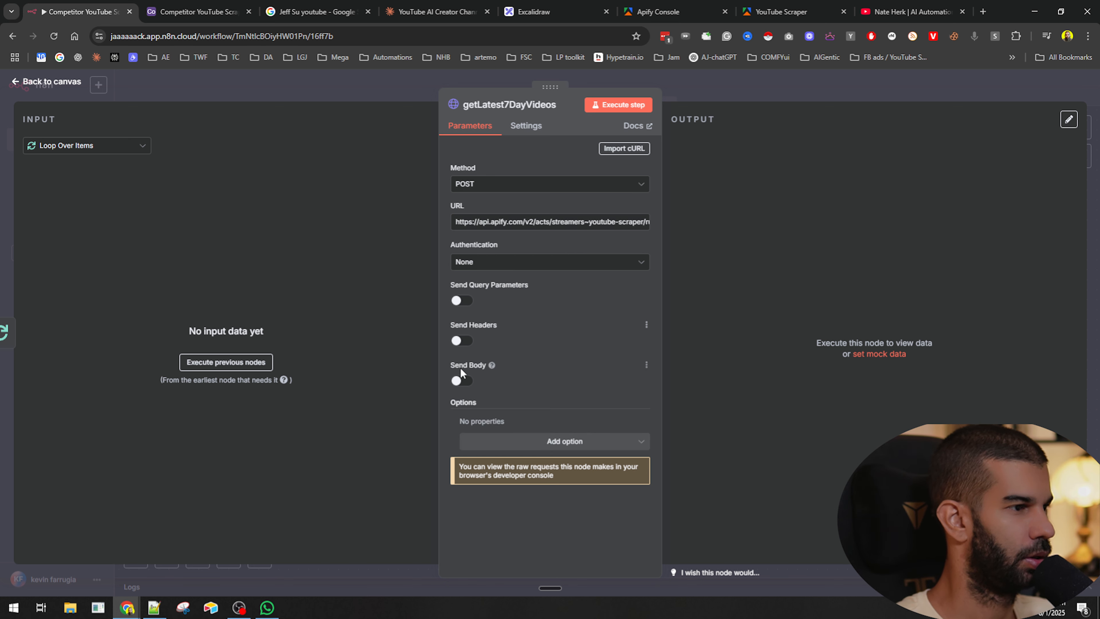
{"action": "left_click", "coordinate": [460, 380]}
{"action": "scroll", "coordinate": [485, 347], "scroll_direction": "down", "scroll_amount": 3}
{"action": "left_click", "coordinate": [487, 320]}
{"action": "left_click", "coordinate": [489, 374]}
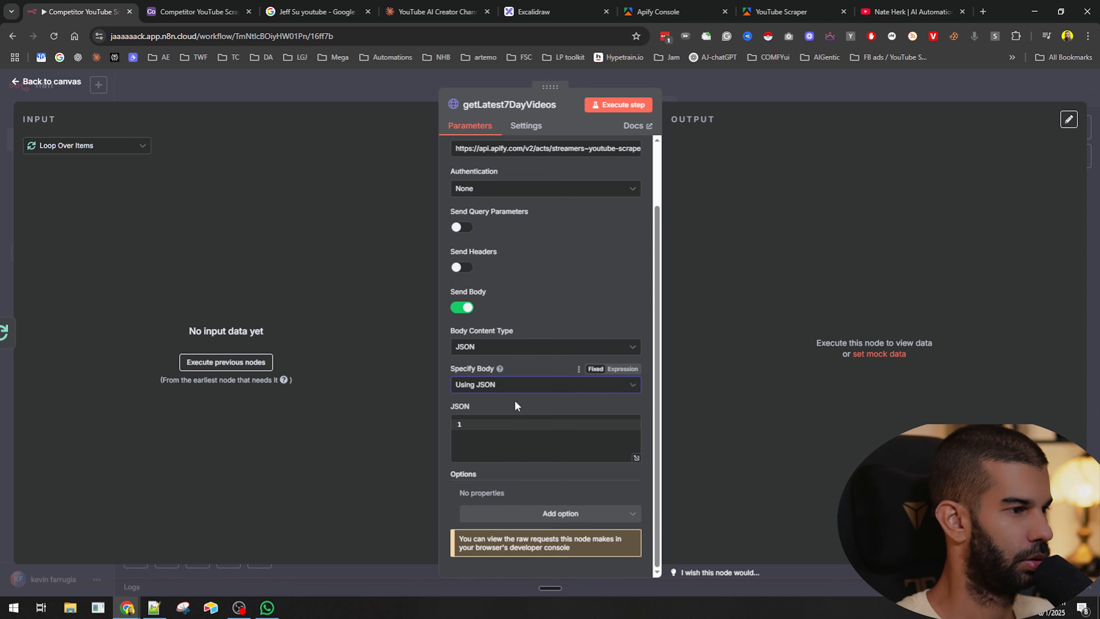
{"action": "left_click", "coordinate": [522, 440]}
{"action": "key", "text": "super+v"}
{"action": "left_click", "coordinate": [560, 290]}
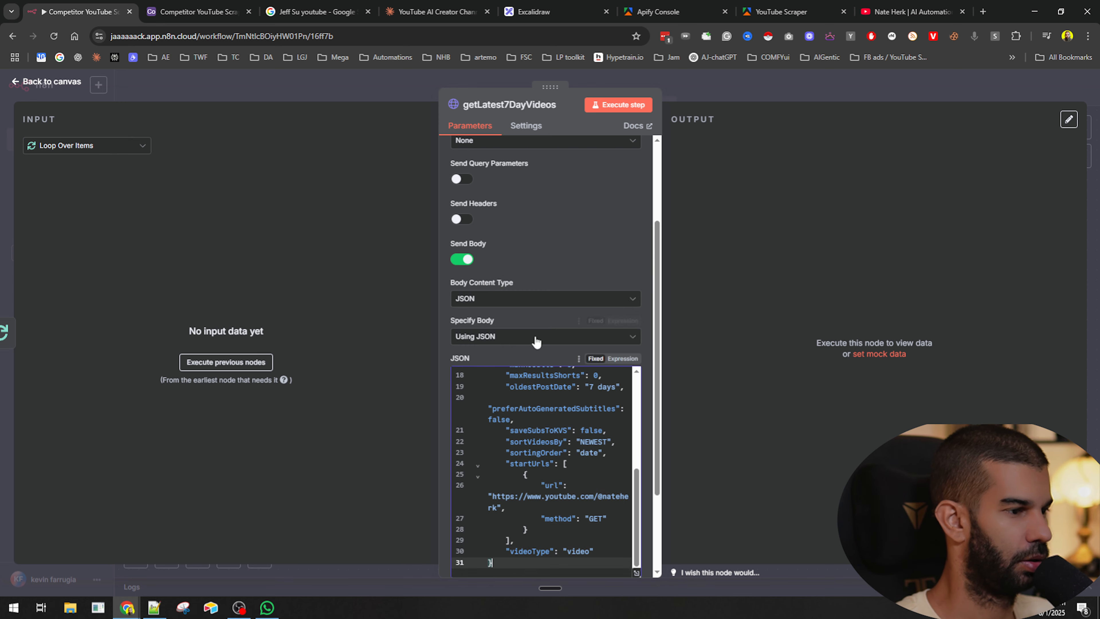
- Switch the JSON body to an expression and replace the startUrls url value with {{ $json.competitorsList }}, then return to the canvas
{"action": "scroll", "coordinate": [536, 342], "scroll_direction": "down", "scroll_amount": 3}
{"action": "left_click", "coordinate": [622, 244]}
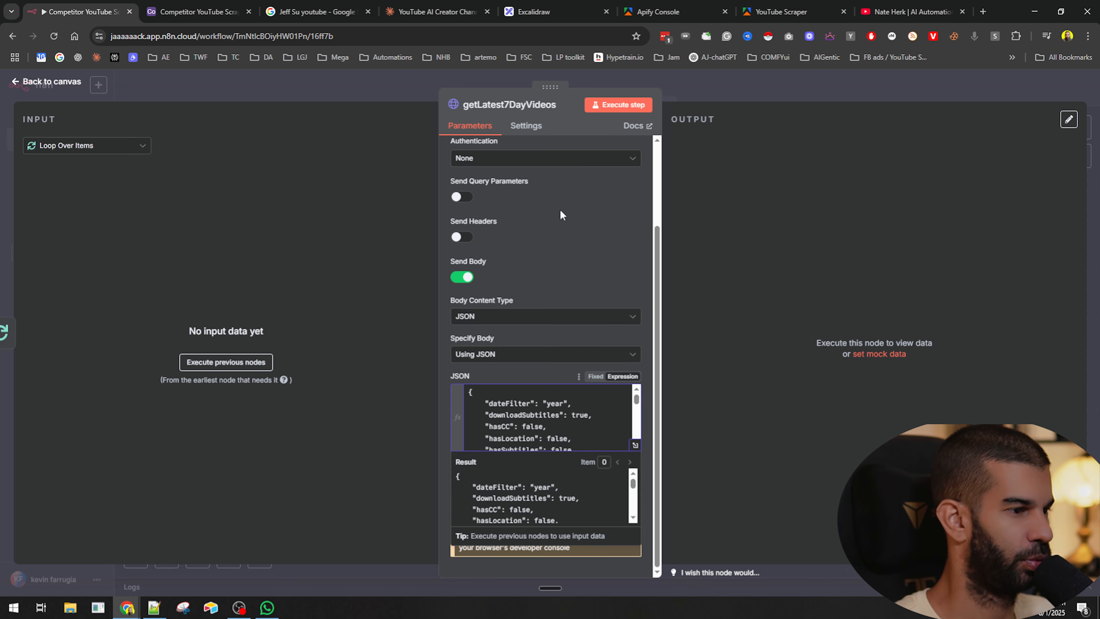
{"action": "left_click", "coordinate": [219, 364]}
{"action": "left_click", "coordinate": [635, 445]}
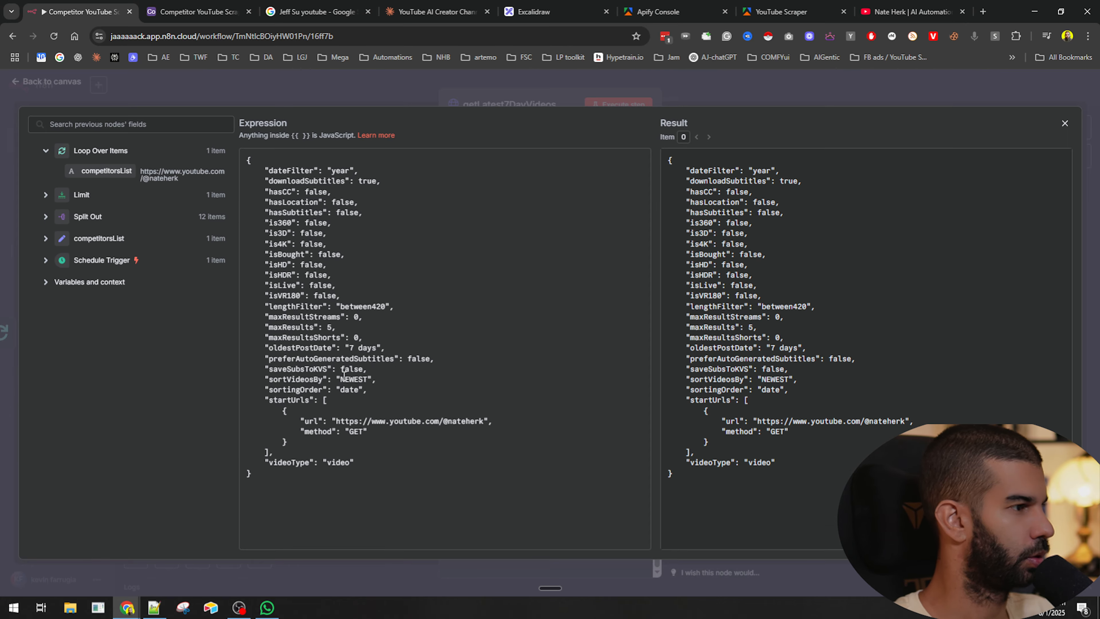
{"action": "key", "text": "shift+End"}
{"action": "key", "text": "shift+Left"}
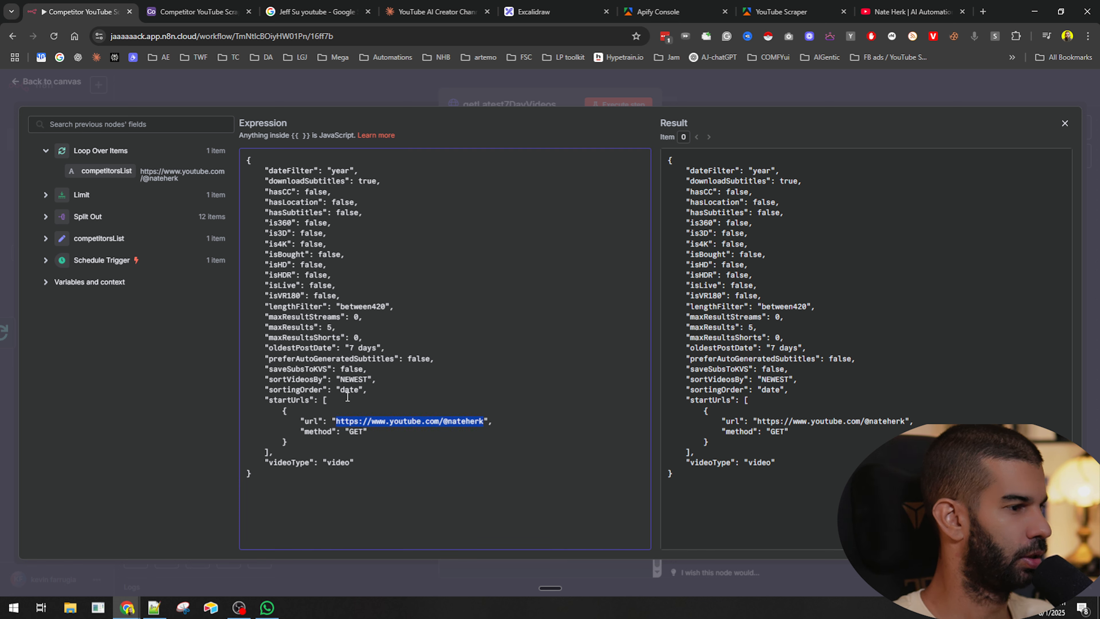
{"action": "key", "text": "BackSpace"}
{"action": "left_click_drag", "start_coordinate": [104, 170], "coordinate": [337, 420]}
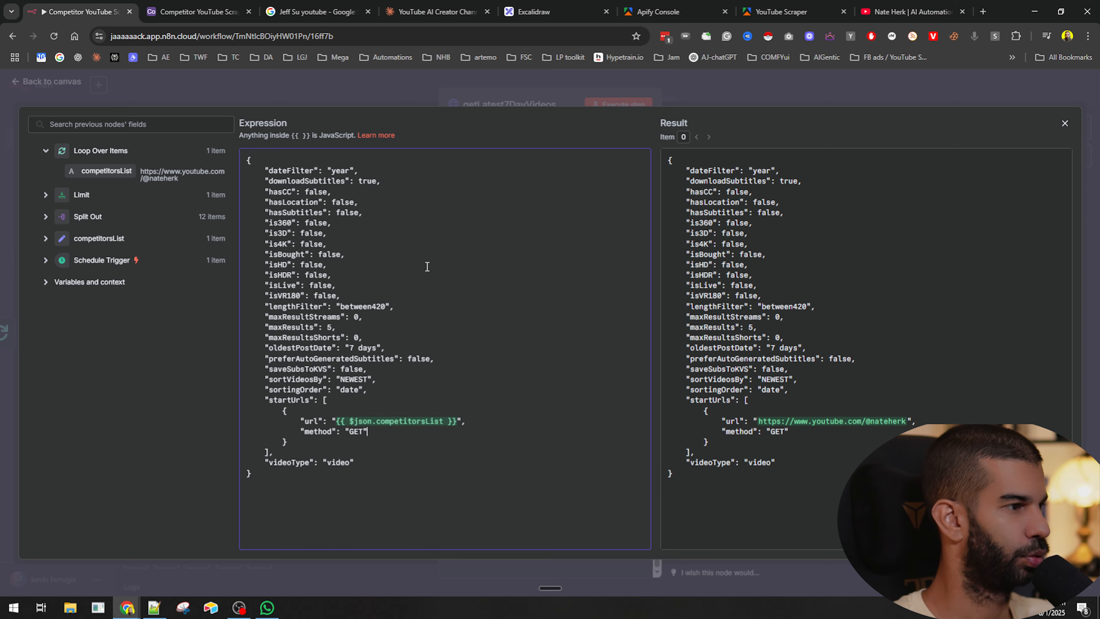
{"action": "left_click", "coordinate": [692, 94]}
{"action": "left_click", "coordinate": [765, 82]}
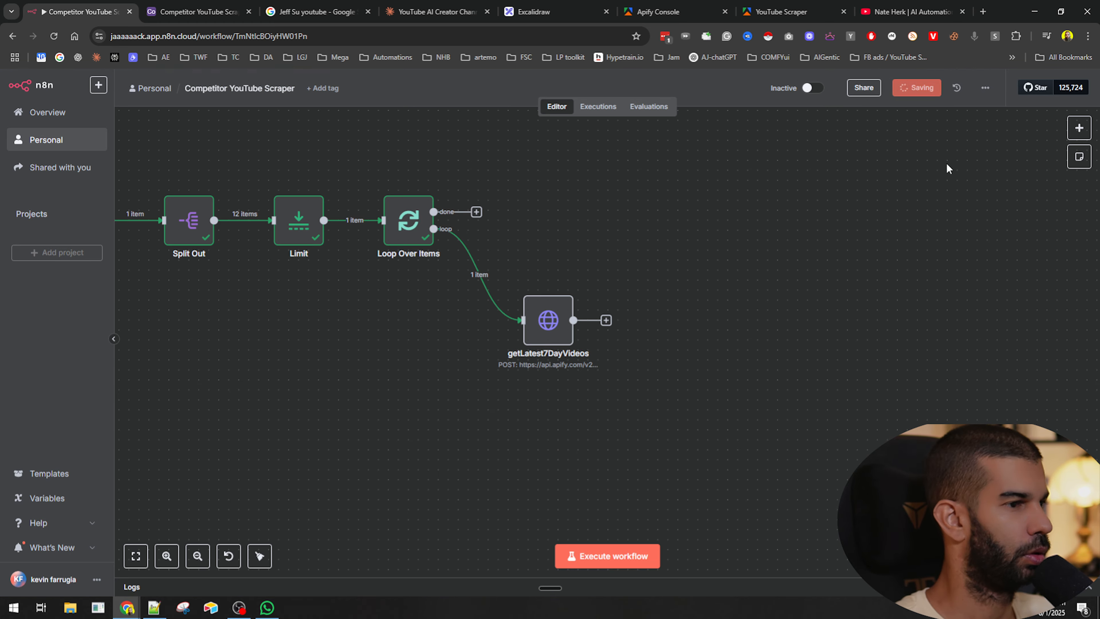
- Reopen the getLatest7DayVideos node and execute the step
{"action": "double_click", "coordinate": [555, 322]}
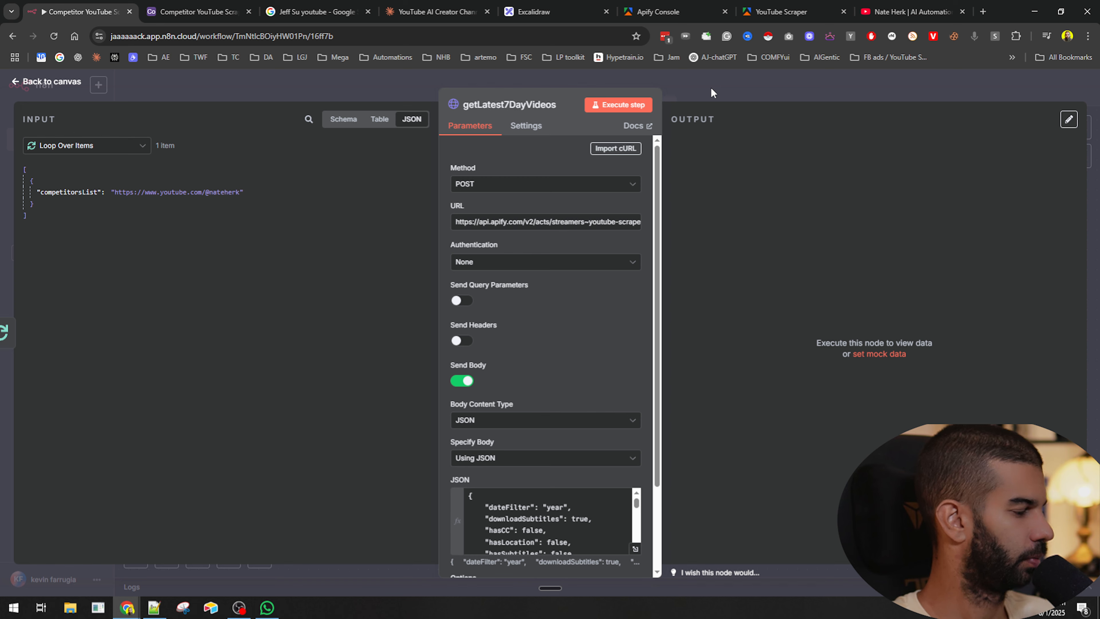
{"action": "scroll", "coordinate": [550, 336], "scroll_direction": "down", "scroll_amount": 3}
{"action": "scroll", "coordinate": [558, 422], "scroll_direction": "down", "scroll_amount": 1}
{"action": "scroll", "coordinate": [557, 423], "scroll_direction": "up", "scroll_amount": 1}
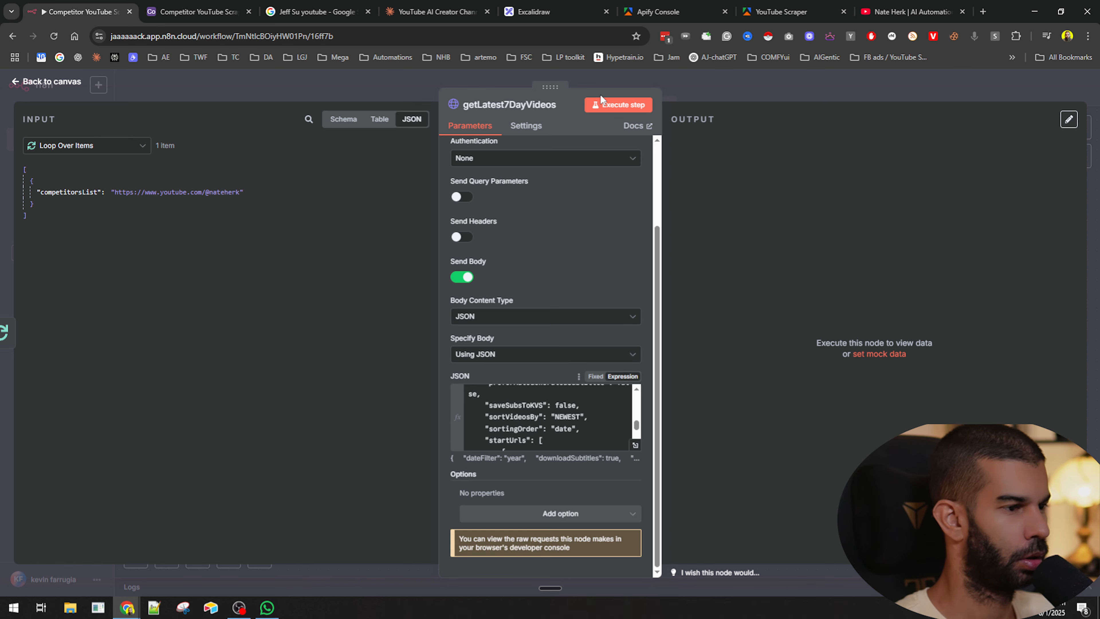
{"action": "left_click", "coordinate": [619, 105]}
{"action": "left_click", "coordinate": [720, 98]}
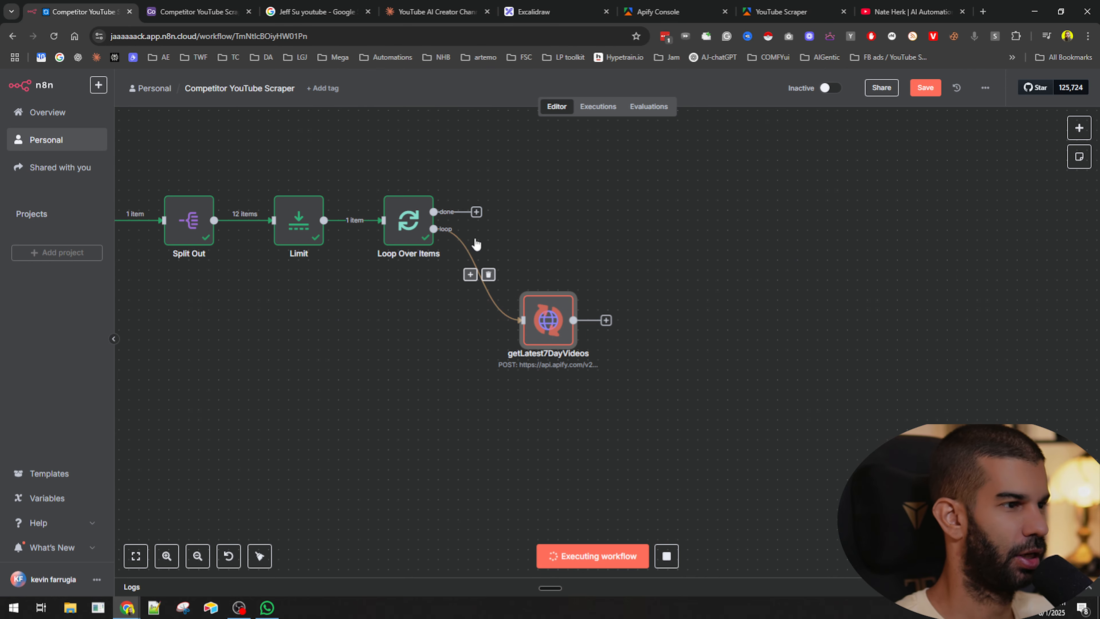
- Open the YouTube Scraper actor's runs list in Apify and view the latest run's output
{"action": "left_click", "coordinate": [782, 12]}
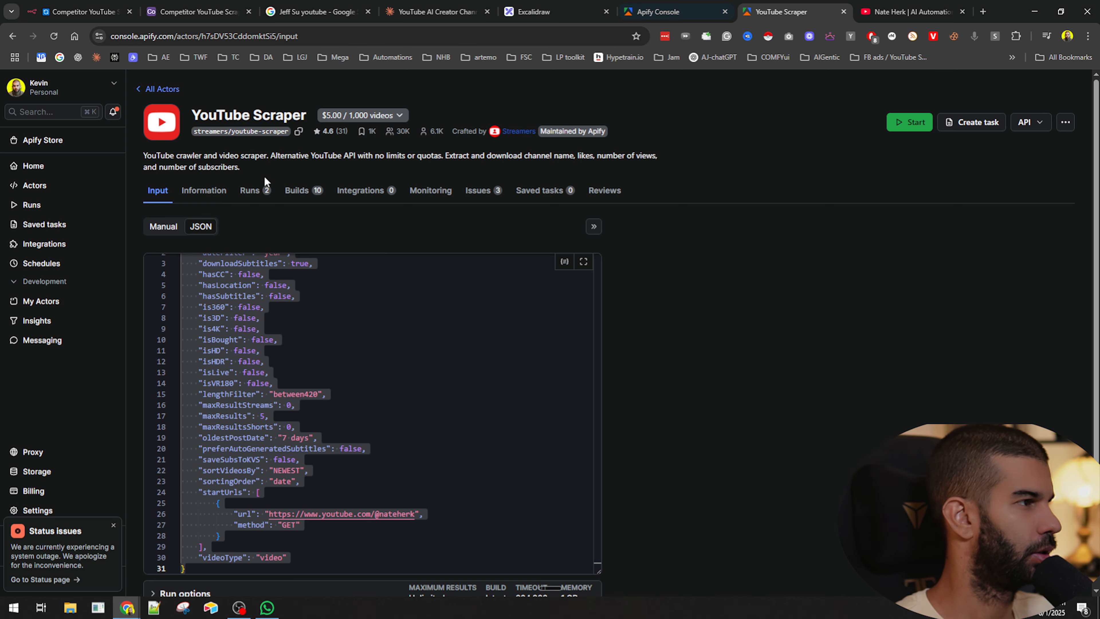
{"action": "left_click", "coordinate": [253, 191]}
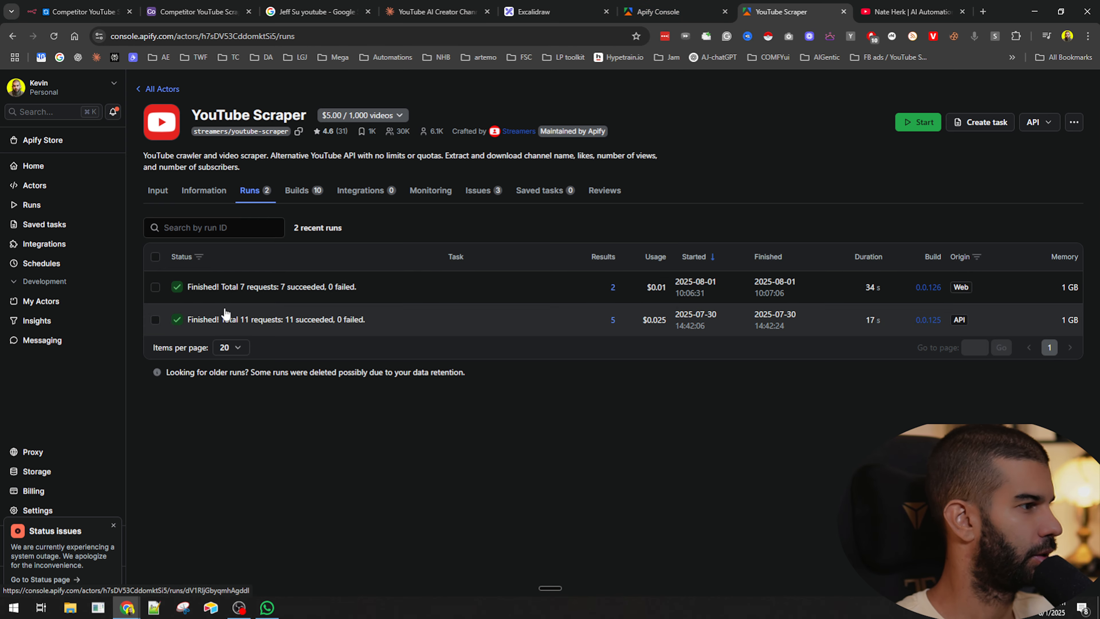
{"action": "left_click", "coordinate": [238, 287]}
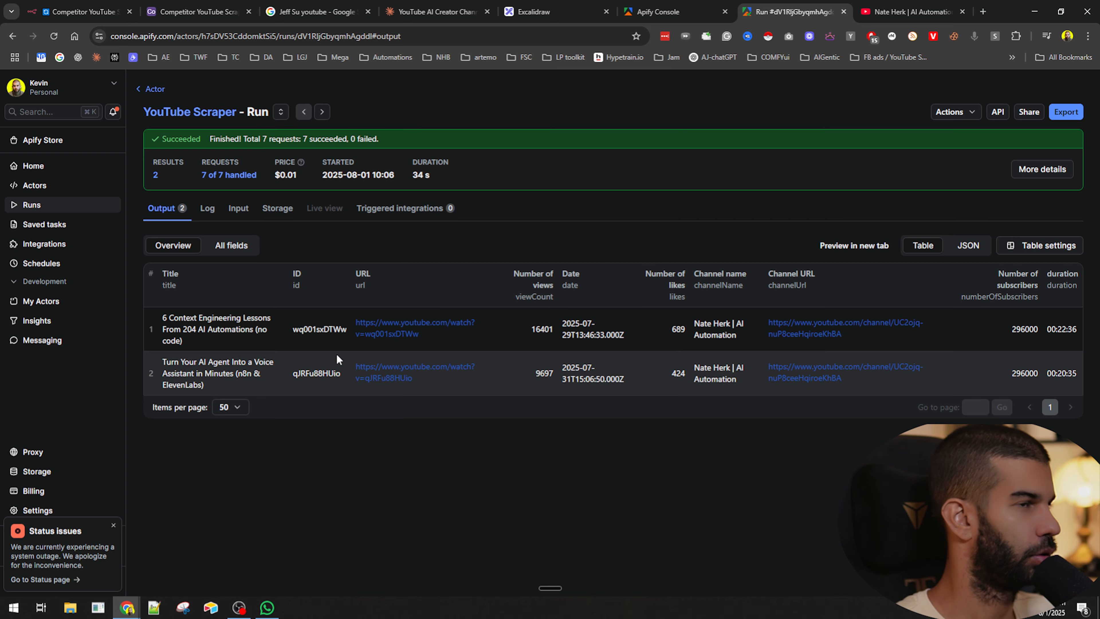
- Return to the n8n workflow and save it
{"action": "left_click", "coordinate": [104, 12]}
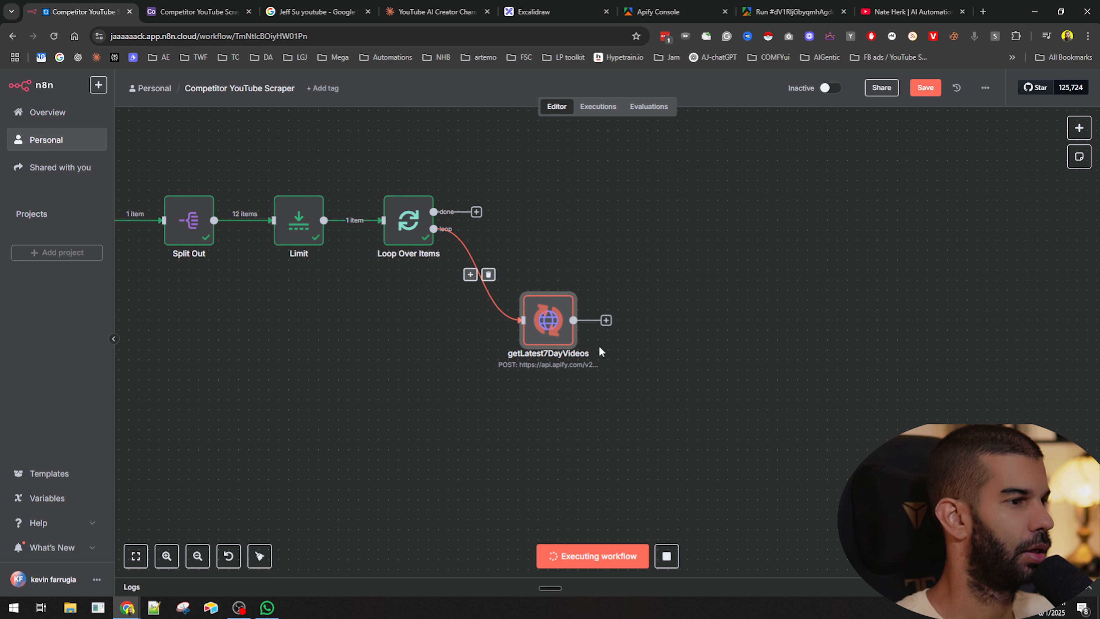
{"action": "key", "text": "ctrl+s"}
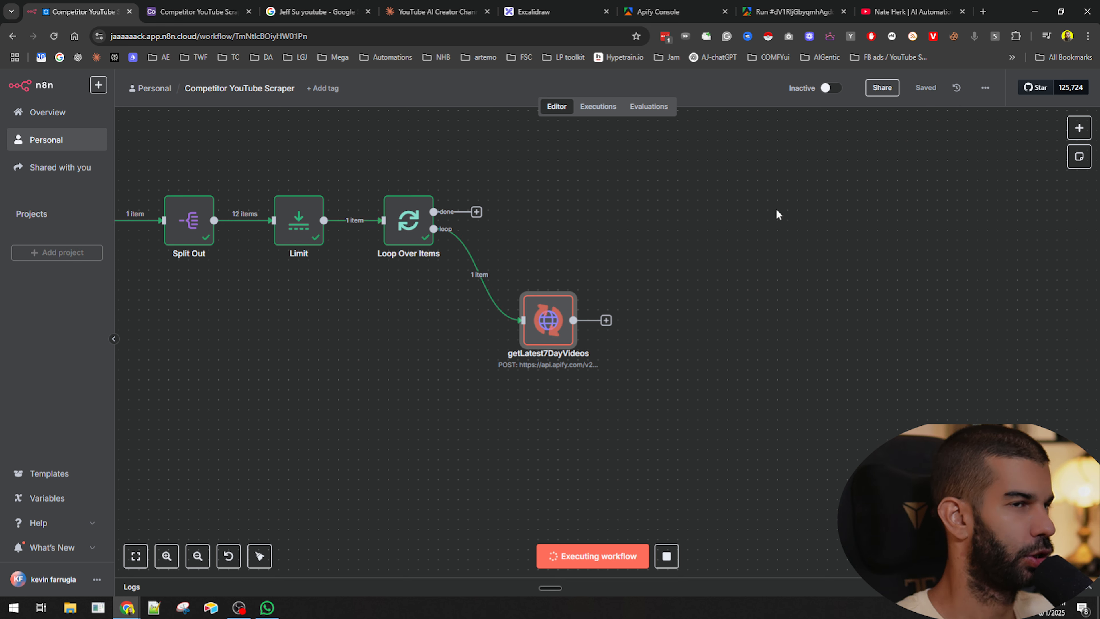
- Switch the run's output to JSON view and read through the returned video records
{"action": "left_click", "coordinate": [790, 11]}
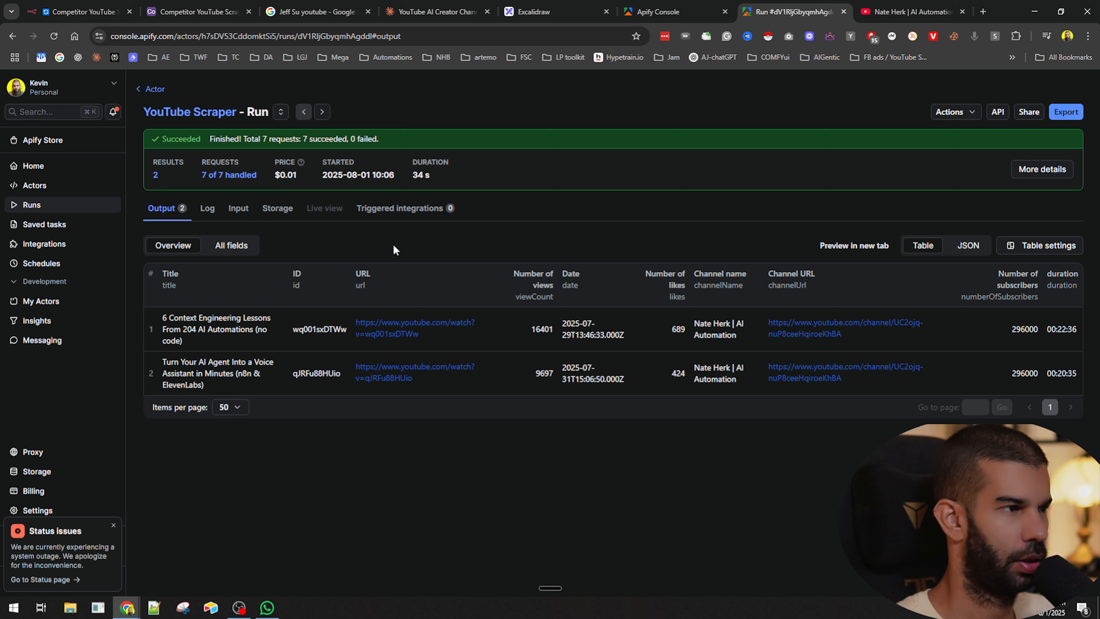
{"action": "left_click", "coordinate": [967, 245]}
{"action": "scroll", "coordinate": [302, 397], "scroll_direction": "down", "scroll_amount": 1}
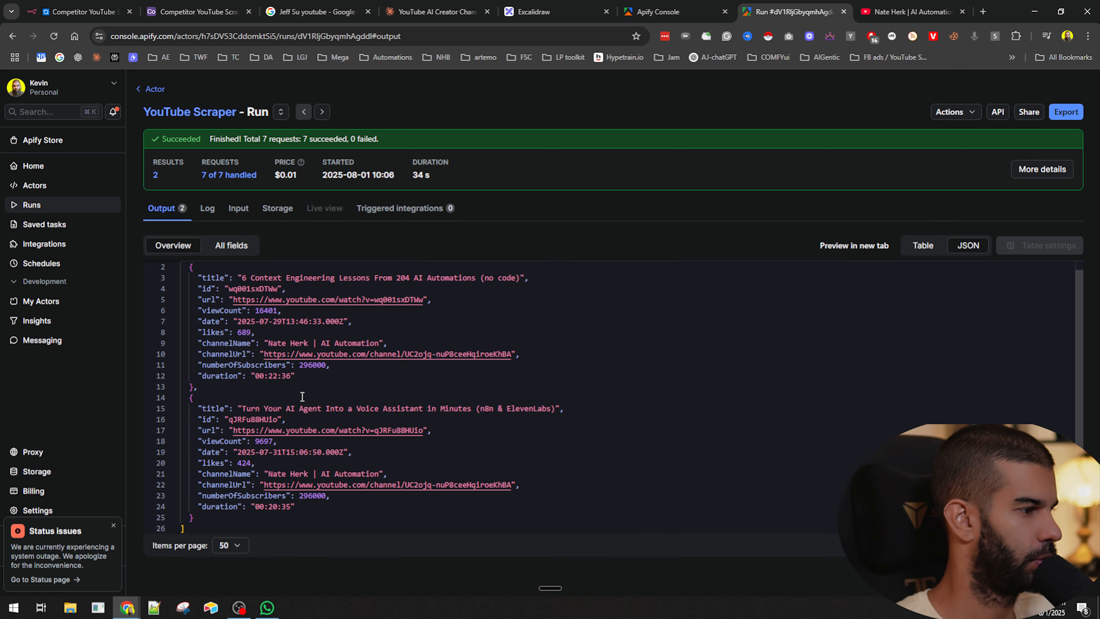
{"action": "scroll", "coordinate": [249, 500], "scroll_direction": "up", "scroll_amount": 1}
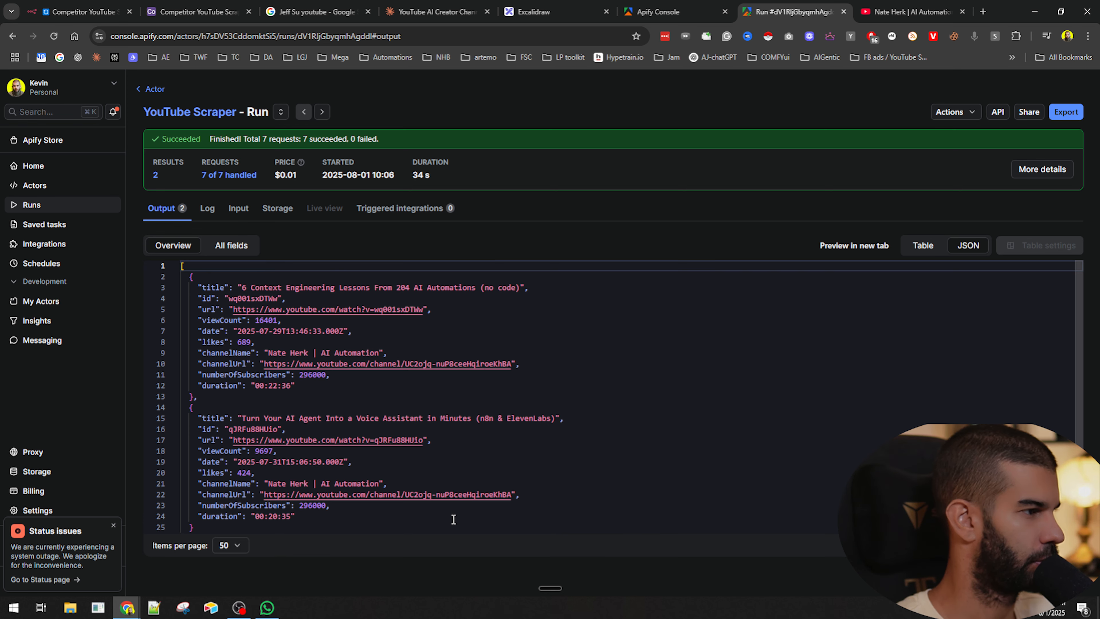
{"action": "scroll", "coordinate": [454, 470], "scroll_direction": "down", "scroll_amount": 1}
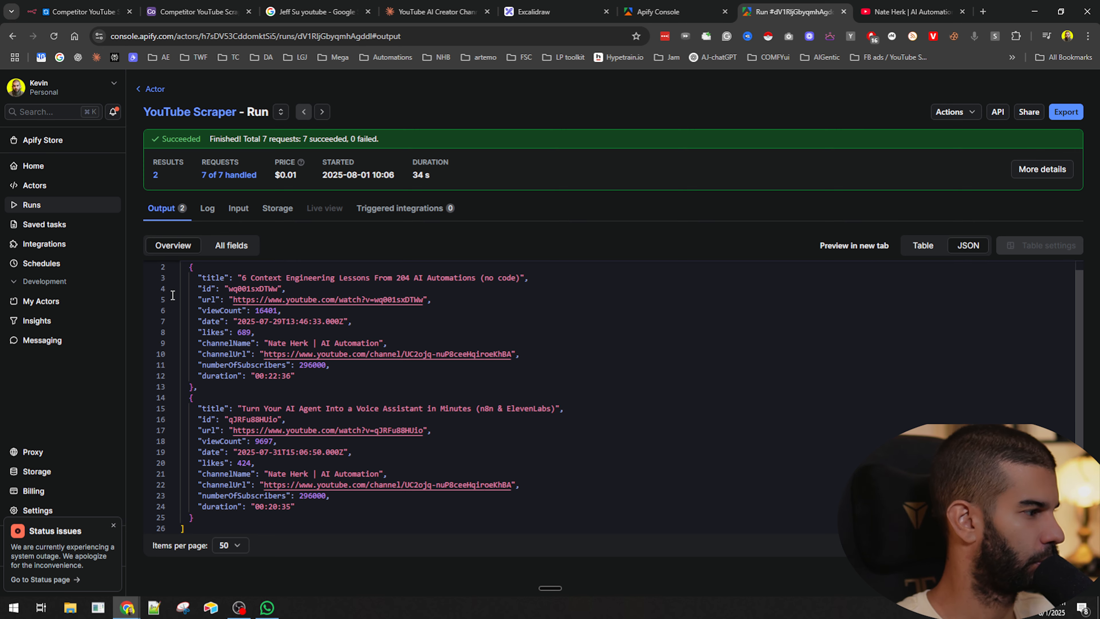
- Browse the Apify runs list and other actors, then reopen the YouTube Scraper run's JSON output
{"action": "left_click", "coordinate": [39, 208]}
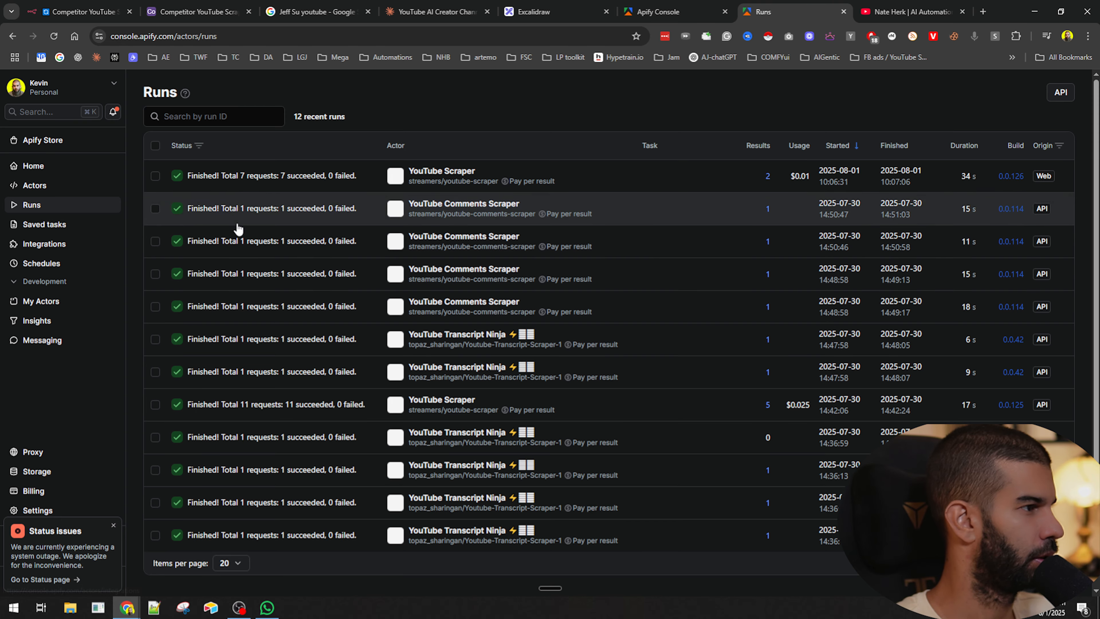
{"action": "left_click", "coordinate": [451, 336]}
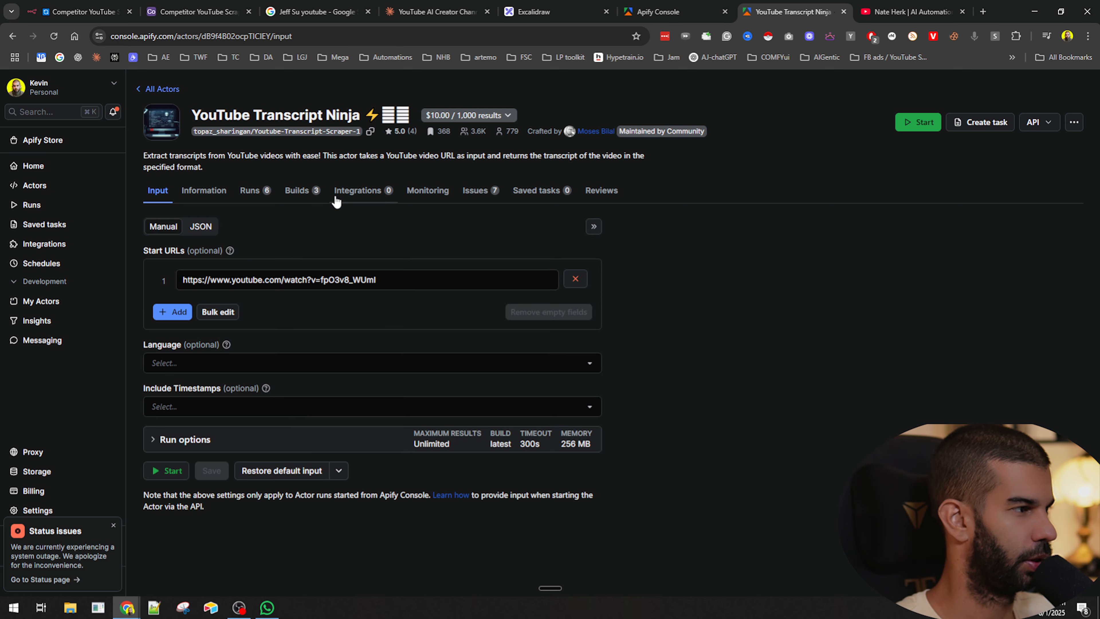
{"action": "left_click", "coordinate": [892, 6]}
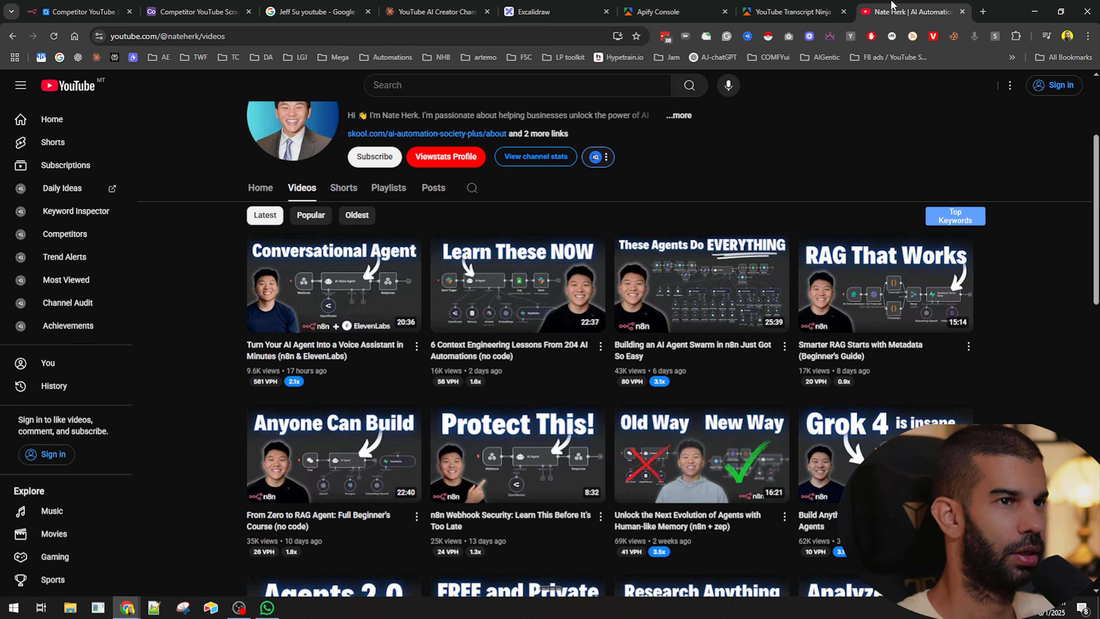
{"action": "left_click", "coordinate": [793, 11]}
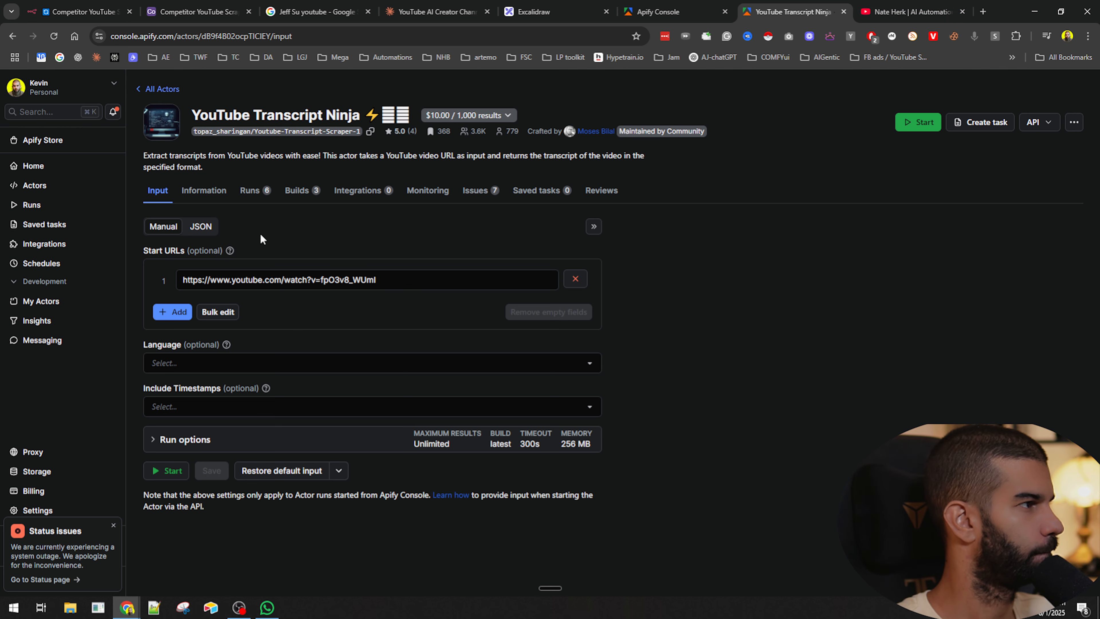
{"action": "key", "text": "alt+Left"}
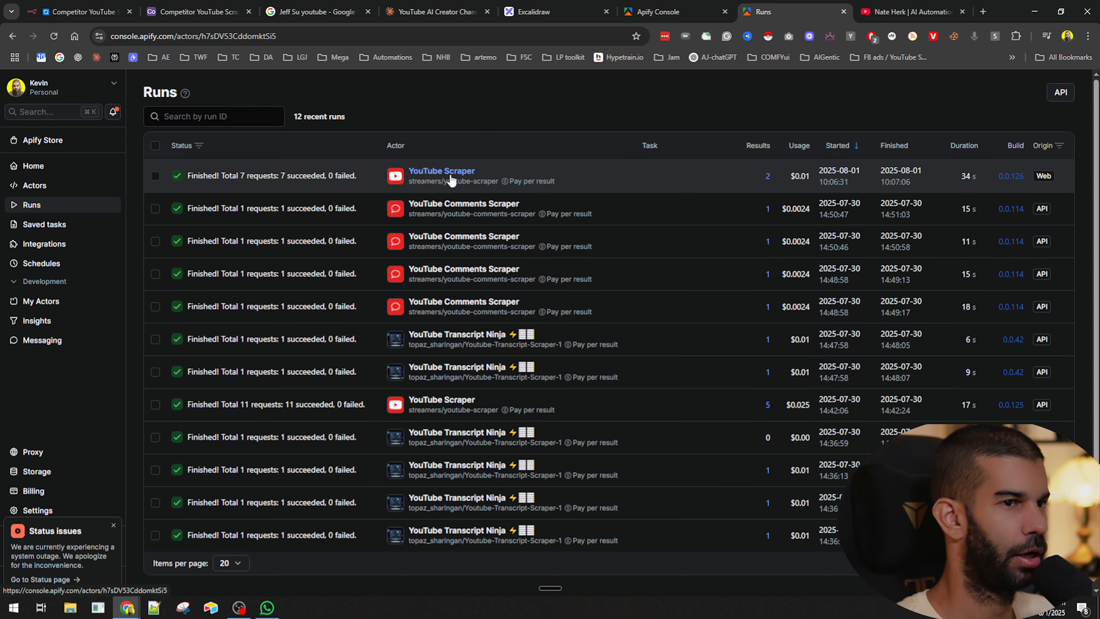
{"action": "left_click", "coordinate": [450, 180]}
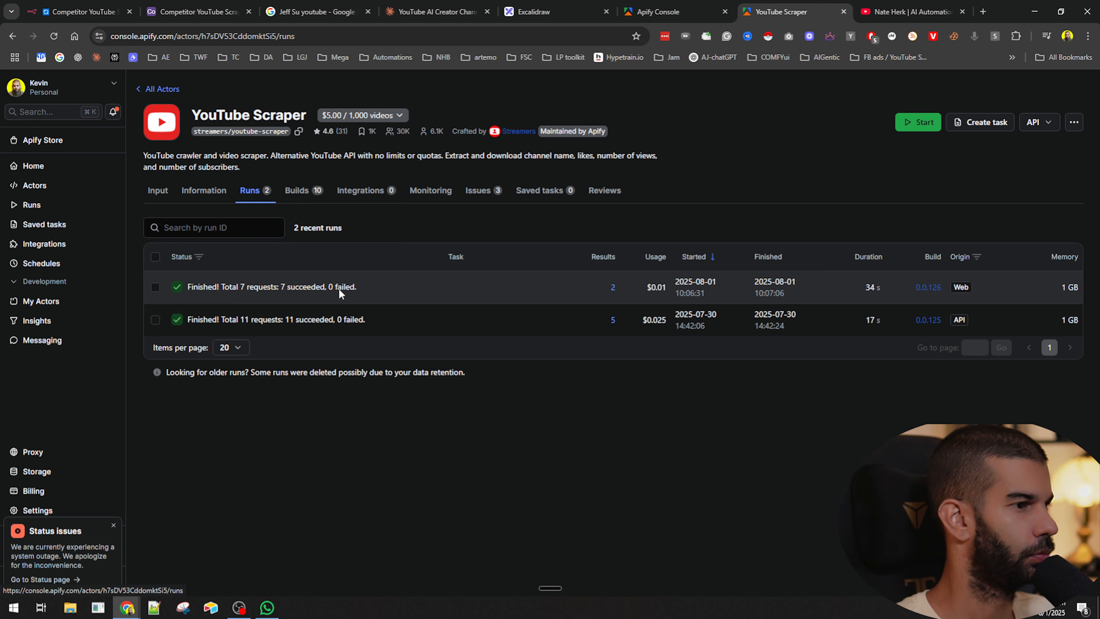
{"action": "left_click", "coordinate": [224, 294]}
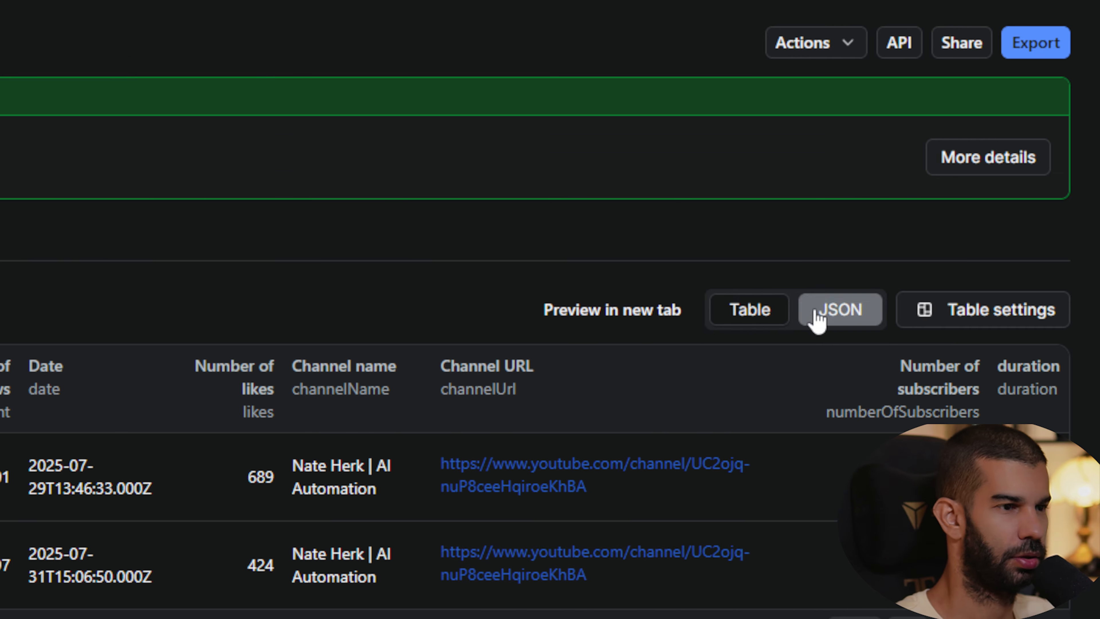
{"action": "left_click", "coordinate": [840, 153]}
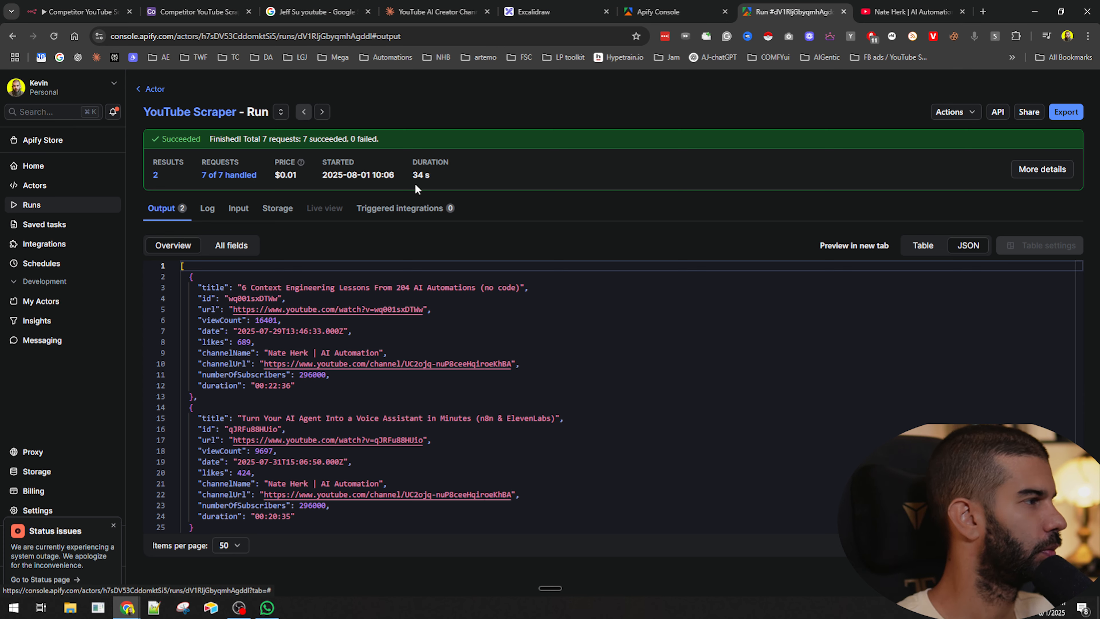
- In a new tab, search Google for "apify youtube ocmments" and open the YouTube Comments Scraper store page
{"action": "key", "text": "ctrl+t"}
{"action": "type", "text": "apify y"}
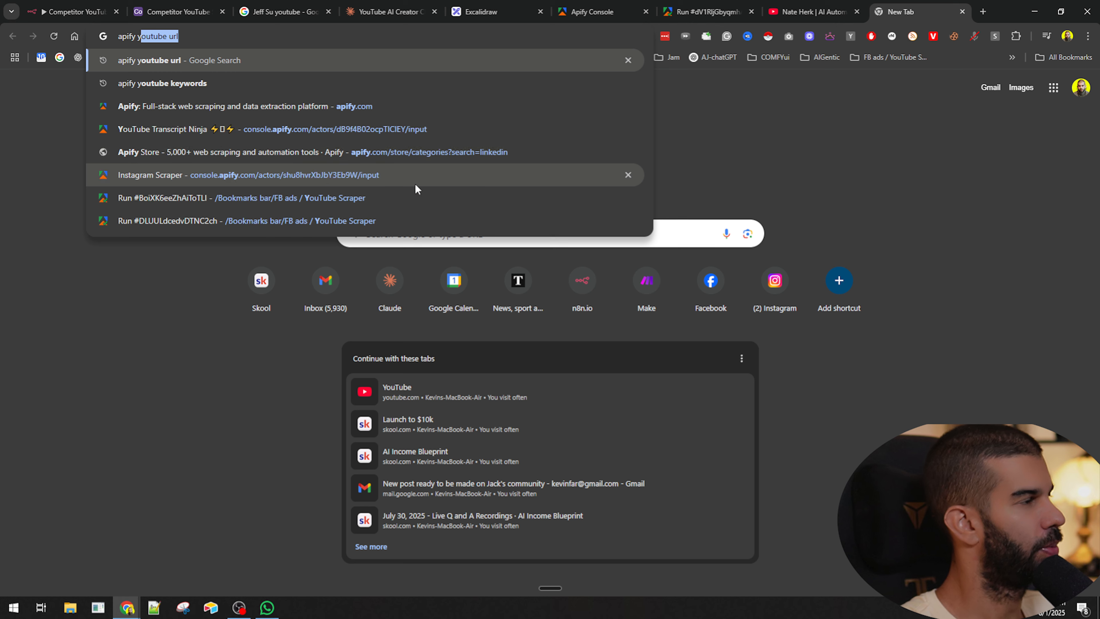
{"action": "type", "text": "outube ocmments"}
{"action": "key", "text": "Return"}
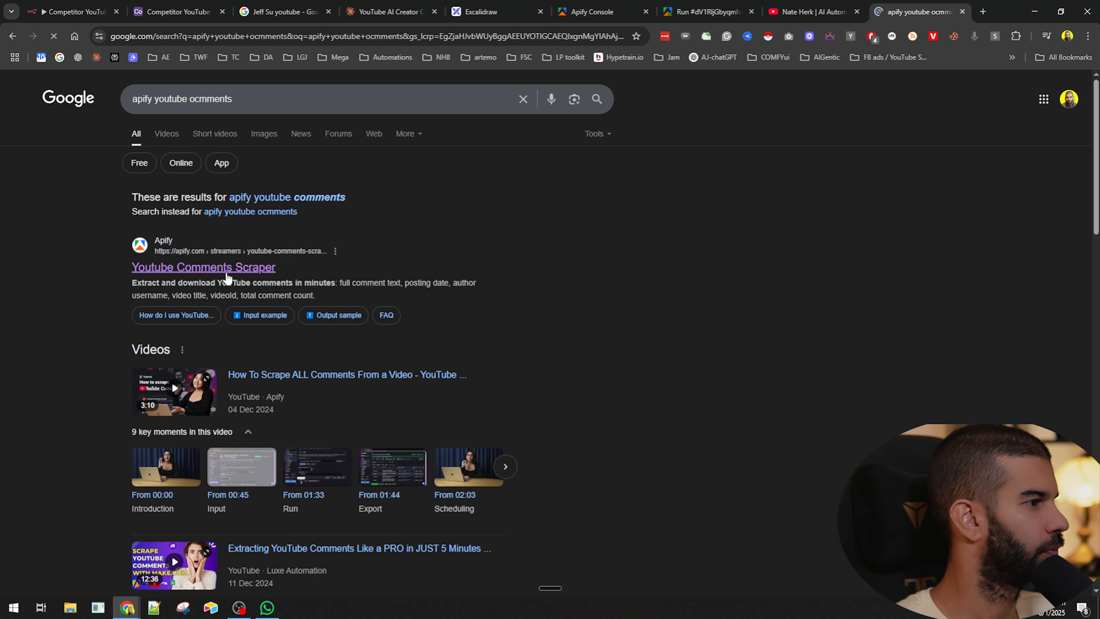
{"action": "left_click", "coordinate": [223, 265]}
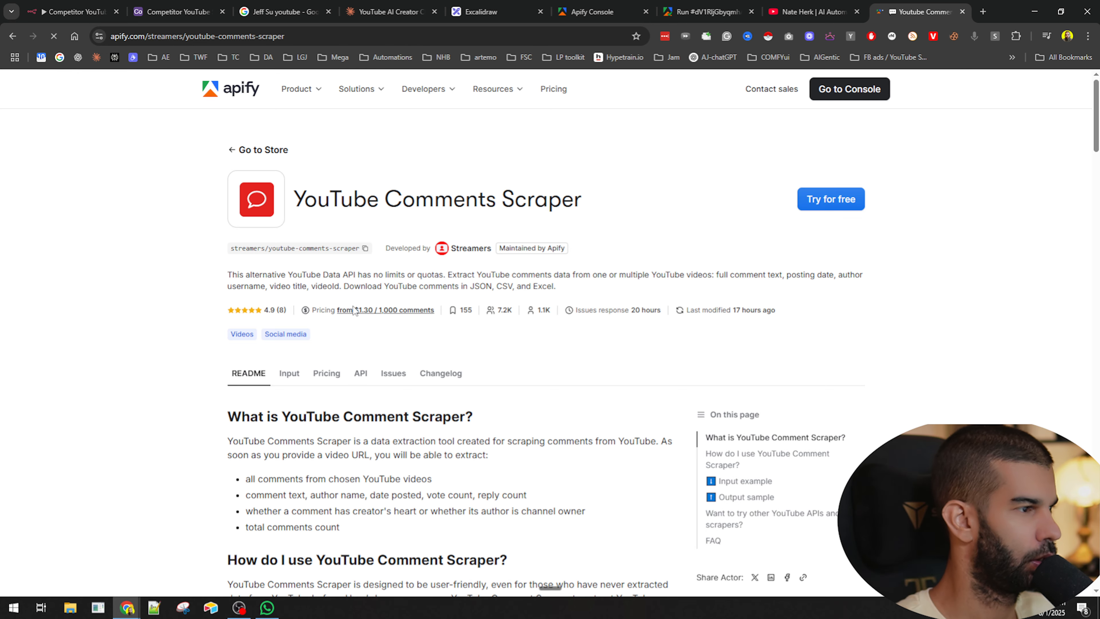
{"action": "scroll", "coordinate": [353, 310], "scroll_direction": "down", "scroll_amount": 5}
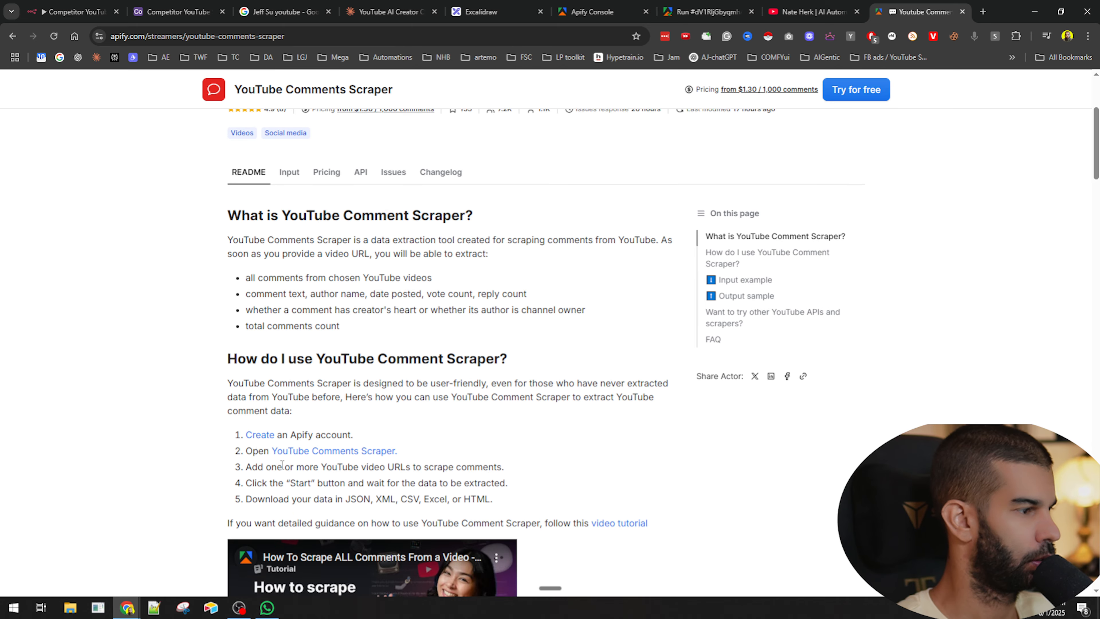
- Read the YouTube Comments Scraper's input schema on its store page, focusing on the direct video URLs field
{"action": "scroll", "coordinate": [282, 464], "scroll_direction": "up", "scroll_amount": 5}
{"action": "left_click", "coordinate": [297, 376]}
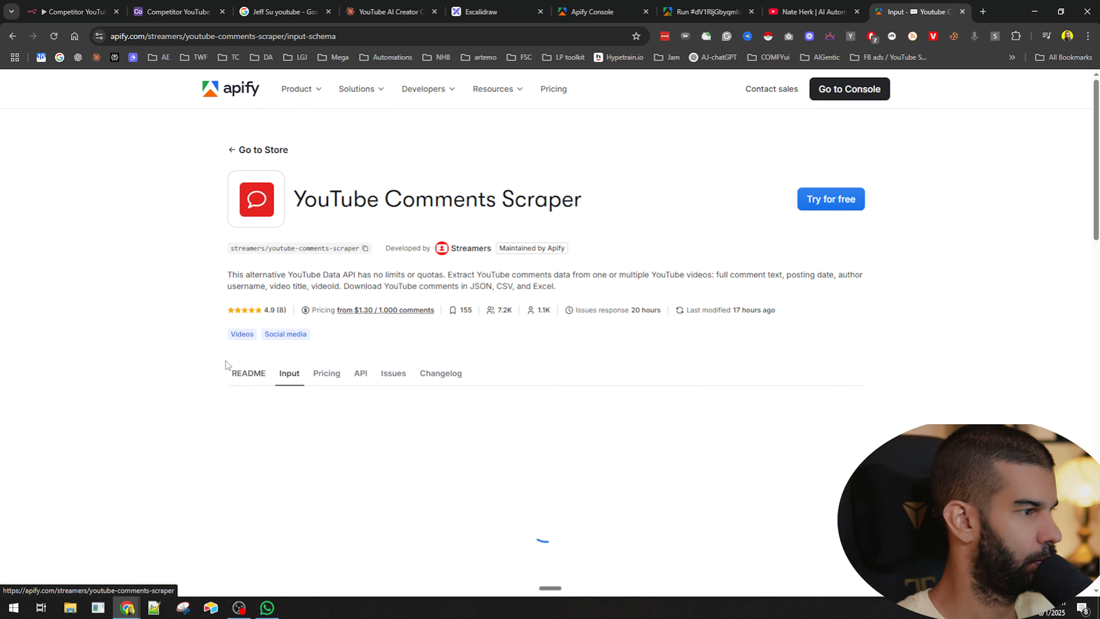
{"action": "scroll", "coordinate": [333, 482], "scroll_direction": "down", "scroll_amount": 5}
{"action": "scroll", "coordinate": [277, 307], "scroll_direction": "up", "scroll_amount": 3}
{"action": "left_click_drag", "start_coordinate": [228, 330], "coordinate": [308, 331]}
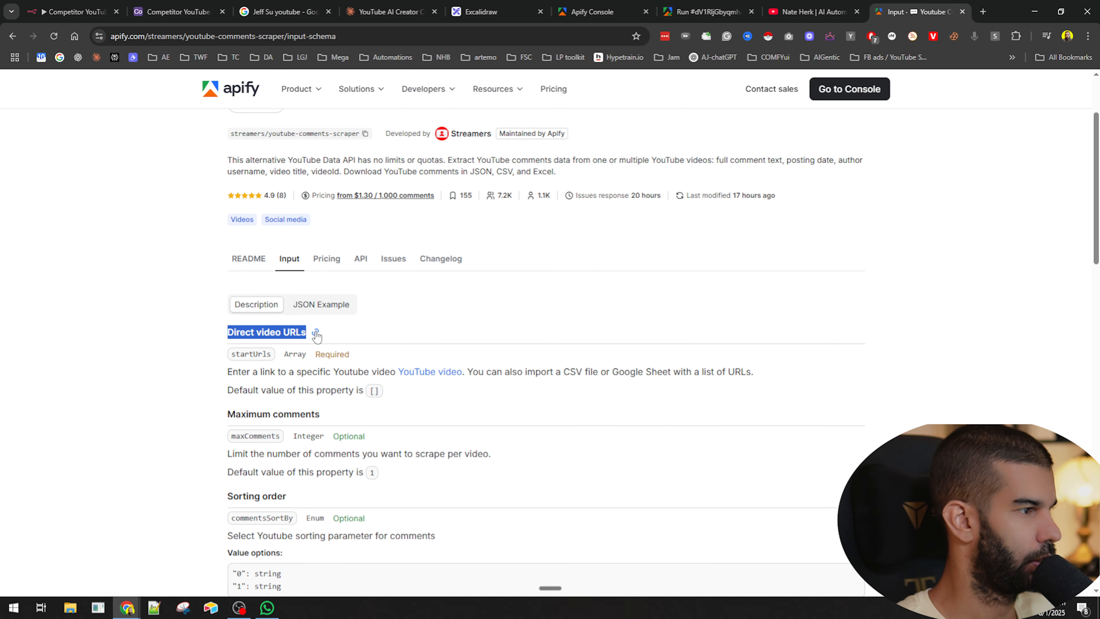
{"action": "scroll", "coordinate": [314, 331], "scroll_direction": "up", "scroll_amount": 3}
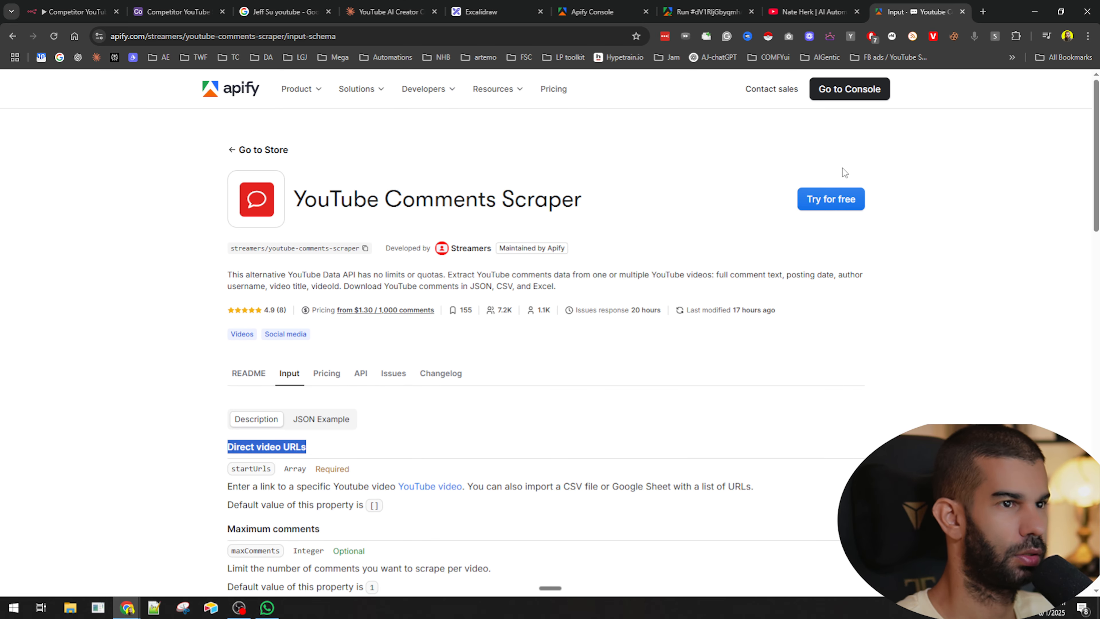
- Open the comments scraper in the Apify console and paste a copied competitor video link as the direct video URL
{"action": "left_click", "coordinate": [847, 92]}
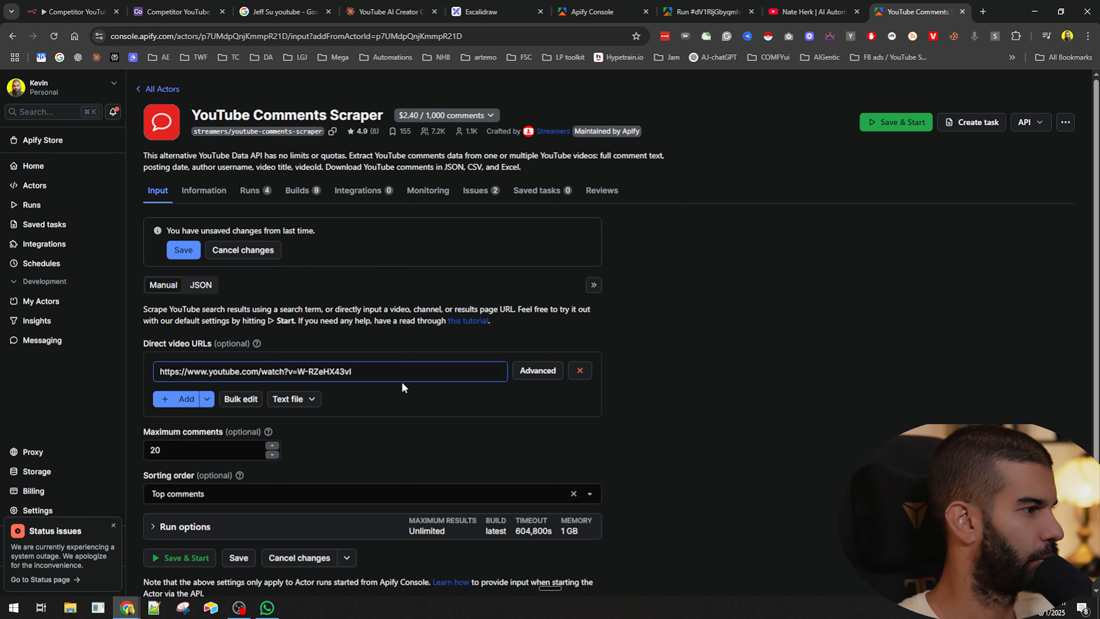
{"action": "left_click", "coordinate": [806, 11]}
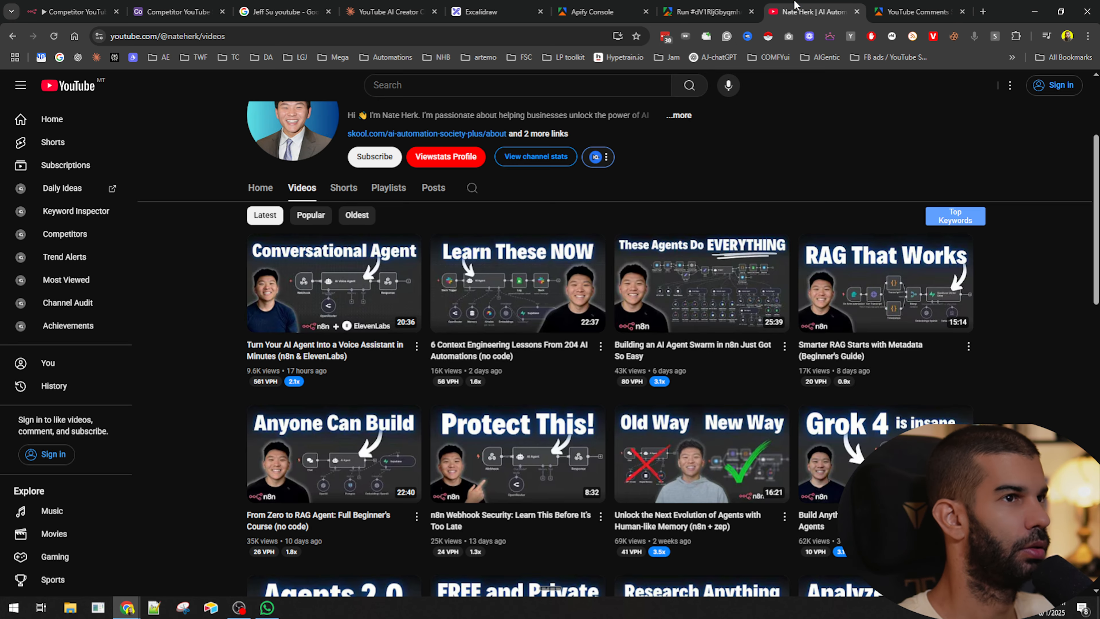
{"action": "right_click", "coordinate": [298, 279]}
{"action": "left_click", "coordinate": [353, 405]}
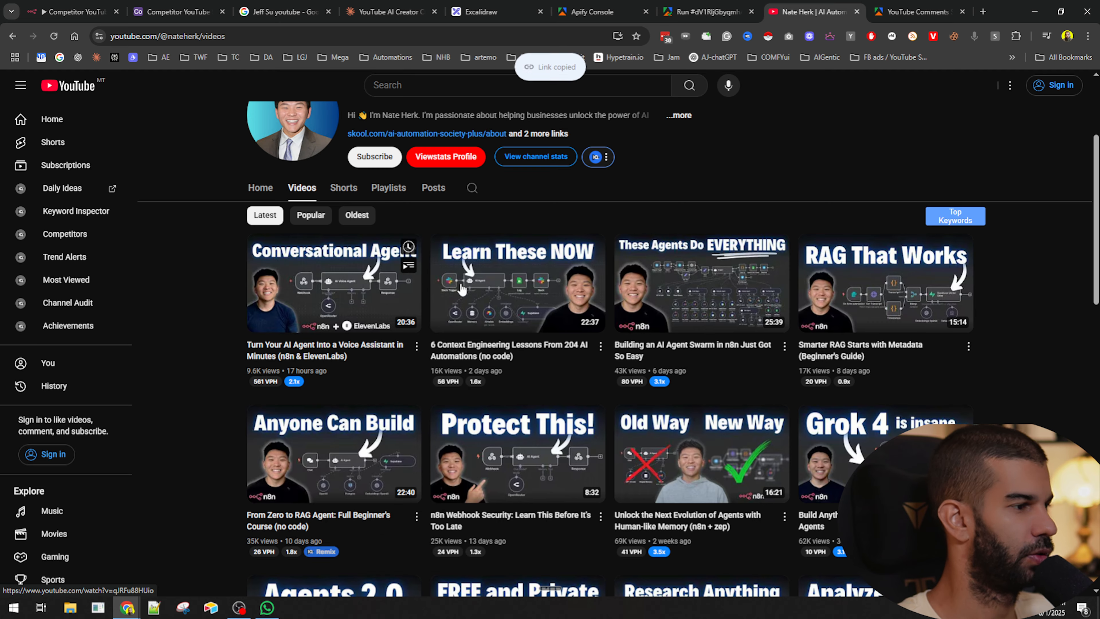
{"action": "key", "text": "ctrl+Tab"}
{"action": "key", "text": "ctrl+a"}
{"action": "key", "text": "ctrl+v"}
- Save the comments scraper input and start the actor run
{"action": "scroll", "coordinate": [165, 435], "scroll_direction": "down", "scroll_amount": 1}
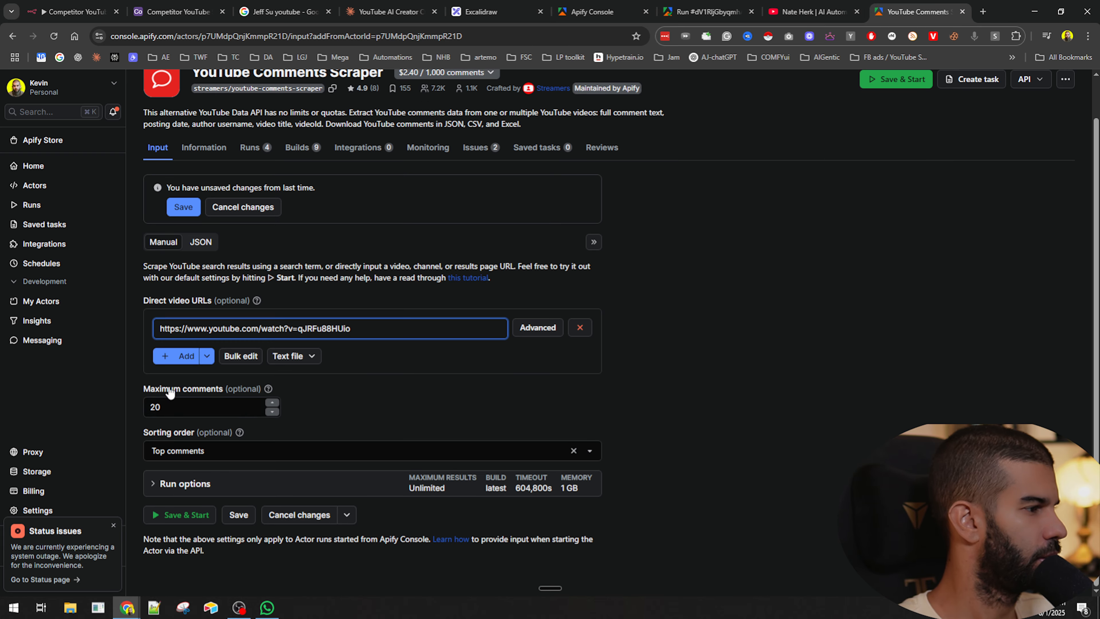
{"action": "left_click", "coordinate": [182, 210]}
{"action": "left_click", "coordinate": [170, 499]}
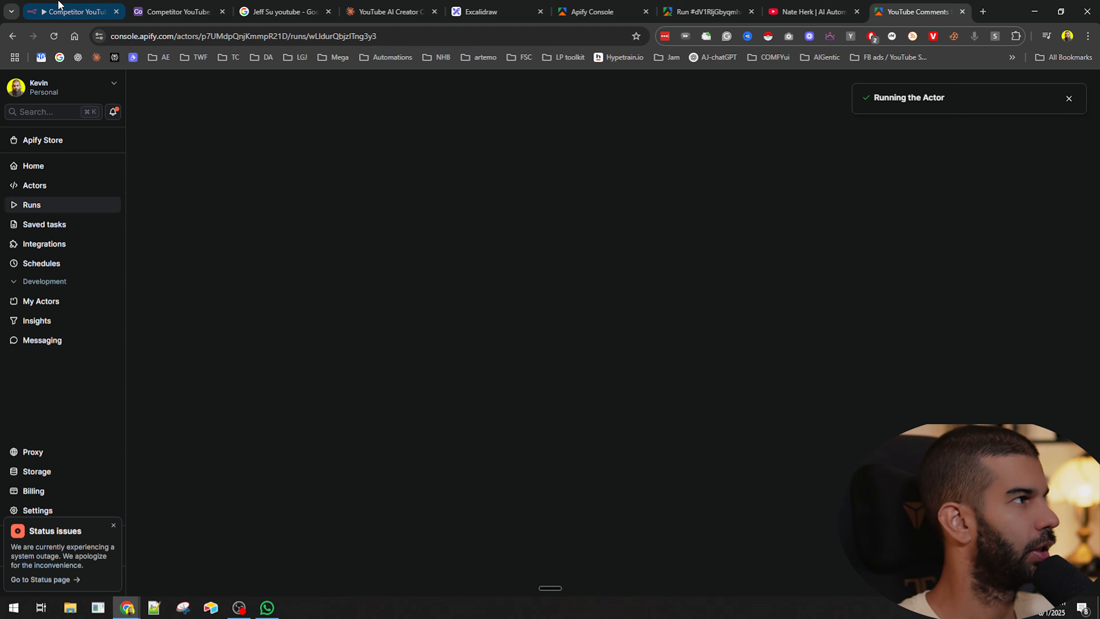
- Examine the getLatest7DayVideos node's JSON output, collapsing items to compare the returned video titles
{"action": "key", "text": "ctrl+1"}
{"action": "double_click", "coordinate": [542, 326]}
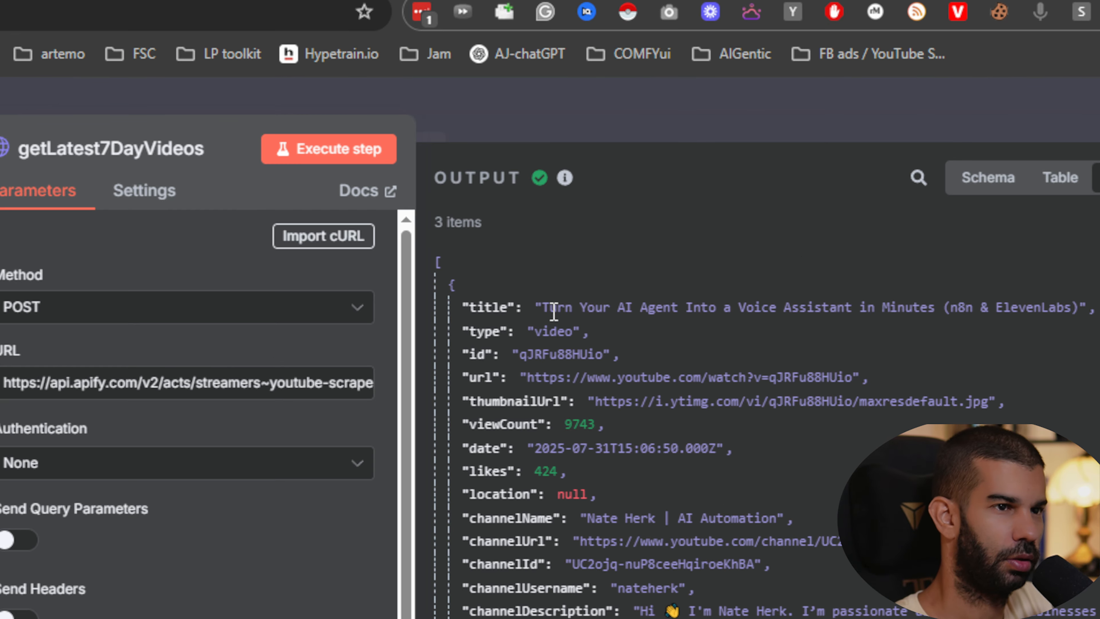
{"action": "scroll", "coordinate": [553, 312], "scroll_direction": "down", "scroll_amount": 10}
{"action": "scroll", "coordinate": [553, 319], "scroll_direction": "up", "scroll_amount": 2}
{"action": "scroll", "coordinate": [552, 319], "scroll_direction": "down", "scroll_amount": 4}
{"action": "scroll", "coordinate": [602, 319], "scroll_direction": "up", "scroll_amount": 7}
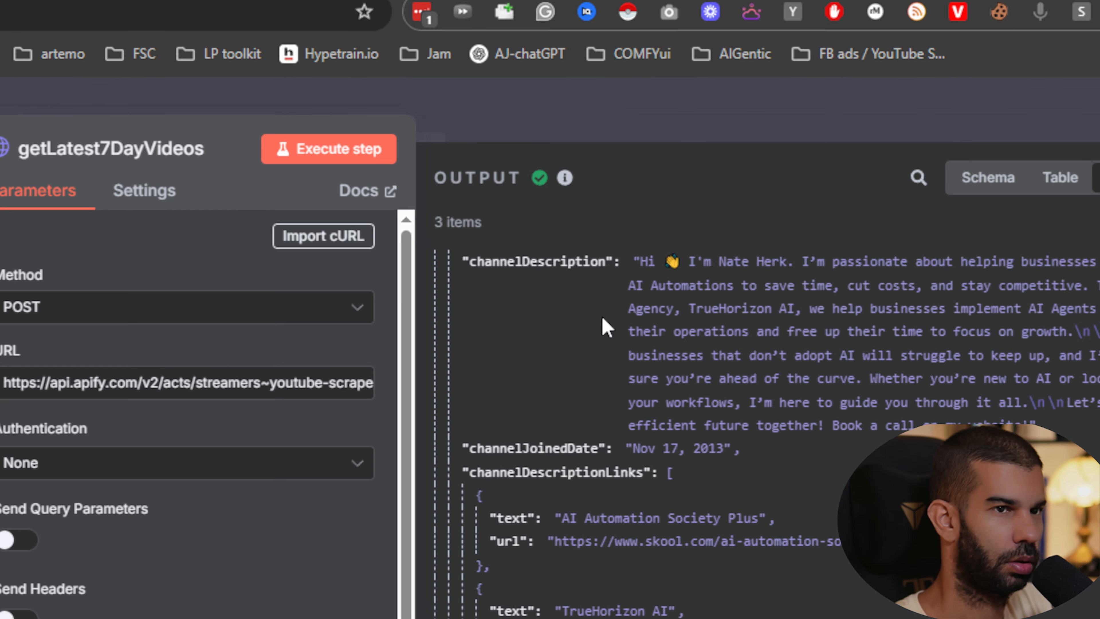
{"action": "scroll", "coordinate": [602, 318], "scroll_direction": "up", "scroll_amount": 5}
{"action": "left_click", "coordinate": [452, 285]}
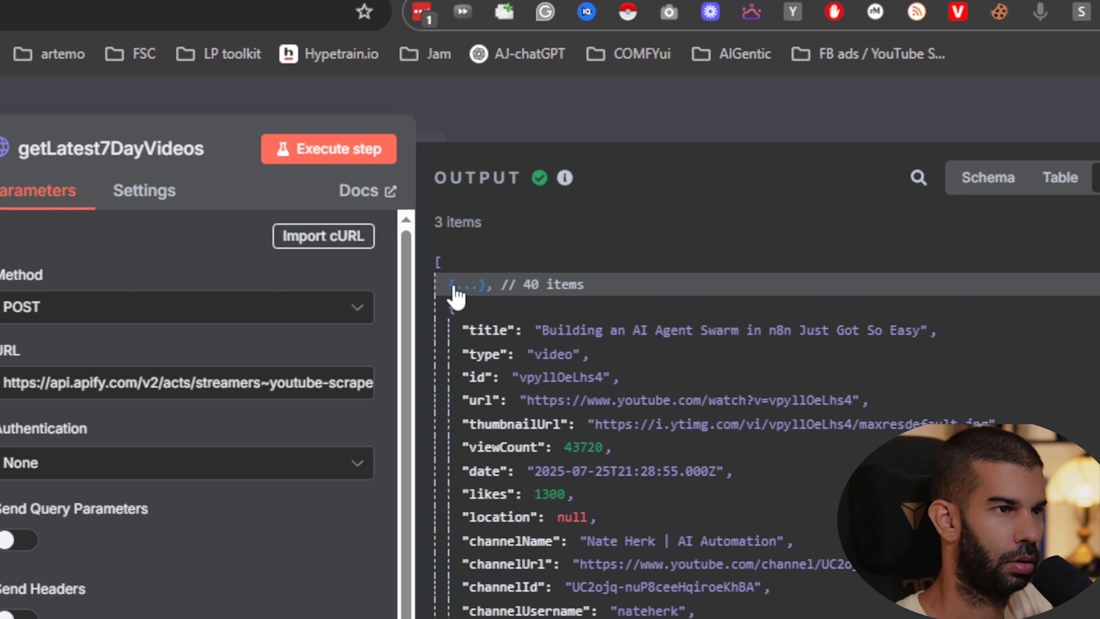
{"action": "left_click_drag", "start_coordinate": [573, 330], "coordinate": [799, 357]}
{"action": "left_click", "coordinate": [452, 308]}
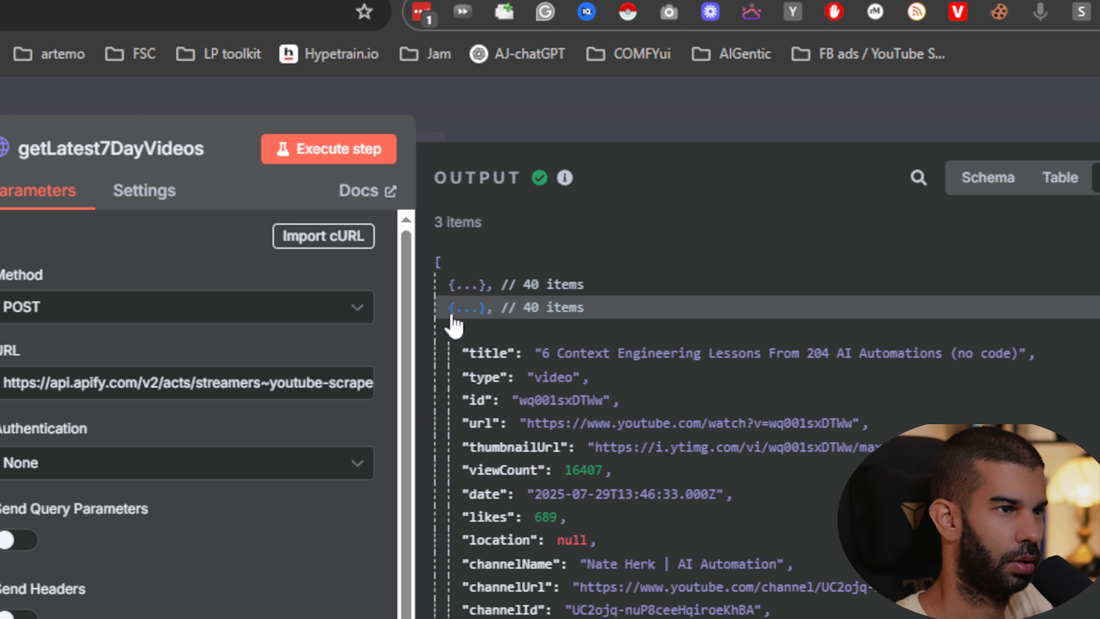
{"action": "left_click_drag", "start_coordinate": [565, 353], "coordinate": [866, 353]}
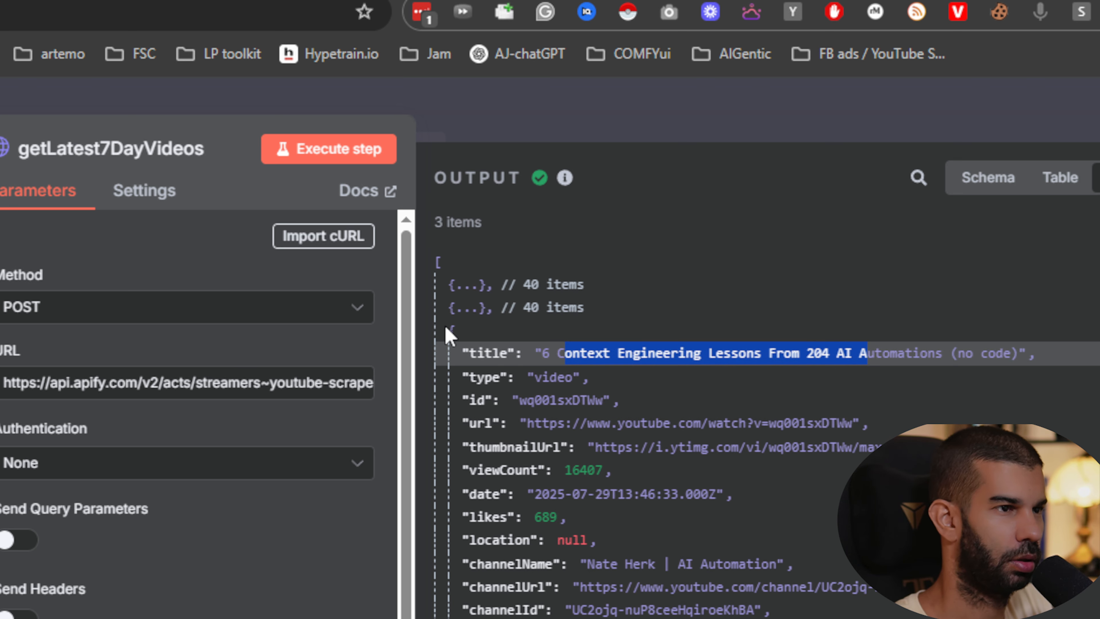
{"action": "left_click", "coordinate": [453, 286]}
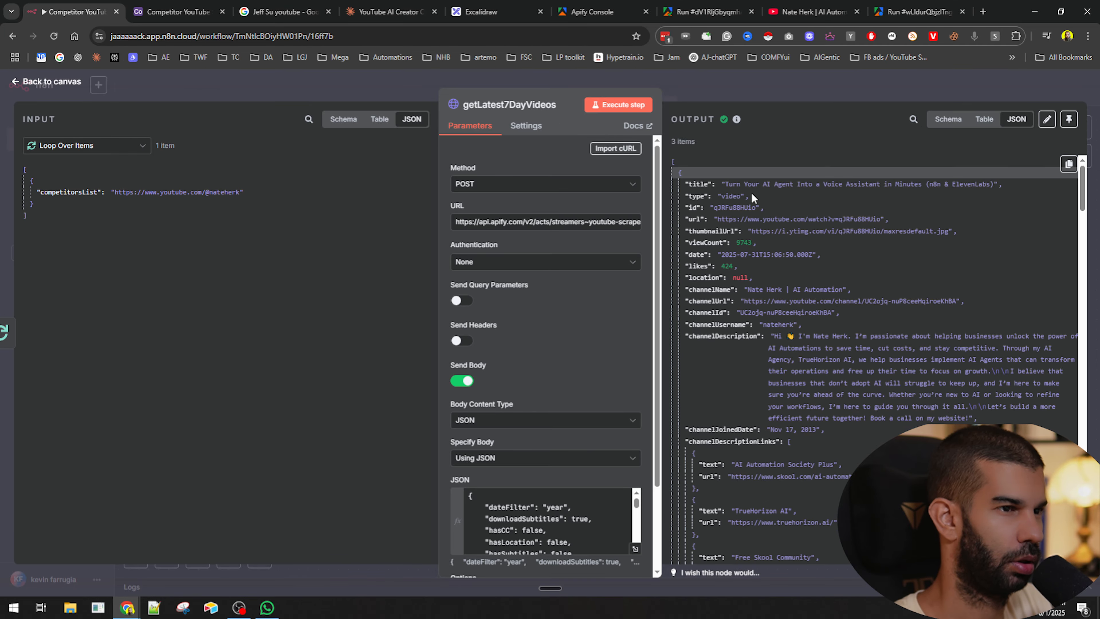
- Add an HTTP Request node after getLatest7DayVideos and name it getVideoTranscripts
{"action": "left_click", "coordinate": [794, 89]}
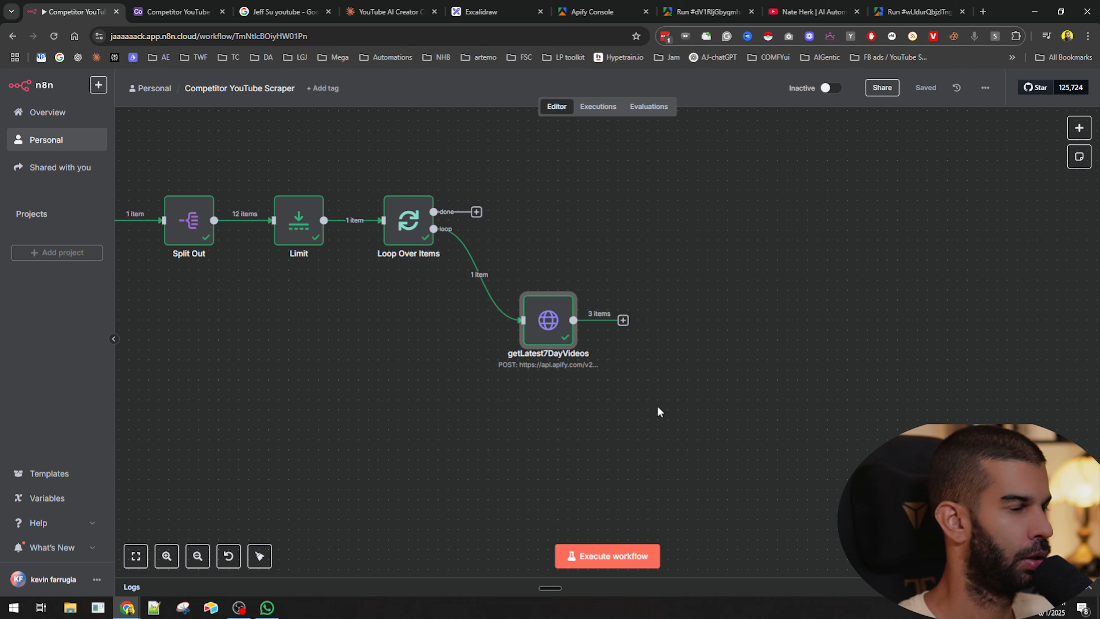
{"action": "left_click_drag", "start_coordinate": [658, 408], "coordinate": [491, 372]}
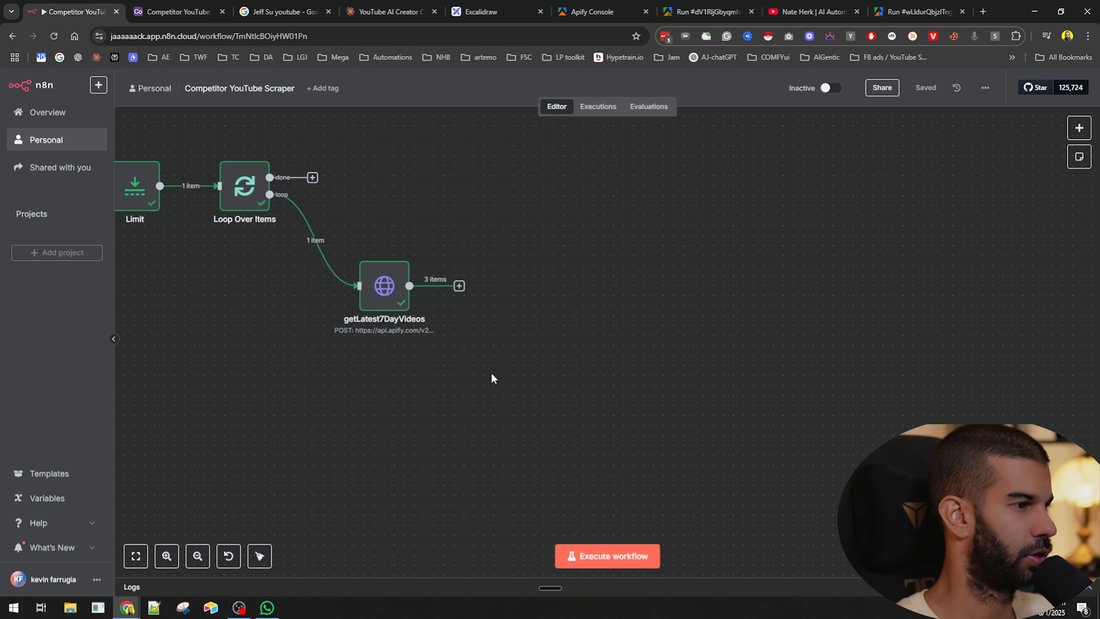
{"action": "left_click", "coordinate": [376, 288]}
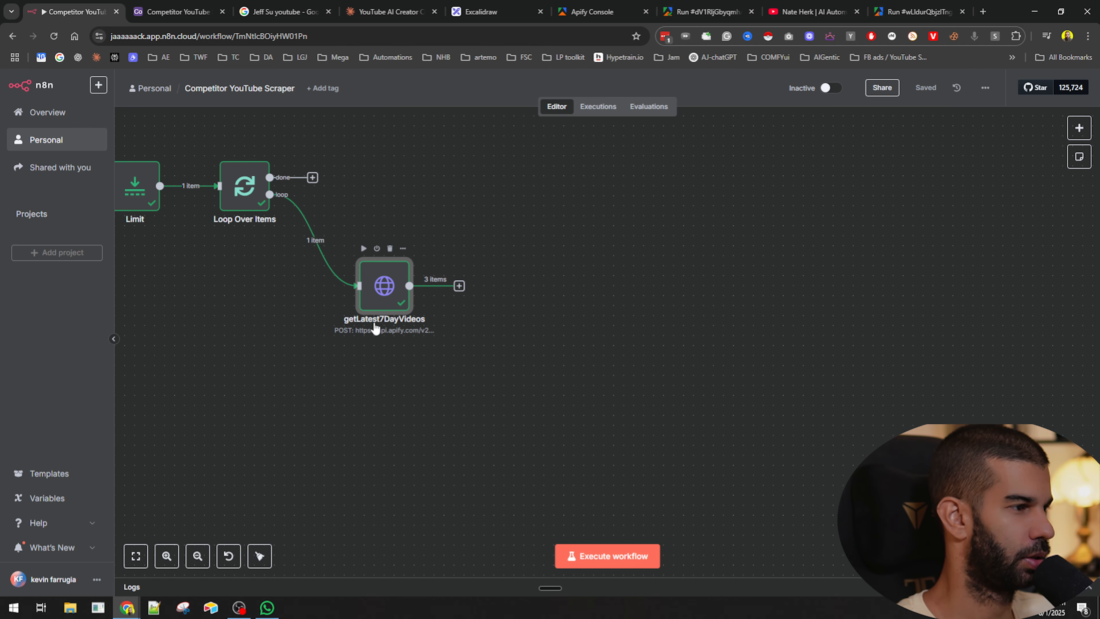
{"action": "left_click", "coordinate": [459, 285]}
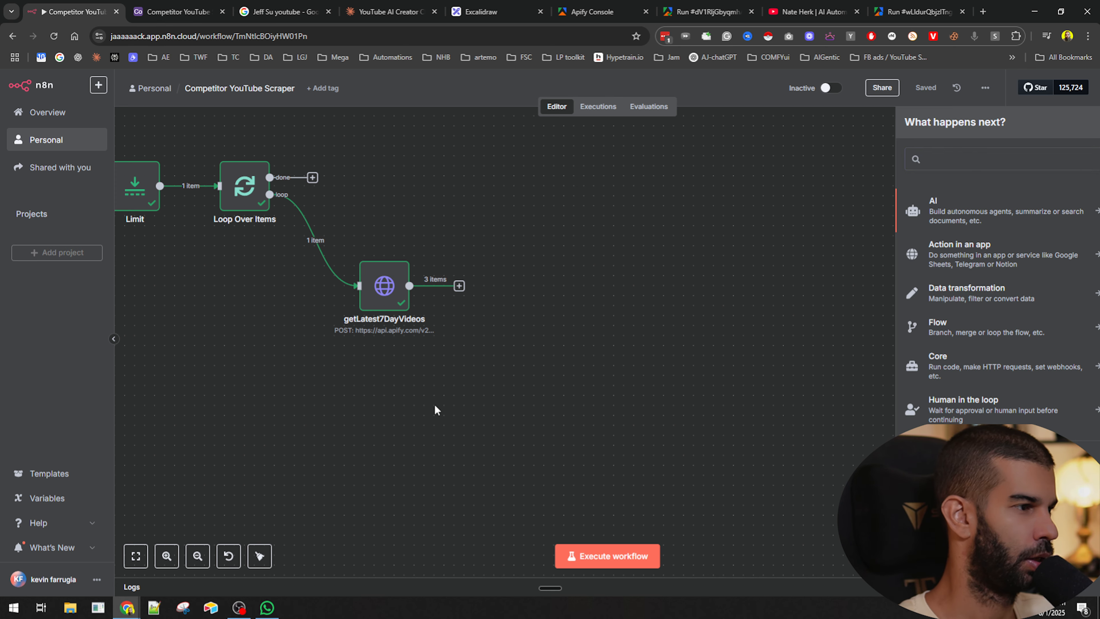
{"action": "key", "text": "Escape"}
{"action": "left_click", "coordinate": [460, 286]}
{"action": "type", "text": "http"}
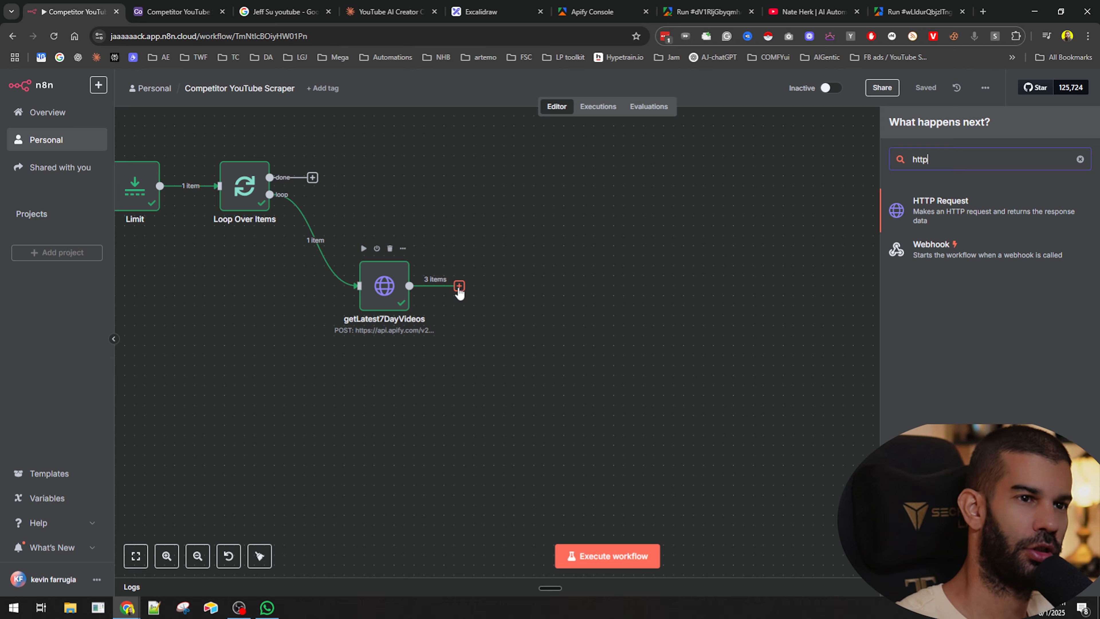
{"action": "key", "text": "Return"}
{"action": "left_click", "coordinate": [490, 104]}
{"action": "type", "text": "getVideoTranscri"}
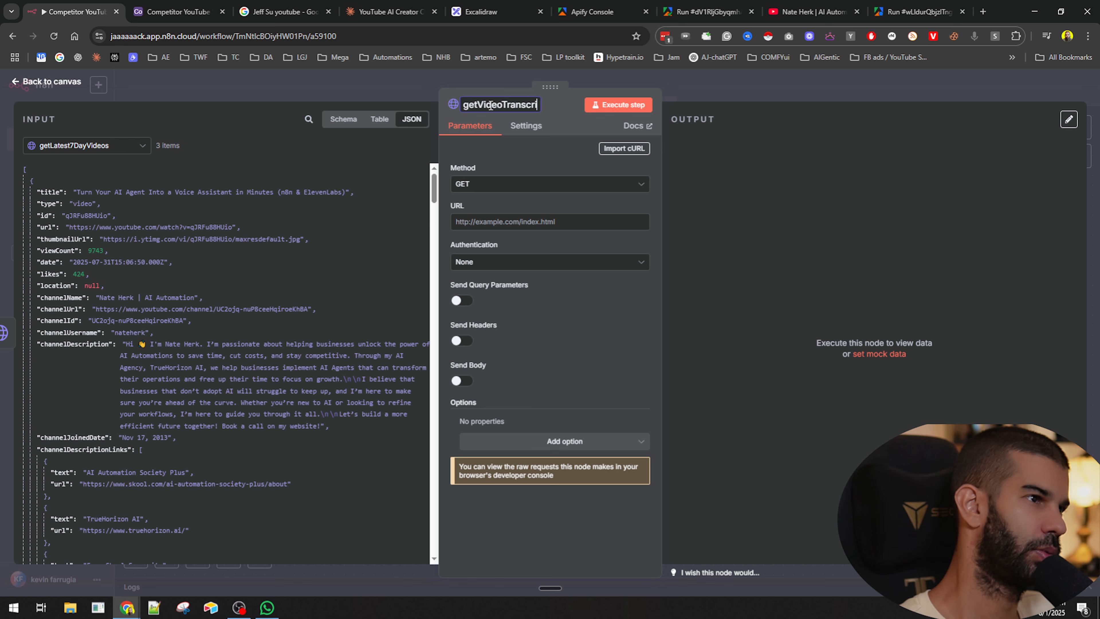
{"action": "type", "text": "pts"}
{"action": "key", "text": "Return"}
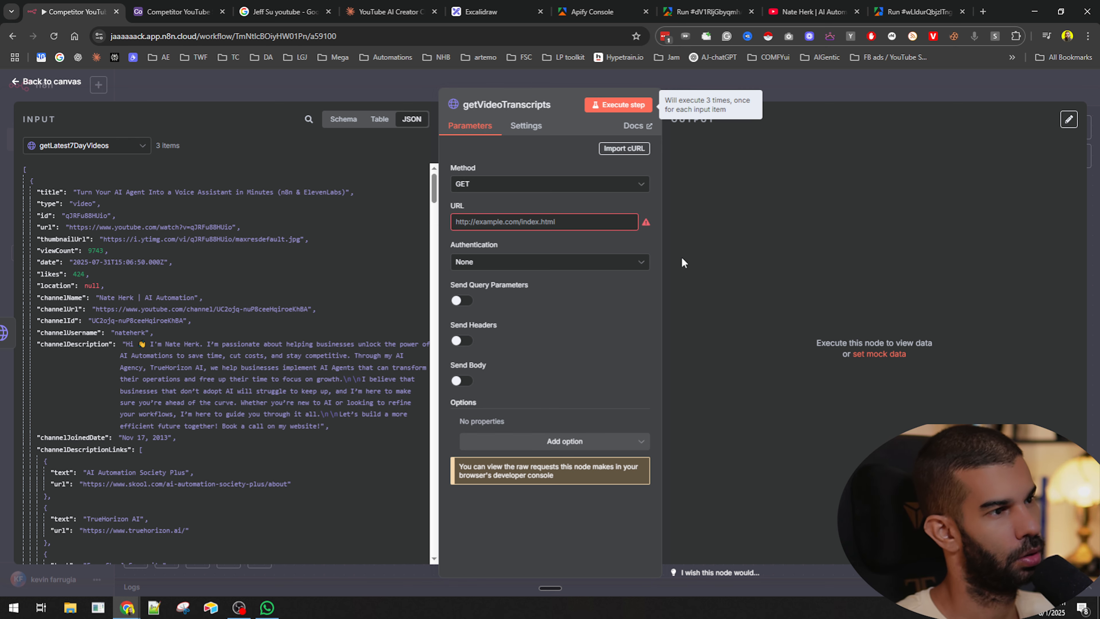
- Duplicate the HTTP node, chain the copy after getVideoTranscripts, and rename it getVideocomments
{"action": "left_click", "coordinate": [782, 99]}
{"action": "left_click_drag", "start_coordinate": [491, 286], "coordinate": [588, 284]}
{"action": "key", "text": "ctrl+d"}
{"action": "left_click_drag", "start_coordinate": [631, 341], "coordinate": [721, 271]}
{"action": "left_click_drag", "start_coordinate": [651, 287], "coordinate": [710, 277]}
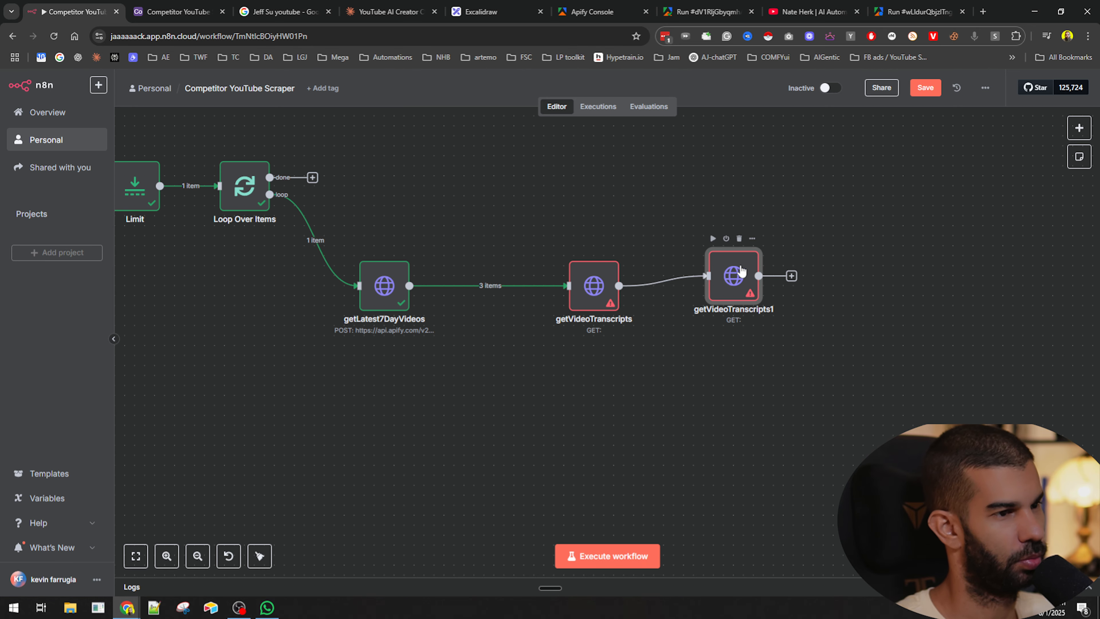
{"action": "double_click", "coordinate": [732, 269]}
{"action": "left_click", "coordinate": [505, 104]}
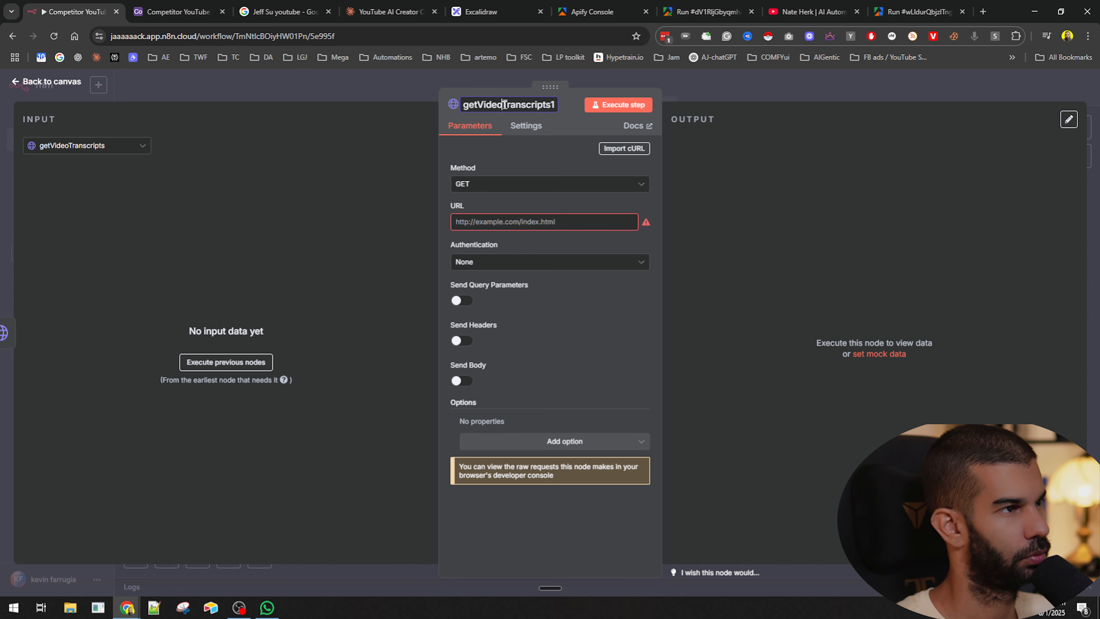
{"action": "type", "text": "comme"}
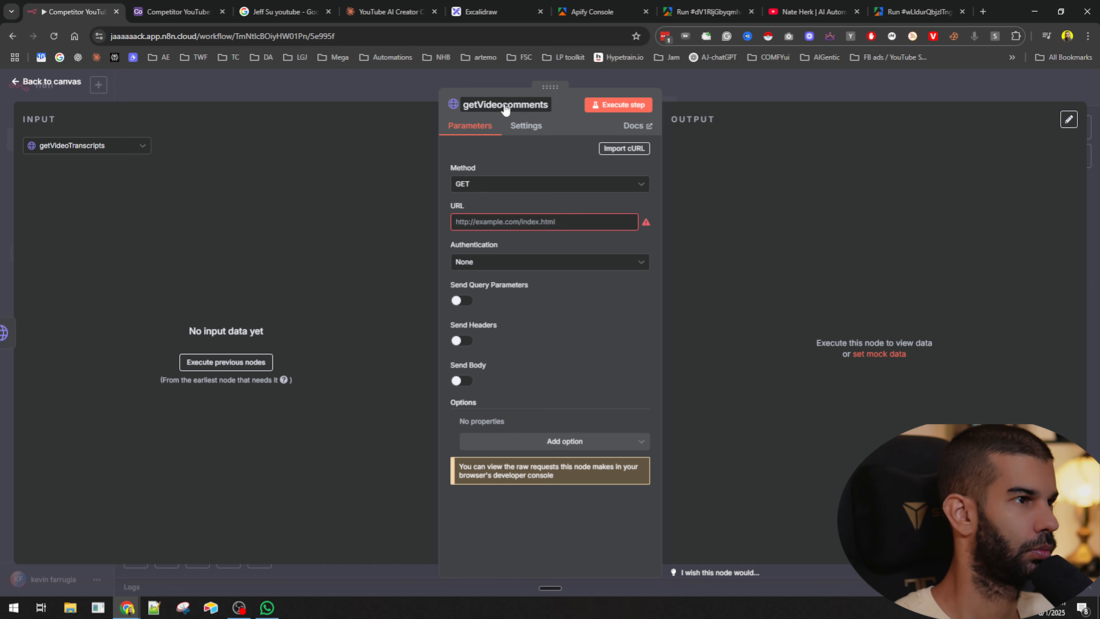
- Line up the new nodes on the canvas and save the workflow
{"action": "left_click", "coordinate": [737, 86]}
{"action": "left_click_drag", "start_coordinate": [447, 196], "coordinate": [620, 380]}
{"action": "left_click", "coordinate": [620, 381]}
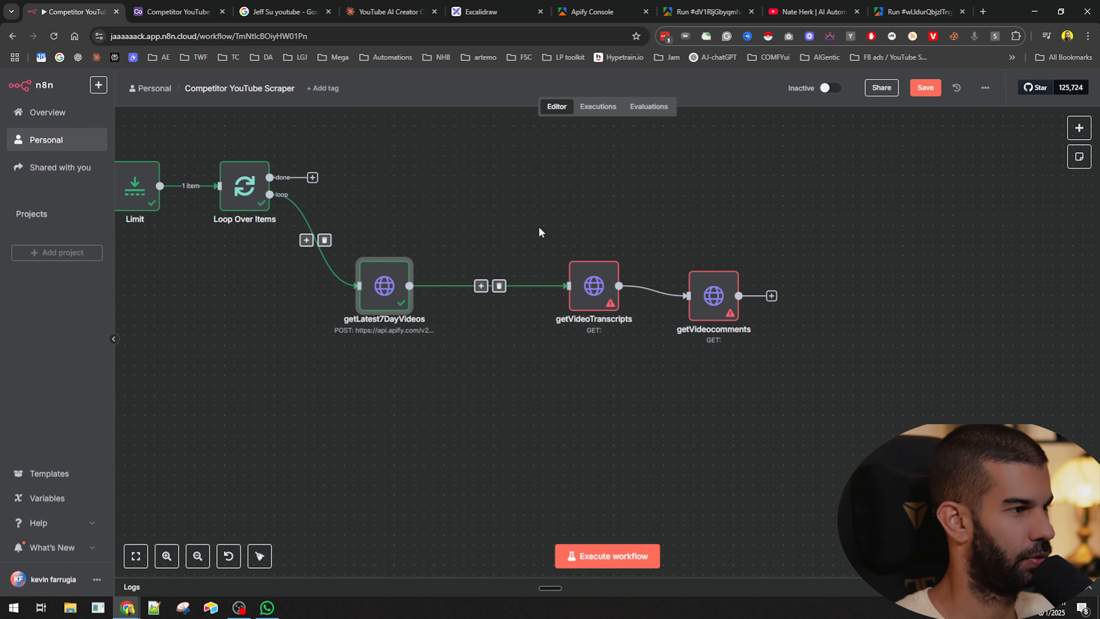
{"action": "left_click_drag", "start_coordinate": [530, 207], "coordinate": [642, 365]}
{"action": "left_click", "coordinate": [640, 207]}
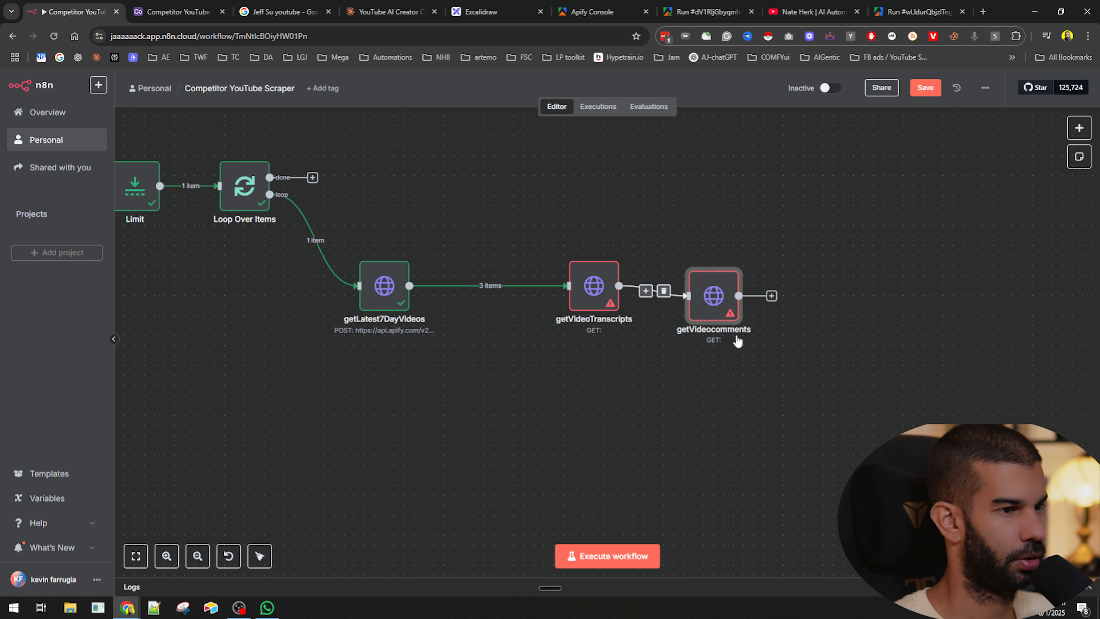
{"action": "left_click_drag", "start_coordinate": [714, 305], "coordinate": [714, 285]}
{"action": "key", "text": "ctrl+s"}
{"action": "left_click_drag", "start_coordinate": [576, 278], "coordinate": [536, 277]}
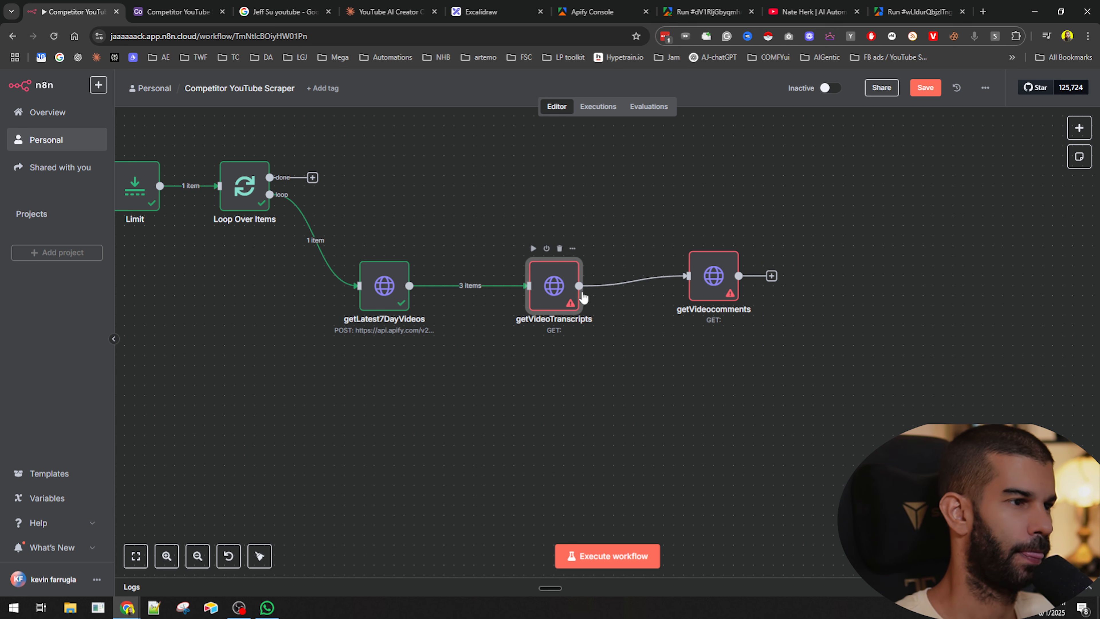
{"action": "left_click_drag", "start_coordinate": [710, 277], "coordinate": [679, 286]}
{"action": "left_click", "coordinate": [698, 346]}
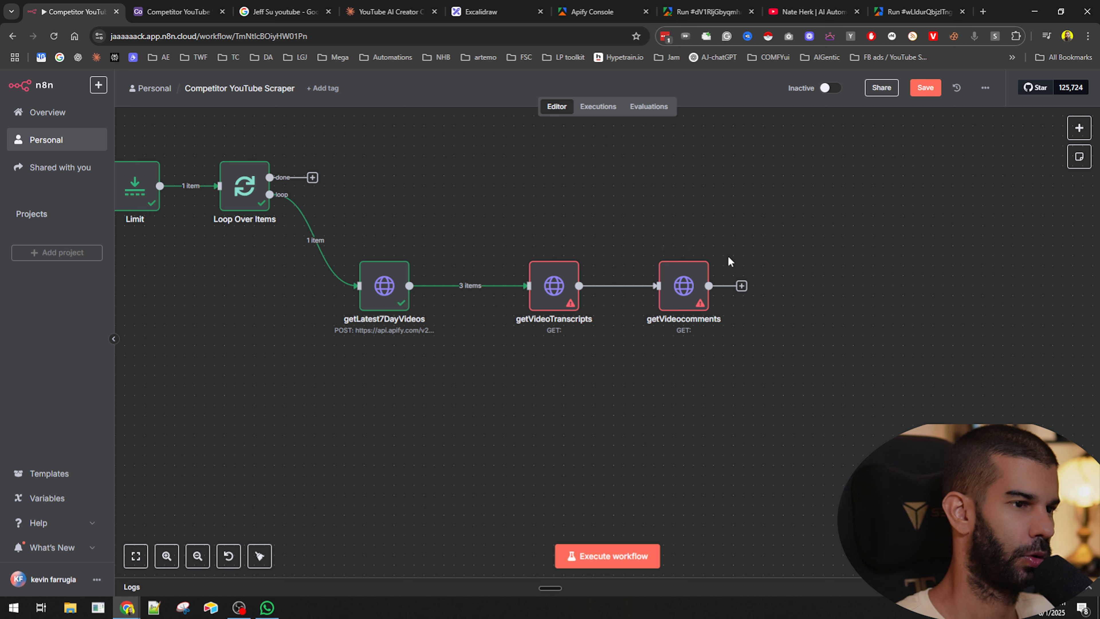
- Add an Airtable Create a record node after getVideocomments
{"action": "left_click", "coordinate": [742, 288]}
{"action": "type", "text": "airtable"}
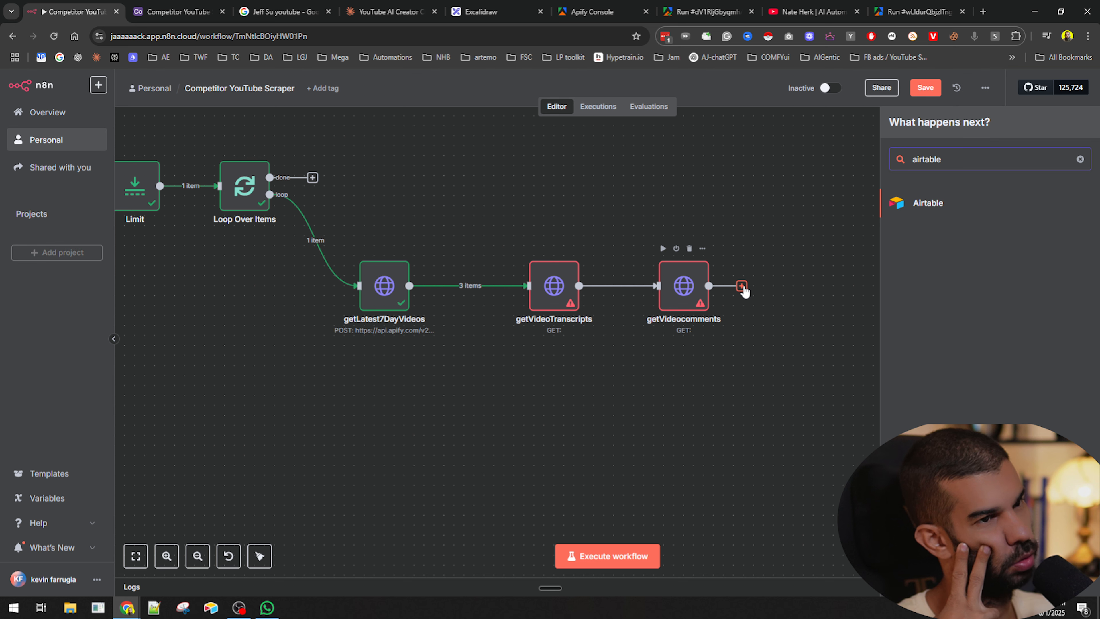
{"action": "left_click", "coordinate": [989, 207]}
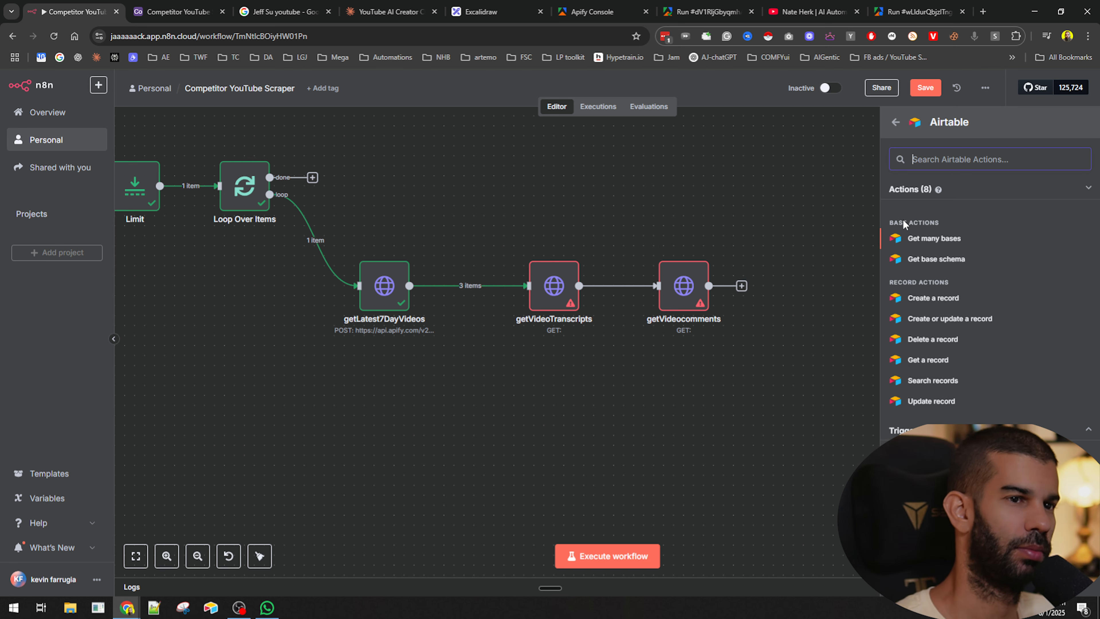
{"action": "left_click", "coordinate": [933, 298]}
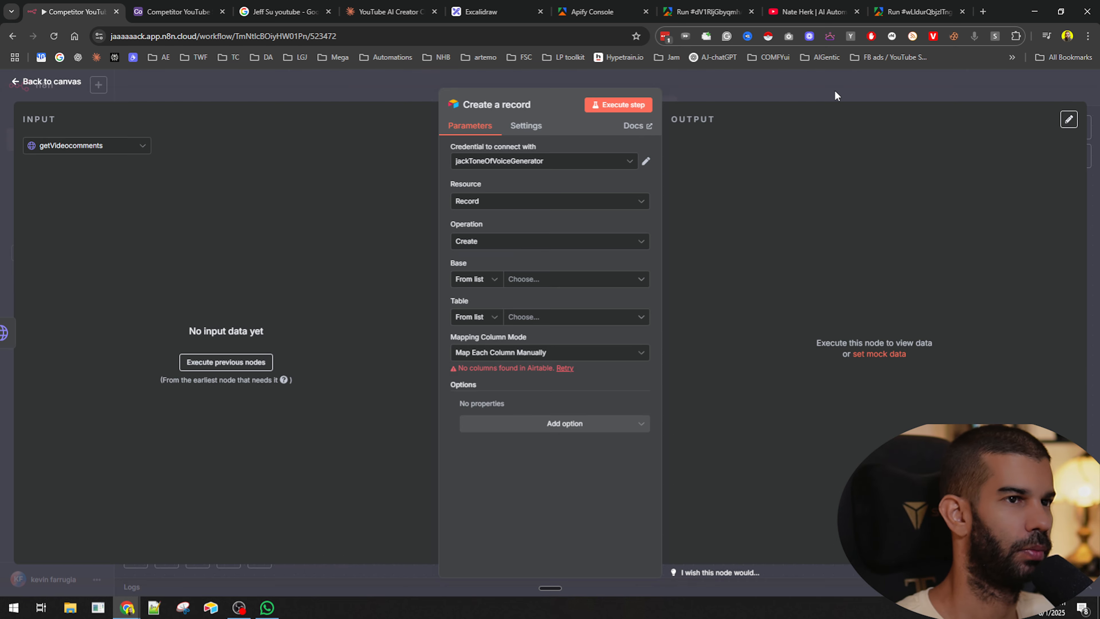
{"action": "key", "text": "Escape"}
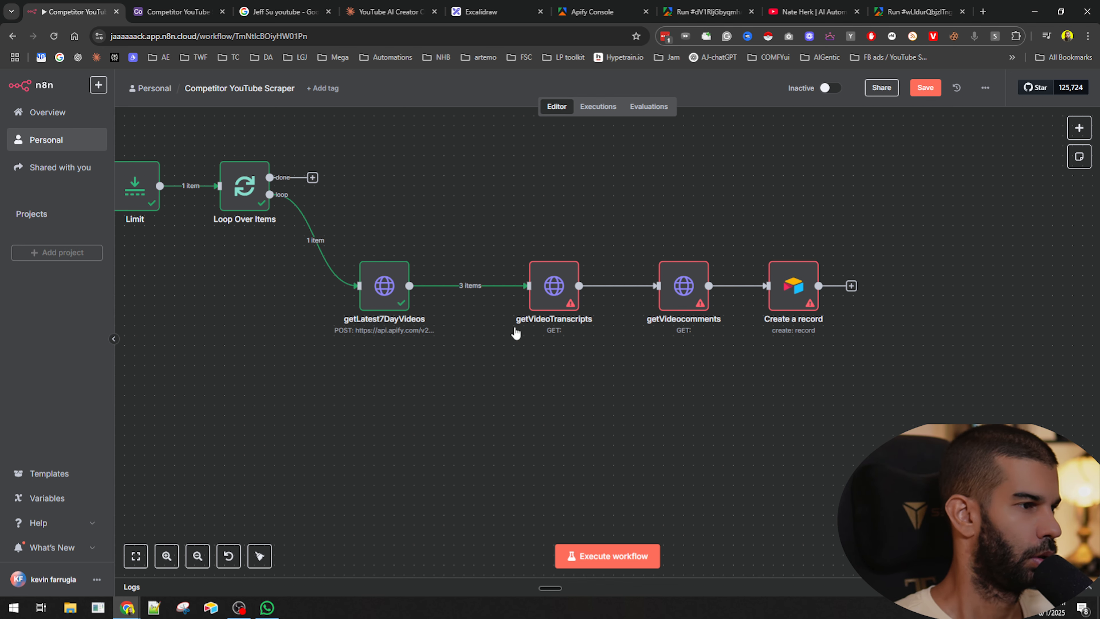
- Review the Apify console home and recent actor runs across the open tabs
{"action": "double_click", "coordinate": [554, 287]}
{"action": "left_click", "coordinate": [701, 6]}
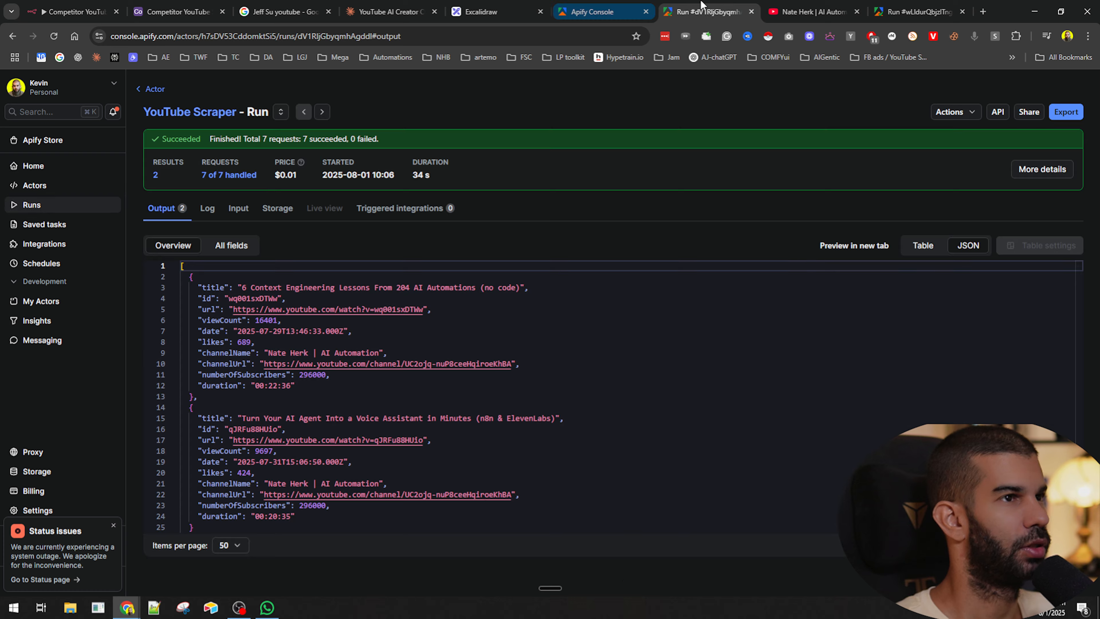
{"action": "left_click", "coordinate": [591, 8]}
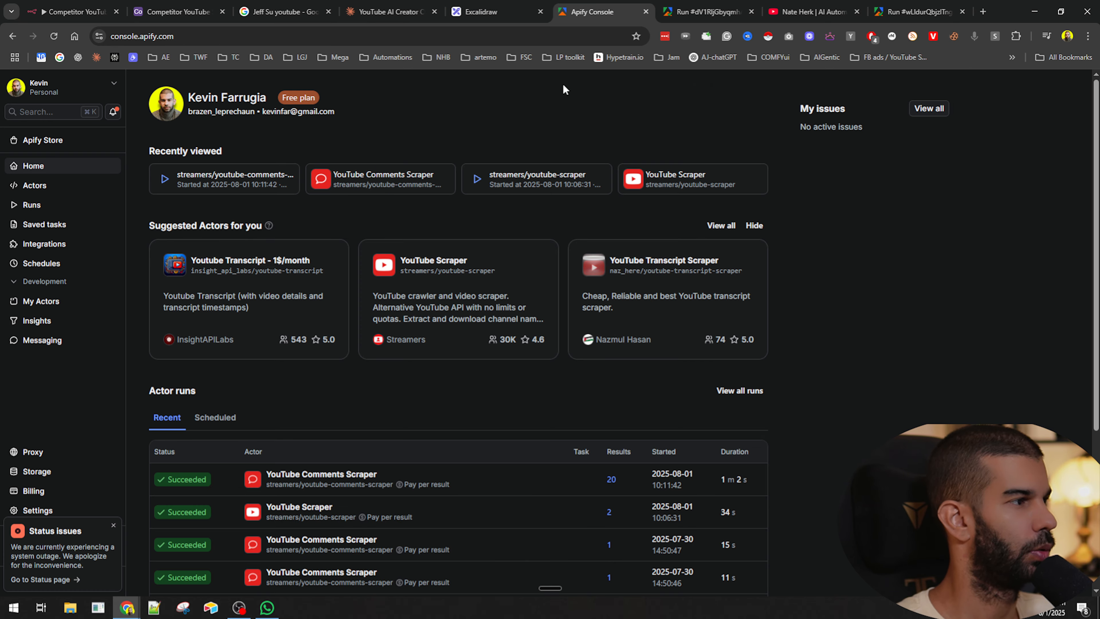
{"action": "left_click", "coordinate": [807, 10]}
{"action": "left_click", "coordinate": [704, 9]}
{"action": "left_click", "coordinate": [593, 10]}
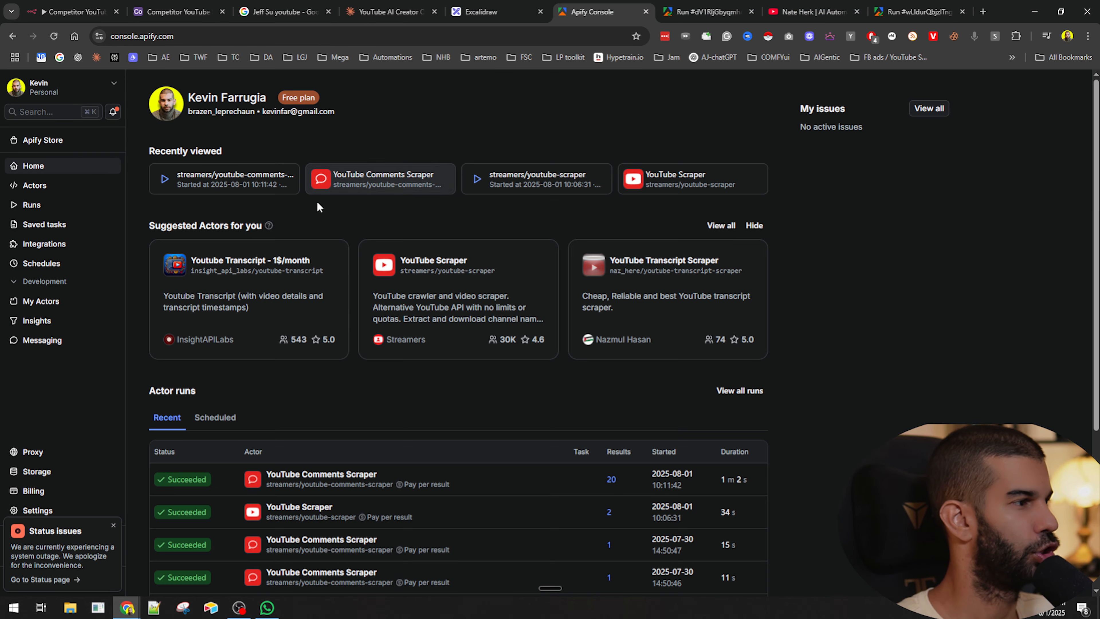
- Copy the YouTube Transcript Ninja actor's JSON input and its run-sync-get-dataset-items API endpoint from Apify
{"action": "left_click", "coordinate": [435, 287]}
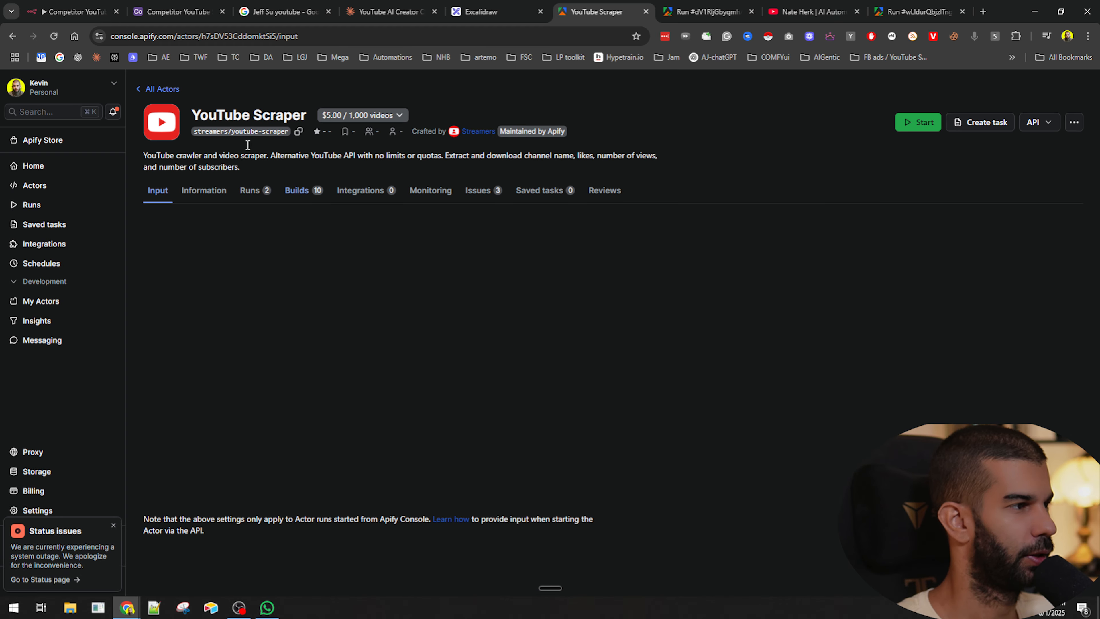
{"action": "left_click", "coordinate": [25, 204]}
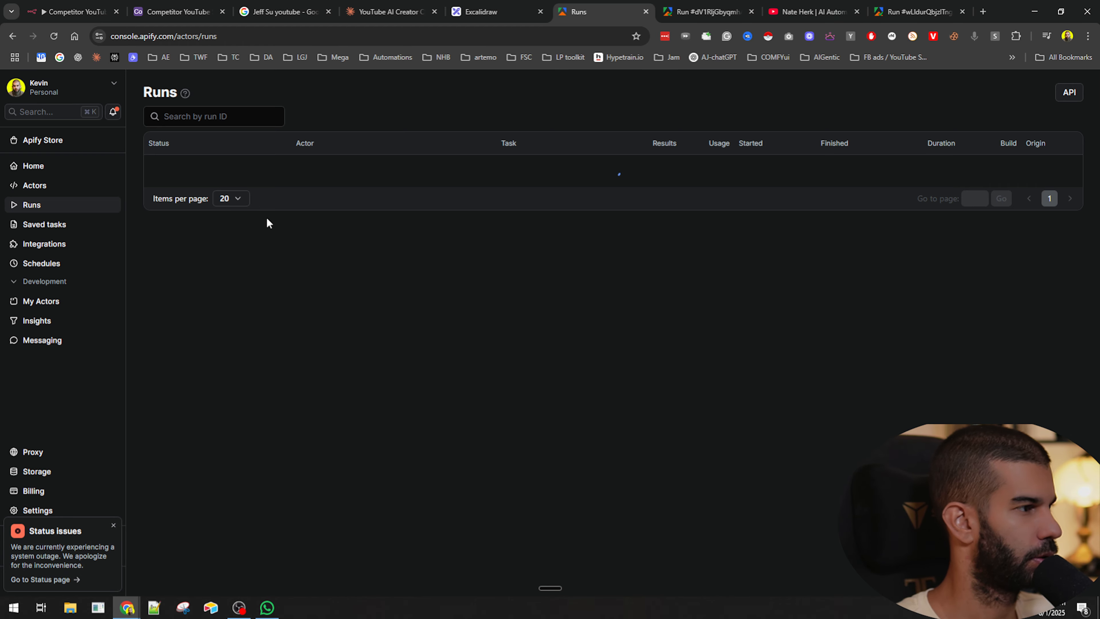
{"action": "scroll", "coordinate": [454, 360], "scroll_direction": "down", "scroll_amount": 1}
{"action": "left_click", "coordinate": [454, 322]}
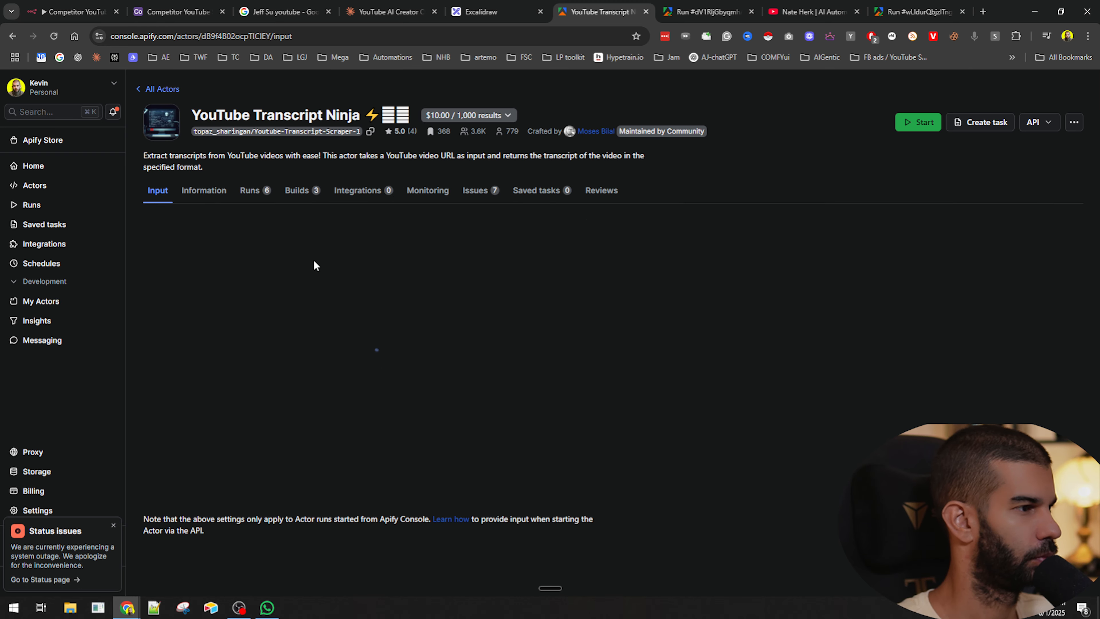
{"action": "left_click", "coordinate": [199, 227]}
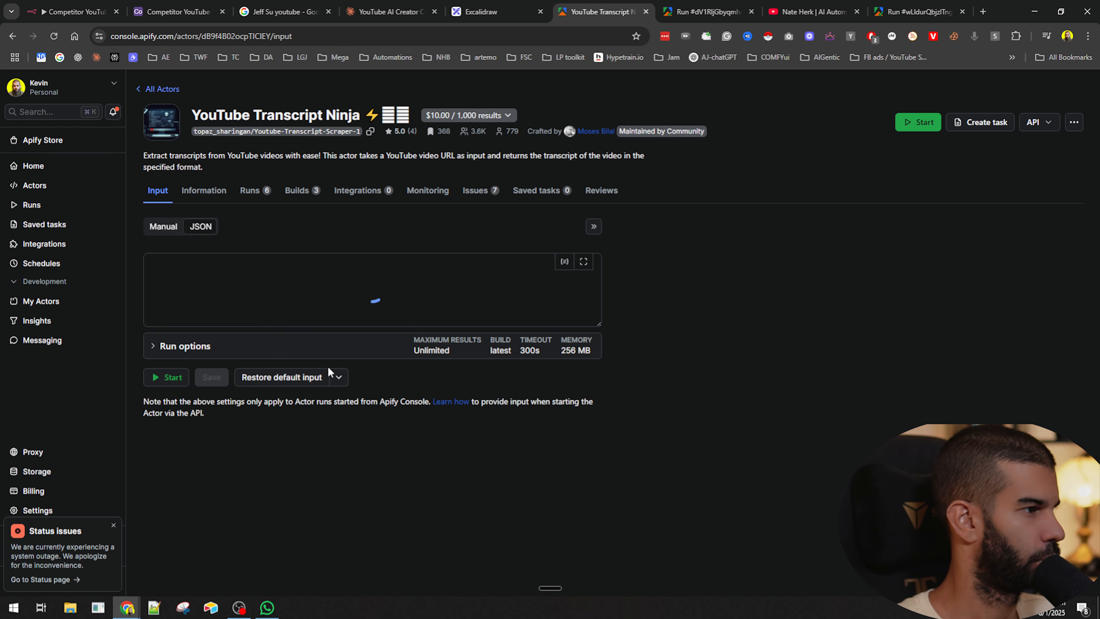
{"action": "key", "text": "ctrl+a"}
{"action": "key", "text": "super+c"}
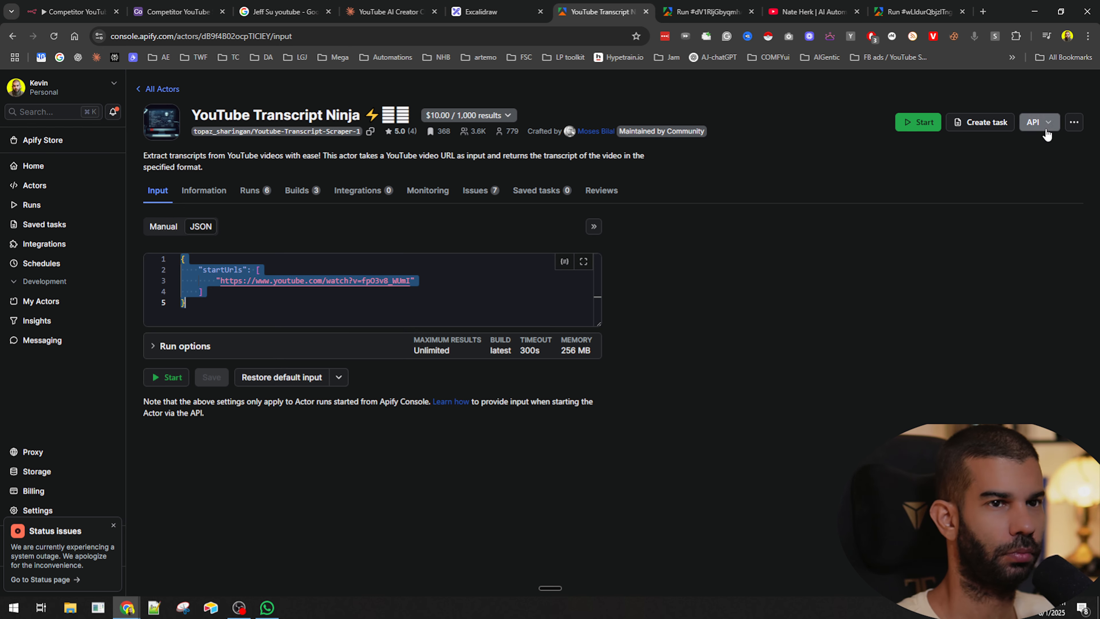
{"action": "left_click", "coordinate": [1037, 122]}
{"action": "left_click", "coordinate": [1008, 175]}
{"action": "scroll", "coordinate": [572, 324], "scroll_direction": "down", "scroll_amount": 3}
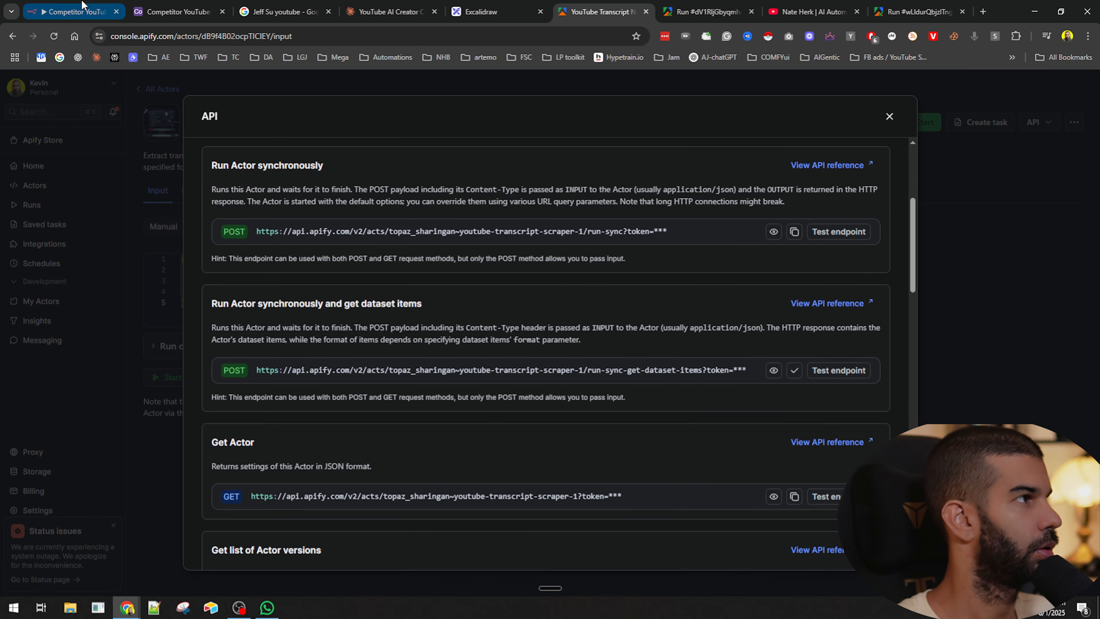
- Set getVideoTranscripts to a POST request using the pasted transcript actor endpoint as its URL
{"action": "left_click", "coordinate": [74, 12]}
{"action": "left_click", "coordinate": [512, 220]}
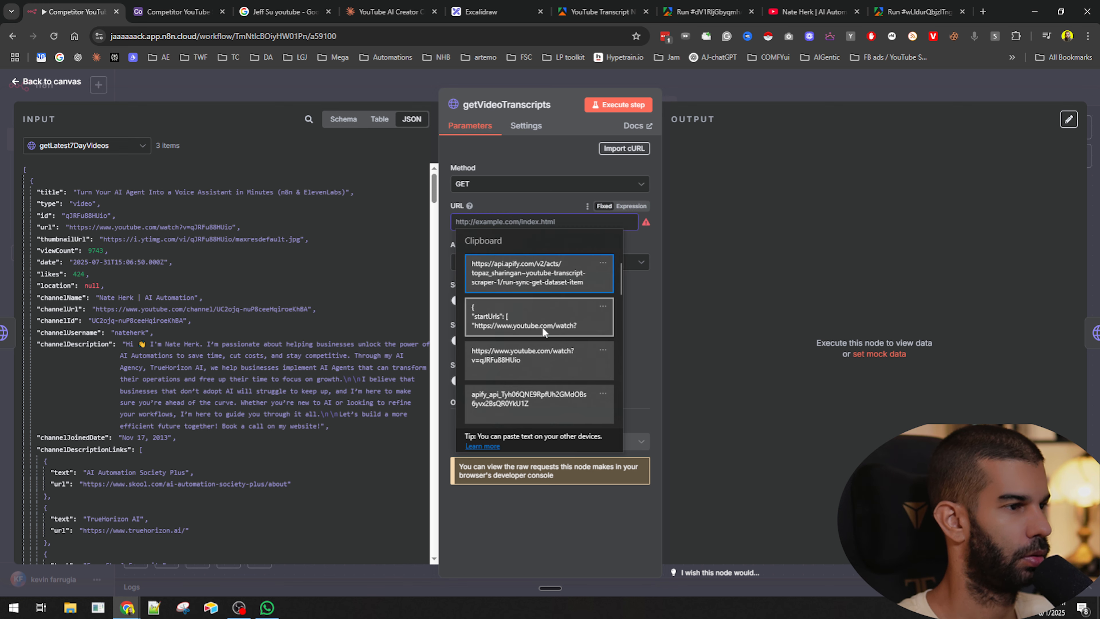
{"action": "left_click", "coordinate": [485, 183]}
{"action": "left_click", "coordinate": [500, 309]}
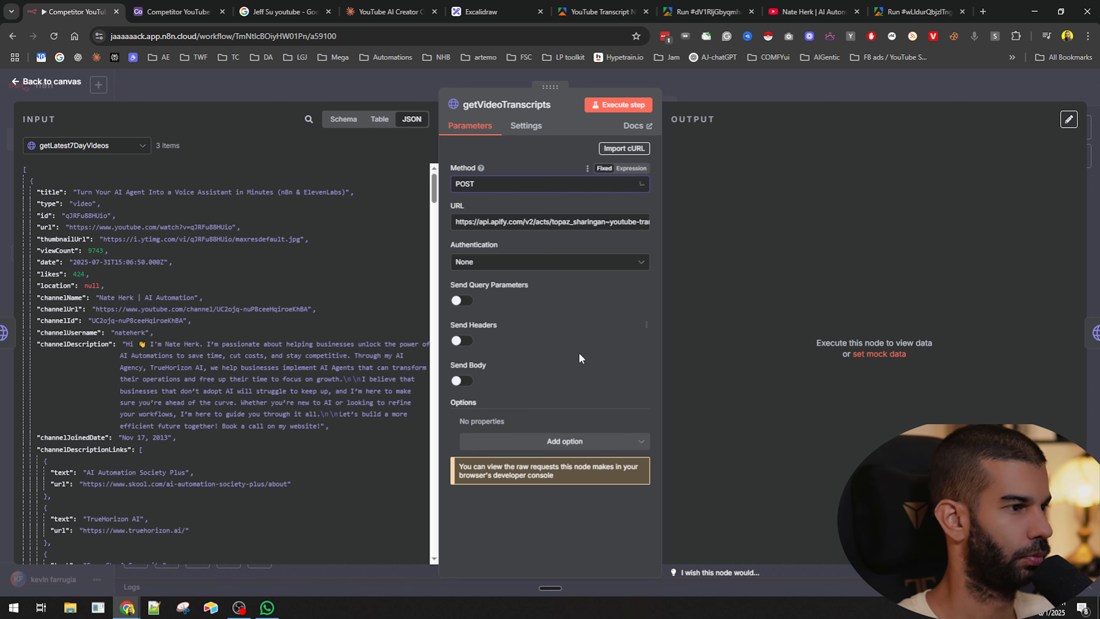
- Enable Send Body in getVideoTranscripts, specify the body as JSON, and paste the copied startUrls input
{"action": "left_click", "coordinate": [460, 382]}
{"action": "scroll", "coordinate": [509, 364], "scroll_direction": "down", "scroll_amount": 3}
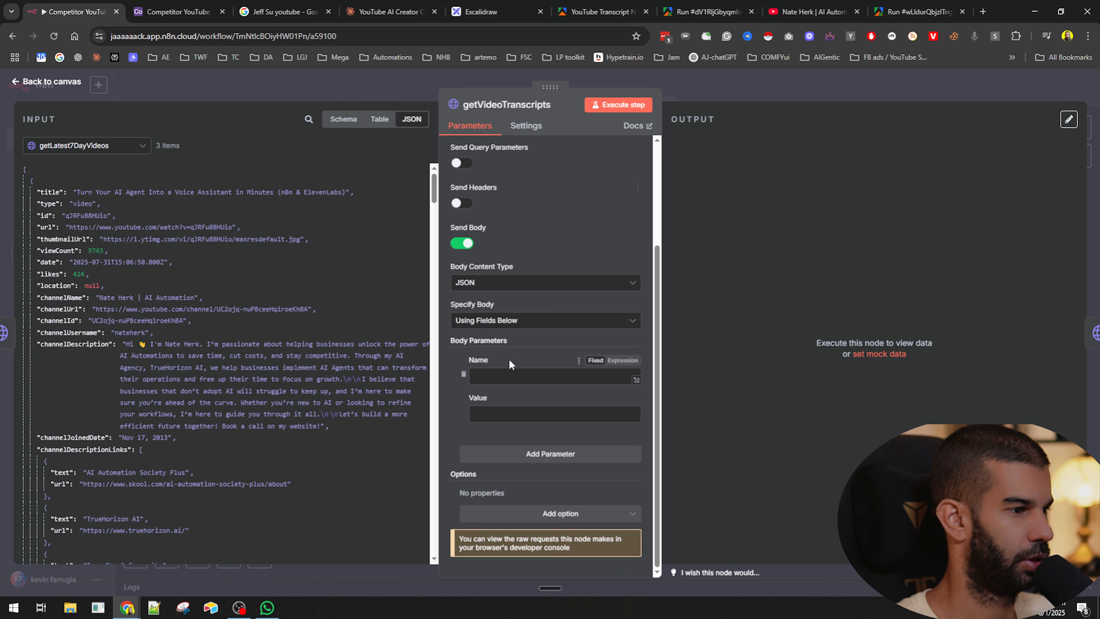
{"action": "left_click", "coordinate": [493, 323]}
{"action": "left_click", "coordinate": [492, 369]}
{"action": "left_click", "coordinate": [536, 438]}
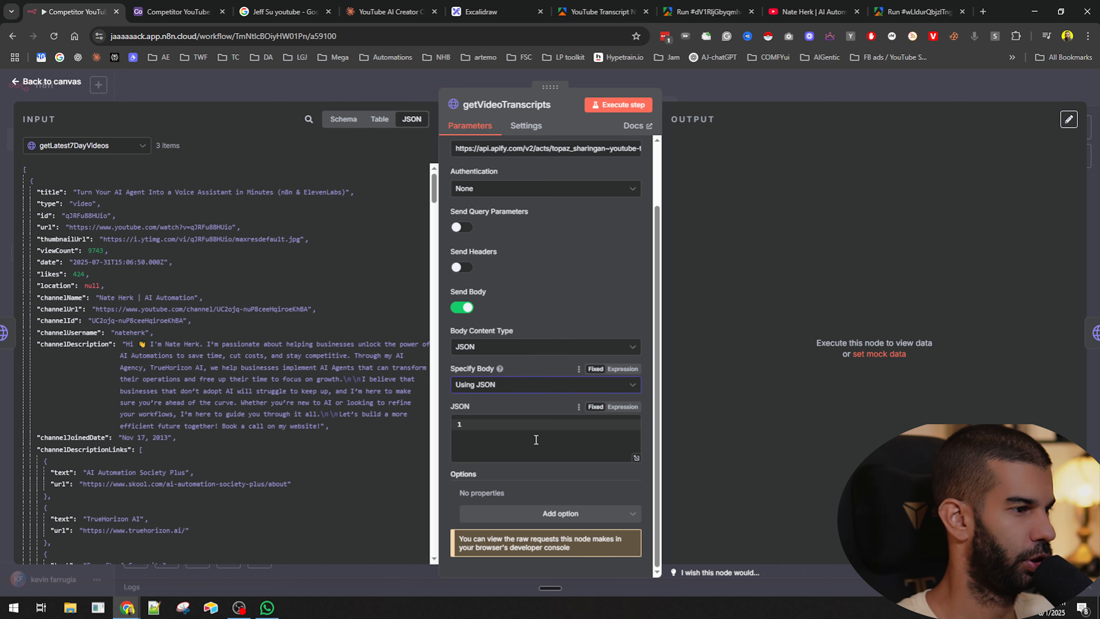
{"action": "key", "text": "super+v"}
{"action": "left_click", "coordinate": [554, 264]}
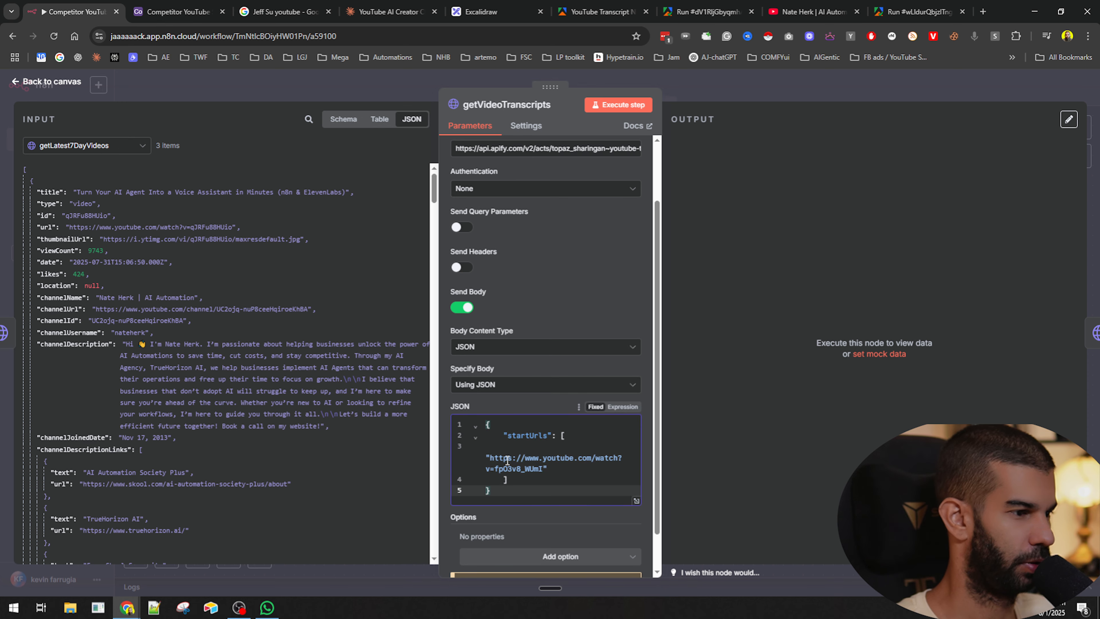
- Switch the getVideoTranscripts JSON body to an expression and replace the hardcoded video URL with {{ $json.url }}
{"action": "left_click", "coordinate": [623, 407]}
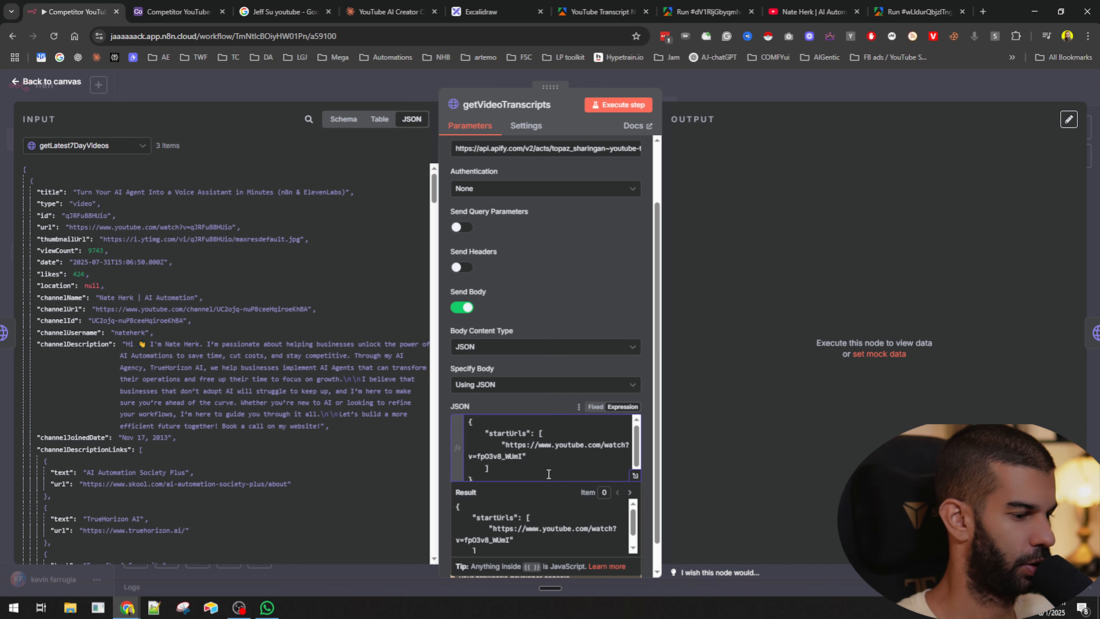
{"action": "left_click", "coordinate": [520, 449]}
{"action": "key", "text": "shift+Up"}
{"action": "key", "text": "shift+Left"}
{"action": "key", "text": "shift+Left"}
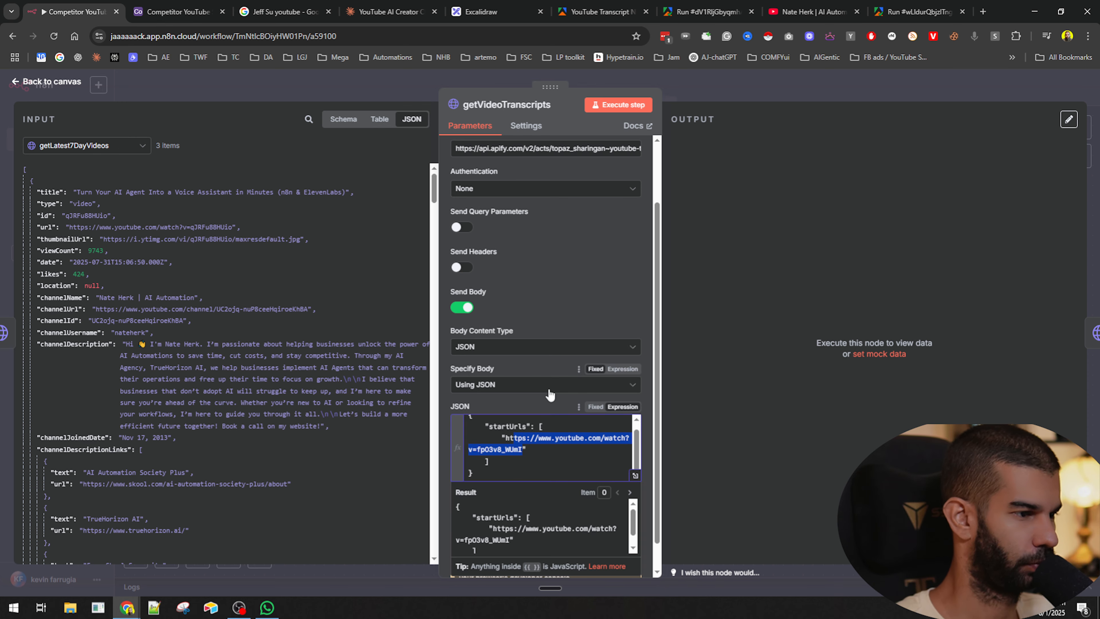
{"action": "key", "text": "BackSpace"}
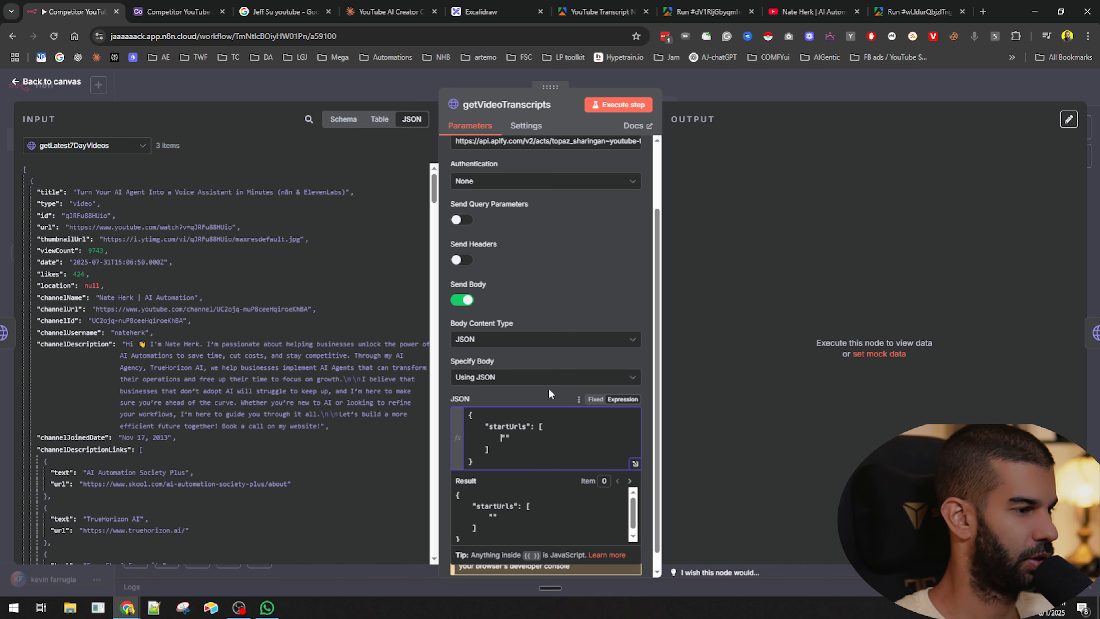
{"action": "left_click_drag", "start_coordinate": [45, 227], "coordinate": [506, 437]}
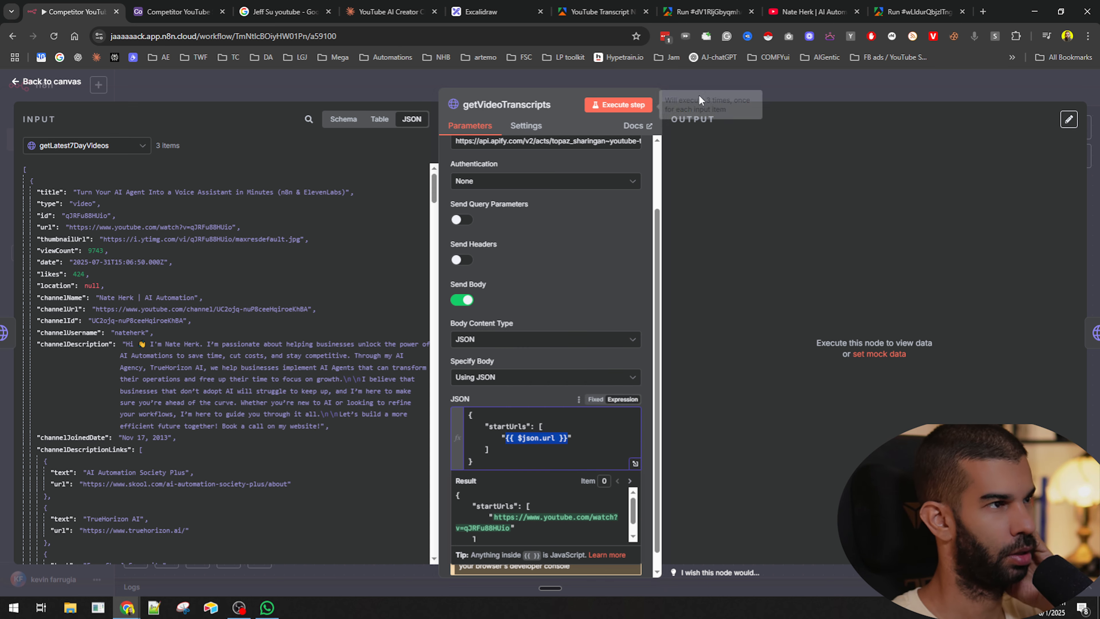
{"action": "left_click", "coordinate": [699, 93]}
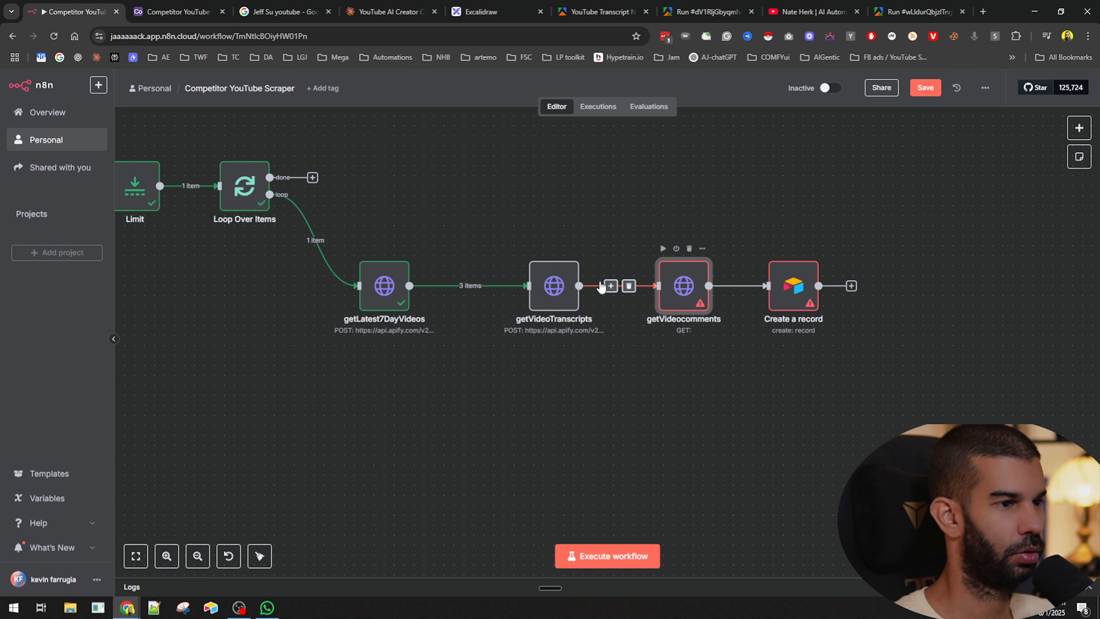
- Copy the YouTube Comments Scraper actor's JSON input and its run-sync-get-dataset-items API endpoint from Apify
{"action": "double_click", "coordinate": [688, 288]}
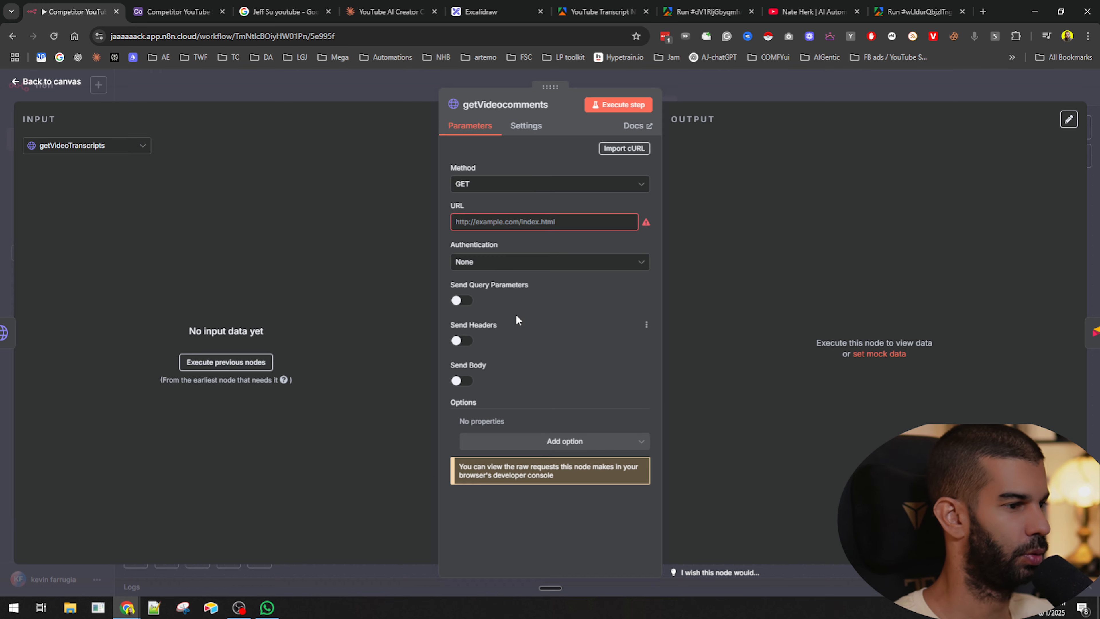
{"action": "left_click", "coordinate": [912, 3]}
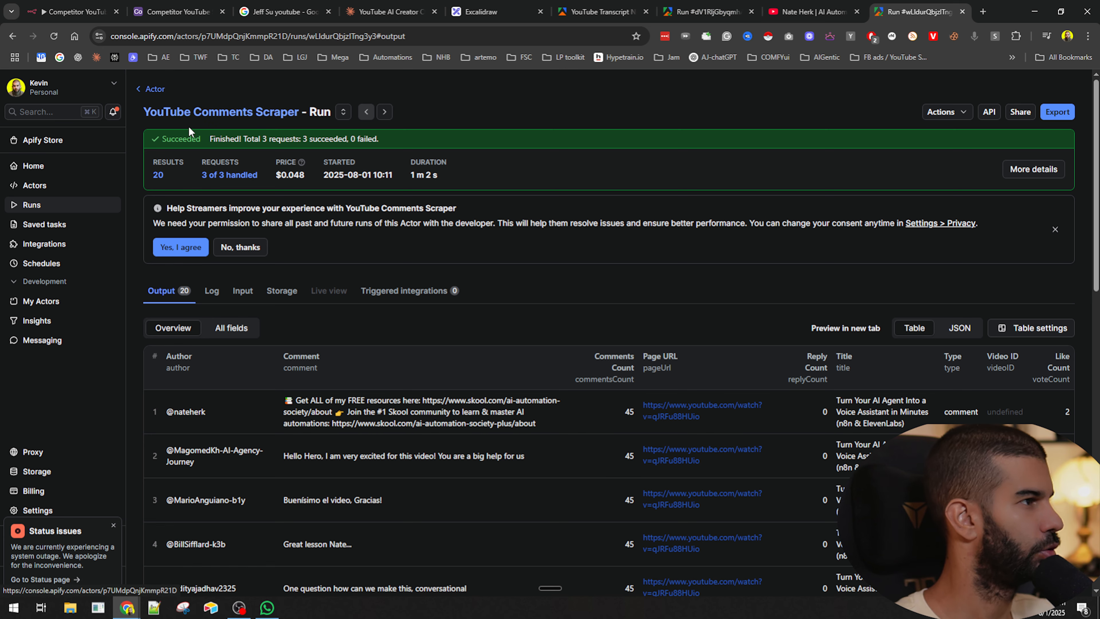
{"action": "scroll", "coordinate": [368, 139], "scroll_direction": "down", "scroll_amount": 19}
{"action": "scroll", "coordinate": [415, 350], "scroll_direction": "up", "scroll_amount": 14}
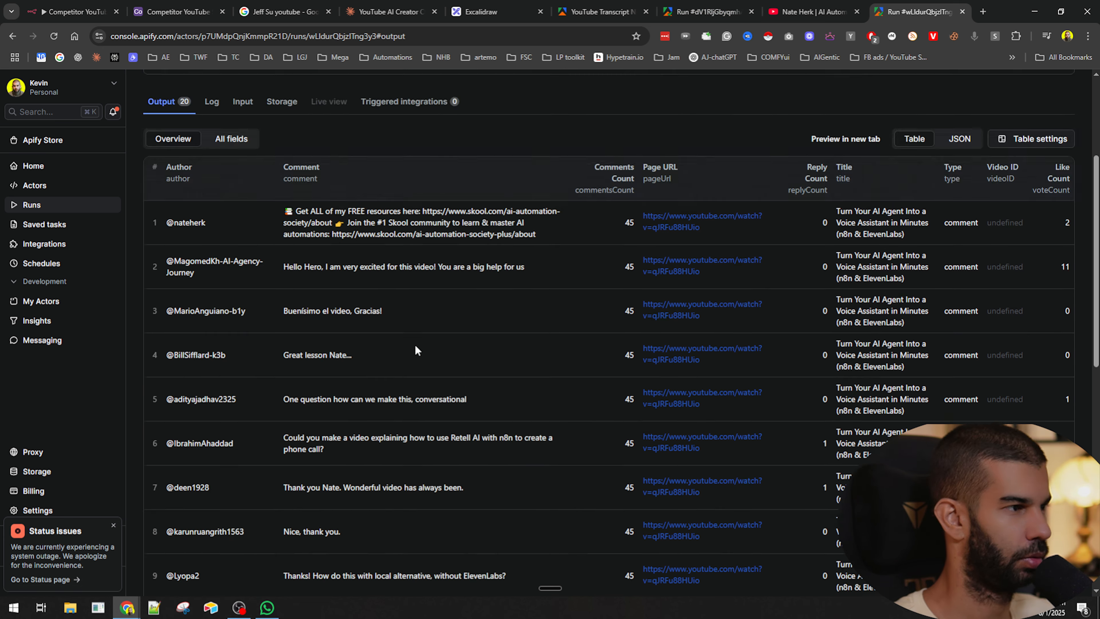
{"action": "scroll", "coordinate": [415, 350], "scroll_direction": "up", "scroll_amount": 5}
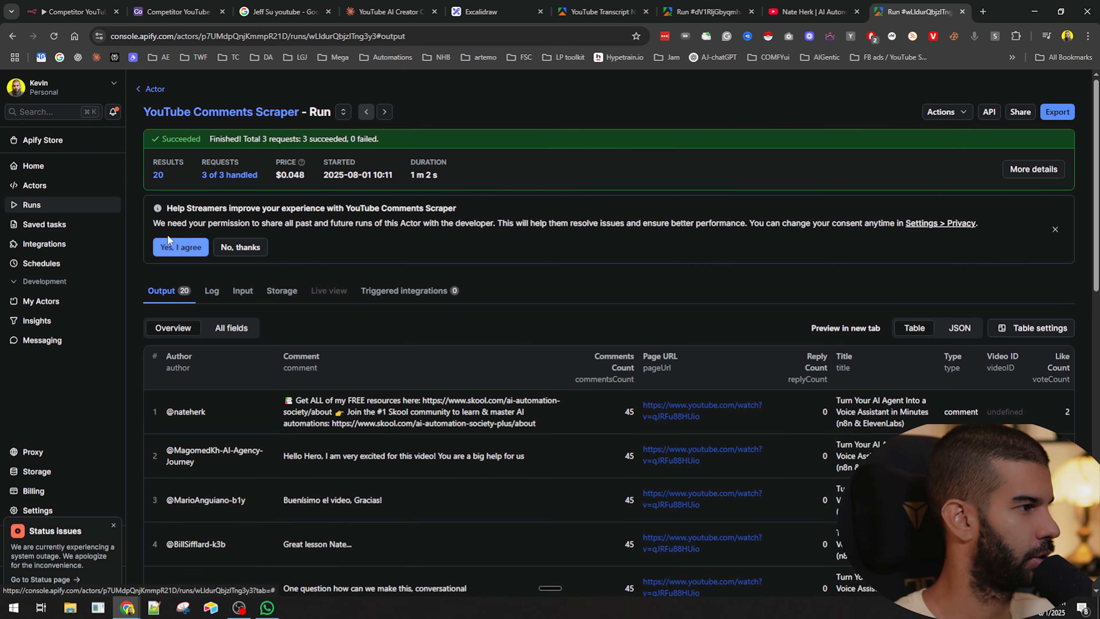
{"action": "left_click", "coordinate": [147, 99]}
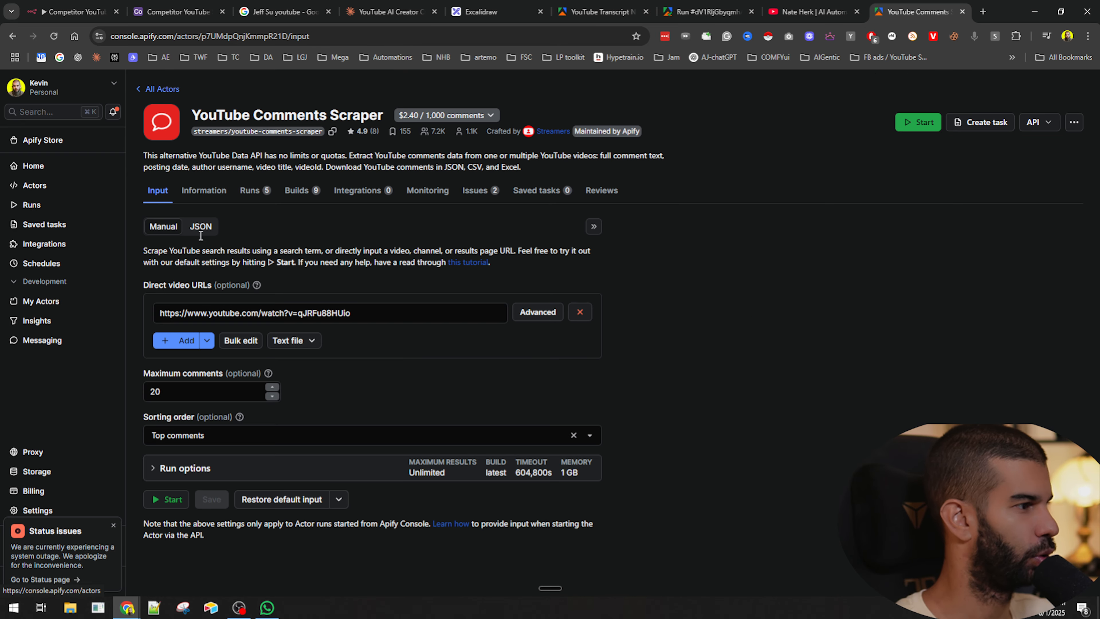
{"action": "left_click", "coordinate": [196, 226]}
{"action": "key", "text": "ctrl+a"}
{"action": "key", "text": "super+c"}
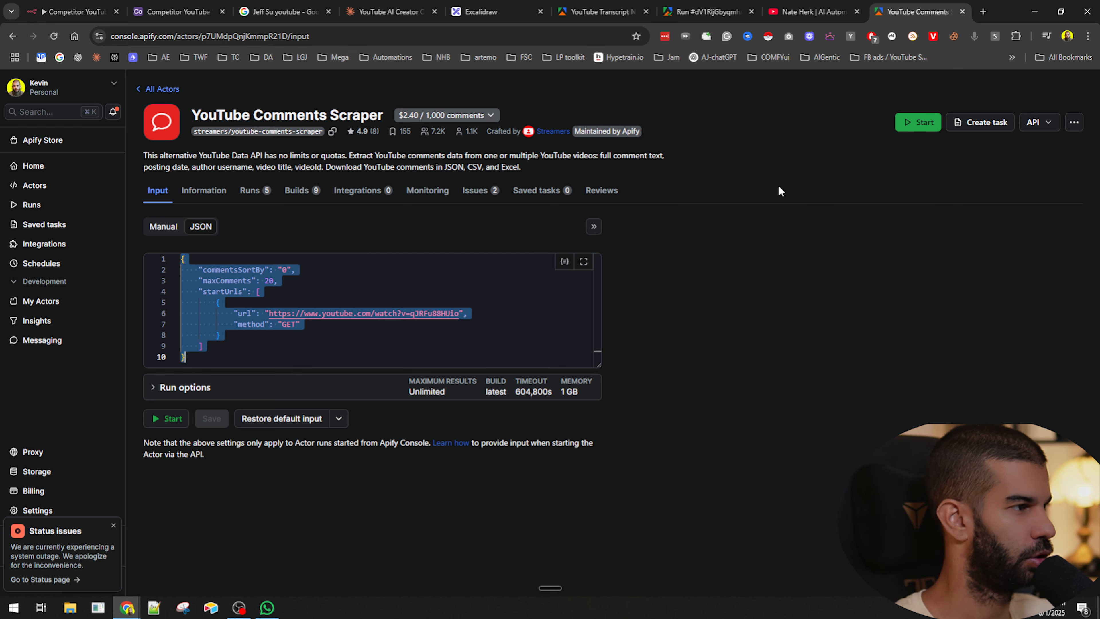
{"action": "left_click", "coordinate": [1039, 122]}
{"action": "left_click", "coordinate": [1008, 175]}
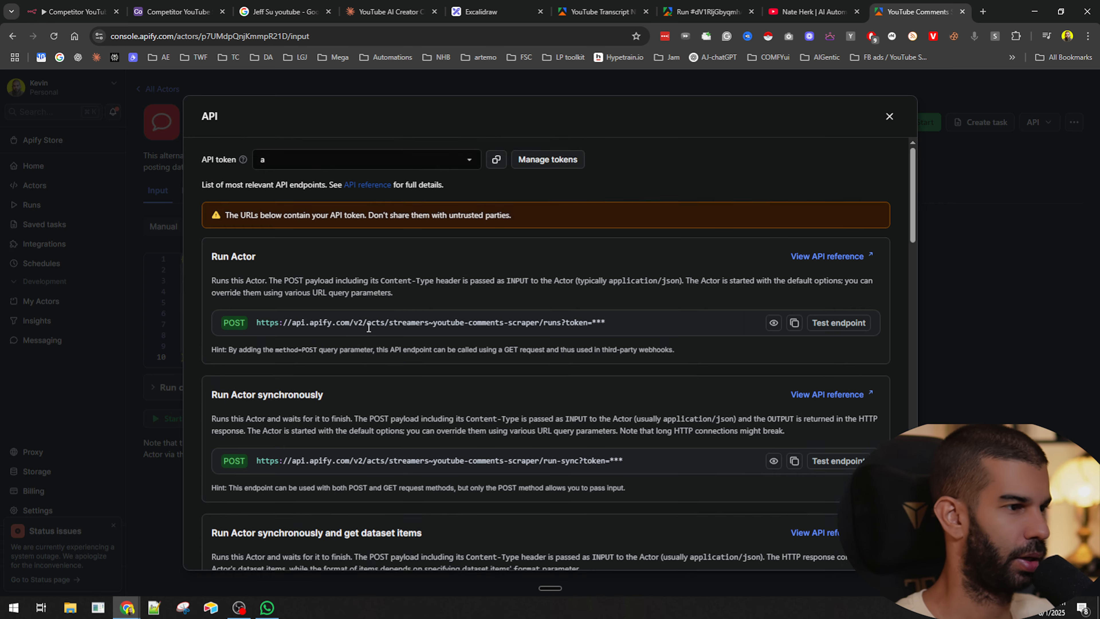
{"action": "scroll", "coordinate": [795, 419], "scroll_direction": "down", "scroll_amount": 2}
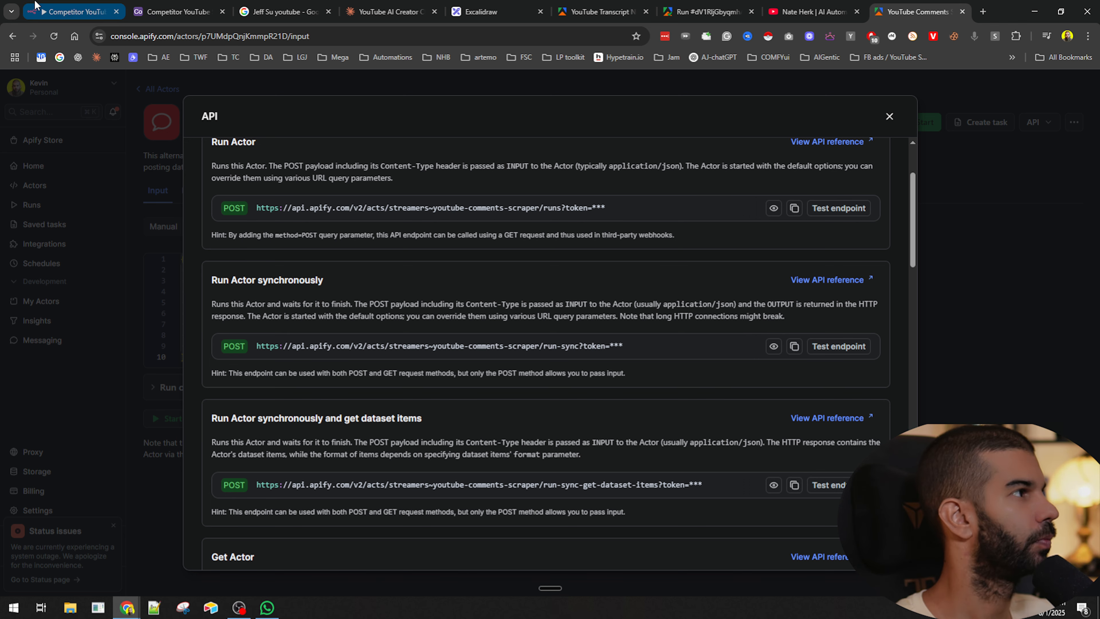
- Set getVideocomments to a POST request to the pasted comments scraper endpoint and enable Send Body
{"action": "left_click", "coordinate": [74, 12]}
{"action": "left_click", "coordinate": [528, 220]}
{"action": "key", "text": "ctrl+v"}
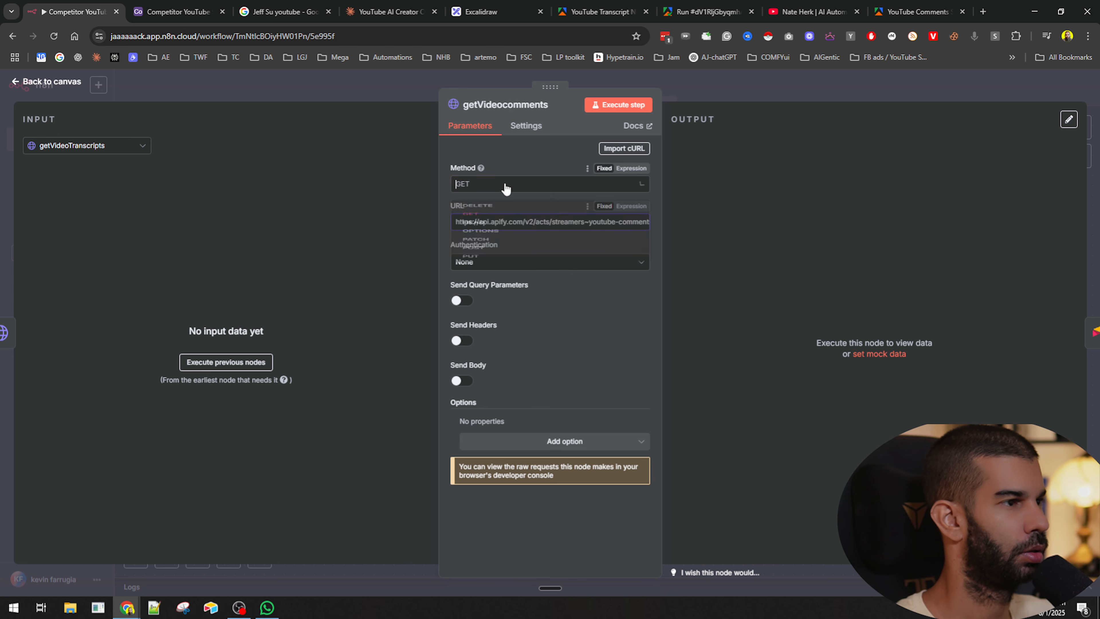
{"action": "left_click", "coordinate": [502, 183]}
{"action": "left_click", "coordinate": [491, 312]}
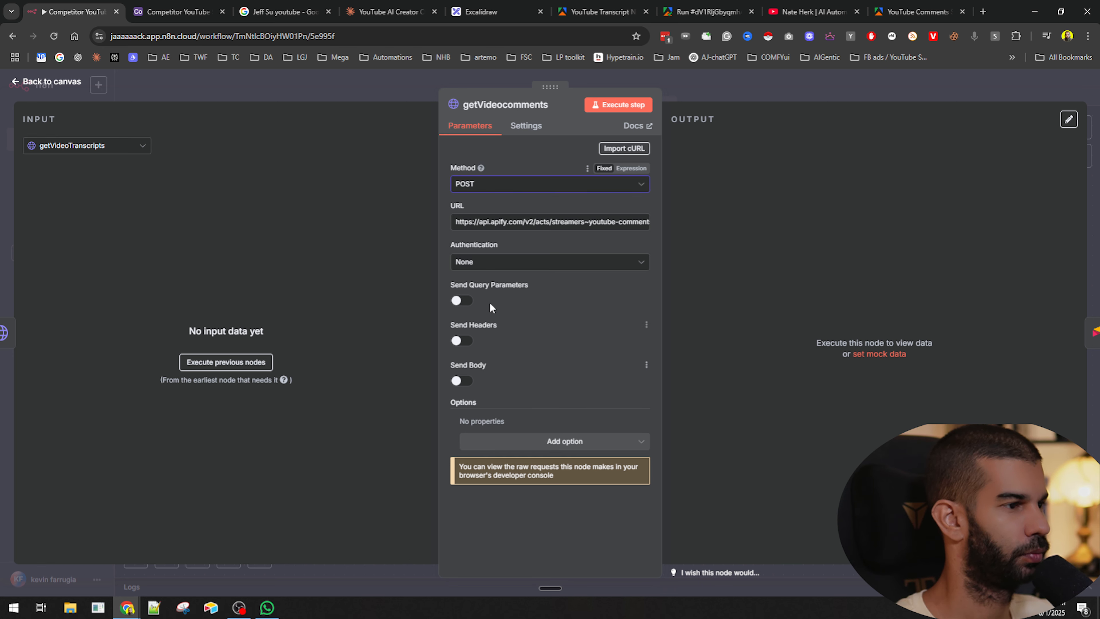
{"action": "left_click", "coordinate": [462, 381]}
- Specify the getVideocomments body as JSON, paste the copied comments scraper input, and switch it to an expression
{"action": "scroll", "coordinate": [502, 390], "scroll_direction": "down", "scroll_amount": 3}
{"action": "left_click", "coordinate": [498, 321]}
{"action": "left_click", "coordinate": [500, 348]}
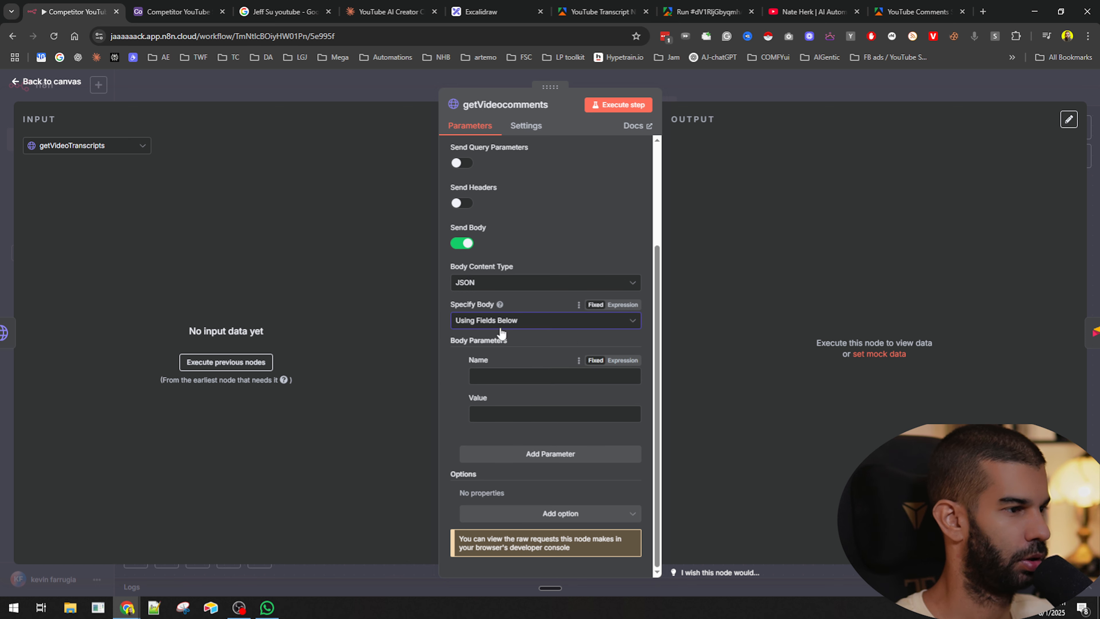
{"action": "left_click", "coordinate": [501, 329]}
{"action": "left_click", "coordinate": [498, 369]}
{"action": "left_click", "coordinate": [543, 430]}
{"action": "key", "text": "super+v"}
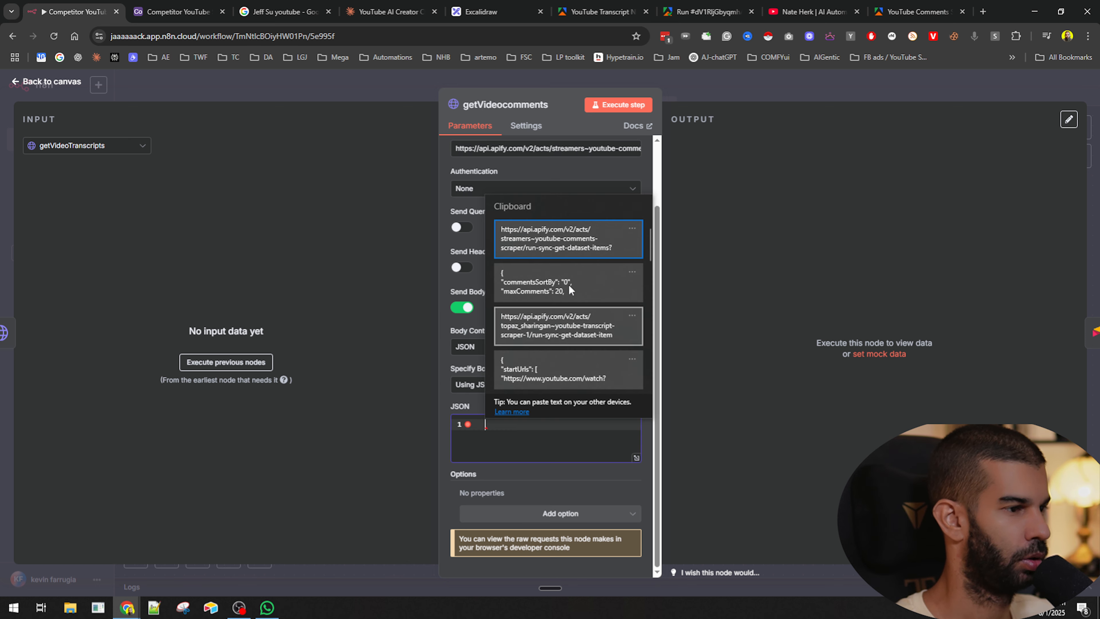
{"action": "left_click", "coordinate": [537, 287]}
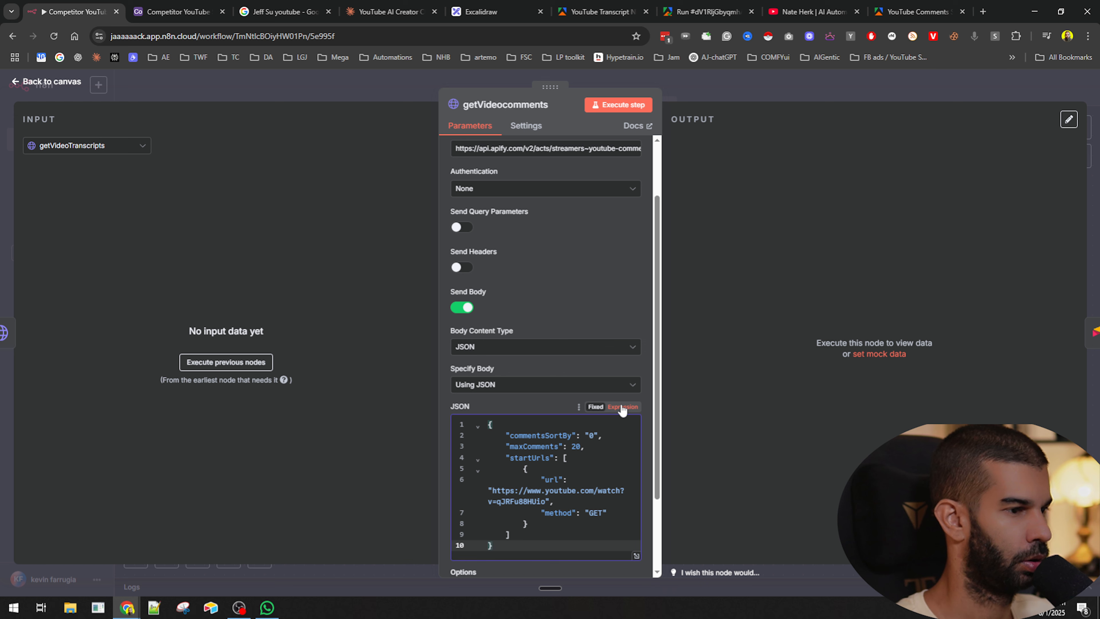
{"action": "left_click", "coordinate": [622, 407]}
- Review the getVideoTranscripts JSON body expression for reference
{"action": "left_click", "coordinate": [25, 333]}
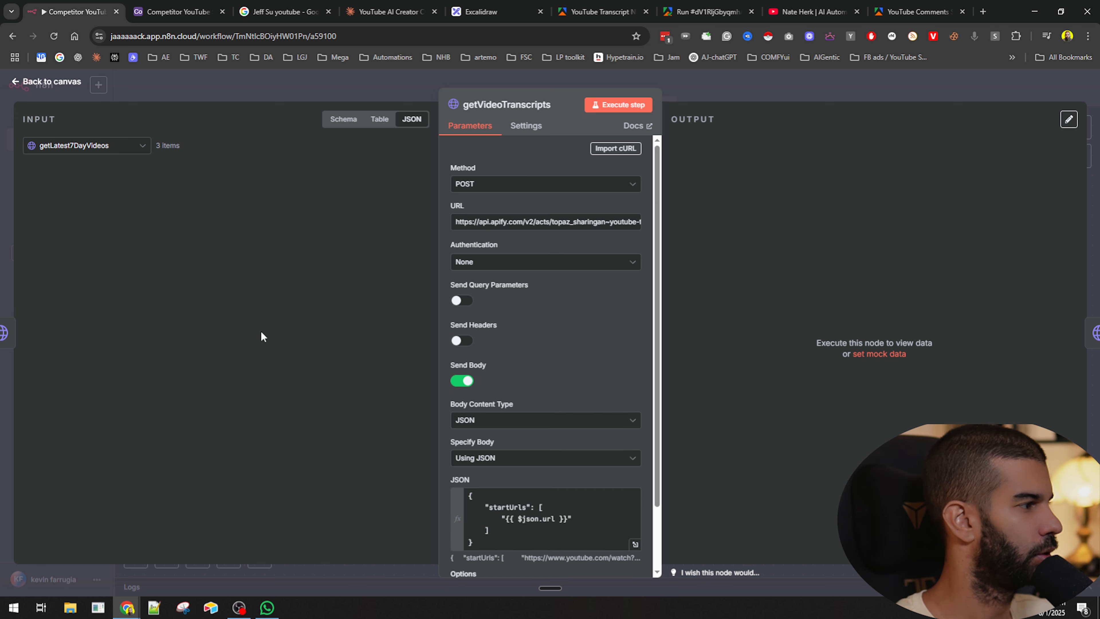
{"action": "scroll", "coordinate": [545, 498], "scroll_direction": "down", "scroll_amount": 3}
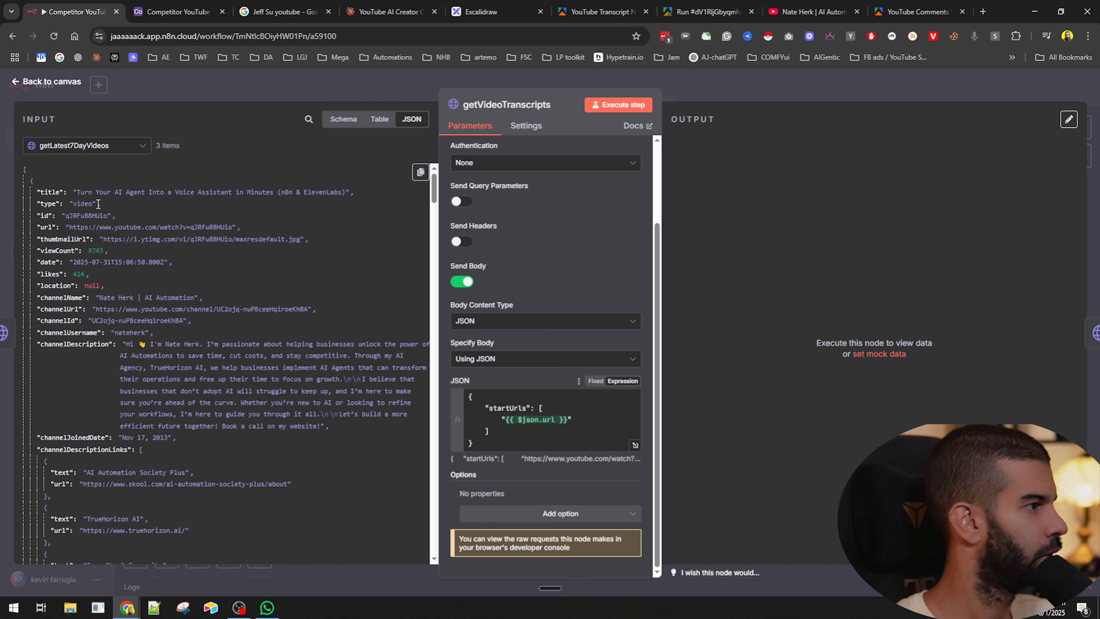
{"action": "left_click", "coordinate": [507, 420]}
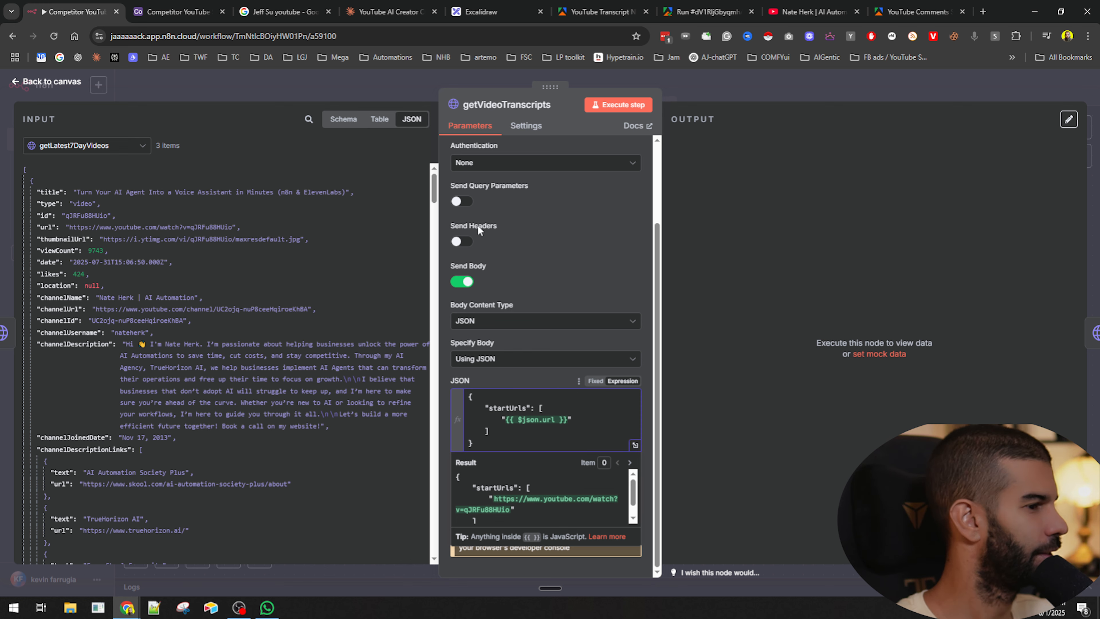
{"action": "left_click", "coordinate": [1093, 333]}
- Replace the hardcoded video URL in the getVideocomments JSON body with {{ $json.url }}
{"action": "scroll", "coordinate": [576, 416], "scroll_direction": "down", "scroll_amount": 5}
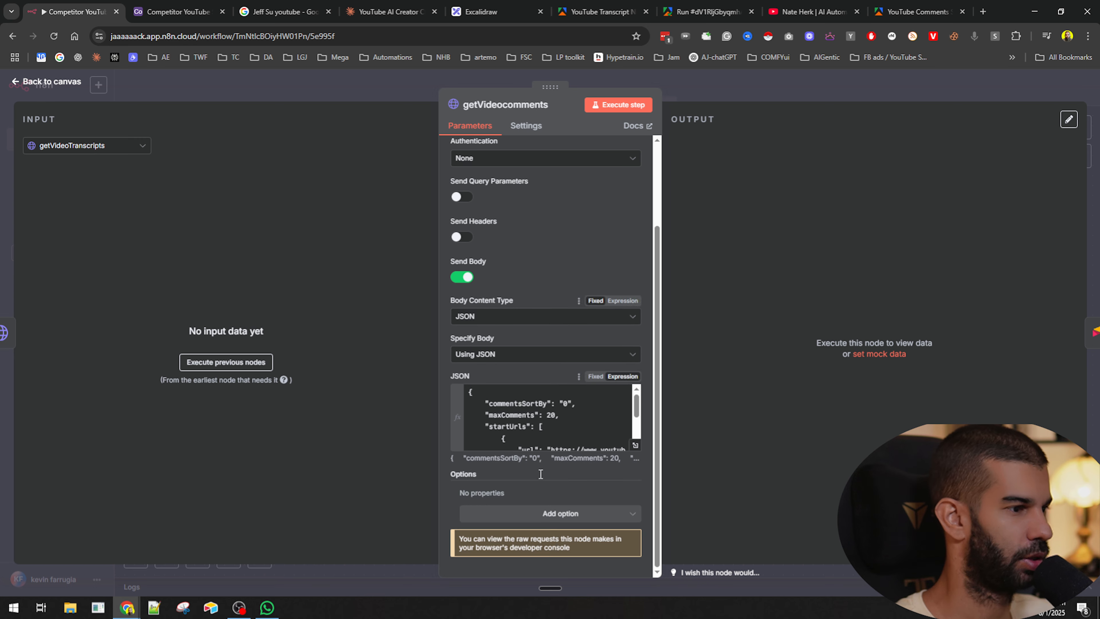
{"action": "left_click_drag", "start_coordinate": [578, 398], "coordinate": [568, 369]}
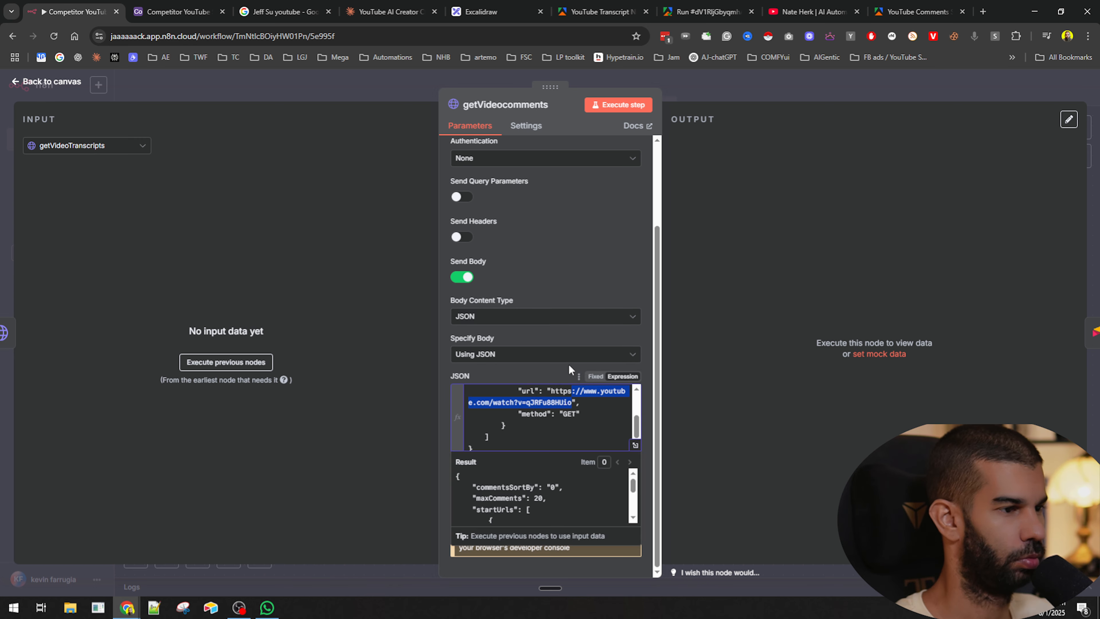
{"action": "type", "text": "{{ $json.url }}"}
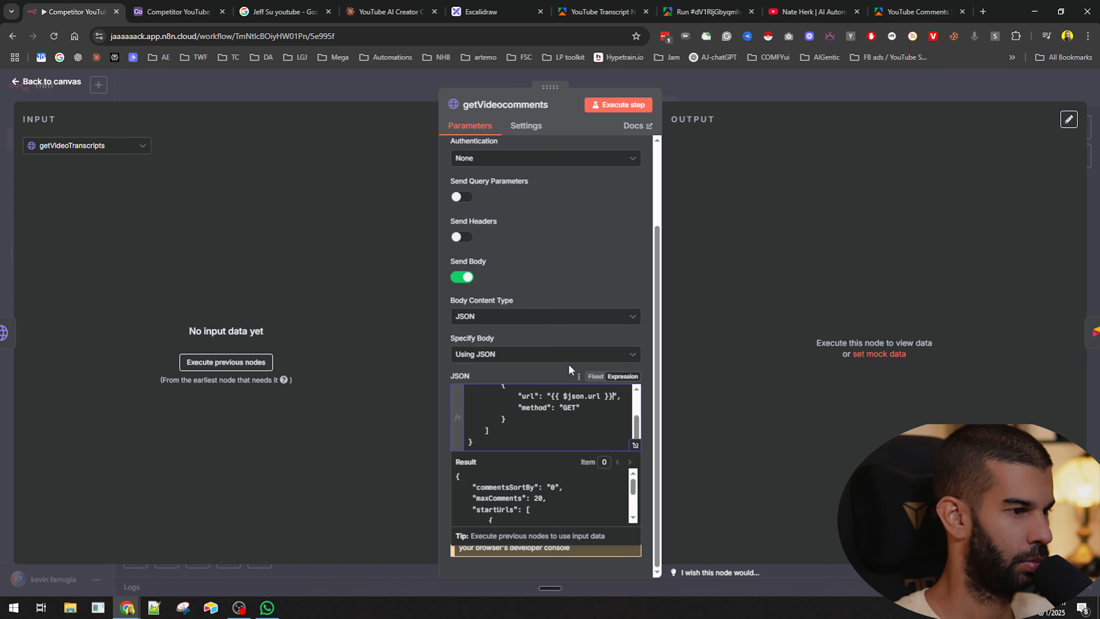
{"action": "left_click", "coordinate": [760, 94]}
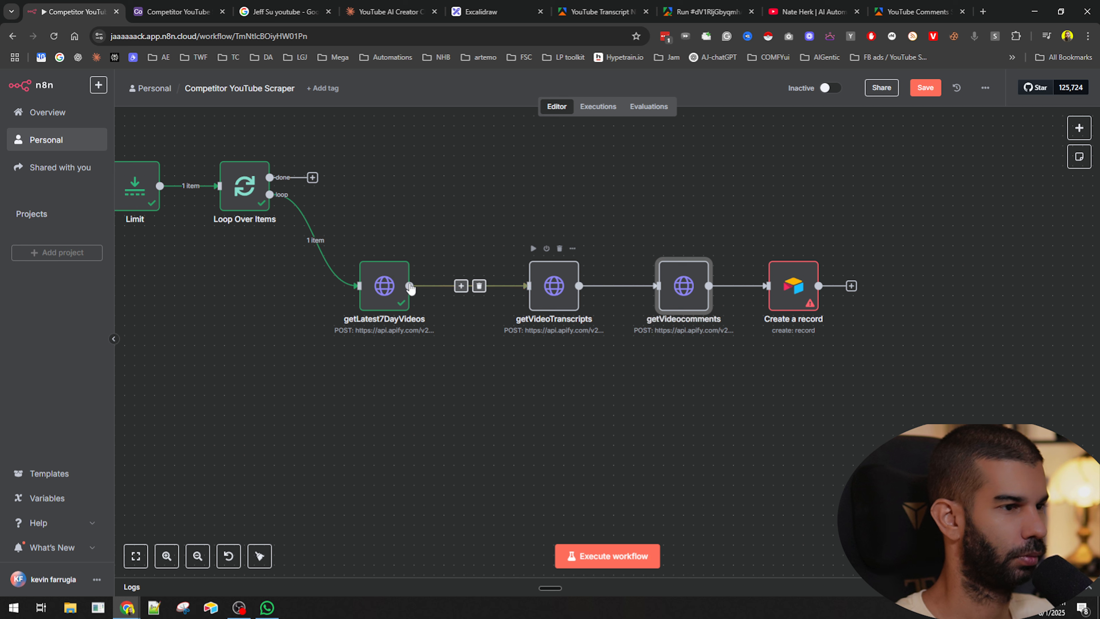
{"action": "left_click", "coordinate": [382, 297]}
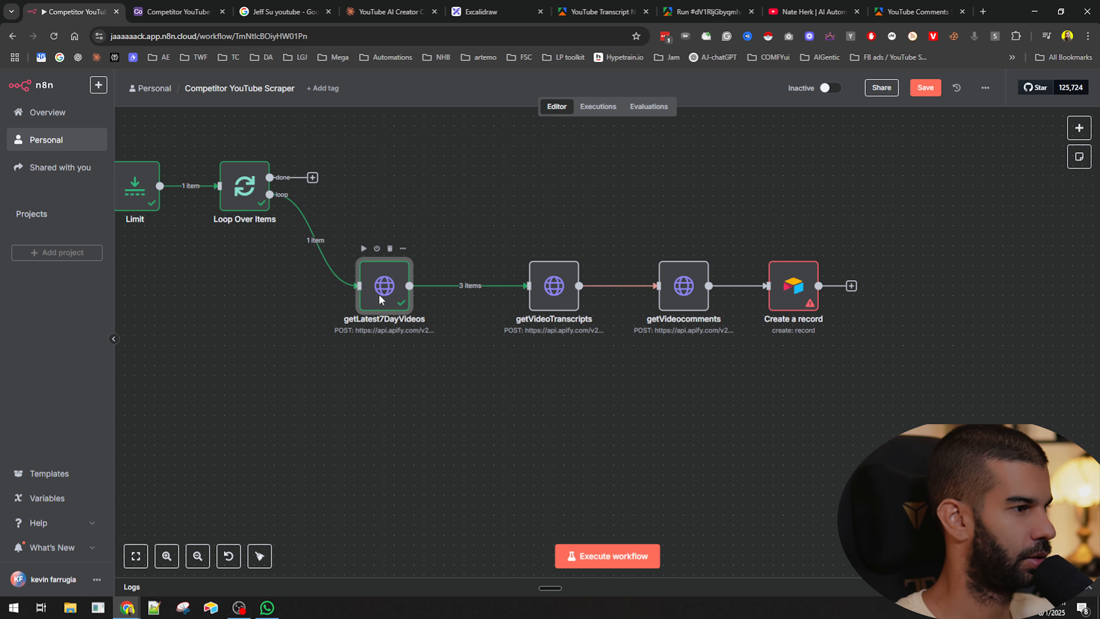
{"action": "key", "text": "F2"}
{"action": "left_click", "coordinate": [623, 384]}
- Change the getVideocomments body URL expression to {{ $('getLatest7DayVideos').item.json.url }} and save the workflow
{"action": "double_click", "coordinate": [683, 286]}
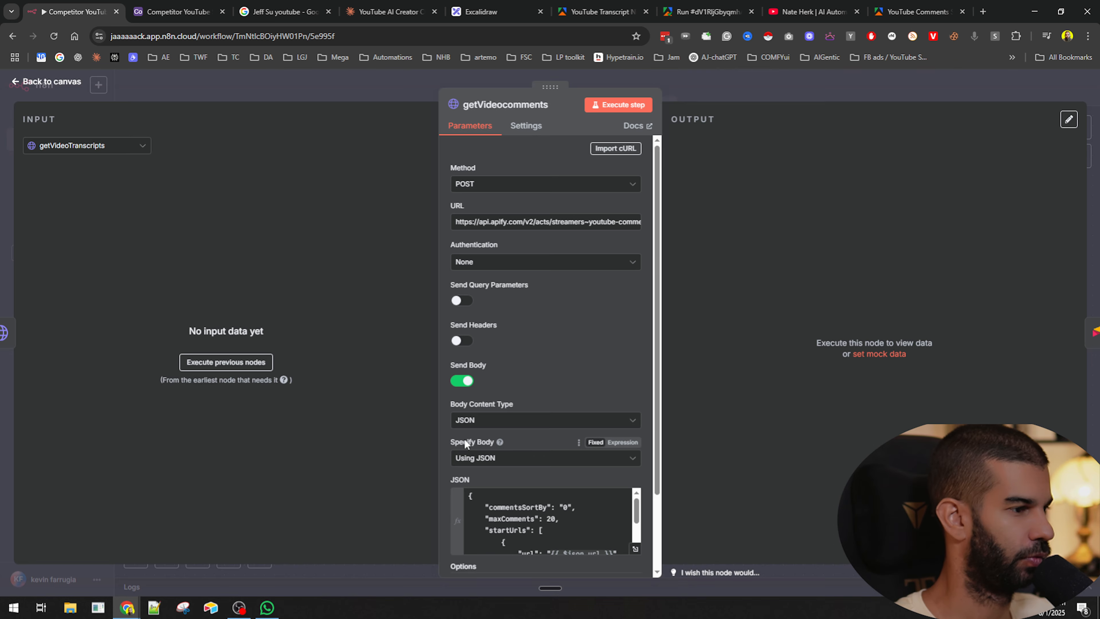
{"action": "scroll", "coordinate": [553, 433], "scroll_direction": "down", "scroll_amount": 3}
{"action": "scroll", "coordinate": [553, 433], "scroll_direction": "down", "scroll_amount": 2}
{"action": "left_click", "coordinate": [636, 455]}
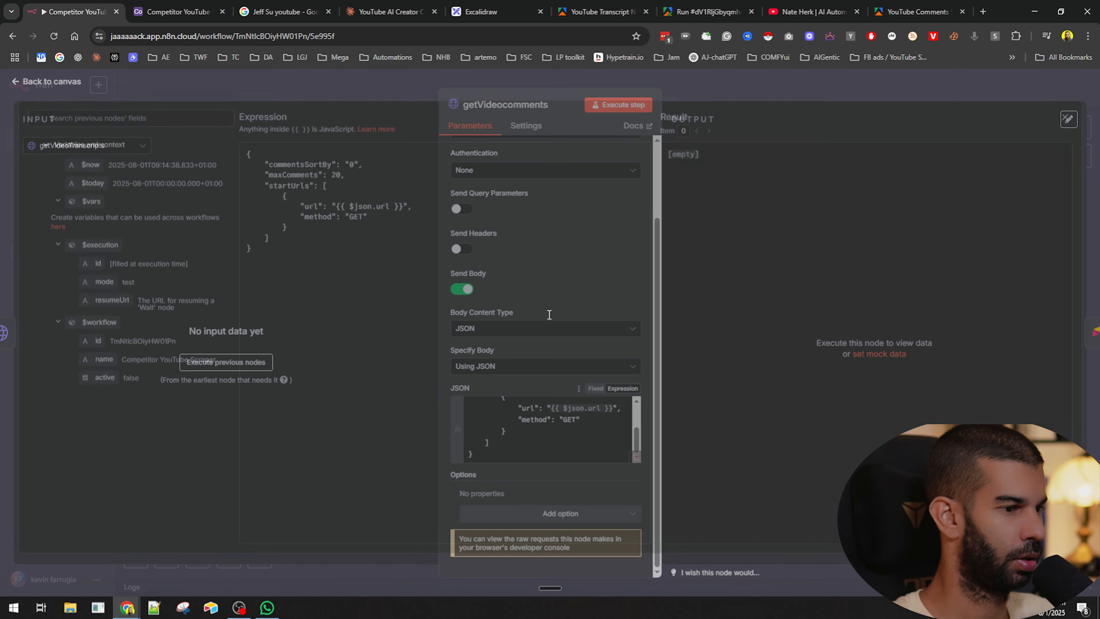
{"action": "double_click", "coordinate": [372, 214]}
{"action": "key", "text": "BackSpace"}
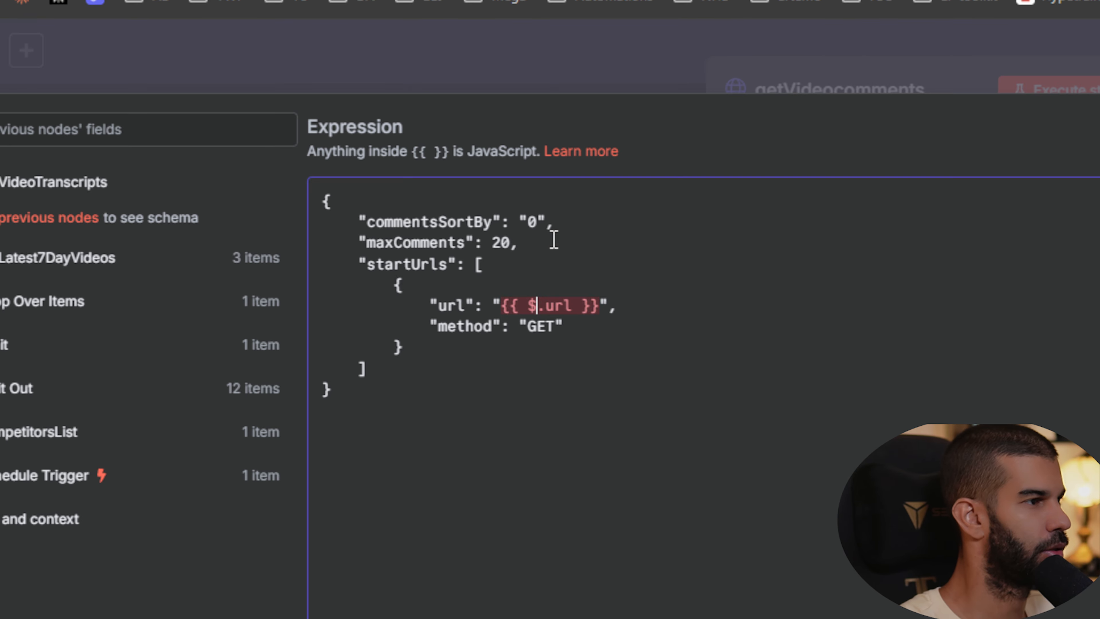
{"action": "type", "text": "("}
{"action": "key", "text": "Down"}
{"action": "key", "text": "Return"}
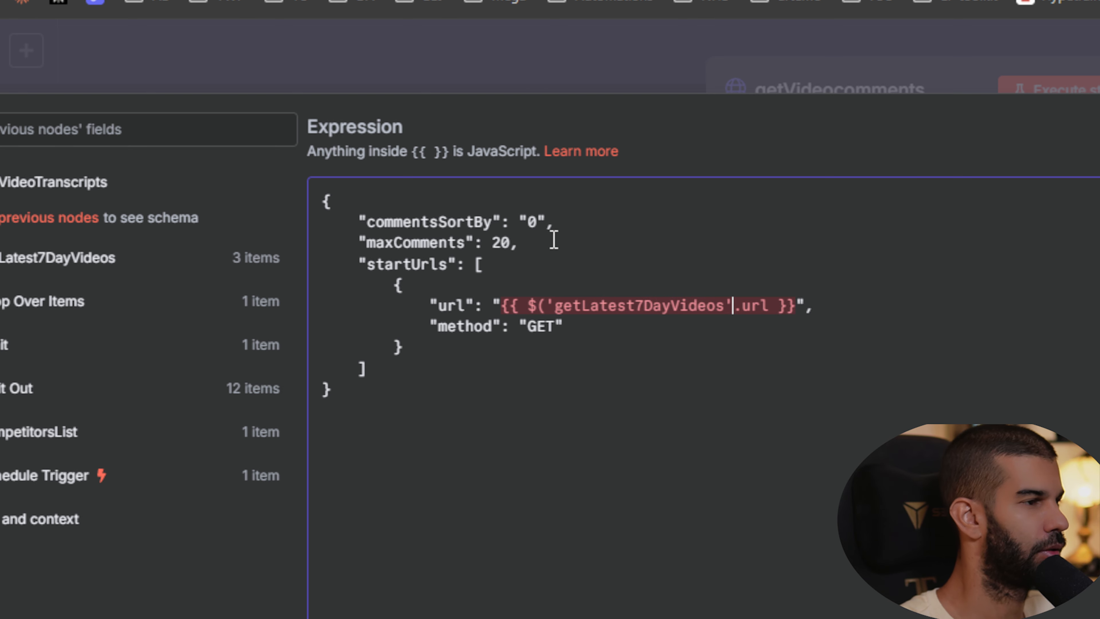
{"action": "type", "text": ").item"}
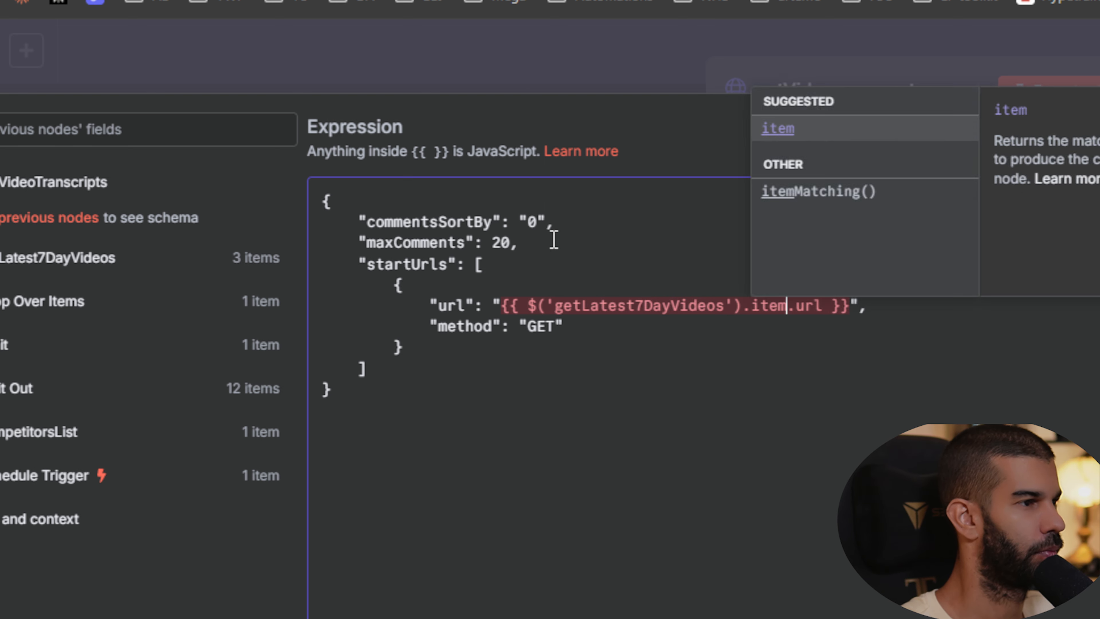
{"action": "type", "text": ".json"}
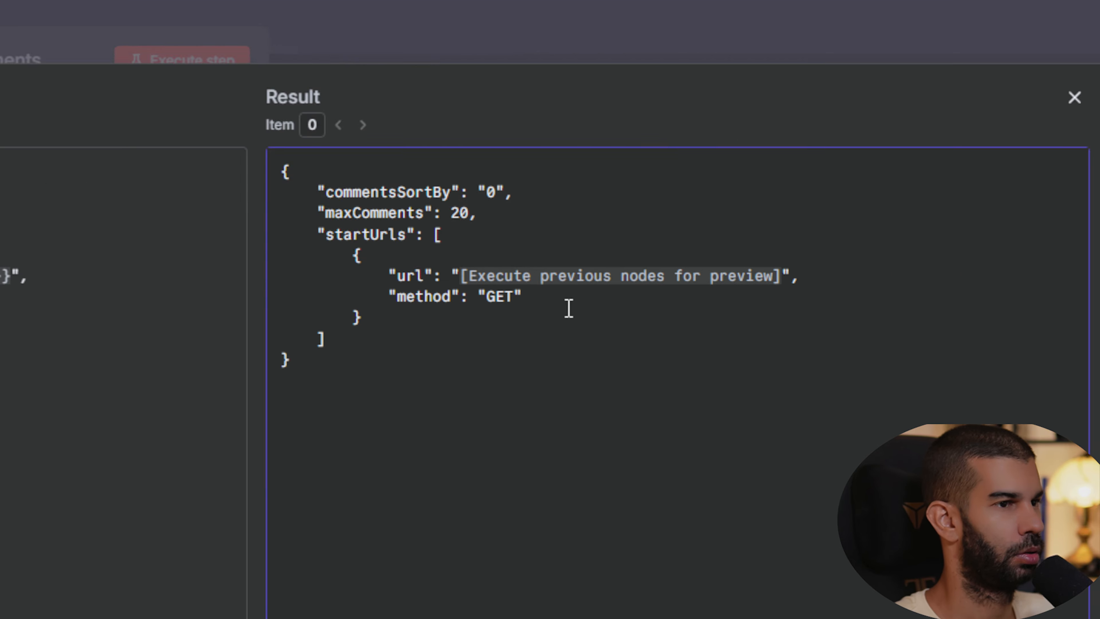
{"action": "mouse_move", "coordinate": [775, 310]}
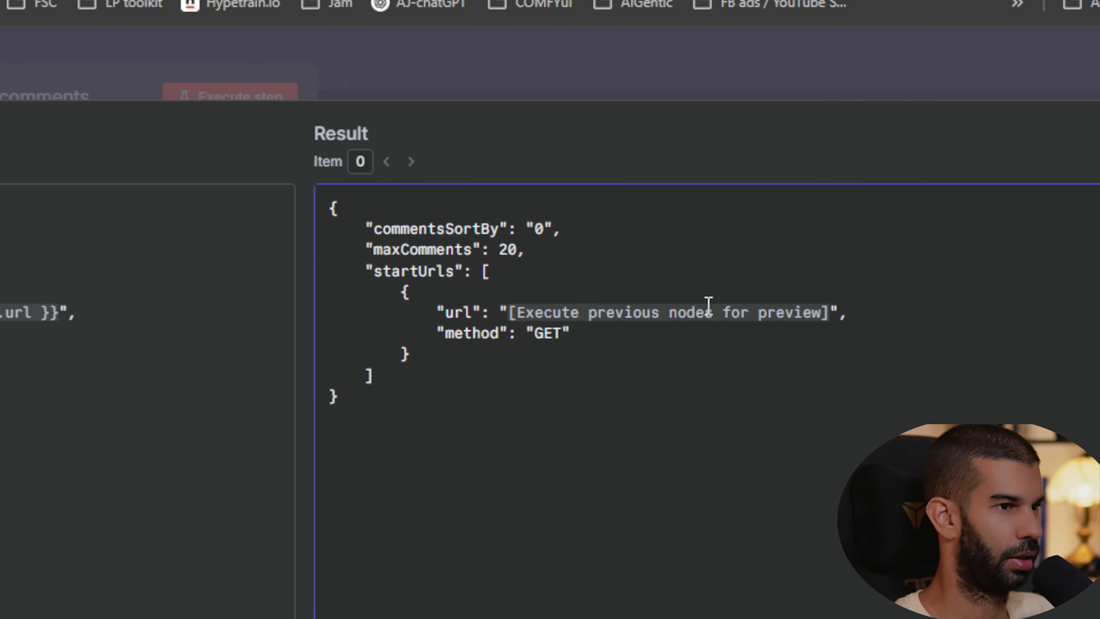
{"action": "left_click", "coordinate": [832, 81]}
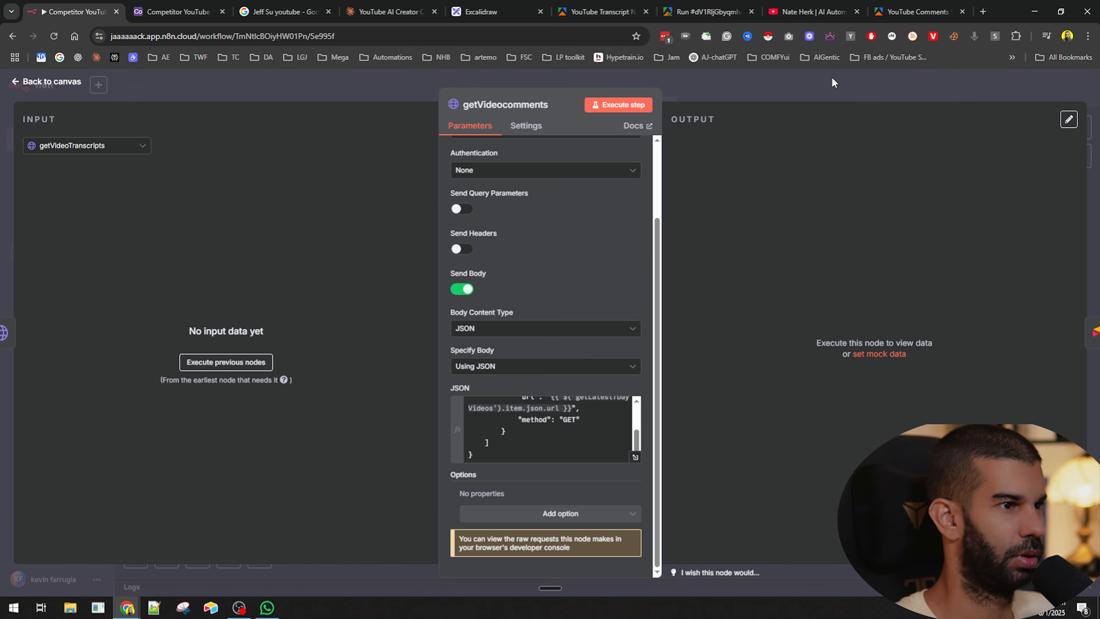
{"action": "left_click", "coordinate": [831, 81]}
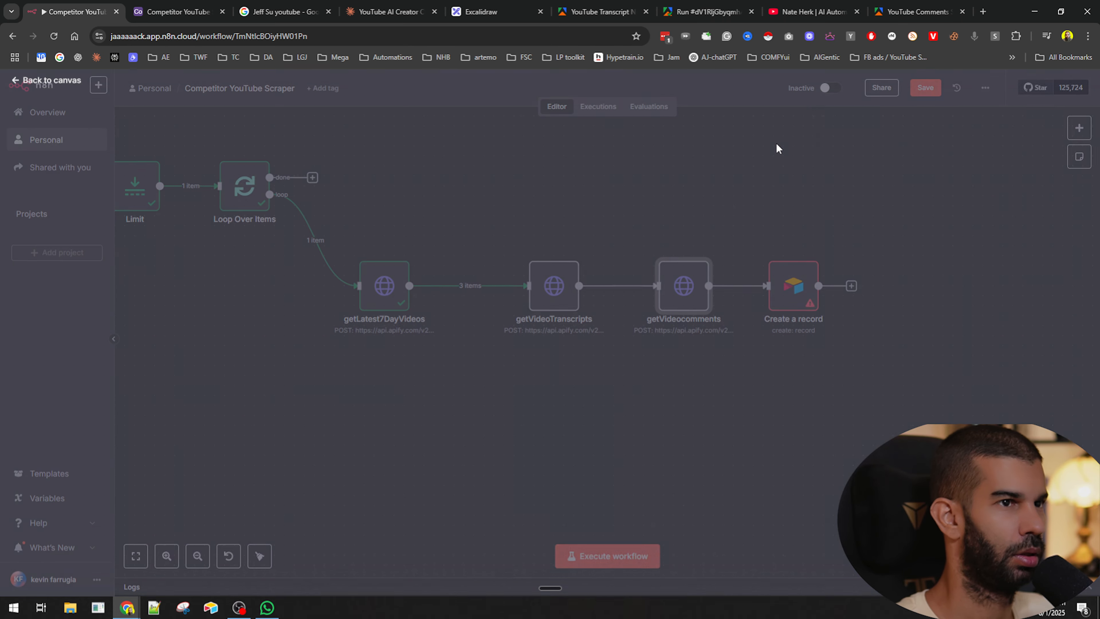
{"action": "key", "text": "ctrl+s"}
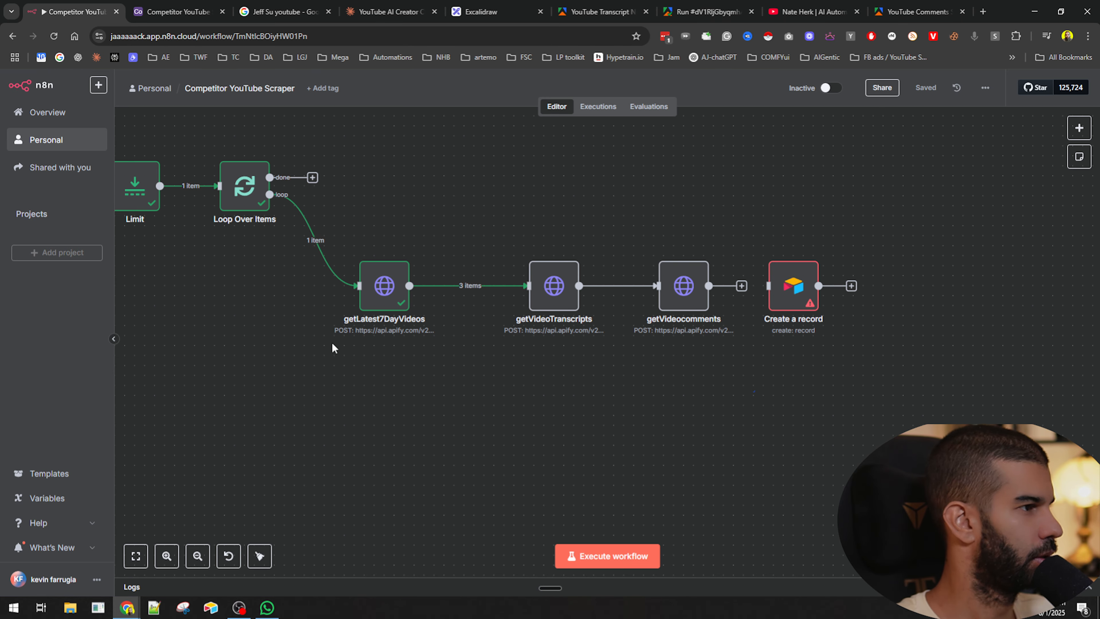
- Save the workflow again and execute the whole workflow
{"action": "scroll", "coordinate": [436, 400], "scroll_direction": "left", "scroll_amount": 5}
{"action": "scroll", "coordinate": [499, 329], "scroll_direction": "right", "scroll_amount": 1}
{"action": "left_click", "coordinate": [528, 287]}
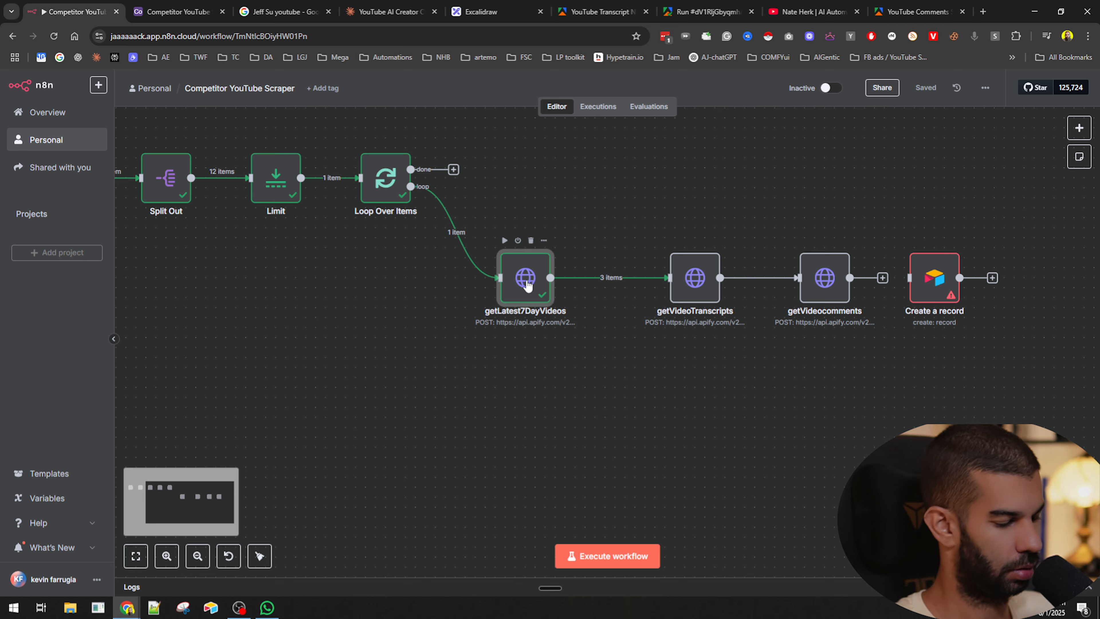
{"action": "key", "text": "p"}
{"action": "left_click_drag", "start_coordinate": [324, 356], "coordinate": [616, 437]}
{"action": "key", "text": "ctrl+s"}
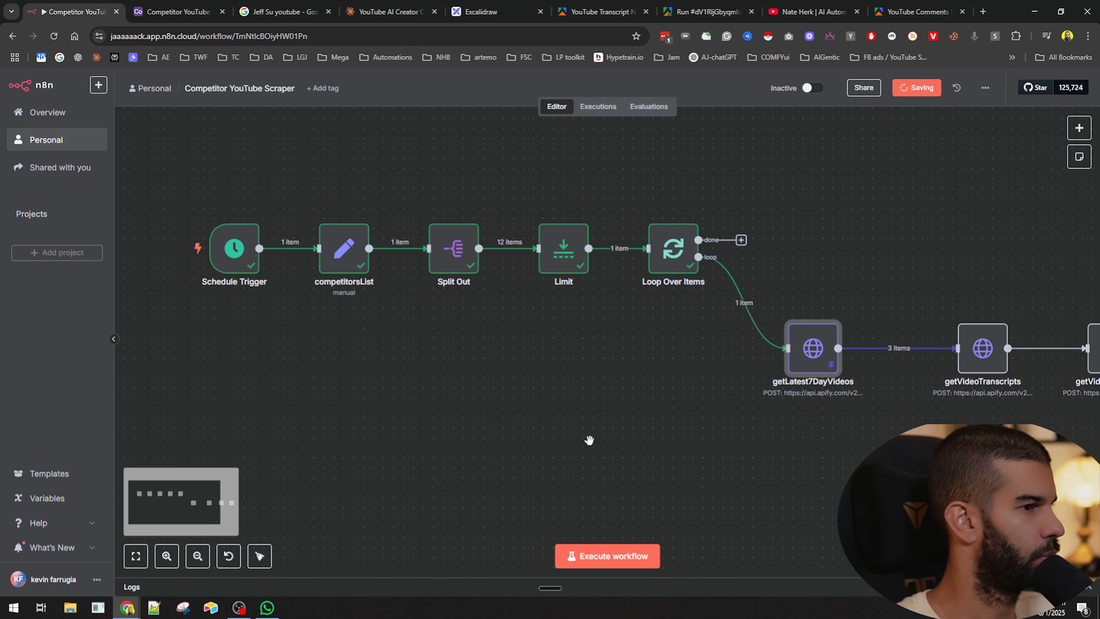
{"action": "scroll", "coordinate": [550, 455], "scroll_direction": "right", "scroll_amount": 5}
{"action": "left_click", "coordinate": [607, 556]}
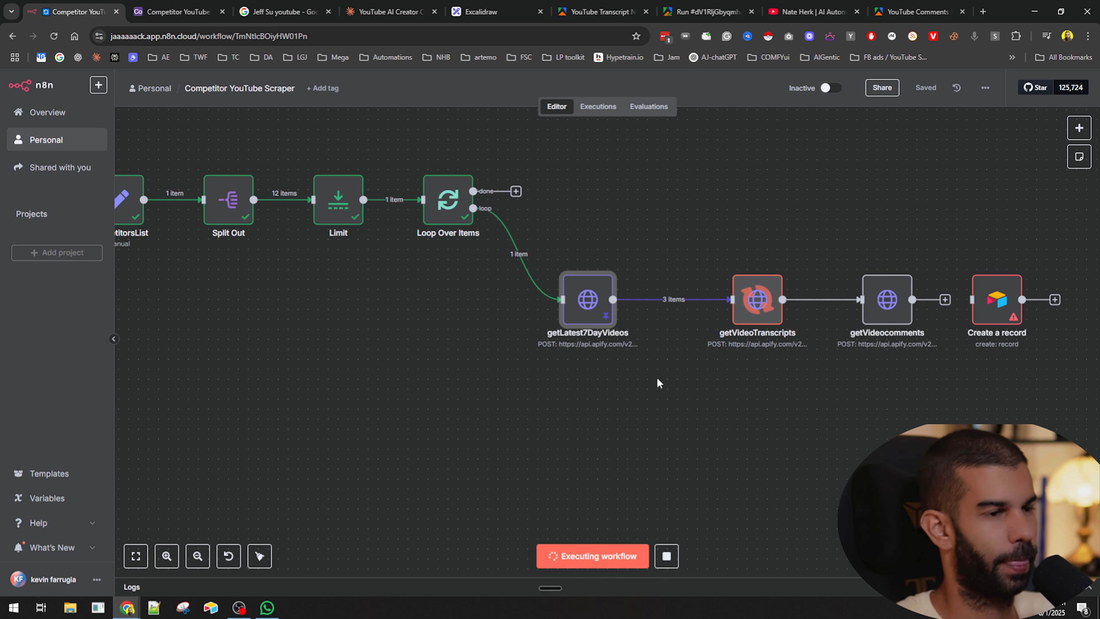
{"action": "scroll", "coordinate": [606, 412], "scroll_direction": "right", "scroll_amount": 5}
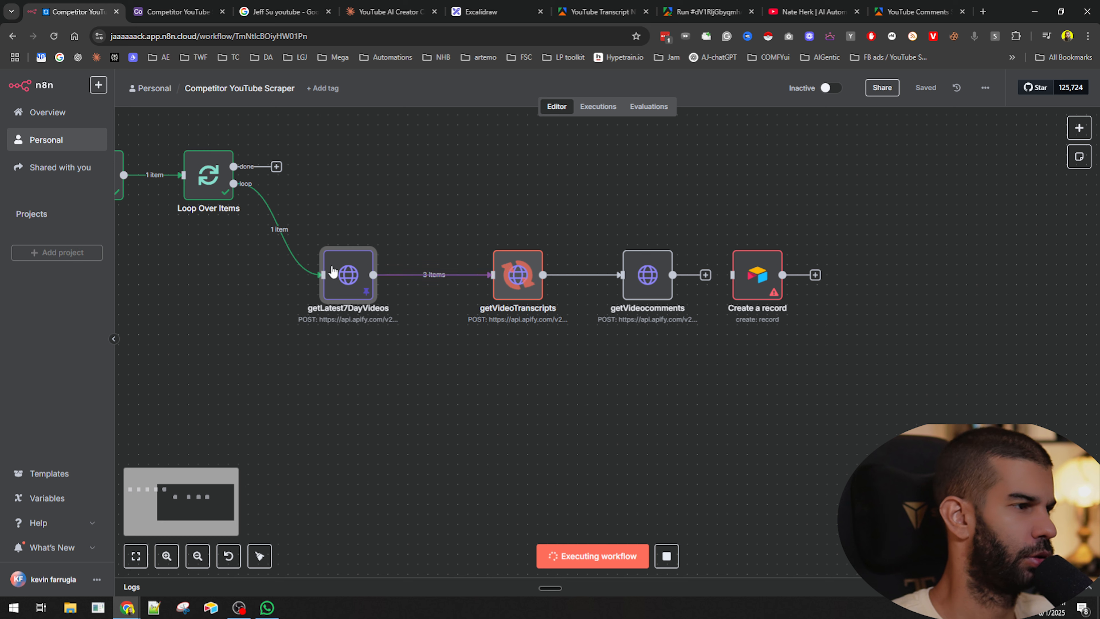
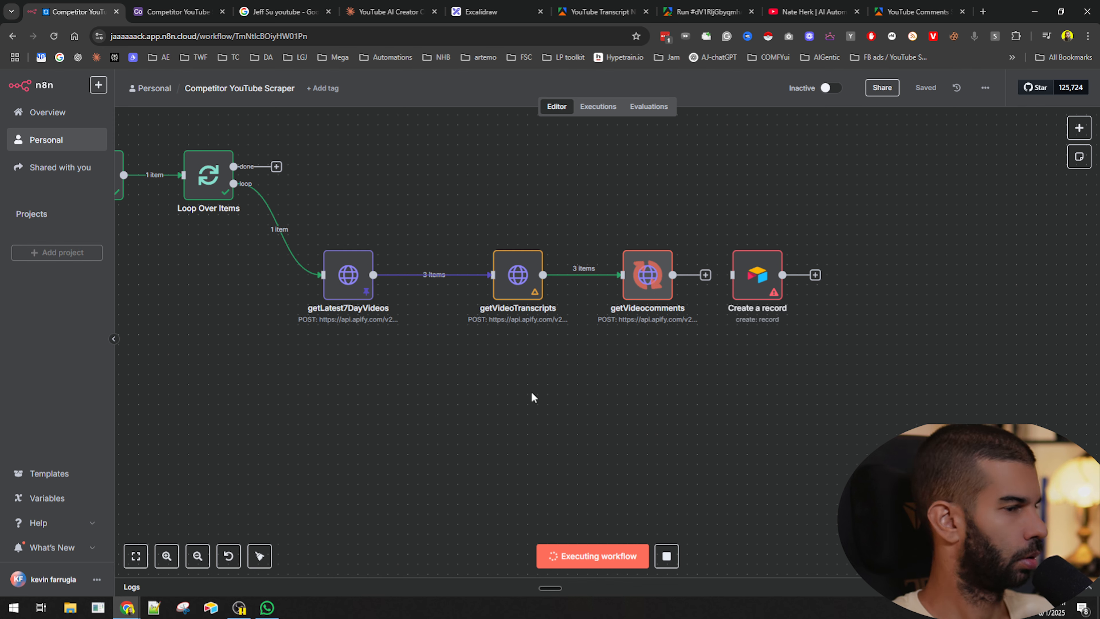
- Open the getVideoTranscripts node and scroll through its transcript output
{"action": "double_click", "coordinate": [519, 307]}
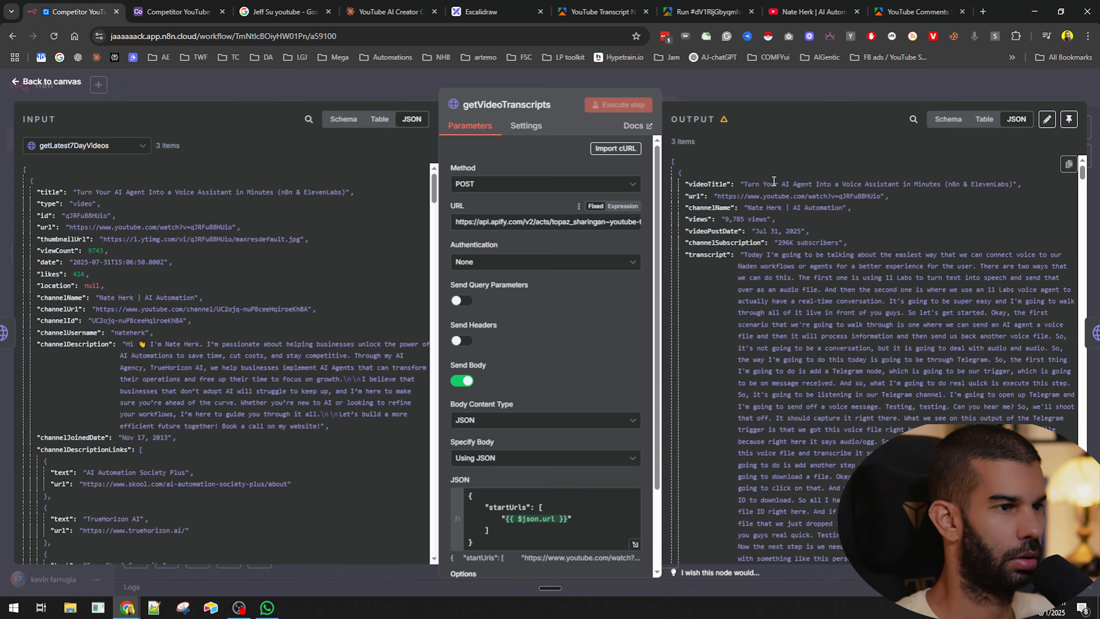
{"action": "left_click", "coordinate": [831, 456]}
{"action": "scroll", "coordinate": [823, 440], "scroll_direction": "down", "scroll_amount": 15}
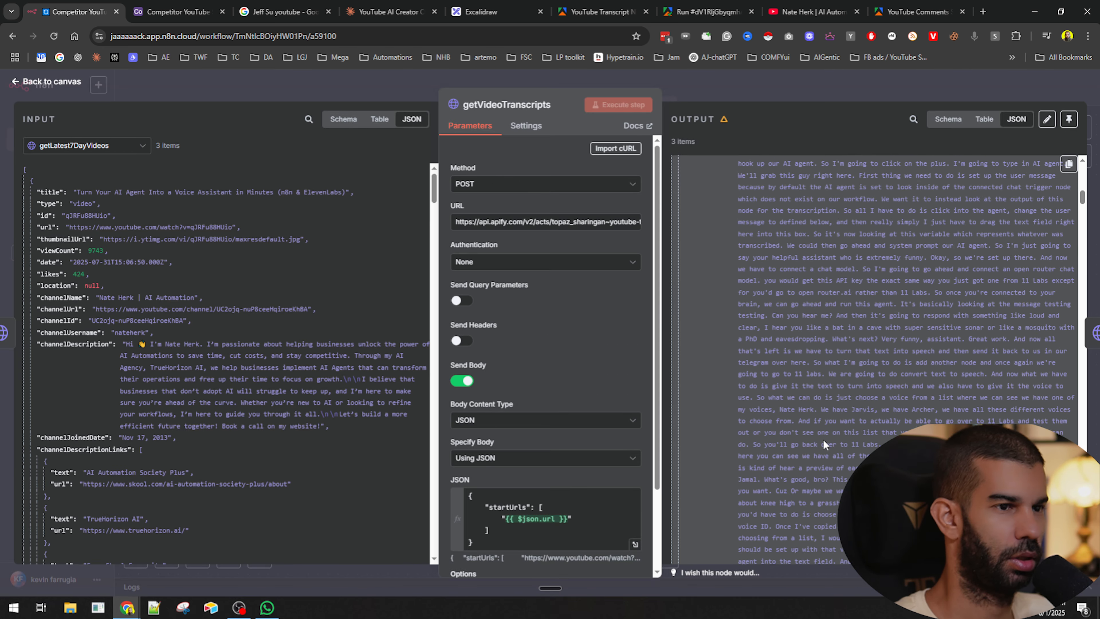
{"action": "left_click_drag", "start_coordinate": [1083, 230], "coordinate": [1083, 455]}
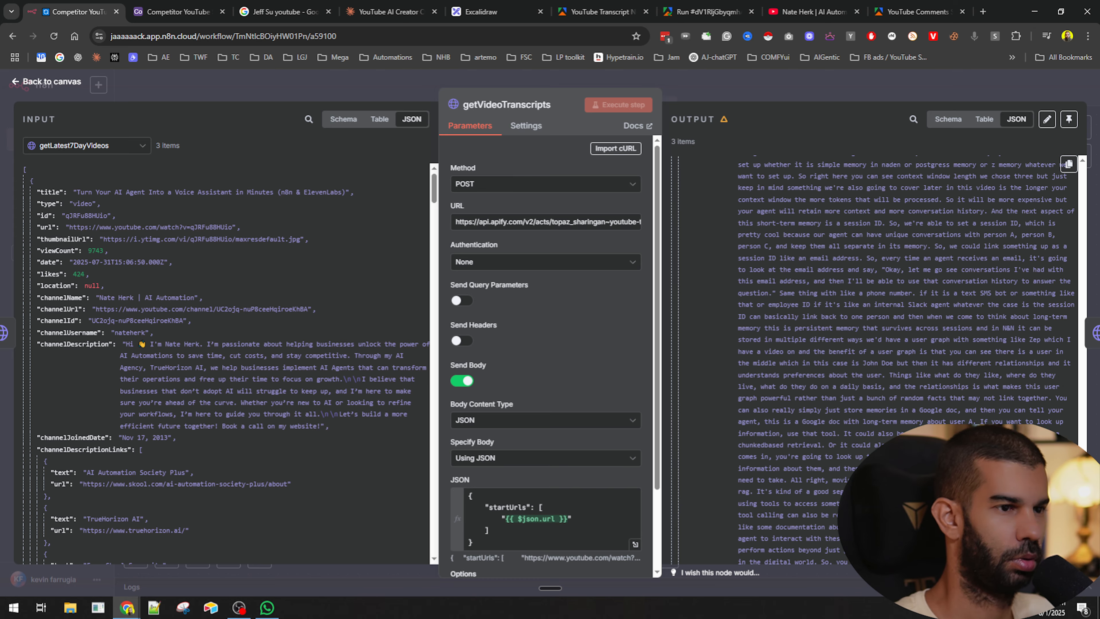
{"action": "left_click", "coordinate": [819, 74]}
- Set maxComments to 10 in the getVideocomments JSON body and save the workflow
{"action": "double_click", "coordinate": [647, 278]}
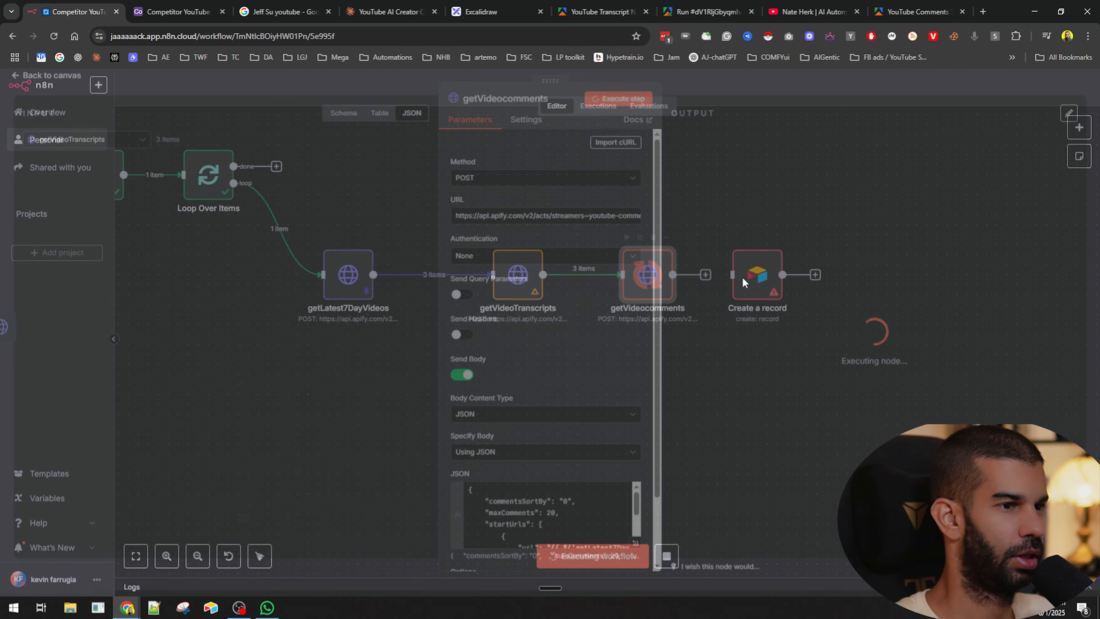
{"action": "scroll", "coordinate": [514, 330], "scroll_direction": "down", "scroll_amount": 2}
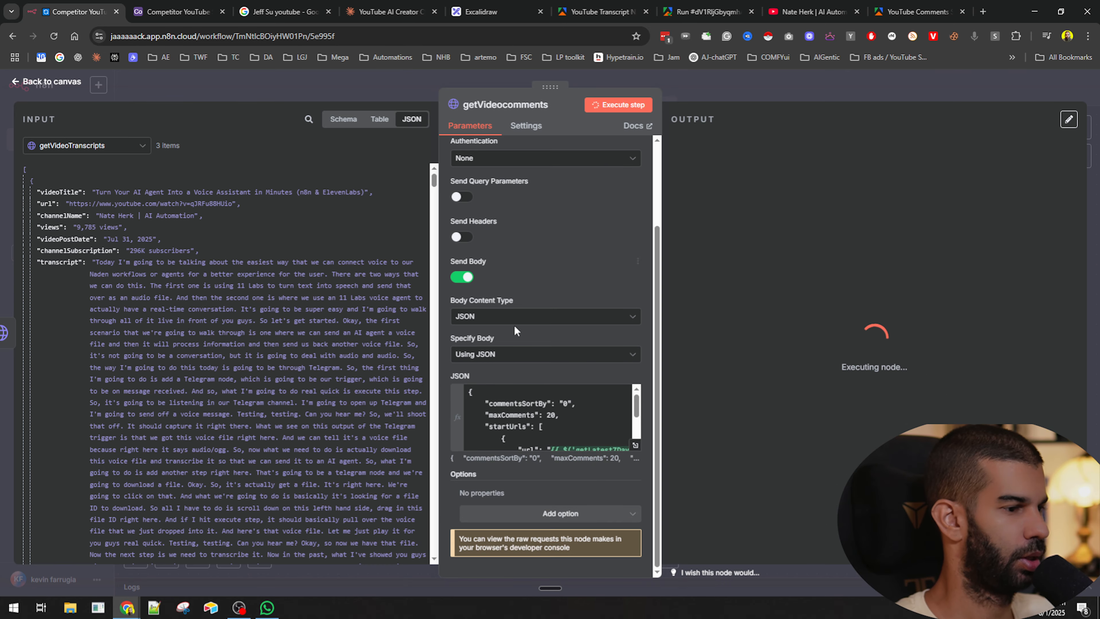
{"action": "left_click", "coordinate": [549, 416]}
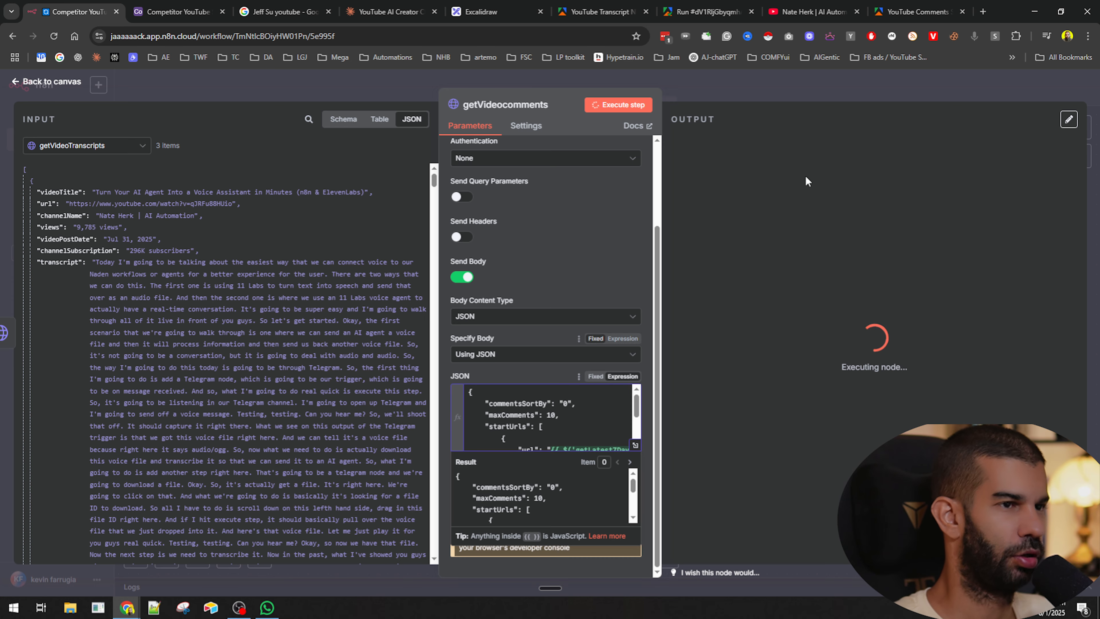
{"action": "left_click", "coordinate": [763, 97]}
{"action": "key", "text": "ctrl+s"}
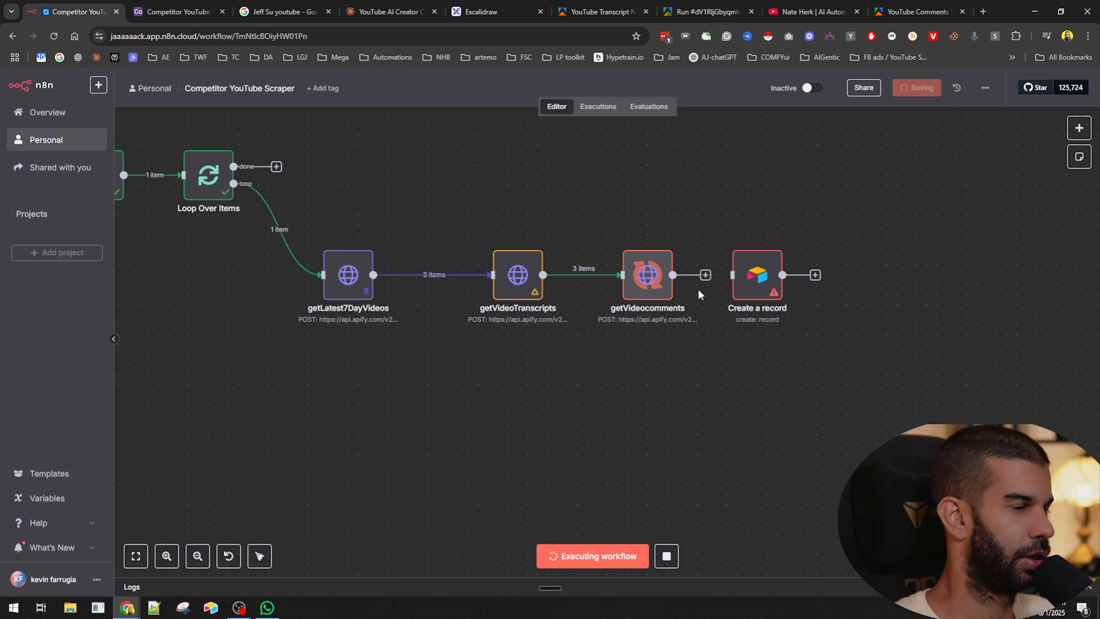
- Connect getVideocomments to the Create a record node
{"action": "left_click_drag", "start_coordinate": [731, 275], "coordinate": [673, 275]}
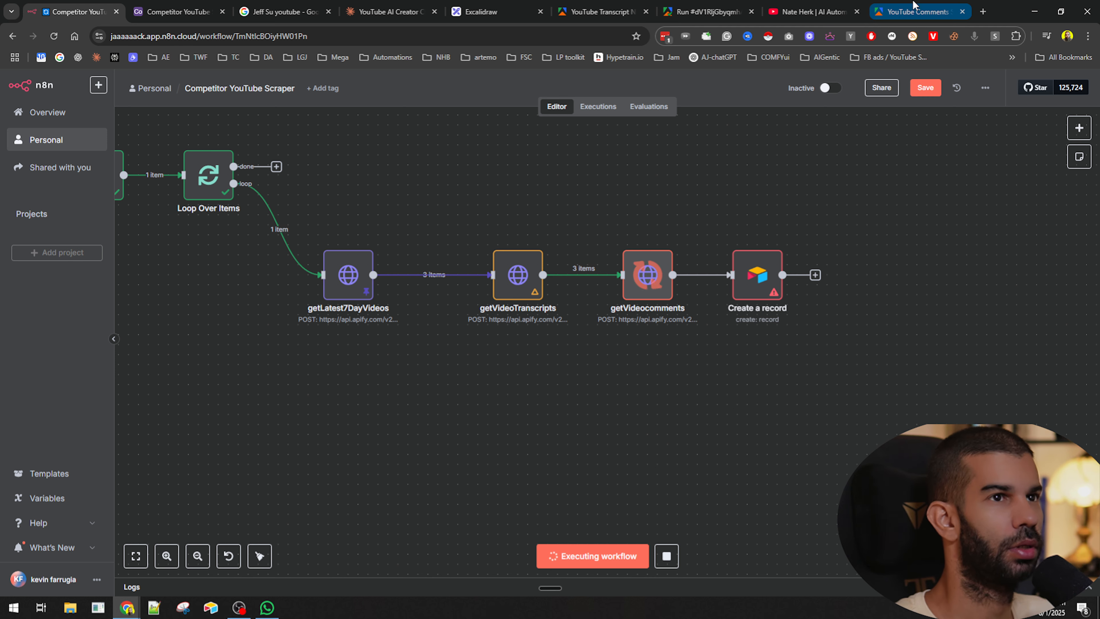
{"action": "mouse_move", "coordinate": [666, 328]}
- Switch to the Airtable base and delete the Notes, Assignee, Status, Attachments and Attachment Summary fields
{"action": "left_click", "coordinate": [186, 6]}
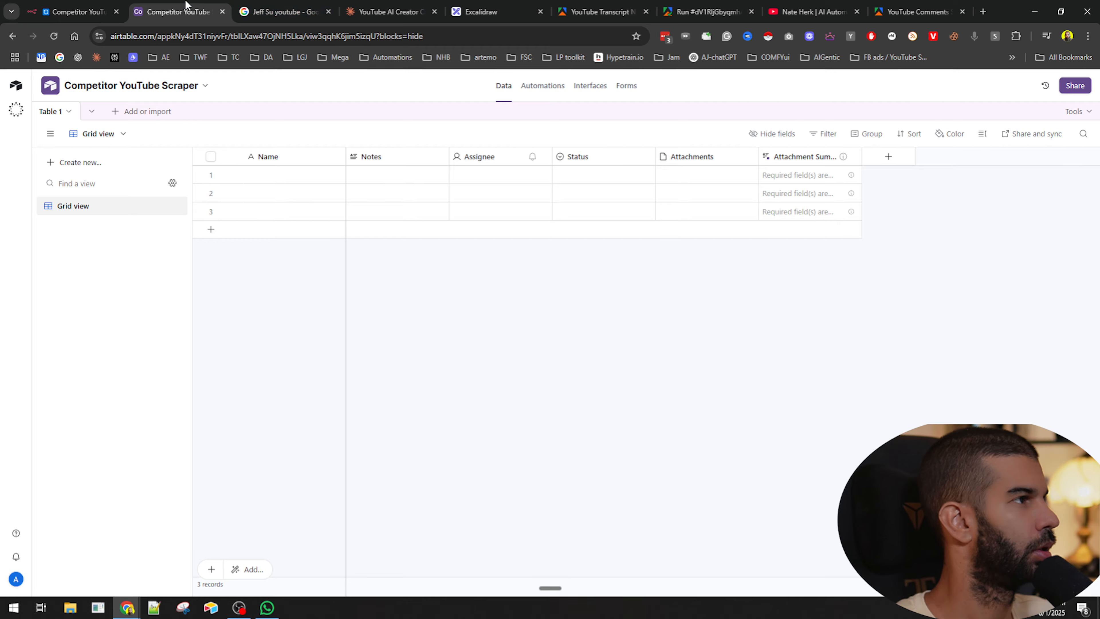
{"action": "left_click", "coordinate": [390, 157]}
{"action": "left_click", "coordinate": [805, 156], "text": "shift"}
{"action": "right_click", "coordinate": [805, 157]}
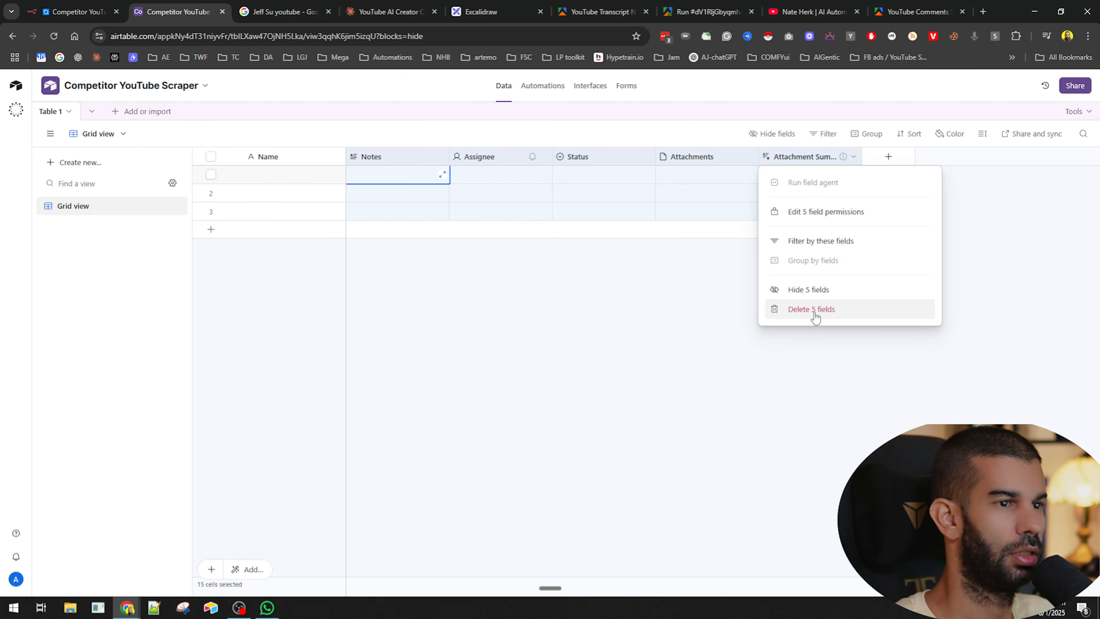
{"action": "left_click", "coordinate": [817, 314]}
- Rename the primary field to recordId and make it a formula field using RECORD_ID()
{"action": "double_click", "coordinate": [277, 156]}
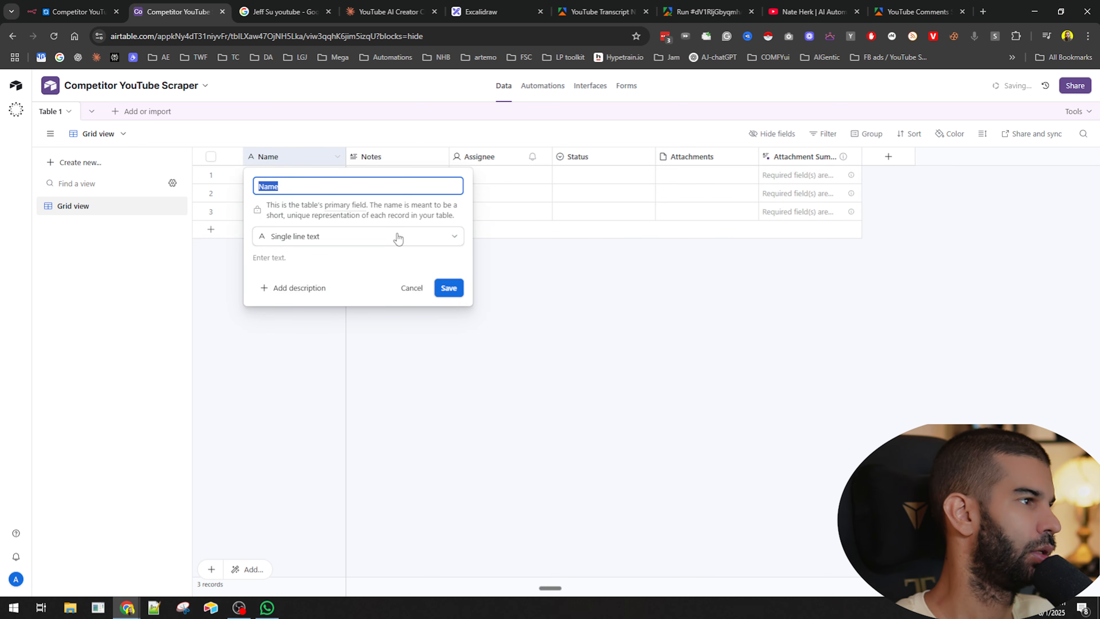
{"action": "type", "text": "recordId"}
{"action": "left_click", "coordinate": [398, 238]}
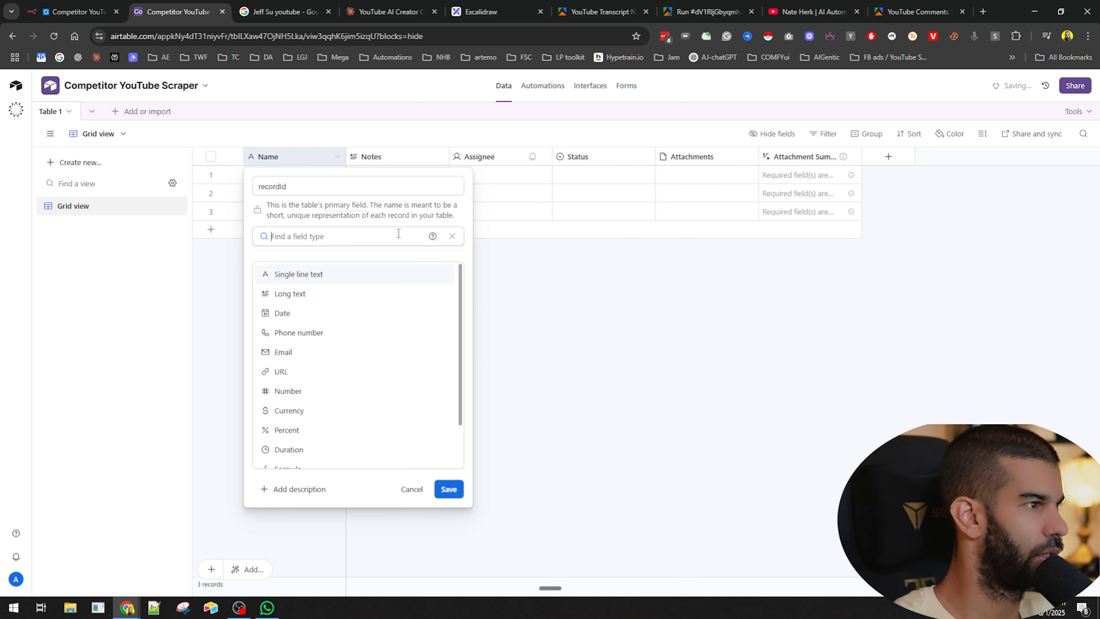
{"action": "type", "text": "fo"}
{"action": "key", "text": "Return"}
{"action": "left_click", "coordinate": [404, 317]}
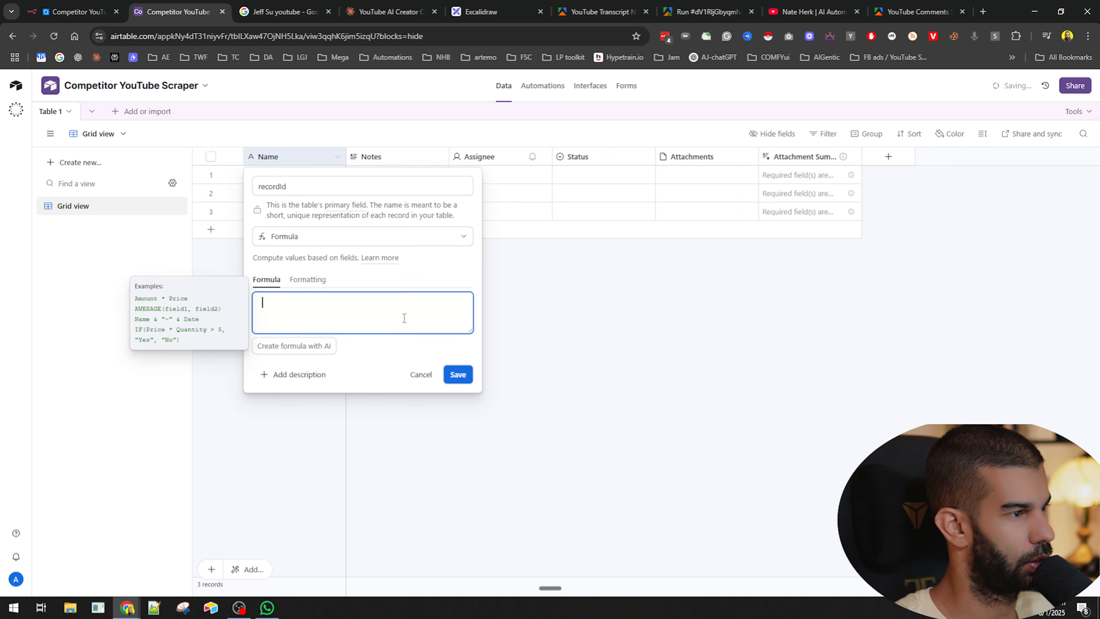
{"action": "type", "text": "=rec"}
{"action": "key", "text": "Return"}
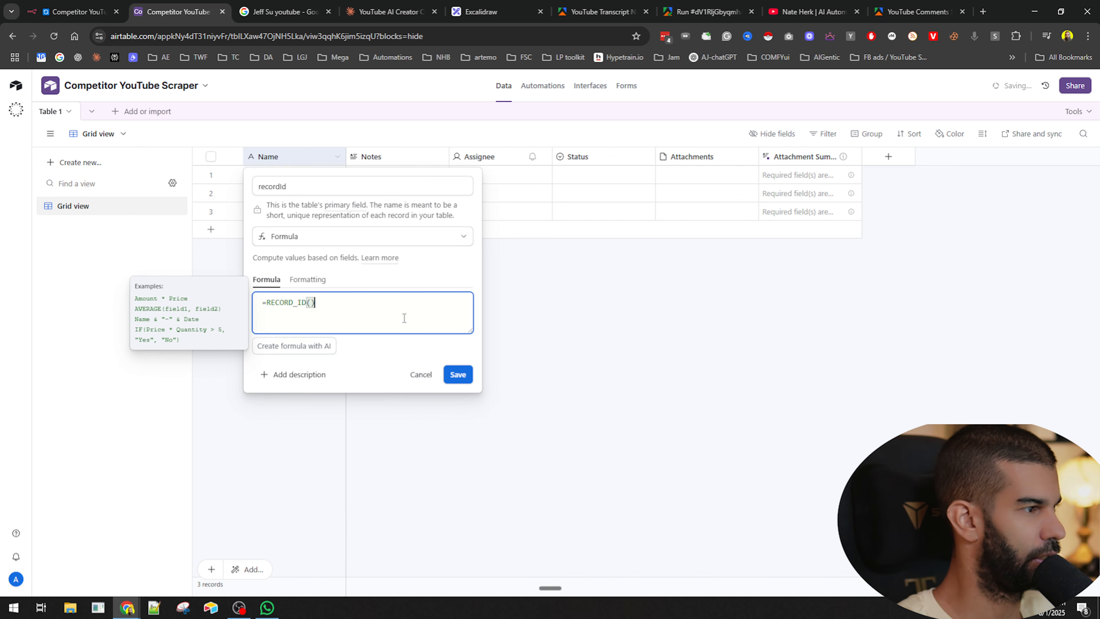
{"action": "left_click", "coordinate": [462, 373]}
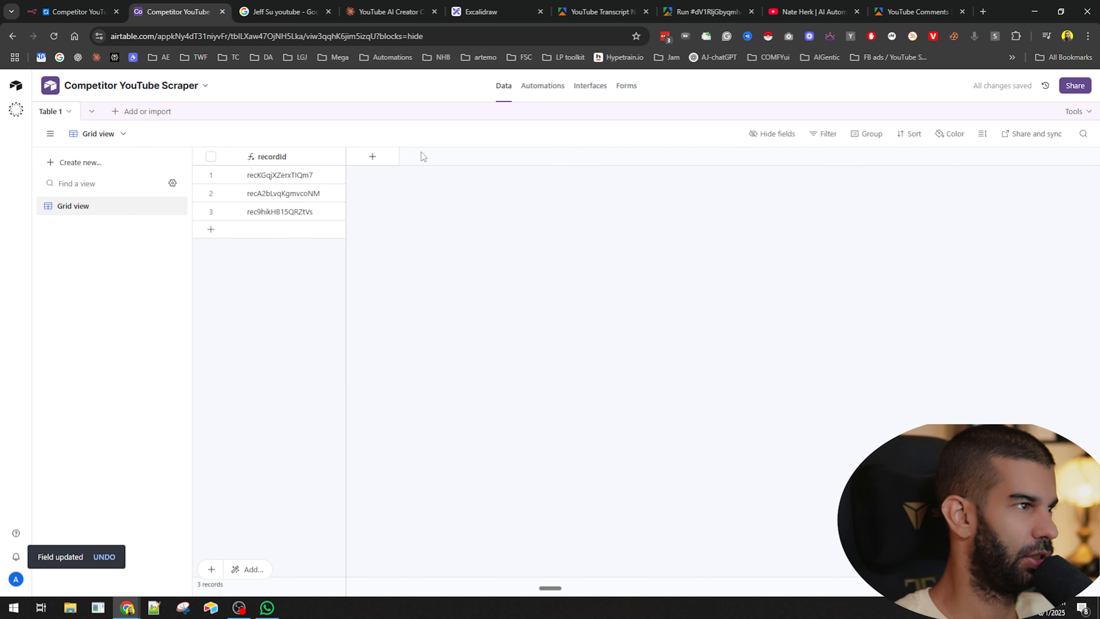
- Add a single line text field named YouTube Channel
{"action": "left_click", "coordinate": [372, 156]}
{"action": "type", "text": "YouTube Channel"}
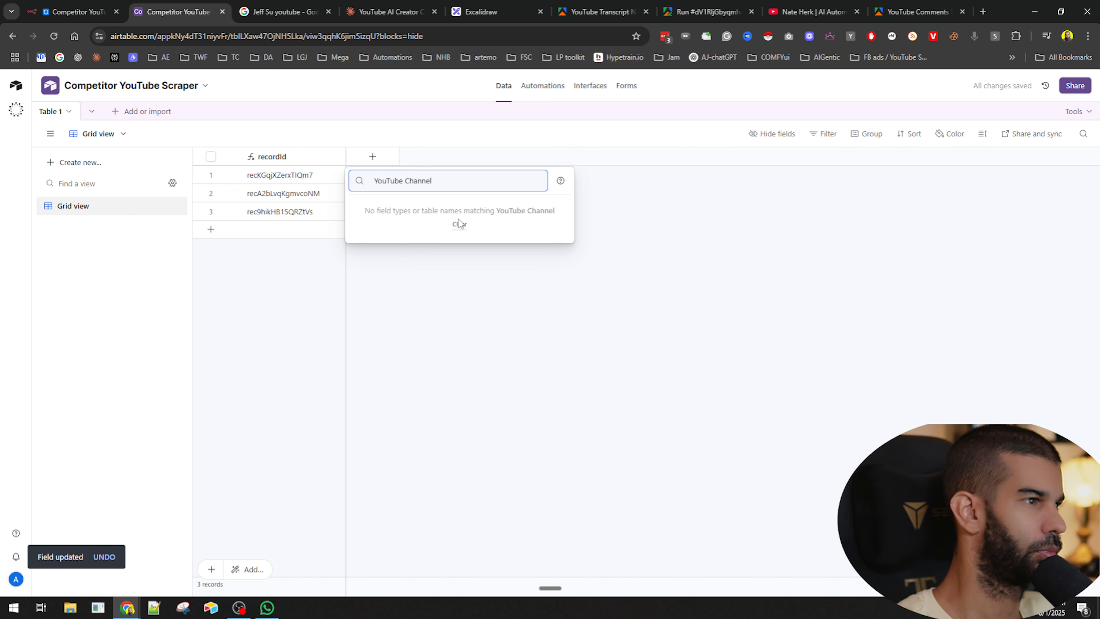
{"action": "left_click", "coordinate": [458, 219]}
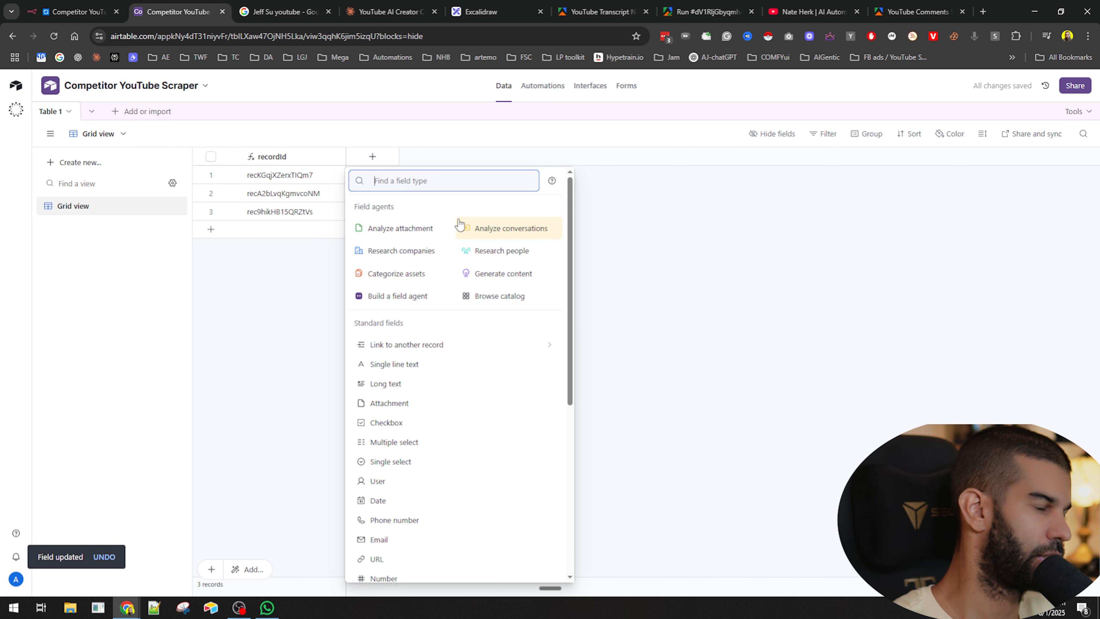
{"action": "type", "text": "sing"}
{"action": "key", "text": "Return"}
{"action": "type", "text": "YouTube Channel"}
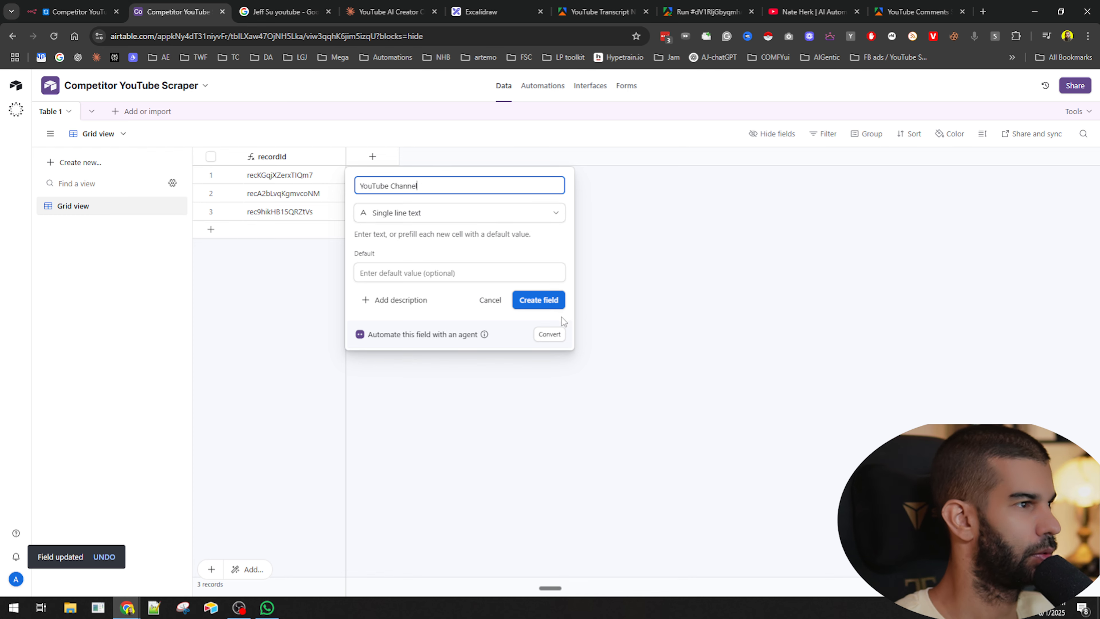
{"action": "left_click", "coordinate": [549, 302]}
- Add a URL field named YouTube Video URL
{"action": "left_click", "coordinate": [500, 163]}
{"action": "type", "text": "YouTube Video URL"}
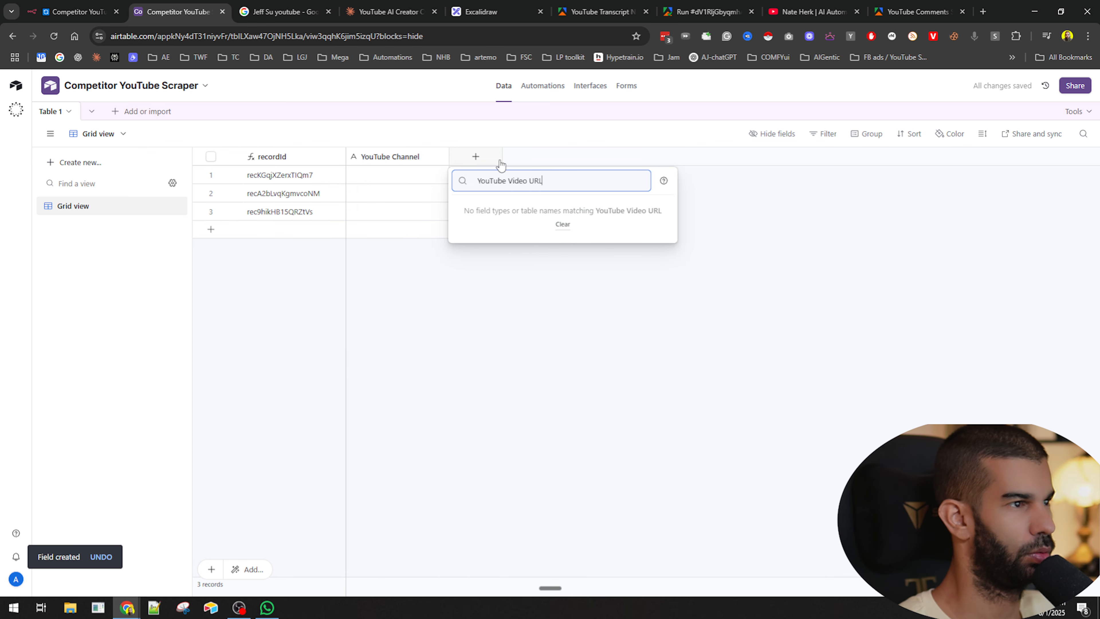
{"action": "key", "text": "ctrl+a"}
{"action": "key", "text": "ctrl+x"}
{"action": "type", "text": "url"}
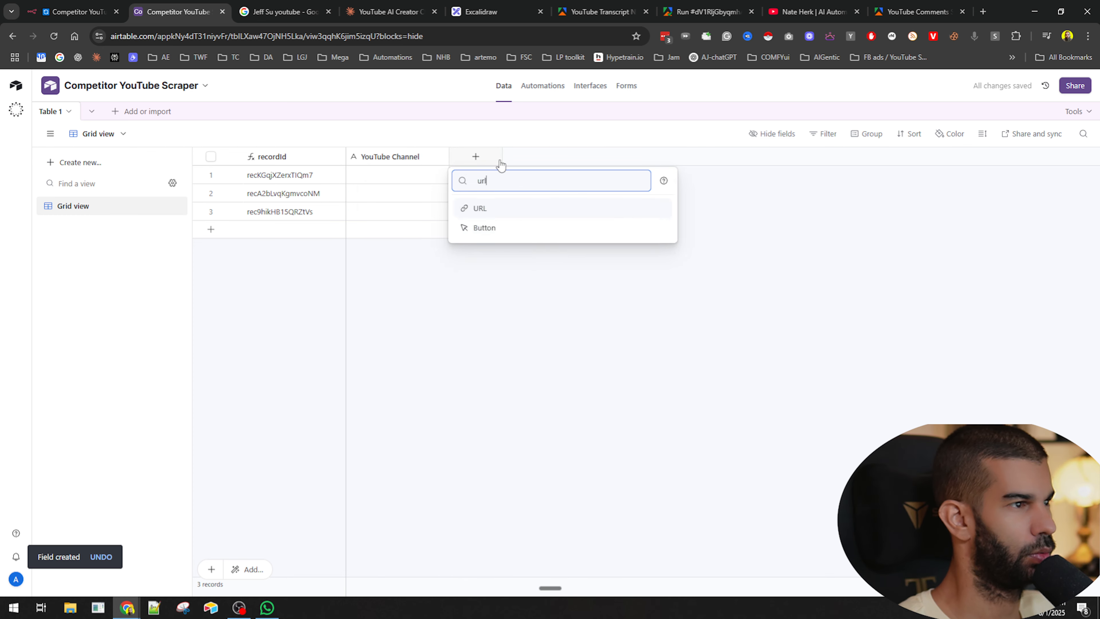
{"action": "key", "text": "Return"}
{"action": "key", "text": "ctrl+v"}
{"action": "left_click", "coordinate": [643, 265]}
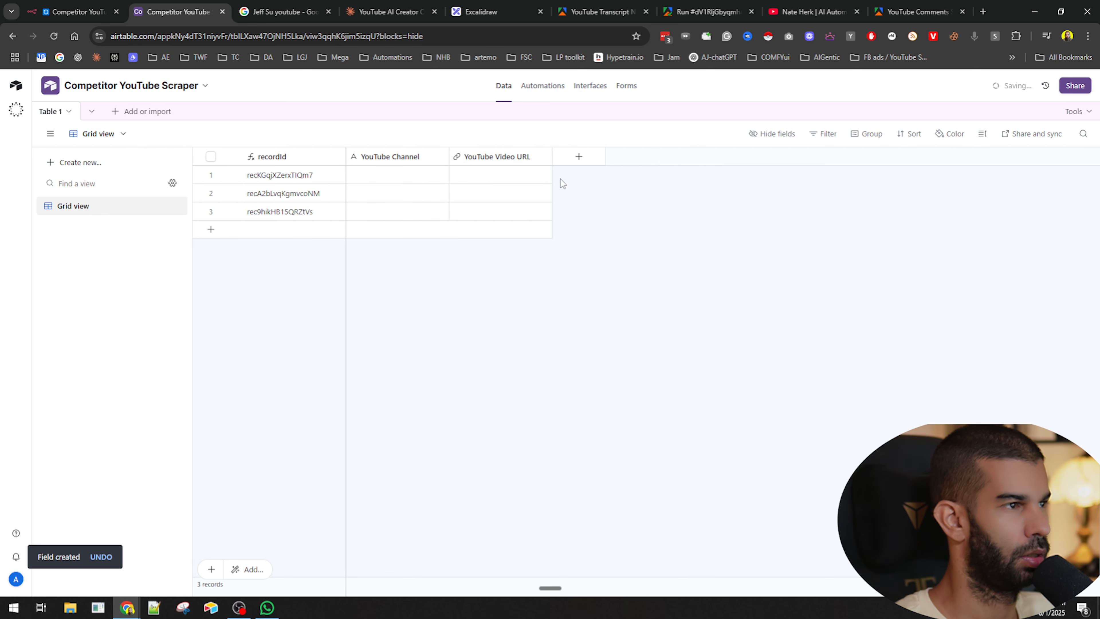
- Add a number field named Comments
{"action": "left_click", "coordinate": [578, 156]}
{"action": "type", "text": "j"}
{"action": "key", "text": "BackSpace"}
{"action": "type", "text": "number"}
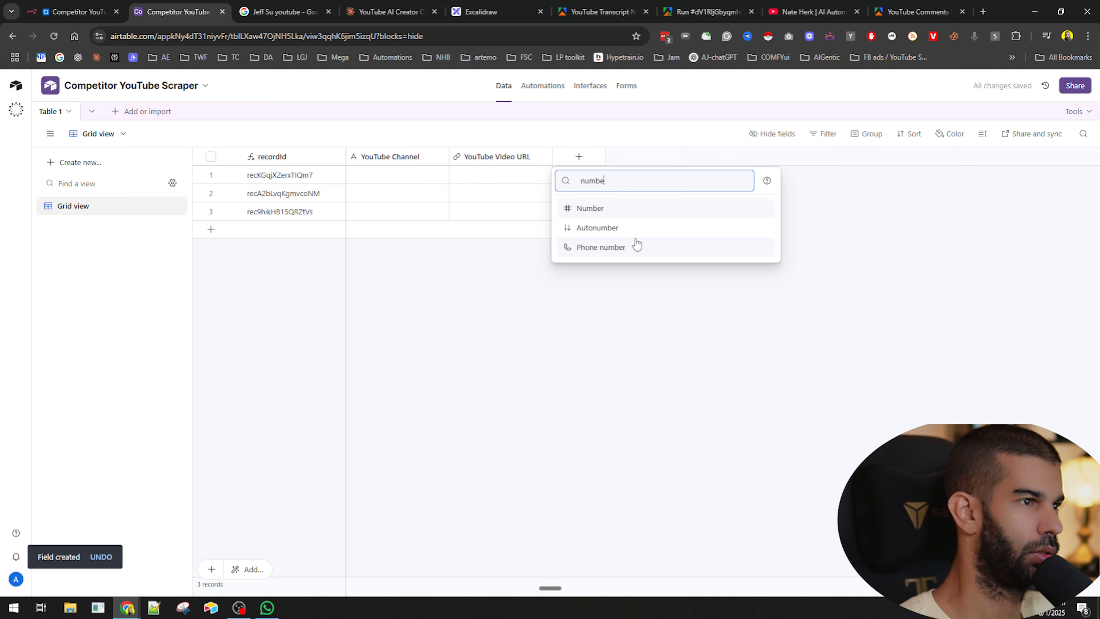
{"action": "key", "text": "Return"}
{"action": "type", "text": "Comments"}
{"action": "key", "text": "Return"}
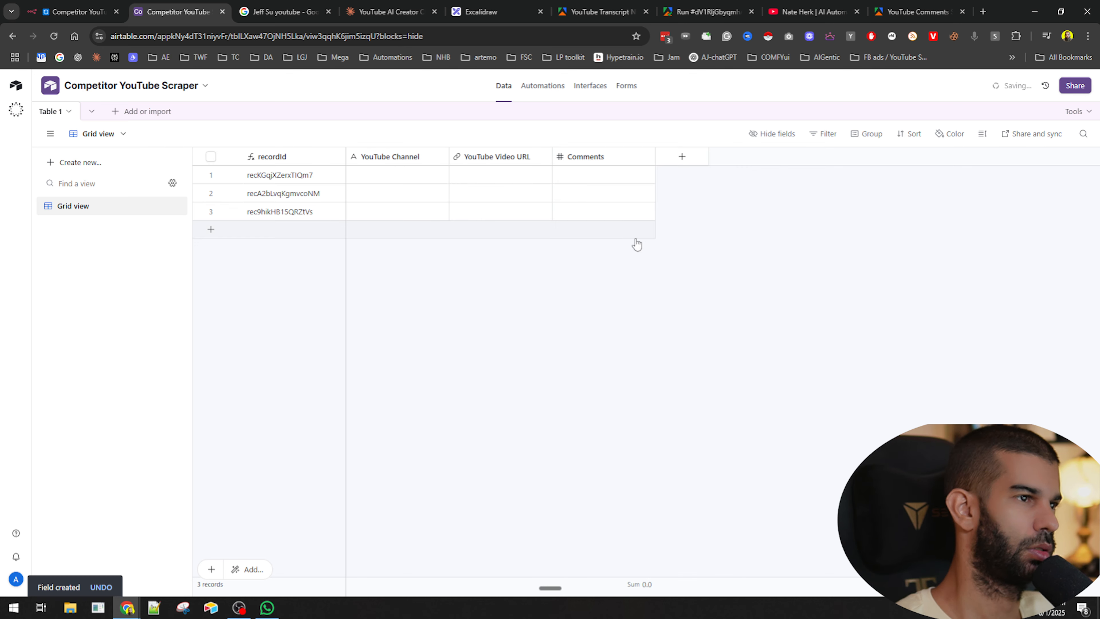
- Add a number field named Likes
{"action": "left_click", "coordinate": [682, 157]}
{"action": "type", "text": "numb"}
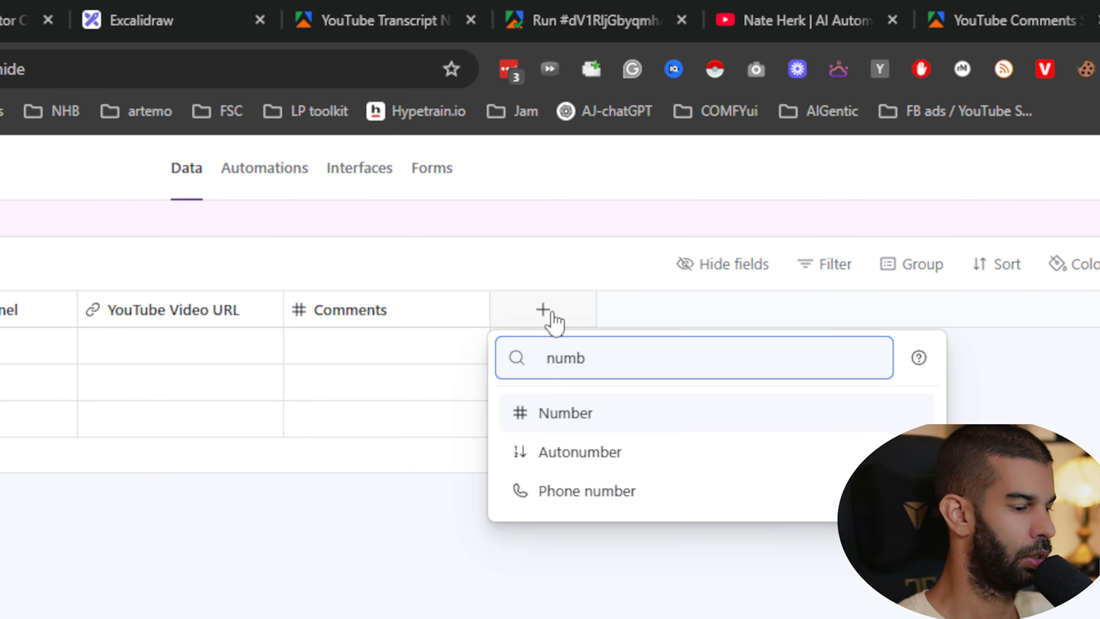
{"action": "key", "text": "Return"}
{"action": "type", "text": "LI"}
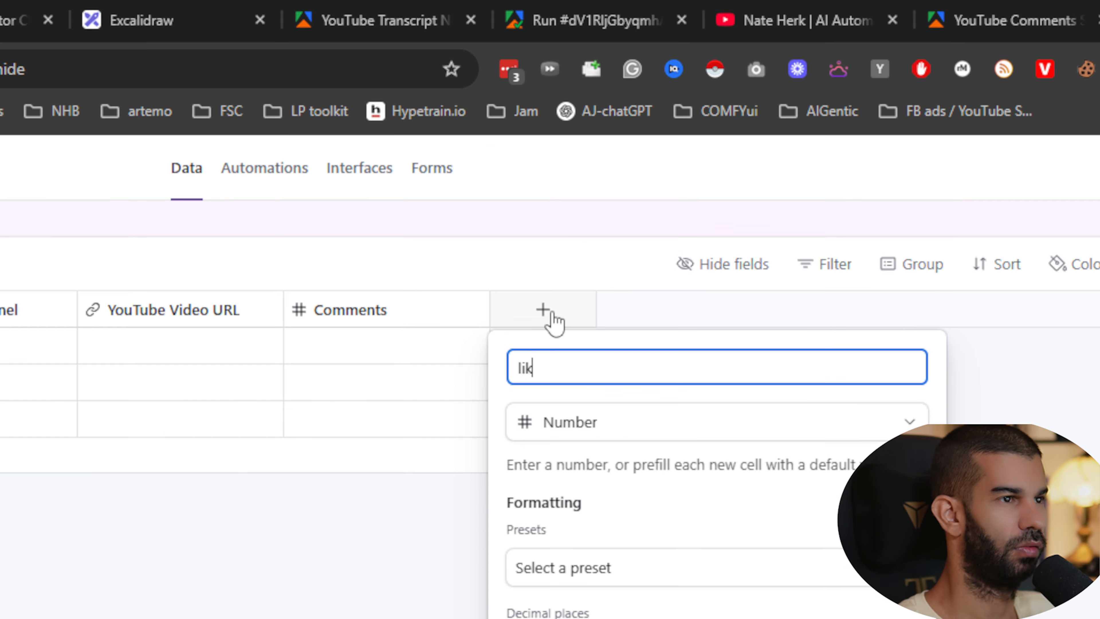
{"action": "key", "text": "BackSpace"}
{"action": "key", "text": "BackSpace"}
{"action": "type", "text": "LIkes"}
{"action": "key", "text": "BackSpace"}
{"action": "key", "text": "BackSpace"}
{"action": "key", "text": "BackSpace"}
{"action": "key", "text": "BackSpace"}
{"action": "type", "text": "ikes"}
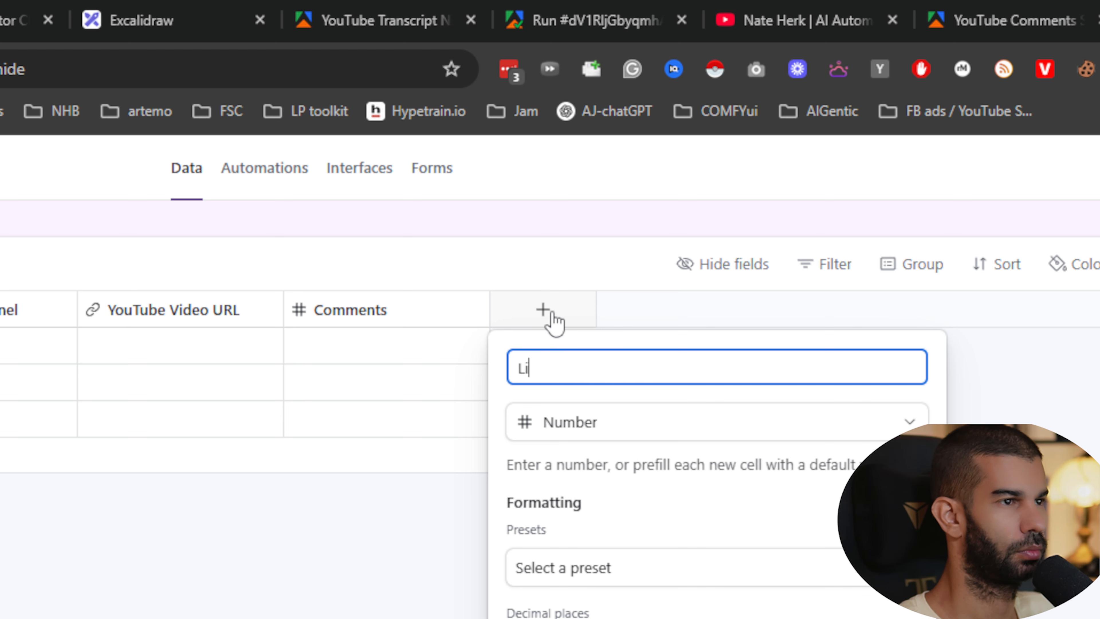
{"action": "key", "text": "Return"}
- Add a number field named Views
{"action": "left_click", "coordinate": [745, 312]}
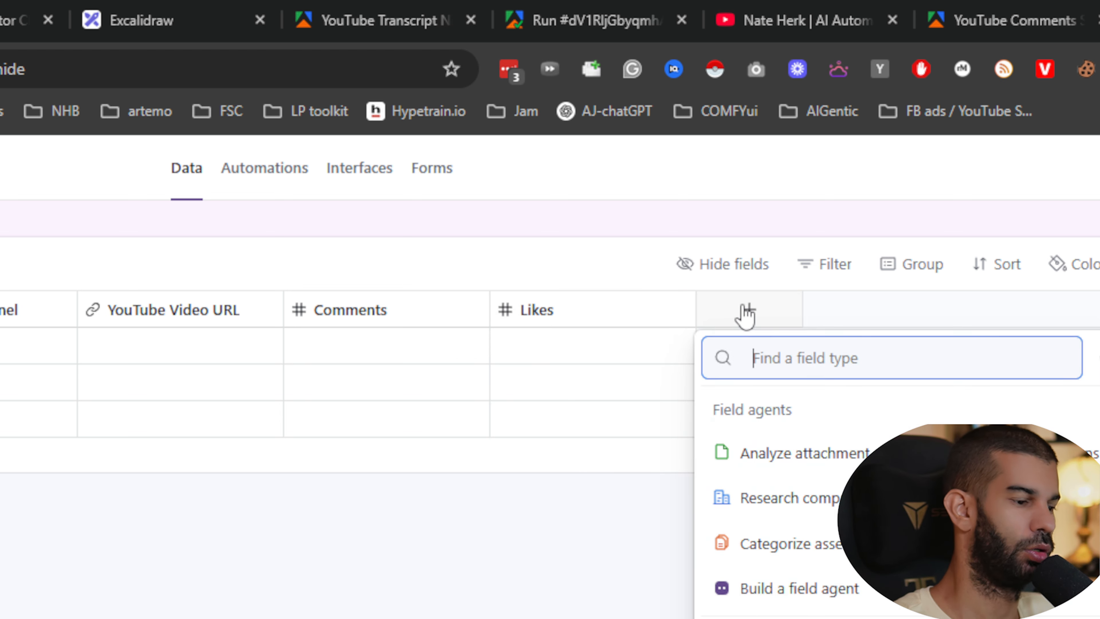
{"action": "type", "text": "numb"}
{"action": "key", "text": "Return"}
{"action": "type", "text": "Views"}
{"action": "key", "text": "Return"}
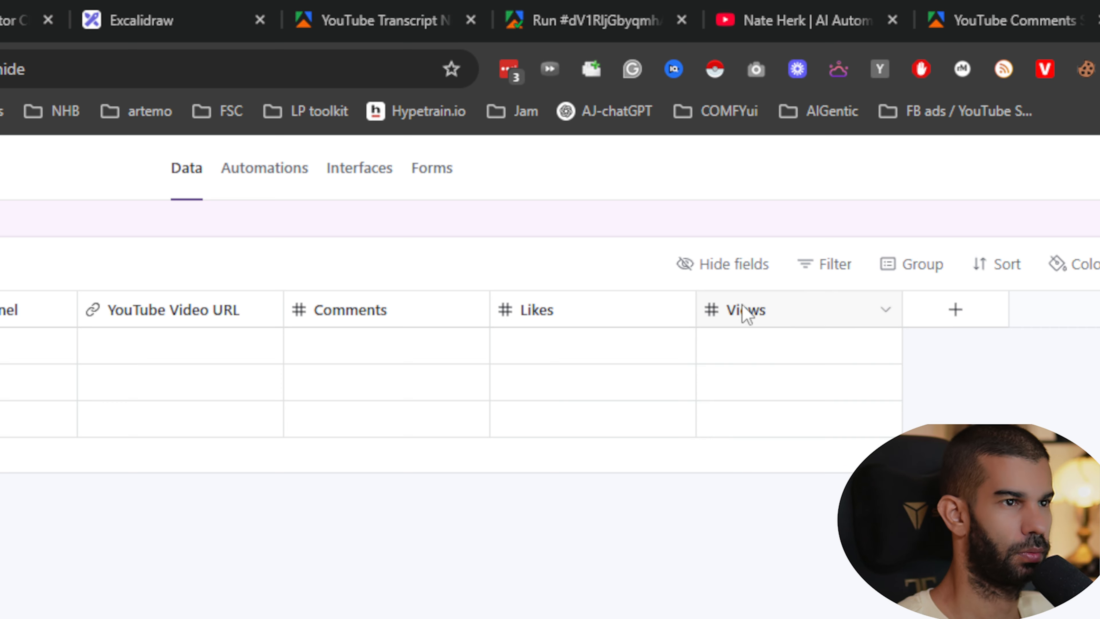
- Add a single line text field named Date
{"action": "left_click", "coordinate": [681, 304]}
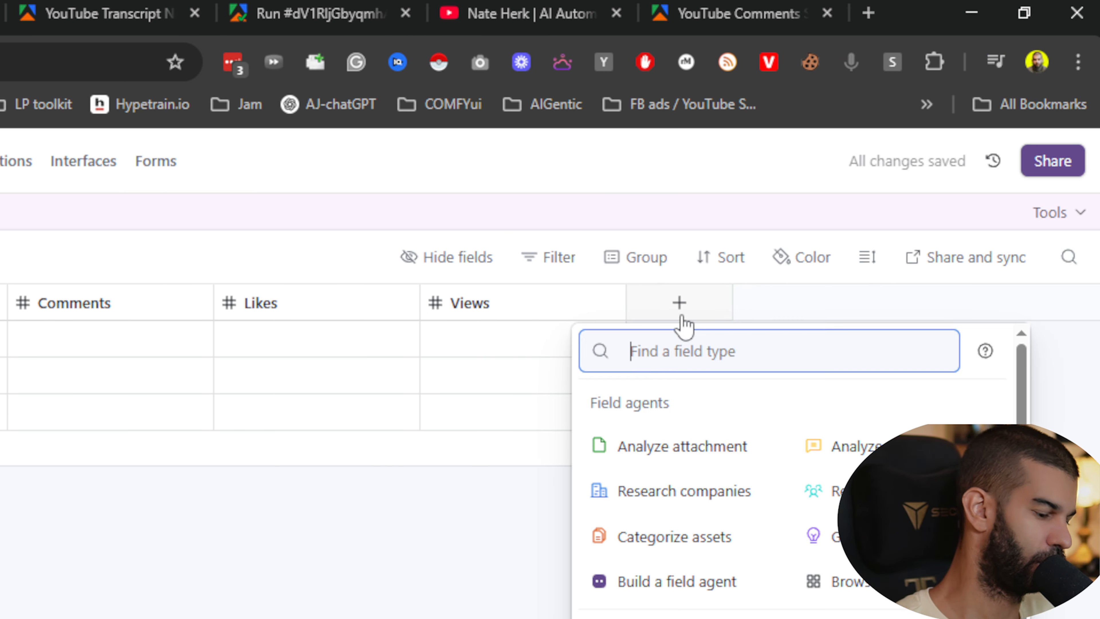
{"action": "type", "text": "date"}
{"action": "key", "text": "ctrl+a"}
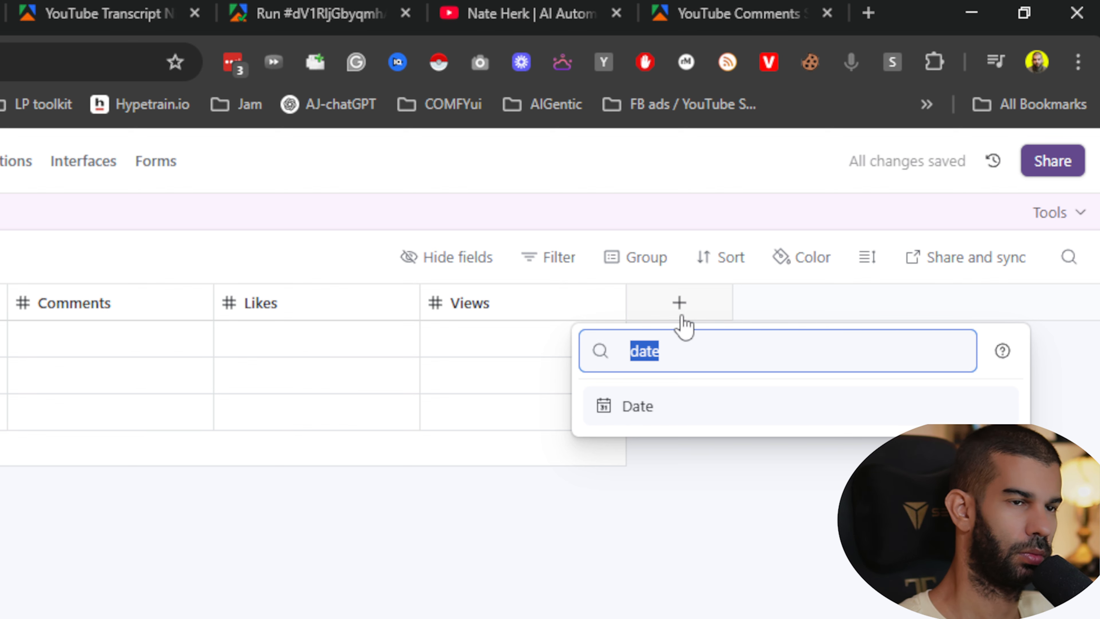
{"action": "type", "text": "string"}
{"action": "key", "text": "ctrl+a"}
{"action": "type", "text": "lo"}
{"action": "key", "text": "ctrl+a"}
{"action": "type", "text": "shor"}
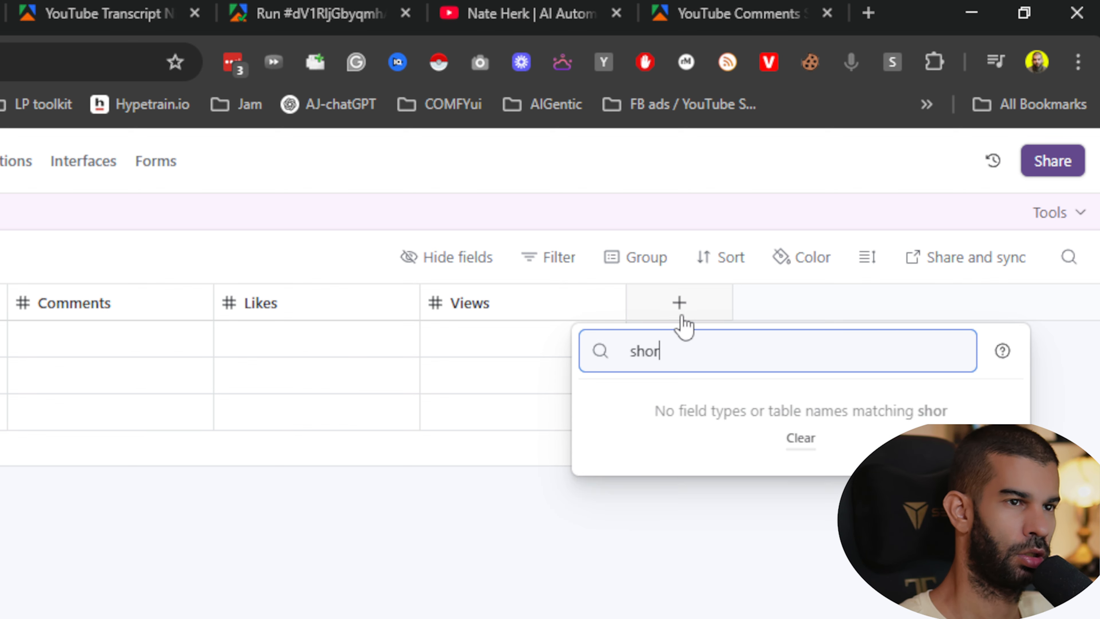
{"action": "type", "text": "t"}
{"action": "key", "text": "ctrl+a"}
{"action": "key", "text": "BackSpace"}
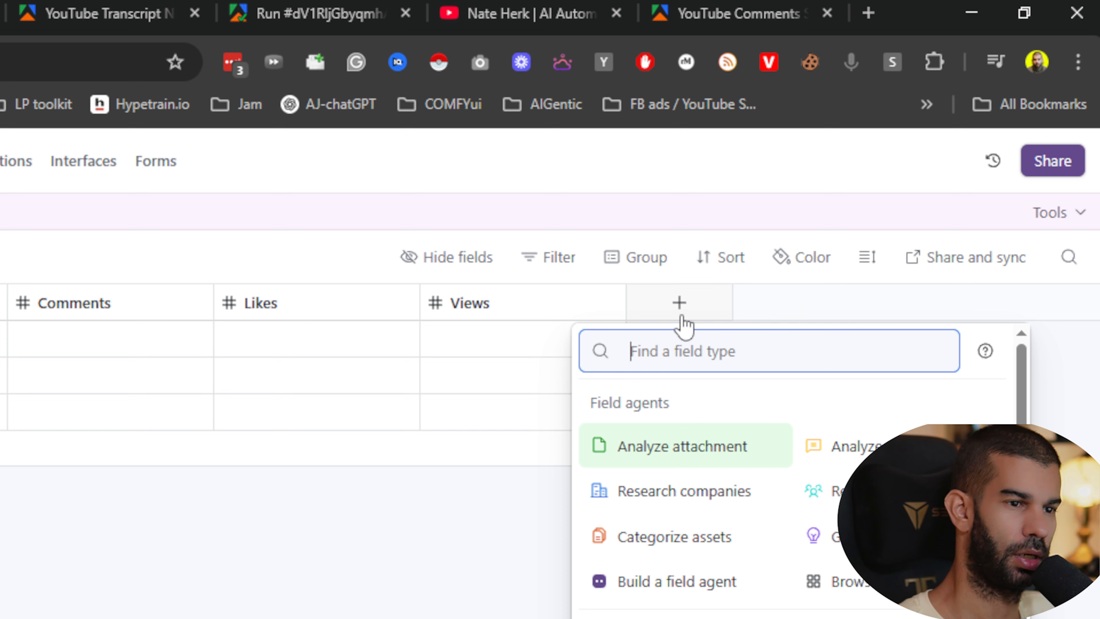
{"action": "type", "text": "single"}
{"action": "key", "text": "Return"}
{"action": "type", "text": "Da"}
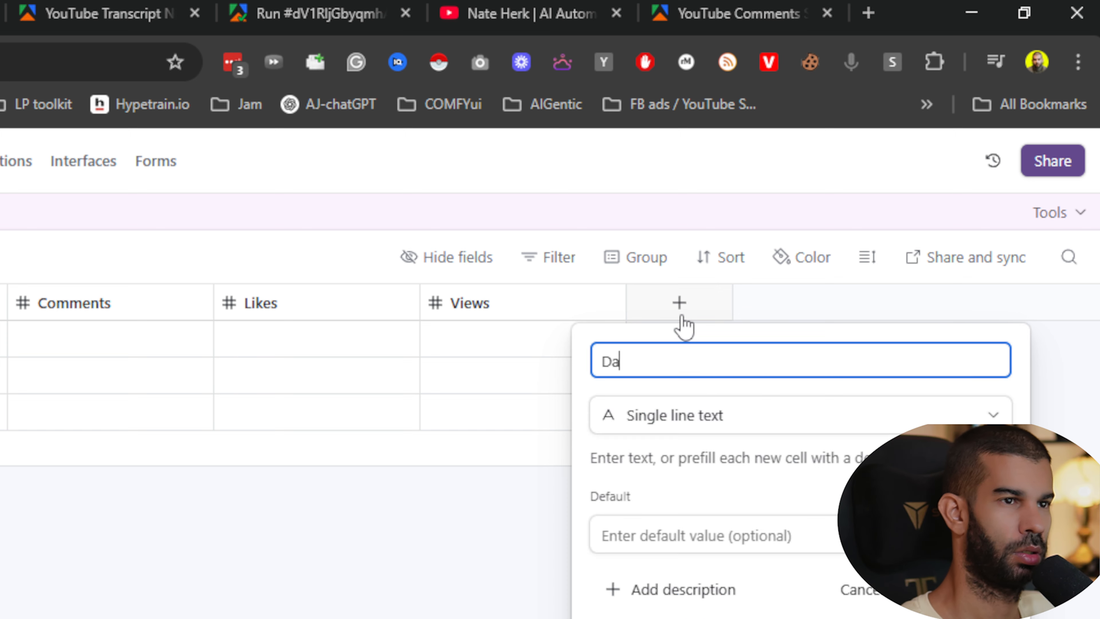
{"action": "type", "text": "te"}
{"action": "key", "text": "Return"}
- Add a Created time field named Created
{"action": "left_click", "coordinate": [888, 305]}
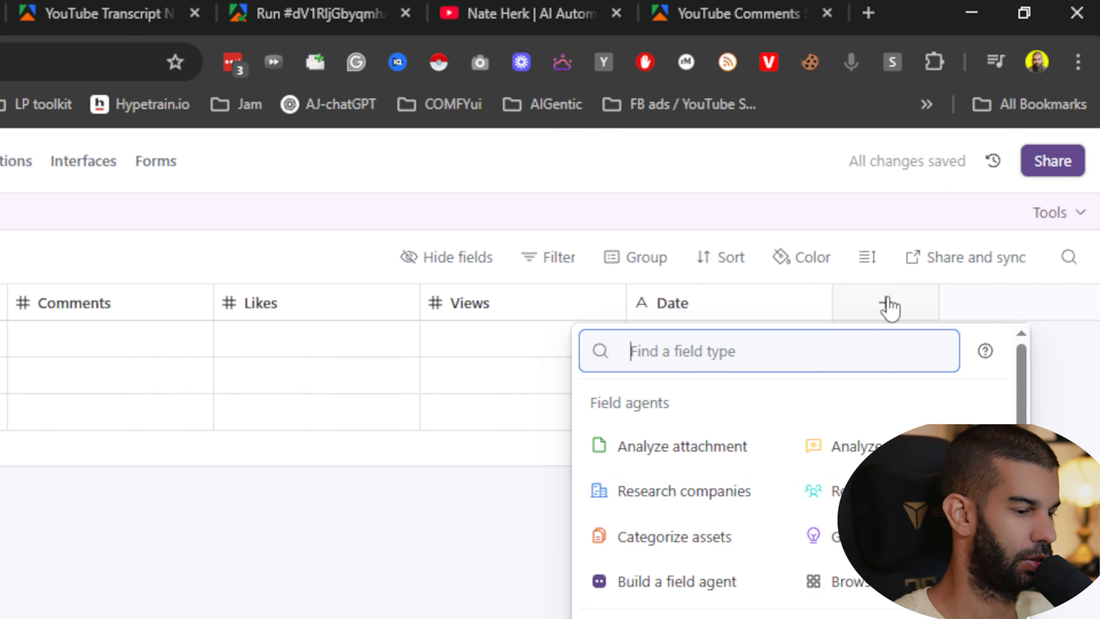
{"action": "type", "text": "created"}
{"action": "left_click", "coordinate": [726, 448]}
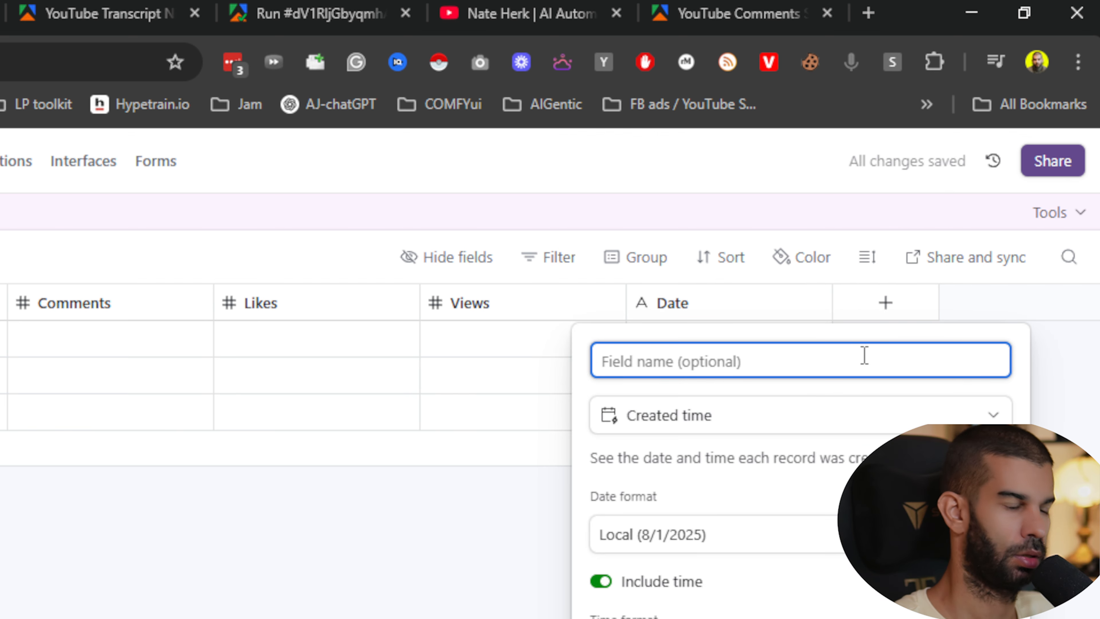
{"action": "type", "text": "Created"}
{"action": "key", "text": "Return"}
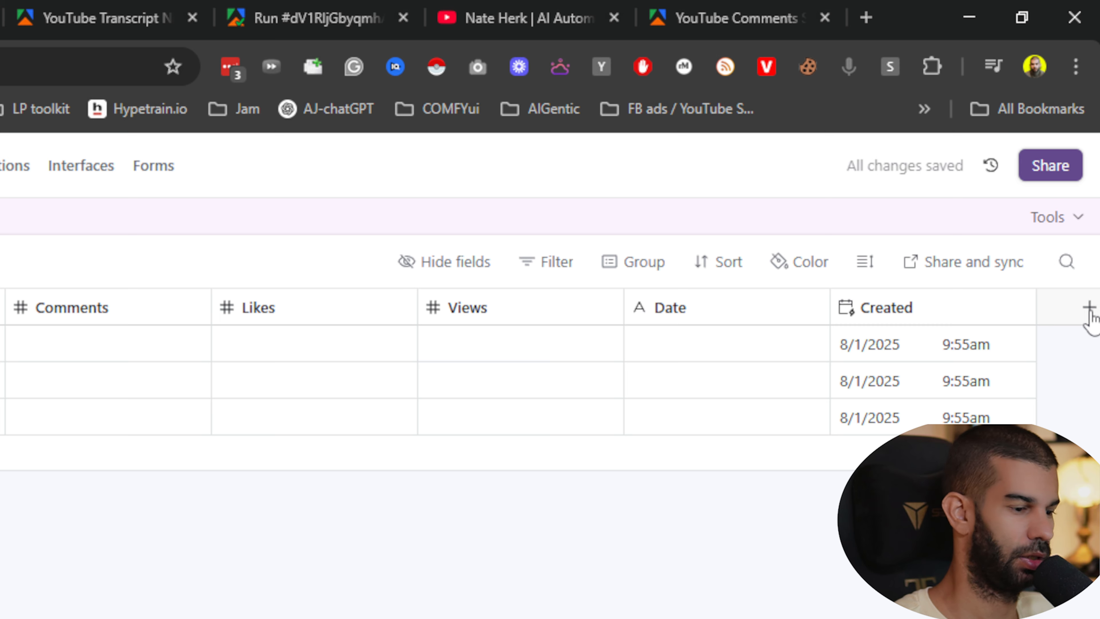
- Add a Last modified time field to the table
{"action": "left_click", "coordinate": [1088, 308]}
{"action": "type", "text": "last mo"}
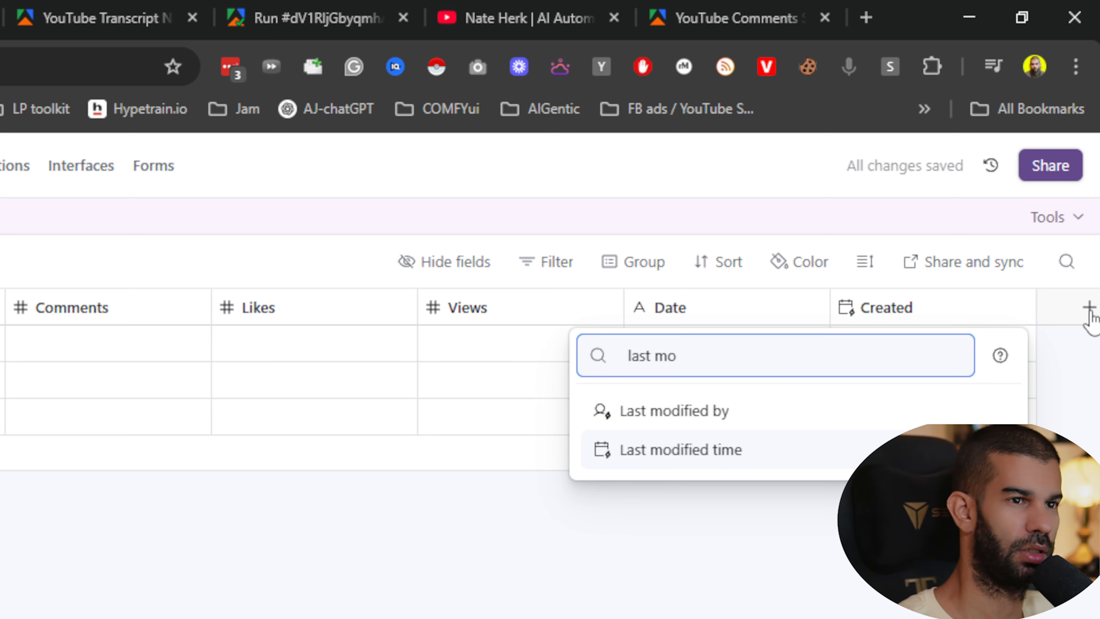
{"action": "key", "text": "Return"}
{"action": "left_click", "coordinate": [955, 618]}
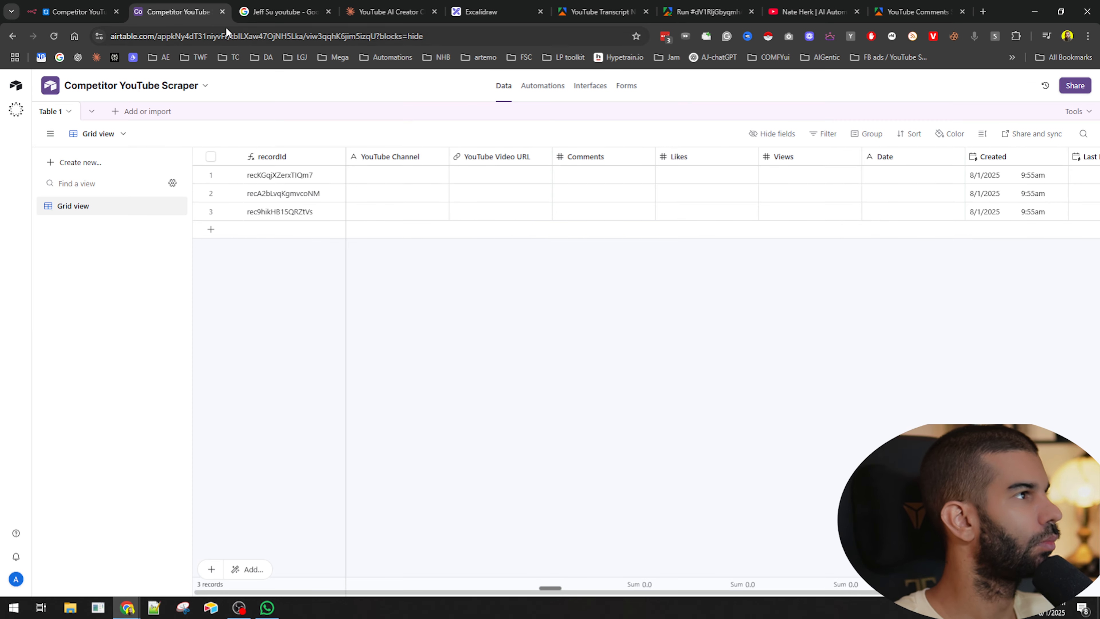
- Inspect the getVideocomments node's output as a table, then open the Create a record node
{"action": "left_click", "coordinate": [76, 12]}
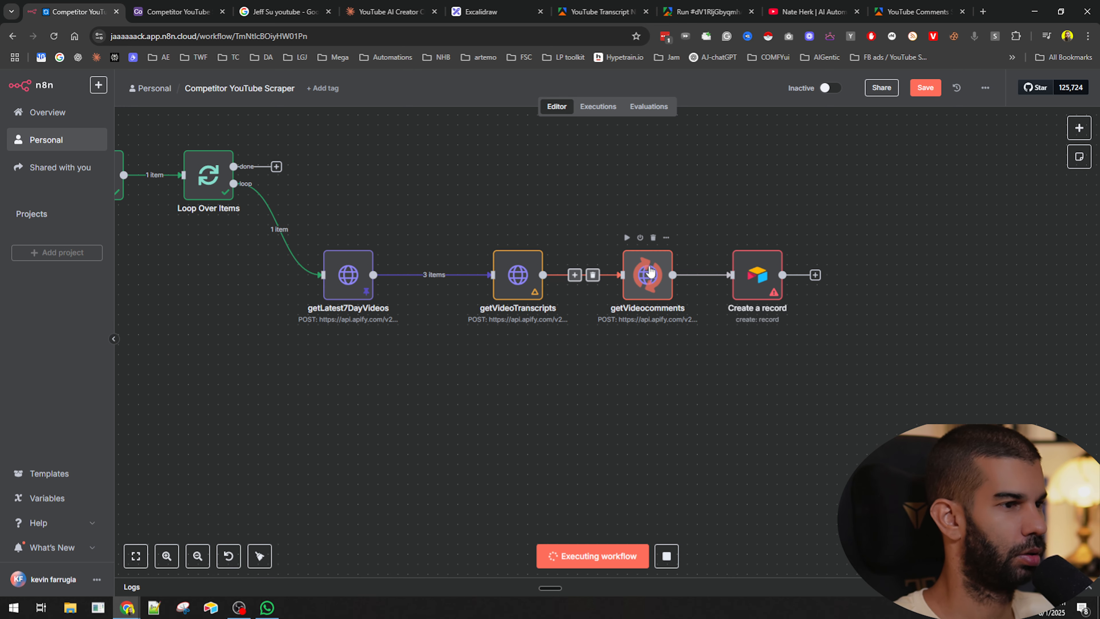
{"action": "double_click", "coordinate": [650, 273]}
{"action": "scroll", "coordinate": [509, 353], "scroll_direction": "down", "scroll_amount": 2}
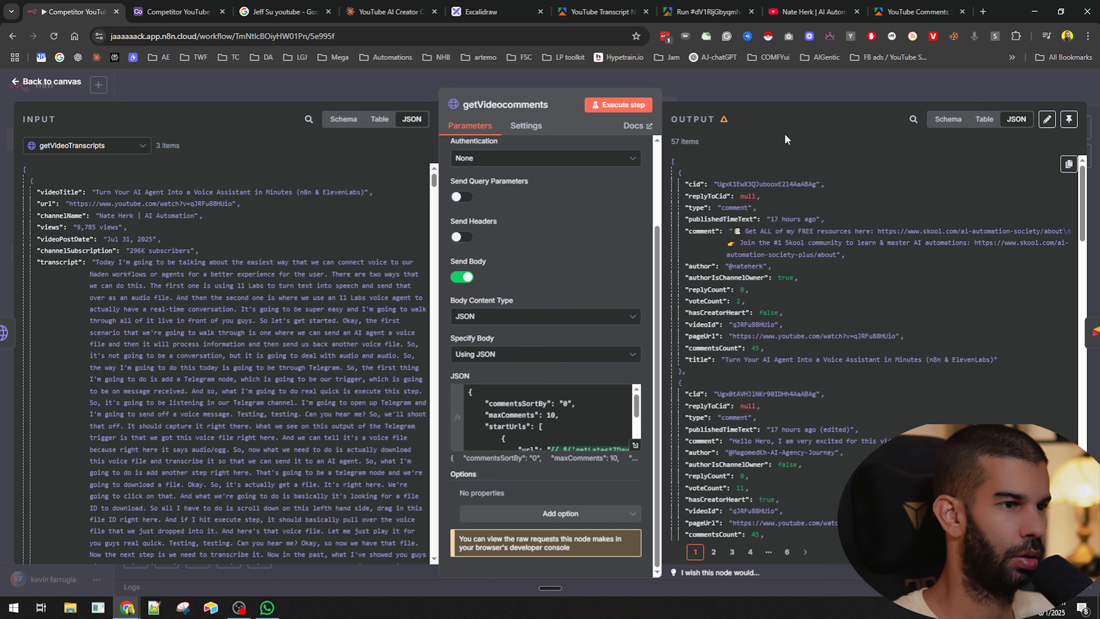
{"action": "left_click", "coordinate": [984, 119]}
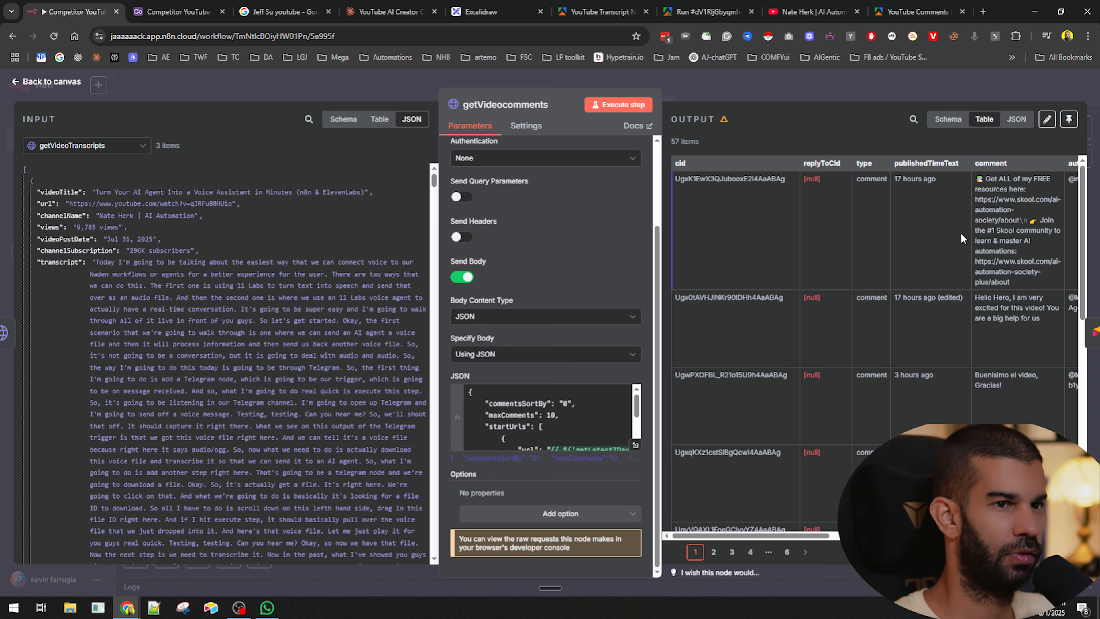
{"action": "scroll", "coordinate": [961, 232], "scroll_direction": "right", "scroll_amount": 2}
{"action": "scroll", "coordinate": [961, 234], "scroll_direction": "down", "scroll_amount": 8}
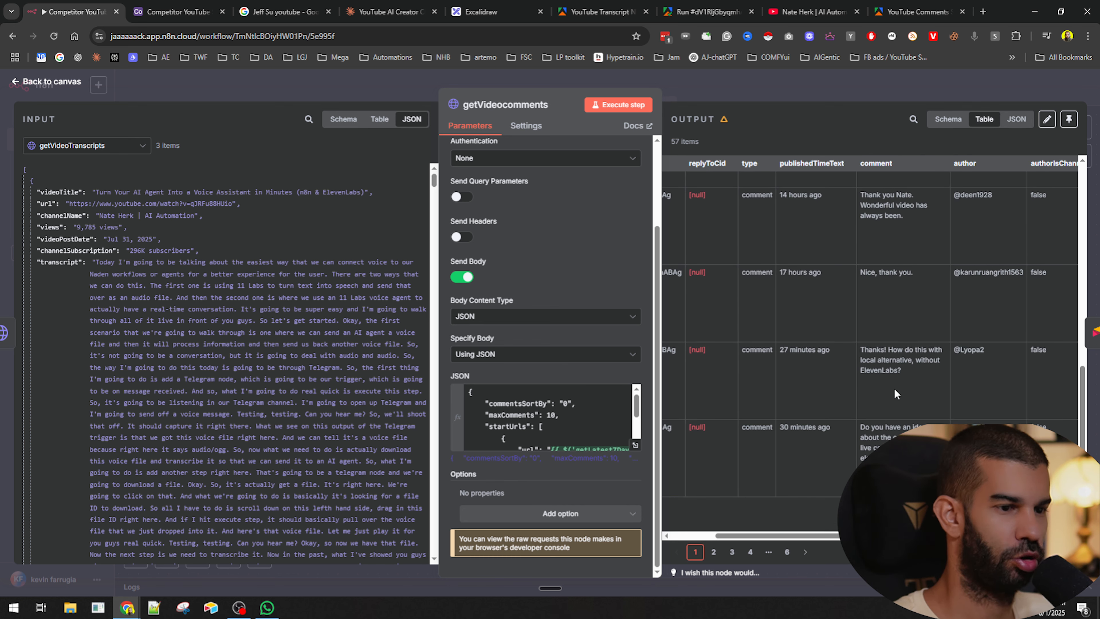
{"action": "scroll", "coordinate": [897, 389], "scroll_direction": "up", "scroll_amount": 8}
{"action": "scroll", "coordinate": [897, 388], "scroll_direction": "down", "scroll_amount": 5}
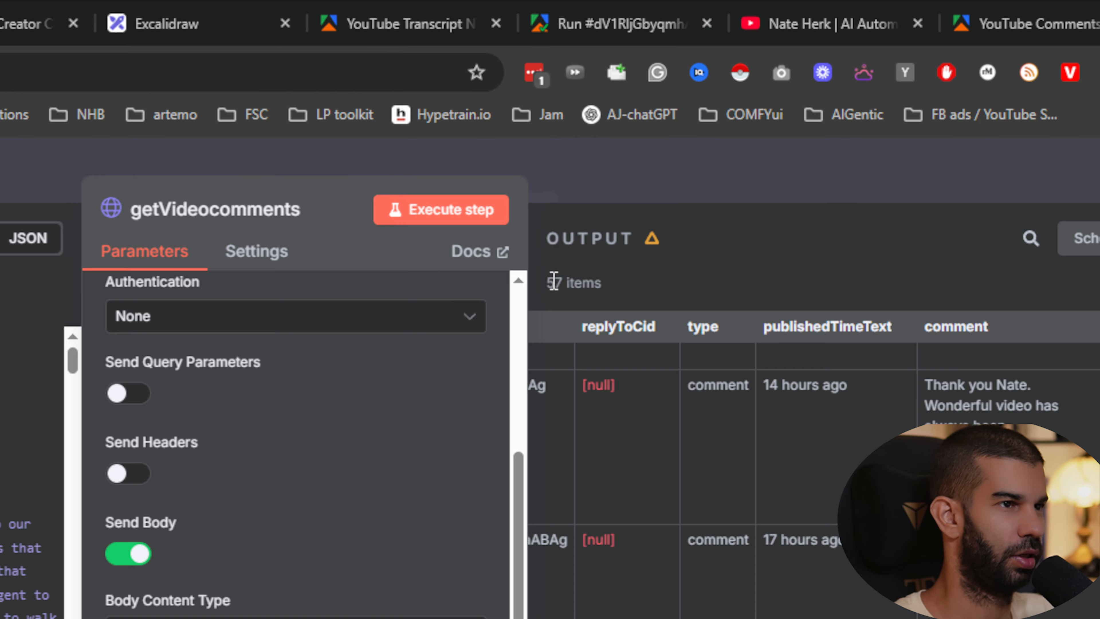
{"action": "left_click_drag", "start_coordinate": [670, 141], "coordinate": [722, 145]}
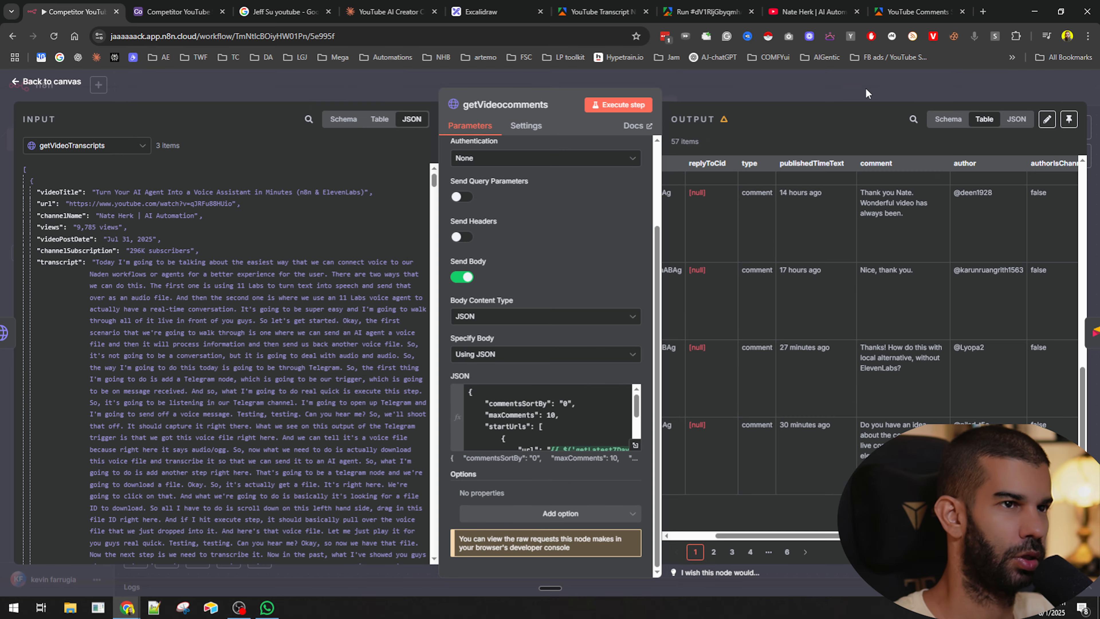
{"action": "left_click", "coordinate": [867, 94]}
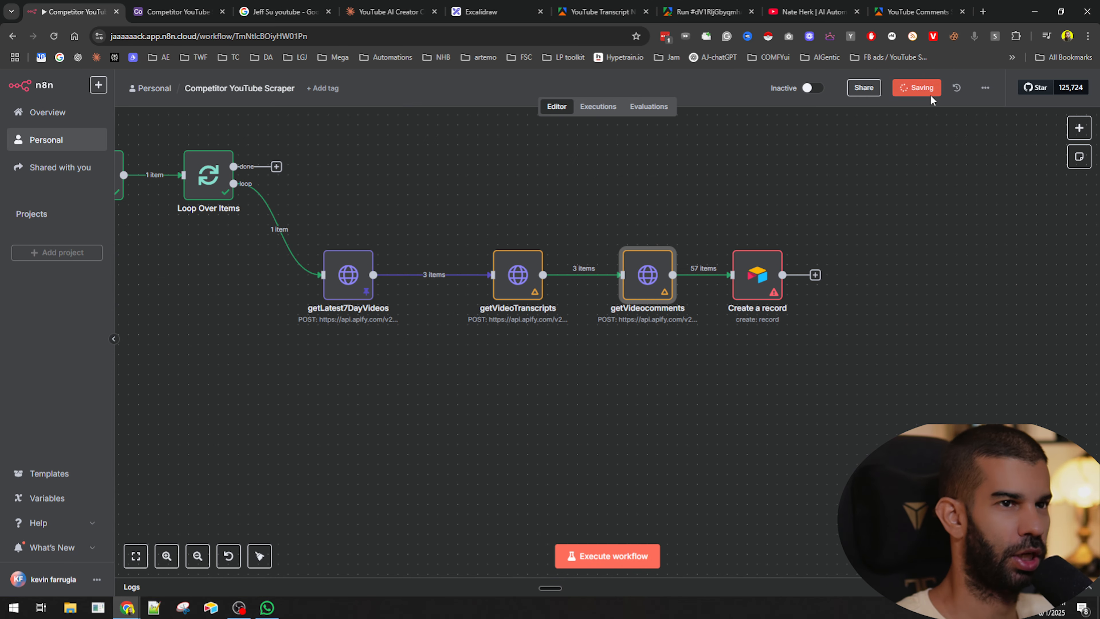
{"action": "left_click_drag", "start_coordinate": [863, 313], "coordinate": [618, 290]}
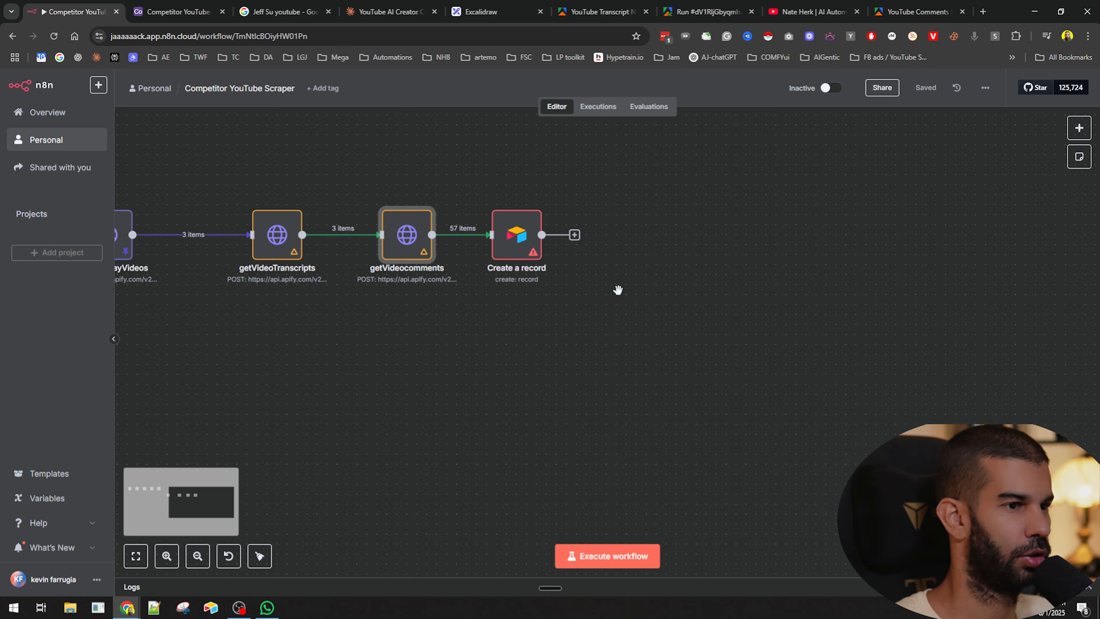
{"action": "double_click", "coordinate": [514, 237]}
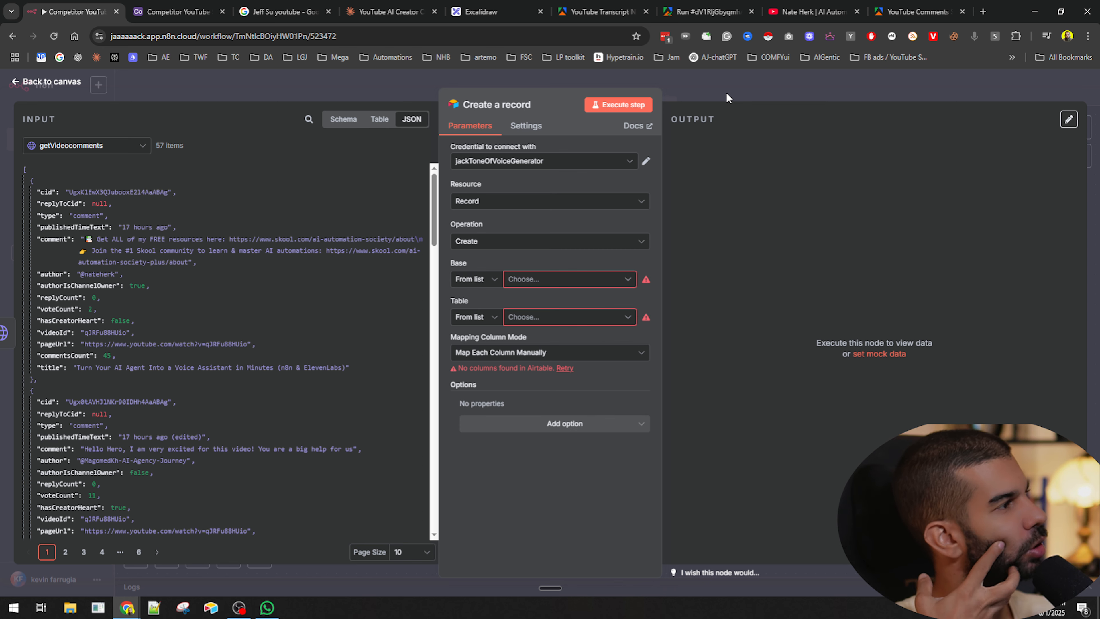
- Insert a field named List Of Comments to the right of YouTube Video URL
{"action": "key", "text": "alt+Tab"}
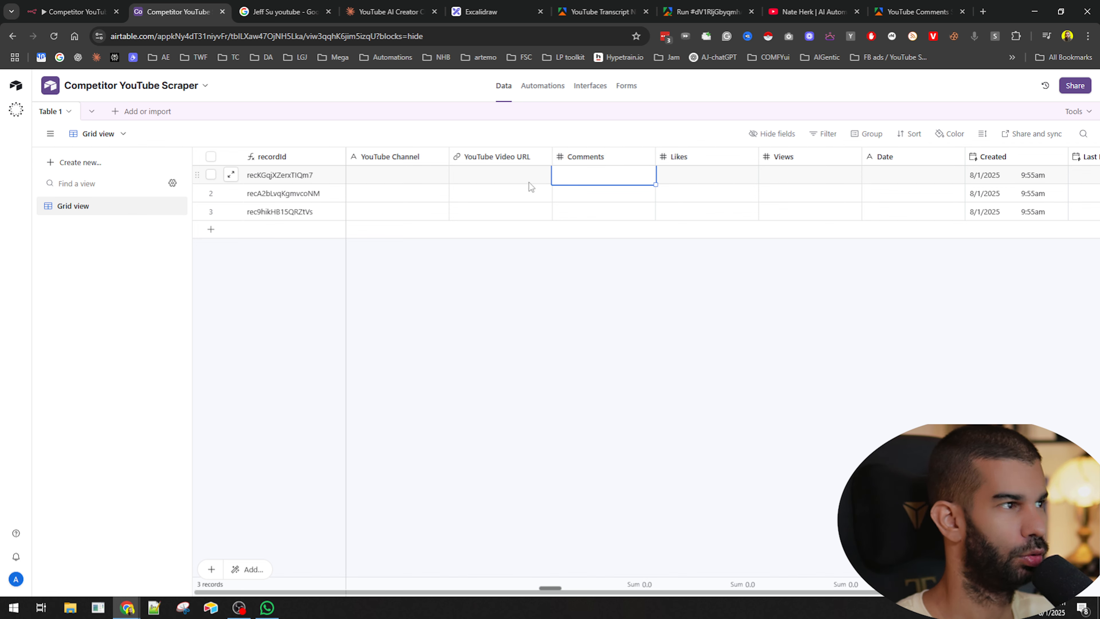
{"action": "right_click", "coordinate": [513, 158]}
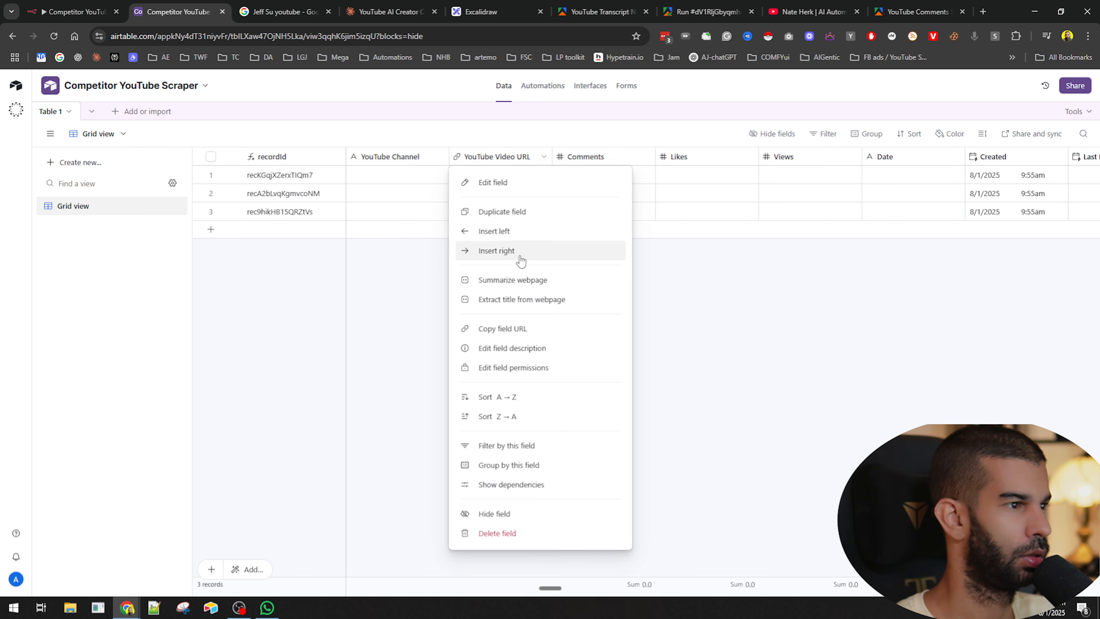
{"action": "left_click", "coordinate": [518, 254]}
{"action": "type", "text": "com"}
{"action": "key", "text": "ctrl+a"}
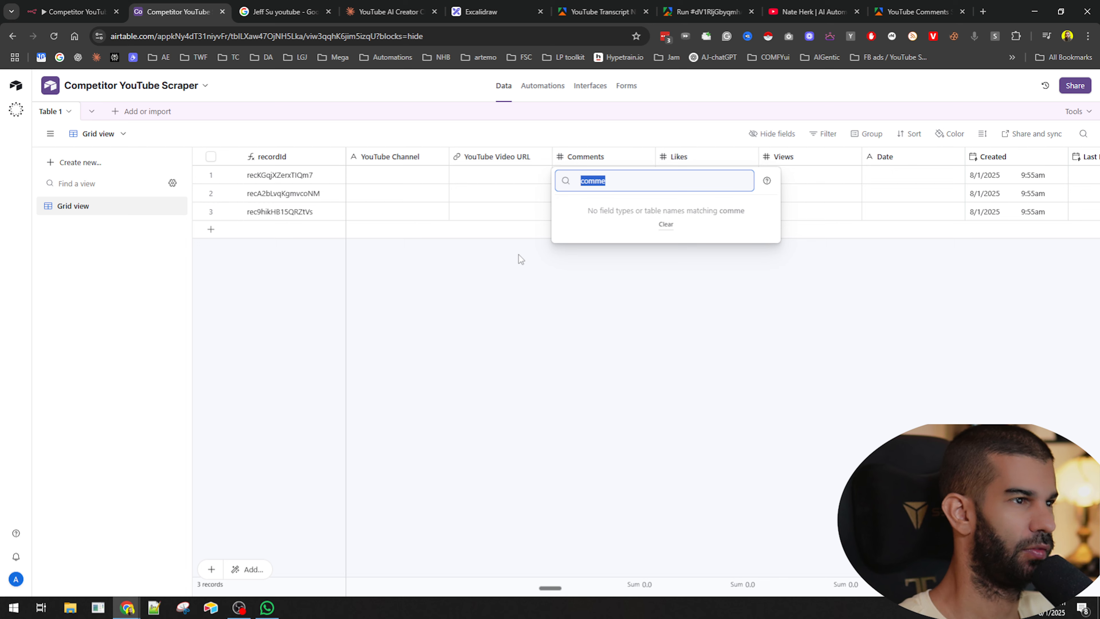
{"action": "type", "text": "List Of Comments"}
{"action": "key", "text": "ctrl+a"}
{"action": "key", "text": "BackSpace"}
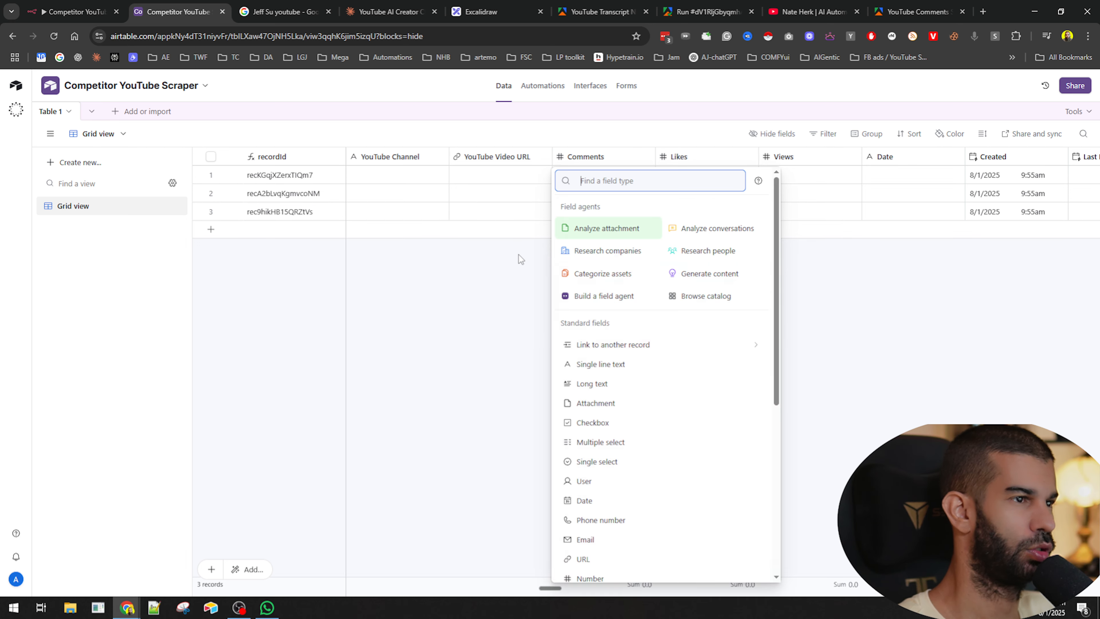
{"action": "type", "text": "l"}
{"action": "key", "text": "Return"}
{"action": "key", "text": "Return"}
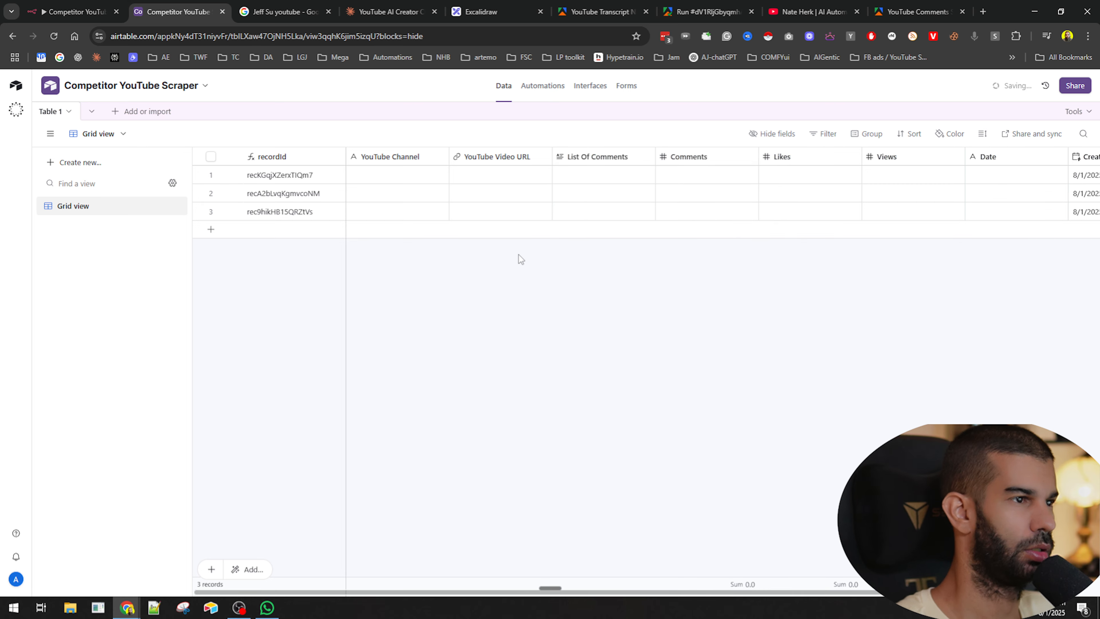
{"action": "key", "text": "alt+Tab"}
{"action": "key", "text": "alt+Tab"}
{"action": "key", "text": "alt+Tab"}
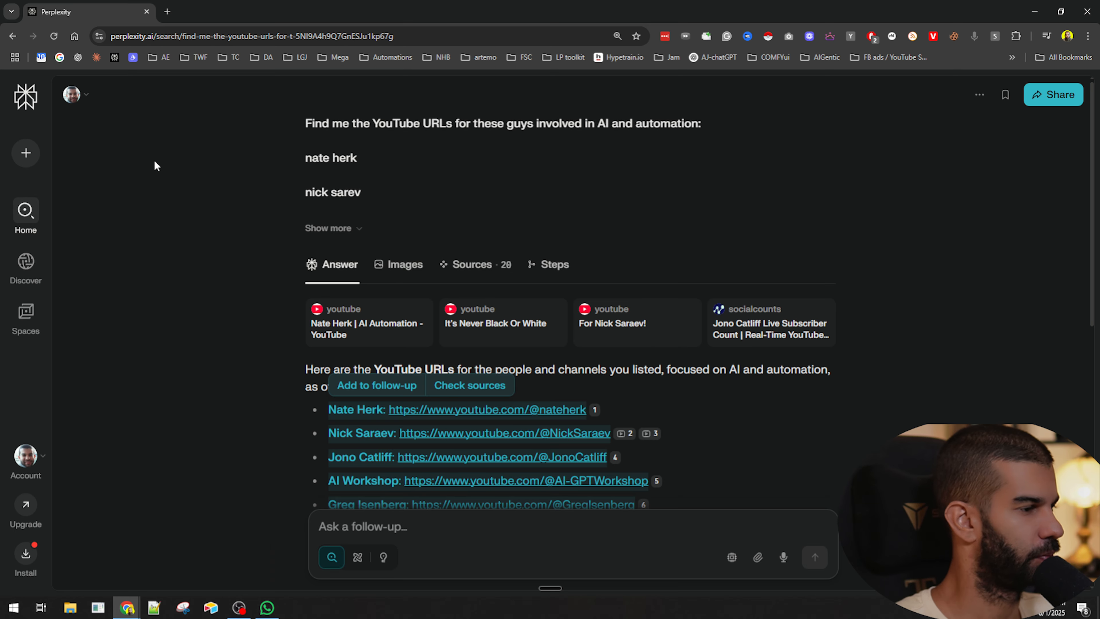
{"action": "key", "text": "alt+Tab"}
{"action": "left_click", "coordinate": [276, 232]}
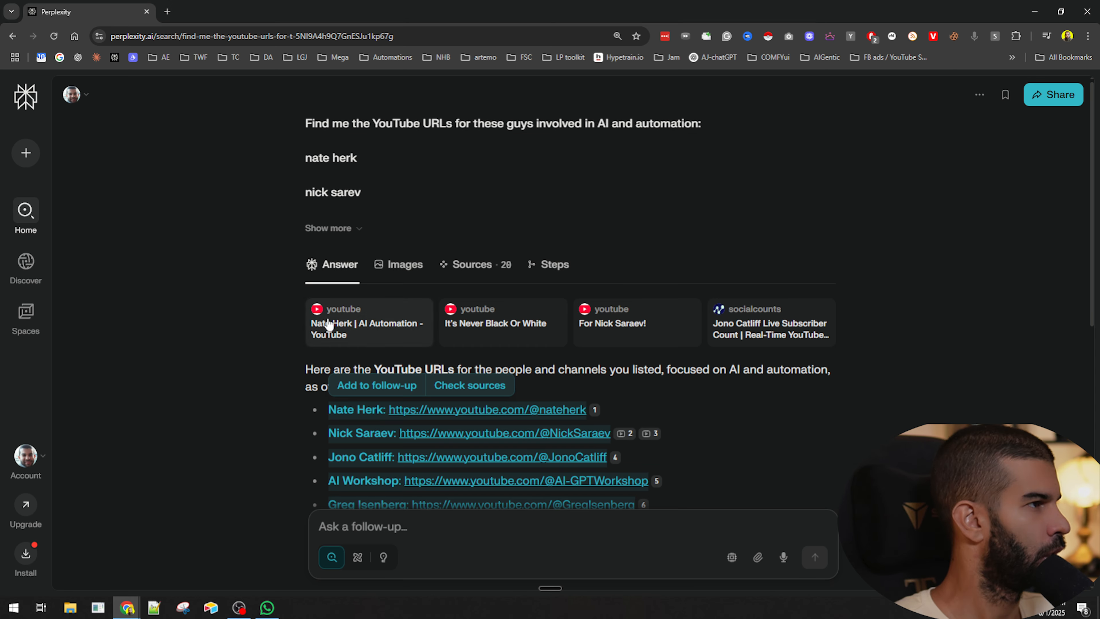
{"action": "key", "text": "alt+Tab"}
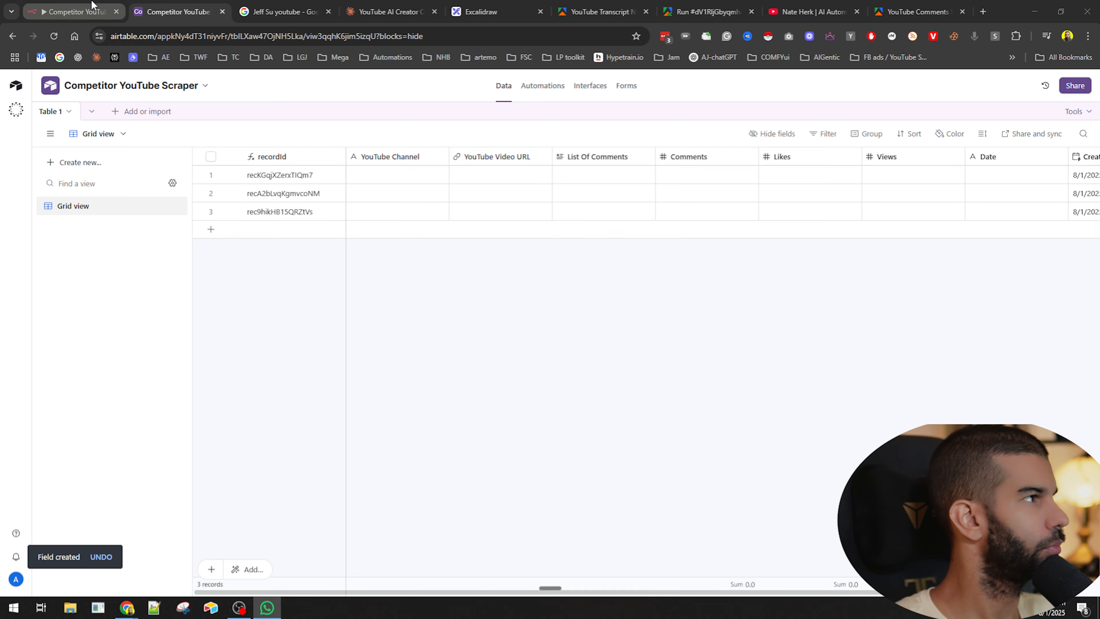
{"action": "key", "text": "alt+Tab"}
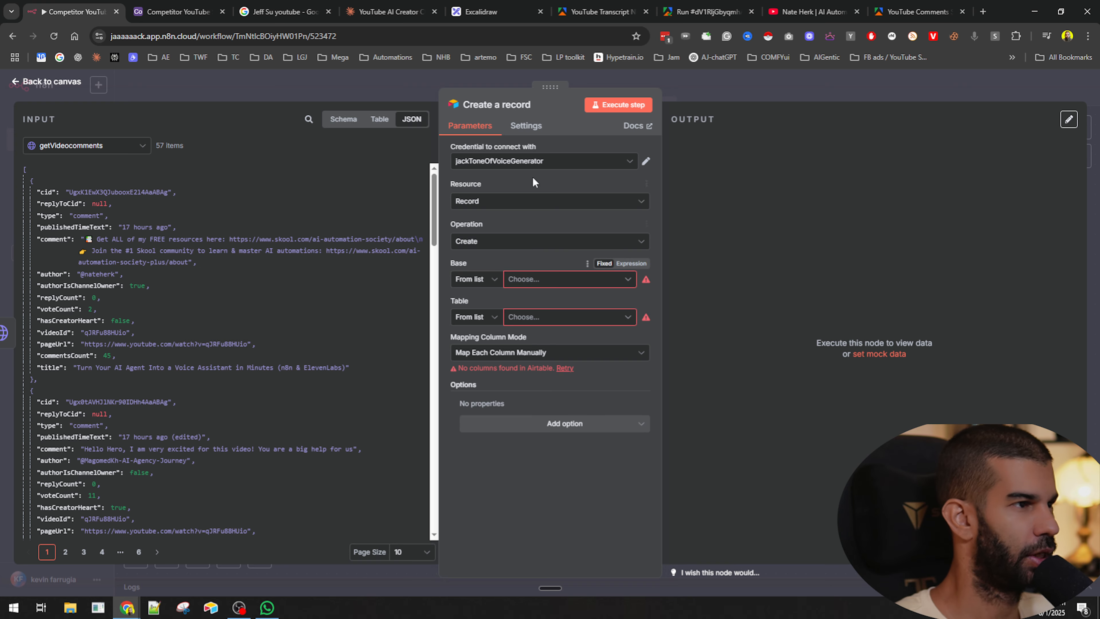
- Start a new Airtable credential for the Create a record node, keeping Access Token as the connection type
{"action": "left_click", "coordinate": [524, 165]}
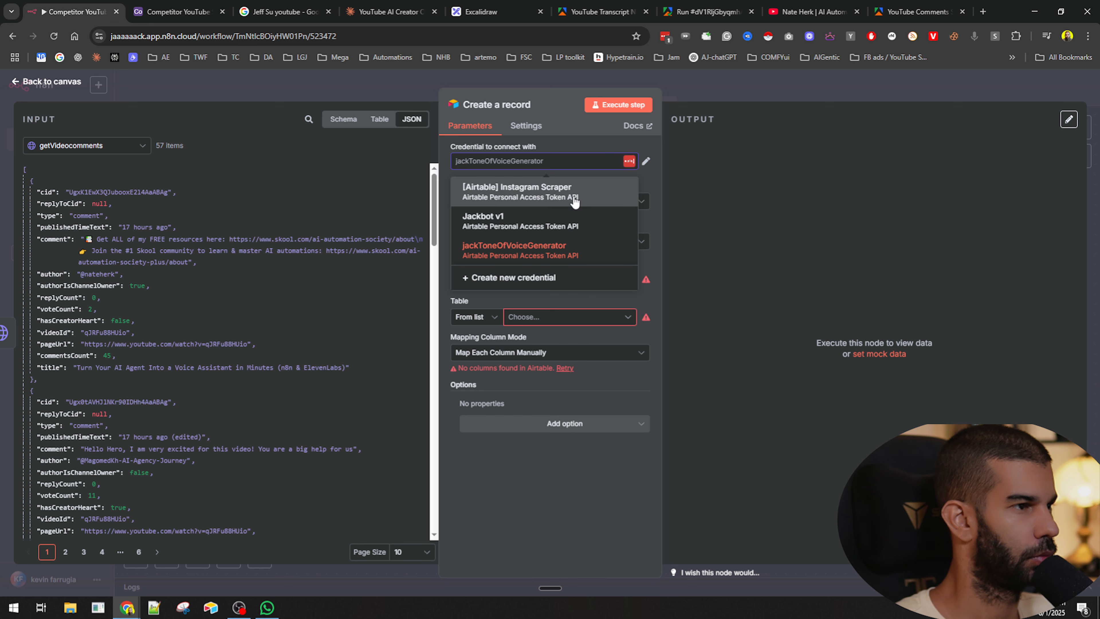
{"action": "left_click", "coordinate": [558, 246]}
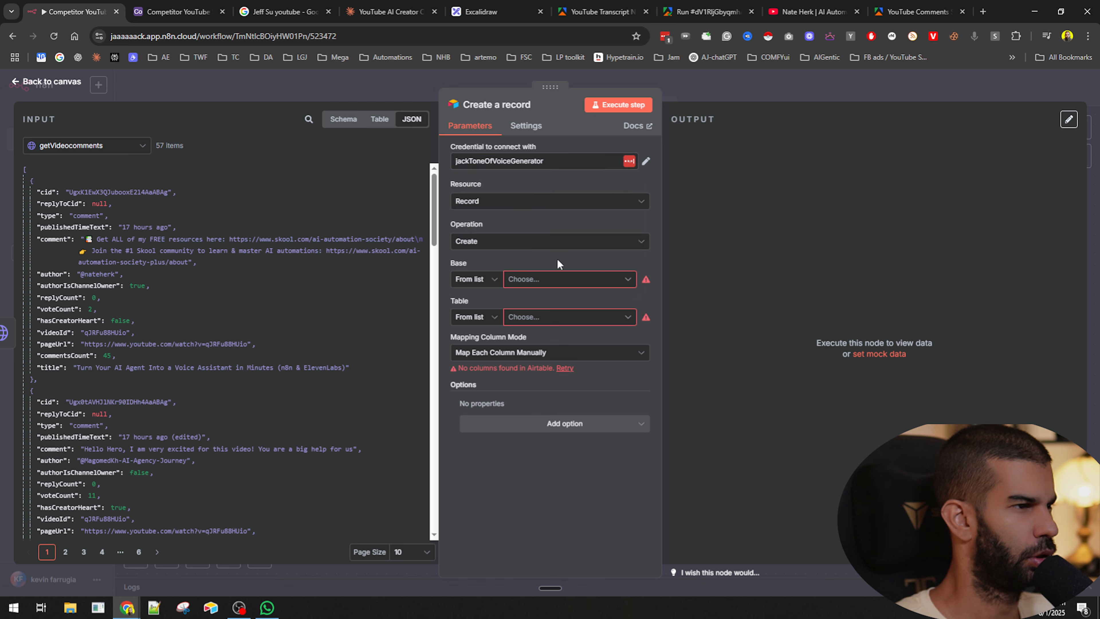
{"action": "left_click", "coordinate": [532, 282]}
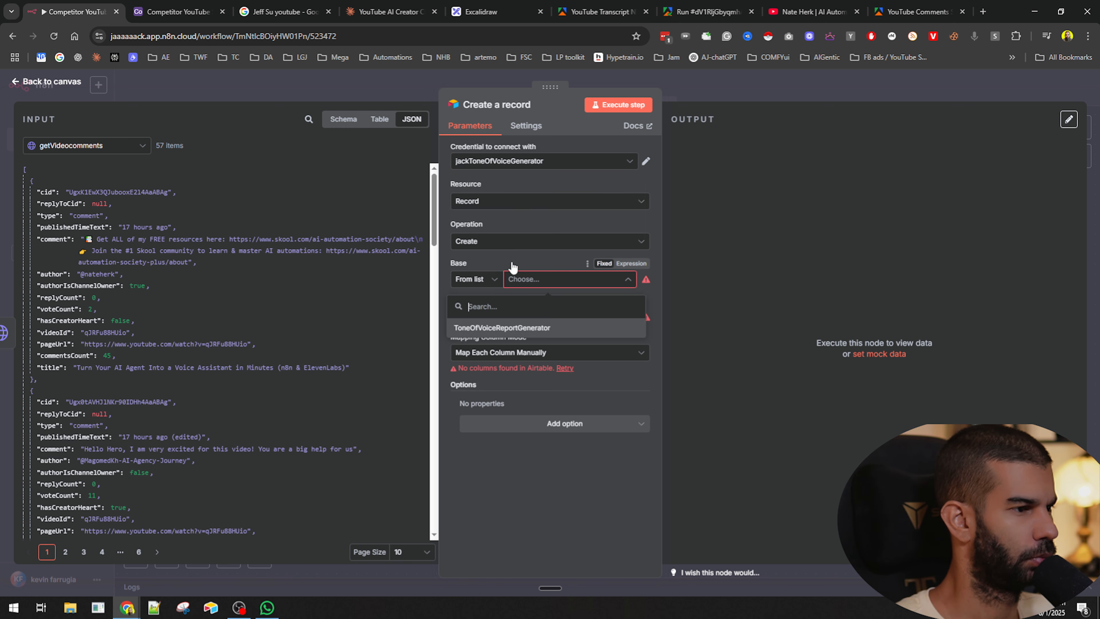
{"action": "left_click", "coordinate": [504, 161]}
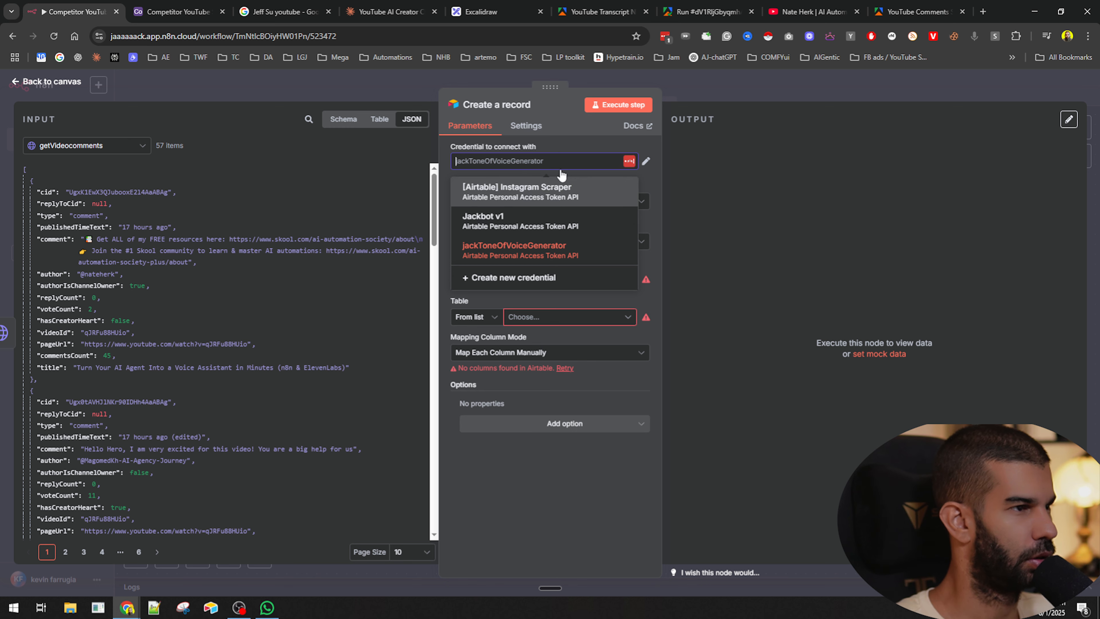
{"action": "left_click", "coordinate": [567, 143]}
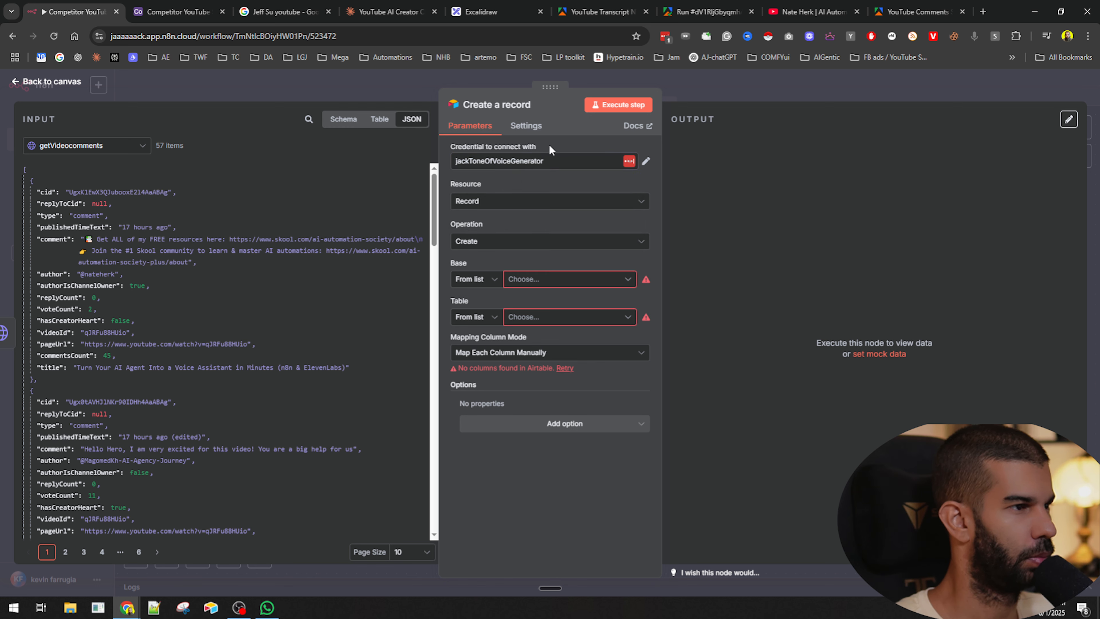
{"action": "left_click", "coordinate": [609, 161]}
{"action": "left_click", "coordinate": [526, 287]}
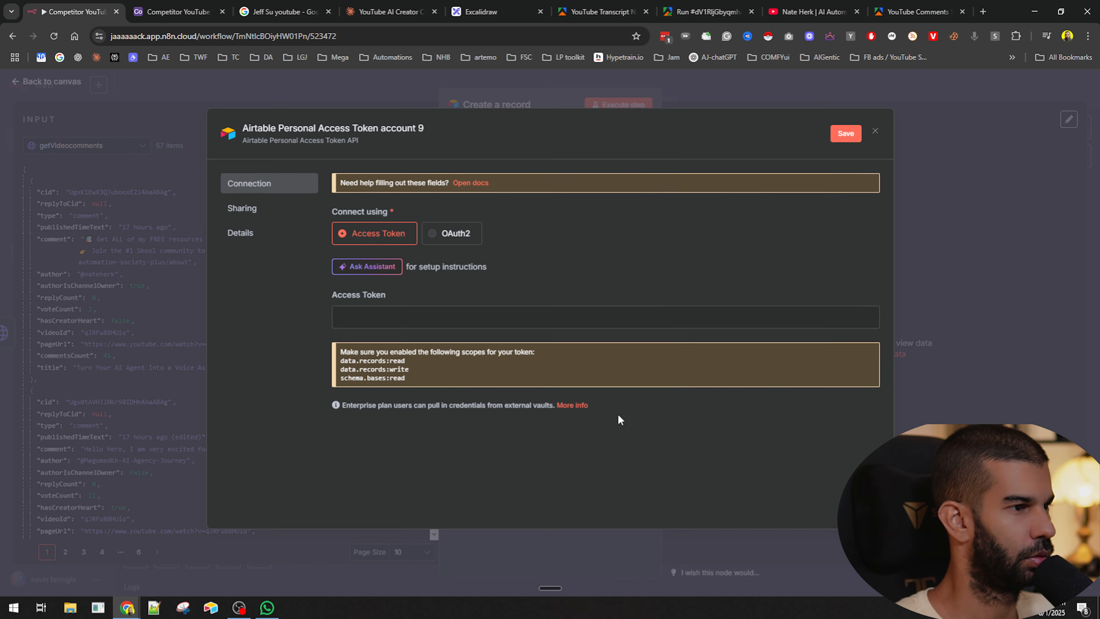
{"action": "left_click", "coordinate": [434, 235]}
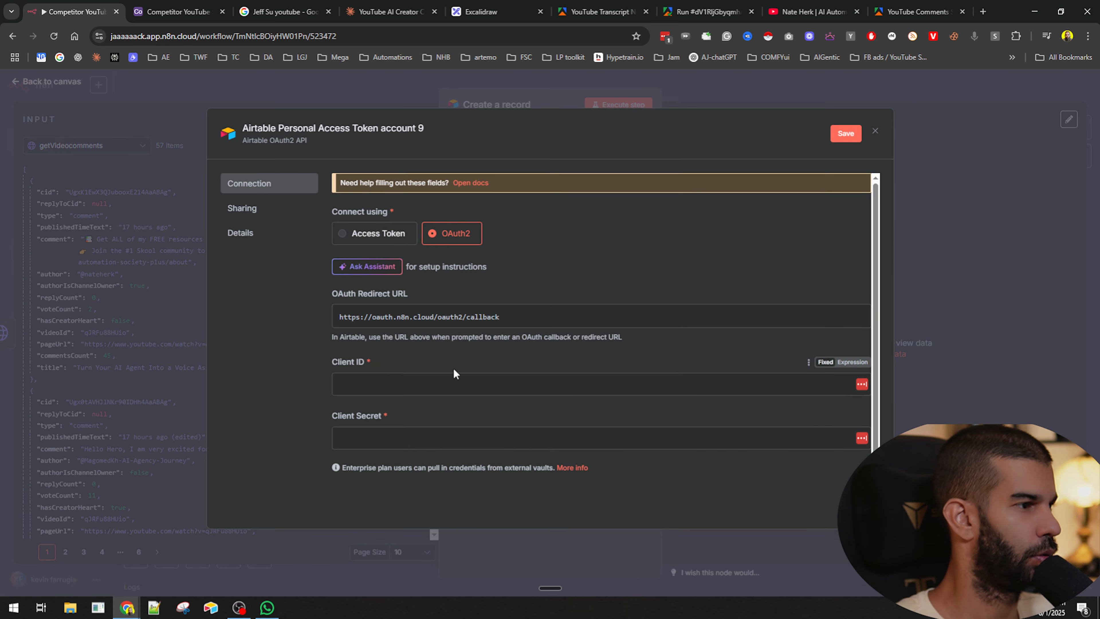
{"action": "left_click", "coordinate": [352, 236]}
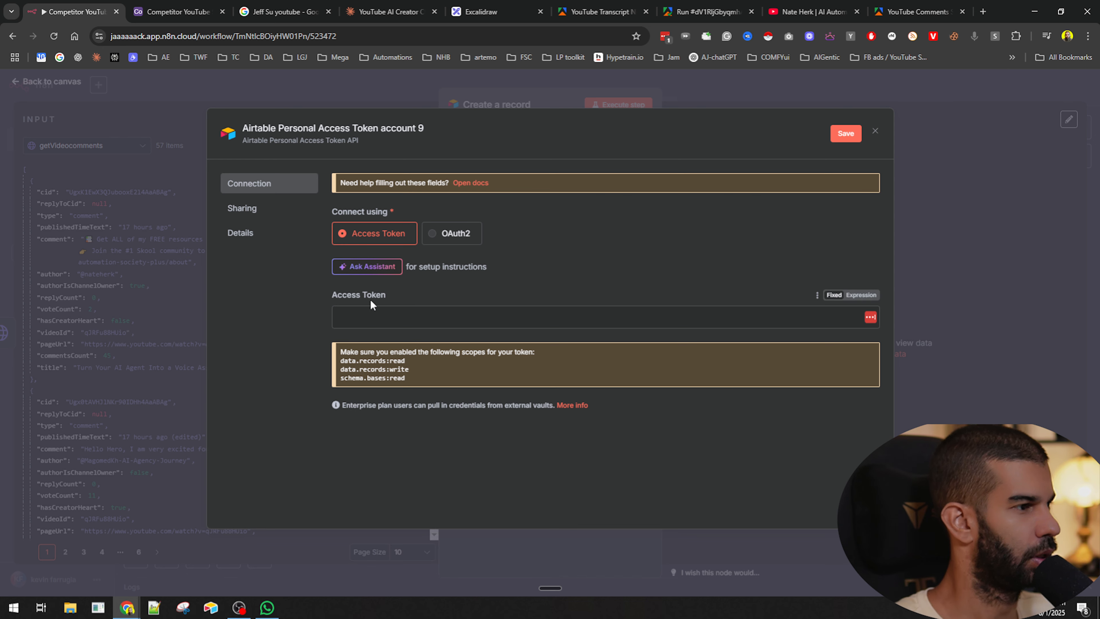
- Open Airtable's personal access tokens page in a new tab and create a token named YouTubeCompetitorScraper
{"action": "left_click", "coordinate": [988, 12]}
{"action": "type", "text": "air"}
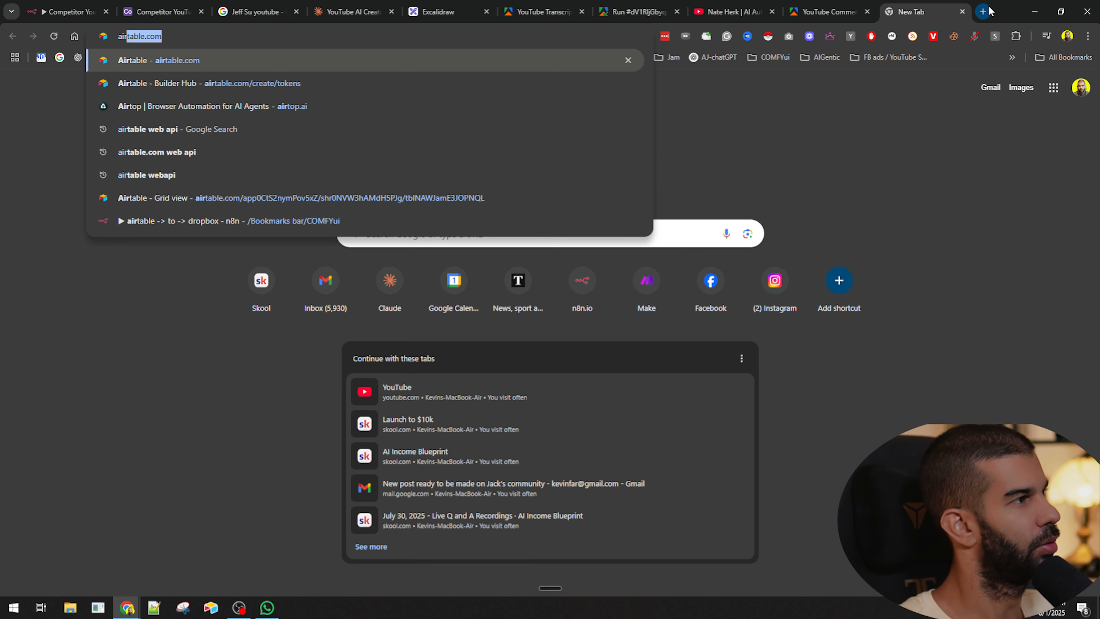
{"action": "type", "text": "table.com/crea"}
{"action": "key", "text": "Return"}
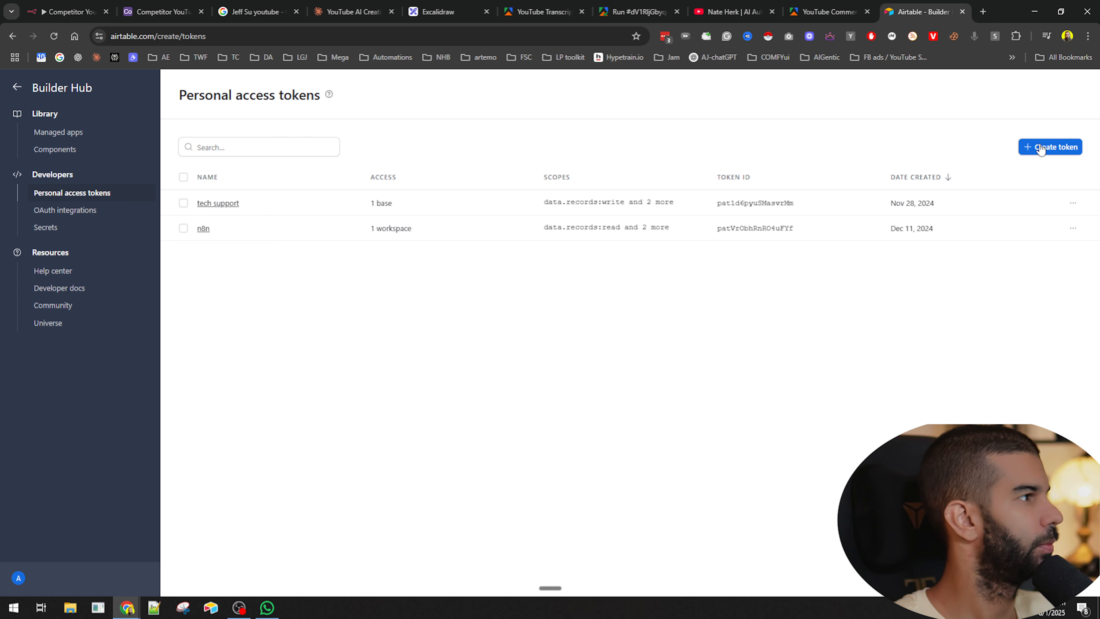
{"action": "left_click", "coordinate": [1041, 149]}
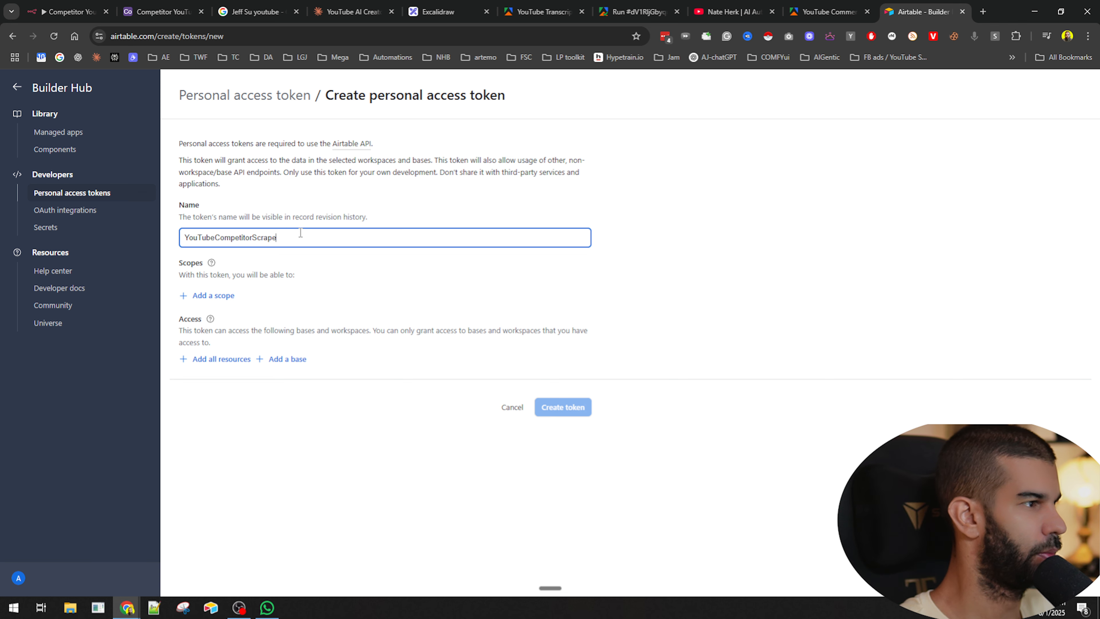
- Add the data.records read and write and data.recordComments read and write scopes to the new token
{"action": "left_click", "coordinate": [218, 296]}
{"action": "left_click", "coordinate": [239, 355]}
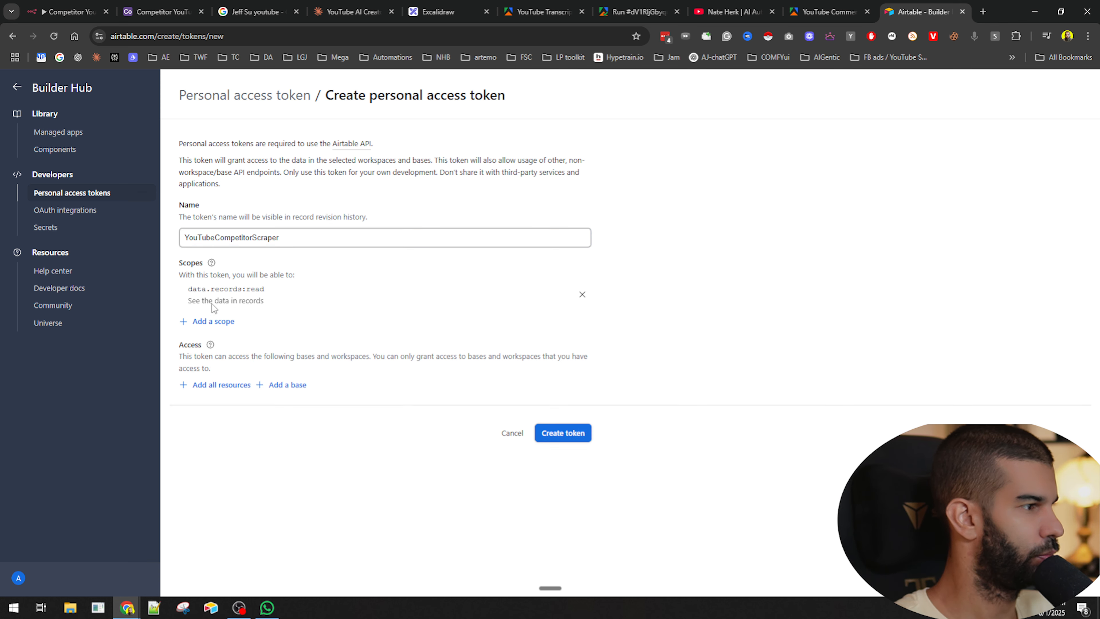
{"action": "left_click", "coordinate": [216, 329]}
{"action": "left_click", "coordinate": [223, 381]}
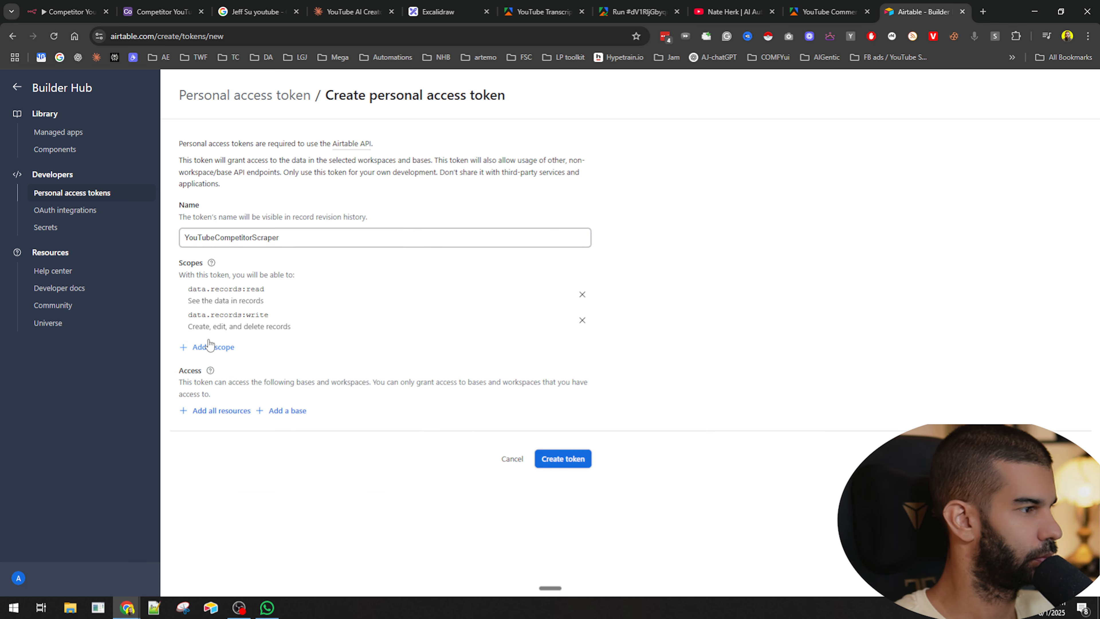
{"action": "left_click", "coordinate": [211, 347]}
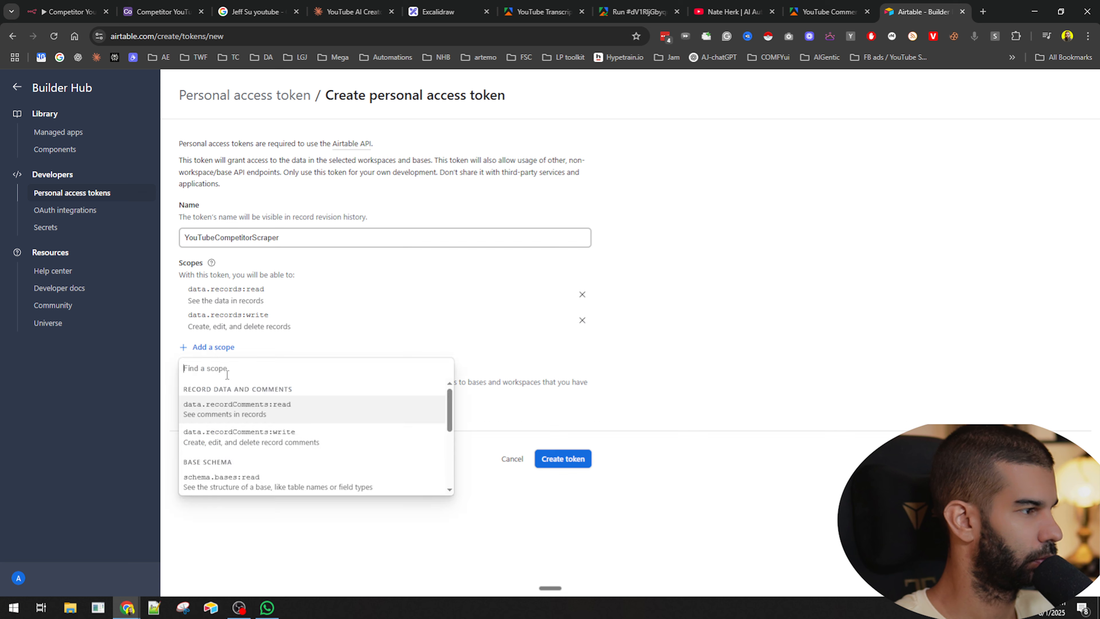
{"action": "left_click", "coordinate": [243, 415]}
{"action": "left_click", "coordinate": [223, 380]}
{"action": "left_click", "coordinate": [234, 429]}
{"action": "left_click", "coordinate": [217, 401]}
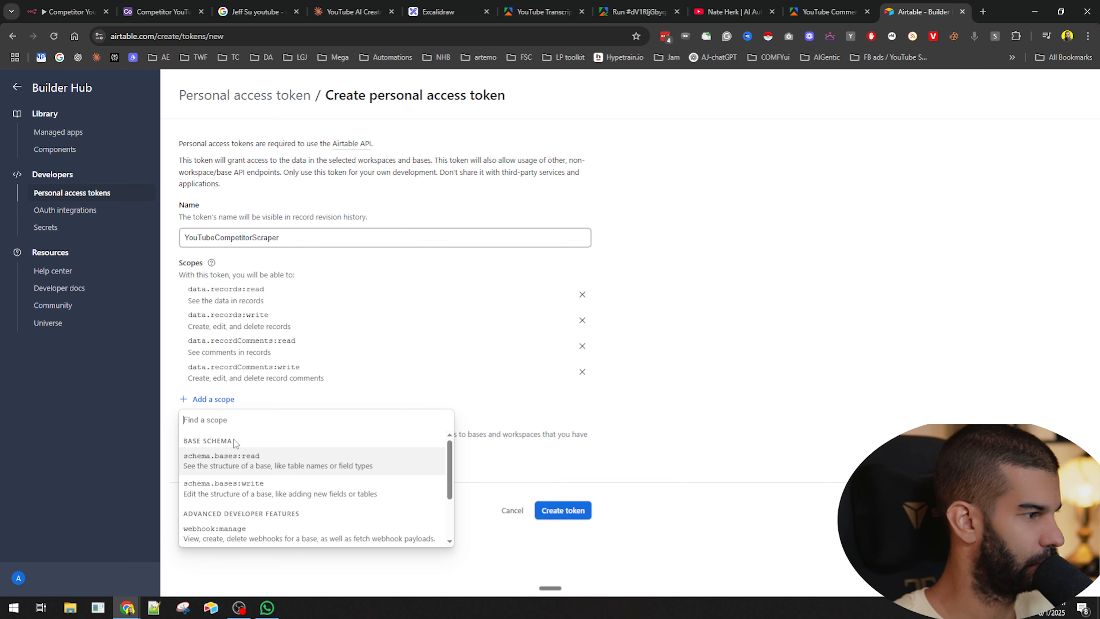
- Add the schema.bases read and write, webhook:manage, block:manage and user.email:read scopes to the token
{"action": "left_click", "coordinate": [231, 455]}
{"action": "left_click", "coordinate": [224, 426]}
{"action": "left_click", "coordinate": [244, 483]}
{"action": "left_click", "coordinate": [214, 451]}
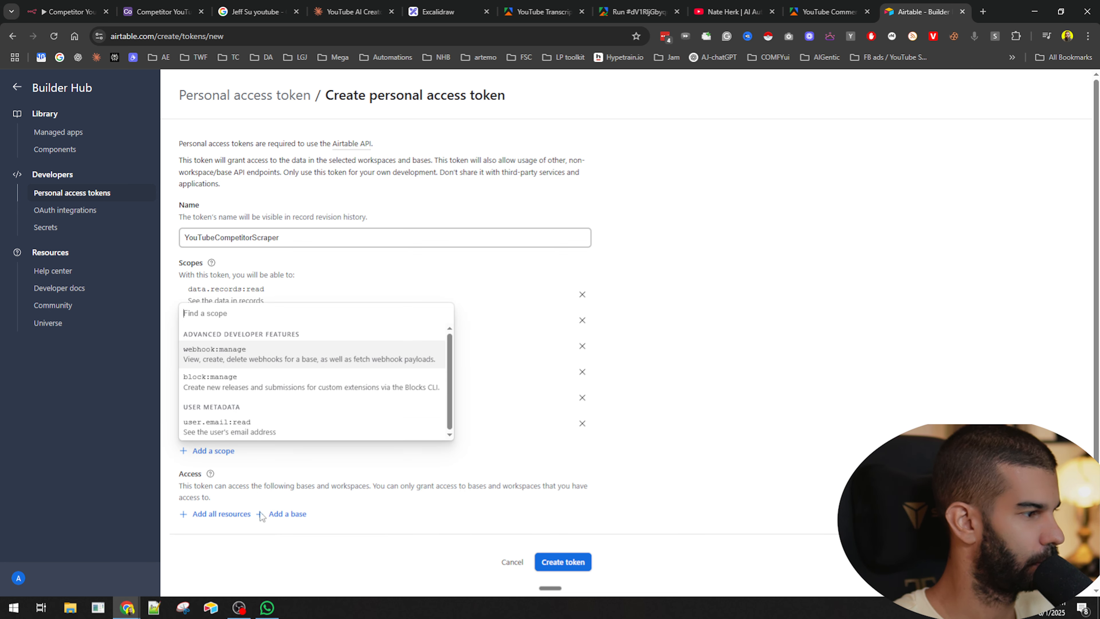
{"action": "left_click", "coordinate": [221, 353]}
{"action": "left_click", "coordinate": [216, 474]}
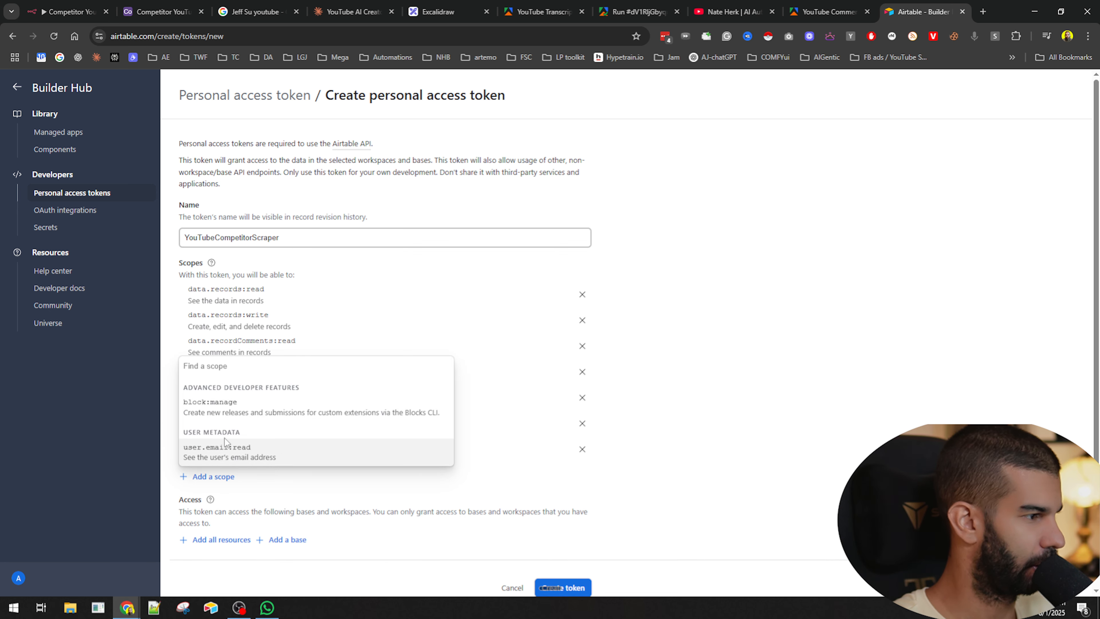
{"action": "left_click", "coordinate": [224, 449]}
{"action": "left_click", "coordinate": [218, 503]}
{"action": "left_click", "coordinate": [258, 566]}
{"action": "scroll", "coordinate": [226, 501], "scroll_direction": "down", "scroll_amount": 2}
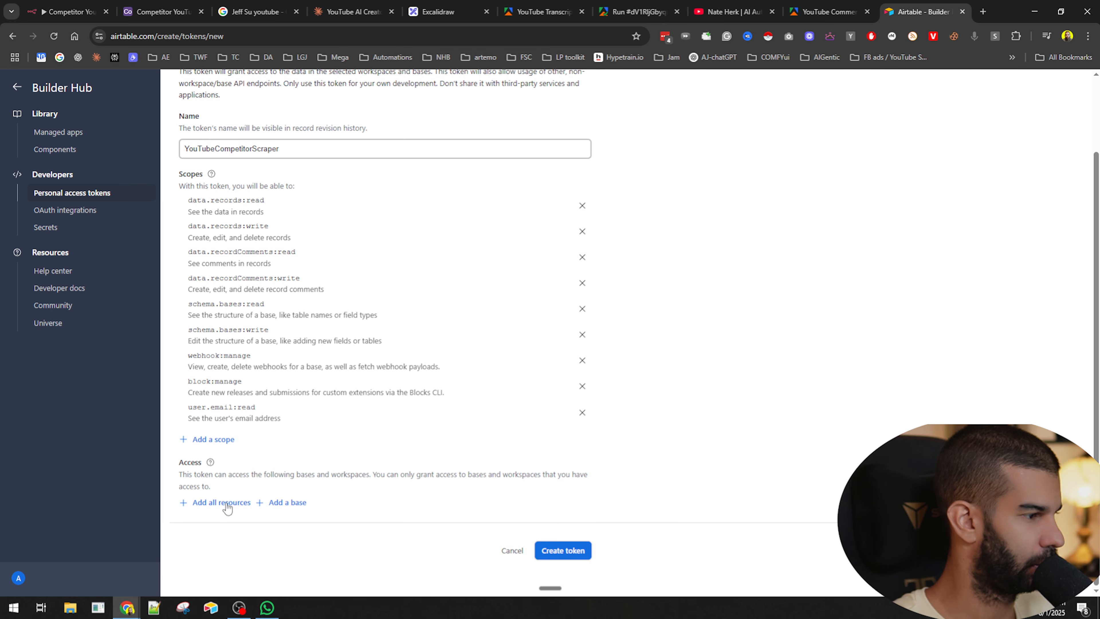
- Grant the token access to the Competitor YouTube Scraper base, create it and copy the token value
{"action": "left_click", "coordinate": [208, 439]}
{"action": "left_click", "coordinate": [419, 505]}
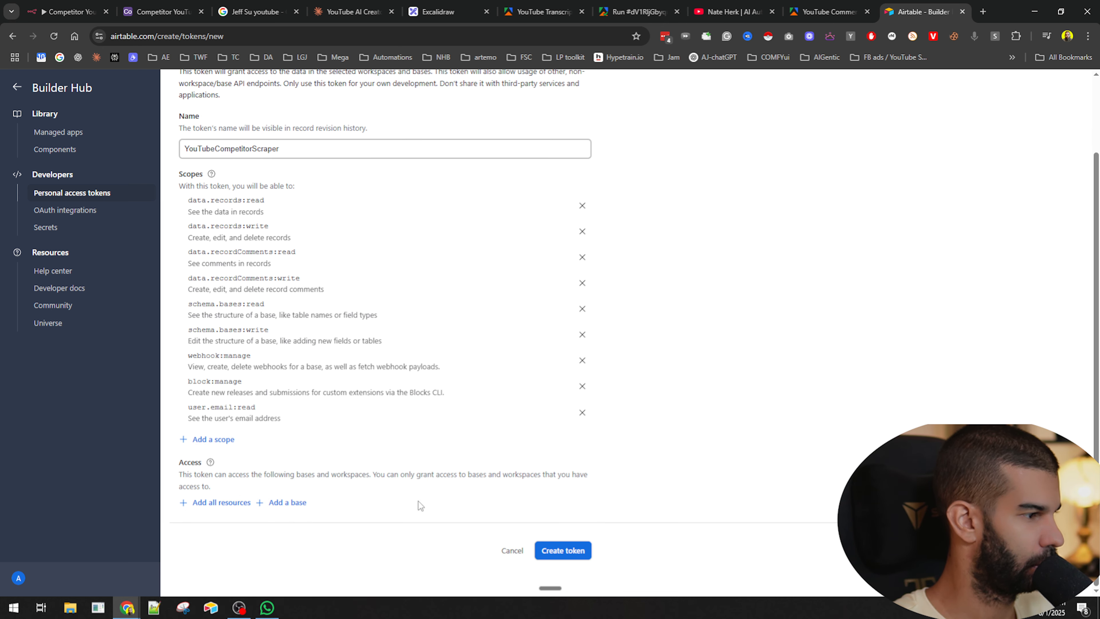
{"action": "left_click", "coordinate": [288, 503]}
{"action": "scroll", "coordinate": [366, 459], "scroll_direction": "down", "scroll_amount": 3}
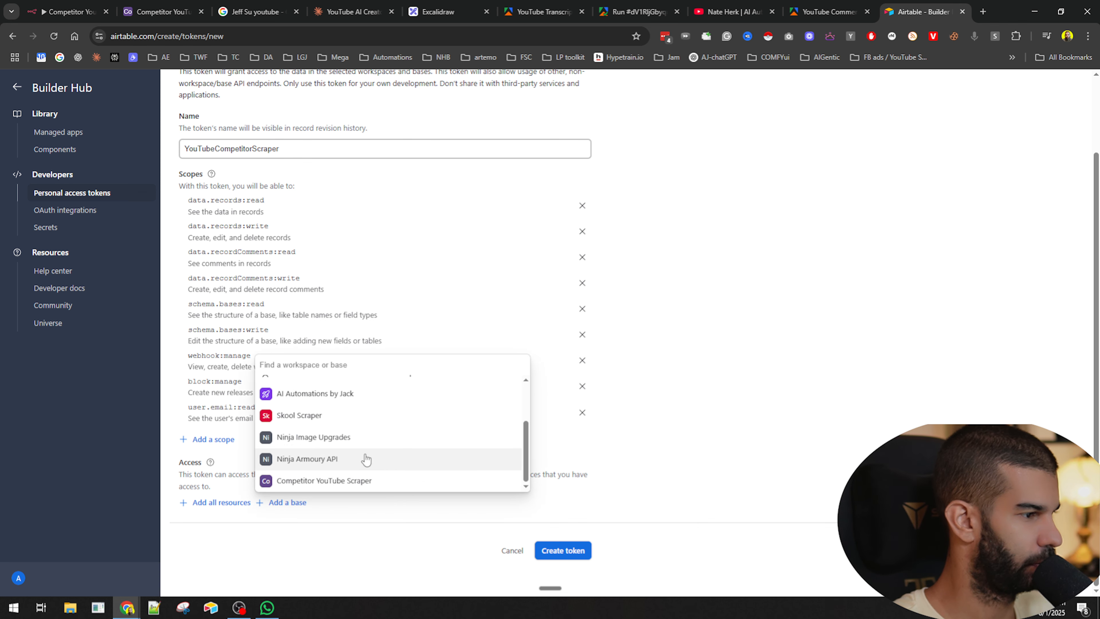
{"action": "scroll", "coordinate": [307, 484], "scroll_direction": "up", "scroll_amount": 2}
{"action": "scroll", "coordinate": [329, 487], "scroll_direction": "down", "scroll_amount": 2}
{"action": "left_click", "coordinate": [329, 480]}
{"action": "scroll", "coordinate": [511, 541], "scroll_direction": "down", "scroll_amount": 1}
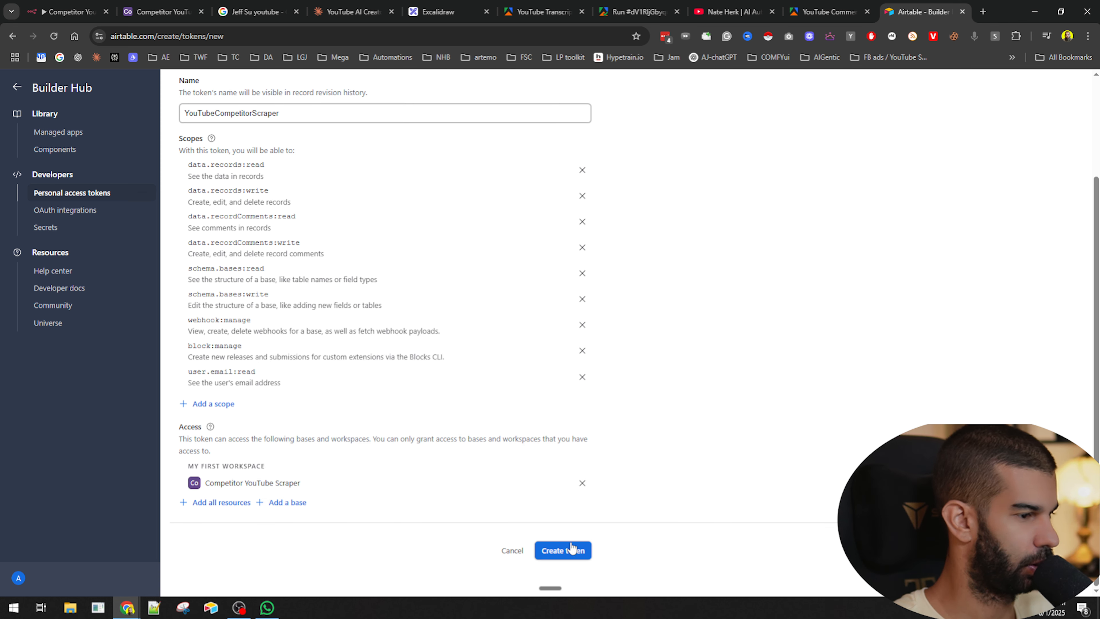
{"action": "left_click", "coordinate": [563, 550]}
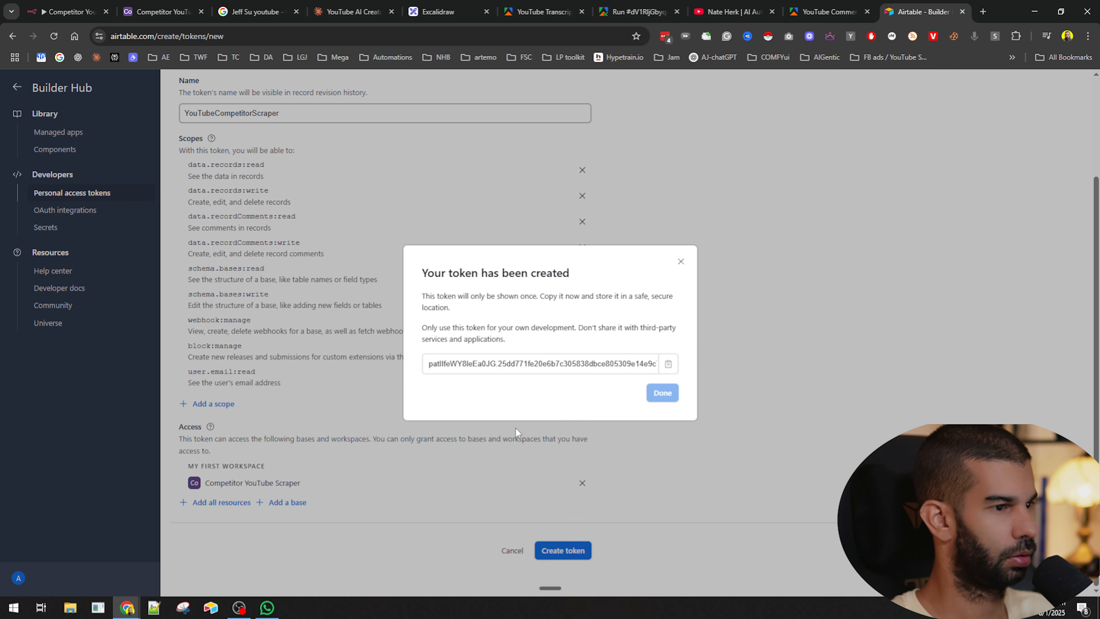
{"action": "left_click", "coordinate": [662, 382]}
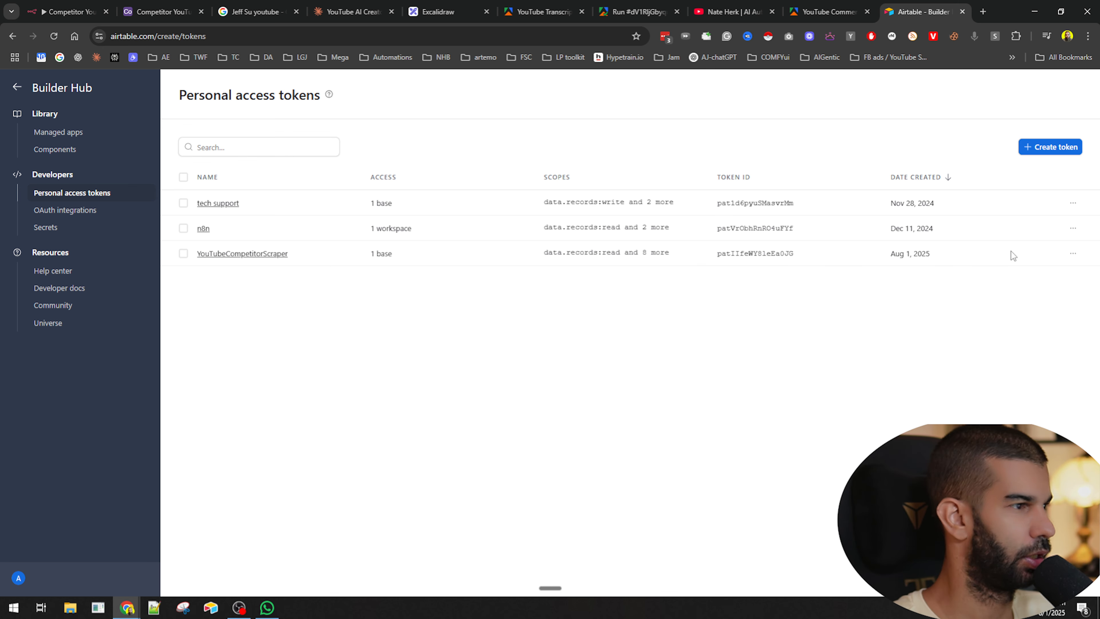
- Delete the YouTubeCompetitorScraper token from the personal access tokens list
{"action": "left_click_drag", "start_coordinate": [296, 258], "coordinate": [197, 254]}
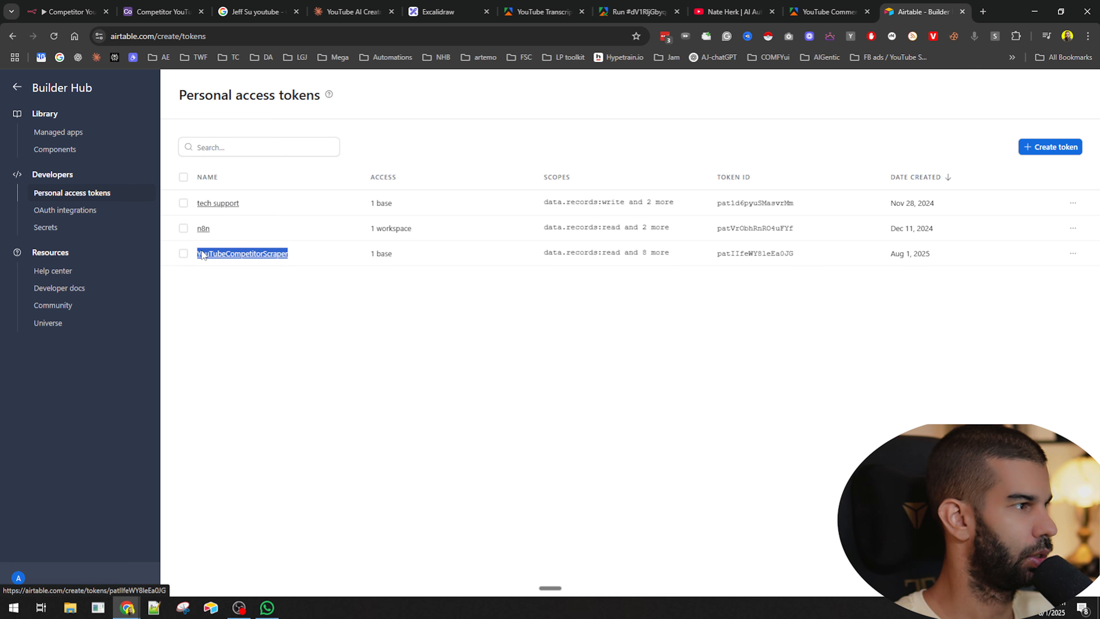
{"action": "left_click", "coordinate": [1073, 253]}
{"action": "left_click", "coordinate": [1045, 321]}
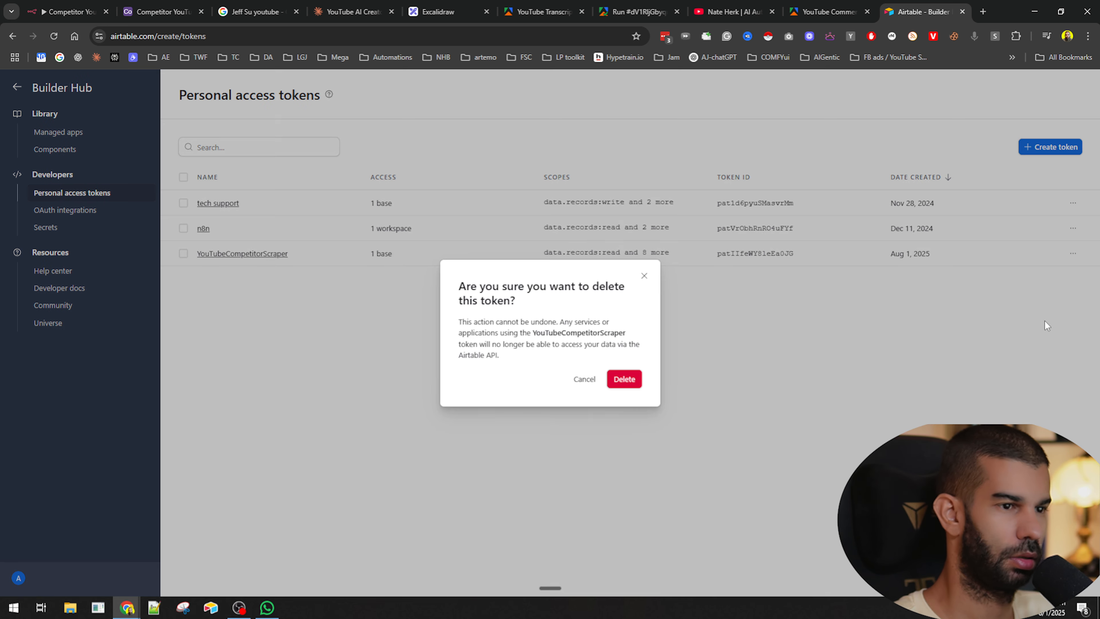
{"action": "left_click", "coordinate": [624, 379]}
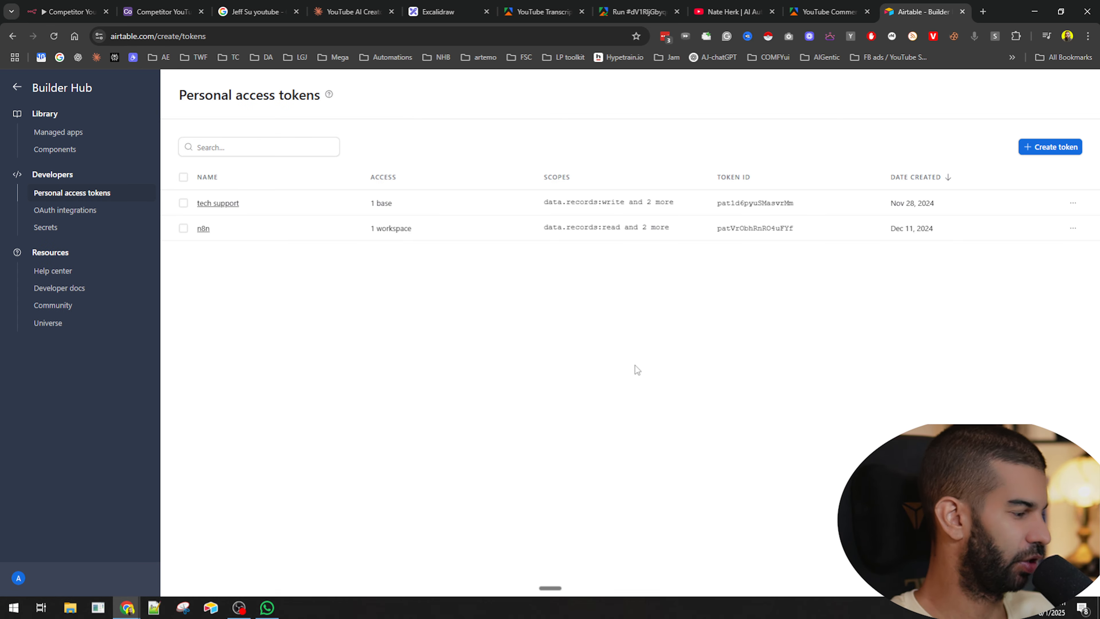
- Back in the n8n workflow, paste the Airtable access token into the credential and save it
{"action": "left_click", "coordinate": [93, 11]}
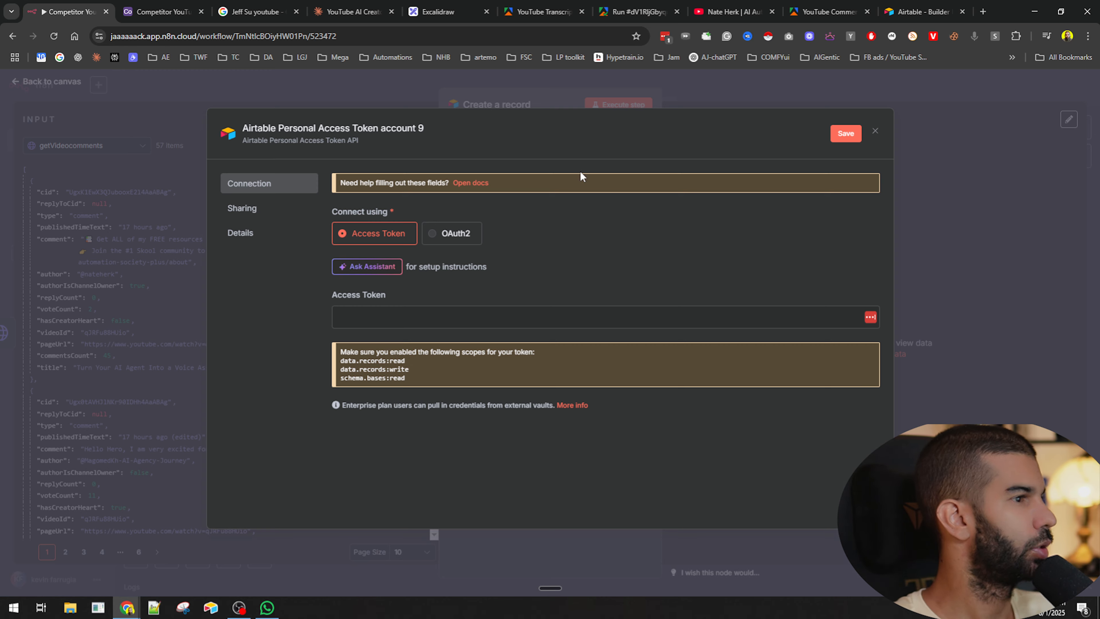
{"action": "left_click", "coordinate": [392, 323]}
{"action": "key", "text": "ctrl+v"}
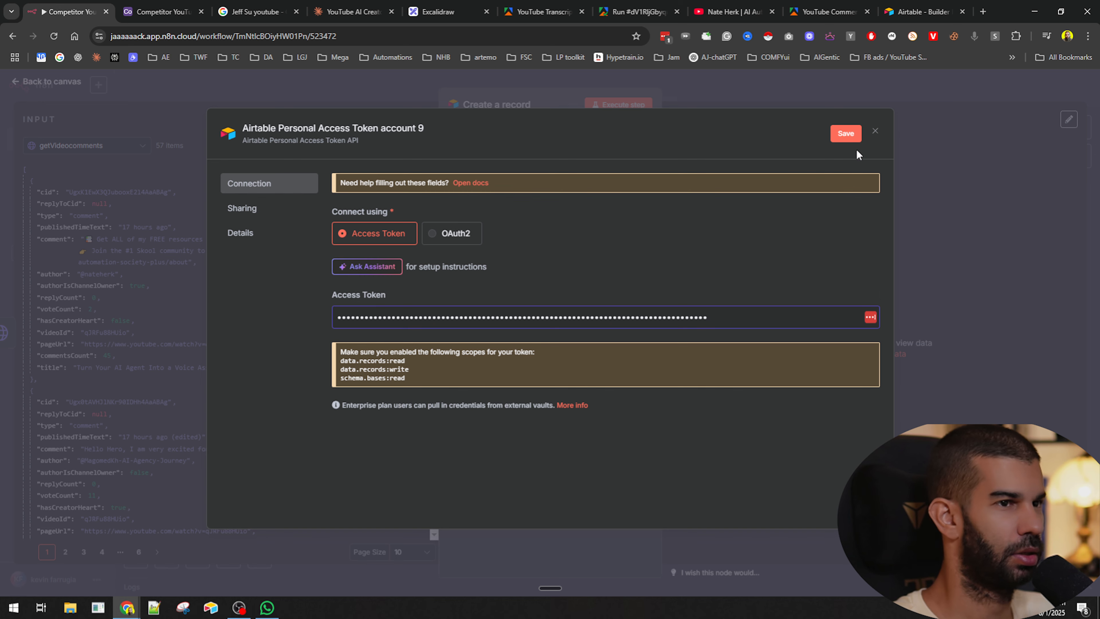
{"action": "left_click", "coordinate": [846, 134]}
{"action": "left_click", "coordinate": [995, 291]}
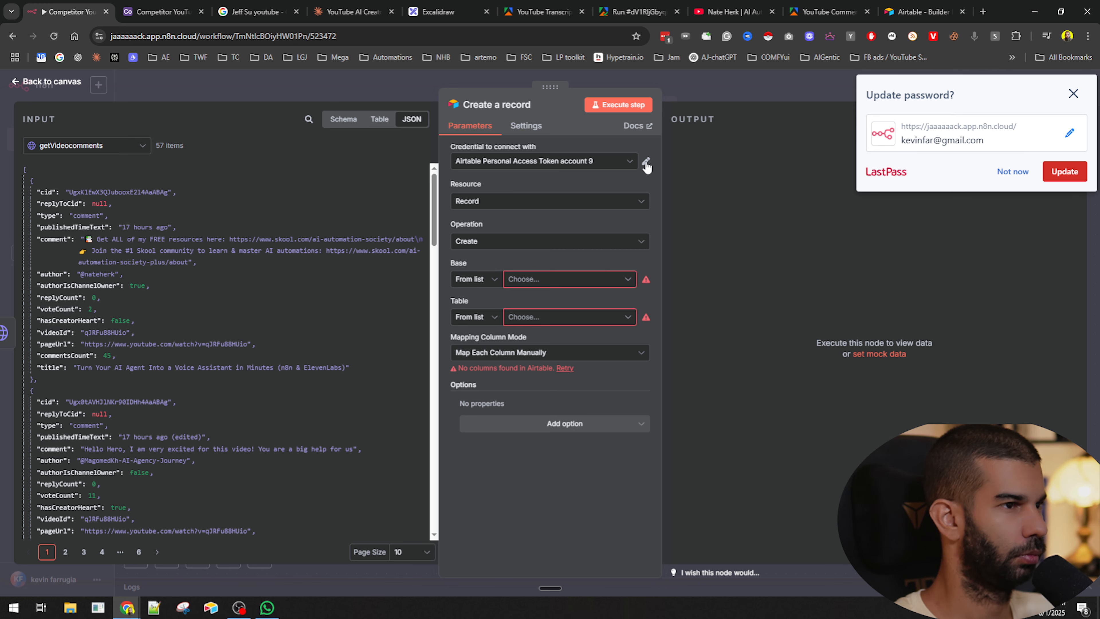
- Set the Create a record node's base to Competitor YouTube Scraper and its table to Table 1
{"action": "left_click", "coordinate": [530, 279]}
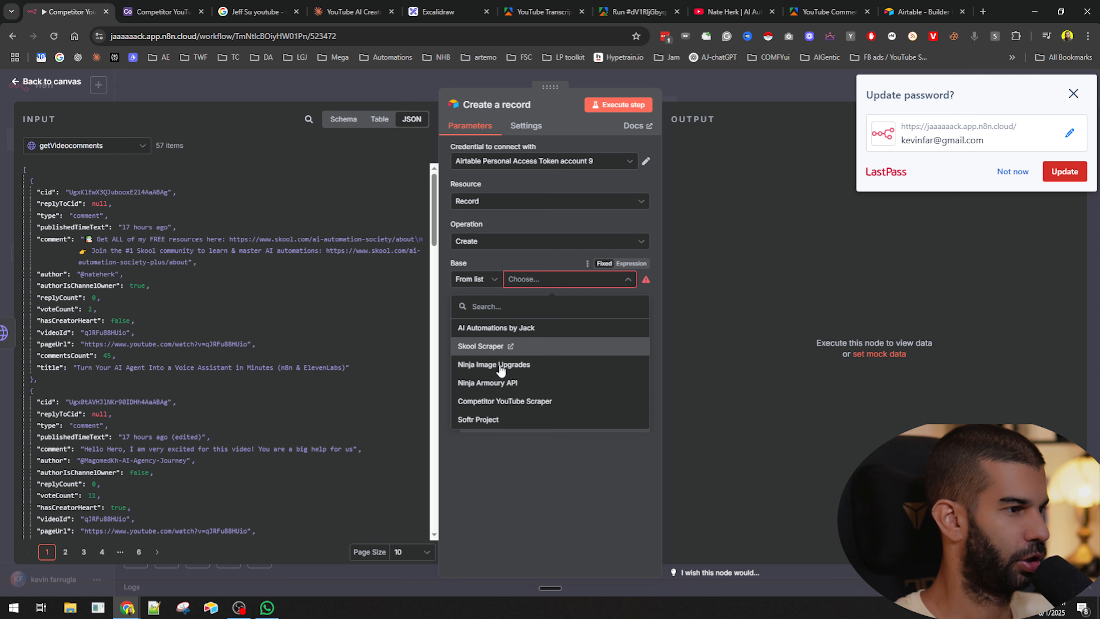
{"action": "left_click", "coordinate": [474, 403]}
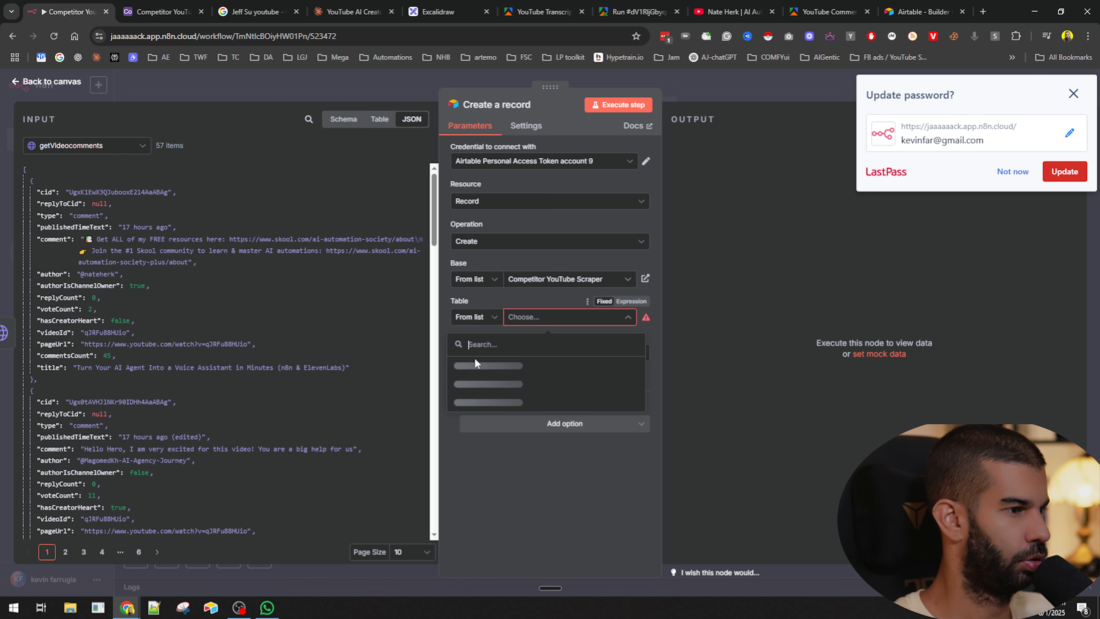
{"action": "left_click", "coordinate": [526, 319]}
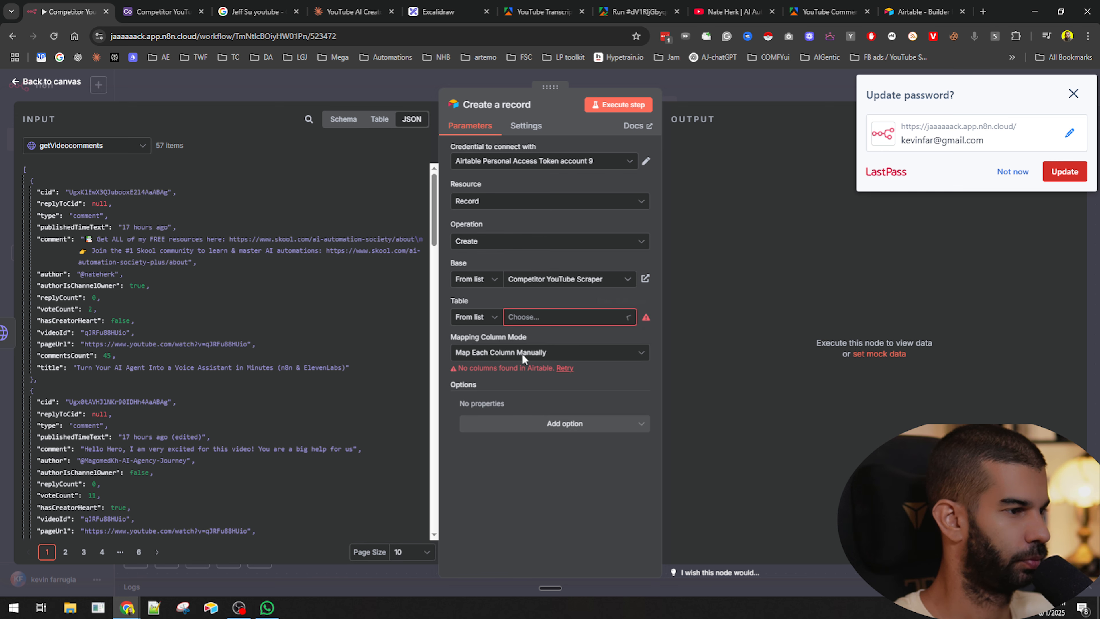
{"action": "left_click", "coordinate": [487, 365]}
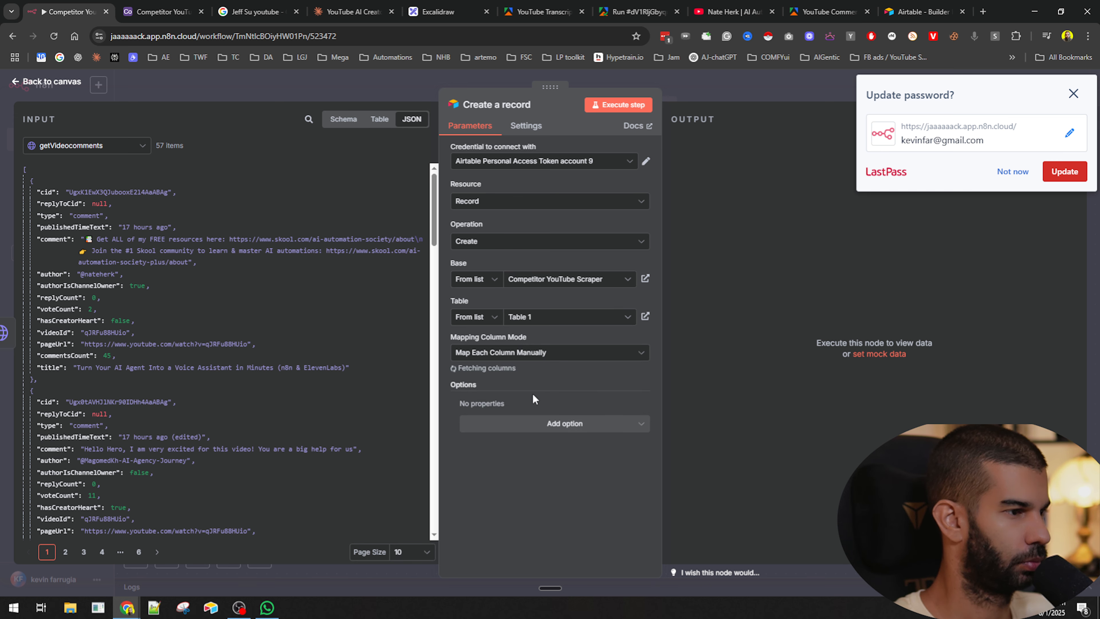
{"action": "scroll", "coordinate": [513, 329], "scroll_direction": "down", "scroll_amount": 3}
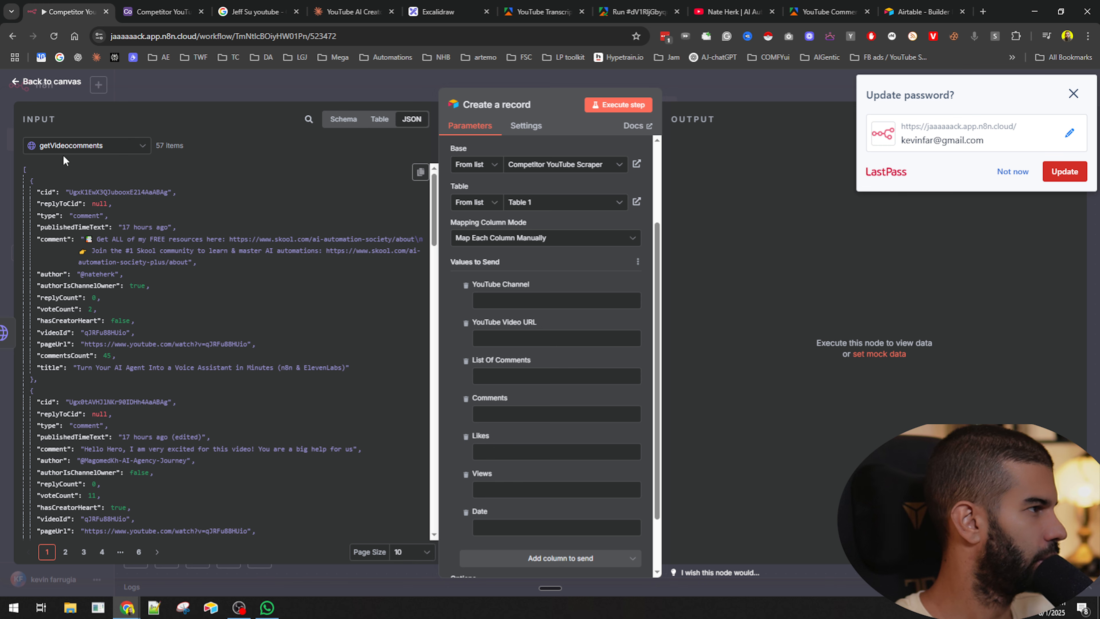
- Map the YouTube Channel field to the channelUrl from the getLatest7DayVideos node's output
{"action": "left_click", "coordinate": [65, 146]}
{"action": "left_click", "coordinate": [65, 212]}
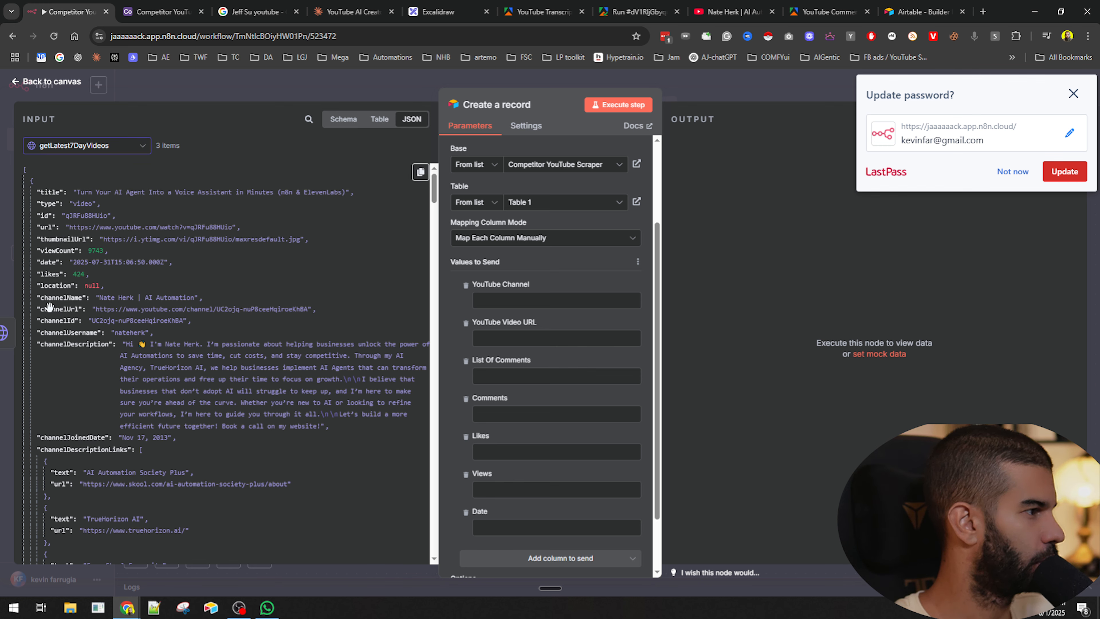
{"action": "left_click_drag", "start_coordinate": [63, 308], "coordinate": [554, 301]}
- Map the YouTube Video URL field to the pageUrl from the getVideocomments node's output
{"action": "left_click", "coordinate": [85, 146]}
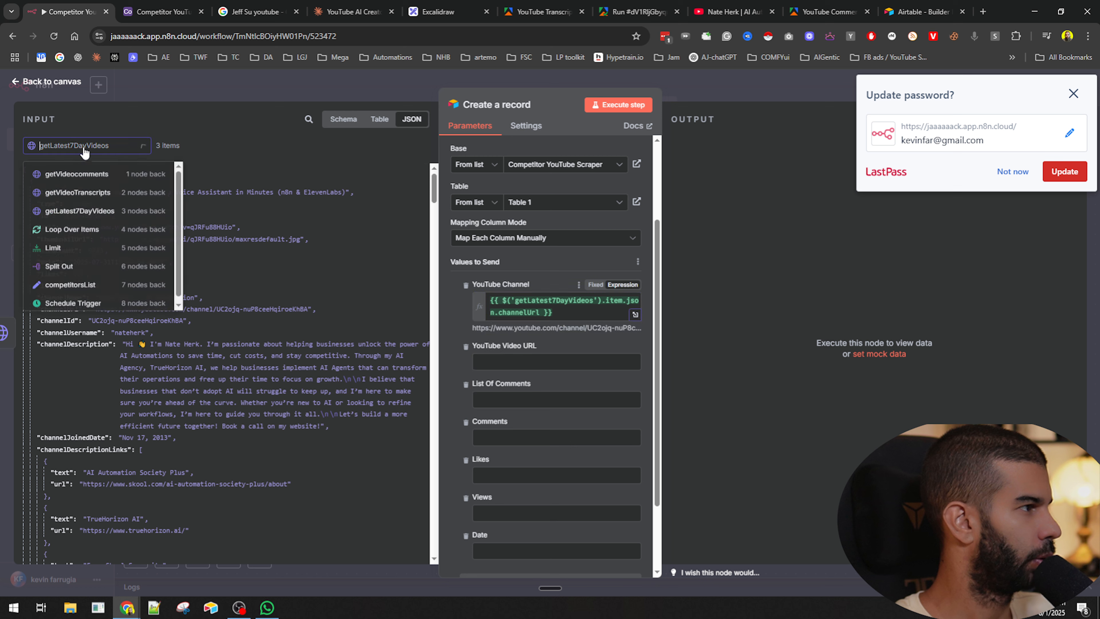
{"action": "left_click", "coordinate": [72, 175]}
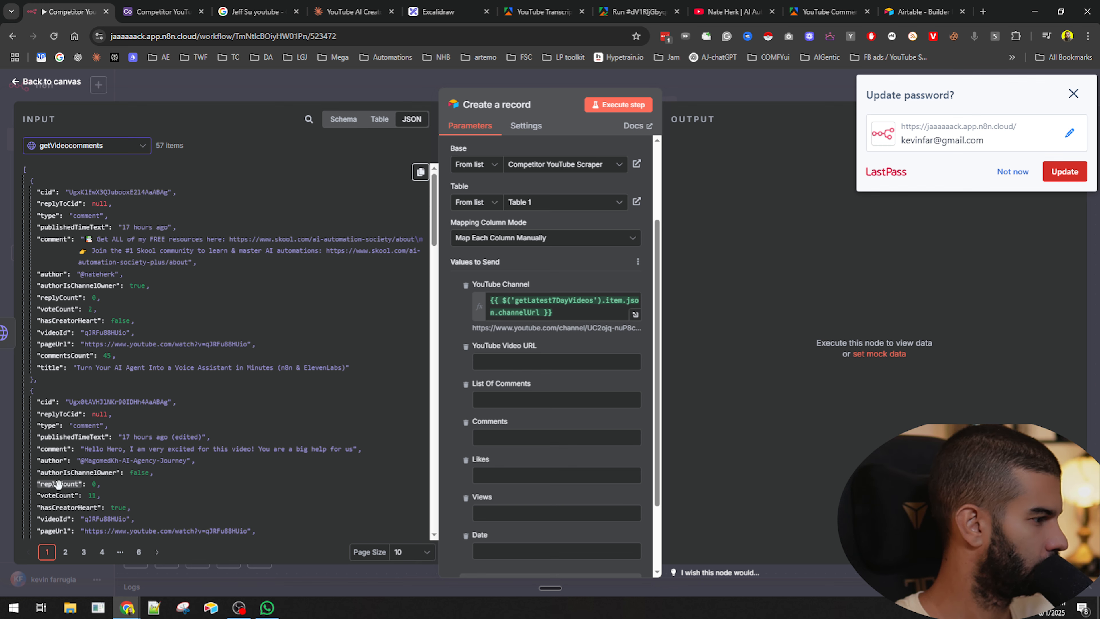
{"action": "scroll", "coordinate": [182, 467], "scroll_direction": "down", "scroll_amount": 1}
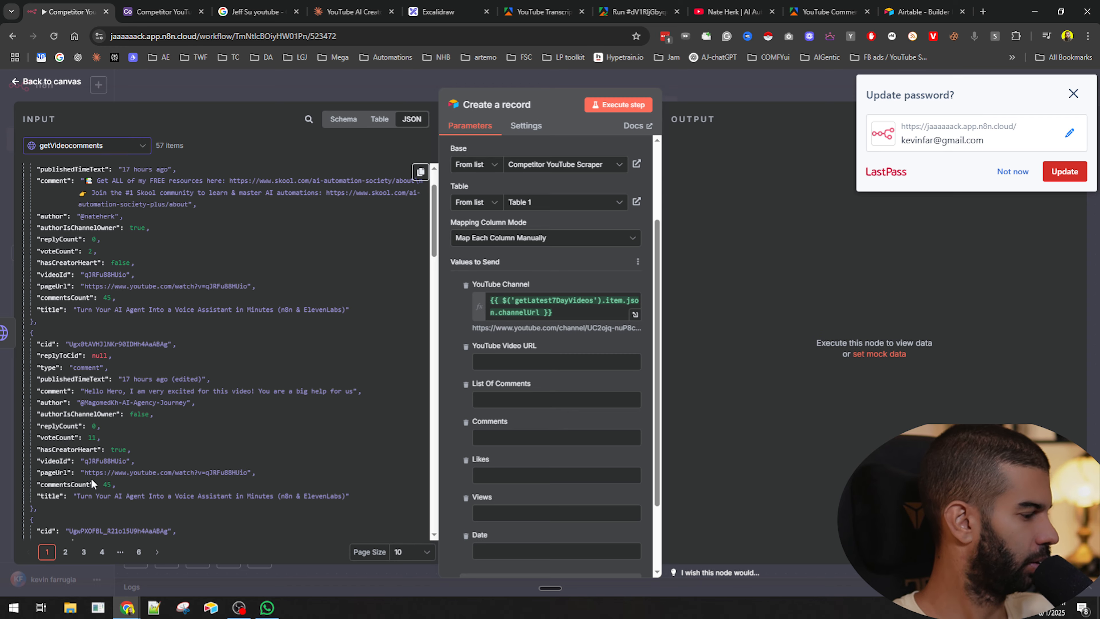
{"action": "scroll", "coordinate": [442, 331], "scroll_direction": "up", "scroll_amount": 1}
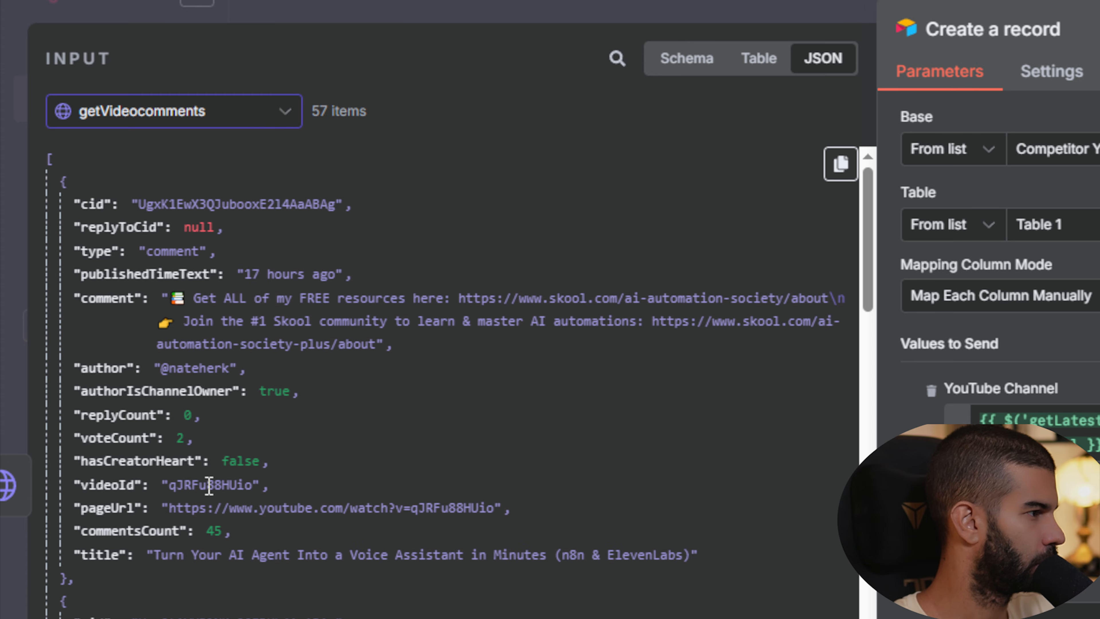
{"action": "scroll", "coordinate": [209, 485], "scroll_direction": "down", "scroll_amount": 5}
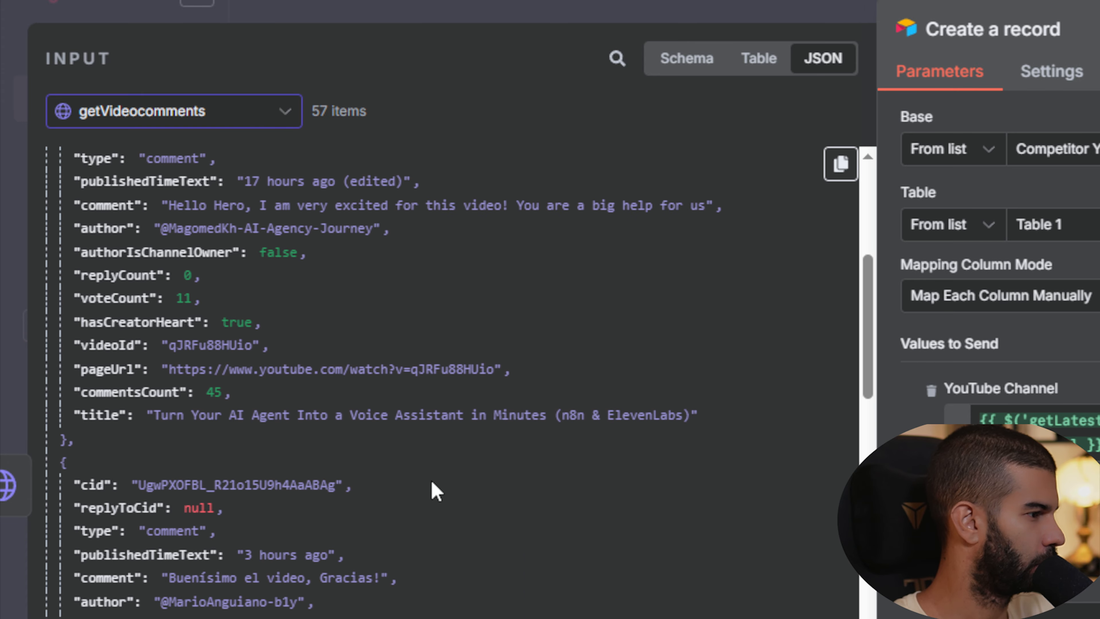
{"action": "scroll", "coordinate": [433, 491], "scroll_direction": "up", "scroll_amount": 1}
{"action": "left_click_drag", "start_coordinate": [107, 485], "coordinate": [1013, 534]}
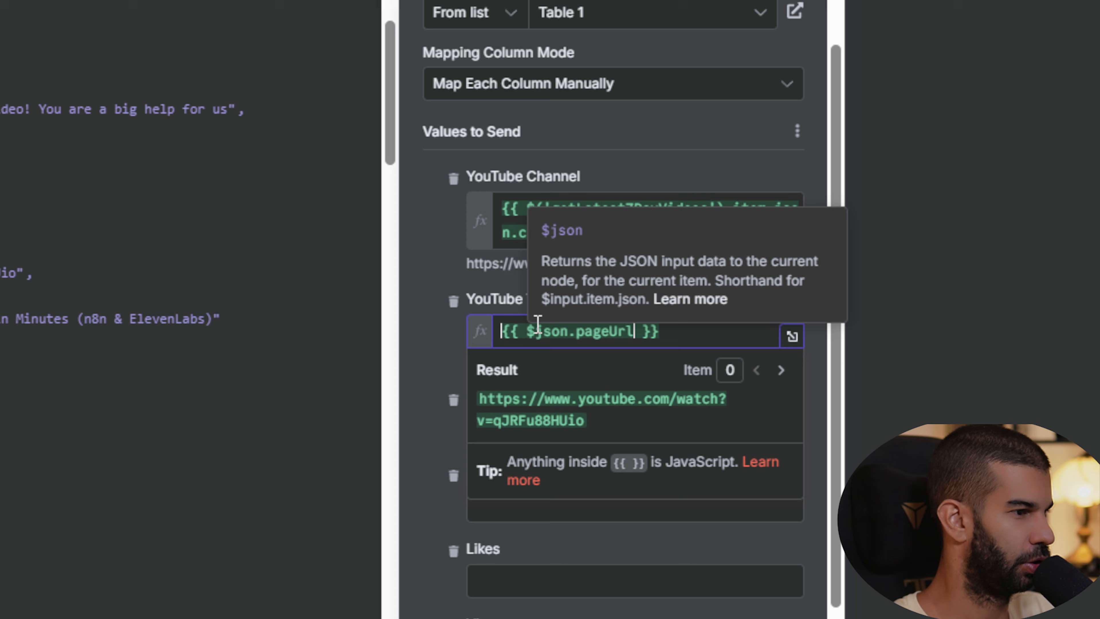
{"action": "left_click", "coordinate": [431, 343]}
- Scroll through the getVideocomments input data to examine the comment items and their fields
{"action": "scroll", "coordinate": [90, 293], "scroll_direction": "down", "scroll_amount": 5}
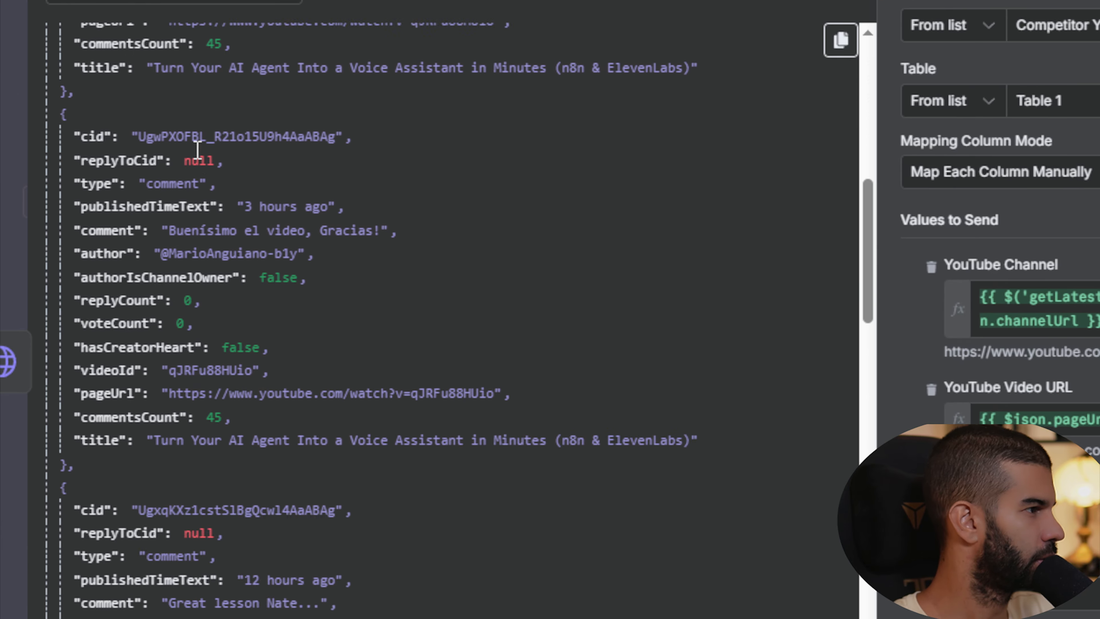
{"action": "scroll", "coordinate": [212, 194], "scroll_direction": "down", "scroll_amount": 4}
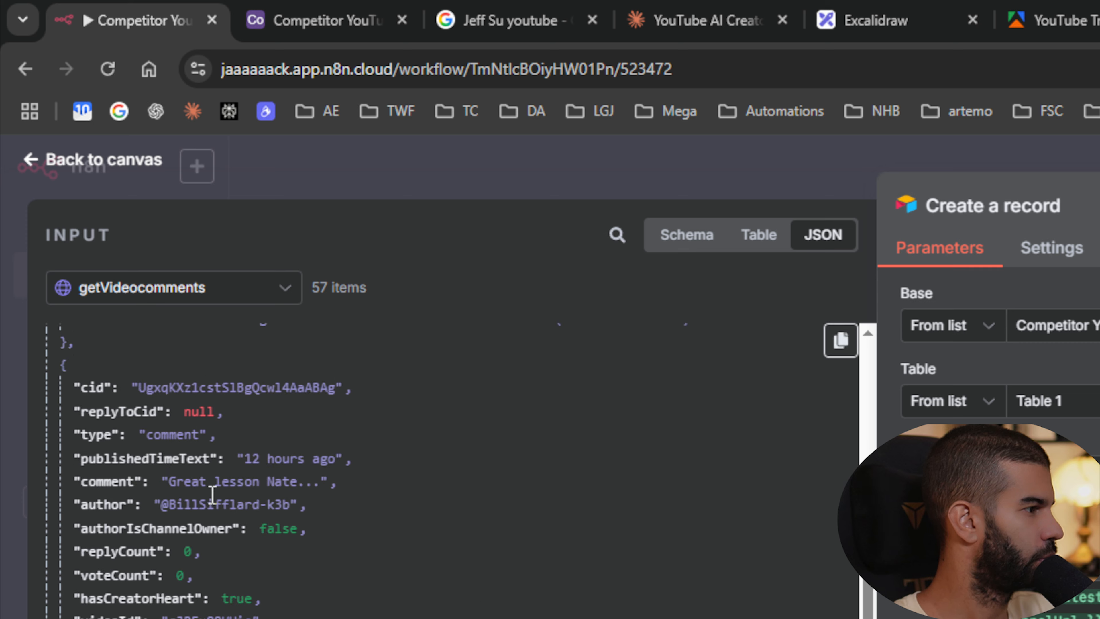
{"action": "scroll", "coordinate": [212, 494], "scroll_direction": "down", "scroll_amount": 3}
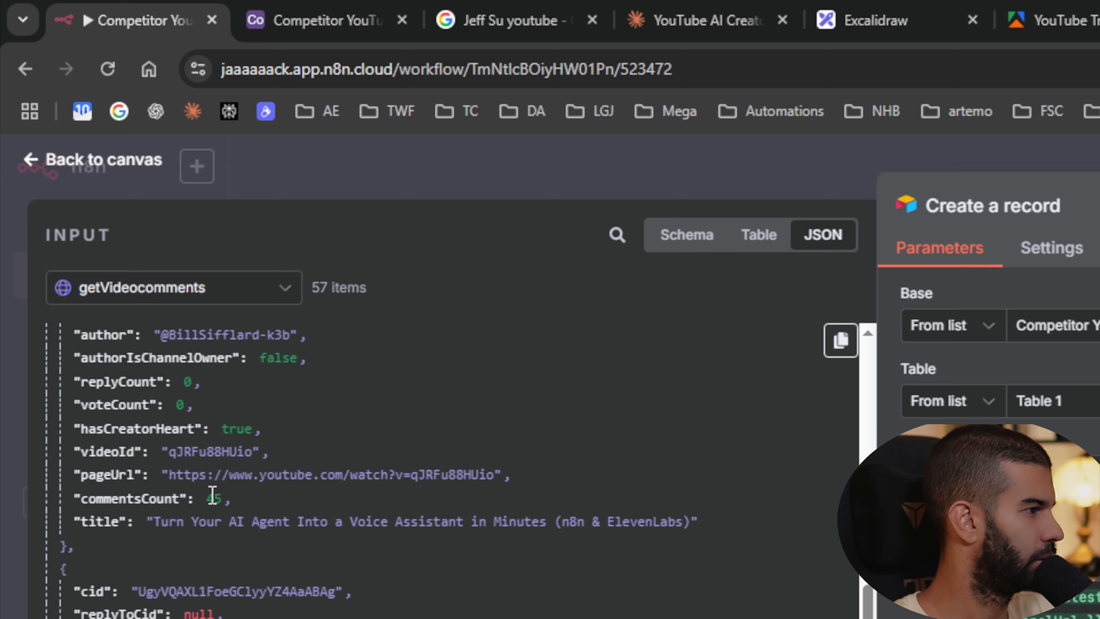
{"action": "scroll", "coordinate": [153, 473], "scroll_direction": "up", "scroll_amount": 15}
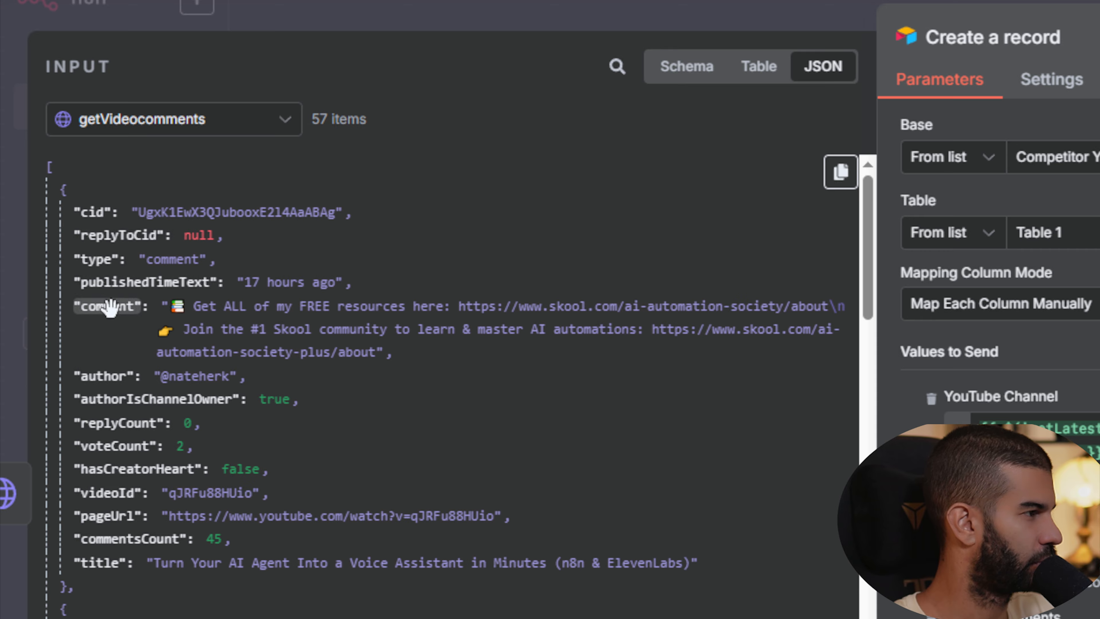
{"action": "scroll", "coordinate": [119, 479], "scroll_direction": "down", "scroll_amount": 1}
{"action": "scroll", "coordinate": [123, 320], "scroll_direction": "down", "scroll_amount": 6}
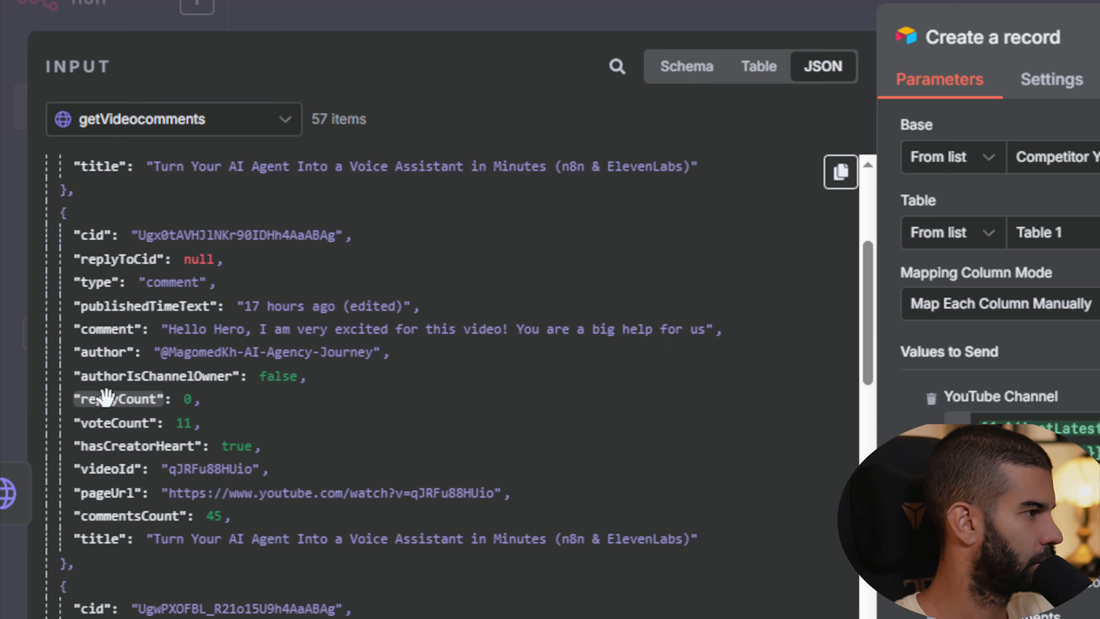
{"action": "scroll", "coordinate": [135, 330], "scroll_direction": "down", "scroll_amount": 5}
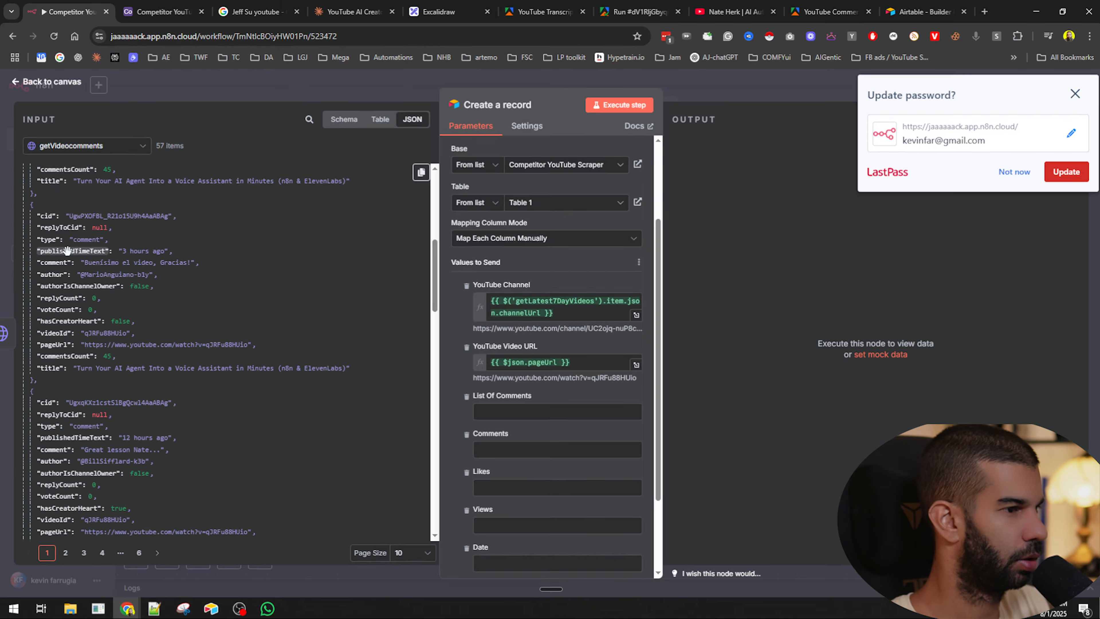
- Close the record node and pin the output data of the getVideoTranscripts and getVideocomments nodes
{"action": "key", "text": "Escape"}
{"action": "left_click_drag", "start_coordinate": [529, 236], "coordinate": [689, 226]}
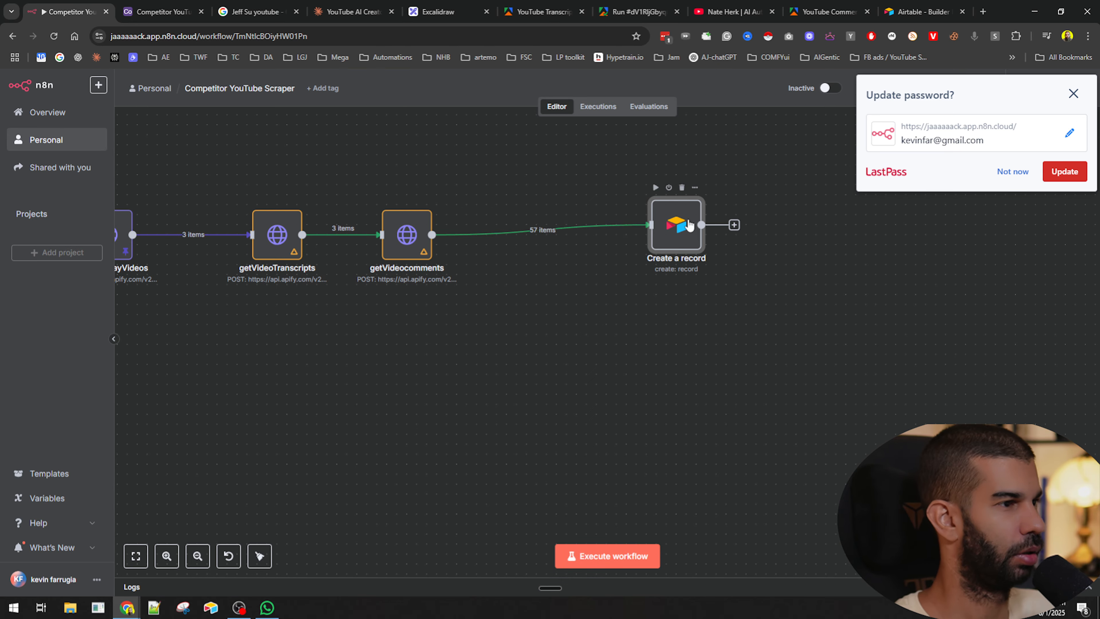
{"action": "left_click", "coordinate": [470, 285]}
{"action": "left_click_drag", "start_coordinate": [294, 344], "coordinate": [378, 382]}
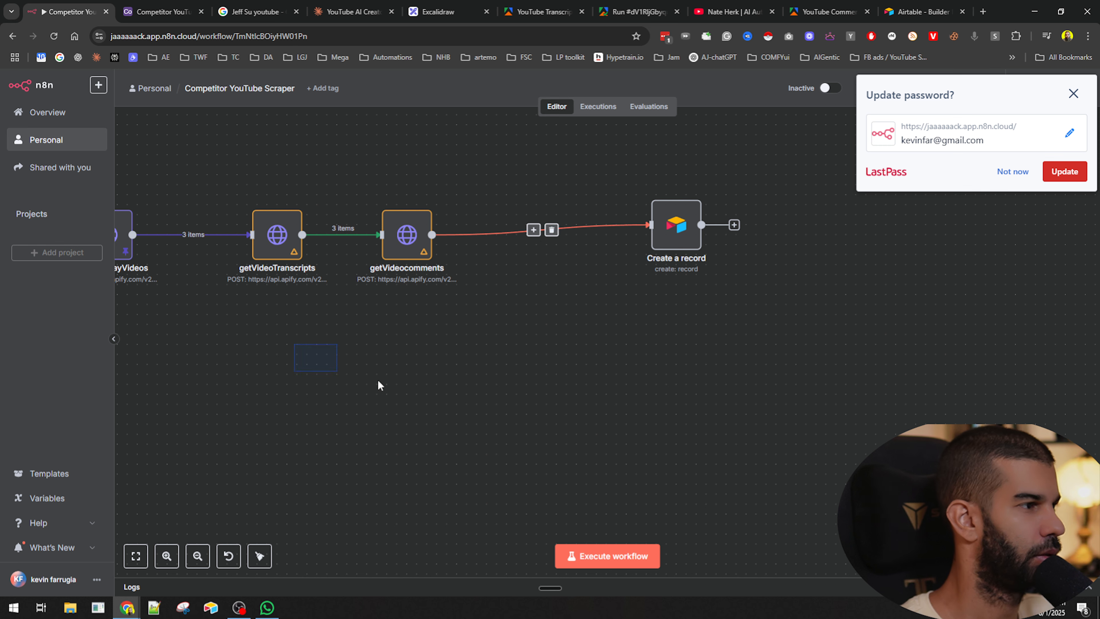
{"action": "left_click", "coordinate": [290, 237]}
{"action": "key", "text": "p"}
{"action": "left_click", "coordinate": [400, 245]}
{"action": "key", "text": "p"}
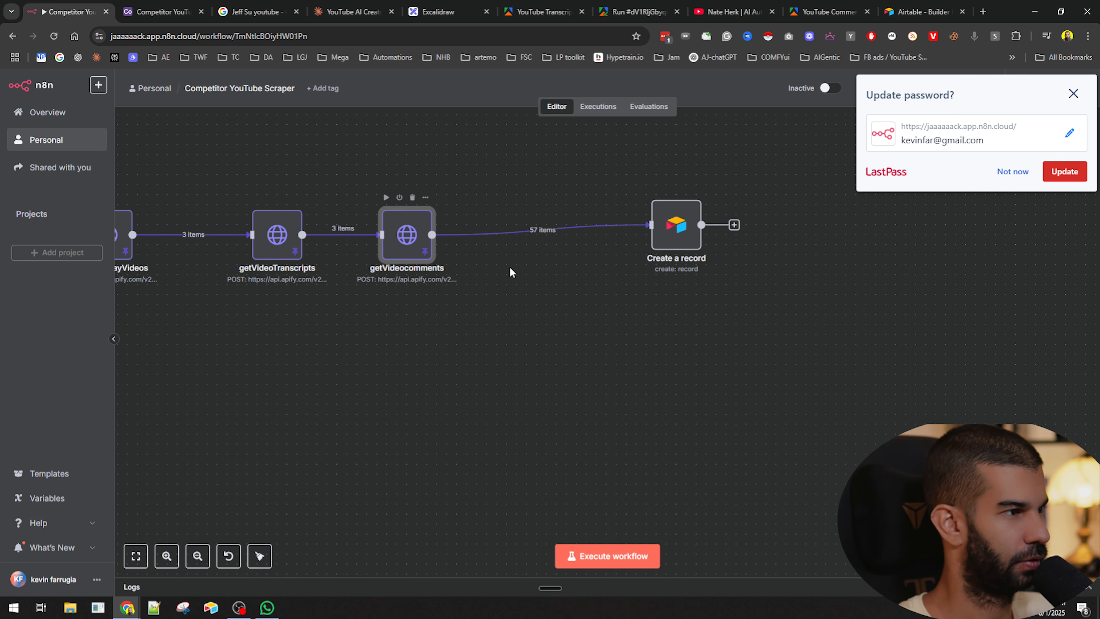
- Insert an Aggregate node before Create a record, aggregate the comment field, and execute the step
{"action": "left_click", "coordinate": [533, 230]}
{"action": "type", "text": "aggre"}
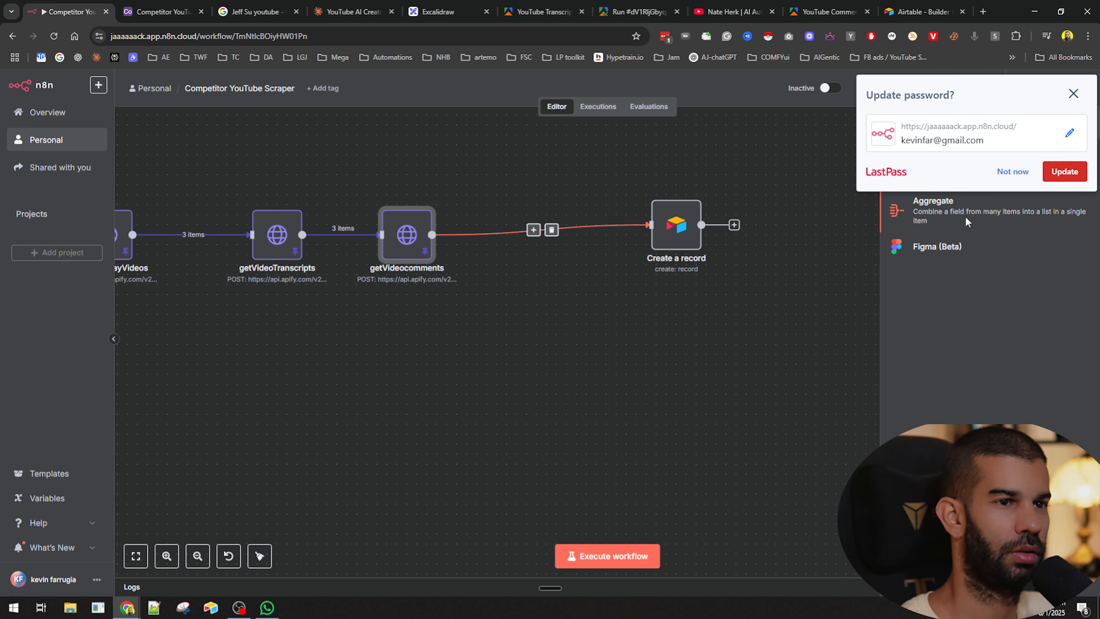
{"action": "left_click", "coordinate": [982, 208]}
{"action": "left_click", "coordinate": [1013, 172]}
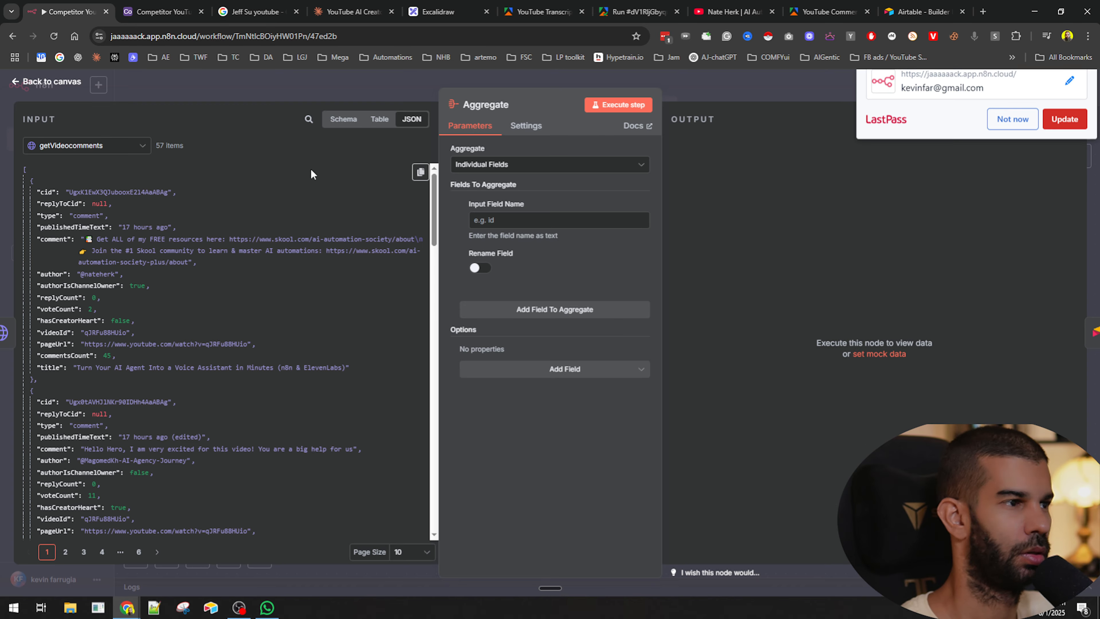
{"action": "left_click_drag", "start_coordinate": [56, 238], "coordinate": [477, 220]}
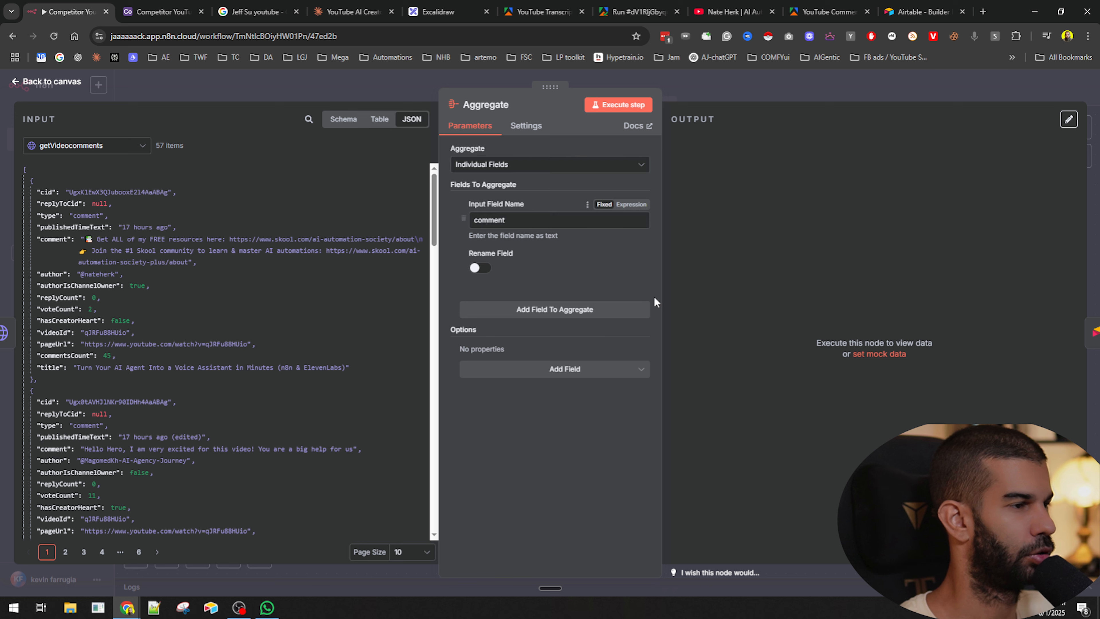
{"action": "left_click", "coordinate": [627, 109]}
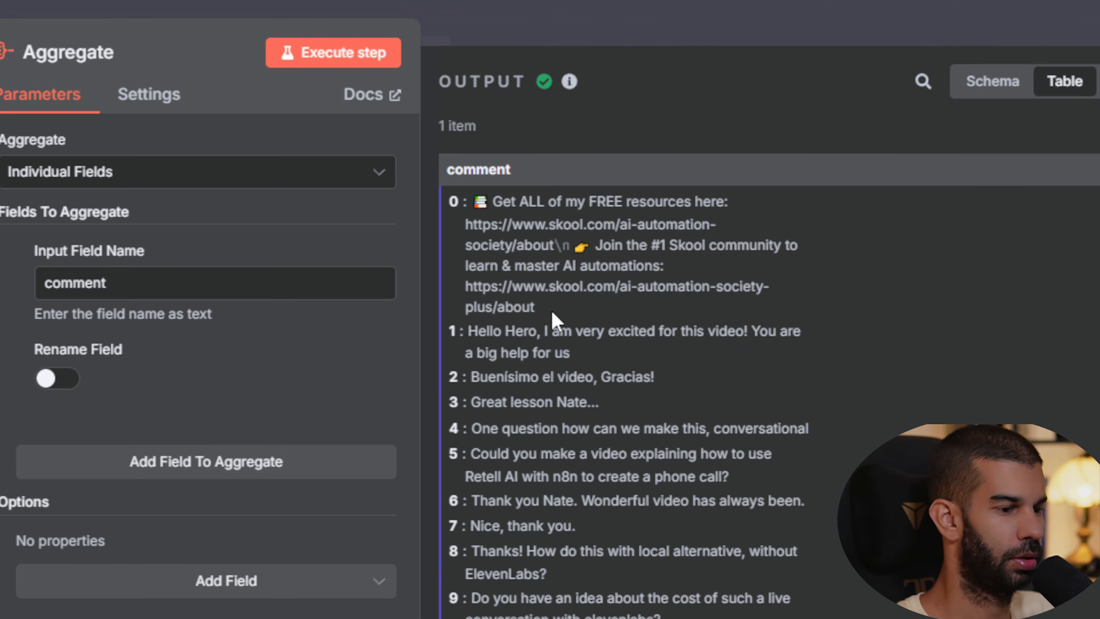
{"action": "mouse_move", "coordinate": [736, 119]}
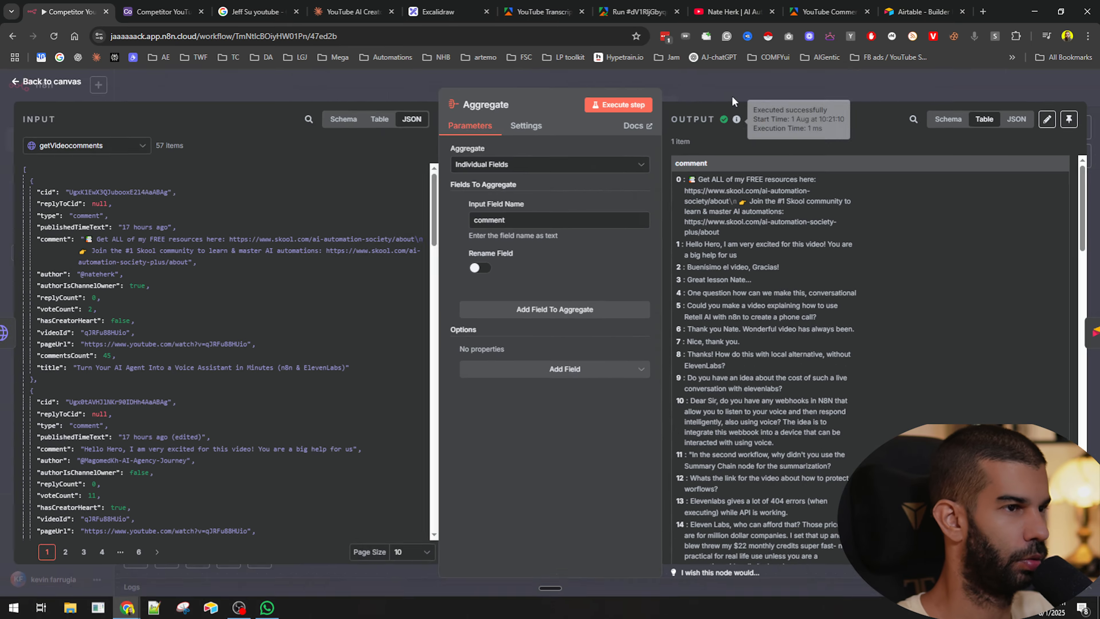
{"action": "left_click", "coordinate": [732, 97]}
{"action": "double_click", "coordinate": [516, 234]}
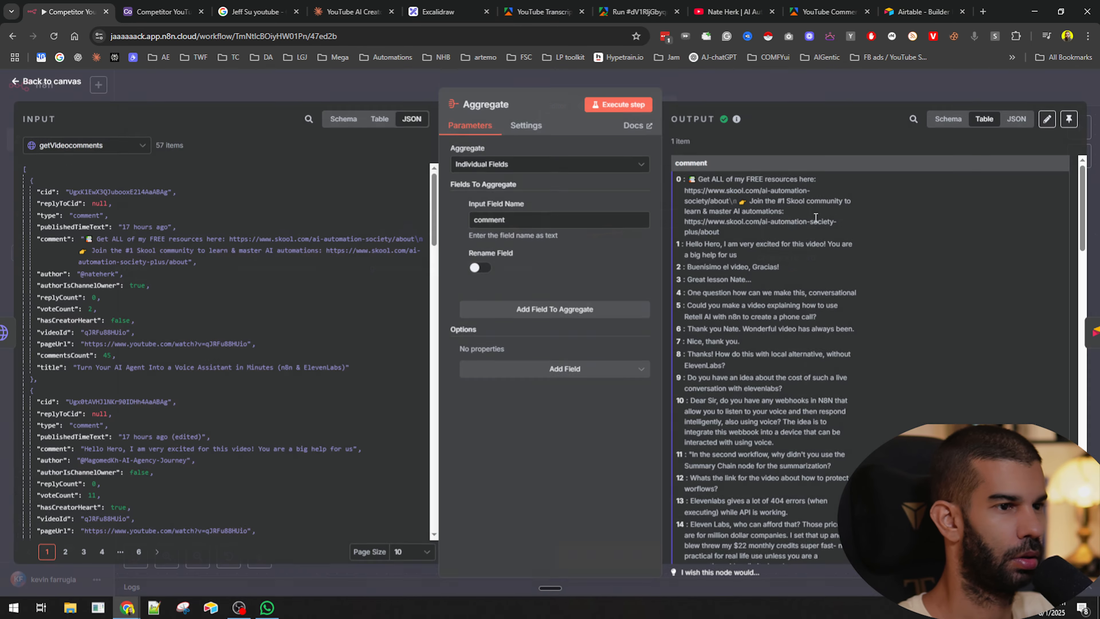
{"action": "scroll", "coordinate": [749, 215], "scroll_direction": "down", "scroll_amount": 10}
{"action": "scroll", "coordinate": [749, 215], "scroll_direction": "down", "scroll_amount": 15}
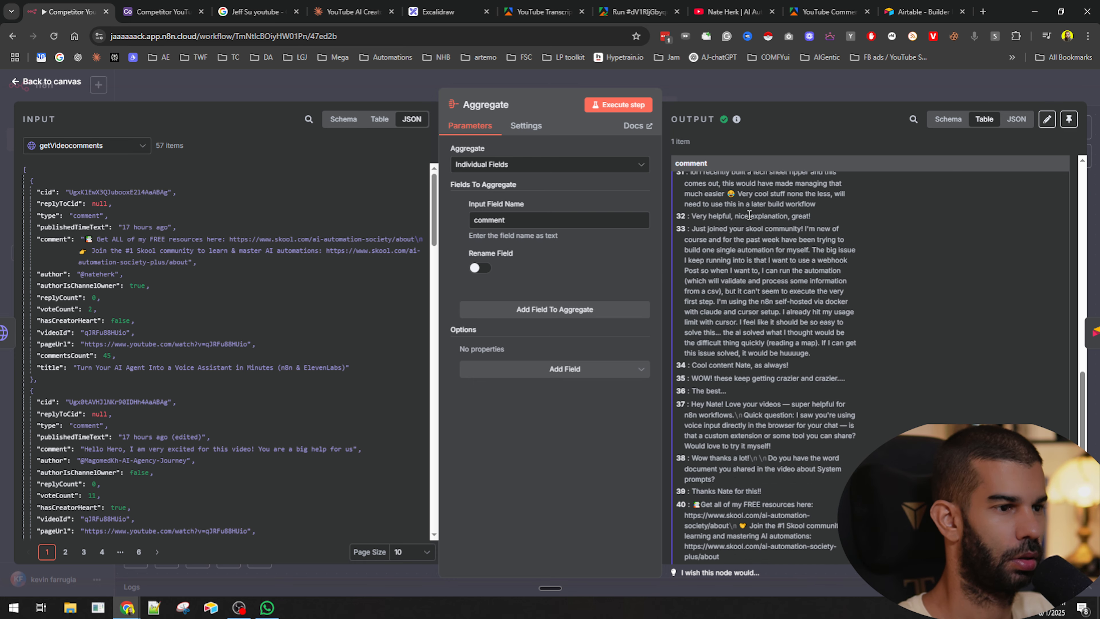
{"action": "left_click", "coordinate": [736, 97]}
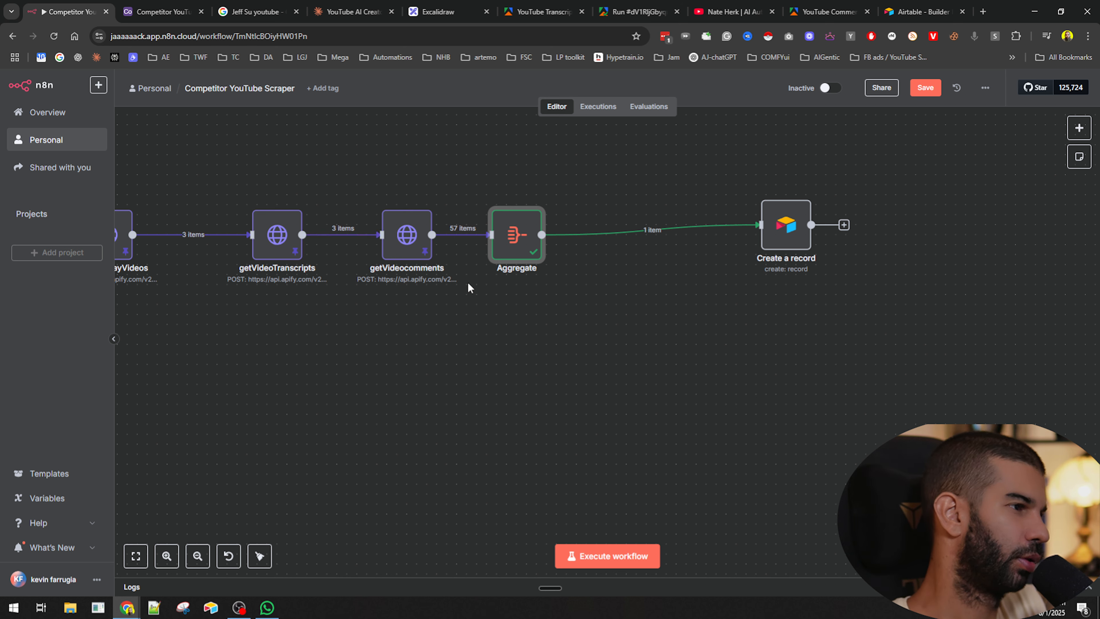
- Reopen the getVideocomments node to review its output, then delete the Aggregate node
{"action": "mouse_move", "coordinate": [477, 271]}
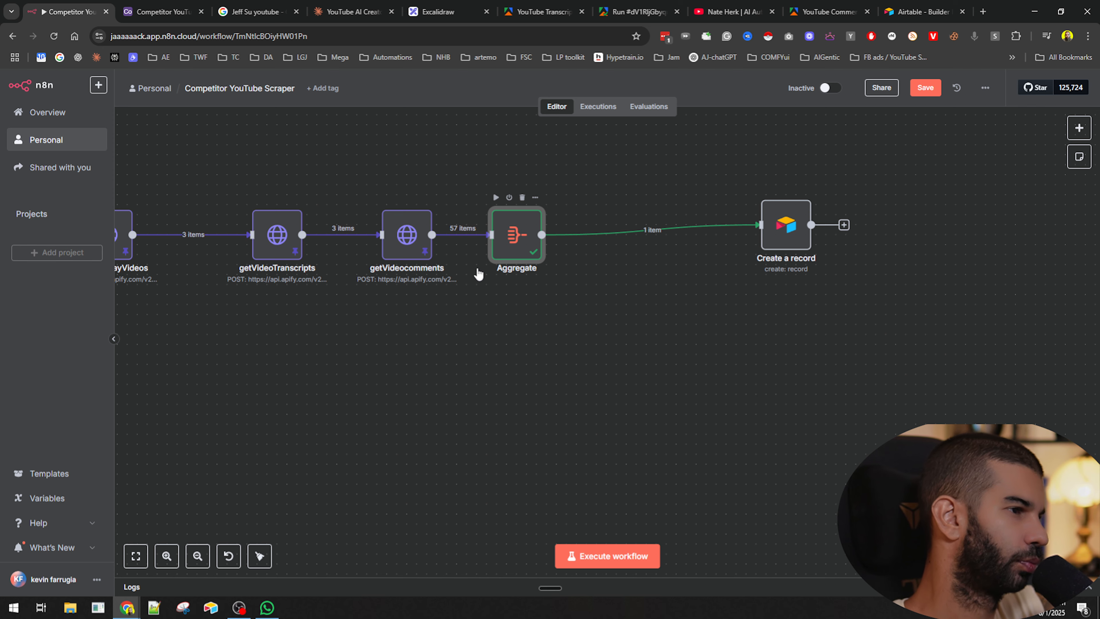
{"action": "double_click", "coordinate": [412, 244]}
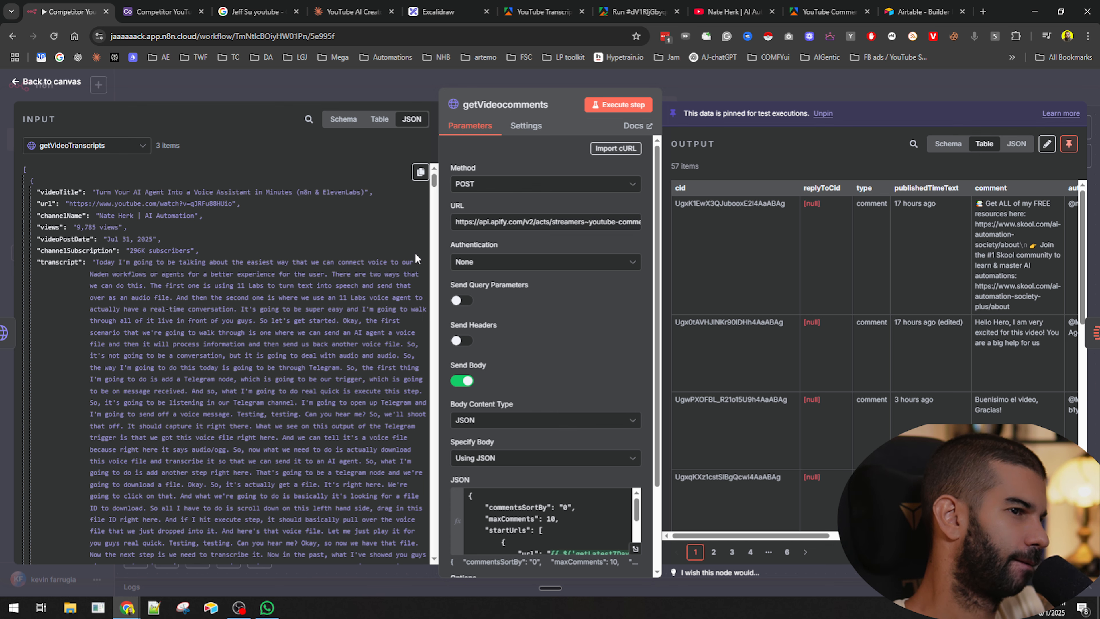
{"action": "left_click", "coordinate": [732, 89]}
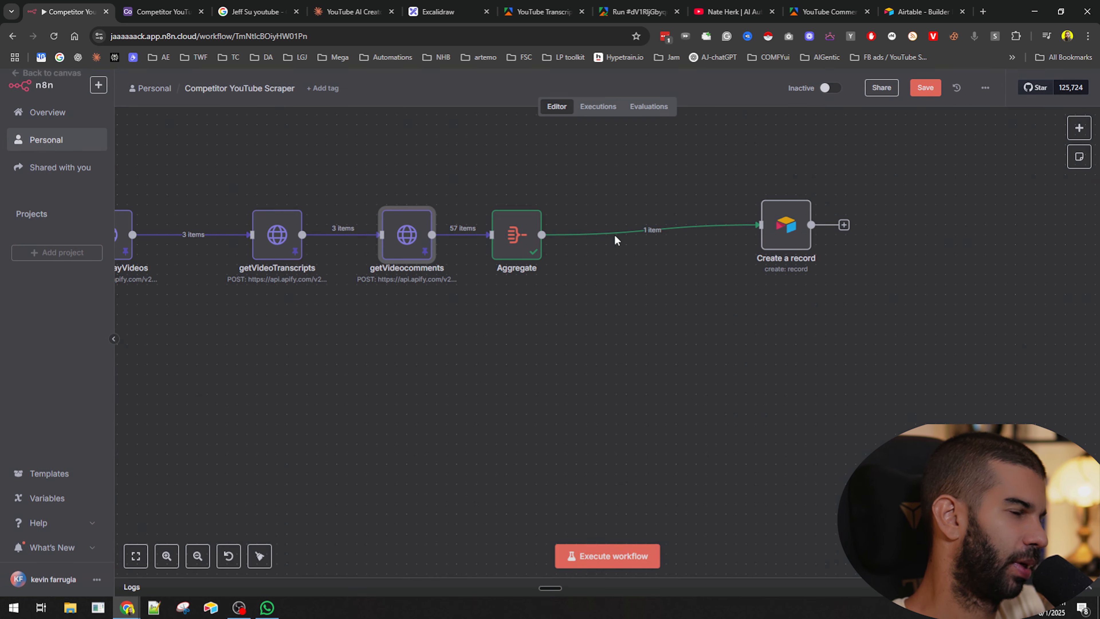
{"action": "left_click_drag", "start_coordinate": [515, 236], "coordinate": [597, 236]}
{"action": "double_click", "coordinate": [426, 243]}
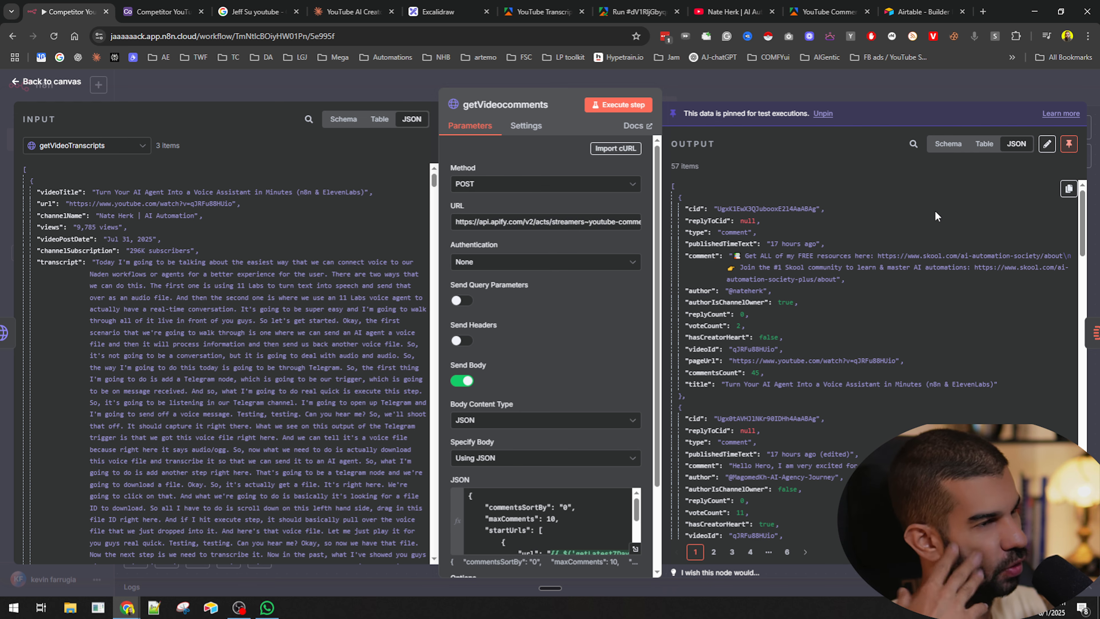
{"action": "key", "text": "Escape"}
{"action": "scroll", "coordinate": [372, 356], "scroll_direction": "down", "scroll_amount": 5}
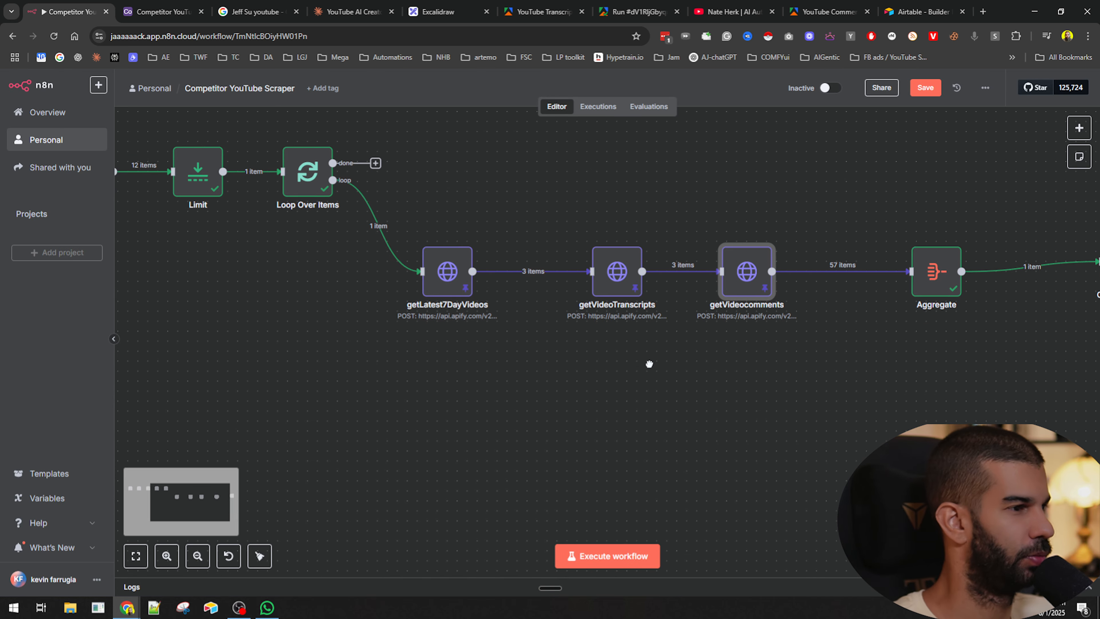
{"action": "scroll", "coordinate": [403, 312], "scroll_direction": "up", "scroll_amount": 6}
{"action": "left_click_drag", "start_coordinate": [435, 343], "coordinate": [863, 357]}
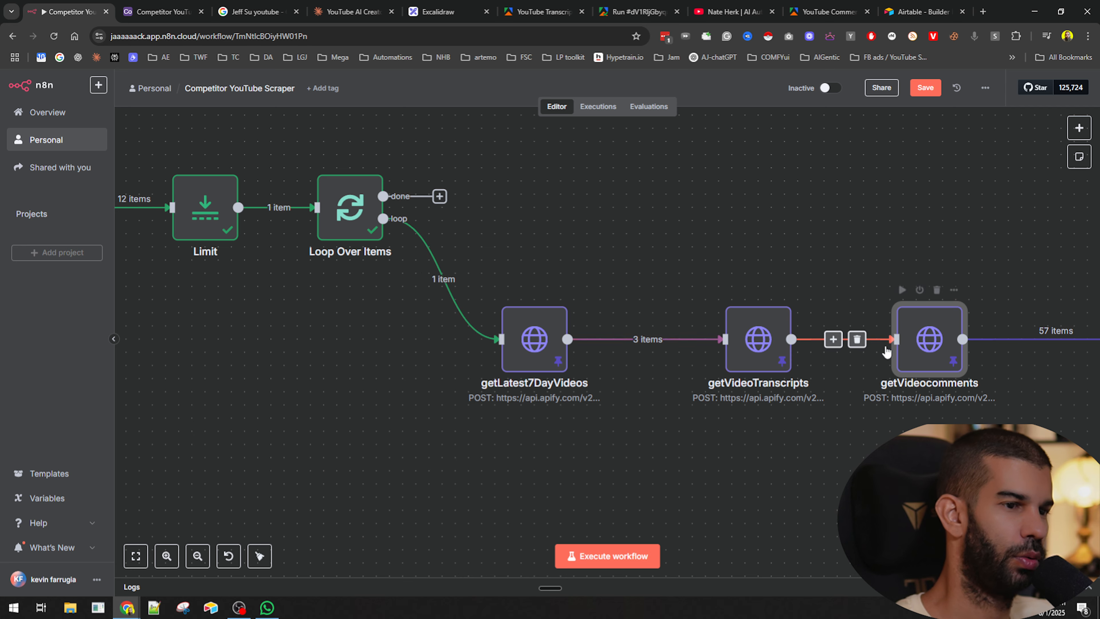
{"action": "scroll", "coordinate": [671, 332], "scroll_direction": "right", "scroll_amount": 5}
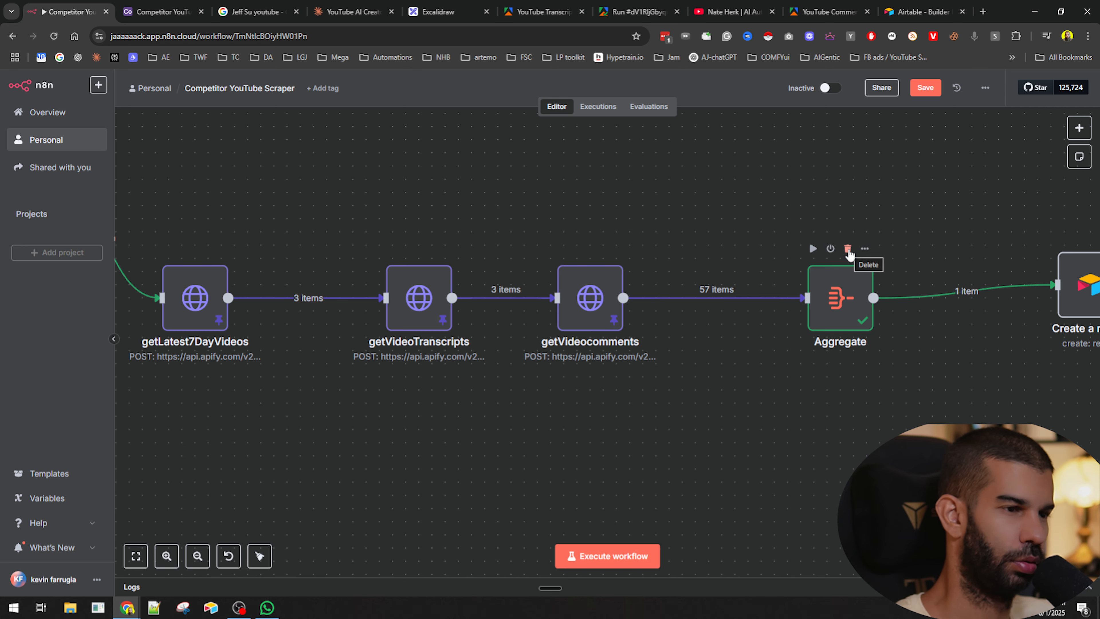
{"action": "left_click", "coordinate": [848, 250]}
- Open the getVideocomments node, then open claude.ai in a new browser tab
{"action": "double_click", "coordinate": [596, 296]}
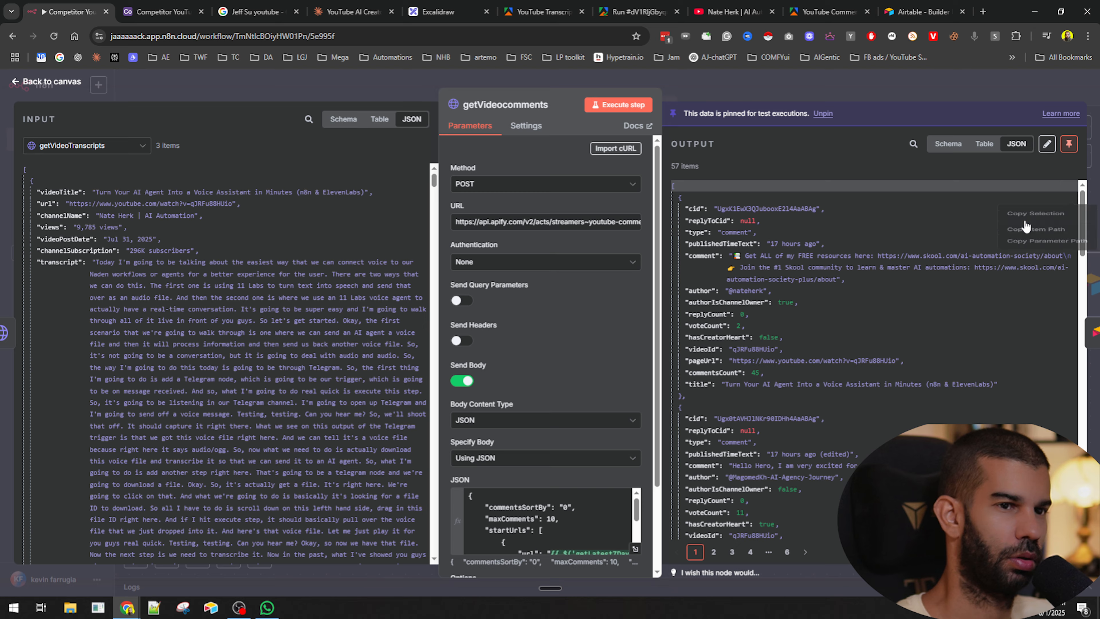
{"action": "key", "text": "ctrl+t"}
{"action": "type", "text": "claude.ai"}
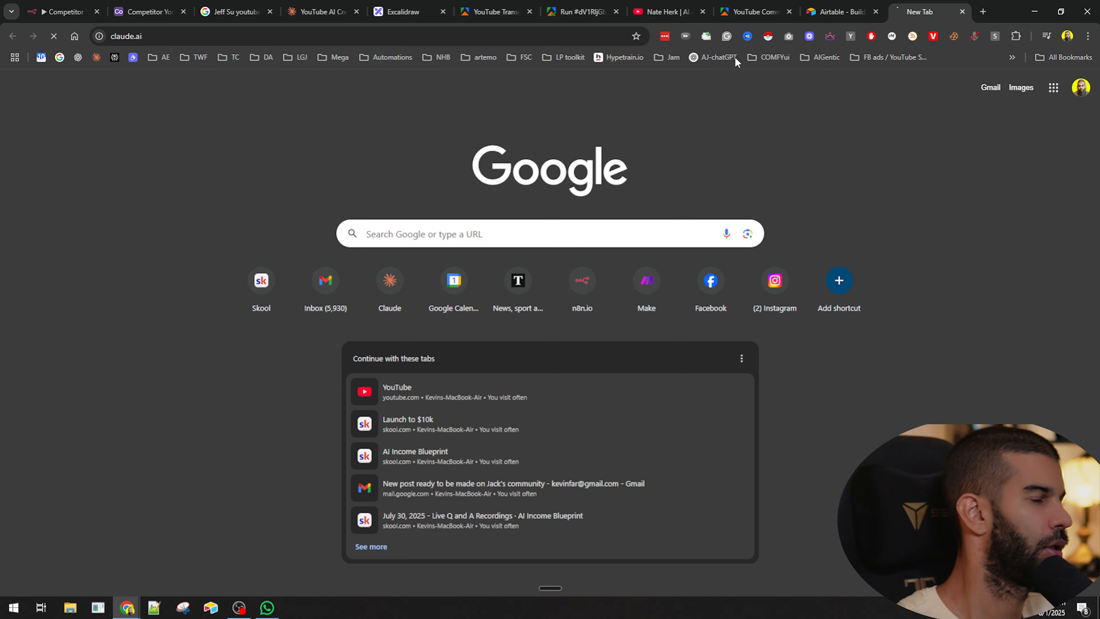
{"action": "key", "text": "Return"}
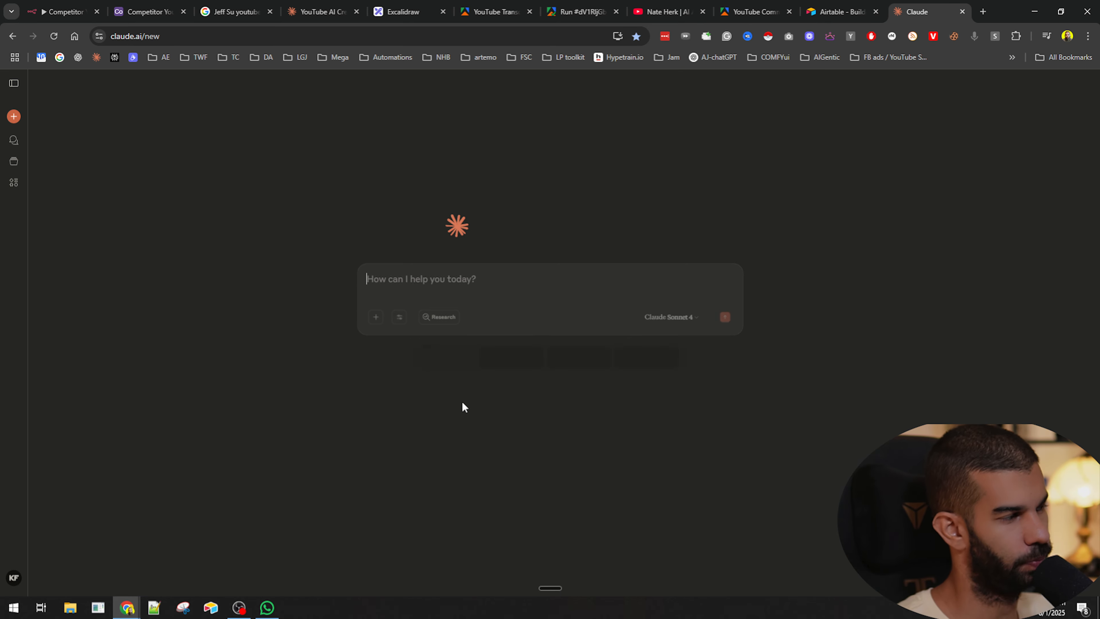
- Write a Claude prompt asking for an n8n code node that combines the 'comment' field into separate per-video comment arrays
{"action": "type", "text": "give me"}
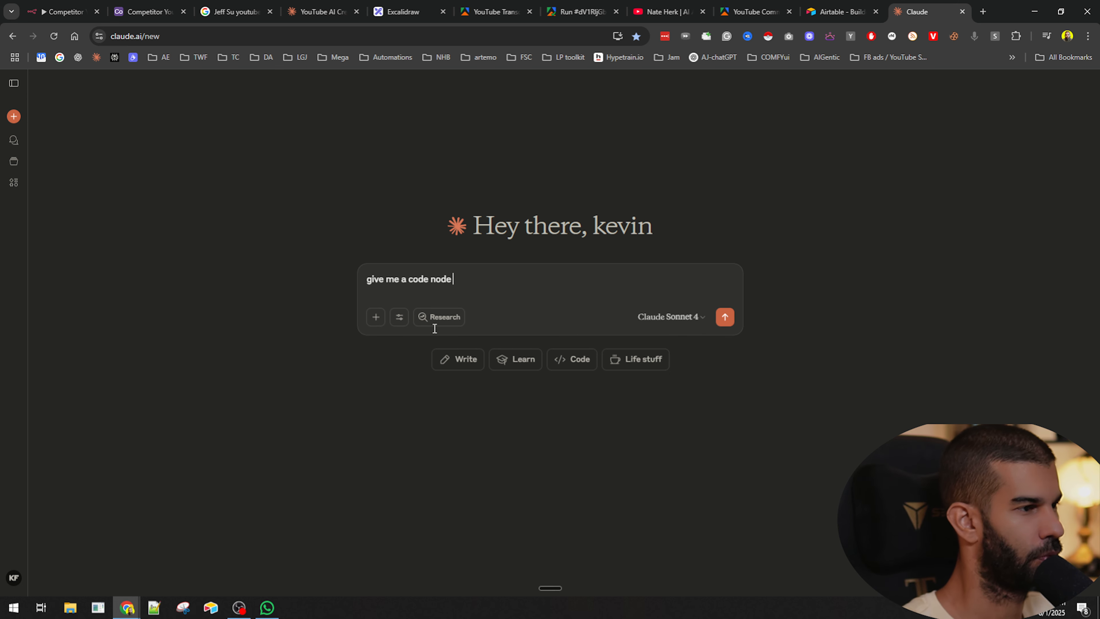
{"action": "type", "text": " a code node"}
{"action": "type", "text": " in n8n to "}
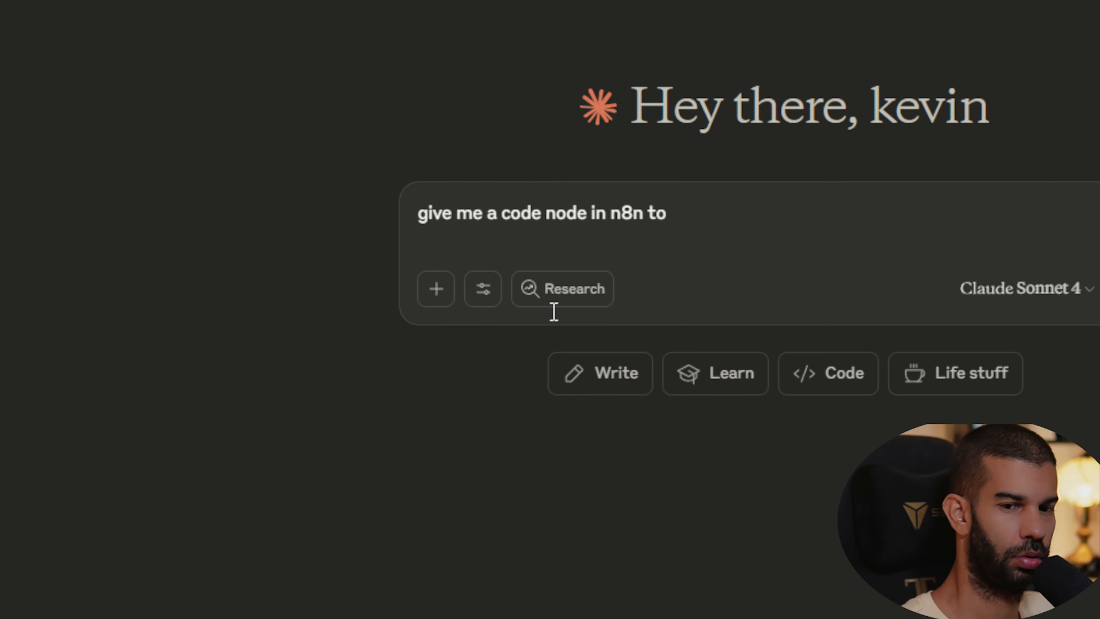
{"action": "type", "text": "combine the videos t"}
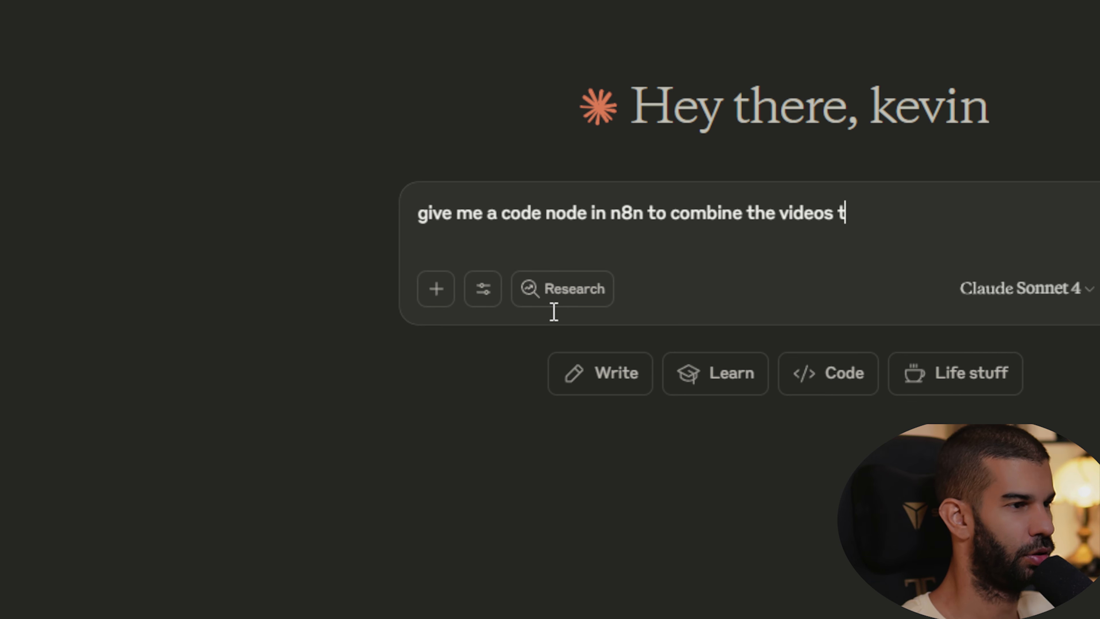
{"action": "type", "text": "hat belong to"}
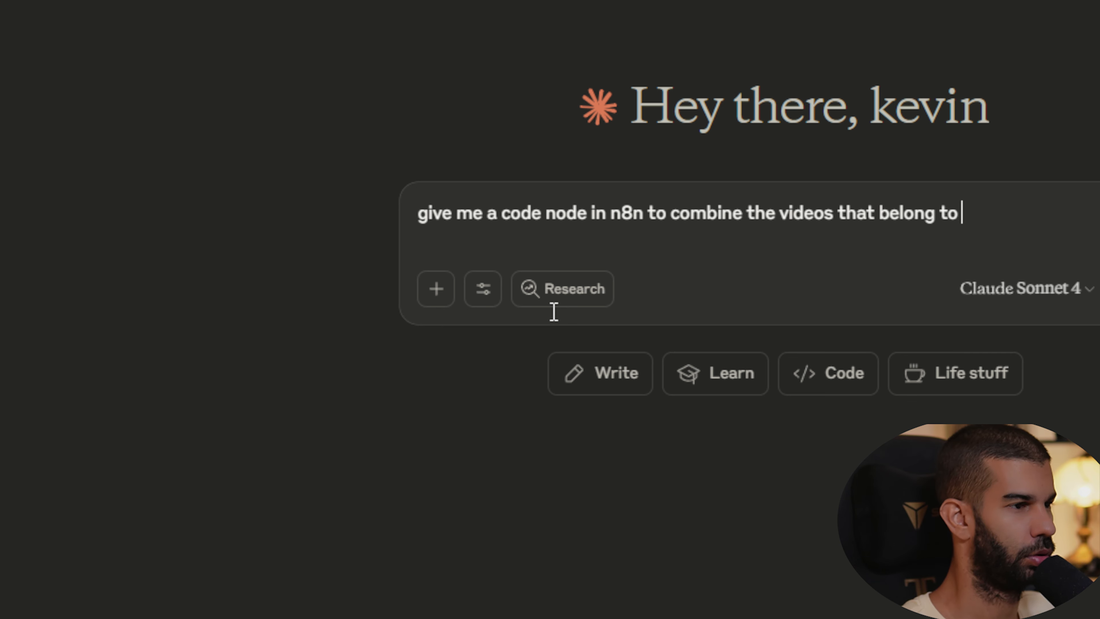
{"action": "key", "text": "alt+BackSpace"}
{"action": "key", "text": "alt+BackSpace"}
{"action": "key", "text": "alt+BackSpace"}
{"action": "key", "text": "alt+BackSpace"}
{"action": "type", "text": "comments"}
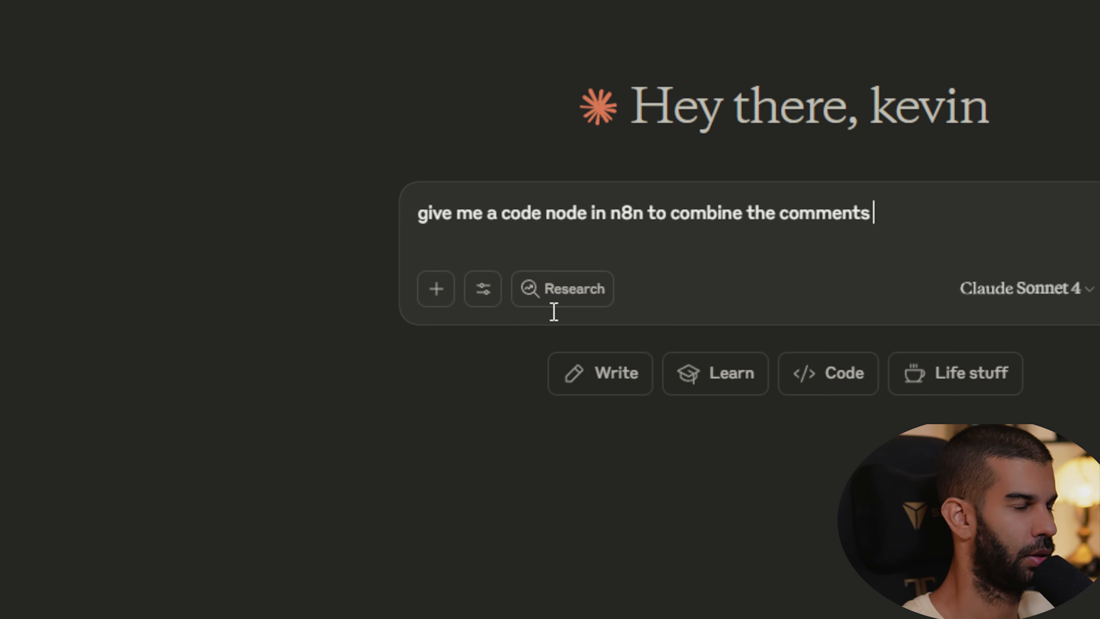
{"action": "type", "text": " (under the"}
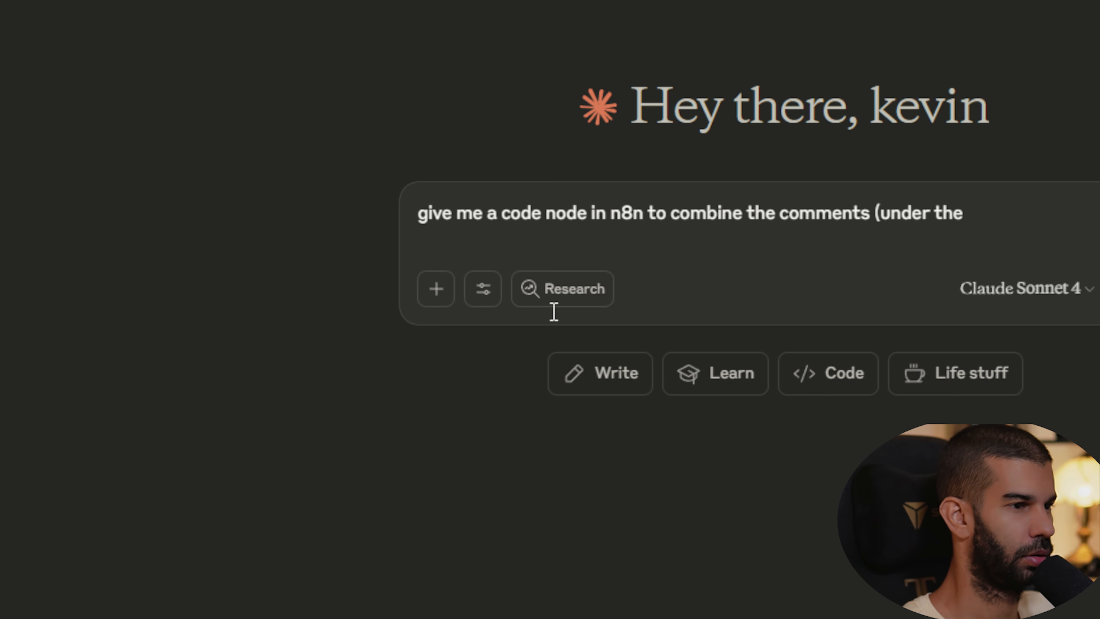
{"action": "type", "text": " co 'comment' field"}
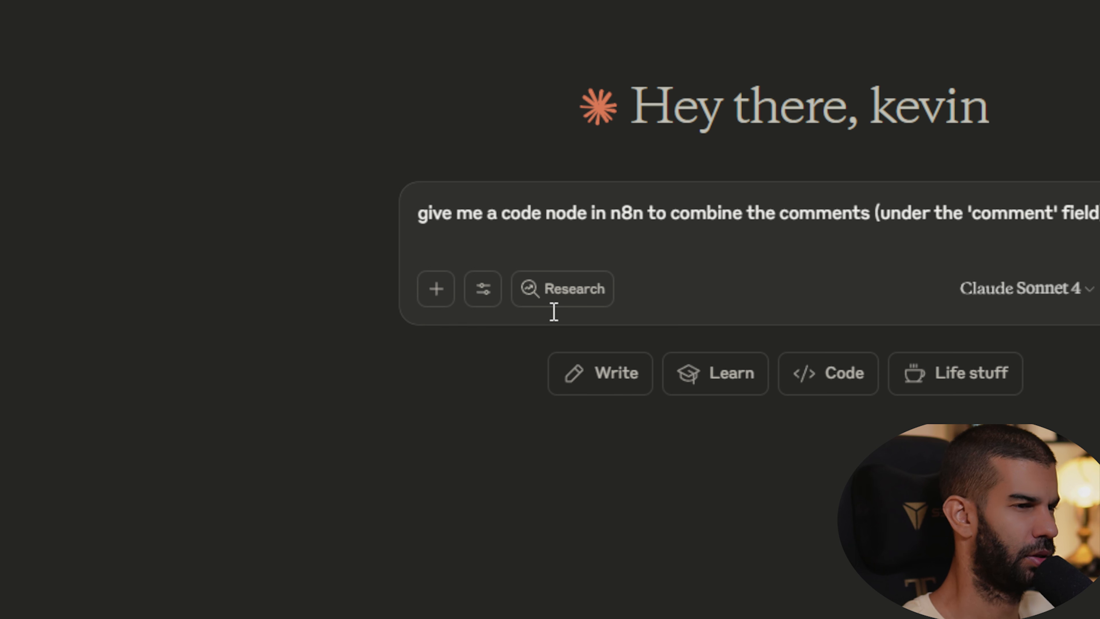
{"action": "type", "text": "ea"}
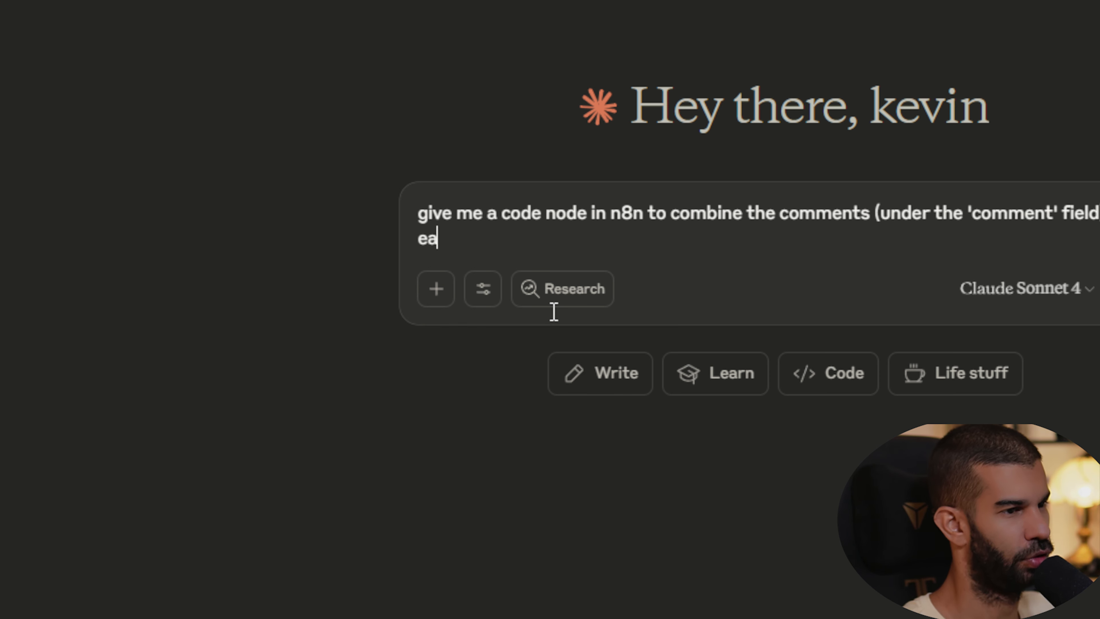
{"action": "type", "text": "ch video"}
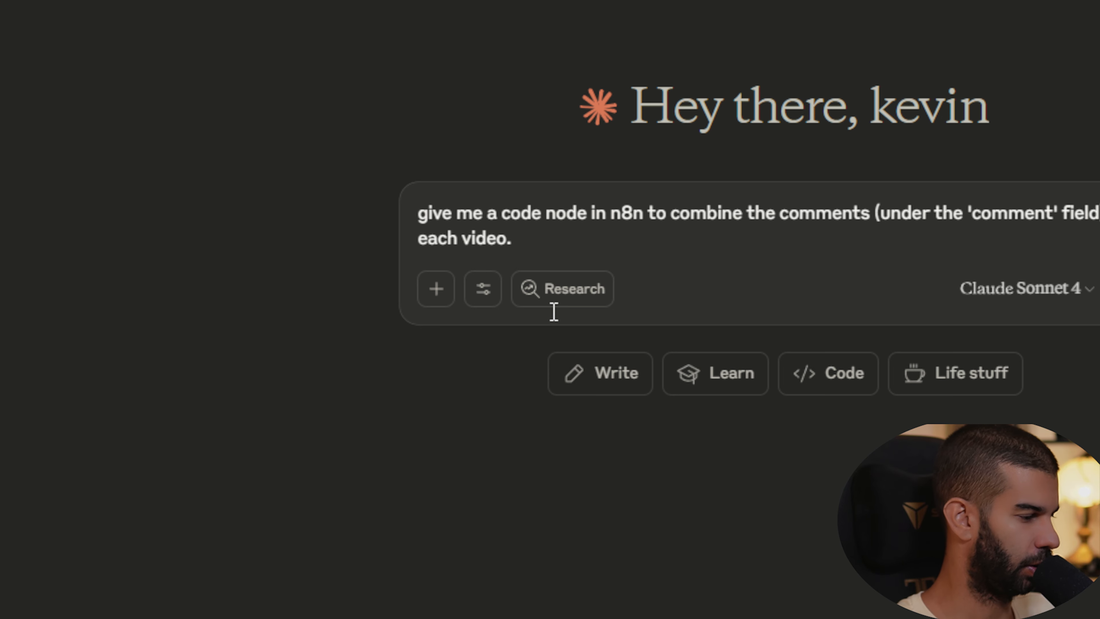
{"action": "type", "text": ". In other words, please ensure that we get three."}
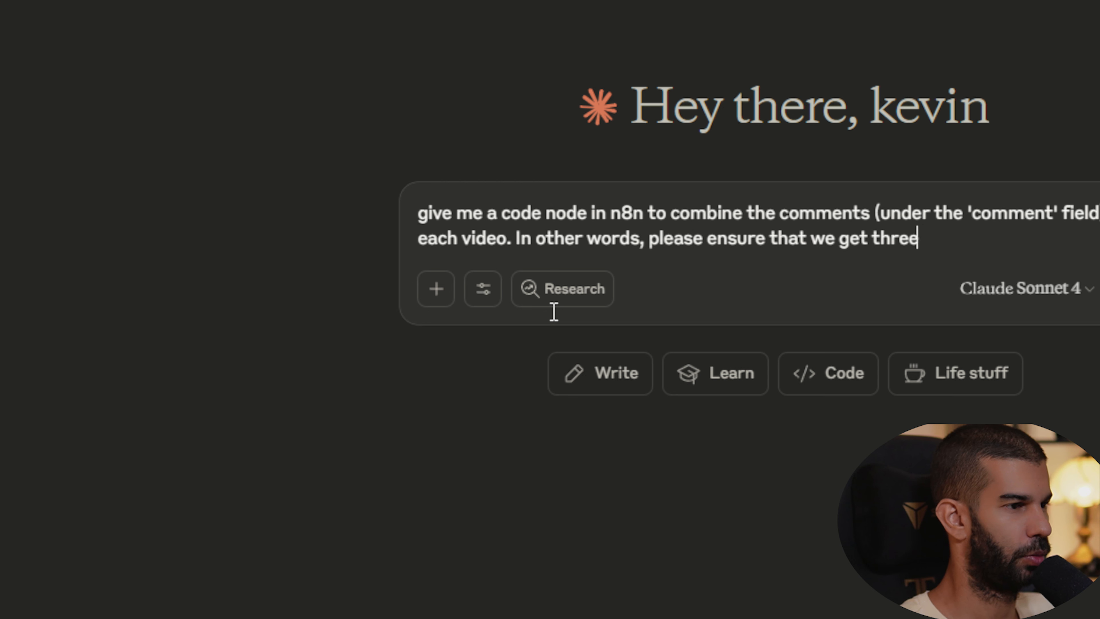
{"action": "key", "text": "alt+BackSpace"}
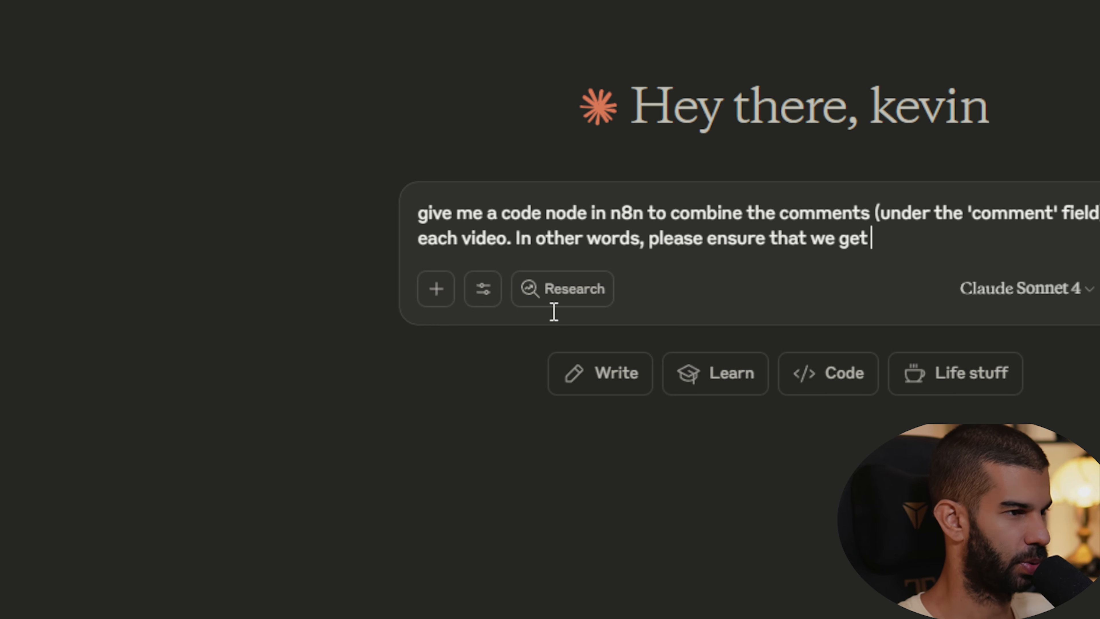
{"action": "type", "text": "separate arrays of comments where each array contains the combined comments for the specific video."}
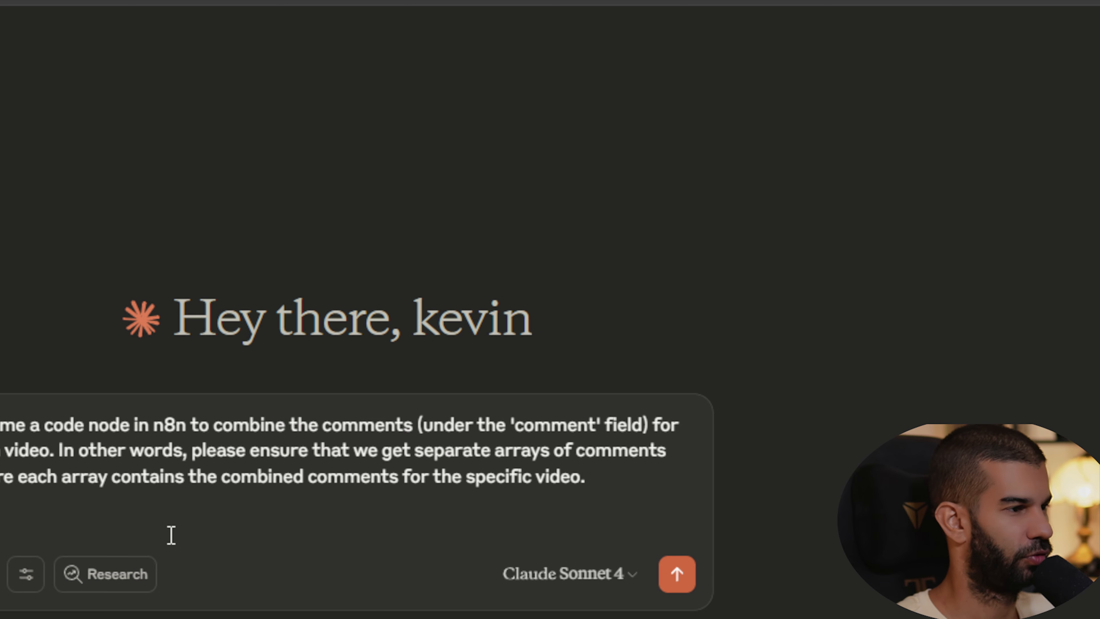
- Add the line "This is the output from the previous node." to the prompt and paste the comments output JSON below it
{"action": "key", "text": "shift+Return"}
{"action": "key", "text": "shift+Return"}
{"action": "type", "text": "This is the output from the previous node."}
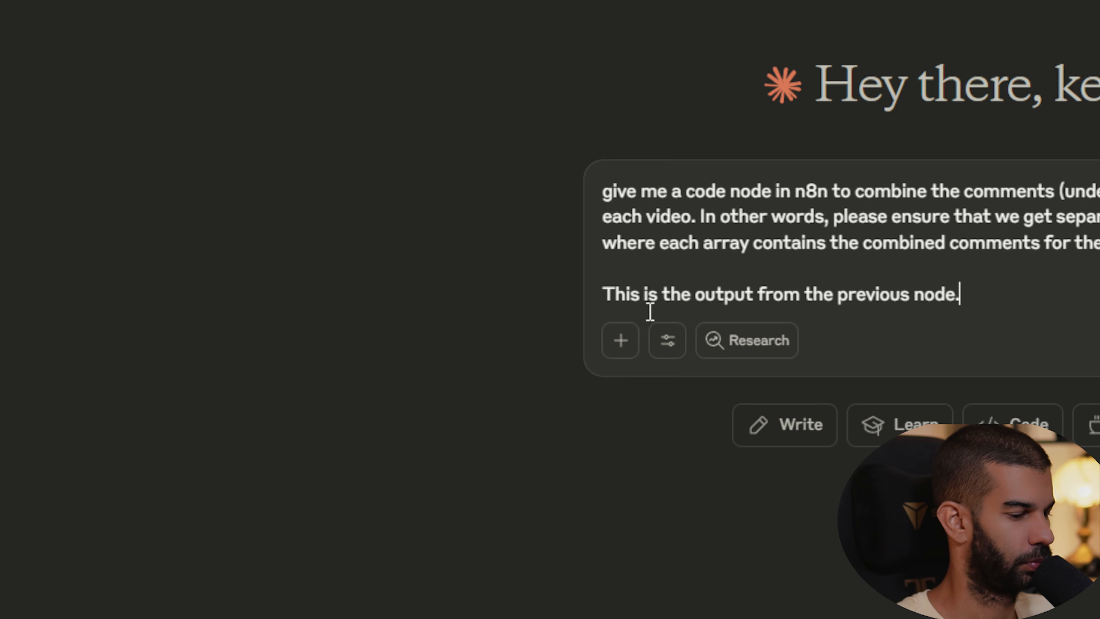
{"action": "key", "text": "shift+Return"}
{"action": "key", "text": "shift+Return"}
{"action": "key", "text": "ctrl+v"}
{"action": "mouse_move", "coordinate": [668, 536]}
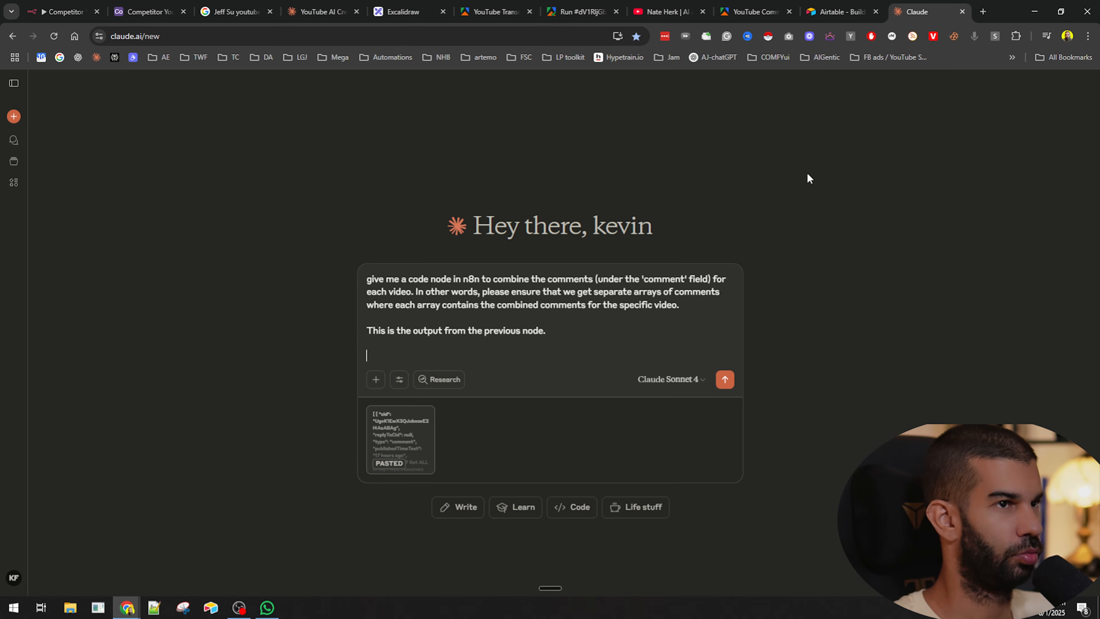
- Open the getVideocomments node in the n8n workflow and copy its output JSON
{"action": "left_click", "coordinate": [82, 6]}
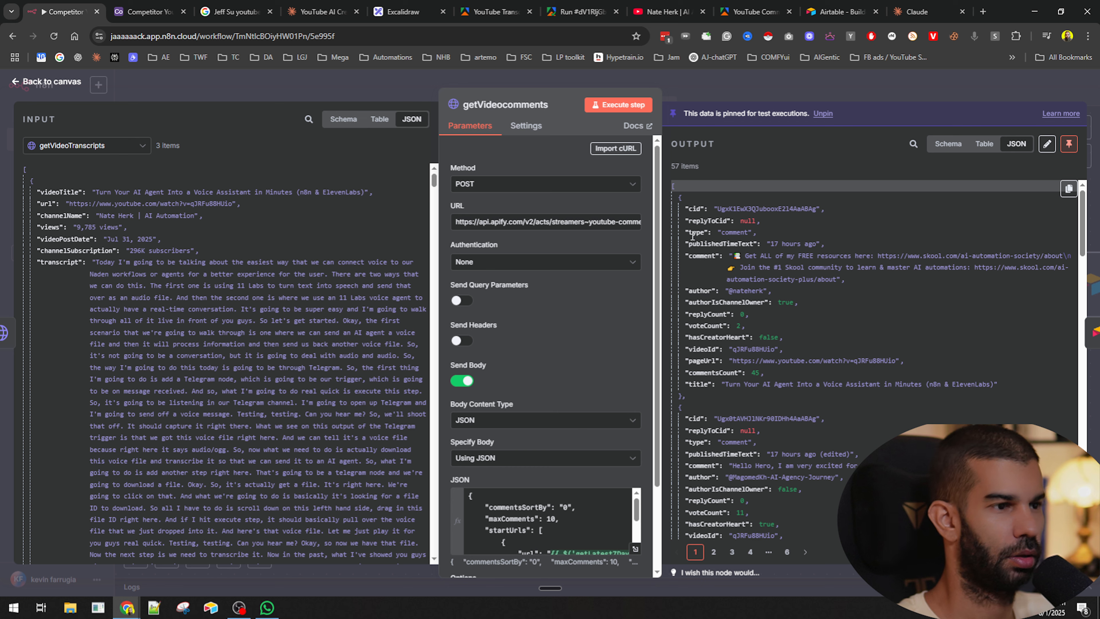
{"action": "left_click", "coordinate": [763, 90]}
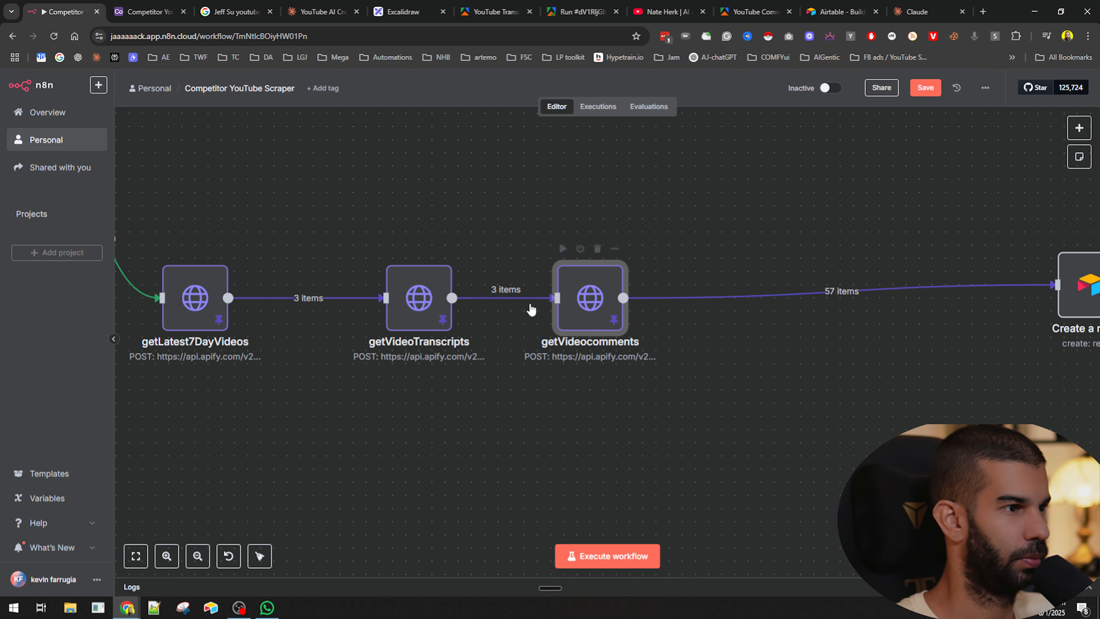
{"action": "double_click", "coordinate": [584, 301]}
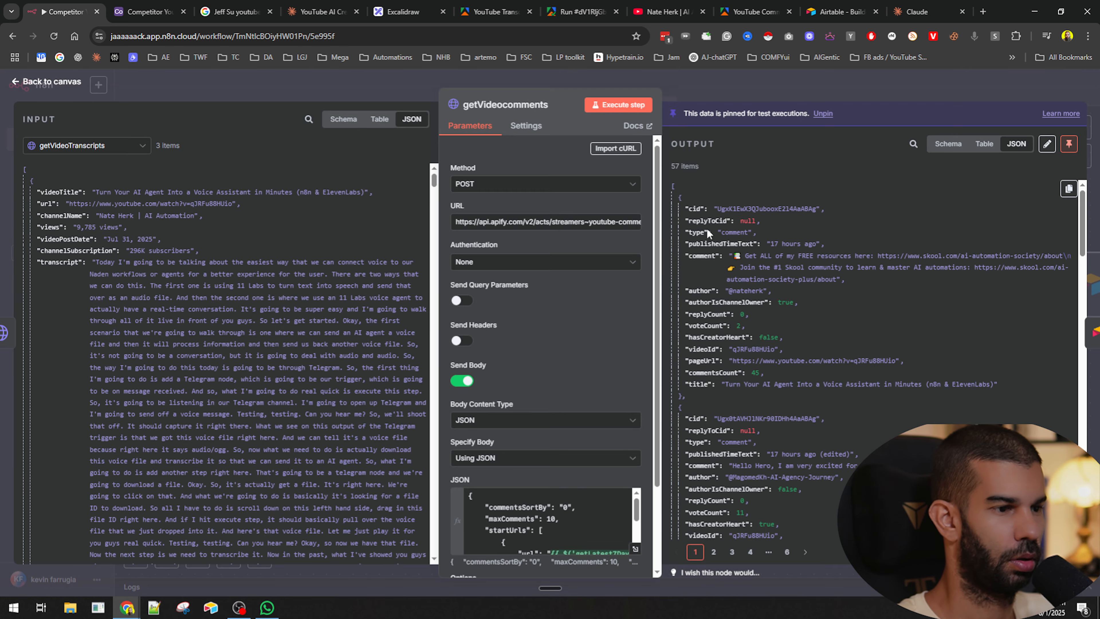
{"action": "left_click_drag", "start_coordinate": [689, 260], "coordinate": [710, 259]}
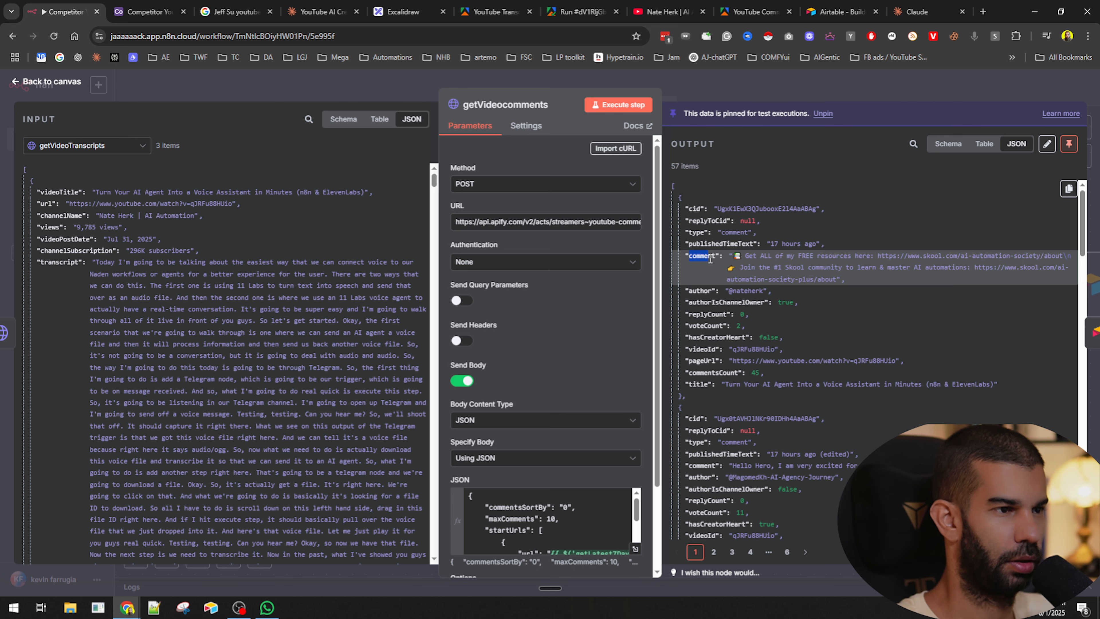
{"action": "left_click", "coordinate": [1068, 188]}
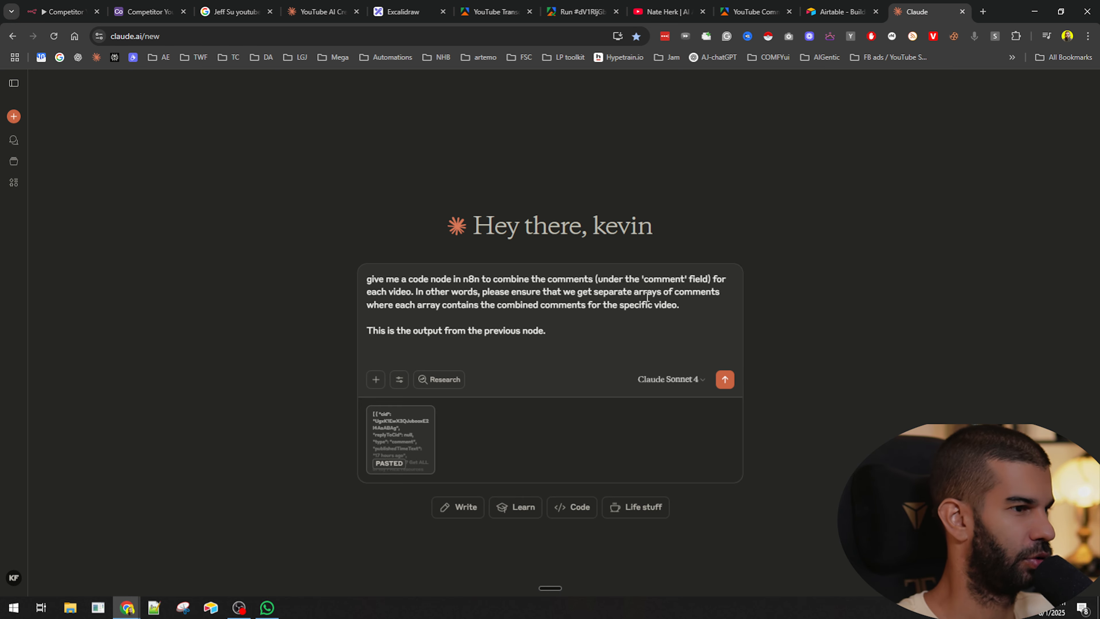
- Submit the prompt with the pasted comments data to Claude
{"action": "double_click", "coordinate": [673, 277]}
{"action": "left_click", "coordinate": [684, 279]}
{"action": "left_click", "coordinate": [724, 381]}
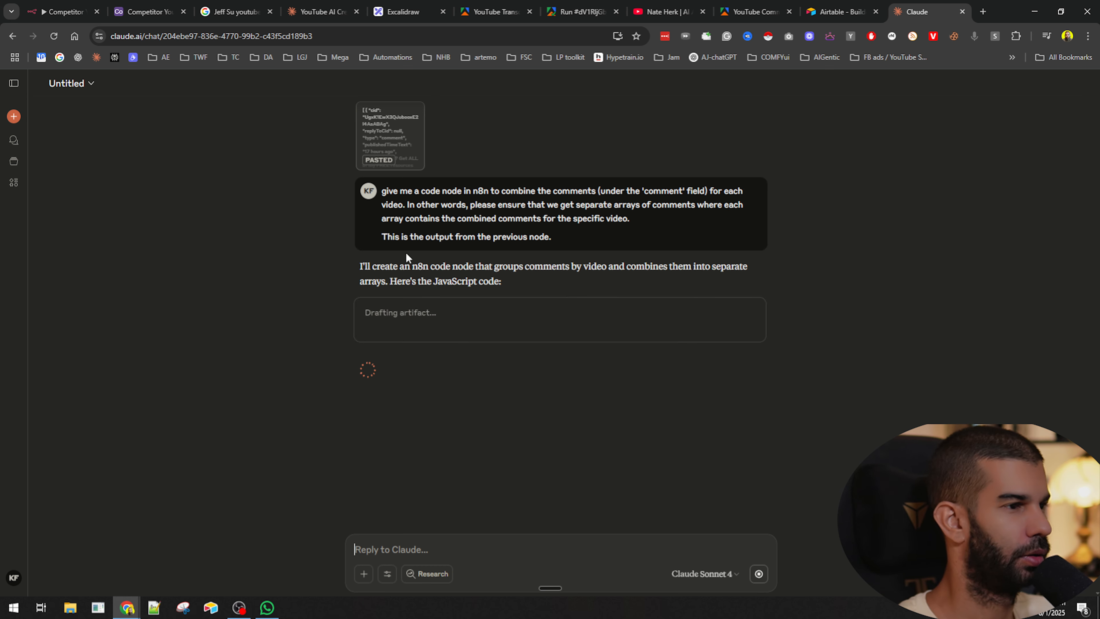
- Copy the JavaScript code from Claude's generated code artifact
{"action": "left_click_drag", "start_coordinate": [484, 267], "coordinate": [591, 272]}
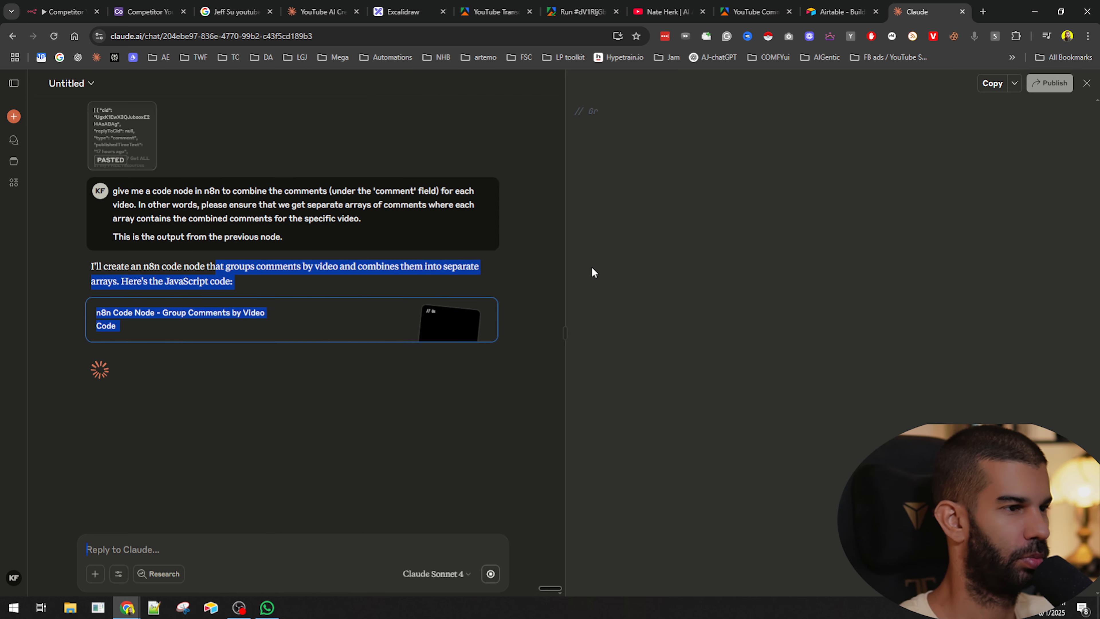
{"action": "left_click", "coordinate": [277, 266]}
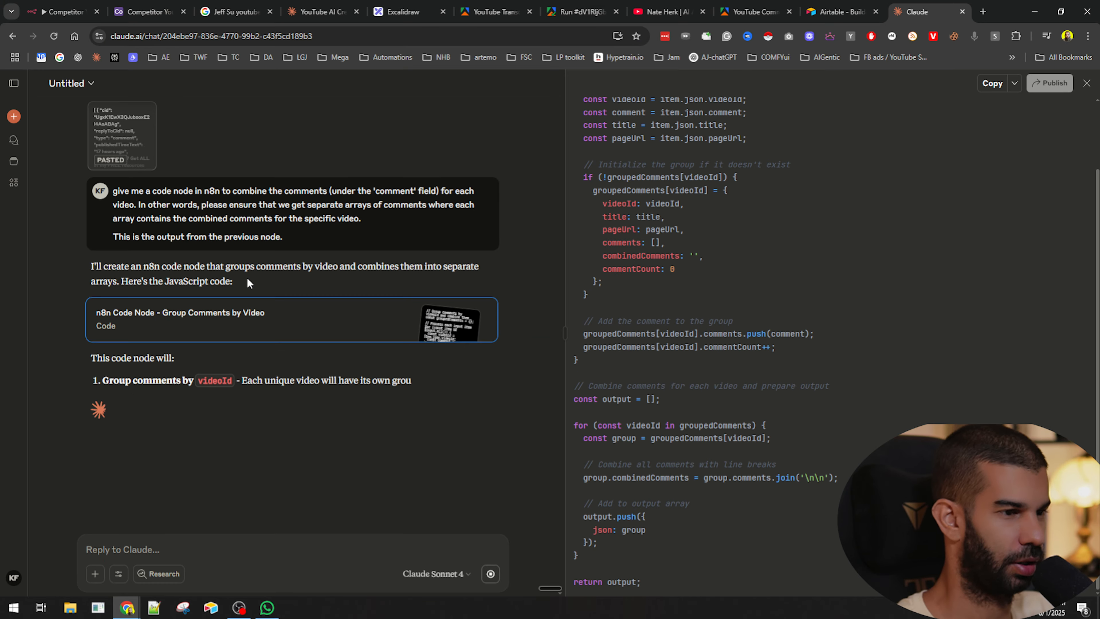
{"action": "left_click", "coordinate": [998, 89]}
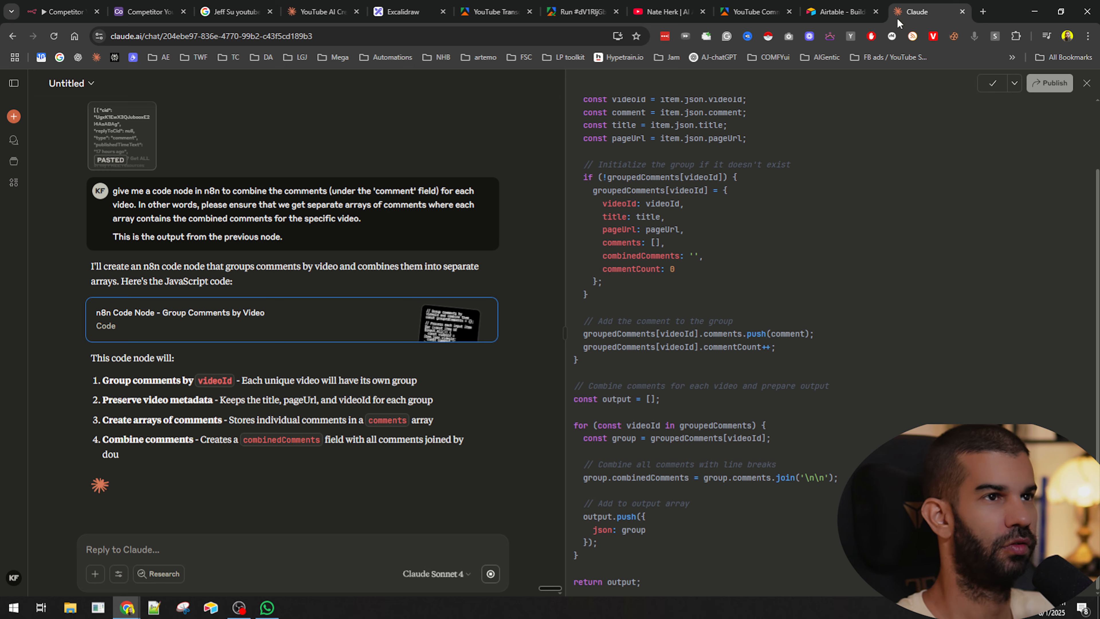
- Insert a Code node between getVideocomments and Create a record, replacing its default code with the copied script
{"action": "left_click", "coordinate": [56, 12]}
{"action": "left_click", "coordinate": [804, 93]}
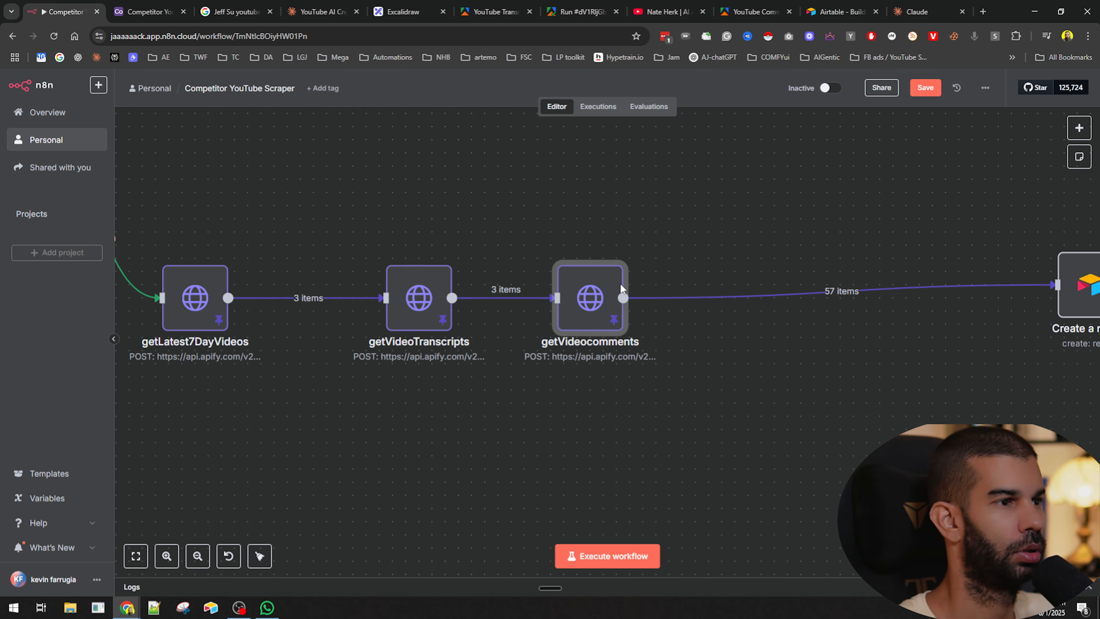
{"action": "left_click", "coordinate": [829, 291]}
{"action": "type", "text": "cod"}
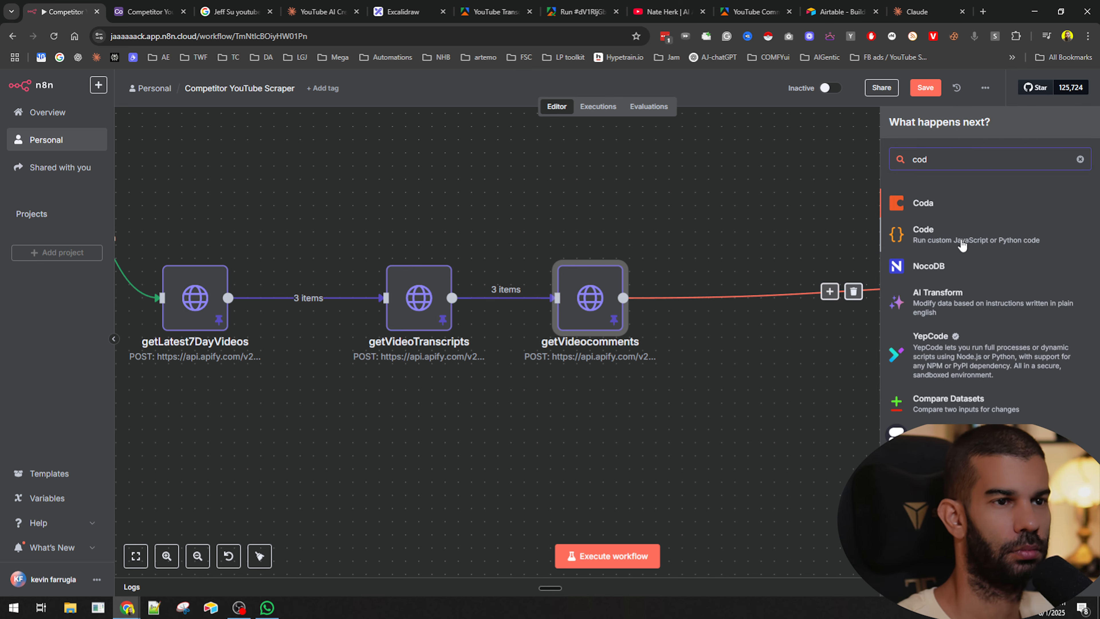
{"action": "left_click", "coordinate": [923, 234]}
{"action": "key", "text": "ctrl+a"}
{"action": "key", "text": "ctrl+v"}
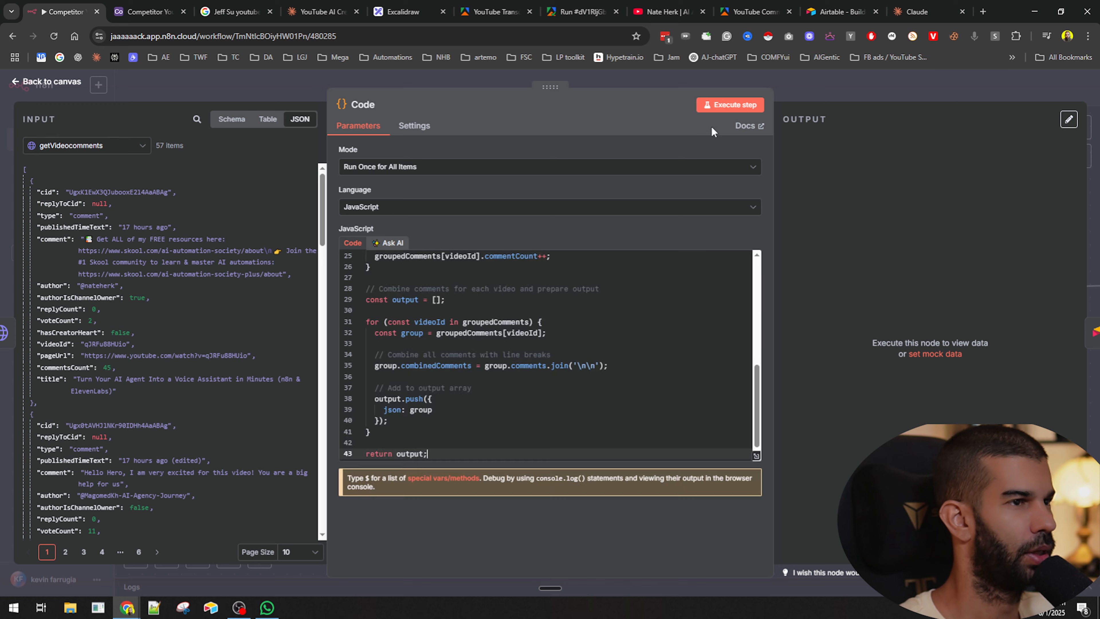
- Execute the Code node step and return to the workflow canvas
{"action": "left_click", "coordinate": [721, 106]}
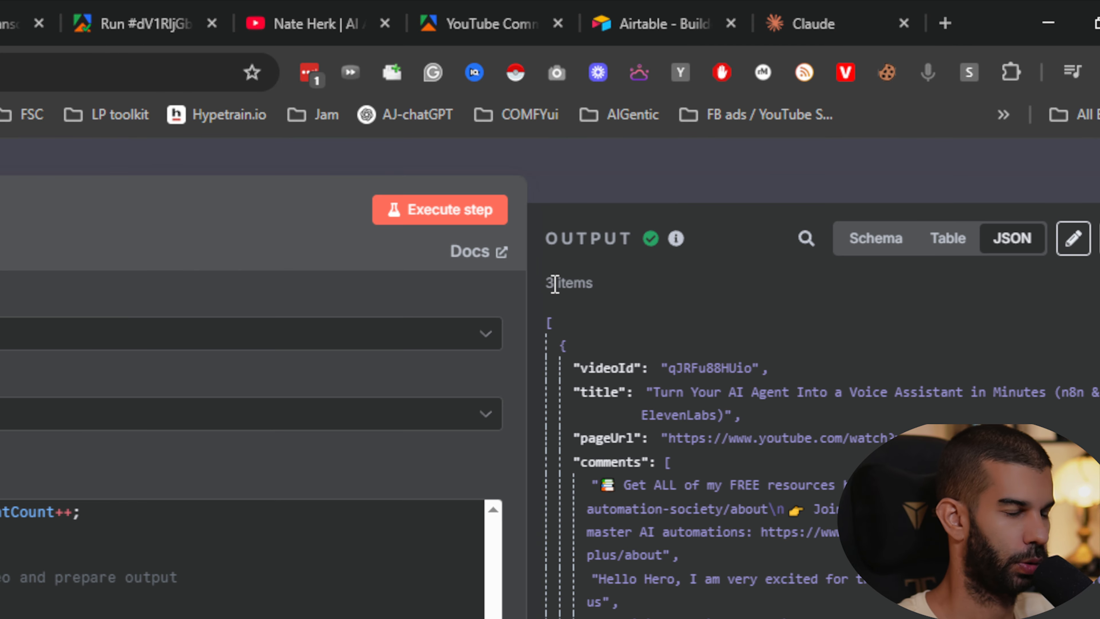
{"action": "left_click", "coordinate": [572, 193]}
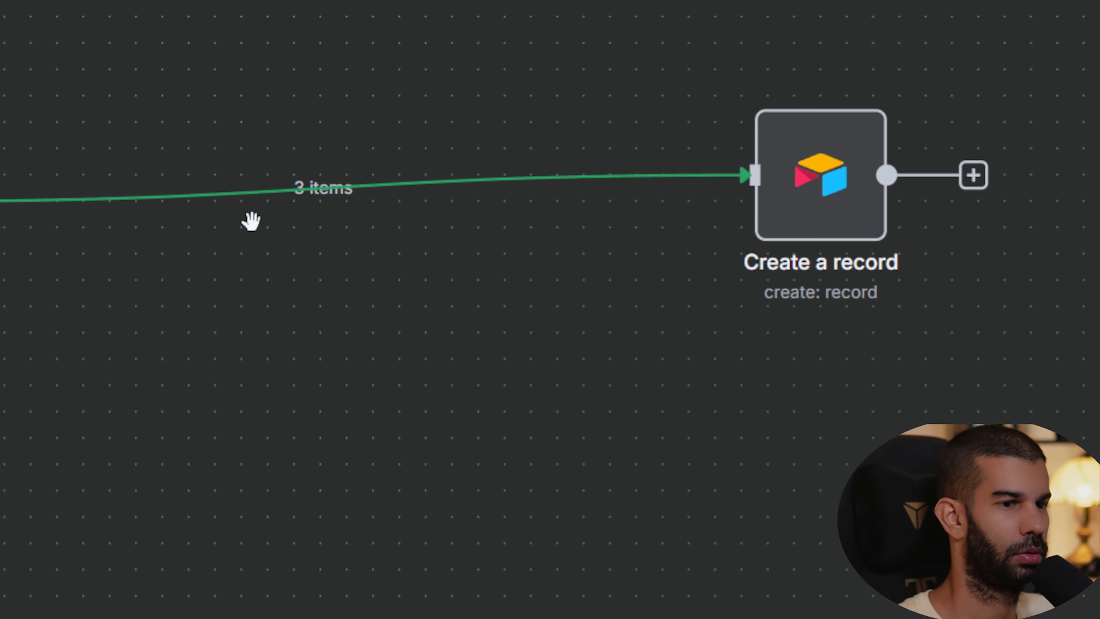
{"action": "left_click_drag", "start_coordinate": [594, 209], "coordinate": [368, 226]}
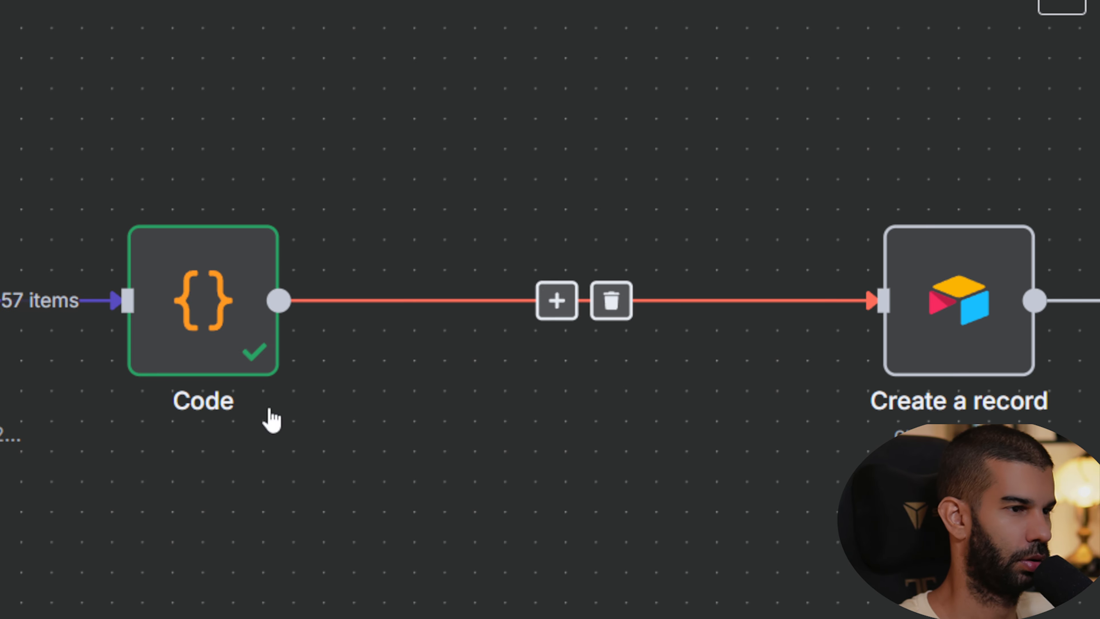
- Reopen the Code node and examine its output's comments arrays and combinedComments field
{"action": "double_click", "coordinate": [229, 284]}
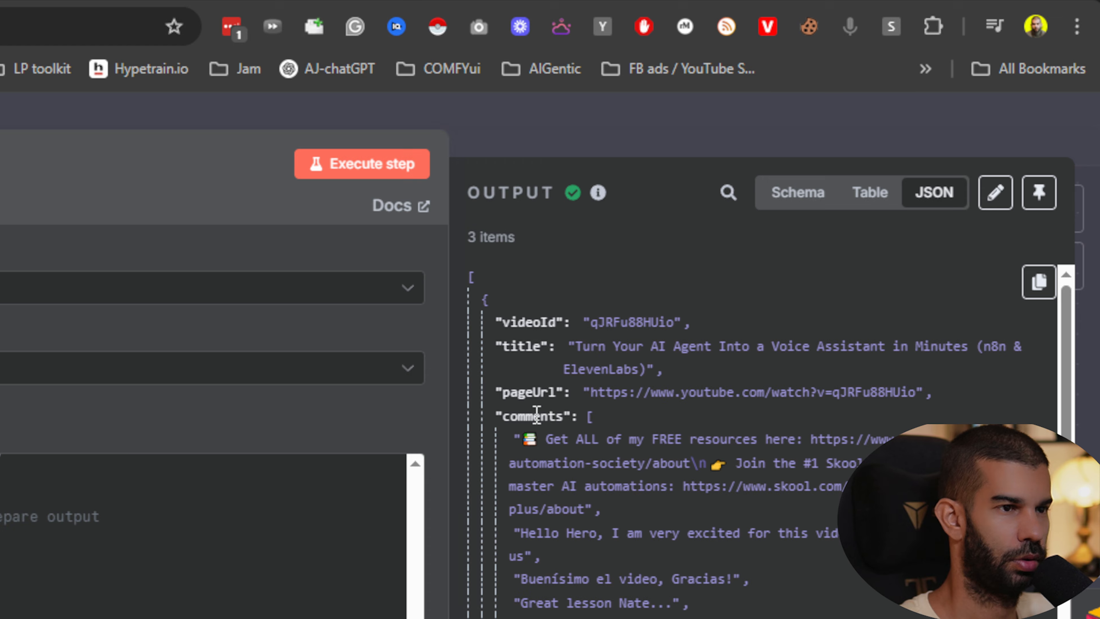
{"action": "left_click_drag", "start_coordinate": [583, 439], "coordinate": [678, 315]}
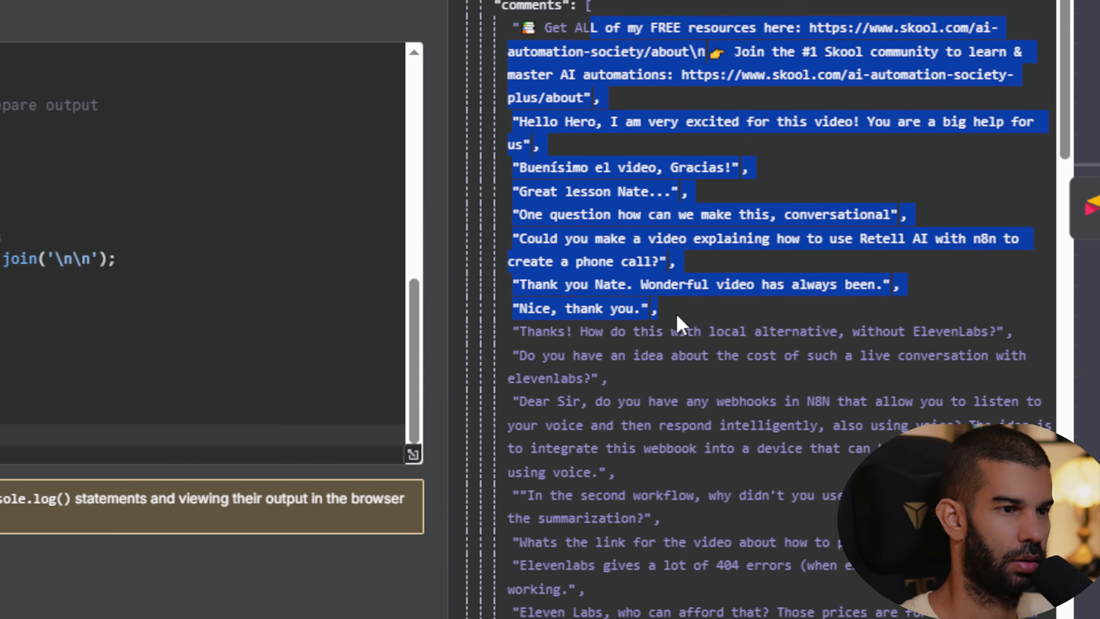
{"action": "scroll", "coordinate": [677, 317], "scroll_direction": "down", "scroll_amount": 10}
{"action": "scroll", "coordinate": [678, 322], "scroll_direction": "down", "scroll_amount": 15}
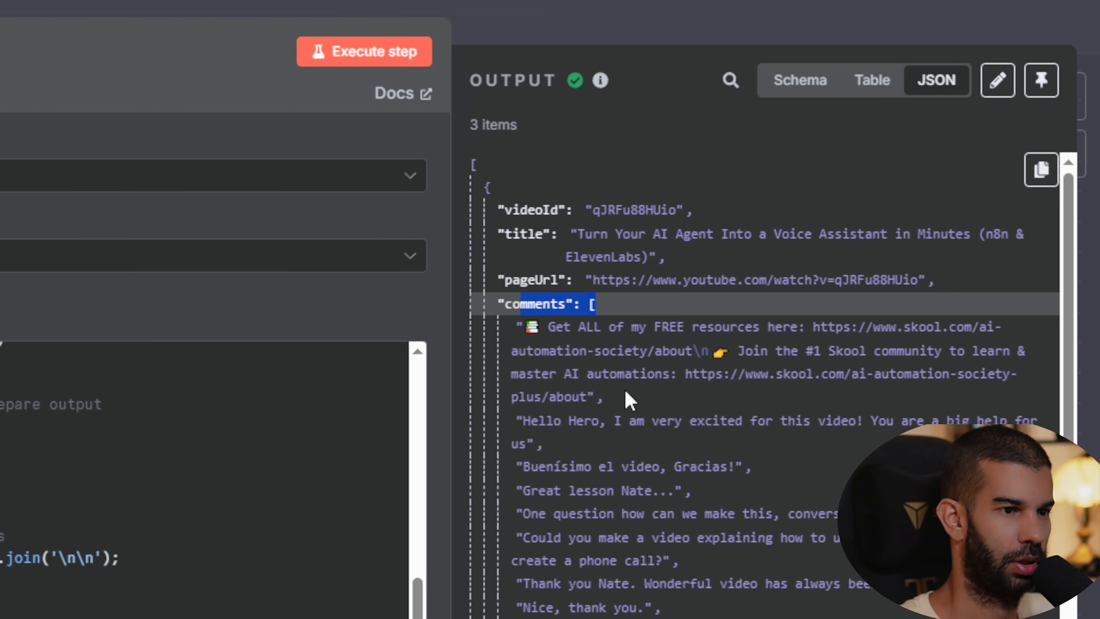
{"action": "scroll", "coordinate": [591, 468], "scroll_direction": "down", "scroll_amount": 8}
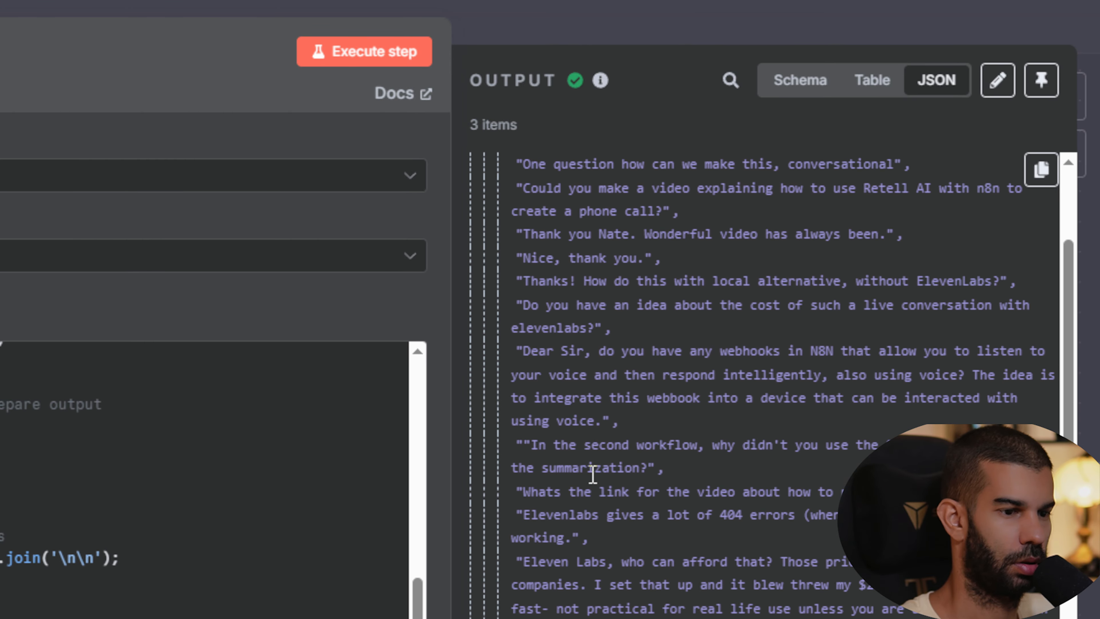
{"action": "scroll", "coordinate": [630, 340], "scroll_direction": "down", "scroll_amount": 3}
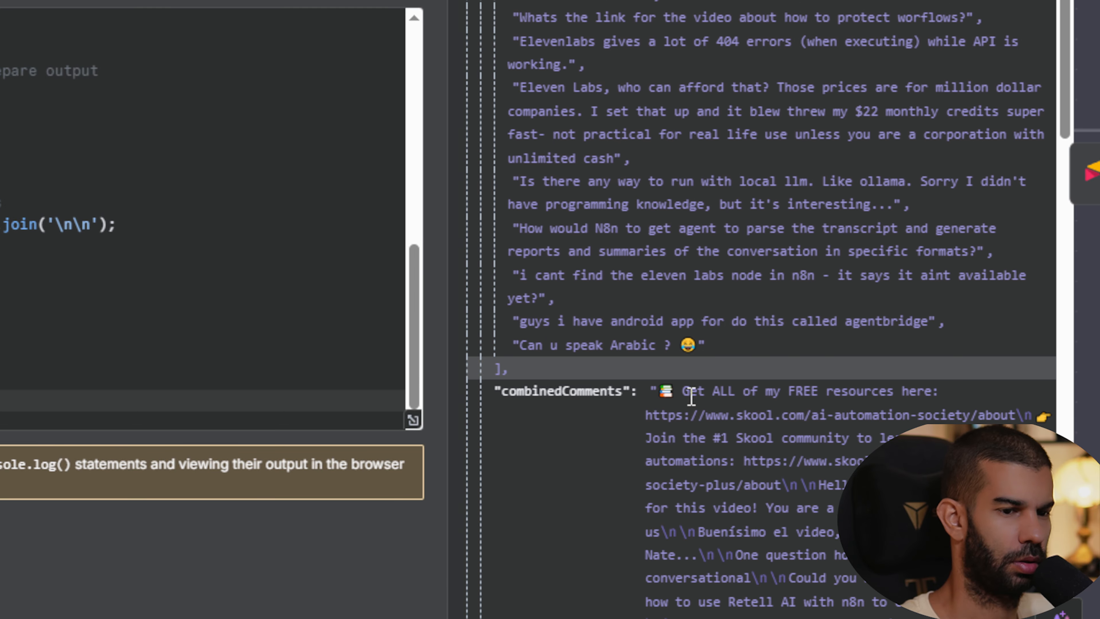
{"action": "scroll", "coordinate": [758, 465], "scroll_direction": "down", "scroll_amount": 9}
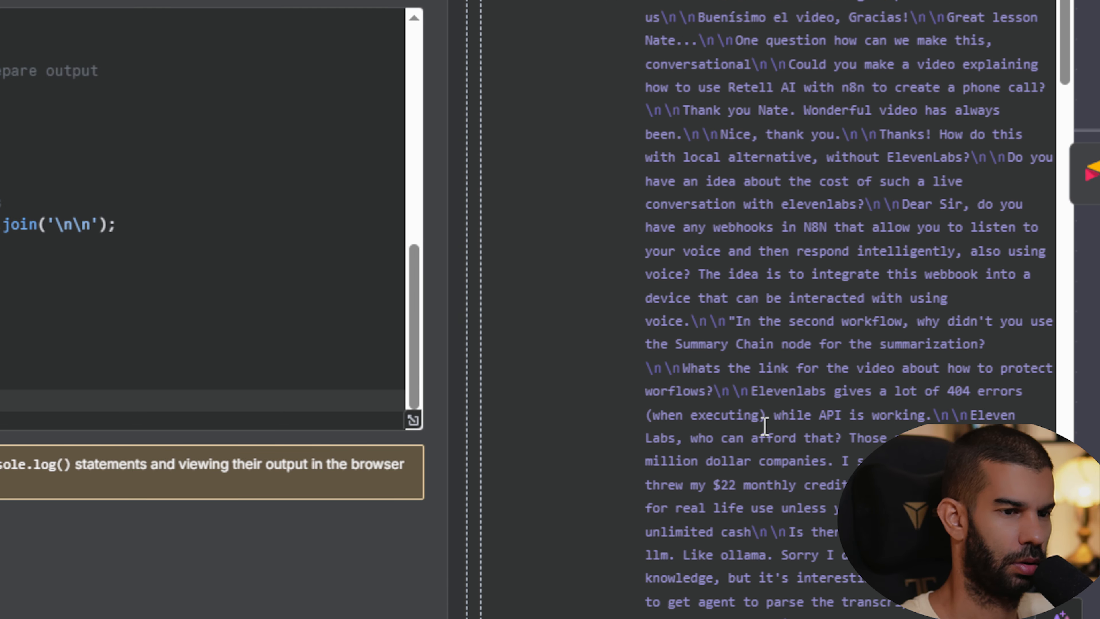
- Scroll through the Code node's output for each video's comments and combinedComments, then close the node
{"action": "left_click_drag", "start_coordinate": [697, 66], "coordinate": [846, 314]}
{"action": "scroll", "coordinate": [842, 312], "scroll_direction": "down", "scroll_amount": 10}
{"action": "scroll", "coordinate": [842, 312], "scroll_direction": "down", "scroll_amount": 15}
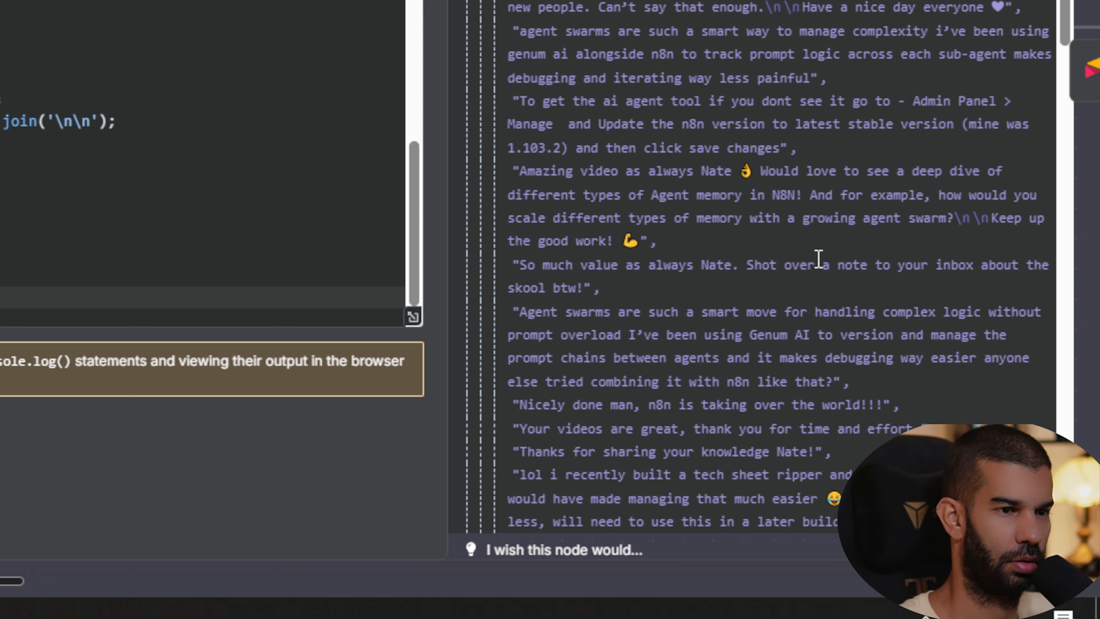
{"action": "scroll", "coordinate": [787, 238], "scroll_direction": "down", "scroll_amount": 2}
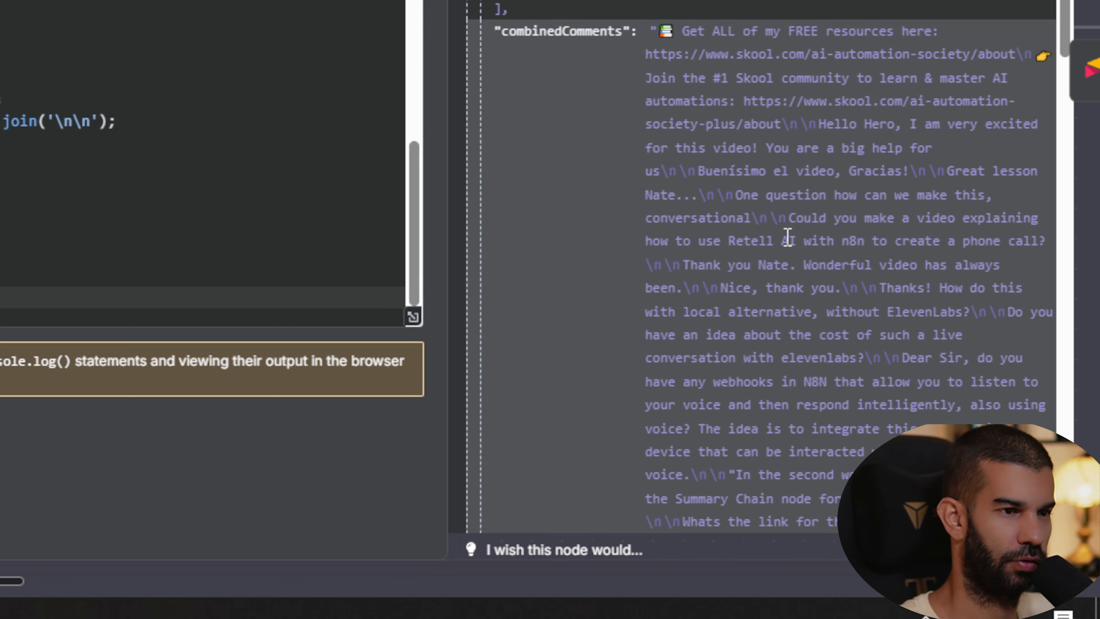
{"action": "scroll", "coordinate": [698, 359], "scroll_direction": "down", "scroll_amount": 12}
{"action": "scroll", "coordinate": [699, 315], "scroll_direction": "up", "scroll_amount": 8}
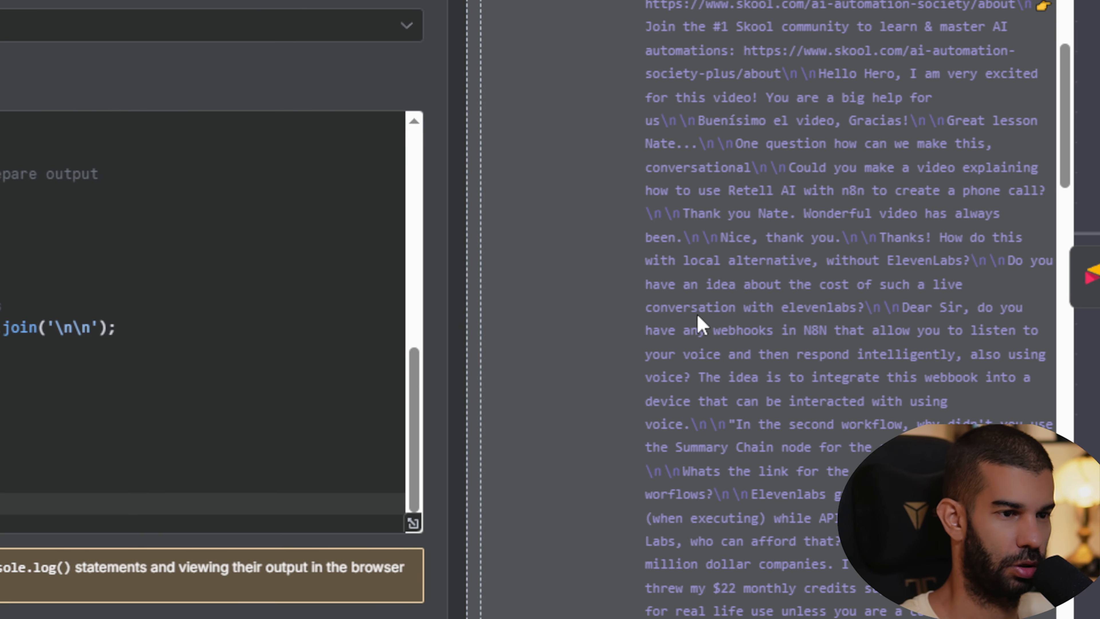
{"action": "scroll", "coordinate": [699, 315], "scroll_direction": "down", "scroll_amount": 7}
{"action": "scroll", "coordinate": [699, 314], "scroll_direction": "down", "scroll_amount": 10}
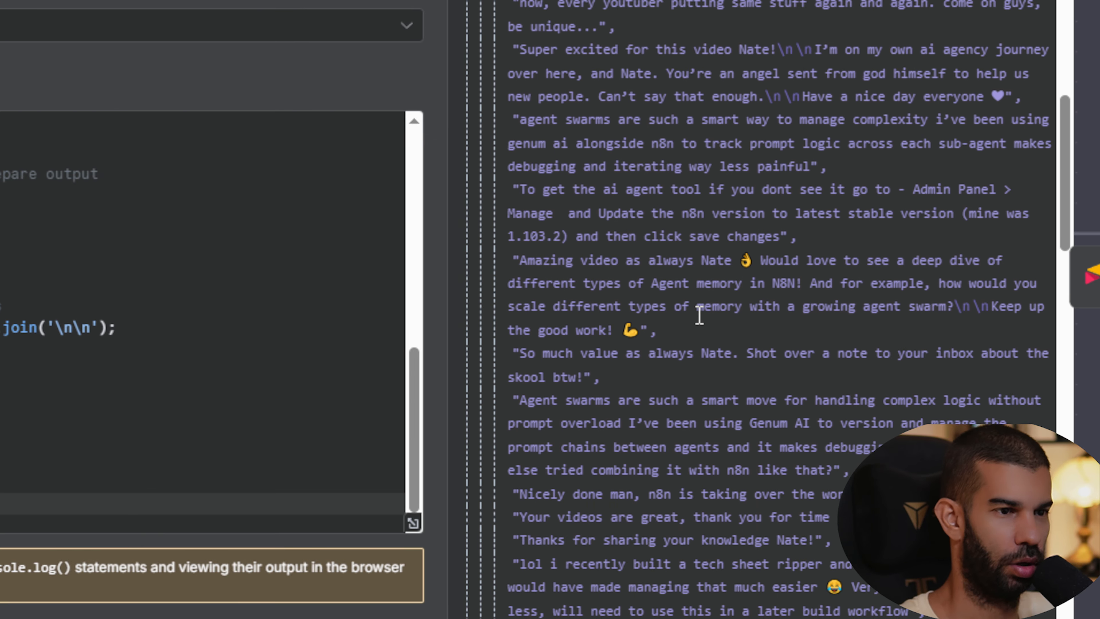
{"action": "scroll", "coordinate": [700, 315], "scroll_direction": "down", "scroll_amount": 15}
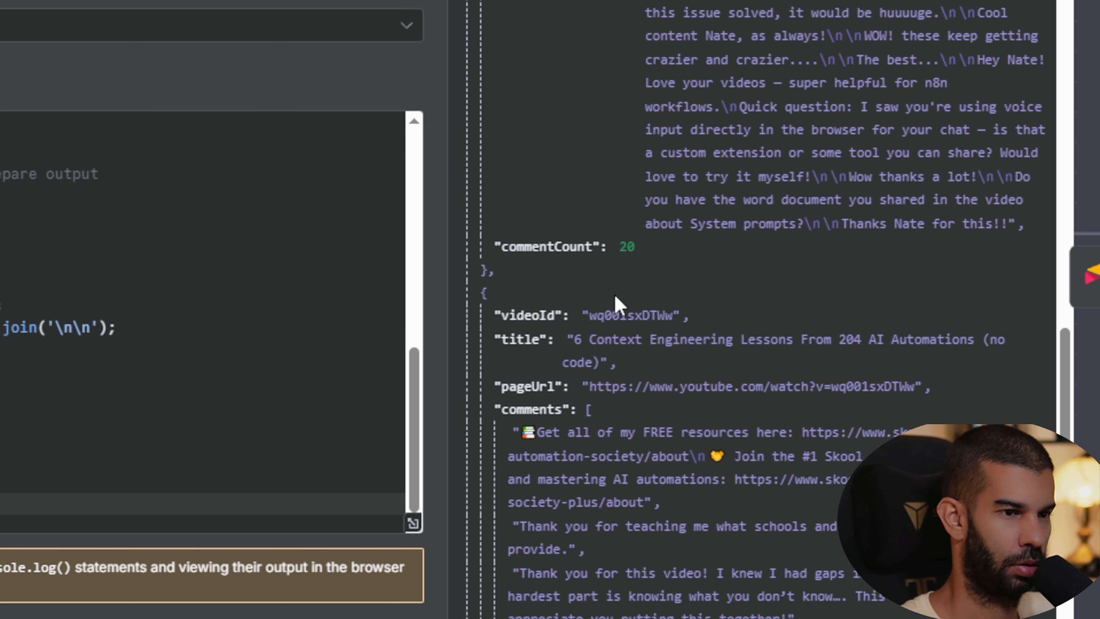
{"action": "scroll", "coordinate": [620, 305], "scroll_direction": "down", "scroll_amount": 8}
{"action": "scroll", "coordinate": [597, 349], "scroll_direction": "down", "scroll_amount": 10}
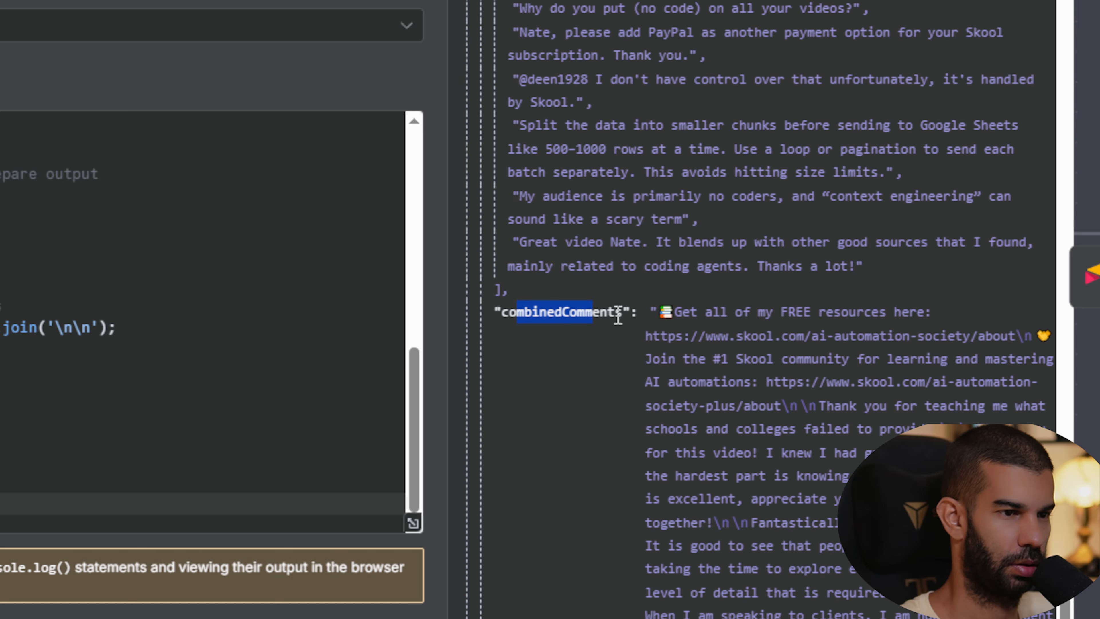
{"action": "left_click_drag", "start_coordinate": [617, 315], "coordinate": [623, 315]}
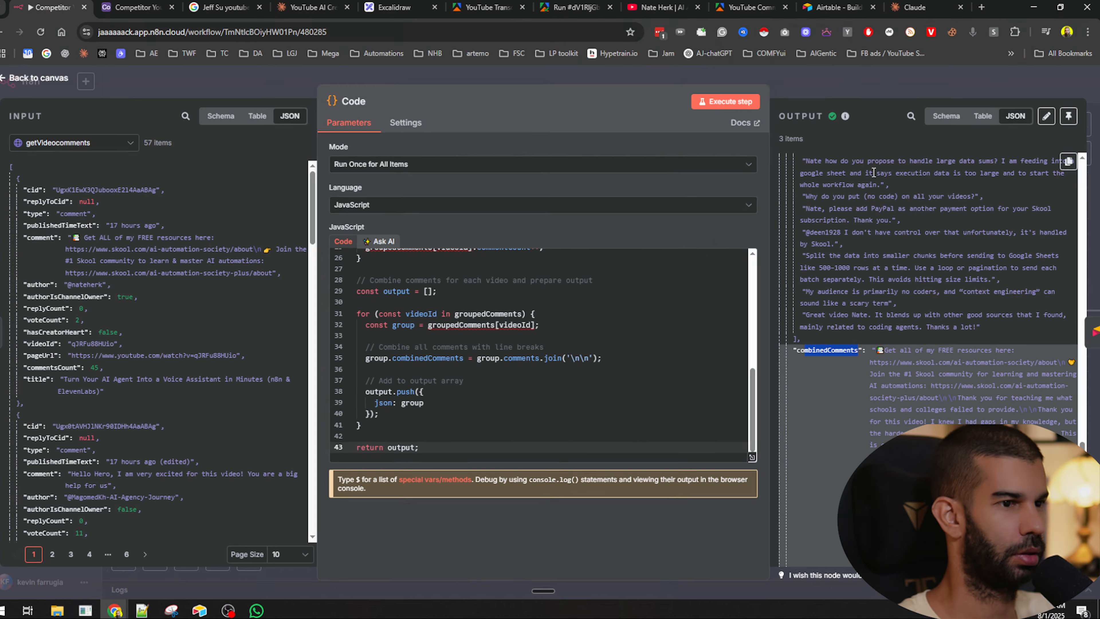
{"action": "left_click", "coordinate": [851, 88]}
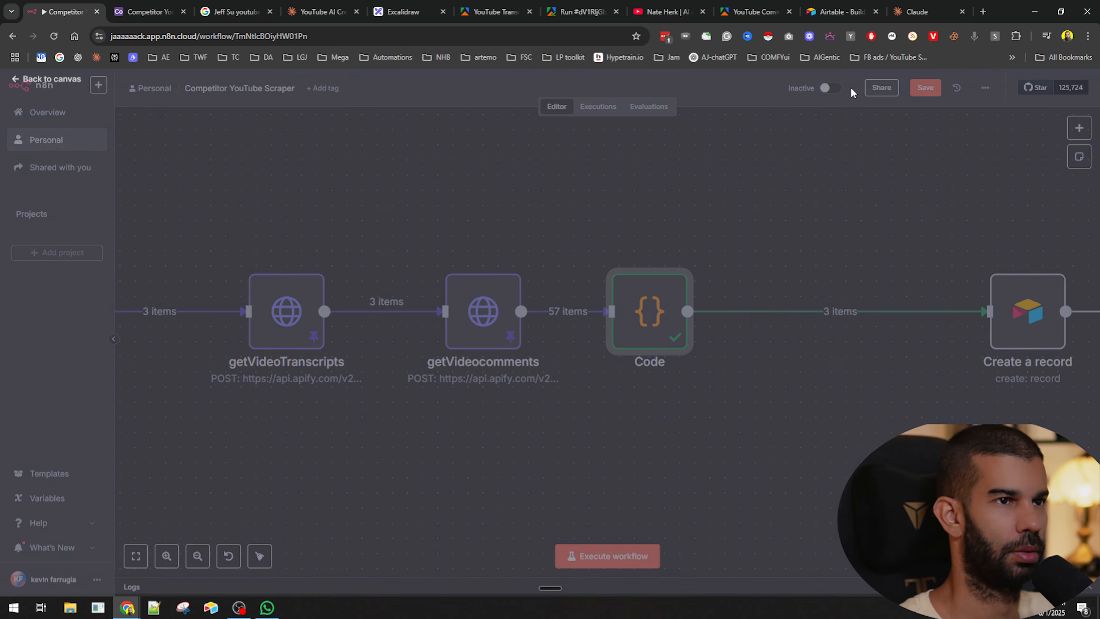
- Move the Create a record node next to the Code node and open it to inspect its field mappings
{"action": "left_click_drag", "start_coordinate": [1032, 313], "coordinate": [835, 282]}
{"action": "double_click", "coordinate": [833, 281]}
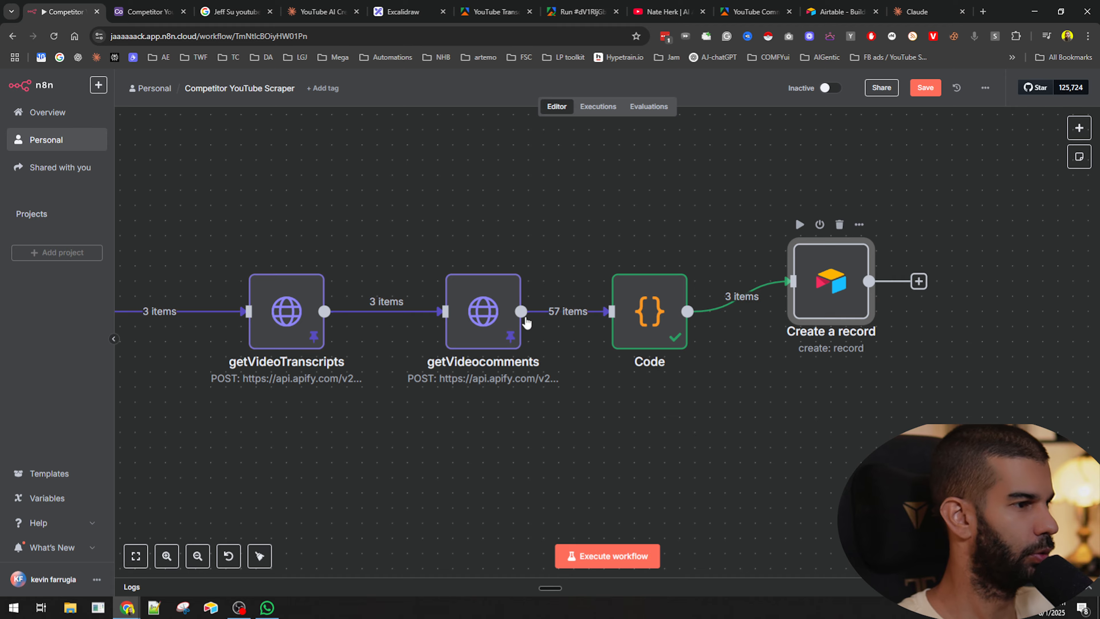
{"action": "scroll", "coordinate": [546, 346], "scroll_direction": "down", "scroll_amount": 2}
{"action": "left_click", "coordinate": [552, 312]}
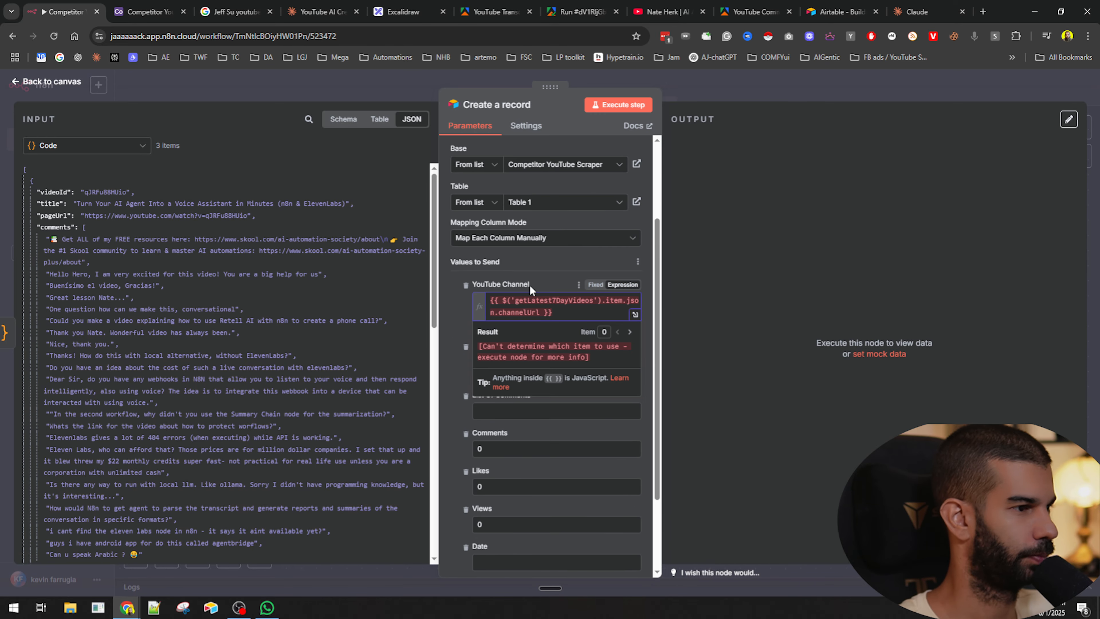
{"action": "left_click", "coordinate": [449, 318]}
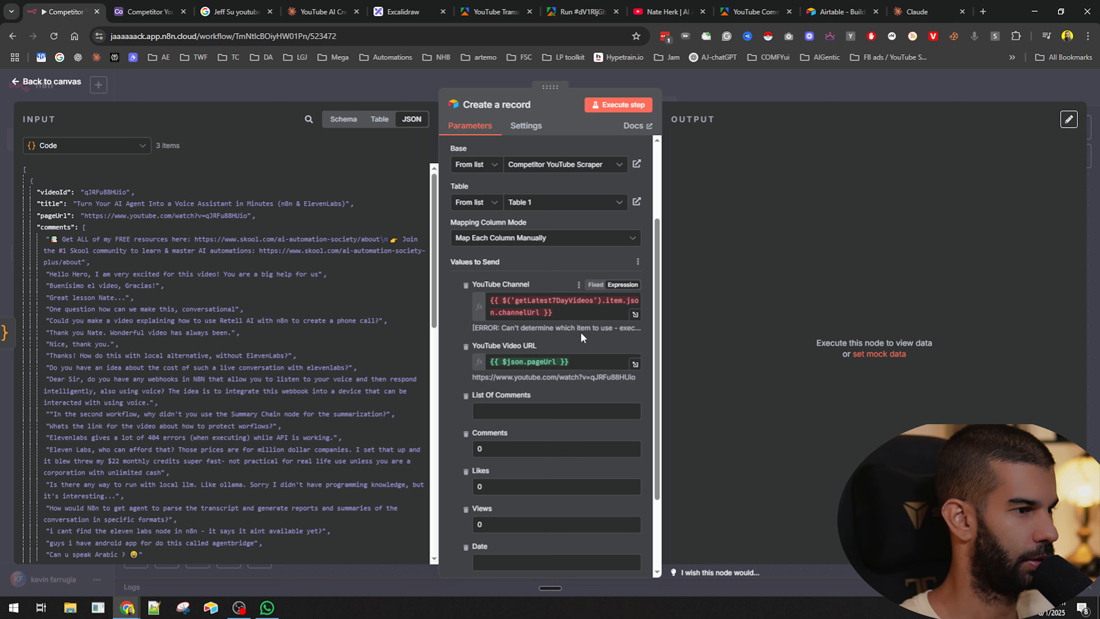
{"action": "left_click", "coordinate": [762, 85]}
- Open the Code node to review its script and its grouped output
{"action": "left_click", "coordinate": [719, 376]}
{"action": "scroll", "coordinate": [557, 379], "scroll_direction": "down", "scroll_amount": 3}
{"action": "left_click_drag", "start_coordinate": [453, 457], "coordinate": [666, 419]}
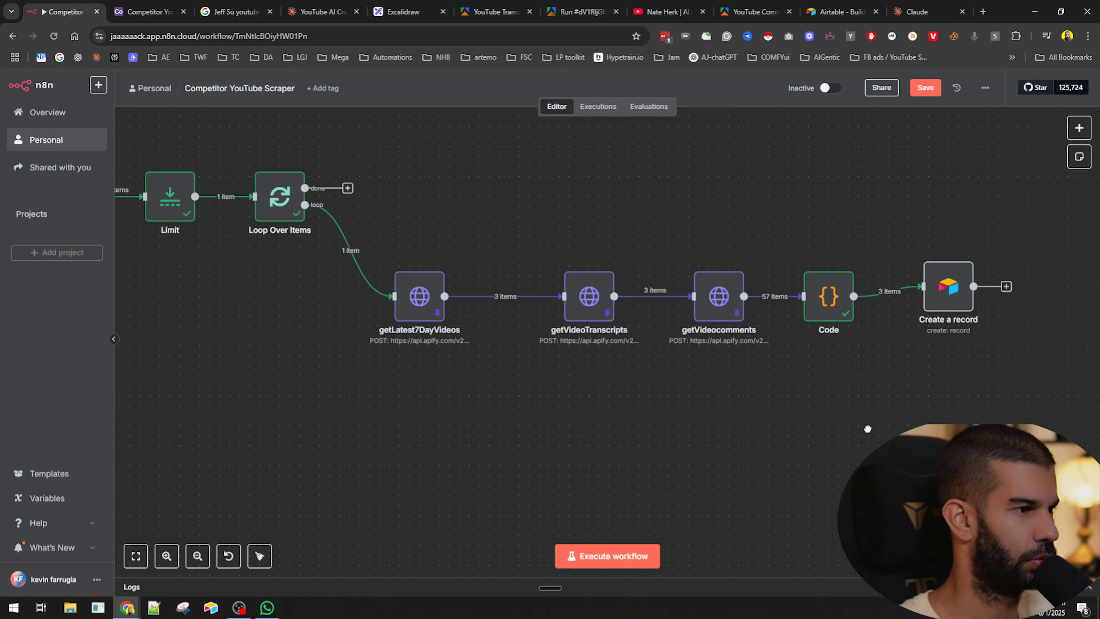
{"action": "left_click_drag", "start_coordinate": [867, 430], "coordinate": [734, 415]}
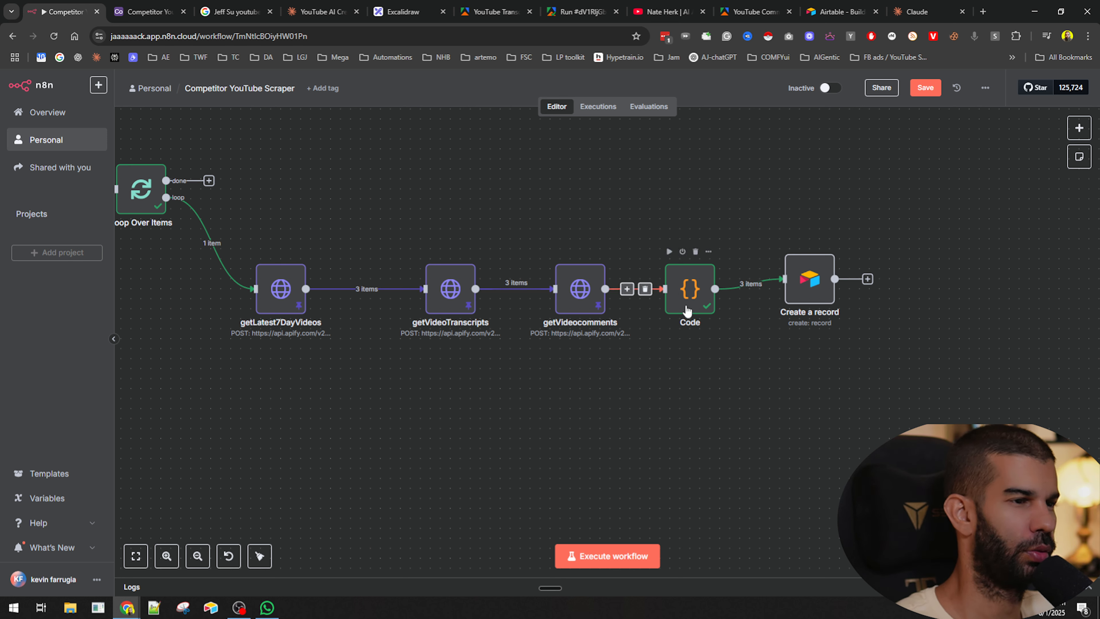
{"action": "double_click", "coordinate": [689, 289]}
{"action": "scroll", "coordinate": [579, 347], "scroll_direction": "up", "scroll_amount": 8}
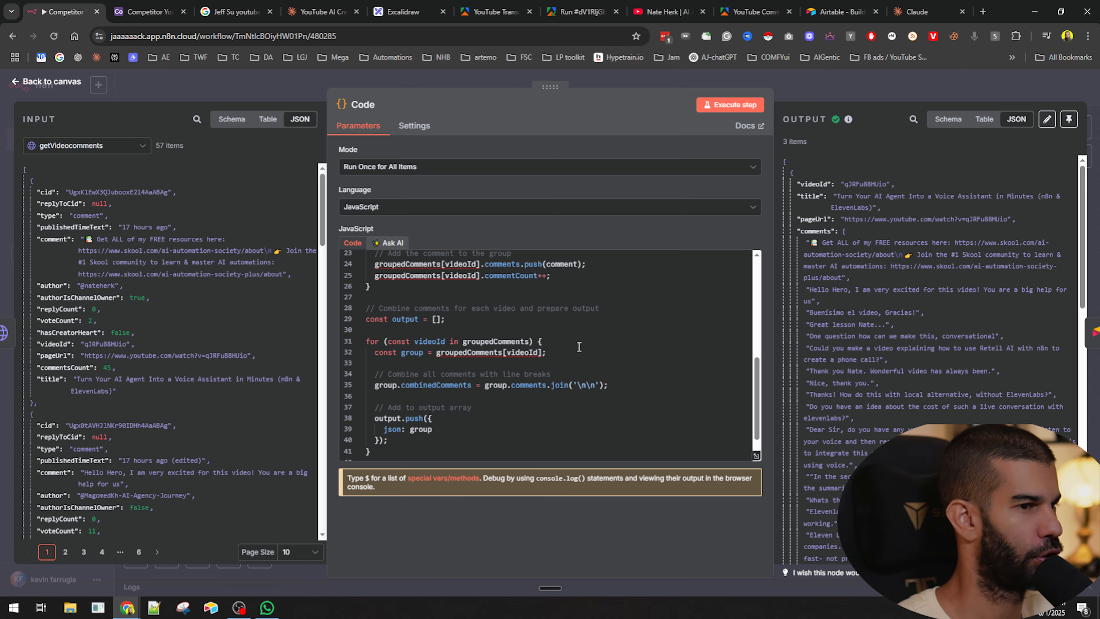
{"action": "left_click", "coordinate": [821, 84]}
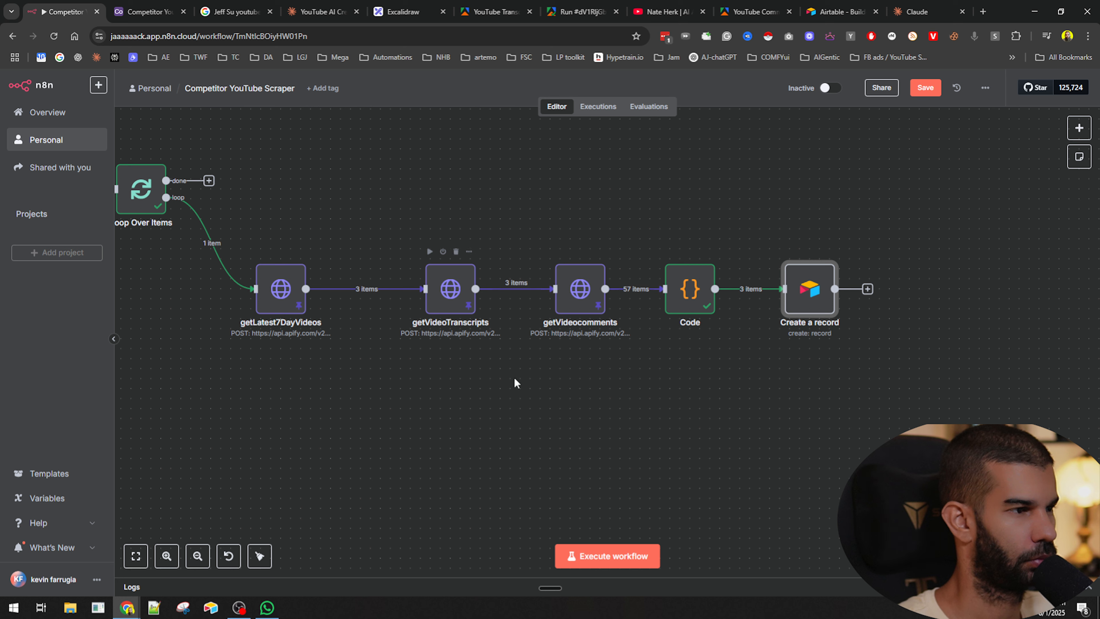
- Shift the Create a record node further right and reopen the Code node to check each video's pageUrl and comments
{"action": "left_click_drag", "start_coordinate": [800, 299], "coordinate": [841, 299]}
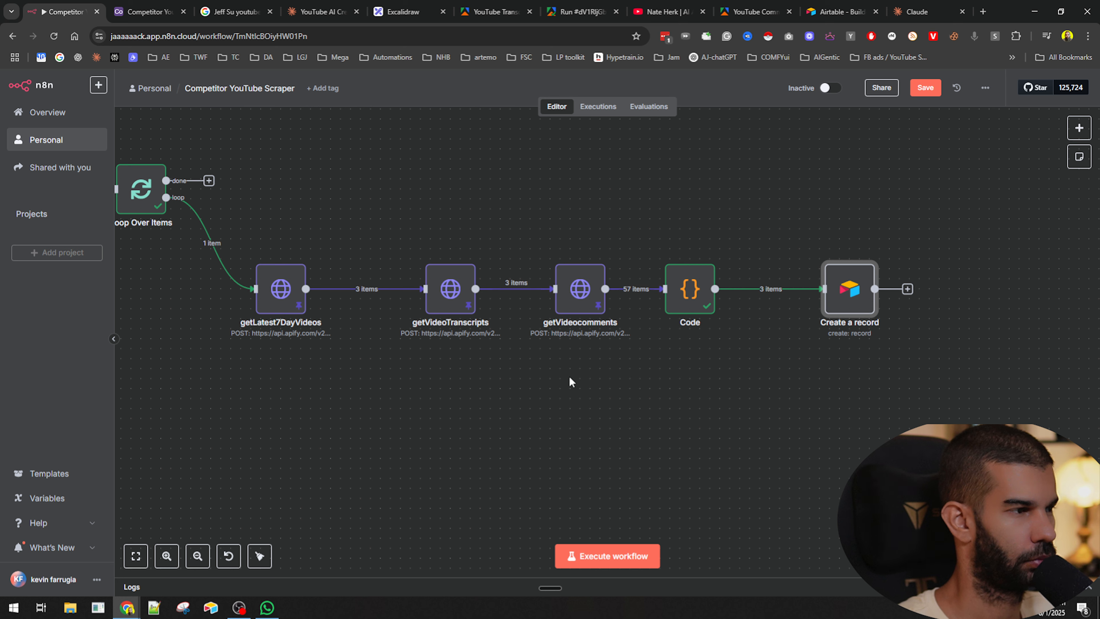
{"action": "left_click", "coordinate": [436, 398]}
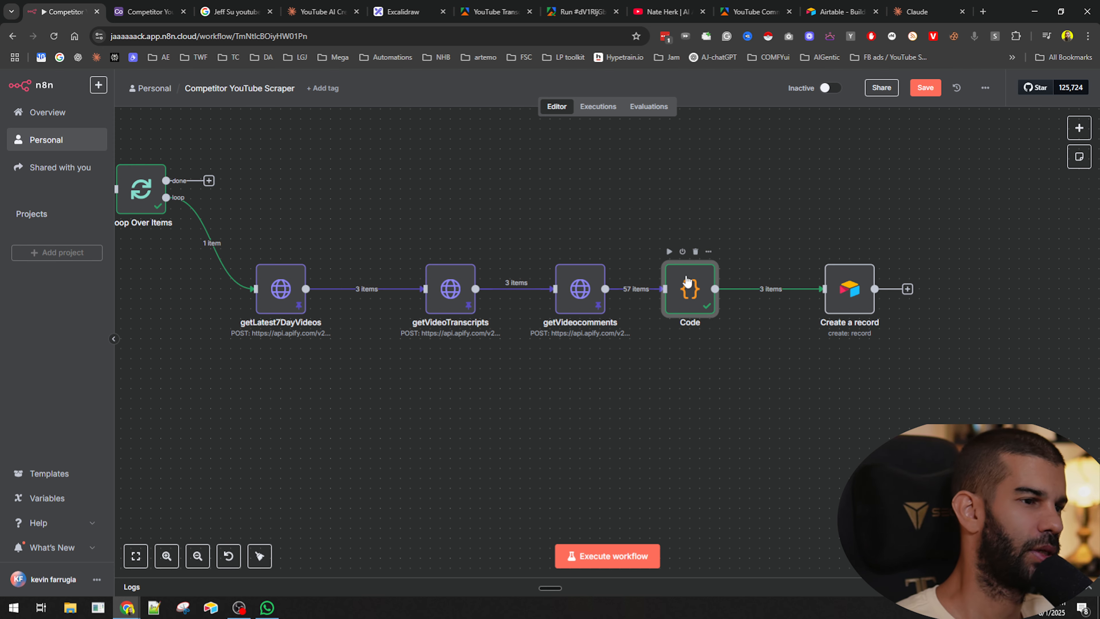
{"action": "double_click", "coordinate": [690, 289]}
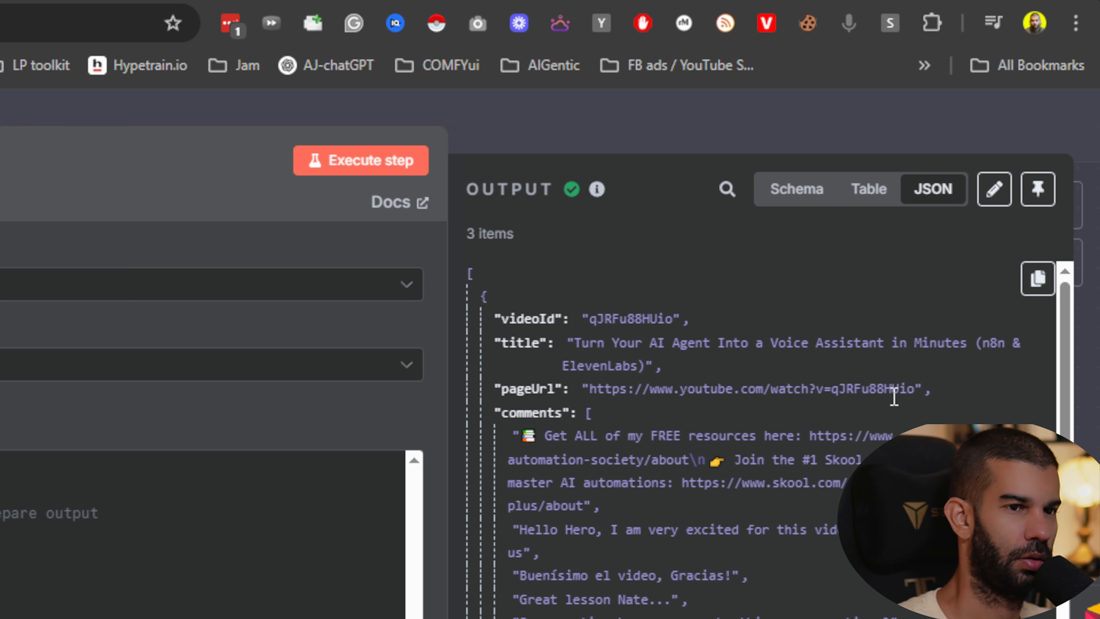
{"action": "left_click_drag", "start_coordinate": [891, 389], "coordinate": [584, 390]}
{"action": "scroll", "coordinate": [543, 418], "scroll_direction": "down", "scroll_amount": 5}
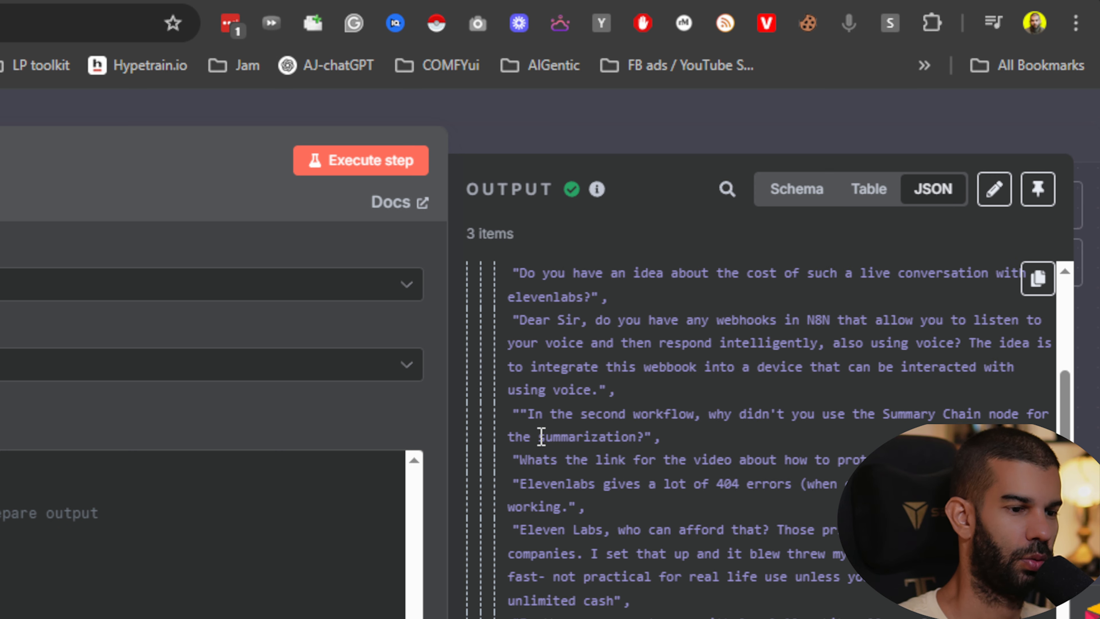
{"action": "scroll", "coordinate": [554, 439], "scroll_direction": "up", "scroll_amount": 8}
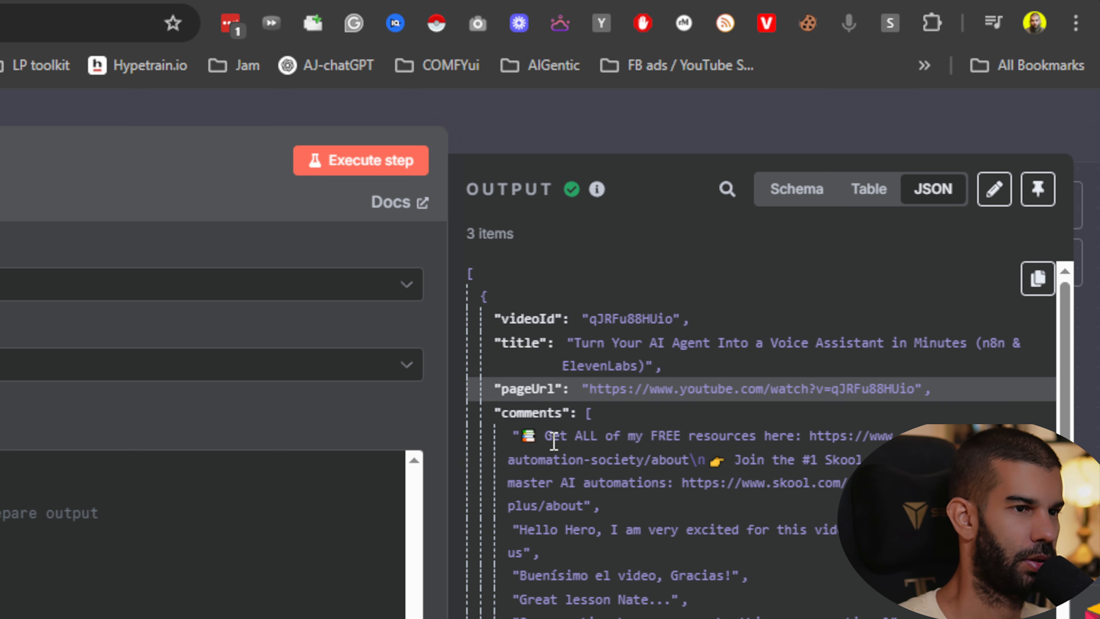
{"action": "left_click", "coordinate": [615, 147]}
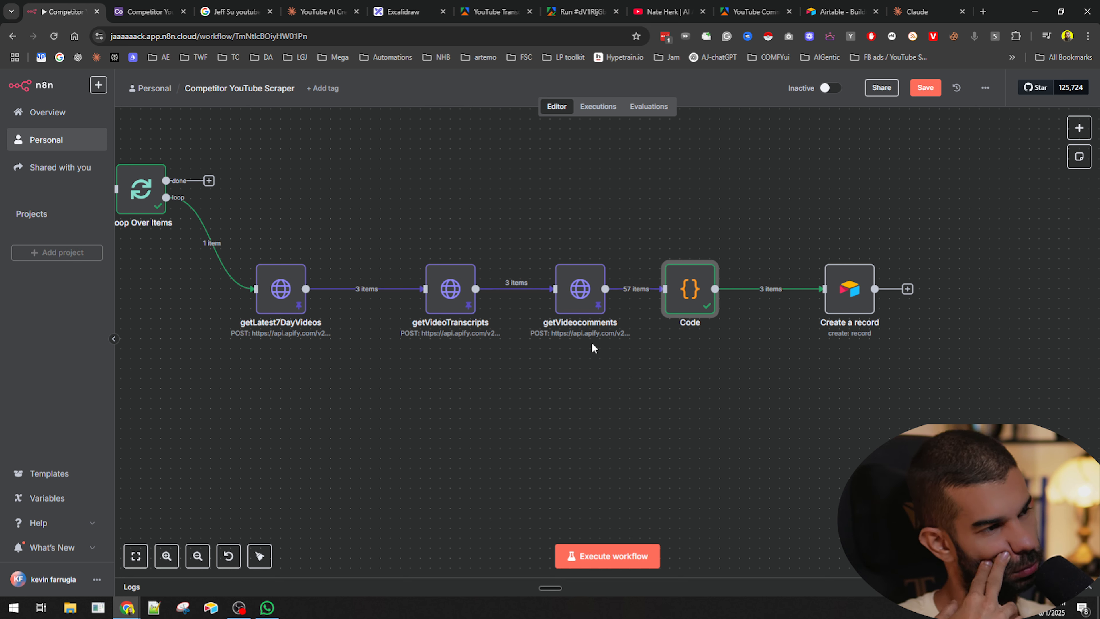
- Open the getVideoTranscripts node and review its pinned output fields and transcripts
{"action": "left_click_drag", "start_coordinate": [689, 286], "coordinate": [709, 286]}
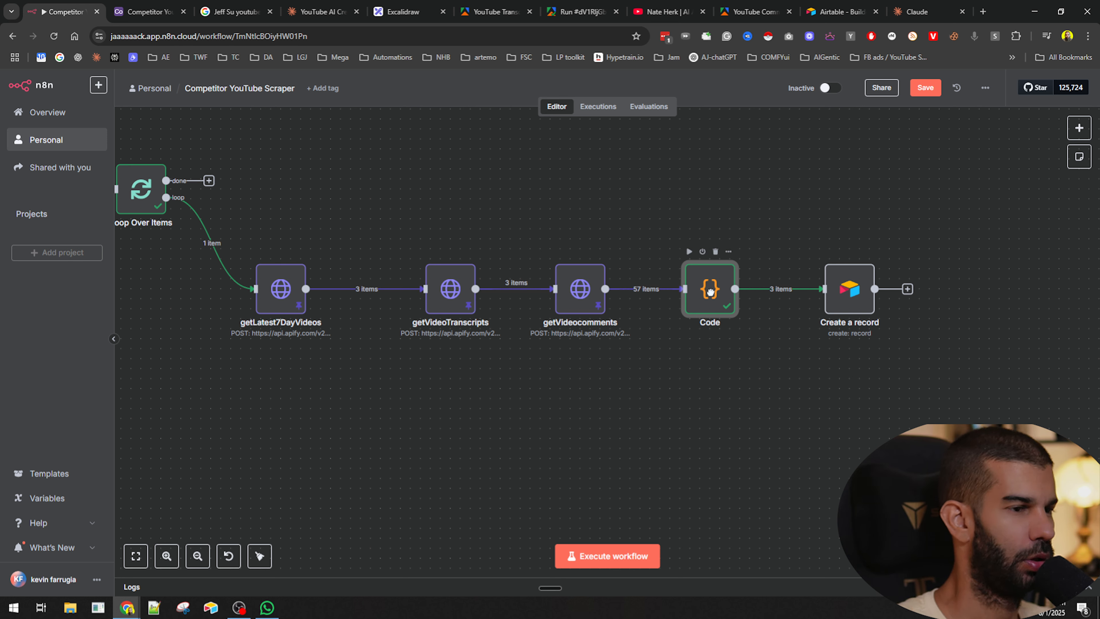
{"action": "double_click", "coordinate": [448, 296]}
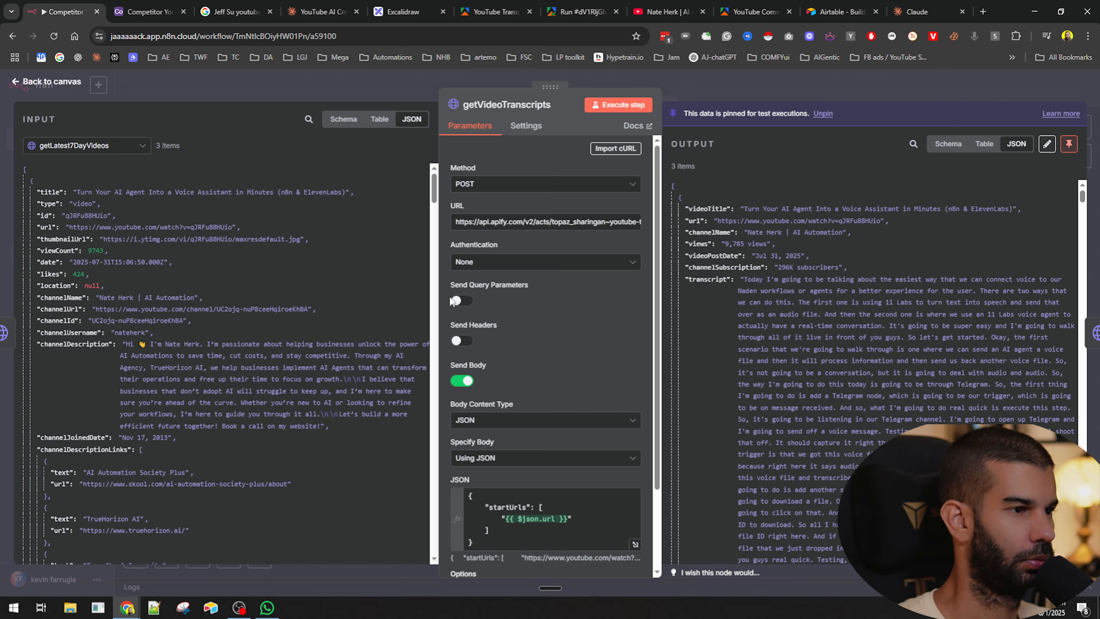
{"action": "left_click", "coordinate": [705, 89]}
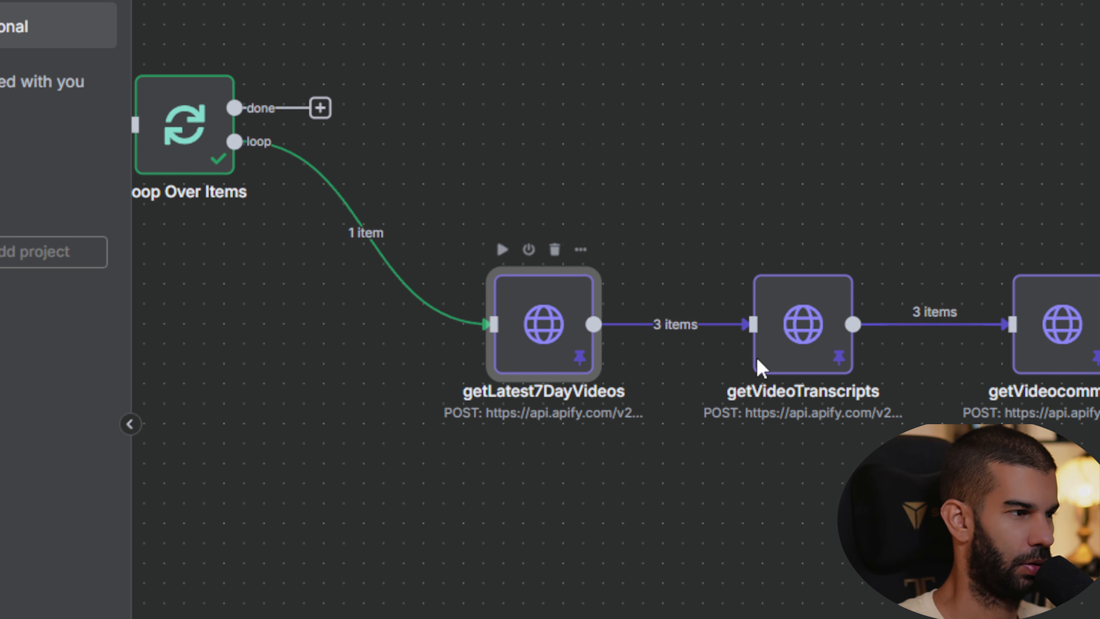
{"action": "double_click", "coordinate": [811, 332]}
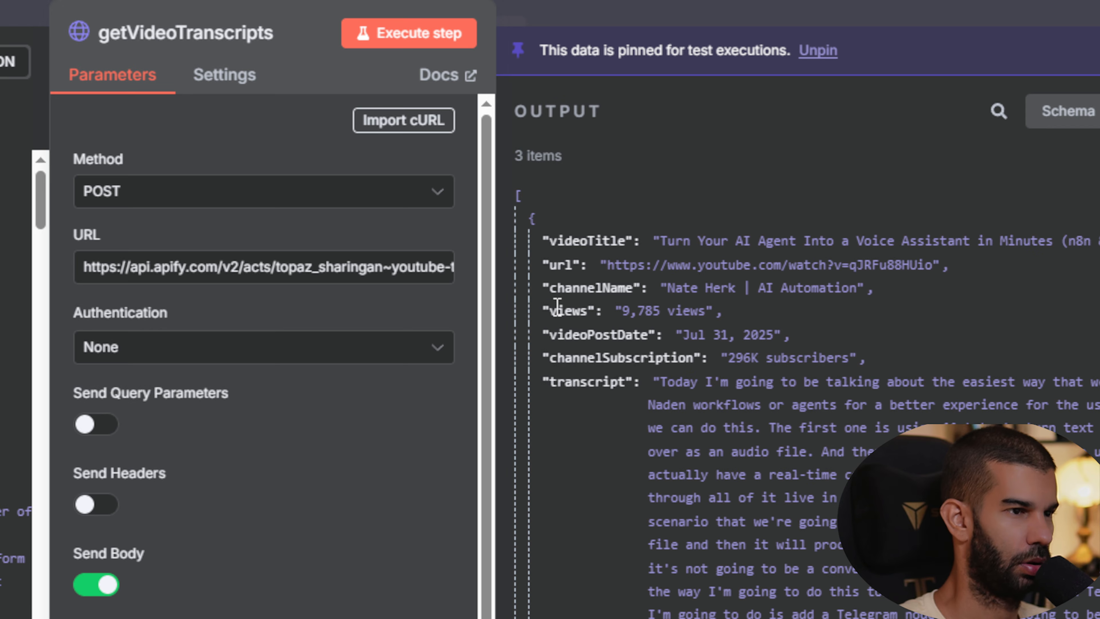
{"action": "scroll", "coordinate": [557, 306], "scroll_direction": "down", "scroll_amount": 20}
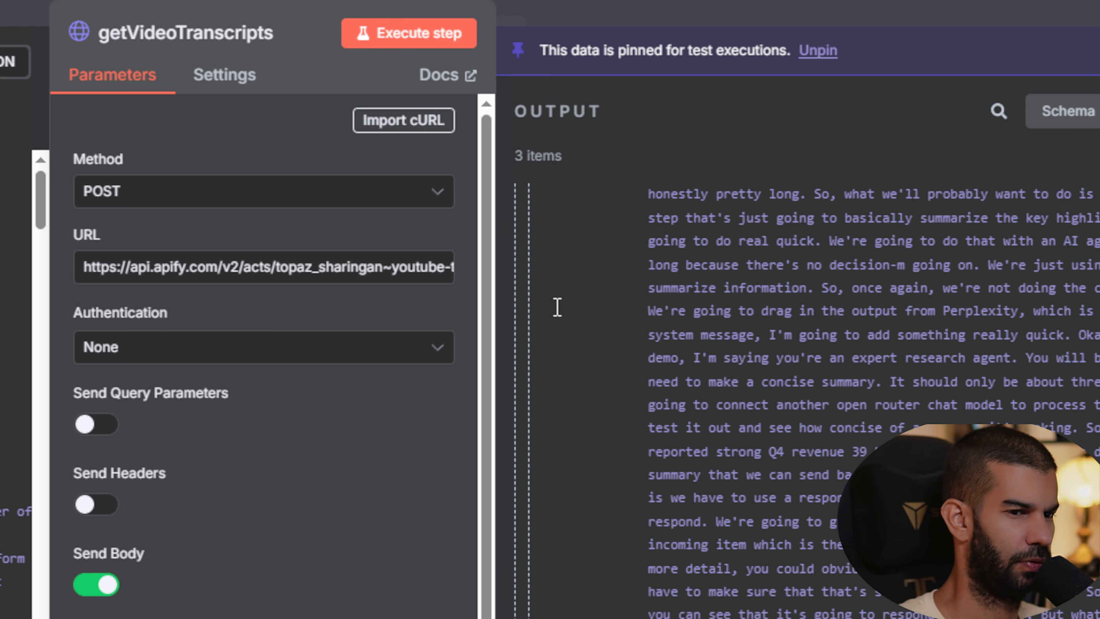
{"action": "scroll", "coordinate": [558, 307], "scroll_direction": "up", "scroll_amount": 15}
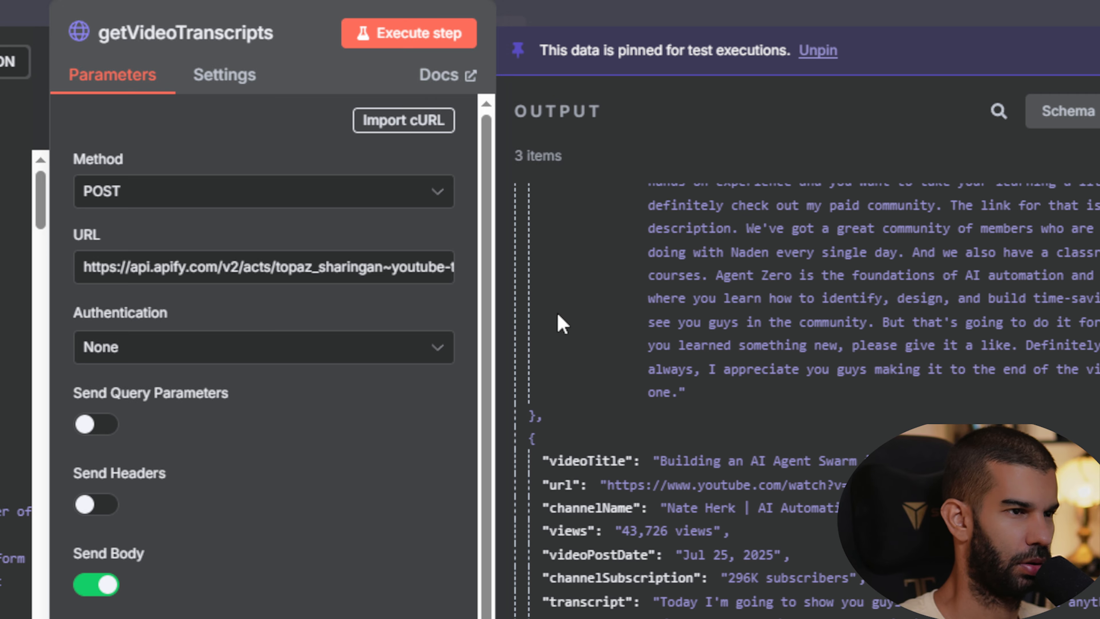
{"action": "scroll", "coordinate": [588, 563], "scroll_direction": "down", "scroll_amount": 10}
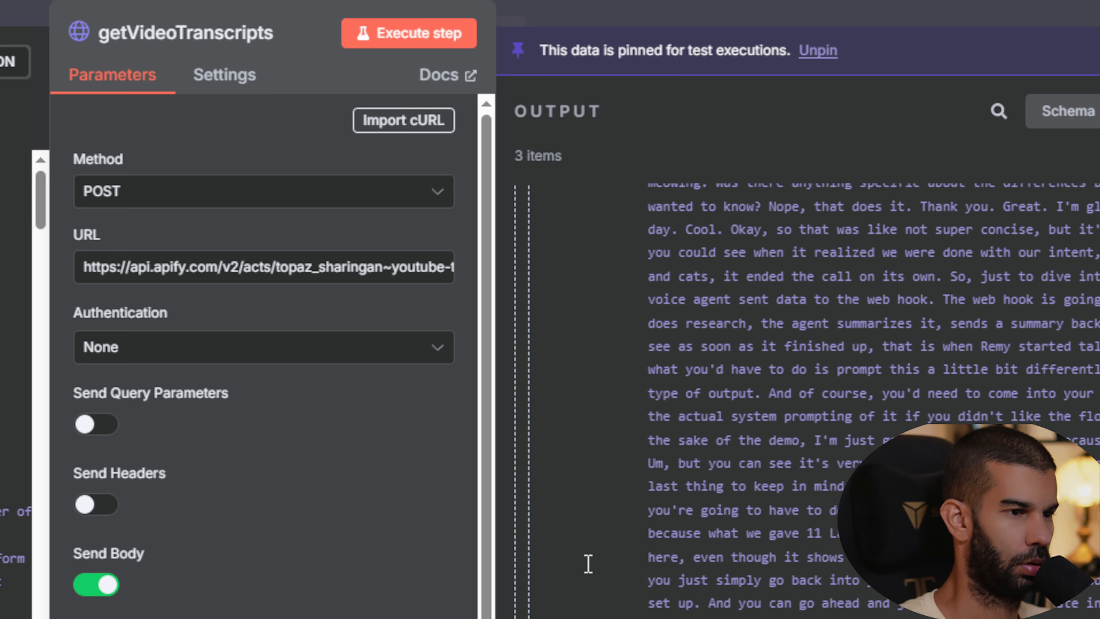
{"action": "scroll", "coordinate": [593, 550], "scroll_direction": "up", "scroll_amount": 20}
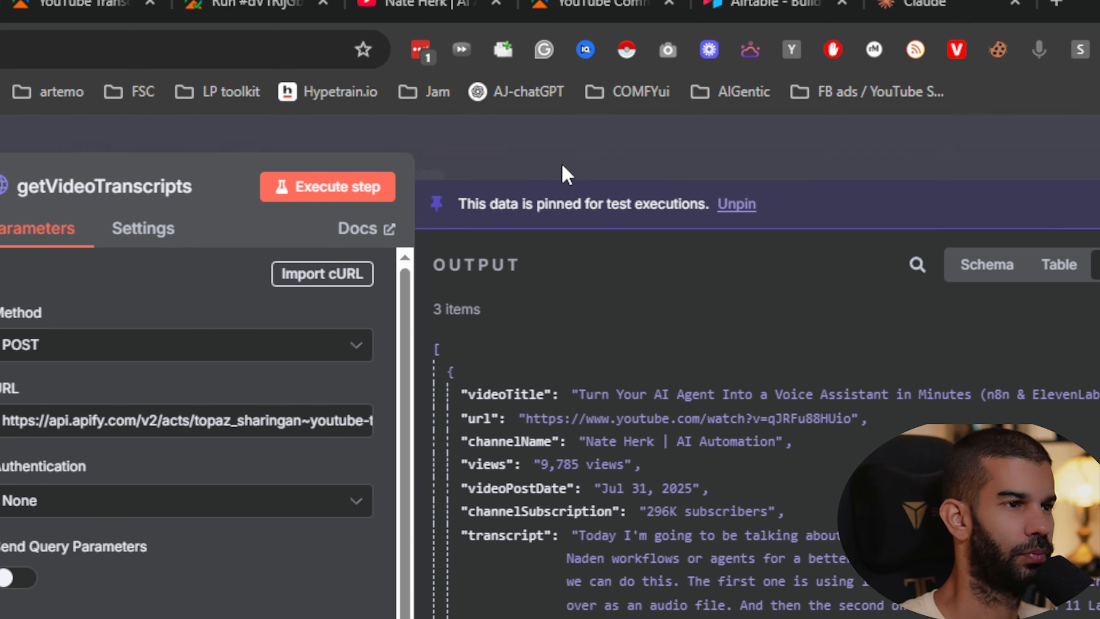
{"action": "key", "text": "Escape"}
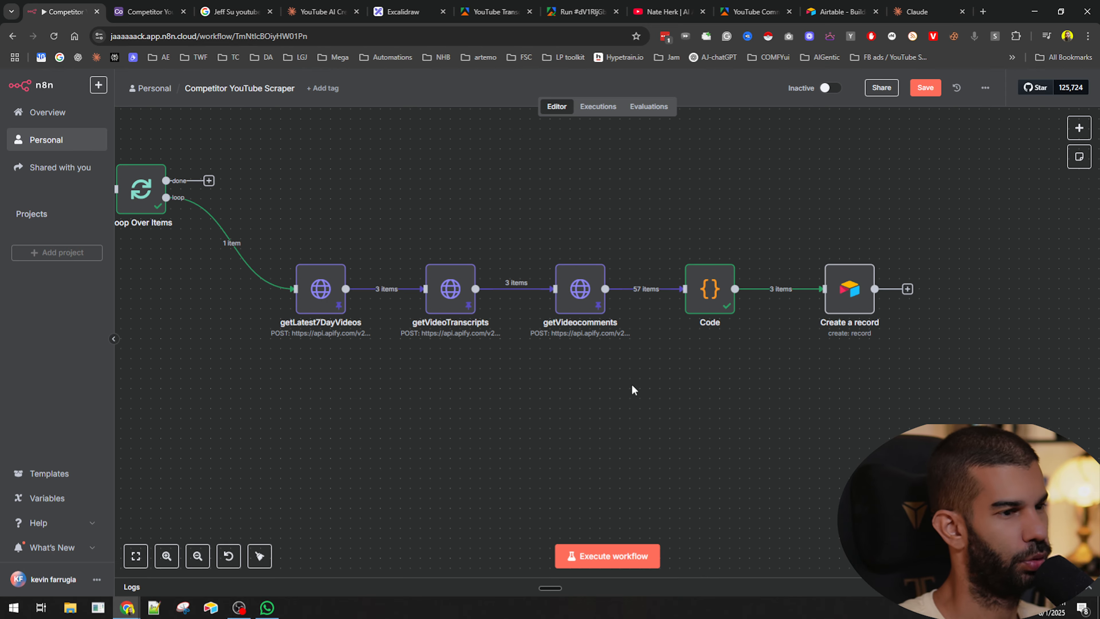
- Open the Create a record node and clear the YouTube Channel field's expression, then review the Code input's combinedComments
{"action": "mouse_move", "coordinate": [714, 299]}
{"action": "left_mouse_down"}
{"action": "mouse_move", "coordinate": [684, 293]}
{"action": "mouse_move", "coordinate": [701, 293]}
{"action": "left_mouse_up"}
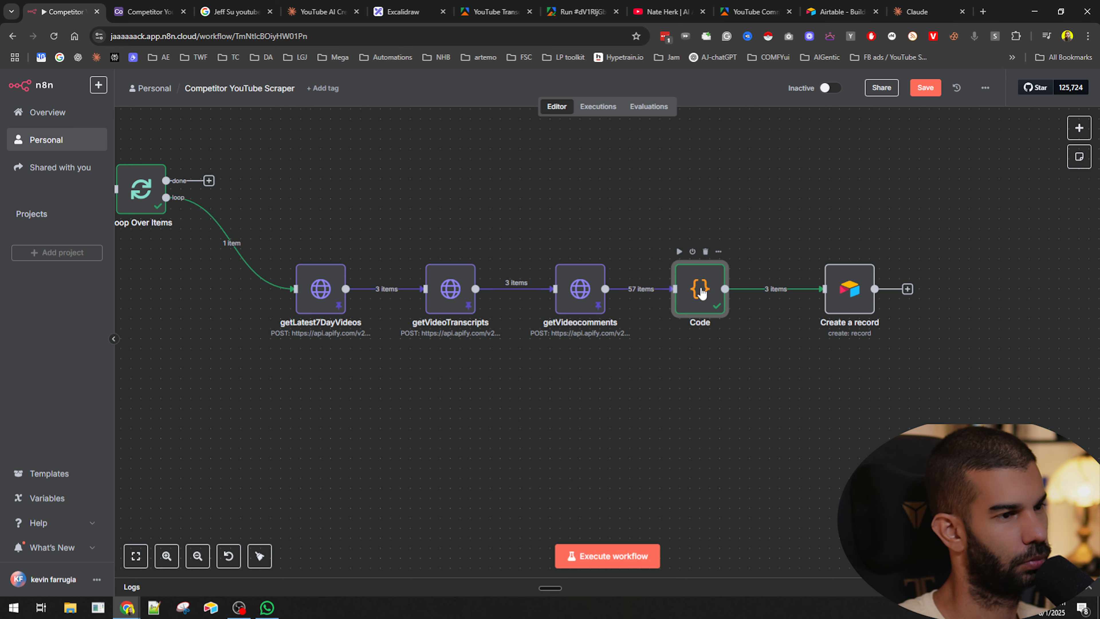
{"action": "double_click", "coordinate": [701, 293]}
{"action": "key", "text": "Escape"}
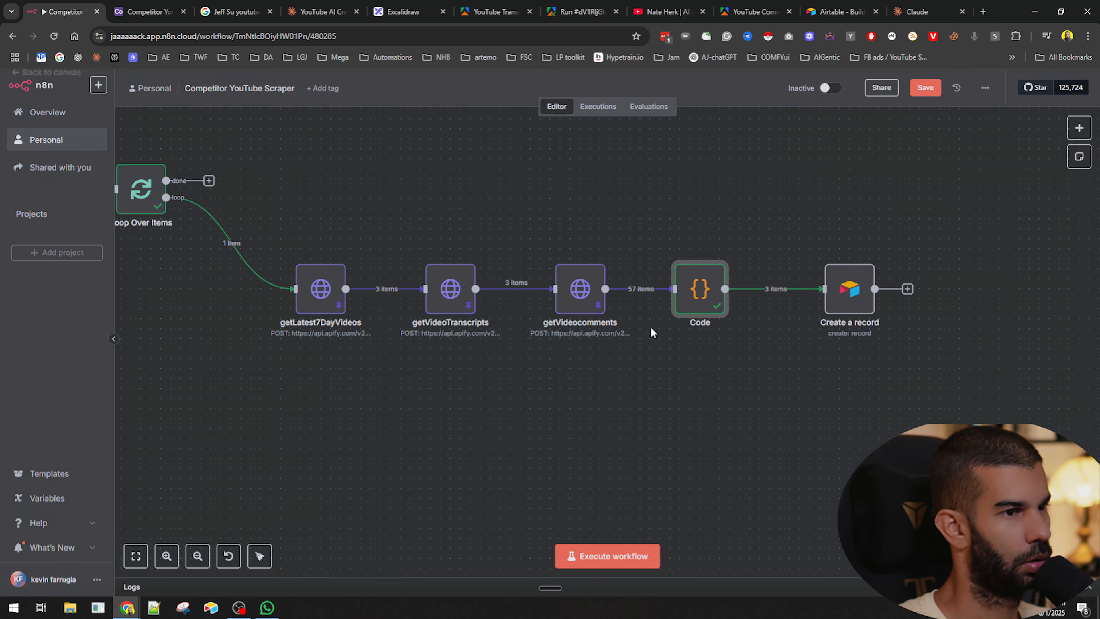
{"action": "left_click_drag", "start_coordinate": [842, 296], "coordinate": [831, 294]}
{"action": "double_click", "coordinate": [838, 288]}
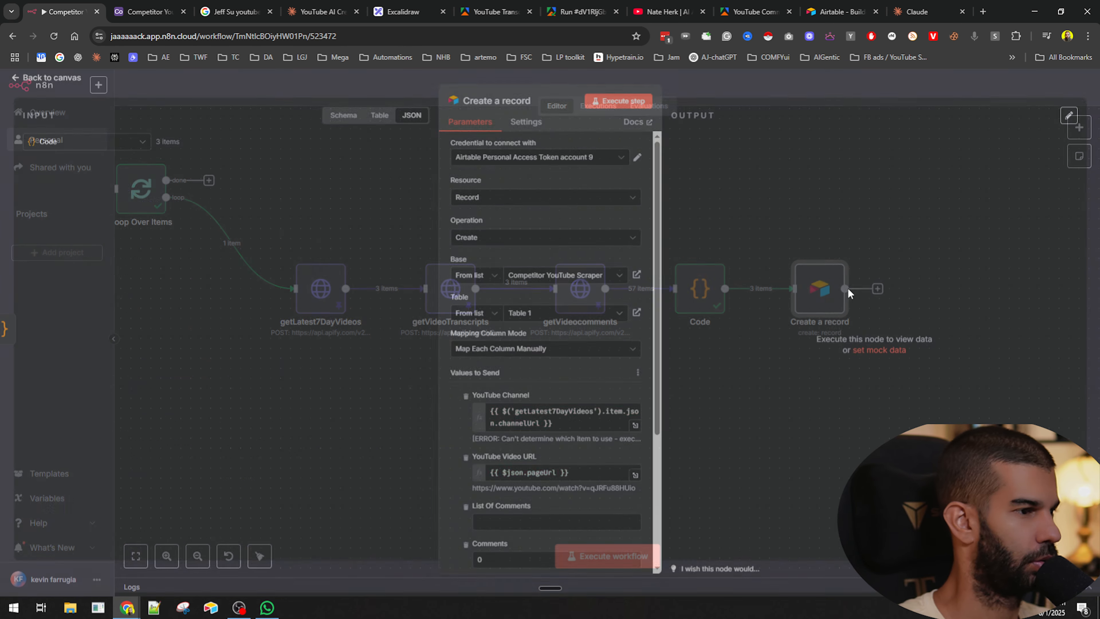
{"action": "scroll", "coordinate": [537, 287], "scroll_direction": "down", "scroll_amount": 3}
{"action": "left_click", "coordinate": [498, 313]}
{"action": "key", "text": "ctrl+a"}
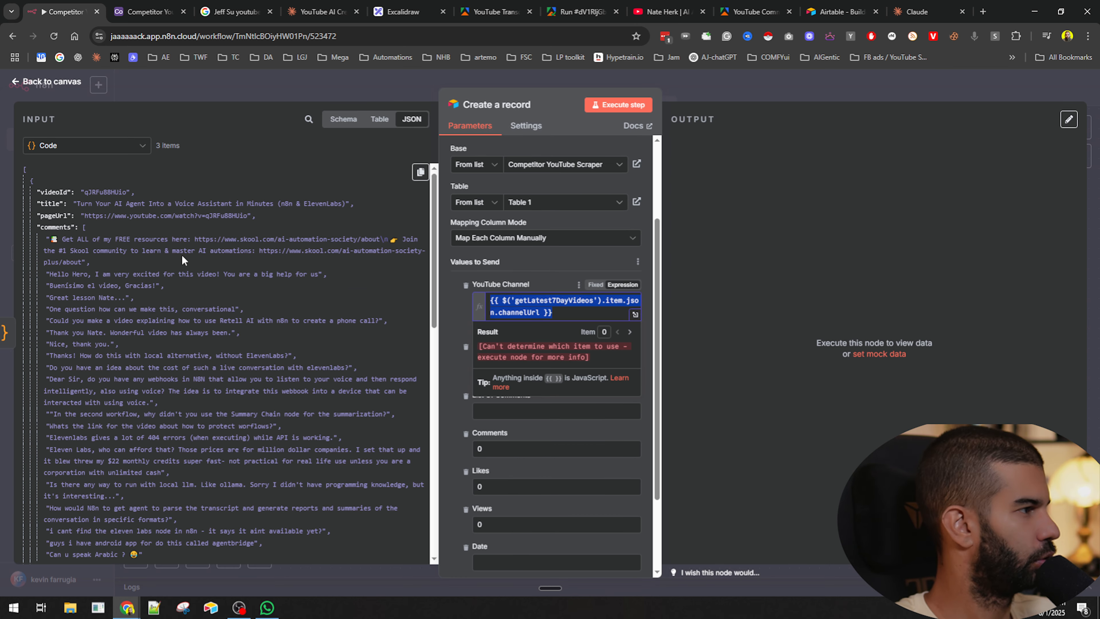
{"action": "key", "text": "BackSpace"}
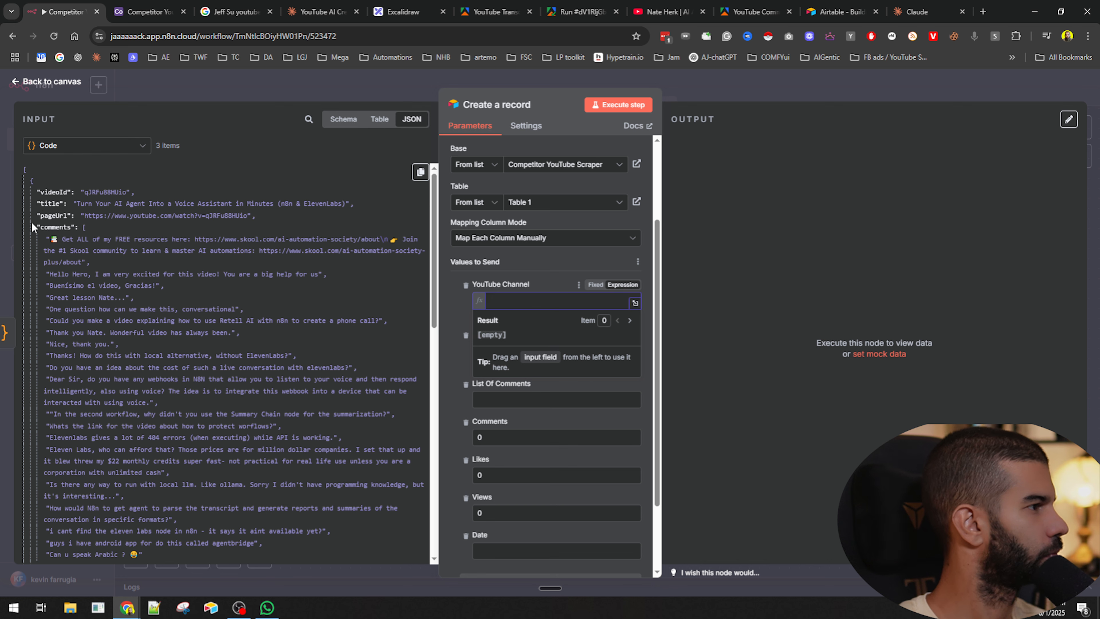
{"action": "scroll", "coordinate": [76, 248], "scroll_direction": "down", "scroll_amount": 7}
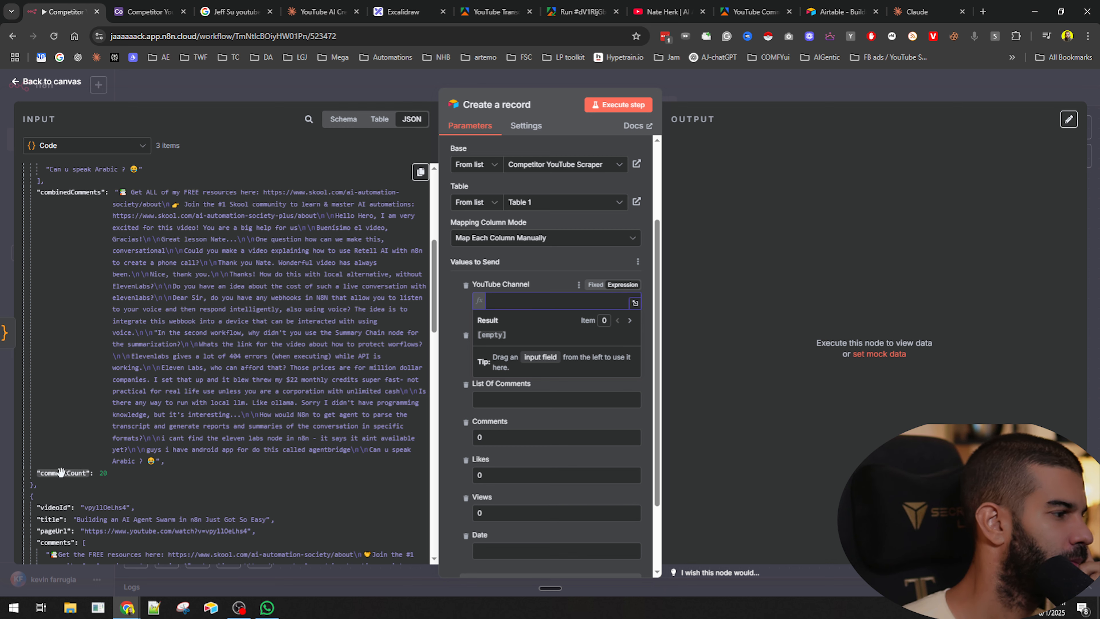
- Map the Code input's commentCount into the Create a record node's Comments field and return to the canvas
{"action": "left_click_drag", "start_coordinate": [63, 473], "coordinate": [525, 441]}
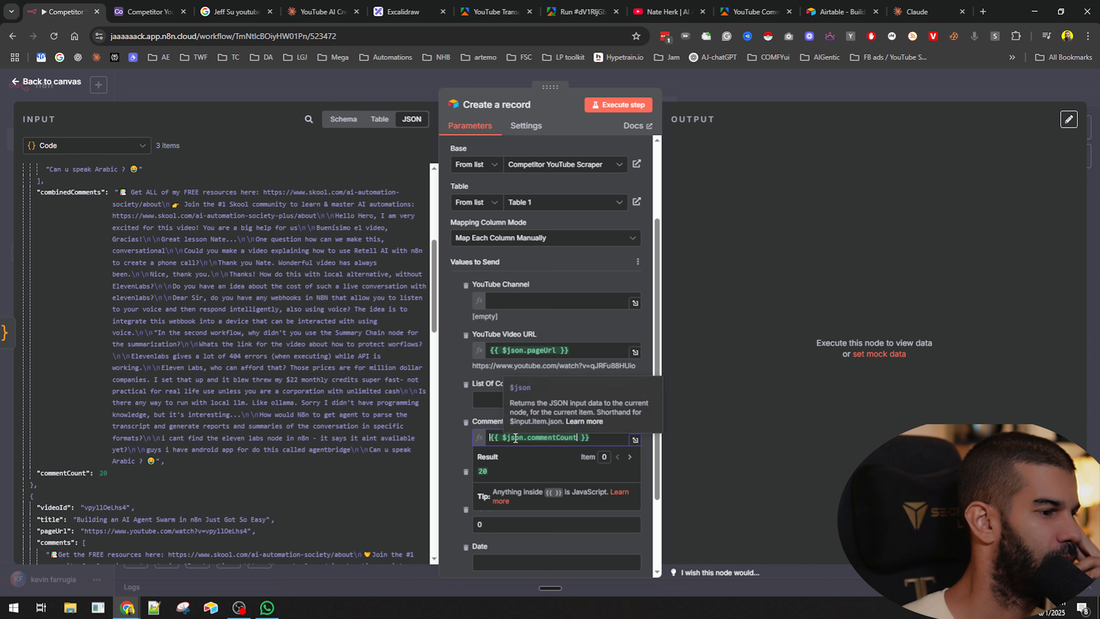
{"action": "scroll", "coordinate": [415, 507], "scroll_direction": "down", "scroll_amount": 7}
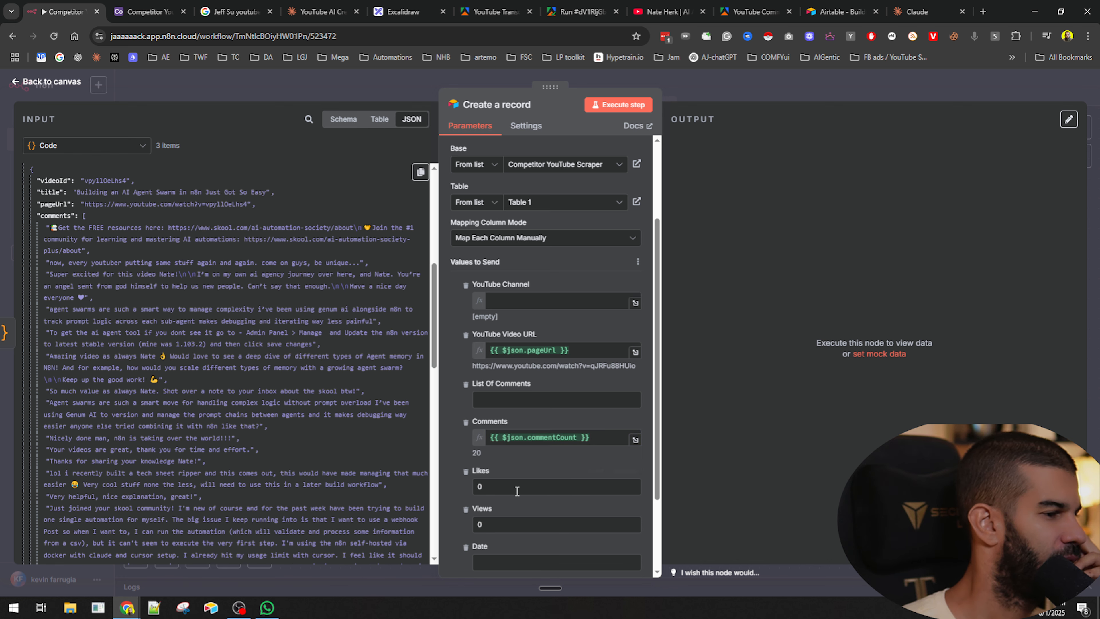
{"action": "scroll", "coordinate": [99, 415], "scroll_direction": "up", "scroll_amount": 10}
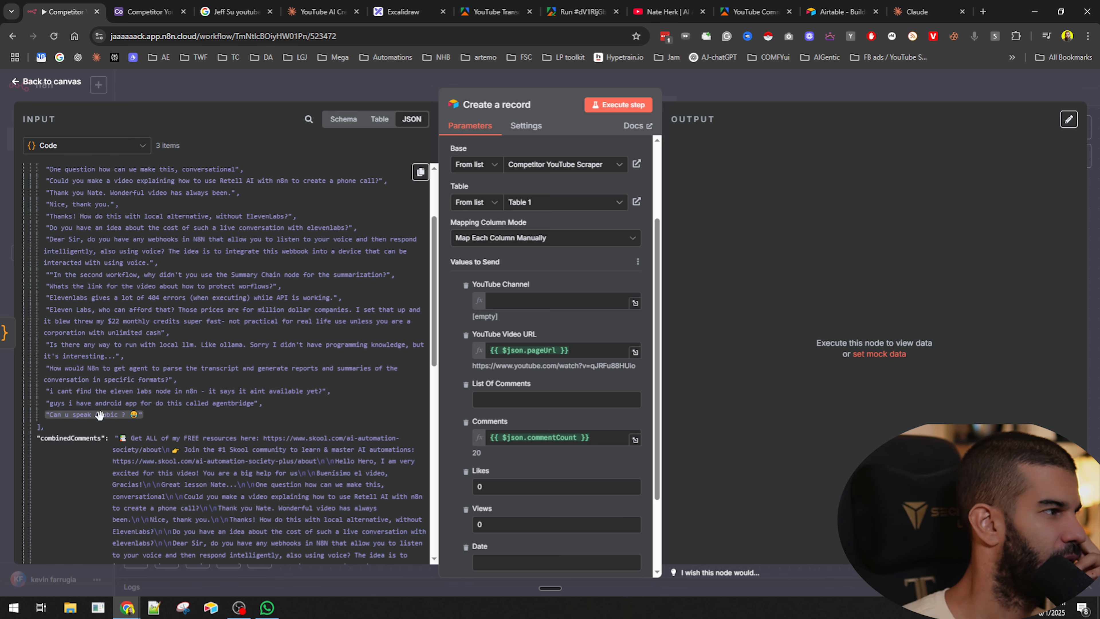
{"action": "scroll", "coordinate": [100, 415], "scroll_direction": "up", "scroll_amount": 3}
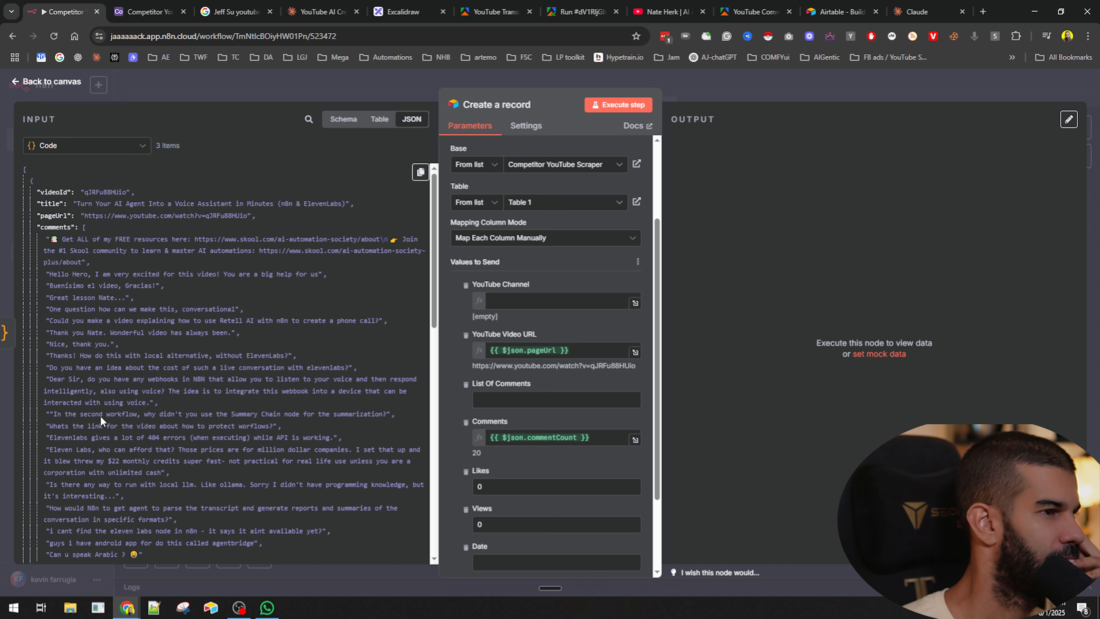
{"action": "left_click", "coordinate": [700, 98]}
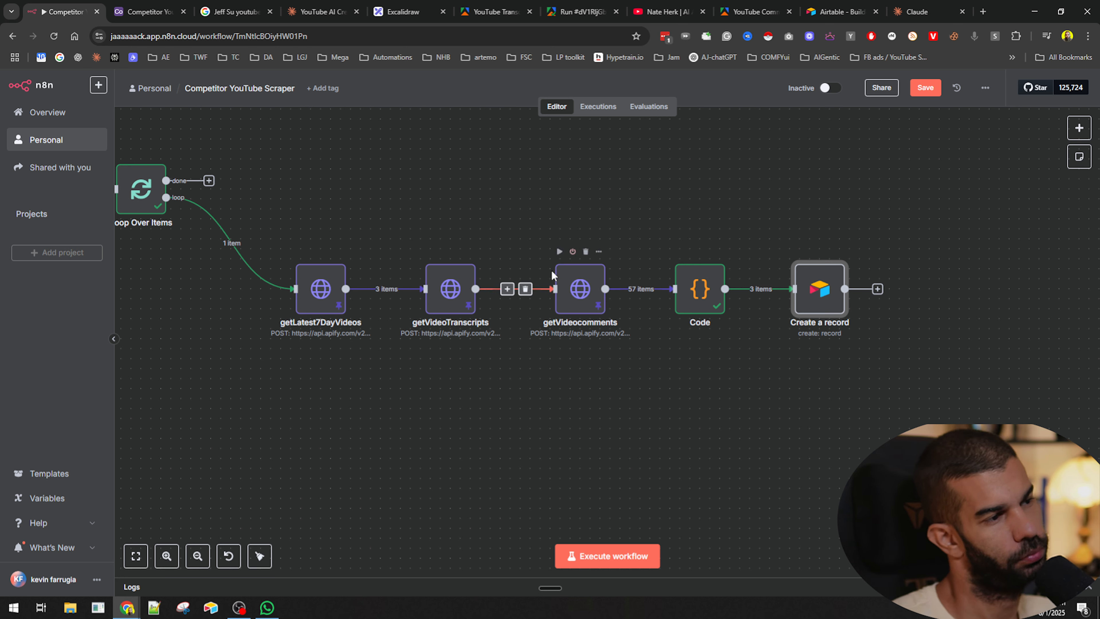
- Disconnect getVideocomments from getVideoTranscripts and rewire it as a parallel branch from getLatest7DayVideos, repositioning the nodes
{"action": "left_click", "coordinate": [525, 289]}
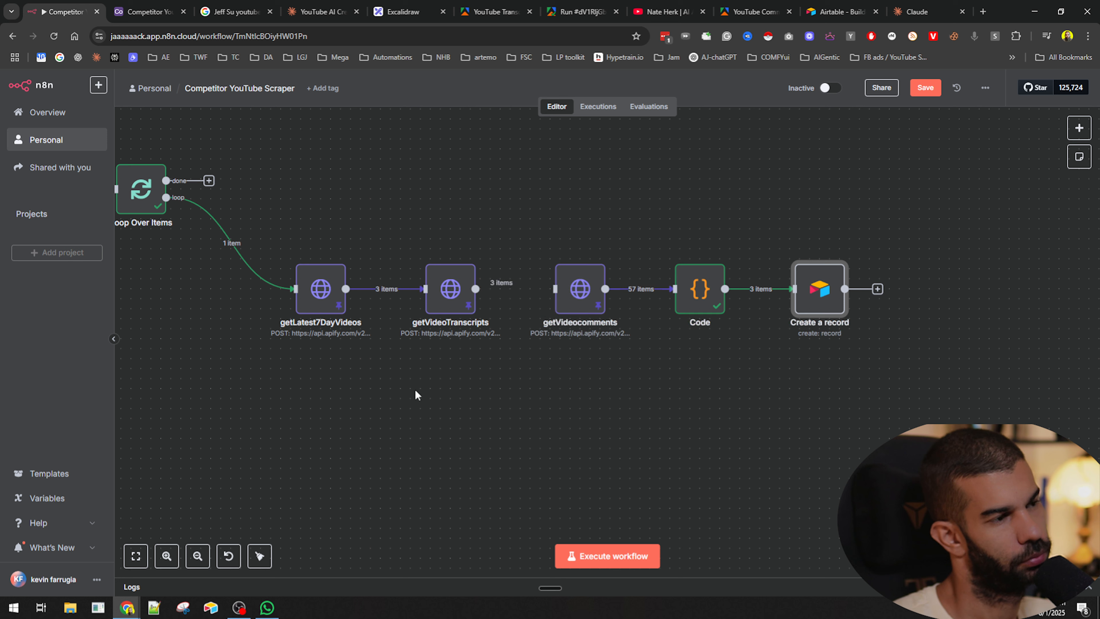
{"action": "left_click", "coordinate": [241, 241]}
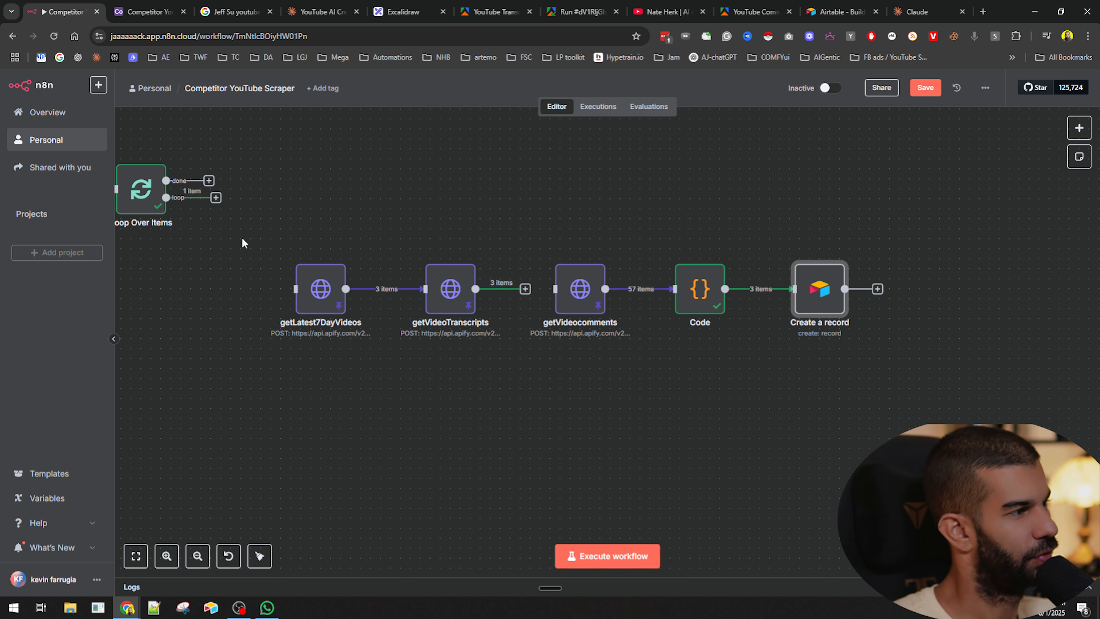
{"action": "left_click_drag", "start_coordinate": [216, 199], "coordinate": [292, 288]}
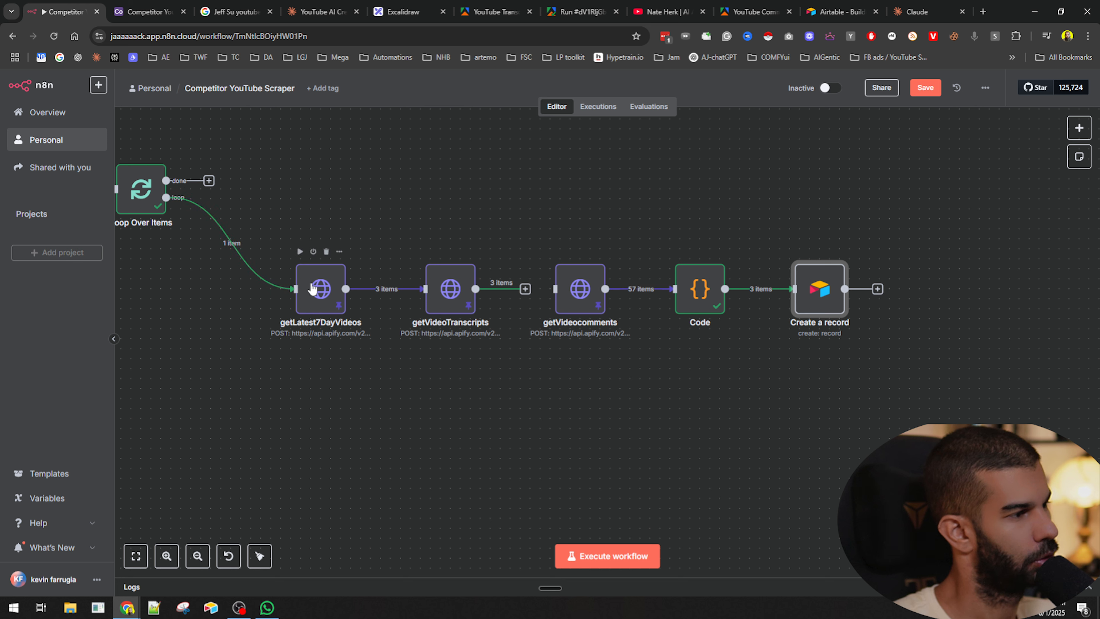
{"action": "left_click", "coordinate": [395, 286]}
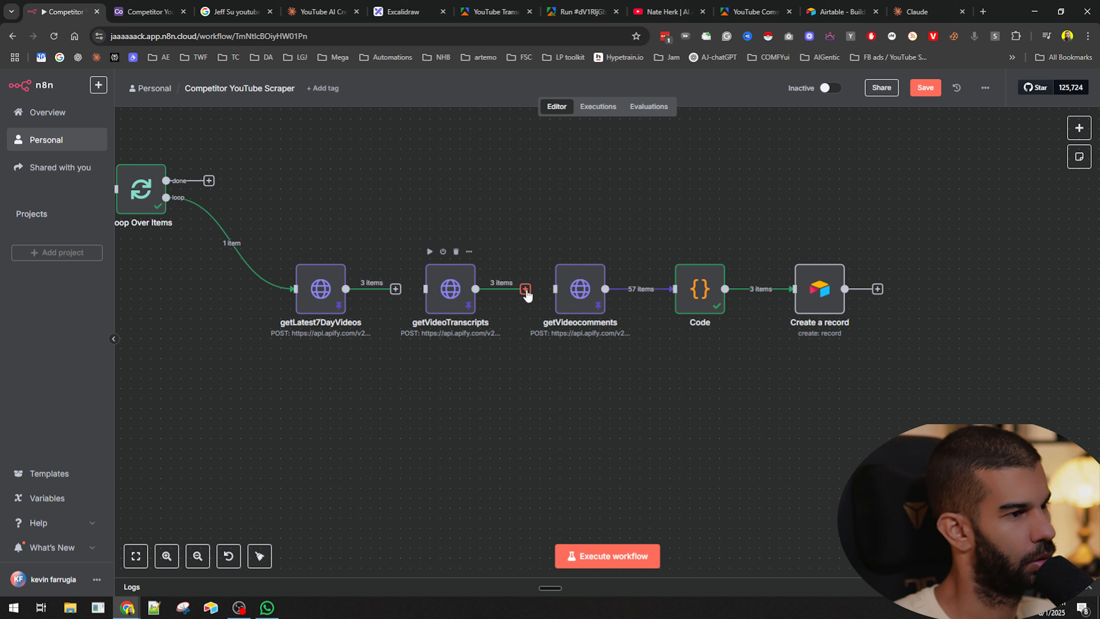
{"action": "left_click_drag", "start_coordinate": [414, 288], "coordinate": [425, 289]}
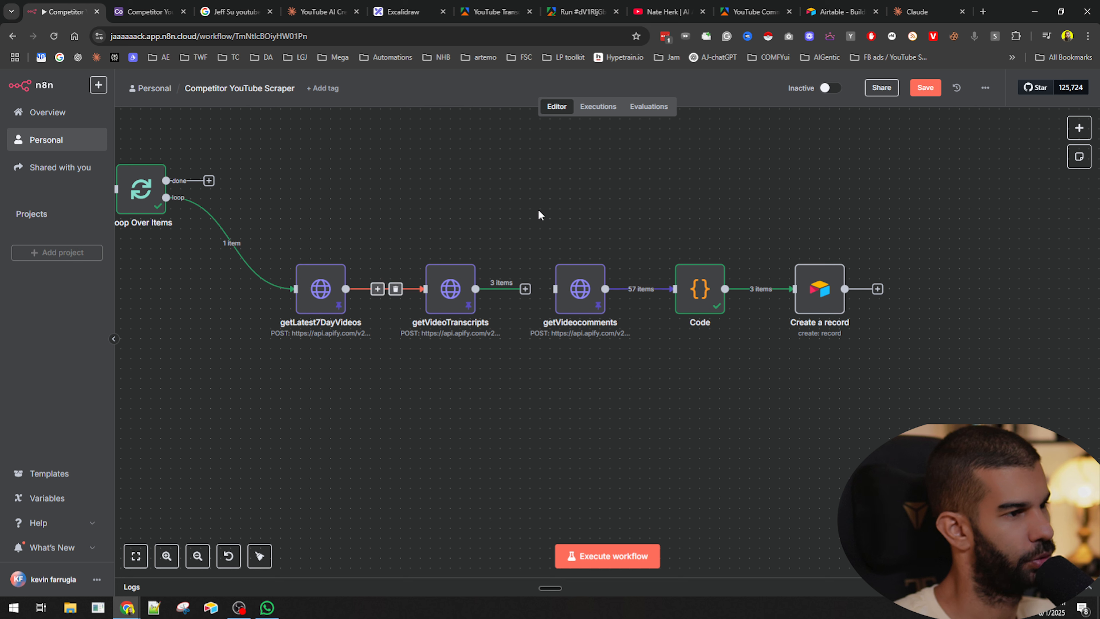
{"action": "left_click_drag", "start_coordinate": [537, 209], "coordinate": [746, 348]}
{"action": "left_click", "coordinate": [769, 290]}
{"action": "left_click_drag", "start_coordinate": [562, 260], "coordinate": [452, 380]}
{"action": "left_click_drag", "start_coordinate": [345, 289], "coordinate": [445, 408]}
{"action": "left_click_drag", "start_coordinate": [451, 284], "coordinate": [541, 283]}
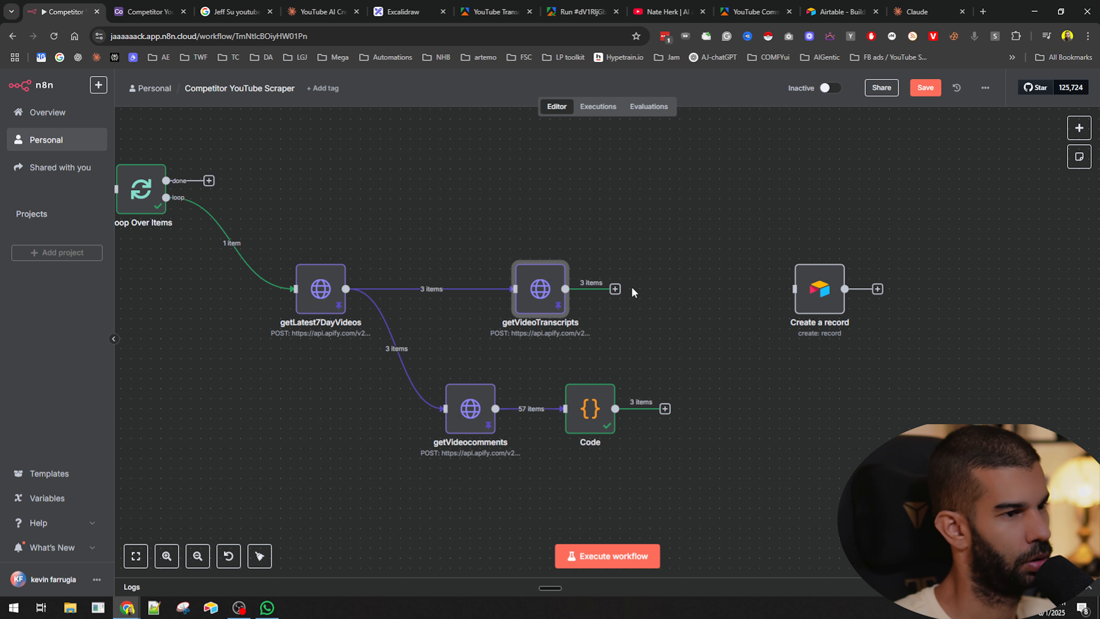
- Add a Merge node after getVideoTranscripts and connect the Code node's output to its second input
{"action": "left_click", "coordinate": [615, 288]}
{"action": "type", "text": "merge"}
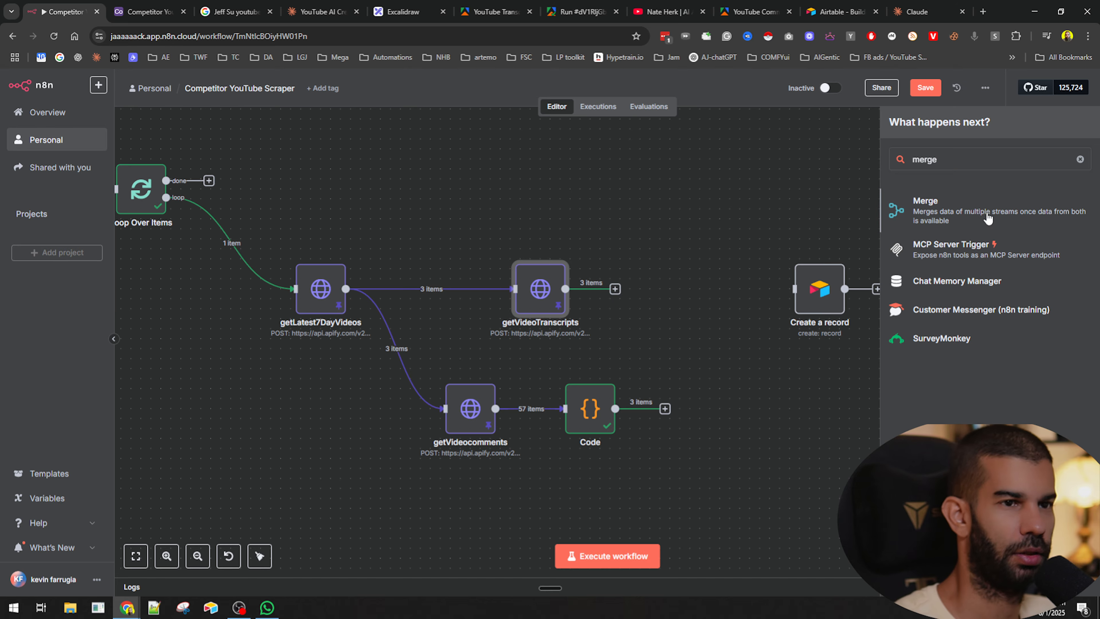
{"action": "left_click", "coordinate": [988, 218]}
{"action": "left_click", "coordinate": [792, 91]}
{"action": "left_click_drag", "start_coordinate": [647, 290], "coordinate": [710, 339]}
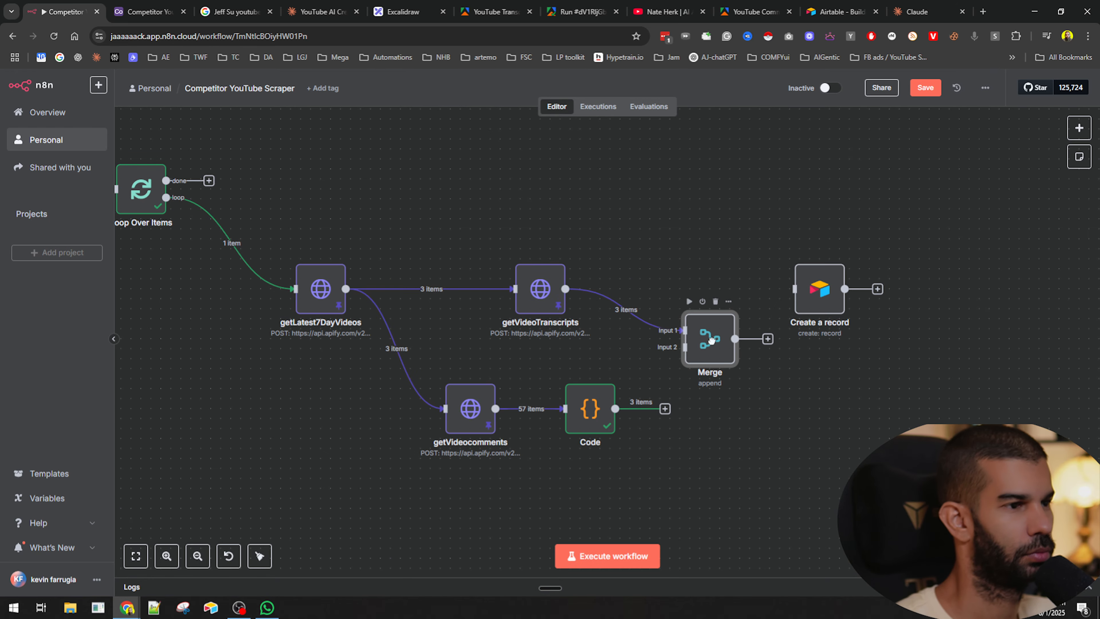
{"action": "left_click_drag", "start_coordinate": [664, 408], "coordinate": [684, 346]}
- Set the Merge node's mode to Combine, combining by All Possible Combinations
{"action": "double_click", "coordinate": [710, 339]}
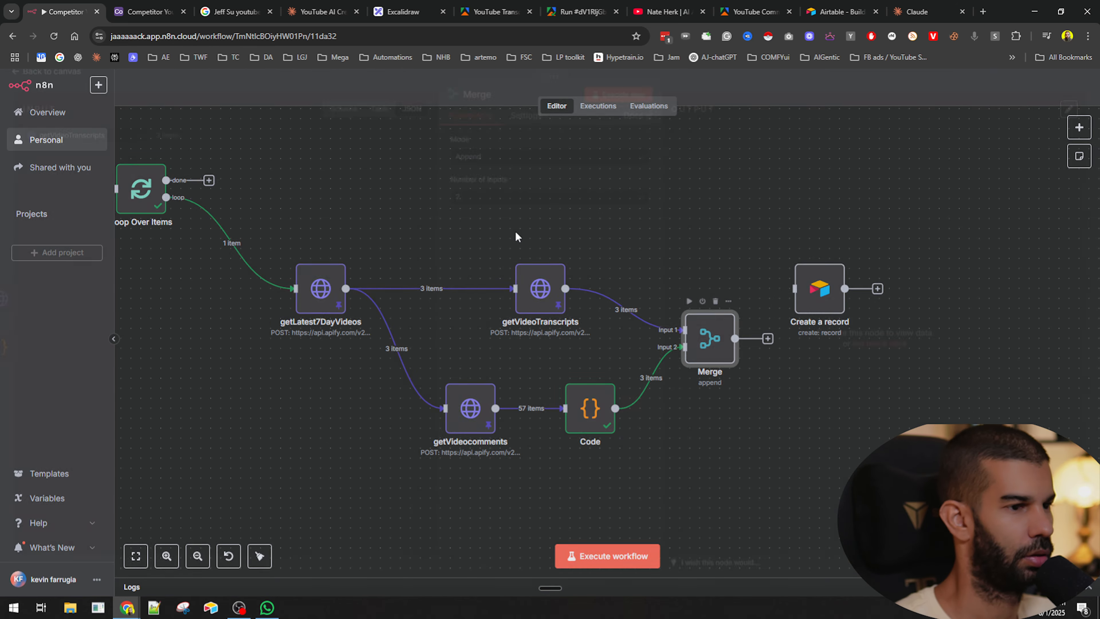
{"action": "left_click", "coordinate": [476, 167]}
{"action": "left_click", "coordinate": [491, 229]}
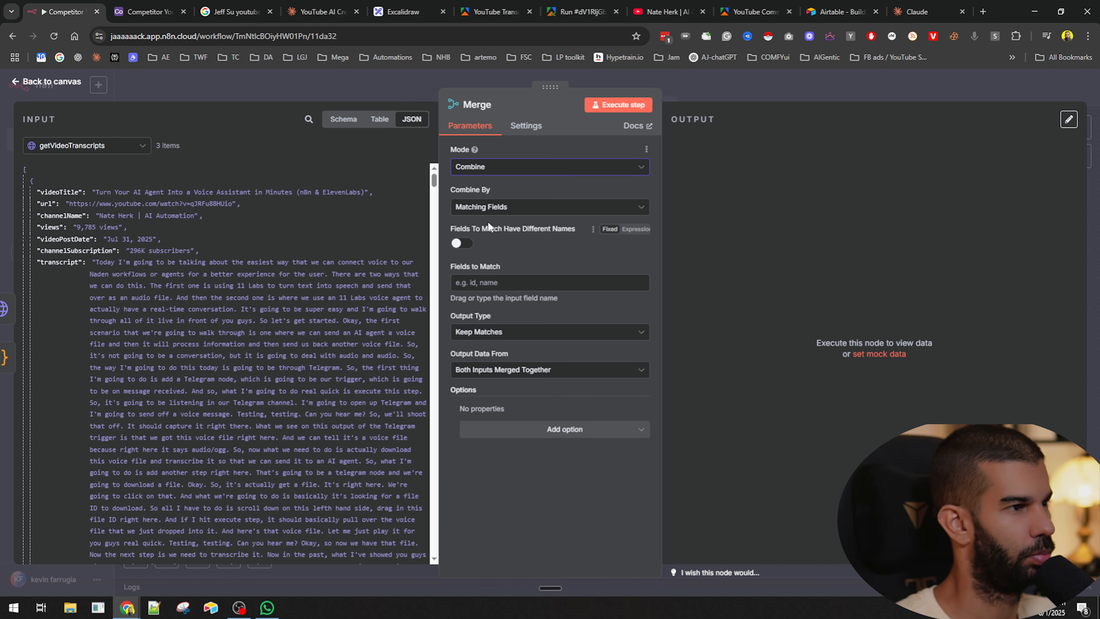
{"action": "left_click", "coordinate": [486, 208]}
{"action": "left_click", "coordinate": [508, 290]}
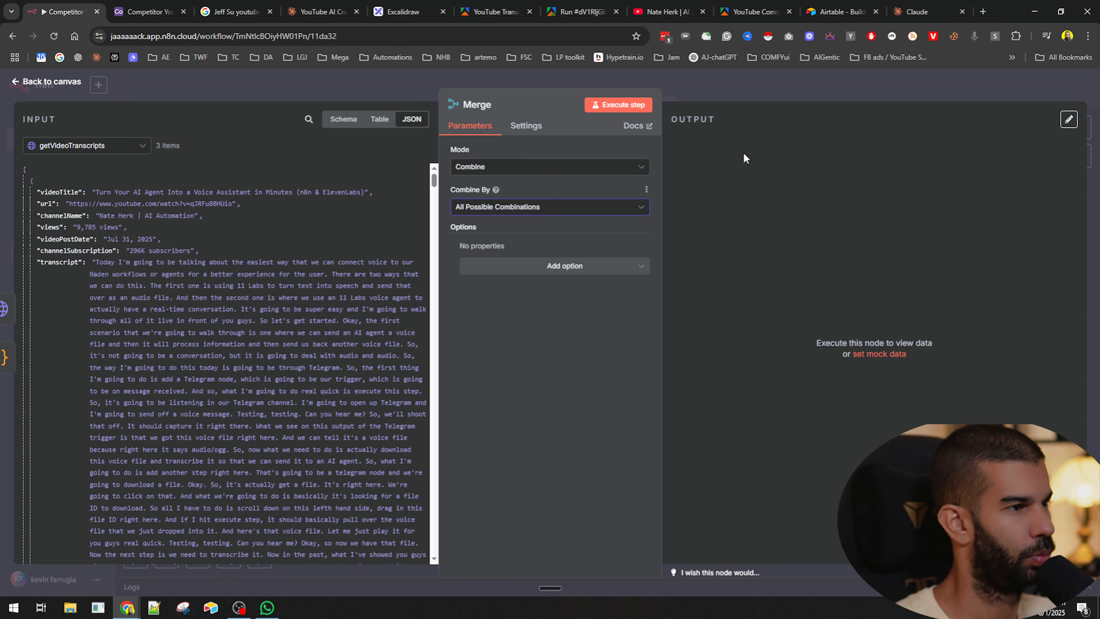
{"action": "left_click", "coordinate": [721, 97]}
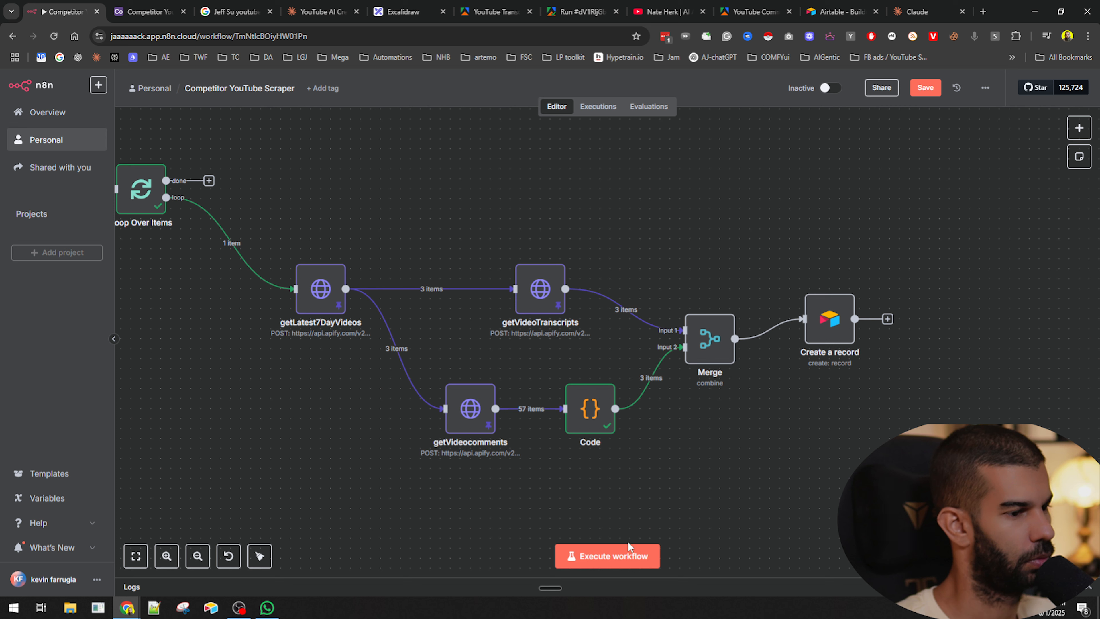
- Execute the whole workflow and inspect the records produced by the Create a record node
{"action": "left_click", "coordinate": [629, 558]}
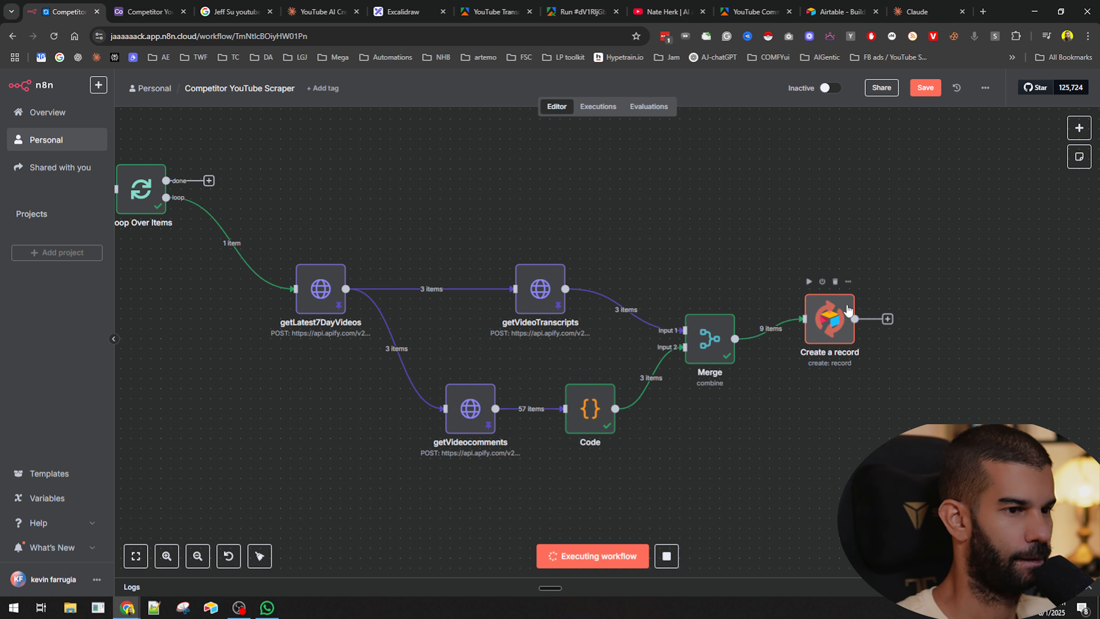
{"action": "double_click", "coordinate": [834, 324]}
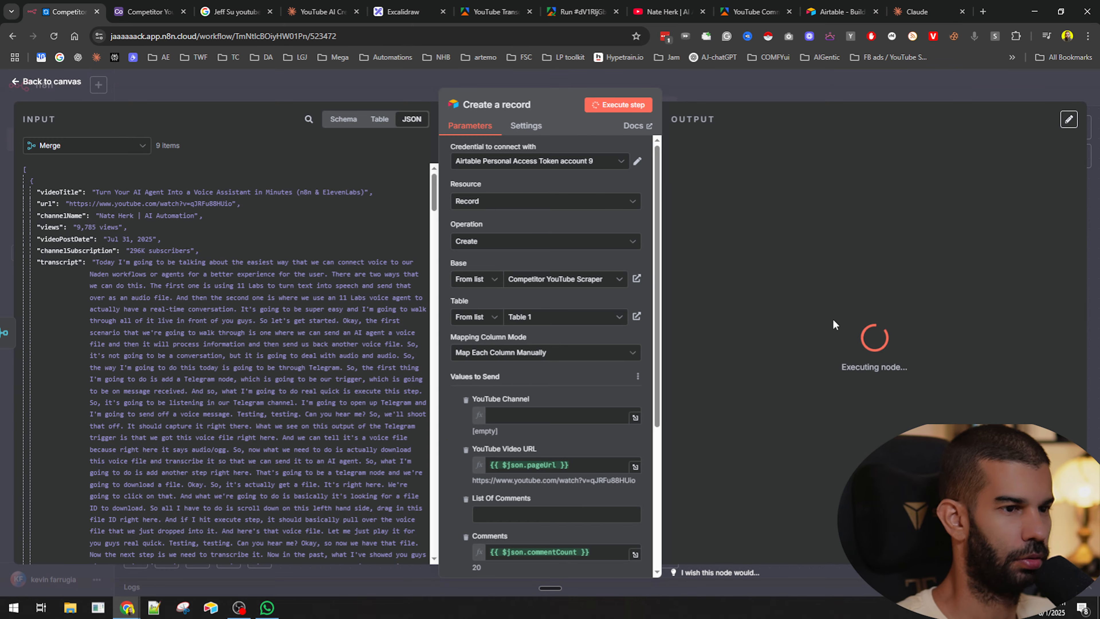
{"action": "left_click", "coordinate": [867, 89]}
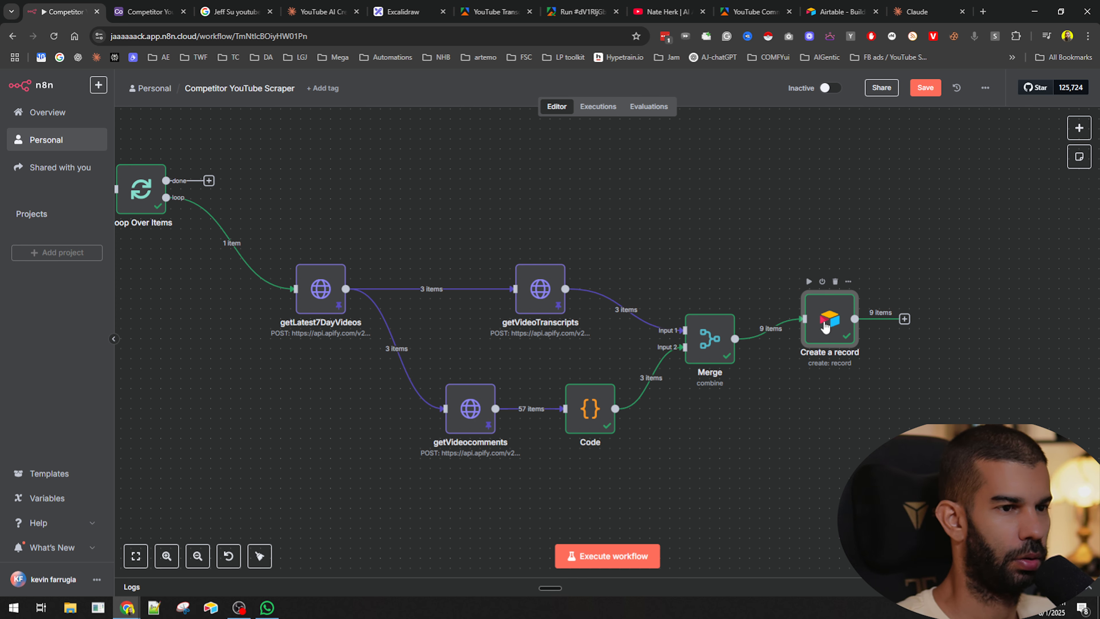
{"action": "double_click", "coordinate": [827, 323]}
{"action": "scroll", "coordinate": [559, 303], "scroll_direction": "down", "scroll_amount": 5}
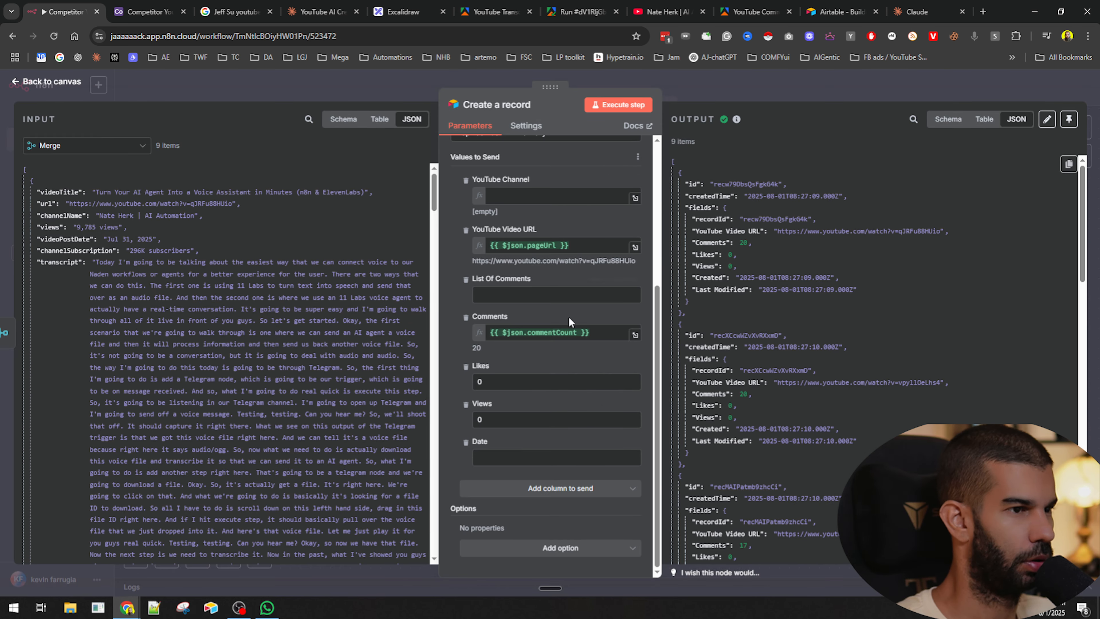
{"action": "scroll", "coordinate": [568, 321], "scroll_direction": "up", "scroll_amount": 5}
{"action": "key", "text": "Escape"}
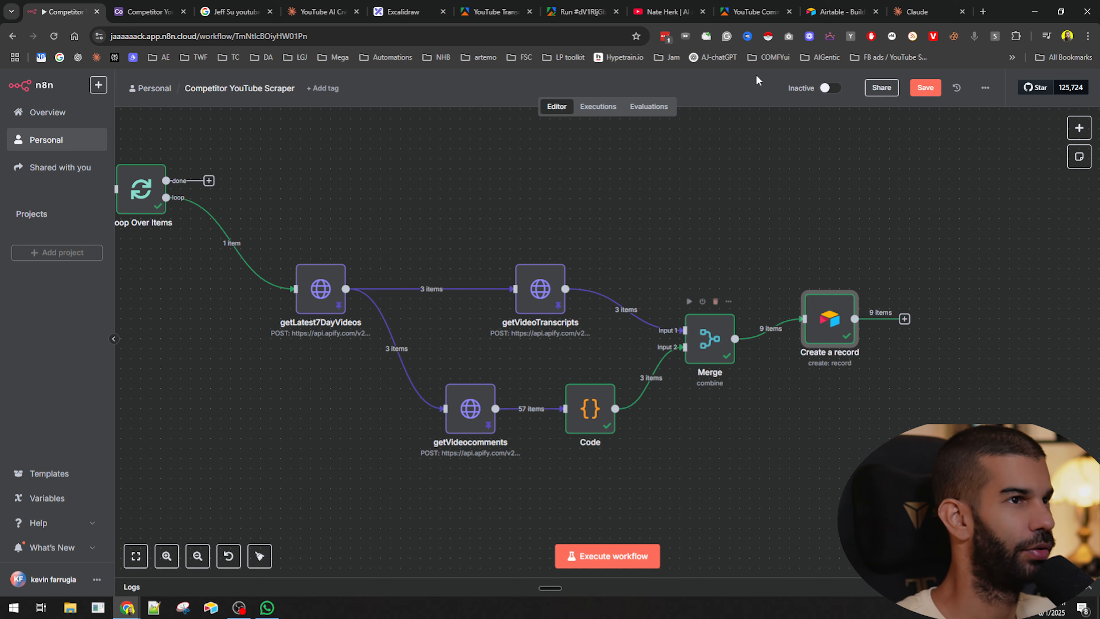
- Switch to the Competitor YouTube Scraper base in Airtable and delete all records in Table 1
{"action": "left_click", "coordinate": [840, 11]}
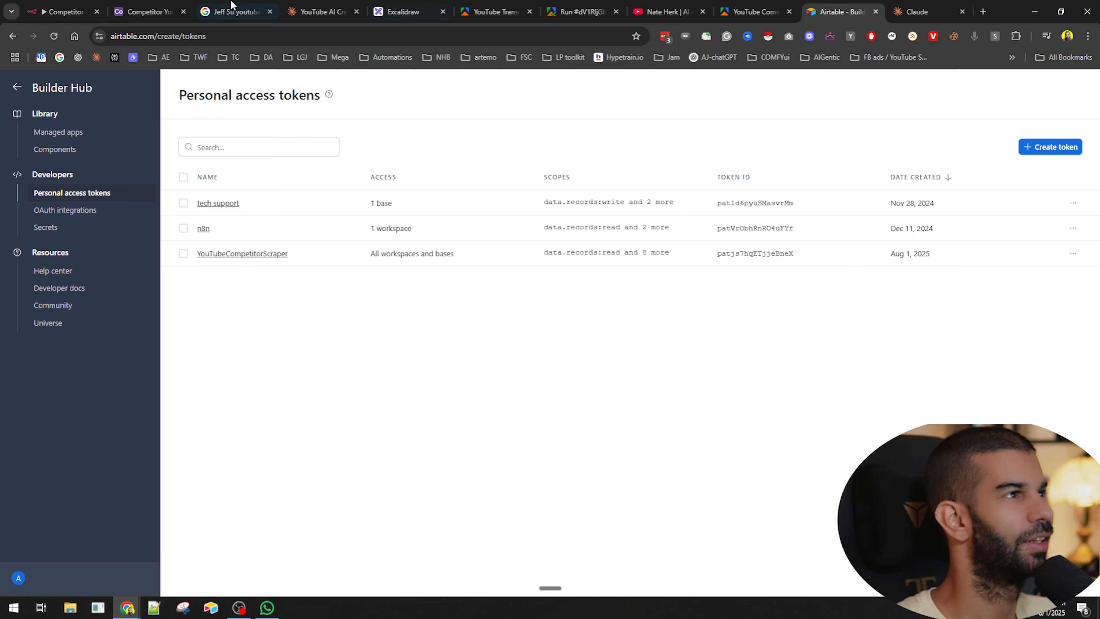
{"action": "left_click", "coordinate": [148, 11]}
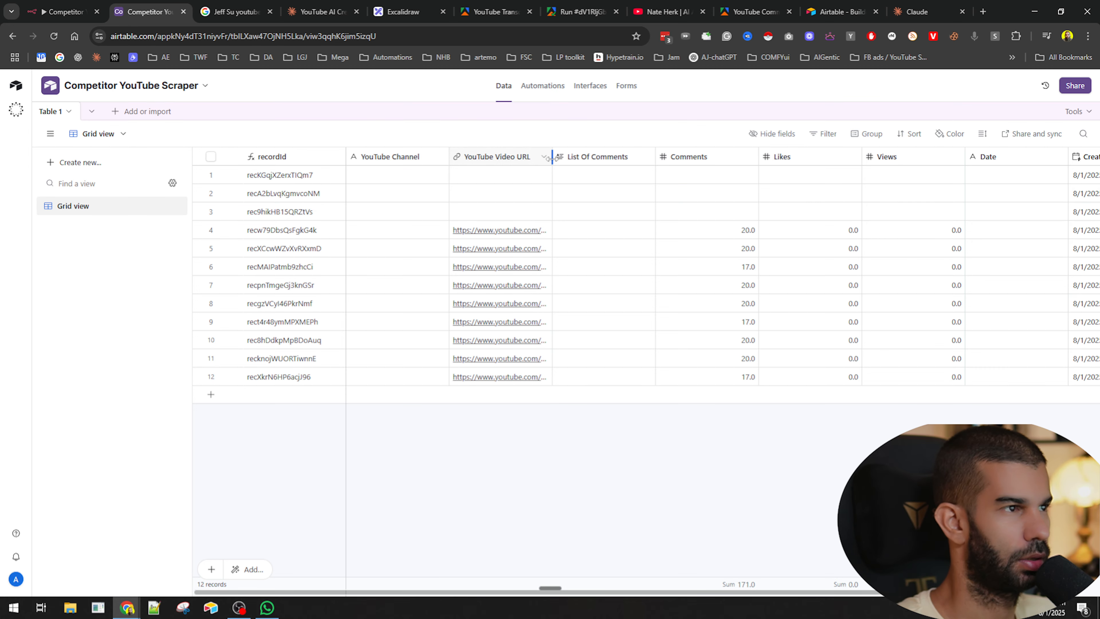
{"action": "left_click_drag", "start_coordinate": [552, 157], "coordinate": [694, 157]}
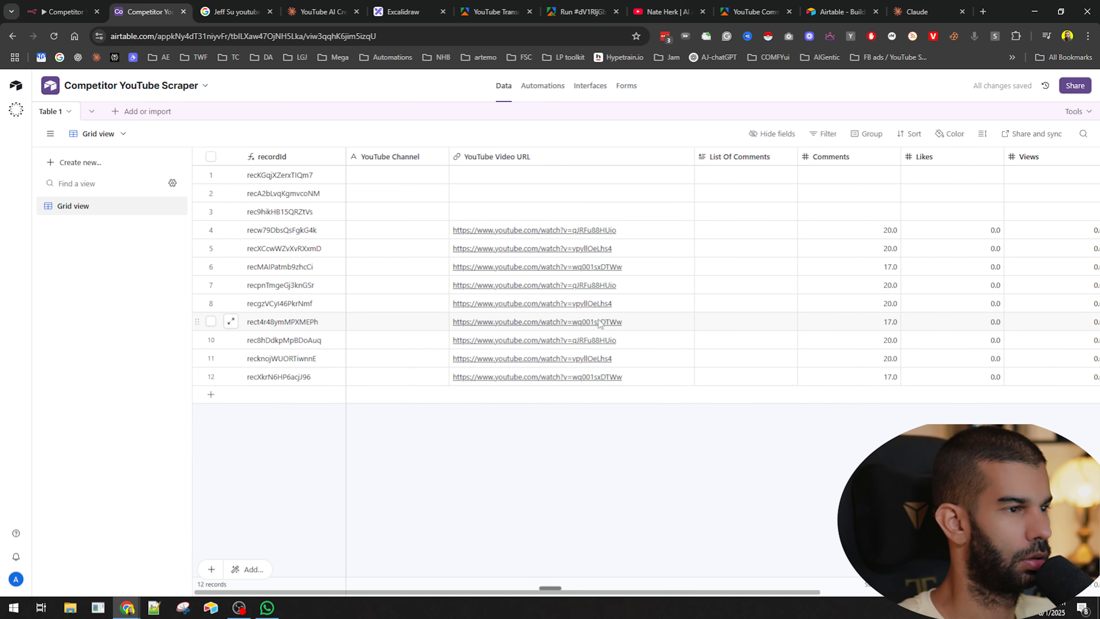
{"action": "left_click", "coordinate": [210, 156]}
{"action": "right_click", "coordinate": [344, 197]}
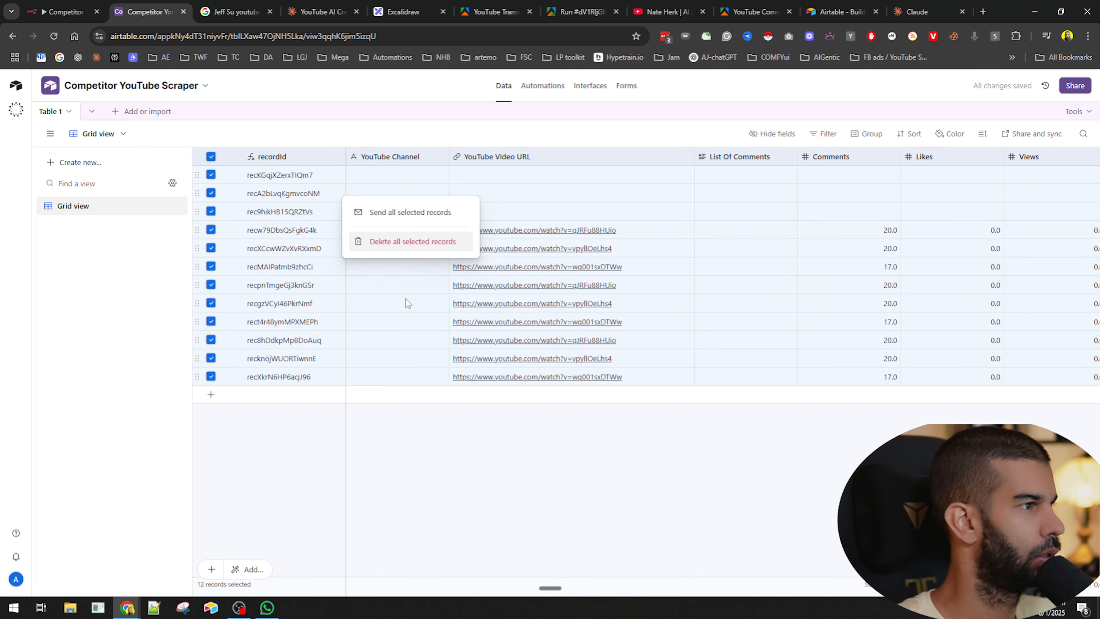
{"action": "left_click", "coordinate": [390, 242]}
{"action": "left_click", "coordinate": [655, 356]}
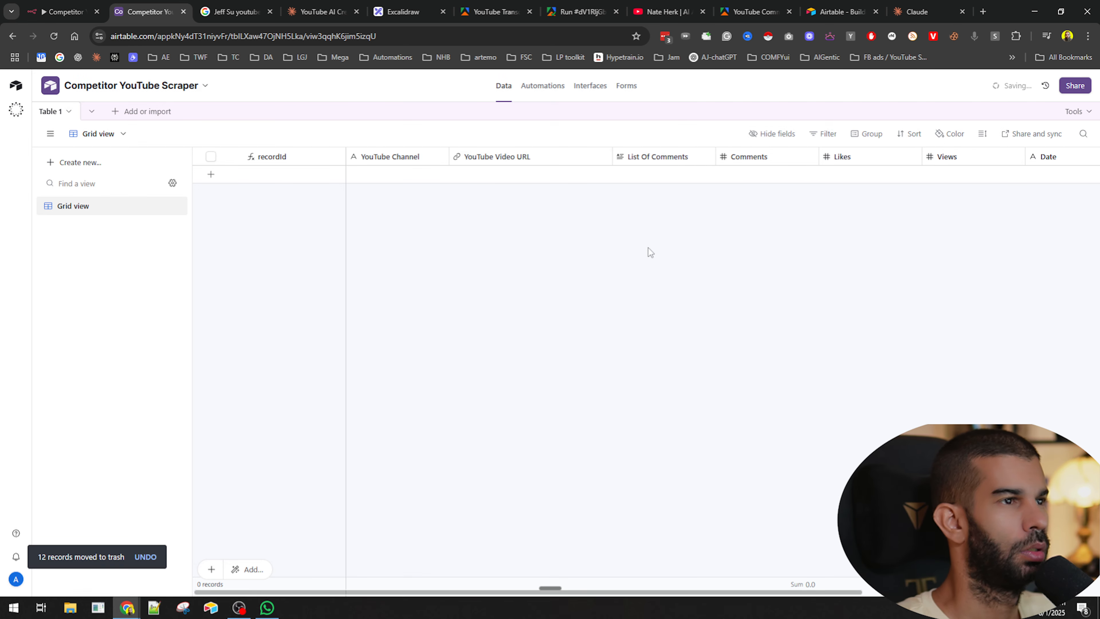
- Return to the n8n workflow and review the Merge node's combined output items
{"action": "left_click", "coordinate": [65, 11]}
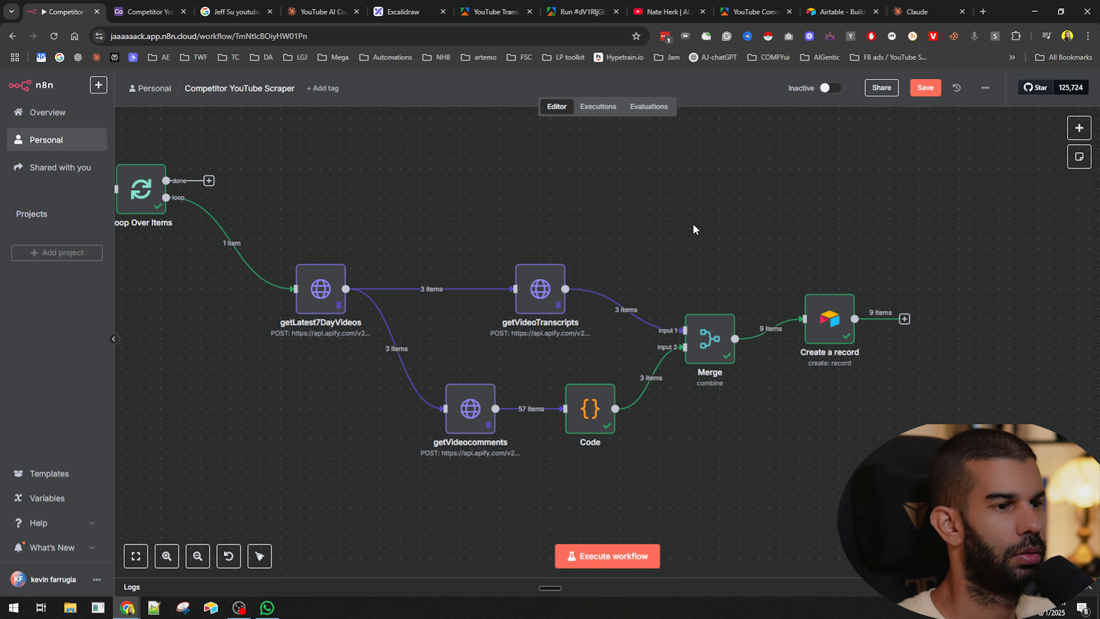
{"action": "double_click", "coordinate": [703, 337]}
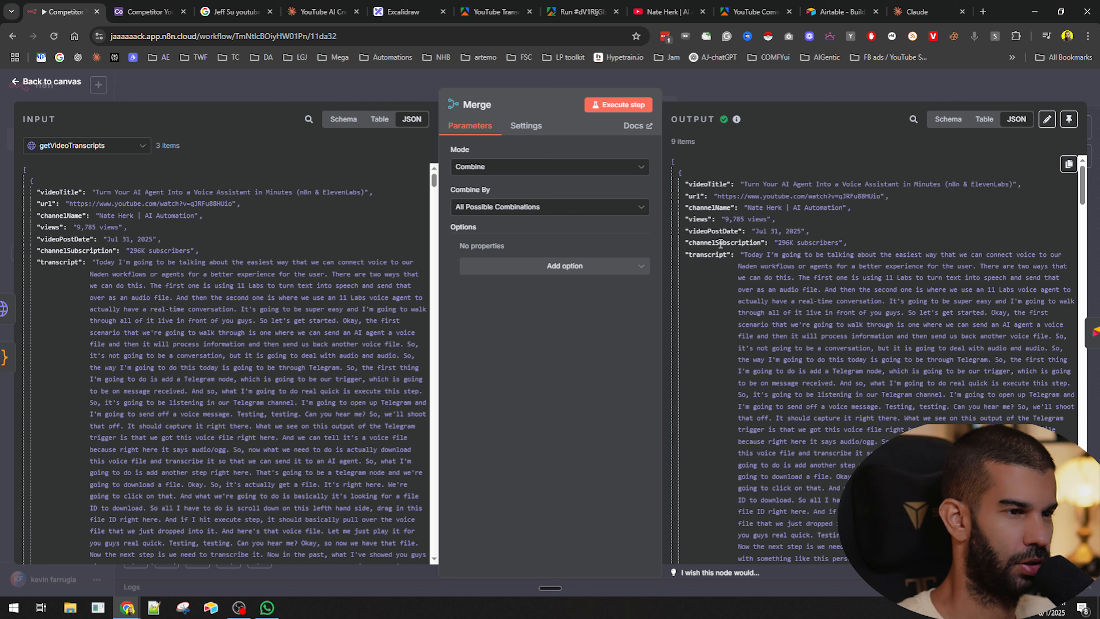
{"action": "scroll", "coordinate": [710, 255], "scroll_direction": "down", "scroll_amount": 15}
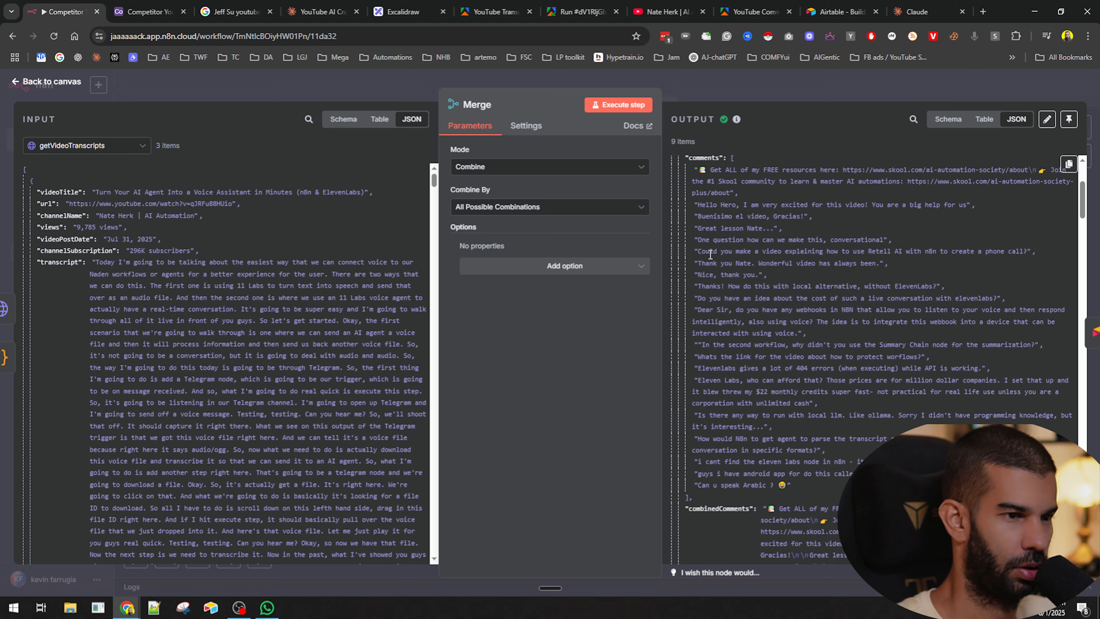
{"action": "scroll", "coordinate": [719, 346], "scroll_direction": "down", "scroll_amount": 4}
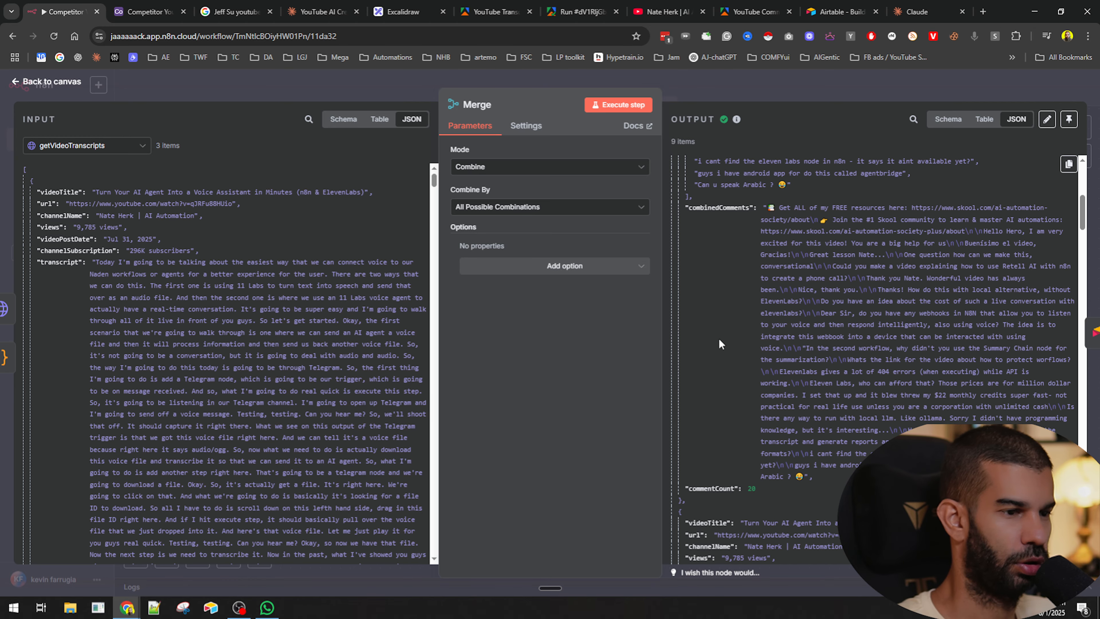
{"action": "left_click", "coordinate": [778, 86]}
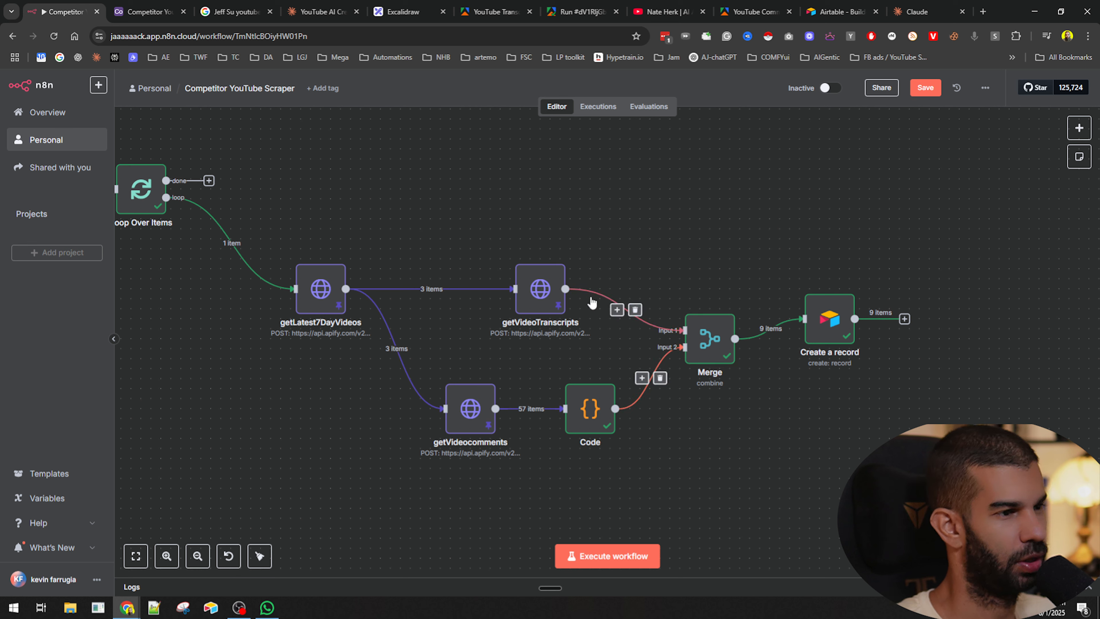
- Align the Create a record node with the Merge node and reopen the Merge node
{"action": "left_click_drag", "start_coordinate": [829, 320], "coordinate": [839, 339]}
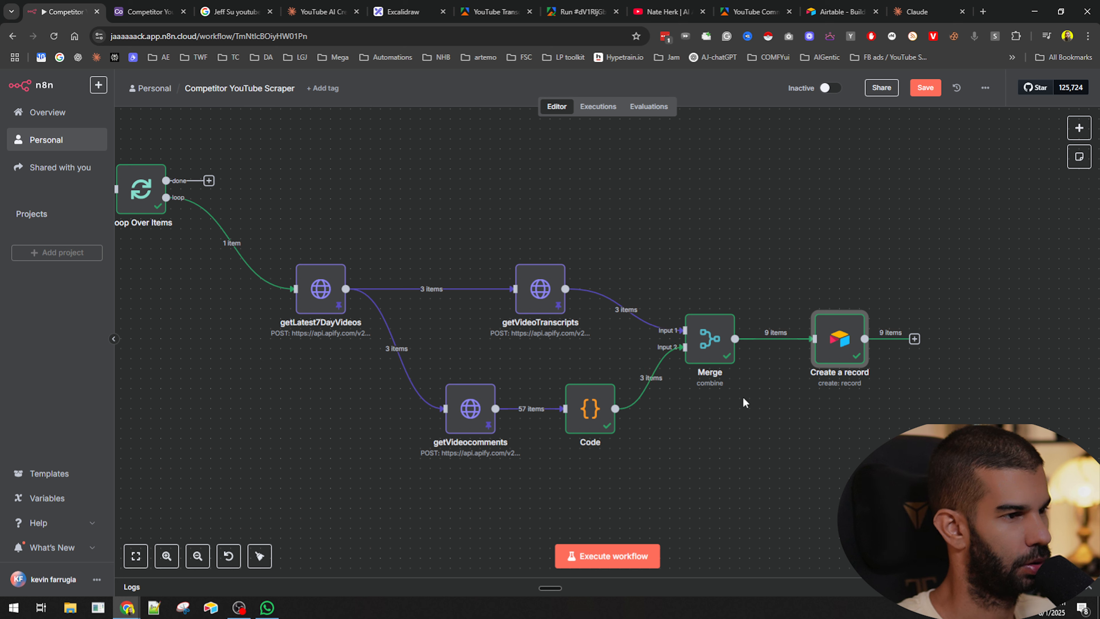
{"action": "left_click", "coordinate": [688, 235]}
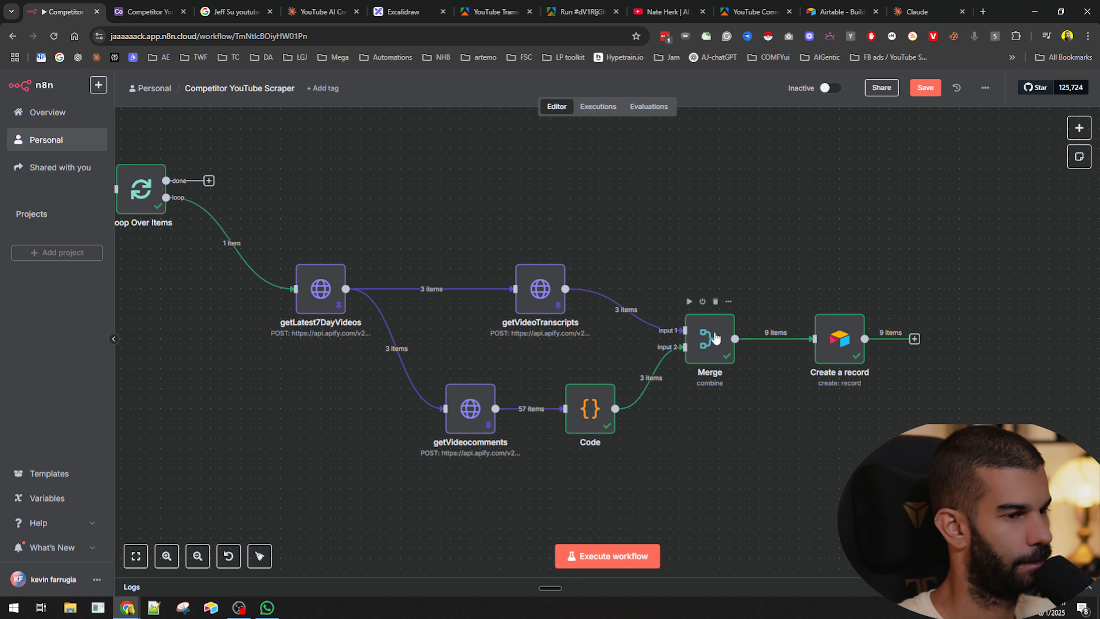
{"action": "double_click", "coordinate": [714, 337]}
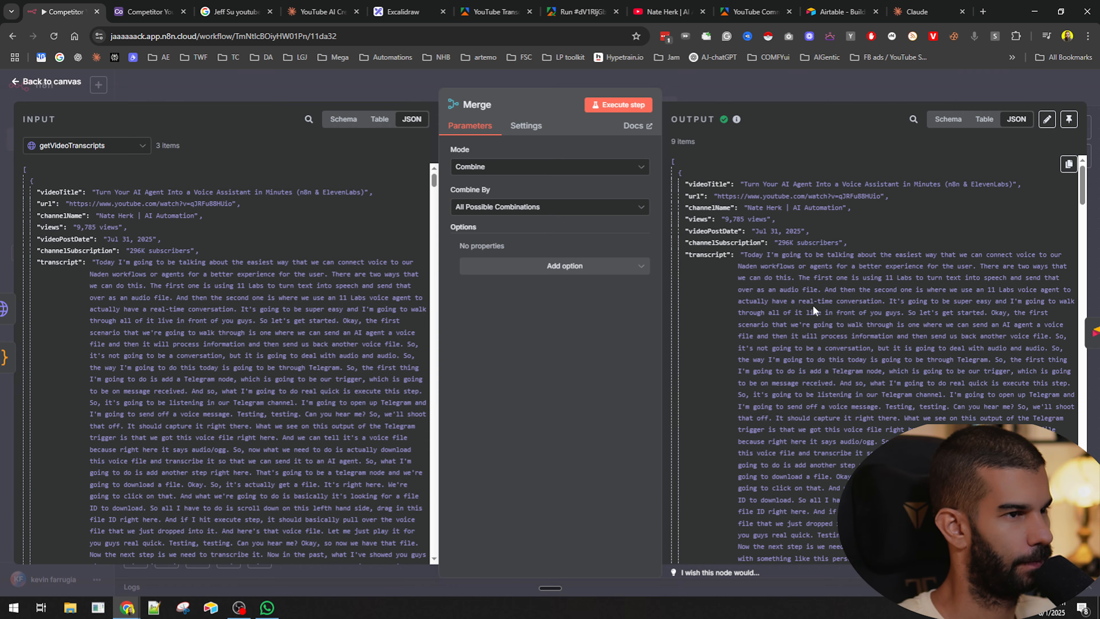
- Disconnect the Create a record node from the Merge node, then save and execute the workflow
{"action": "left_click", "coordinate": [782, 99]}
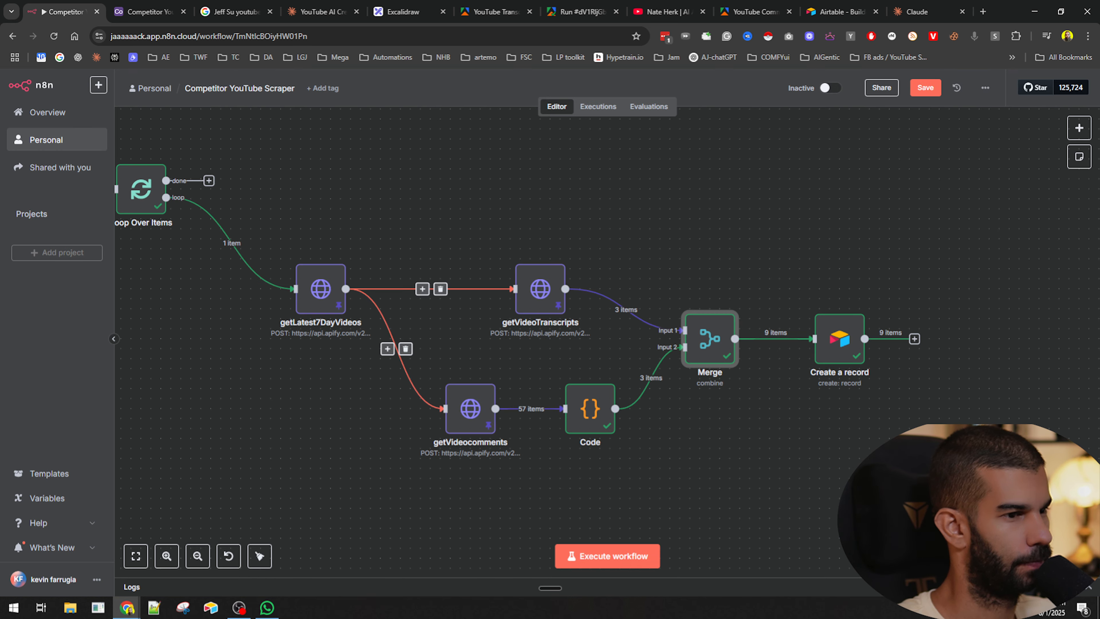
{"action": "scroll", "coordinate": [785, 368], "scroll_direction": "down", "scroll_amount": 3}
{"action": "scroll", "coordinate": [784, 368], "scroll_direction": "right", "scroll_amount": 3}
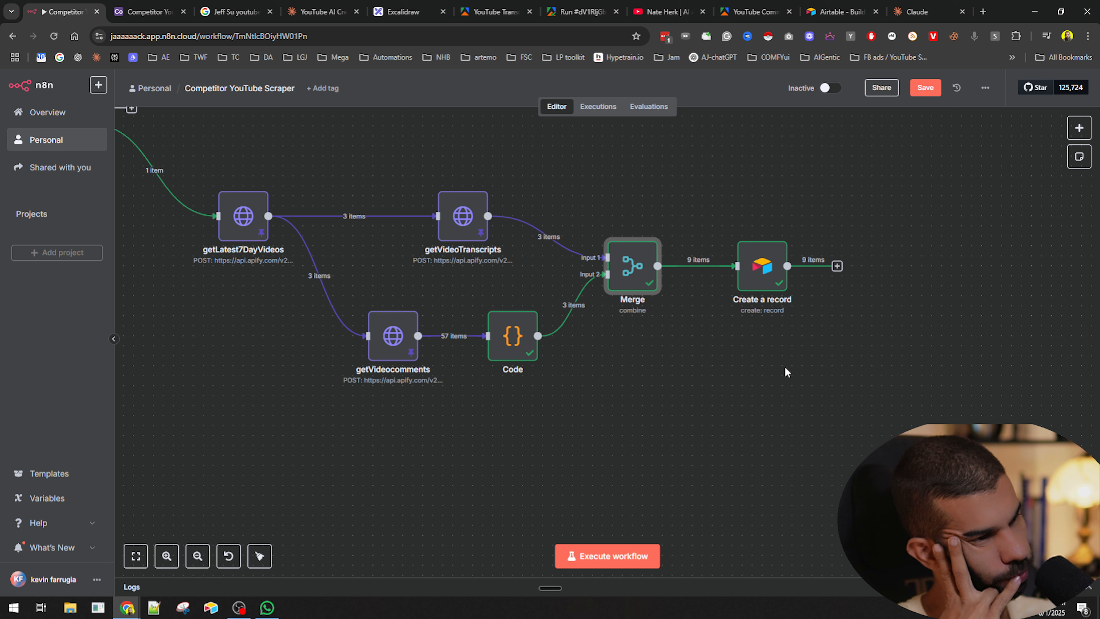
{"action": "left_click", "coordinate": [703, 265]}
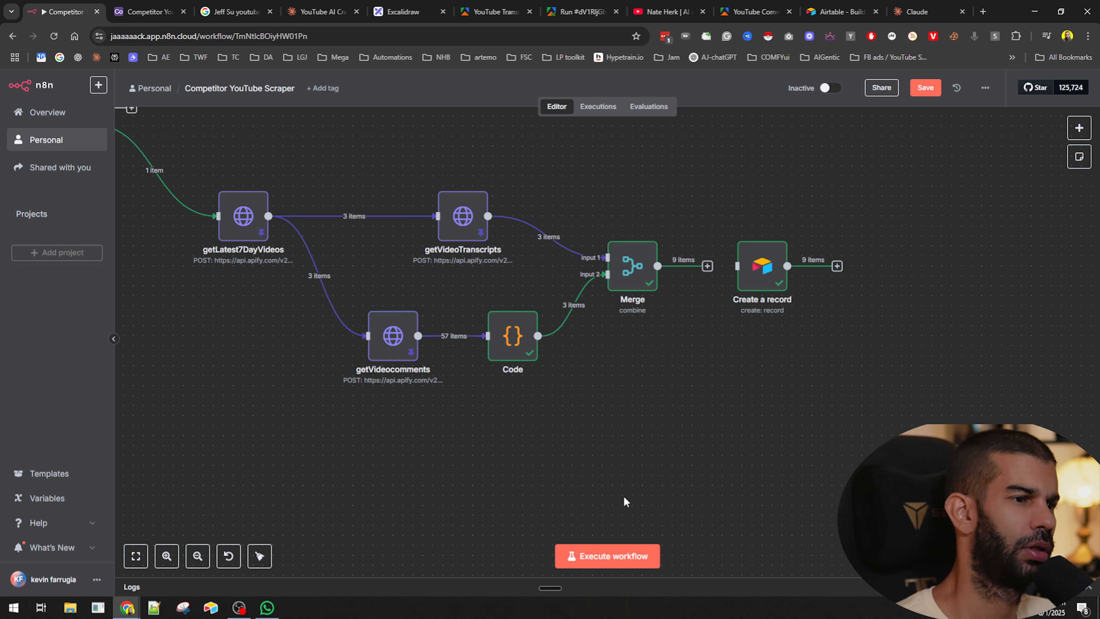
{"action": "key", "text": "ctrl+s"}
{"action": "left_click", "coordinate": [606, 556]}
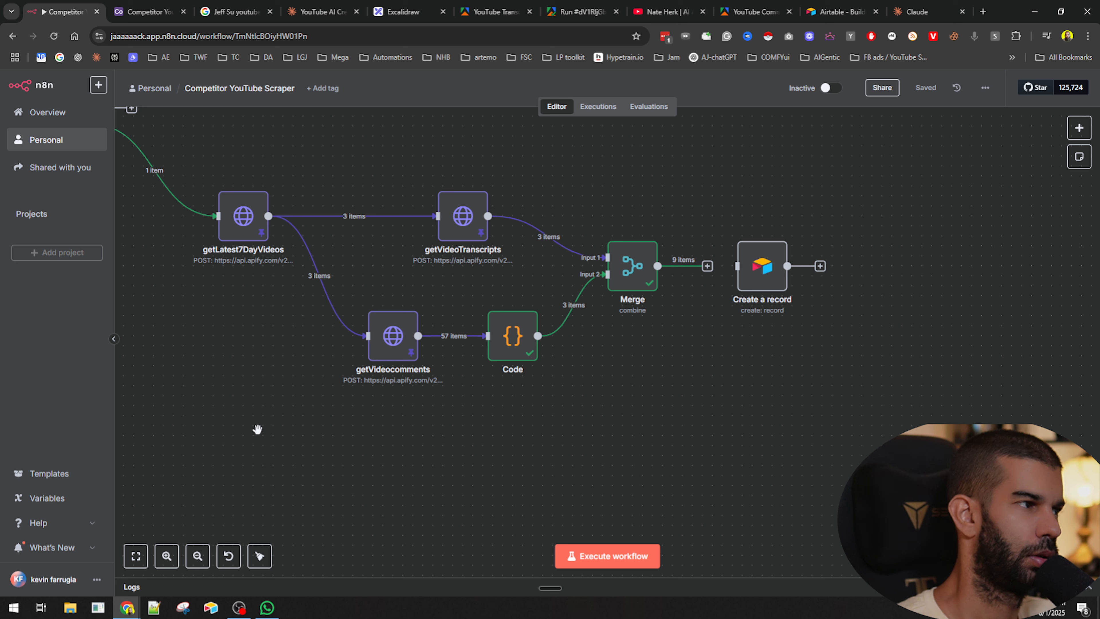
- Move the Create a record node further right, away from the Merge node
{"action": "left_click_drag", "start_coordinate": [314, 444], "coordinate": [455, 459]}
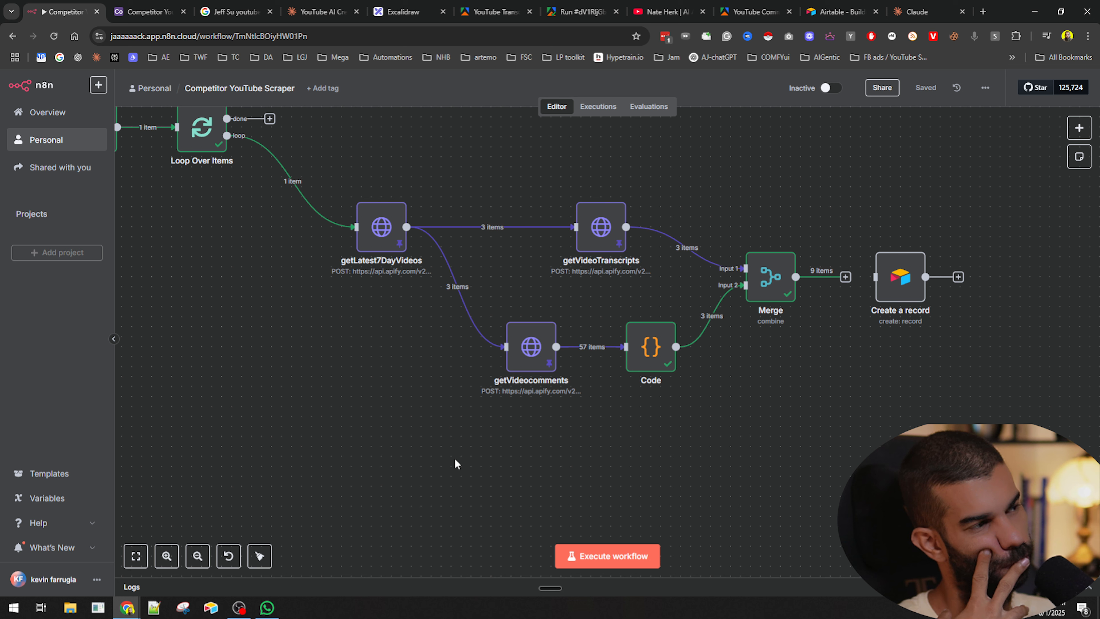
{"action": "mouse_move", "coordinate": [475, 230]}
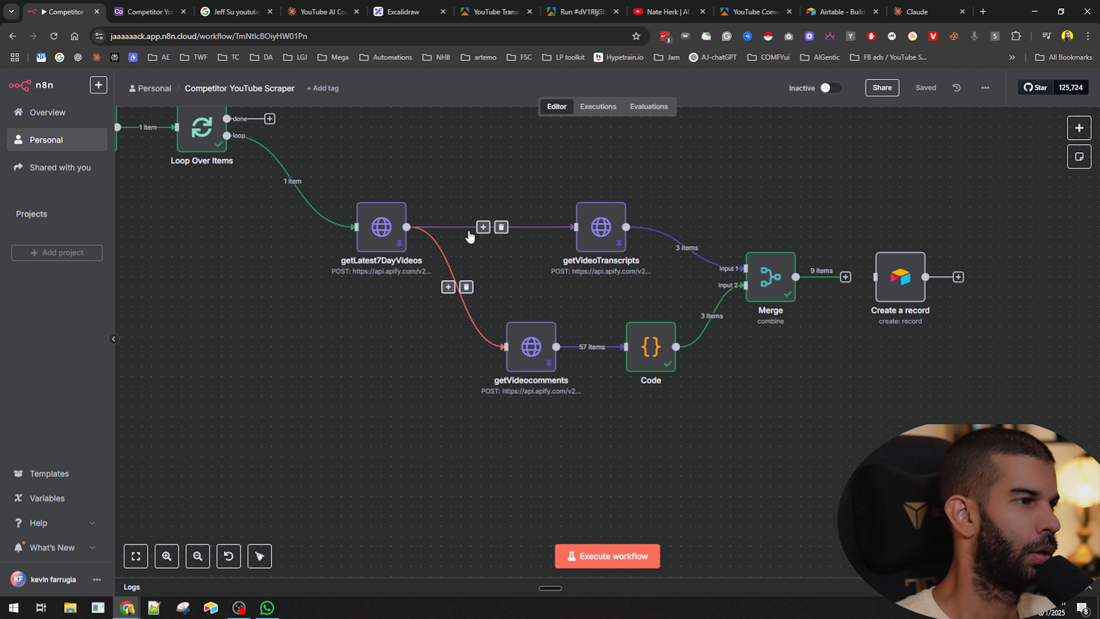
{"action": "scroll", "coordinate": [450, 162], "scroll_direction": "right", "scroll_amount": 2}
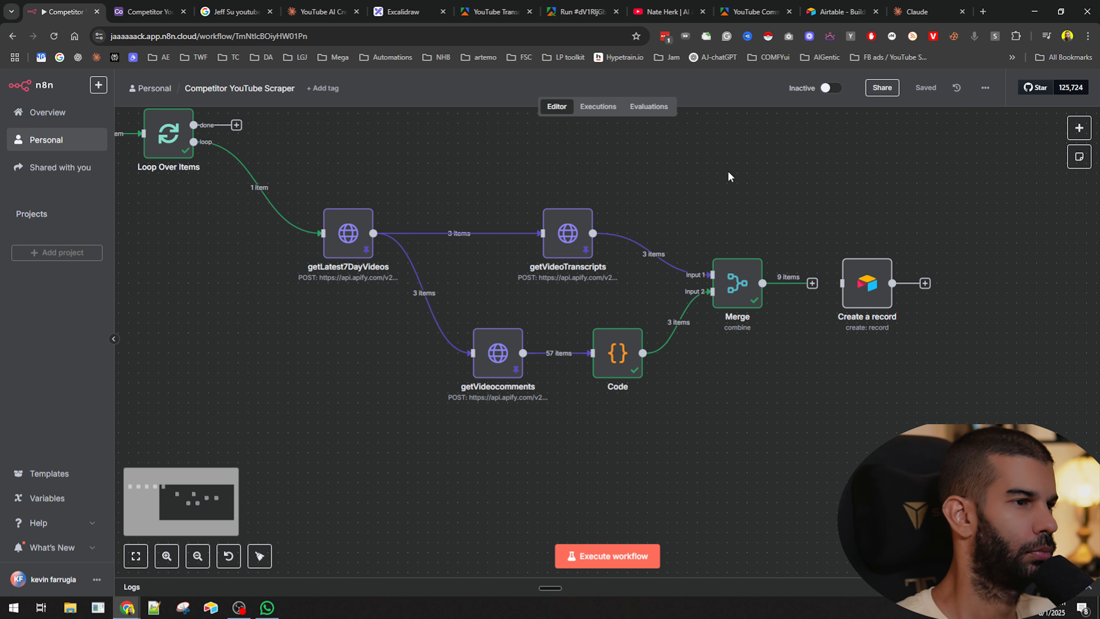
{"action": "left_click_drag", "start_coordinate": [867, 286], "coordinate": [957, 286]}
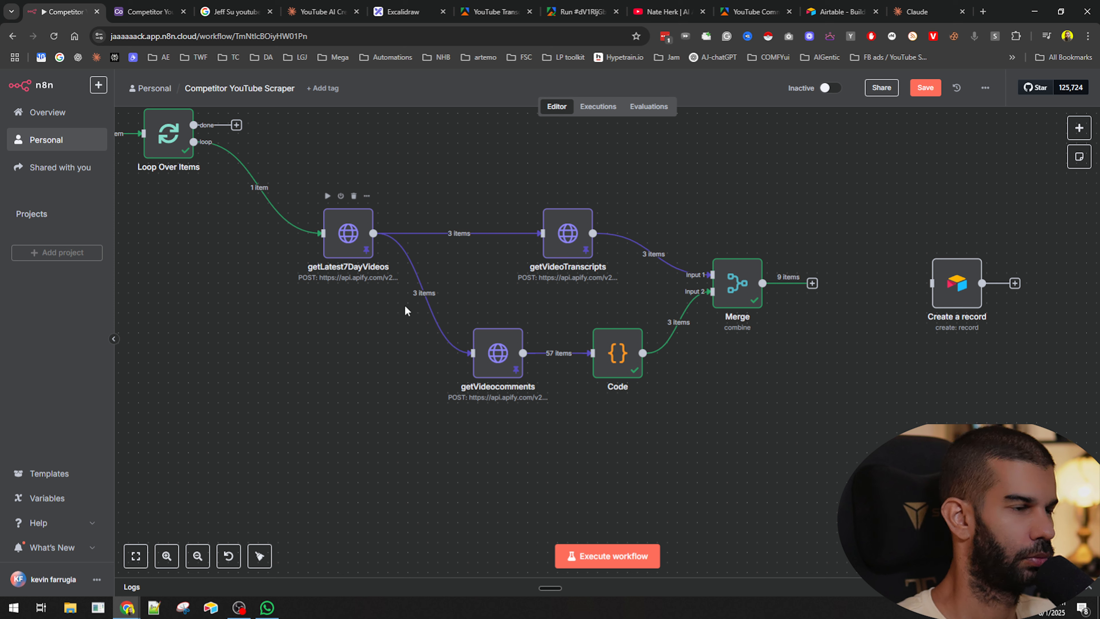
{"action": "left_click_drag", "start_coordinate": [450, 185], "coordinate": [772, 343]}
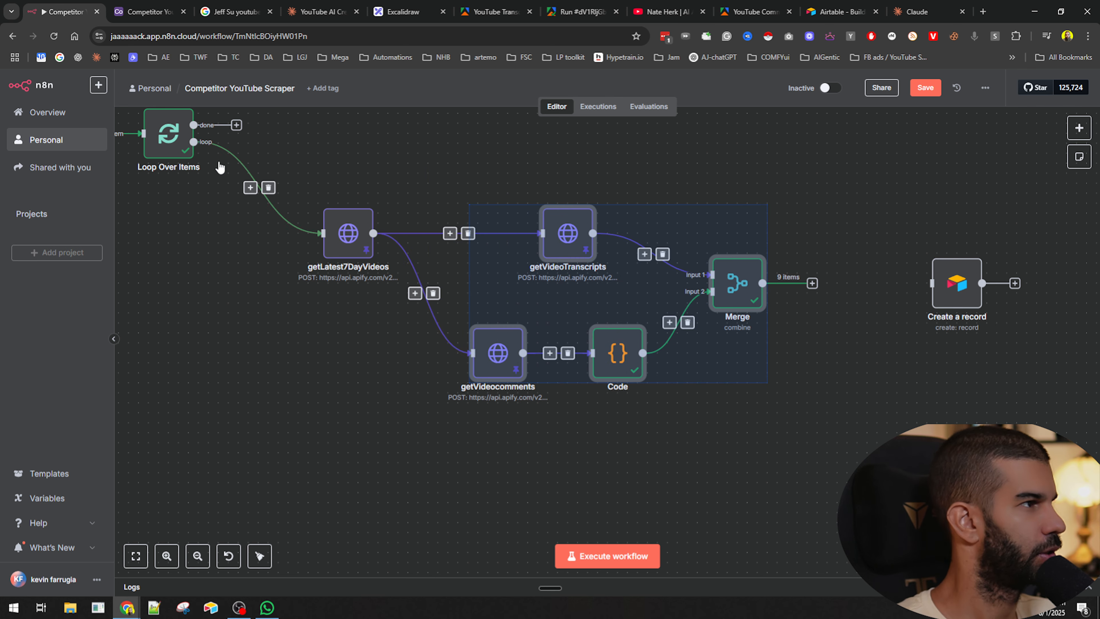
- Rename the workflow by adding a version suffix after Competitor YouTube Scraper
{"action": "left_click", "coordinate": [273, 88]}
{"action": "type", "text": "V2"}
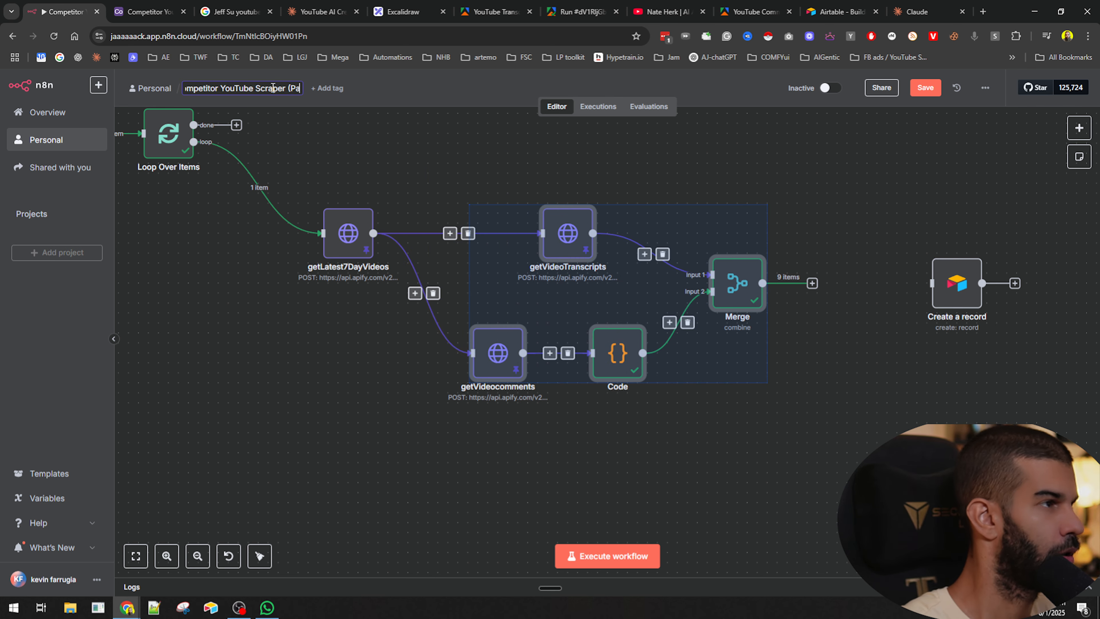
{"action": "left_click", "coordinate": [399, 166]}
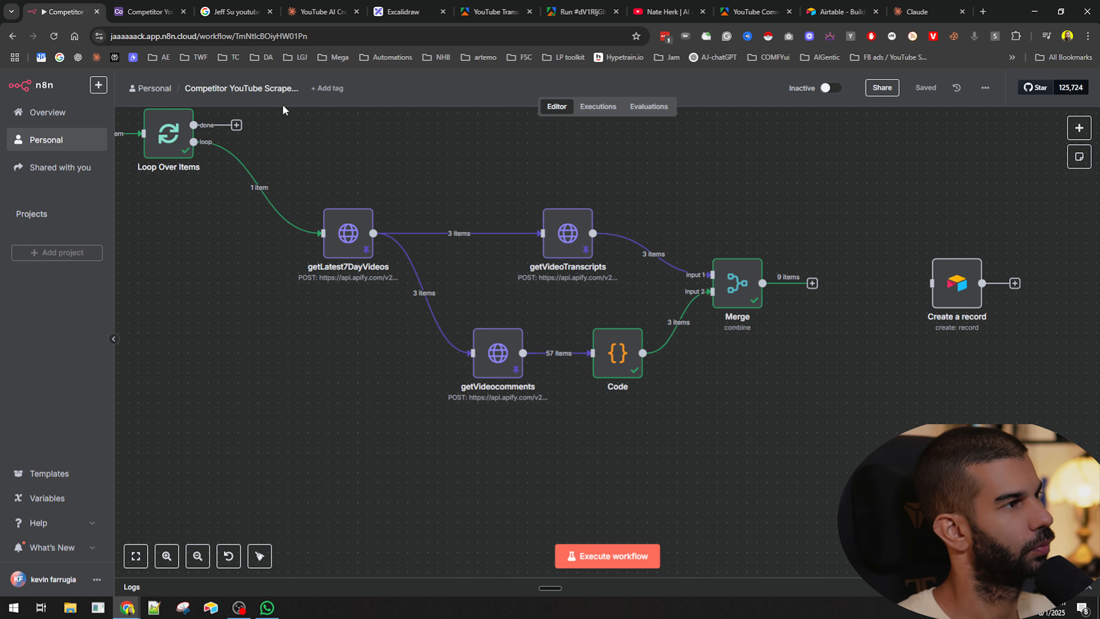
- Try to convert the getVideoTranscripts, getVideocomments, Code and Merge nodes into a sub-workflow
{"action": "left_click_drag", "start_coordinate": [417, 120], "coordinate": [821, 546]}
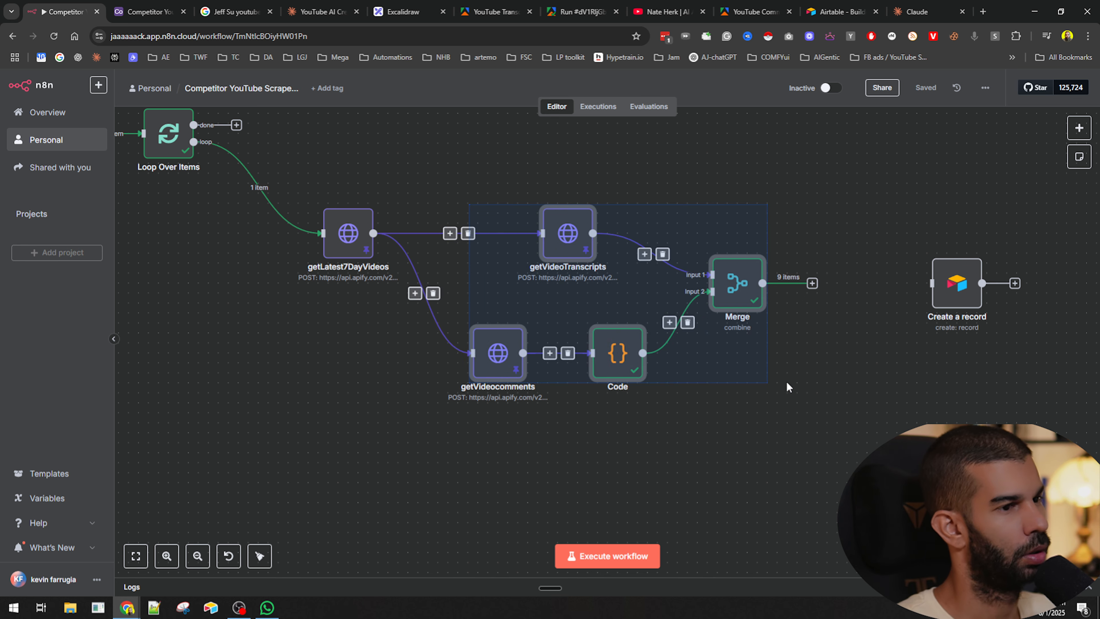
{"action": "right_click", "coordinate": [735, 292]}
{"action": "key", "text": "Escape"}
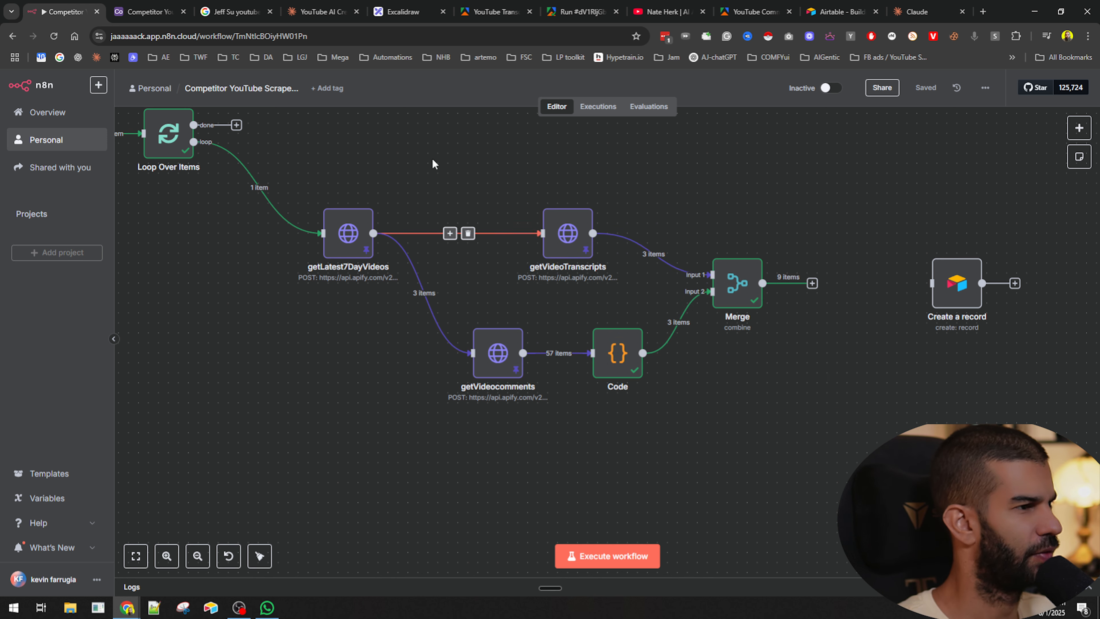
{"action": "left_click_drag", "start_coordinate": [415, 176], "coordinate": [855, 451]}
{"action": "right_click", "coordinate": [723, 277]}
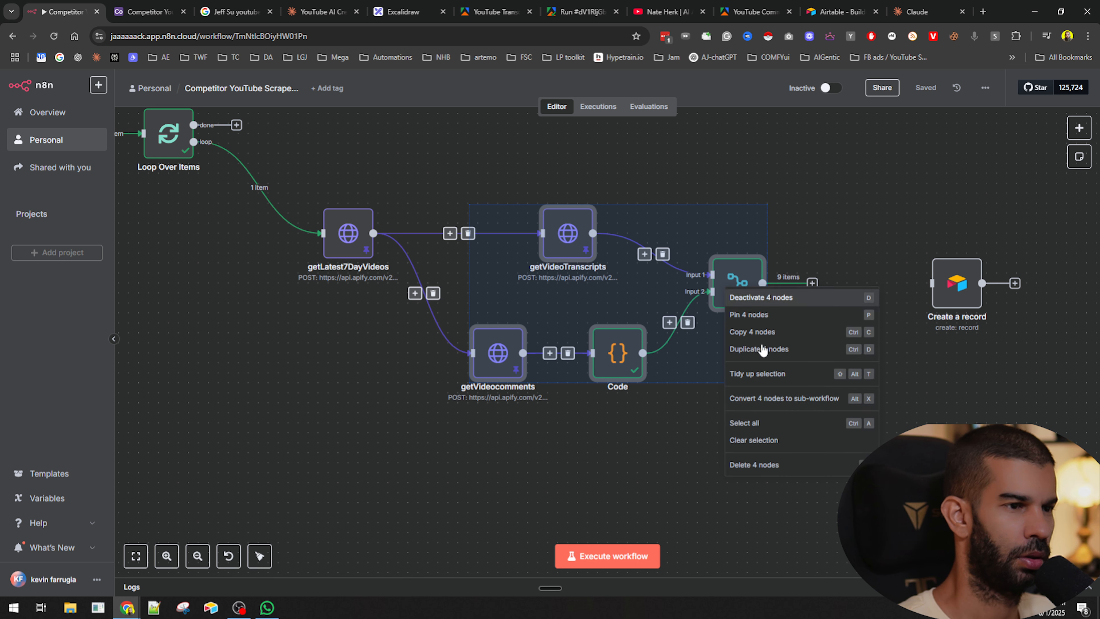
{"action": "left_click", "coordinate": [778, 401]}
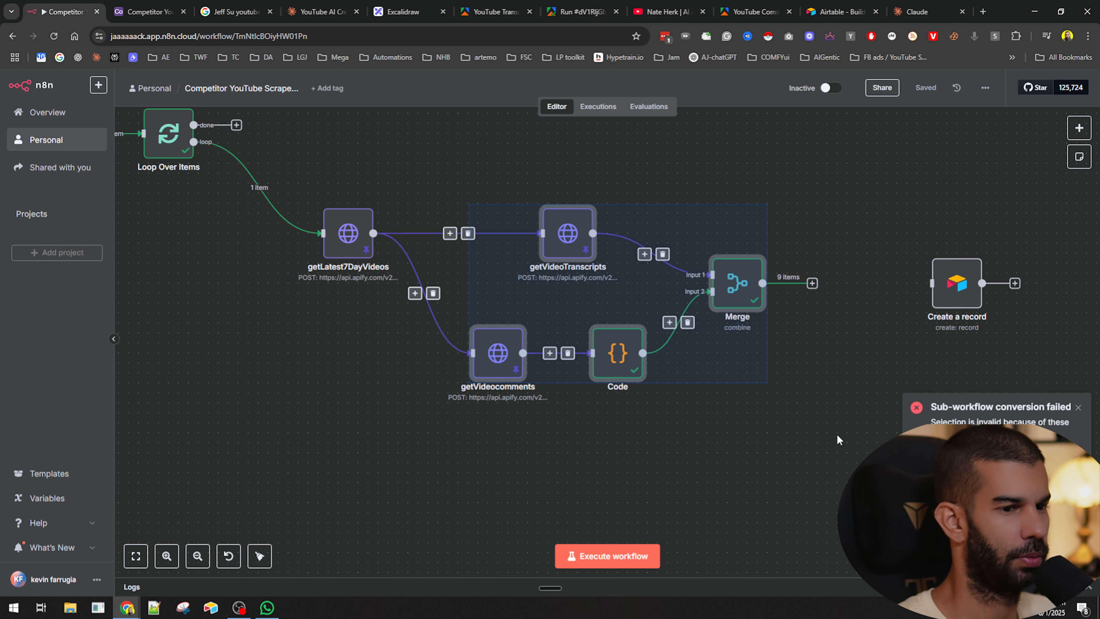
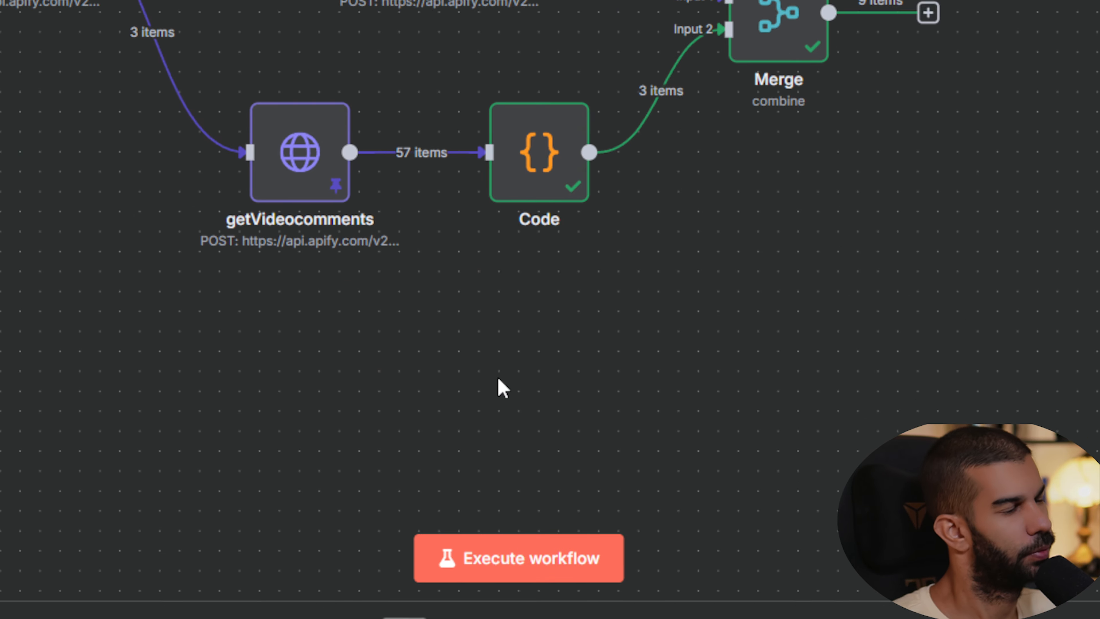
- Delete the connections from getLatest7DayVideos to getVideoTranscripts and getVideocomments
{"action": "left_click_drag", "start_coordinate": [798, 116], "coordinate": [731, 412]}
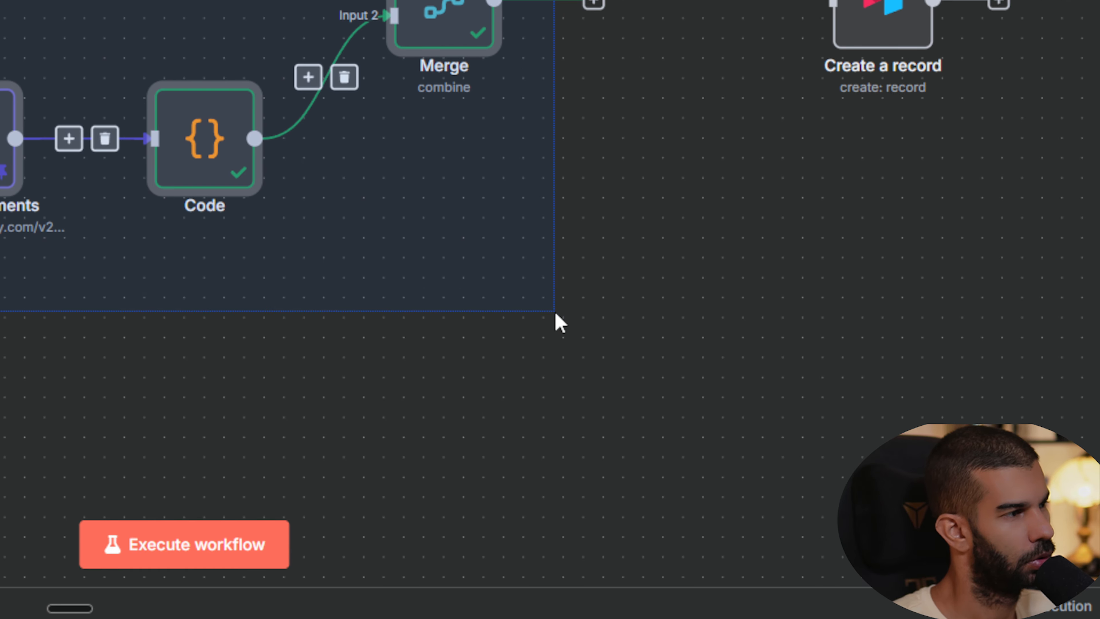
{"action": "left_click_drag", "start_coordinate": [559, 322], "coordinate": [560, 323]}
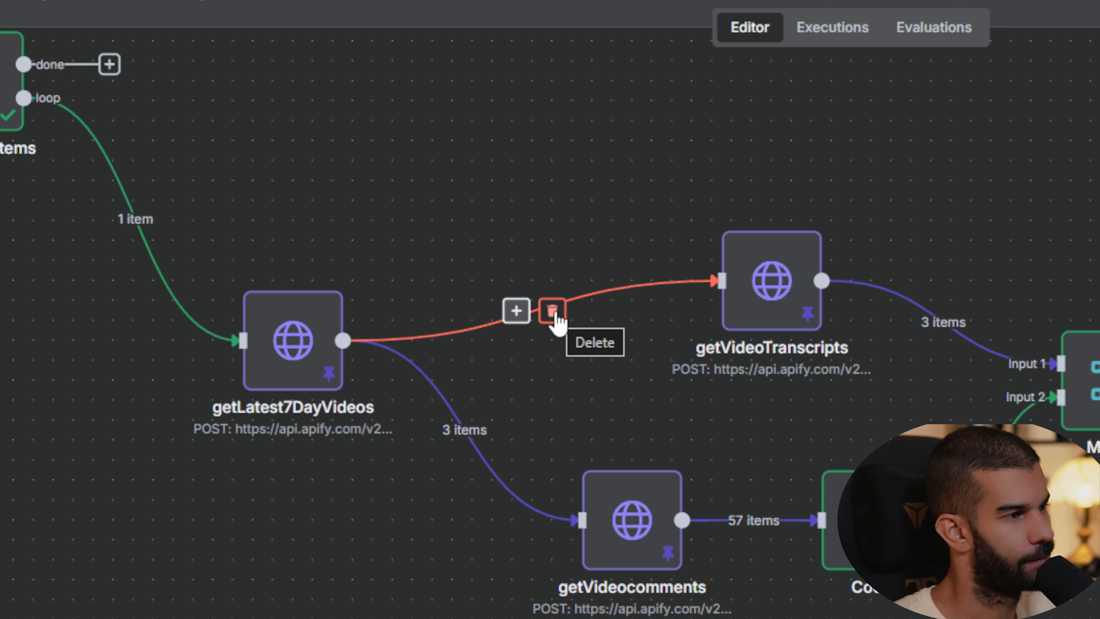
{"action": "left_click", "coordinate": [553, 312]}
{"action": "left_click", "coordinate": [481, 431]}
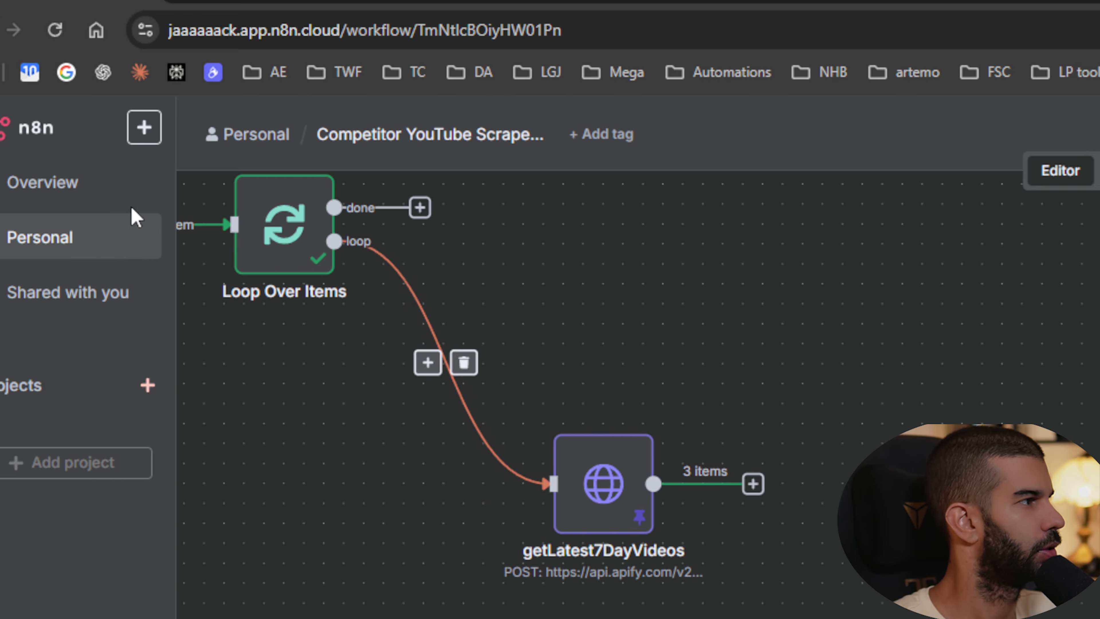
- Save the current workflow and create a new blank workflow
{"action": "left_click", "coordinate": [146, 129]}
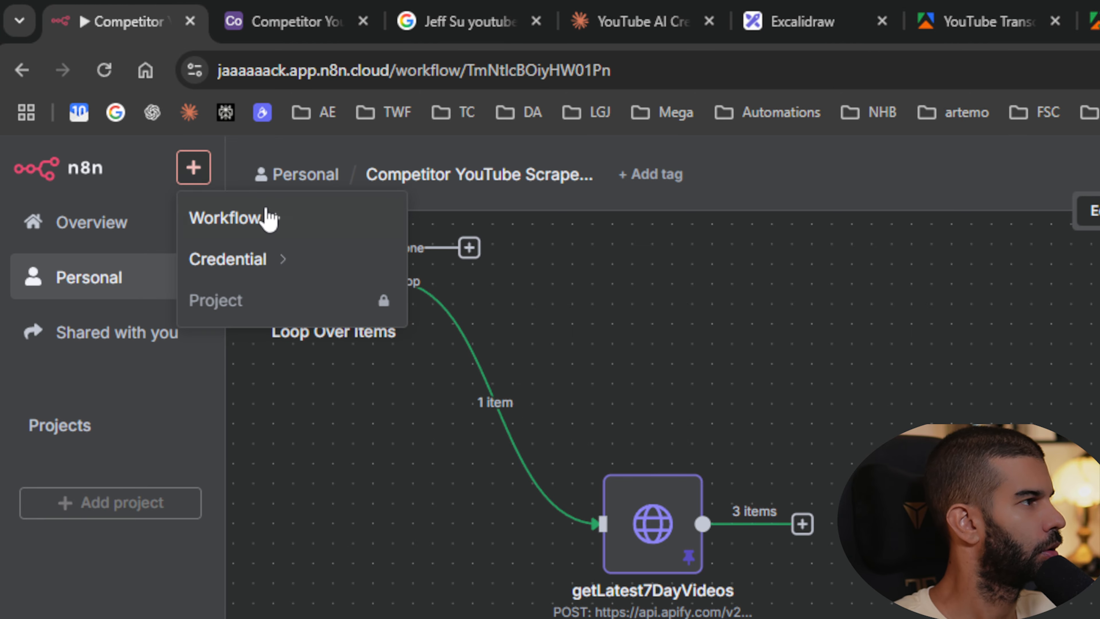
{"action": "left_click", "coordinate": [159, 275]}
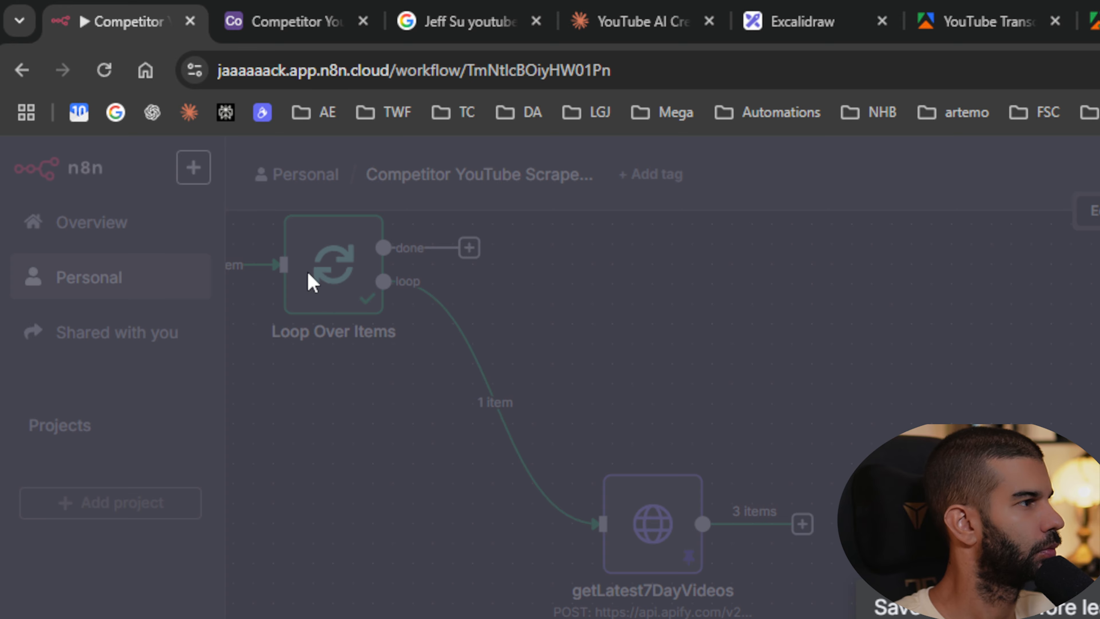
{"action": "left_click", "coordinate": [560, 312]}
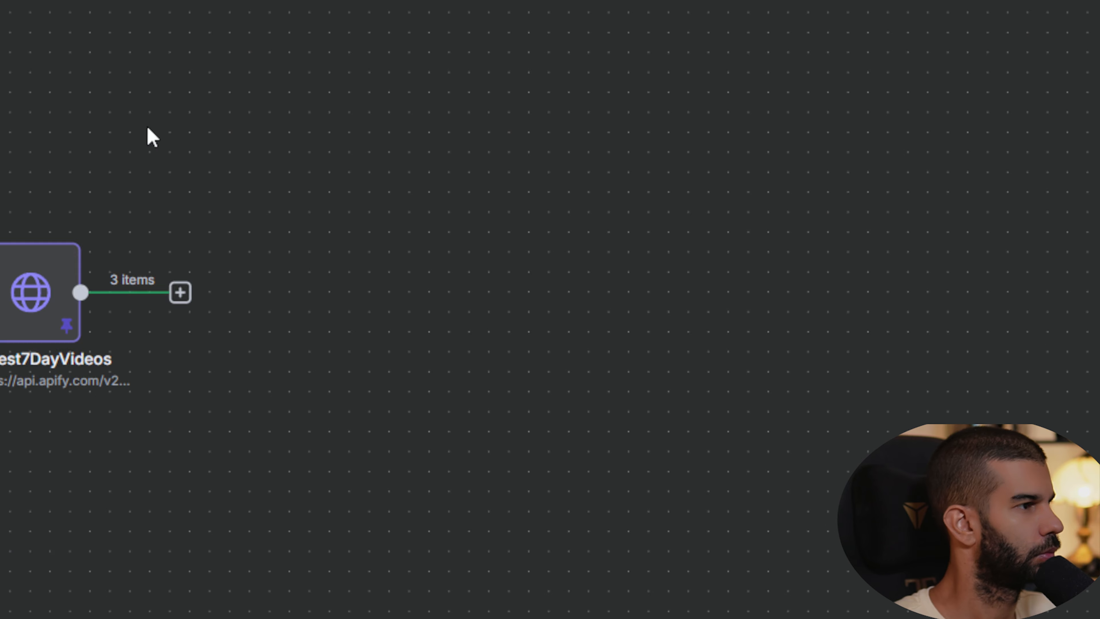
{"action": "left_click", "coordinate": [71, 286]}
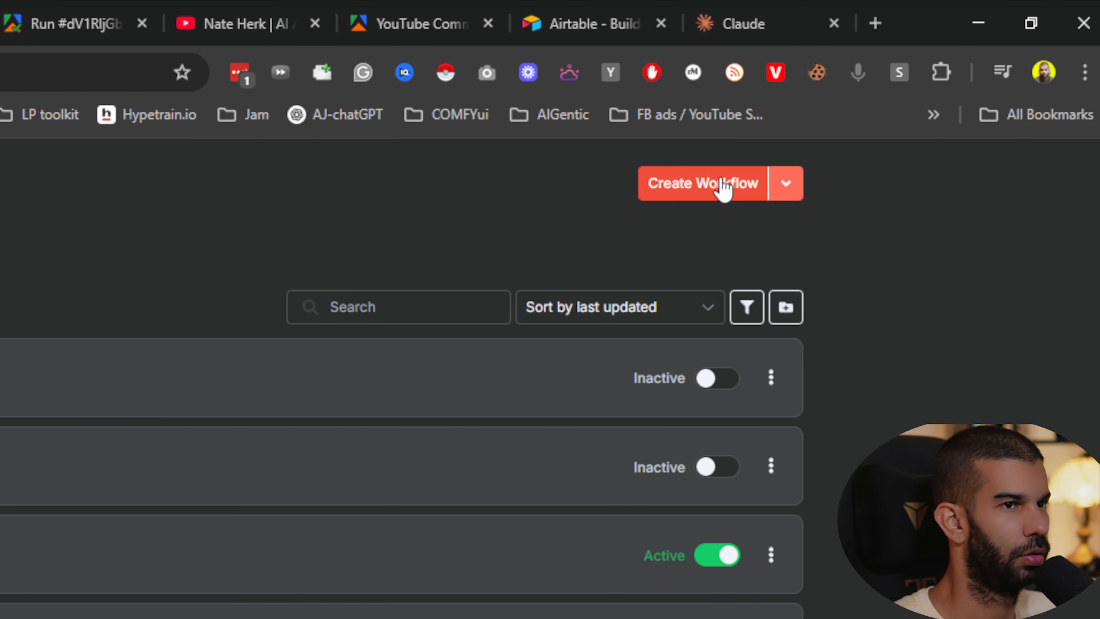
{"action": "left_click", "coordinate": [724, 186]}
- Name the new workflow Competitor Scraper (child)
{"action": "left_click", "coordinate": [462, 170]}
{"action": "key", "text": "ctrl+v"}
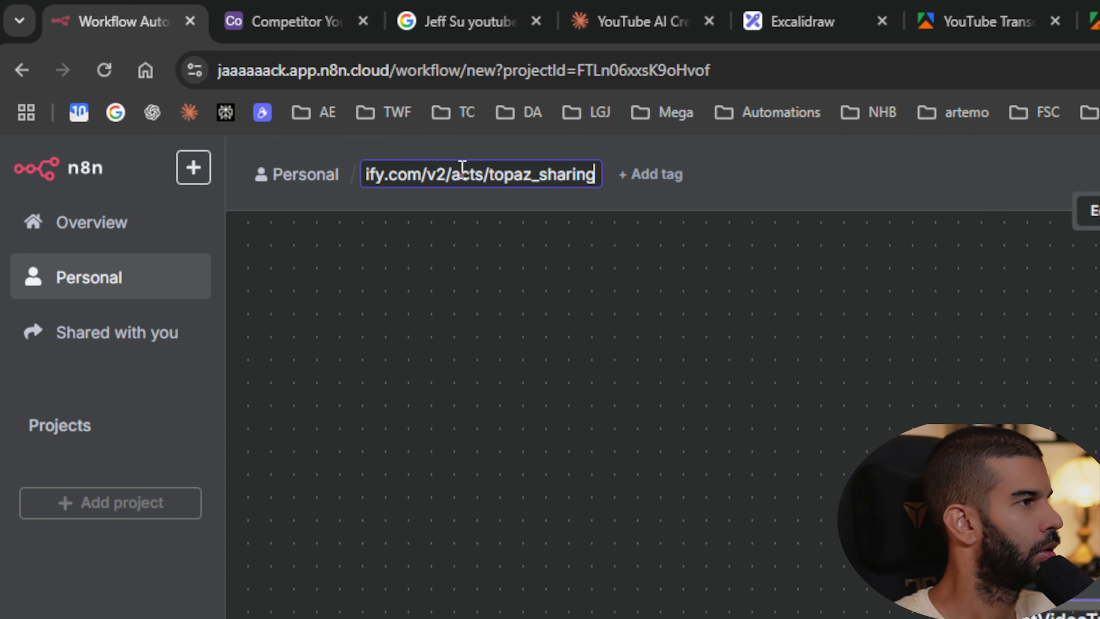
{"action": "key", "text": "ctrl+a"}
{"action": "key", "text": "BackSpace"}
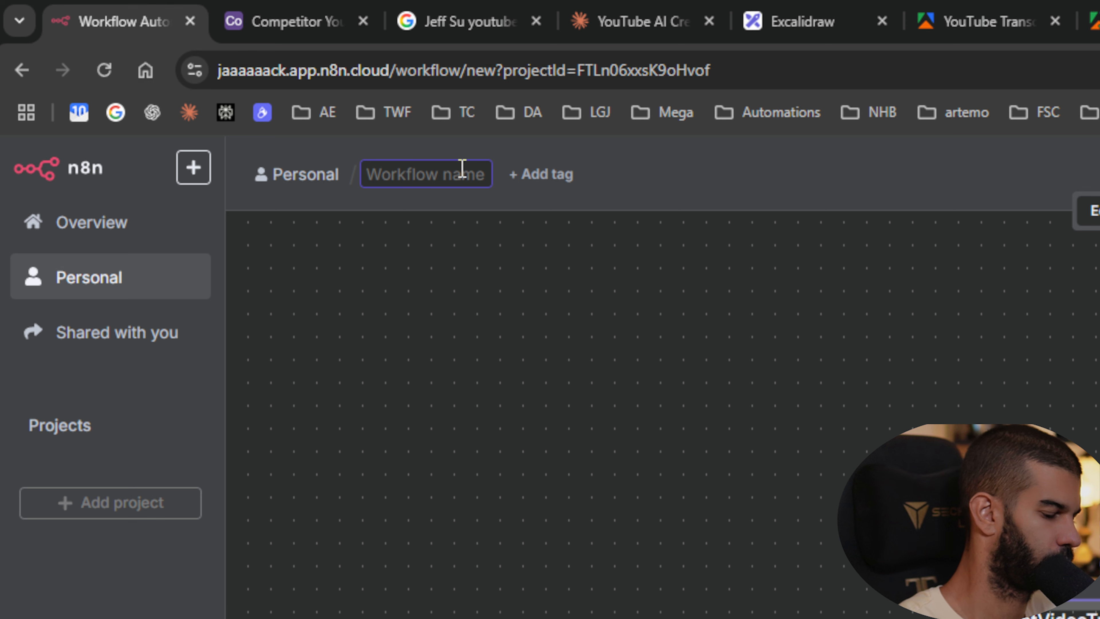
{"action": "type", "text": "Competitor Scraper"}
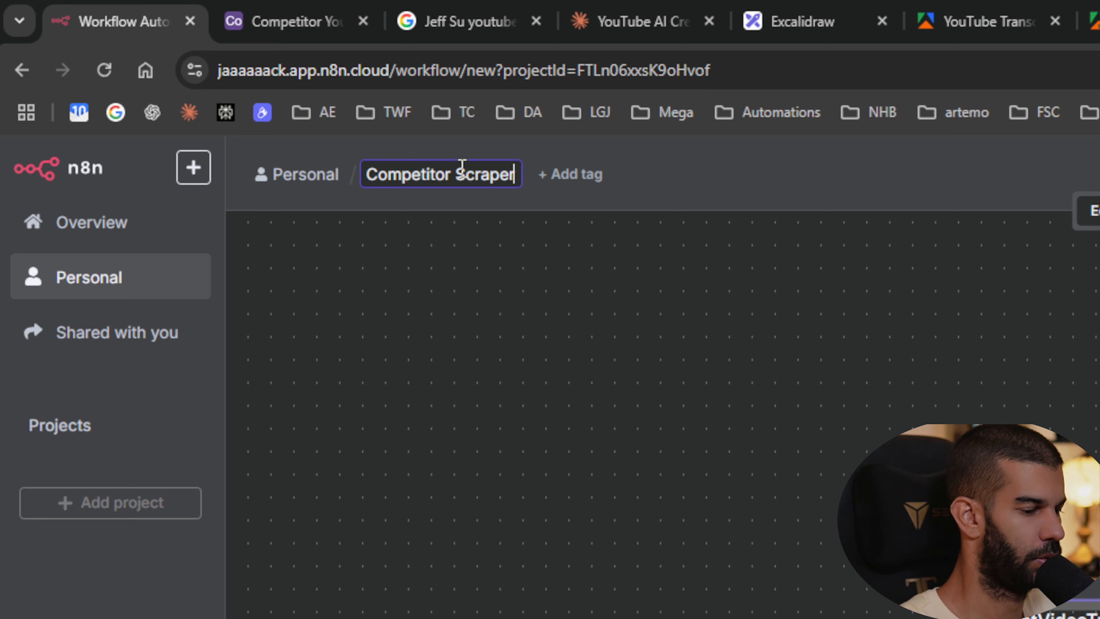
{"action": "type", "text": " (child)"}
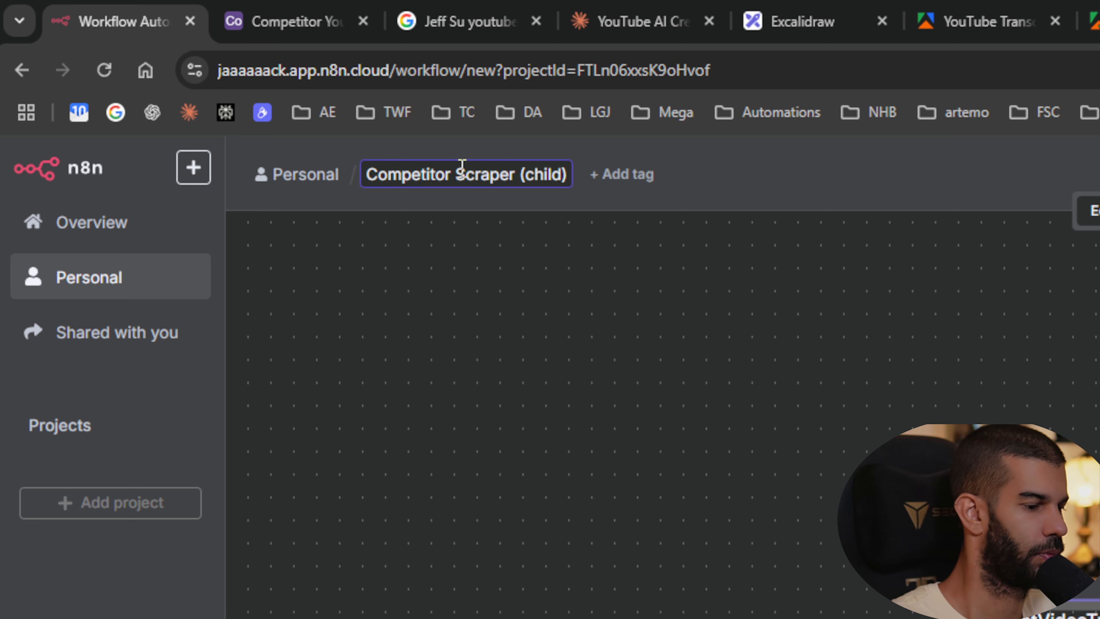
{"action": "key", "text": "Return"}
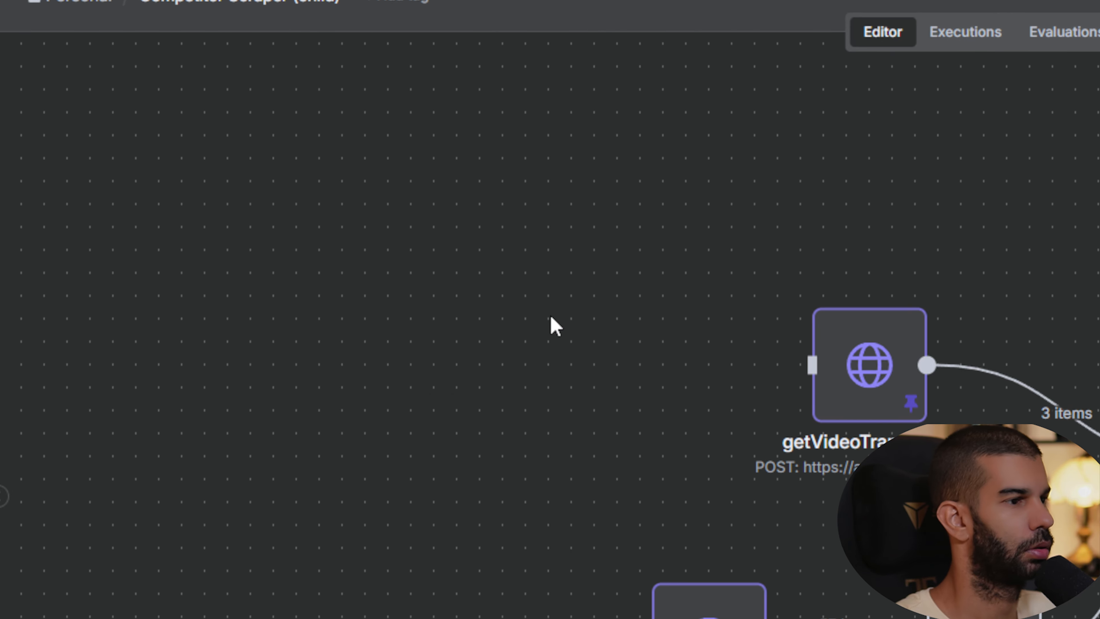
- Add a When Executed by Another Workflow trigger to the child workflow and place it left of the nodes
{"action": "scroll", "coordinate": [663, 484], "scroll_direction": "down", "scroll_amount": 3}
{"action": "key", "text": "Tab"}
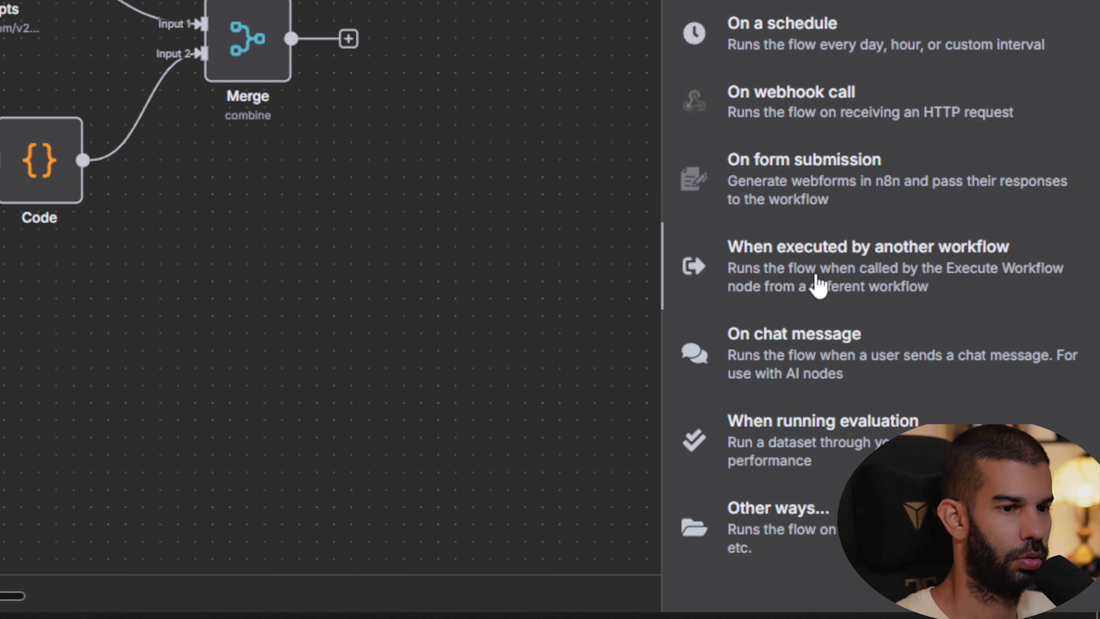
{"action": "left_click", "coordinate": [859, 535]}
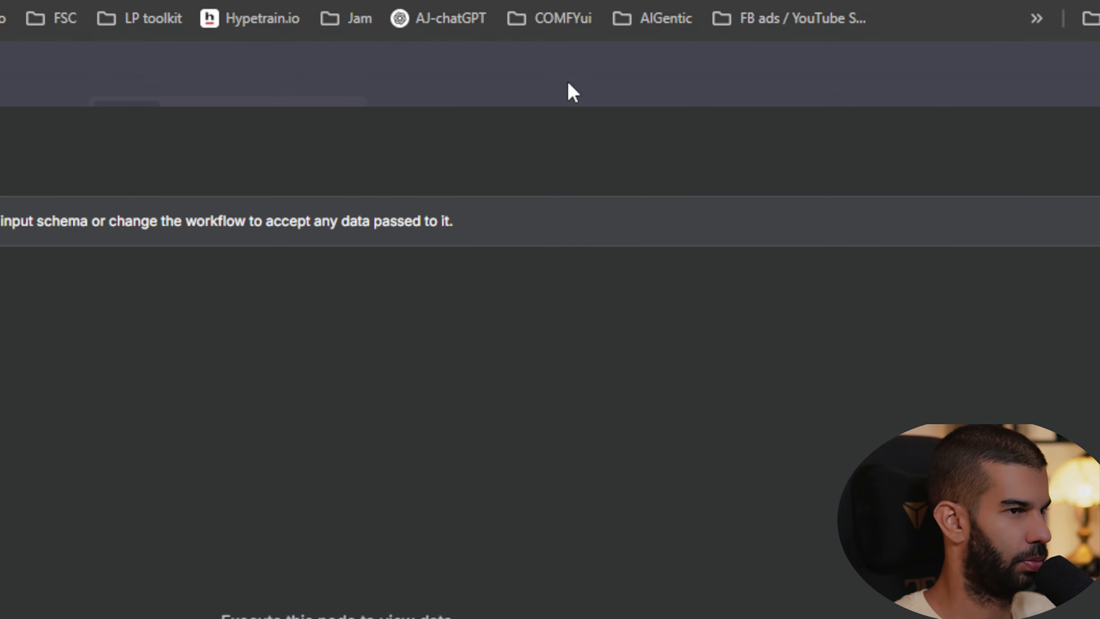
{"action": "left_click", "coordinate": [573, 92]}
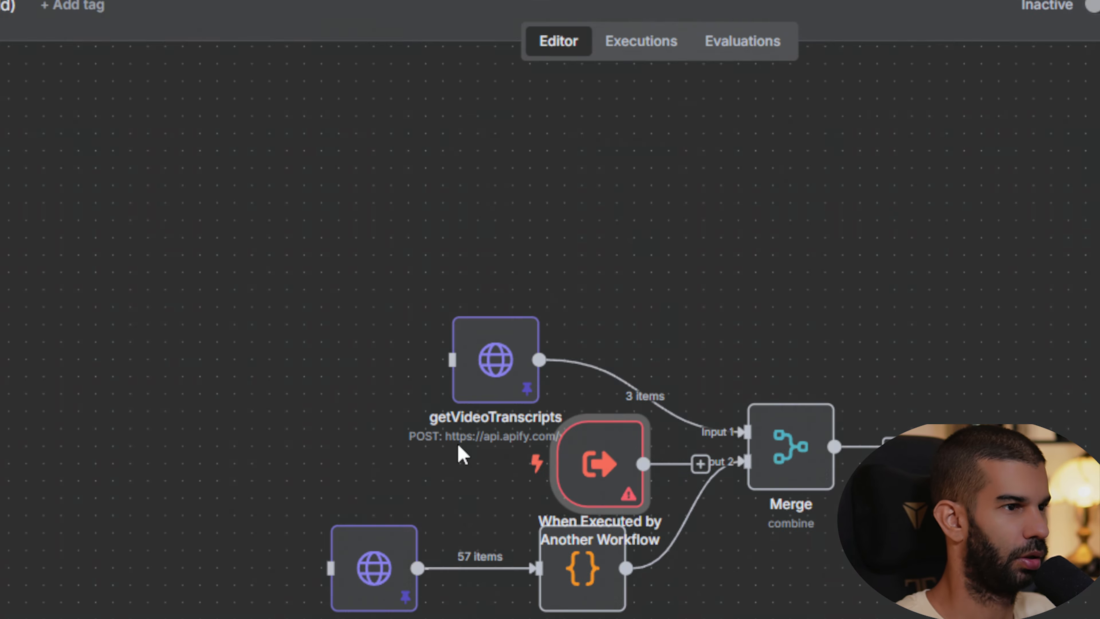
{"action": "left_click_drag", "start_coordinate": [564, 307], "coordinate": [479, 300]}
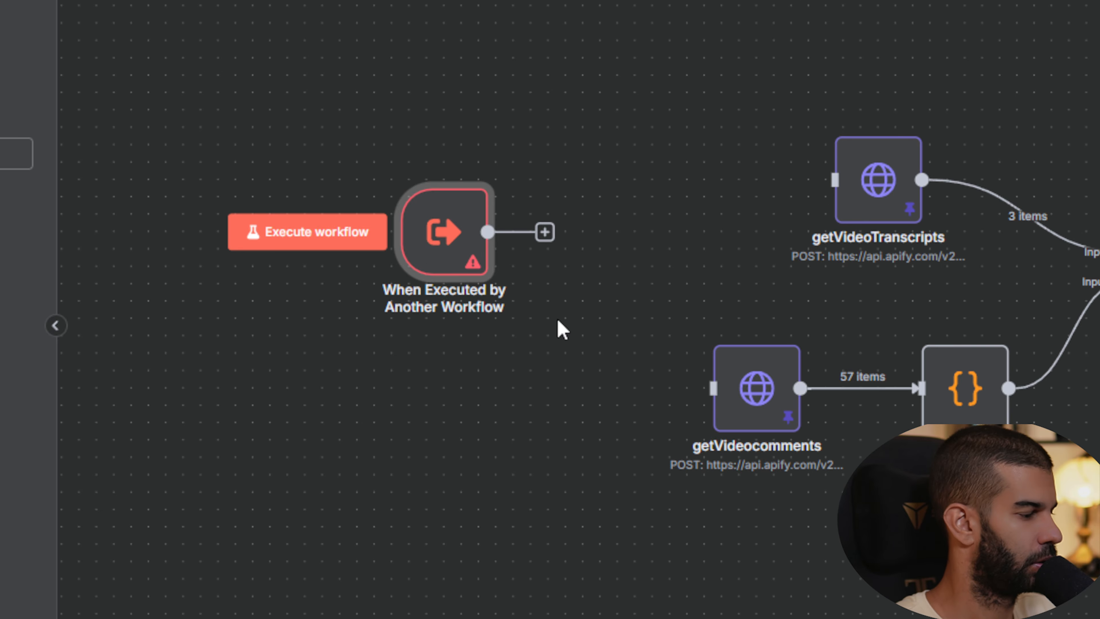
- Connect the trigger to both getVideoTranscripts and getVideocomments
{"action": "left_click_drag", "start_coordinate": [525, 249], "coordinate": [872, 198]}
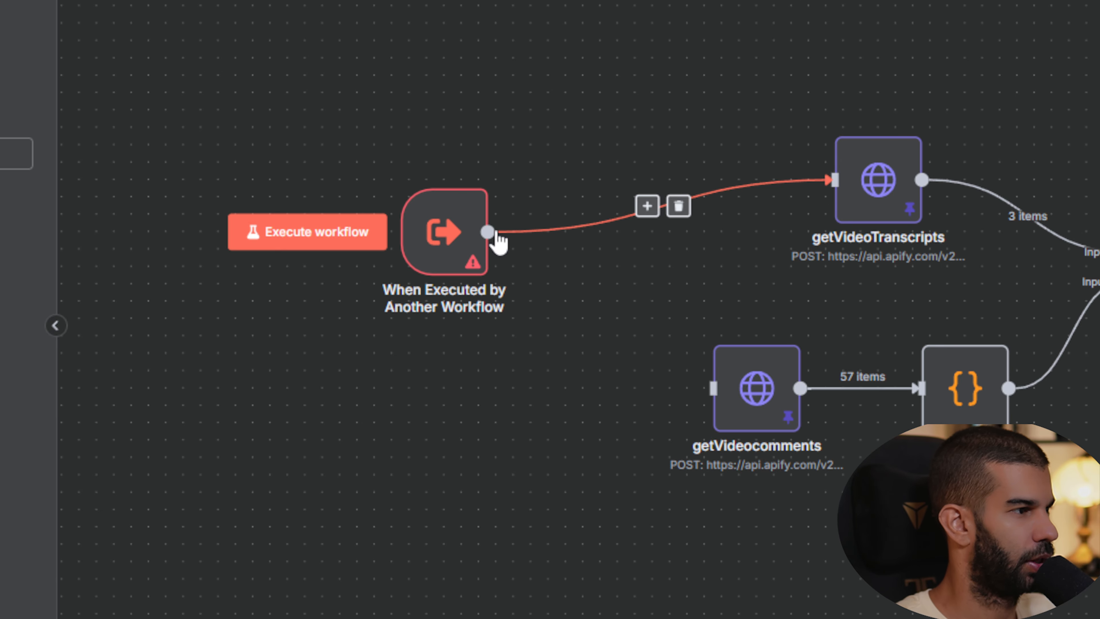
{"action": "left_click_drag", "start_coordinate": [487, 232], "coordinate": [712, 387]}
{"action": "left_click_drag", "start_coordinate": [438, 219], "coordinate": [438, 254]}
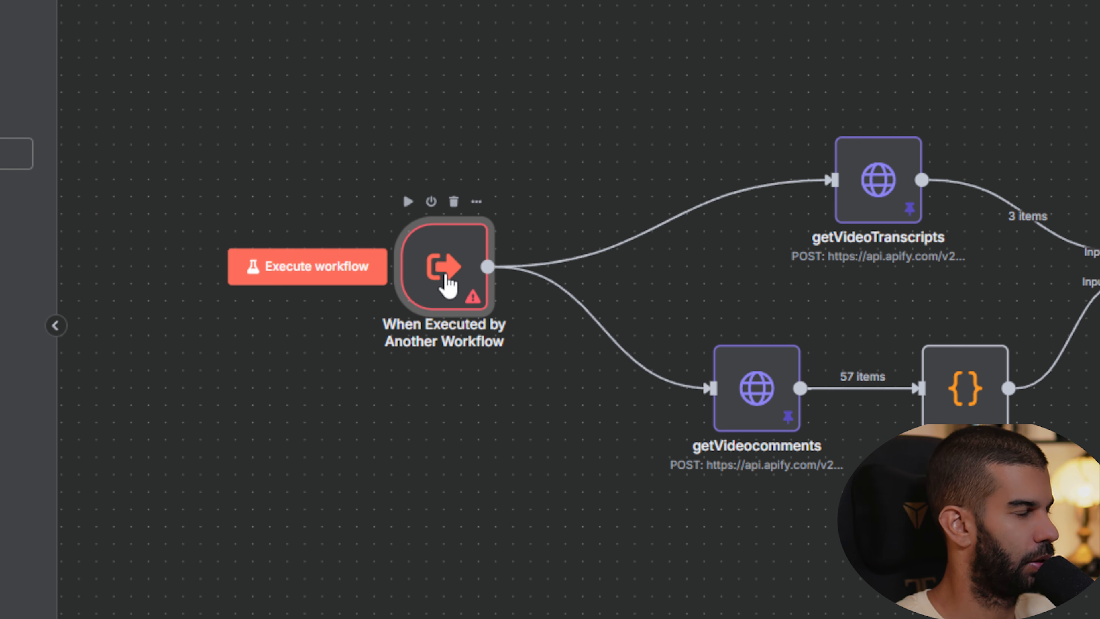
- Define a workflow input field named youtubeURL of type String in the trigger
{"action": "double_click", "coordinate": [448, 273]}
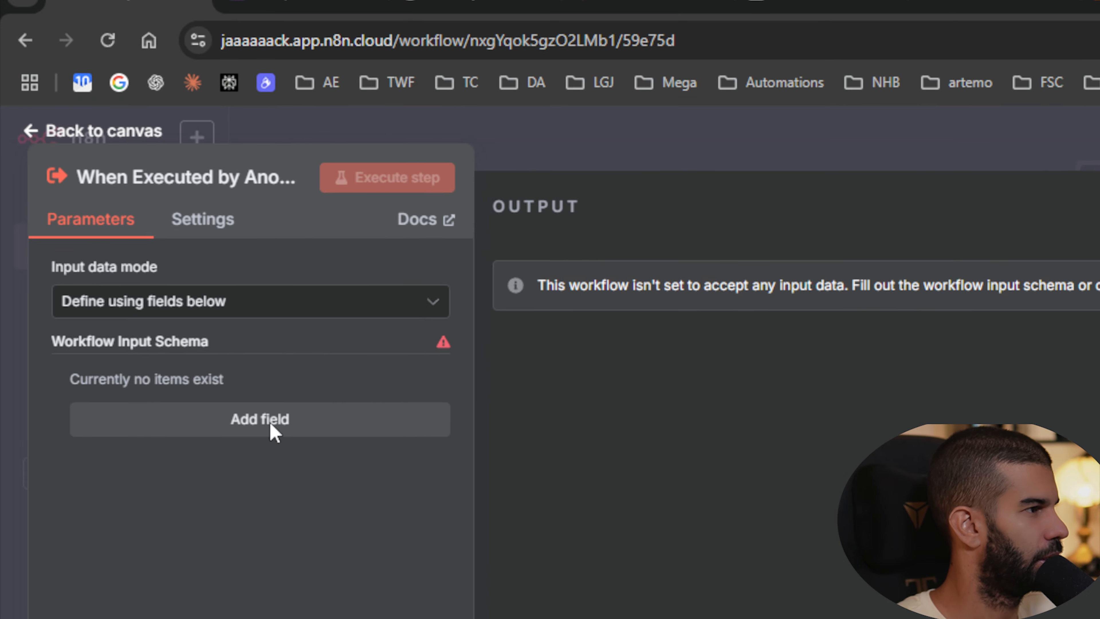
{"action": "left_click", "coordinate": [274, 431]}
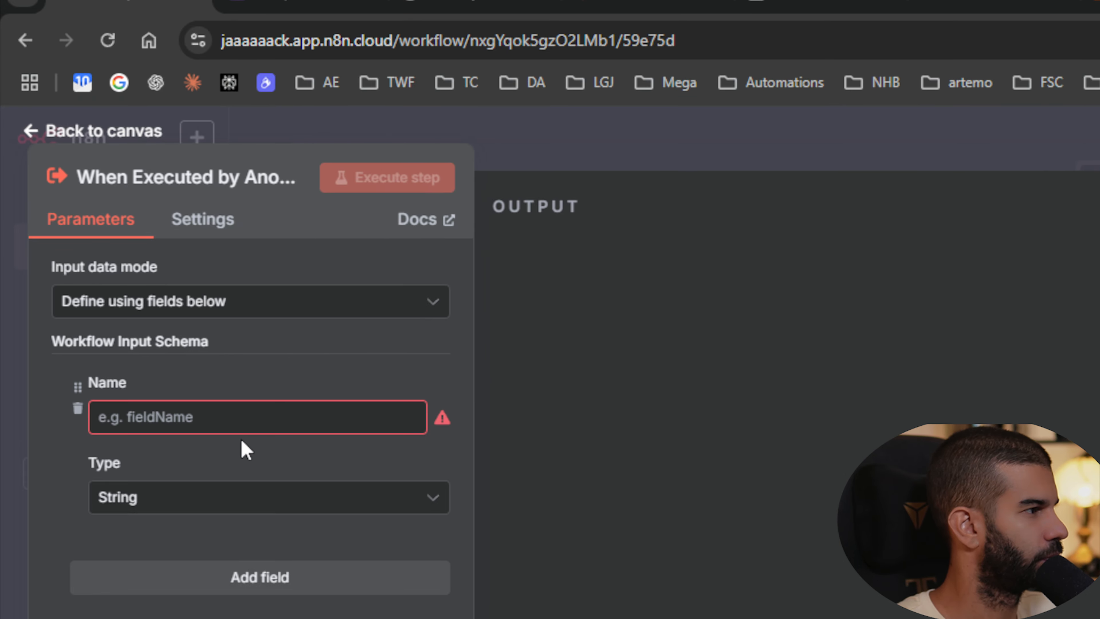
{"action": "left_click", "coordinate": [202, 408]}
{"action": "type", "text": "youtubeURL"}
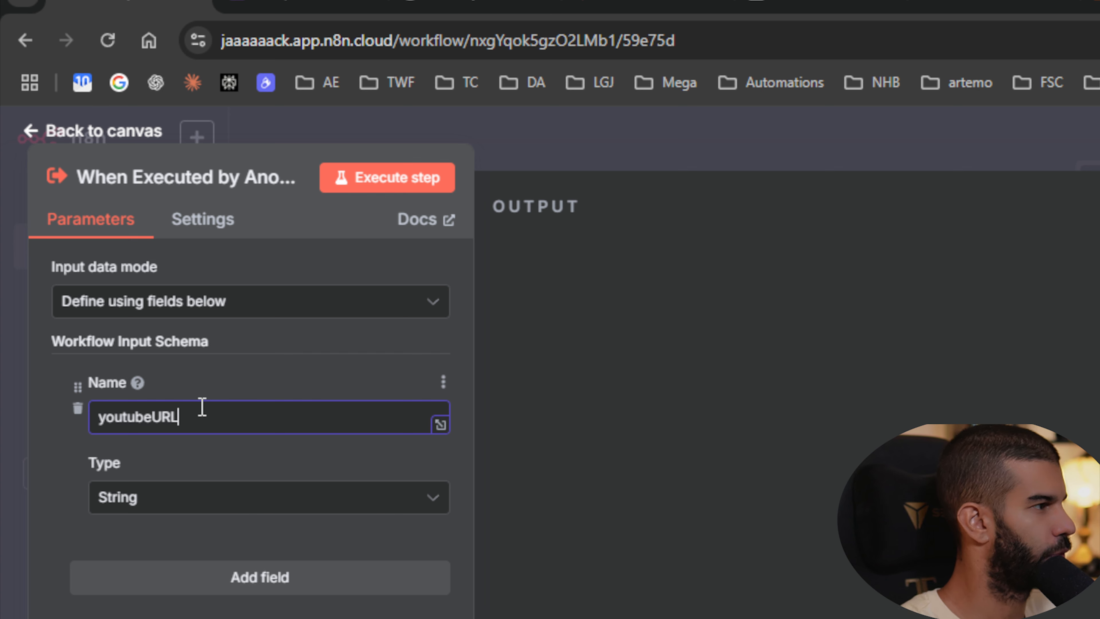
{"action": "left_click", "coordinate": [713, 147]}
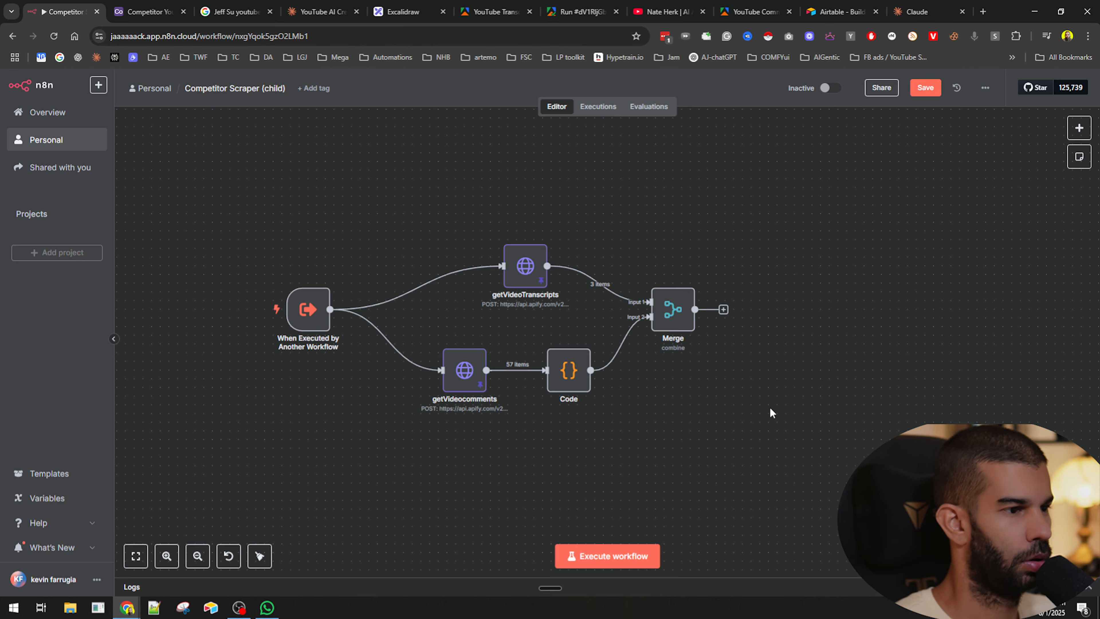
- Unpin the data on getVideoTranscripts and getVideocomments, then save the child workflow
{"action": "left_click", "coordinate": [523, 278]}
{"action": "key", "text": "p"}
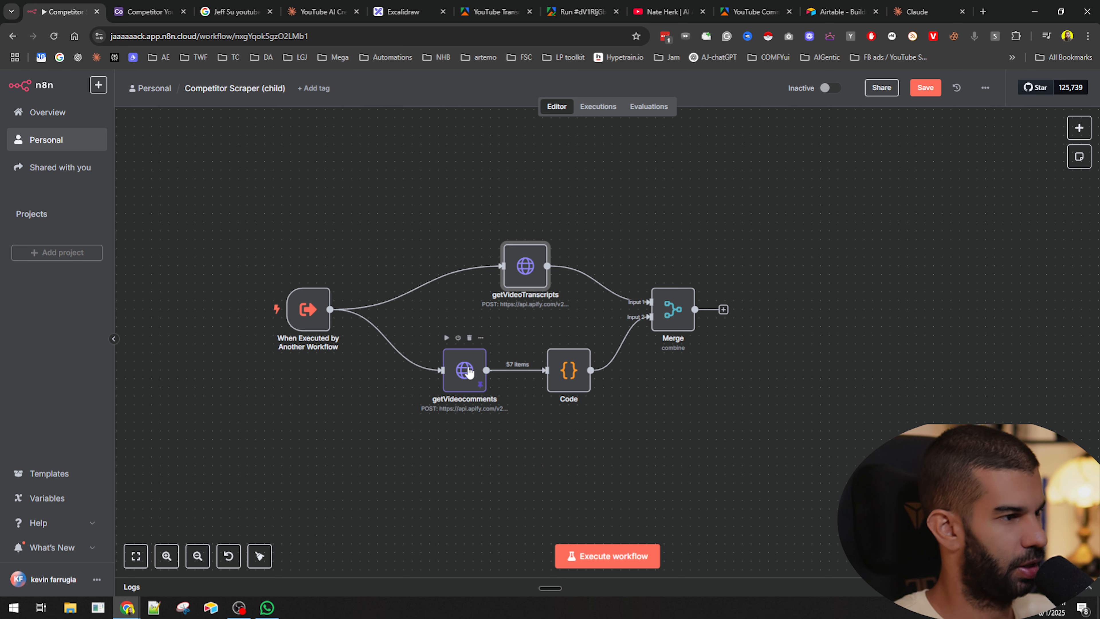
{"action": "left_click", "coordinate": [469, 374]}
{"action": "key", "text": "p"}
{"action": "left_click", "coordinate": [716, 361]}
{"action": "key", "text": "ctrl+s"}
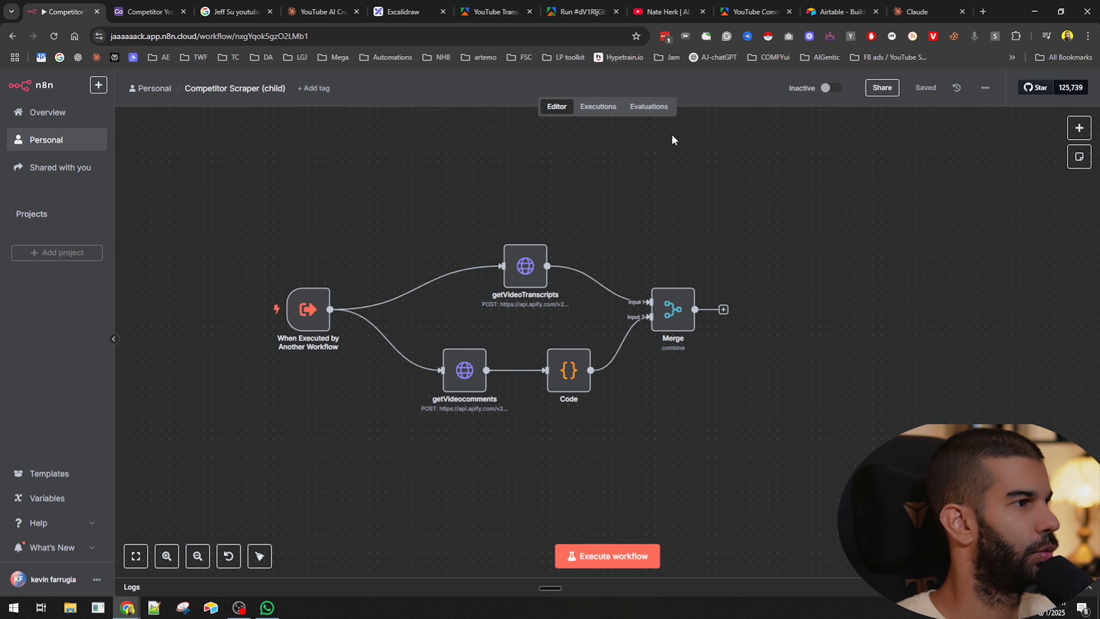
- Return to the workflow list and open Competitor YouTube Scraper (Parent)
{"action": "left_click", "coordinate": [13, 37]}
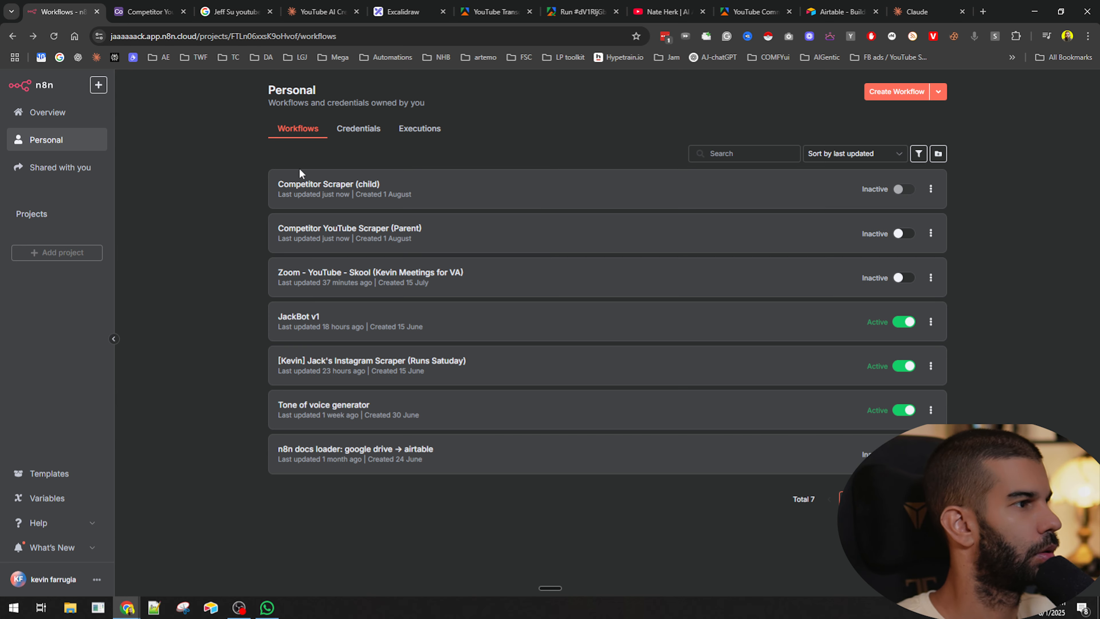
{"action": "left_click", "coordinate": [405, 248]}
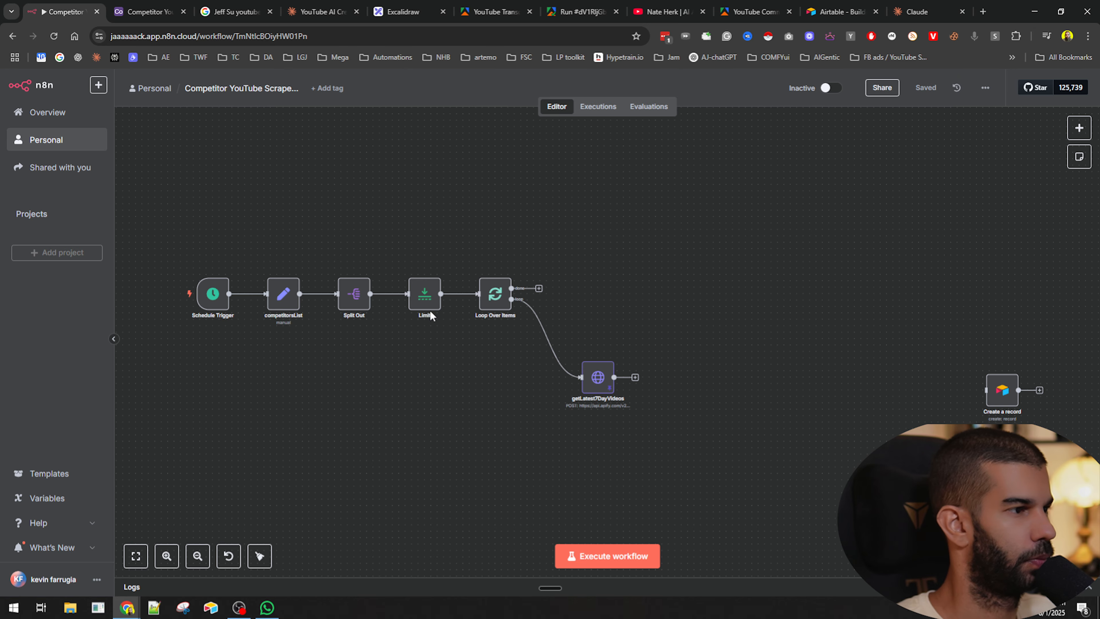
- Add an Execute Sub-workflow node after getLatest7DayVideos
{"action": "left_click", "coordinate": [635, 377]}
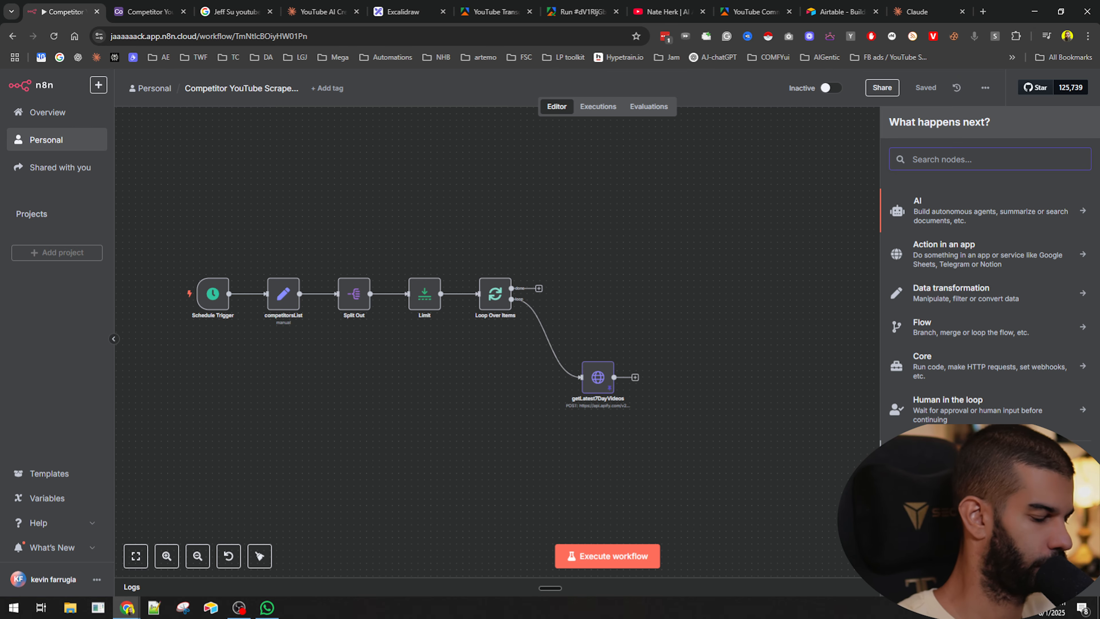
{"action": "type", "text": "sub"}
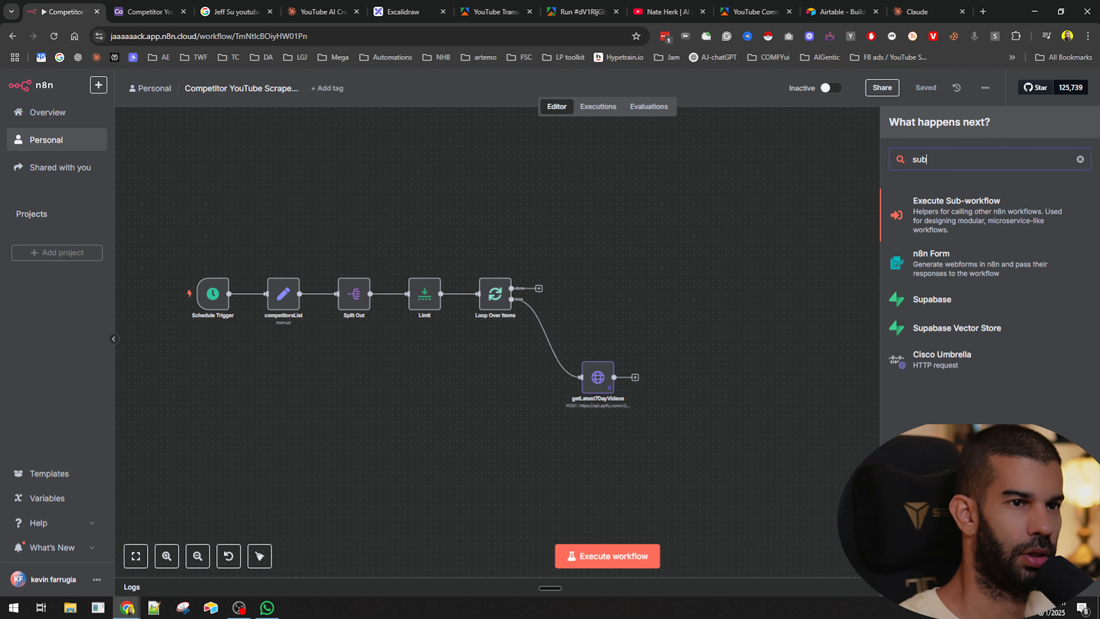
{"action": "left_click", "coordinate": [934, 201]}
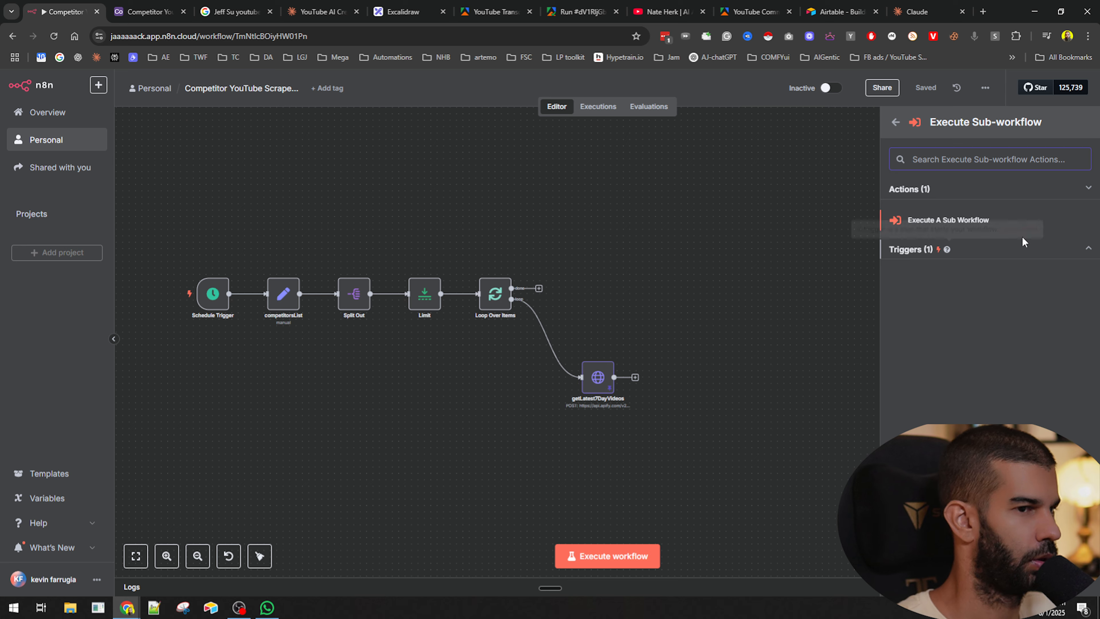
{"action": "left_click", "coordinate": [937, 220]}
- Point the Execute Workflow node at Competitor Scraper (child), map the video url into youtubeURL, and save
{"action": "left_click", "coordinate": [525, 202]}
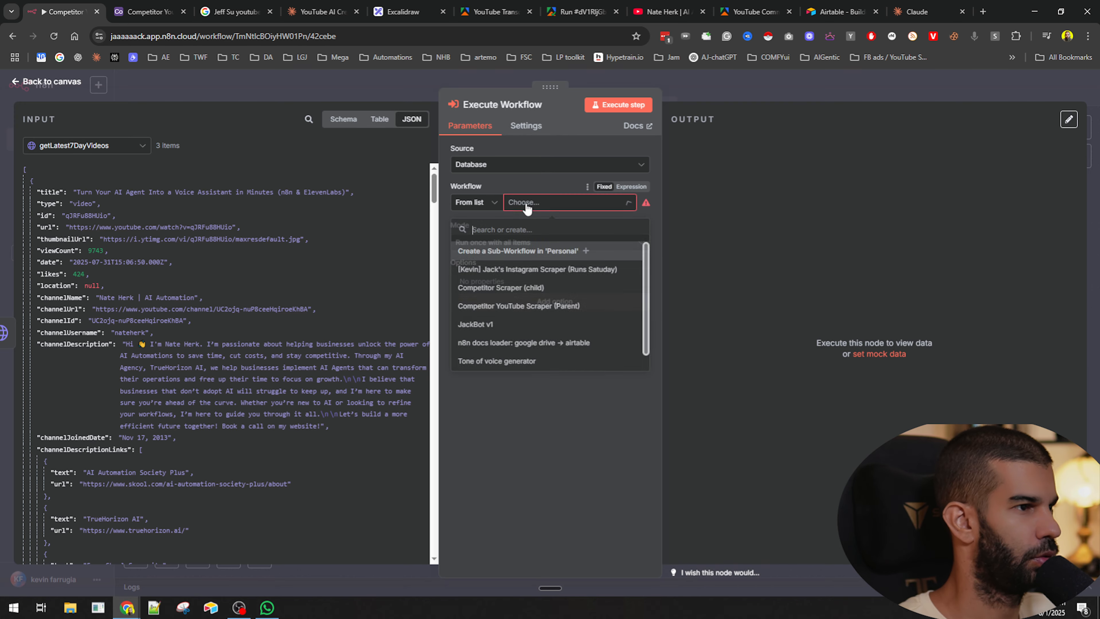
{"action": "type", "text": "Competitor Scraper (child)"}
{"action": "left_click", "coordinate": [522, 269]}
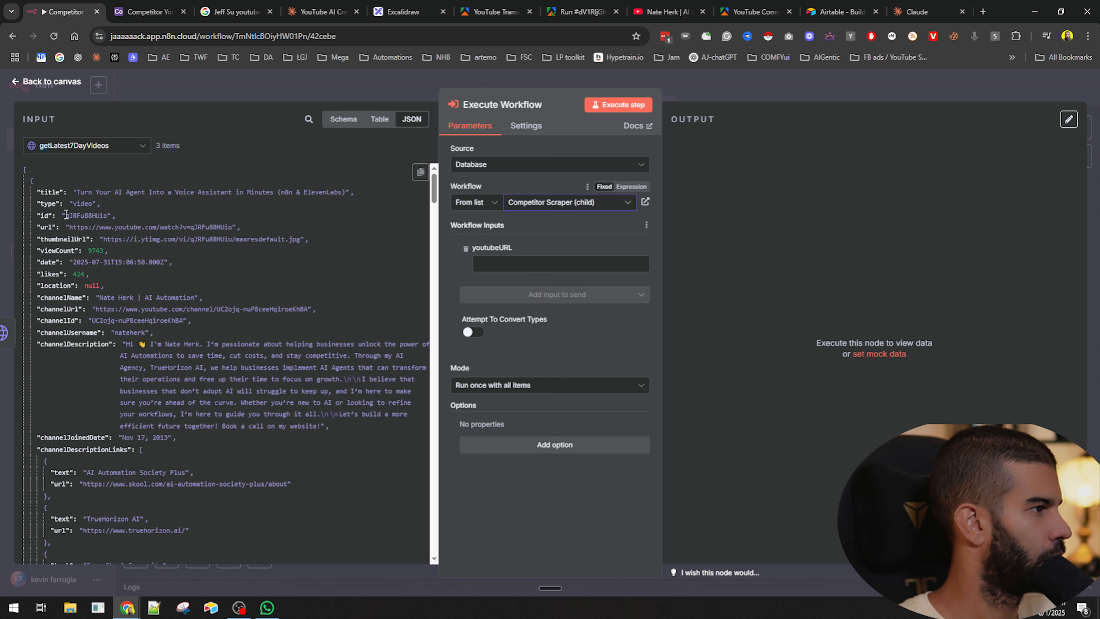
{"action": "left_click_drag", "start_coordinate": [46, 225], "coordinate": [530, 263]}
{"action": "left_click", "coordinate": [723, 103]}
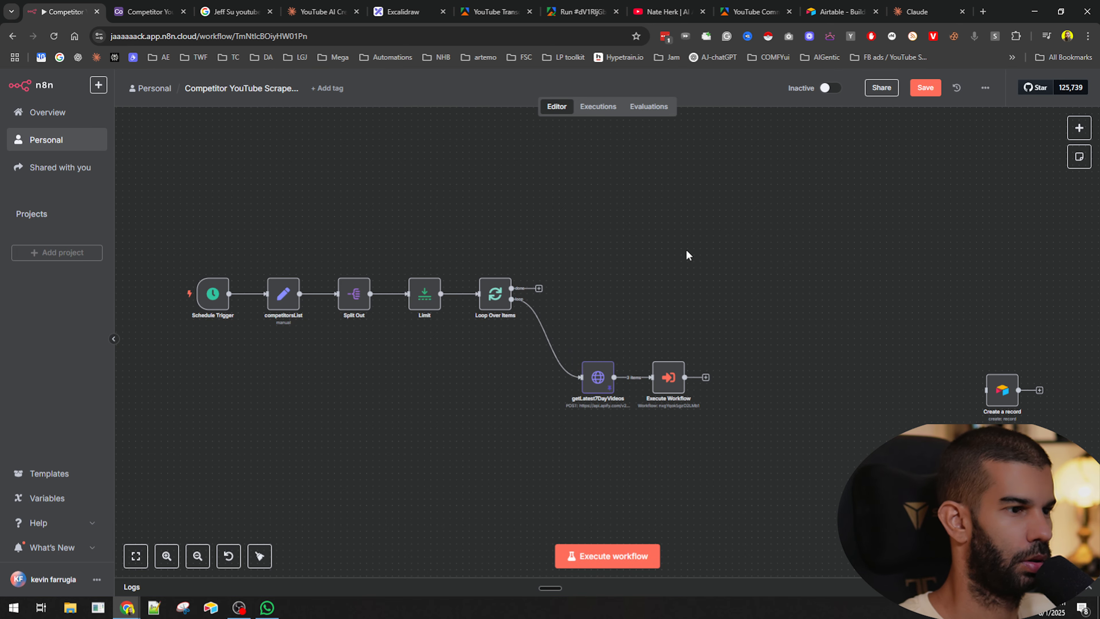
{"action": "key", "text": "ctrl+s"}
- Move the Execute Workflow node further right and save the workflow
{"action": "scroll", "coordinate": [581, 392], "scroll_direction": "up", "scroll_amount": 5}
{"action": "left_click_drag", "start_coordinate": [633, 373], "coordinate": [582, 360]}
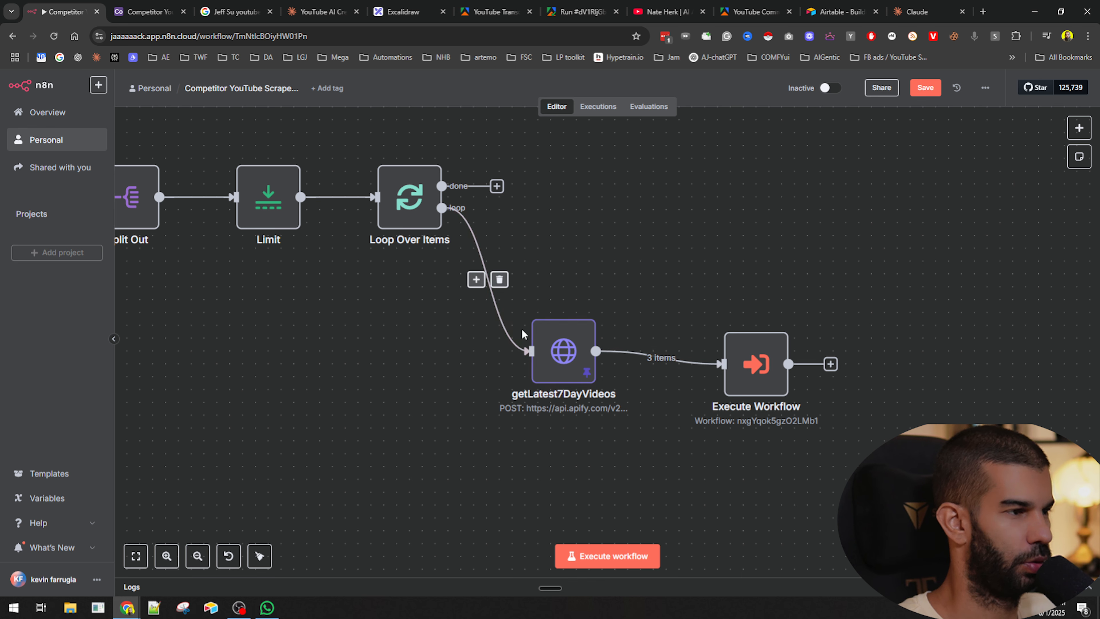
{"action": "left_click_drag", "start_coordinate": [657, 460], "coordinate": [532, 402]}
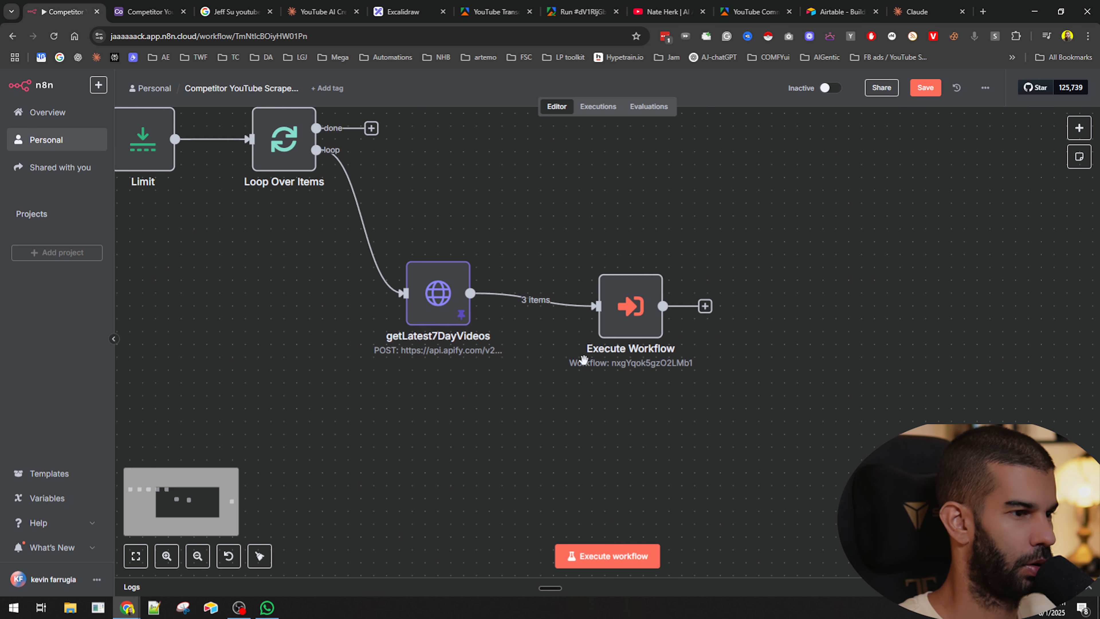
{"action": "left_click_drag", "start_coordinate": [644, 299], "coordinate": [746, 295]}
{"action": "key", "text": "ctrl+s"}
- Insert a Limit node between getLatest7DayVideos and Execute Workflow and execute that step
{"action": "left_click", "coordinate": [576, 299]}
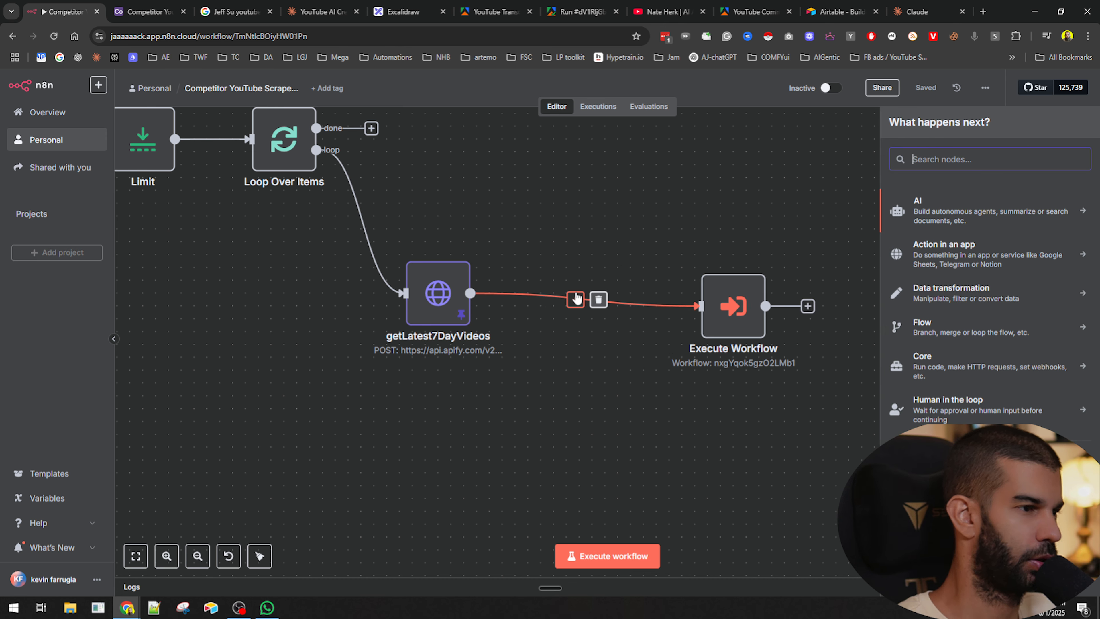
{"action": "type", "text": "limit"}
{"action": "key", "text": "Return"}
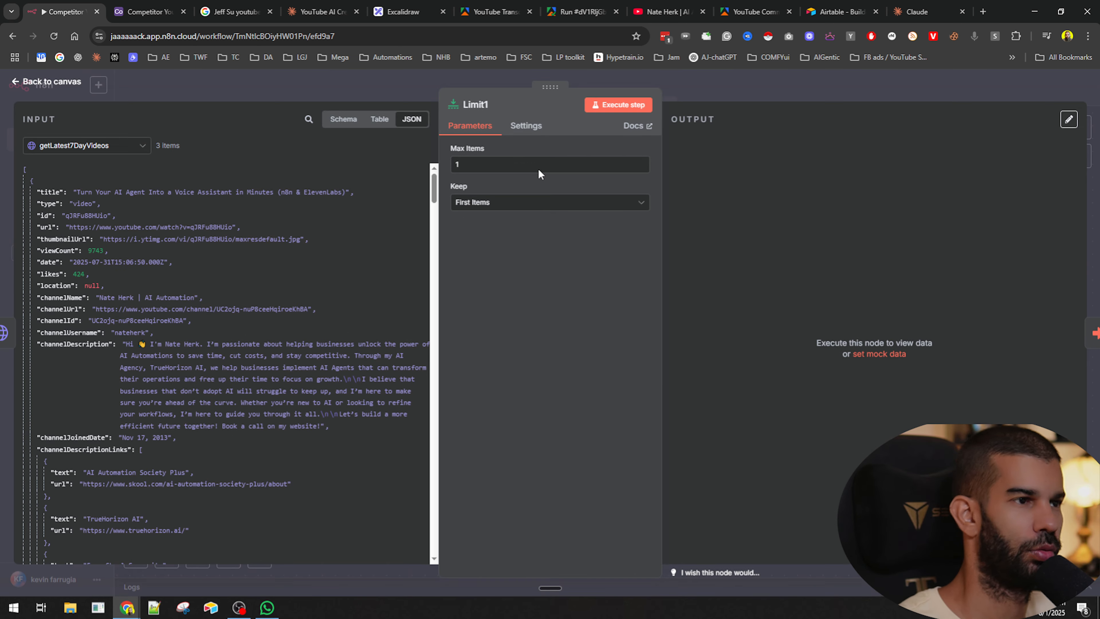
{"action": "left_click", "coordinate": [614, 108]}
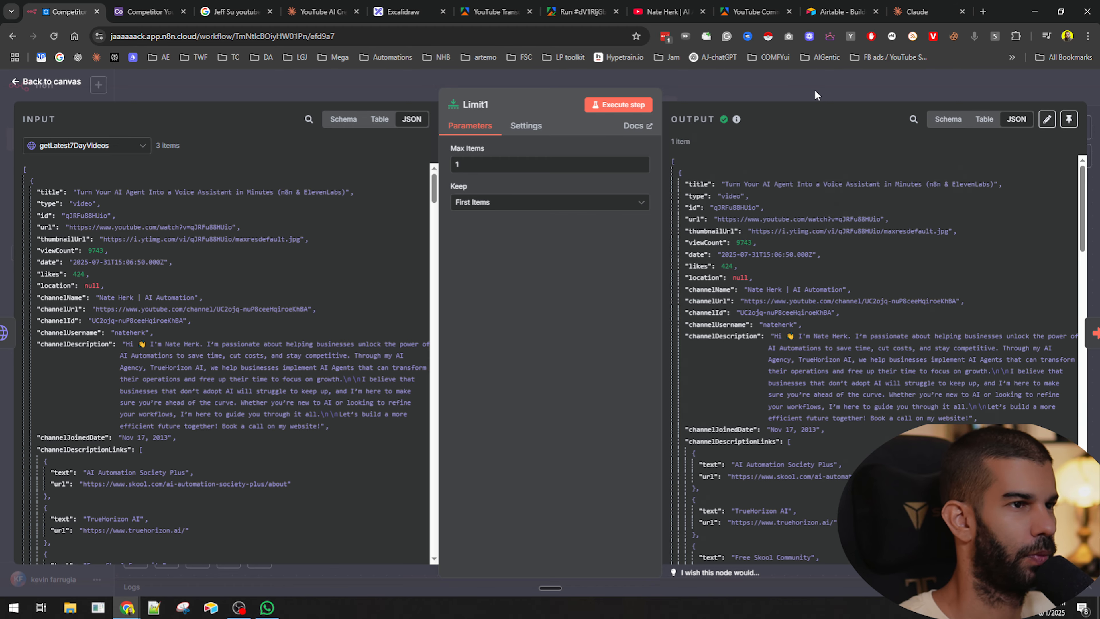
{"action": "left_click", "coordinate": [814, 91]}
{"action": "left_click_drag", "start_coordinate": [874, 322], "coordinate": [776, 312]}
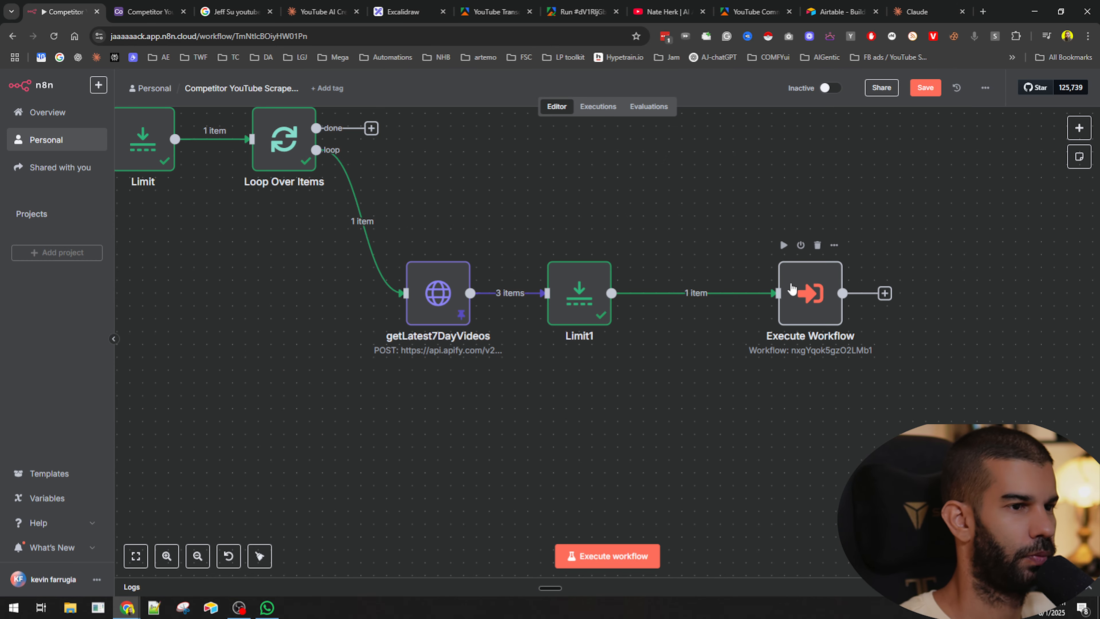
- Run the Execute Workflow step, shift the node slightly left, and save the parent workflow
{"action": "left_click", "coordinate": [782, 245]}
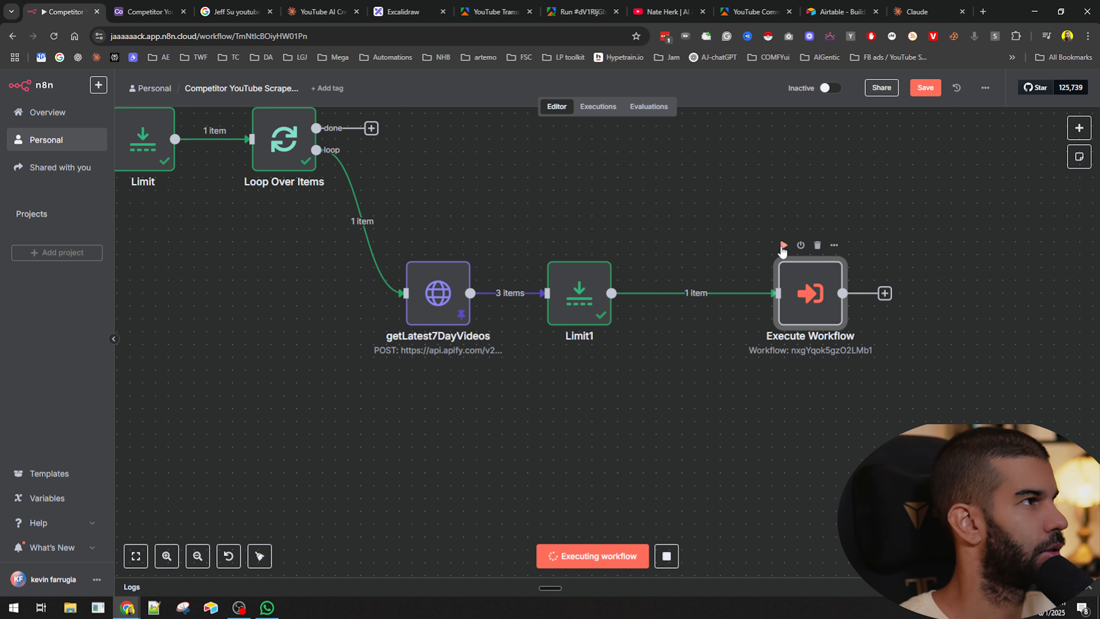
{"action": "left_click_drag", "start_coordinate": [813, 296], "coordinate": [733, 303]}
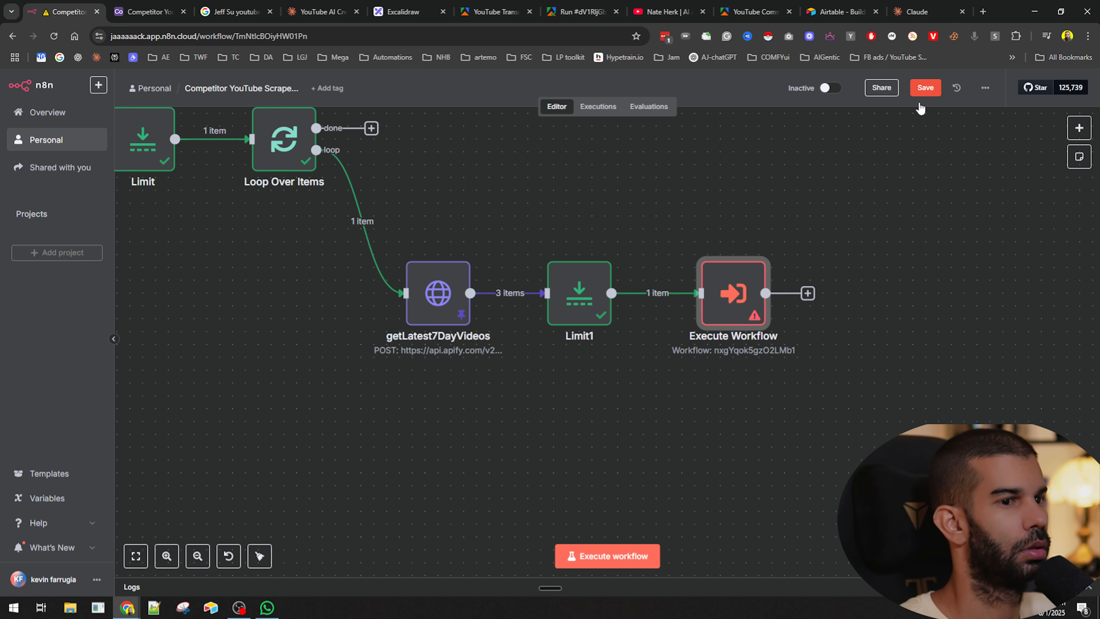
{"action": "left_click", "coordinate": [925, 88]}
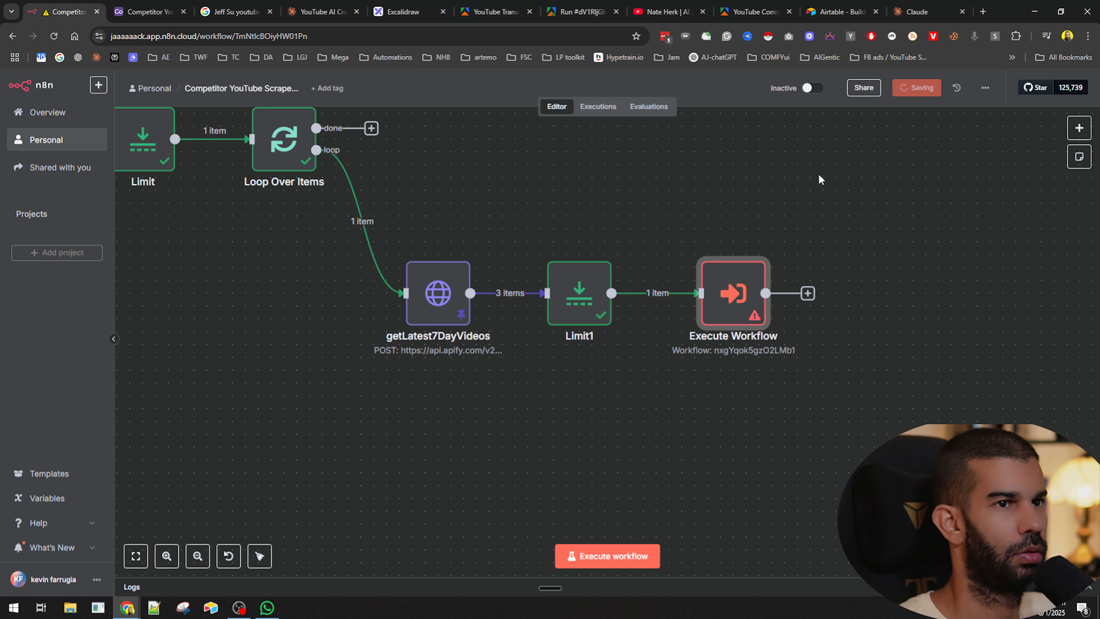
- Open the child workflow in a new tab and load its failed execution into the editor for debugging
{"action": "middle_click", "coordinate": [54, 142]}
{"action": "left_click", "coordinate": [120, 6]}
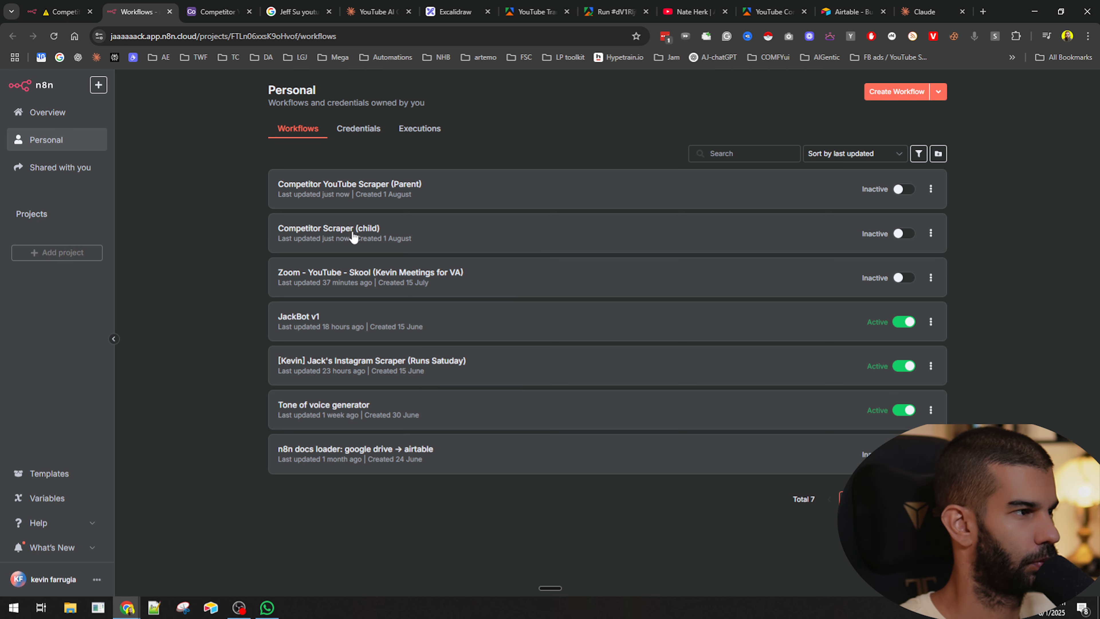
{"action": "left_click", "coordinate": [353, 236]}
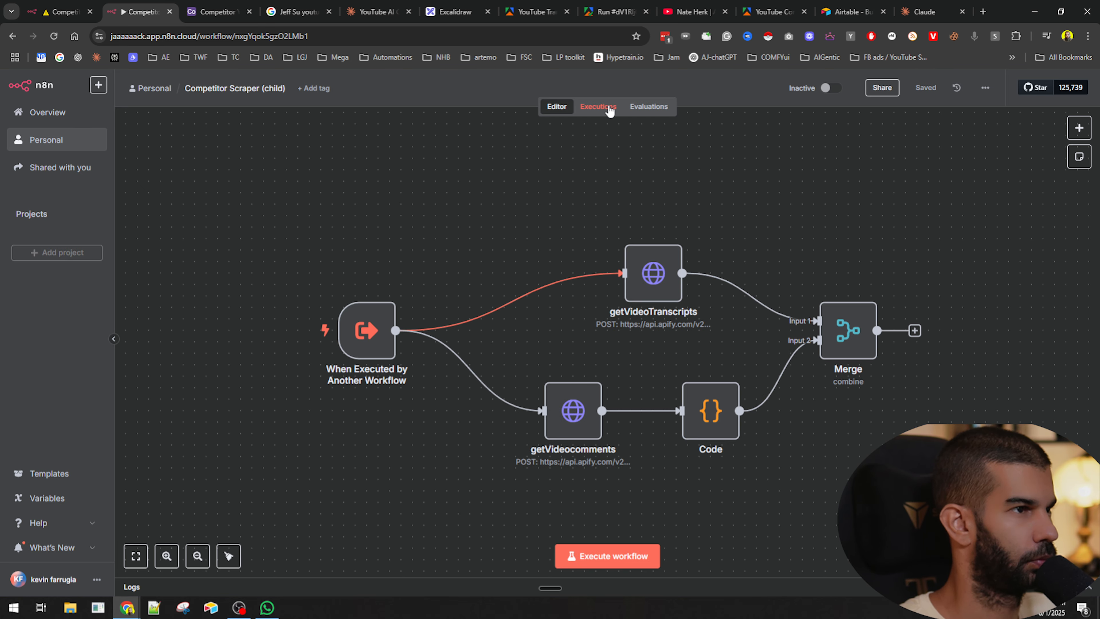
{"action": "left_click", "coordinate": [598, 106]}
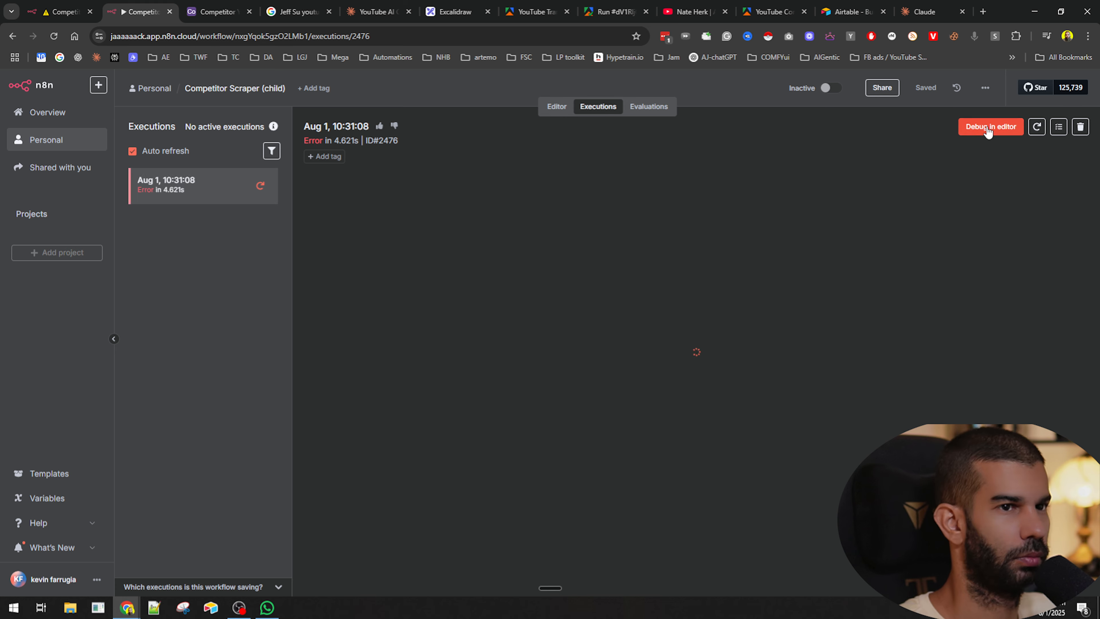
{"action": "left_click", "coordinate": [990, 127]}
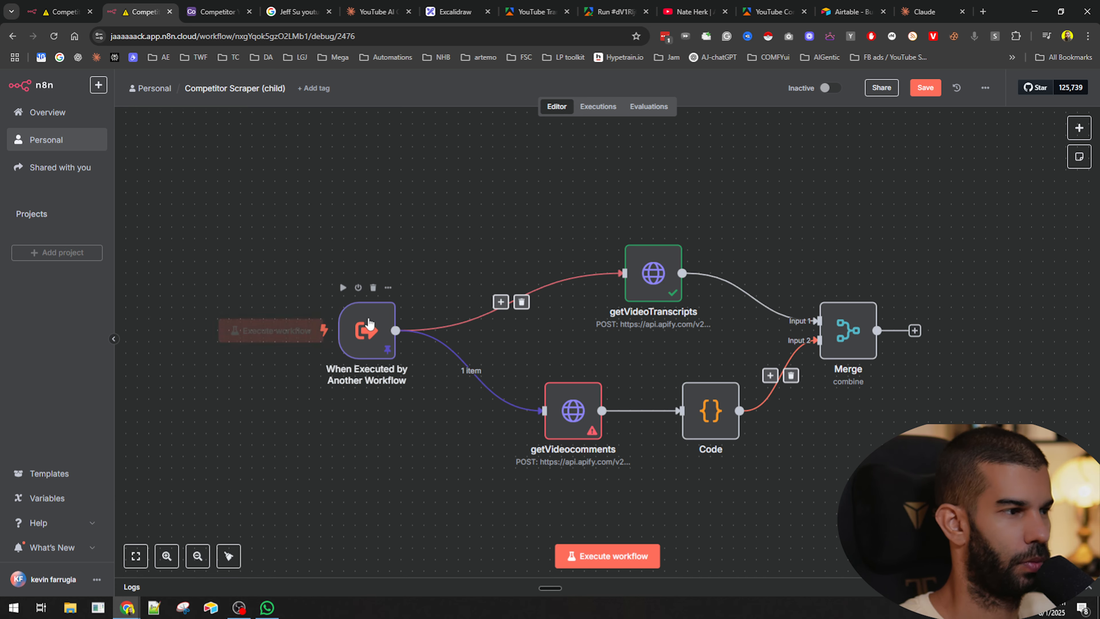
- In getVideocomments, replace the url expression in the JSON body with the trigger's youtubeURL field
{"action": "double_click", "coordinate": [571, 414]}
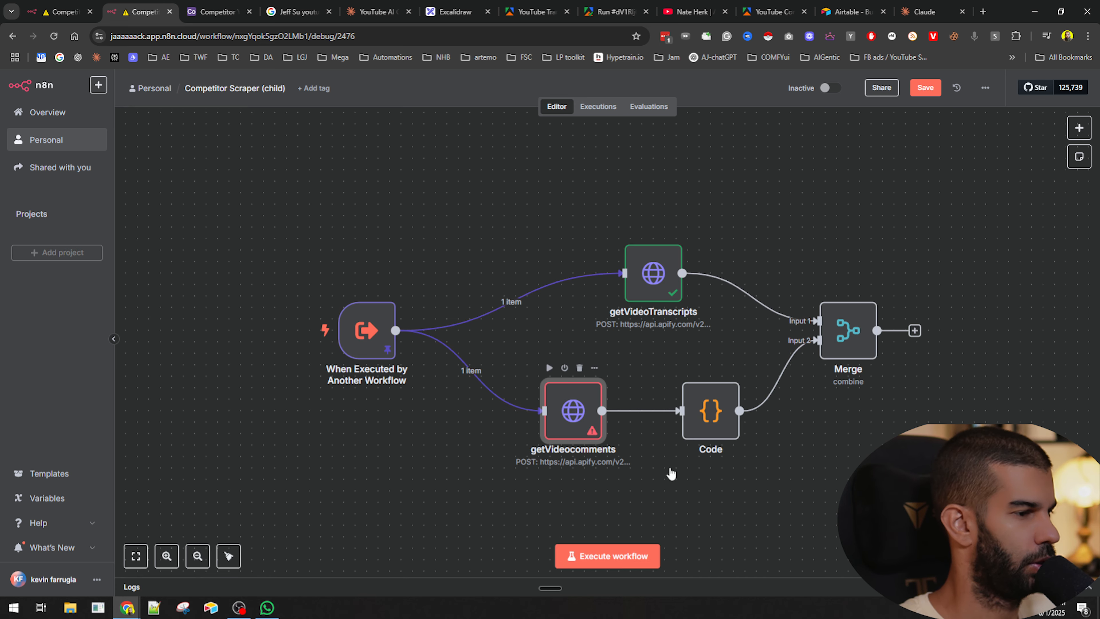
{"action": "left_click_drag", "start_coordinate": [706, 184], "coordinate": [886, 189]}
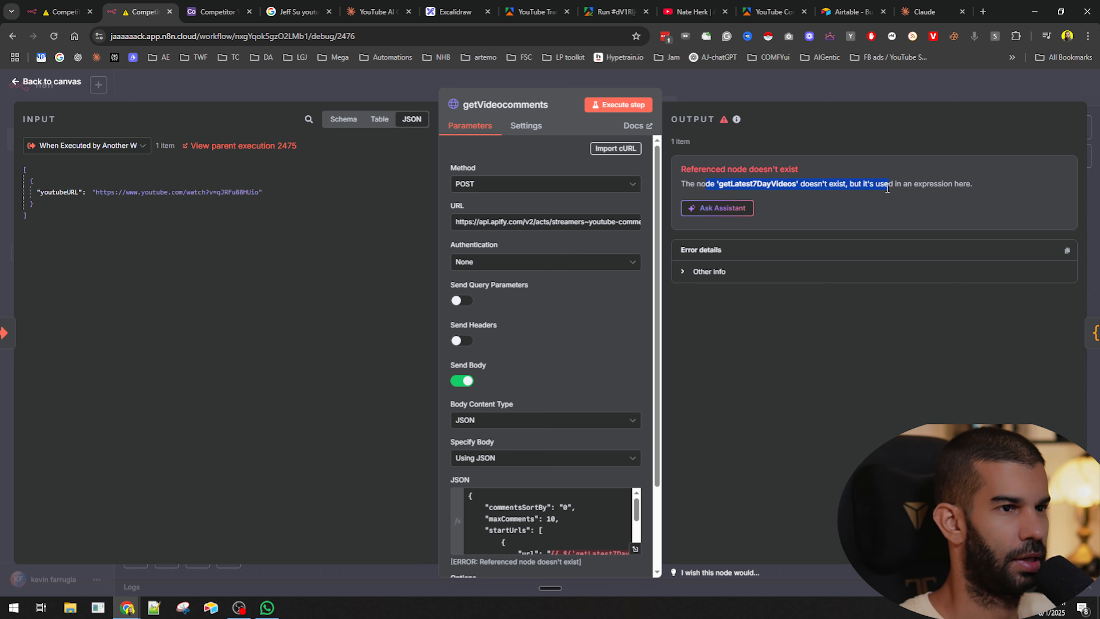
{"action": "scroll", "coordinate": [616, 240], "scroll_direction": "down", "scroll_amount": 3}
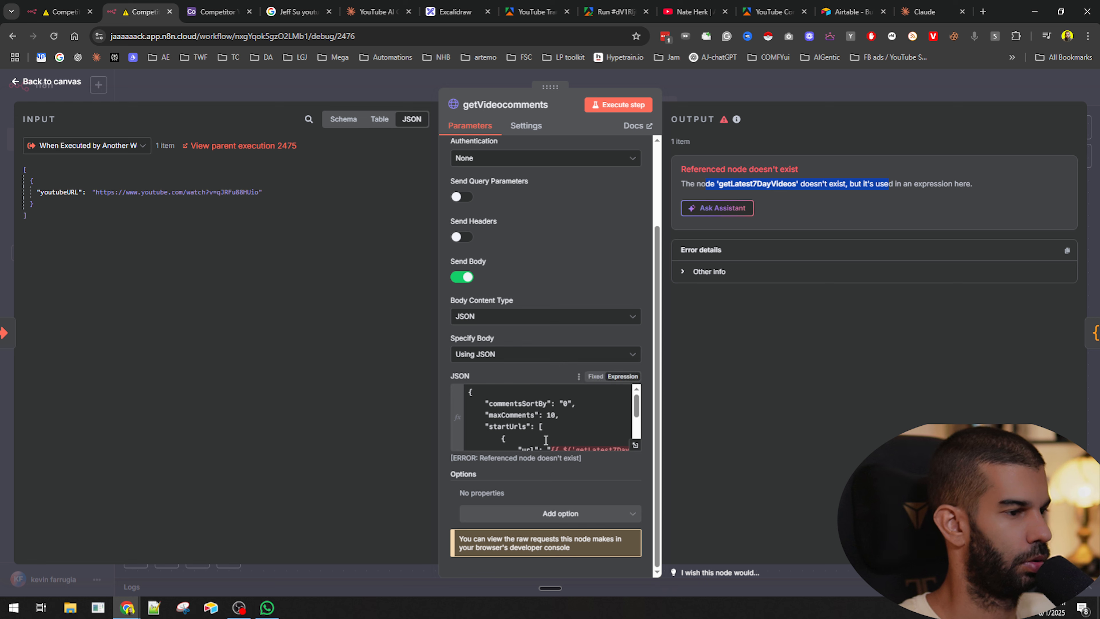
{"action": "scroll", "coordinate": [622, 436], "scroll_direction": "down", "scroll_amount": 2}
{"action": "left_click", "coordinate": [633, 446]}
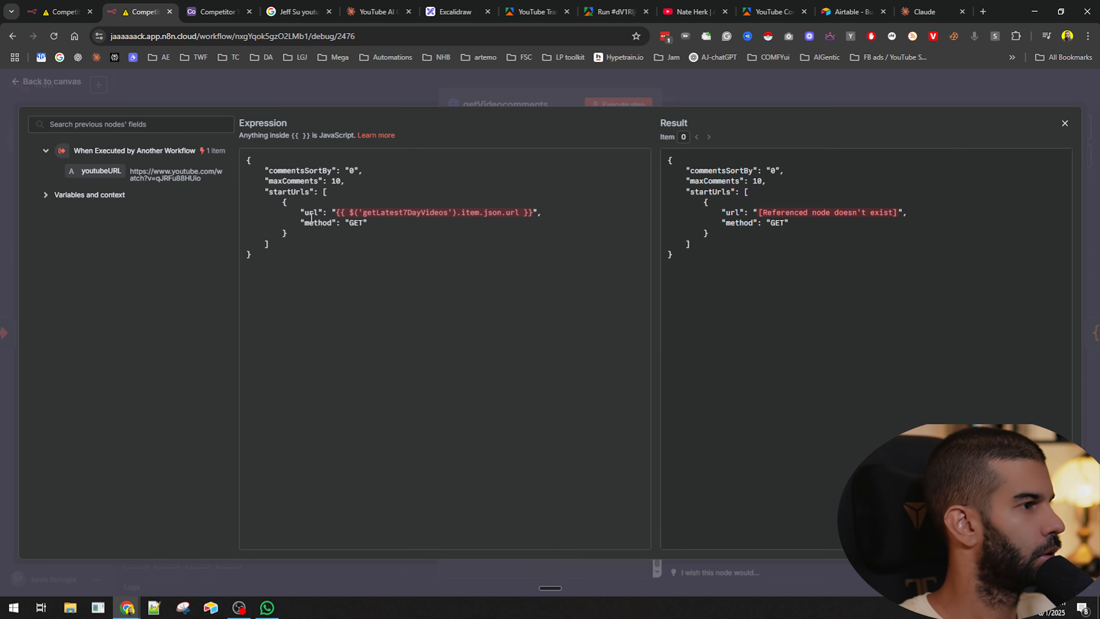
{"action": "key", "text": "shift+End"}
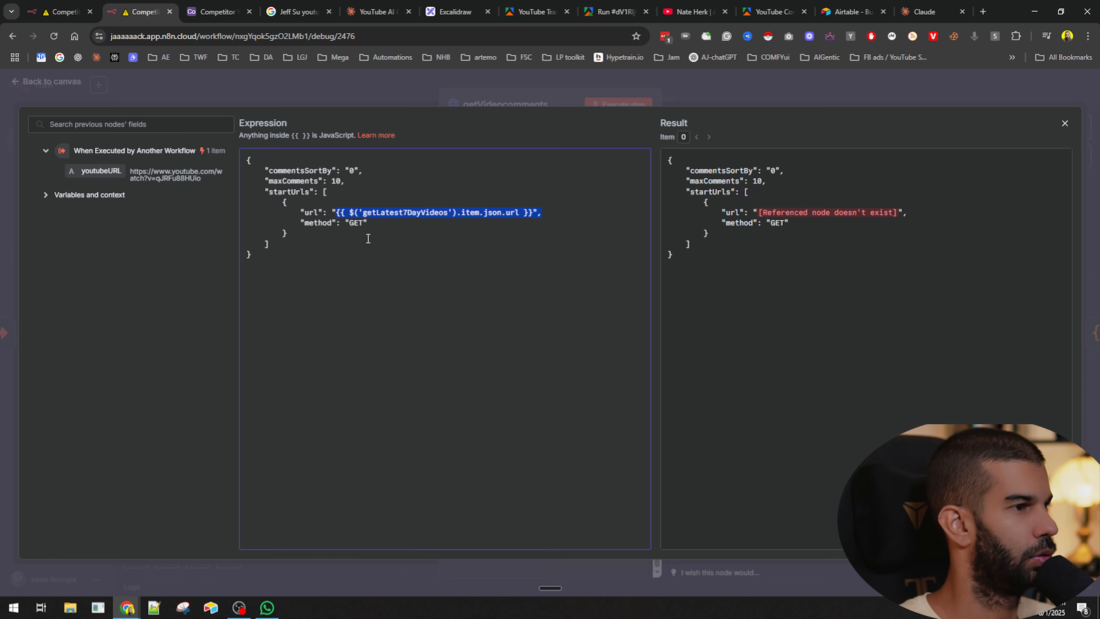
{"action": "left_click_drag", "start_coordinate": [101, 171], "coordinate": [338, 212]}
{"action": "left_click", "coordinate": [751, 102]}
{"action": "key", "text": "Escape"}
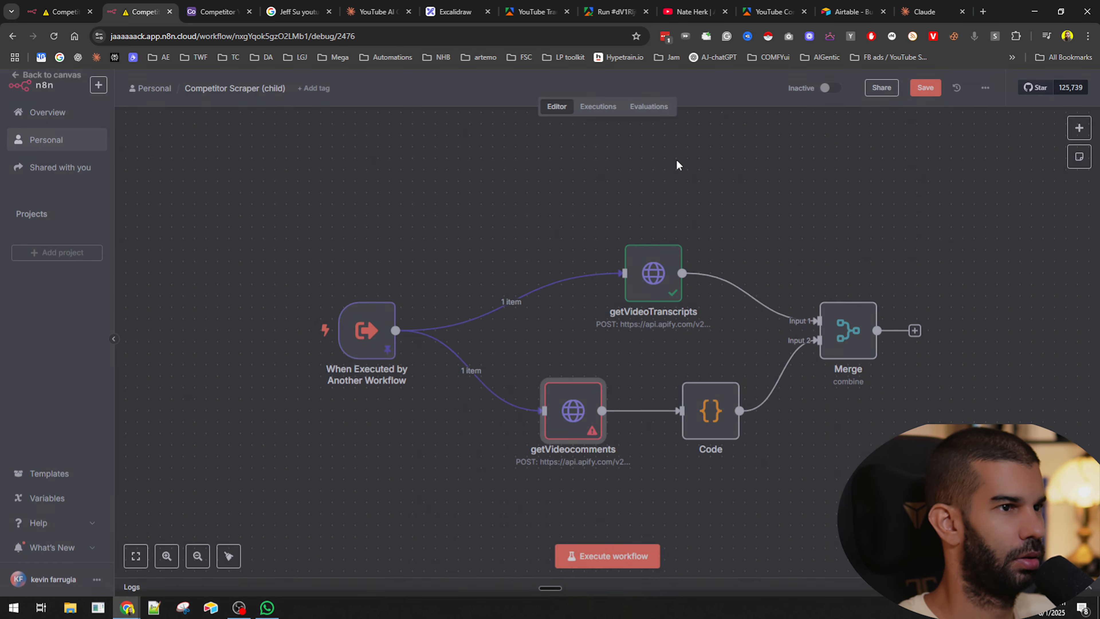
- In getVideoTranscripts, change the startUrls expression to {{ $json.youtubeURL }}
{"action": "double_click", "coordinate": [615, 258]}
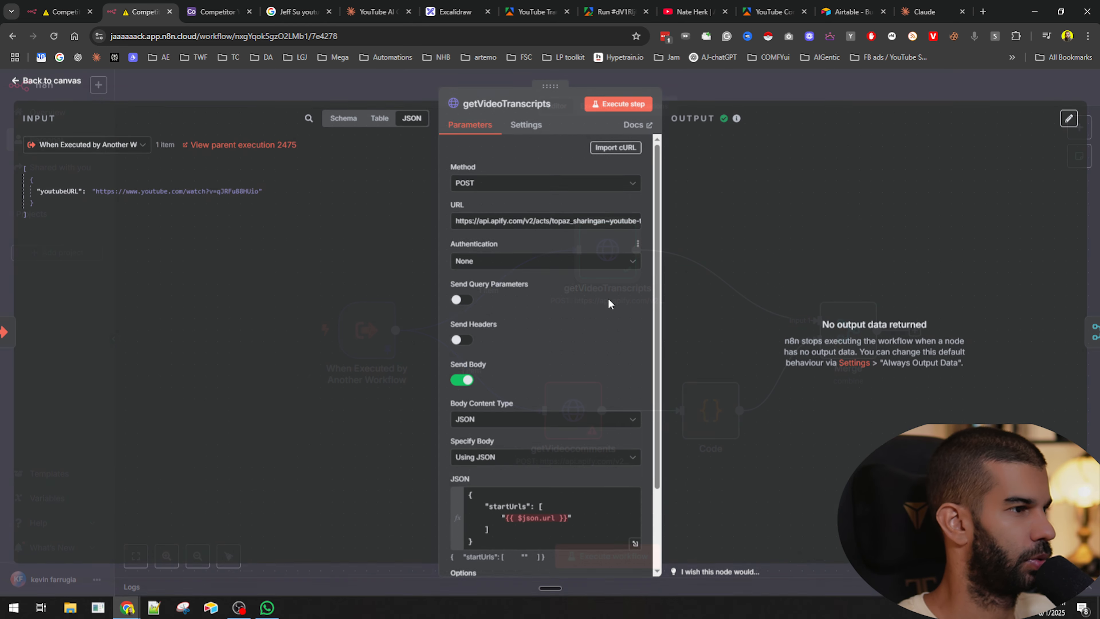
{"action": "scroll", "coordinate": [552, 310], "scroll_direction": "down", "scroll_amount": 2}
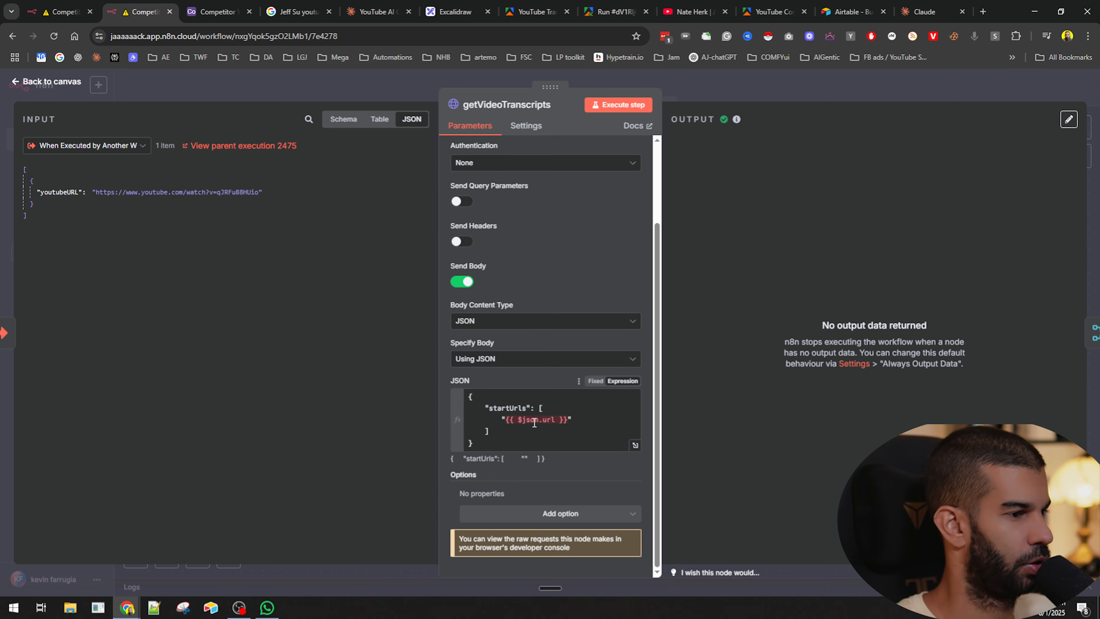
{"action": "left_click", "coordinate": [526, 423]}
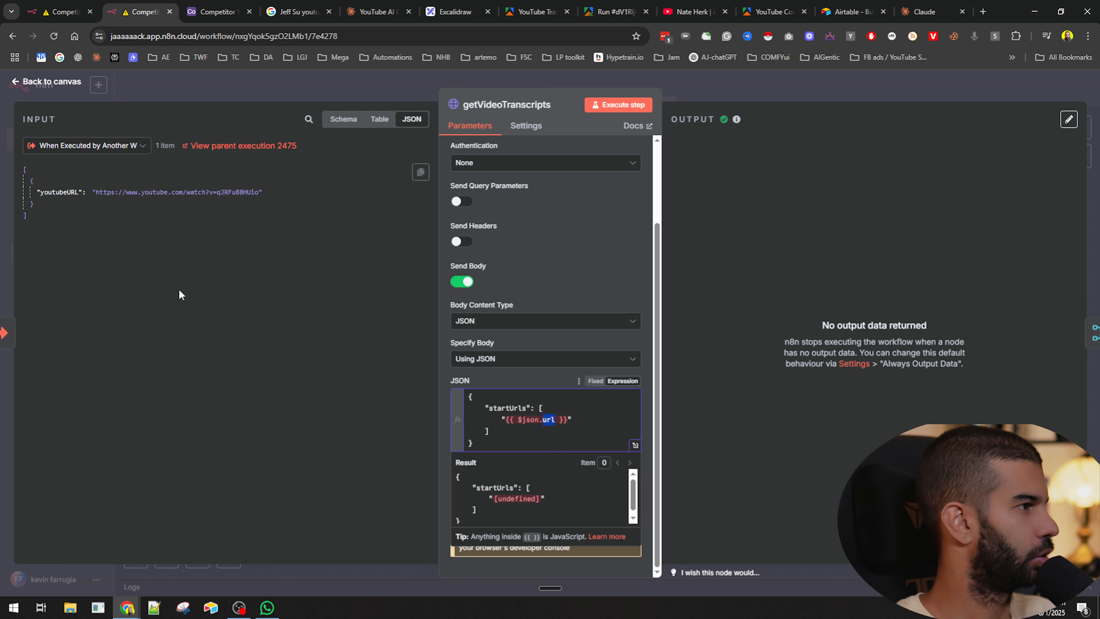
{"action": "key", "text": "BackSpace"}
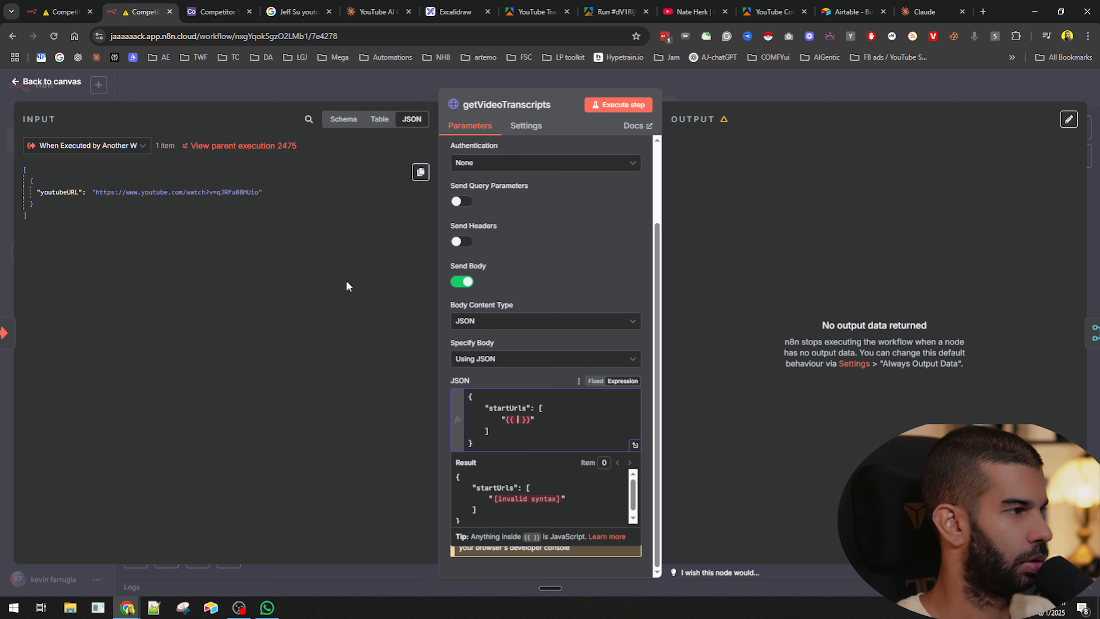
{"action": "key", "text": "BackSpace"}
{"action": "key", "text": "BackSpace"}
{"action": "key", "text": "BackSpace"}
{"action": "key", "text": "BackSpace"}
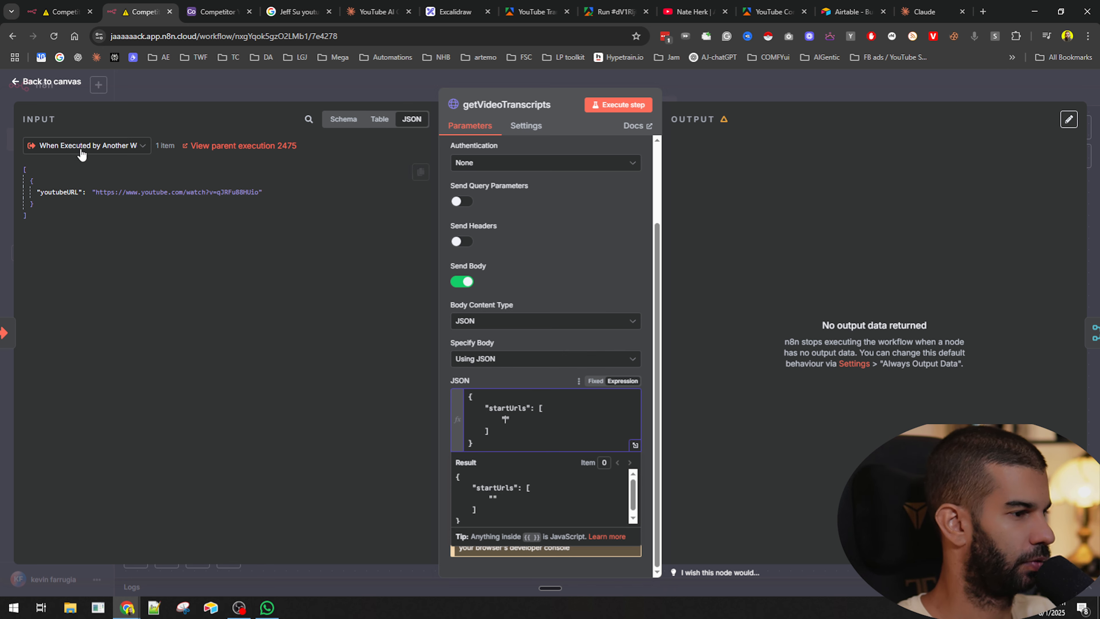
{"action": "left_click_drag", "start_coordinate": [59, 187], "coordinate": [534, 421]}
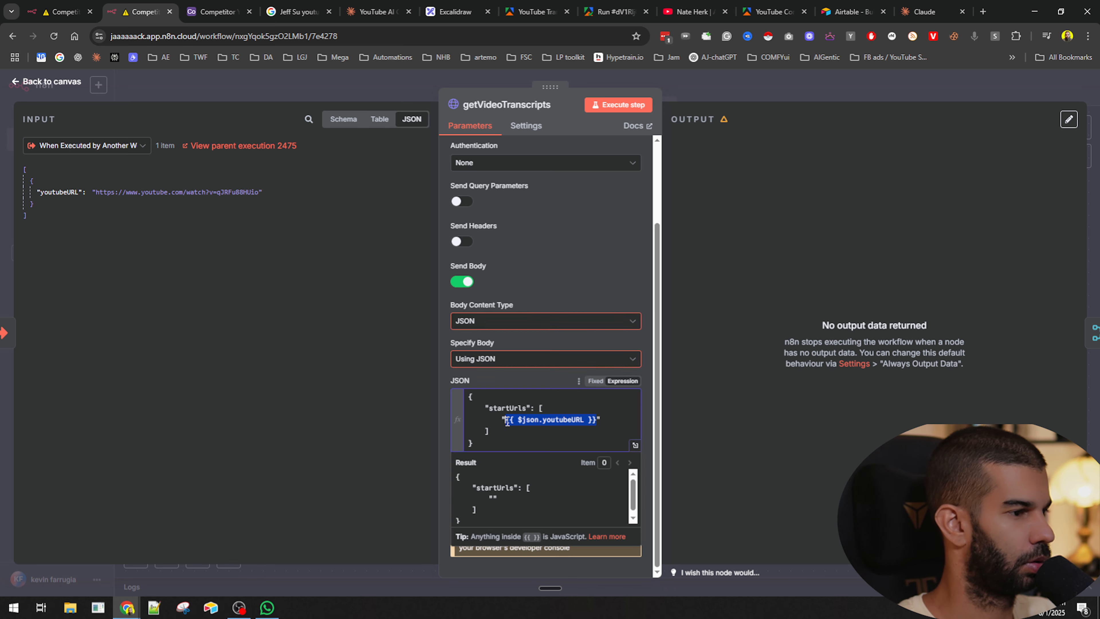
{"action": "left_click", "coordinate": [785, 86]}
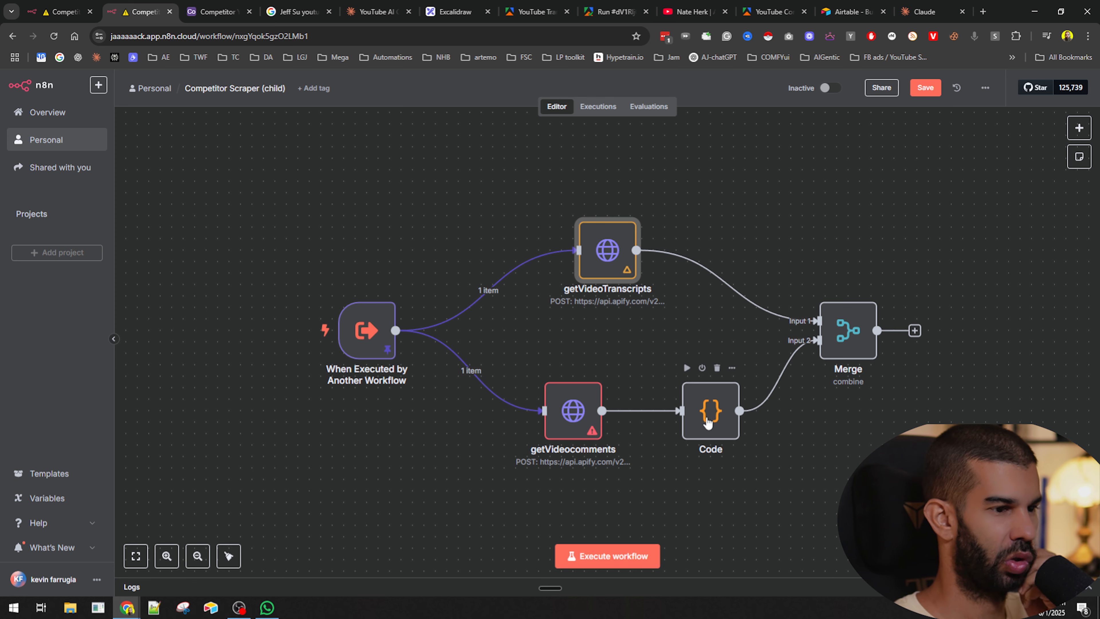
- Open the Code node briefly, then save the child workflow
{"action": "double_click", "coordinate": [708, 423]}
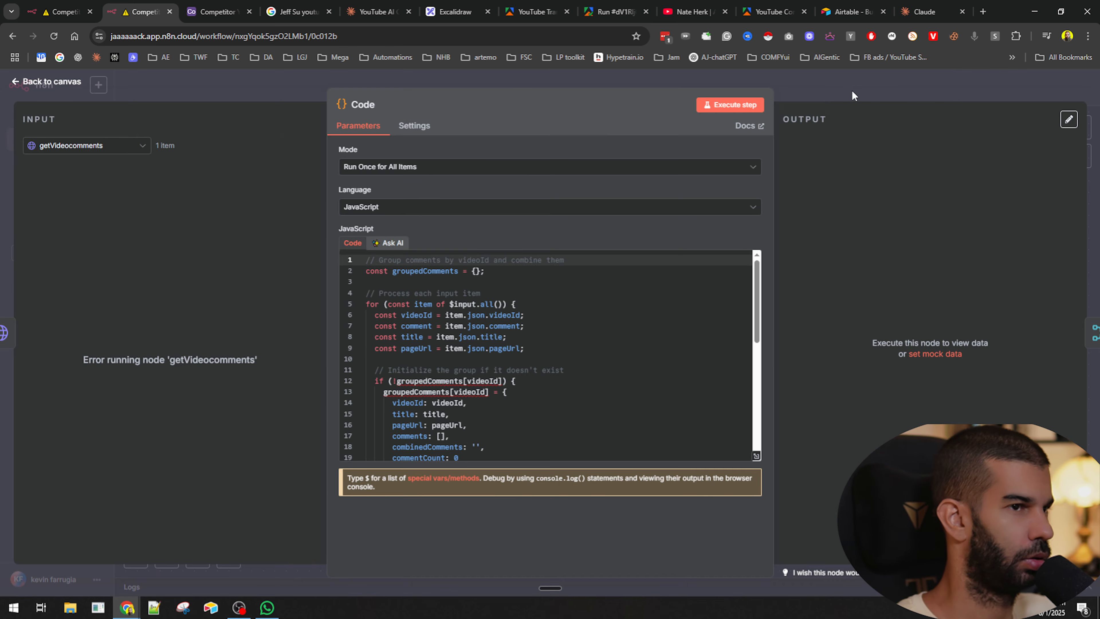
{"action": "left_click", "coordinate": [853, 95]}
{"action": "left_click", "coordinate": [863, 331]}
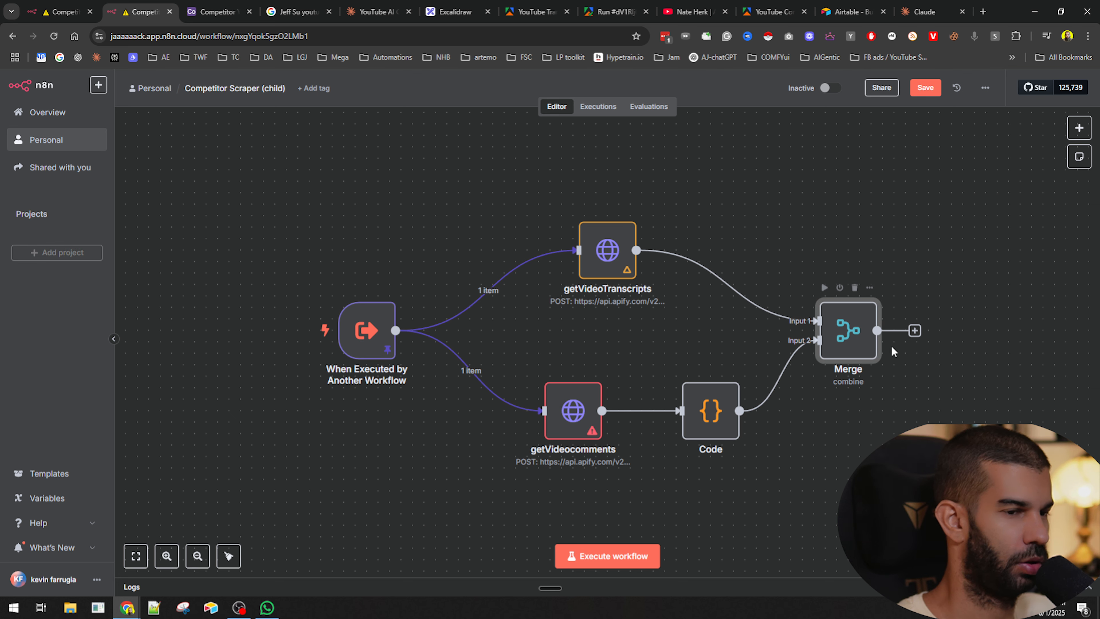
{"action": "left_click", "coordinate": [919, 118]}
{"action": "left_click", "coordinate": [918, 93]}
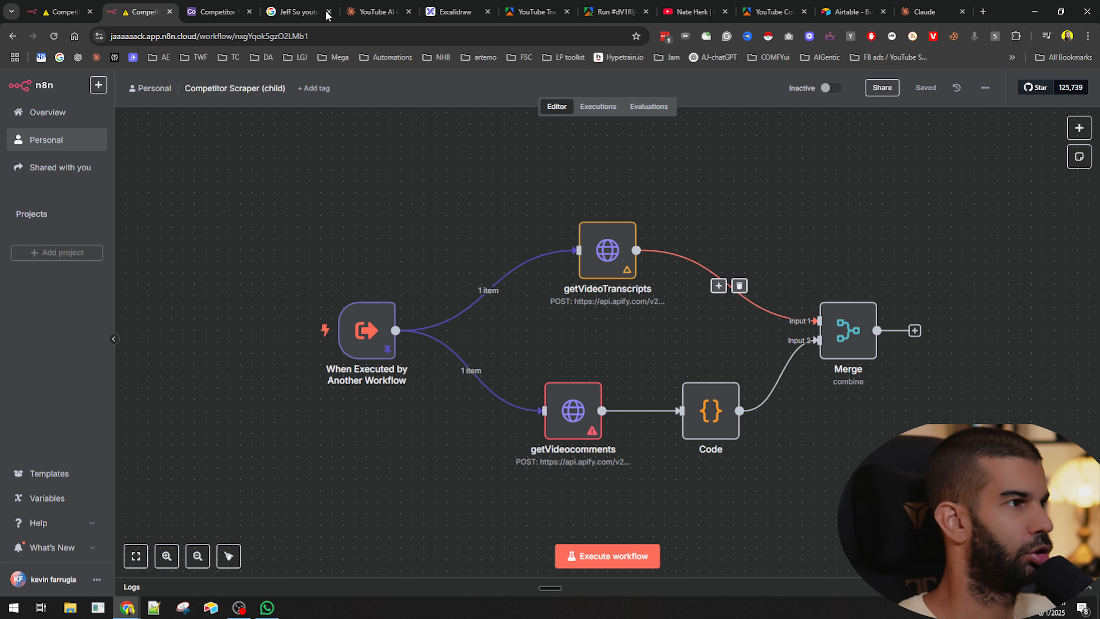
- Execute the parent workflow and open the child workflow's running execution
{"action": "left_click", "coordinate": [61, 11]}
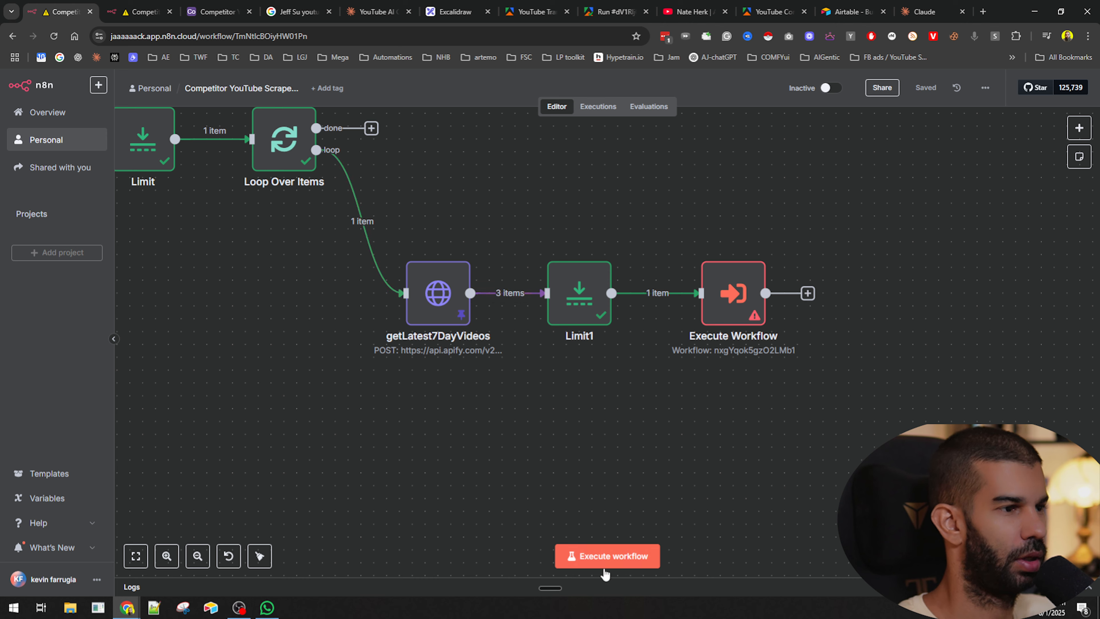
{"action": "left_click", "coordinate": [604, 558]}
{"action": "scroll", "coordinate": [498, 349], "scroll_direction": "down", "scroll_amount": 2}
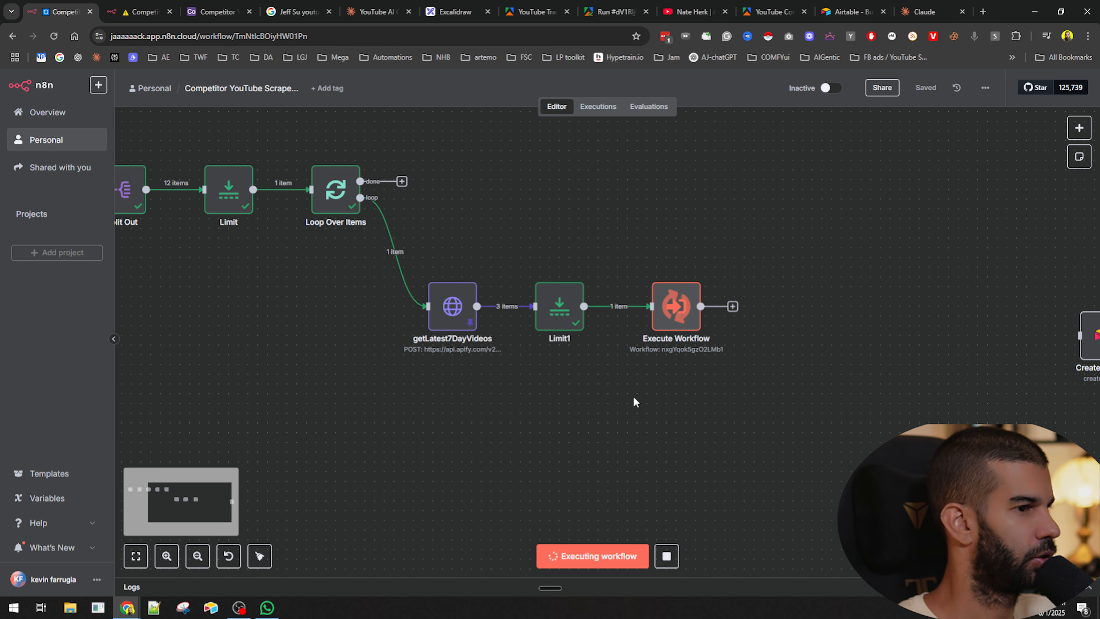
{"action": "left_click", "coordinate": [139, 11]}
{"action": "left_click", "coordinate": [598, 107]}
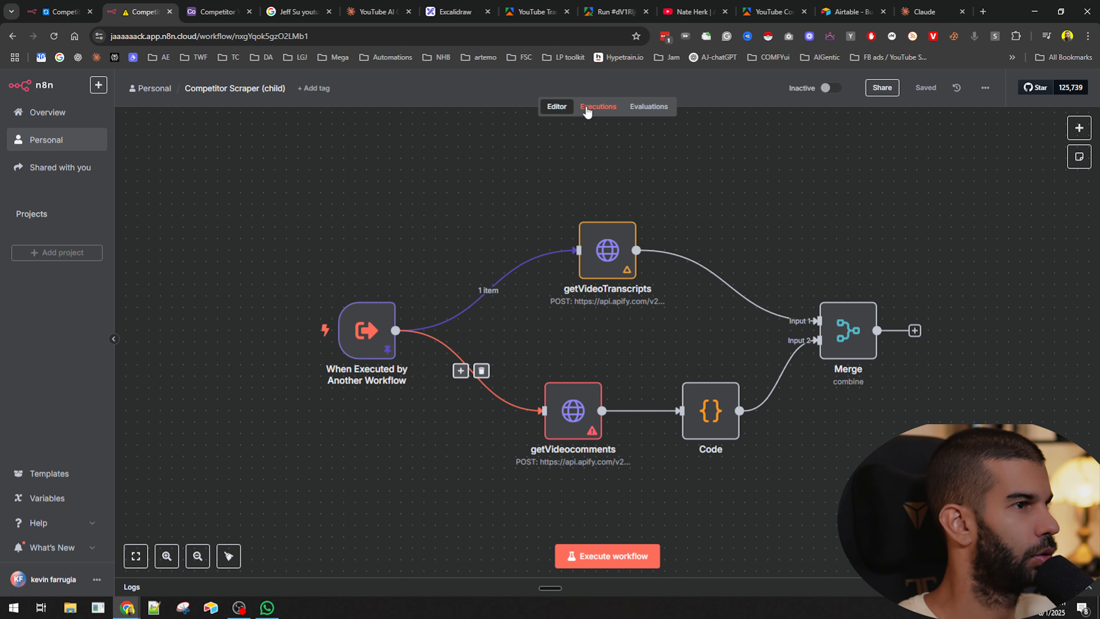
{"action": "left_click", "coordinate": [200, 195]}
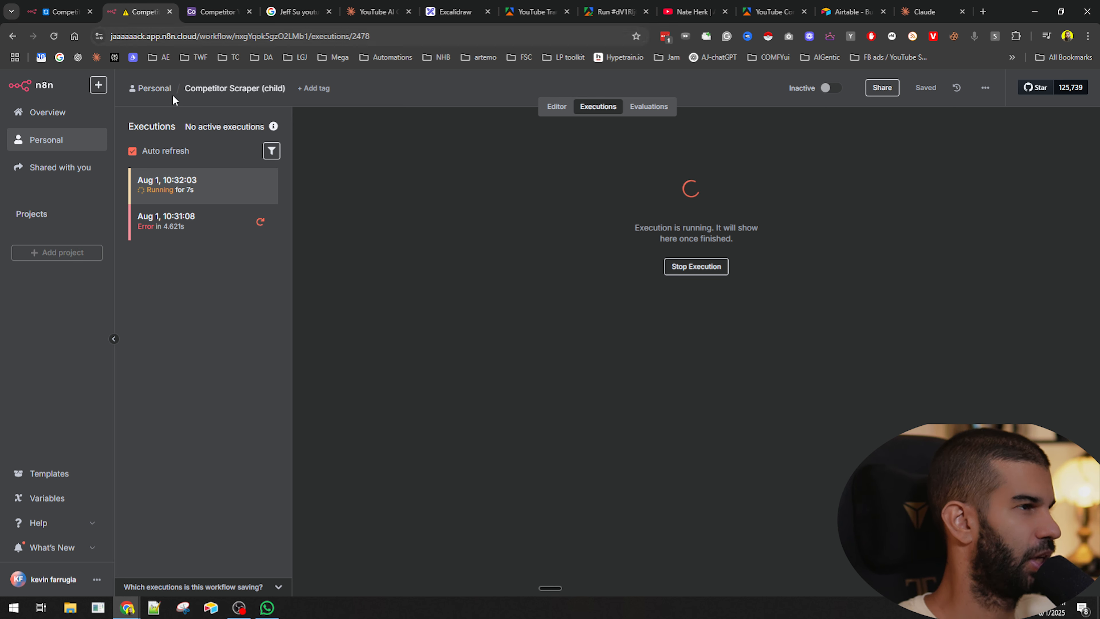
- Close the extra browser tabs, keeping the n8n workflows and Excalidraw
{"action": "left_click", "coordinate": [328, 11]}
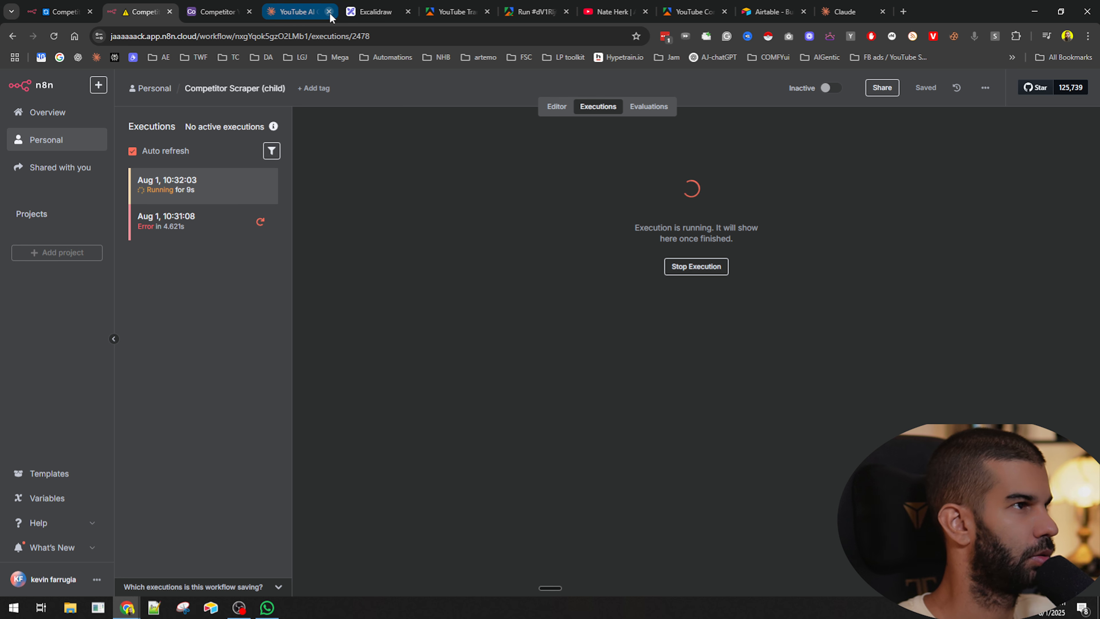
{"action": "left_click", "coordinate": [35, 14]}
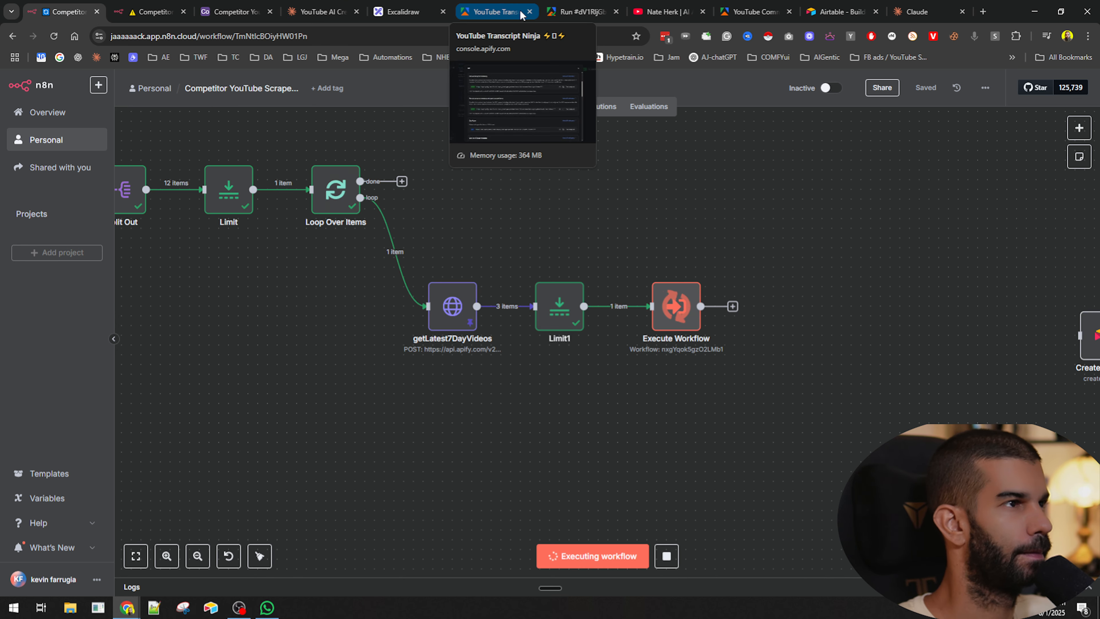
{"action": "left_click", "coordinate": [530, 13]}
{"action": "left_click", "coordinate": [530, 13]}
{"action": "left_click", "coordinate": [530, 13]}
{"action": "left_click", "coordinate": [530, 13]}
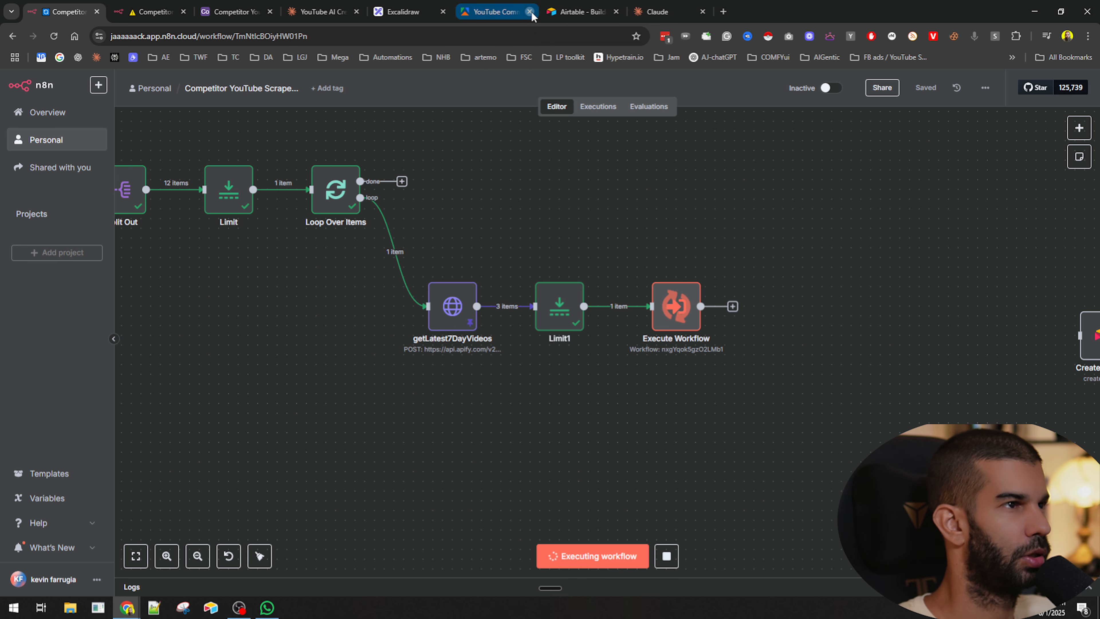
{"action": "left_click", "coordinate": [530, 13]}
{"action": "left_click", "coordinate": [529, 12]}
{"action": "left_click", "coordinate": [426, 12]}
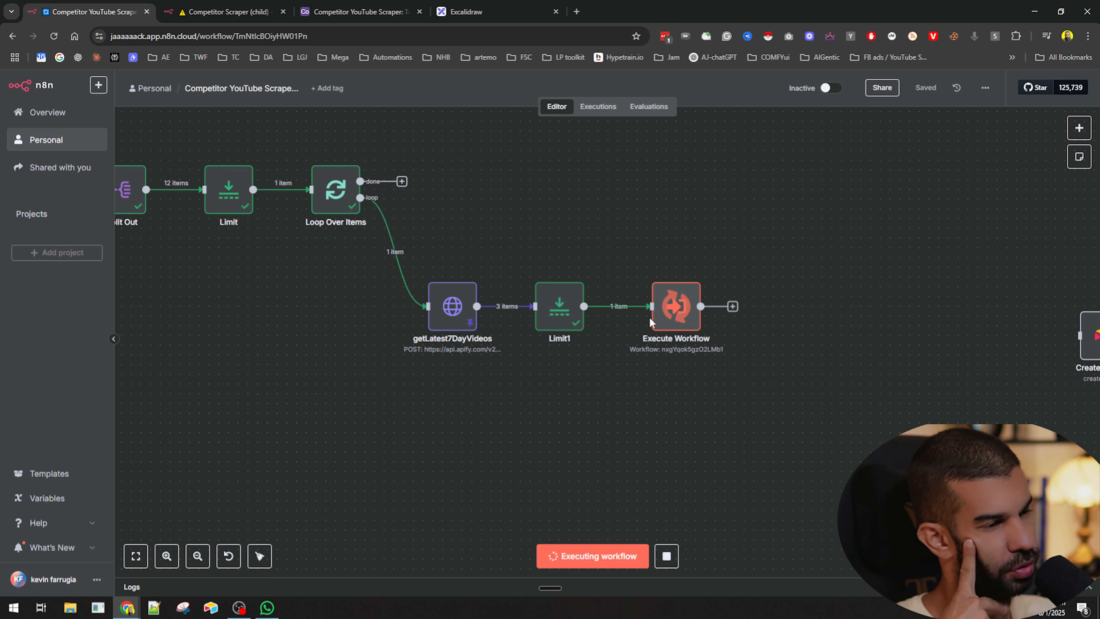
- Open the Execute Workflow node and examine the sub-workflow output with transcript and comments
{"action": "double_click", "coordinate": [670, 313]}
{"action": "left_click_drag", "start_coordinate": [719, 184], "coordinate": [860, 184]}
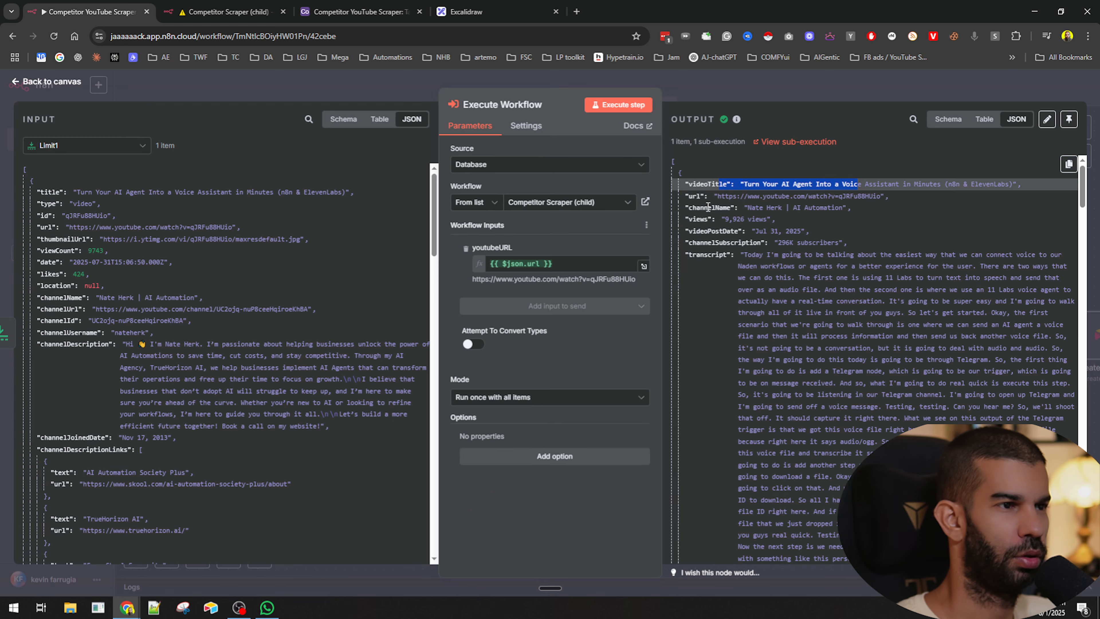
{"action": "left_click_drag", "start_coordinate": [704, 219], "coordinate": [736, 243]}
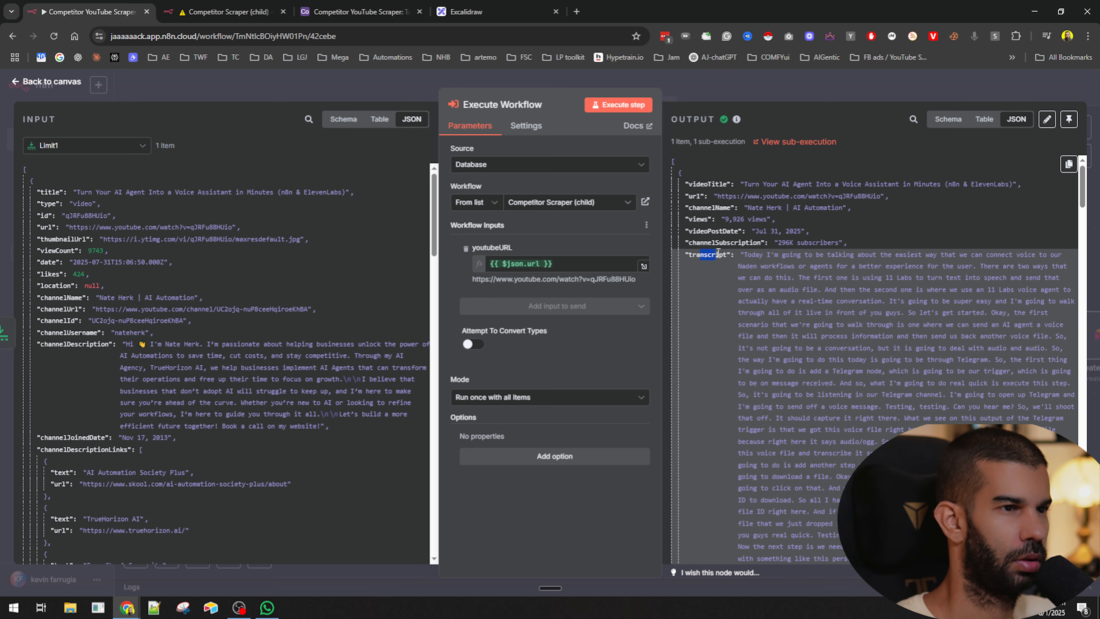
{"action": "scroll", "coordinate": [718, 254], "scroll_direction": "down", "scroll_amount": 15}
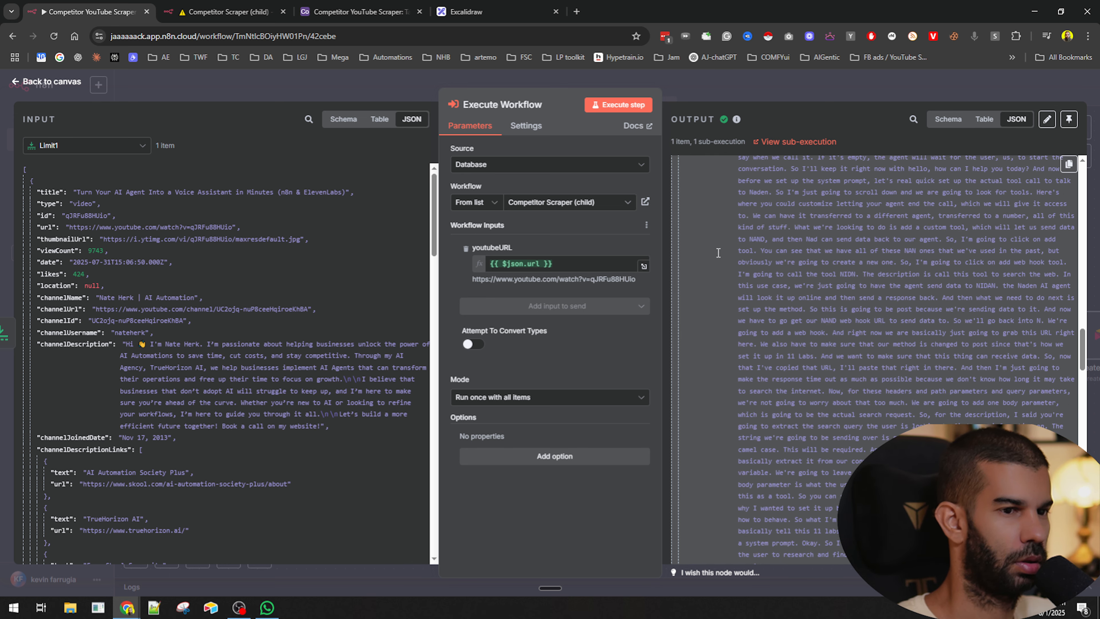
{"action": "scroll", "coordinate": [718, 253], "scroll_direction": "down", "scroll_amount": 10}
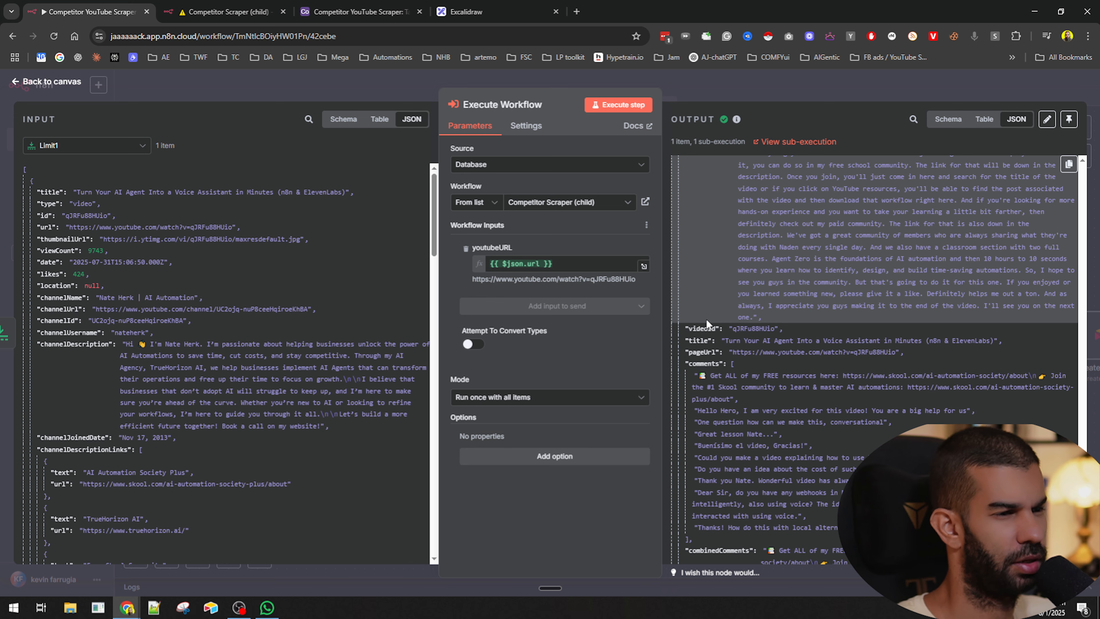
- Scroll through the Execute Workflow node's output to review the comments, combined comments and comment count
{"action": "scroll", "coordinate": [713, 324], "scroll_direction": "down", "scroll_amount": 1}
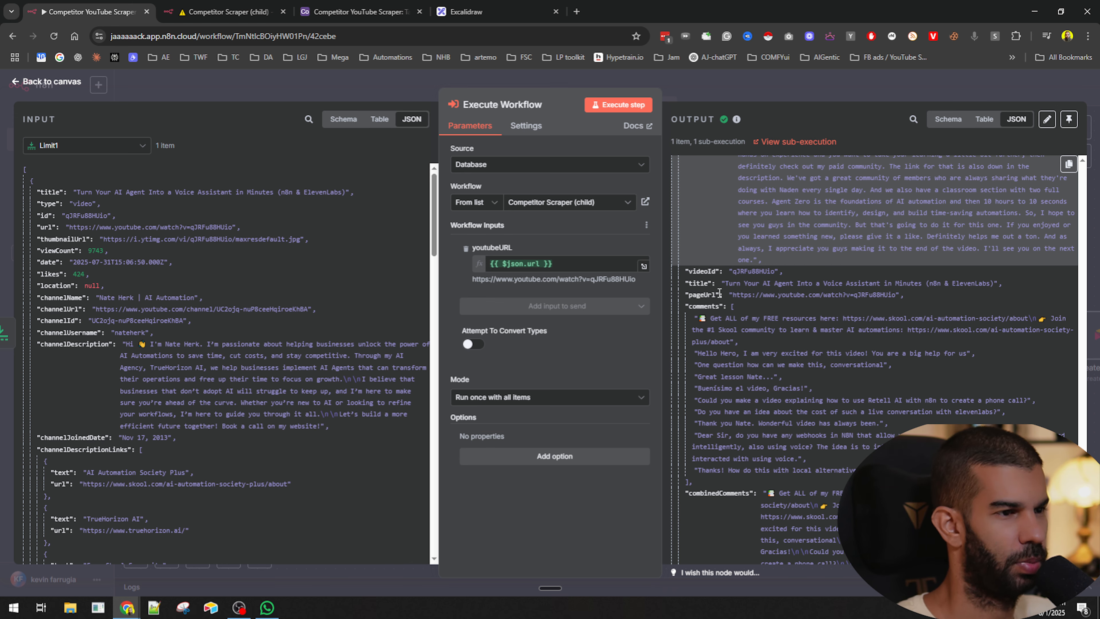
{"action": "scroll", "coordinate": [739, 334], "scroll_direction": "up", "scroll_amount": 5}
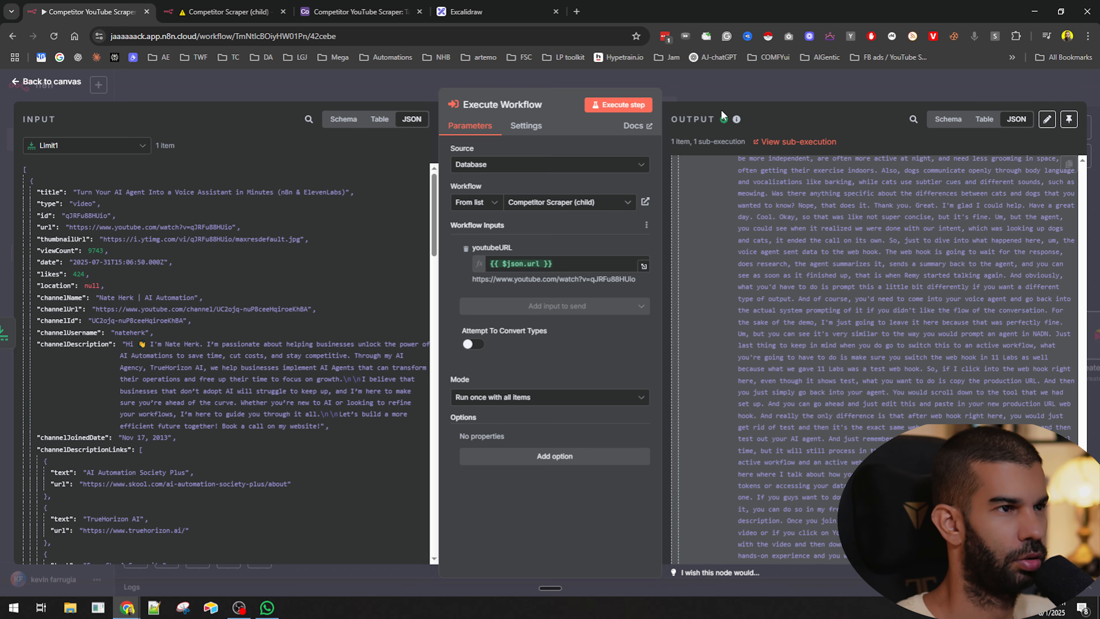
{"action": "scroll", "coordinate": [764, 278], "scroll_direction": "down", "scroll_amount": 10}
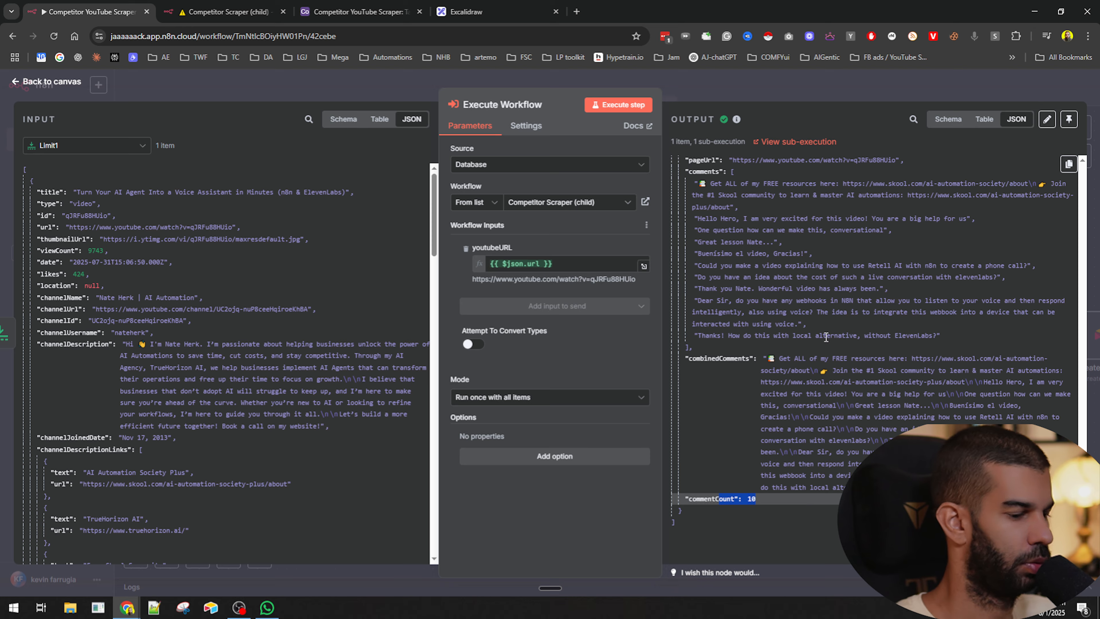
{"action": "key", "text": "Escape"}
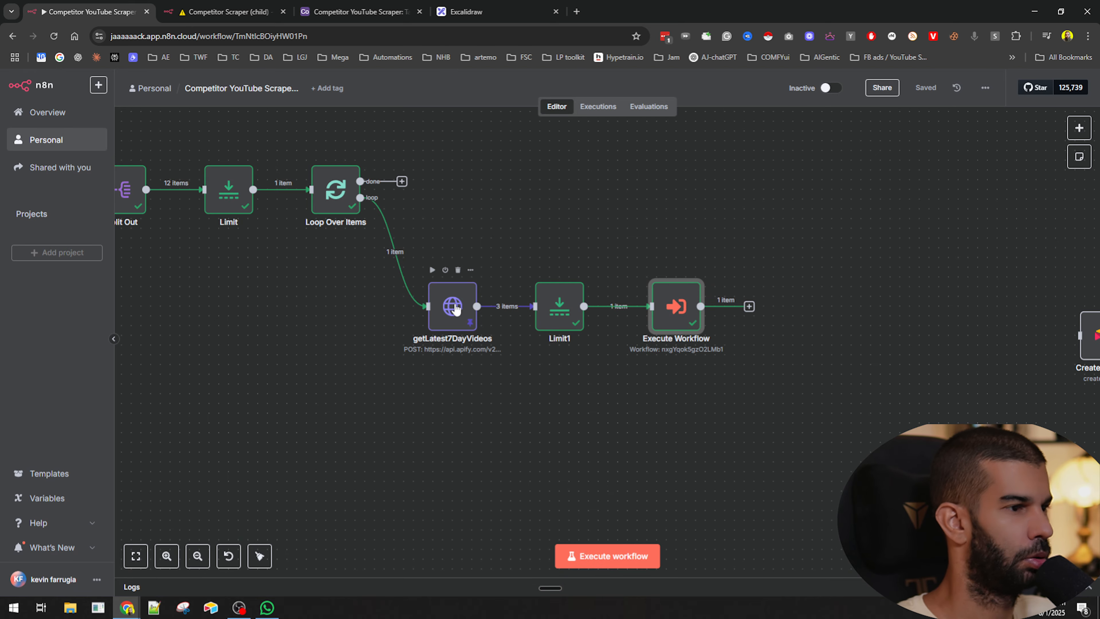
- Open the Limit1 node and inspect its input and single-item output
{"action": "double_click", "coordinate": [559, 306]}
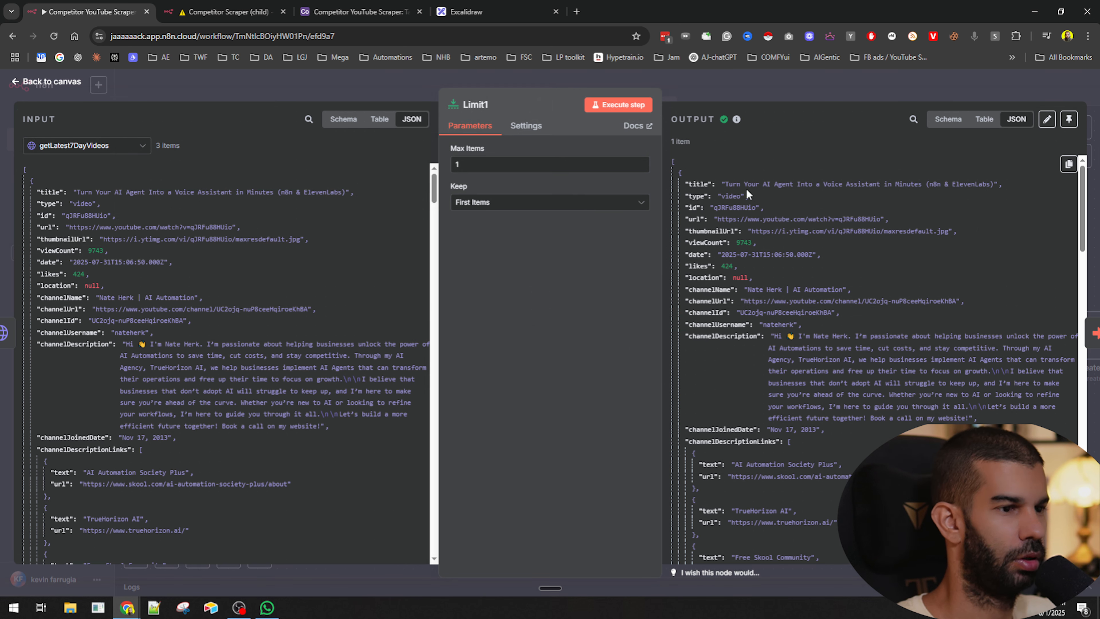
{"action": "scroll", "coordinate": [718, 226], "scroll_direction": "down", "scroll_amount": 7}
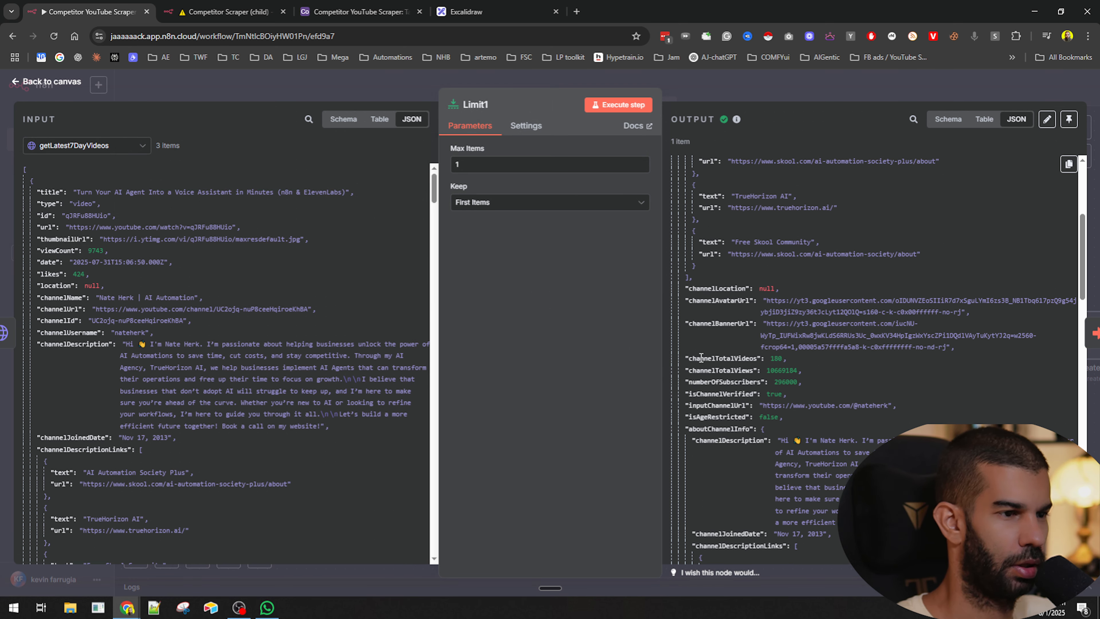
{"action": "scroll", "coordinate": [694, 182], "scroll_direction": "up", "scroll_amount": 7}
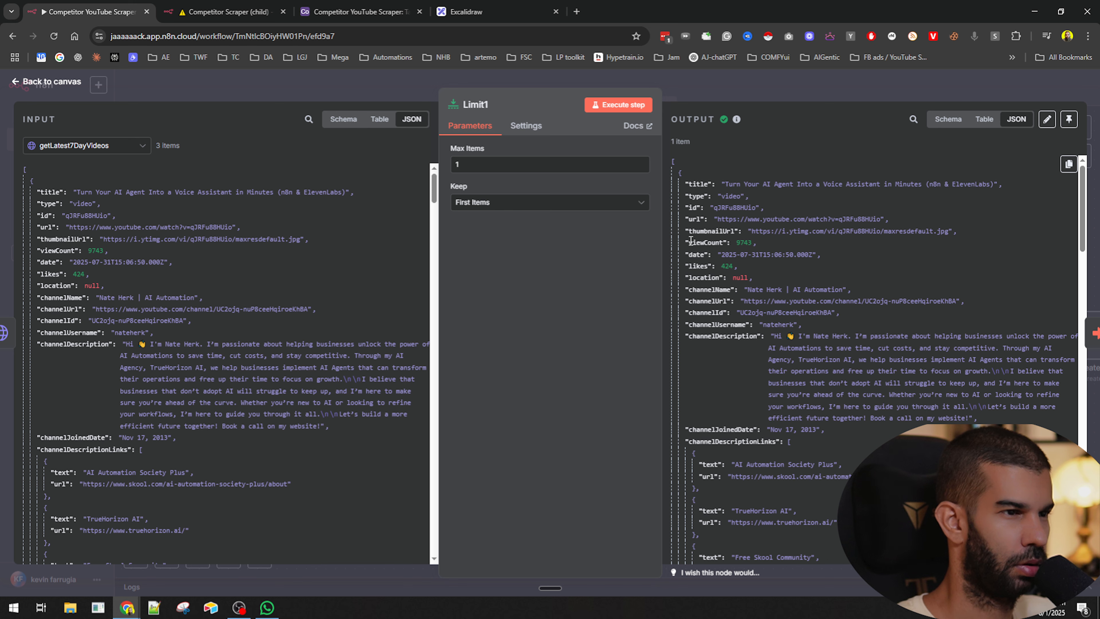
{"action": "left_click", "coordinate": [771, 89]}
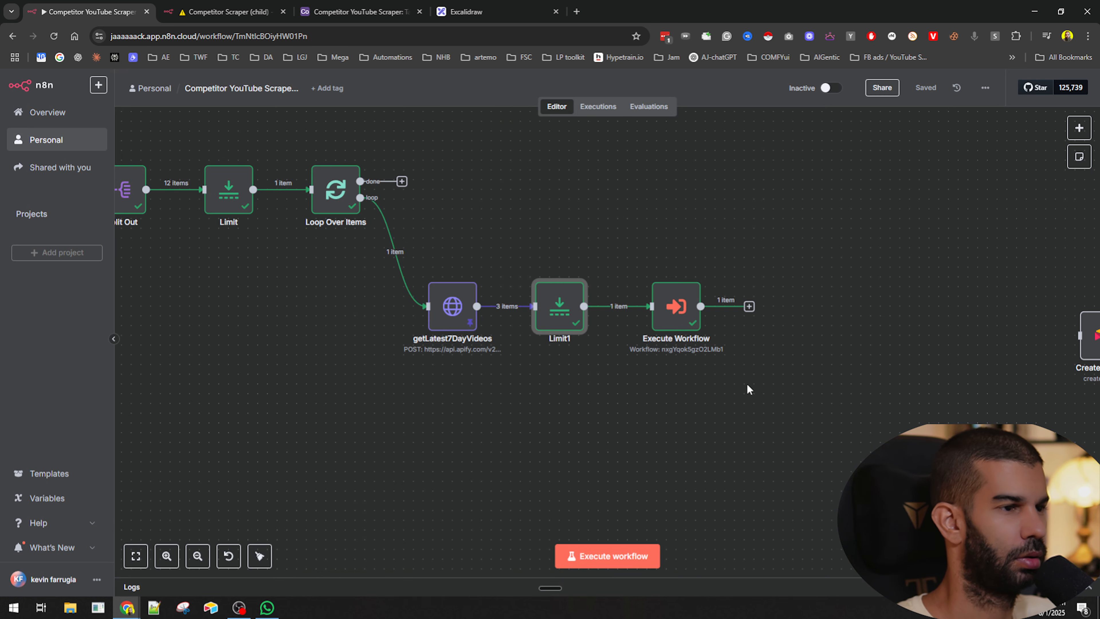
- Move the Create a record node beside Execute Workflow, connect Execute Workflow to it, and save the workflow
{"action": "left_click_drag", "start_coordinate": [747, 383], "coordinate": [572, 361]}
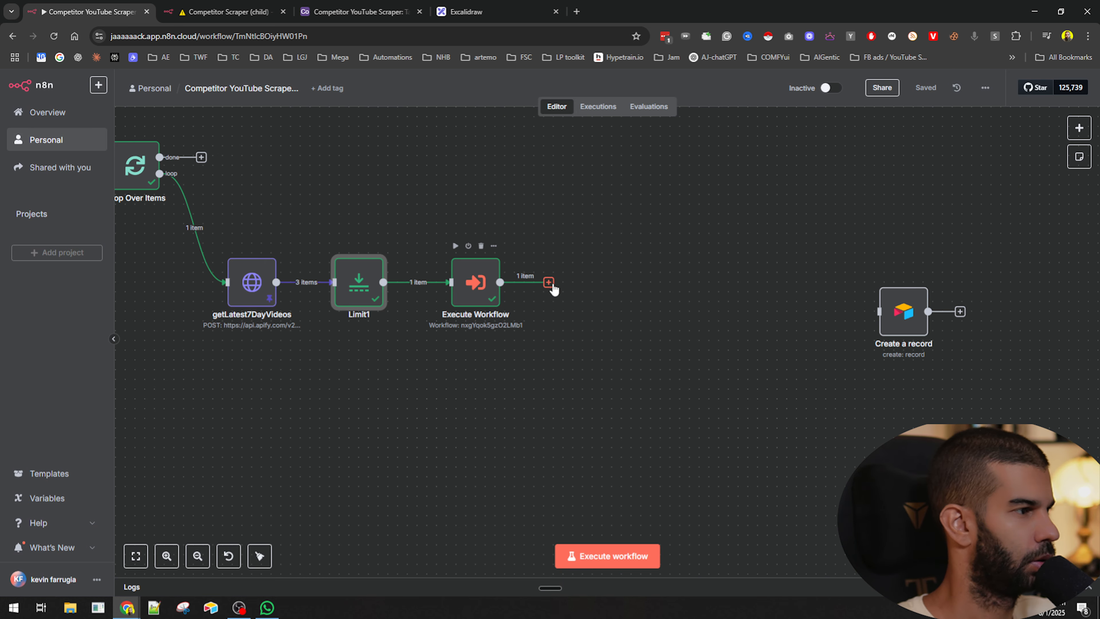
{"action": "left_click_drag", "start_coordinate": [902, 320], "coordinate": [621, 291]}
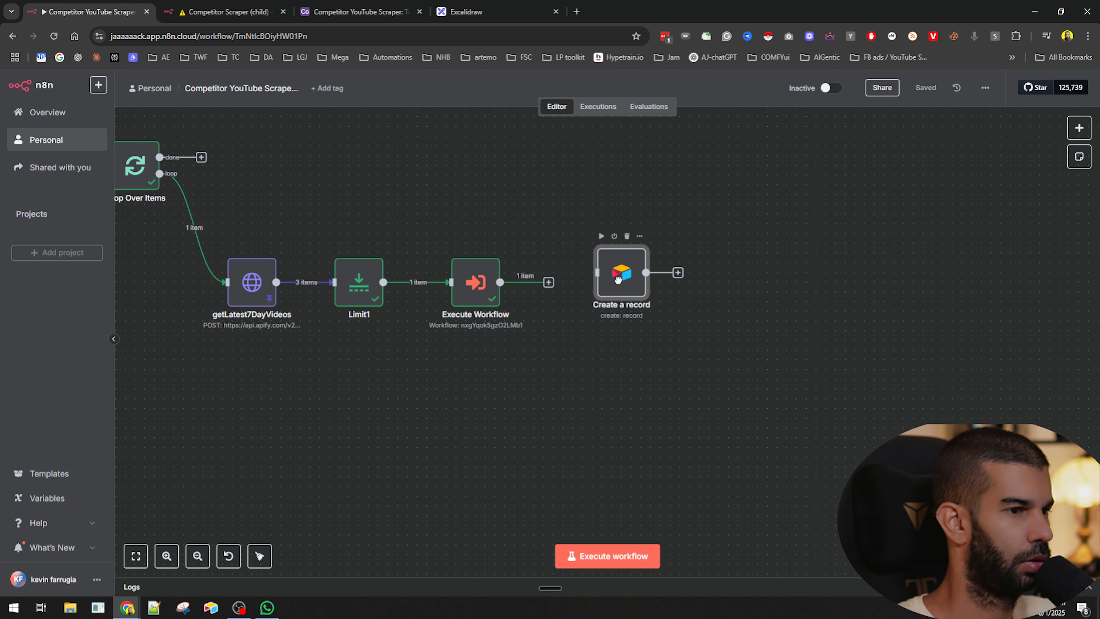
{"action": "left_click_drag", "start_coordinate": [548, 283], "coordinate": [611, 283]}
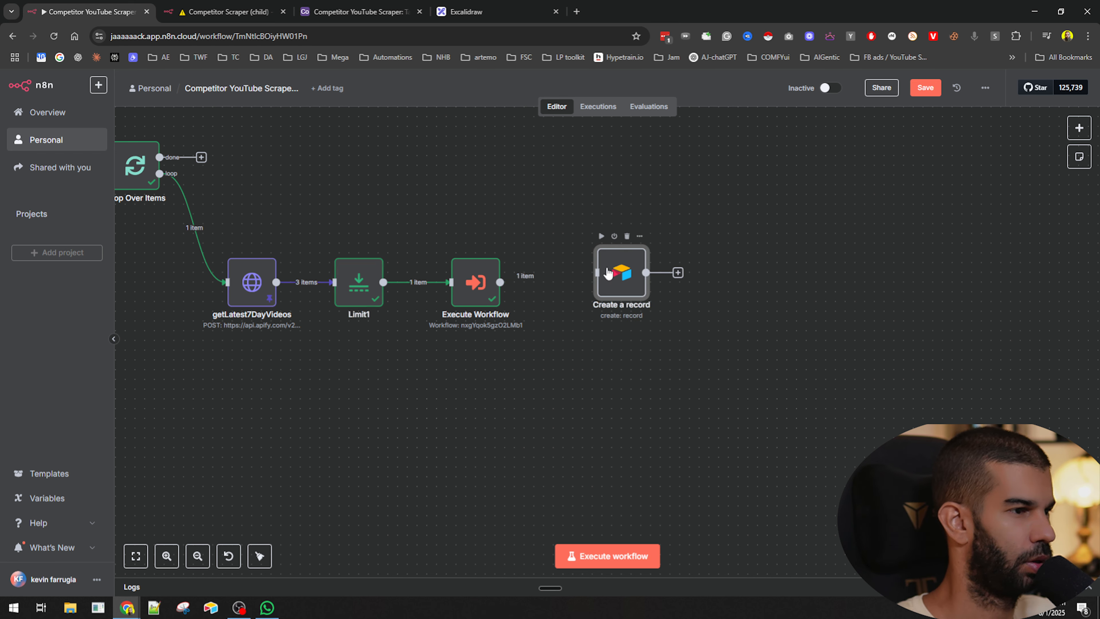
{"action": "double_click", "coordinate": [610, 286]}
{"action": "left_click", "coordinate": [746, 93]}
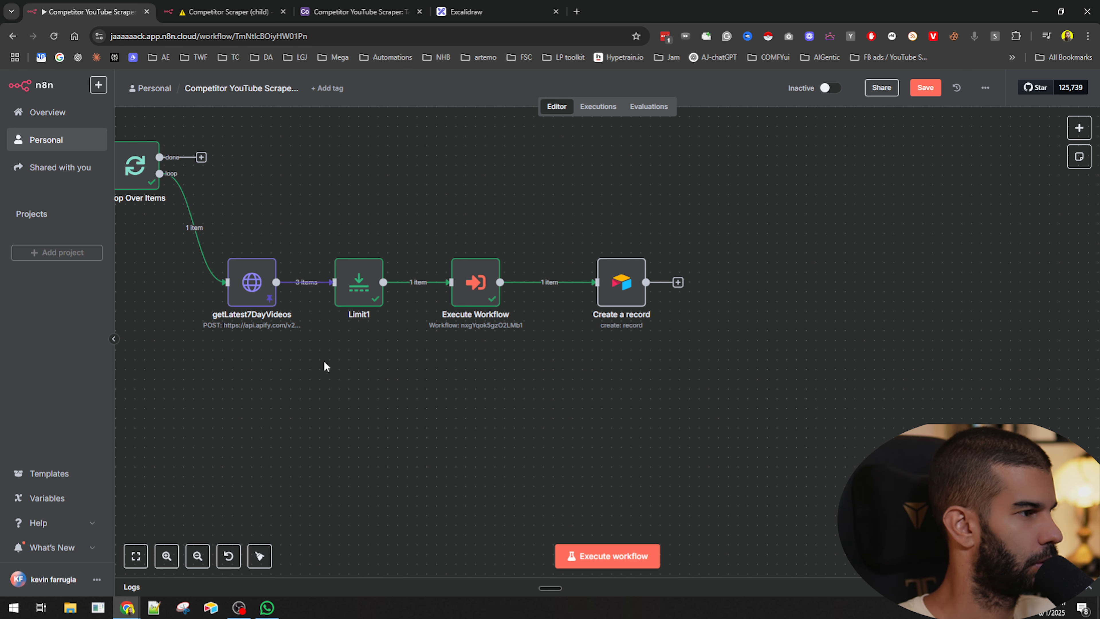
{"action": "left_click_drag", "start_coordinate": [240, 386], "coordinate": [432, 427]}
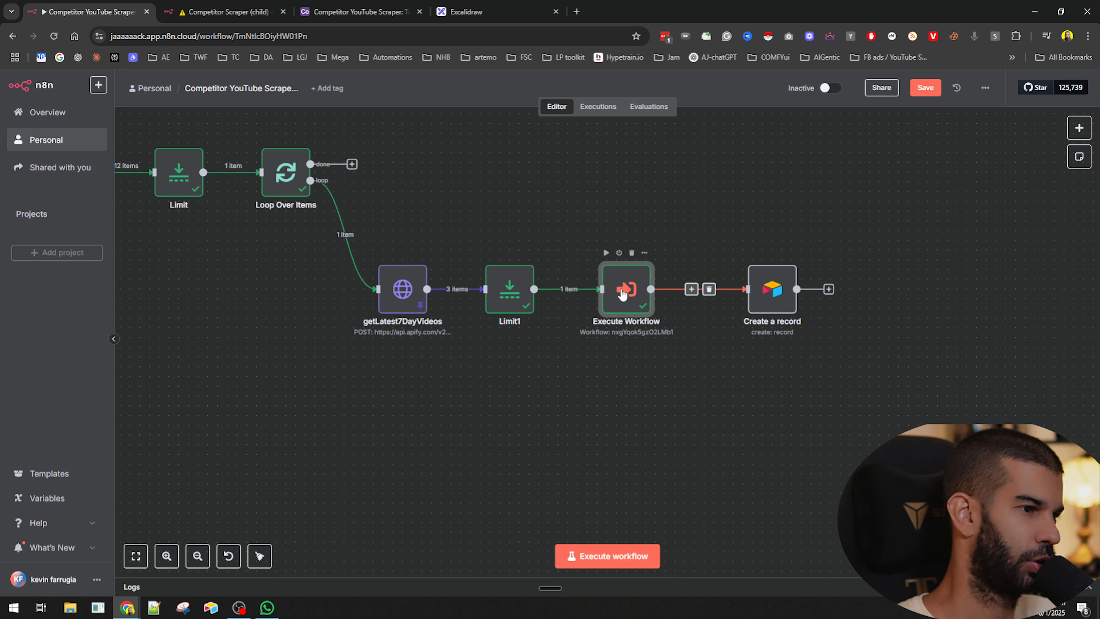
{"action": "left_click_drag", "start_coordinate": [566, 211], "coordinate": [688, 412]}
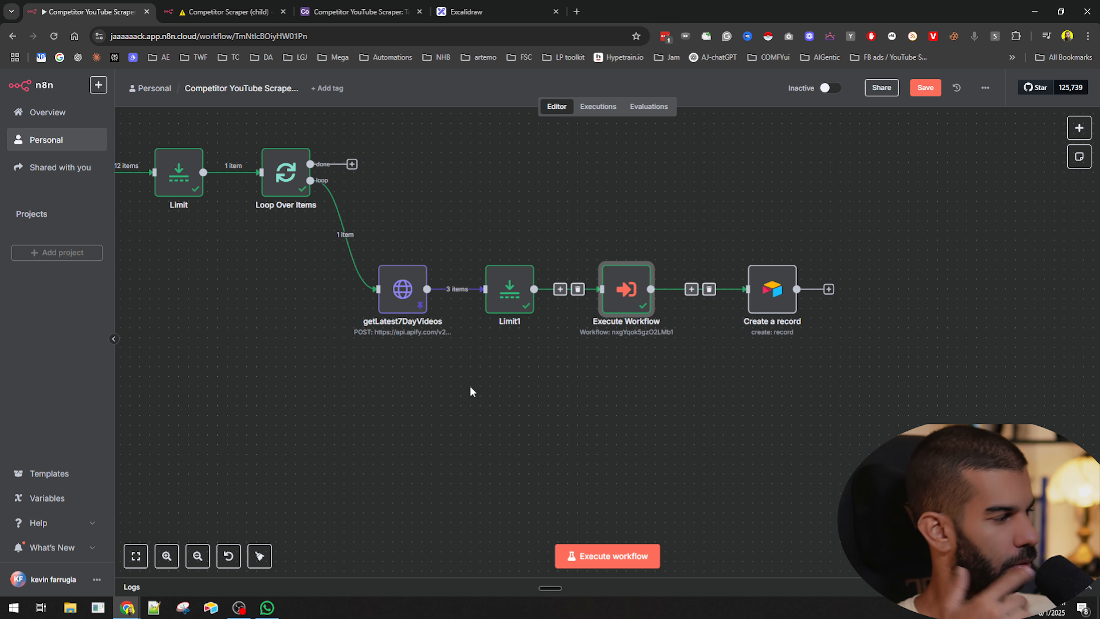
{"action": "left_click", "coordinate": [629, 365]}
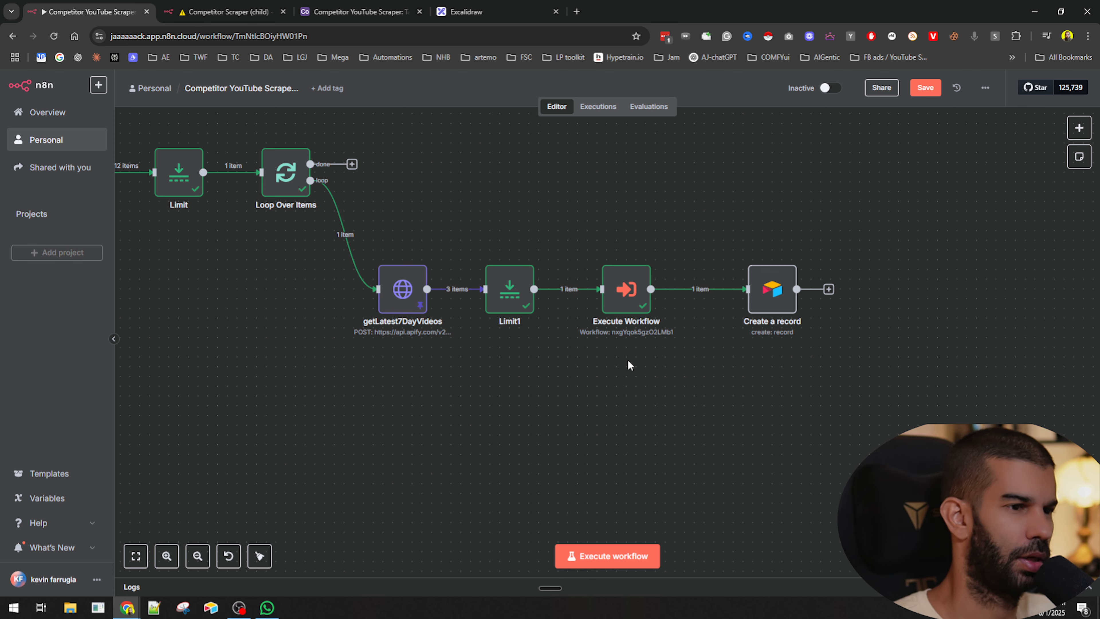
{"action": "key", "text": "ctrl+s"}
- Open the Create a record node and review its Airtable column mappings
{"action": "double_click", "coordinate": [764, 284]}
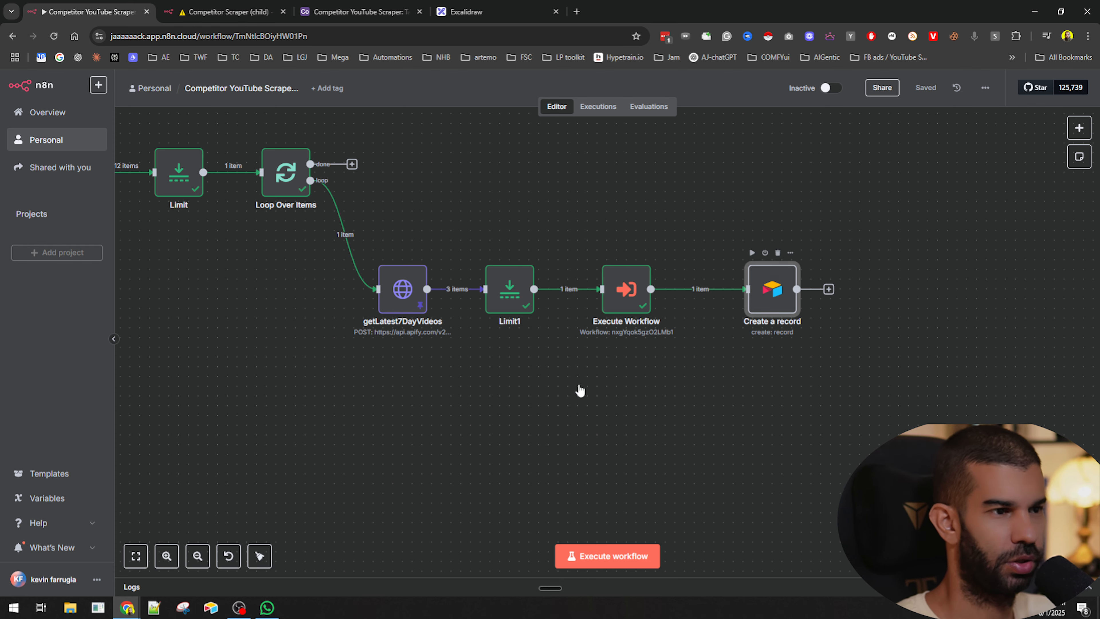
{"action": "scroll", "coordinate": [546, 270], "scroll_direction": "down", "scroll_amount": 5}
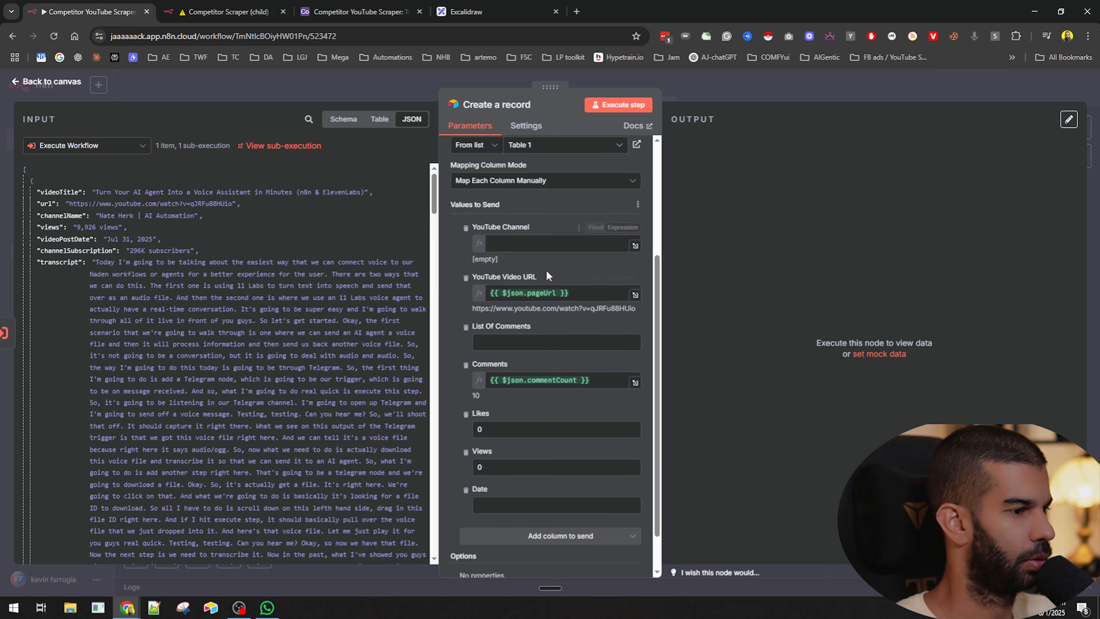
{"action": "left_click", "coordinate": [521, 245]}
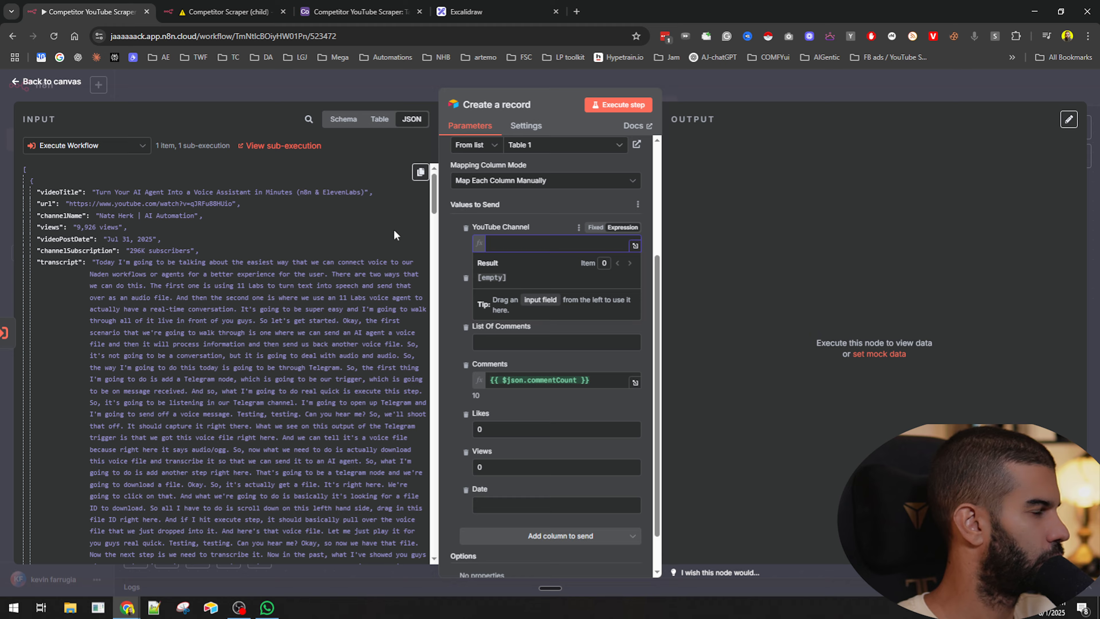
{"action": "left_click", "coordinate": [717, 78]}
- Insert an Edit Fields node on the connection between Execute Workflow and Create a record
{"action": "left_click_drag", "start_coordinate": [708, 409], "coordinate": [547, 410]}
{"action": "left_click_drag", "start_coordinate": [630, 299], "coordinate": [727, 299]}
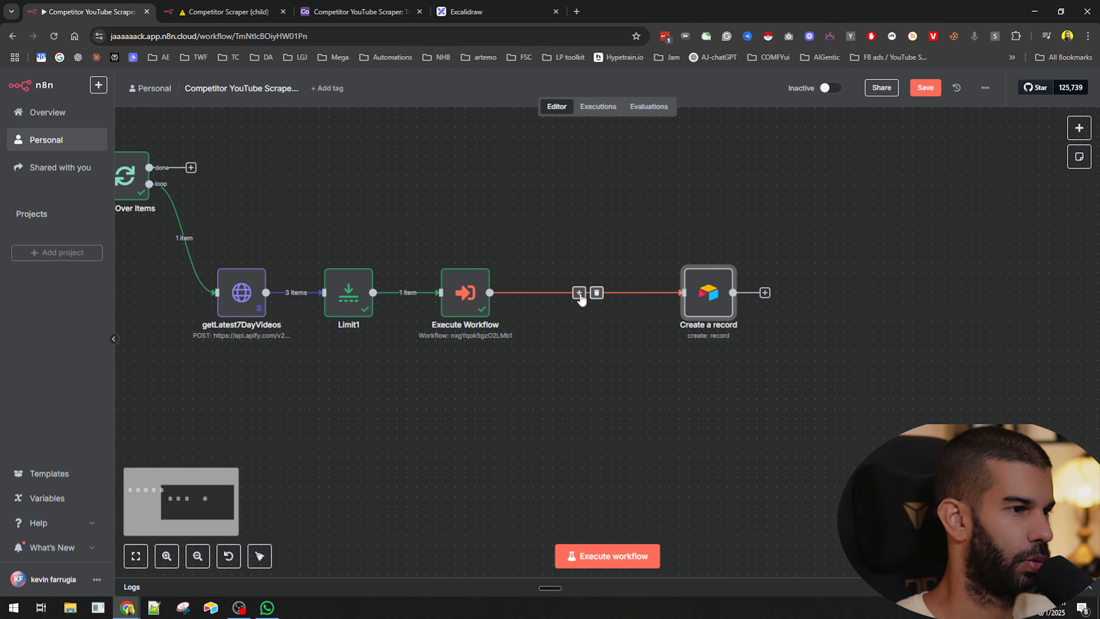
{"action": "left_click", "coordinate": [579, 295]}
{"action": "type", "text": "ed"}
{"action": "left_click", "coordinate": [968, 210]}
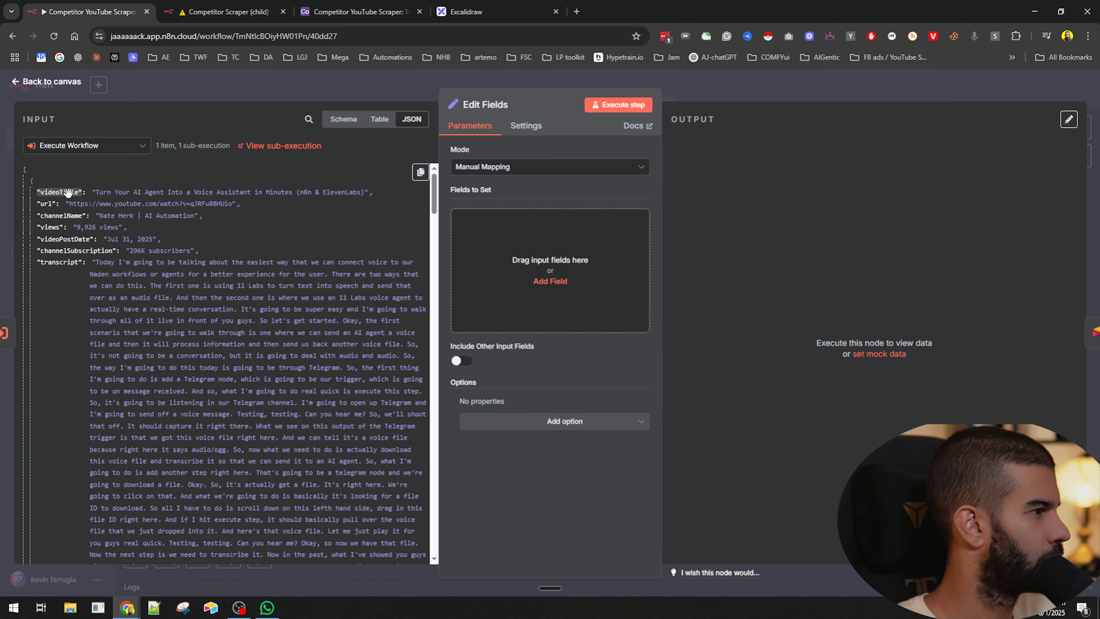
- Map videoTitle, url, views, videoPostDate, transcript, combinedComments and commentCount from the input into the Edit Fields node
{"action": "left_click_drag", "start_coordinate": [65, 192], "coordinate": [541, 304]}
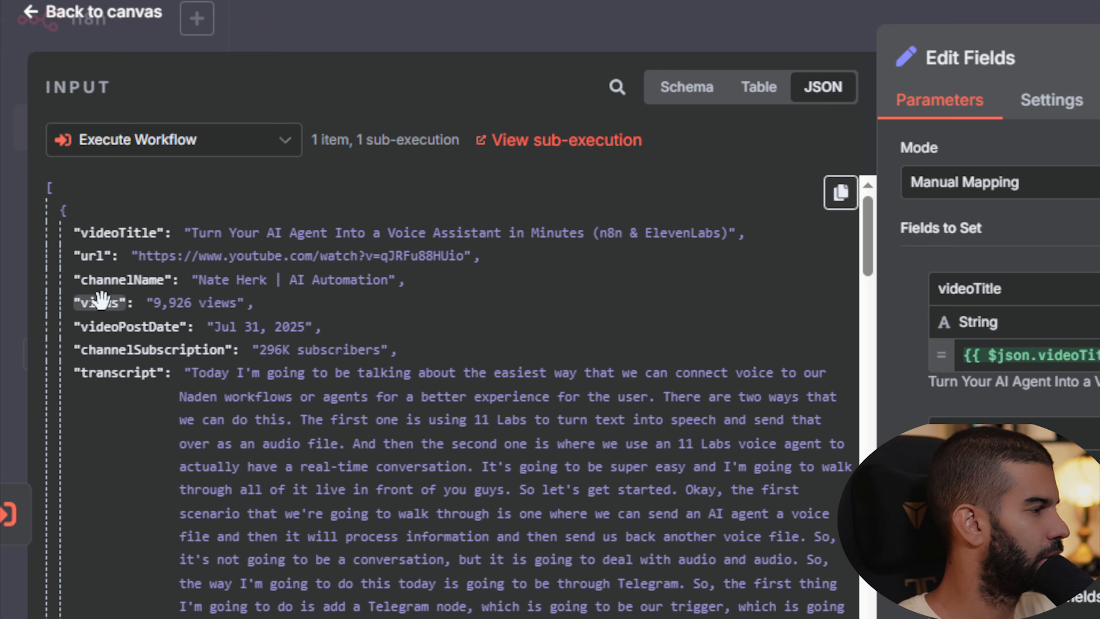
{"action": "left_click_drag", "start_coordinate": [100, 303], "coordinate": [567, 328]}
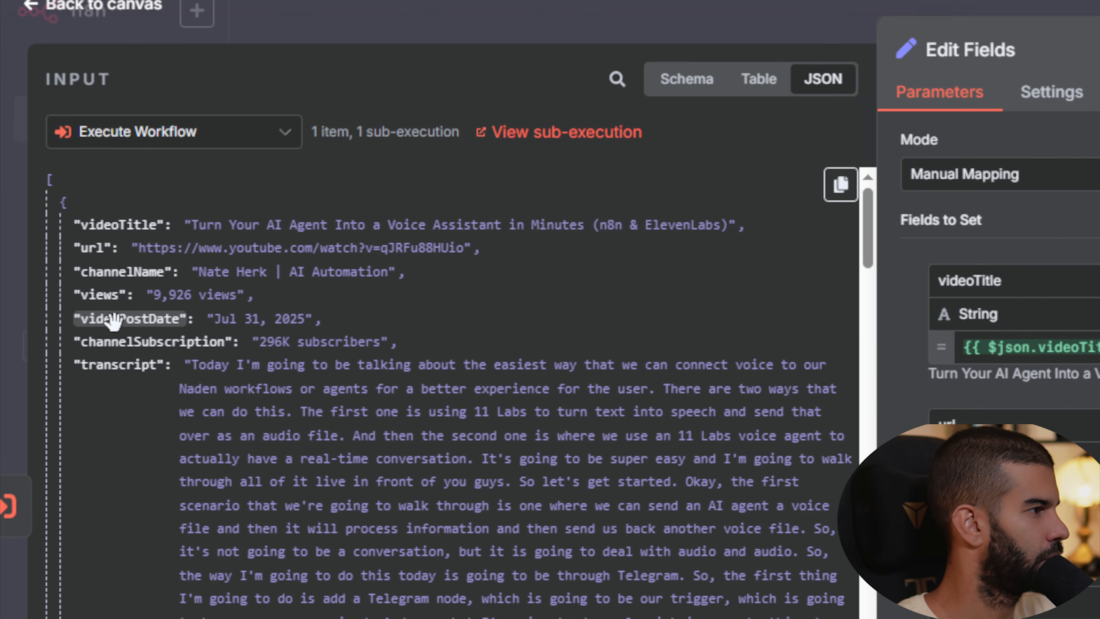
{"action": "left_click_drag", "start_coordinate": [56, 255], "coordinate": [555, 319]}
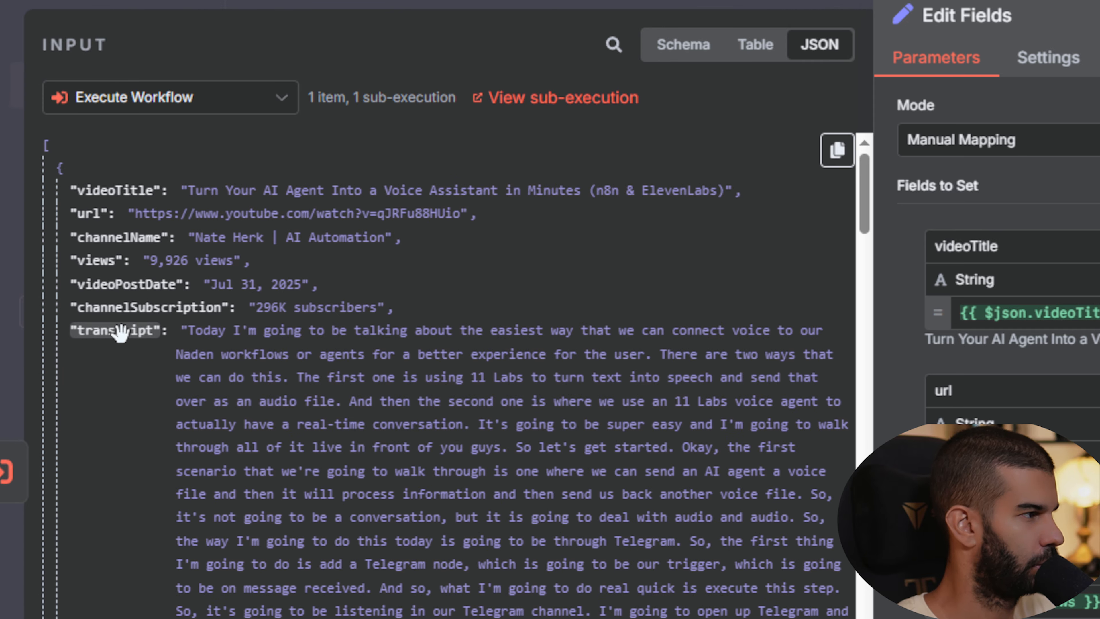
{"action": "left_click_drag", "start_coordinate": [111, 321], "coordinate": [657, 505]}
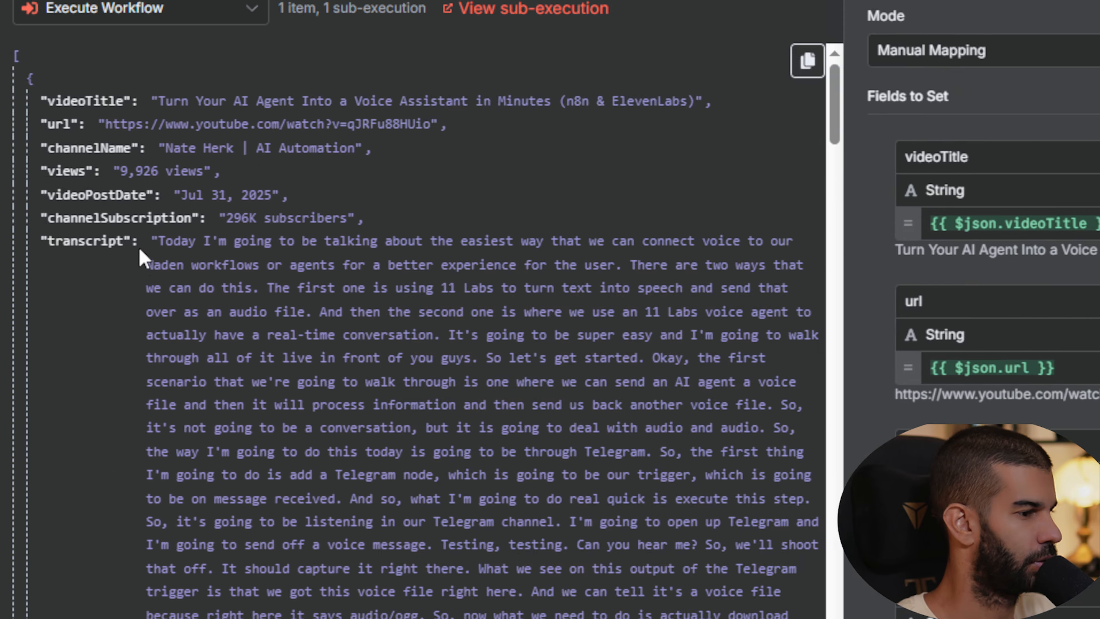
{"action": "scroll", "coordinate": [166, 315], "scroll_direction": "down", "scroll_amount": 10}
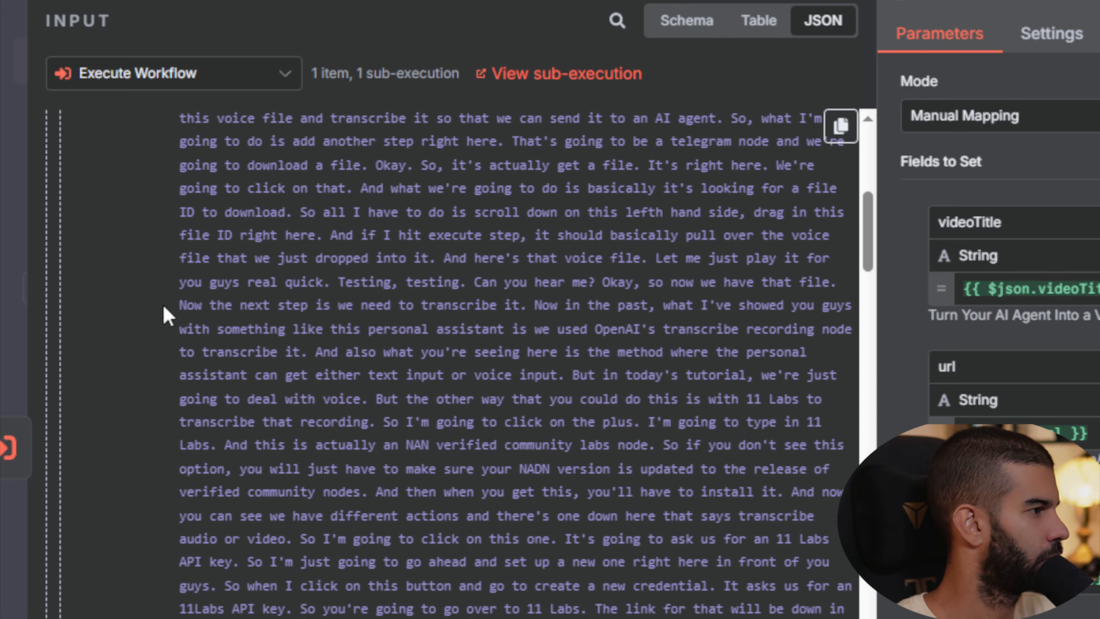
{"action": "scroll", "coordinate": [164, 308], "scroll_direction": "down", "scroll_amount": 15}
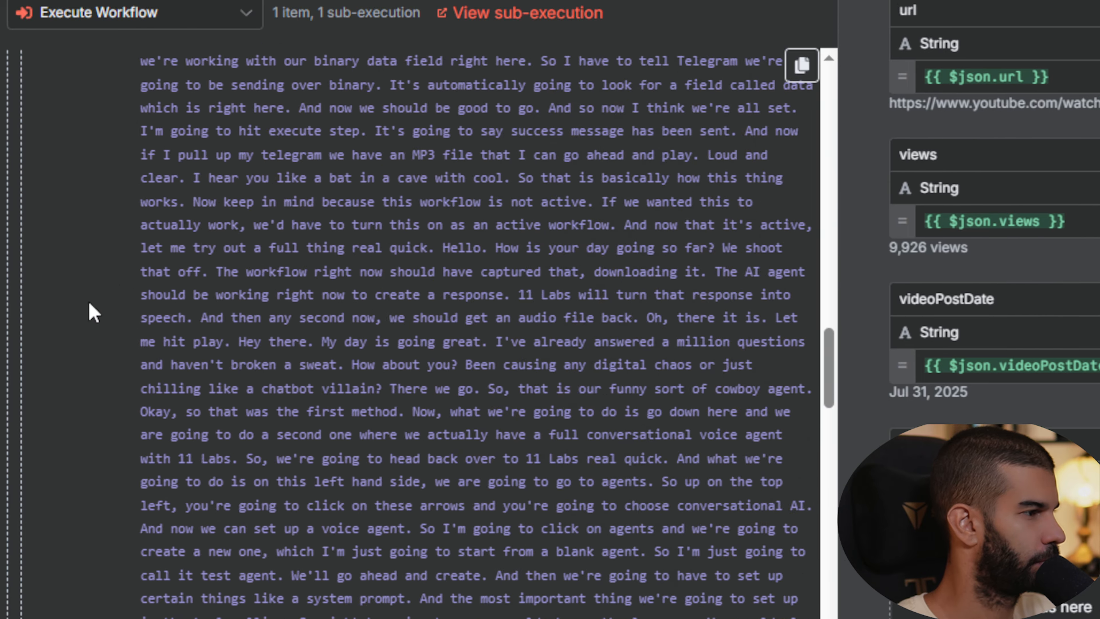
{"action": "scroll", "coordinate": [121, 312], "scroll_direction": "down", "scroll_amount": 20}
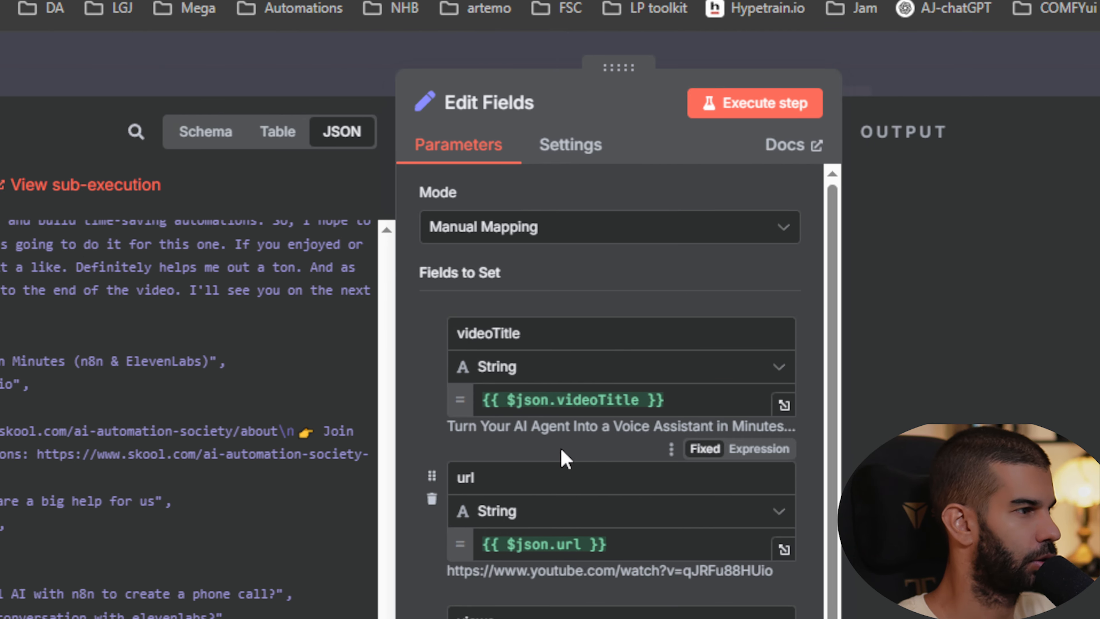
{"action": "scroll", "coordinate": [562, 457], "scroll_direction": "down", "scroll_amount": 5}
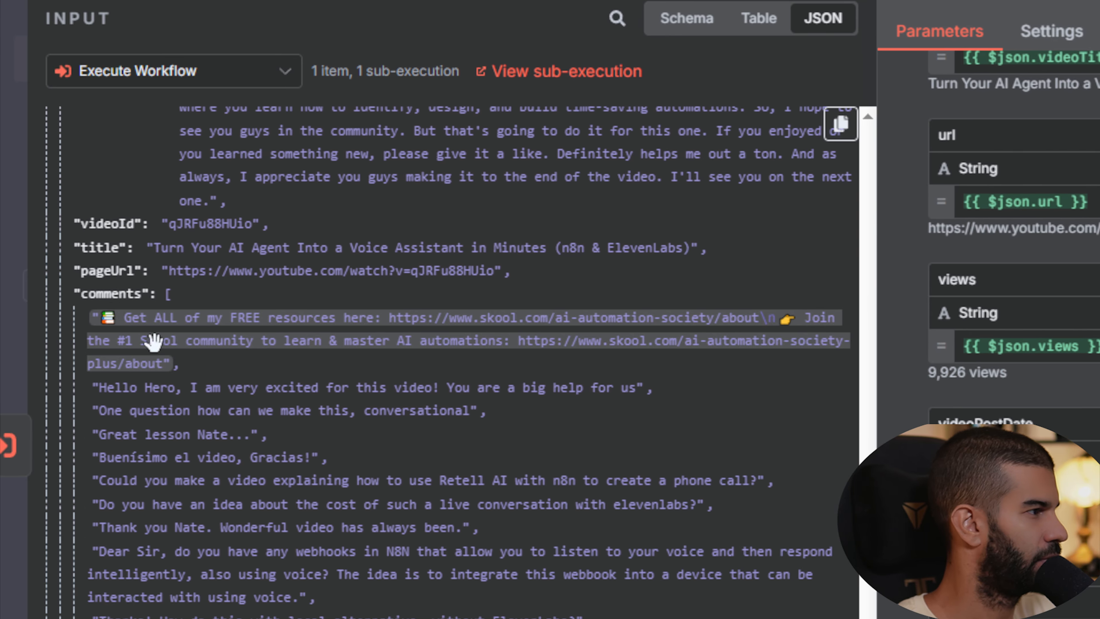
{"action": "scroll", "coordinate": [154, 382], "scroll_direction": "down", "scroll_amount": 3}
{"action": "left_click_drag", "start_coordinate": [176, 537], "coordinate": [565, 368]}
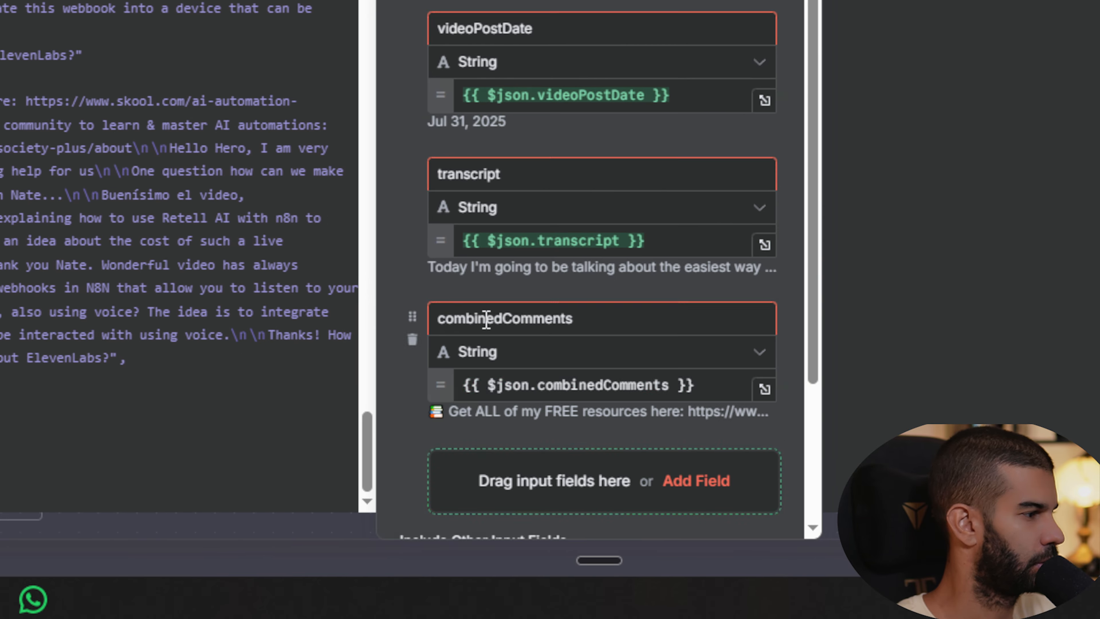
{"action": "left_click_drag", "start_coordinate": [135, 376], "coordinate": [585, 466]}
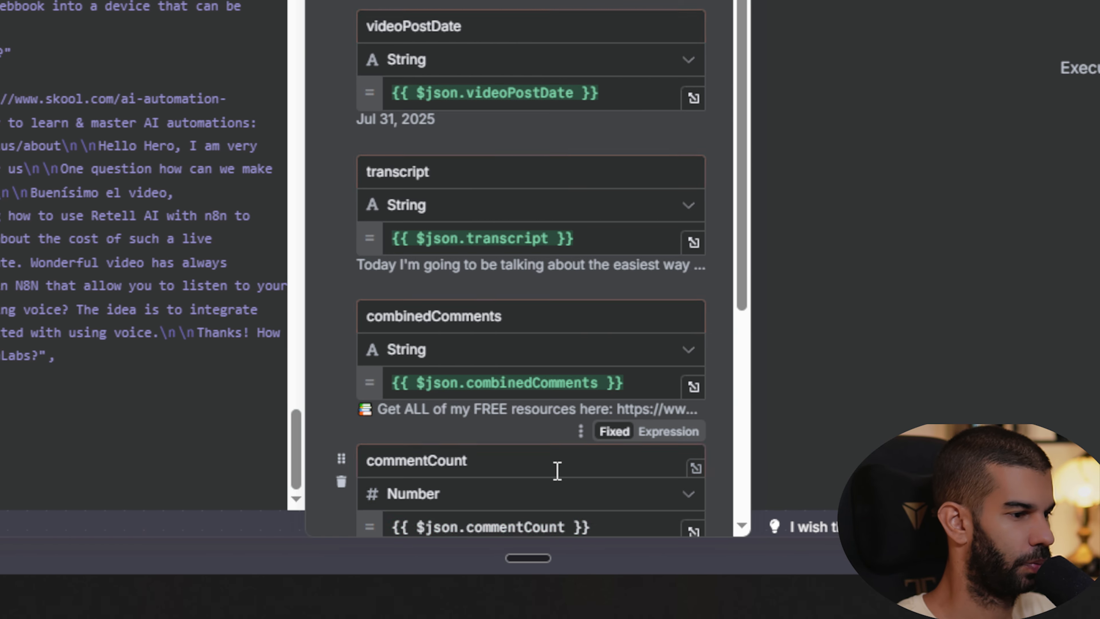
{"action": "scroll", "coordinate": [593, 475], "scroll_direction": "down", "scroll_amount": 3}
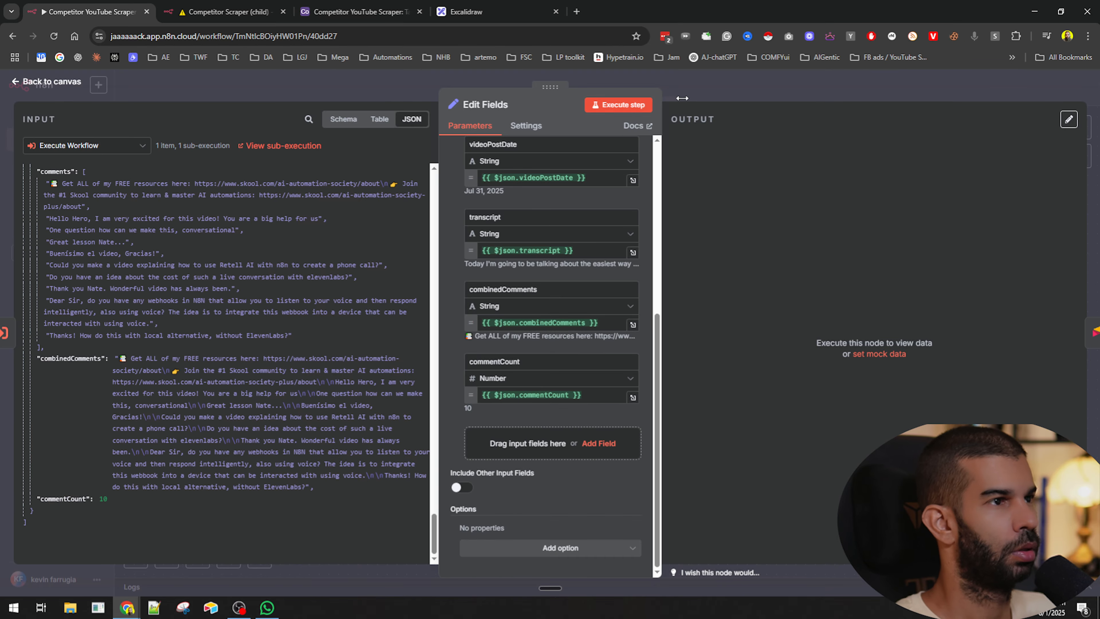
- Execute the Edit Fields step, running the preceding nodes of the workflow
{"action": "left_click", "coordinate": [619, 106]}
{"action": "key", "text": "Escape"}
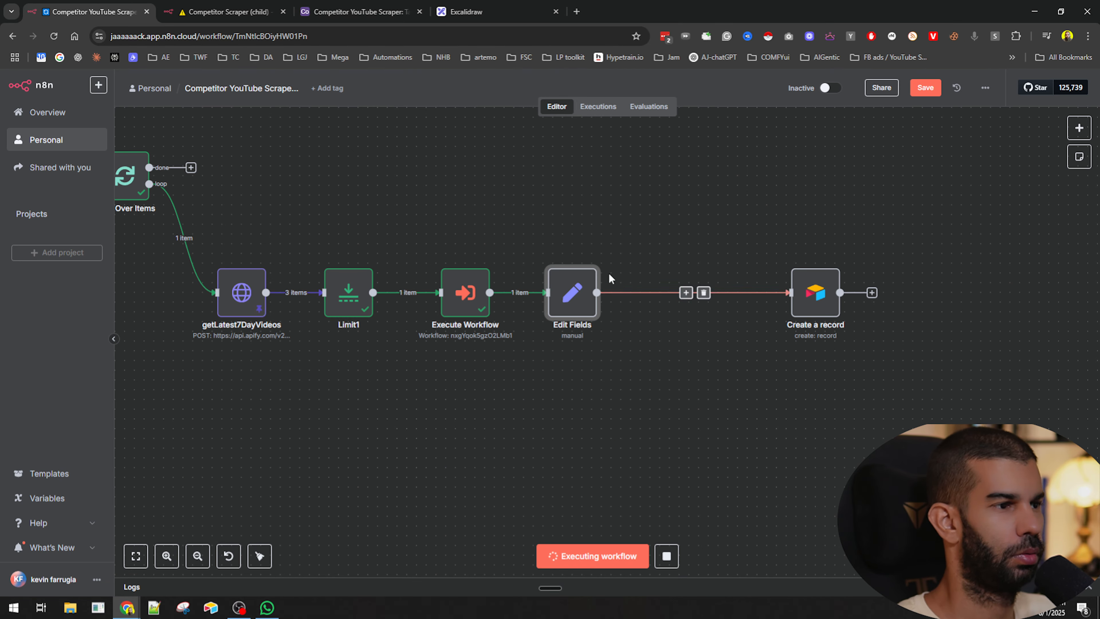
{"action": "double_click", "coordinate": [576, 289]}
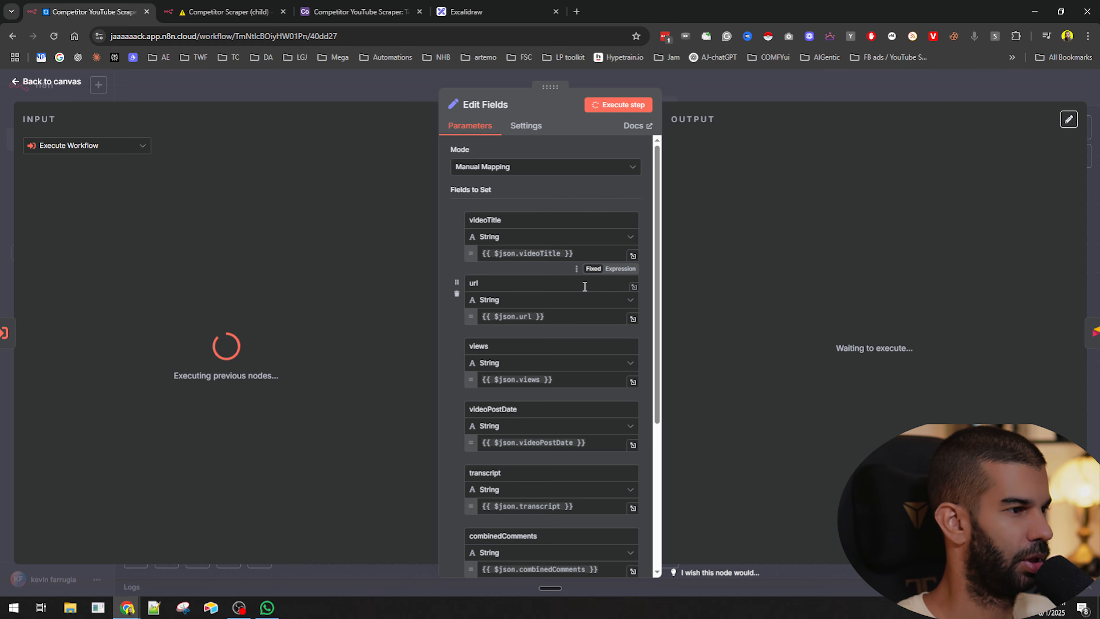
{"action": "key", "text": "Escape"}
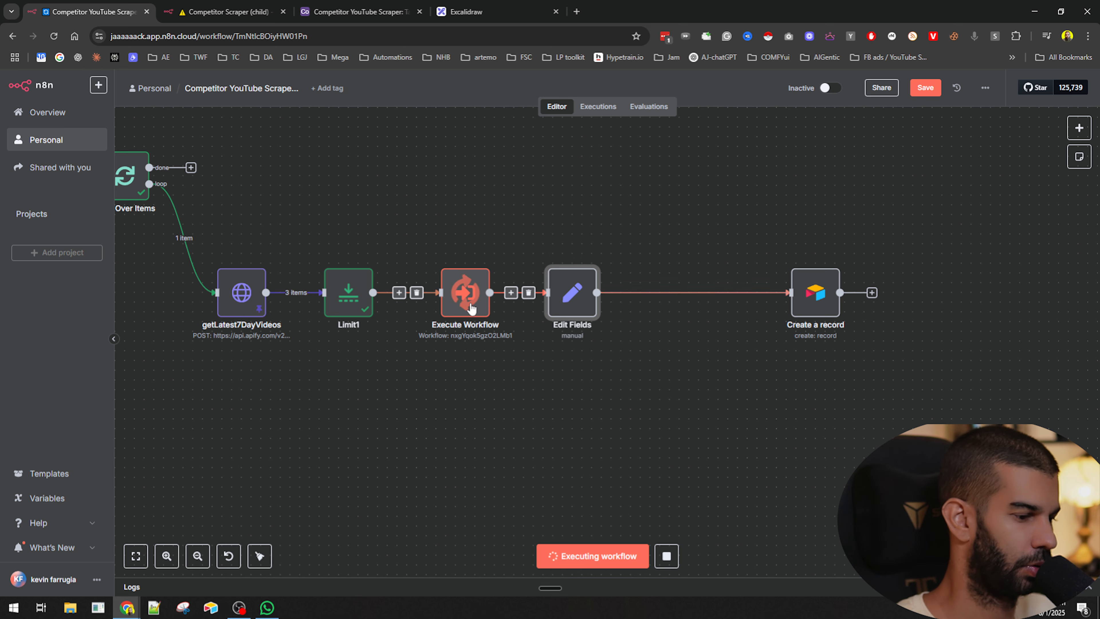
- Move the Create a record node closer and rename the Edit Fields node to keepOnlyRelevantData
{"action": "left_click_drag", "start_coordinate": [809, 289], "coordinate": [705, 290]}
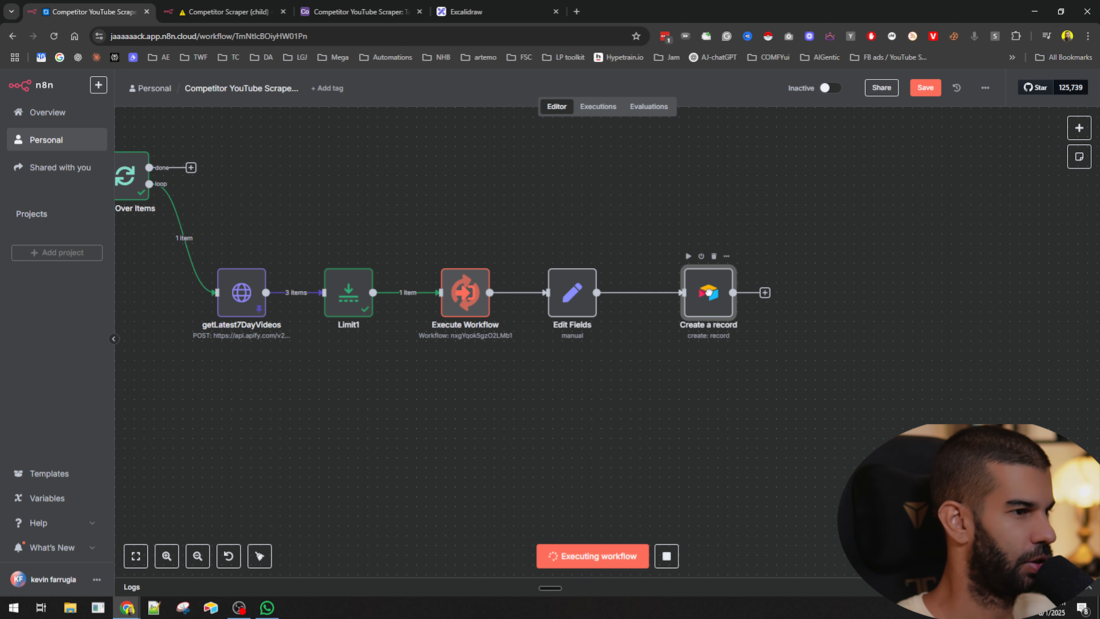
{"action": "key", "text": "F2"}
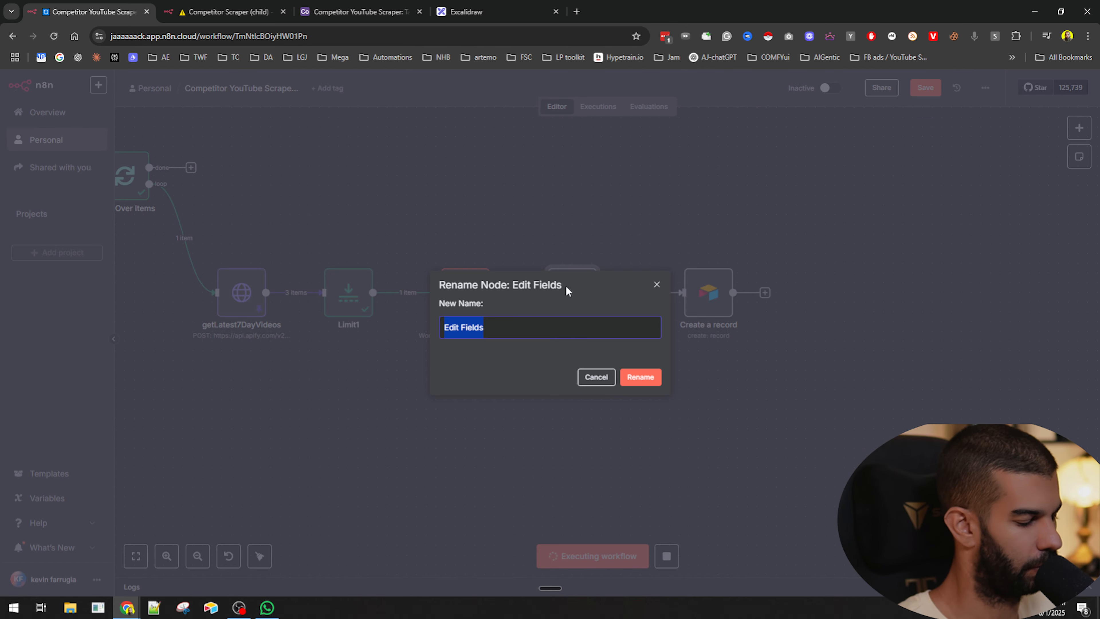
{"action": "type", "text": "keepOnlyRe"}
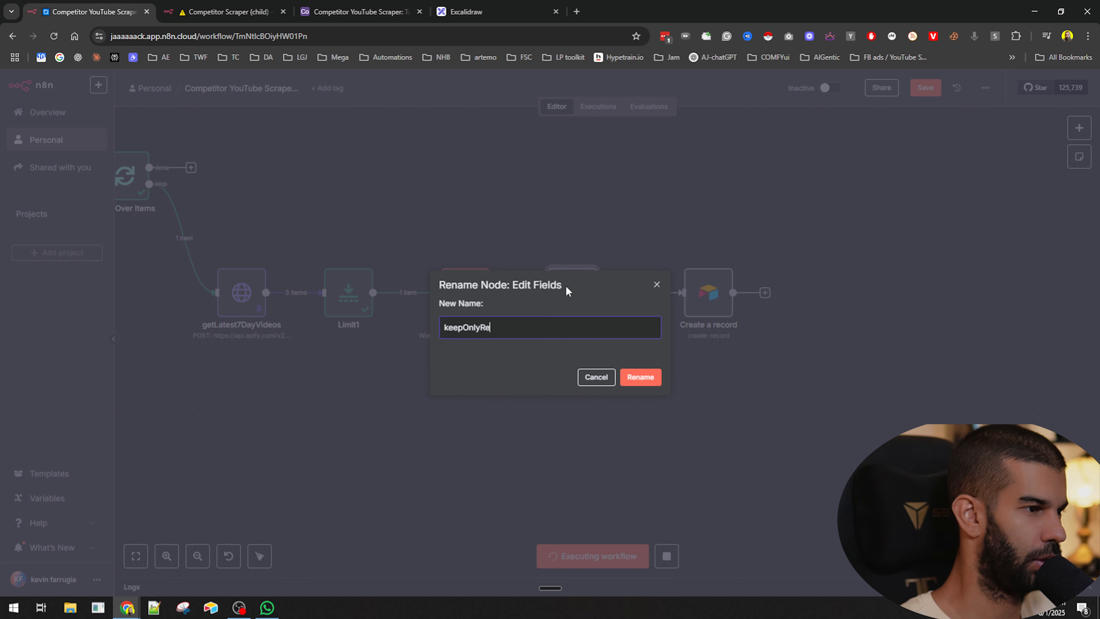
{"action": "type", "text": "levantData"}
{"action": "key", "text": "Return"}
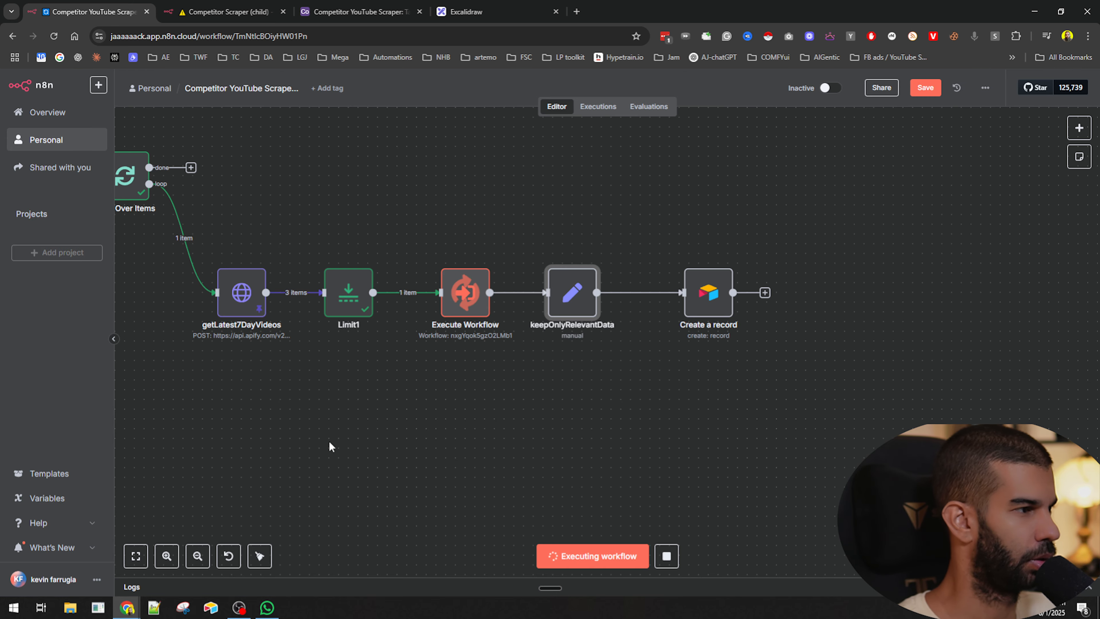
{"action": "left_click_drag", "start_coordinate": [309, 403], "coordinate": [454, 405]}
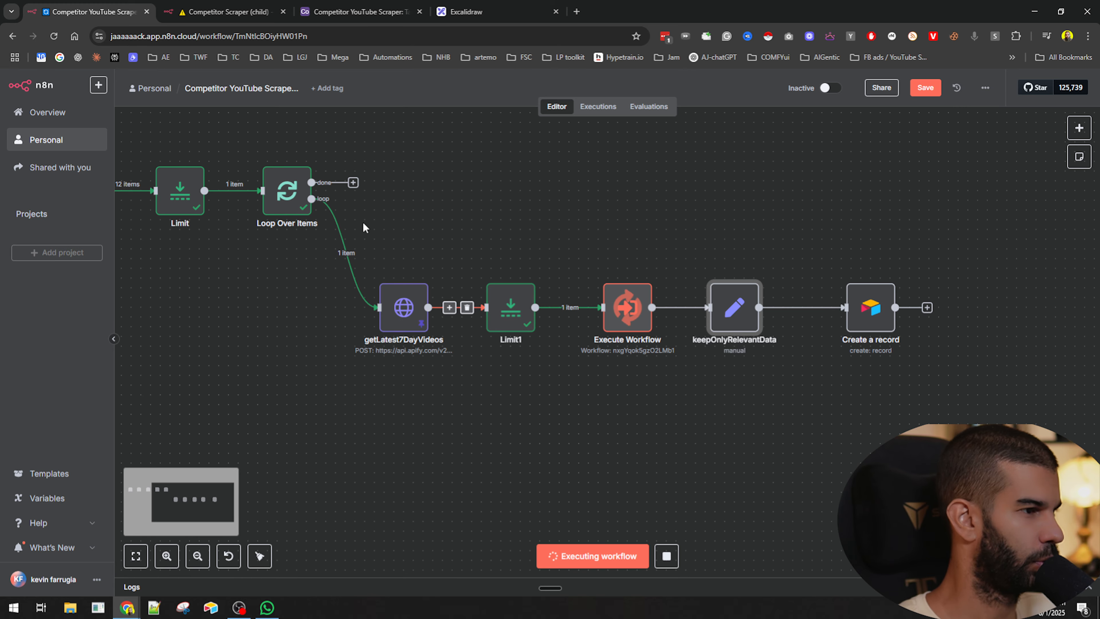
{"action": "left_click_drag", "start_coordinate": [363, 221], "coordinate": [556, 432]}
{"action": "left_click", "coordinate": [548, 422]}
{"action": "mouse_move", "coordinate": [463, 319]}
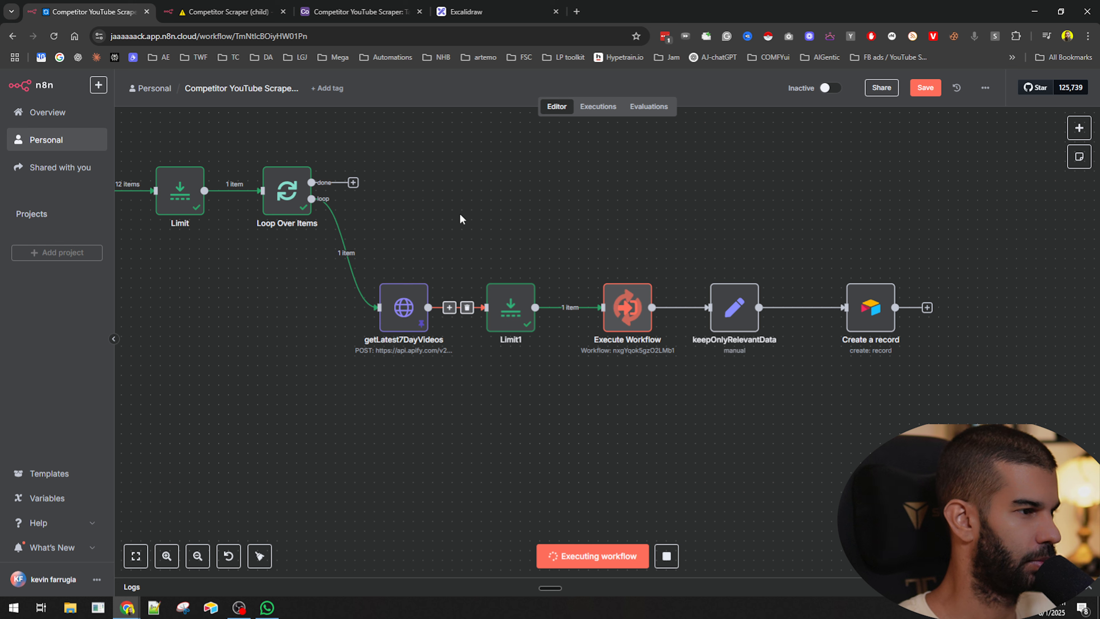
{"action": "left_click_drag", "start_coordinate": [572, 192], "coordinate": [363, 450]}
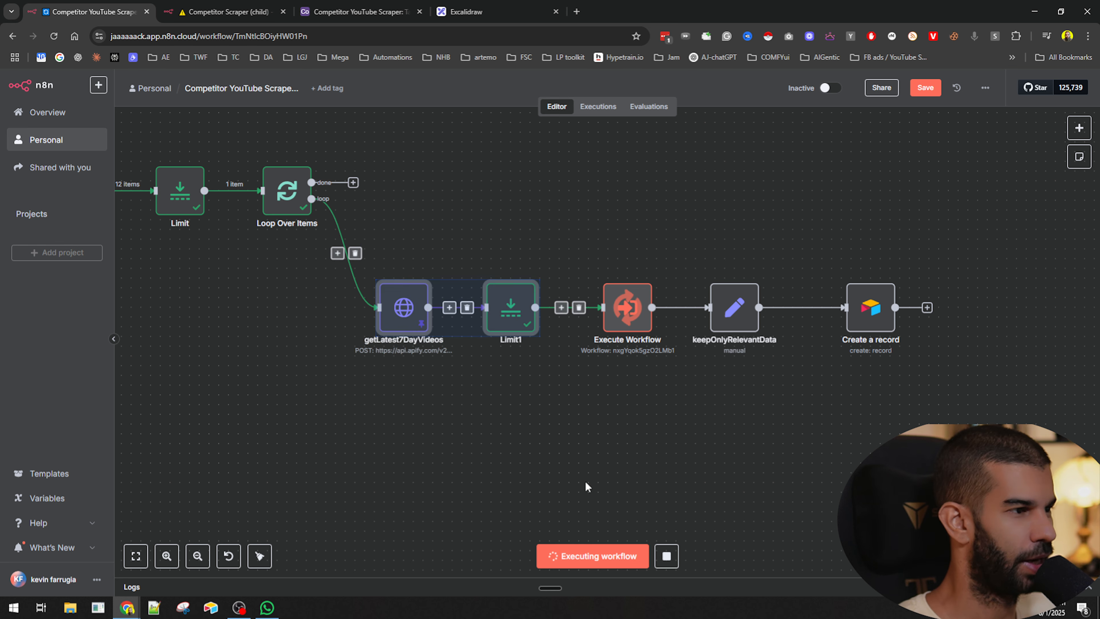
{"action": "left_click", "coordinate": [587, 486]}
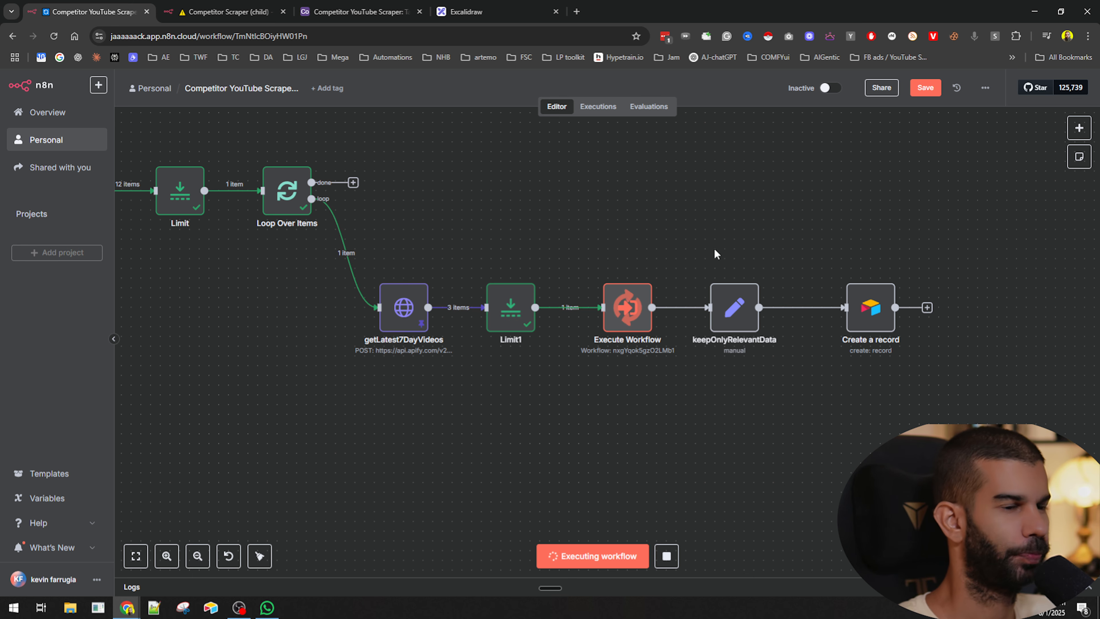
- Raise the Limit1 node above the node row and save the workflow
{"action": "left_click_drag", "start_coordinate": [447, 212], "coordinate": [715, 234]}
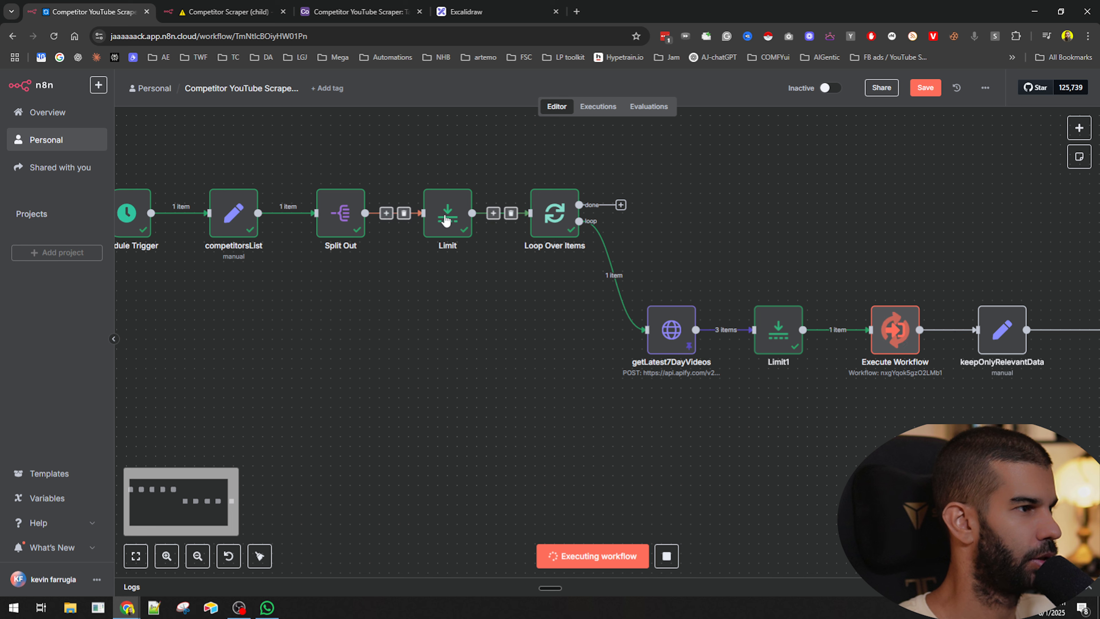
{"action": "scroll", "coordinate": [484, 234], "scroll_direction": "right", "scroll_amount": 7}
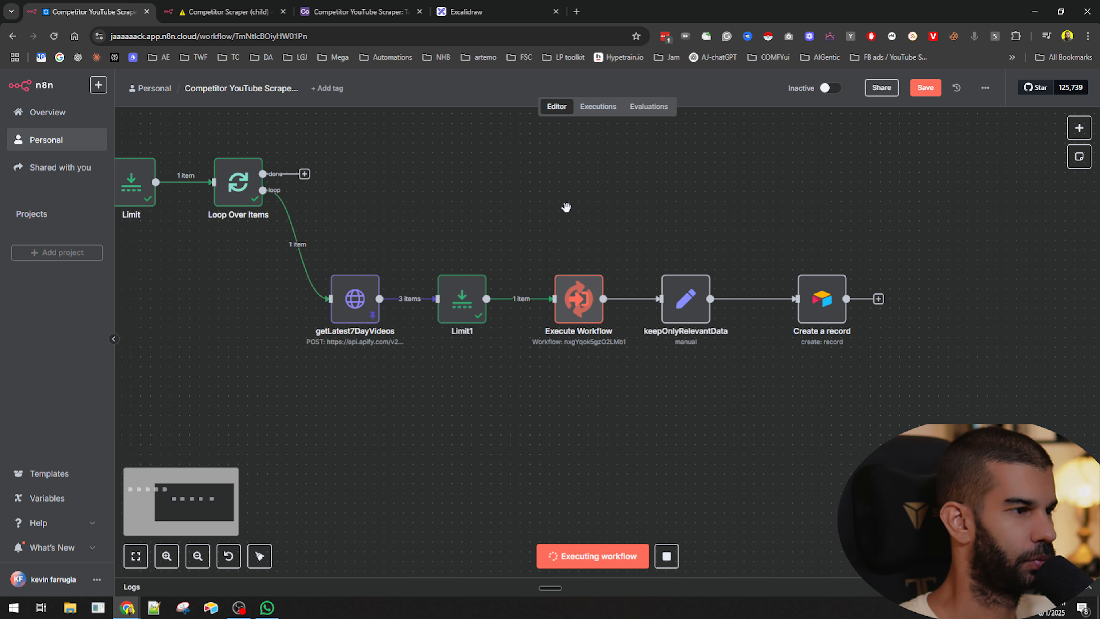
{"action": "scroll", "coordinate": [775, 291], "scroll_direction": "up", "scroll_amount": 4}
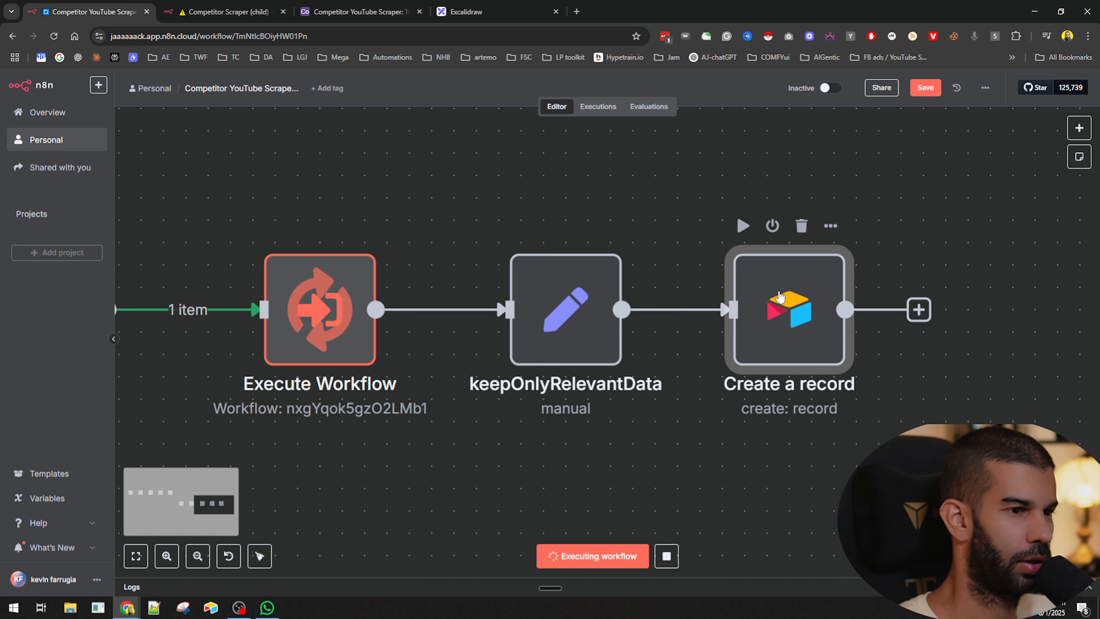
{"action": "scroll", "coordinate": [768, 285], "scroll_direction": "down", "scroll_amount": 3}
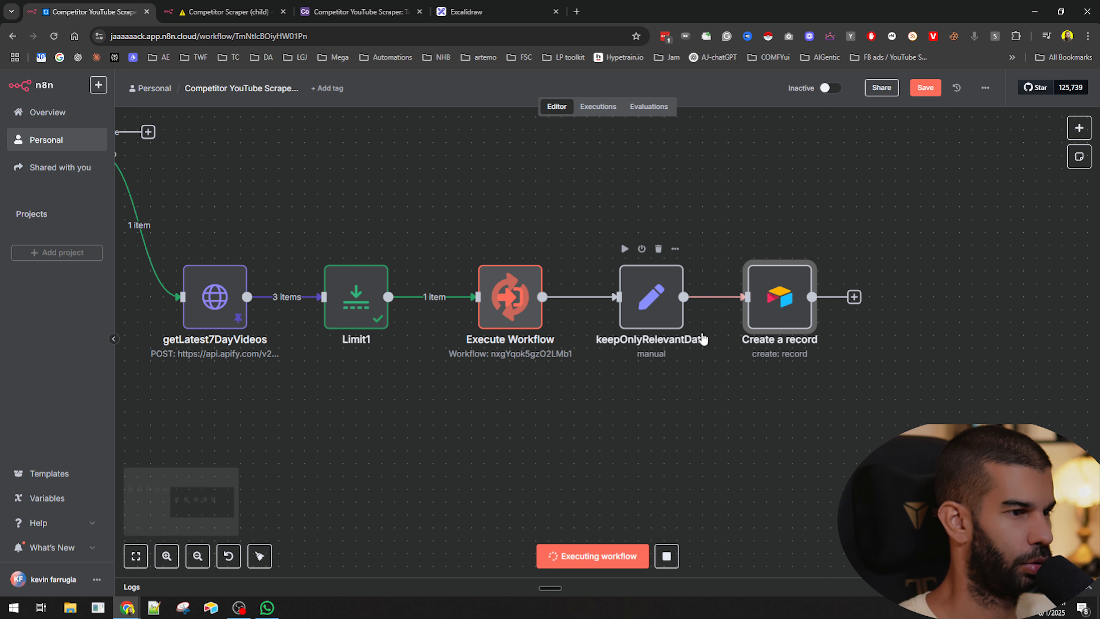
{"action": "left_click_drag", "start_coordinate": [356, 299], "coordinate": [356, 209]}
{"action": "key", "text": "ctrl+s"}
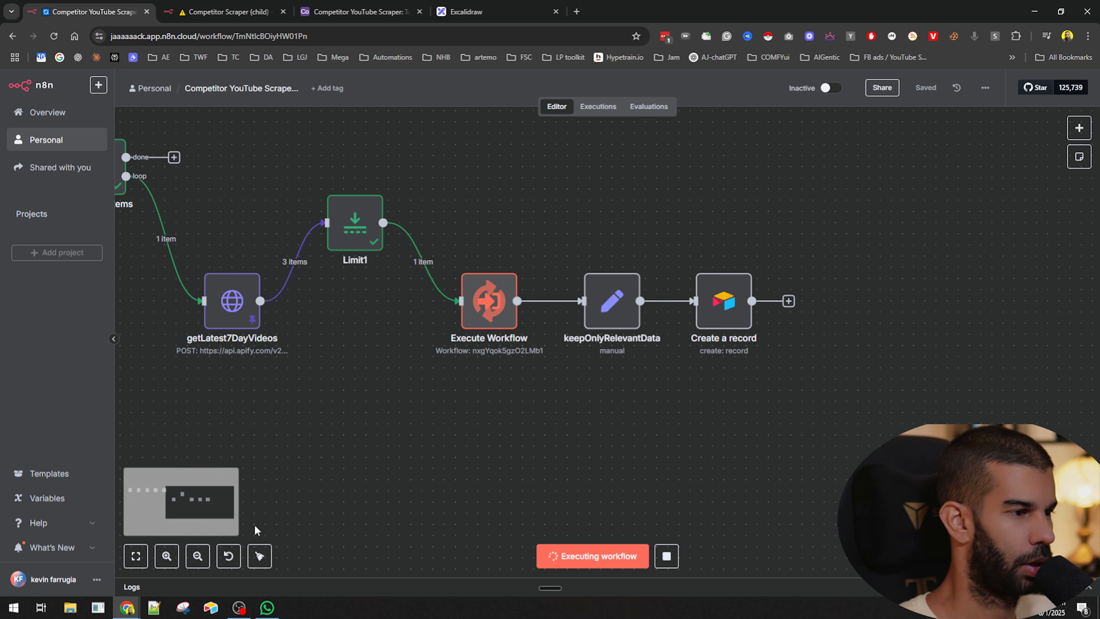
- Check the child workflow's execution list in its tab
{"action": "scroll", "coordinate": [350, 331], "scroll_direction": "down", "scroll_amount": 1}
{"action": "left_click", "coordinate": [212, 5]}
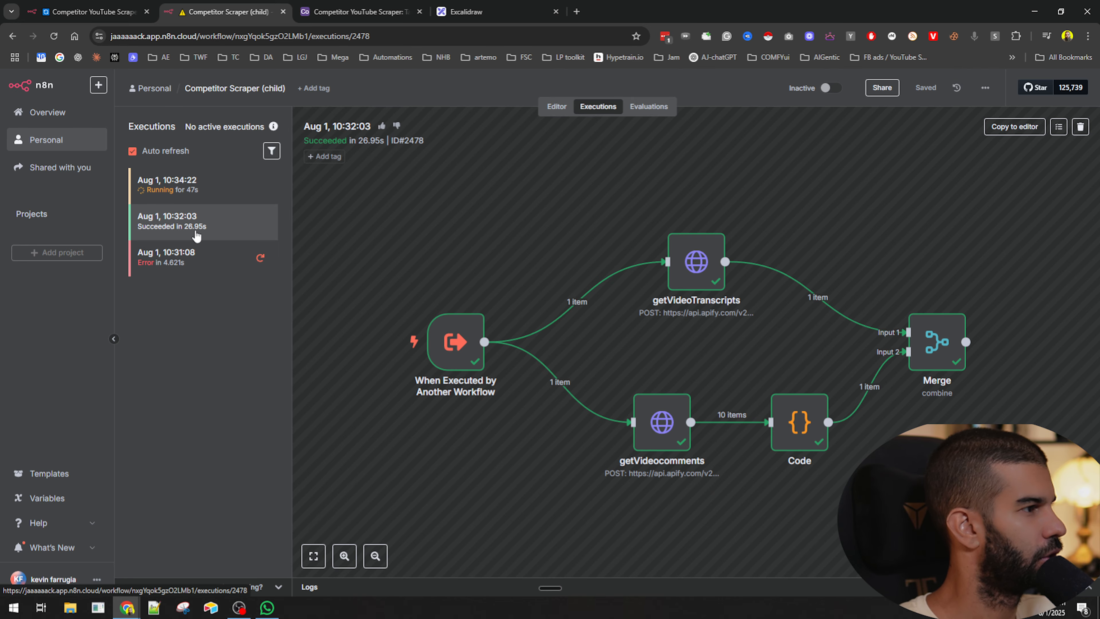
{"action": "key", "text": "ctrl+shift+Tab"}
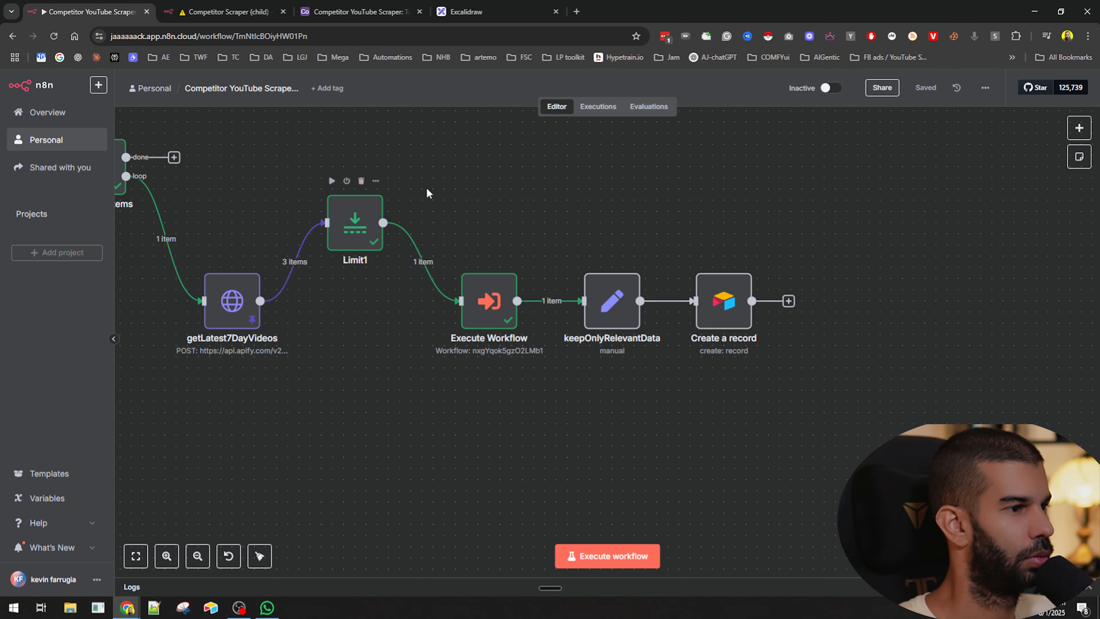
- Execute the keepOnlyRelevantData step
{"action": "double_click", "coordinate": [617, 293]}
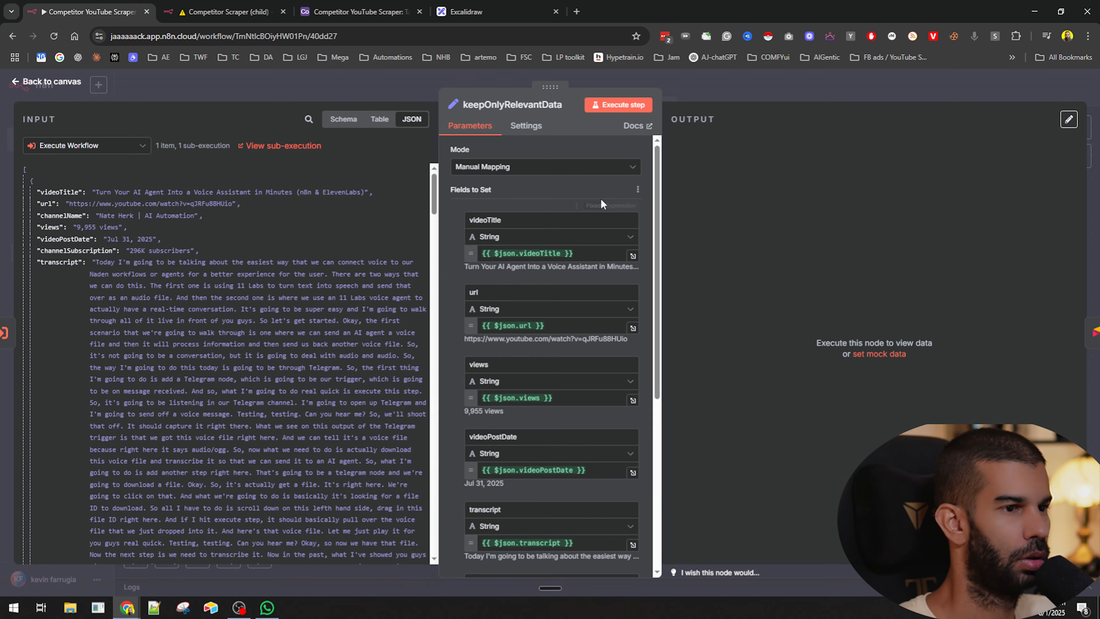
{"action": "left_click", "coordinate": [613, 109]}
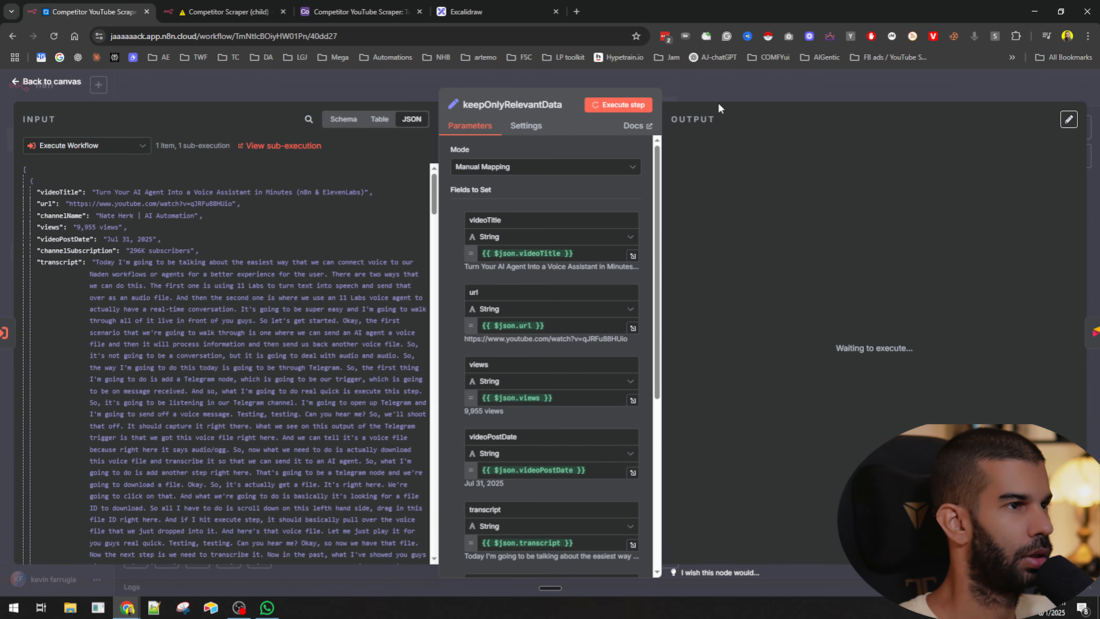
{"action": "left_click", "coordinate": [744, 84]}
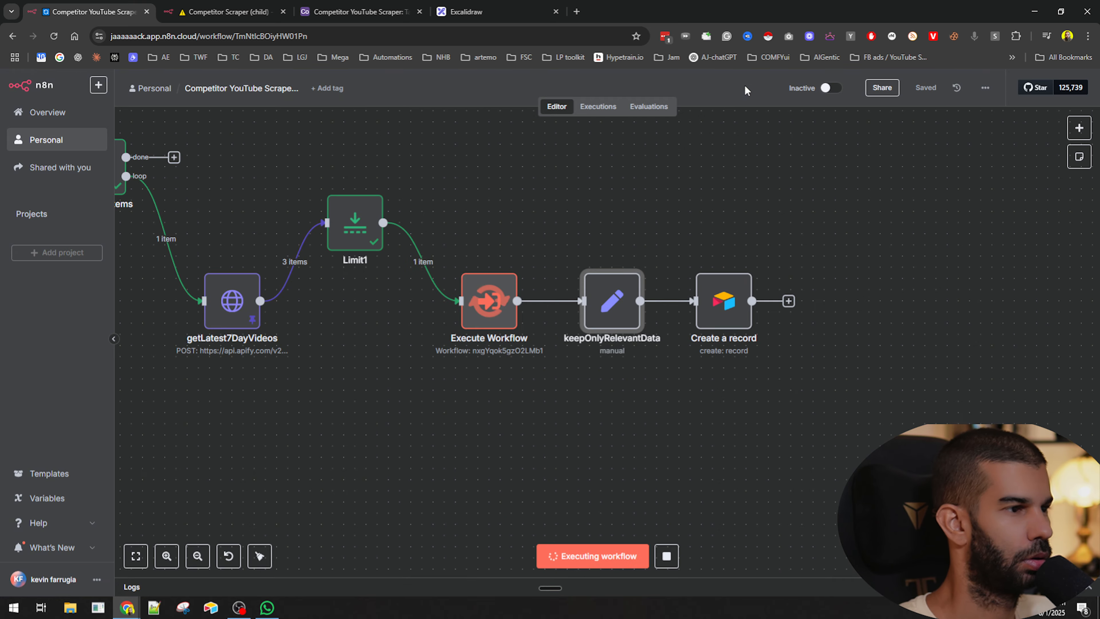
{"action": "double_click", "coordinate": [612, 301]}
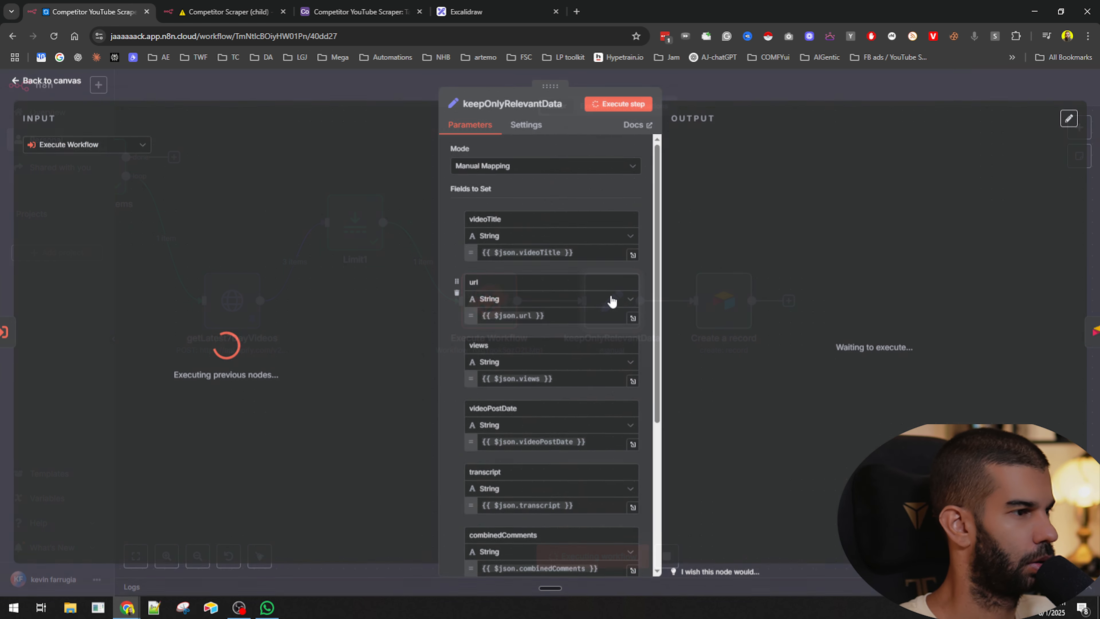
{"action": "left_click", "coordinate": [738, 89]}
{"action": "scroll", "coordinate": [495, 394], "scroll_direction": "down", "scroll_amount": 2}
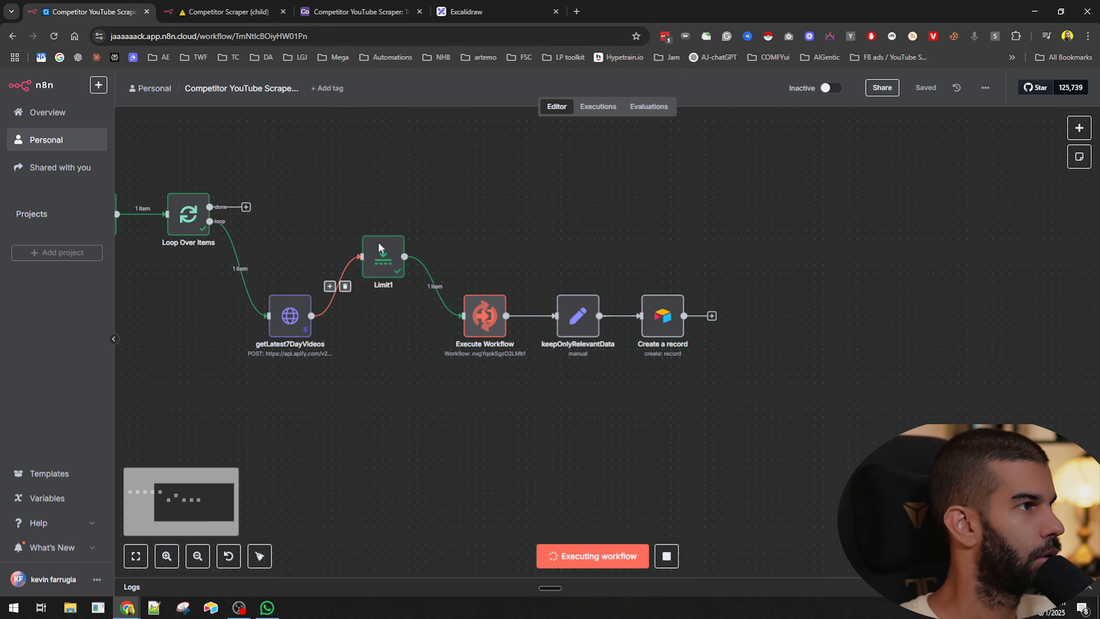
- Review the child workflow's executions while the parent run finishes
{"action": "right_click", "coordinate": [478, 323]}
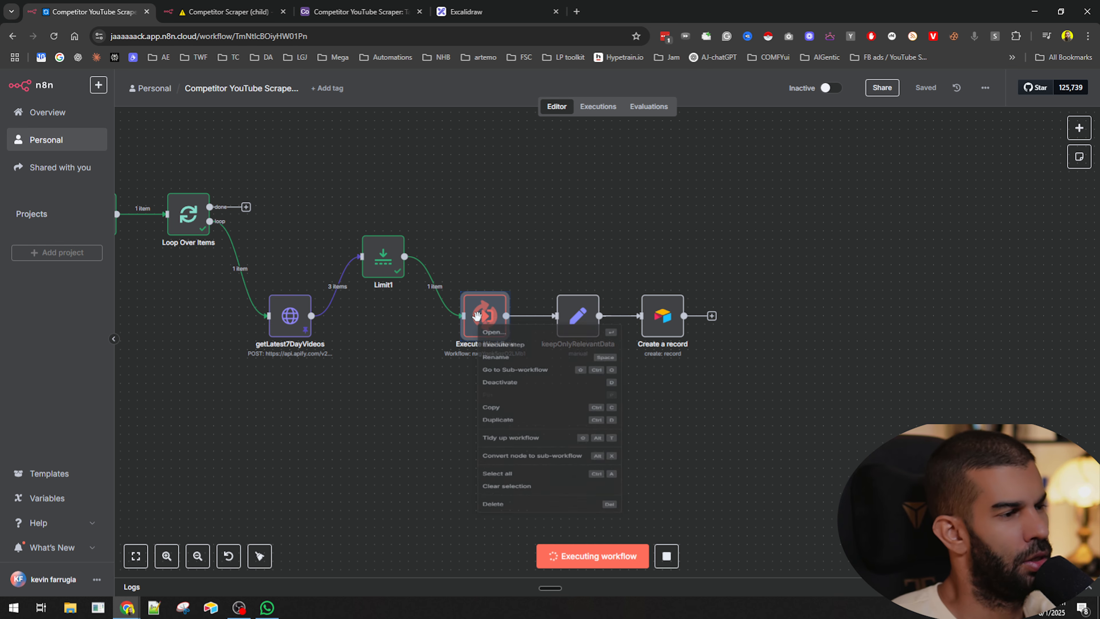
{"action": "left_click", "coordinate": [363, 366]}
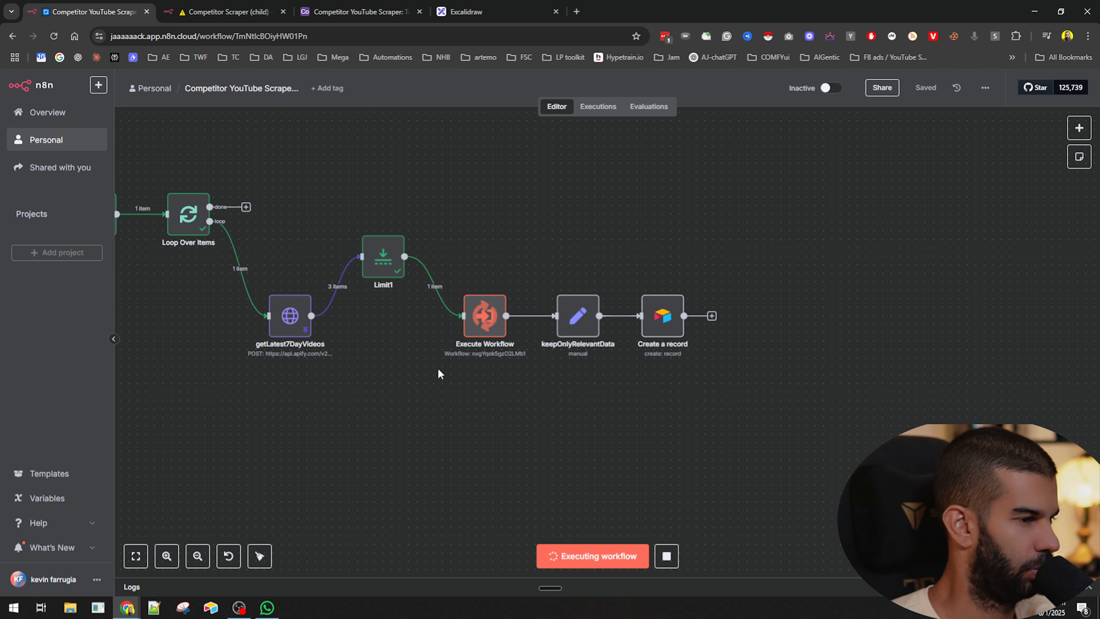
{"action": "left_click", "coordinate": [225, 12]}
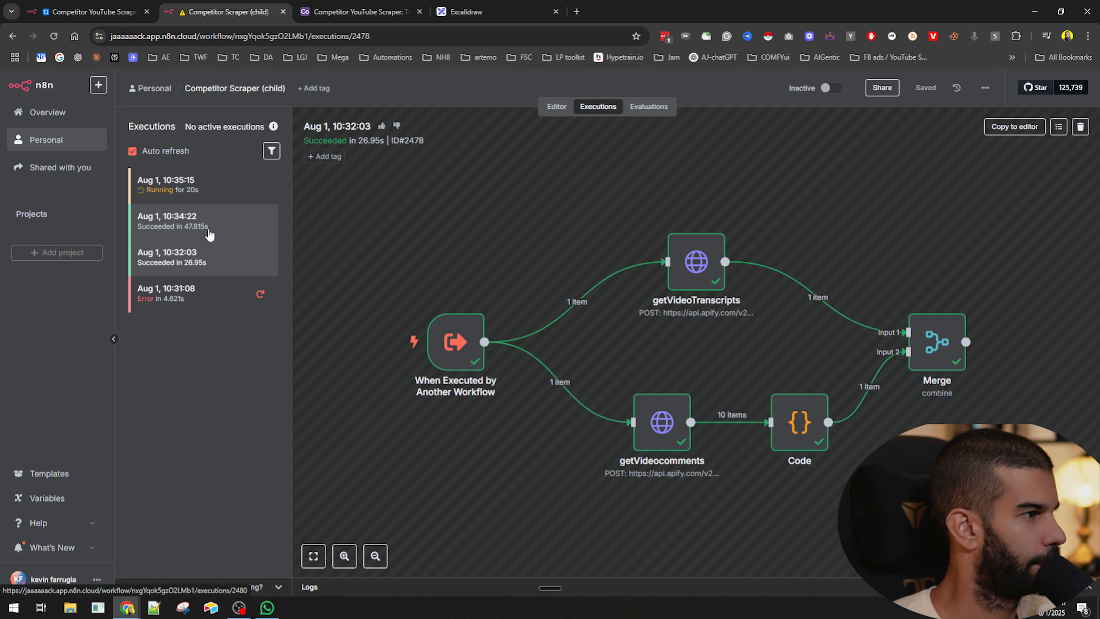
{"action": "key", "text": "ctrl+1"}
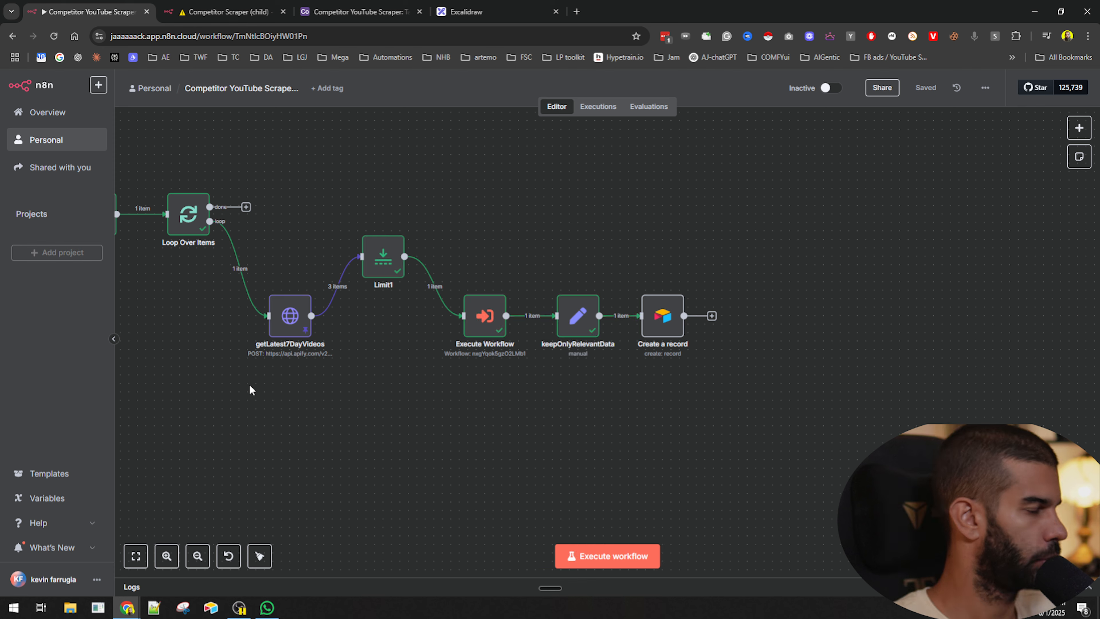
- Pin the Execute Workflow node's output data
{"action": "right_click", "coordinate": [474, 310]}
{"action": "left_click", "coordinate": [501, 418]}
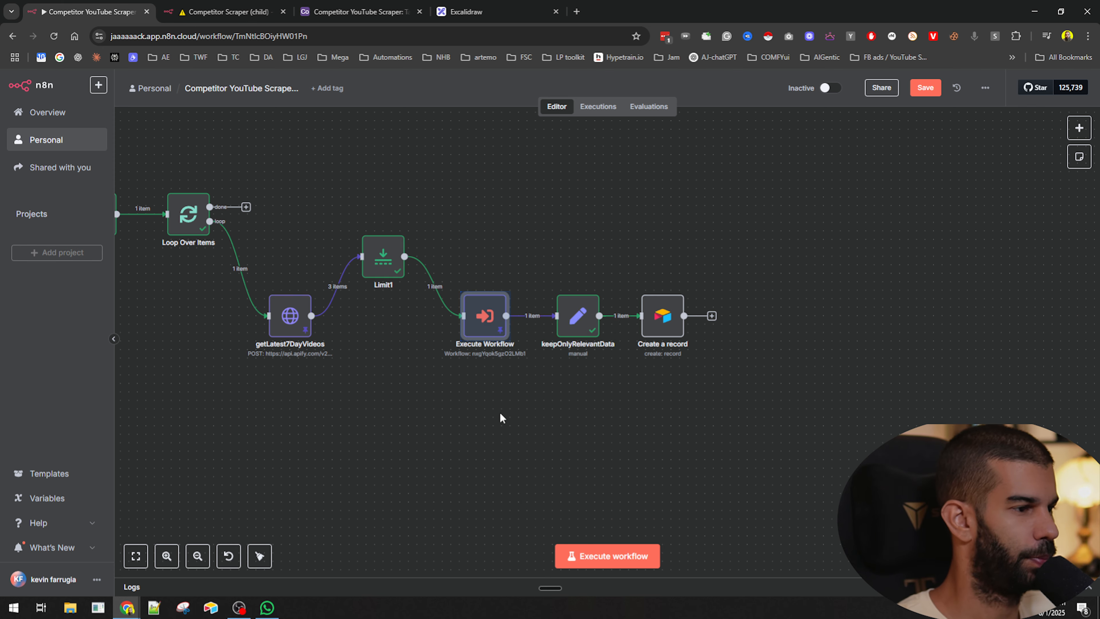
- Inspect the keepOnlyRelevantData output and the input data reaching the Create a record node
{"action": "double_click", "coordinate": [575, 310]}
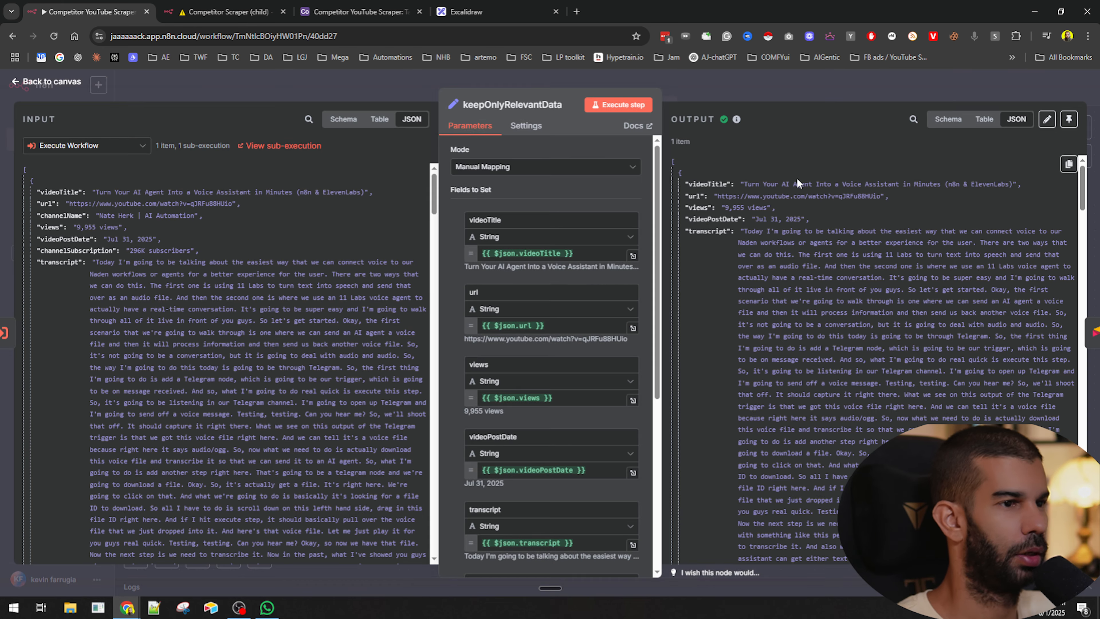
{"action": "left_click", "coordinate": [761, 84]}
{"action": "double_click", "coordinate": [655, 299]}
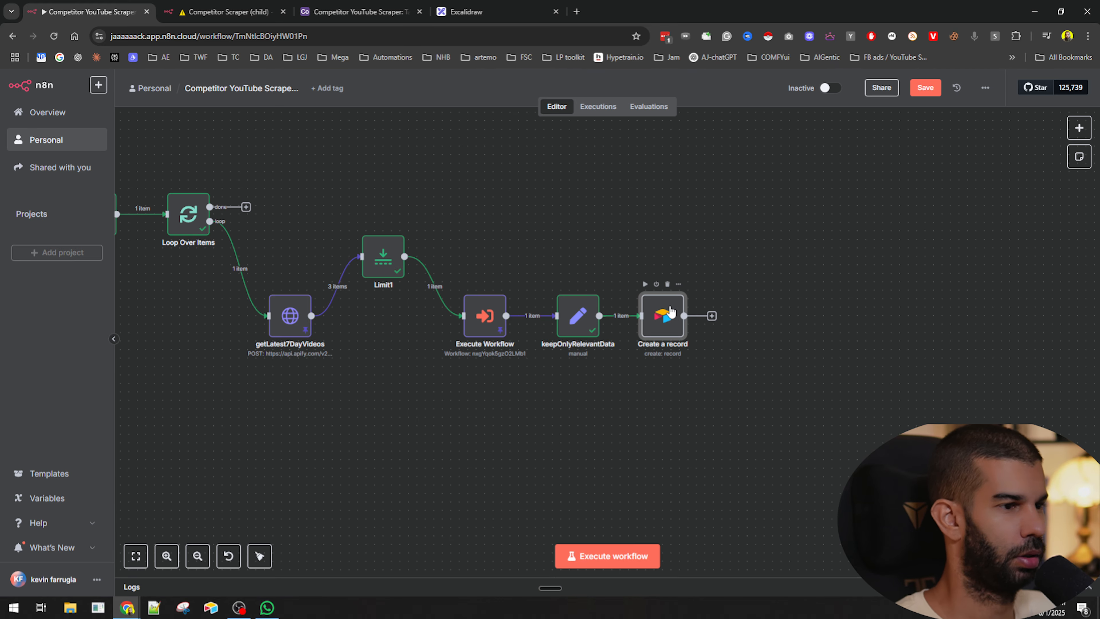
{"action": "scroll", "coordinate": [522, 304], "scroll_direction": "down", "scroll_amount": 3}
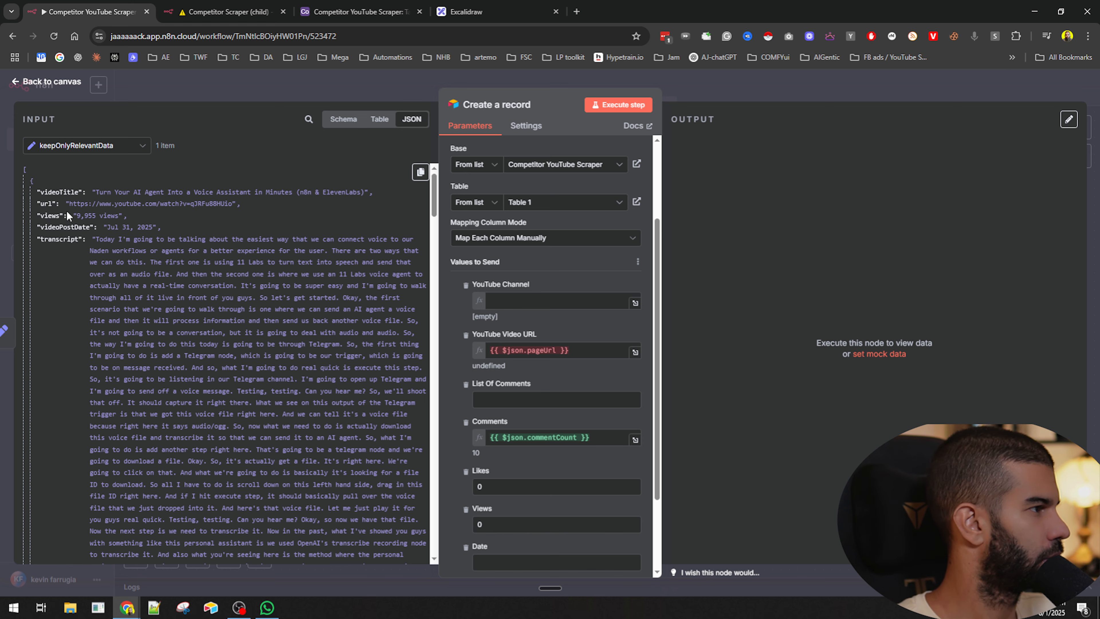
{"action": "scroll", "coordinate": [66, 209], "scroll_direction": "down", "scroll_amount": 15}
{"action": "scroll", "coordinate": [66, 210], "scroll_direction": "down", "scroll_amount": 10}
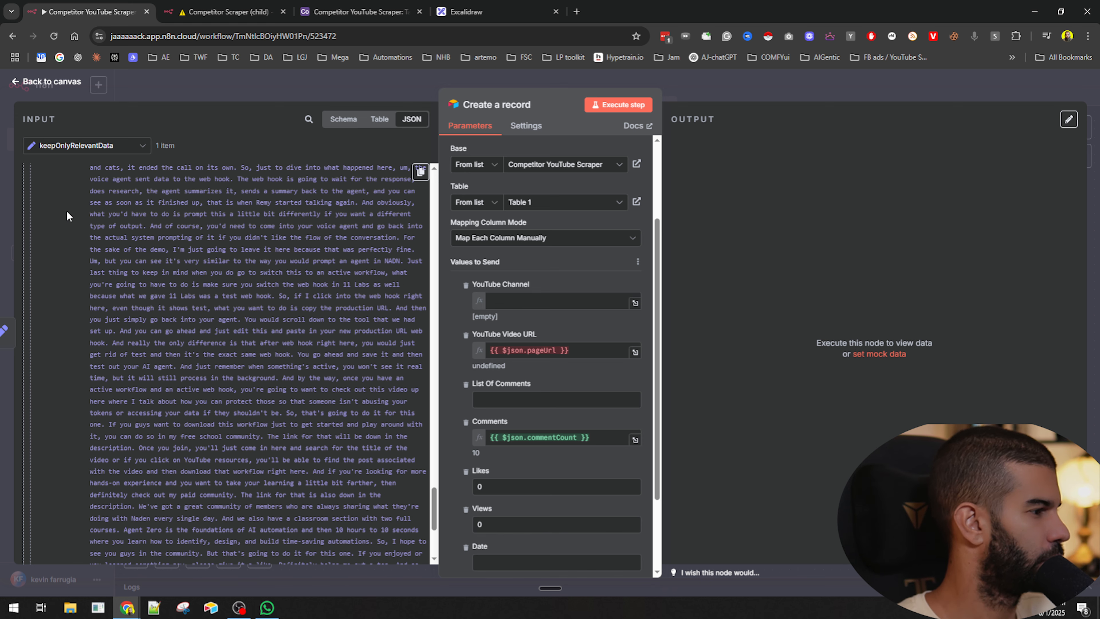
{"action": "scroll", "coordinate": [108, 452], "scroll_direction": "up", "scroll_amount": 5}
{"action": "scroll", "coordinate": [109, 453], "scroll_direction": "up", "scroll_amount": 15}
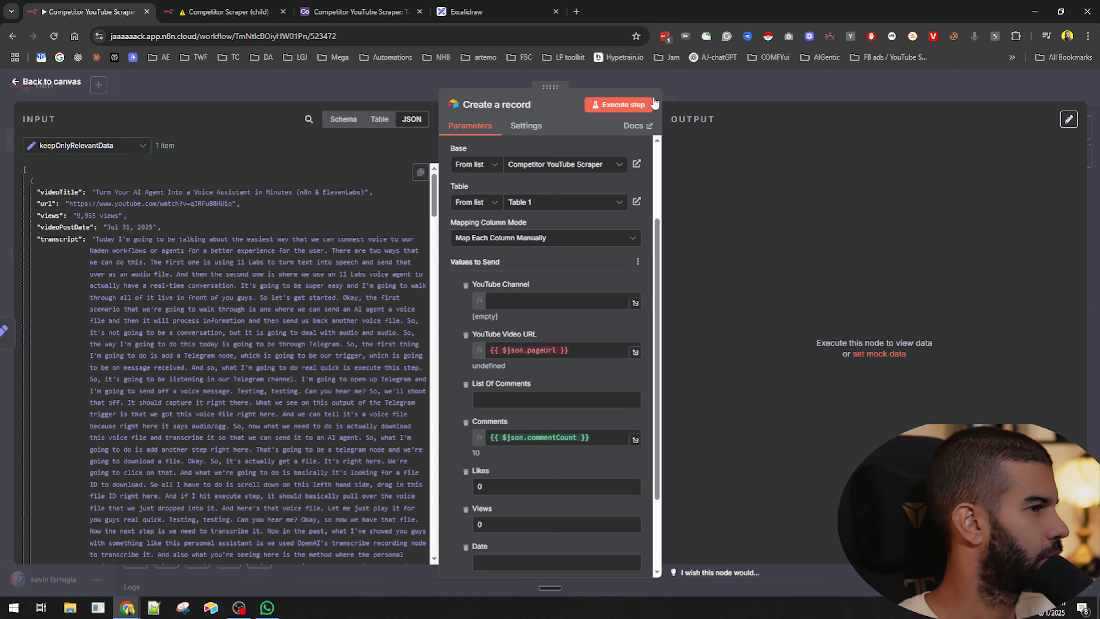
{"action": "key", "text": "Escape"}
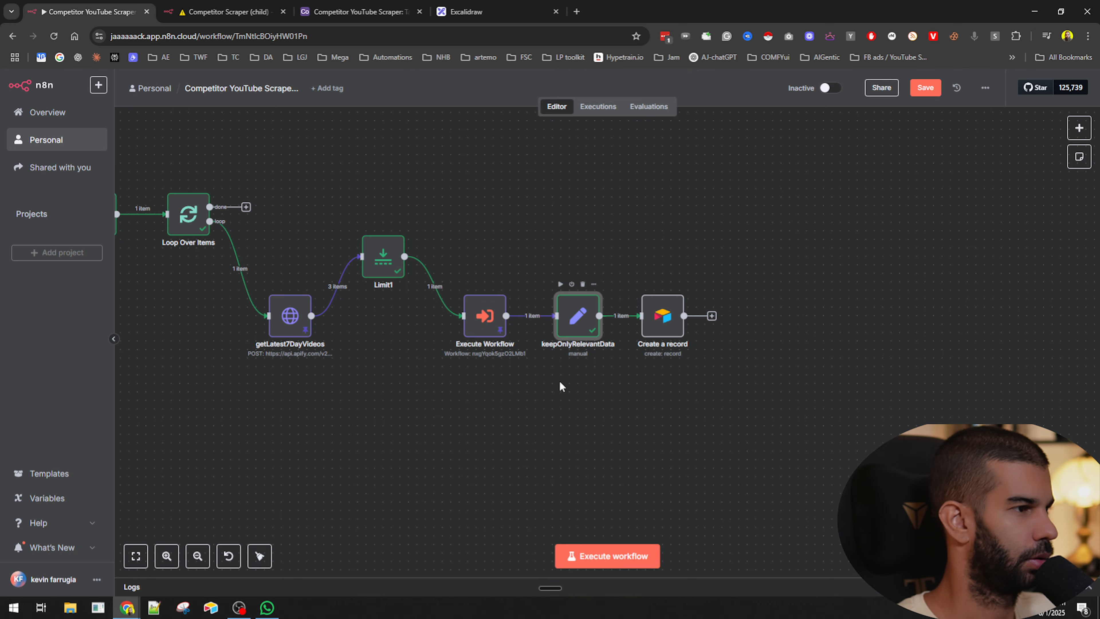
- Add channelName from the input to keepOnlyRelevantData and move it to the top of the fields
{"action": "key", "text": "Return"}
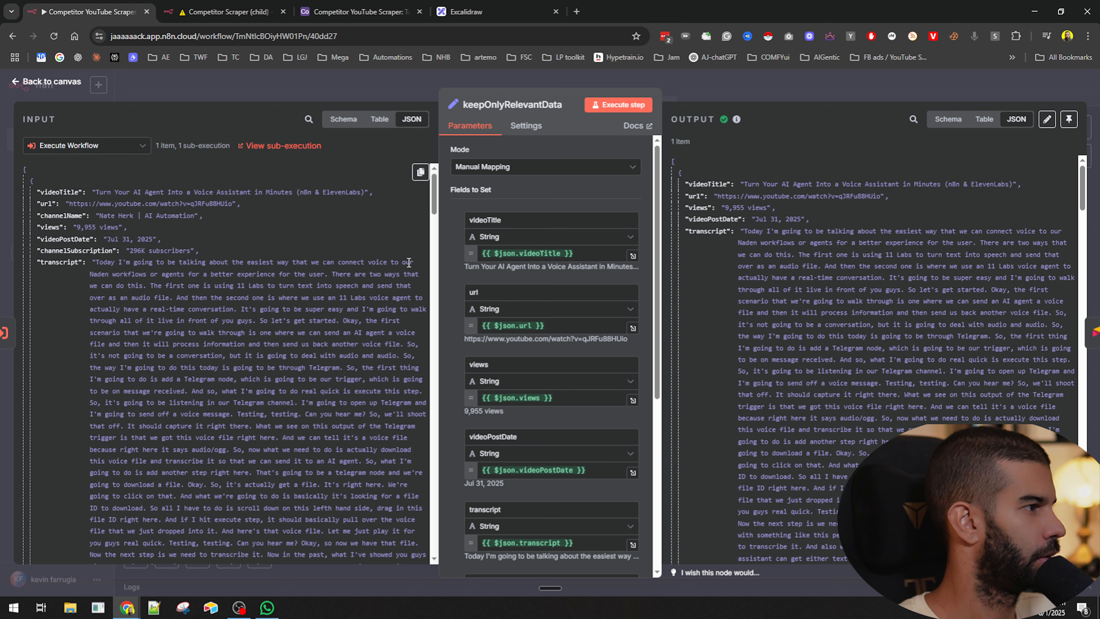
{"action": "scroll", "coordinate": [463, 271], "scroll_direction": "down", "scroll_amount": 5}
{"action": "left_click_drag", "start_coordinate": [64, 219], "coordinate": [542, 447]}
{"action": "scroll", "coordinate": [457, 435], "scroll_direction": "up", "scroll_amount": 5}
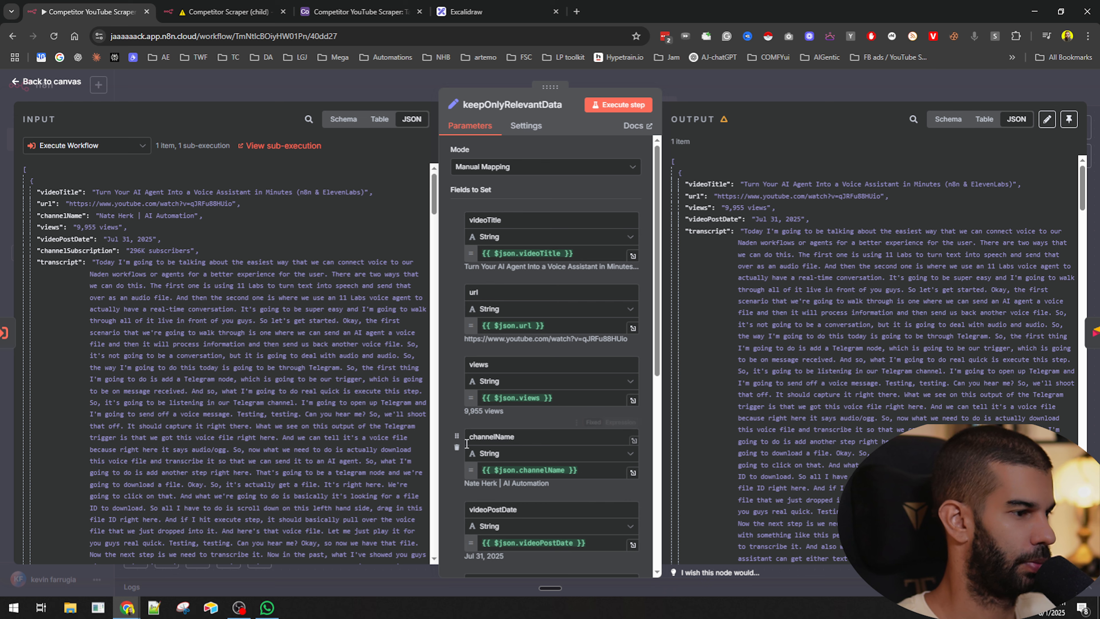
{"action": "left_click_drag", "start_coordinate": [457, 436], "coordinate": [462, 231]}
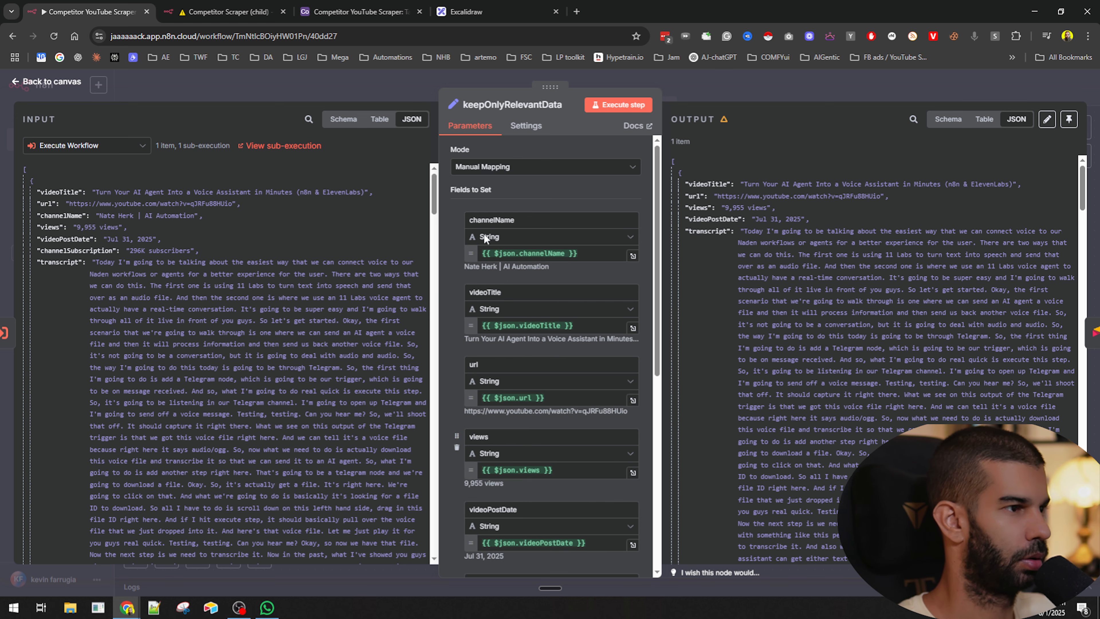
{"action": "left_click", "coordinate": [541, 253]}
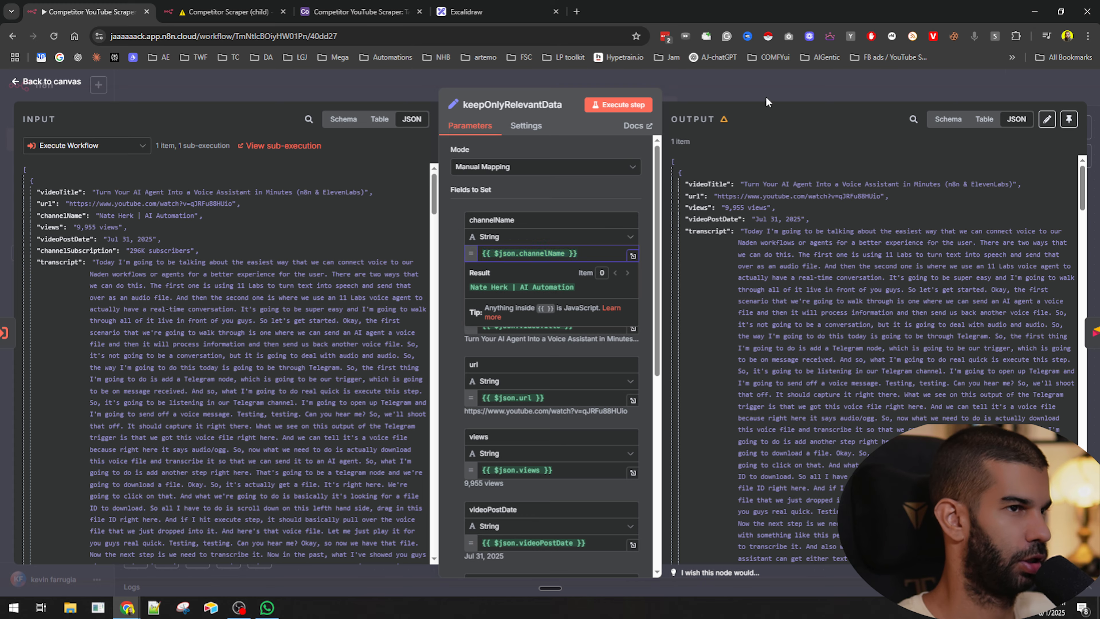
- Open the Create a record node and map the YouTube Channel column to {{ $json.channelName }}
{"action": "key", "text": "Escape"}
{"action": "double_click", "coordinate": [662, 315]}
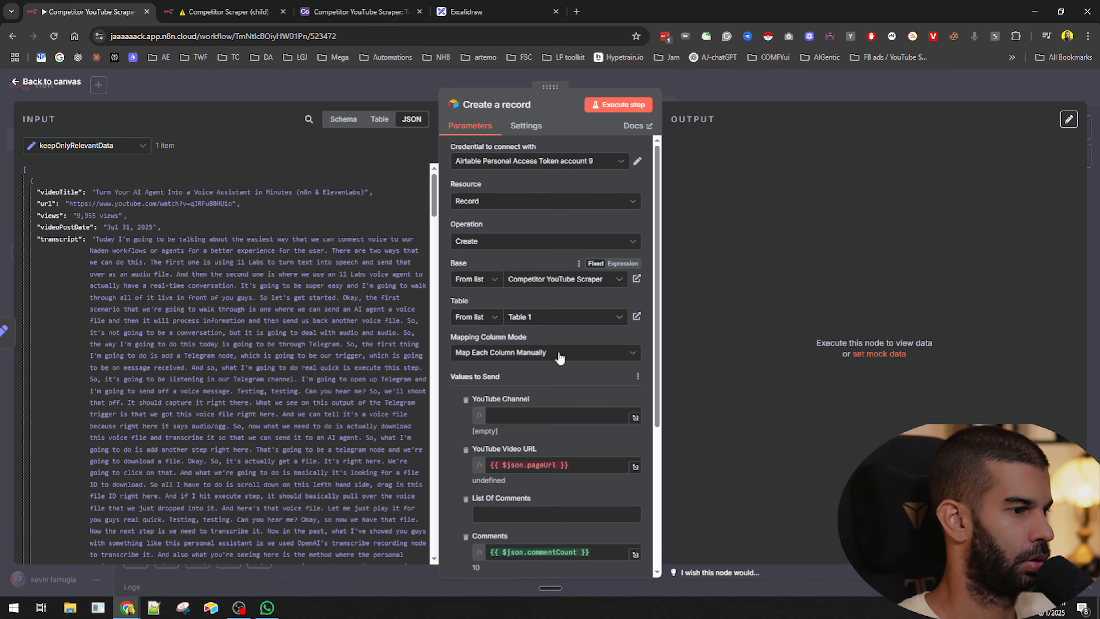
{"action": "scroll", "coordinate": [555, 358], "scroll_direction": "down", "scroll_amount": 1}
{"action": "left_click", "coordinate": [525, 358]}
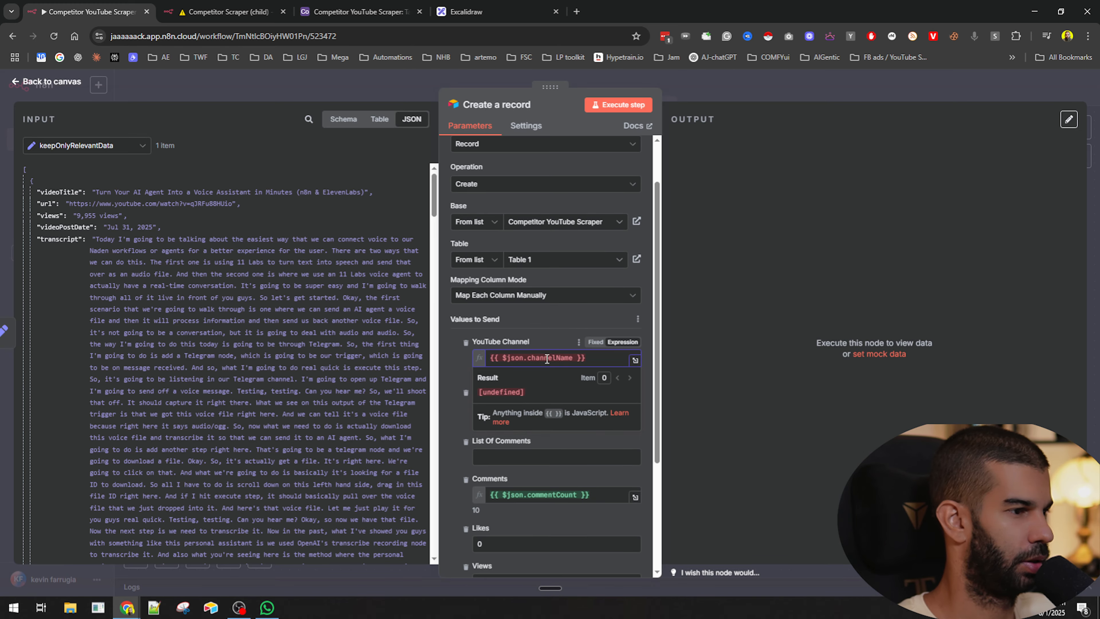
- Replace the YouTube Video URL column's pageUrl expression with the url field from the input
{"action": "left_click", "coordinate": [453, 361]}
{"action": "scroll", "coordinate": [528, 337], "scroll_direction": "down", "scroll_amount": 1}
{"action": "triple_click", "coordinate": [522, 350]}
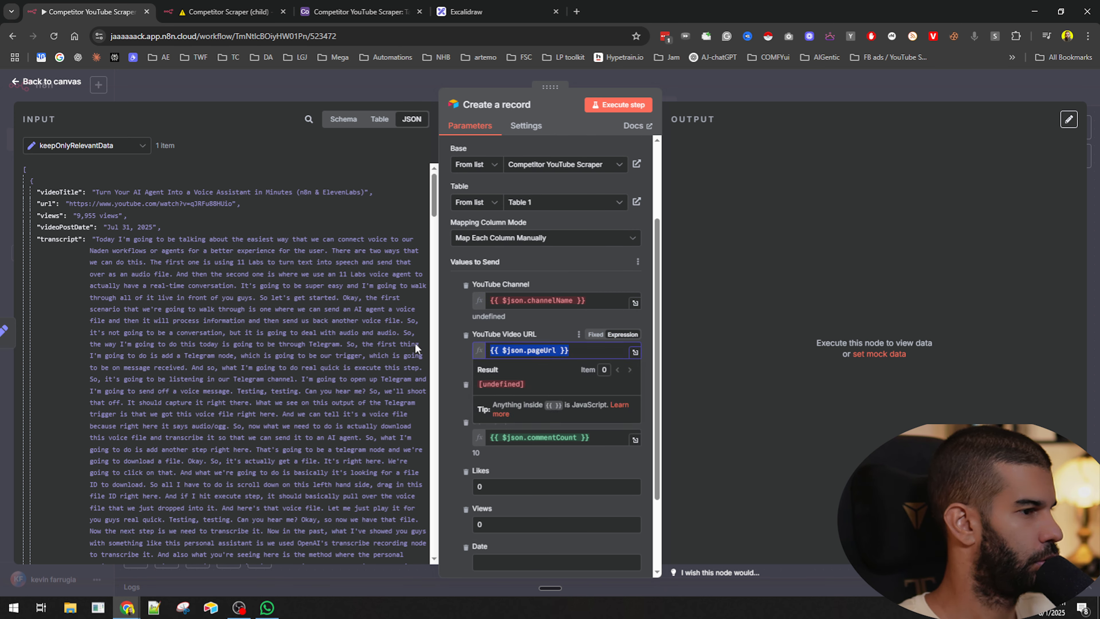
{"action": "left_click_drag", "start_coordinate": [46, 203], "coordinate": [481, 353]}
{"action": "left_click", "coordinate": [460, 374]}
- Map the combinedComments input field into the List Of Comments column, review the input JSON, and close the node
{"action": "scroll", "coordinate": [528, 347], "scroll_direction": "down", "scroll_amount": 1}
{"action": "scroll", "coordinate": [118, 262], "scroll_direction": "down", "scroll_amount": 15}
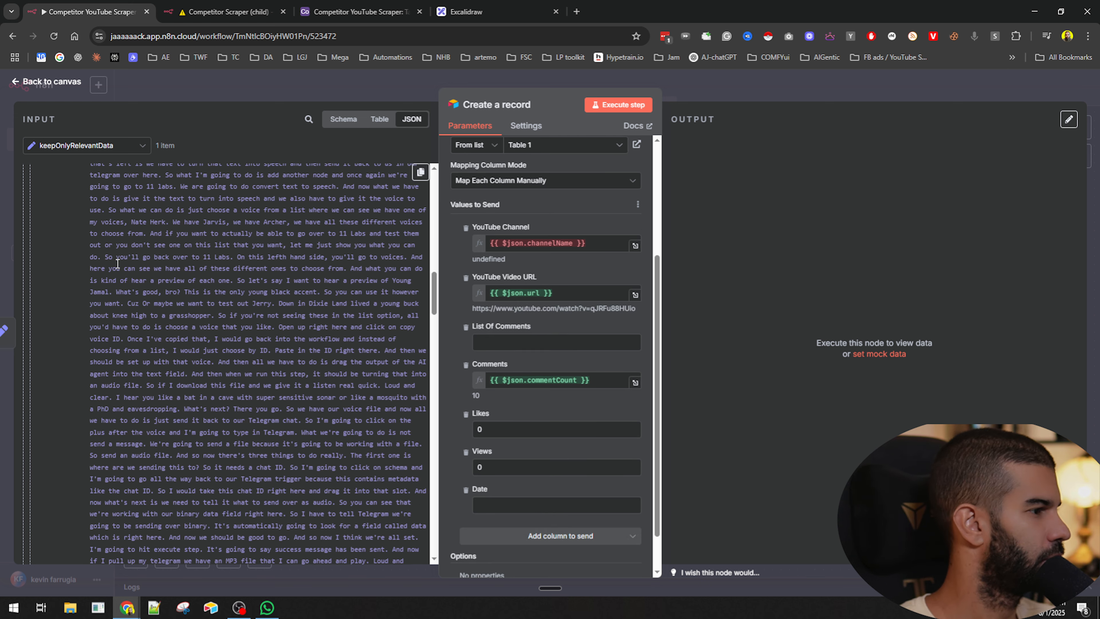
{"action": "scroll", "coordinate": [117, 262], "scroll_direction": "down", "scroll_amount": 12}
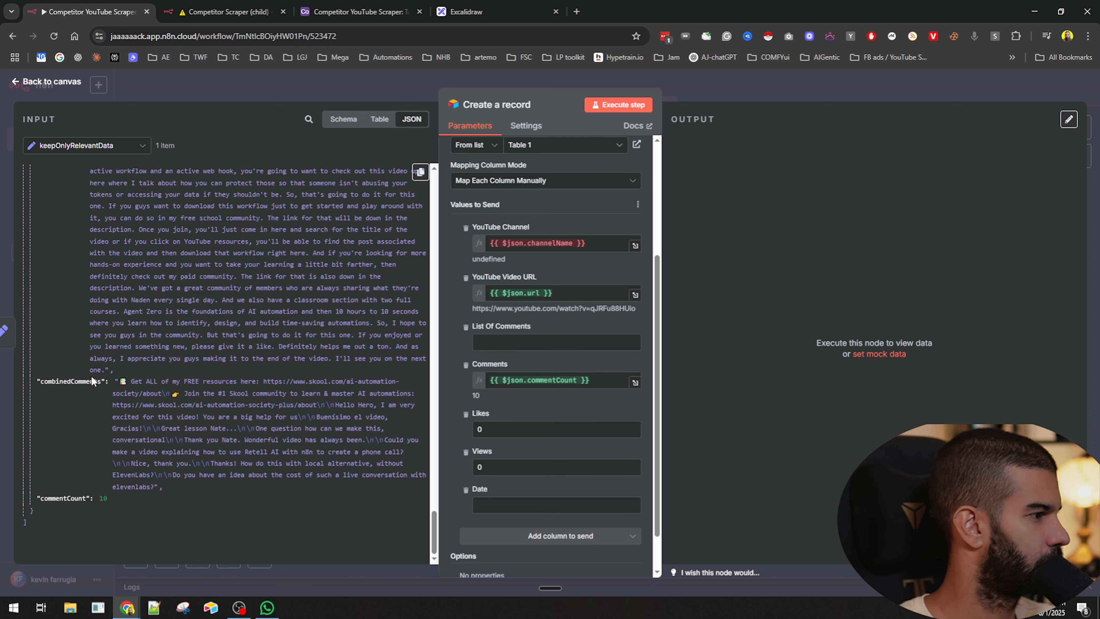
{"action": "left_click_drag", "start_coordinate": [73, 380], "coordinate": [541, 342]}
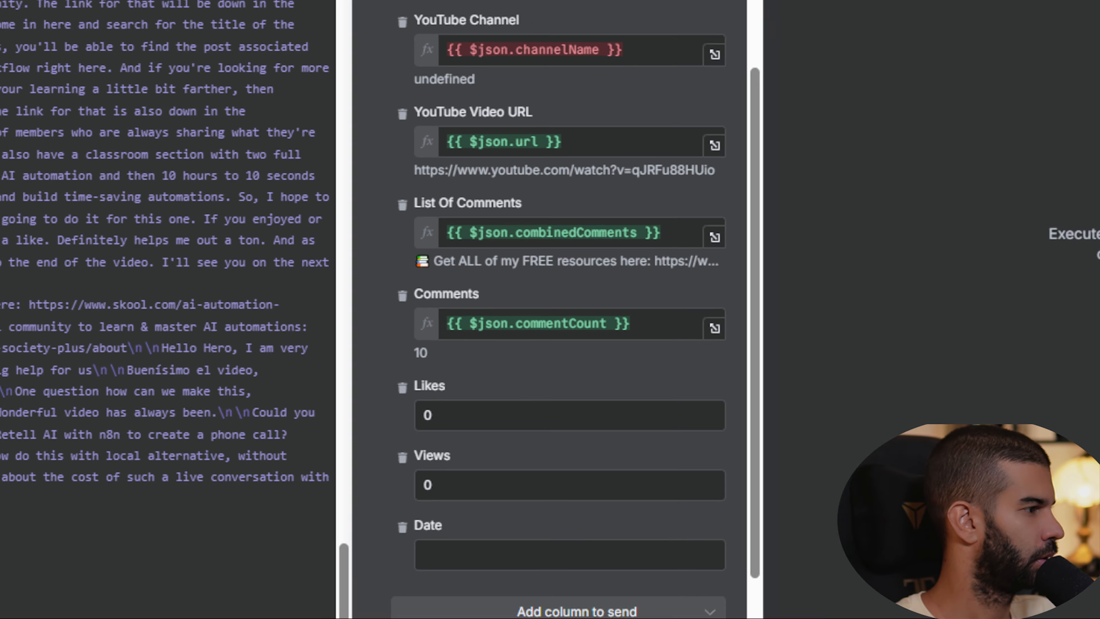
{"action": "scroll", "coordinate": [105, 394], "scroll_direction": "up", "scroll_amount": 8}
{"action": "scroll", "coordinate": [105, 395], "scroll_direction": "up", "scroll_amount": 20}
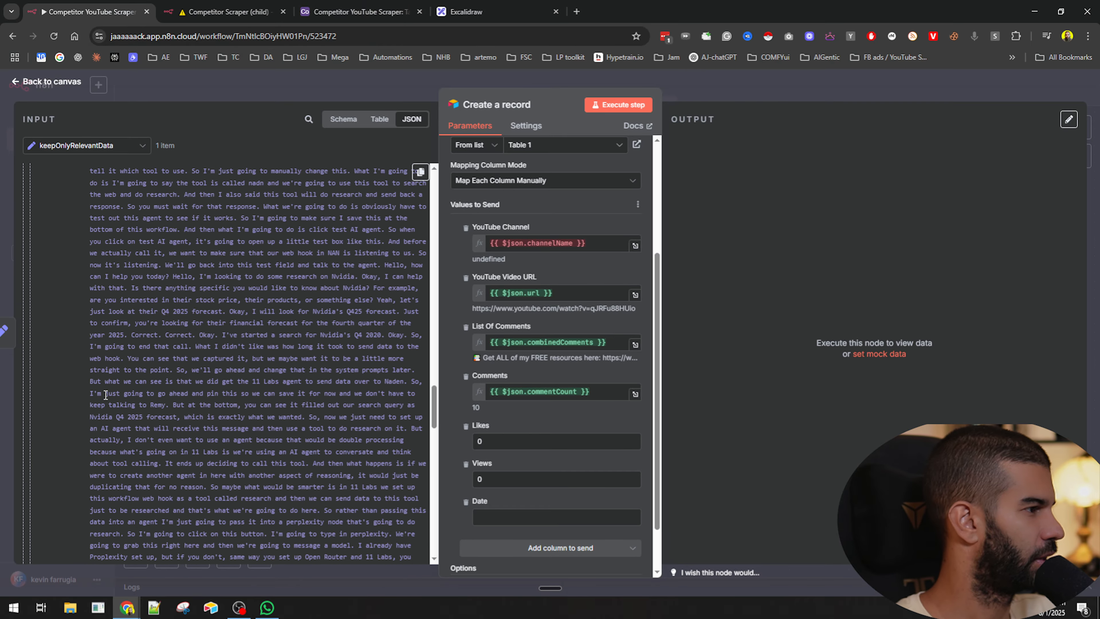
{"action": "scroll", "coordinate": [97, 362], "scroll_direction": "down", "scroll_amount": 20}
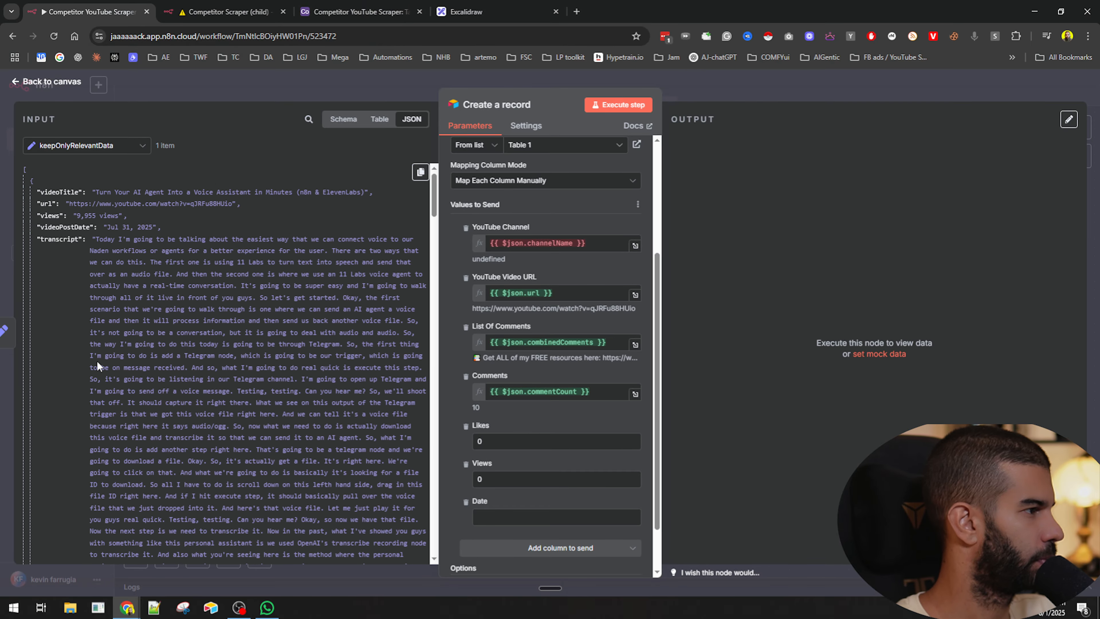
{"action": "scroll", "coordinate": [97, 363], "scroll_direction": "down", "scroll_amount": 2}
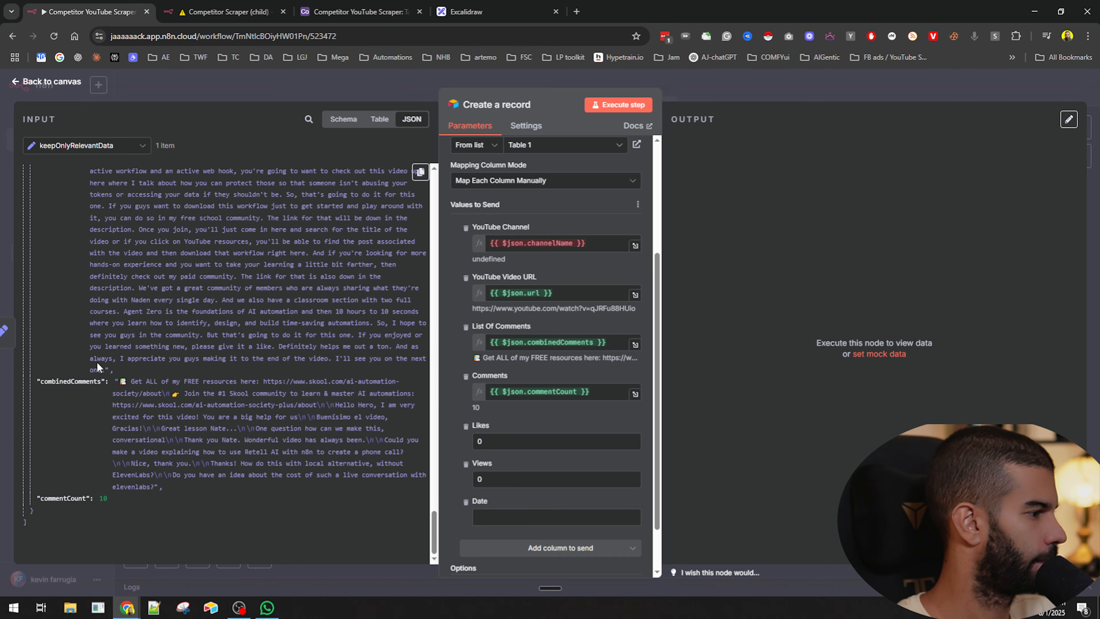
{"action": "left_click", "coordinate": [684, 98]}
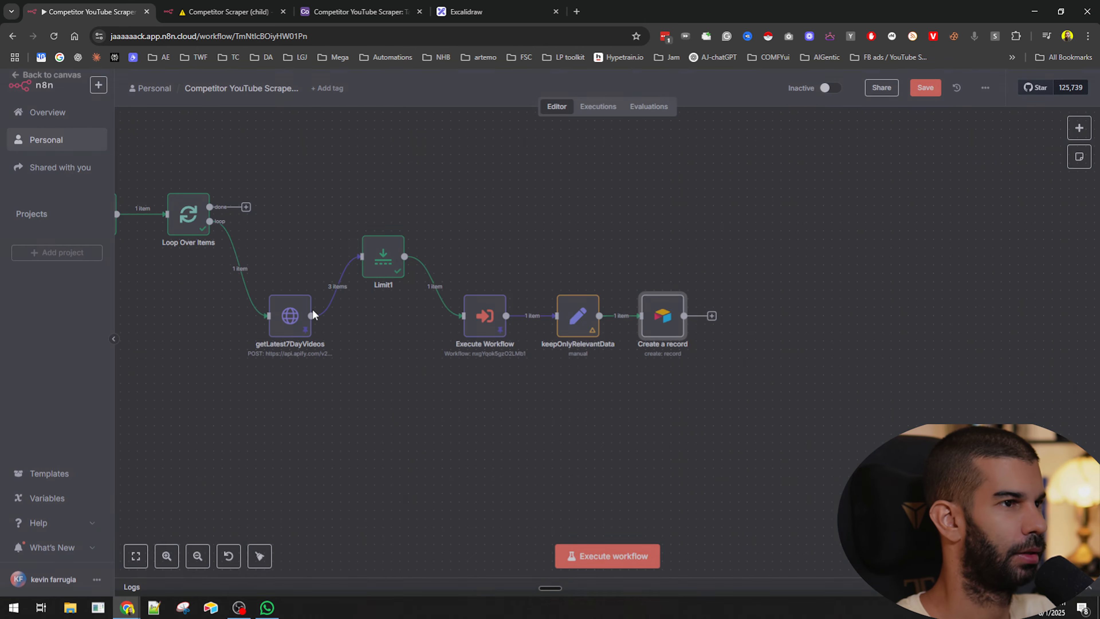
- Open keepOnlyRelevantData and inspect its input data from the Execute Workflow, getLatest7DayVideos and Limit1 nodes
{"action": "left_click", "coordinate": [572, 319]}
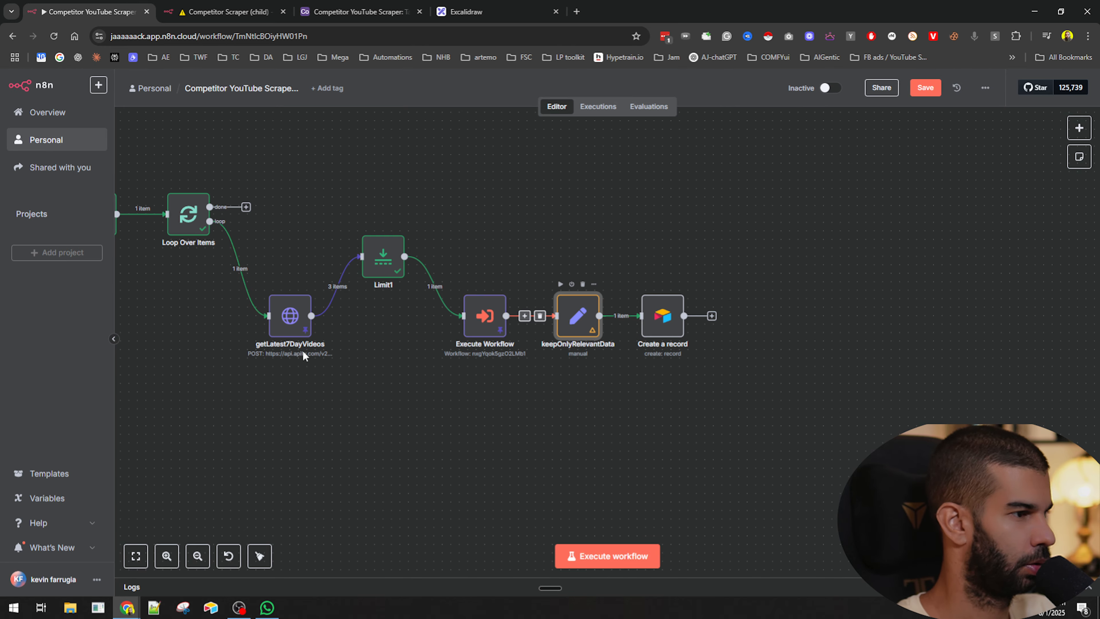
{"action": "key", "text": "Return"}
{"action": "scroll", "coordinate": [131, 266], "scroll_direction": "down", "scroll_amount": 5}
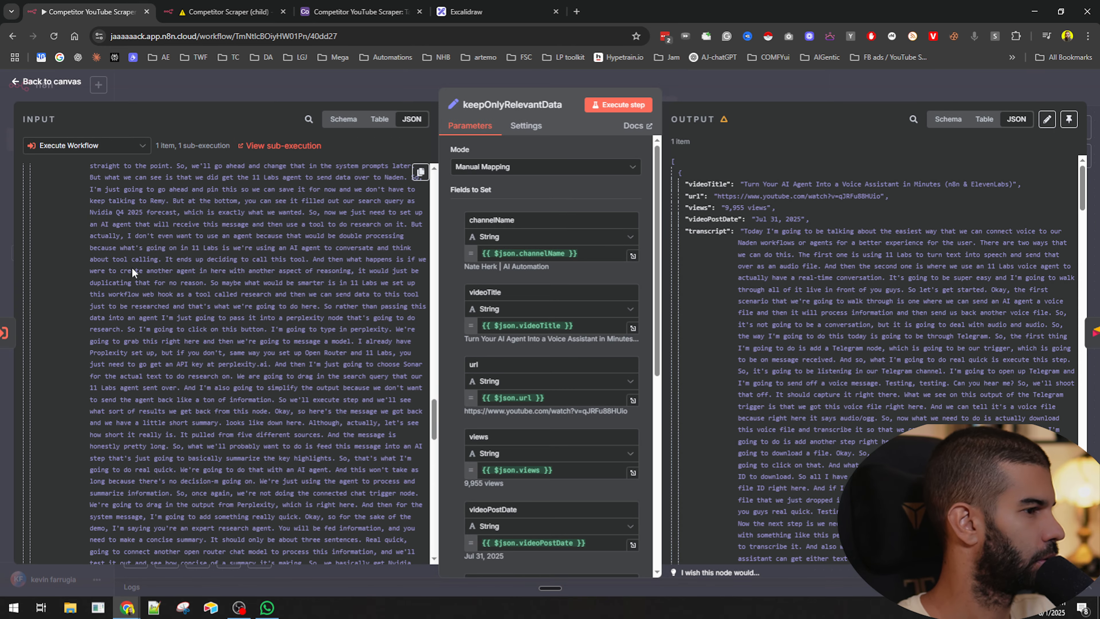
{"action": "scroll", "coordinate": [132, 267], "scroll_direction": "down", "scroll_amount": 10}
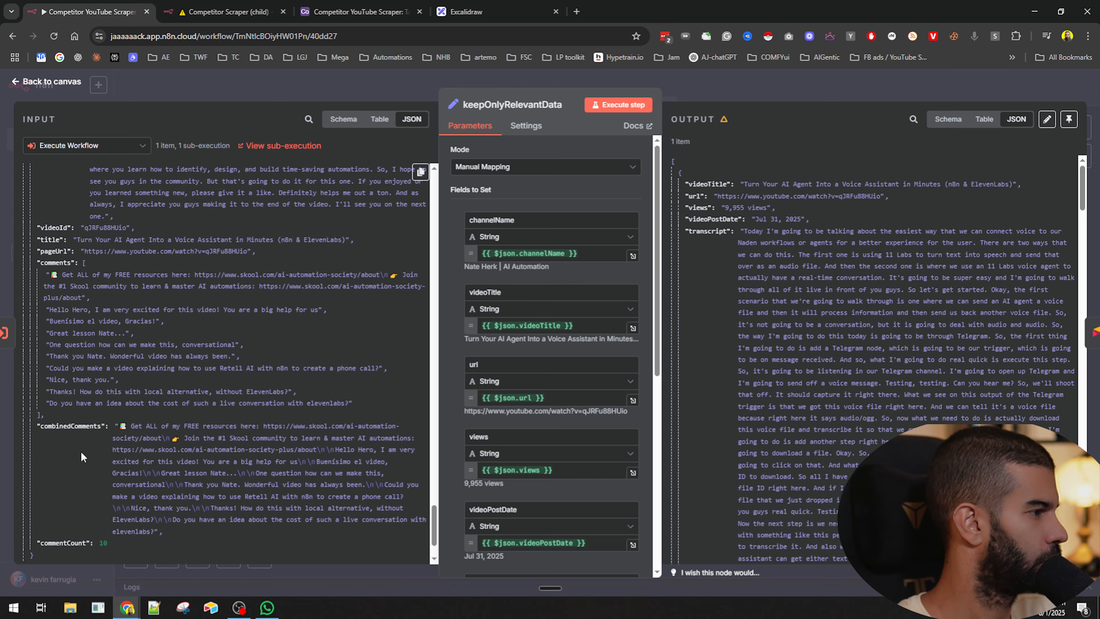
{"action": "scroll", "coordinate": [78, 403], "scroll_direction": "up", "scroll_amount": 4}
{"action": "left_click", "coordinate": [79, 145]}
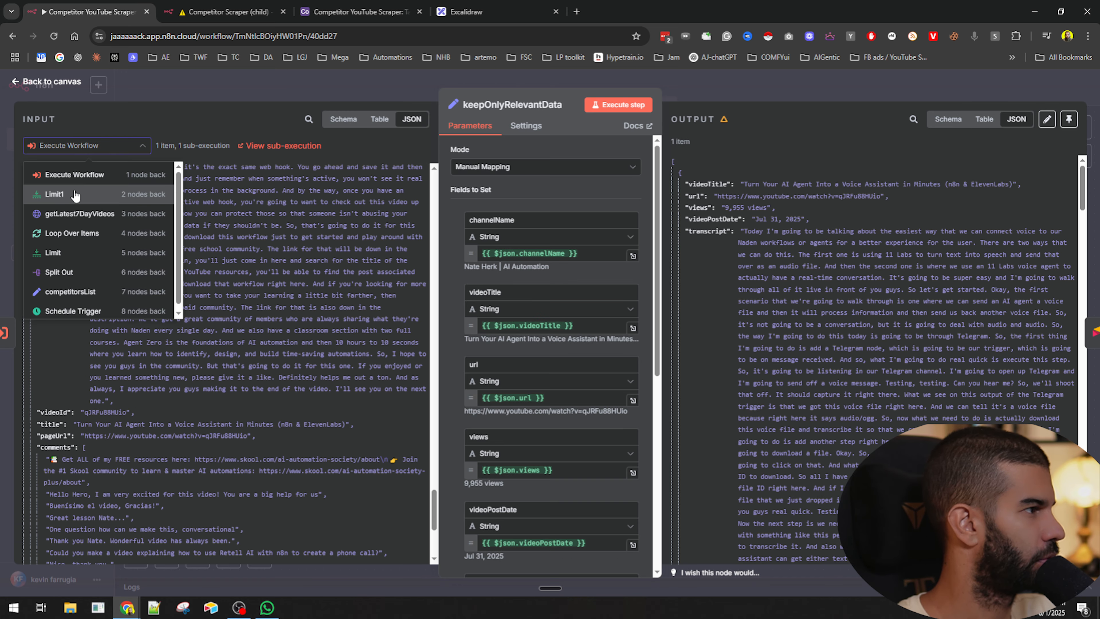
{"action": "left_click", "coordinate": [71, 215]}
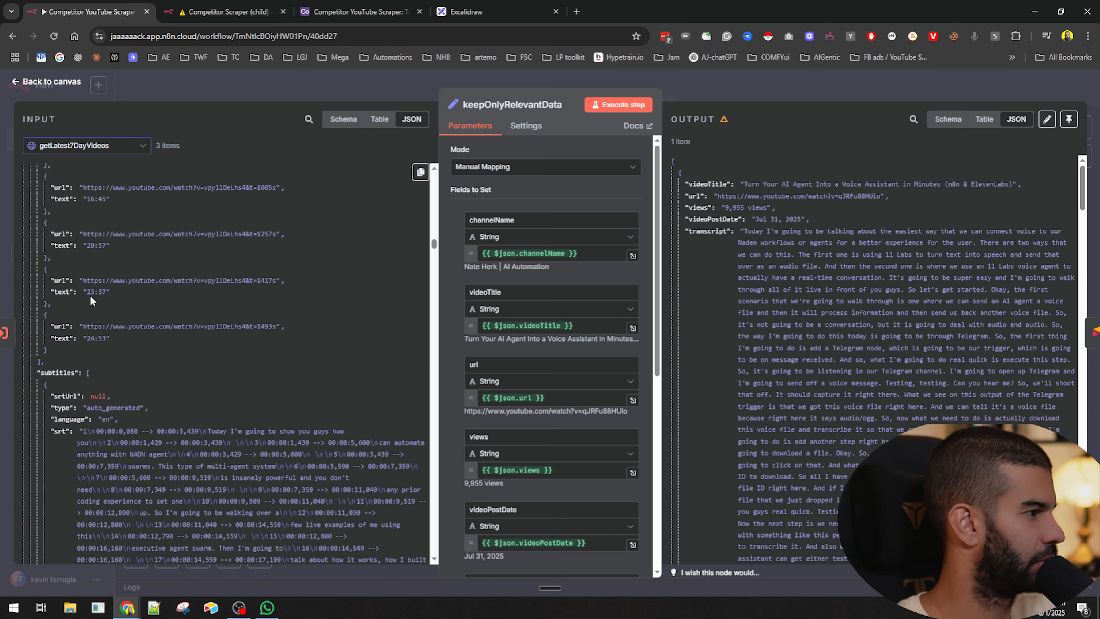
{"action": "scroll", "coordinate": [82, 260], "scroll_direction": "down", "scroll_amount": 10}
{"action": "scroll", "coordinate": [69, 168], "scroll_direction": "up", "scroll_amount": 5}
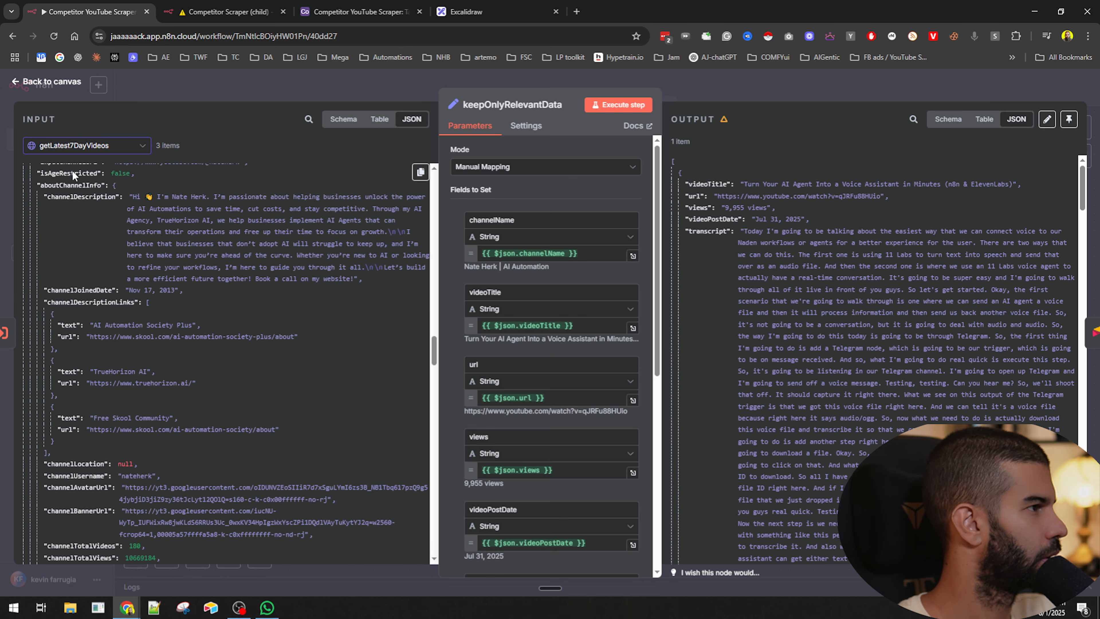
{"action": "left_click", "coordinate": [75, 146]}
{"action": "left_click", "coordinate": [77, 195]}
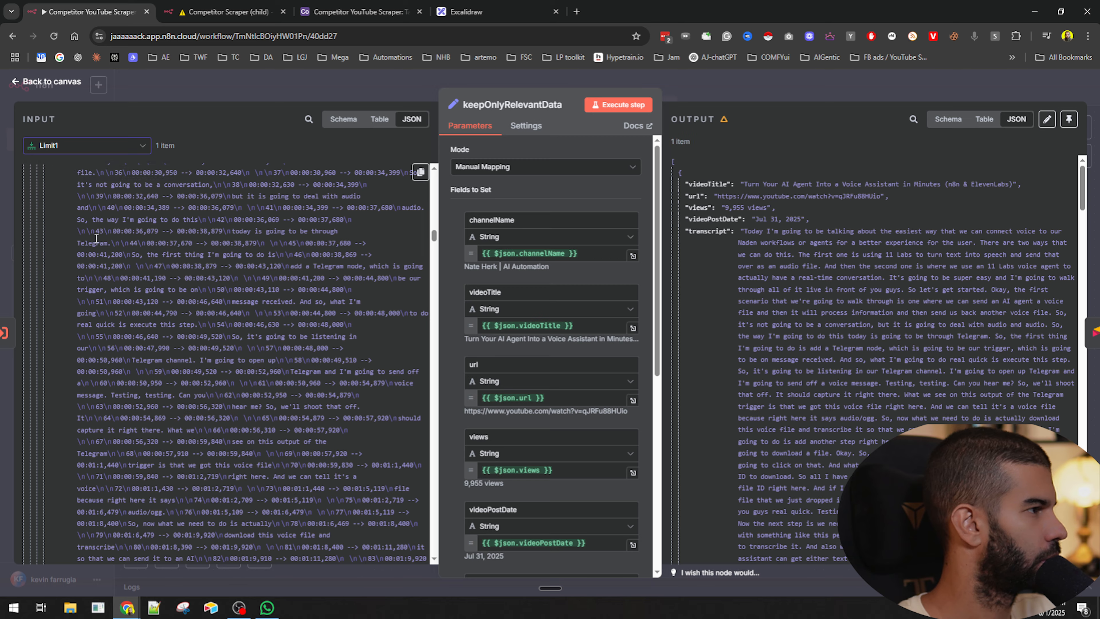
{"action": "scroll", "coordinate": [97, 237], "scroll_direction": "up", "scroll_amount": 10}
{"action": "left_click", "coordinate": [84, 146]}
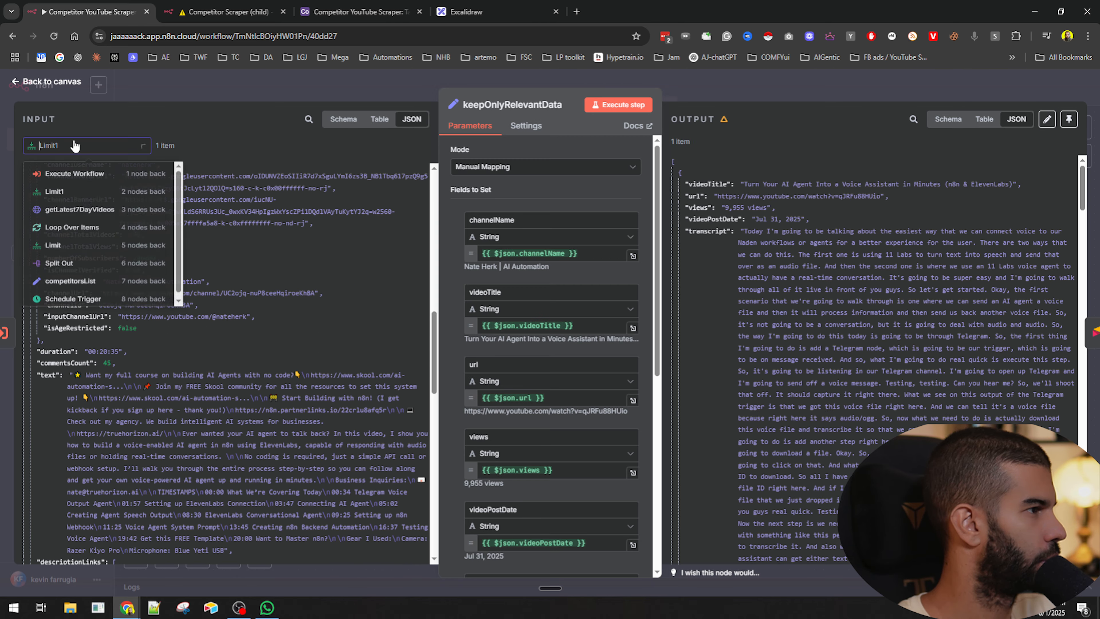
{"action": "left_click", "coordinate": [75, 174]}
{"action": "key", "text": "Escape"}
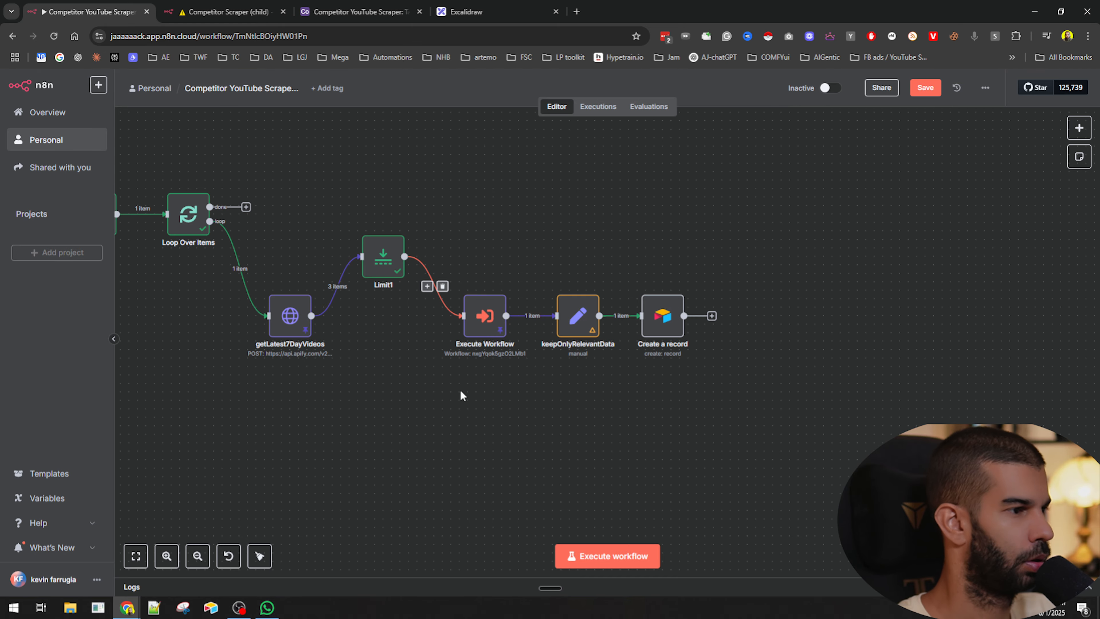
- Open getLatest7DayVideos and examine its pinned output fields
{"action": "double_click", "coordinate": [288, 312]}
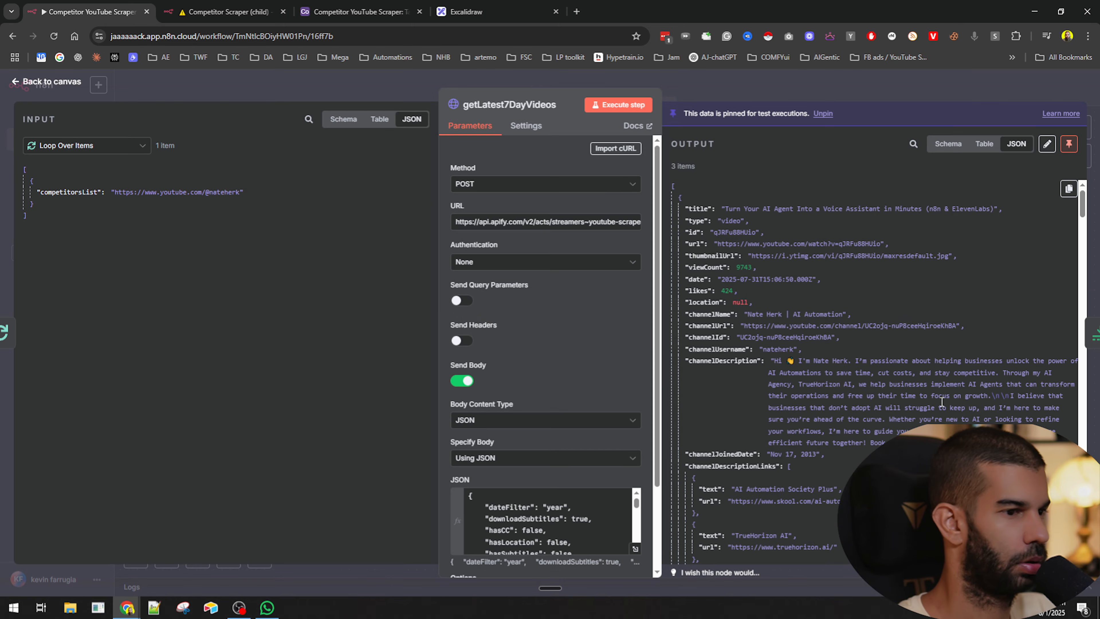
{"action": "scroll", "coordinate": [942, 403], "scroll_direction": "down", "scroll_amount": 8}
{"action": "scroll", "coordinate": [753, 251], "scroll_direction": "up", "scroll_amount": 8}
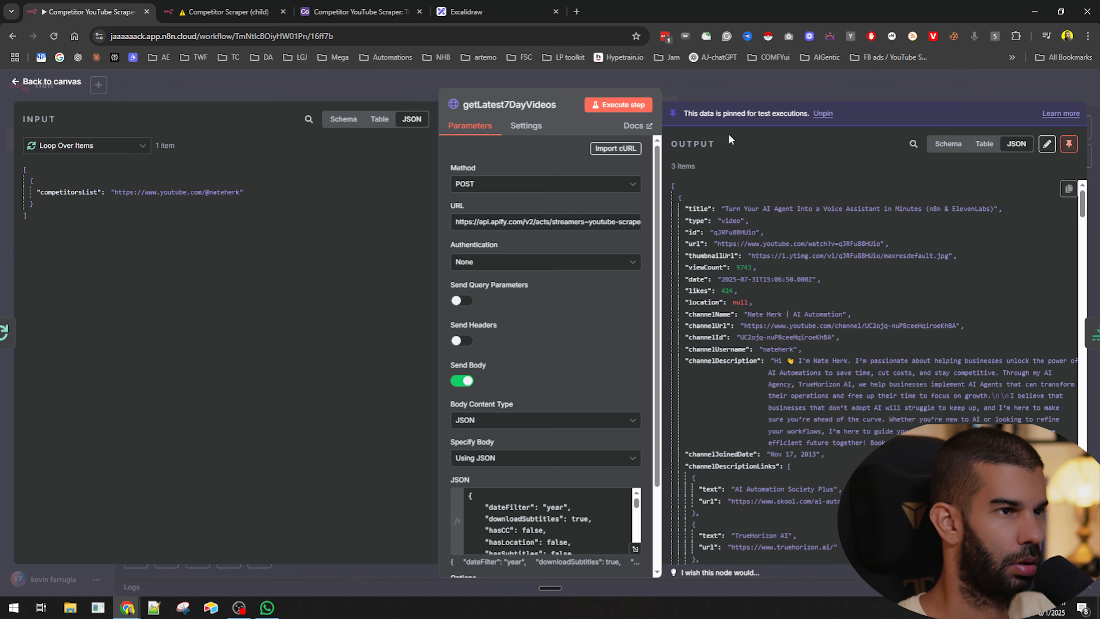
{"action": "key", "text": "Escape"}
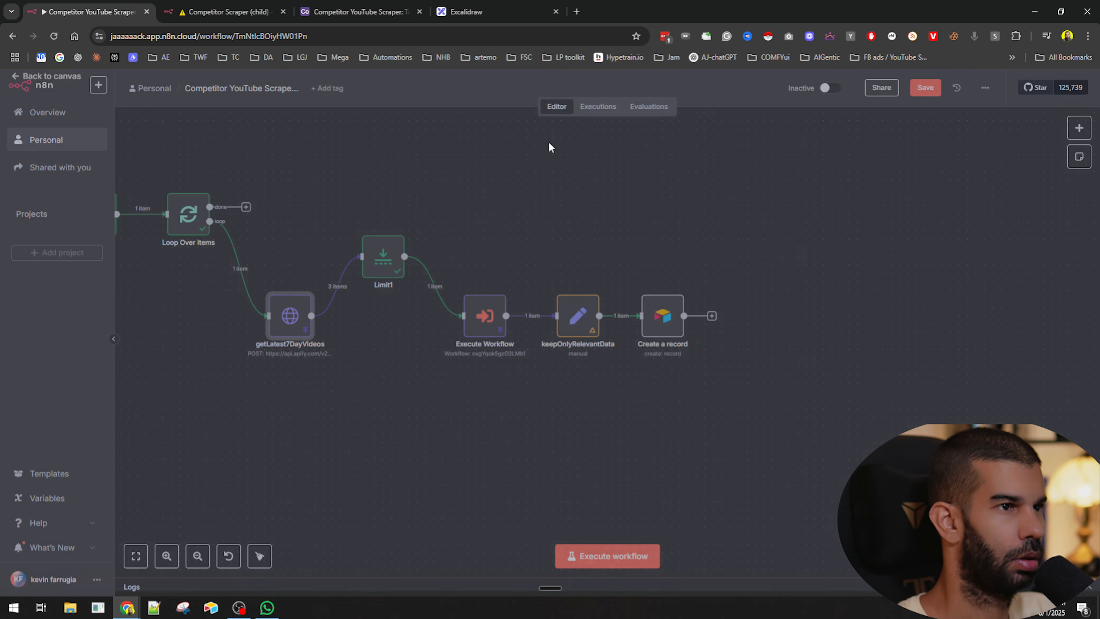
- Add likes and viewCount from the getLatest7DayVideos input as new fields in keepOnlyRelevantData
{"action": "left_click", "coordinate": [574, 318]}
{"action": "key", "text": "Return"}
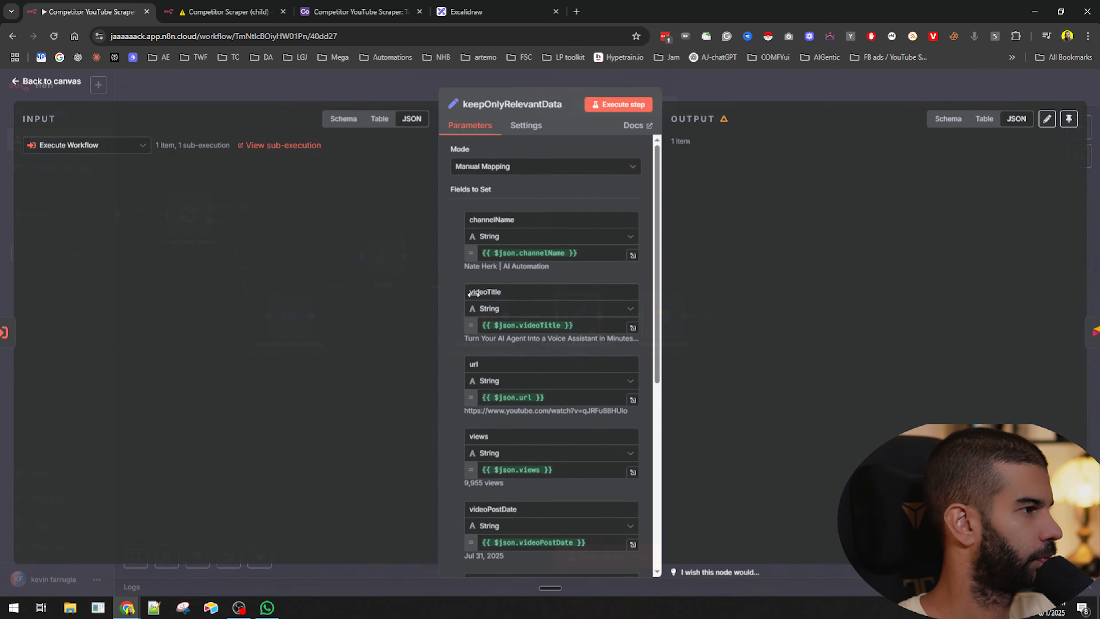
{"action": "left_click", "coordinate": [71, 147]}
{"action": "left_click", "coordinate": [71, 216]}
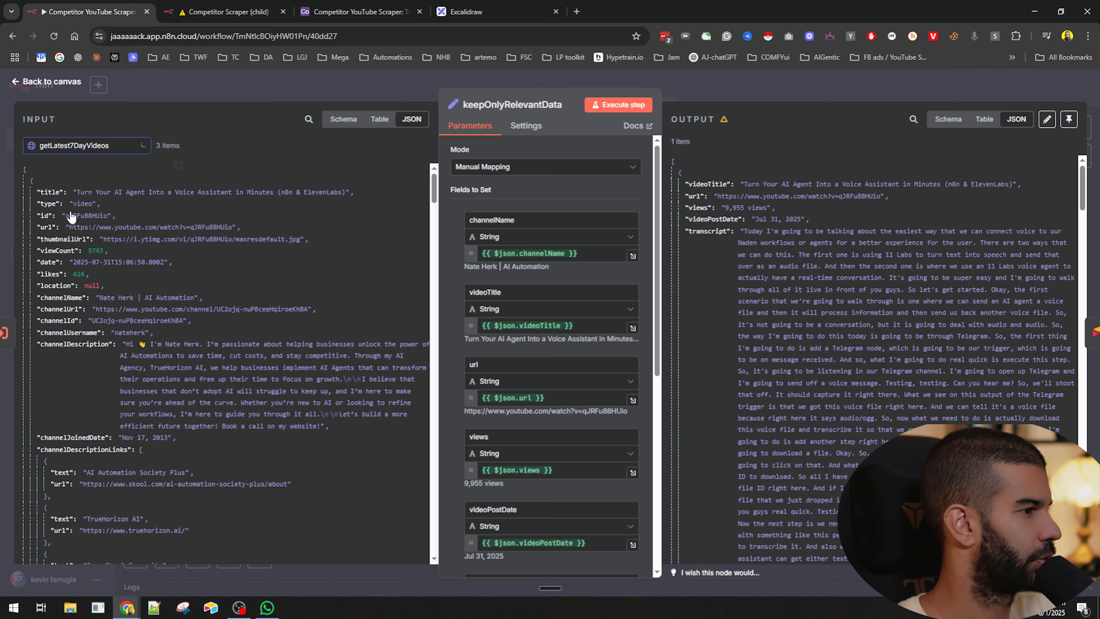
{"action": "scroll", "coordinate": [504, 289], "scroll_direction": "down", "scroll_amount": 8}
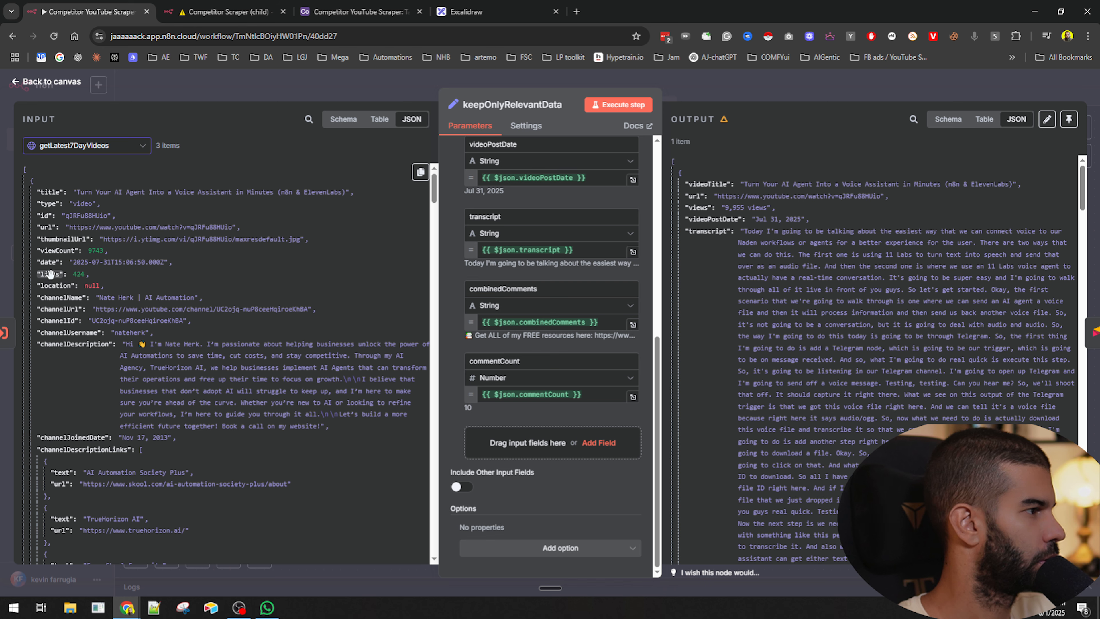
{"action": "left_click_drag", "start_coordinate": [50, 274], "coordinate": [513, 451]}
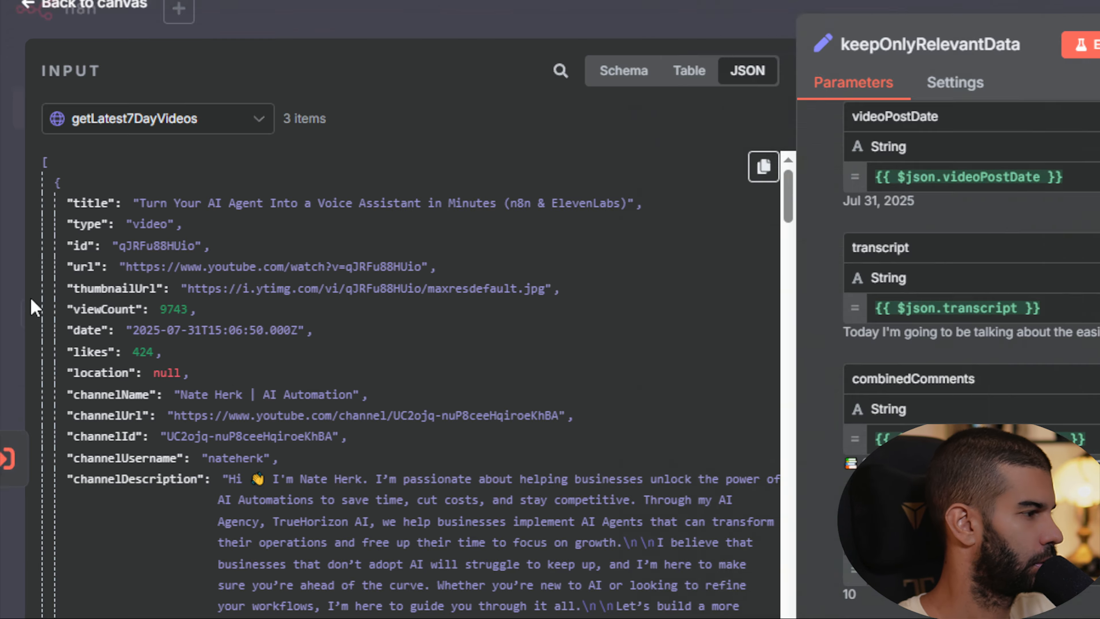
{"action": "left_click_drag", "start_coordinate": [93, 309], "coordinate": [557, 431]}
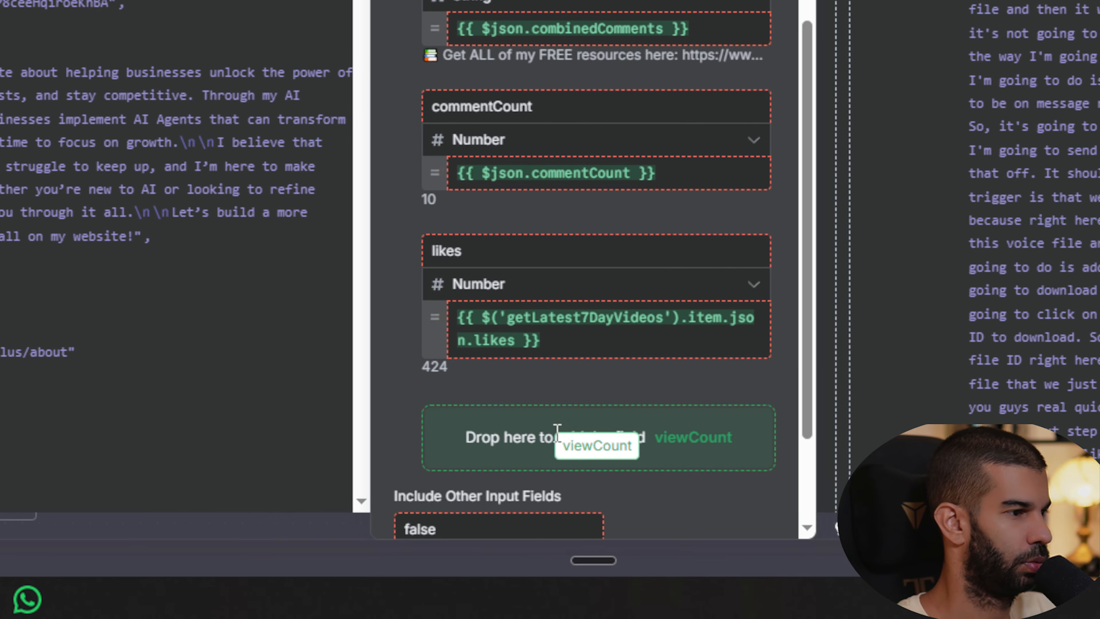
{"action": "scroll", "coordinate": [433, 281], "scroll_direction": "up", "scroll_amount": 10}
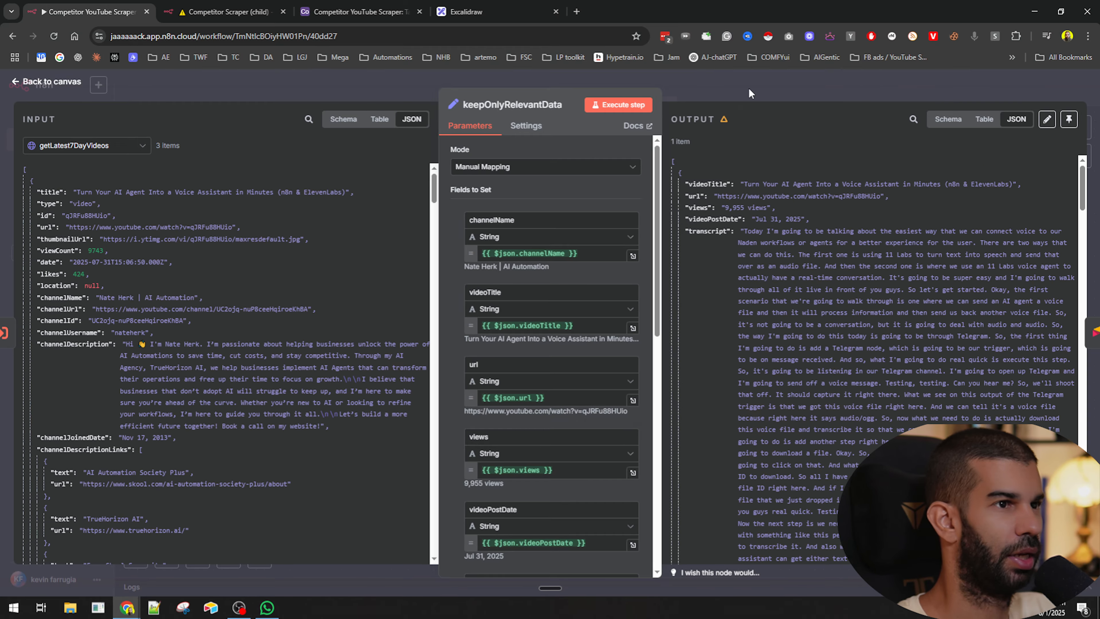
{"action": "left_click", "coordinate": [748, 88]}
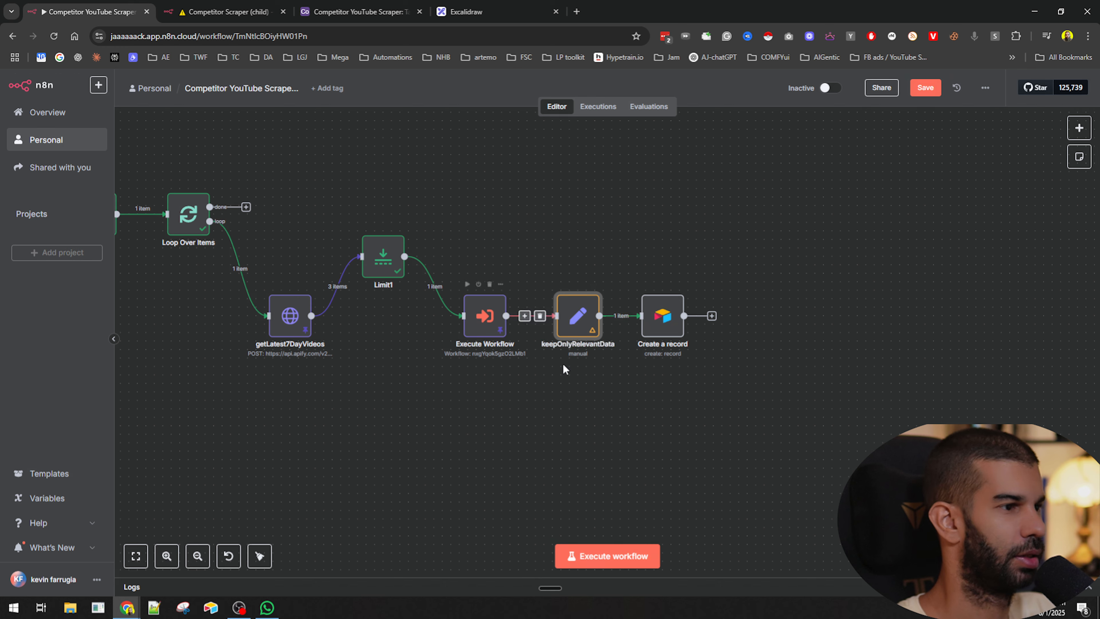
- Reopen keepOnlyRelevantData and copy the viewCount and likes field names
{"action": "left_click", "coordinate": [605, 381]}
{"action": "left_click", "coordinate": [579, 320]}
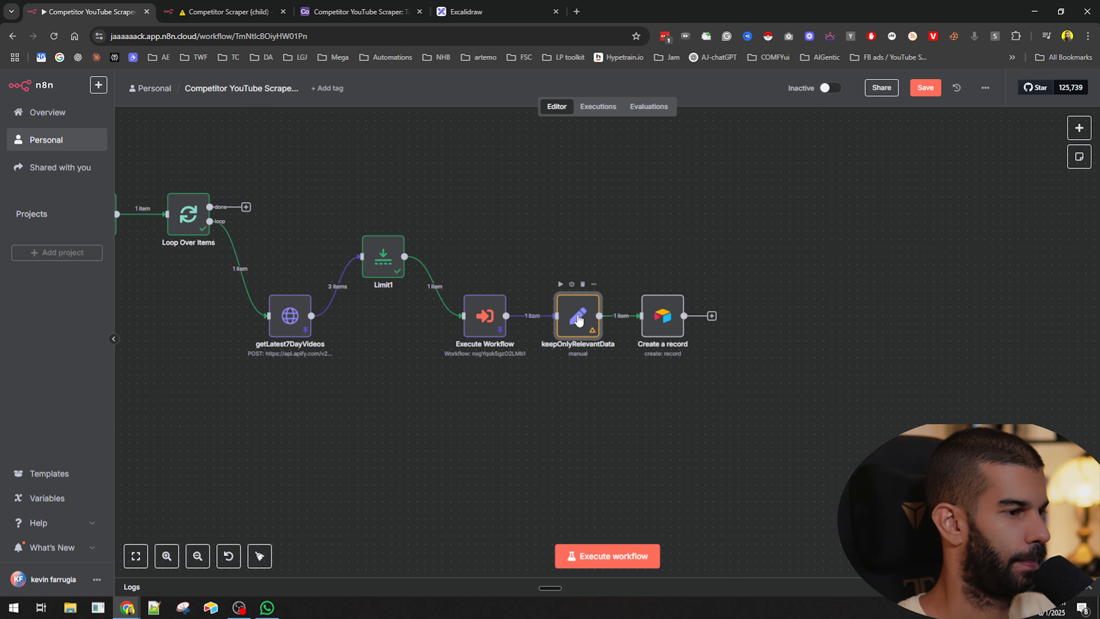
{"action": "double_click", "coordinate": [540, 351]}
{"action": "scroll", "coordinate": [516, 381], "scroll_direction": "down", "scroll_amount": 10}
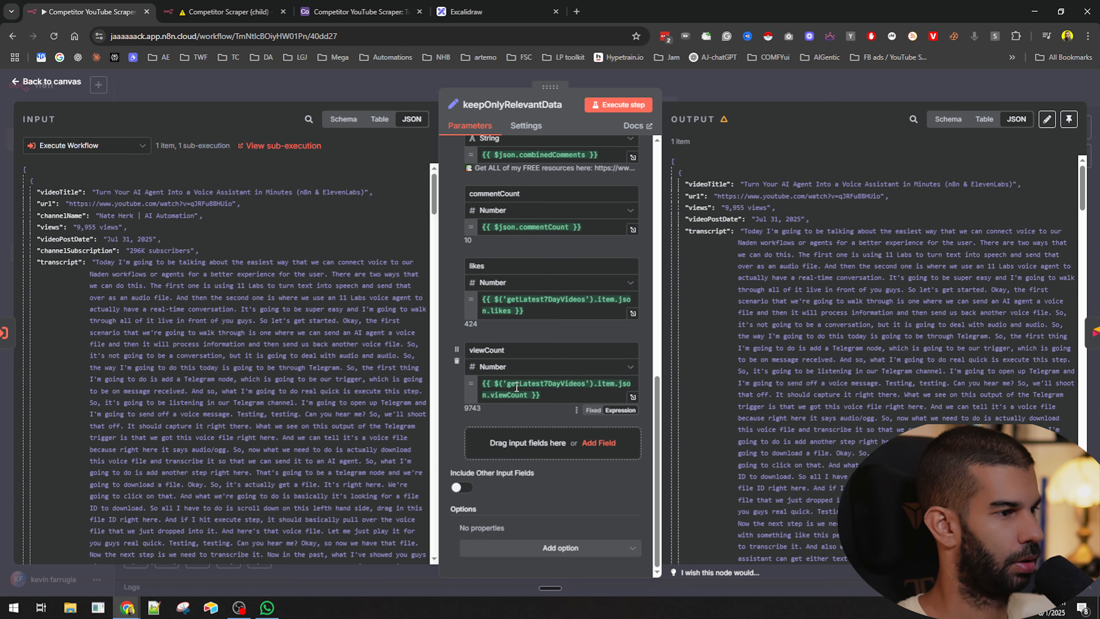
{"action": "double_click", "coordinate": [519, 348]}
{"action": "double_click", "coordinate": [505, 266]}
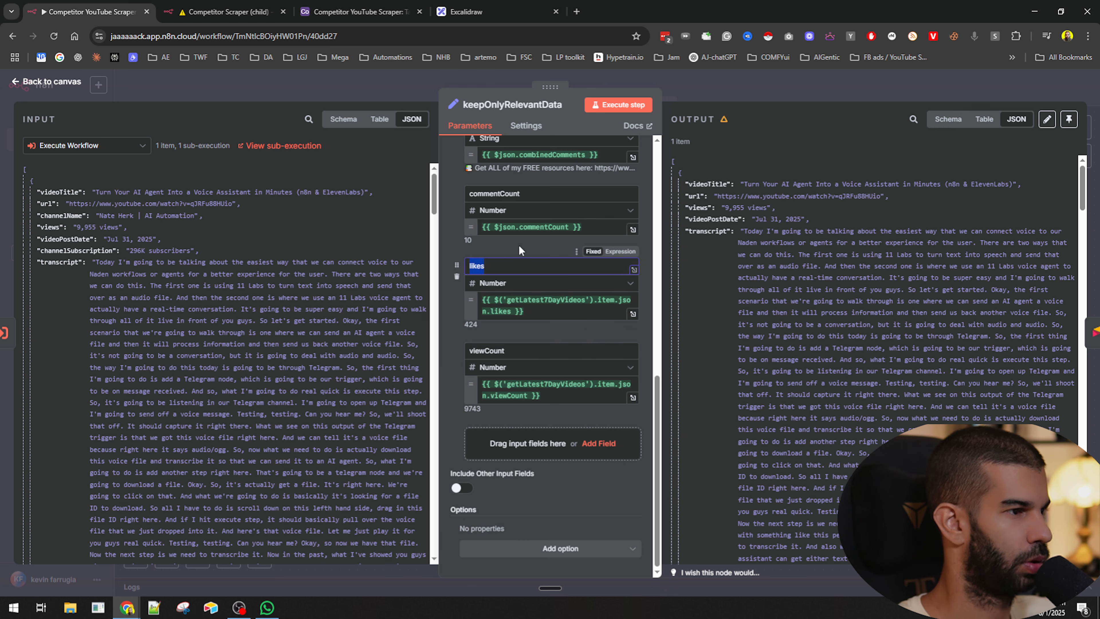
- Try pasting the likes and viewCount field names into the Likes and Views columns of the Create a record node
{"action": "left_click", "coordinate": [729, 98]}
{"action": "double_click", "coordinate": [675, 319]}
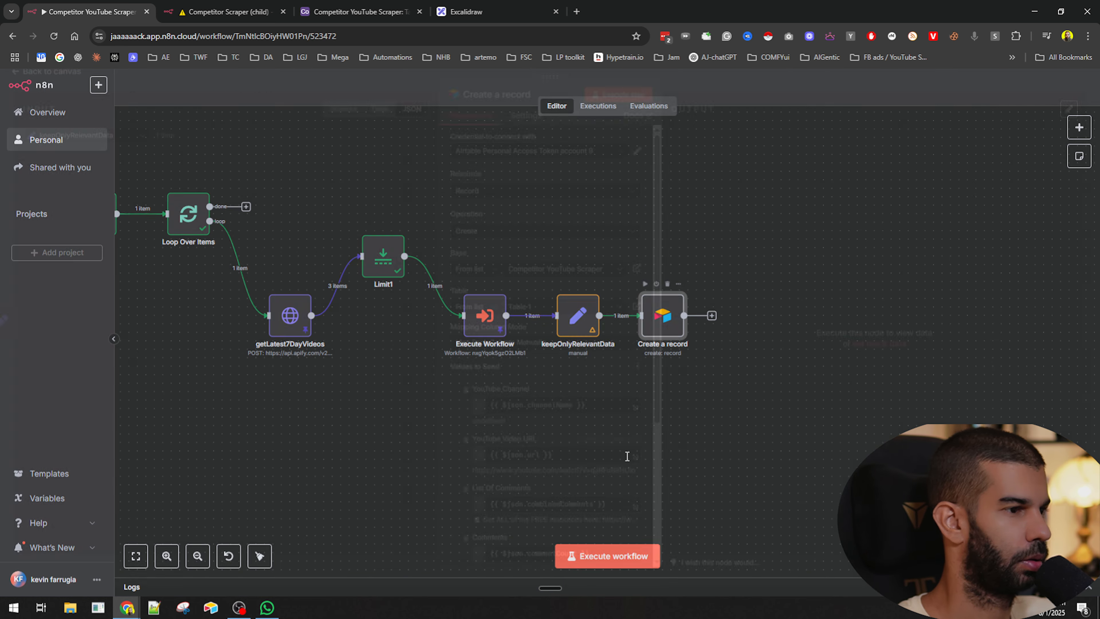
{"action": "scroll", "coordinate": [559, 331], "scroll_direction": "up", "scroll_amount": 2}
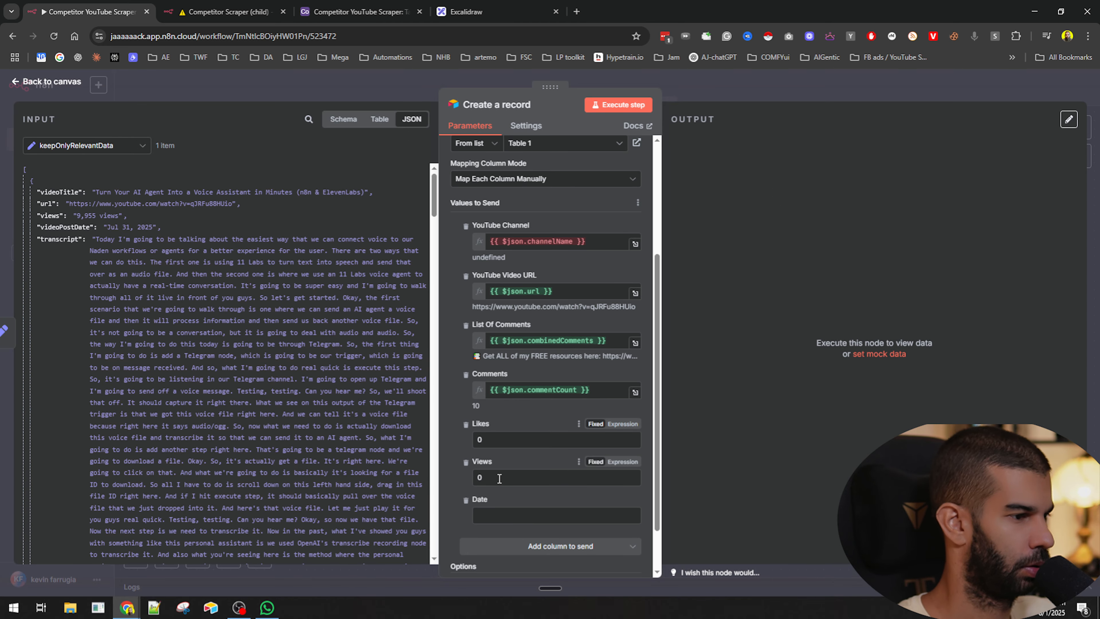
{"action": "left_click", "coordinate": [622, 462]}
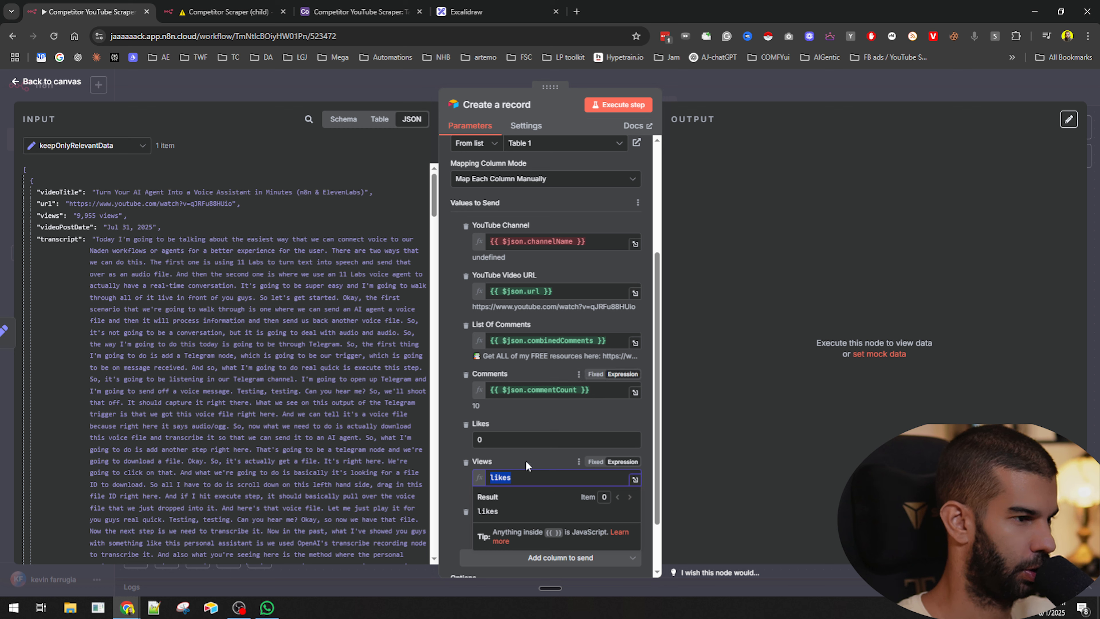
{"action": "double_click", "coordinate": [523, 439]}
{"action": "key", "text": "super+v"}
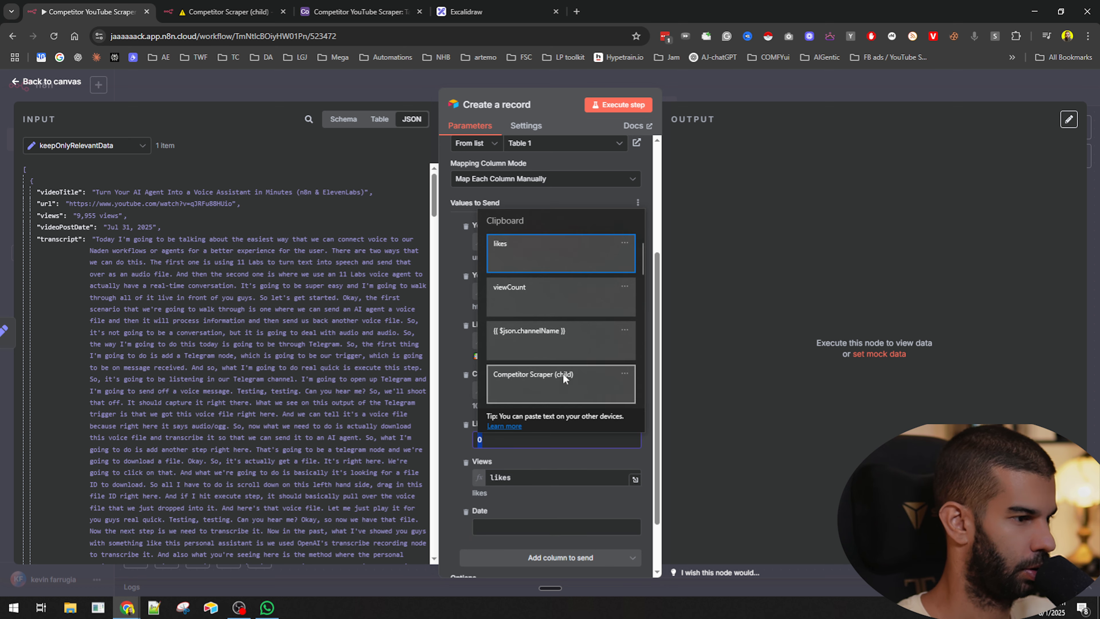
{"action": "left_click", "coordinate": [530, 298]}
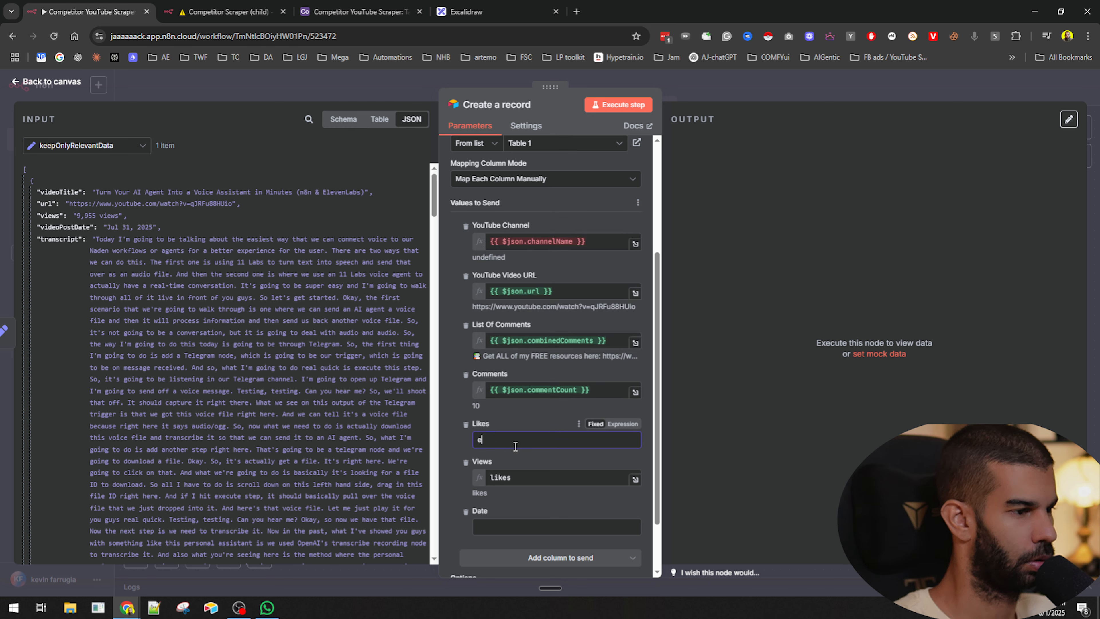
{"action": "key", "text": "super+v"}
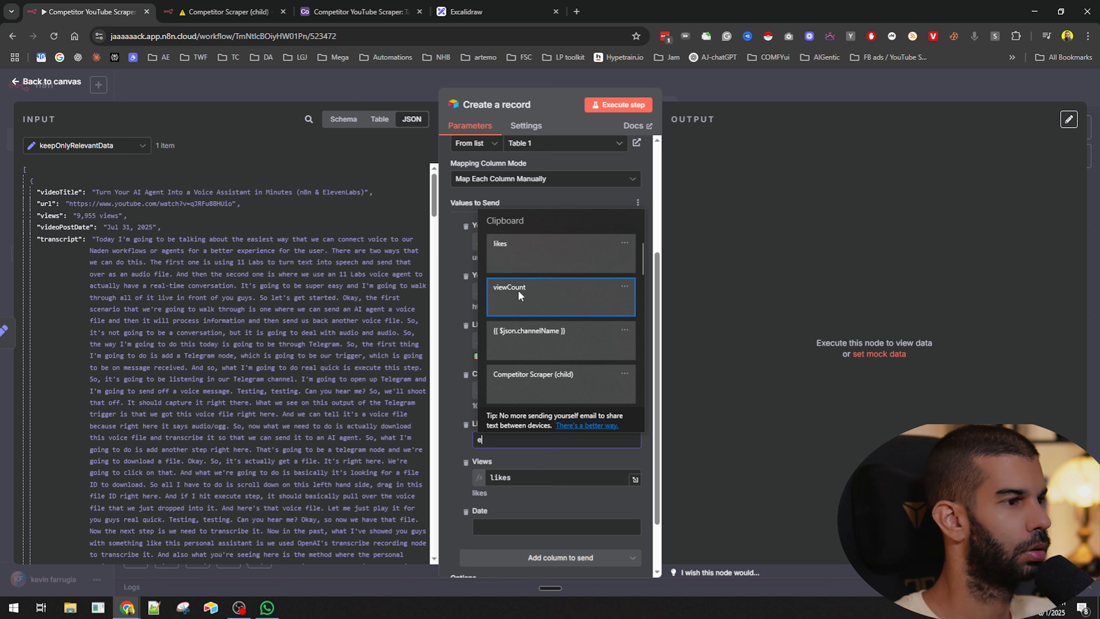
{"action": "left_click", "coordinate": [519, 289]}
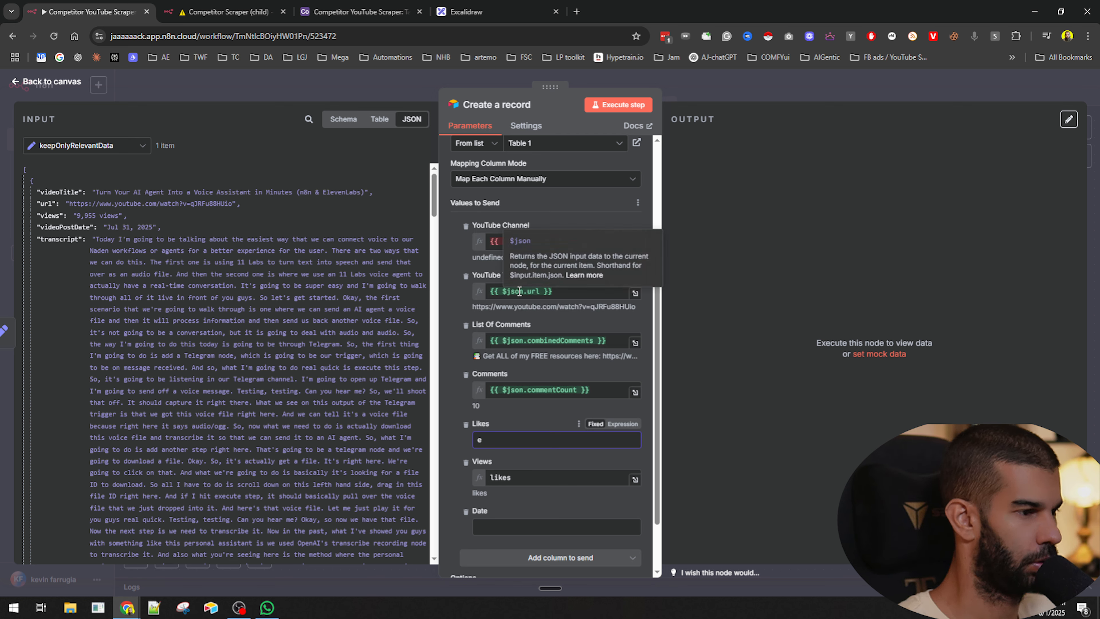
{"action": "left_click", "coordinate": [818, 93]}
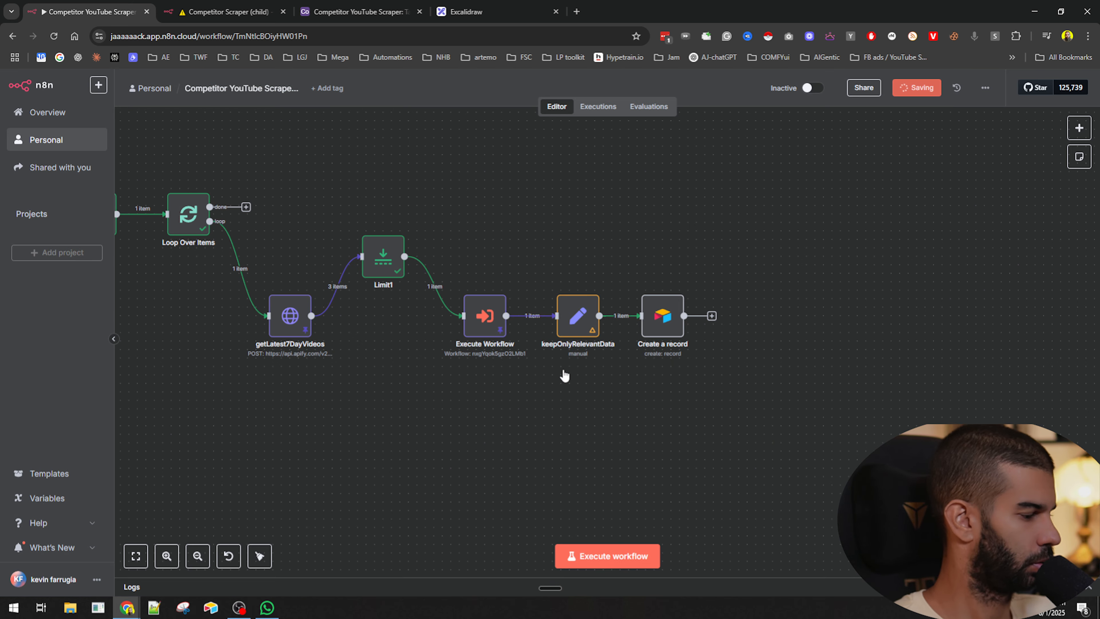
- Reopen keepOnlyRelevantData to check its likes and viewCount fields
{"action": "double_click", "coordinate": [578, 318]}
{"action": "scroll", "coordinate": [526, 443], "scroll_direction": "down", "scroll_amount": 5}
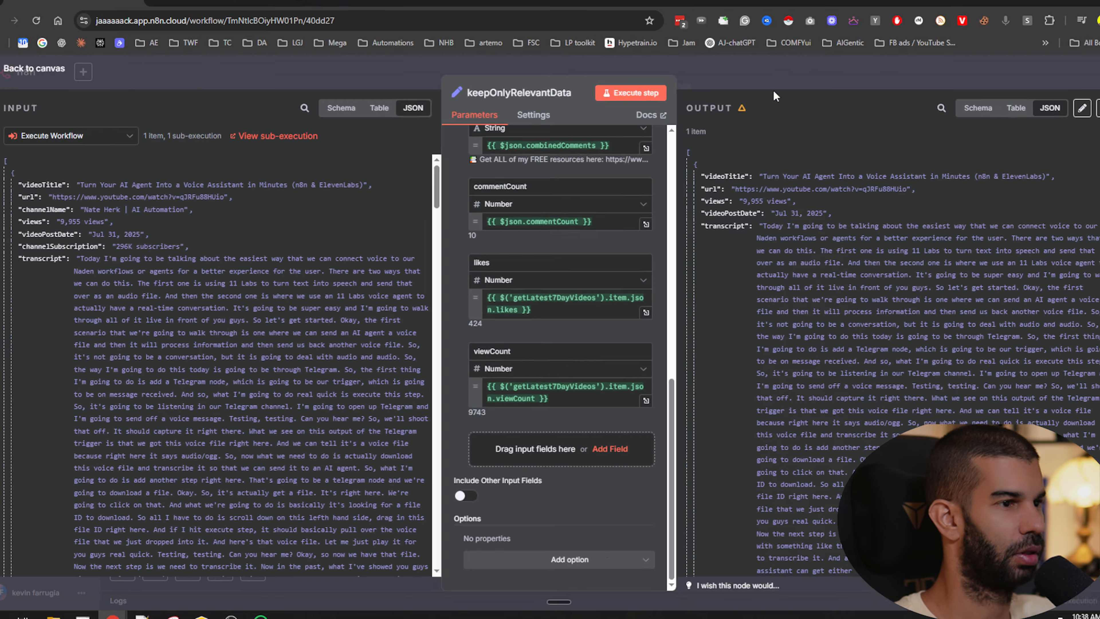
{"action": "key", "text": "Escape"}
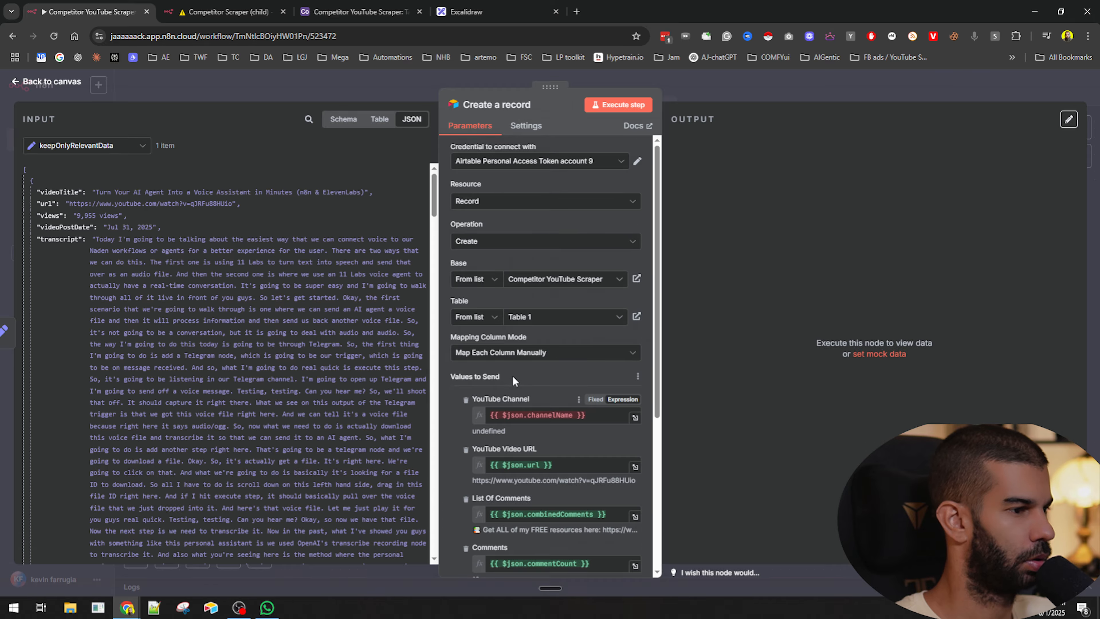
- In Create a record, switch the Likes column to an expression and set it to {{ $json.likes}}
{"action": "scroll", "coordinate": [512, 375], "scroll_direction": "down", "scroll_amount": 5}
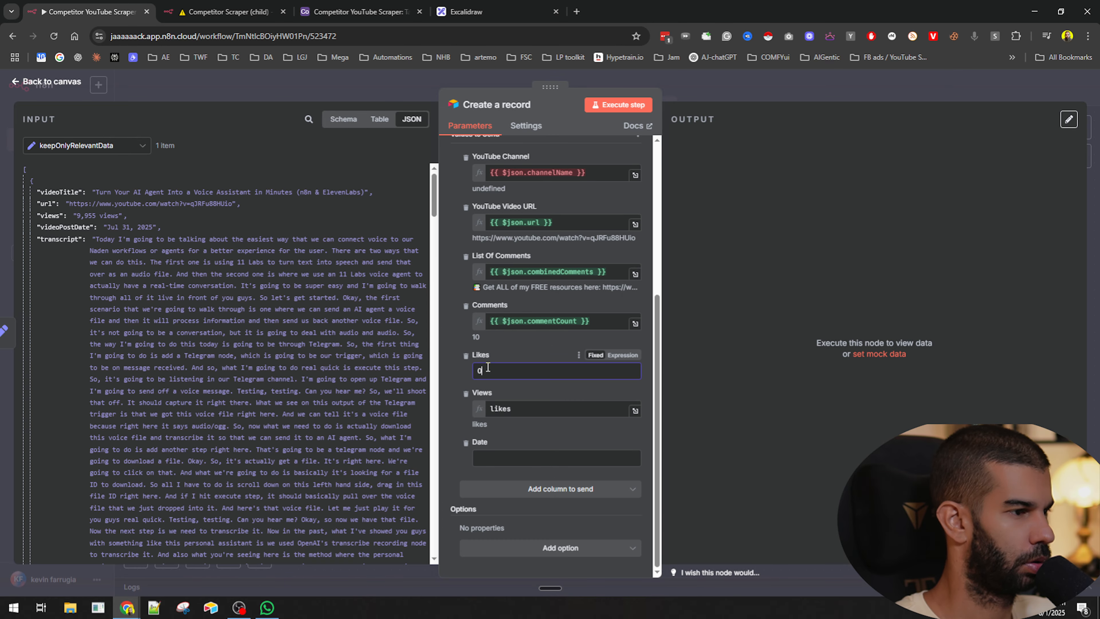
{"action": "left_click", "coordinate": [631, 355]}
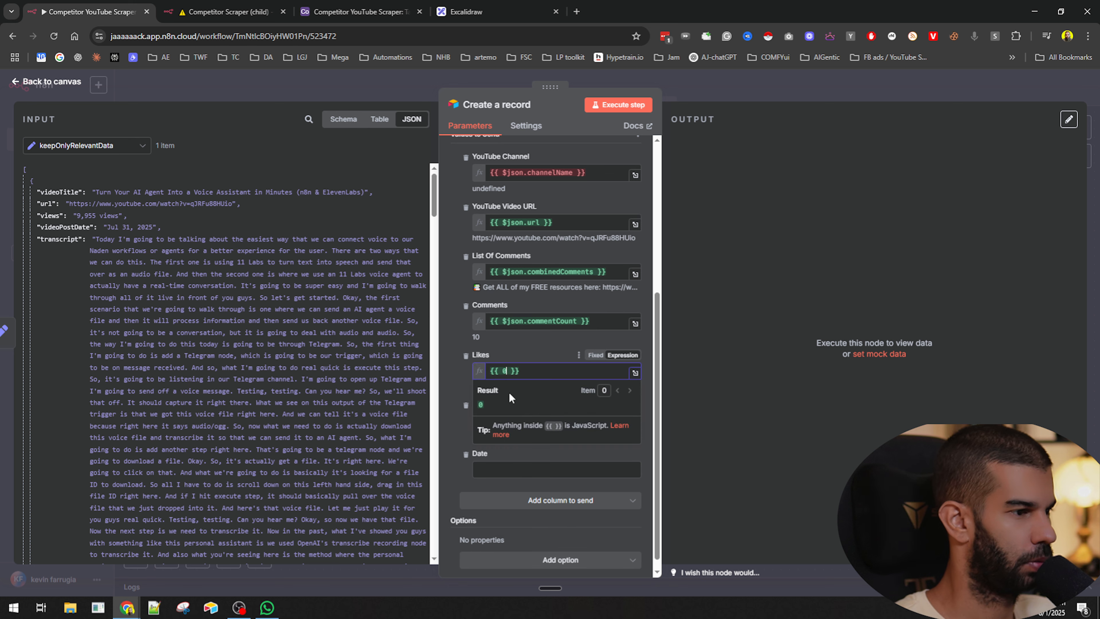
{"action": "left_click", "coordinate": [465, 382]}
{"action": "key", "text": "ctrl+a"}
{"action": "left_click", "coordinate": [547, 373]}
{"action": "key", "text": "ctrl+a"}
{"action": "key", "text": "ctrl+x"}
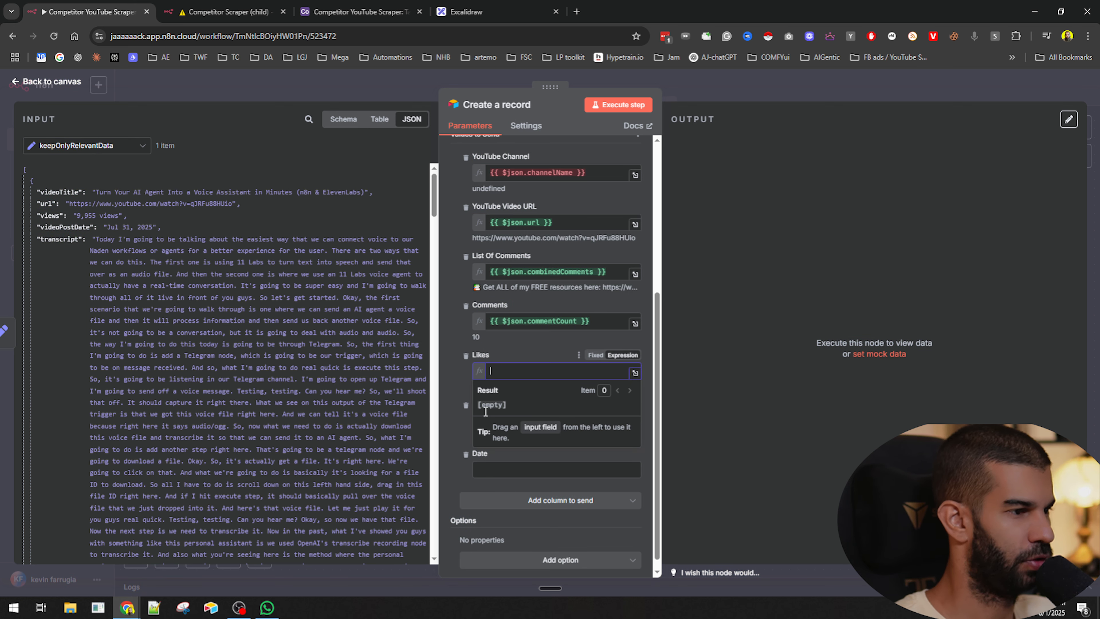
{"action": "left_click", "coordinate": [524, 420]}
{"action": "type", "text": "likes"}
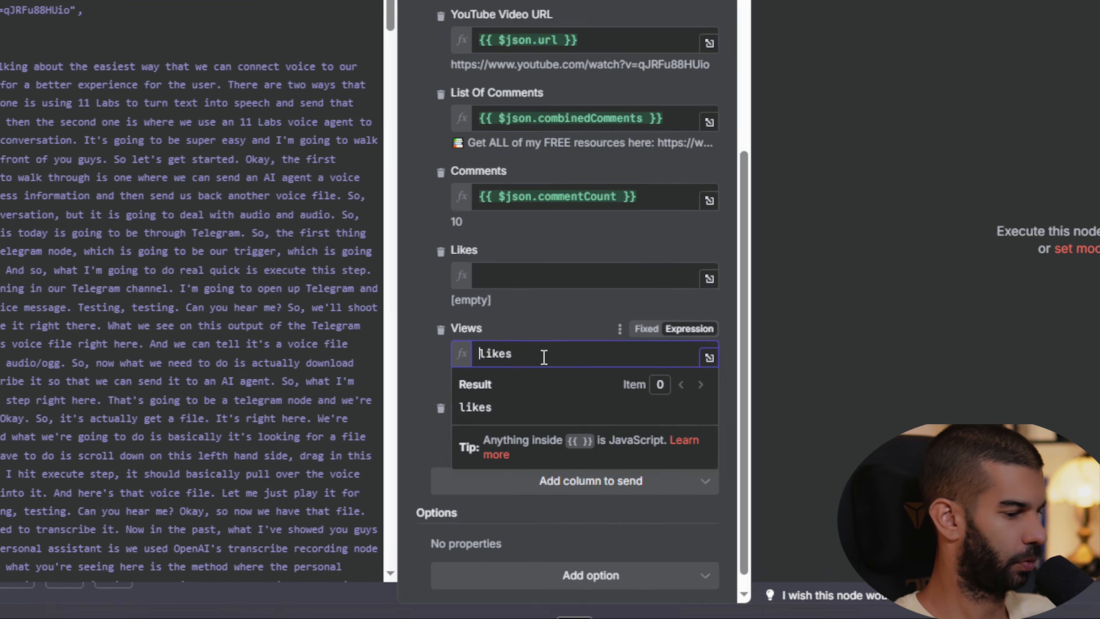
{"action": "key", "text": "Home"}
{"action": "key", "text": "Return"}
{"action": "type", "text": "viewCount"}
{"action": "key", "text": "shift+End"}
{"action": "key", "text": "ctrl+x"}
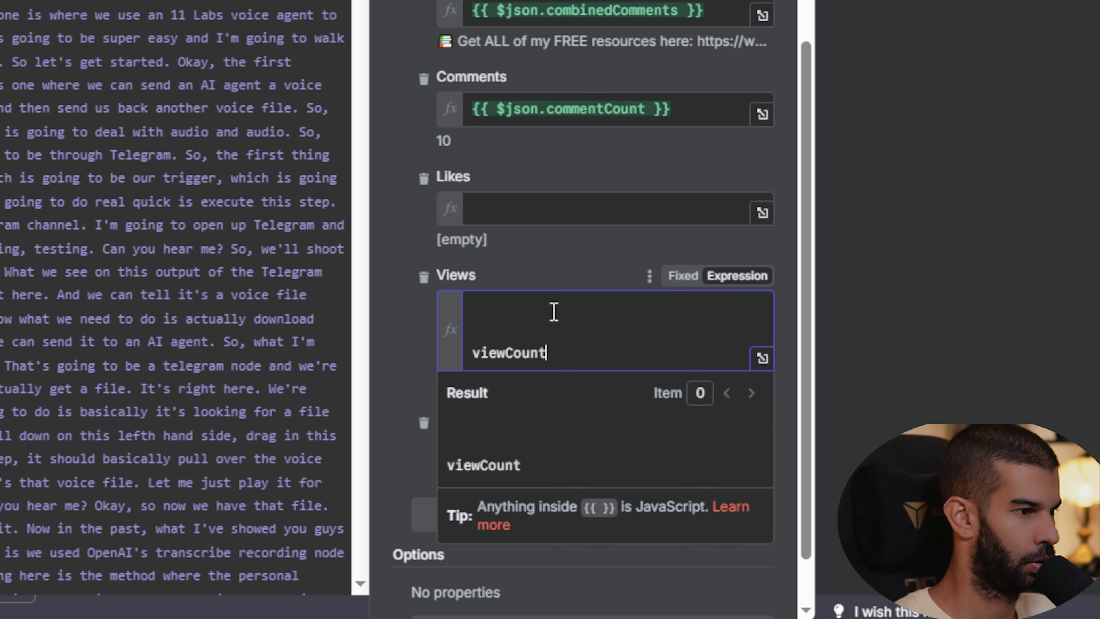
{"action": "left_click", "coordinate": [525, 211]}
{"action": "key", "text": "ctrl+v"}
{"action": "left_click", "coordinate": [552, 101]}
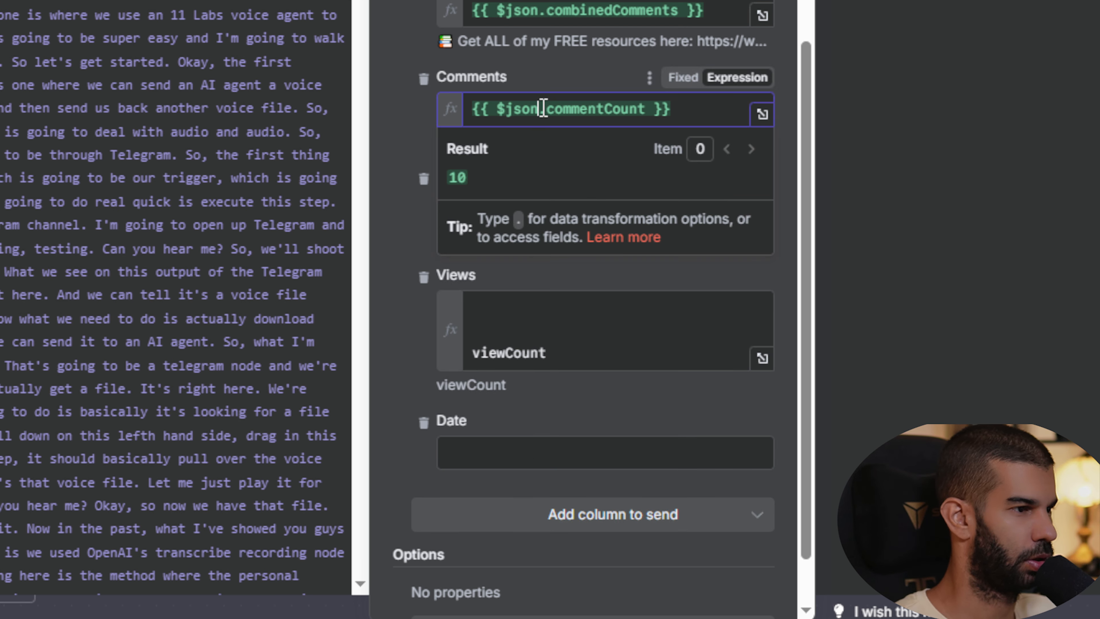
{"action": "left_click", "coordinate": [529, 186]}
{"action": "left_click", "coordinate": [540, 217]}
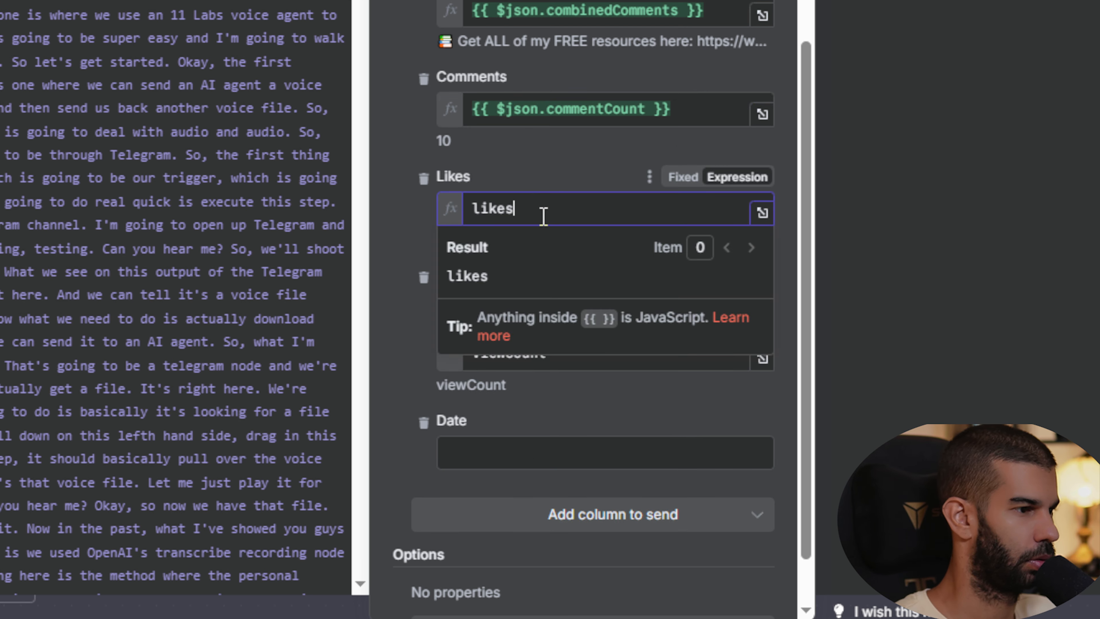
{"action": "key", "text": "Home"}
{"action": "type", "text": "{{ $json.likes"}
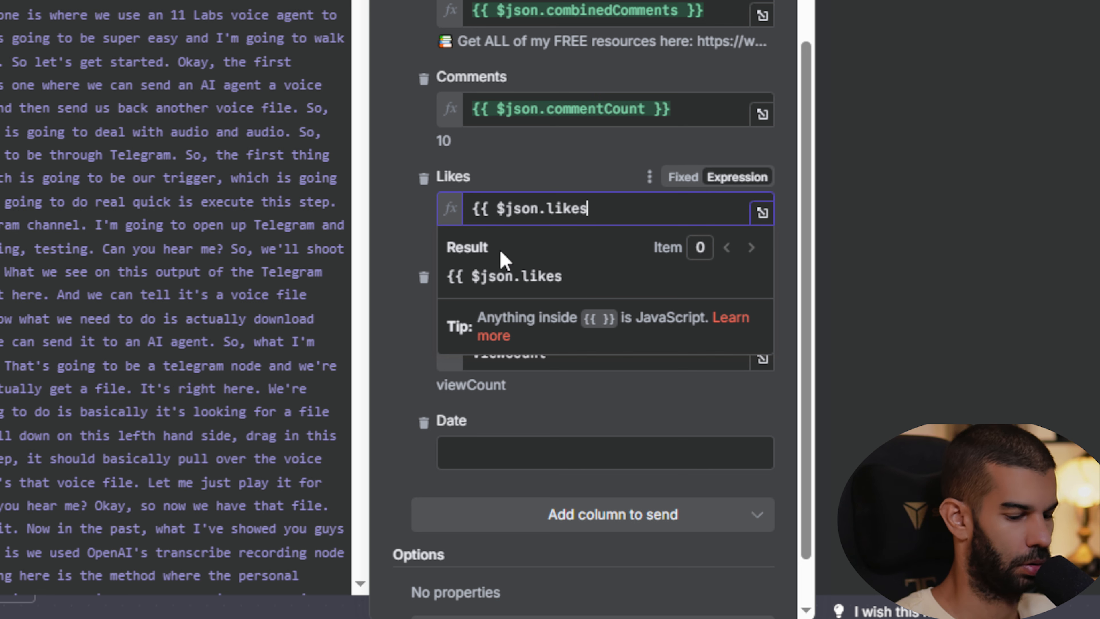
{"action": "type", "text": "}}"}
- Set the Views column expression to {{ $json.viewCount}}
{"action": "left_click", "coordinate": [594, 312]}
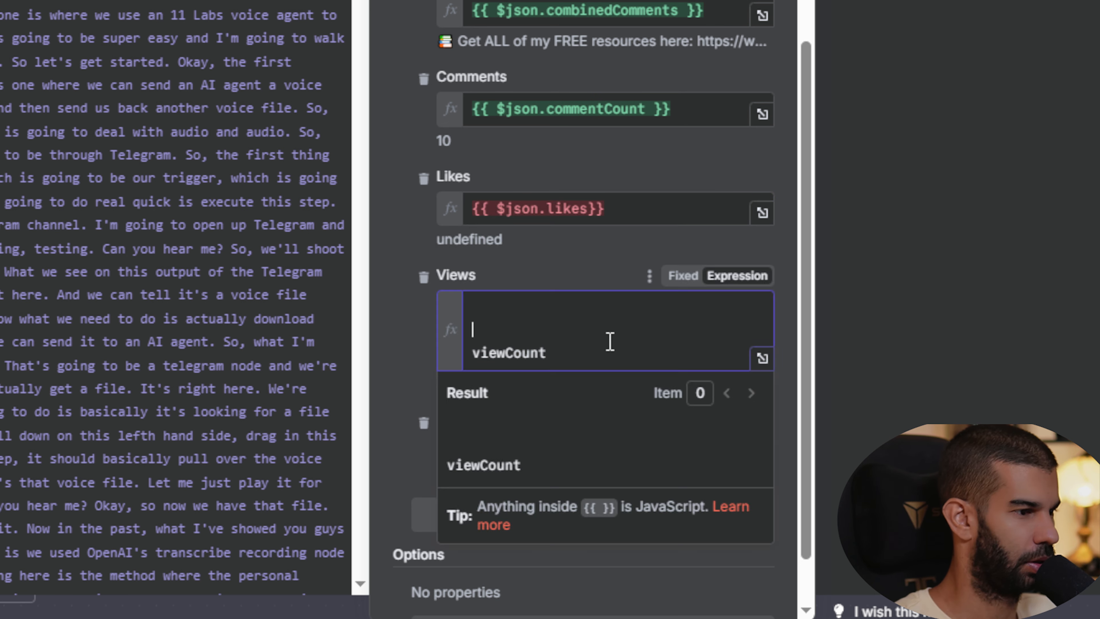
{"action": "type", "text": "{{ $json.viewCount"}
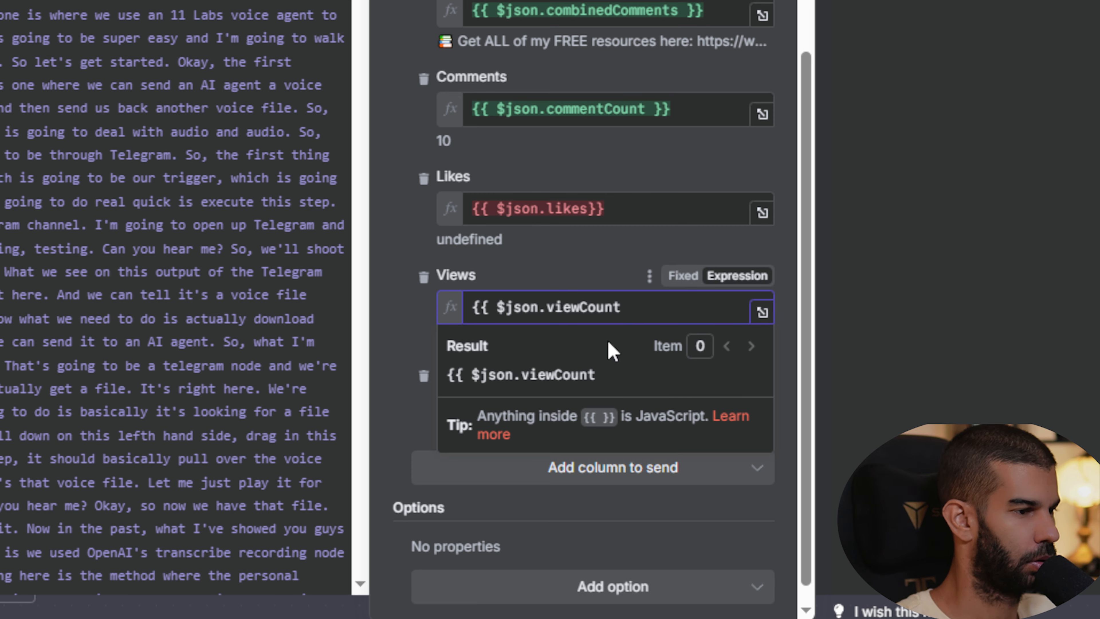
{"action": "type", "text": "}}"}
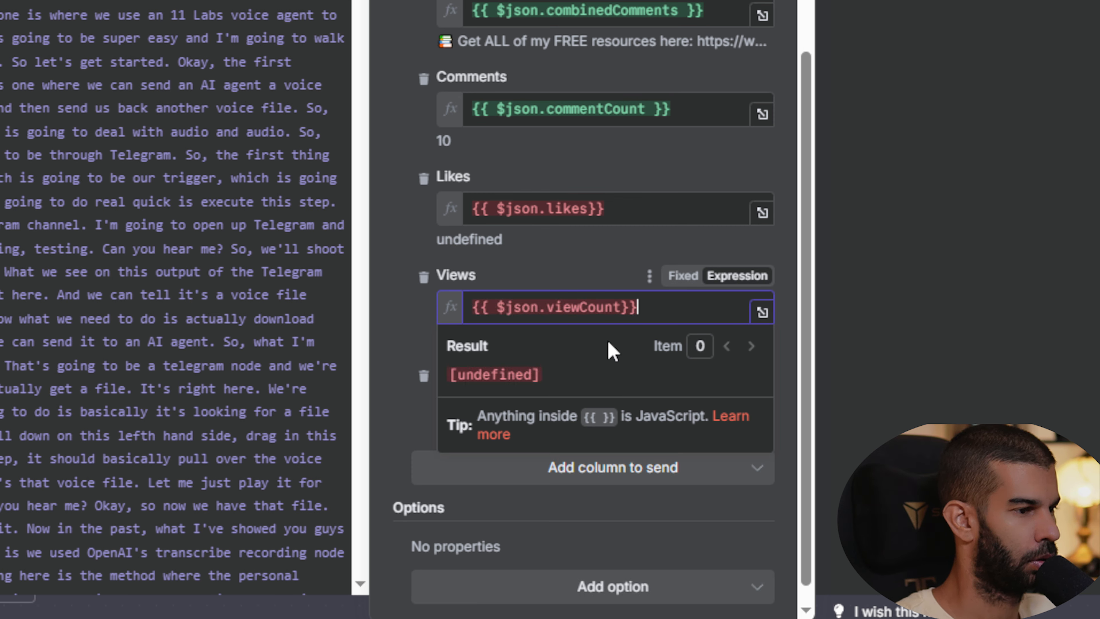
{"action": "left_click", "coordinate": [410, 246]}
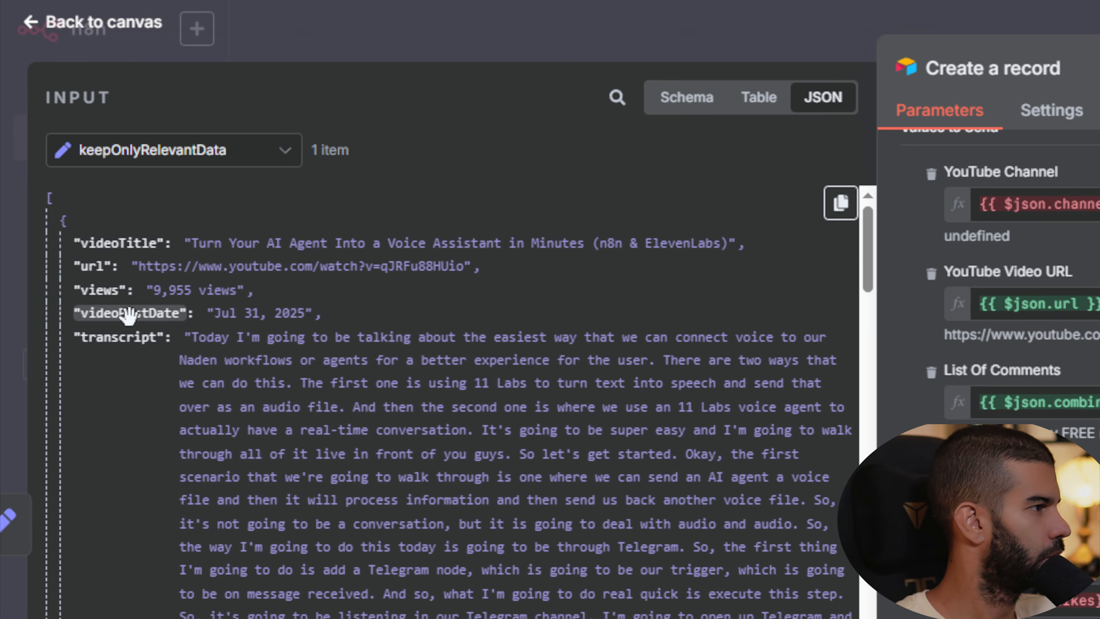
- Map the videoPostDate input field into the Date column, then close the node and save the workflow
{"action": "left_click_drag", "start_coordinate": [125, 309], "coordinate": [555, 314]}
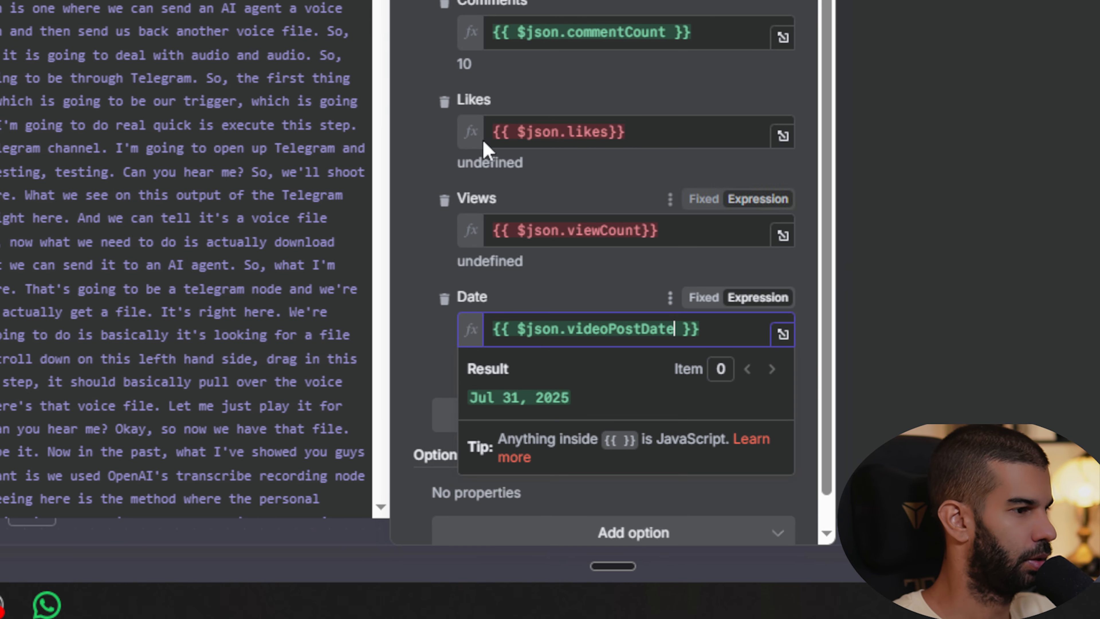
{"action": "left_click", "coordinate": [433, 89]}
{"action": "scroll", "coordinate": [454, 65], "scroll_direction": "up", "scroll_amount": 10}
{"action": "scroll", "coordinate": [503, 5], "scroll_direction": "down", "scroll_amount": 4}
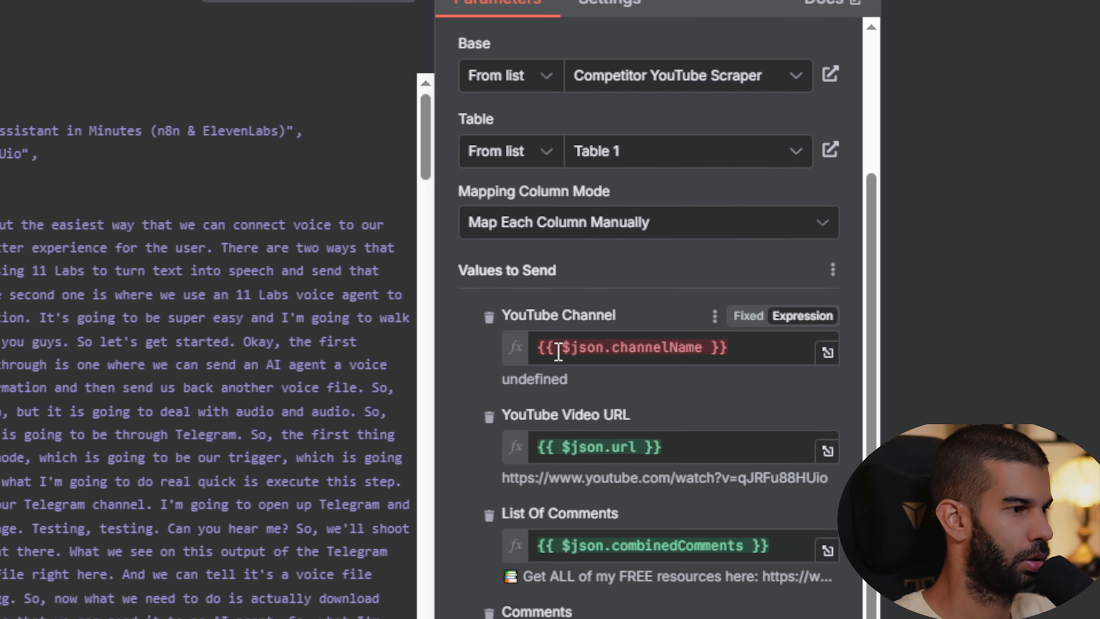
{"action": "scroll", "coordinate": [501, 62], "scroll_direction": "down", "scroll_amount": 5}
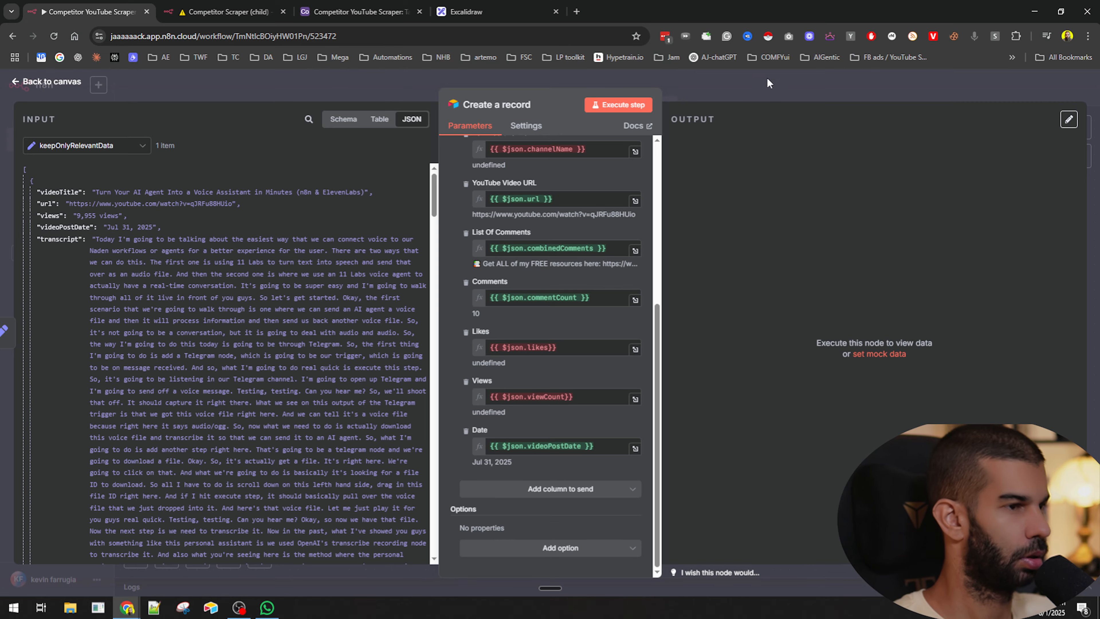
{"action": "key", "text": "Escape"}
{"action": "key", "text": "ctrl+s"}
- Unpin the data on the getLatest7DayVideos and Execute Workflow nodes and save
{"action": "scroll", "coordinate": [399, 402], "scroll_direction": "left", "scroll_amount": 5}
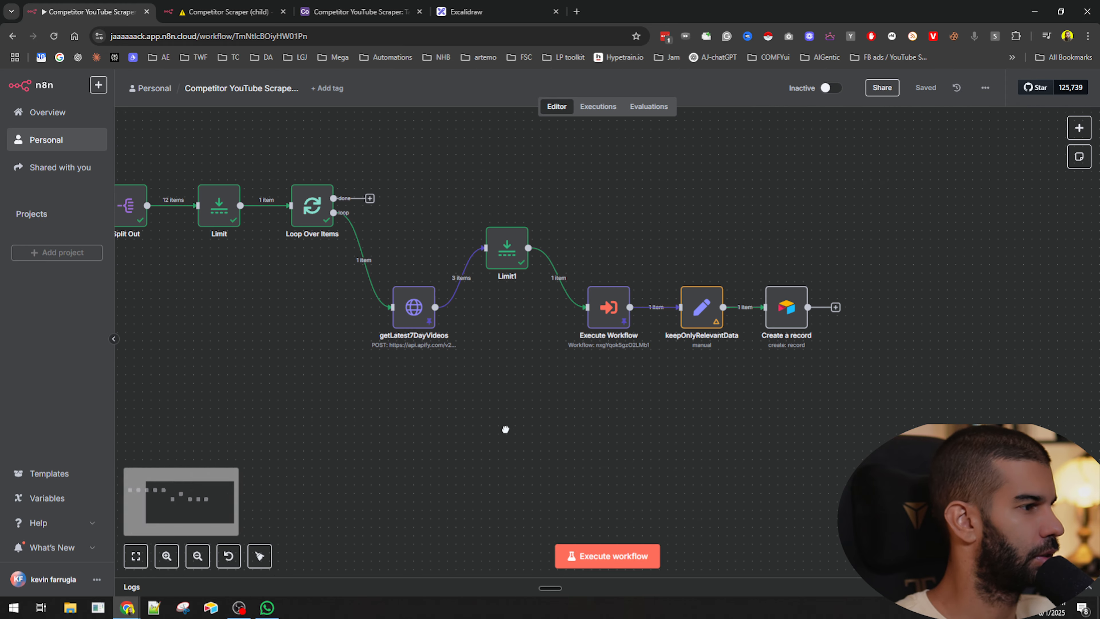
{"action": "left_click", "coordinate": [428, 303]}
{"action": "key", "text": "p"}
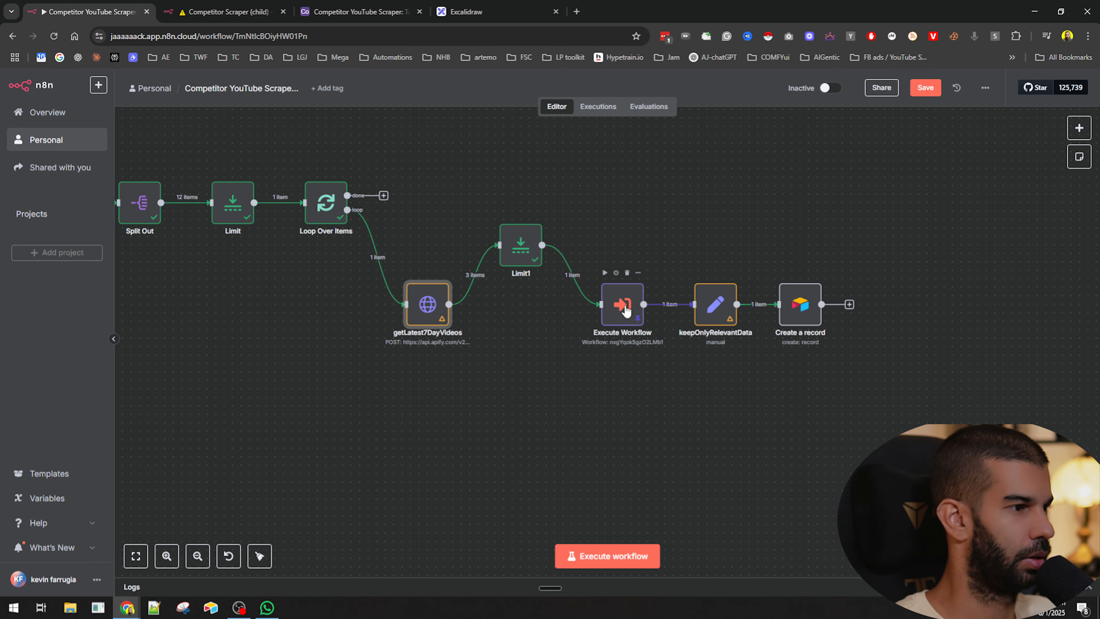
{"action": "left_click", "coordinate": [622, 303]}
{"action": "key", "text": "p"}
{"action": "key", "text": "ctrl+s"}
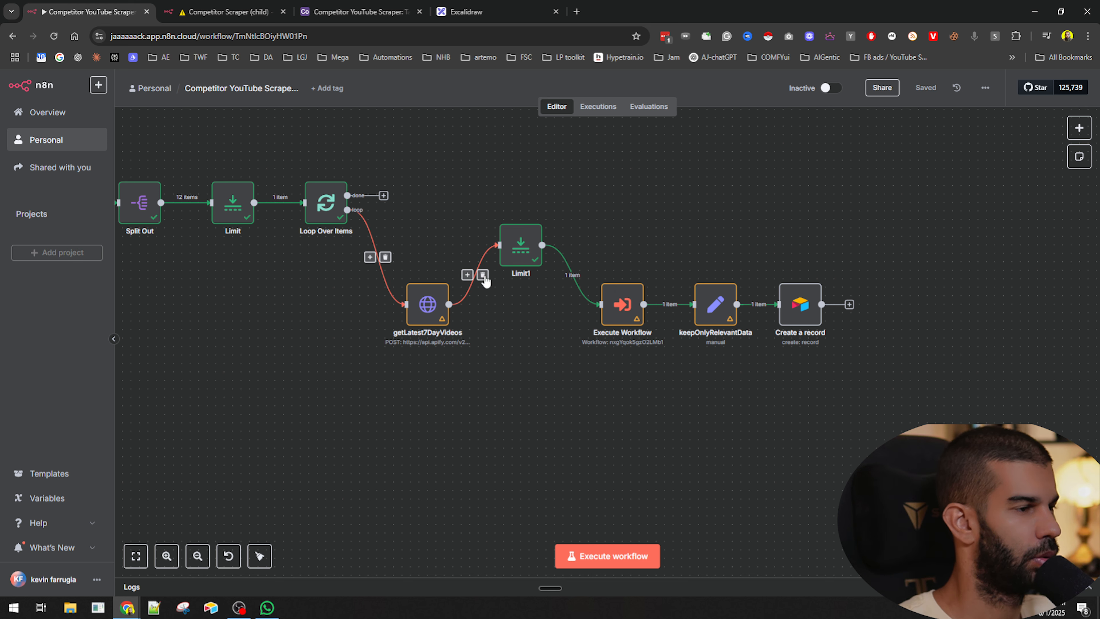
- Deactivate the Limit1 node, save, and execute the whole workflow
{"action": "left_click", "coordinate": [527, 252]}
{"action": "key", "text": "d"}
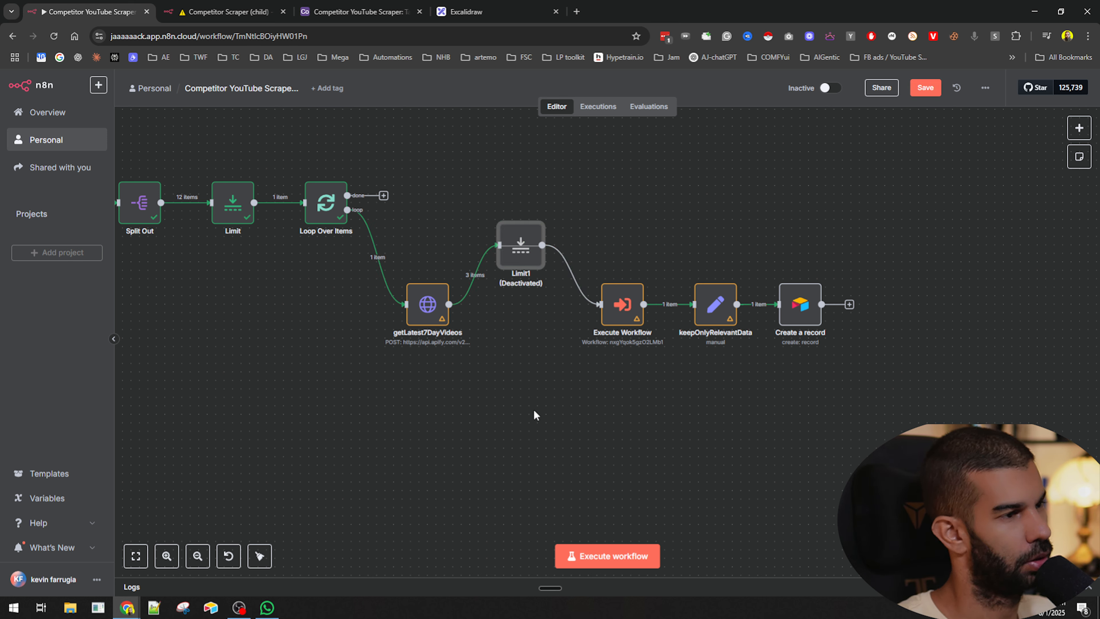
{"action": "key", "text": "ctrl+s"}
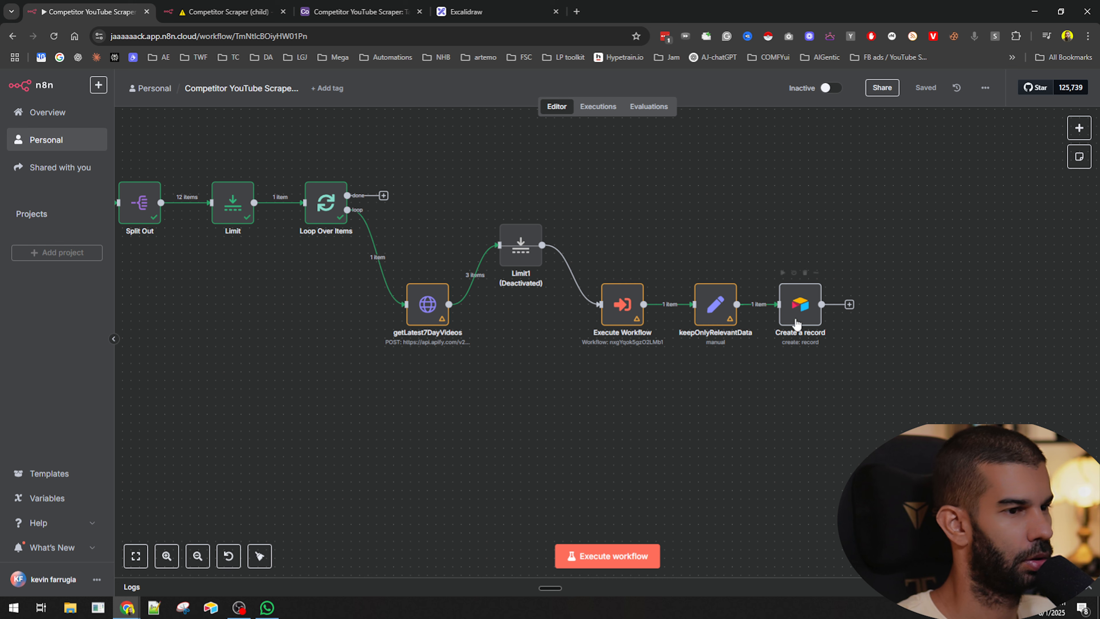
{"action": "left_click", "coordinate": [610, 558]}
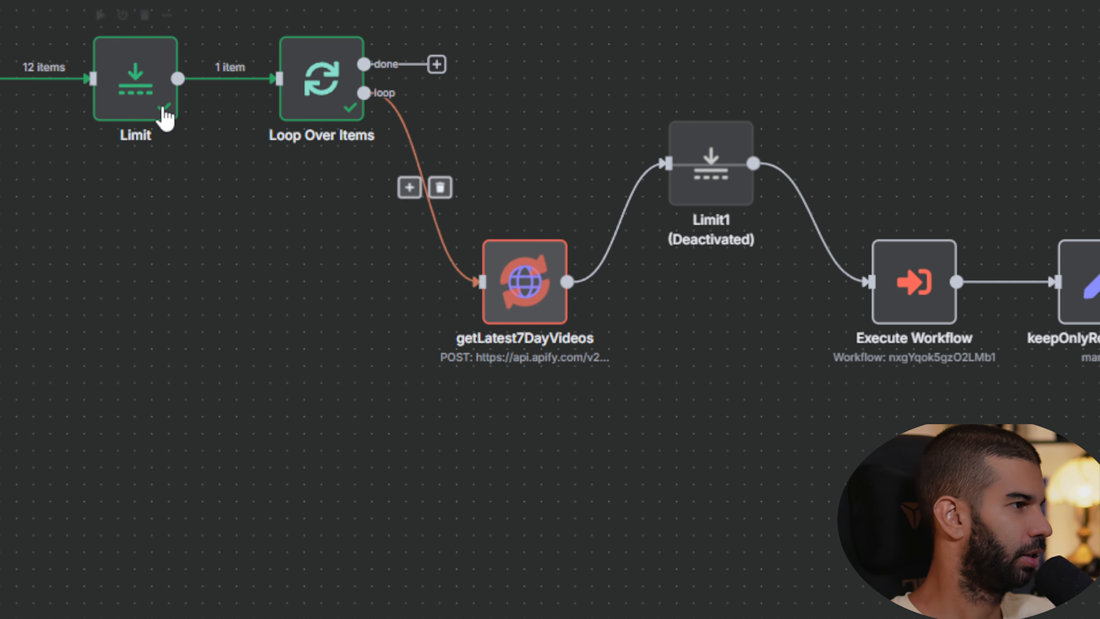
{"action": "mouse_move", "coordinate": [241, 106]}
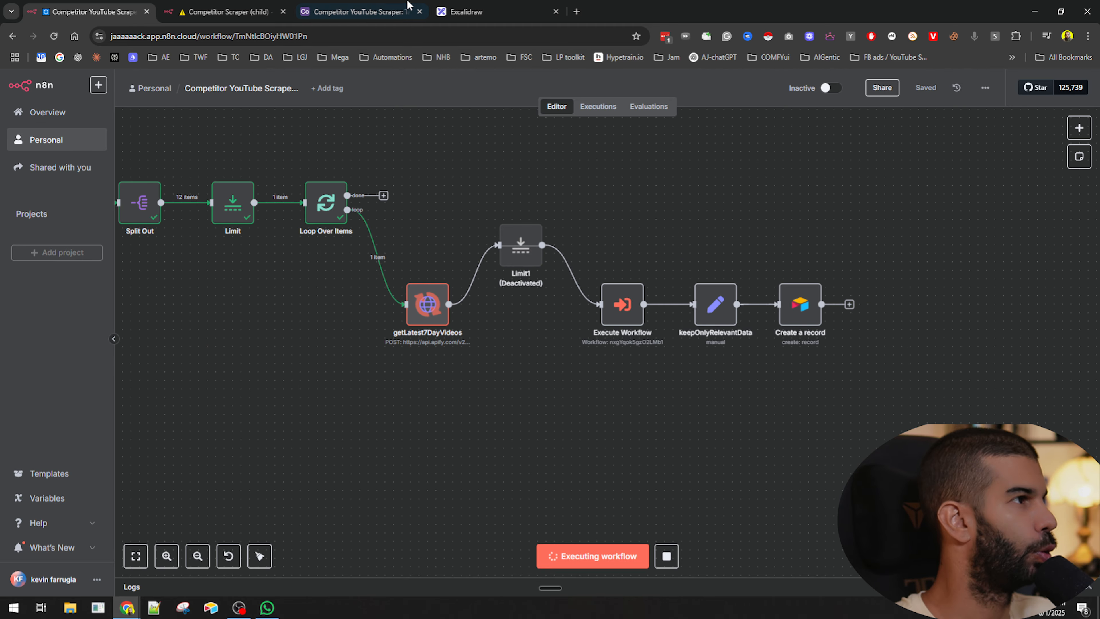
- Refresh the Competitor YouTube Scraper Airtable table to check for new records, then return to n8n
{"action": "left_click", "coordinate": [407, 6]}
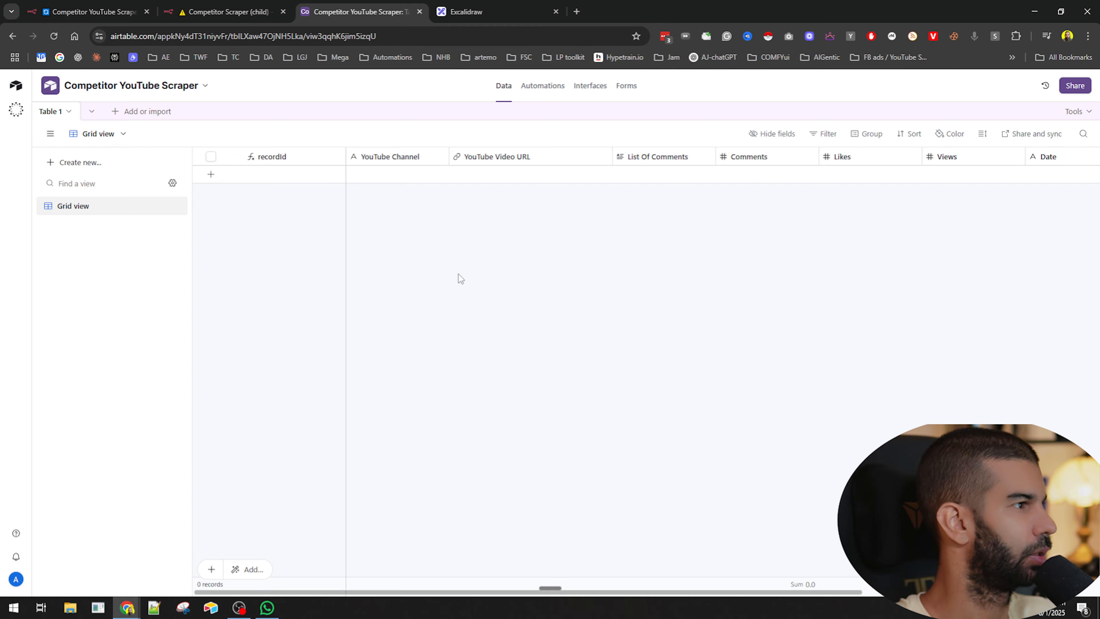
{"action": "key", "text": "F5"}
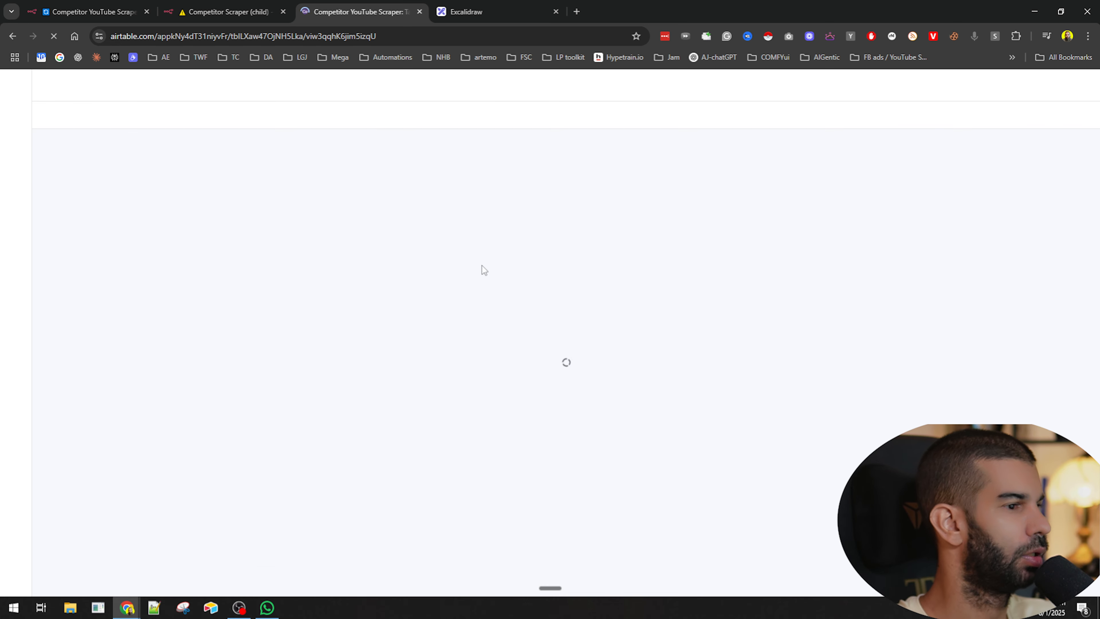
{"action": "left_click", "coordinate": [89, 12]}
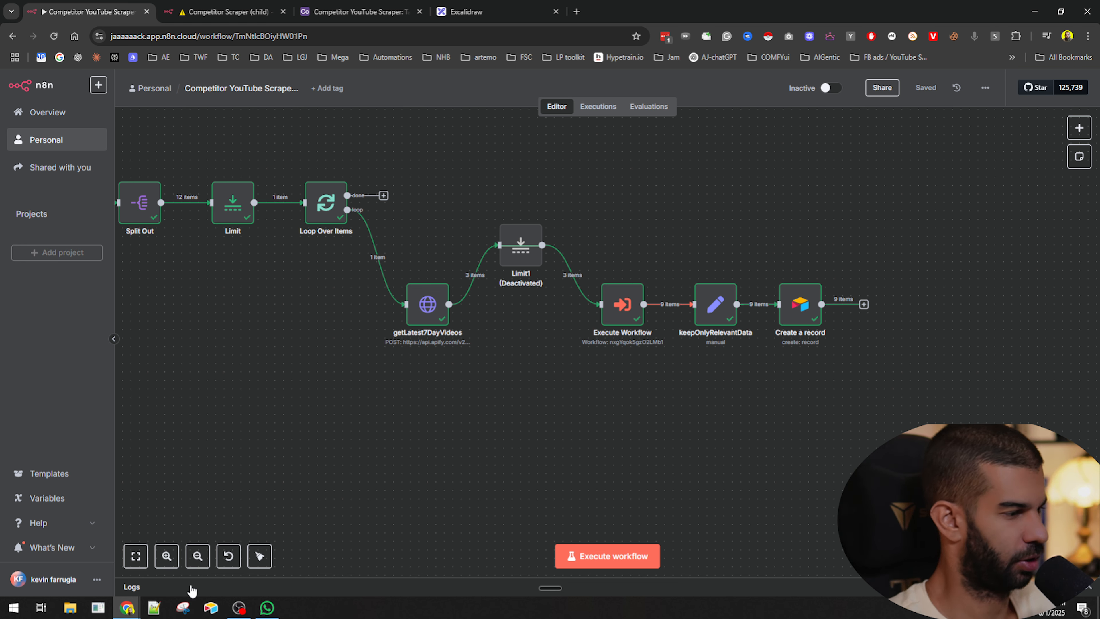
- Check the child workflow's executions, then switch back through the main workflow to the Airtable table
{"action": "left_click", "coordinate": [229, 11]}
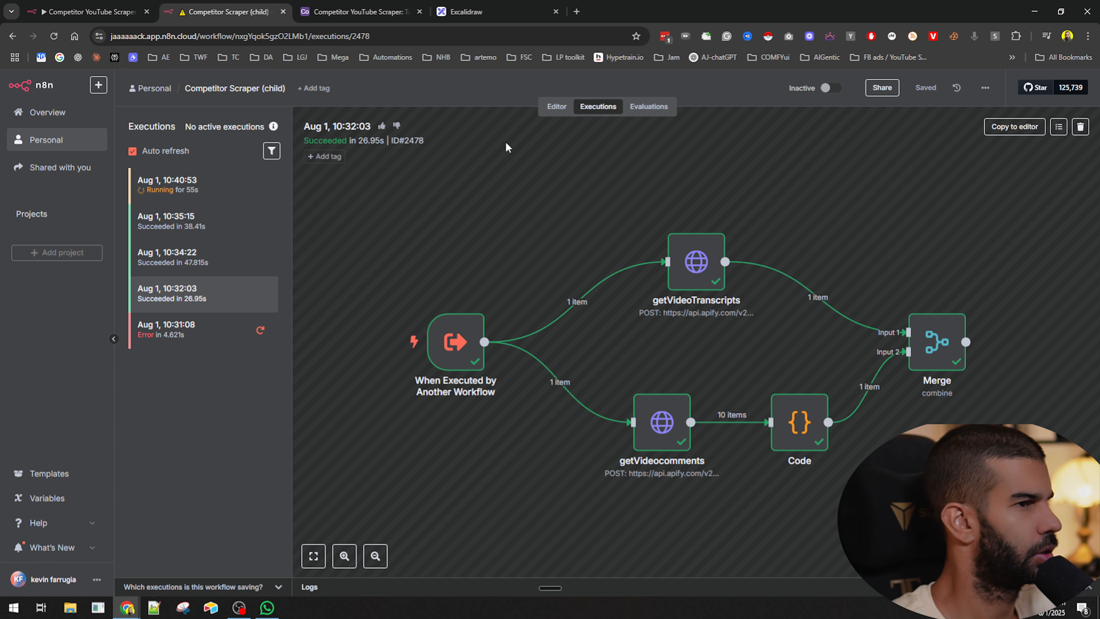
{"action": "left_click", "coordinate": [53, 36]}
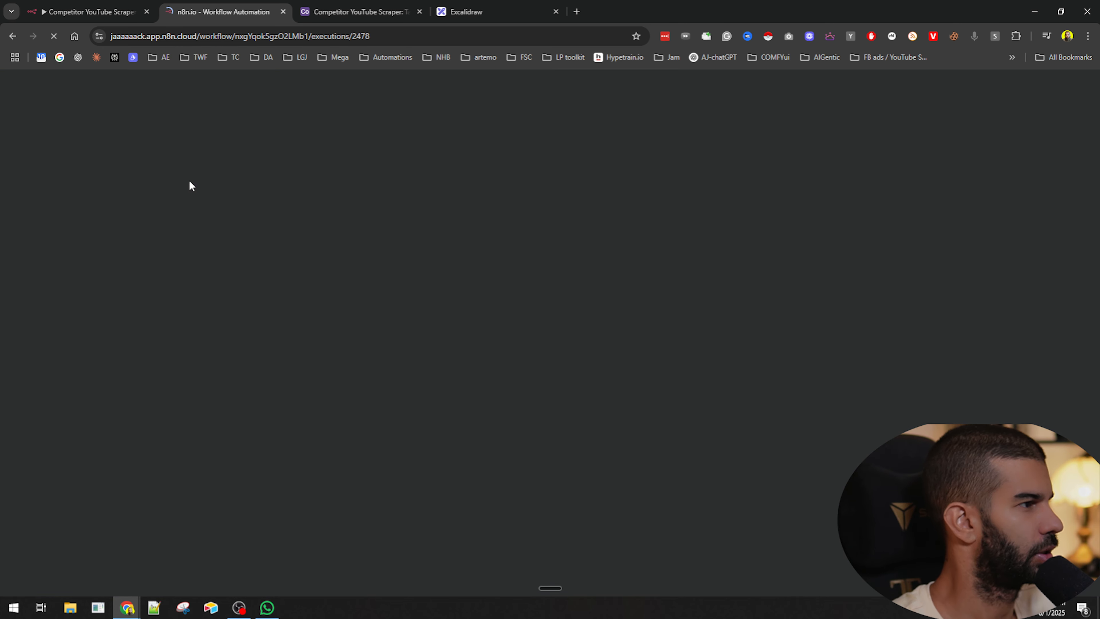
{"action": "left_click", "coordinate": [116, 6]}
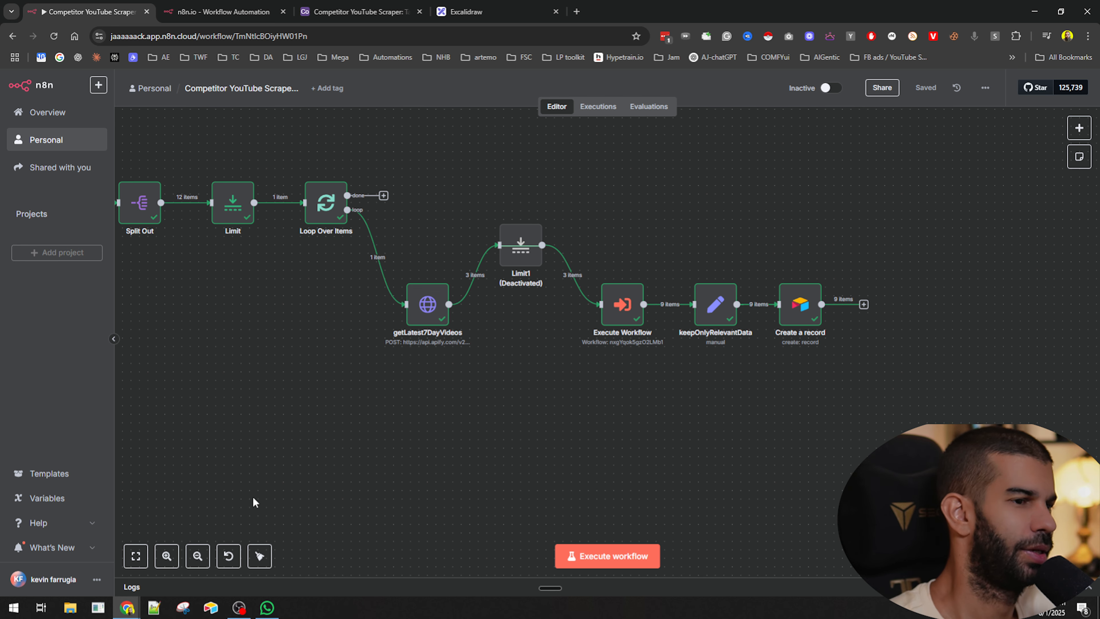
{"action": "left_click", "coordinate": [355, 12]}
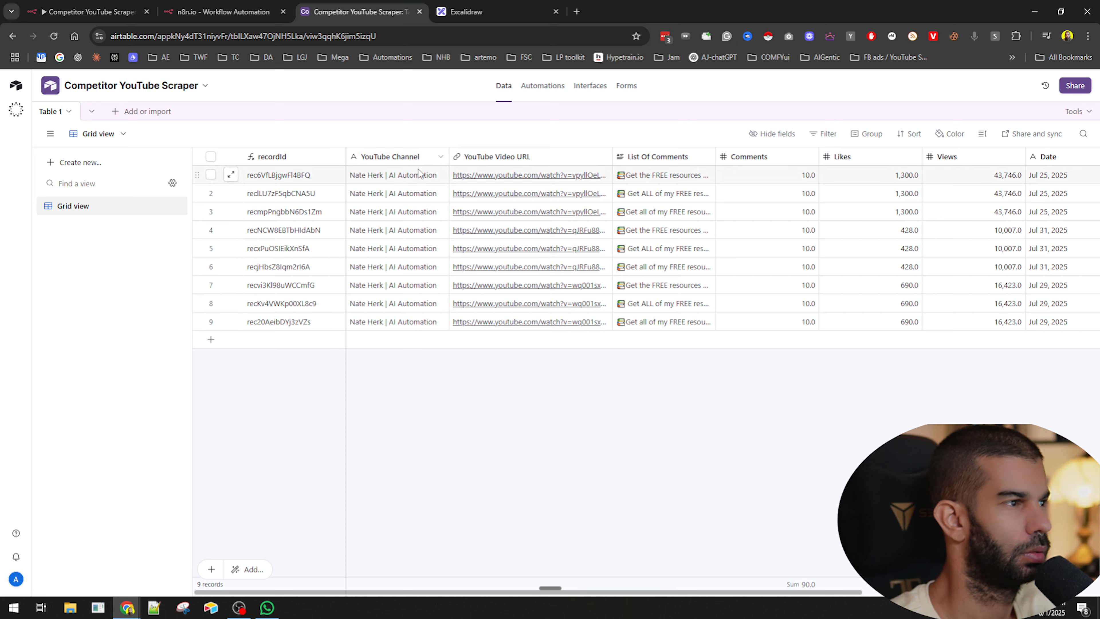
- Widen the List Of Comments column so the comment text is readable
{"action": "left_click_drag", "start_coordinate": [612, 156], "coordinate": [723, 157]}
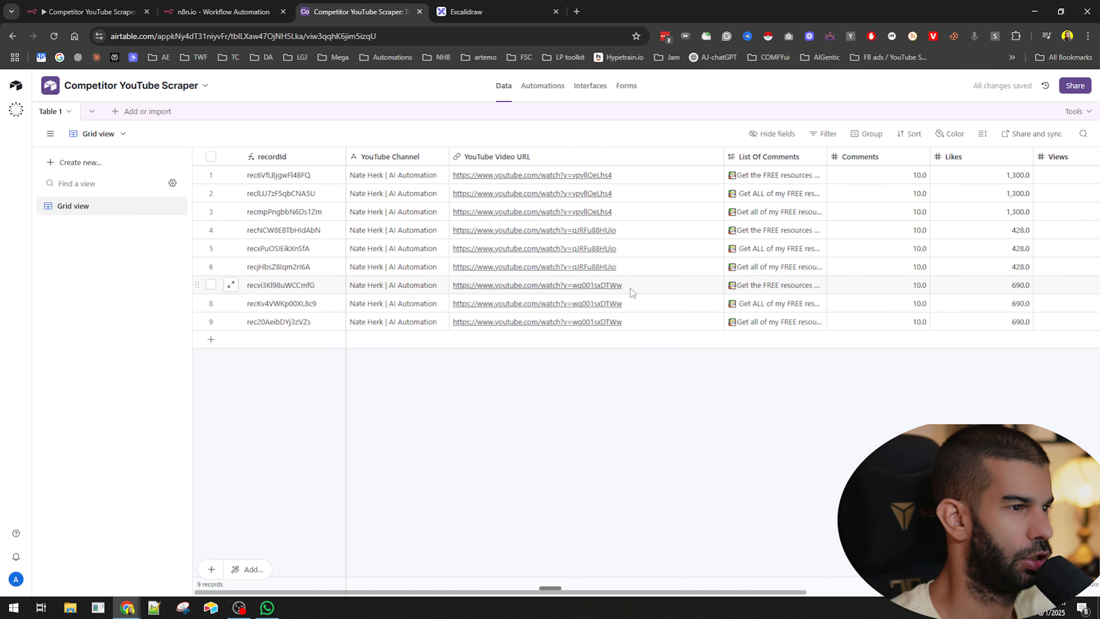
{"action": "left_click_drag", "start_coordinate": [722, 156], "coordinate": [669, 156]}
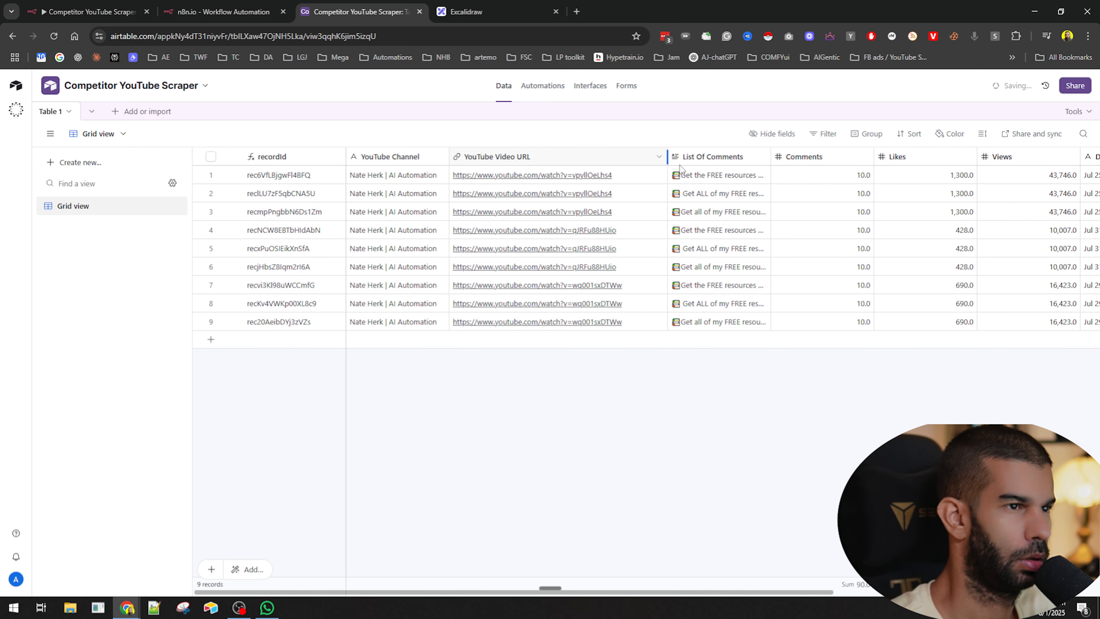
{"action": "left_click_drag", "start_coordinate": [771, 156], "coordinate": [918, 157]}
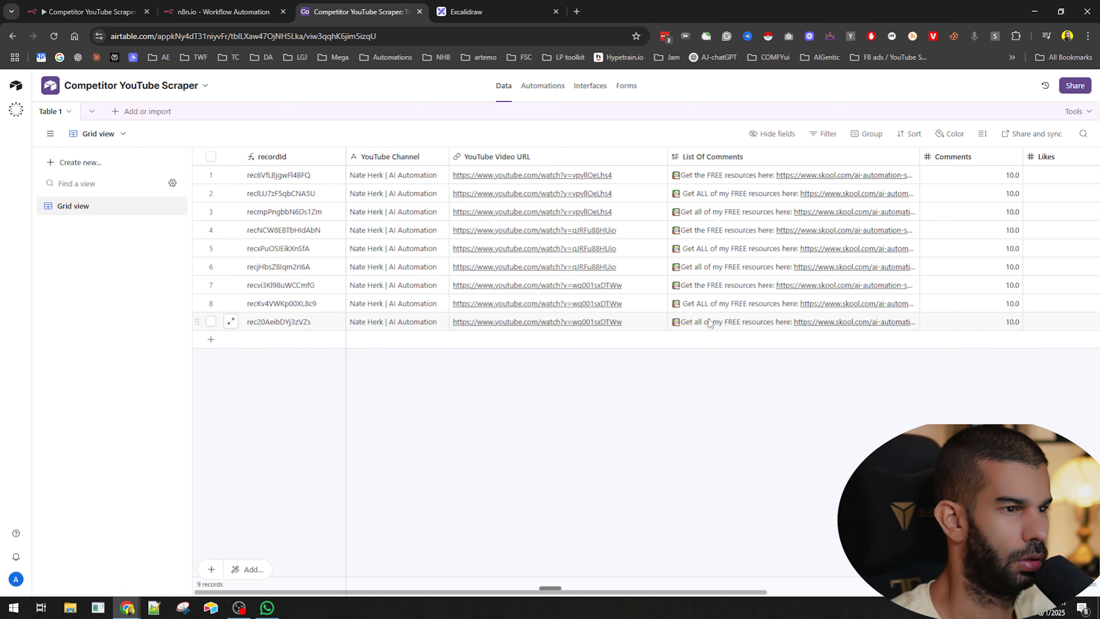
- Review the new records' URLs, comments, counts and dates across the table columns
{"action": "left_click", "coordinate": [708, 304]}
{"action": "left_click", "coordinate": [706, 286]}
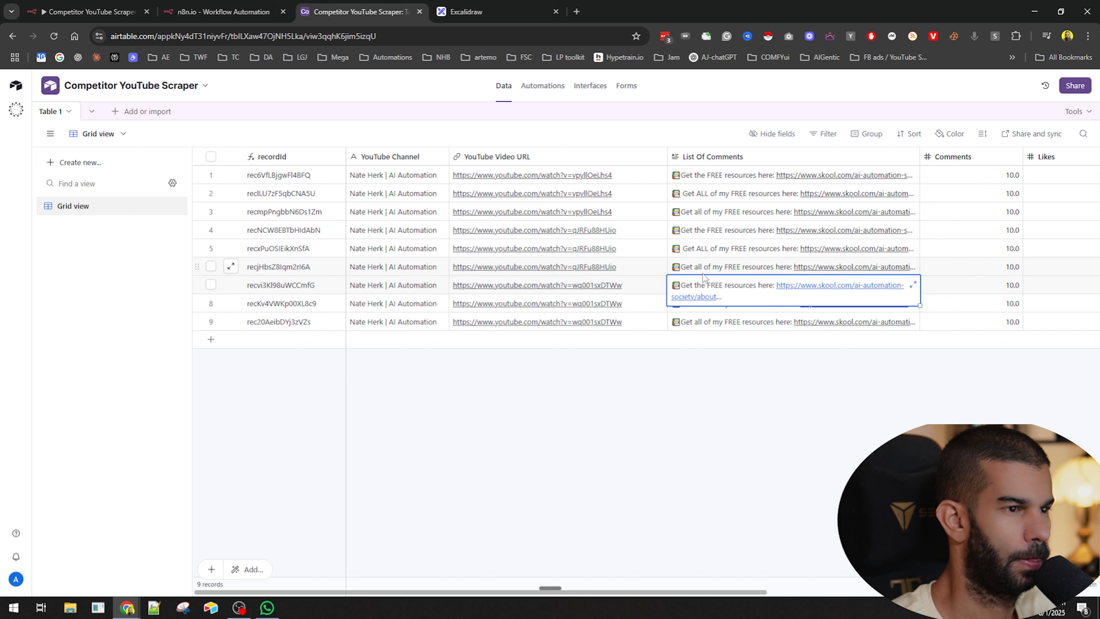
{"action": "left_click", "coordinate": [702, 269]}
{"action": "left_click", "coordinate": [637, 293]}
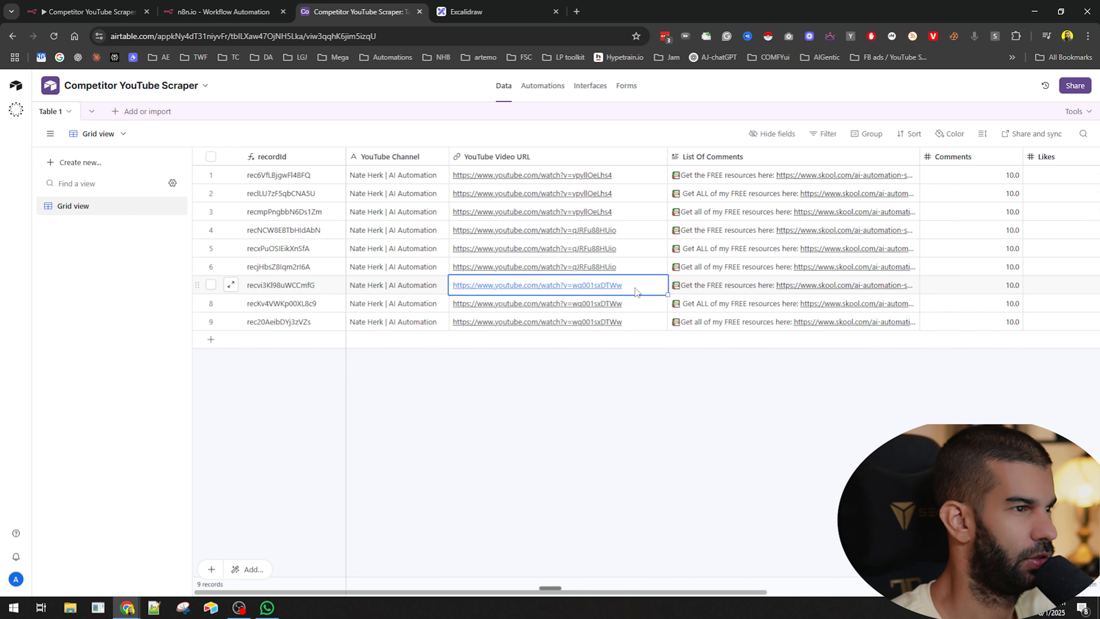
{"action": "scroll", "coordinate": [625, 230], "scroll_direction": "right", "scroll_amount": 5}
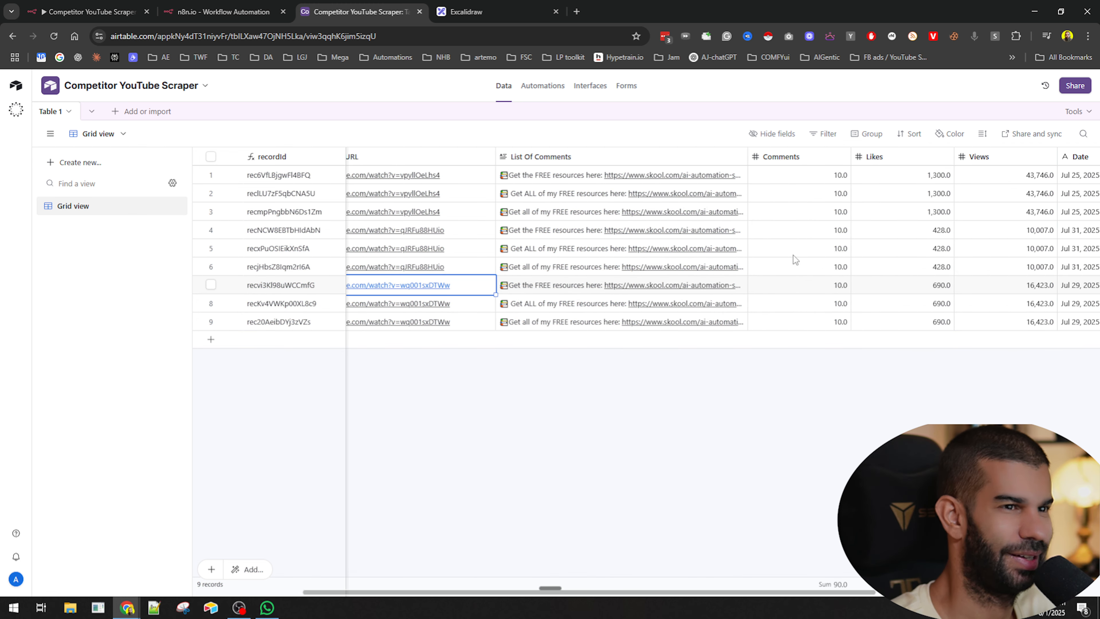
{"action": "scroll", "coordinate": [755, 301], "scroll_direction": "right", "scroll_amount": 2}
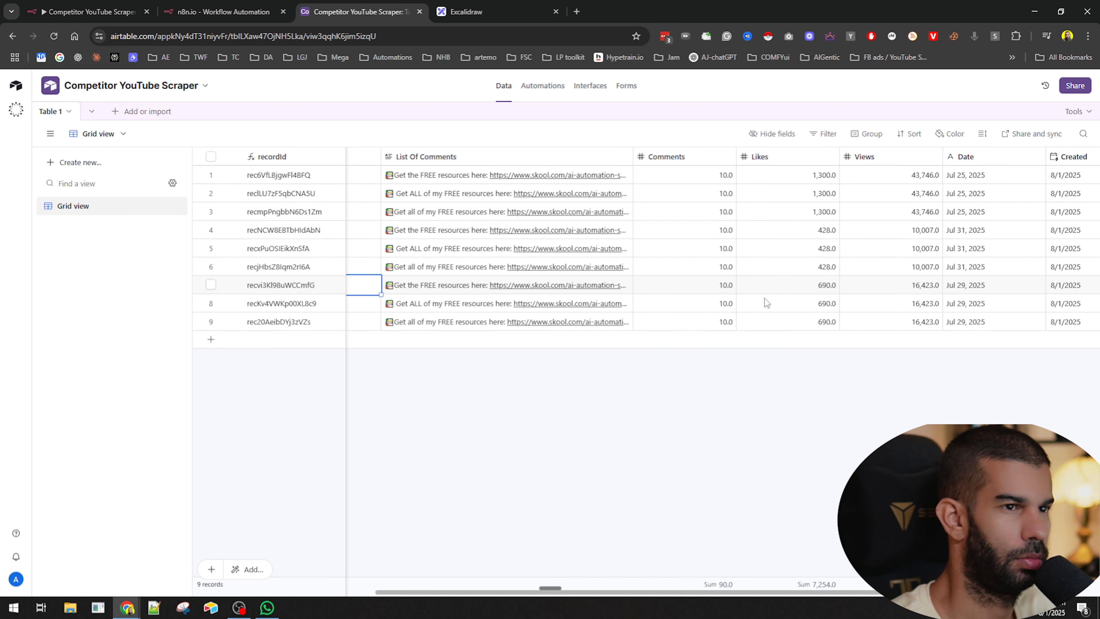
{"action": "left_click", "coordinate": [687, 174]}
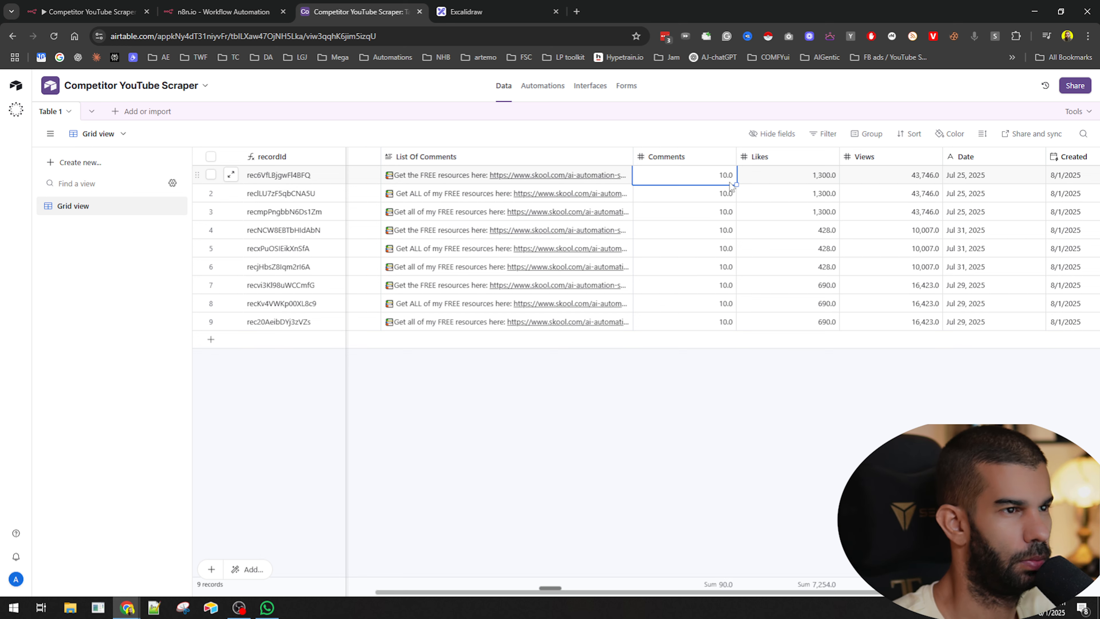
{"action": "left_click", "coordinate": [712, 194]}
{"action": "left_click", "coordinate": [705, 215]}
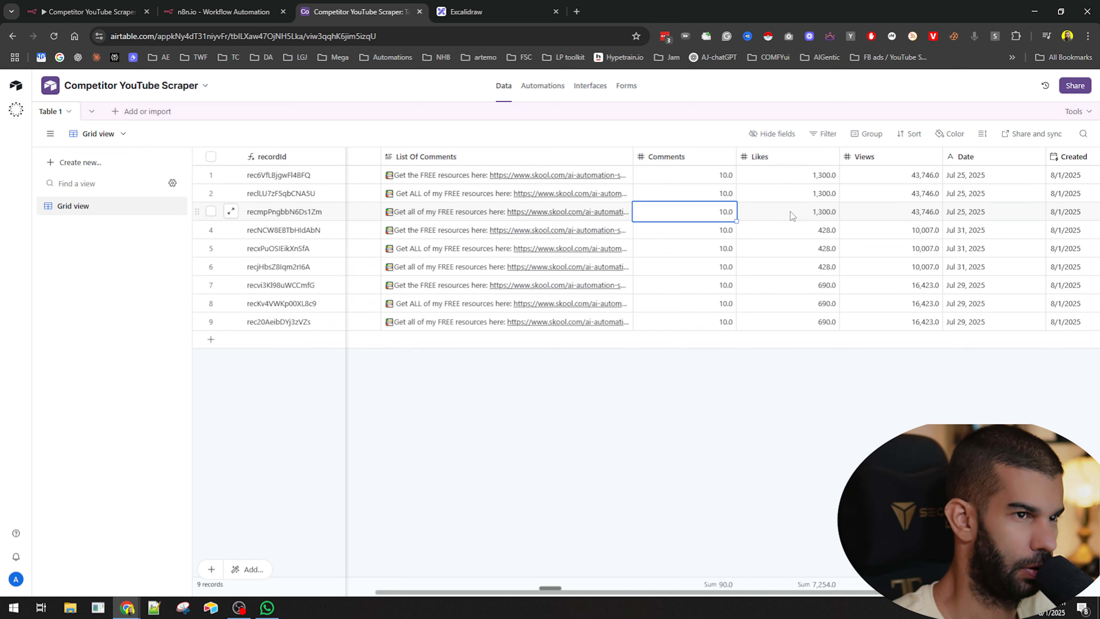
{"action": "scroll", "coordinate": [807, 203], "scroll_direction": "right", "scroll_amount": 2}
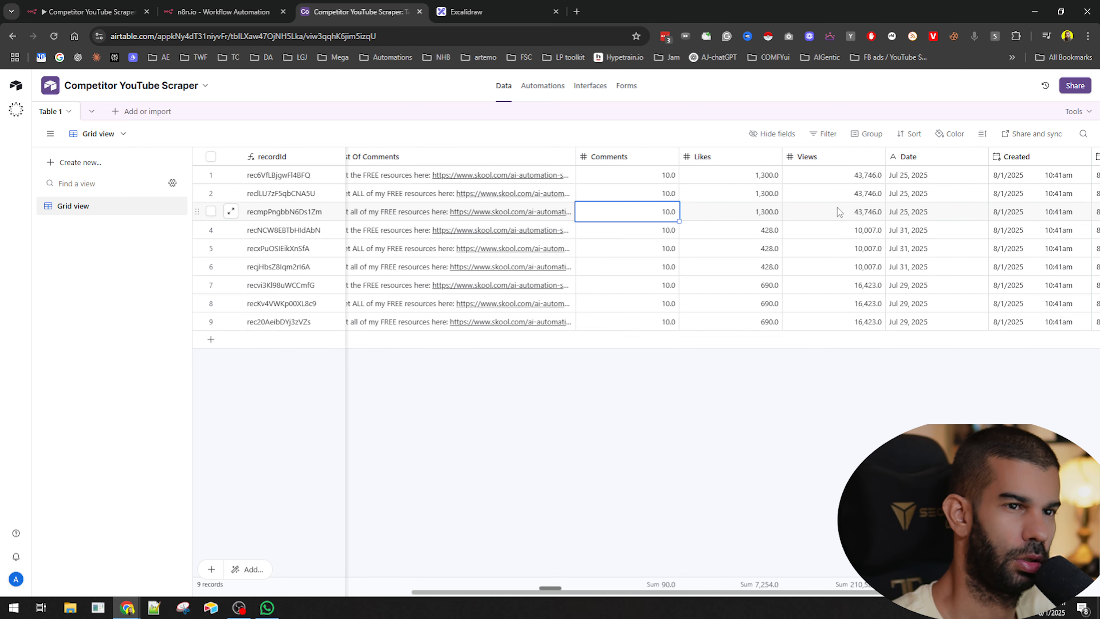
{"action": "scroll", "coordinate": [981, 223], "scroll_direction": "left", "scroll_amount": 2}
{"action": "scroll", "coordinate": [948, 211], "scroll_direction": "right", "scroll_amount": 2}
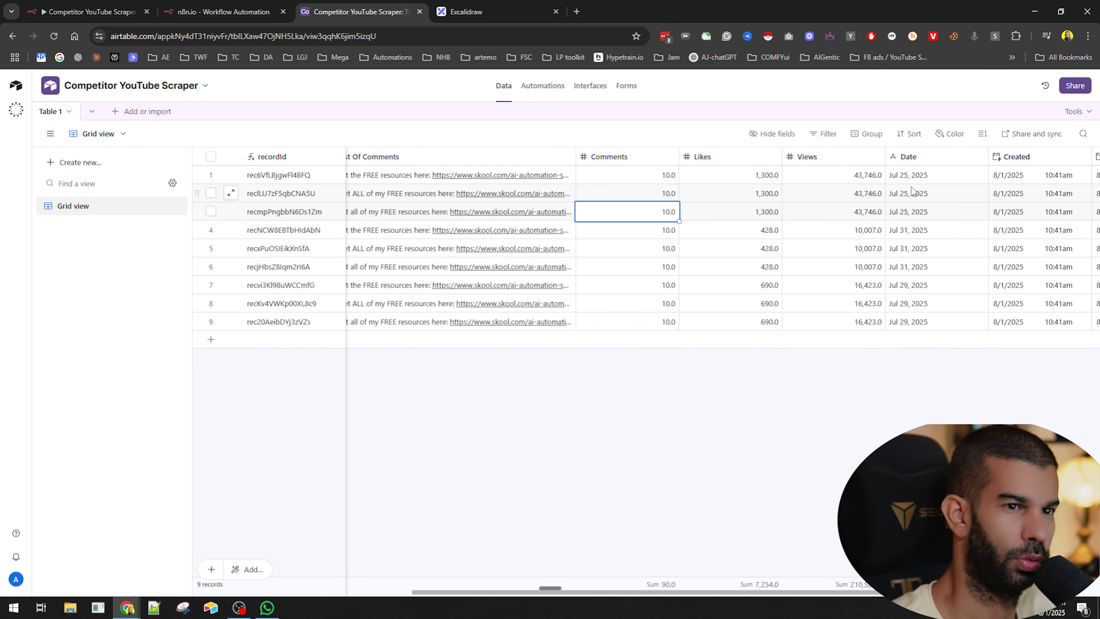
{"action": "left_click", "coordinate": [916, 193]}
{"action": "left_click", "coordinate": [919, 320]}
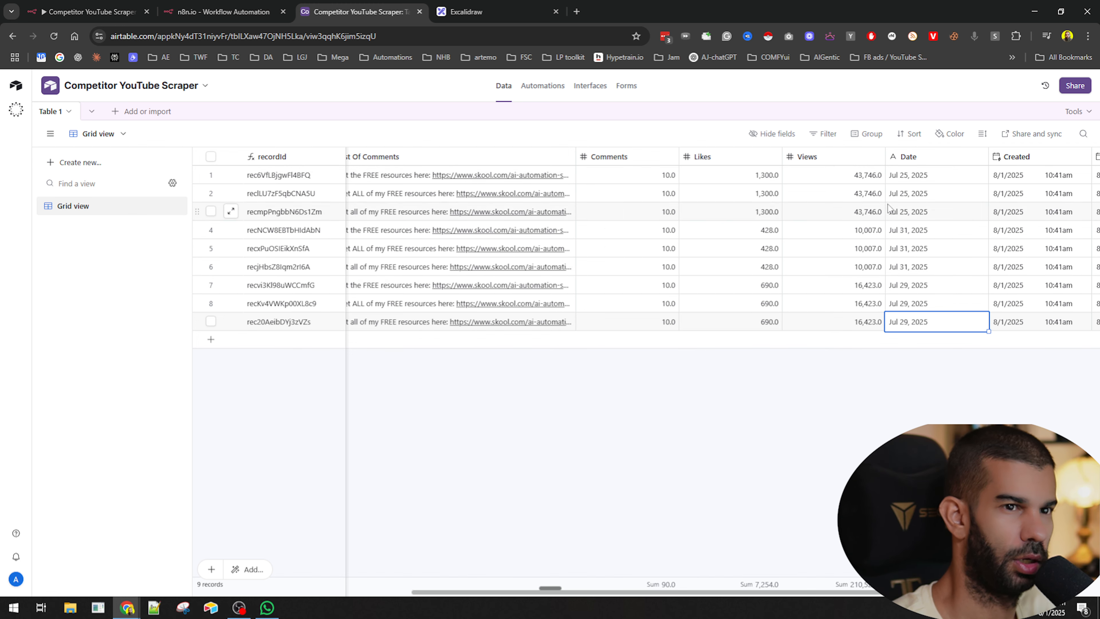
{"action": "scroll", "coordinate": [731, 204], "scroll_direction": "right", "scroll_amount": 4}
{"action": "scroll", "coordinate": [730, 212], "scroll_direction": "left", "scroll_amount": 15}
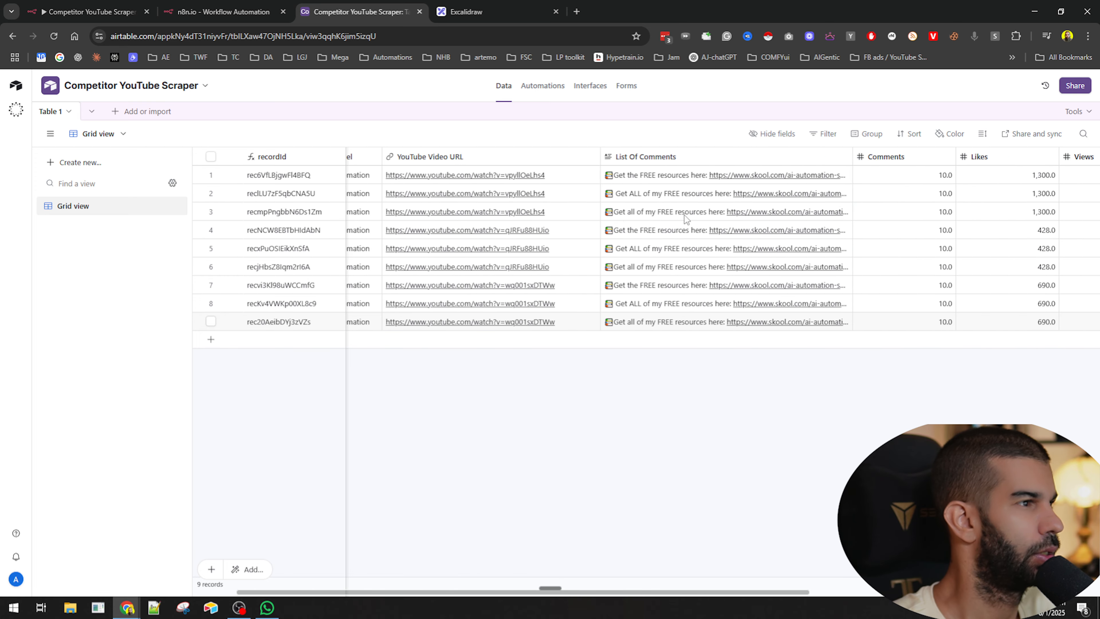
{"action": "scroll", "coordinate": [955, 191], "scroll_direction": "right", "scroll_amount": 9}
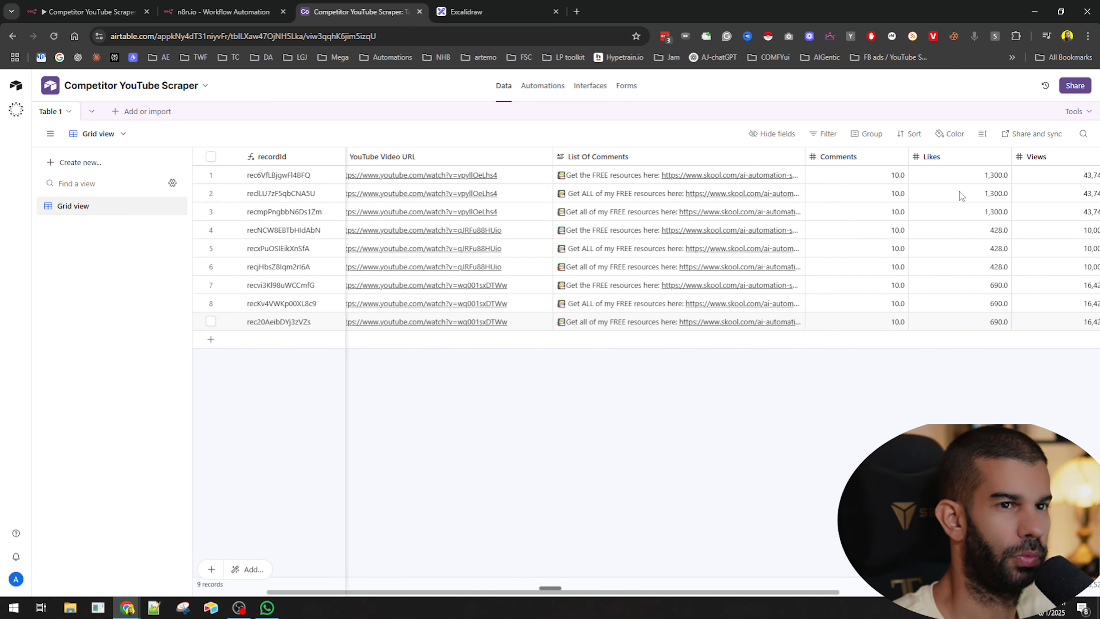
- Set the Views field's decimal places to 0 and save the field
{"action": "double_click", "coordinate": [904, 161]}
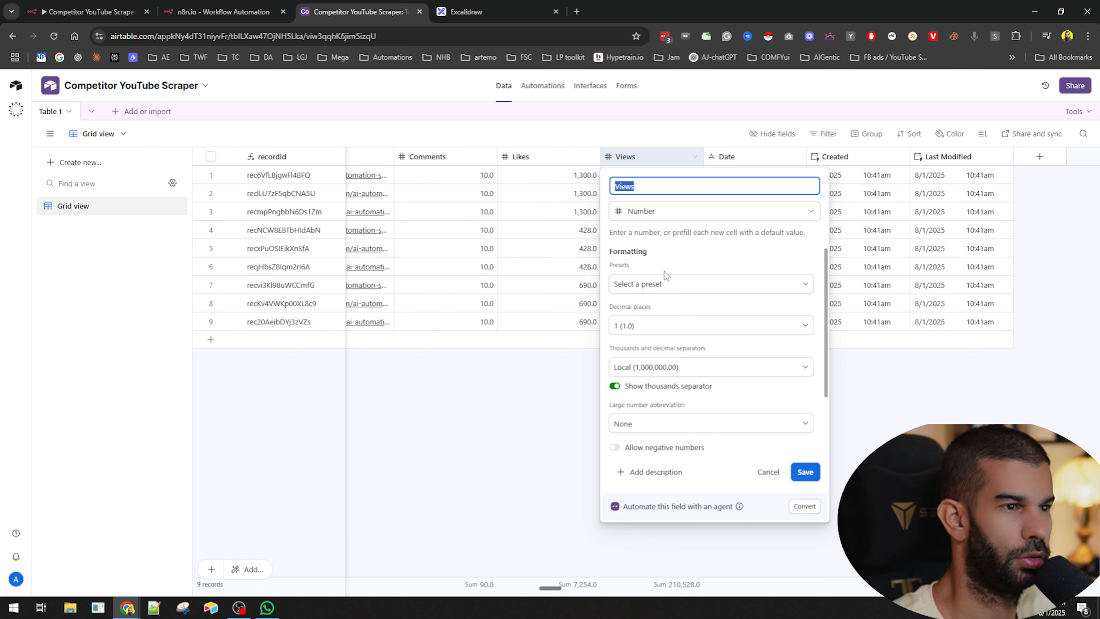
{"action": "left_click", "coordinate": [663, 284]}
{"action": "left_click", "coordinate": [662, 287]}
{"action": "left_click", "coordinate": [634, 330]}
{"action": "left_click", "coordinate": [641, 352]}
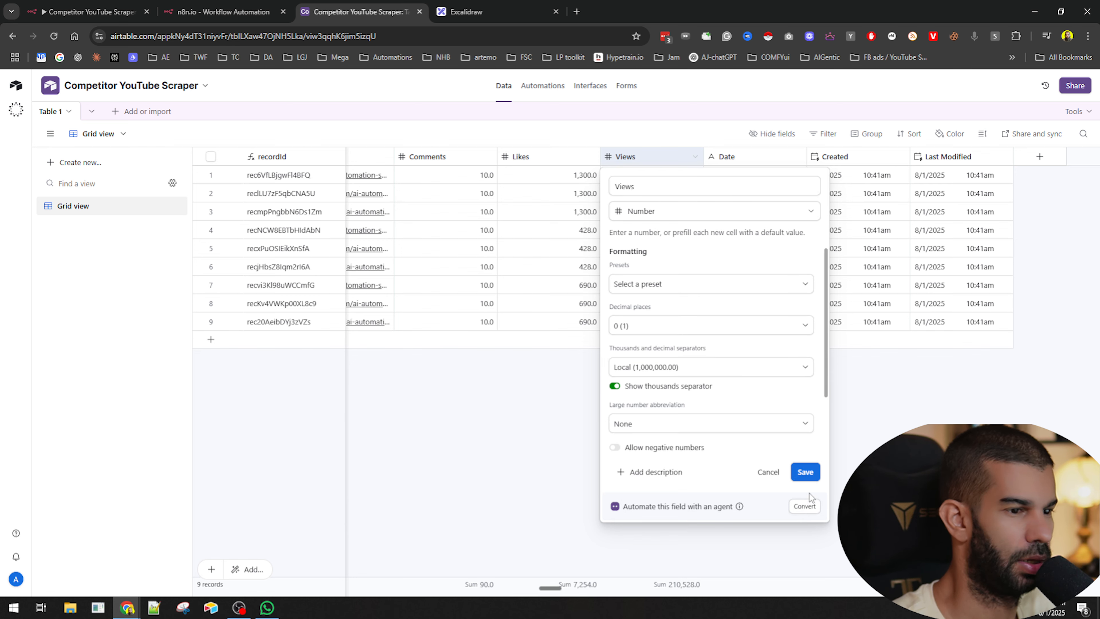
{"action": "left_click", "coordinate": [805, 472]}
- Set the Likes field's decimal places to 0 and save the field
{"action": "double_click", "coordinate": [552, 156]}
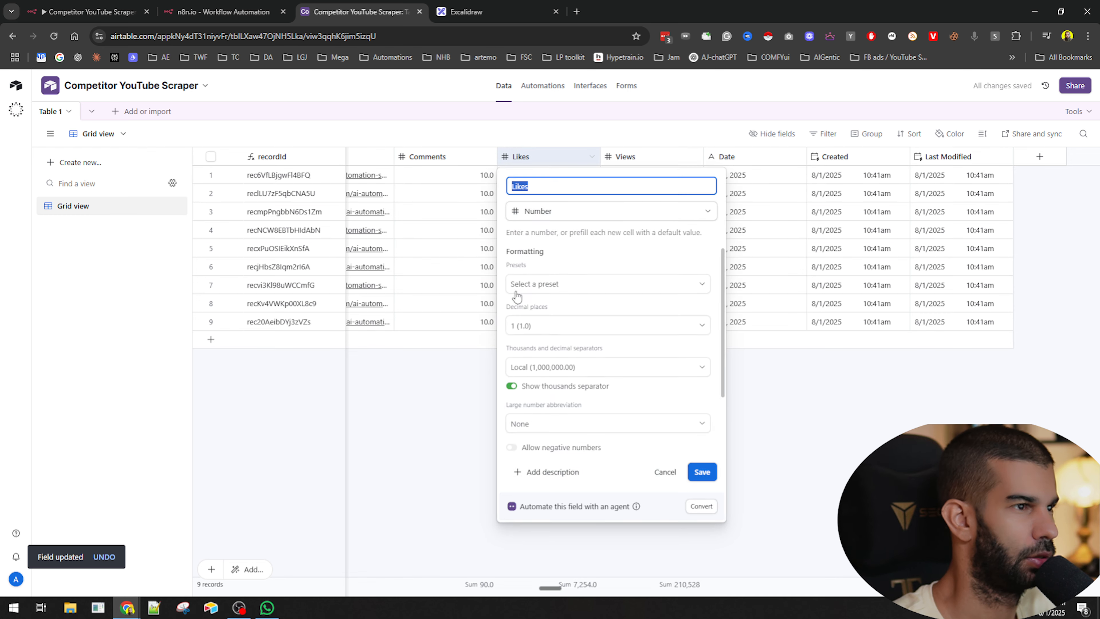
{"action": "left_click", "coordinate": [542, 330]}
{"action": "left_click", "coordinate": [535, 371]}
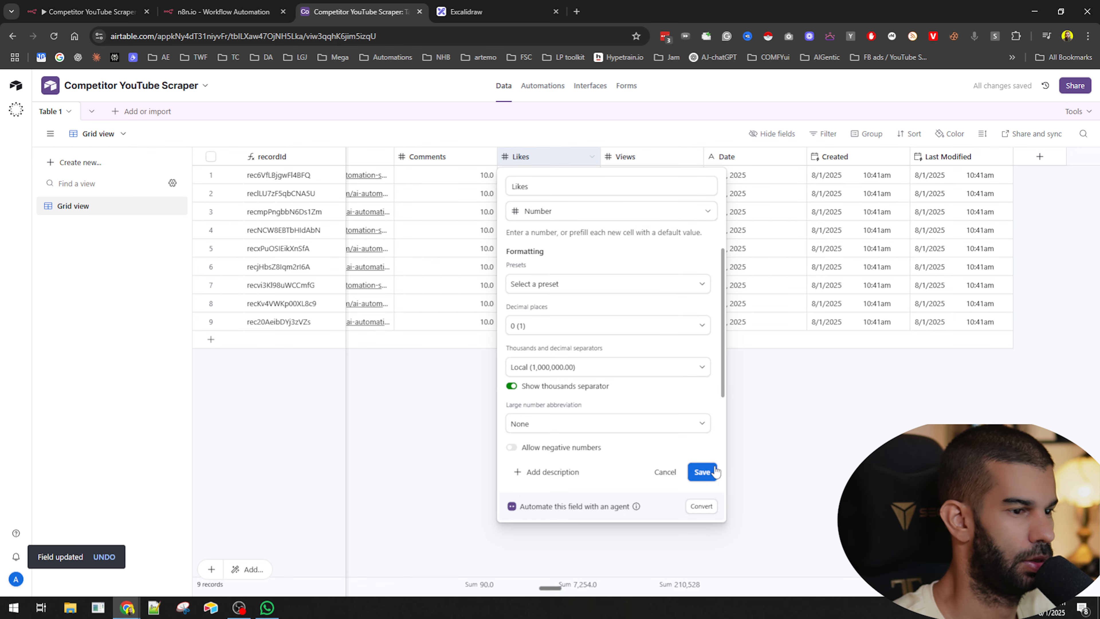
{"action": "left_click", "coordinate": [702, 471]}
- Set the Comments field's decimal places to 0 and save the field
{"action": "double_click", "coordinate": [438, 156]}
{"action": "left_click", "coordinate": [448, 325]}
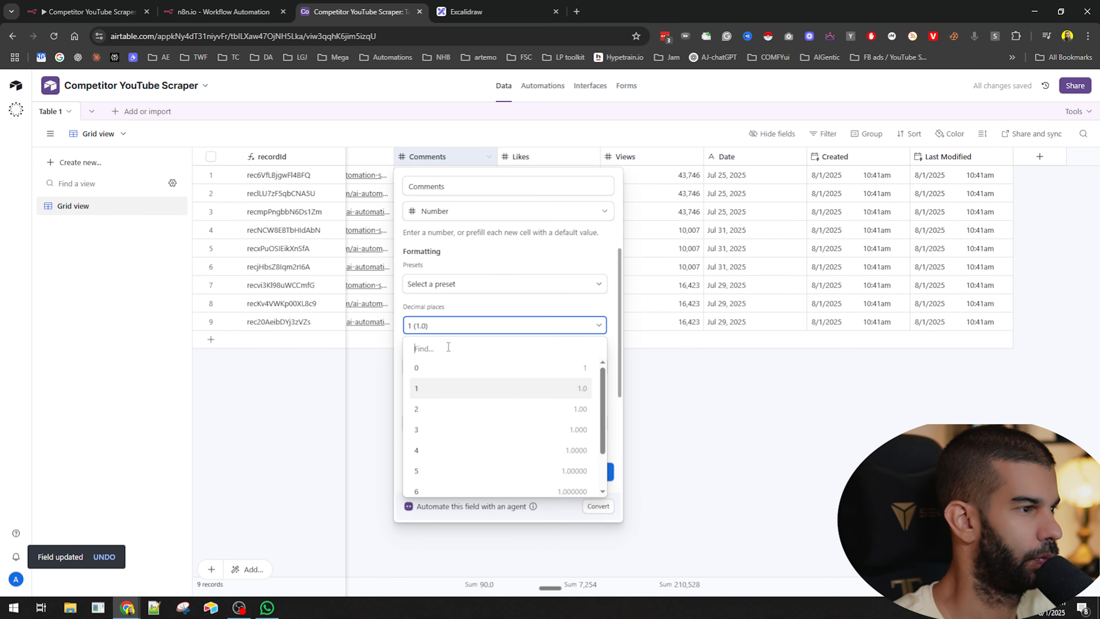
{"action": "left_click", "coordinate": [465, 367]}
{"action": "left_click", "coordinate": [599, 472]}
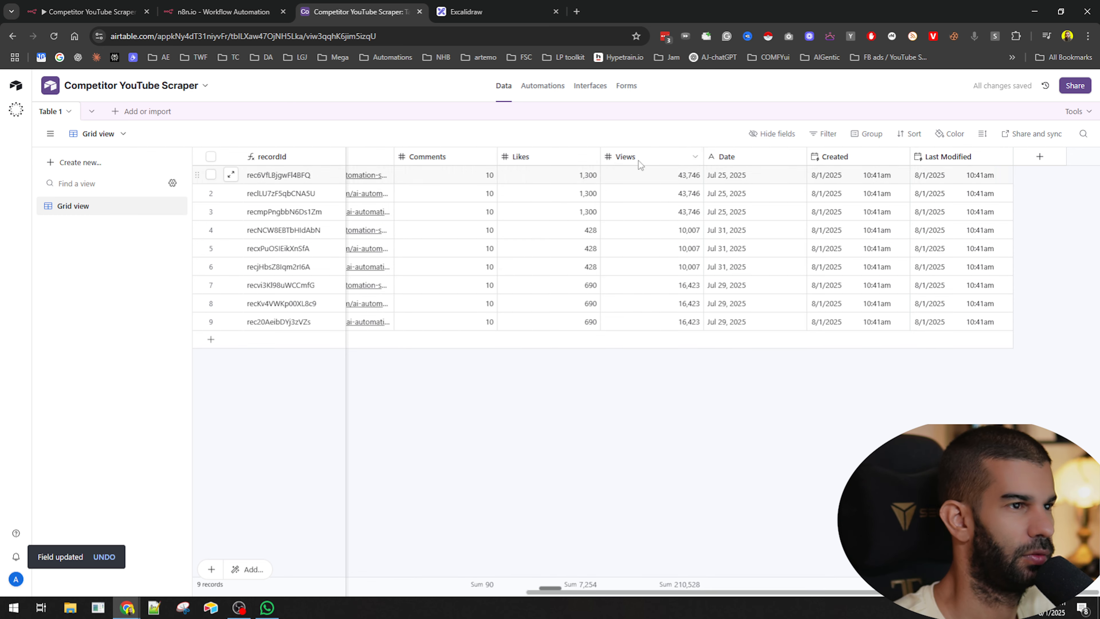
- Sort the table by the Date field in Z → A order
{"action": "left_click", "coordinate": [593, 156]}
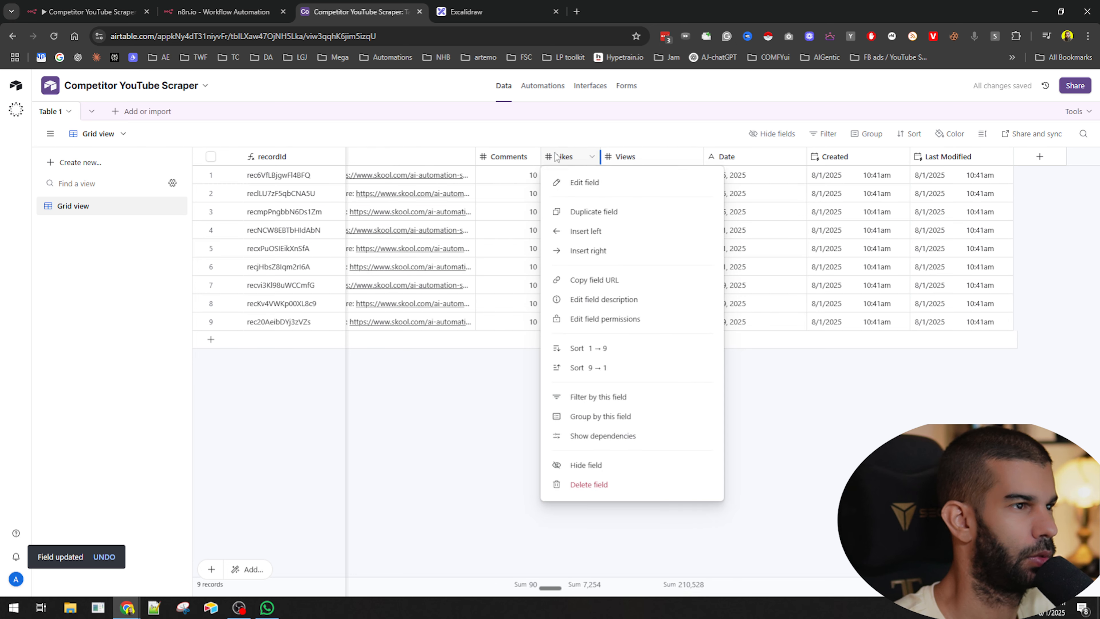
{"action": "left_click", "coordinate": [694, 158]}
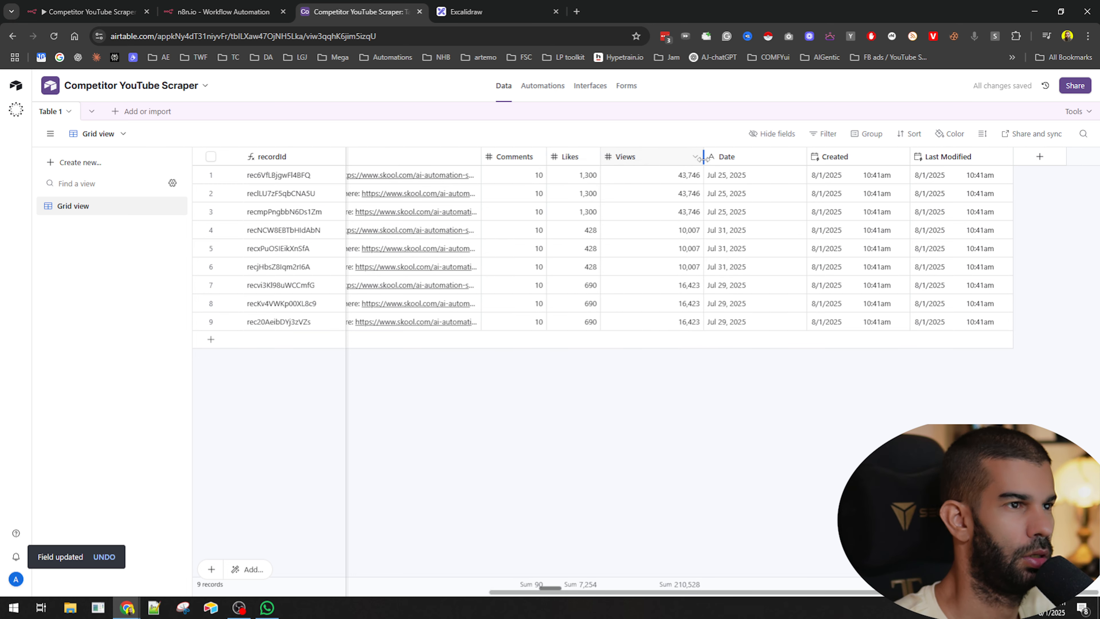
{"action": "left_click", "coordinate": [909, 133]}
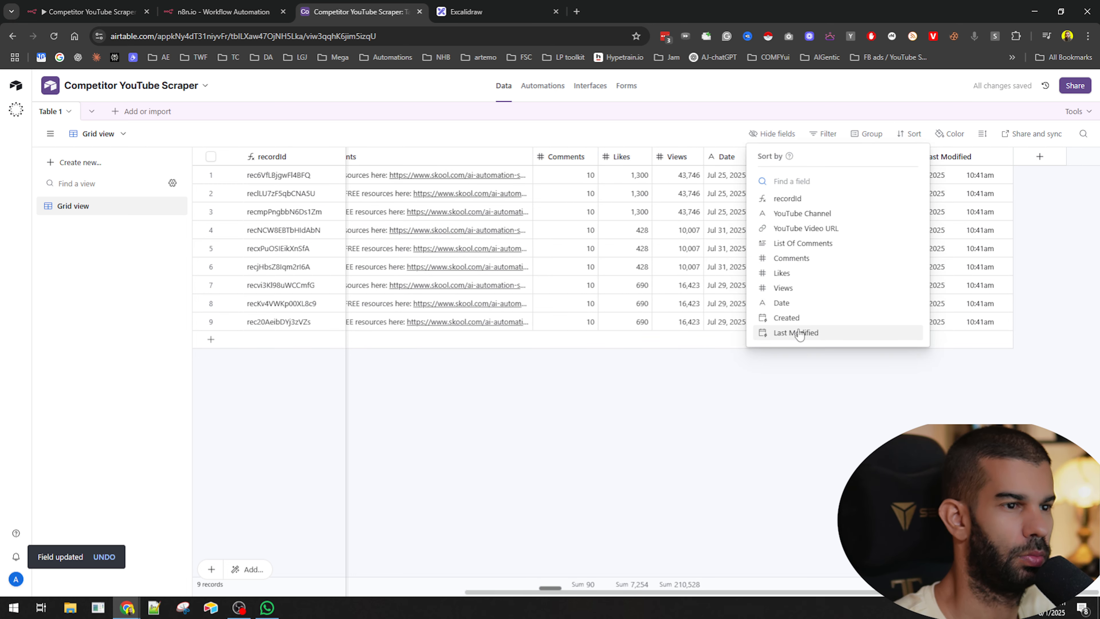
{"action": "left_click", "coordinate": [781, 303]}
{"action": "left_click", "coordinate": [872, 185]}
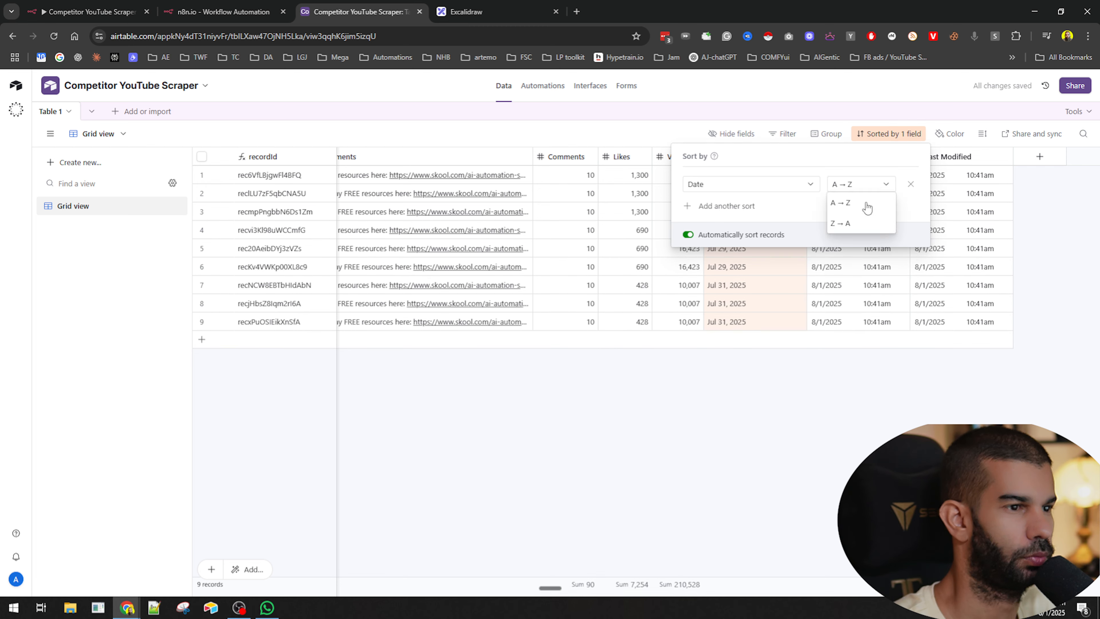
{"action": "left_click", "coordinate": [853, 222]}
{"action": "left_click", "coordinate": [756, 369]}
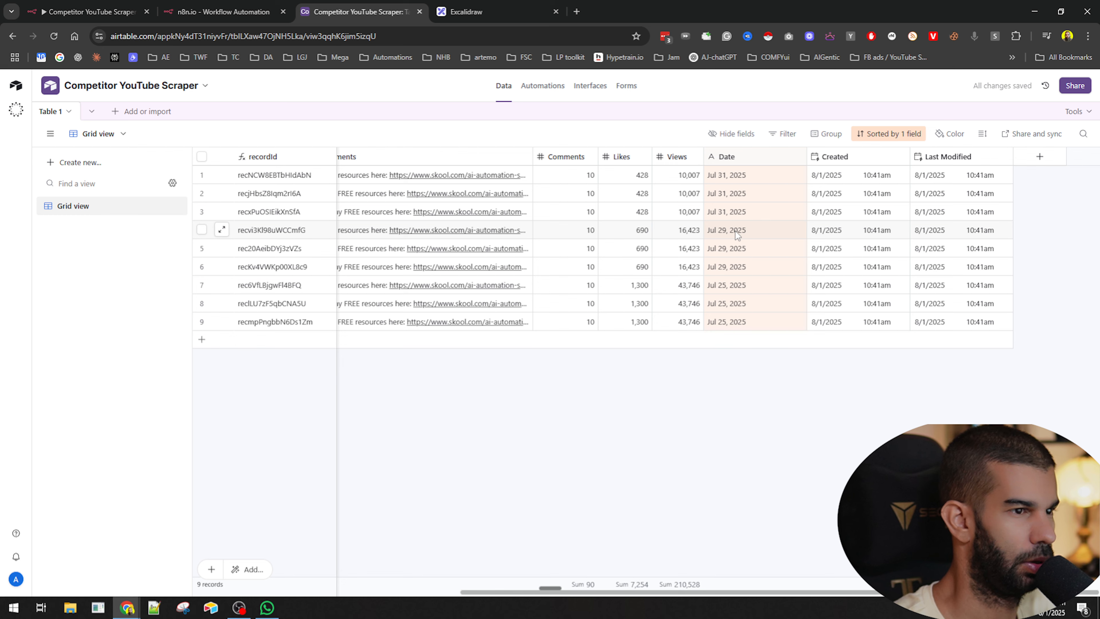
{"action": "scroll", "coordinate": [753, 199], "scroll_direction": "left", "scroll_amount": 6}
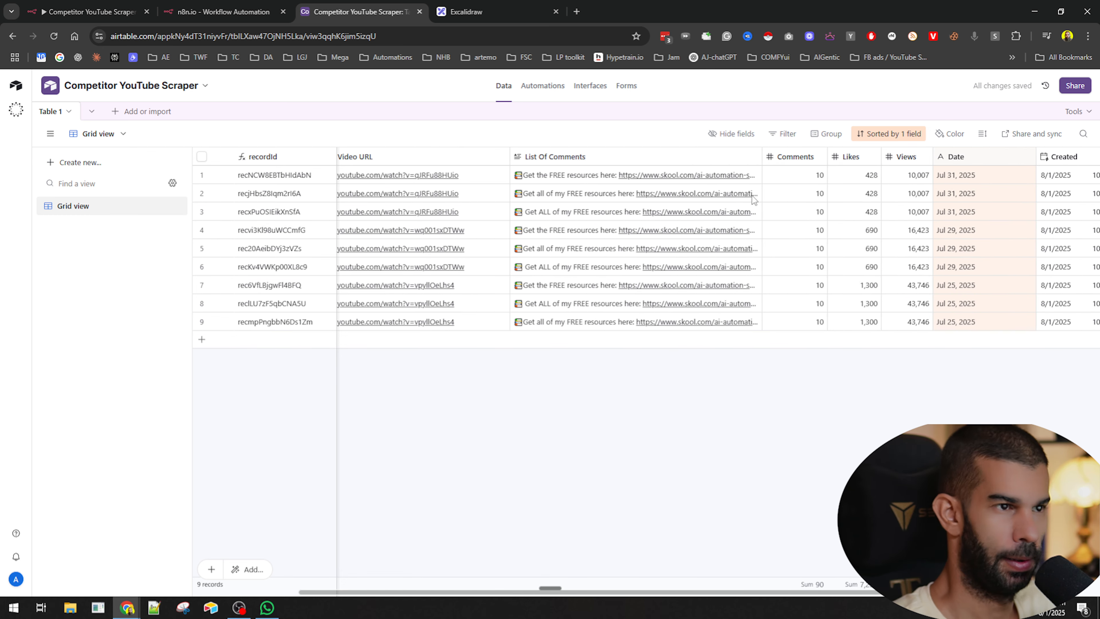
{"action": "scroll", "coordinate": [754, 199], "scroll_direction": "left", "scroll_amount": 2}
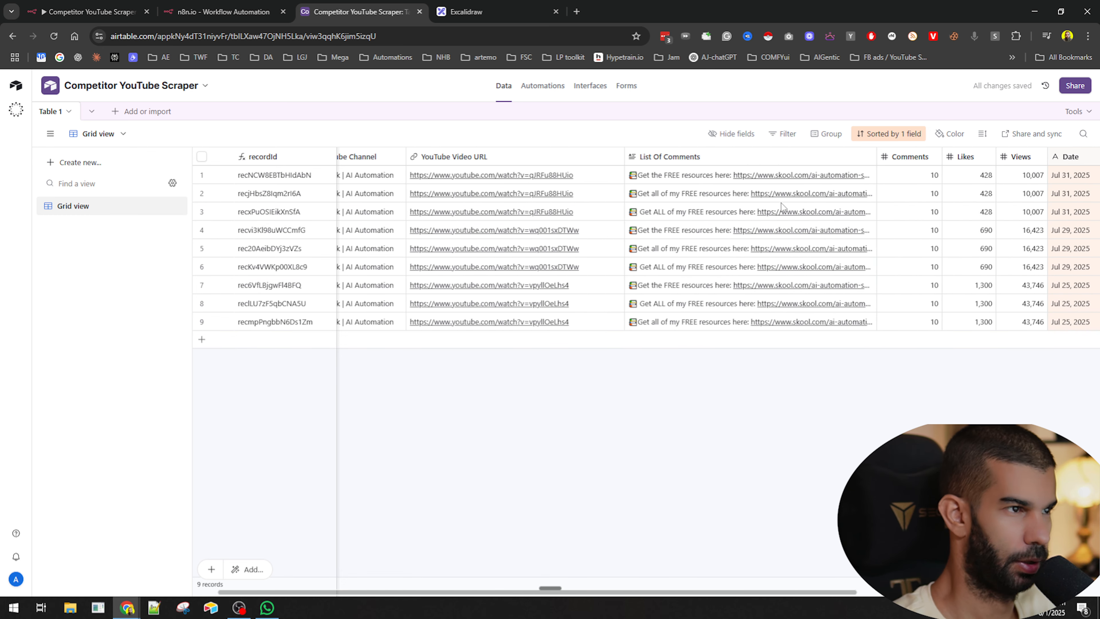
{"action": "left_click", "coordinate": [901, 158]}
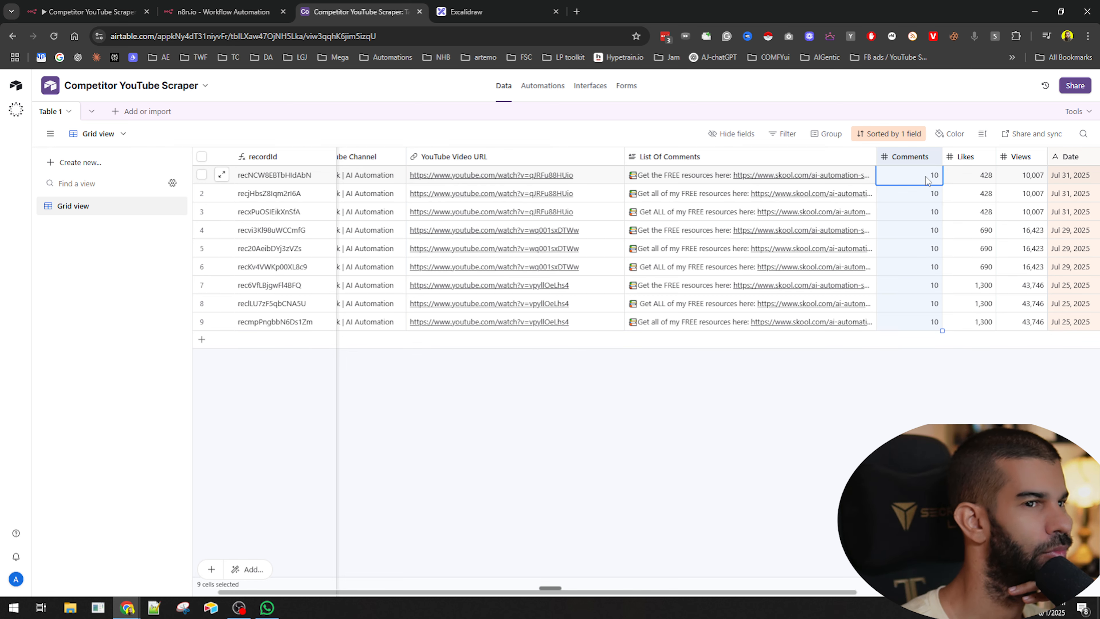
- Inspect the getLatest7DayVideos output fields, such as likes, views and comments count, in the parent workflow's node data
{"action": "left_click", "coordinate": [222, 8]}
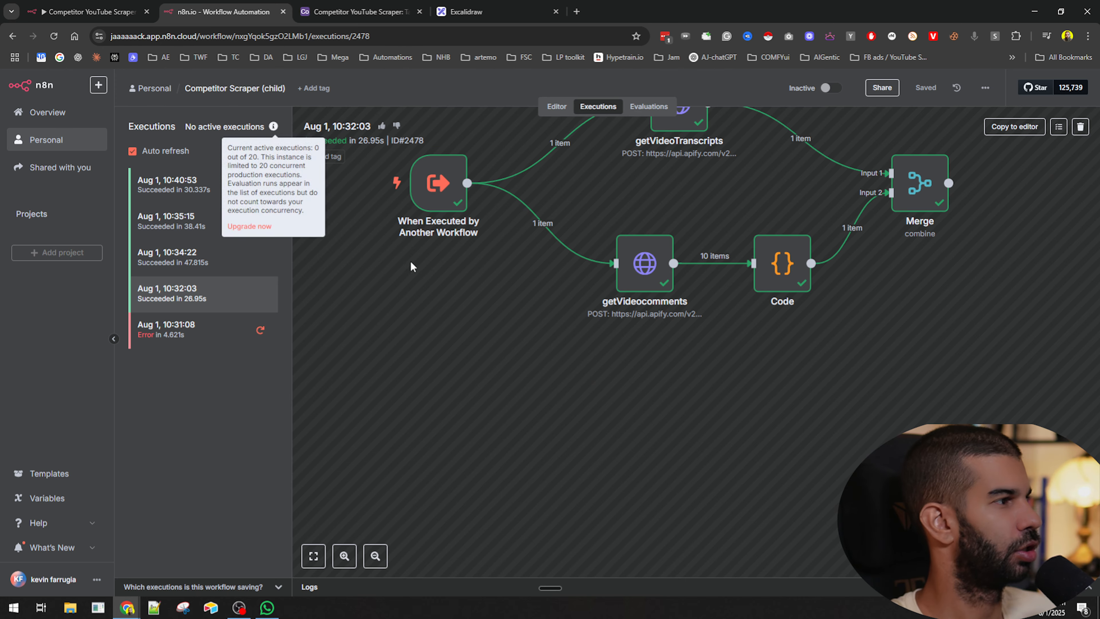
{"action": "left_click", "coordinate": [196, 185]}
{"action": "left_click", "coordinate": [108, 6]}
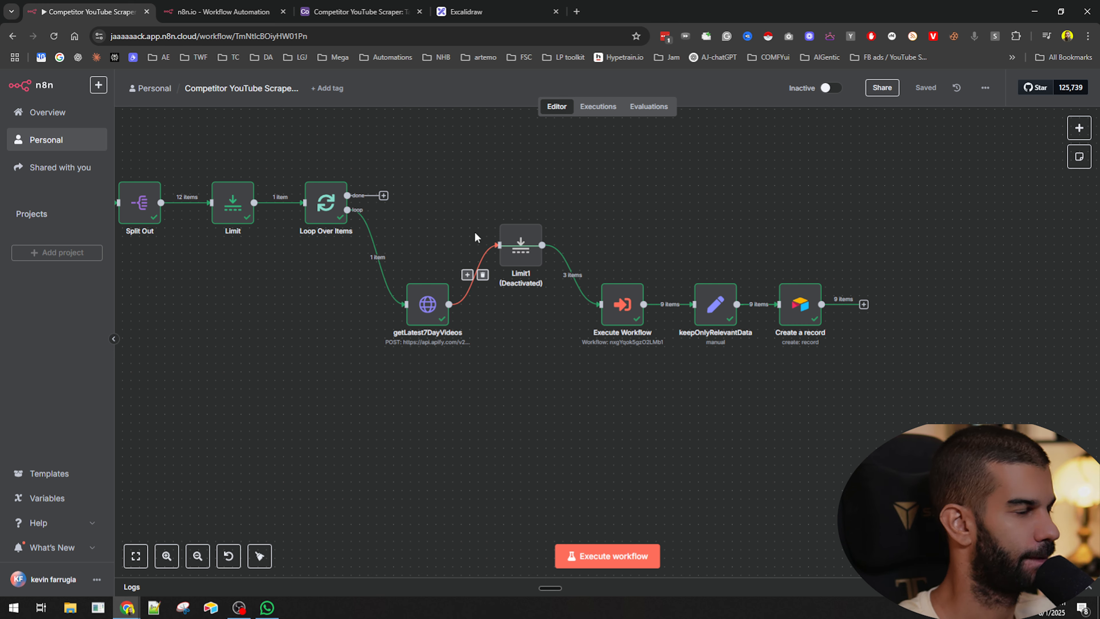
{"action": "double_click", "coordinate": [717, 306]}
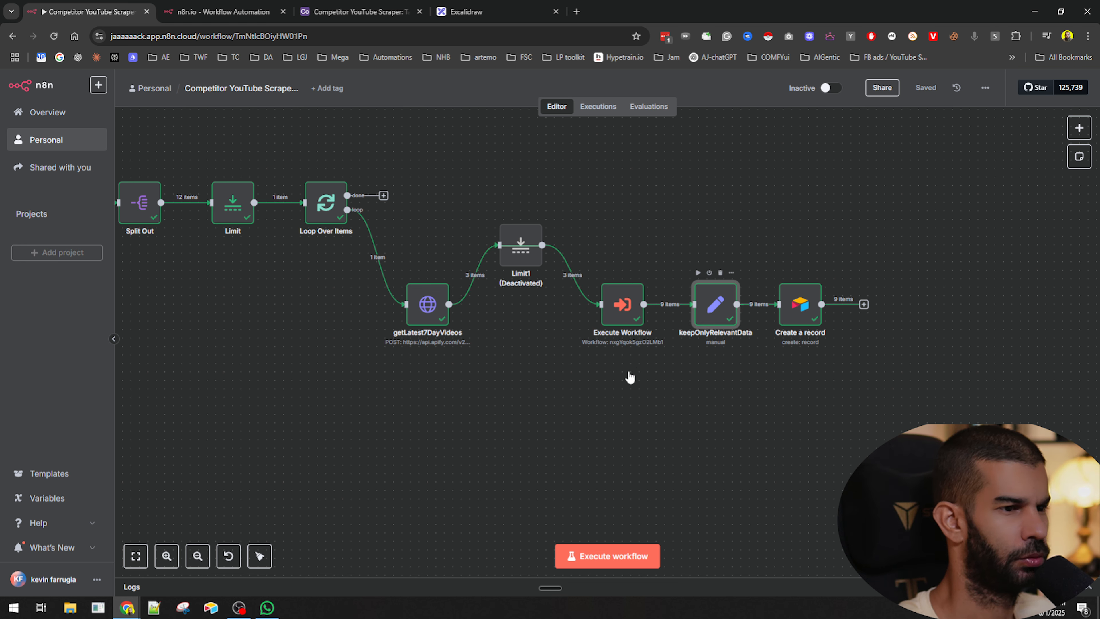
{"action": "scroll", "coordinate": [463, 416], "scroll_direction": "down", "scroll_amount": 9}
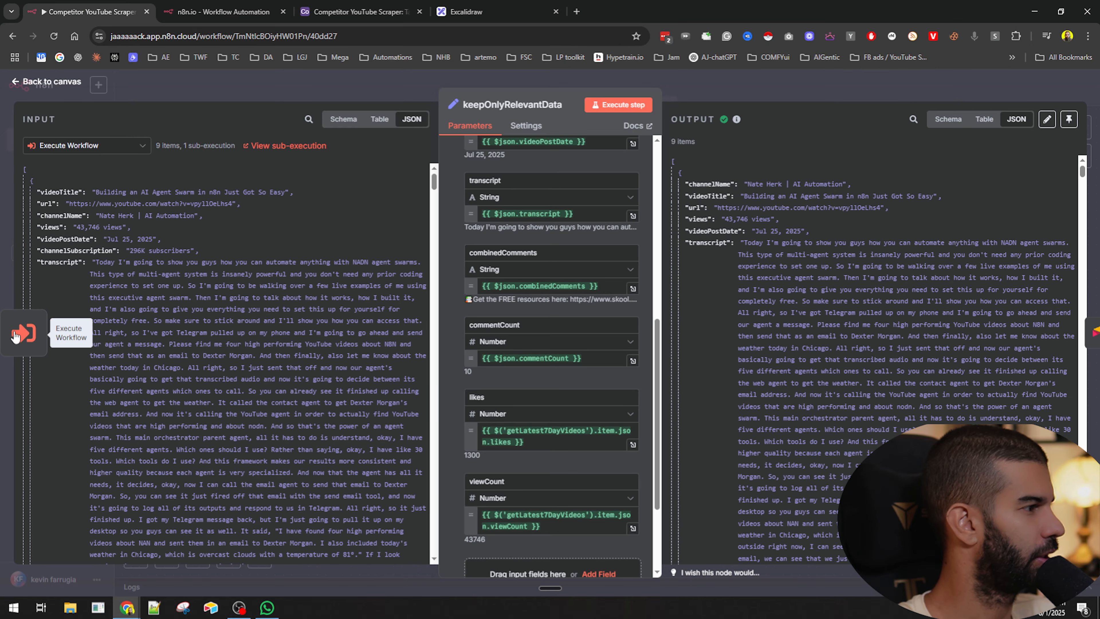
{"action": "left_click", "coordinate": [12, 335]}
{"action": "left_click", "coordinate": [26, 346]}
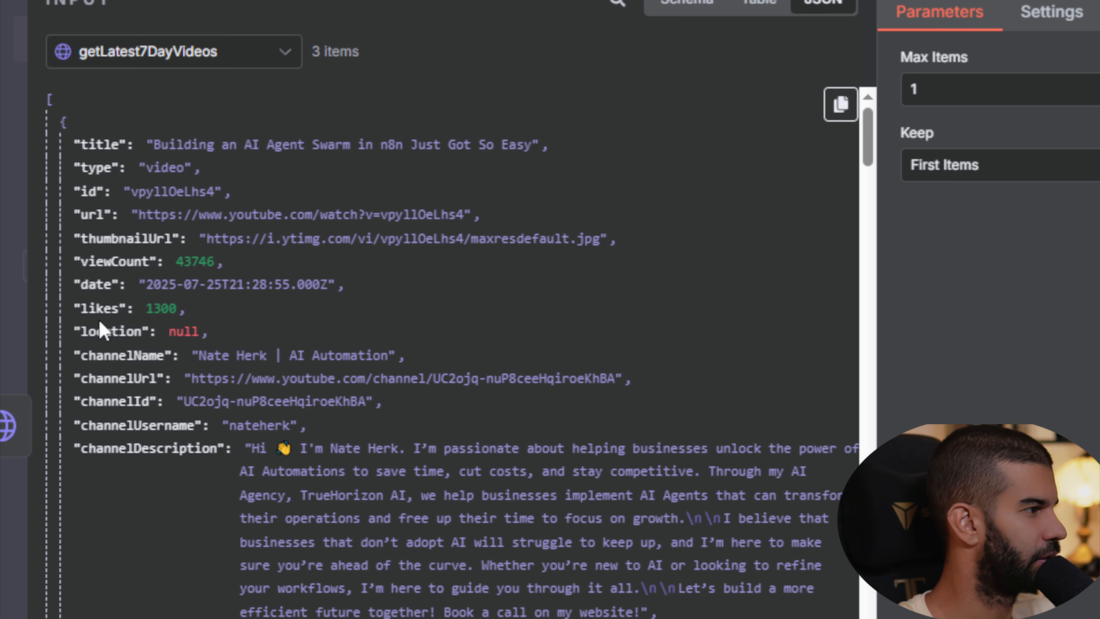
{"action": "scroll", "coordinate": [101, 481], "scroll_direction": "down", "scroll_amount": 5}
{"action": "scroll", "coordinate": [97, 344], "scroll_direction": "down", "scroll_amount": 6}
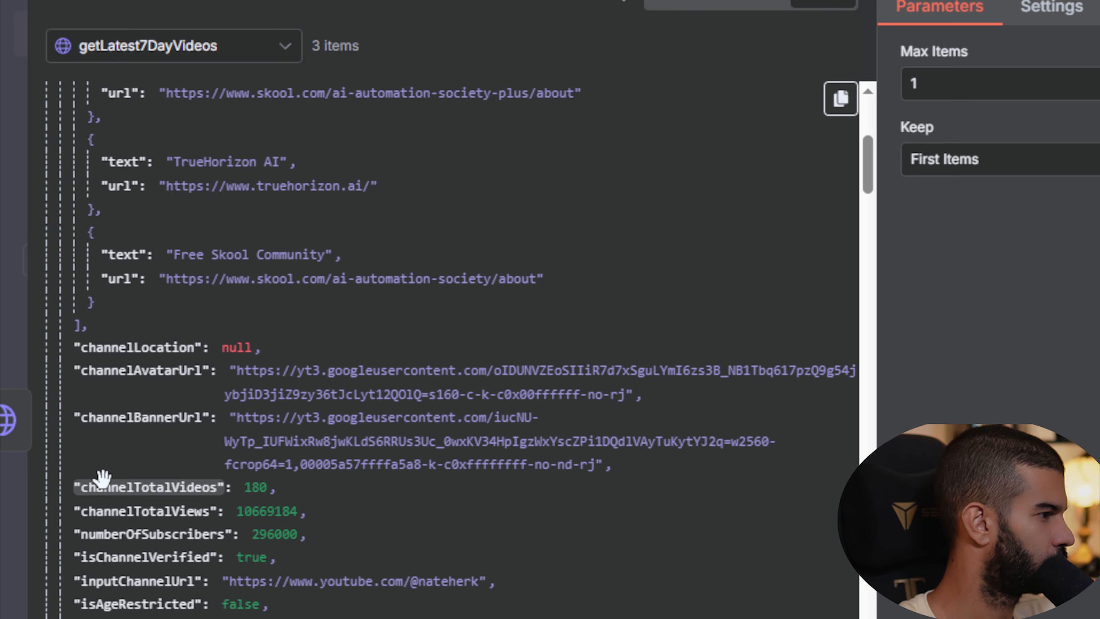
{"action": "scroll", "coordinate": [104, 529], "scroll_direction": "down", "scroll_amount": 12}
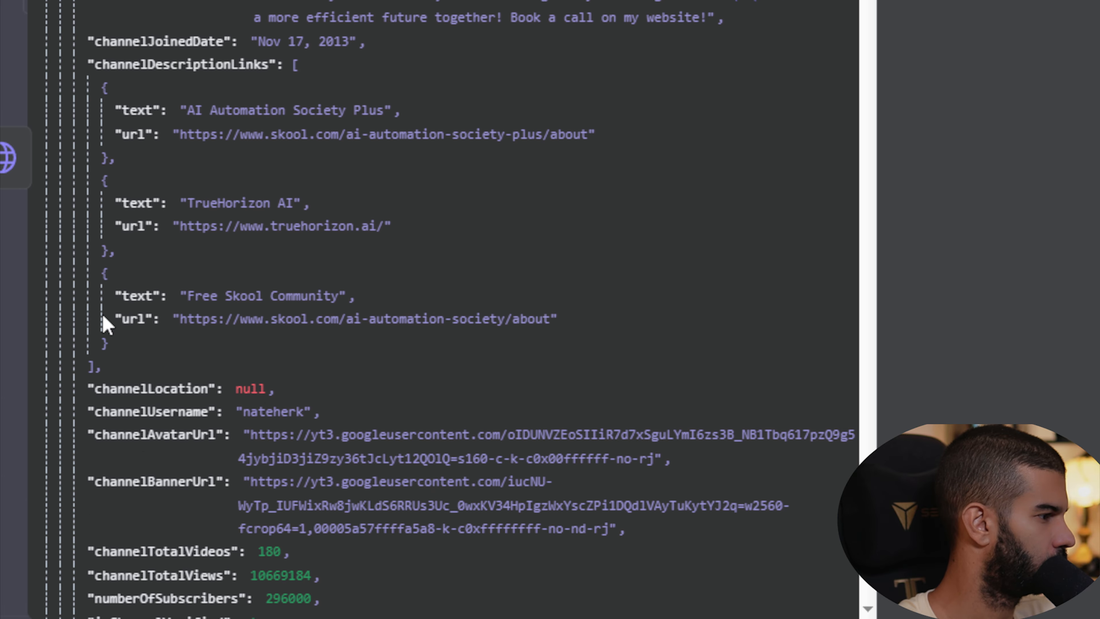
{"action": "scroll", "coordinate": [103, 320], "scroll_direction": "down", "scroll_amount": 5}
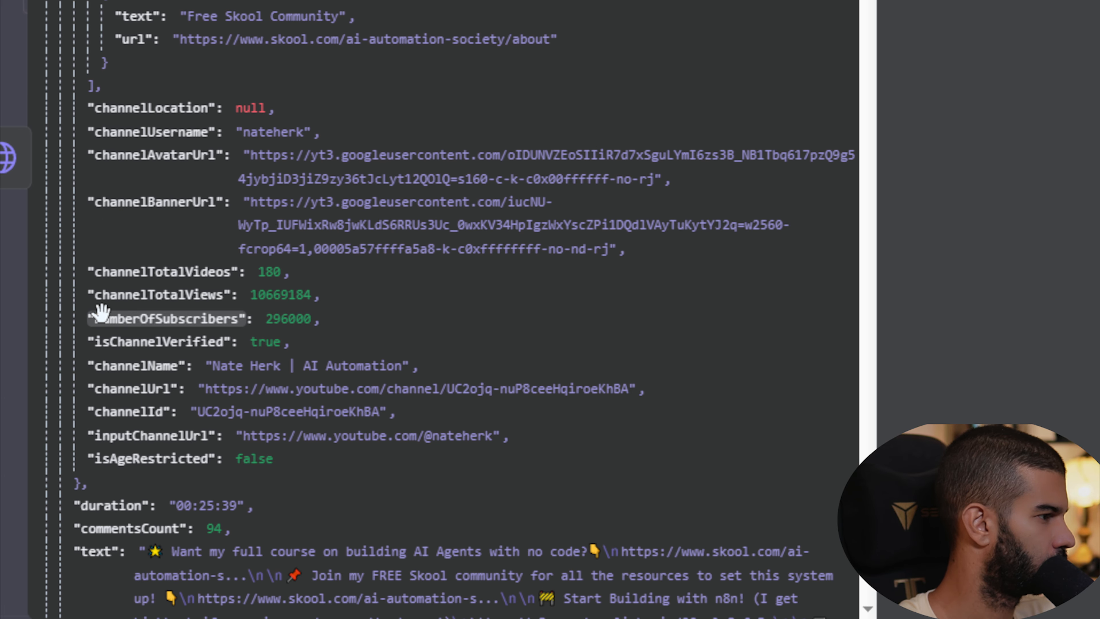
{"action": "scroll", "coordinate": [106, 415], "scroll_direction": "down", "scroll_amount": 1}
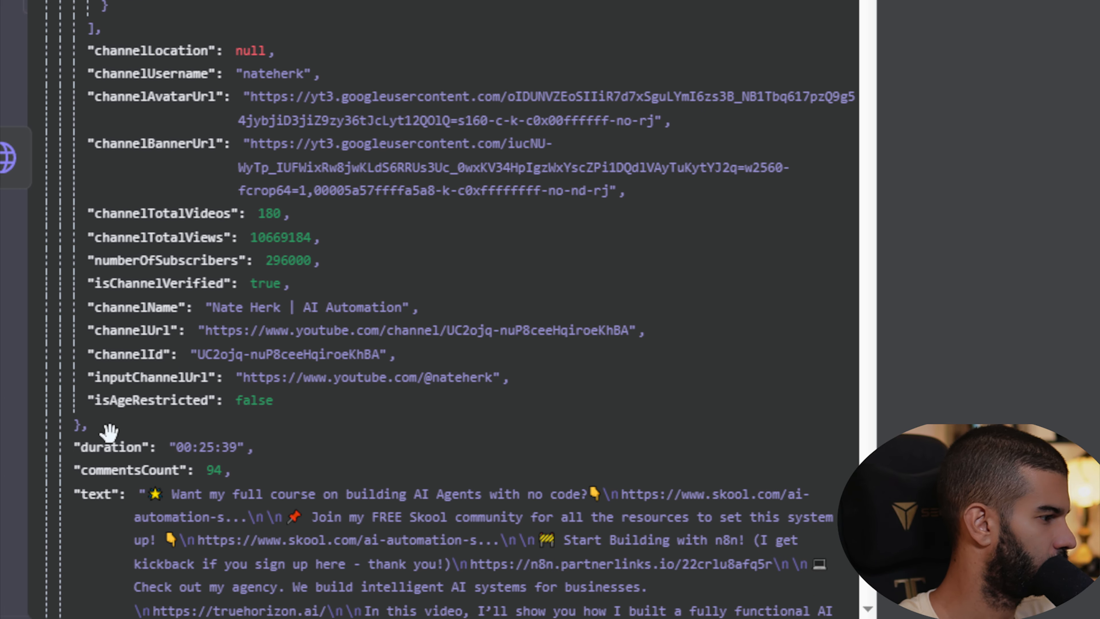
{"action": "scroll", "coordinate": [108, 431], "scroll_direction": "down", "scroll_amount": 1}
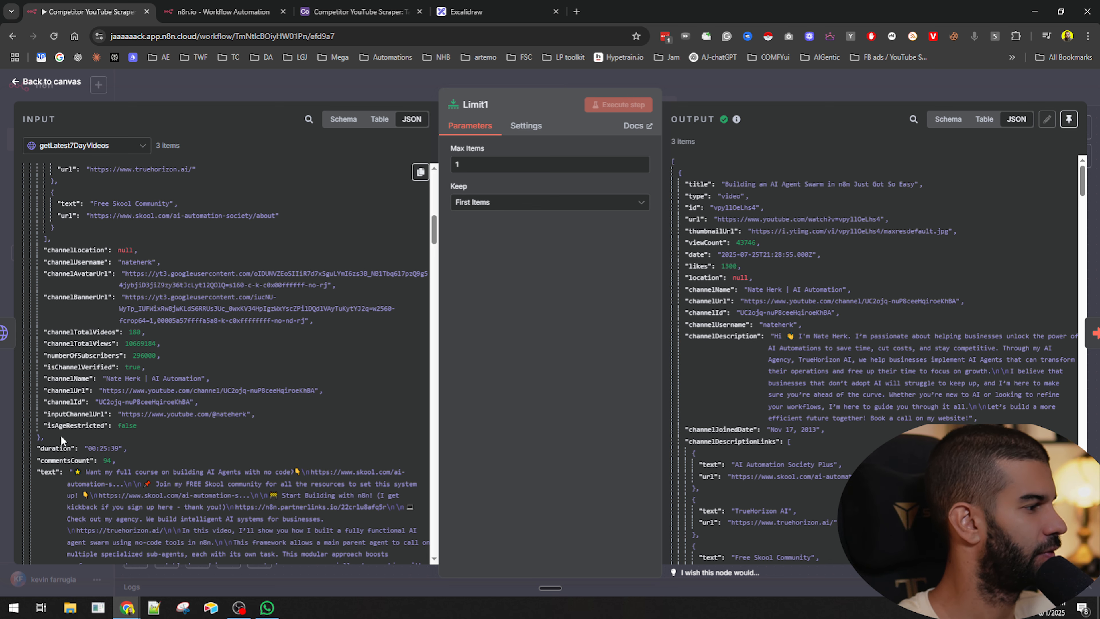
- Set the keepOnlyRelevantData commentCount field to the expression {{ $('getLatest7DayVideos').item.json.commentsCount }} and close the node
{"action": "left_click", "coordinate": [769, 100]}
{"action": "double_click", "coordinate": [715, 299]}
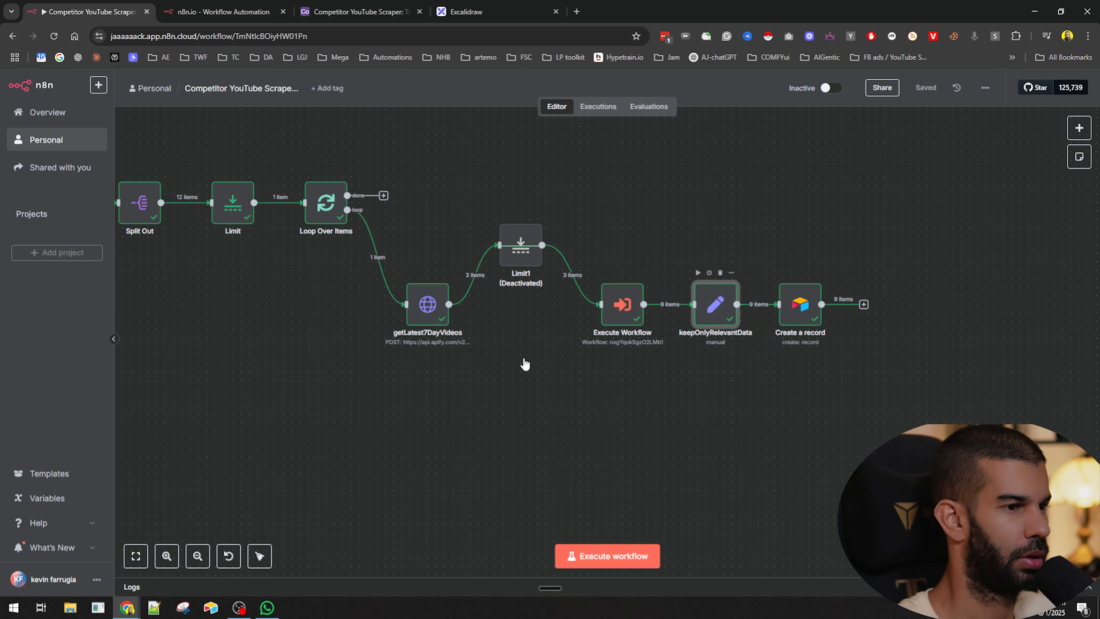
{"action": "scroll", "coordinate": [527, 457], "scroll_direction": "down", "scroll_amount": 5}
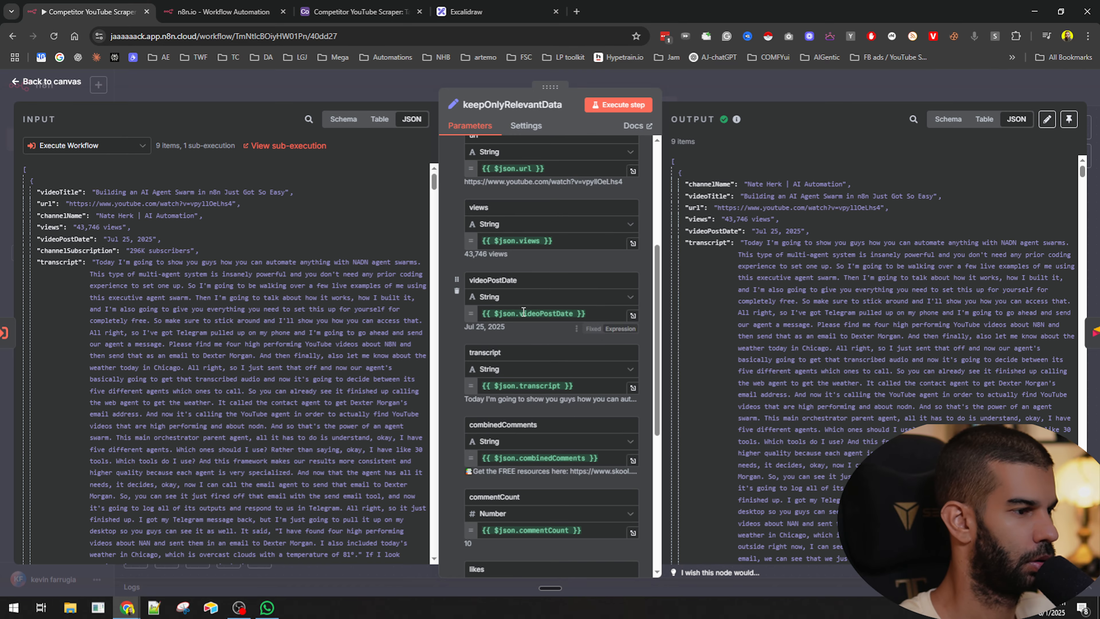
{"action": "scroll", "coordinate": [527, 458], "scroll_direction": "down", "scroll_amount": 3}
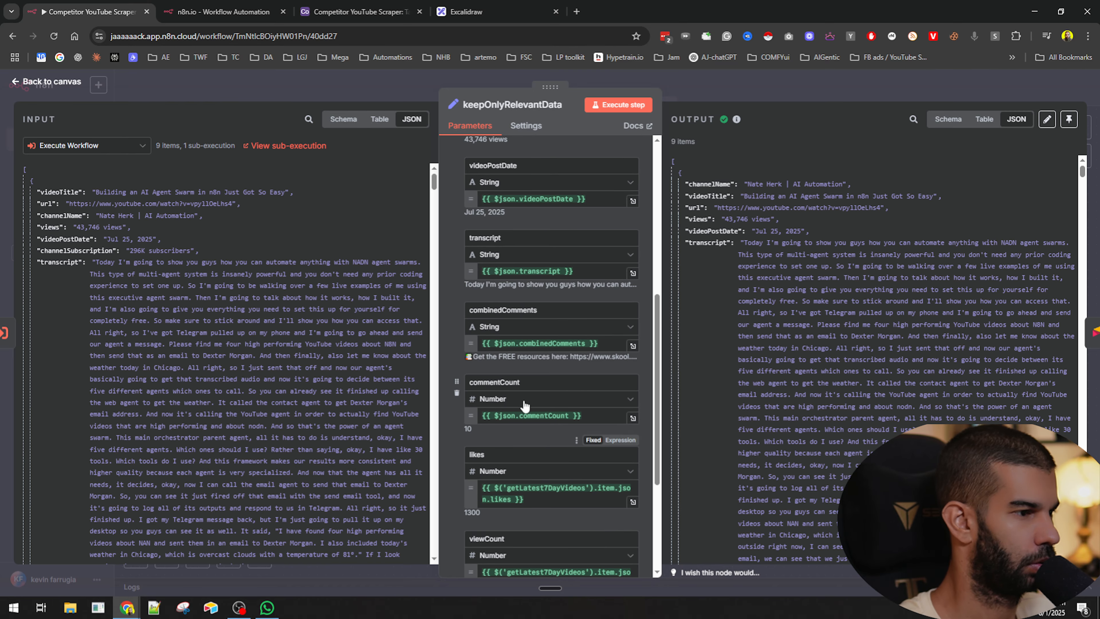
{"action": "double_click", "coordinate": [506, 416]}
{"action": "key", "text": "ctrl+a"}
{"action": "key", "text": "BackSpace"}
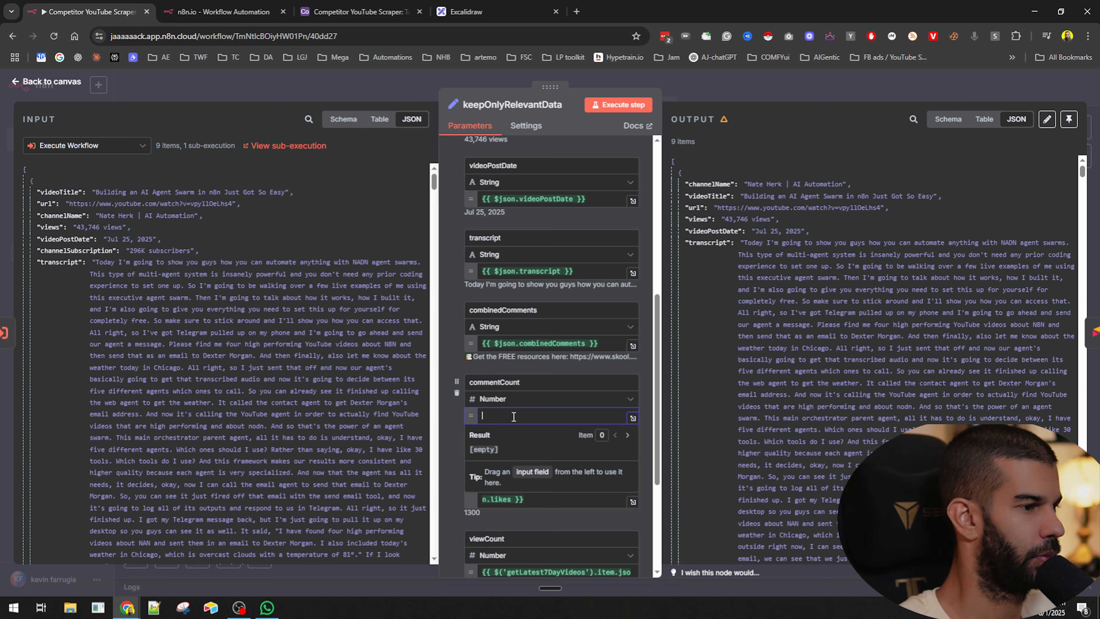
{"action": "type", "text": "''"}
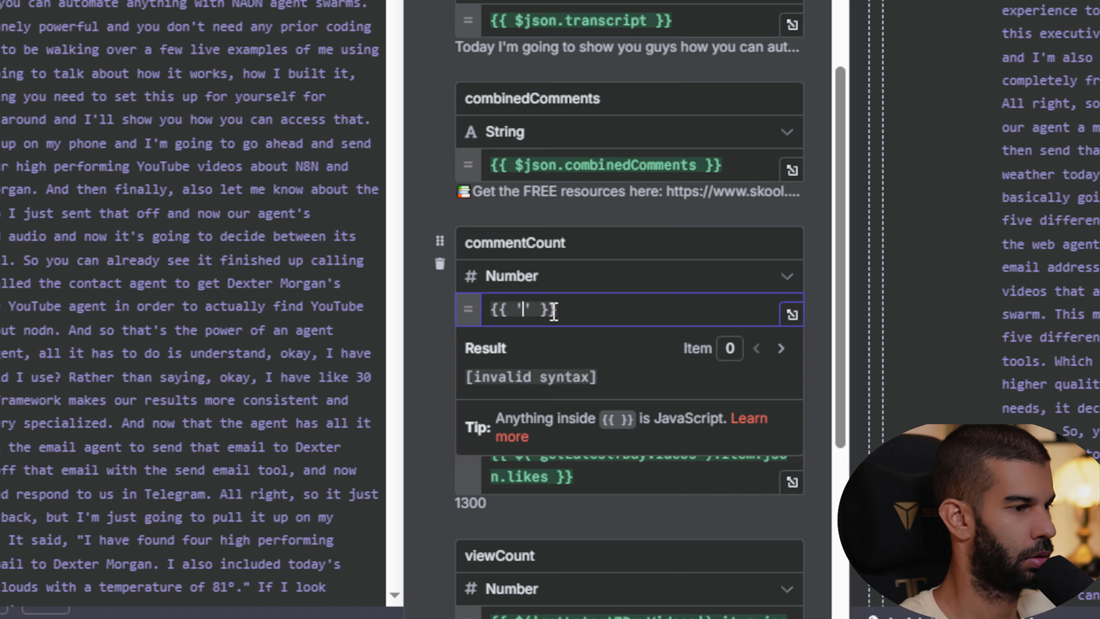
{"action": "key", "text": "BackSpace"}
{"action": "key", "text": "BackSpace"}
{"action": "type", "text": "('get"}
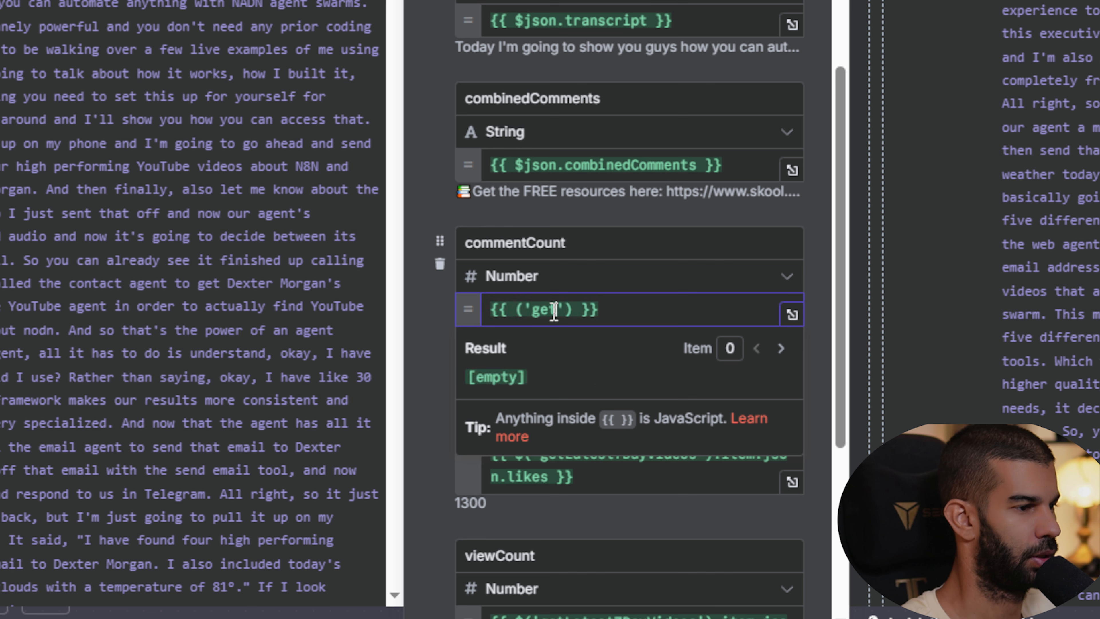
{"action": "key", "text": "BackSpace"}
{"action": "key", "text": "BackSpace"}
{"action": "key", "text": "BackSpace"}
{"action": "key", "text": "BackSpace"}
{"action": "key", "text": "BackSpace"}
{"action": "type", "text": "$('get"}
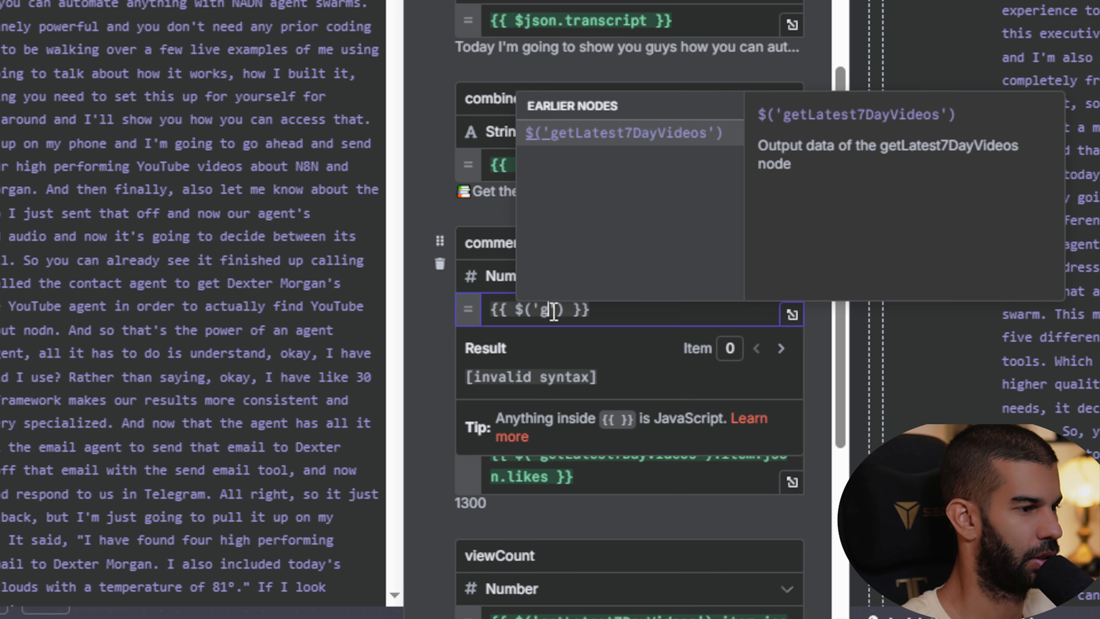
{"action": "key", "text": "Return"}
{"action": "type", "text": "."}
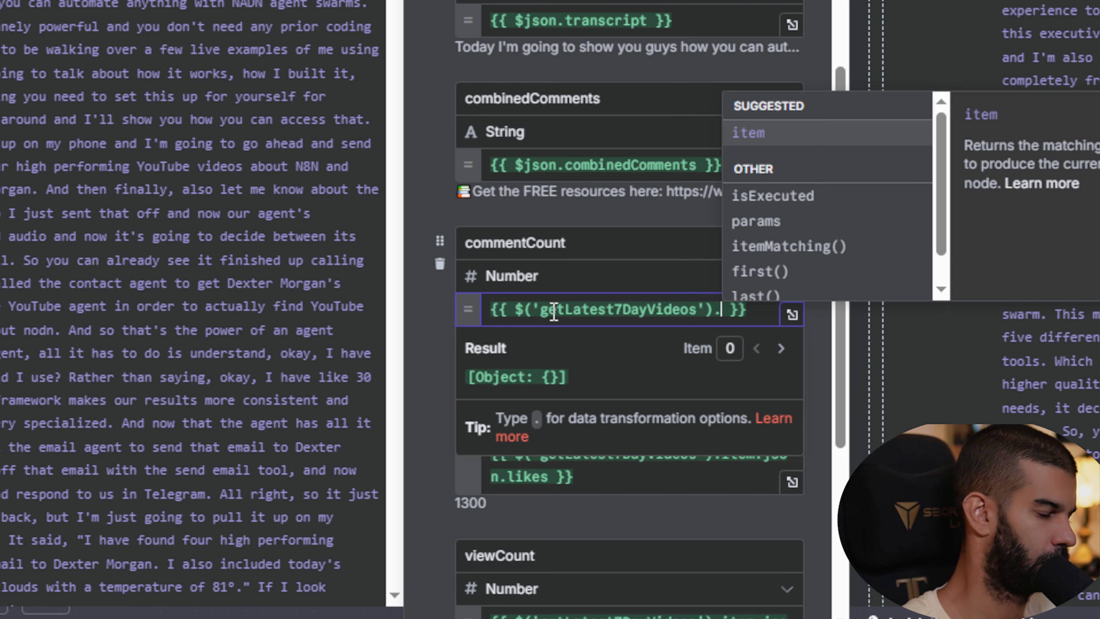
{"action": "key", "text": "Return"}
{"action": "type", "text": ".json."}
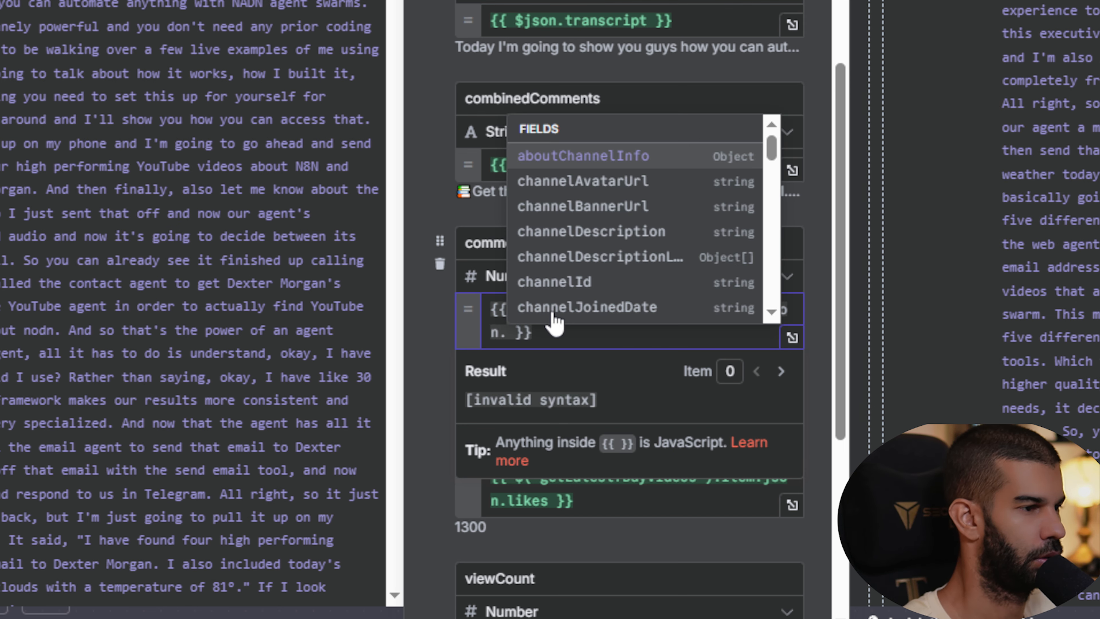
{"action": "type", "text": "com"}
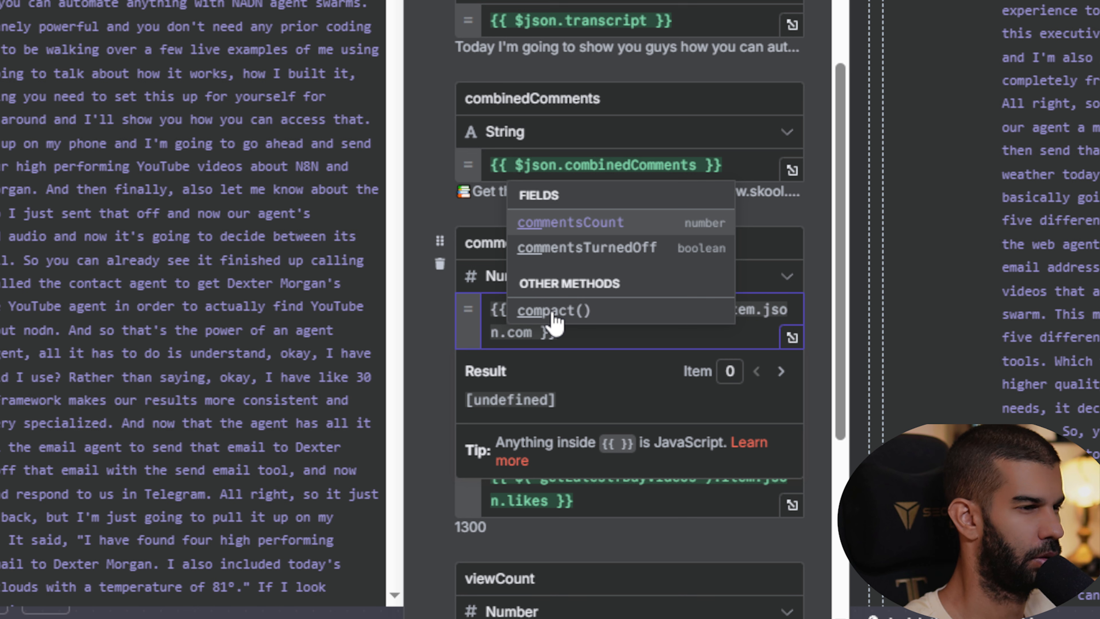
{"action": "key", "text": "Return"}
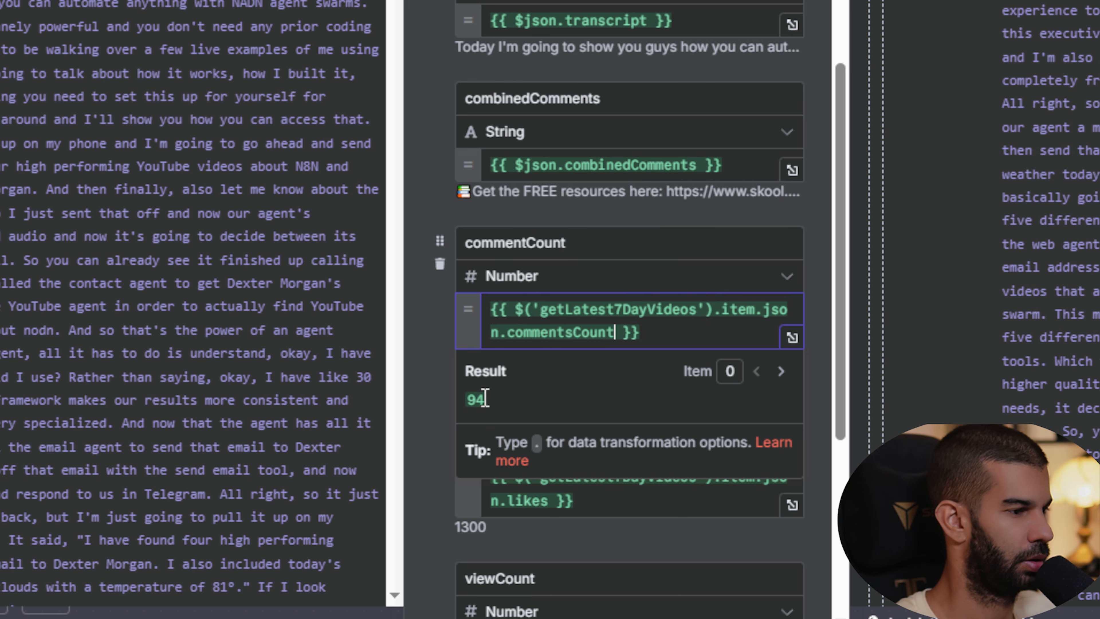
{"action": "left_click", "coordinate": [450, 383]}
{"action": "key", "text": "Escape"}
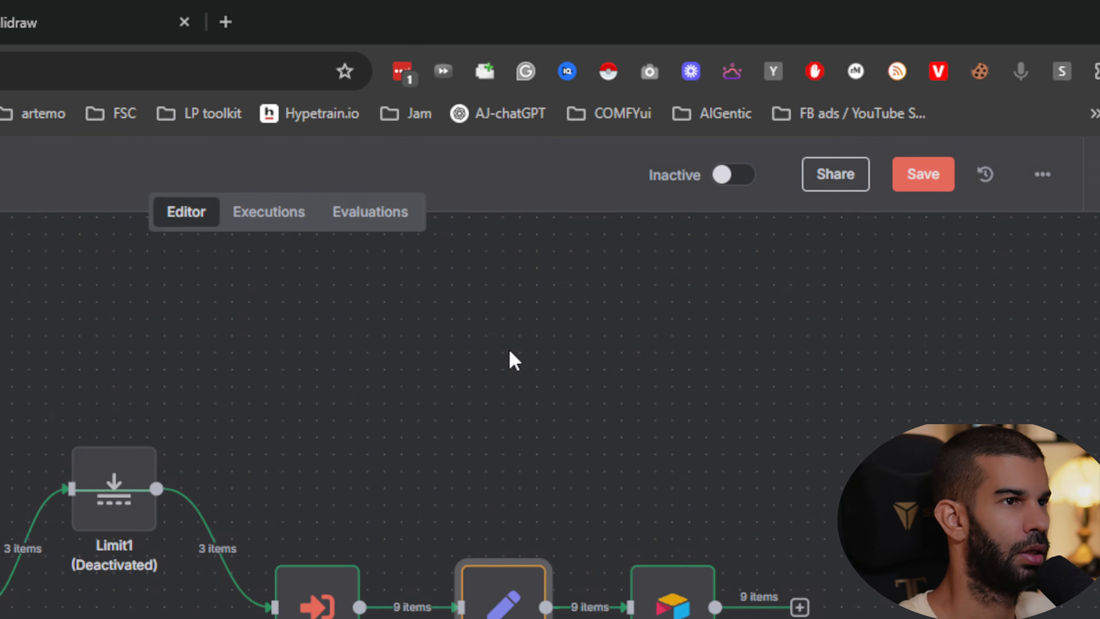
- Examine the output items of the Merge node in the child workflow's latest execution
{"action": "left_click", "coordinate": [491, 19]}
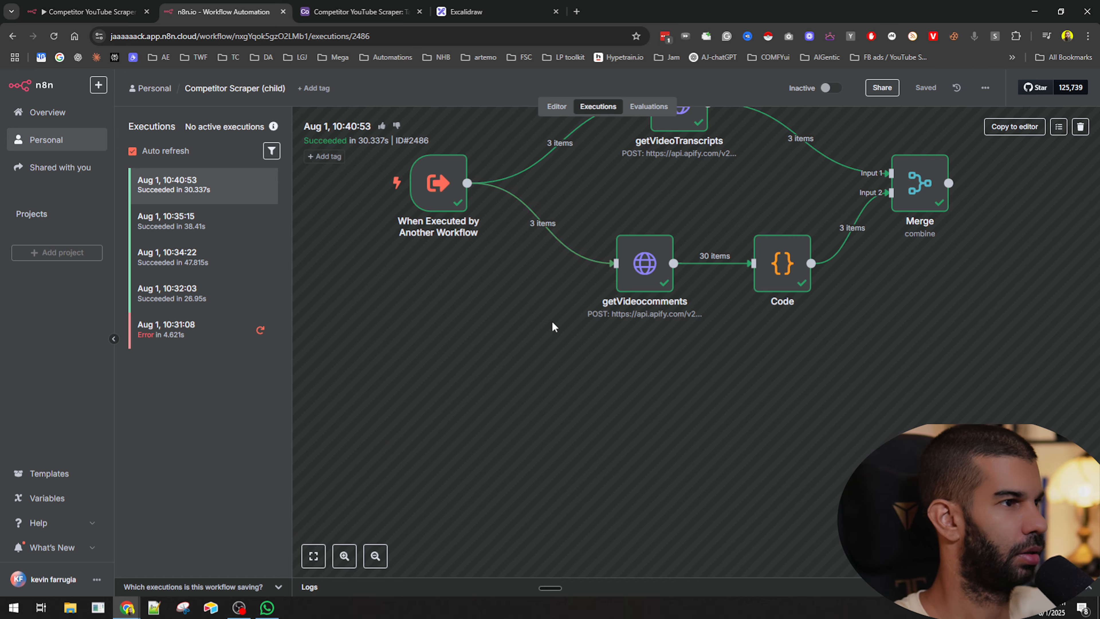
{"action": "left_click_drag", "start_coordinate": [519, 316], "coordinate": [462, 409]}
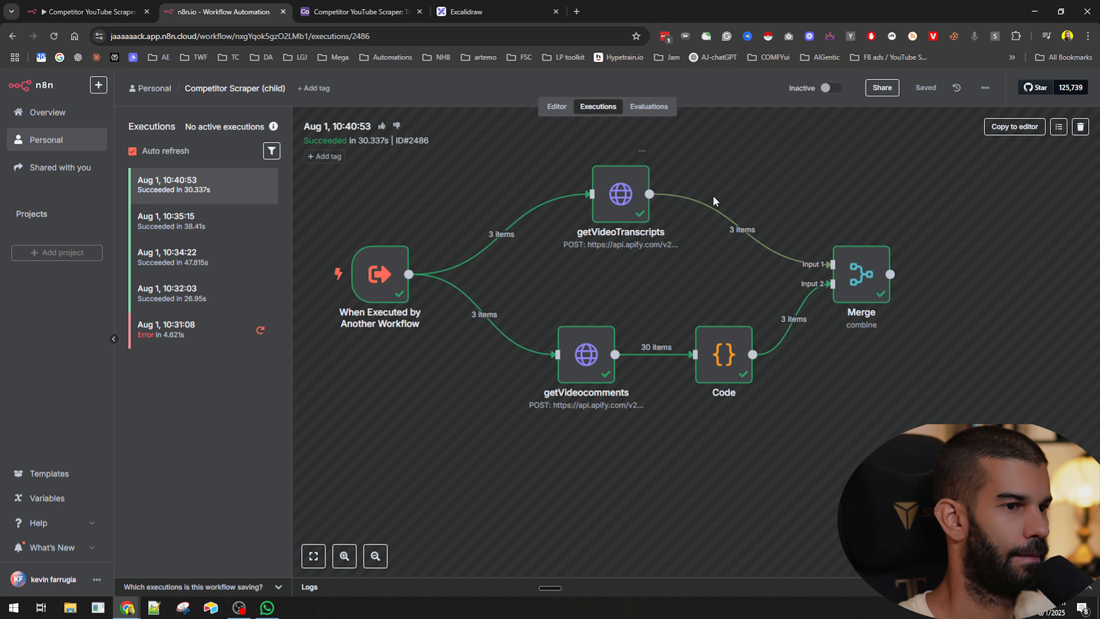
{"action": "double_click", "coordinate": [838, 270]}
{"action": "left_click", "coordinate": [808, 83]}
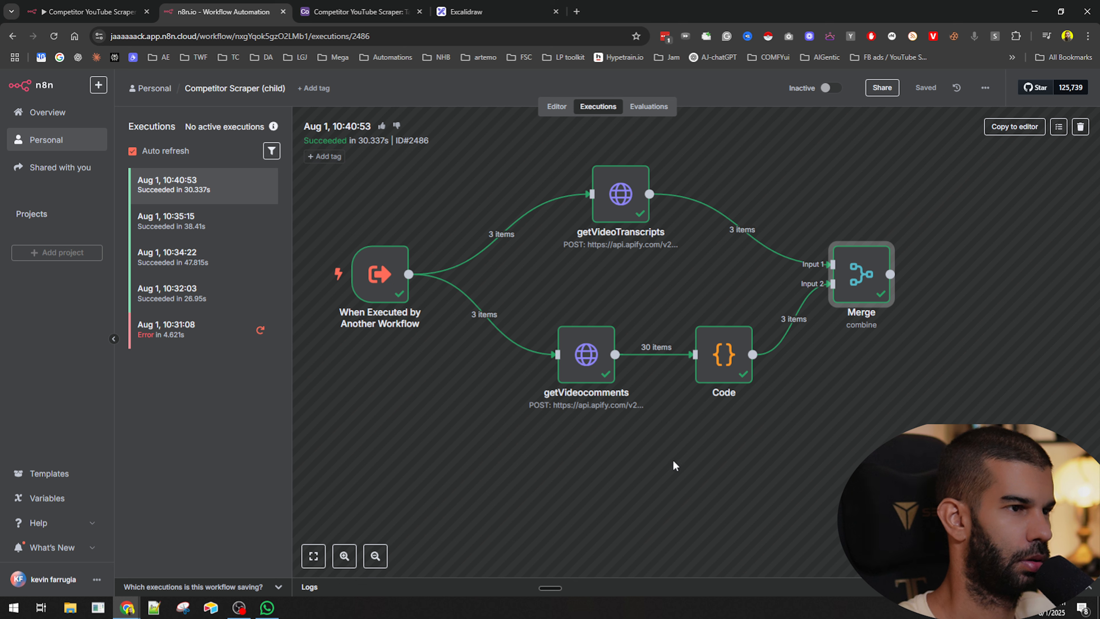
{"action": "double_click", "coordinate": [851, 284]}
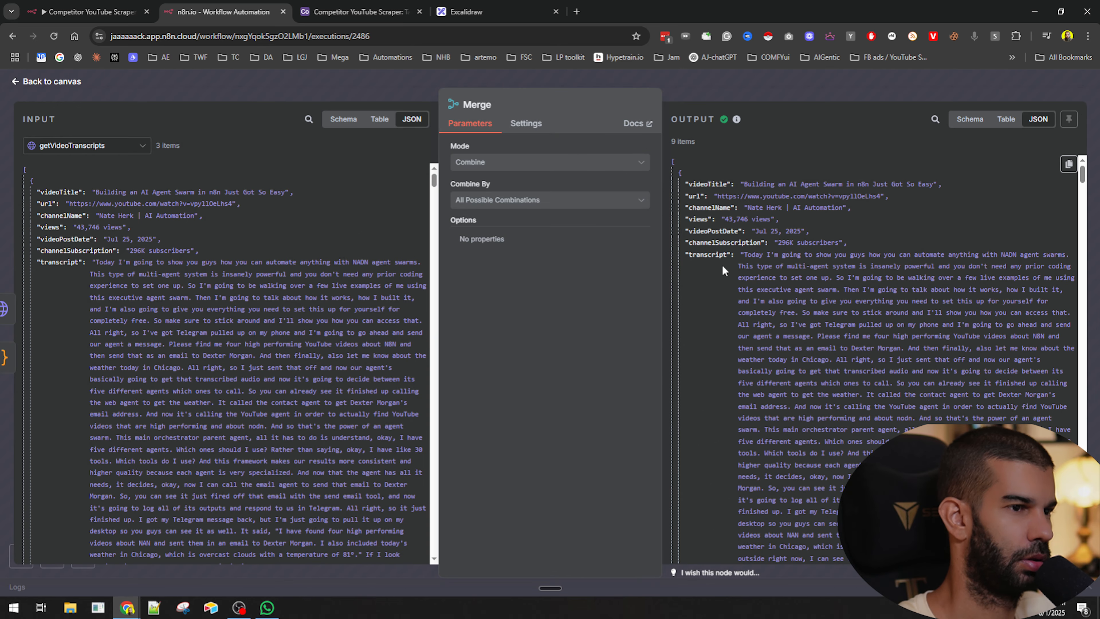
{"action": "left_click", "coordinate": [733, 87]}
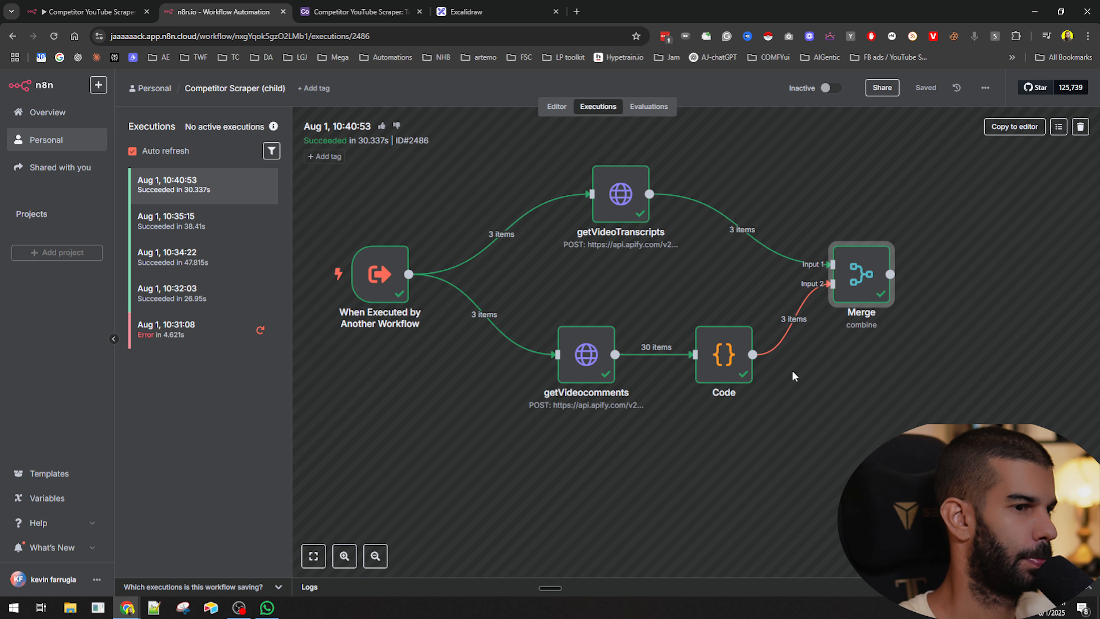
{"action": "double_click", "coordinate": [859, 273]}
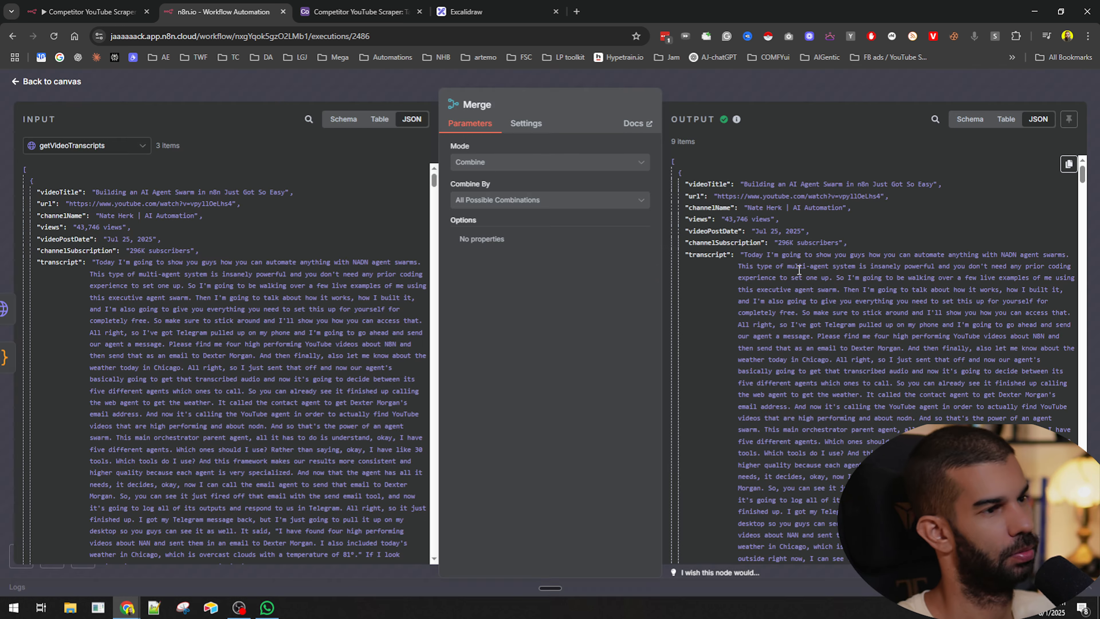
{"action": "left_click", "coordinate": [673, 161]}
{"action": "left_click", "coordinate": [672, 162]}
{"action": "left_click", "coordinate": [681, 172]}
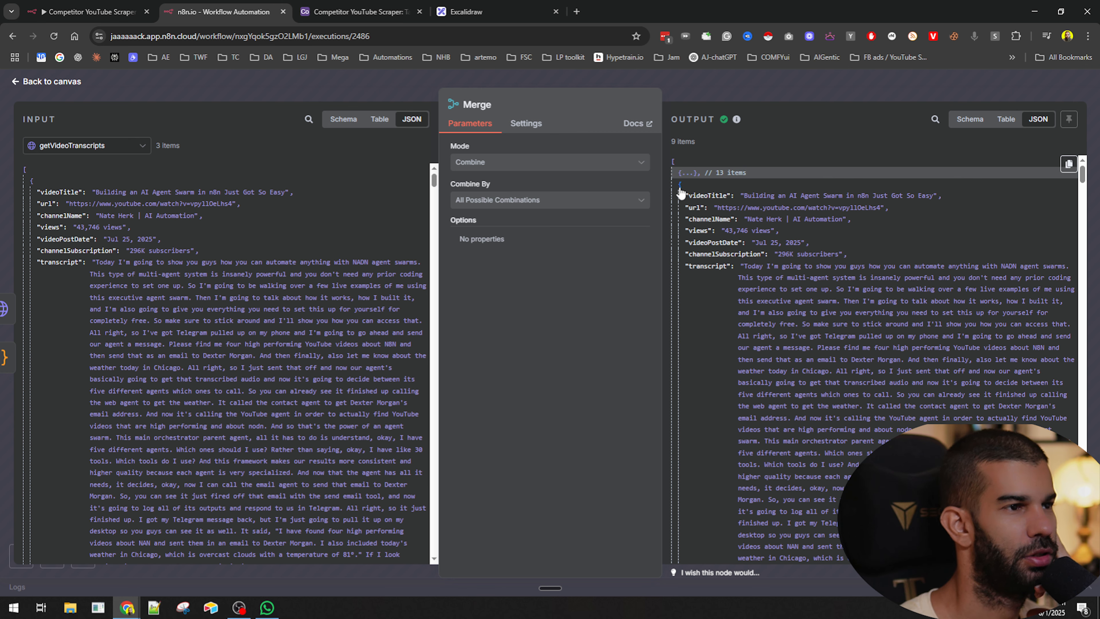
{"action": "left_click", "coordinate": [681, 185]}
{"action": "left_click", "coordinate": [680, 197]}
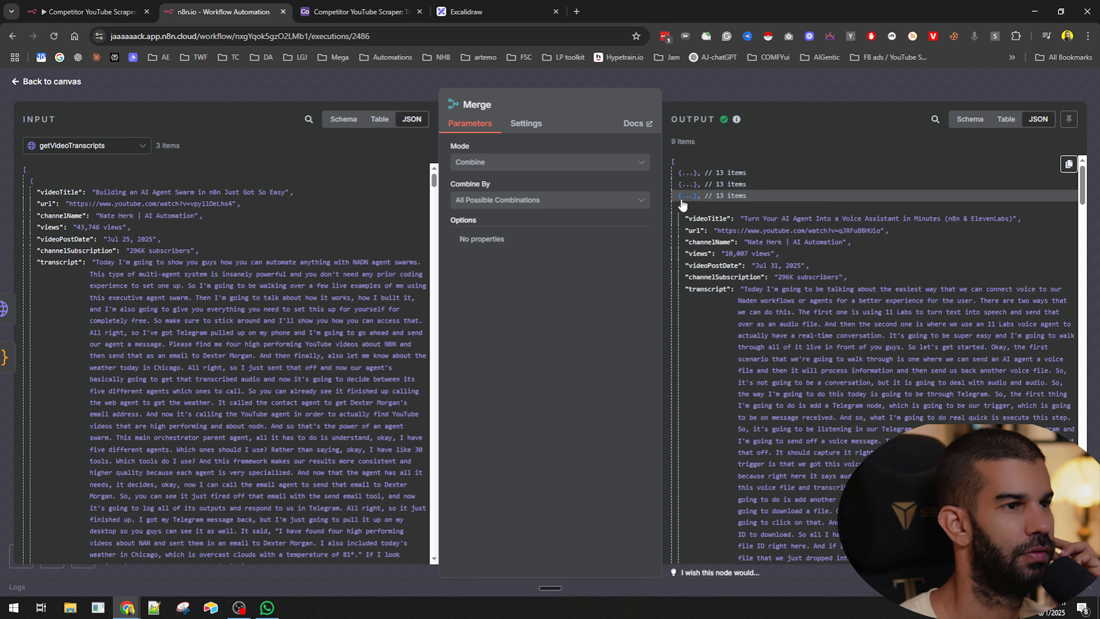
{"action": "left_click", "coordinate": [682, 208]}
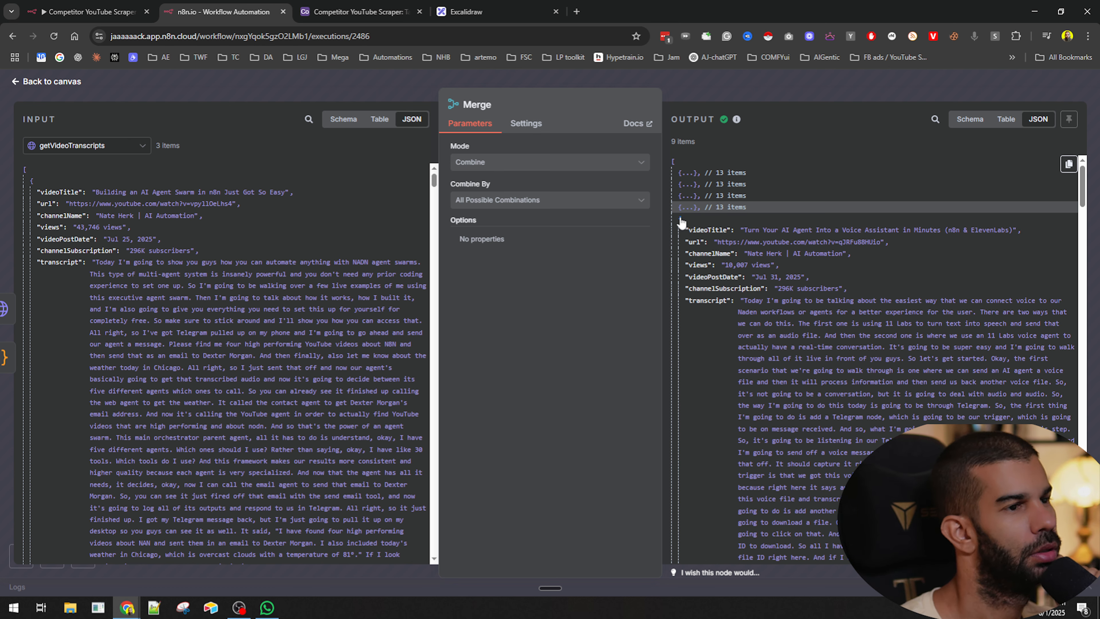
{"action": "left_click", "coordinate": [681, 220]}
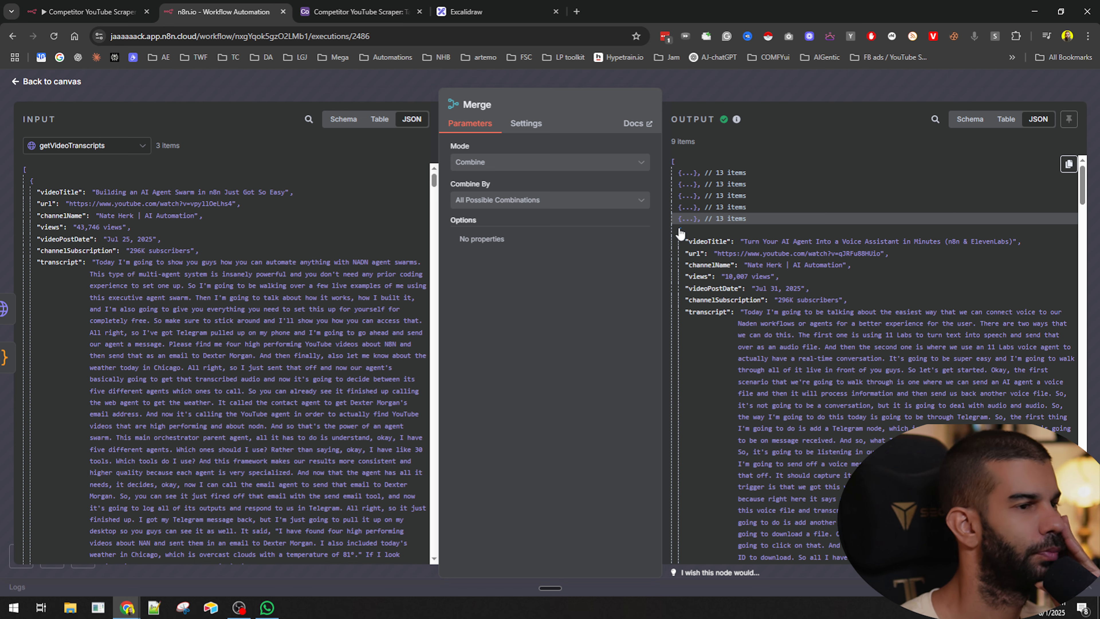
{"action": "left_click", "coordinate": [680, 230]}
{"action": "left_click", "coordinate": [681, 241]}
{"action": "left_click", "coordinate": [681, 253]}
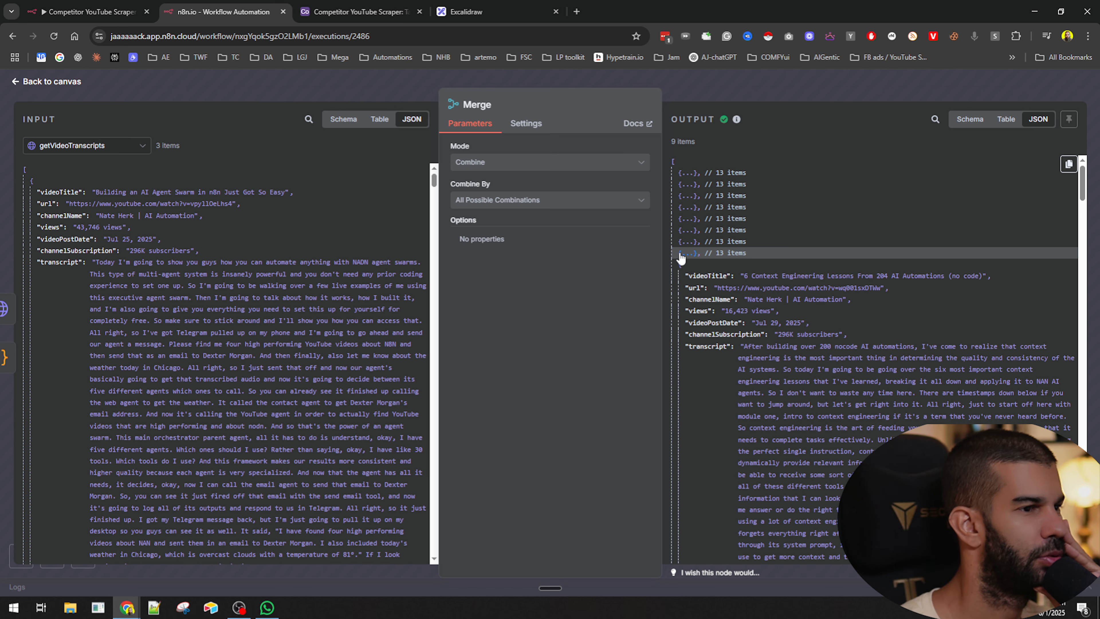
{"action": "left_click", "coordinate": [680, 265]}
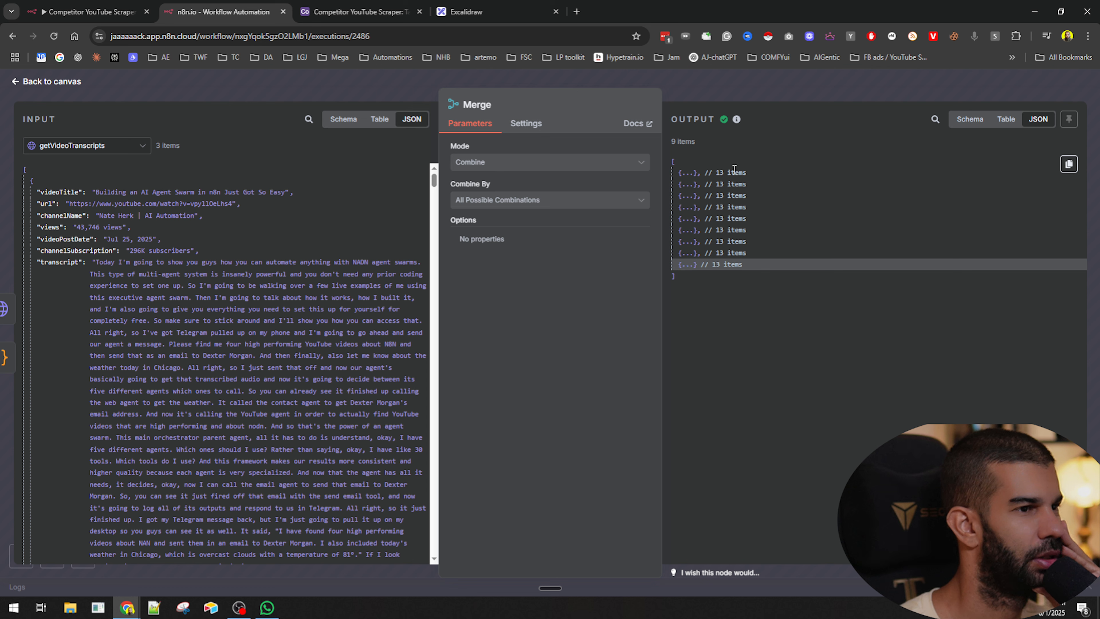
{"action": "left_click", "coordinate": [684, 173]}
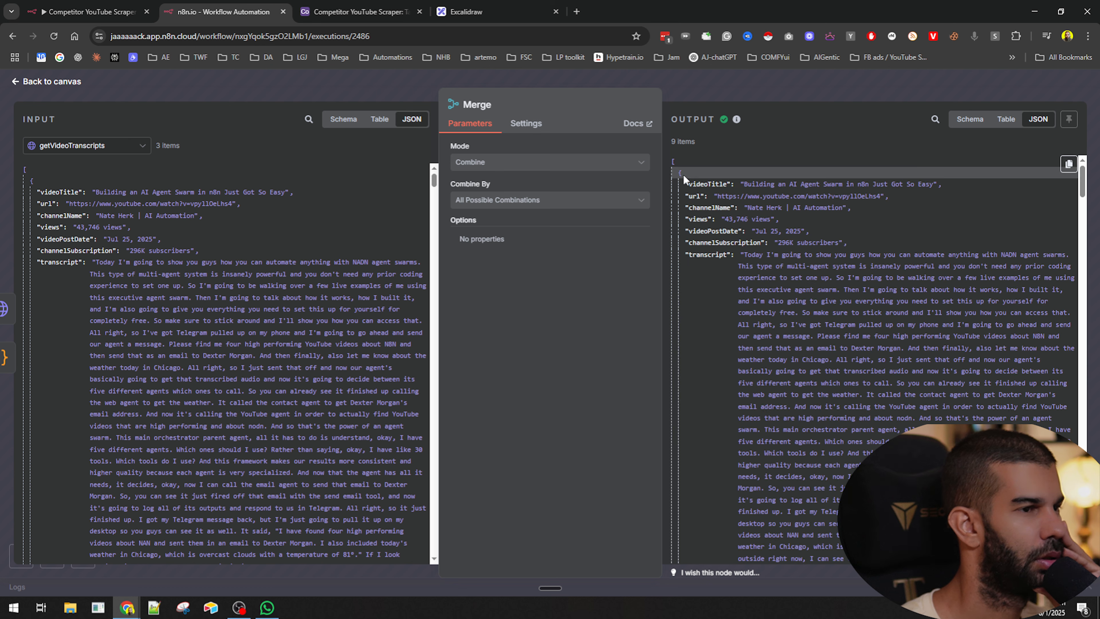
- Collapse and expand the Merge node's output items in JSON view to inspect how they are structured
{"action": "left_click", "coordinate": [681, 175]}
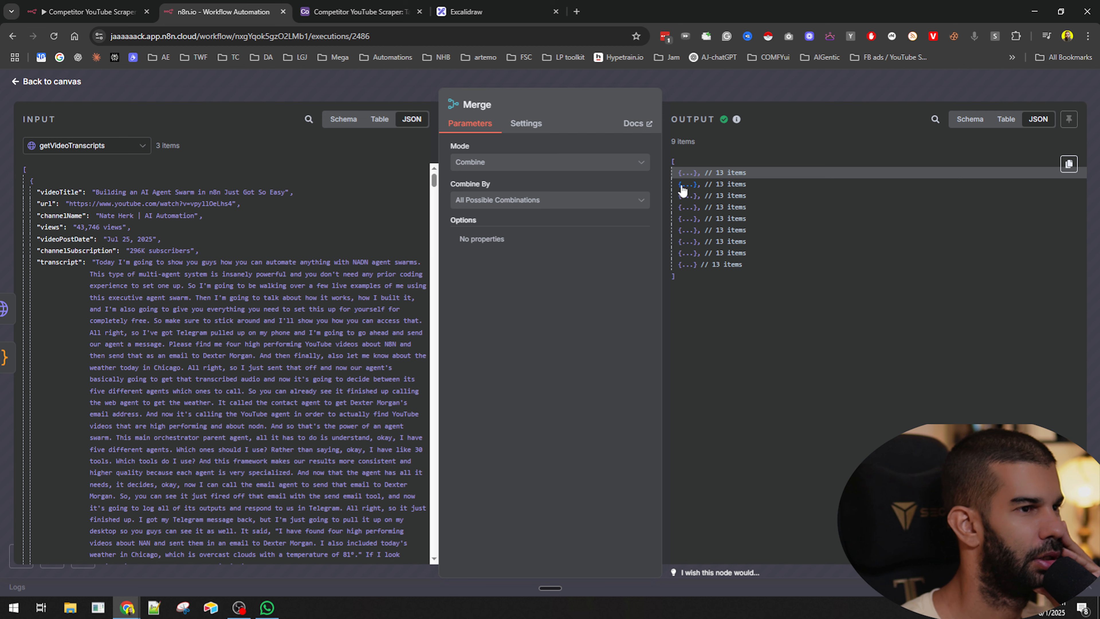
{"action": "left_click", "coordinate": [681, 174]}
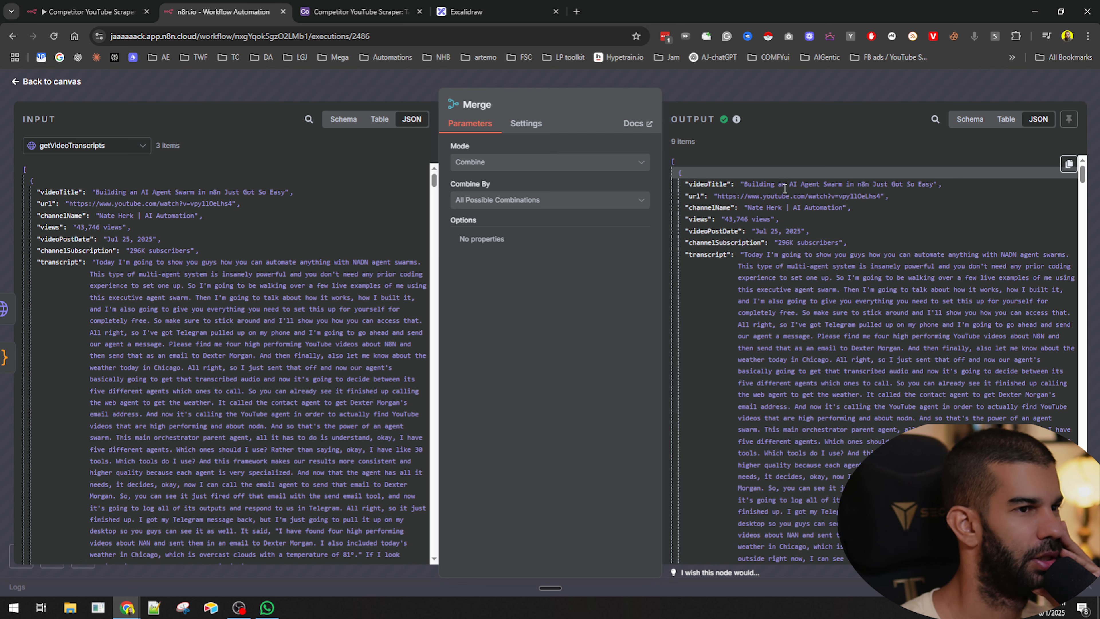
{"action": "left_click", "coordinate": [681, 175]}
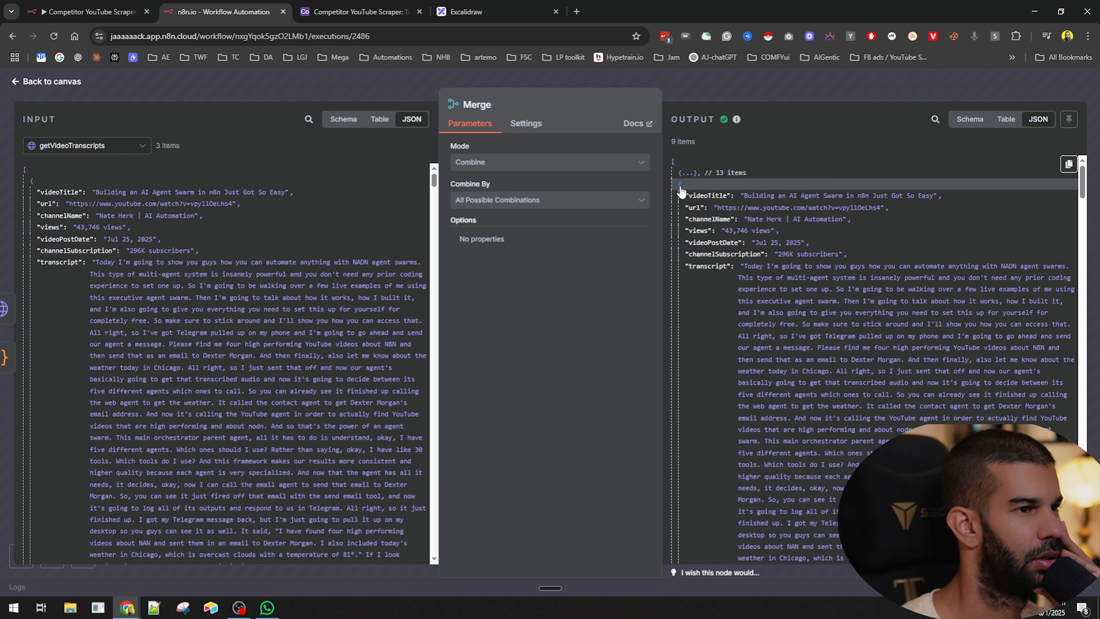
{"action": "left_click", "coordinate": [681, 190]}
{"action": "left_click", "coordinate": [681, 196]}
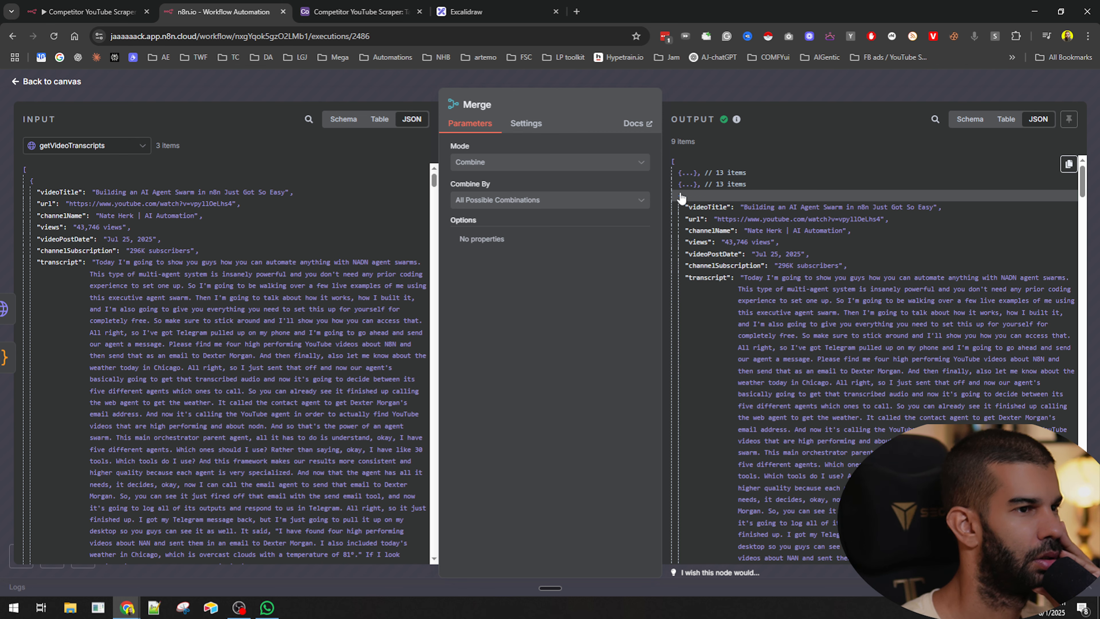
- Load the latest child execution into the editor, unpinning the trigger's pinned data, and save the workflow
{"action": "left_click", "coordinate": [742, 99]}
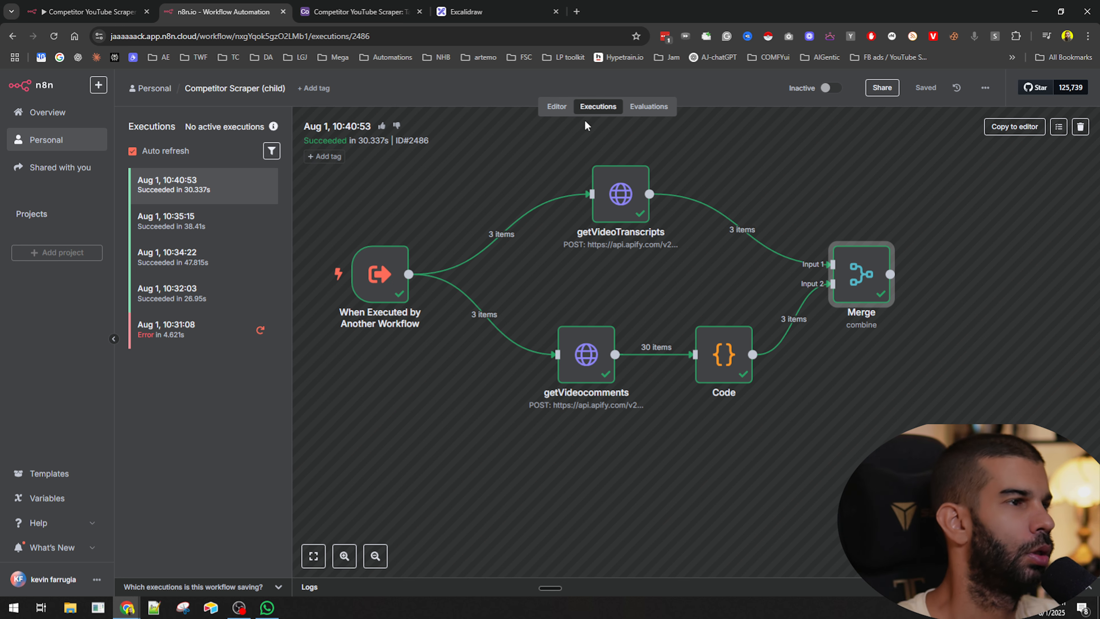
{"action": "left_click", "coordinate": [563, 107]}
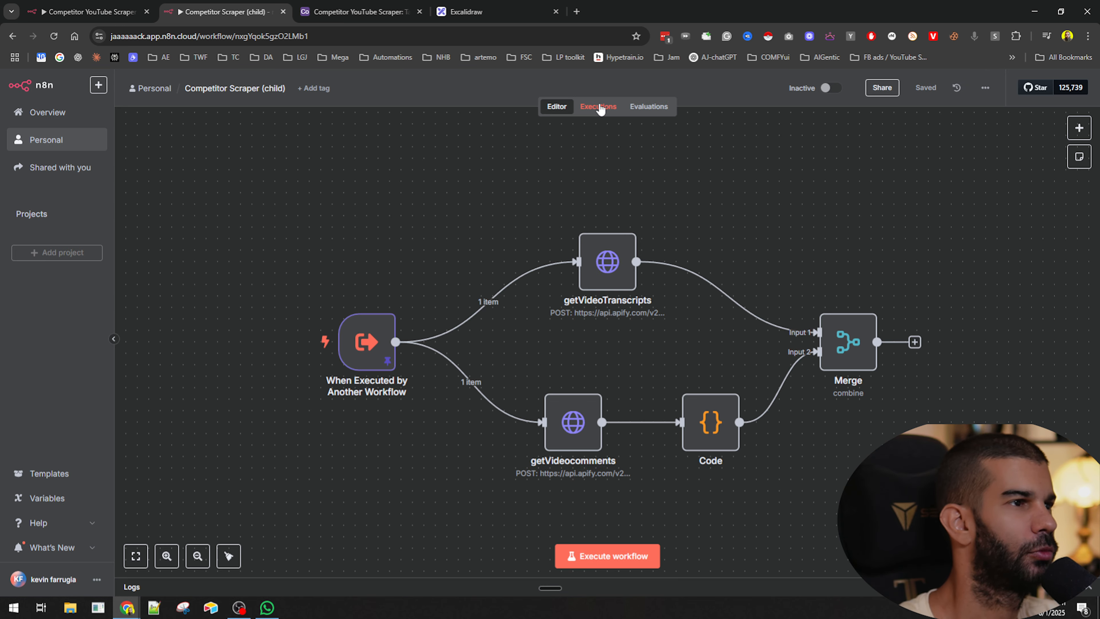
{"action": "left_click", "coordinate": [600, 109]}
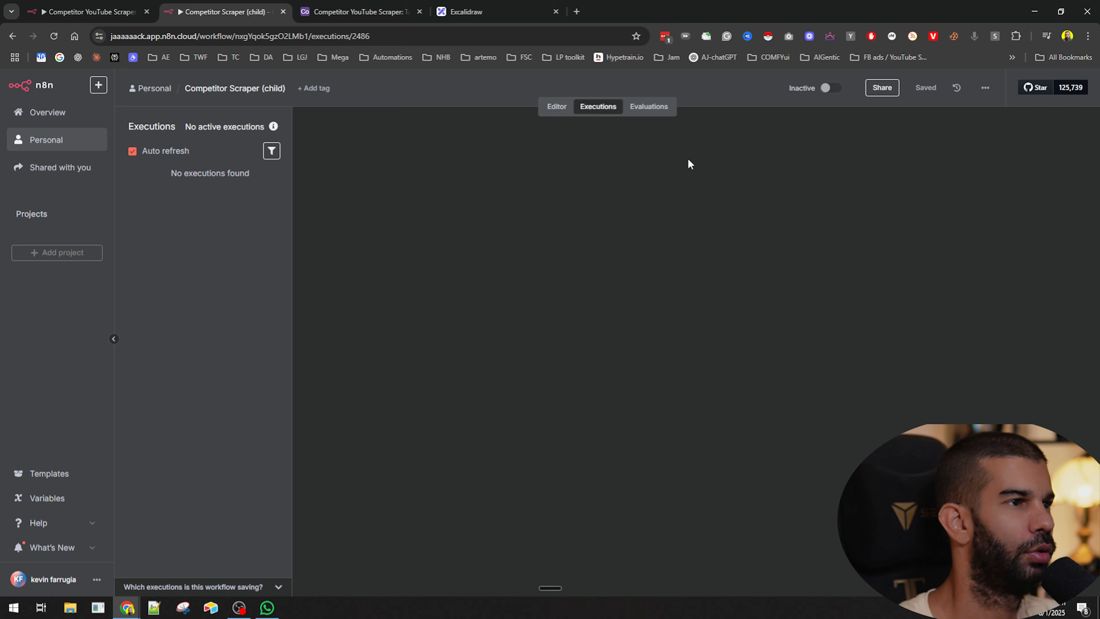
{"action": "left_click", "coordinate": [1013, 127]}
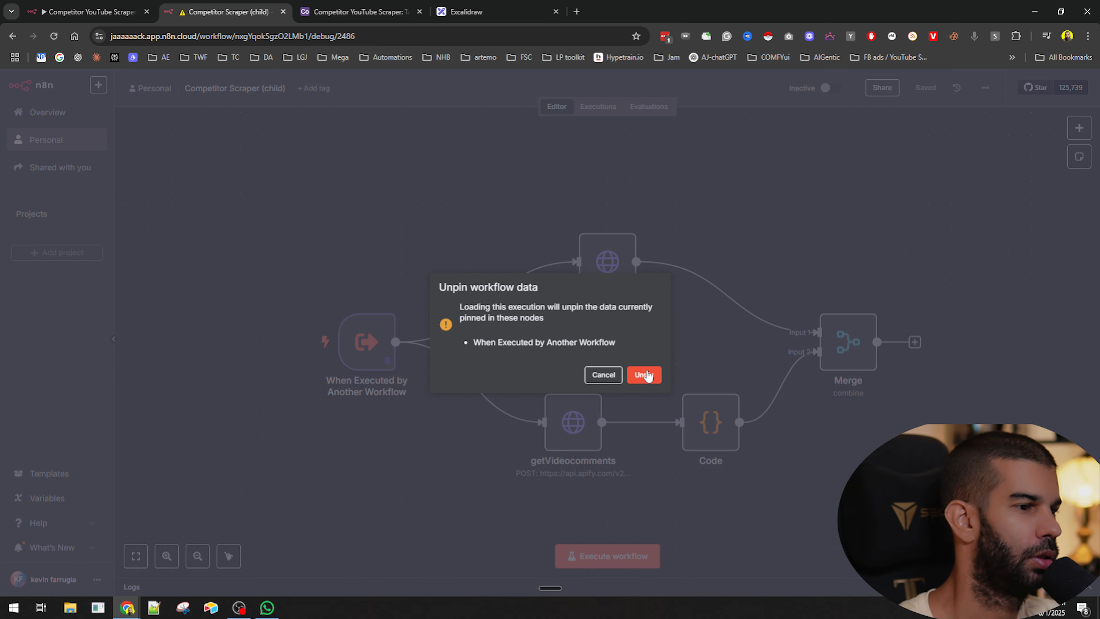
{"action": "left_click", "coordinate": [643, 374]}
{"action": "left_click_drag", "start_coordinate": [942, 432], "coordinate": [634, 320]}
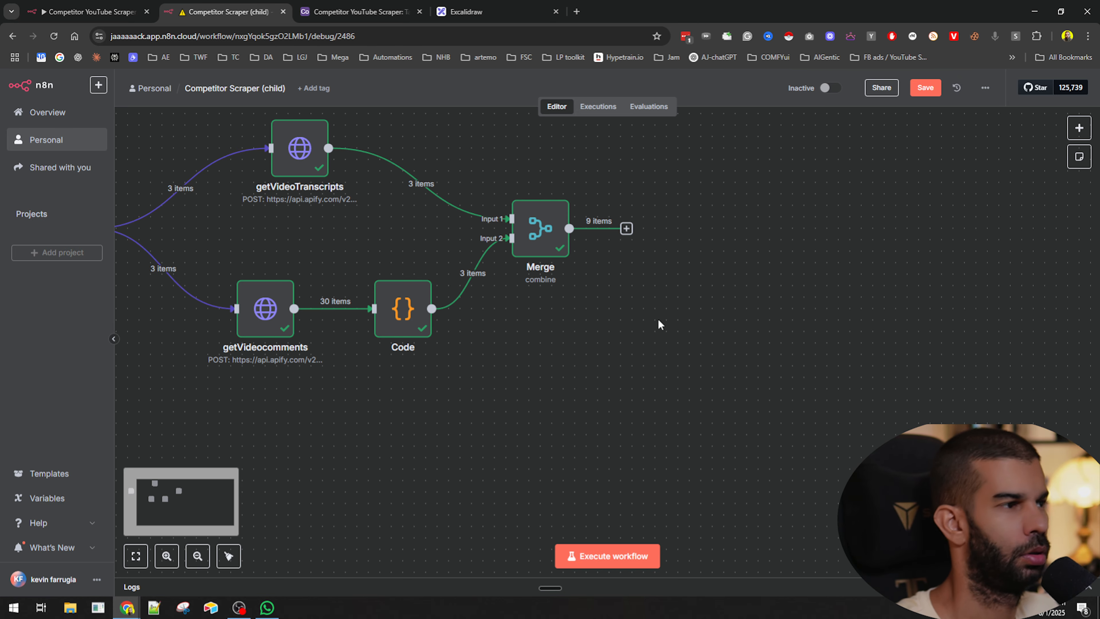
{"action": "left_click_drag", "start_coordinate": [646, 377], "coordinate": [648, 427]}
{"action": "key", "text": "ctrl+s"}
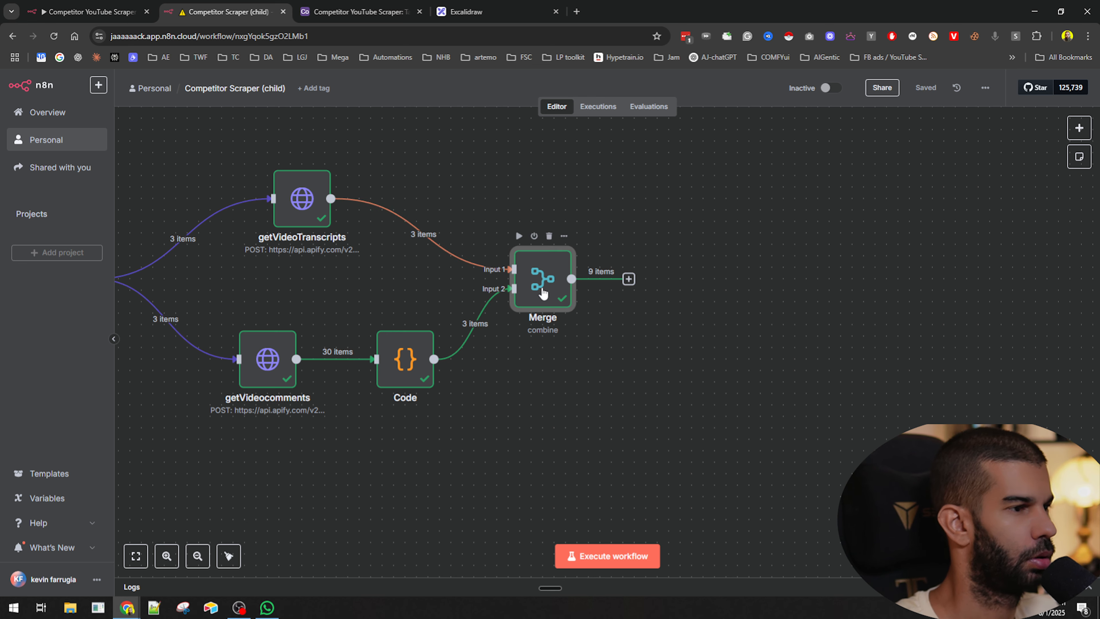
- Set the Merge node's mode to Append and execute the child workflow
{"action": "double_click", "coordinate": [540, 279]}
{"action": "left_click", "coordinate": [490, 172]}
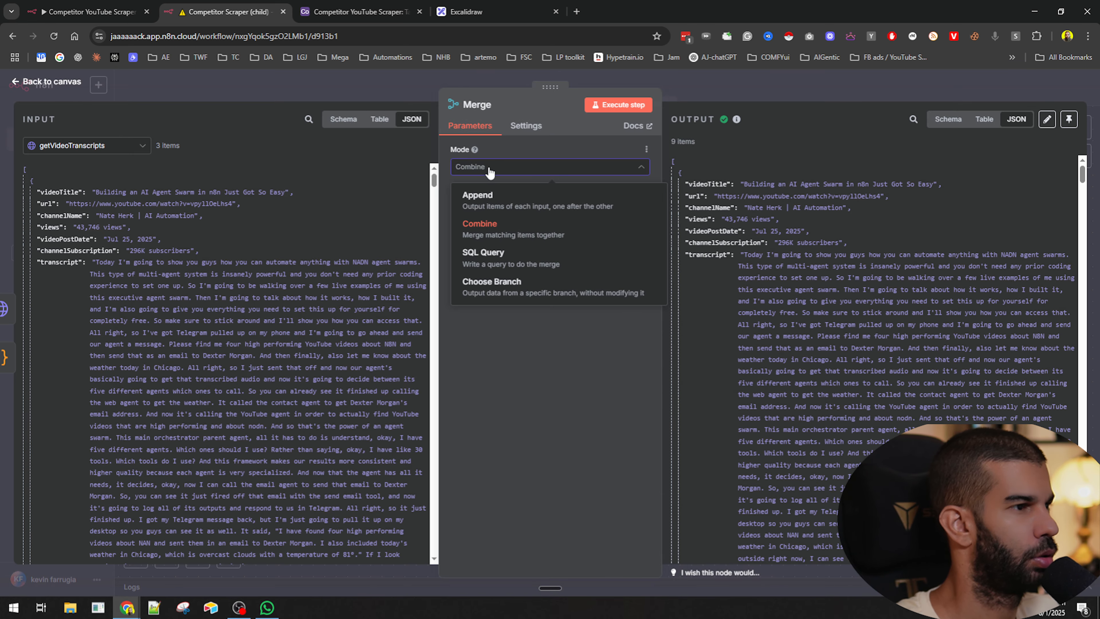
{"action": "left_click", "coordinate": [500, 201]}
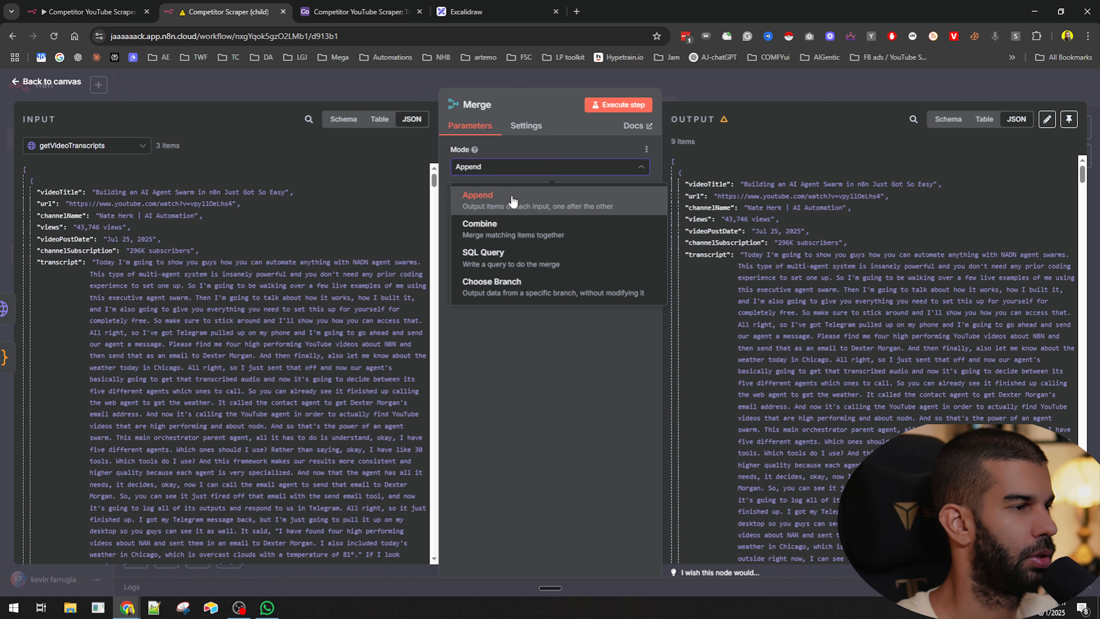
{"action": "left_click", "coordinate": [735, 91]}
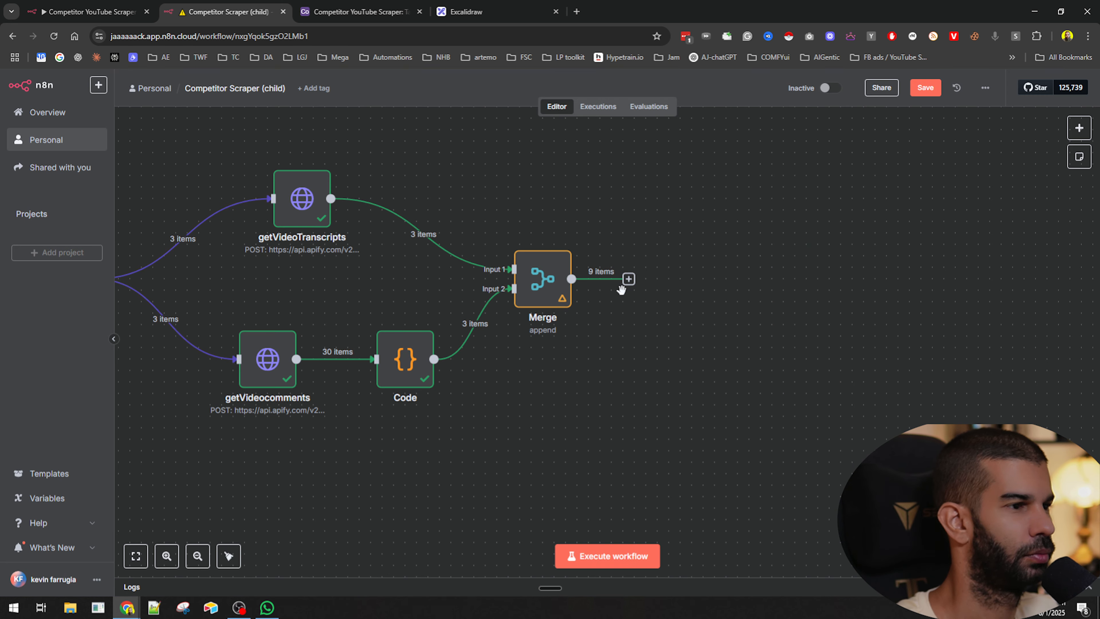
{"action": "left_click_drag", "start_coordinate": [470, 440], "coordinate": [684, 453]}
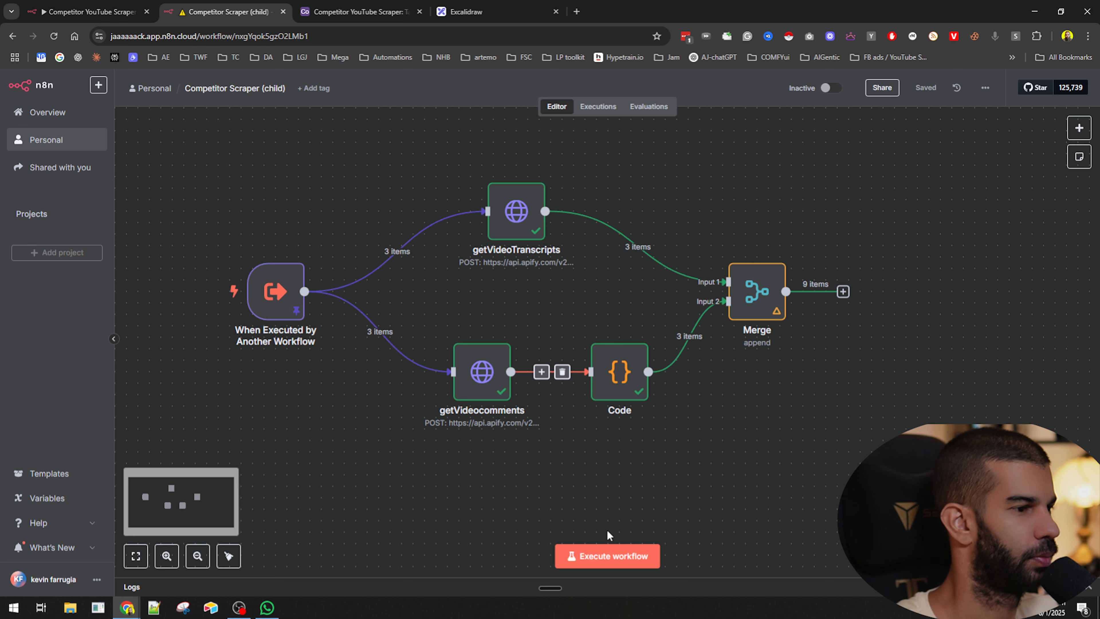
{"action": "left_click", "coordinate": [600, 559]}
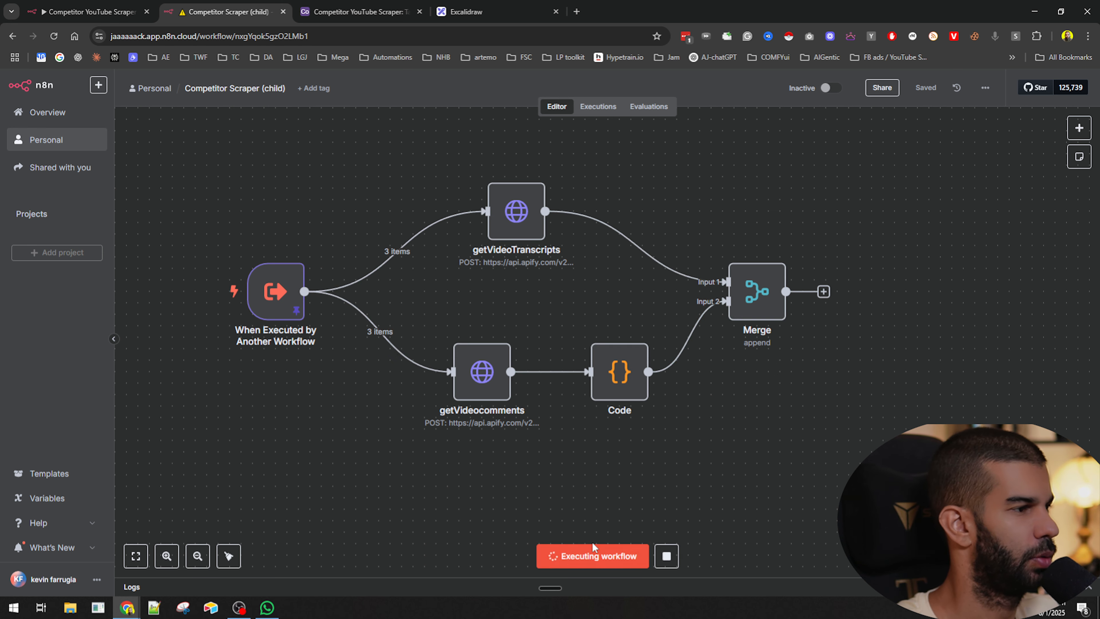
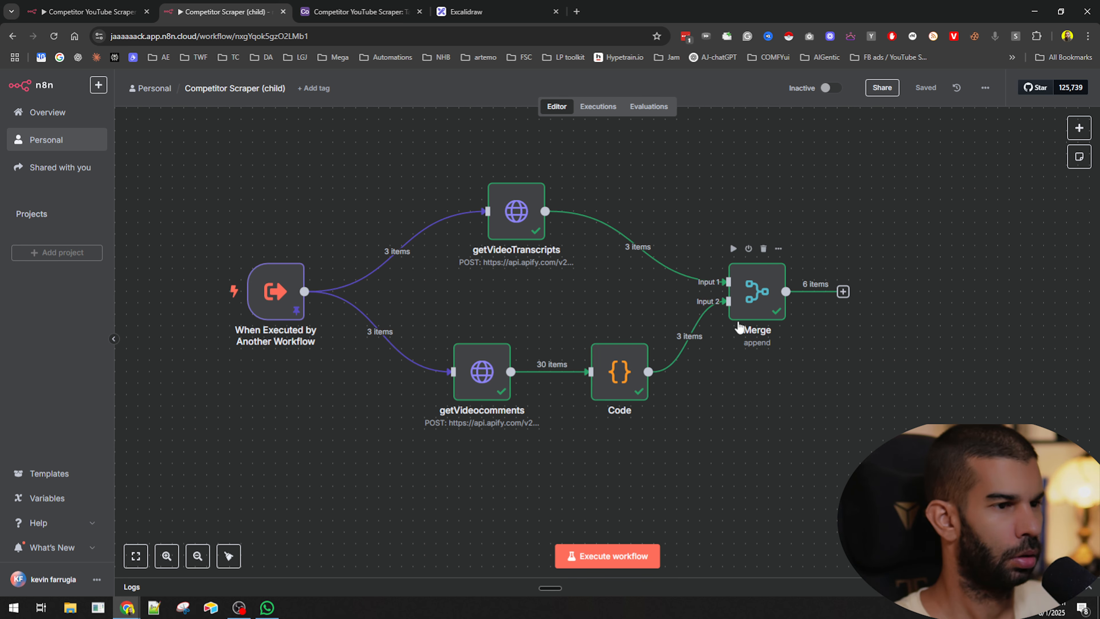
- Open the Merge node and expand the output items to inspect how transcripts and comments are appended
{"action": "double_click", "coordinate": [751, 293]}
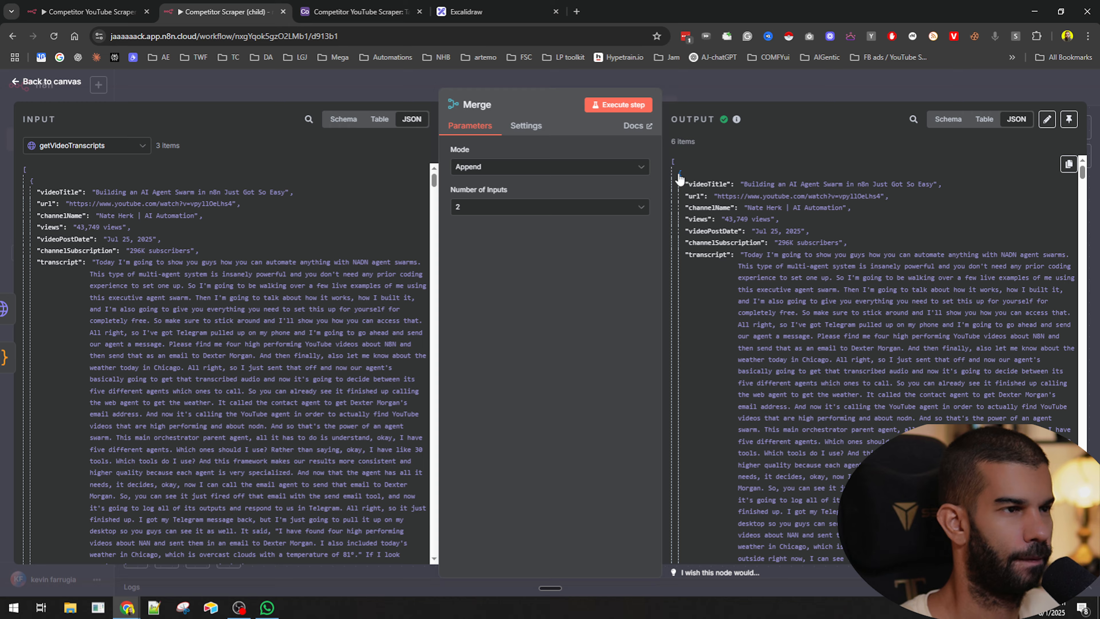
{"action": "left_click", "coordinate": [717, 95]}
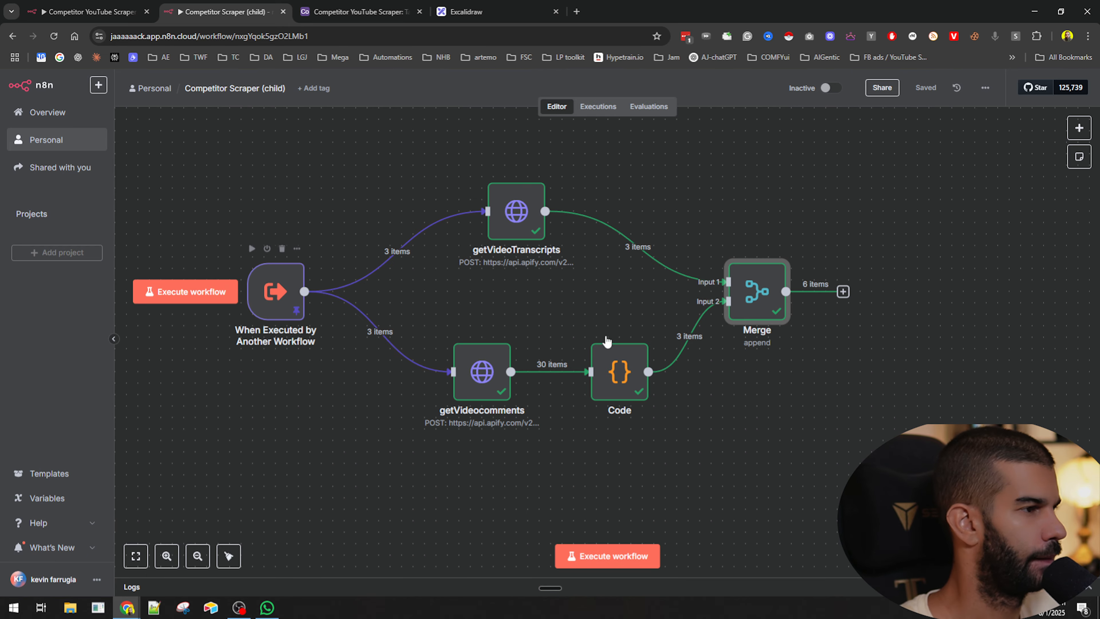
{"action": "double_click", "coordinate": [750, 305]}
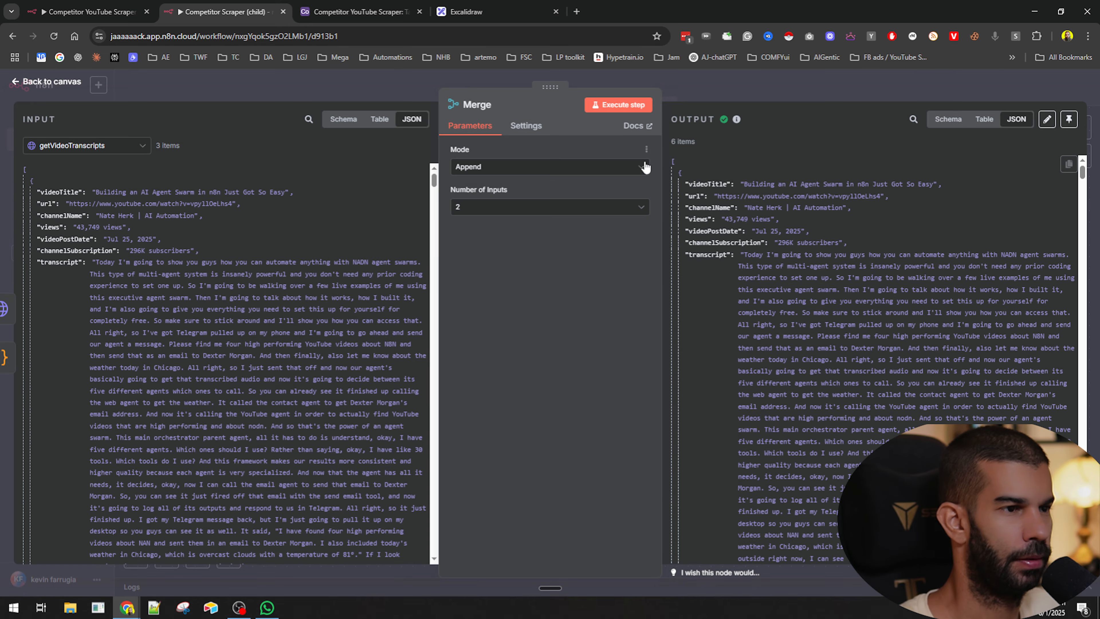
{"action": "left_click", "coordinate": [681, 175]}
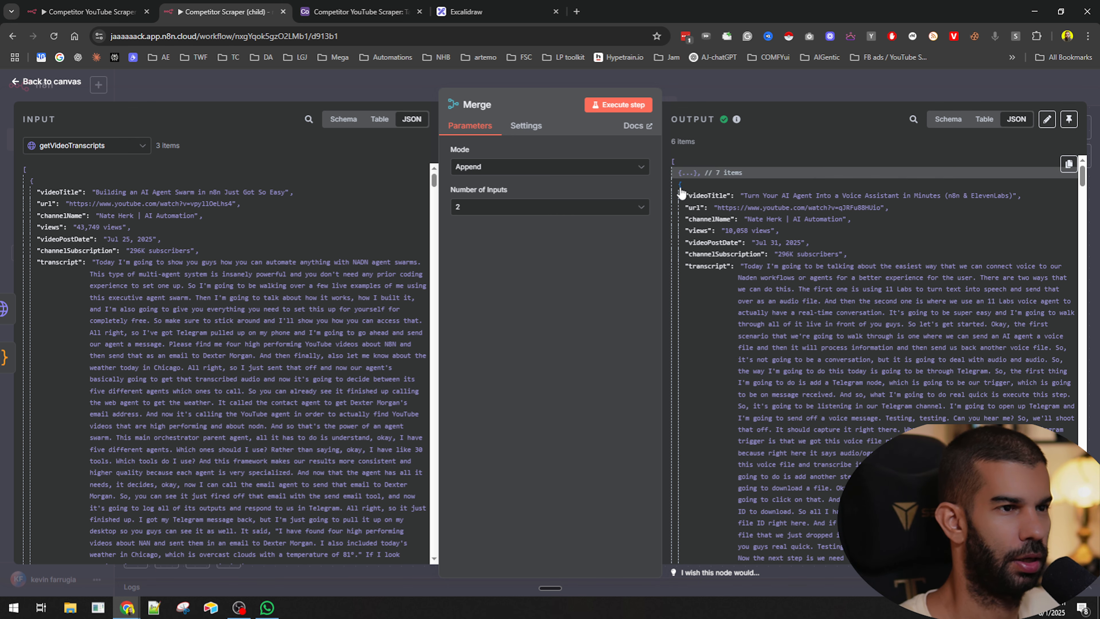
{"action": "left_click", "coordinate": [680, 187]}
{"action": "left_click", "coordinate": [680, 198]}
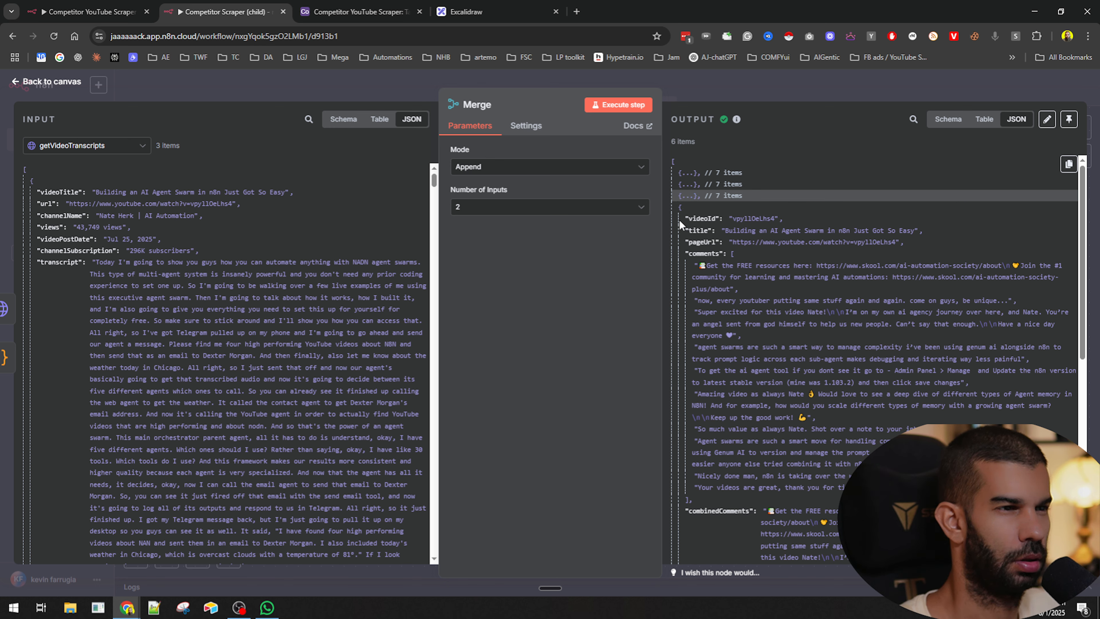
{"action": "left_click", "coordinate": [680, 208]}
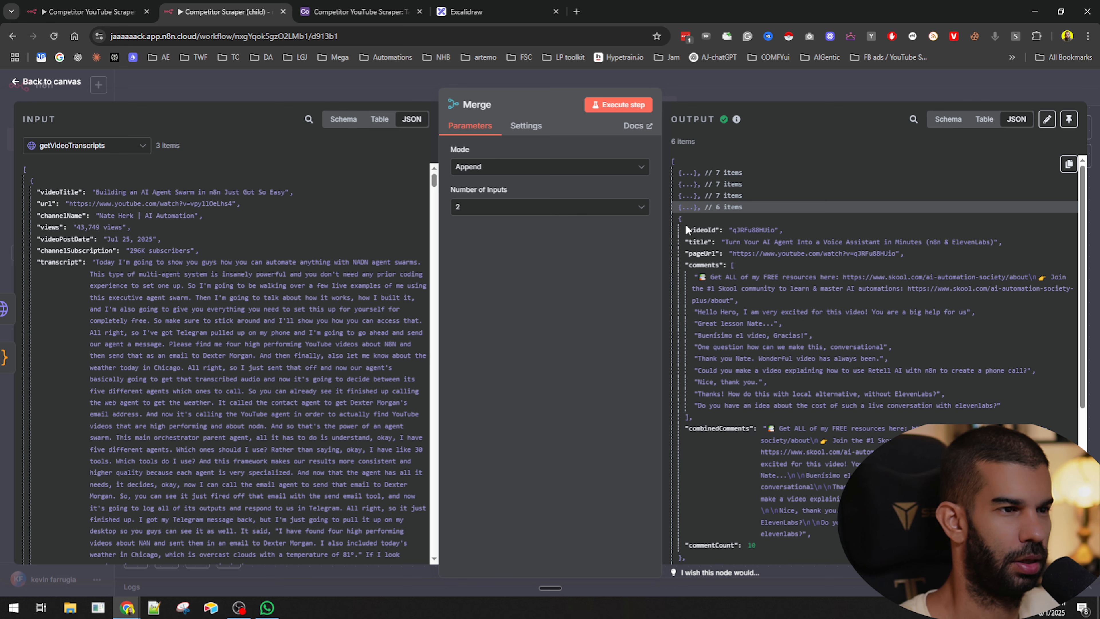
{"action": "left_click", "coordinate": [680, 219]}
{"action": "left_click", "coordinate": [681, 231]}
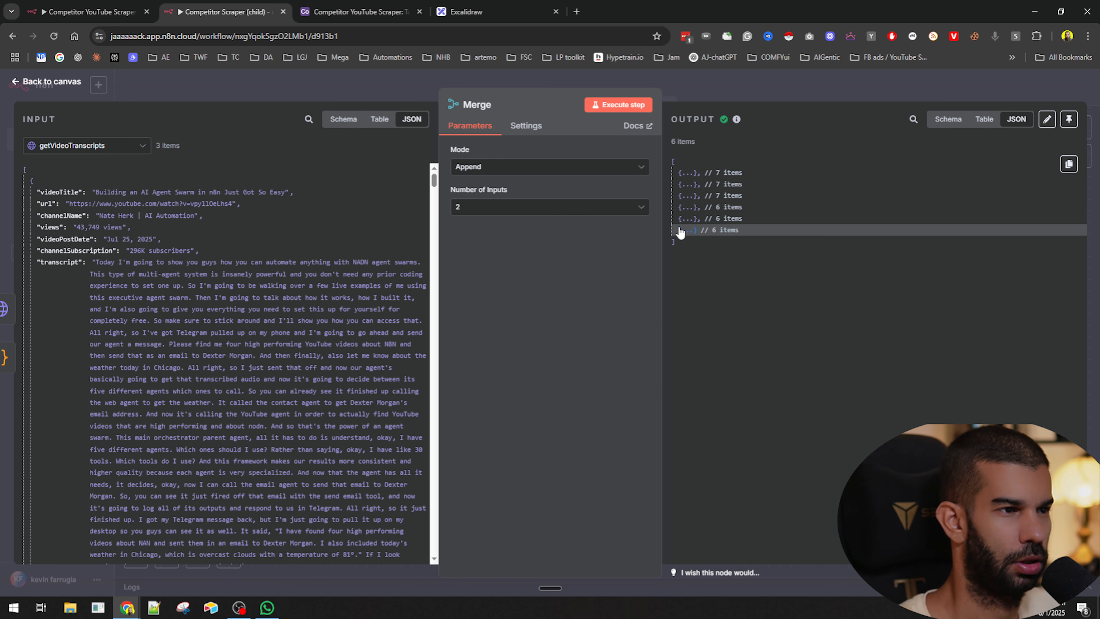
{"action": "key", "text": "Escape"}
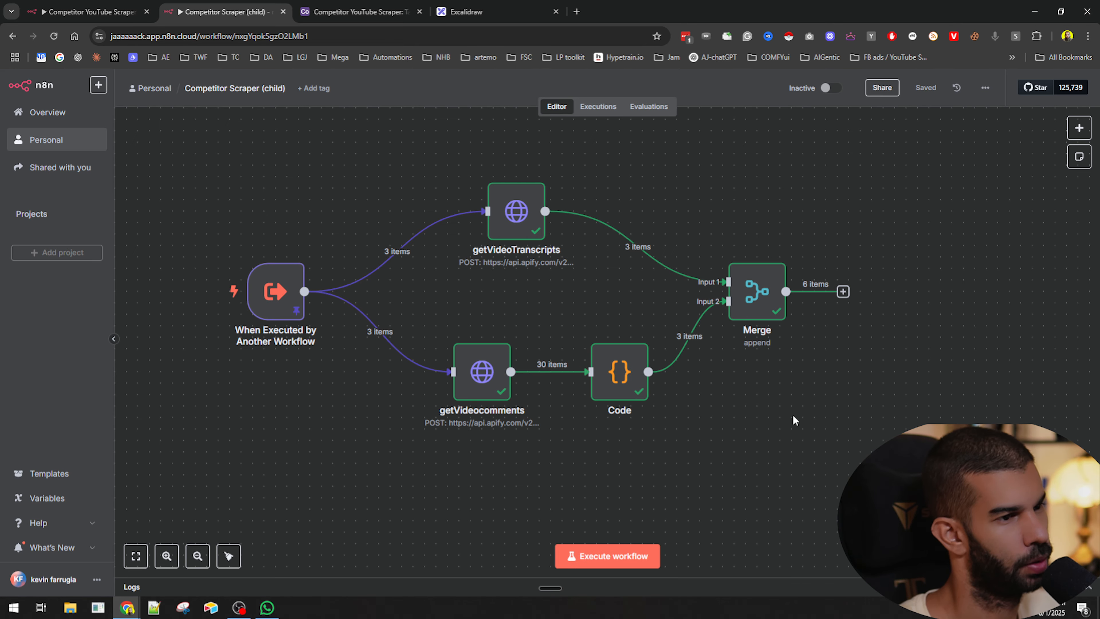
- Change the Merge node's mode from Append to Combine
{"action": "scroll", "coordinate": [739, 417], "scroll_direction": "right", "scroll_amount": 5}
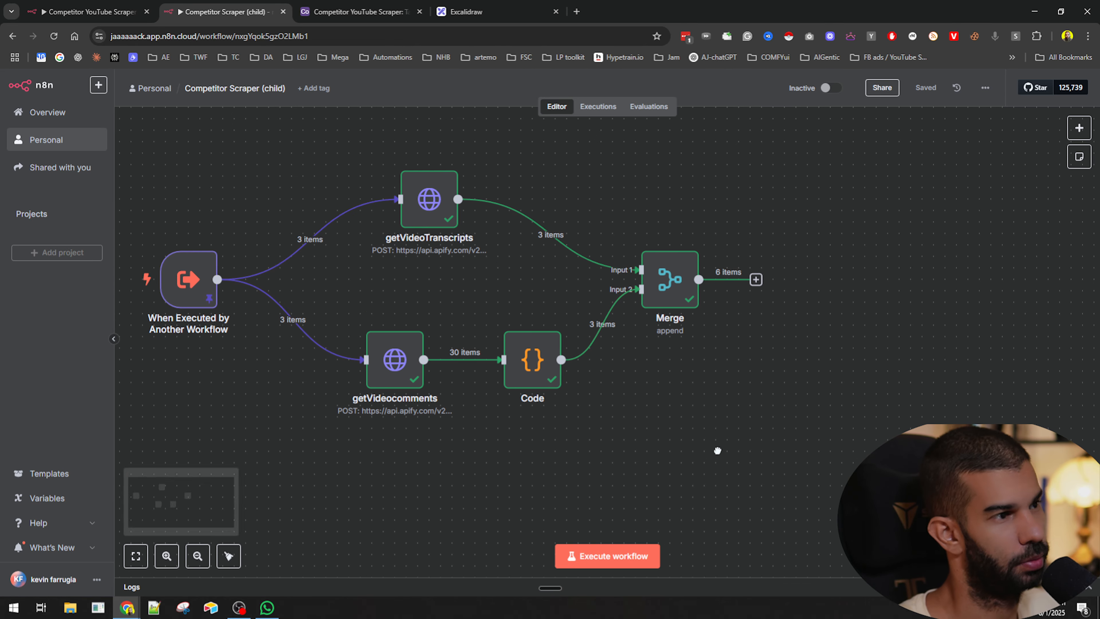
{"action": "left_click_drag", "start_coordinate": [618, 437], "coordinate": [629, 408]}
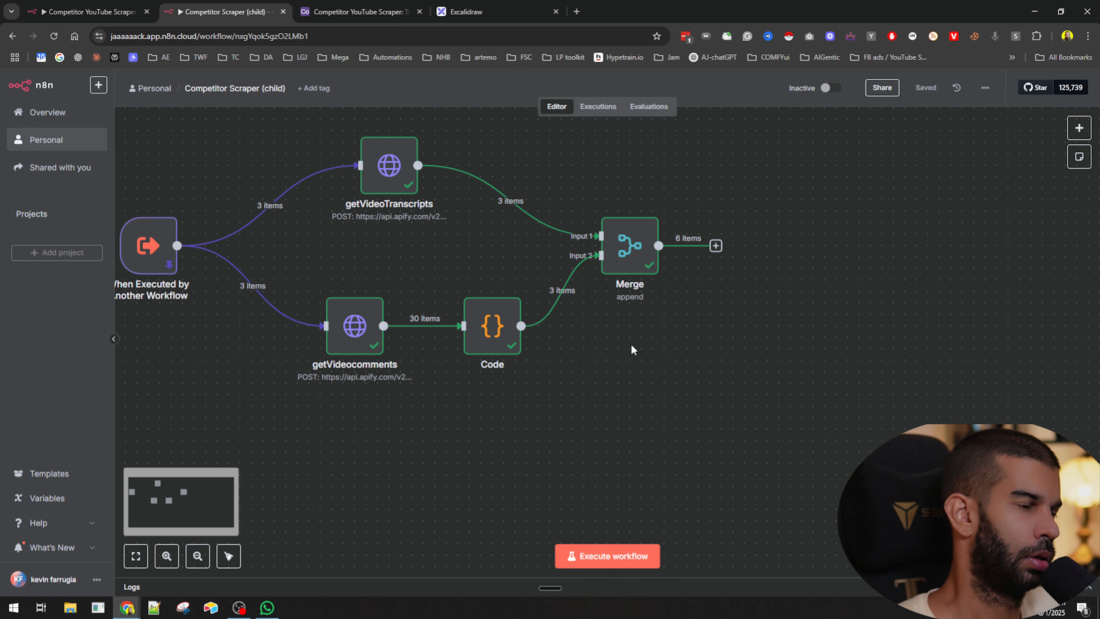
{"action": "double_click", "coordinate": [622, 244]}
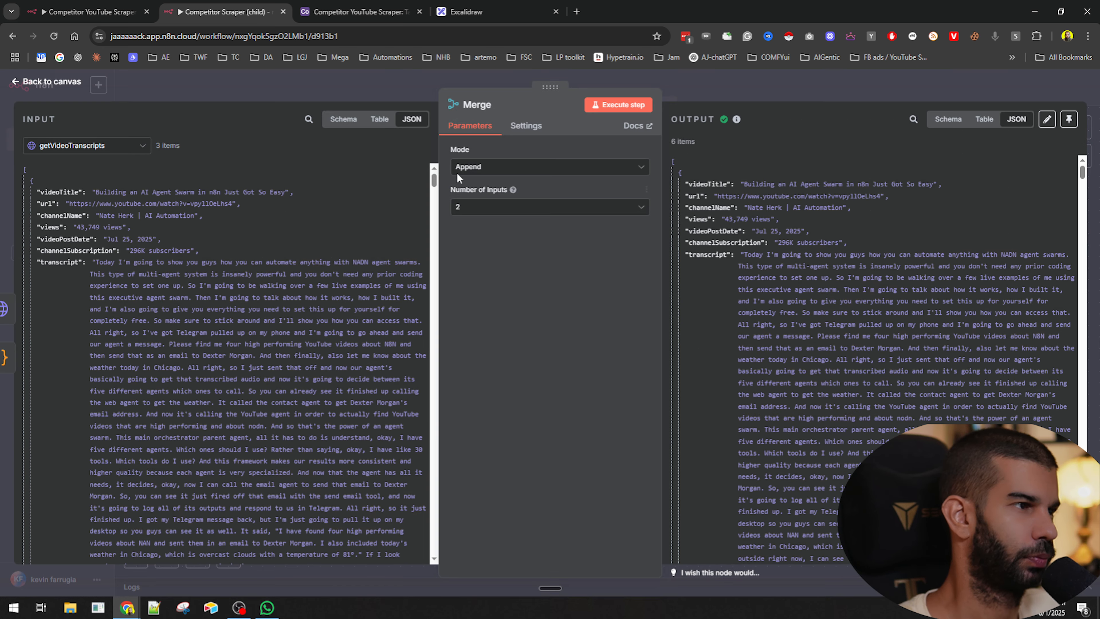
{"action": "left_click", "coordinate": [476, 169]}
{"action": "left_click", "coordinate": [483, 216]}
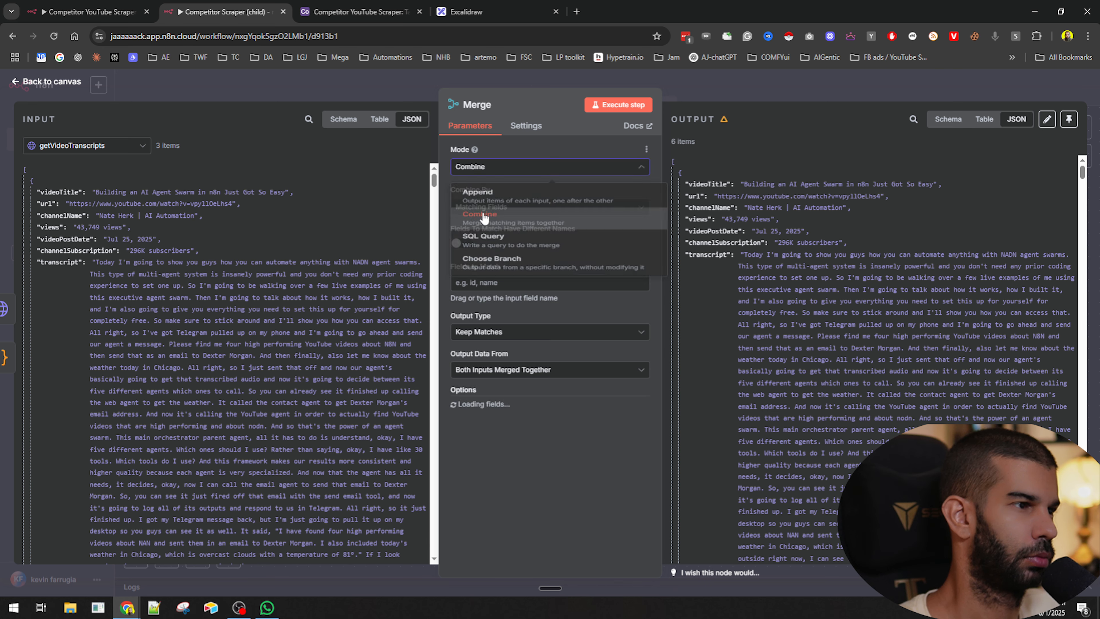
{"action": "left_click", "coordinate": [485, 169]}
{"action": "left_click", "coordinate": [754, 90]}
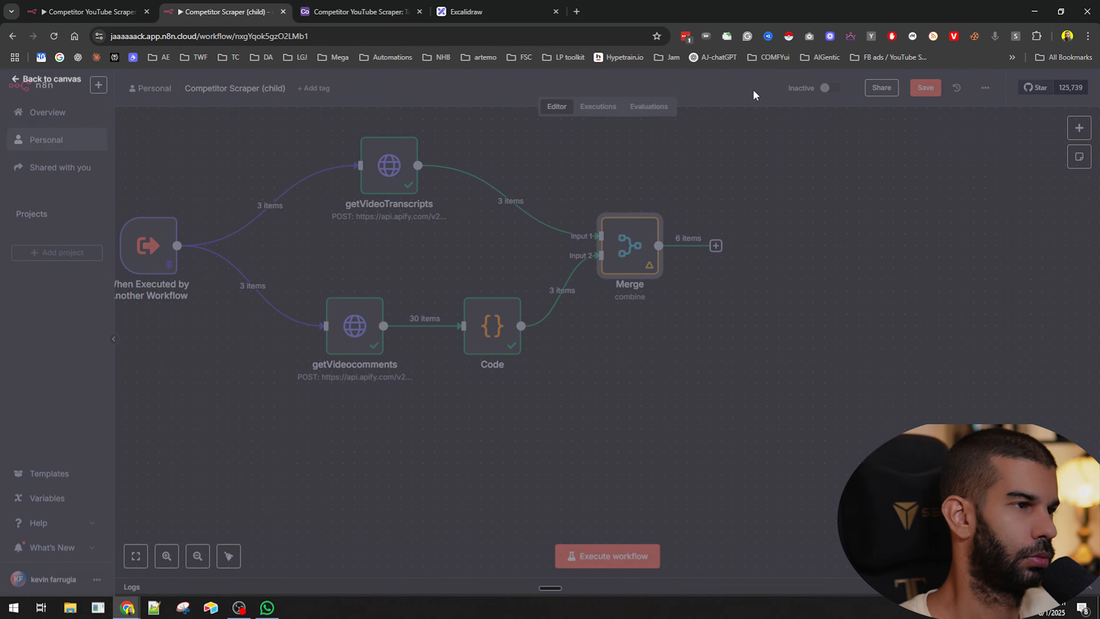
{"action": "left_click", "coordinate": [679, 366]}
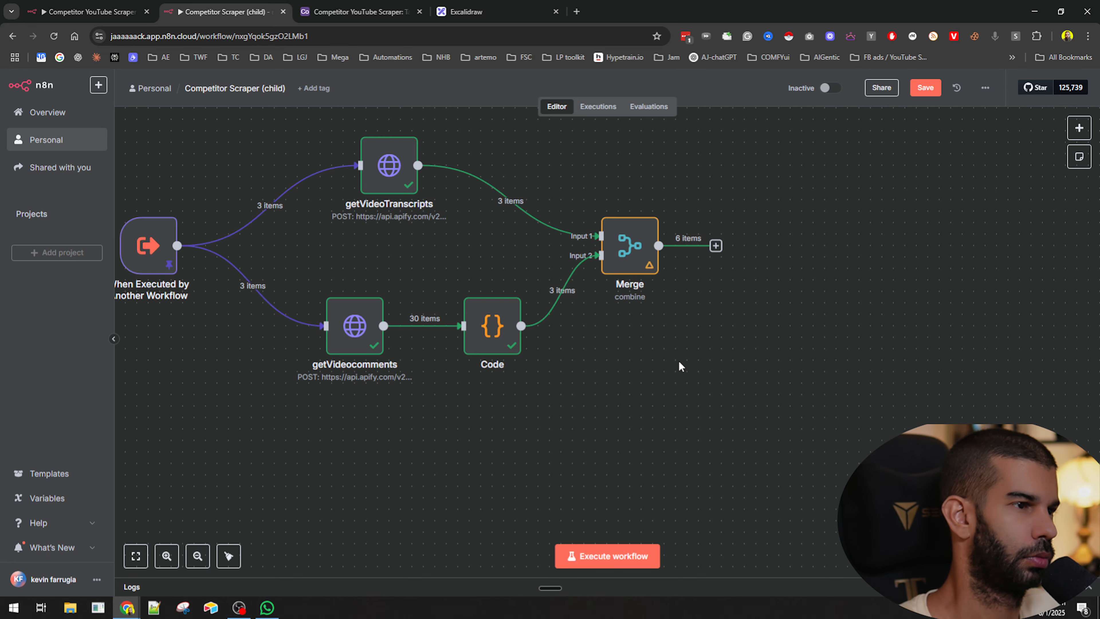
- Switch to the parent scraper workflow to review the nodes around Execute Workflow, then return to the child workflow
{"action": "mouse_move", "coordinate": [456, 180]}
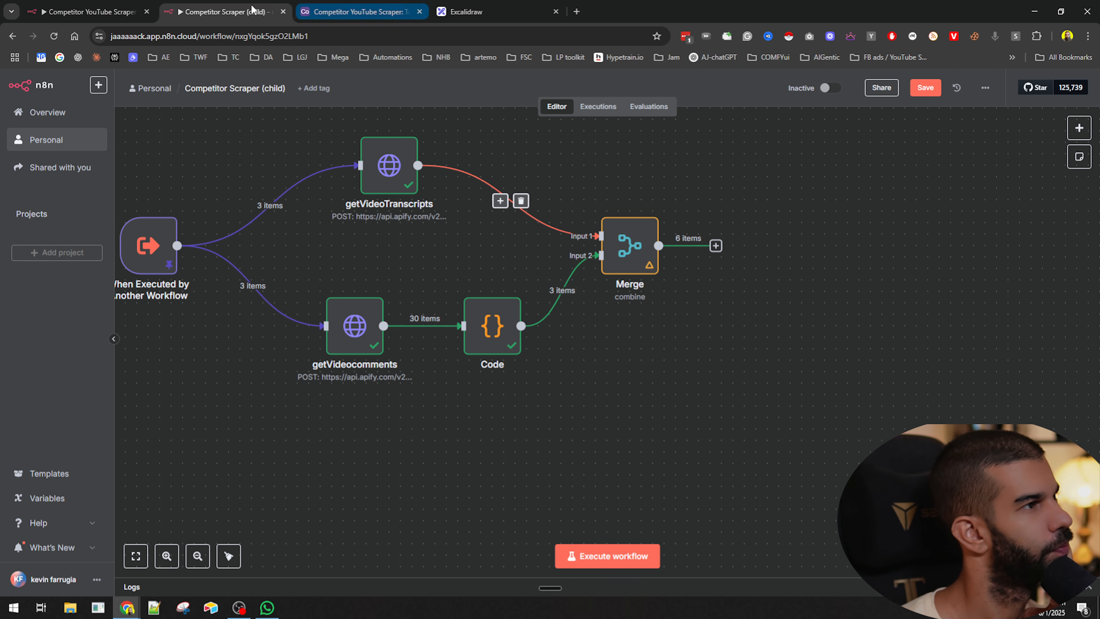
{"action": "left_click", "coordinate": [87, 12]}
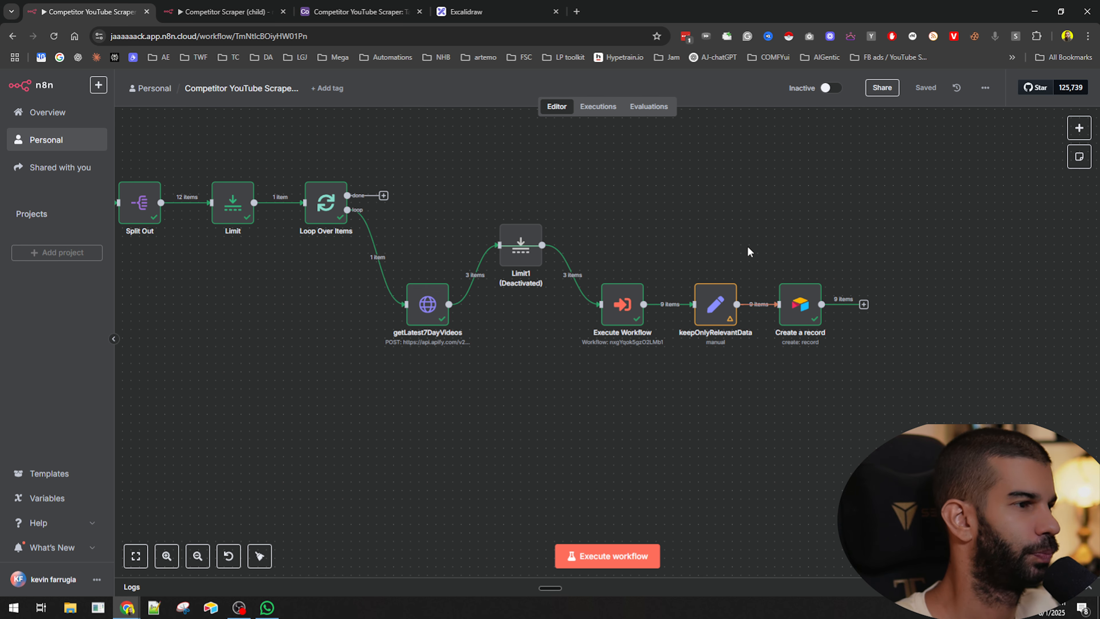
{"action": "scroll", "coordinate": [472, 246], "scroll_direction": "up", "scroll_amount": 3}
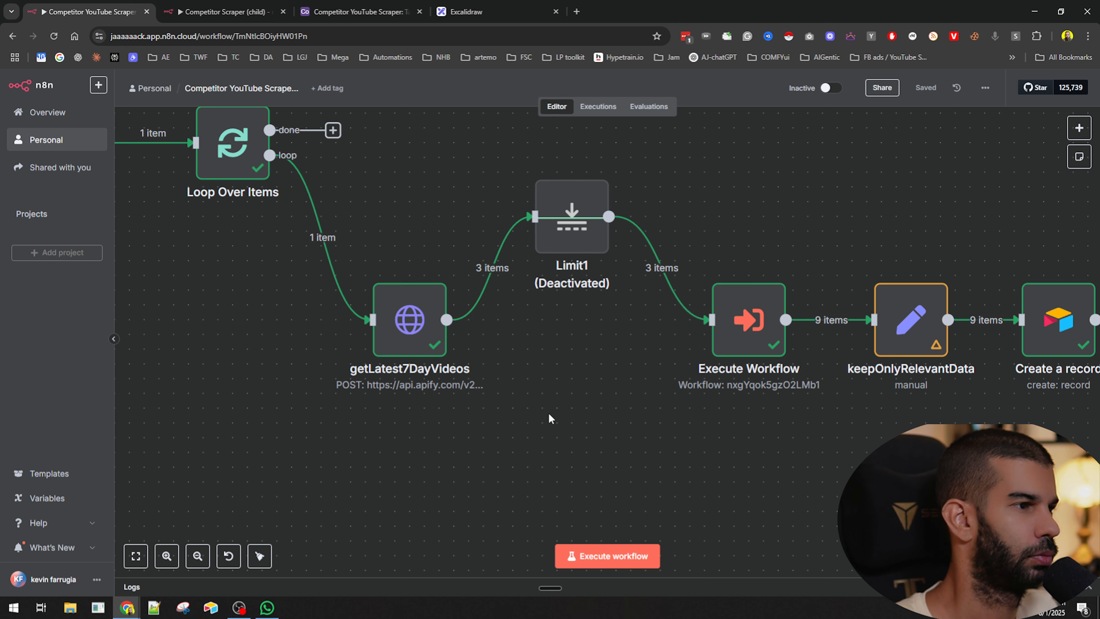
{"action": "scroll", "coordinate": [460, 271], "scroll_direction": "down", "scroll_amount": 3}
{"action": "left_click_drag", "start_coordinate": [493, 195], "coordinate": [888, 366]}
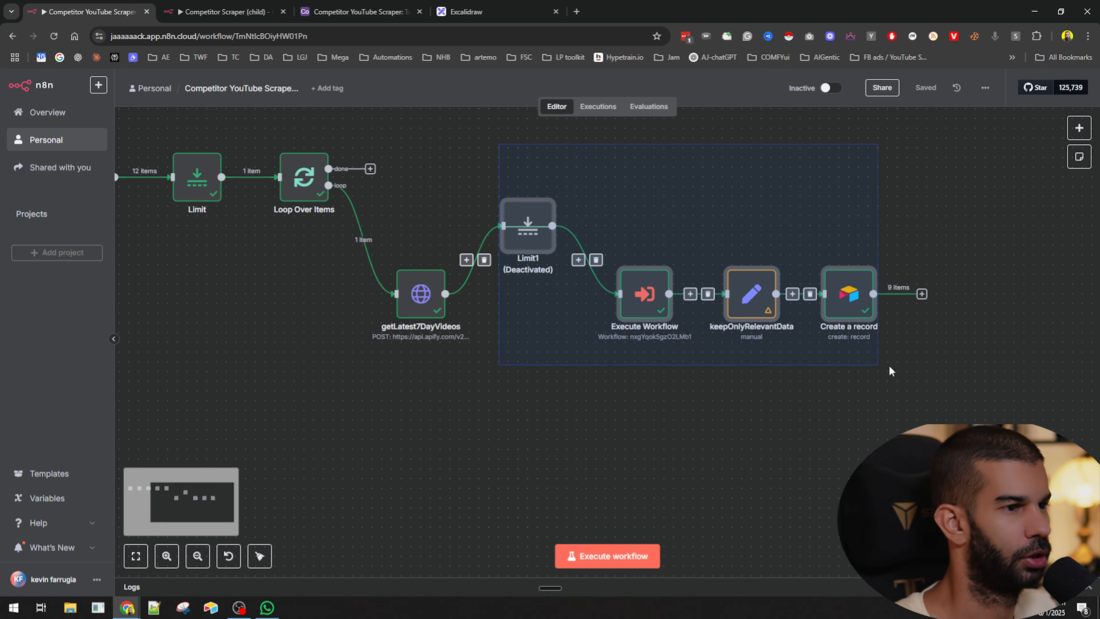
{"action": "left_click", "coordinate": [693, 156]}
{"action": "left_click", "coordinate": [237, 10]}
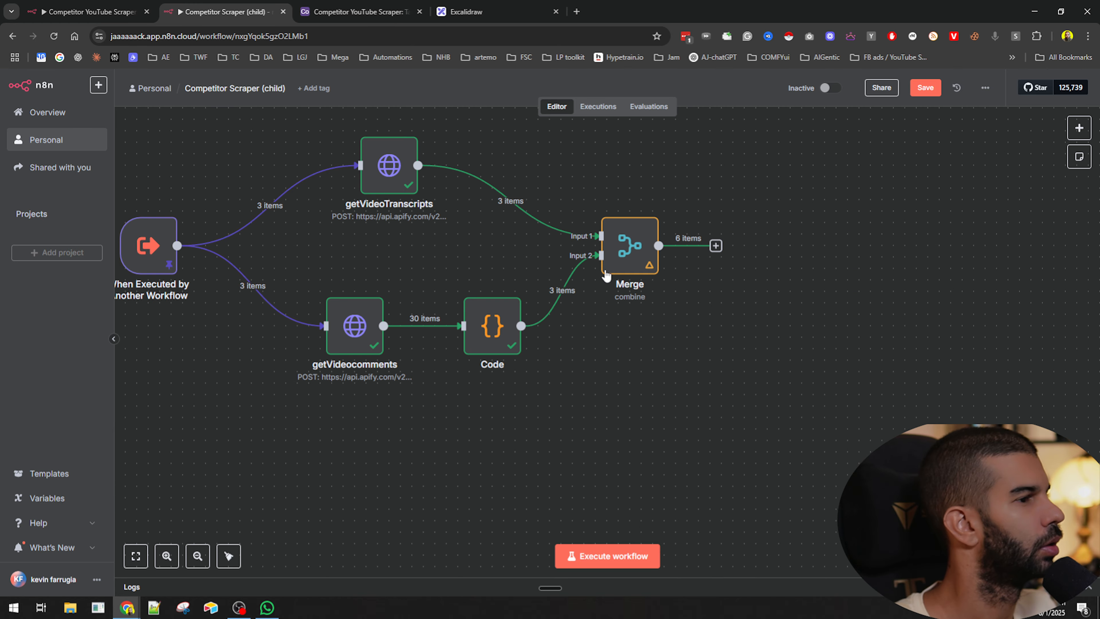
- Save the child Competitor Scraper workflow
{"action": "left_click_drag", "start_coordinate": [544, 395], "coordinate": [621, 446]}
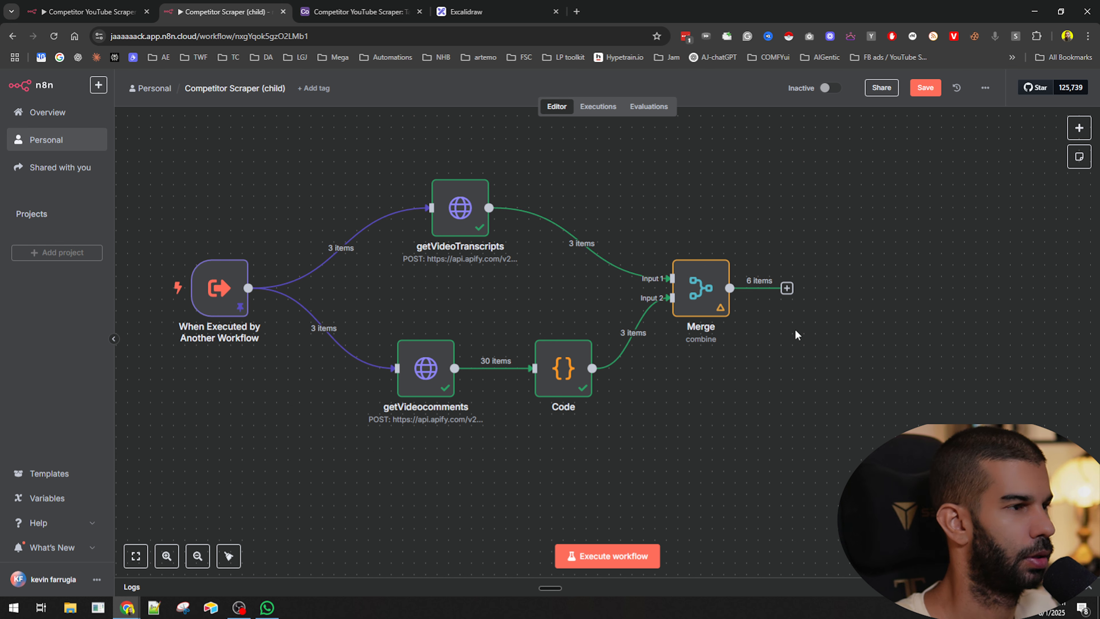
{"action": "mouse_move", "coordinate": [719, 302]}
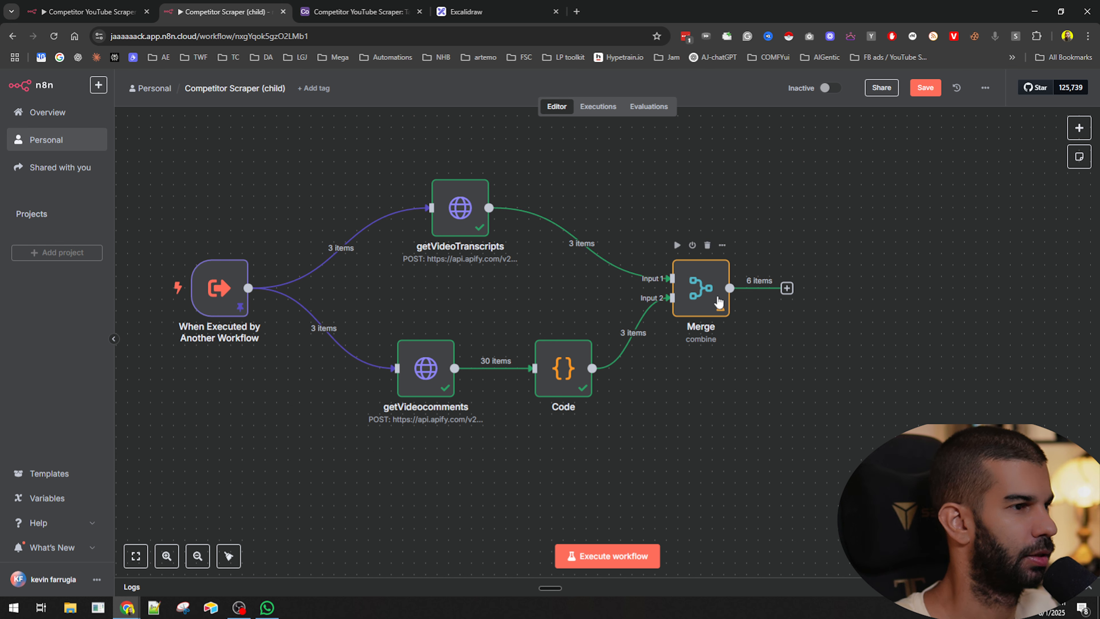
{"action": "mouse_move", "coordinate": [526, 226]}
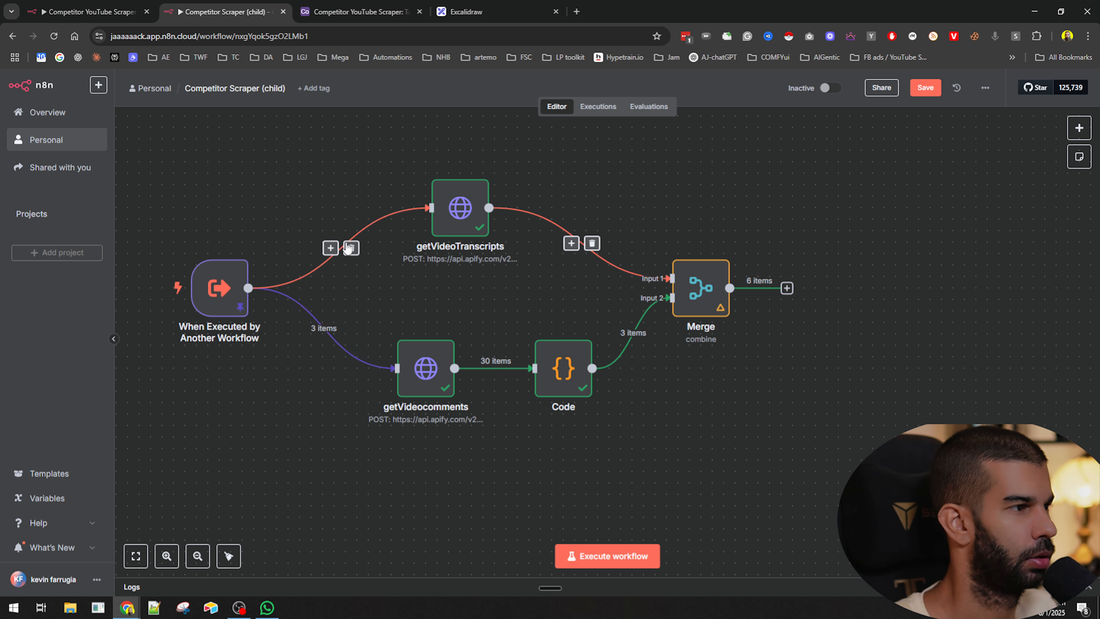
{"action": "scroll", "coordinate": [747, 288], "scroll_direction": "up", "scroll_amount": 5}
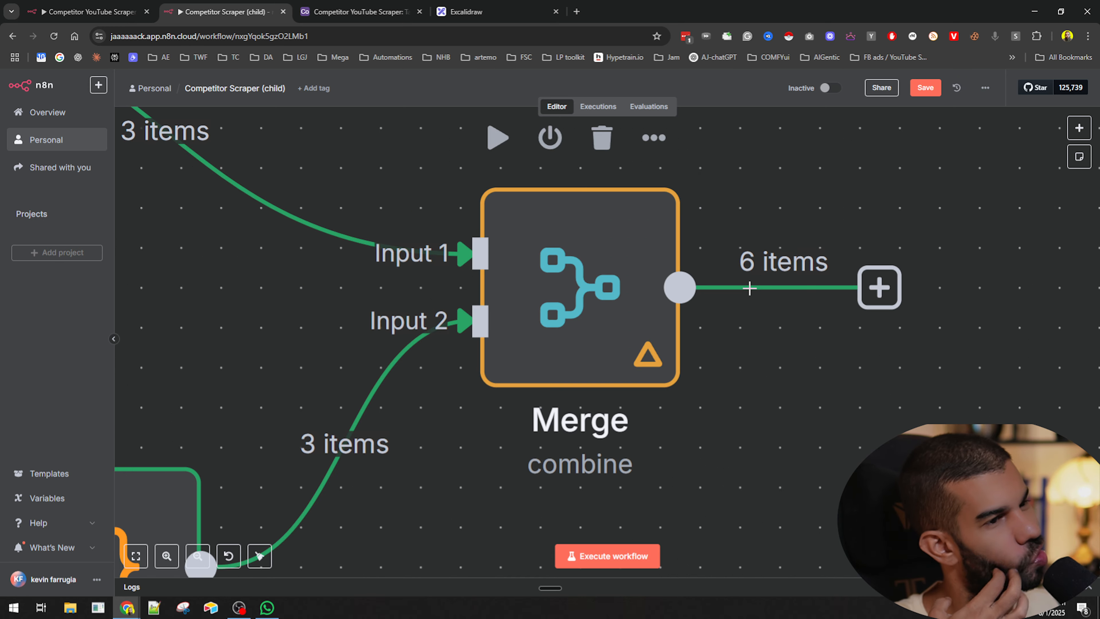
{"action": "scroll", "coordinate": [749, 288], "scroll_direction": "down", "scroll_amount": 4}
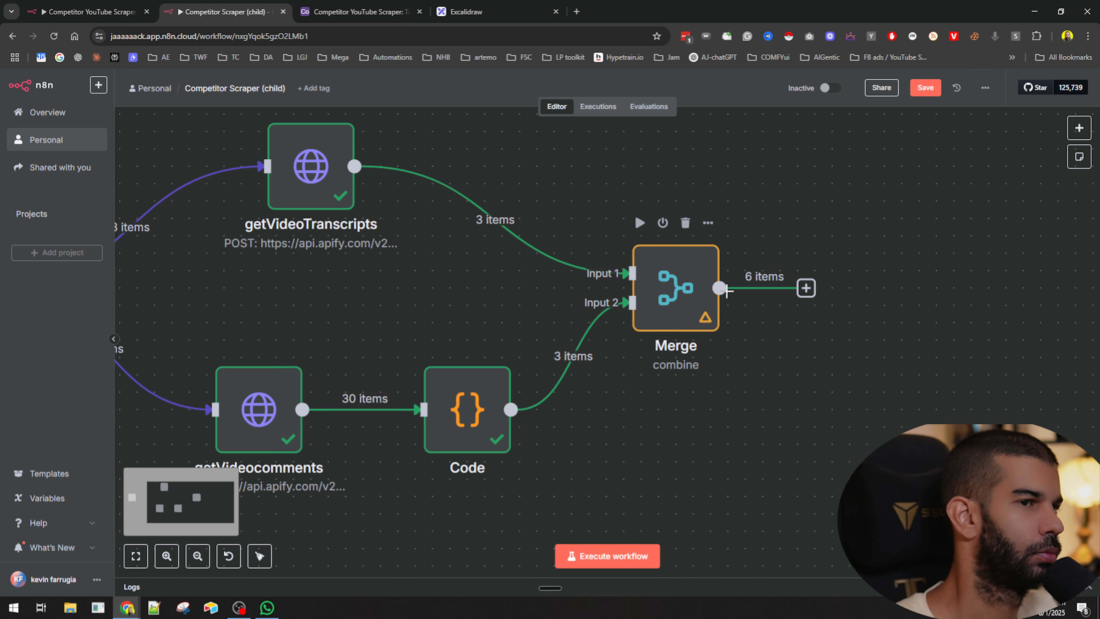
{"action": "scroll", "coordinate": [726, 290], "scroll_direction": "down", "scroll_amount": 2}
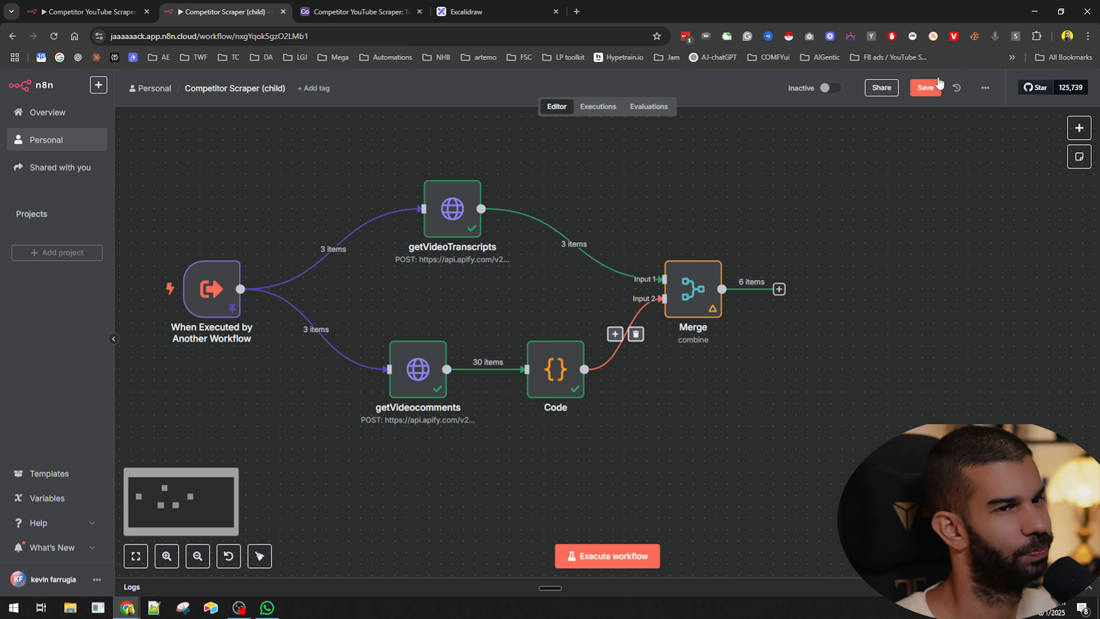
{"action": "left_click", "coordinate": [938, 83]}
- In the parent workflow, move Execute Workflow, keepOnlyRelevantData and Create a record nodes rightward and delete the deactivated Limit1 node
{"action": "left_click", "coordinate": [89, 12]}
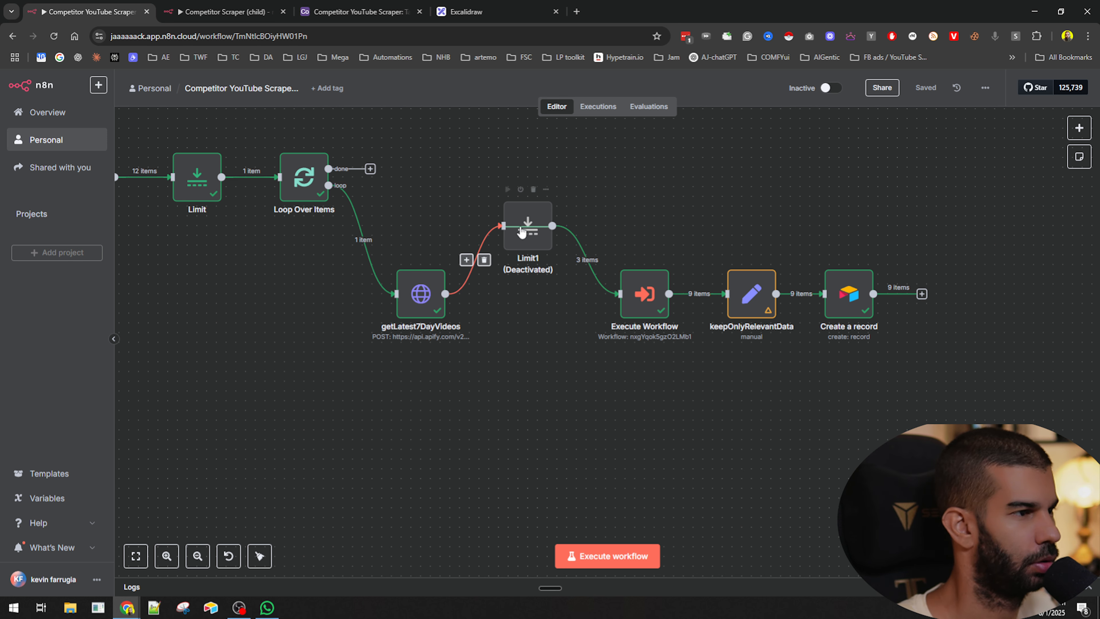
{"action": "left_click_drag", "start_coordinate": [537, 226], "coordinate": [576, 186]}
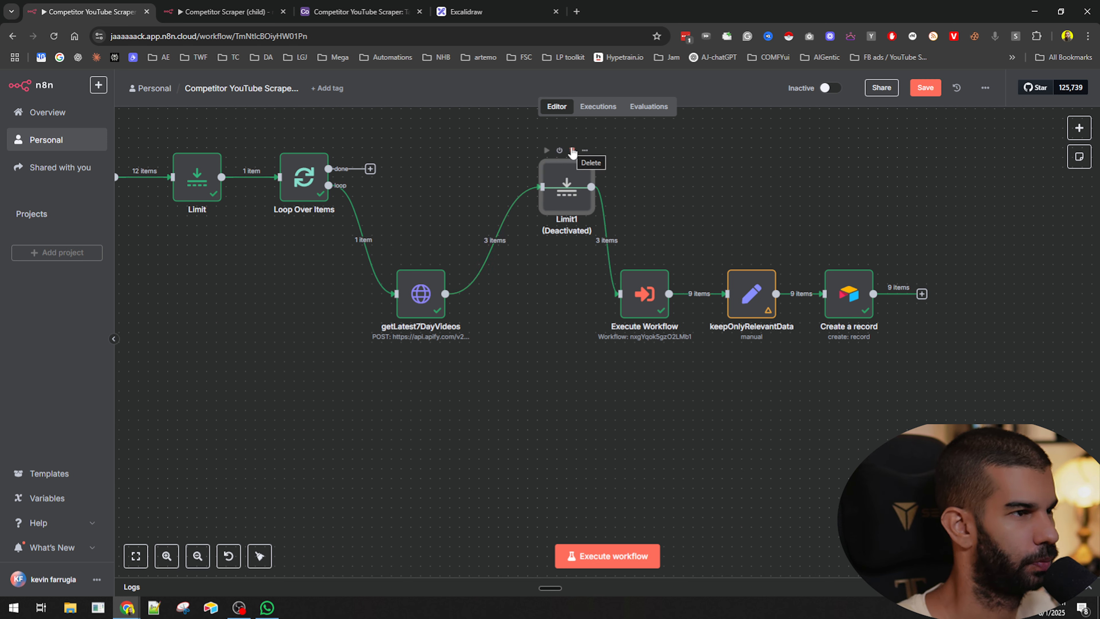
{"action": "left_click_drag", "start_coordinate": [587, 261], "coordinate": [904, 369]}
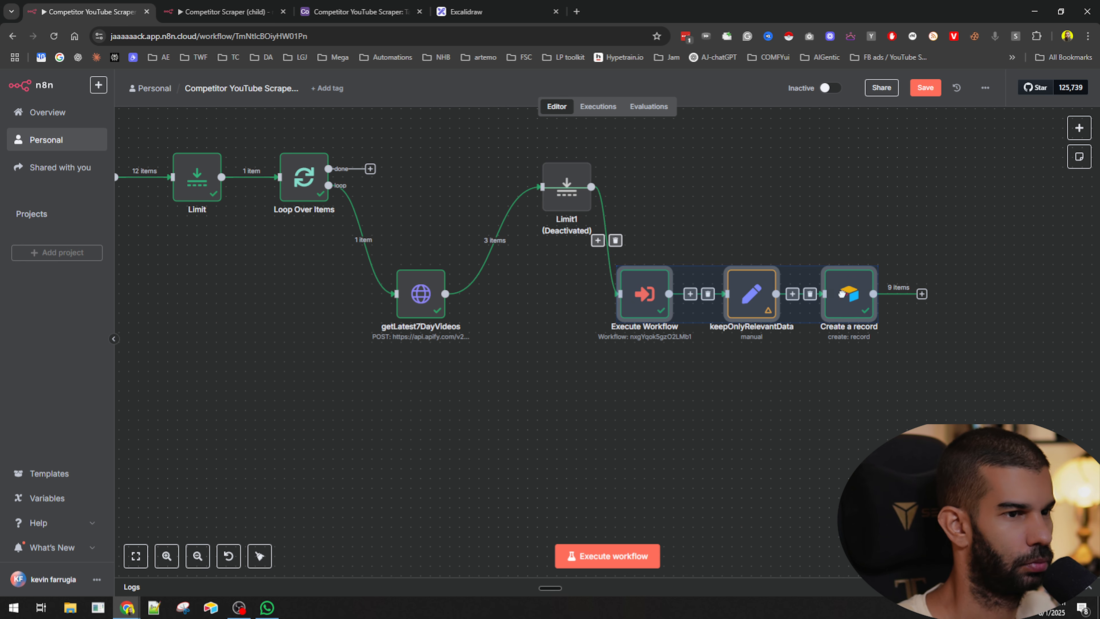
{"action": "left_click_drag", "start_coordinate": [644, 299], "coordinate": [752, 328]}
{"action": "left_click", "coordinate": [572, 151]}
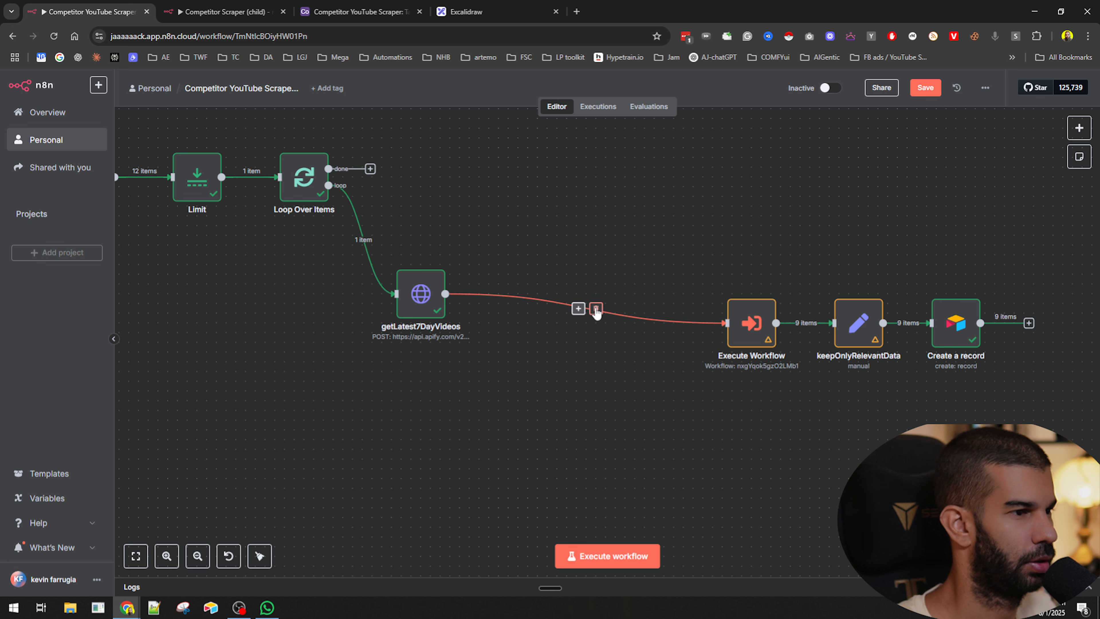
- Insert a Split Out node after getLatest7DayVideos, set its field to split out to url, and execute the step
{"action": "double_click", "coordinate": [431, 288]}
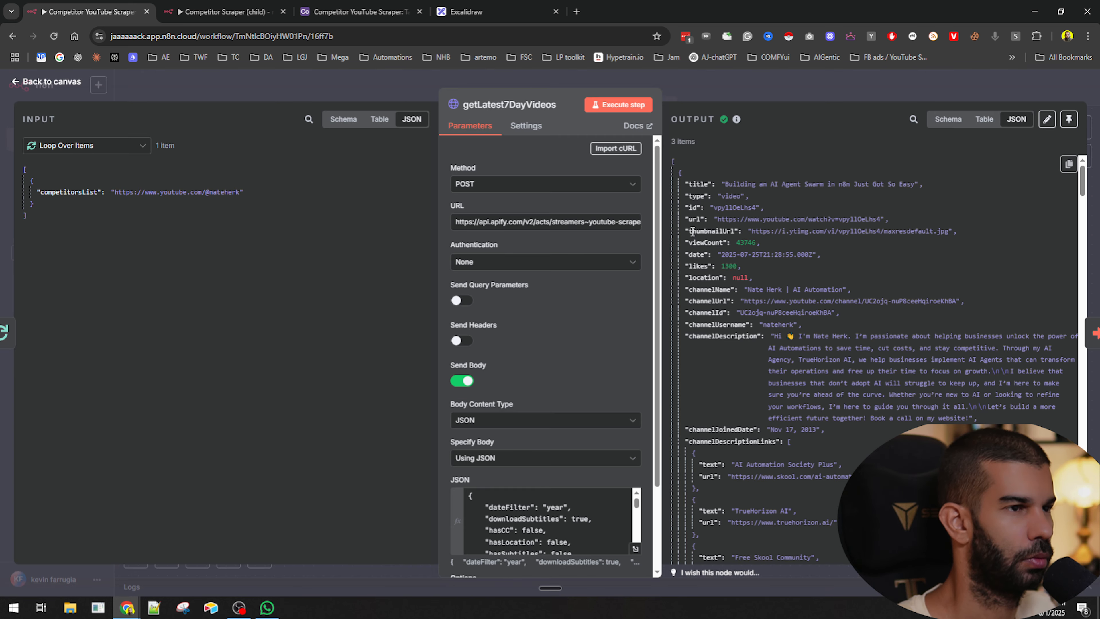
{"action": "left_click", "coordinate": [713, 91]}
{"action": "left_click", "coordinate": [579, 309]}
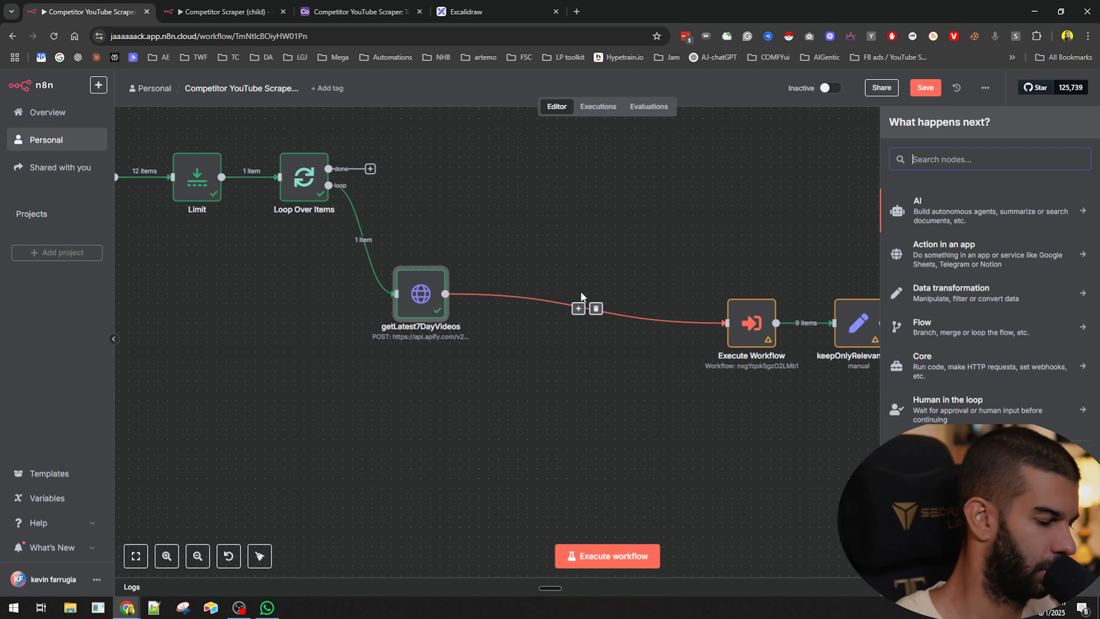
{"action": "type", "text": "split"}
{"action": "key", "text": "Return"}
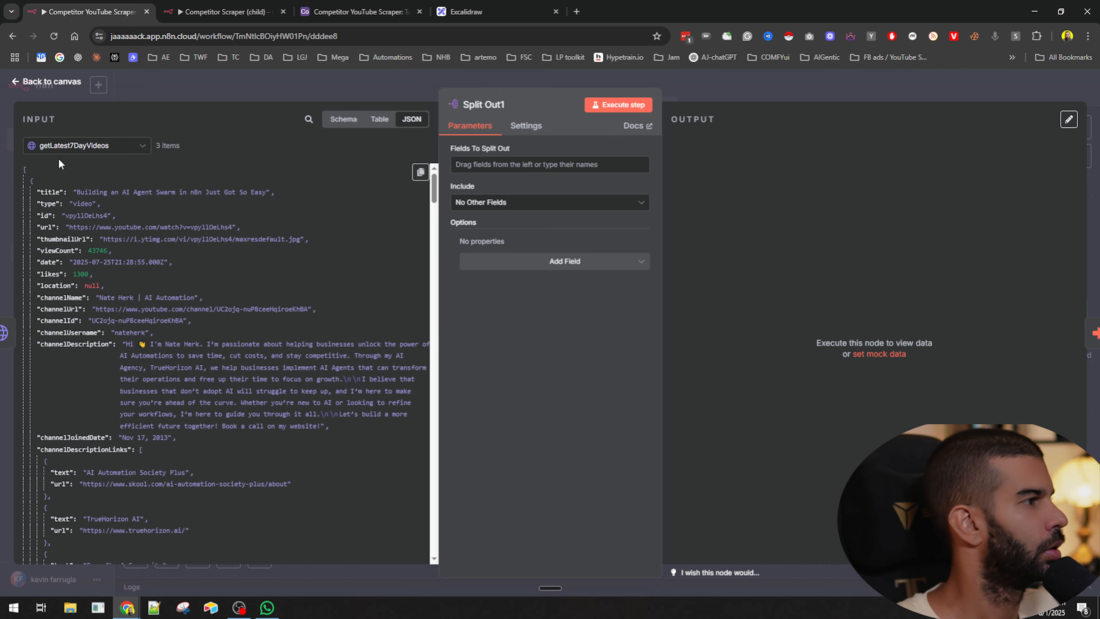
{"action": "left_click_drag", "start_coordinate": [45, 227], "coordinate": [548, 164]}
{"action": "left_click", "coordinate": [624, 105]}
{"action": "key", "text": "Escape"}
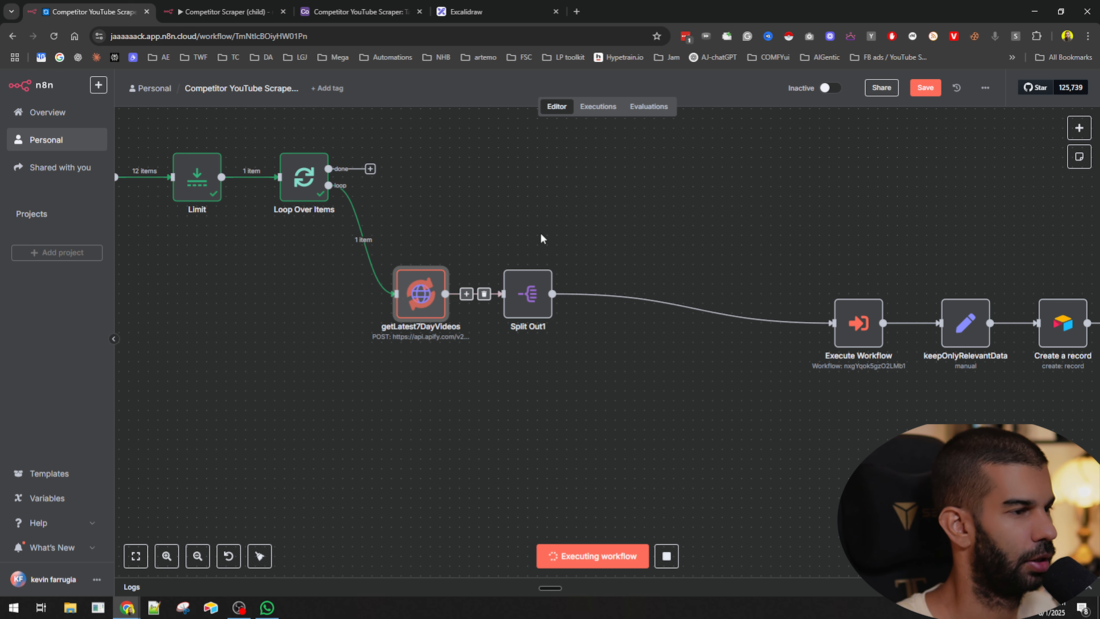
- Reposition the Split Out1 node higher between getLatest7DayVideos and Execute Workflow
{"action": "double_click", "coordinate": [527, 303]}
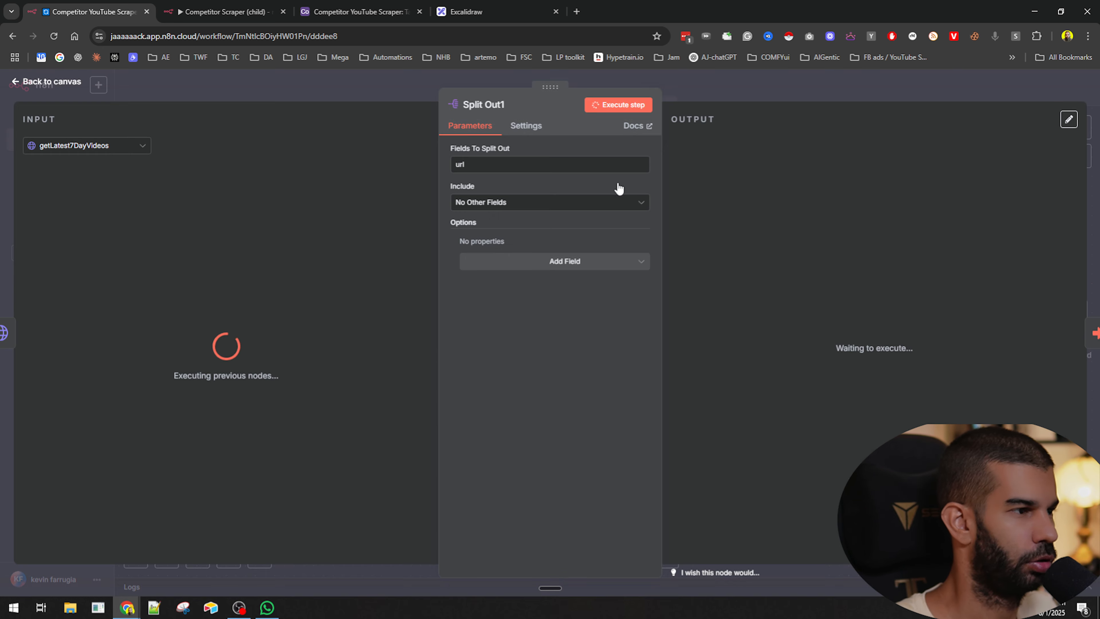
{"action": "key", "text": "Escape"}
{"action": "left_click_drag", "start_coordinate": [521, 309], "coordinate": [620, 285]}
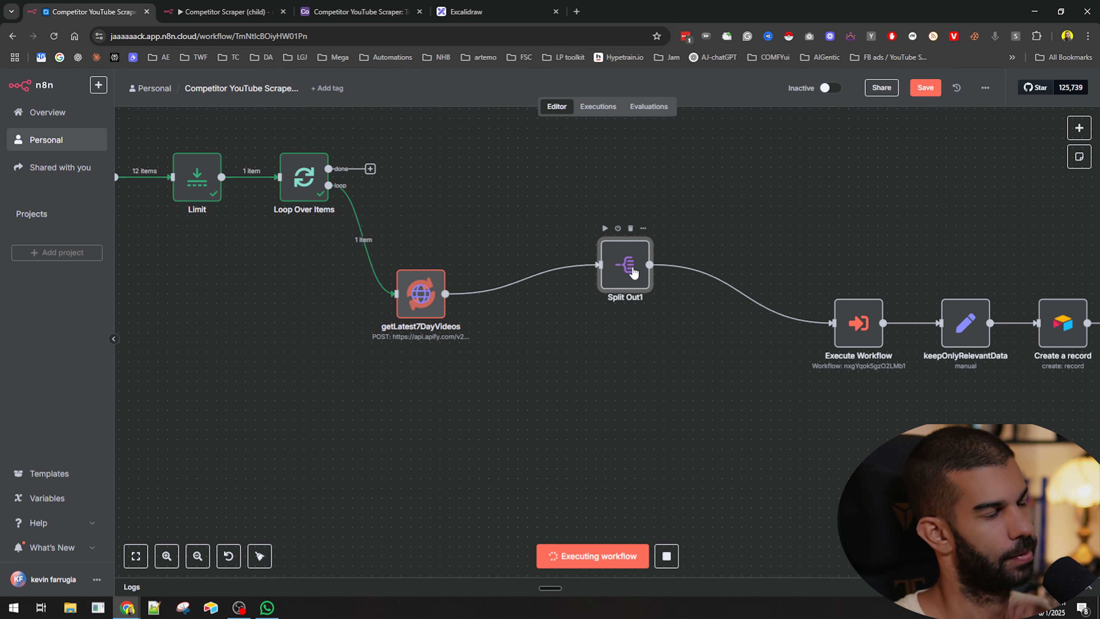
- Stop the running workflow execution
{"action": "mouse_move", "coordinate": [496, 310]}
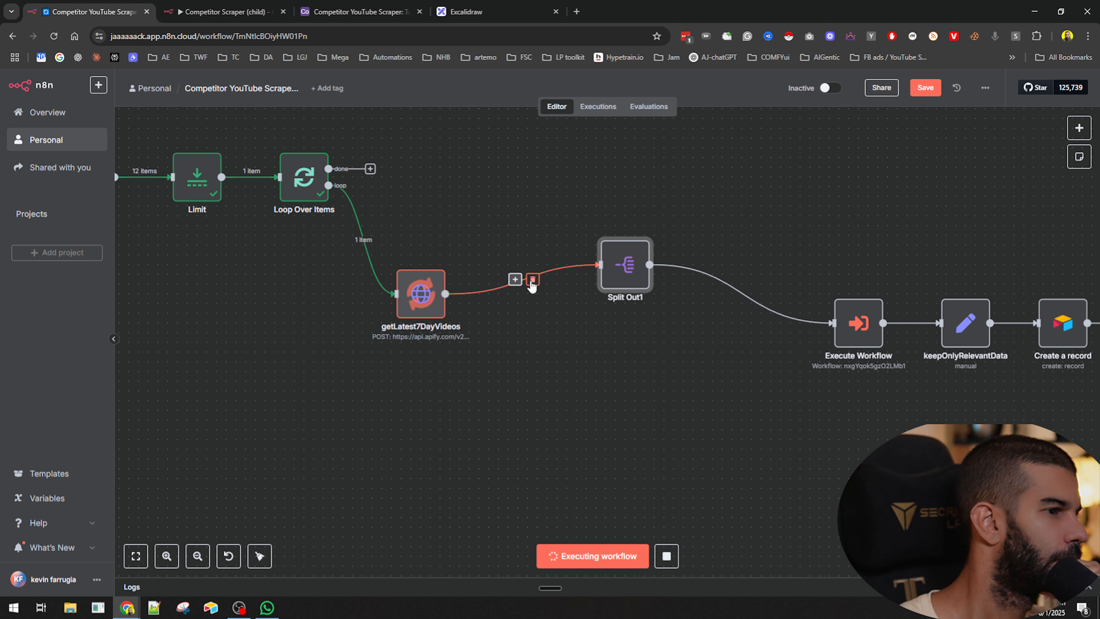
{"action": "left_click", "coordinate": [666, 556]}
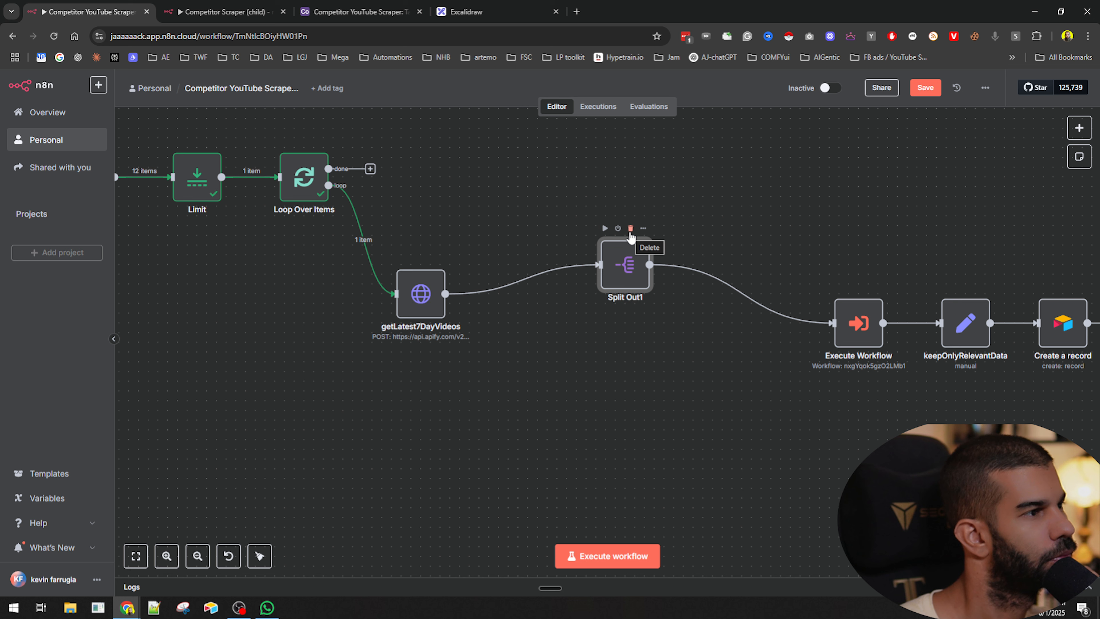
- Delete the Split Out1 node and move Execute Workflow next to getLatest7DayVideos
{"action": "left_click", "coordinate": [630, 229]}
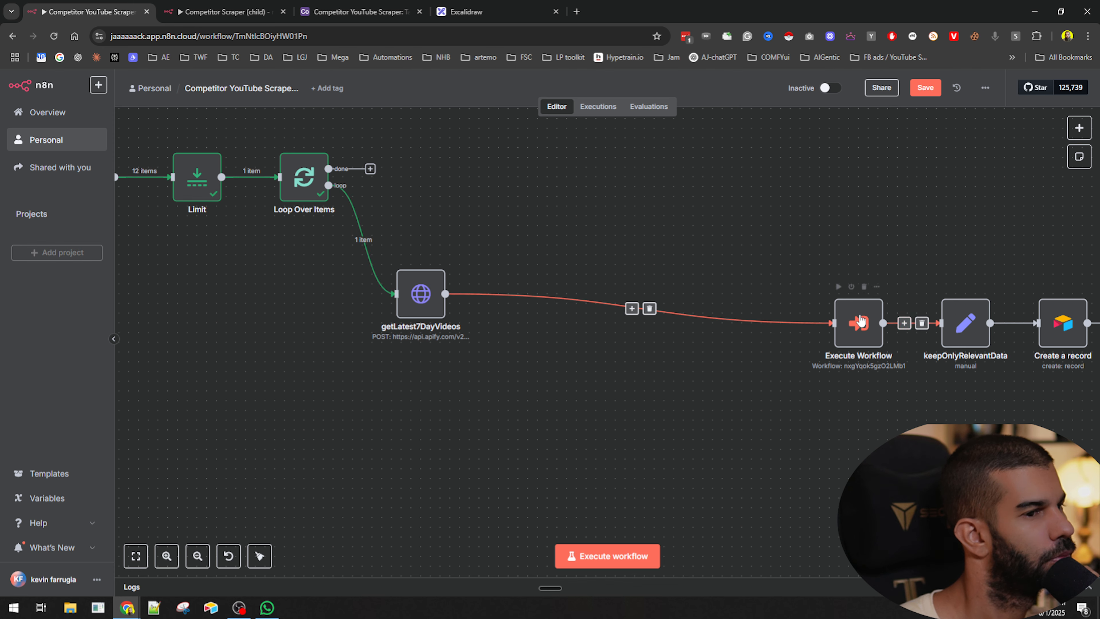
{"action": "left_click_drag", "start_coordinate": [855, 321], "coordinate": [564, 273]}
- In the child workflow, disconnect the trigger from getVideoTranscripts and getVideocomments and shift those nodes rightward
{"action": "left_click", "coordinate": [228, 11]}
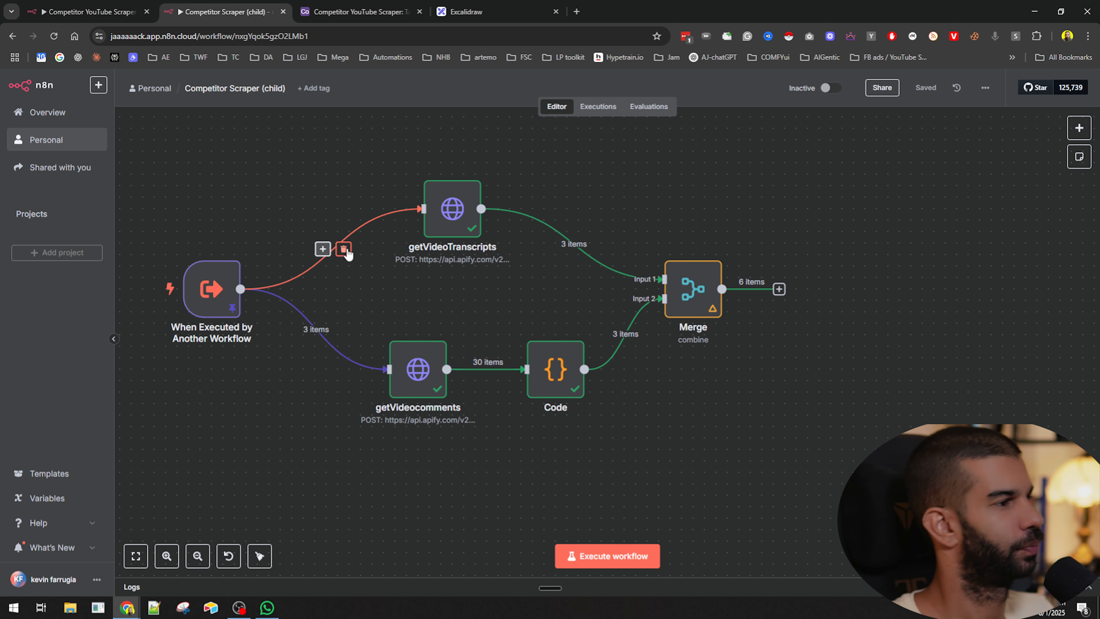
{"action": "left_click", "coordinate": [343, 248]}
{"action": "left_click", "coordinate": [326, 329]}
{"action": "left_click_drag", "start_coordinate": [380, 172], "coordinate": [950, 435]}
{"action": "left_click", "coordinate": [346, 289]}
- Add a Loop Over Items node after the When Executed by Another Workflow trigger
{"action": "left_click", "coordinate": [151, 6]}
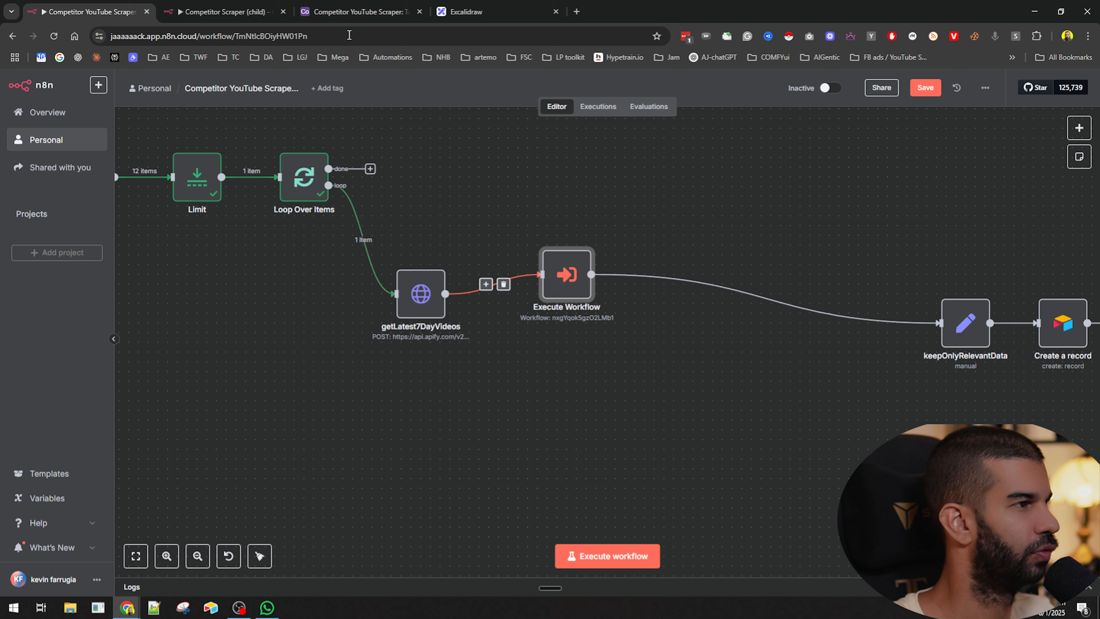
{"action": "left_click", "coordinate": [212, 6]}
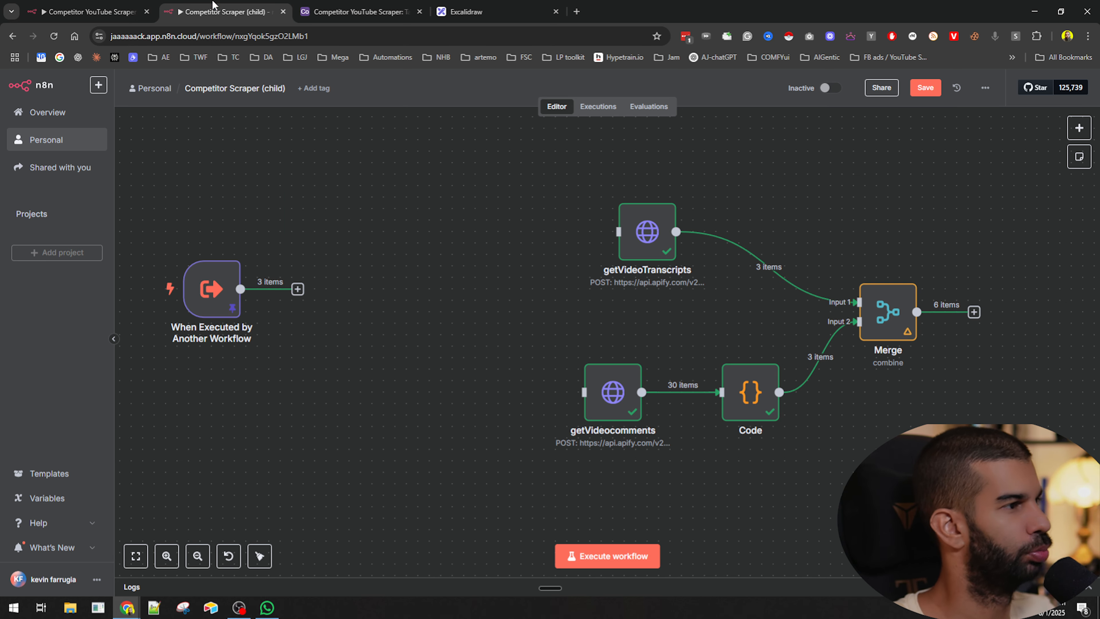
{"action": "left_click", "coordinate": [297, 289]}
{"action": "type", "text": "loop"}
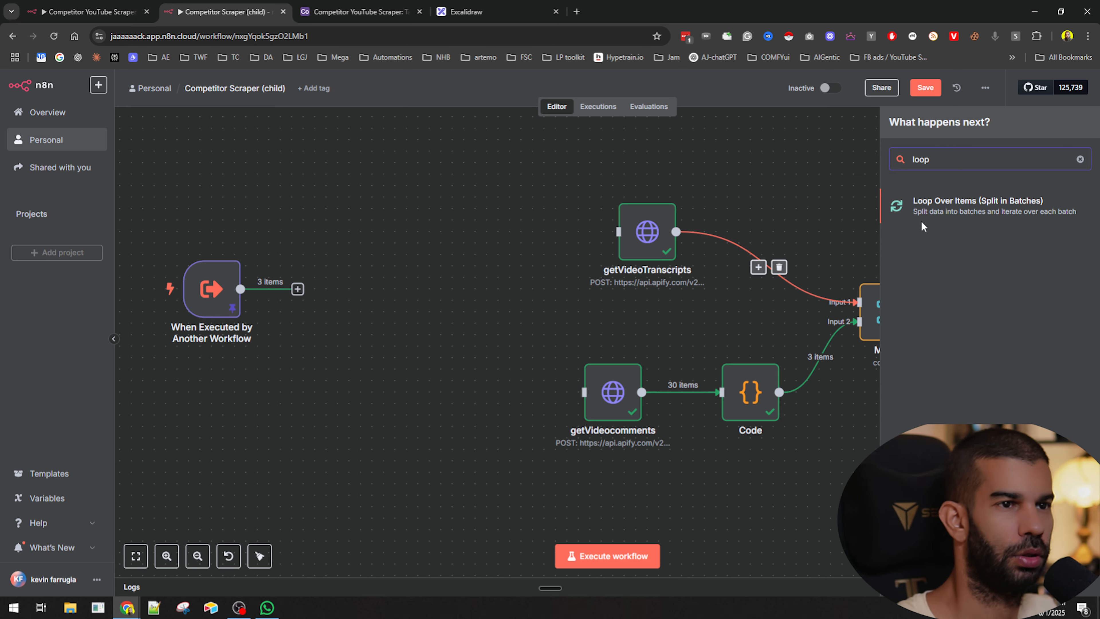
{"action": "left_click", "coordinate": [929, 213]}
{"action": "key", "text": "Escape"}
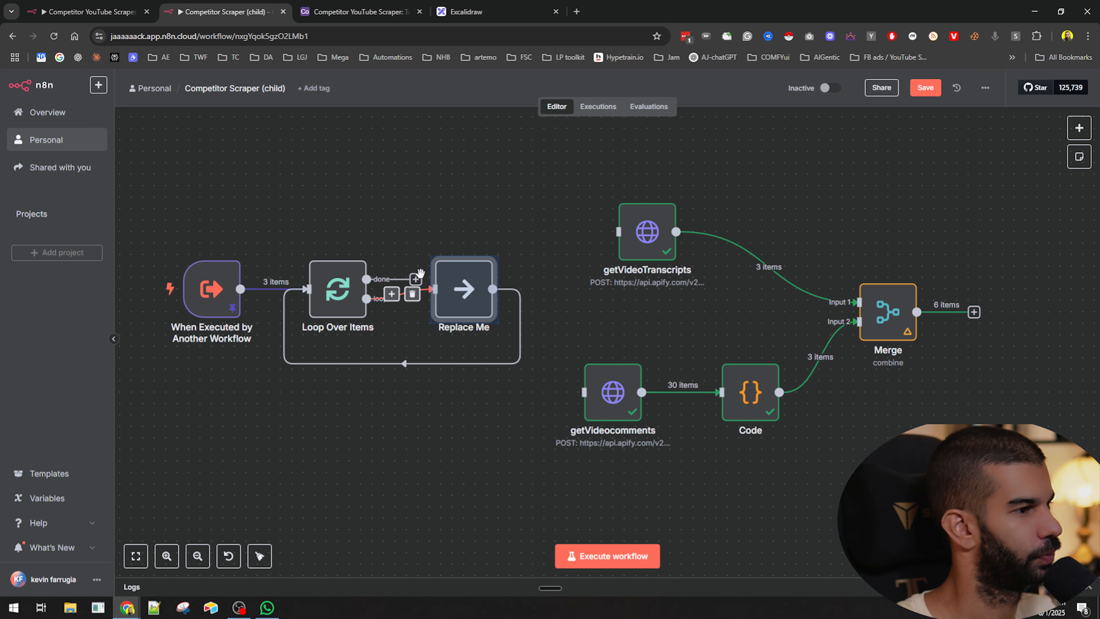
- Delete the placeholder Replace Me node and move the trigger node higher
{"action": "left_click_drag", "start_coordinate": [446, 323], "coordinate": [423, 438]}
{"action": "left_click", "coordinate": [407, 478]}
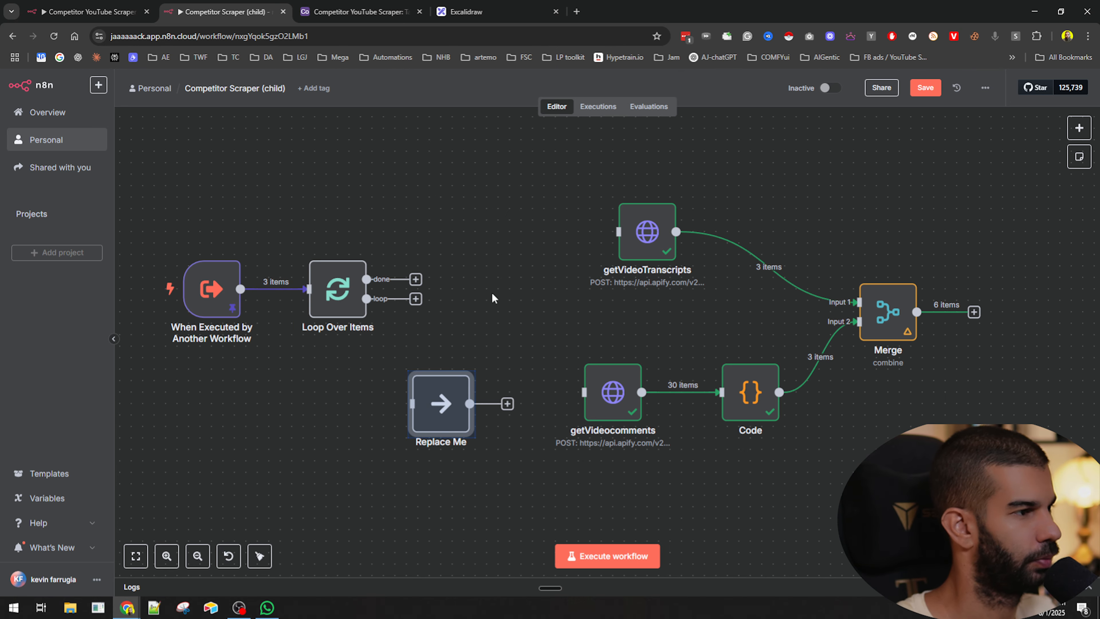
{"action": "left_click_drag", "start_coordinate": [208, 294], "coordinate": [208, 191]}
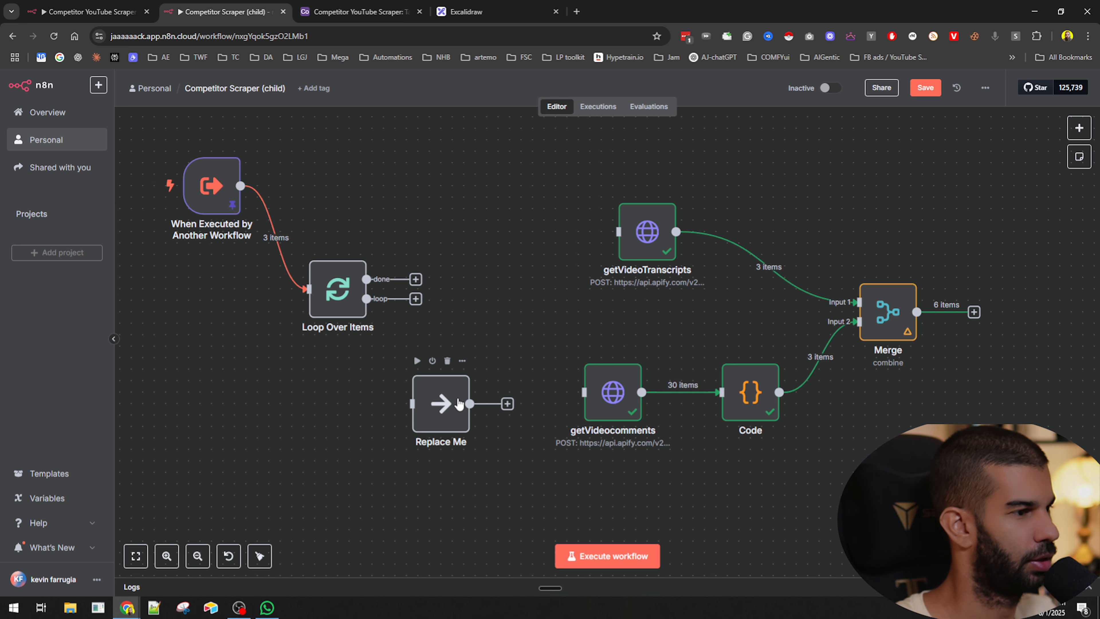
{"action": "left_click", "coordinate": [448, 360]}
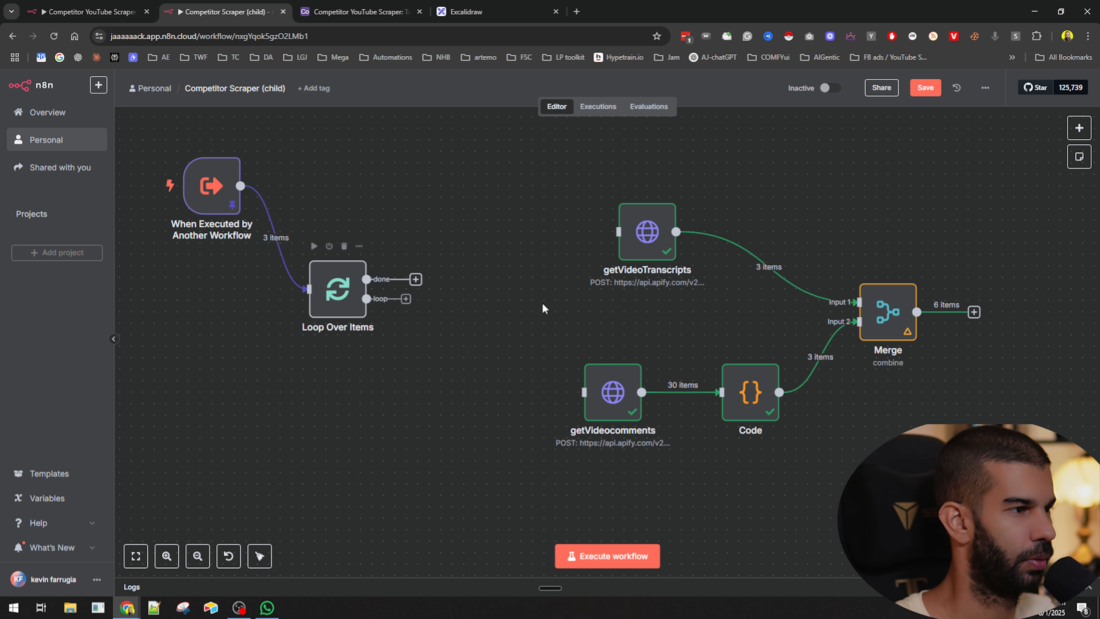
- Connect the loop output to both getVideoTranscripts and getVideocomments, and feed Merge's output back into Loop Over Items
{"action": "left_click_drag", "start_coordinate": [417, 304], "coordinate": [619, 232]}
{"action": "left_click_drag", "start_coordinate": [522, 365], "coordinate": [586, 393]}
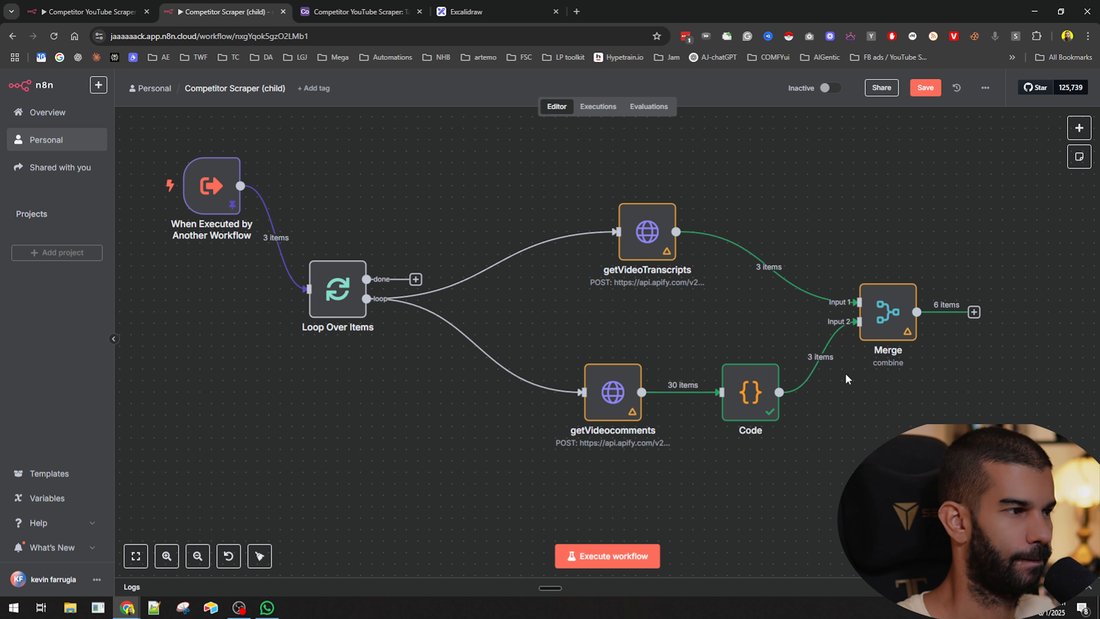
{"action": "left_click_drag", "start_coordinate": [974, 311], "coordinate": [308, 289]}
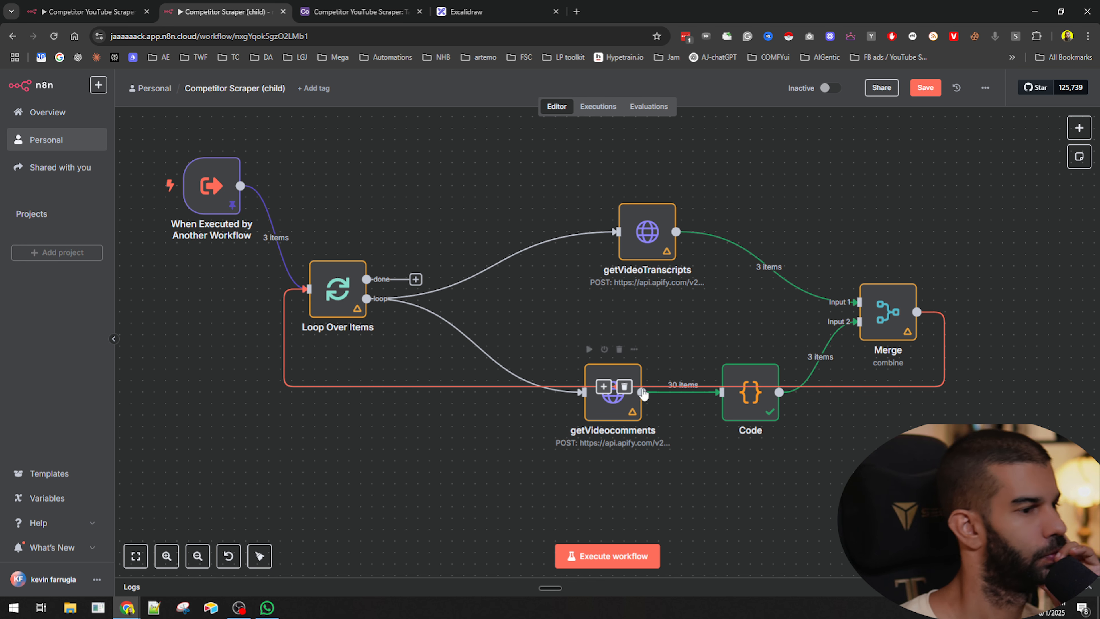
- Rearrange getVideoTranscripts, getVideocomments, Code, Loop Over Items and Merge into a tighter layout
{"action": "left_click_drag", "start_coordinate": [634, 254], "coordinate": [612, 196]}
{"action": "left_click_drag", "start_coordinate": [612, 404], "coordinate": [590, 290]}
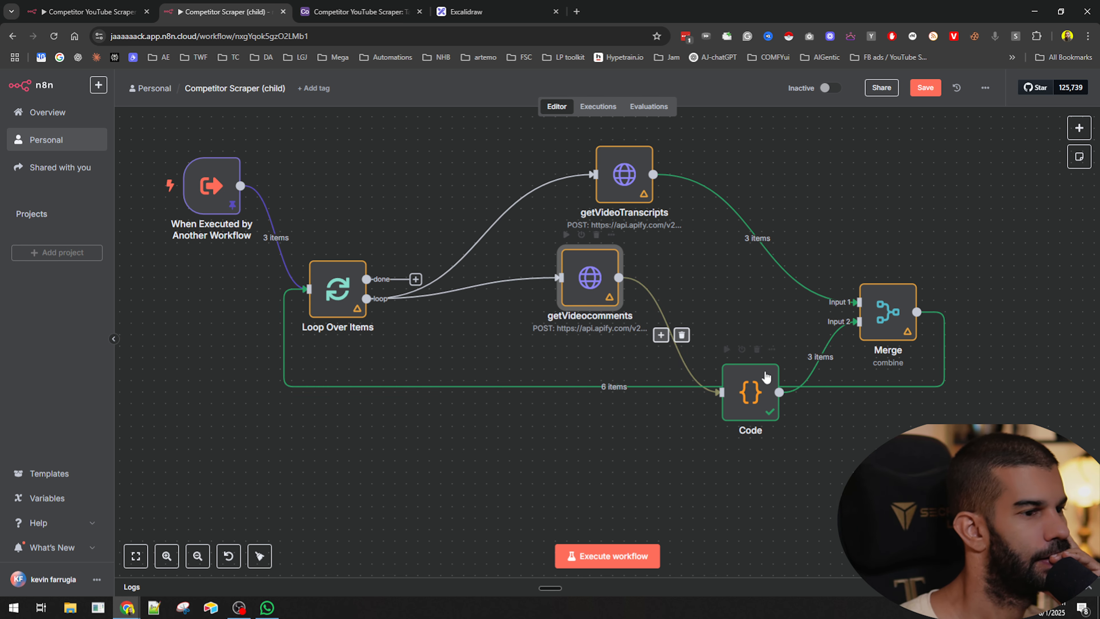
{"action": "left_click_drag", "start_coordinate": [726, 363], "coordinate": [681, 270]}
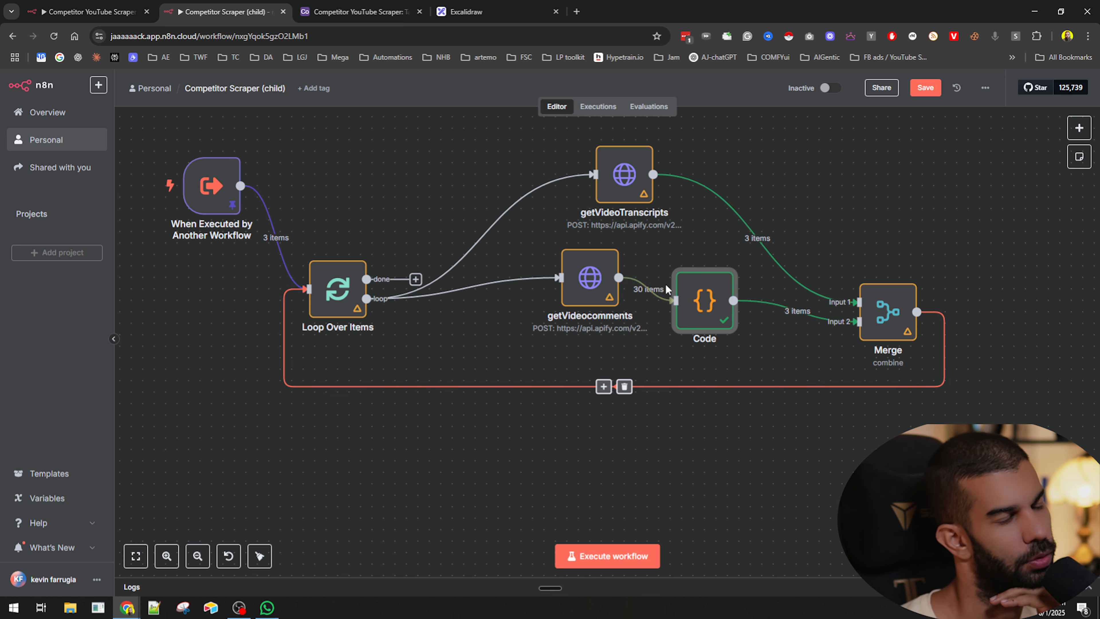
{"action": "left_click", "coordinate": [369, 450]}
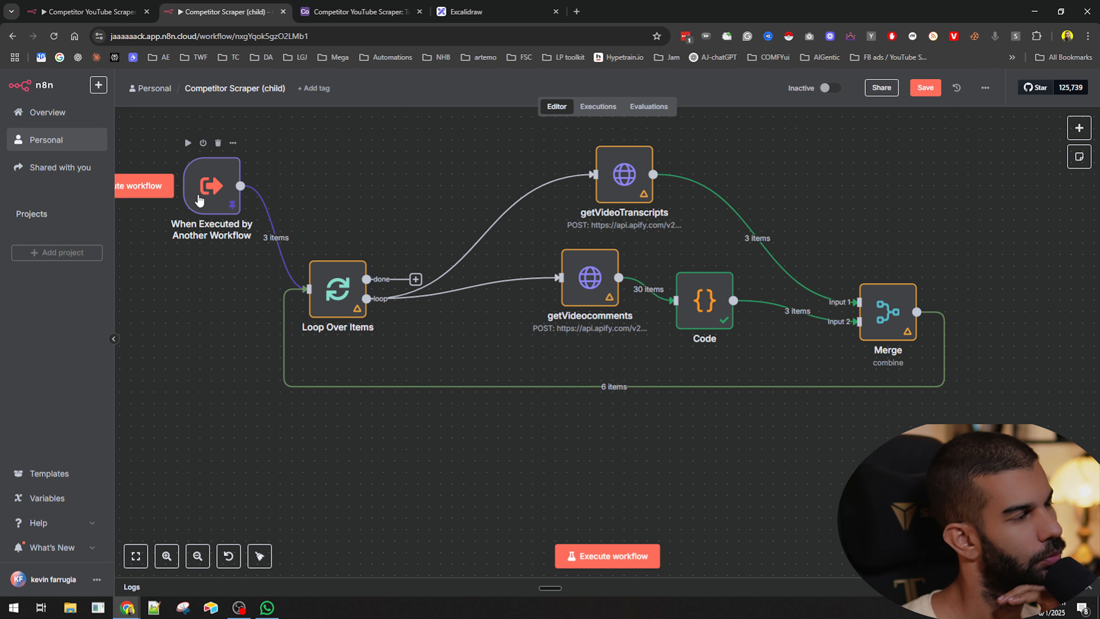
{"action": "left_click_drag", "start_coordinate": [345, 281], "coordinate": [334, 246]}
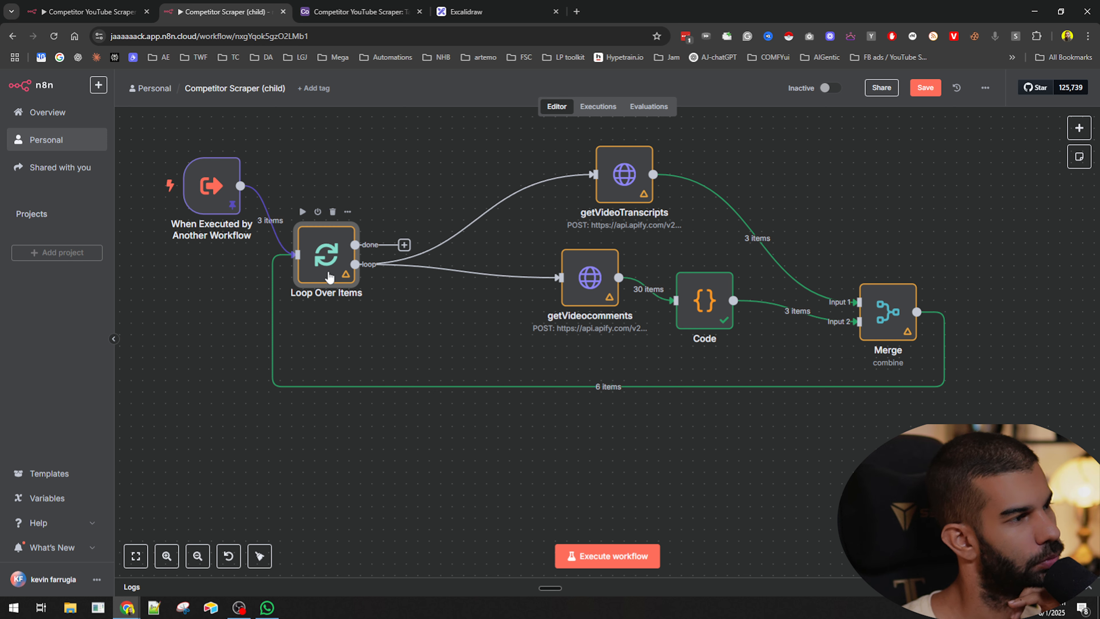
{"action": "left_click_drag", "start_coordinate": [329, 277], "coordinate": [352, 277]}
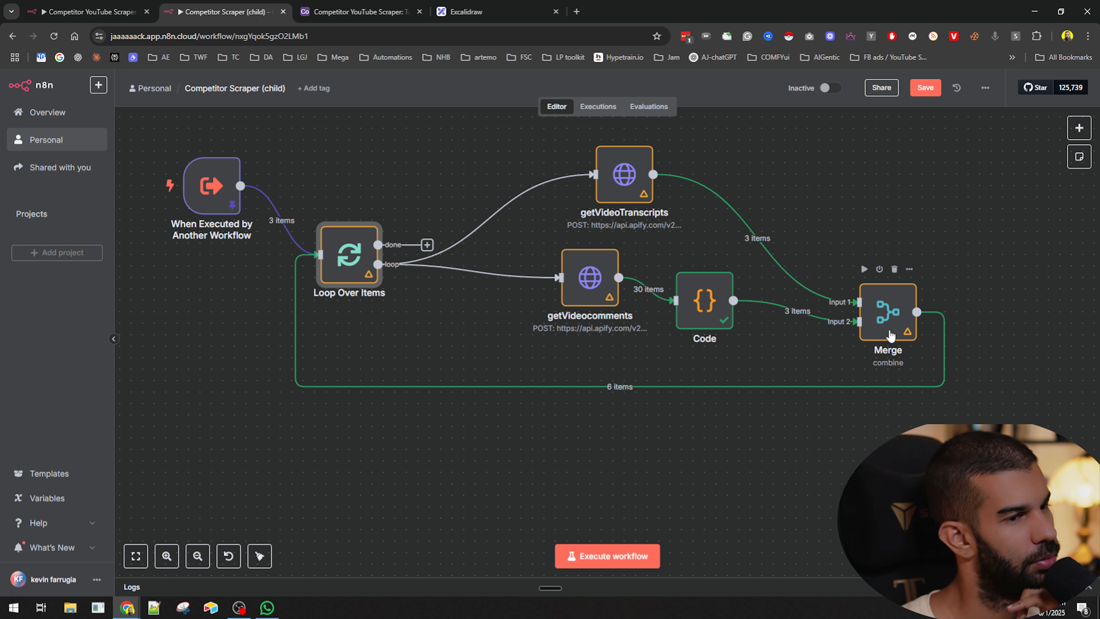
{"action": "left_click_drag", "start_coordinate": [886, 330], "coordinate": [874, 317]}
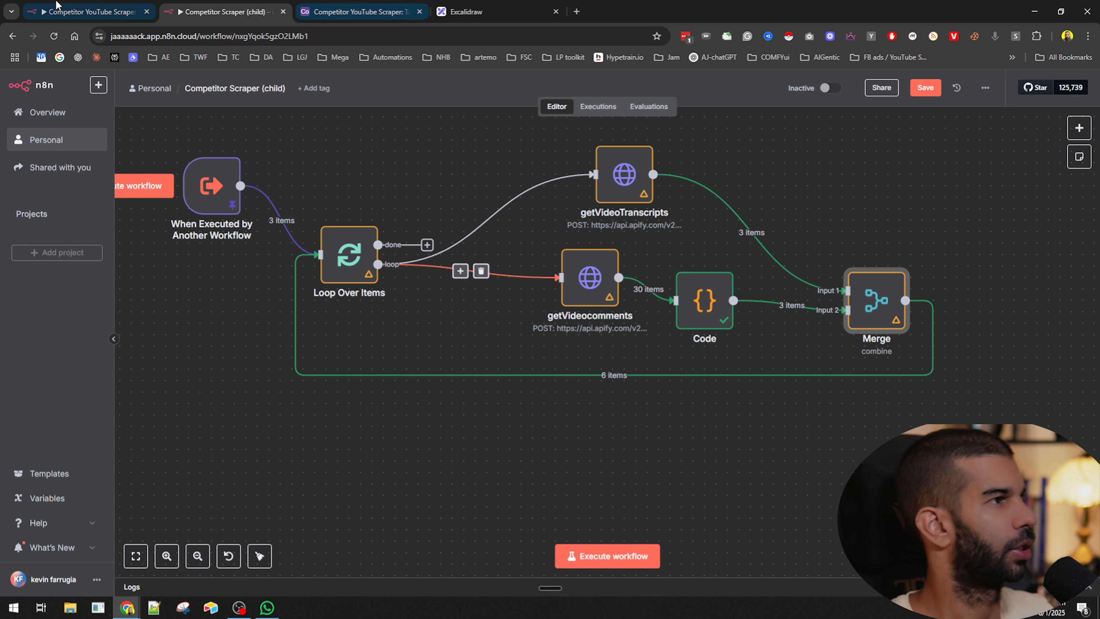
- Copy the keepOnlyRelevantData node from the parent workflow and paste it into the child workflow
{"action": "left_click", "coordinate": [57, 8]}
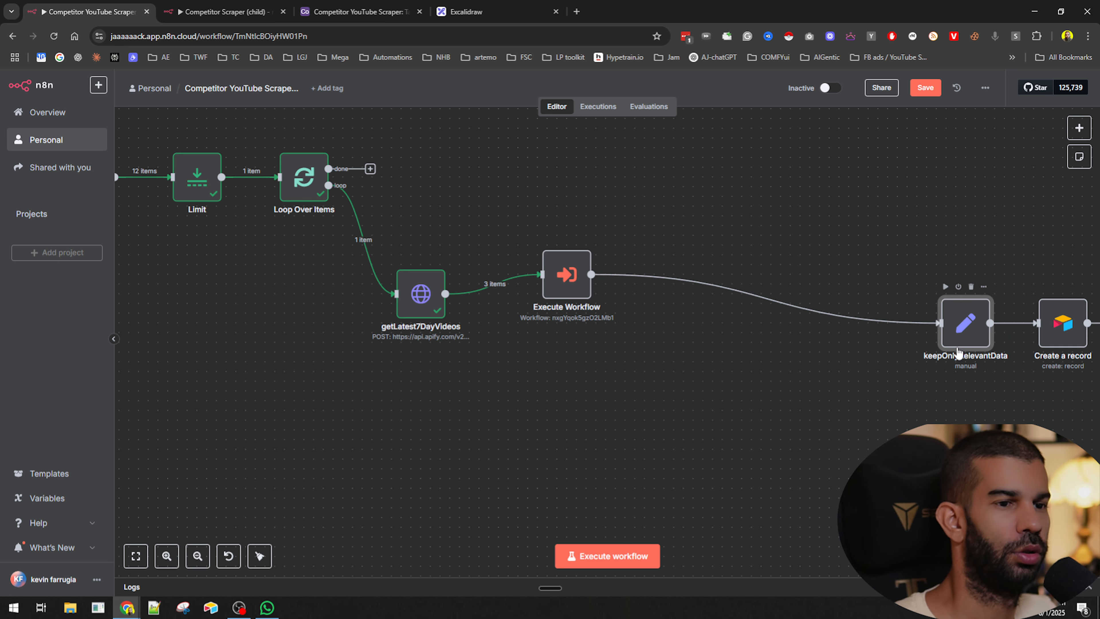
{"action": "left_click_drag", "start_coordinate": [963, 321], "coordinate": [837, 243]}
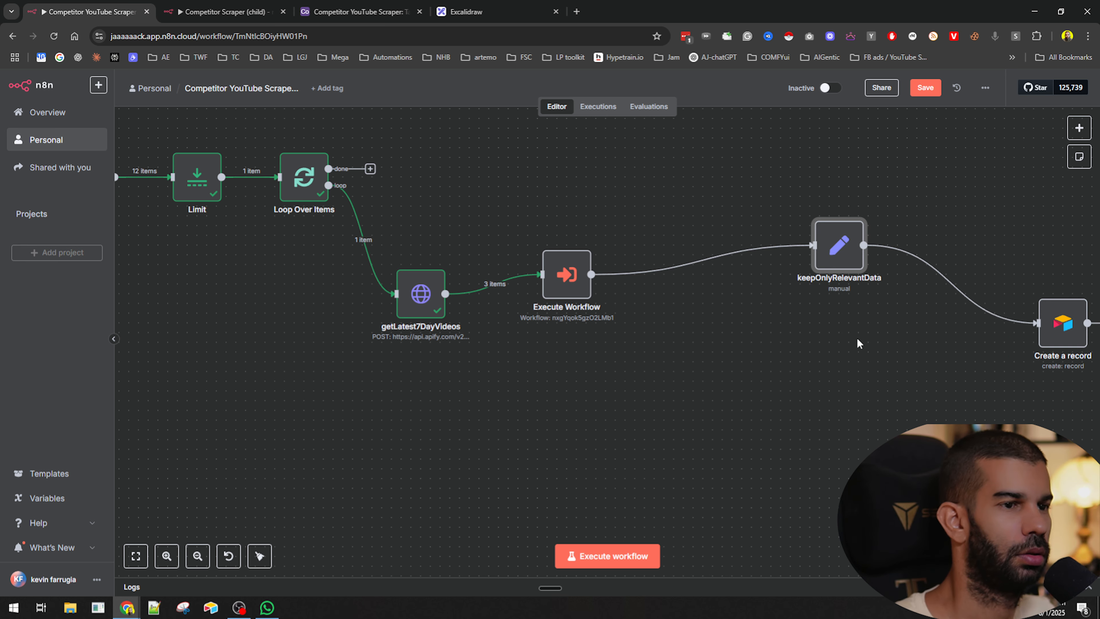
{"action": "left_click", "coordinate": [225, 13]}
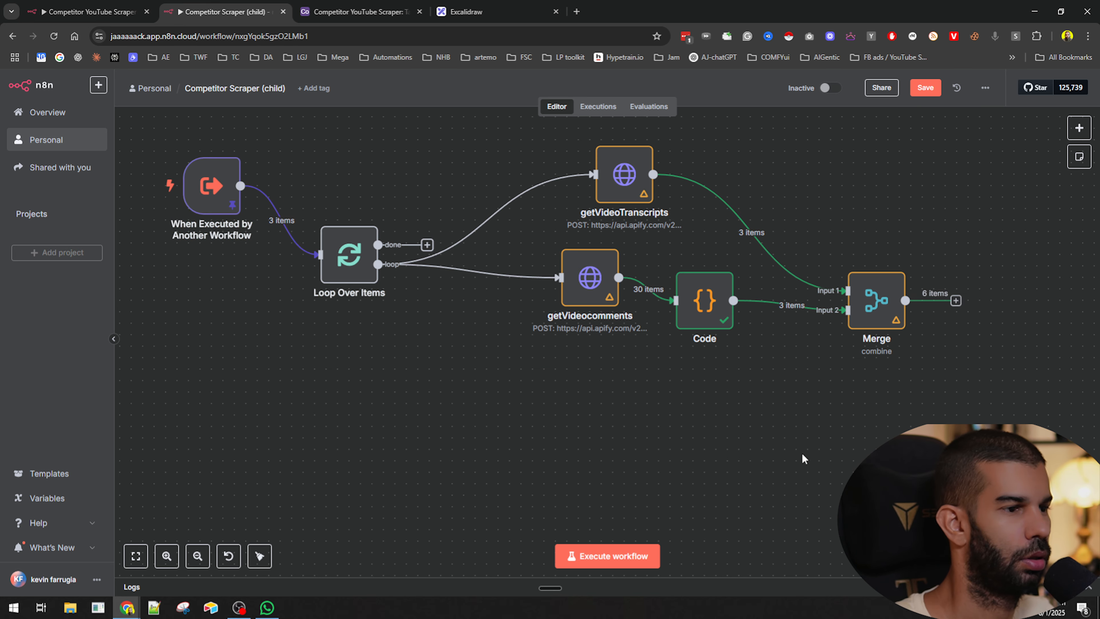
{"action": "key", "text": "ctrl+v"}
- Place the pasted keepOnlyRelevantData after Merge, connect Merge to it, and save the child workflow
{"action": "left_click_drag", "start_coordinate": [821, 503], "coordinate": [994, 403]}
{"action": "left_click_drag", "start_coordinate": [956, 300], "coordinate": [980, 277]}
{"action": "key", "text": "ctrl+s"}
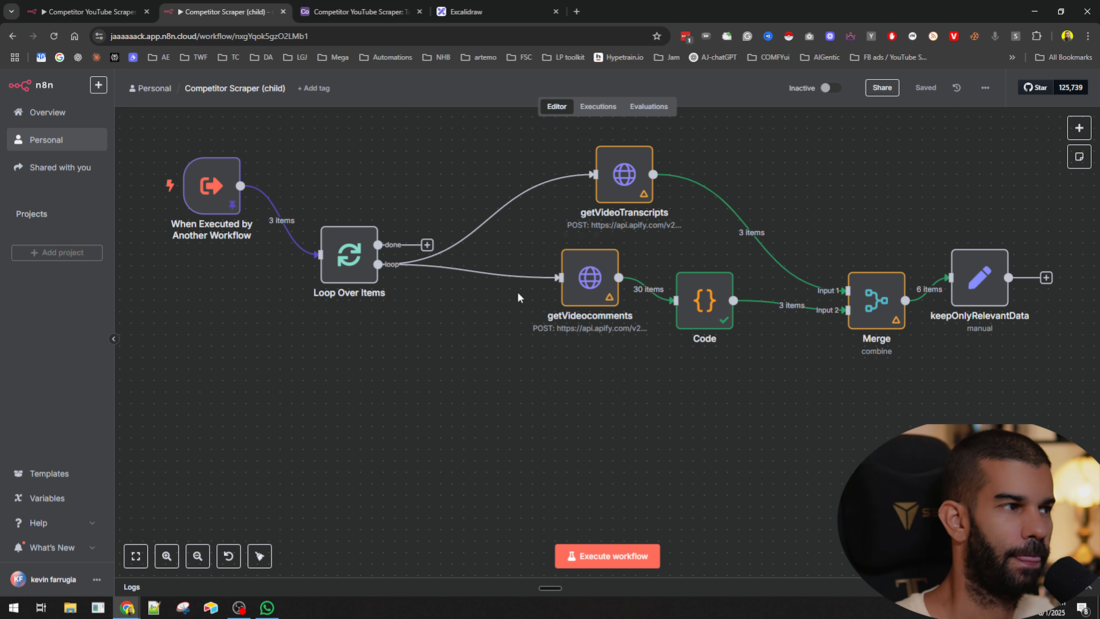
- Align keepOnlyRelevantData level with Merge and save the child workflow
{"action": "mouse_move", "coordinate": [212, 182]}
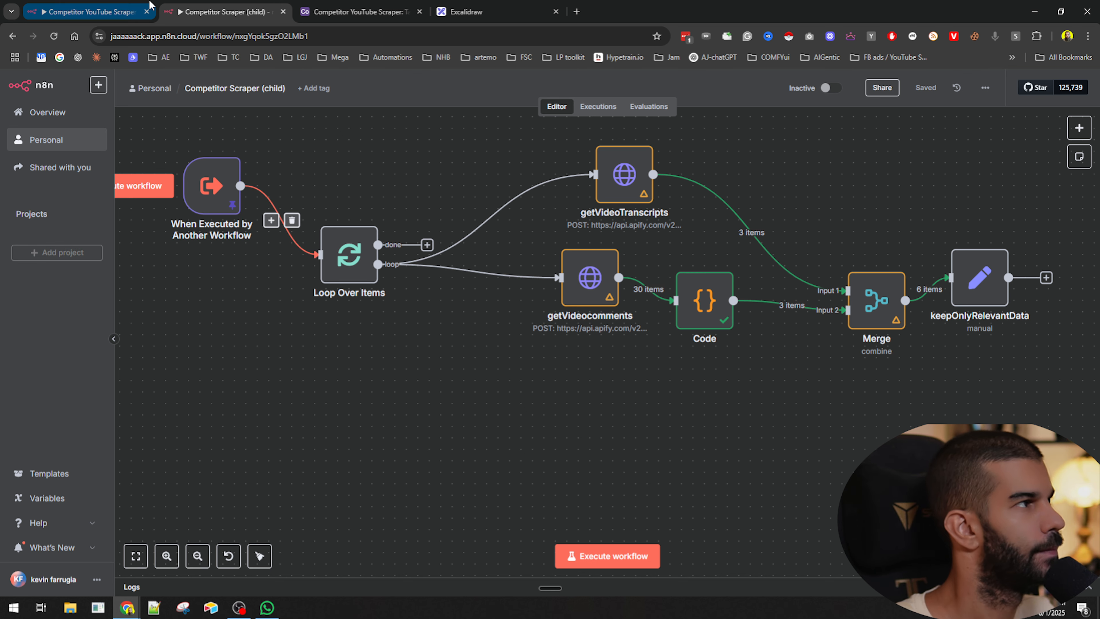
{"action": "mouse_move", "coordinate": [119, 4]}
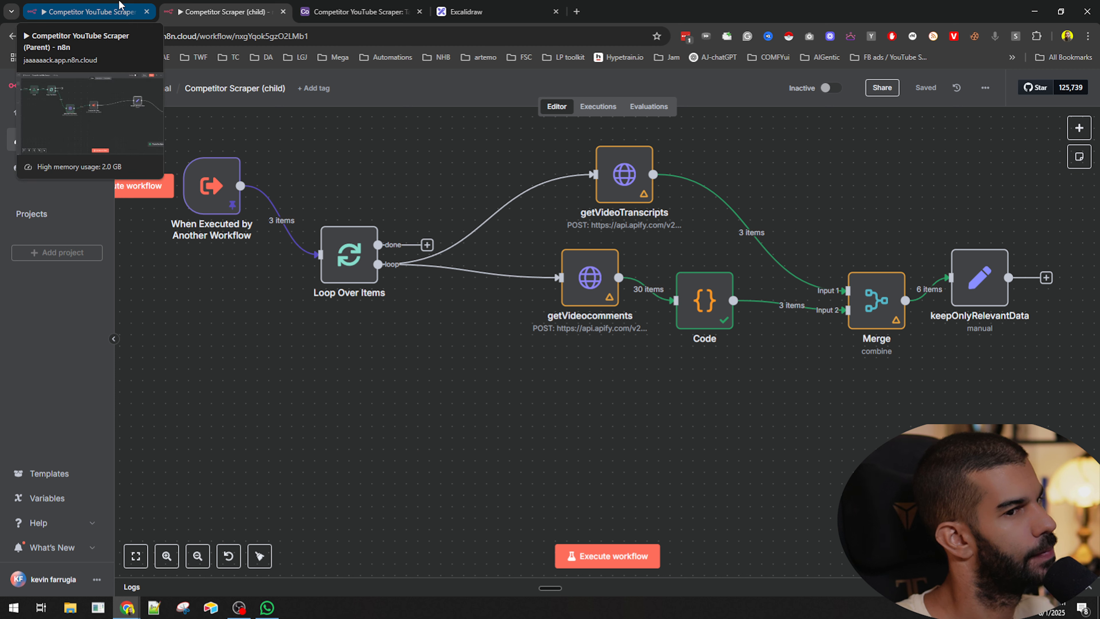
{"action": "left_click_drag", "start_coordinate": [979, 282], "coordinate": [979, 305]}
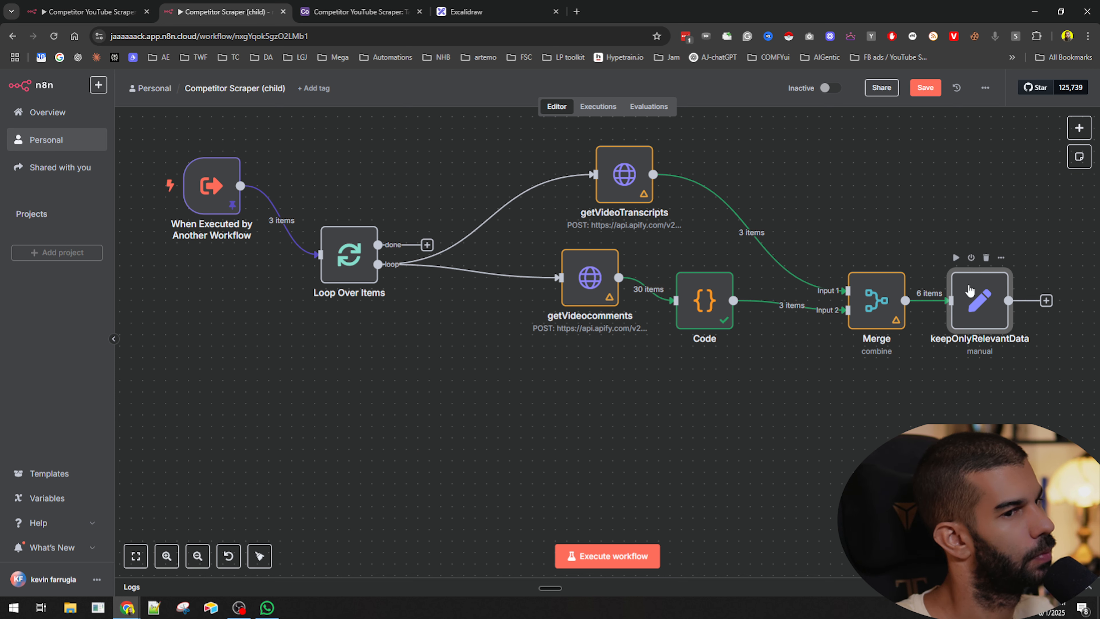
{"action": "key", "text": "ctrl+s"}
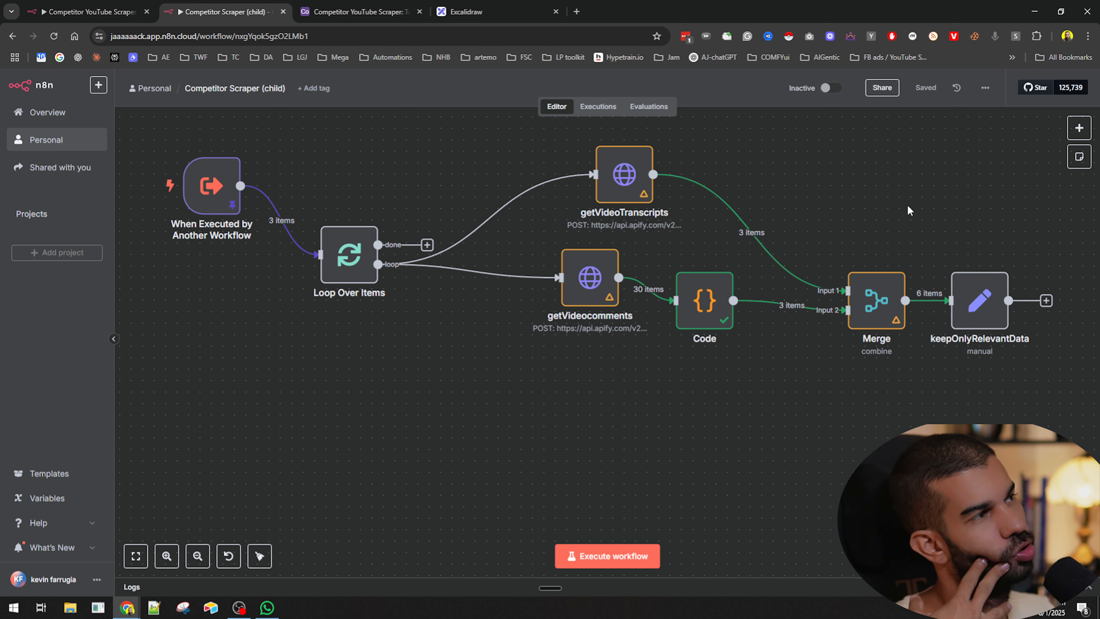
- In the parent workflow, pull keepOnlyRelevantData, Create a record and getLatest7DayVideos into a compact row around Execute Workflow
{"action": "left_click", "coordinate": [106, 6]}
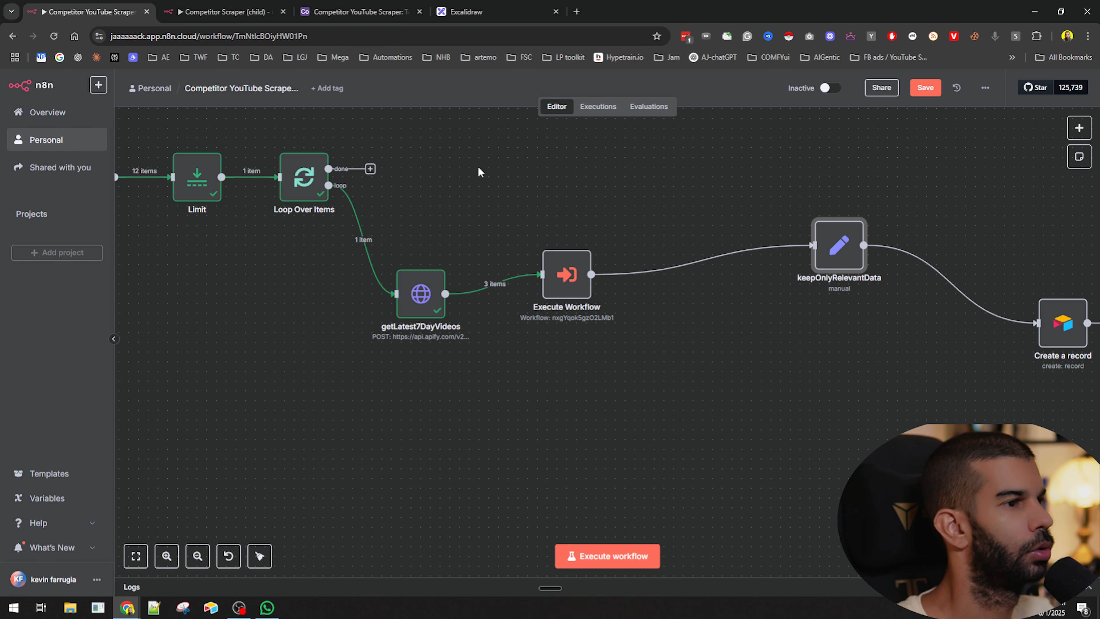
{"action": "left_click_drag", "start_coordinate": [860, 249], "coordinate": [743, 249]}
{"action": "left_click_drag", "start_coordinate": [1071, 332], "coordinate": [846, 265]}
{"action": "mouse_move", "coordinate": [463, 276]}
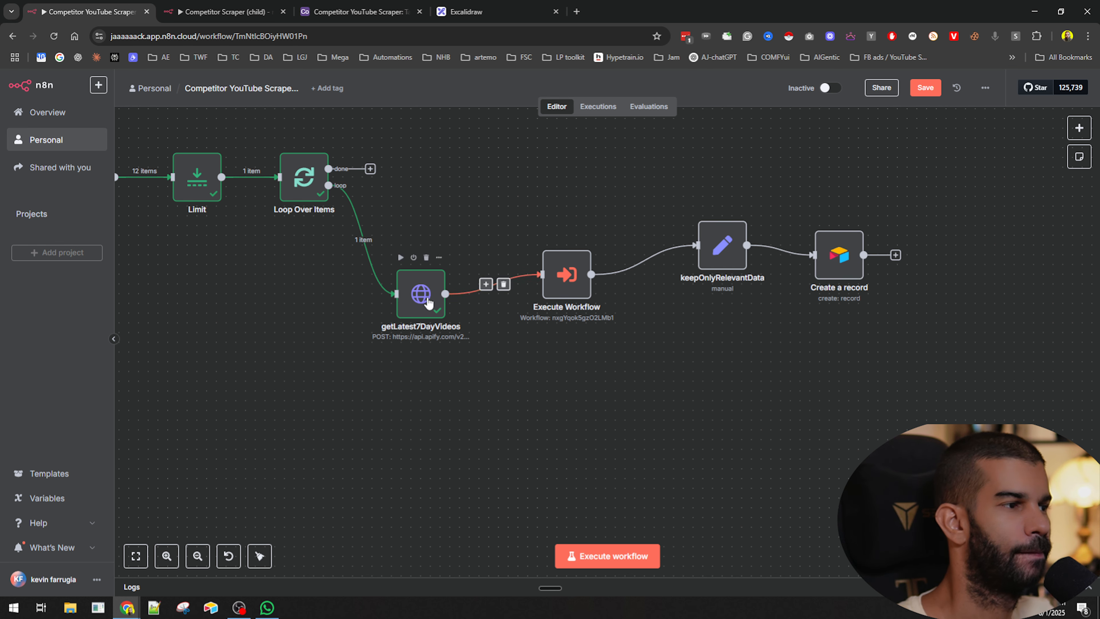
{"action": "left_click_drag", "start_coordinate": [429, 304], "coordinate": [438, 281]}
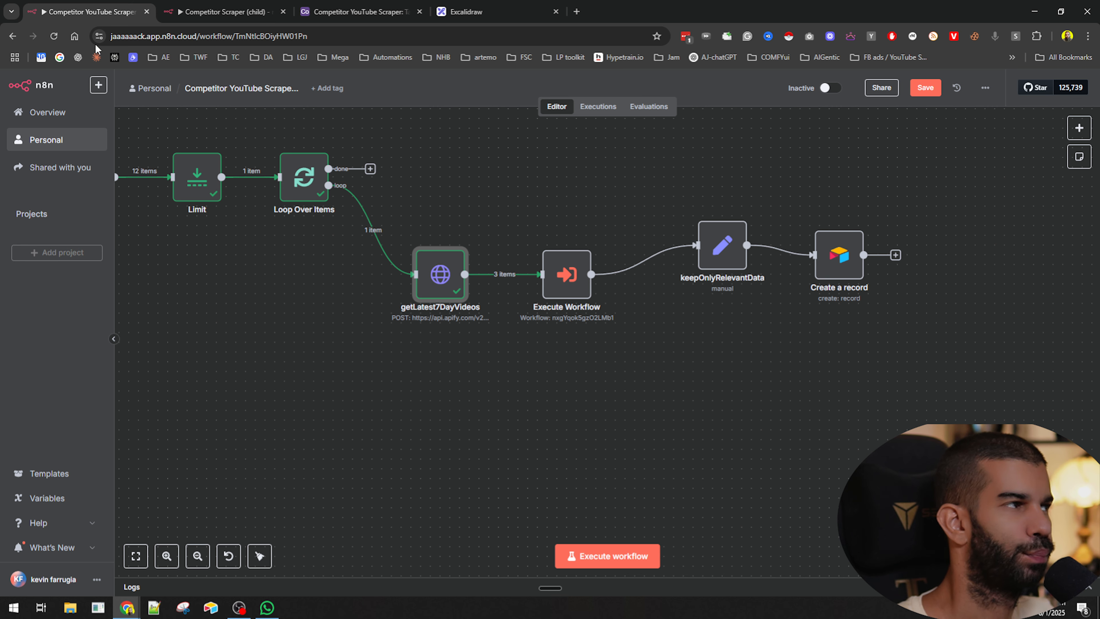
- Review the Execute Workflow node's youtubeURL input and nudge the node slightly right
{"action": "left_click", "coordinate": [225, 12]}
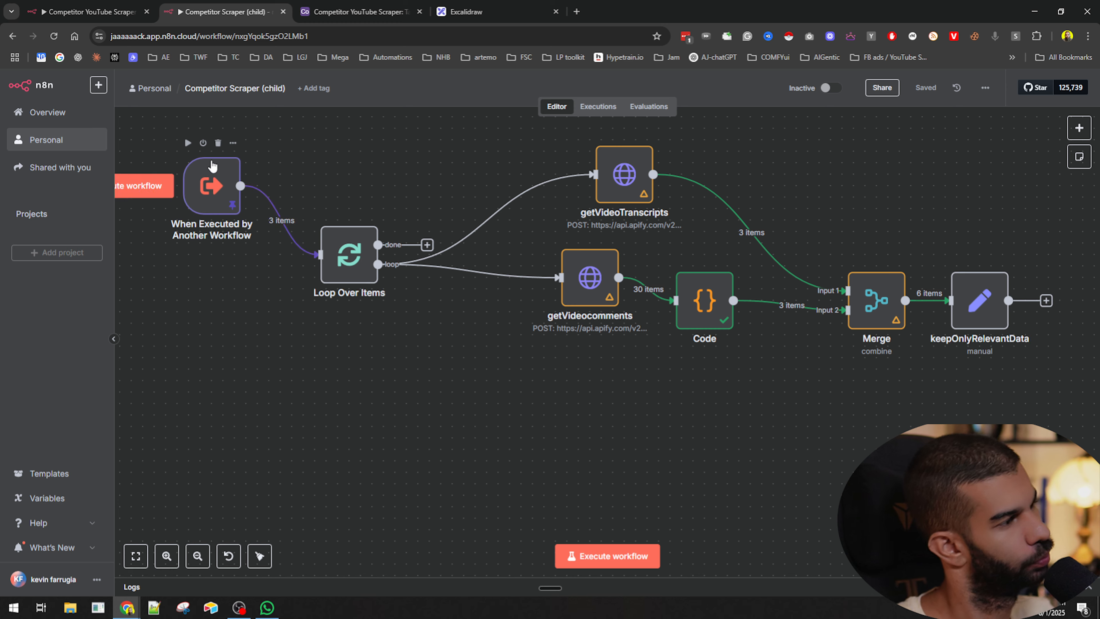
{"action": "left_click", "coordinate": [86, 12]}
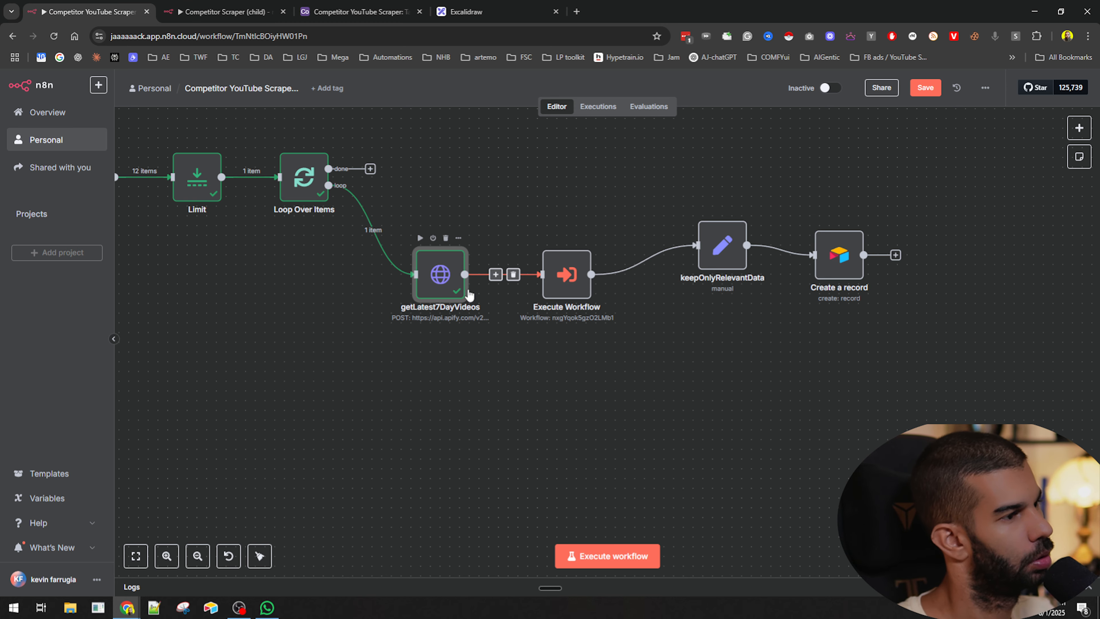
{"action": "double_click", "coordinate": [574, 272]}
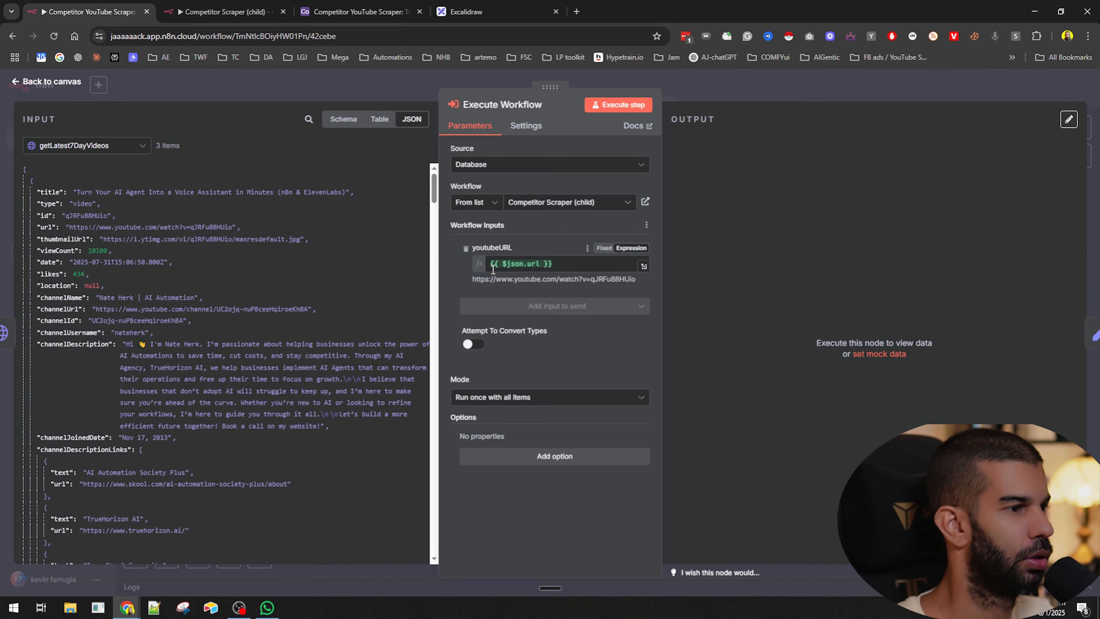
{"action": "left_click", "coordinate": [787, 82]}
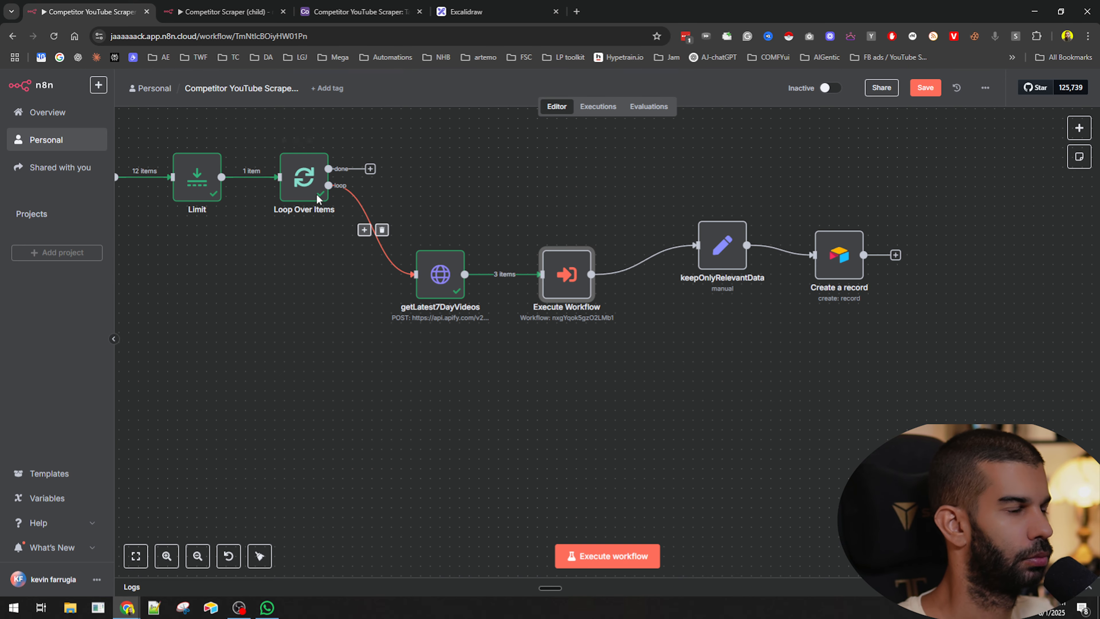
{"action": "left_click_drag", "start_coordinate": [569, 277], "coordinate": [579, 276]}
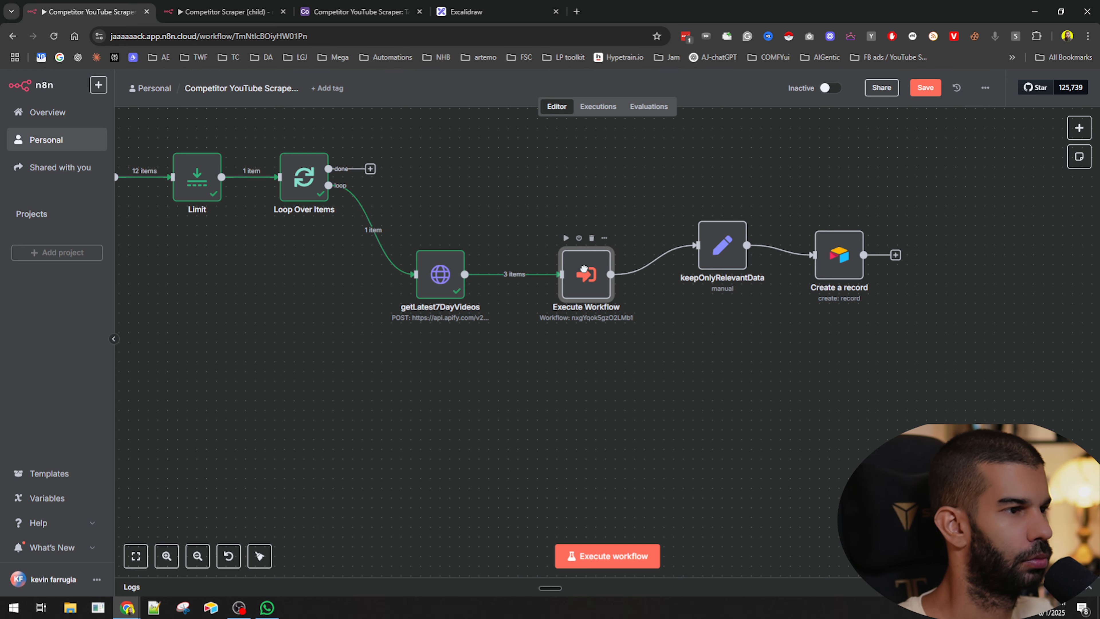
- Inspect the output data of the Loop Over Items and getLatest7DayVideos nodes in the parent workflow
{"action": "left_click_drag", "start_coordinate": [390, 180], "coordinate": [496, 391]}
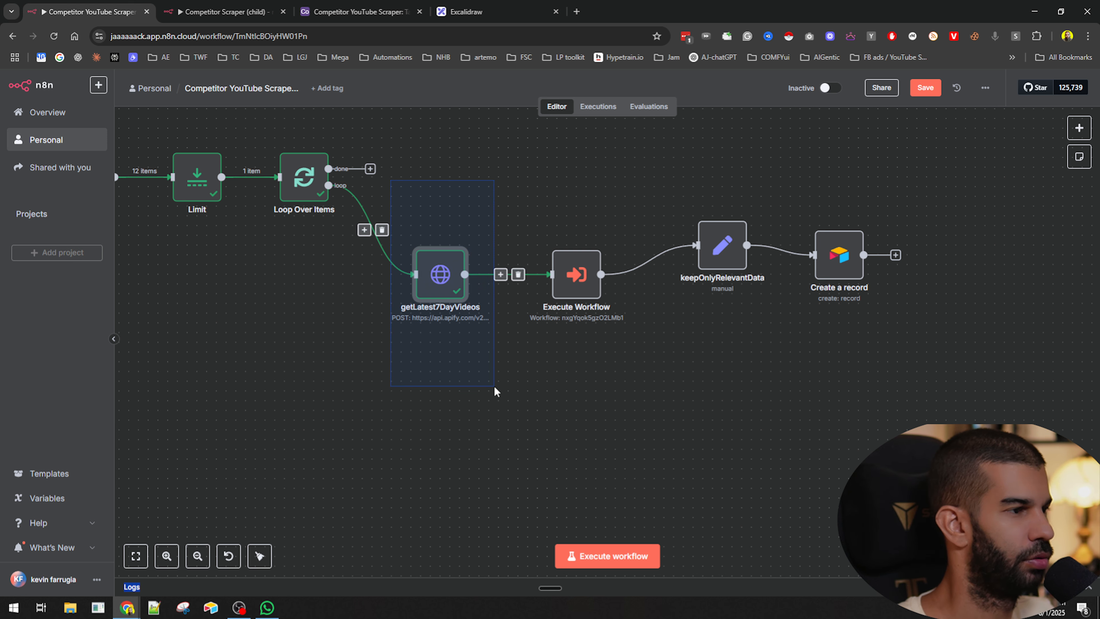
{"action": "left_click", "coordinate": [523, 397]}
{"action": "mouse_move", "coordinate": [401, 236]}
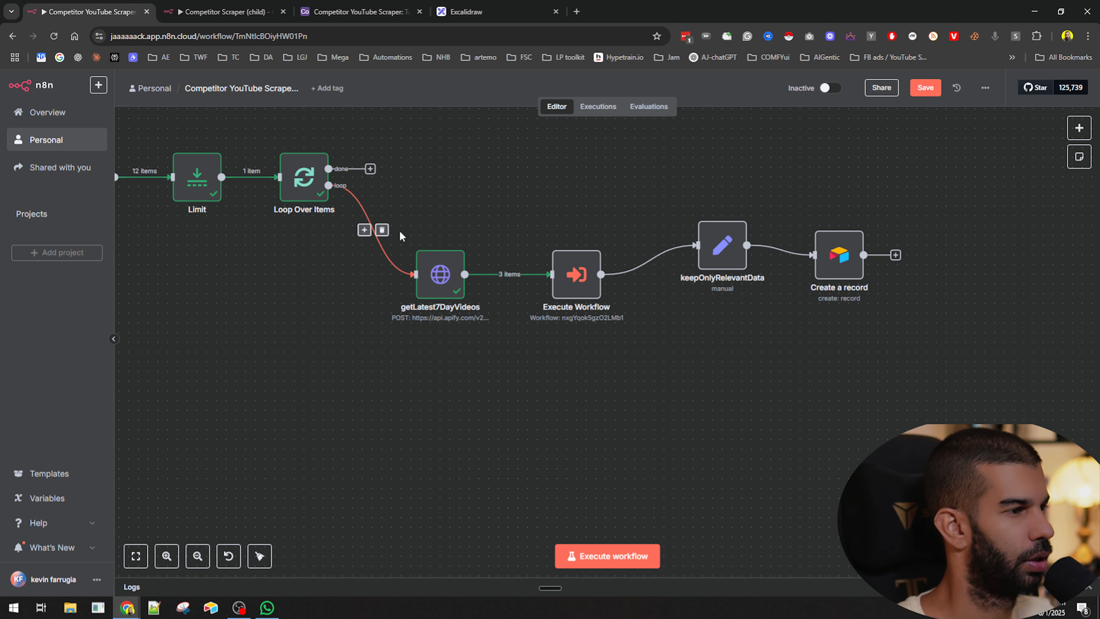
{"action": "double_click", "coordinate": [303, 176]}
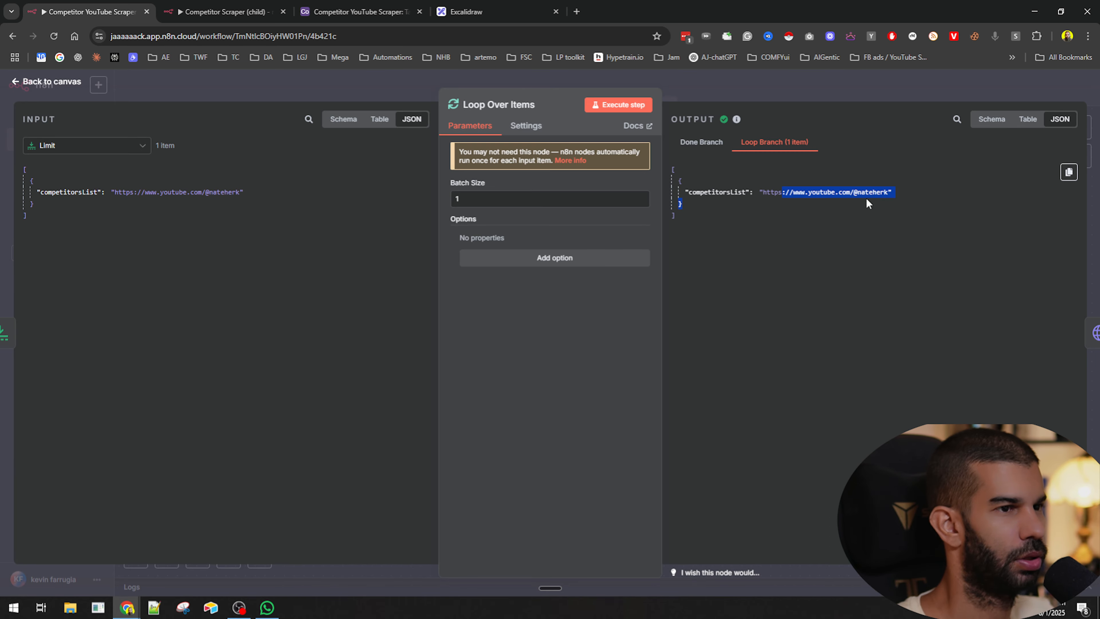
{"action": "left_click", "coordinate": [833, 91]}
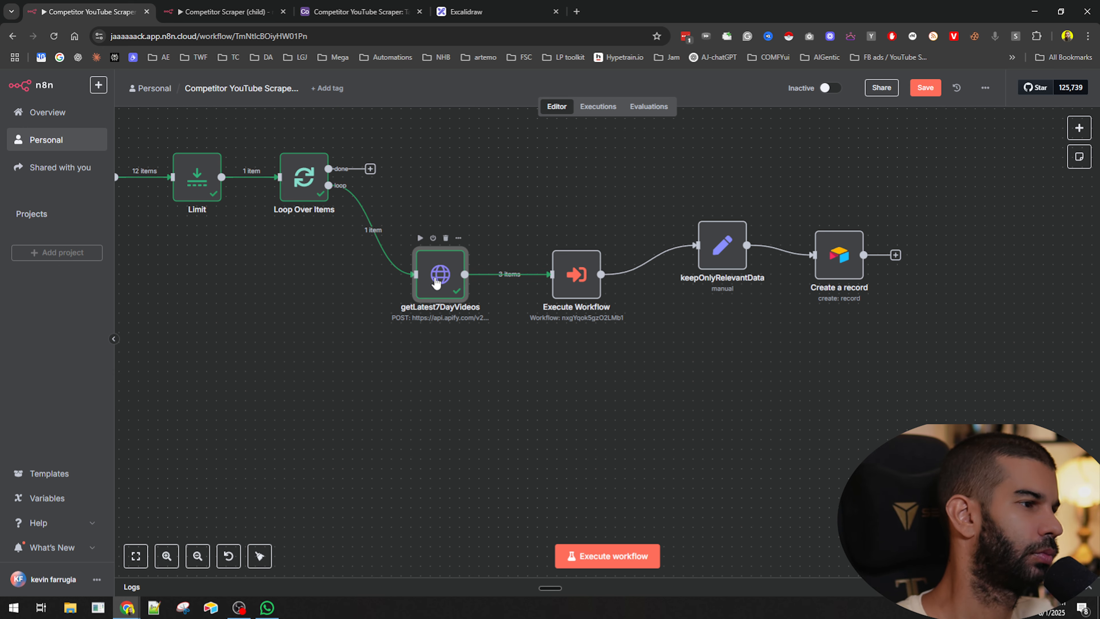
{"action": "double_click", "coordinate": [438, 272]}
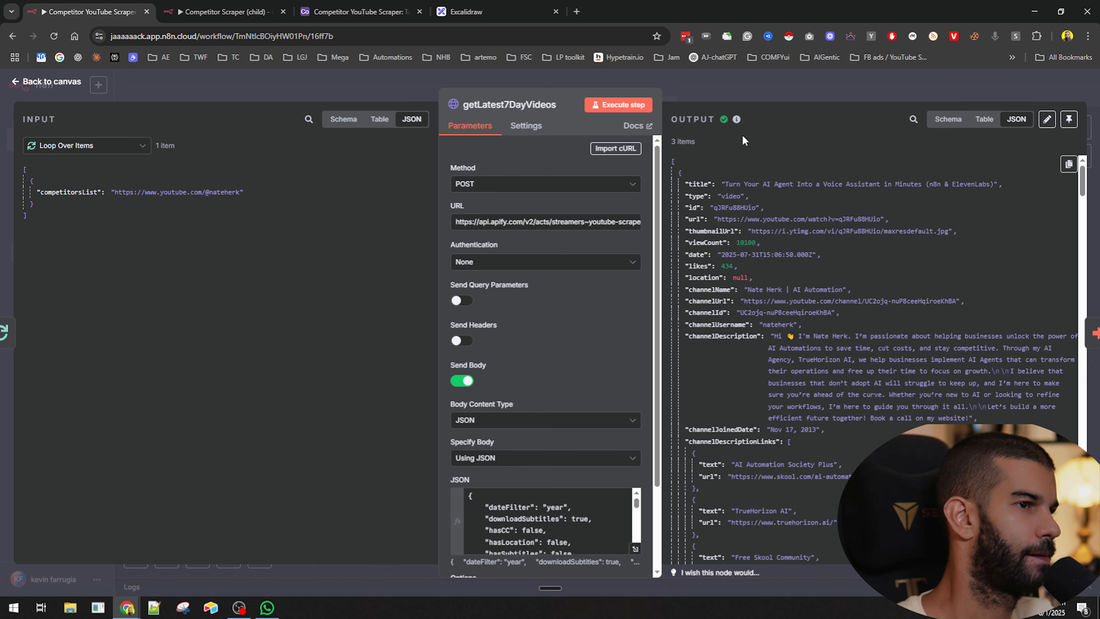
{"action": "left_click", "coordinate": [734, 95]}
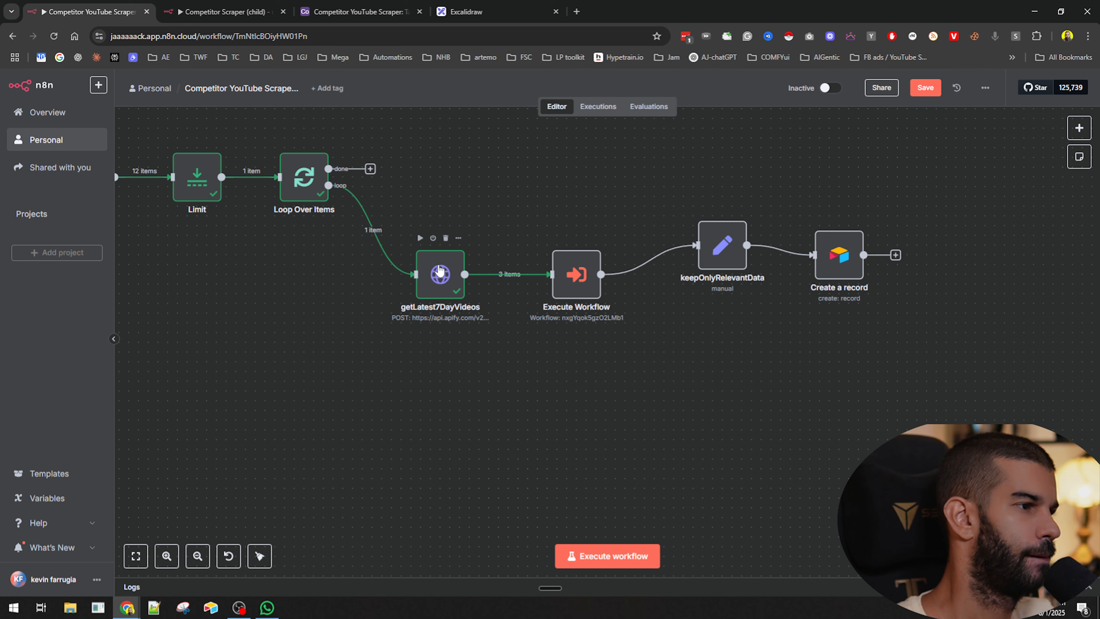
- In the child workflow, undo the last change and move Loop Over Items up closer to the trigger
{"action": "left_click", "coordinate": [205, 6]}
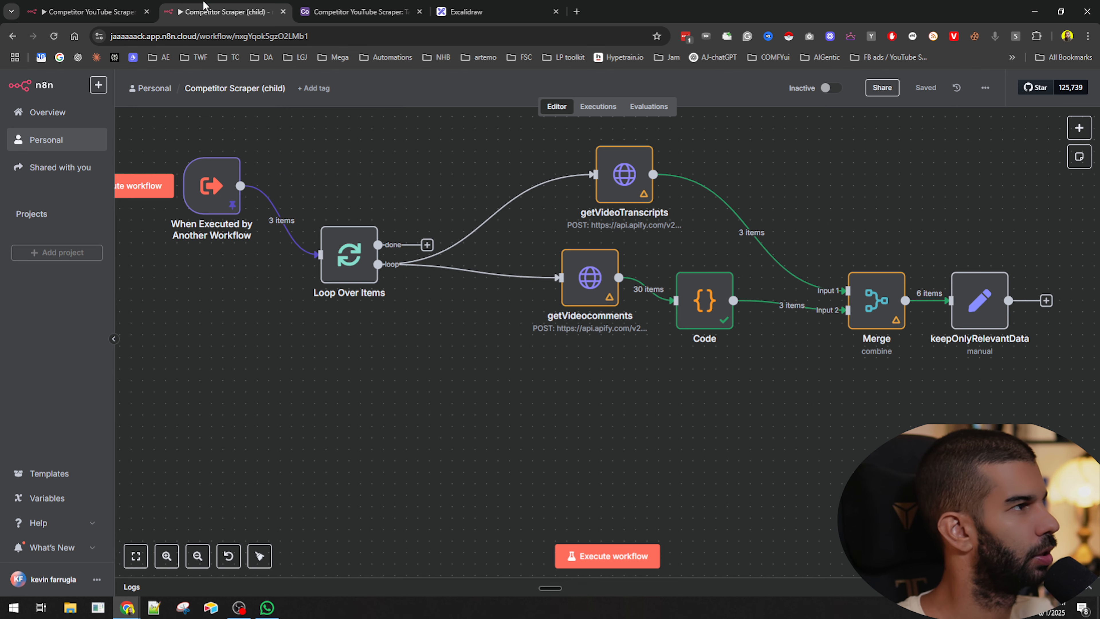
{"action": "key", "text": "ctrl+z"}
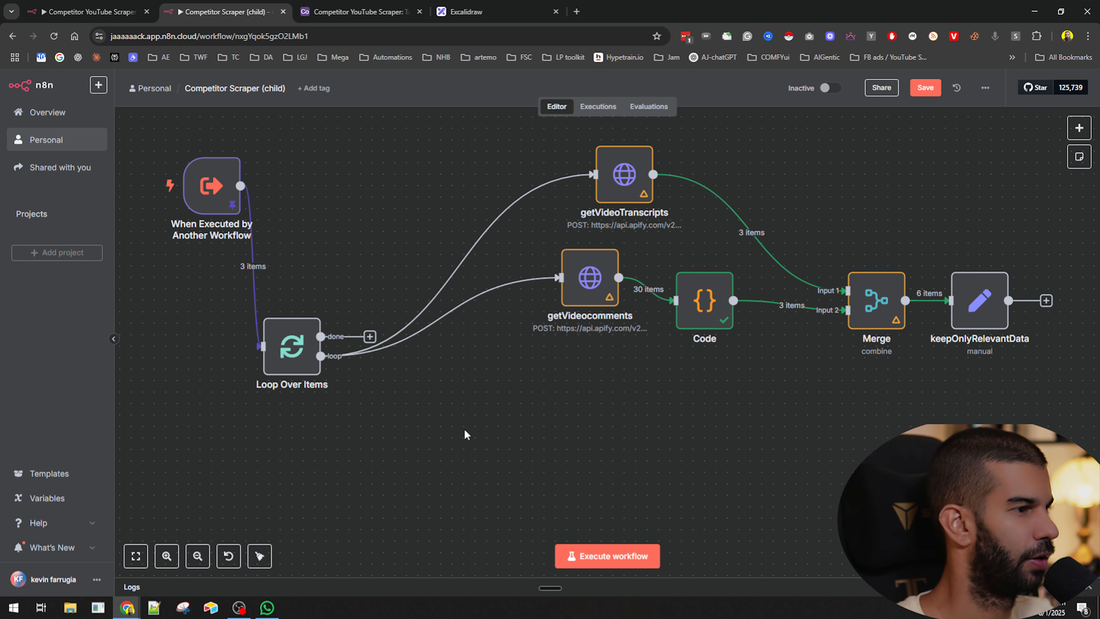
{"action": "left_click_drag", "start_coordinate": [320, 336], "coordinate": [347, 277]}
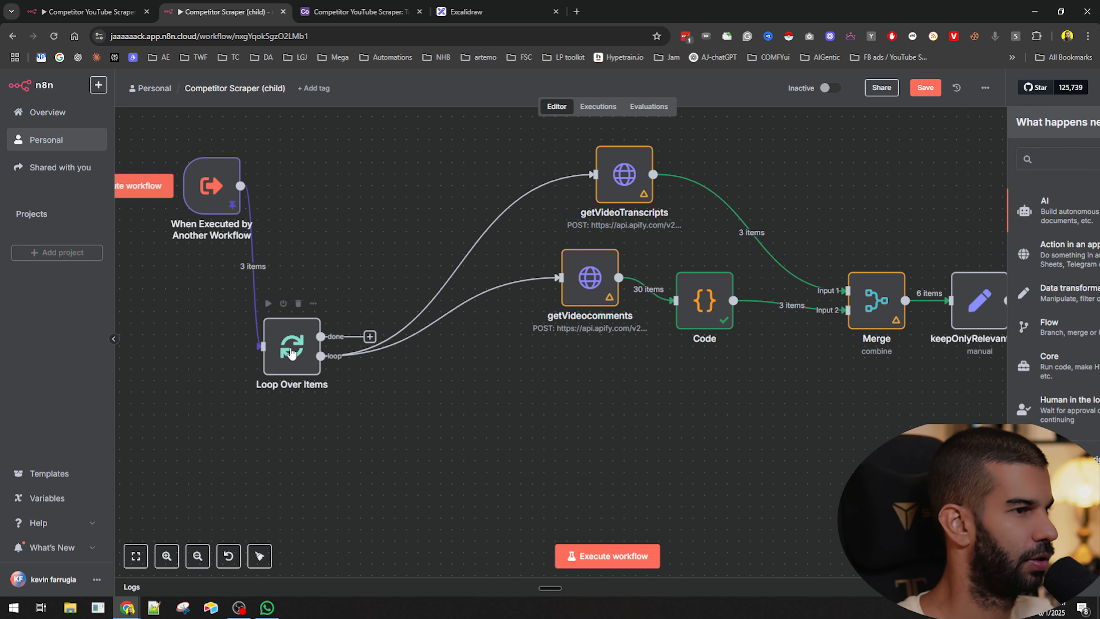
{"action": "left_click", "coordinate": [358, 206]}
{"action": "left_click_drag", "start_coordinate": [286, 351], "coordinate": [320, 305]}
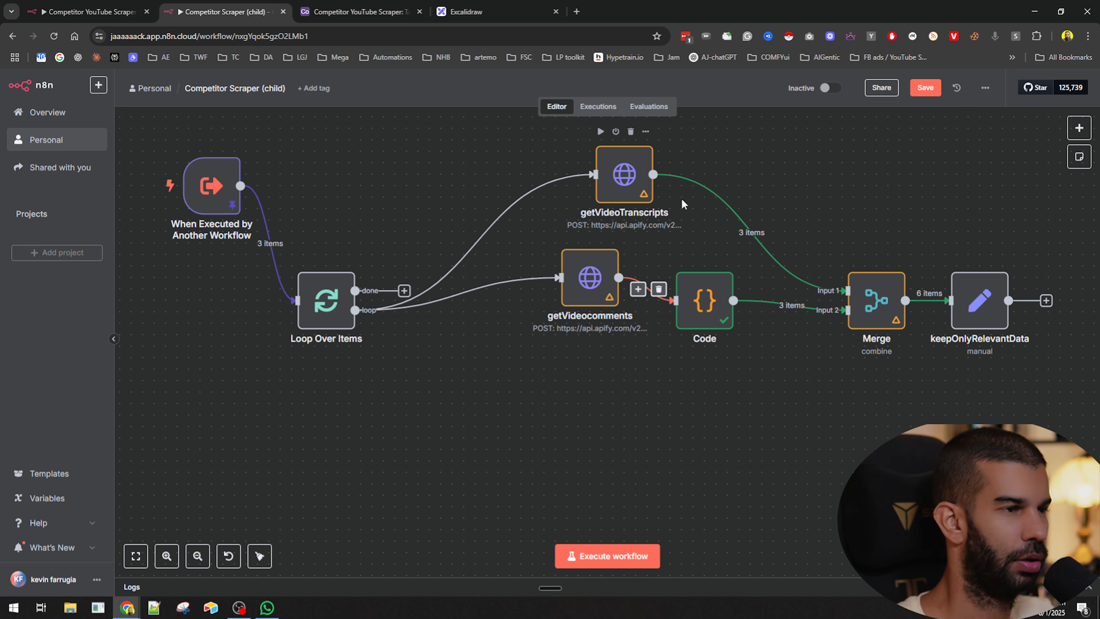
{"action": "left_click_drag", "start_coordinate": [583, 427], "coordinate": [569, 368]}
{"action": "scroll", "coordinate": [569, 368], "scroll_direction": "down", "scroll_amount": 2}
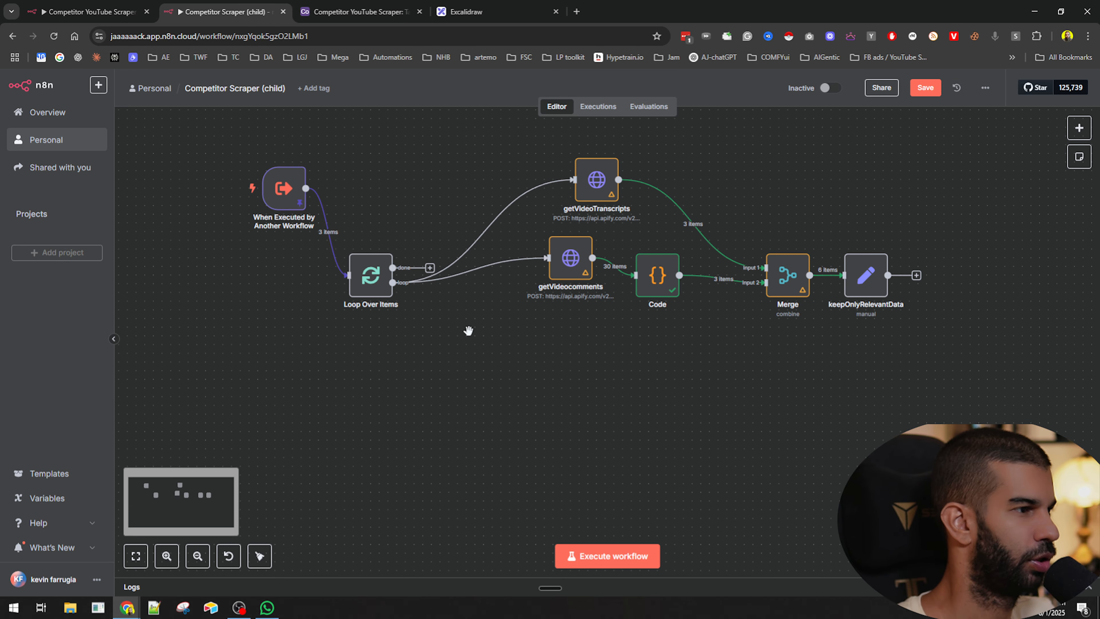
- Try pasting getLatest7DayVideos into the child workflow and removing a loop connection, then undo all of it
{"action": "key", "text": "ctrl+v"}
{"action": "left_click_drag", "start_coordinate": [392, 282], "coordinate": [528, 345]}
{"action": "left_click", "coordinate": [457, 316]}
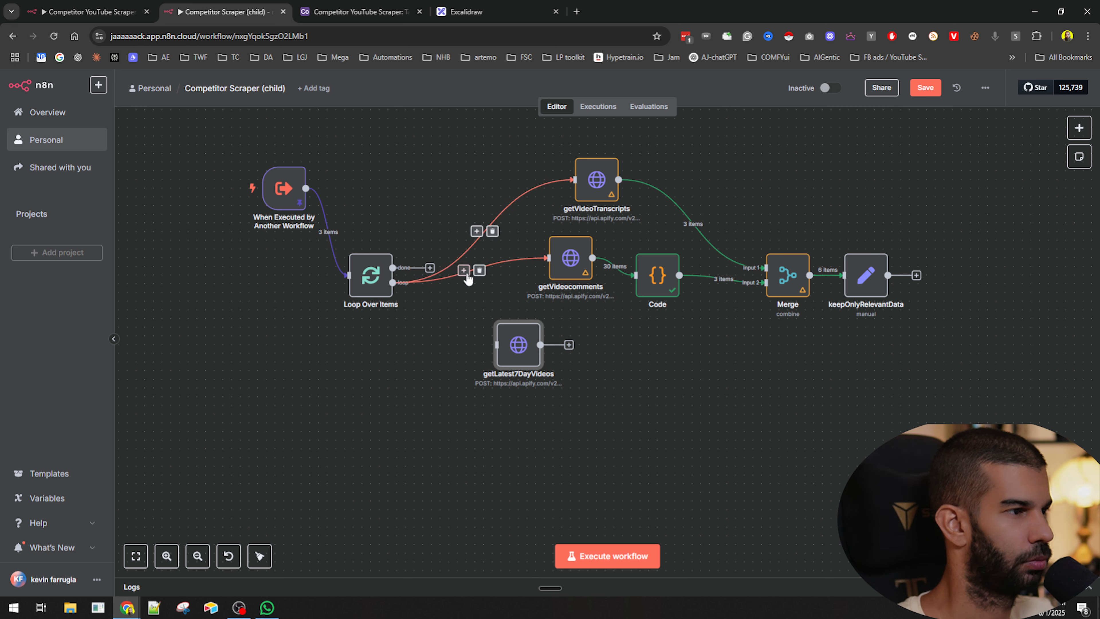
{"action": "left_click", "coordinate": [483, 253]}
{"action": "left_click", "coordinate": [493, 232]}
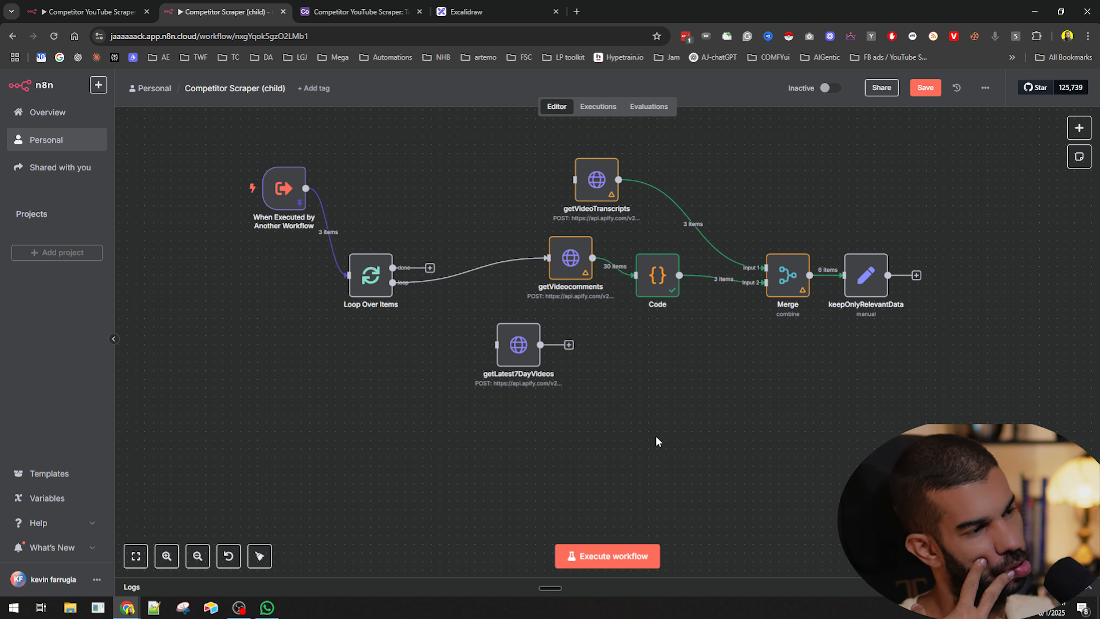
{"action": "key", "text": "ctrl+z"}
{"action": "key", "text": "ctrl+z"}
{"action": "key", "text": "ctrl+z"}
{"action": "key", "text": "ctrl+z"}
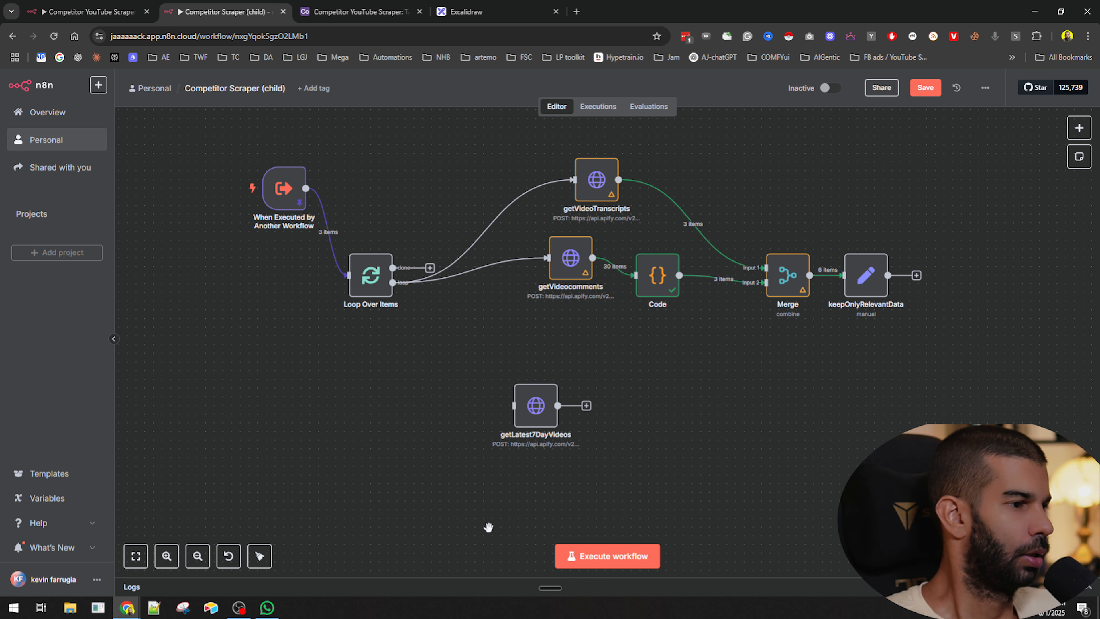
{"action": "key", "text": "ctrl+z"}
- In the parent workflow, delete the connection between Execute Workflow and keepOnlyRelevantData
{"action": "left_click", "coordinate": [89, 11]}
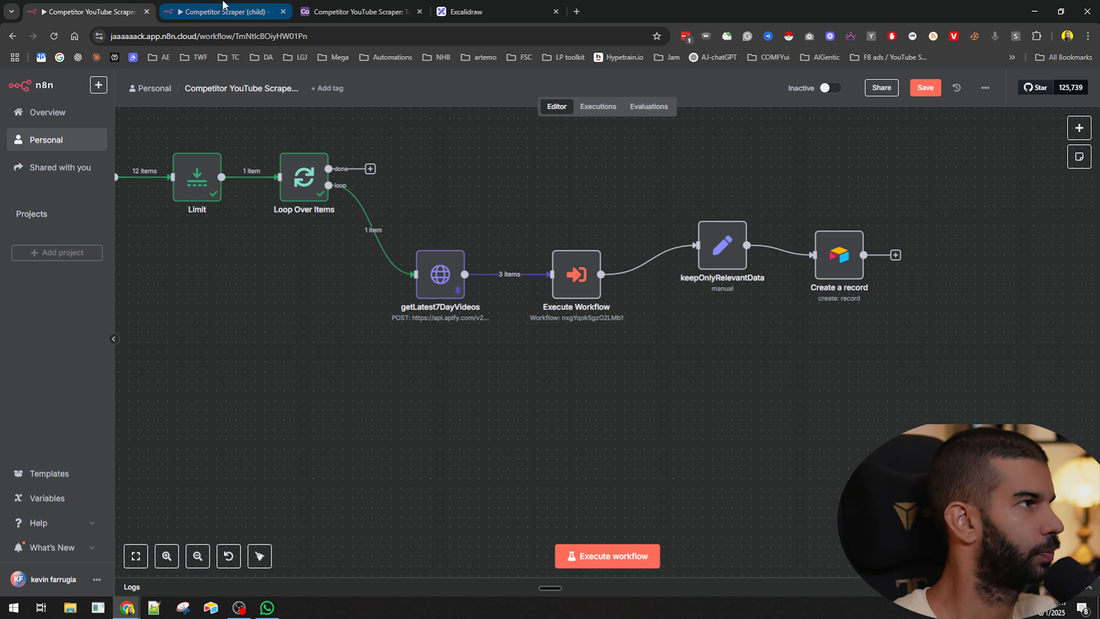
{"action": "mouse_move", "coordinate": [674, 256]}
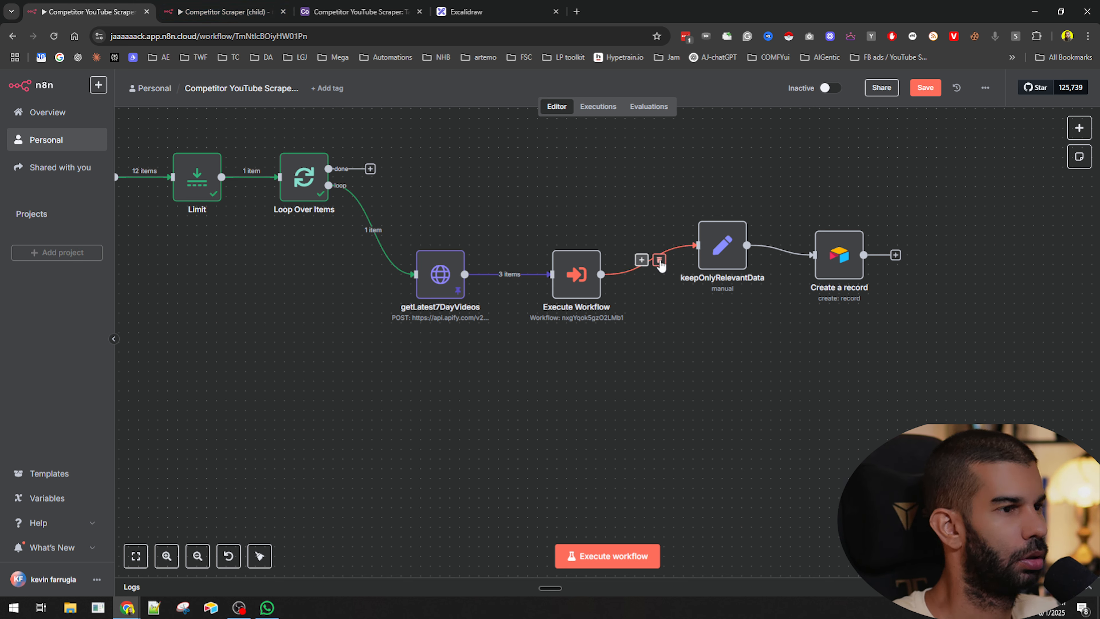
{"action": "left_click", "coordinate": [225, 12]}
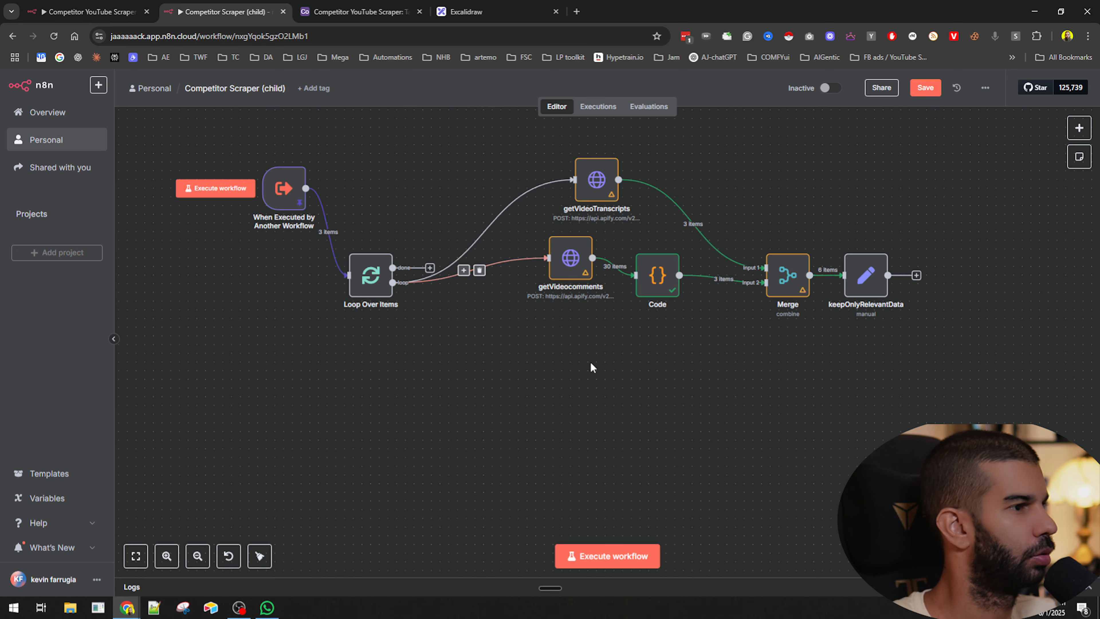
- Reposition Loop Over Items and keepOnlyRelevantData in the child workflow and save it
{"action": "left_click_drag", "start_coordinate": [366, 270], "coordinate": [374, 226]}
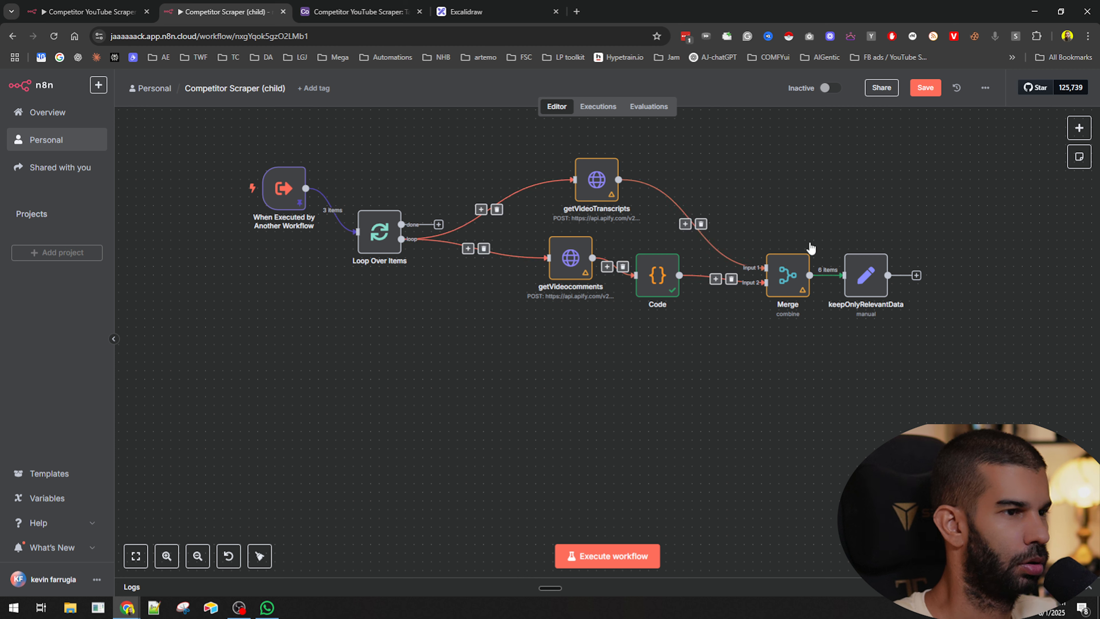
{"action": "left_click_drag", "start_coordinate": [878, 271], "coordinate": [903, 271]}
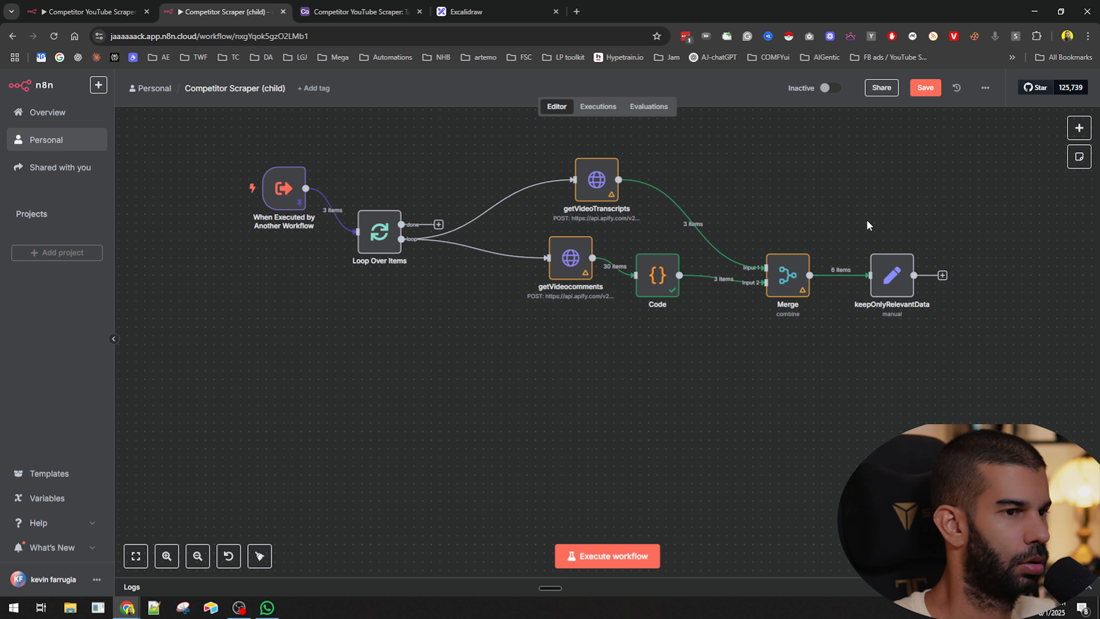
{"action": "key", "text": "Return"}
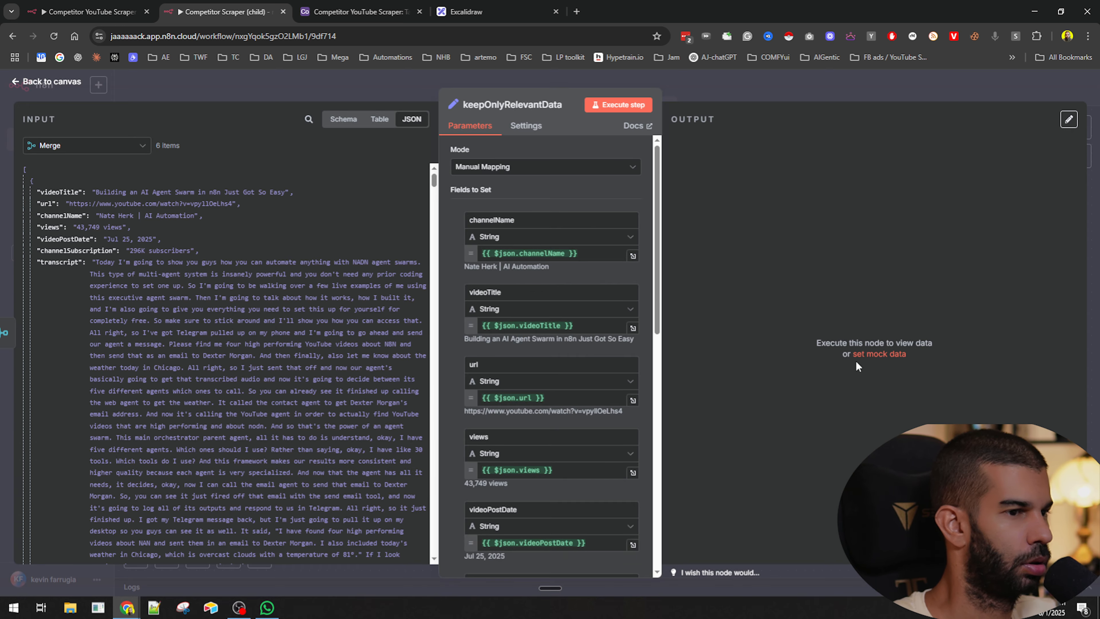
{"action": "key", "text": "Escape"}
{"action": "key", "text": "ctrl+s"}
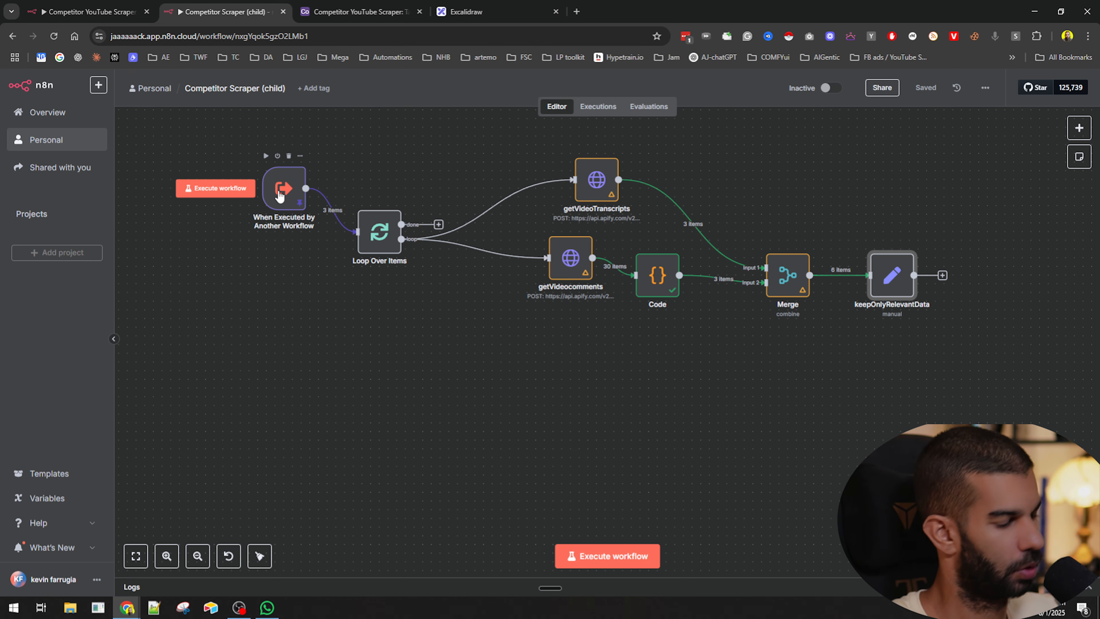
- Unpin the data on the child workflow's trigger node and save the workflow
{"action": "left_click", "coordinate": [290, 187]}
{"action": "key", "text": "p"}
{"action": "key", "text": "ctrl+s"}
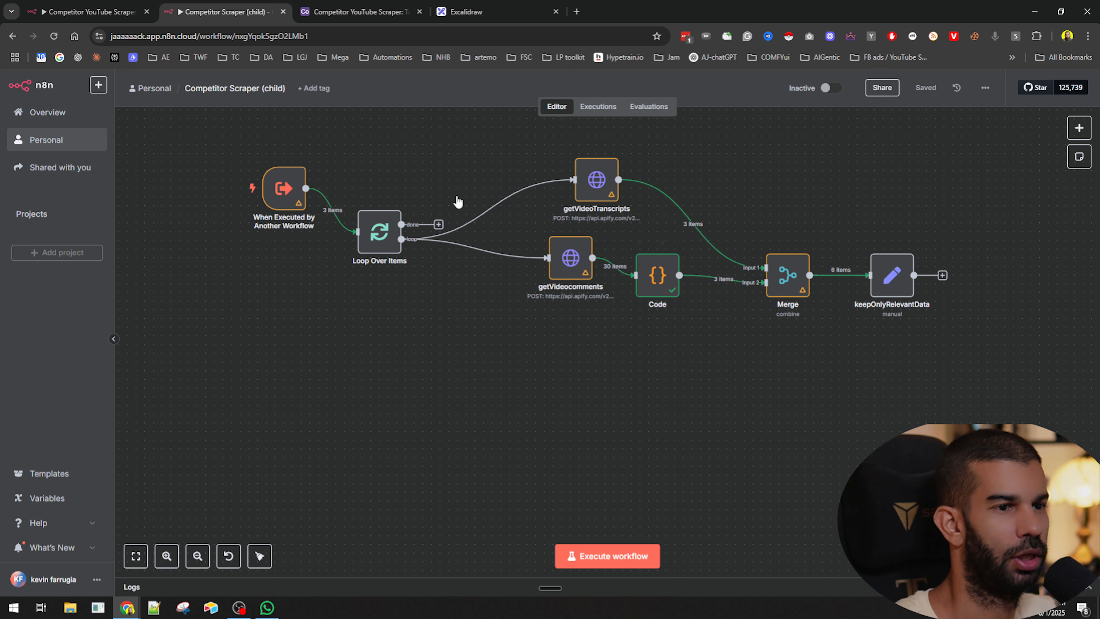
{"action": "left_click_drag", "start_coordinate": [915, 275], "coordinate": [472, 438]}
{"action": "key", "text": "Escape"}
- Execute the parent workflow and follow the child workflow's running execution in its executions list
{"action": "left_click", "coordinate": [69, 12]}
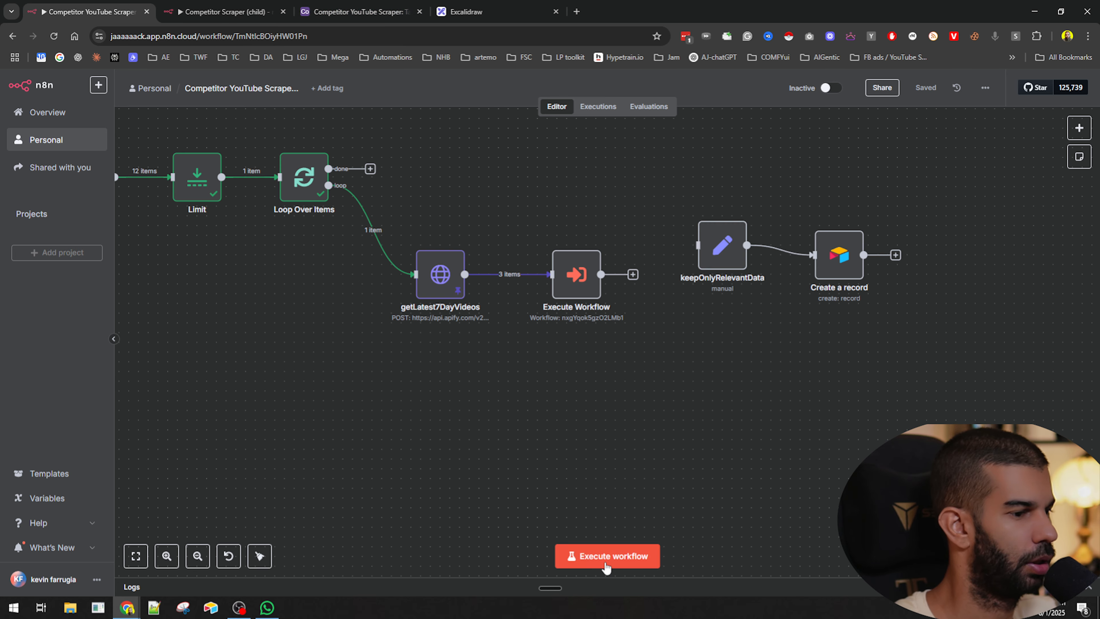
{"action": "left_click", "coordinate": [604, 559]}
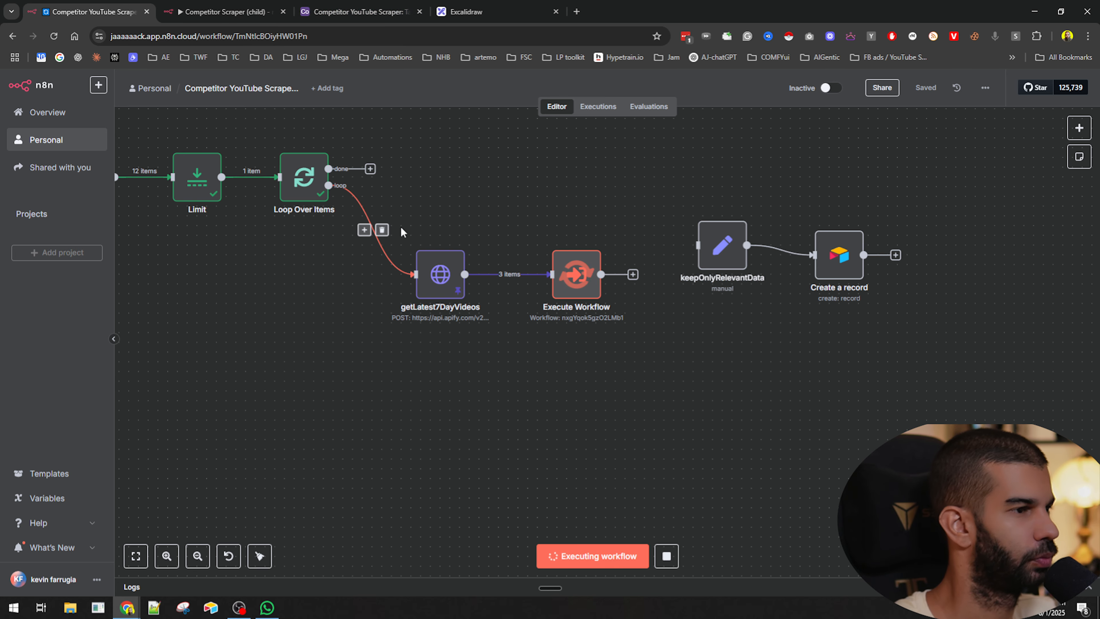
{"action": "left_click", "coordinate": [225, 12]}
{"action": "left_click", "coordinate": [601, 108]}
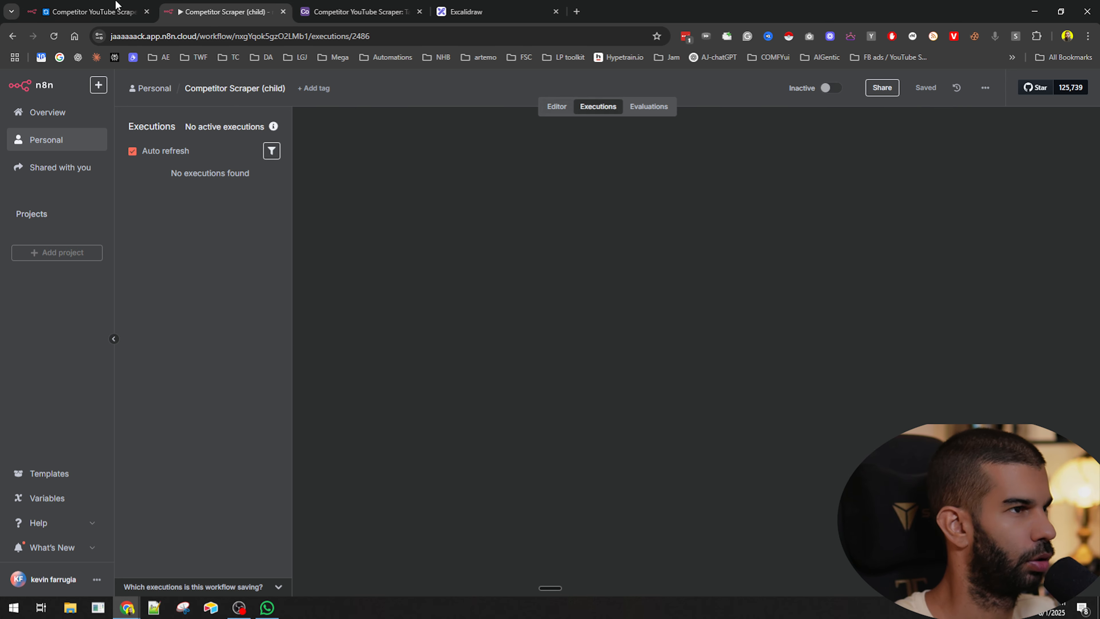
{"action": "left_click", "coordinate": [95, 7]}
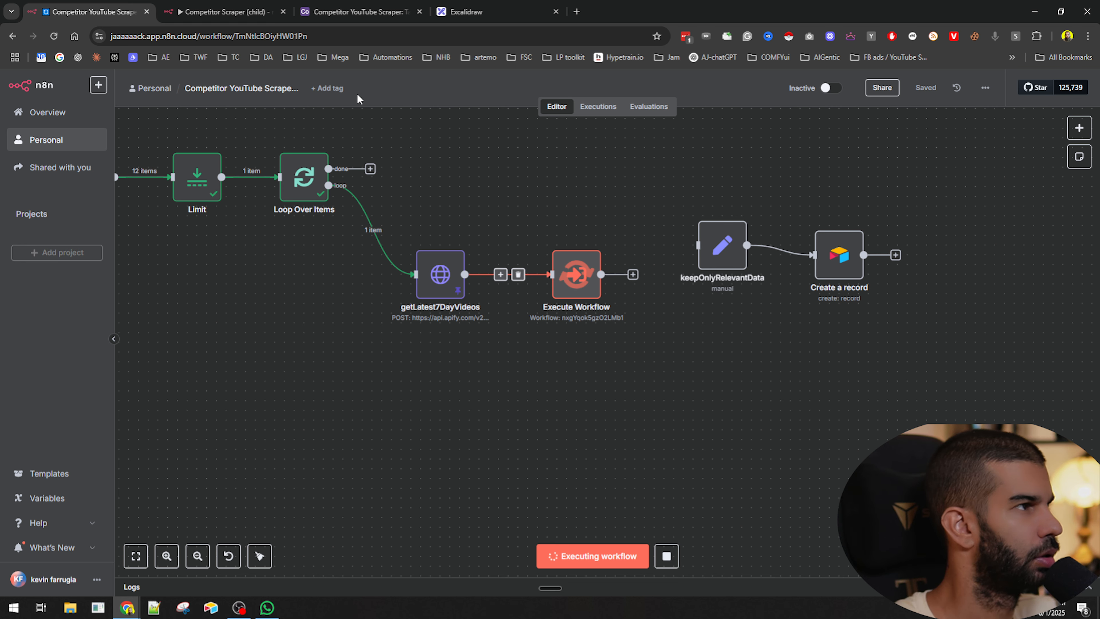
{"action": "left_click", "coordinate": [225, 12]}
{"action": "left_click_drag", "start_coordinate": [462, 271], "coordinate": [451, 371]}
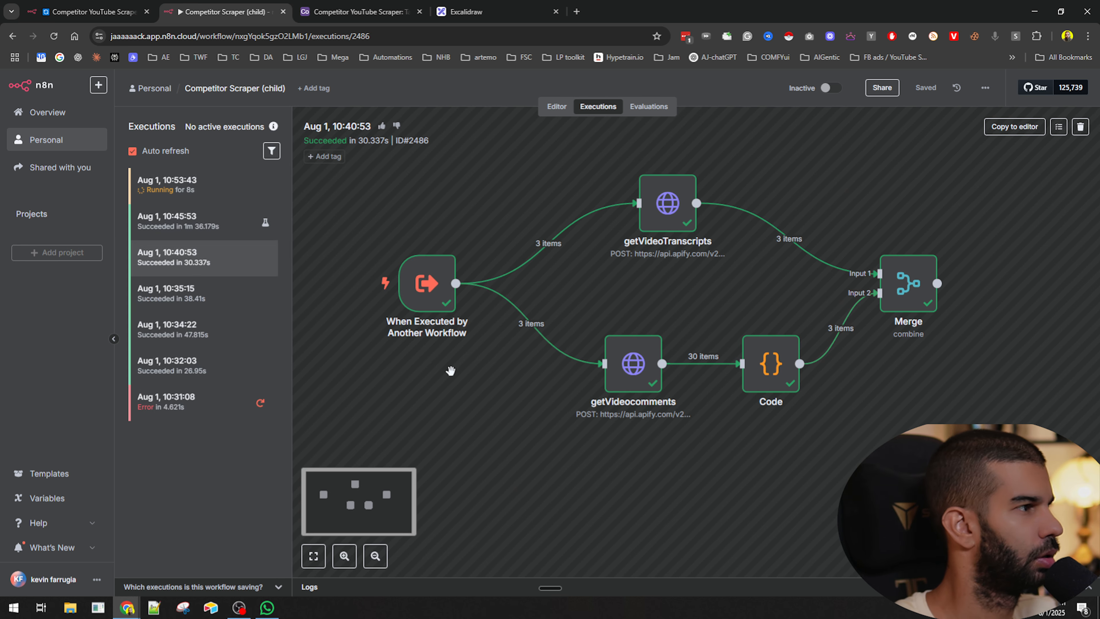
{"action": "left_click", "coordinate": [204, 185]}
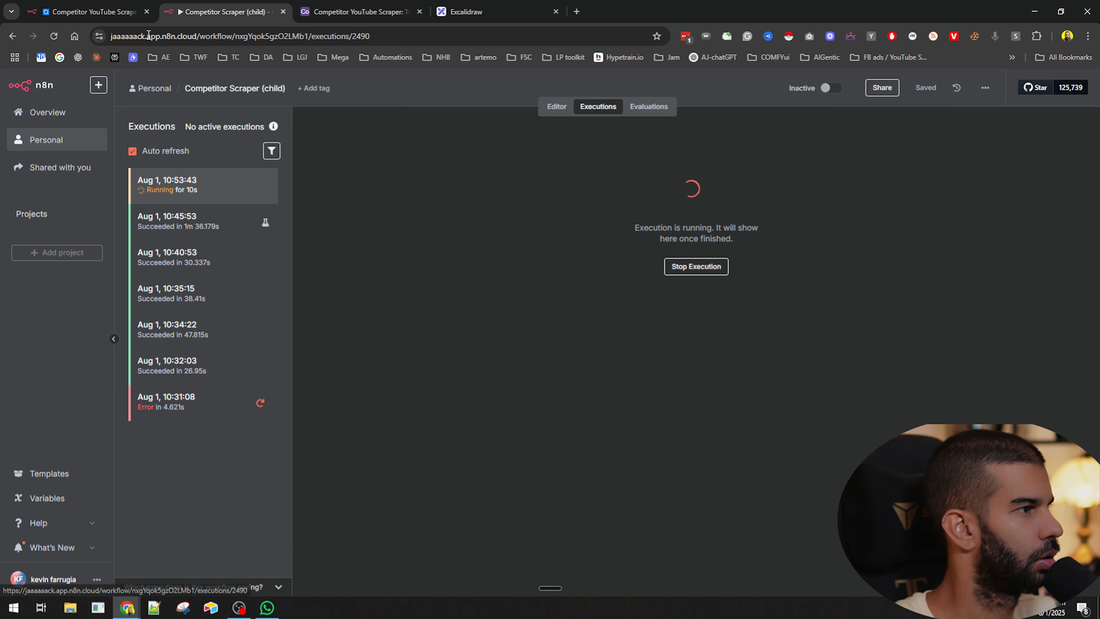
{"action": "left_click", "coordinate": [119, 4]}
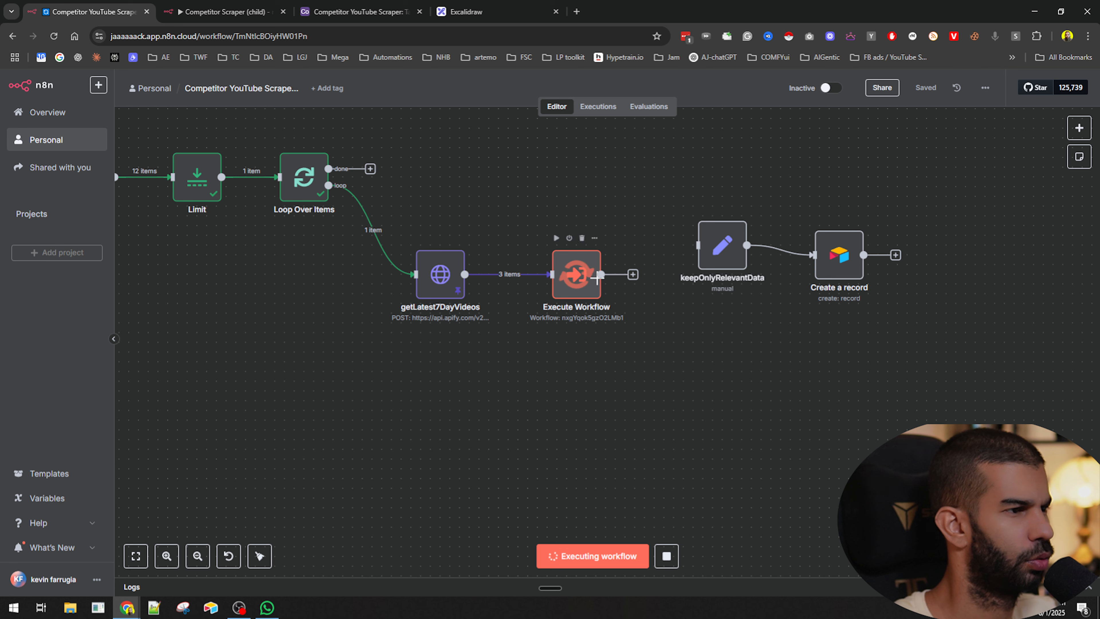
- Move the Execute Workflow node down below getLatest7DayVideos in the parent workflow
{"action": "left_click_drag", "start_coordinate": [578, 275], "coordinate": [578, 343]}
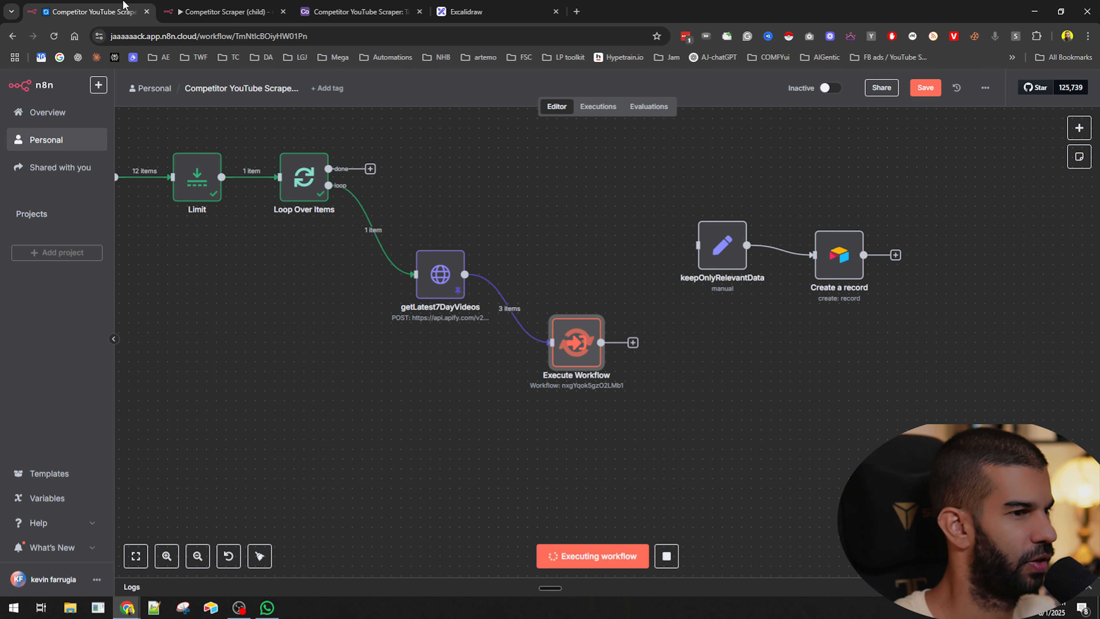
{"action": "left_click_drag", "start_coordinate": [651, 176], "coordinate": [767, 347]}
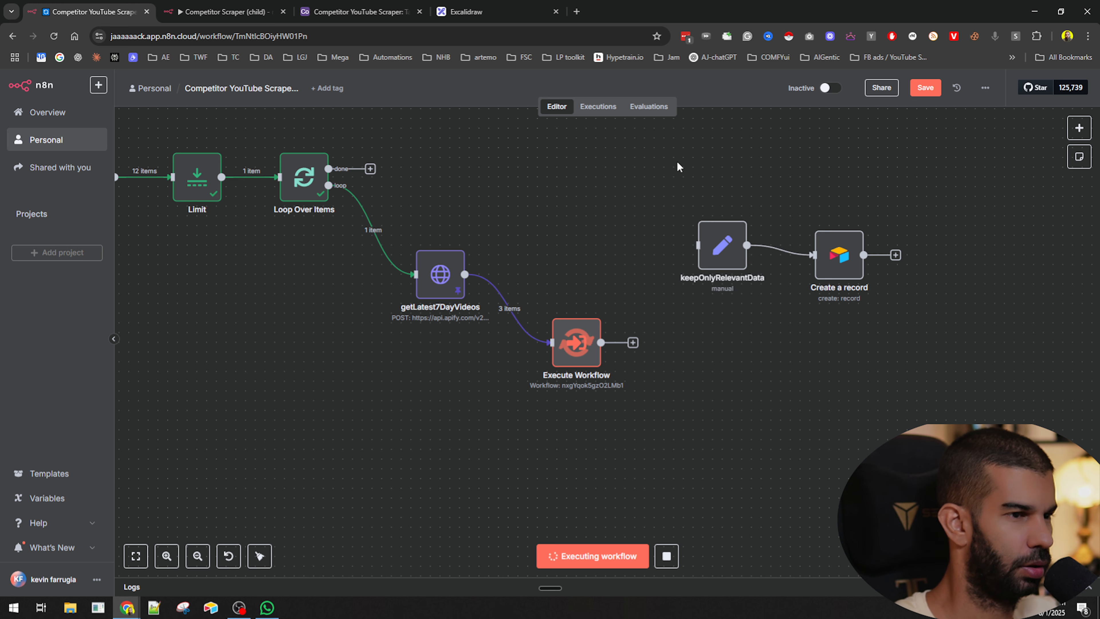
{"action": "left_click_drag", "start_coordinate": [649, 154], "coordinate": [768, 338]}
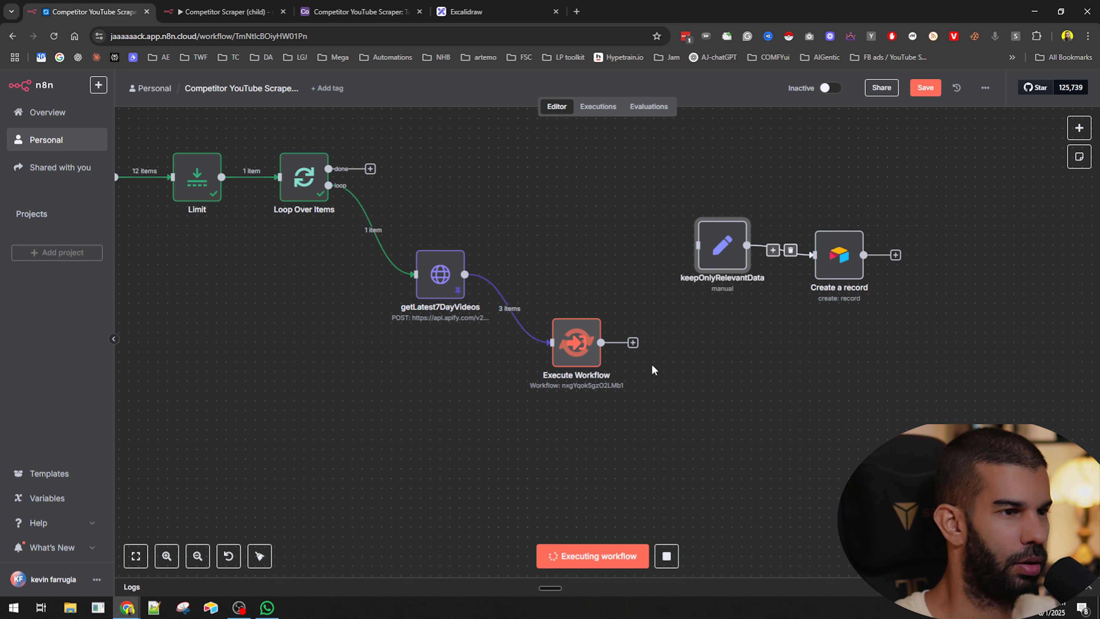
{"action": "left_click", "coordinate": [754, 313]}
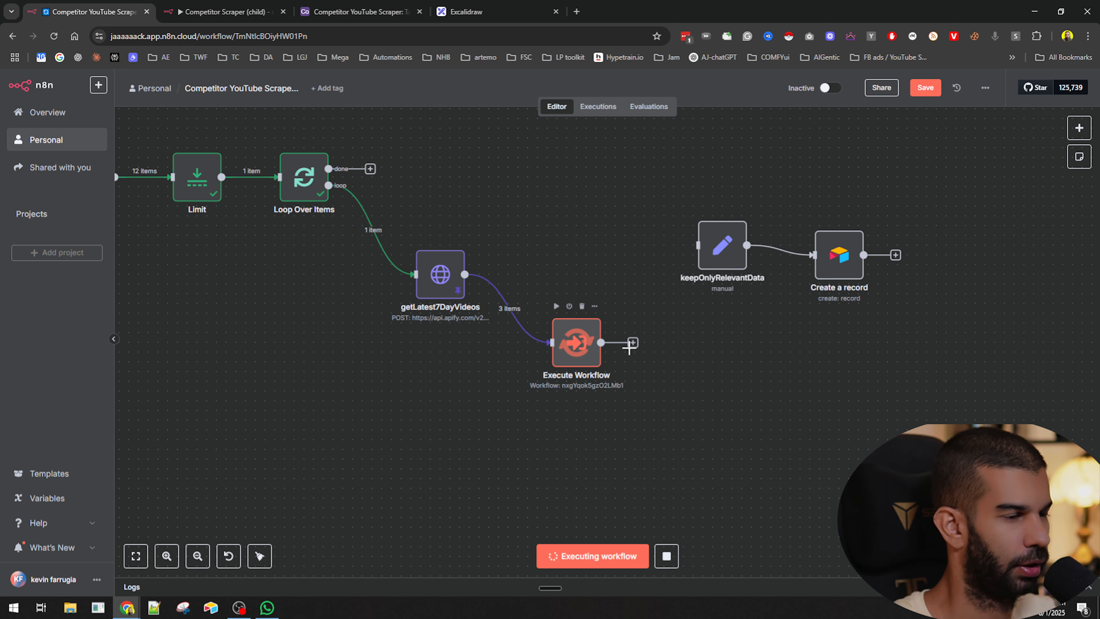
- Switch to the Competitor YouTube Scraper Airtable table and review the stored video records
{"action": "left_click", "coordinate": [283, 6]}
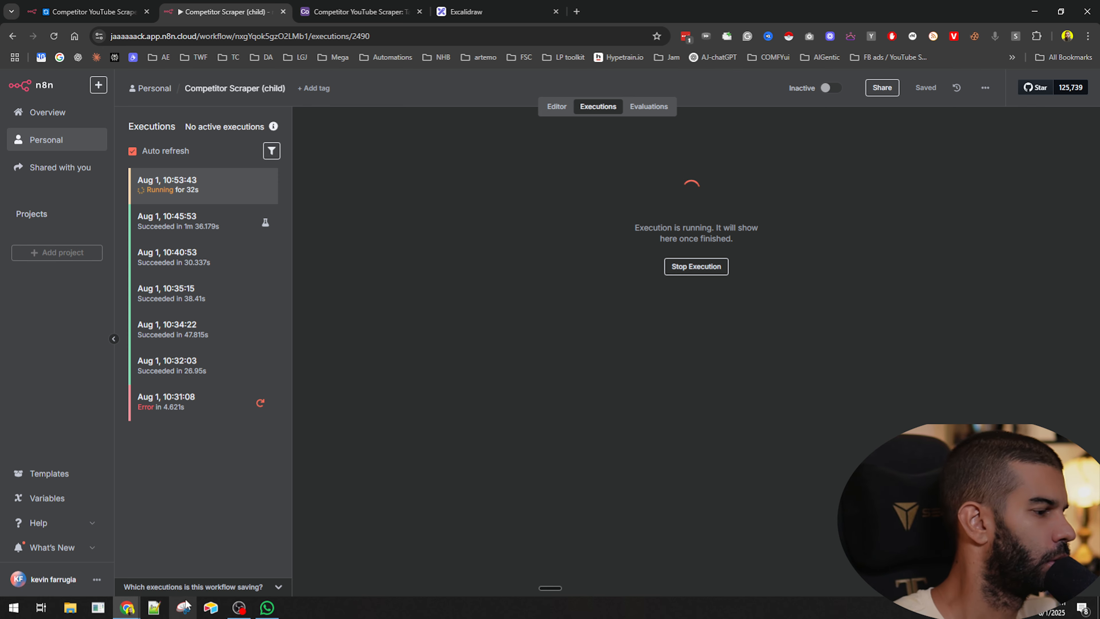
{"action": "left_click", "coordinate": [336, 12]}
{"action": "scroll", "coordinate": [942, 273], "scroll_direction": "right", "scroll_amount": 3}
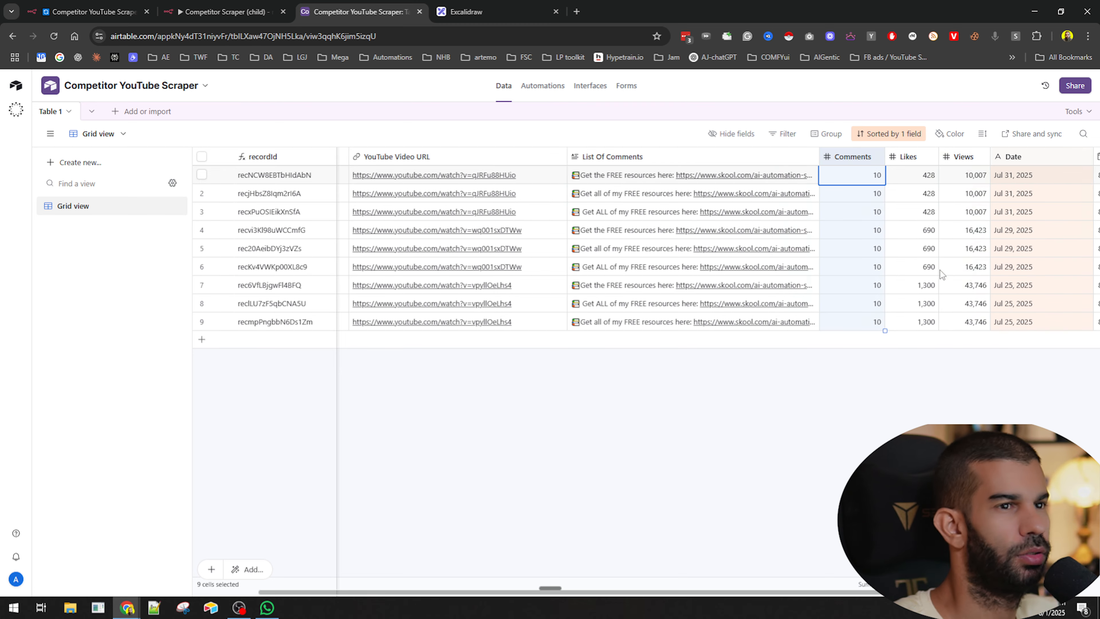
- Scroll across the Airtable records to compare video URLs, comment lists, likes, views and dates
{"action": "scroll", "coordinate": [712, 220], "scroll_direction": "right", "scroll_amount": 3}
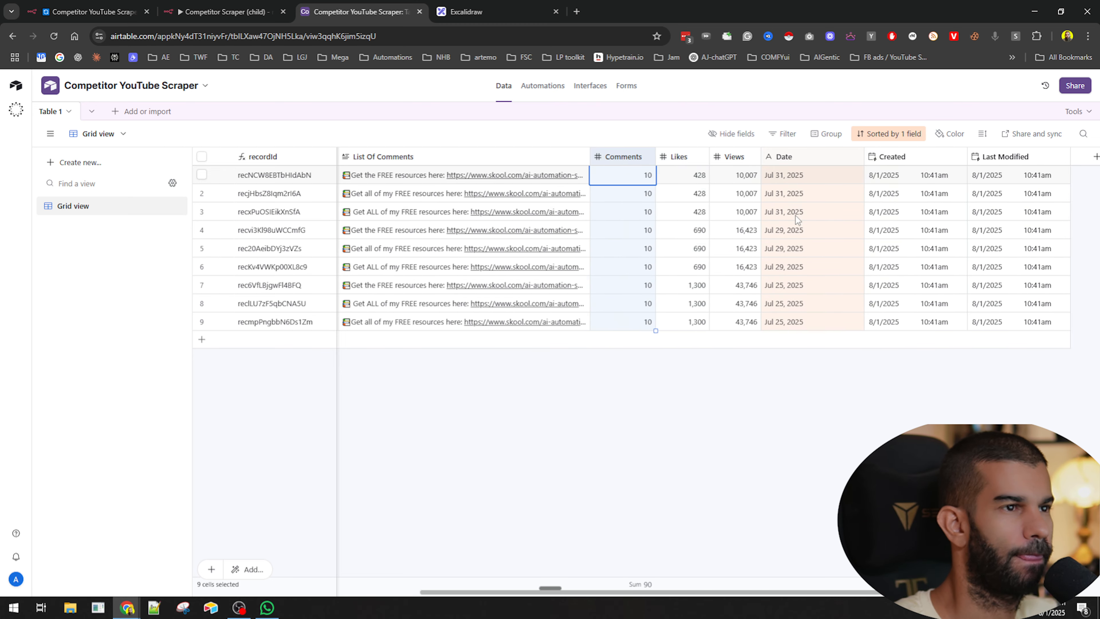
{"action": "scroll", "coordinate": [690, 381], "scroll_direction": "left", "scroll_amount": 8}
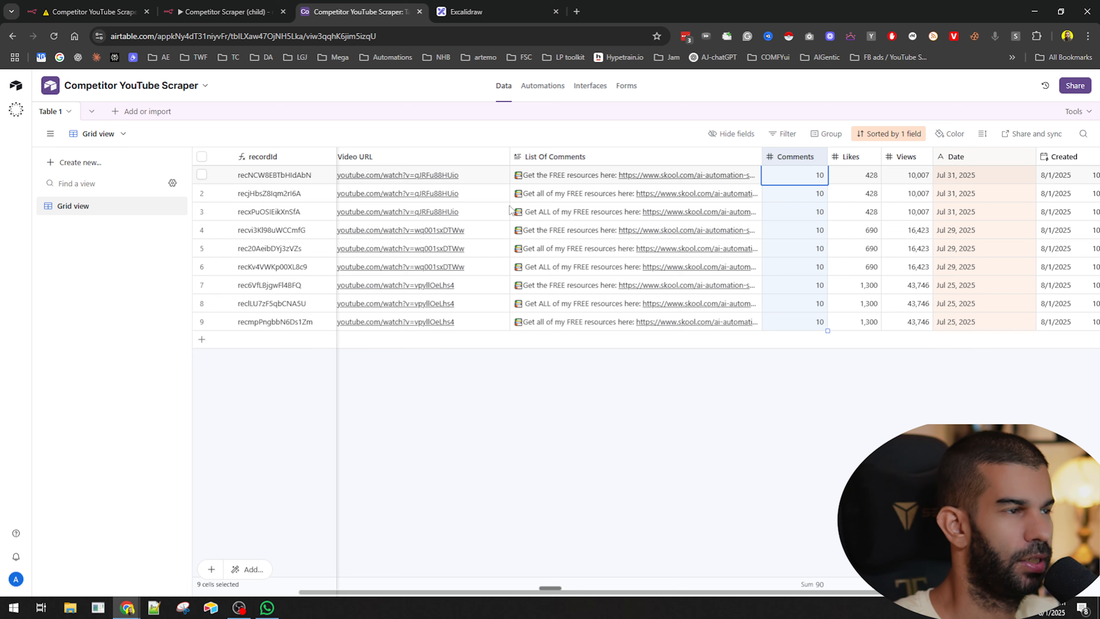
{"action": "scroll", "coordinate": [510, 210], "scroll_direction": "left", "scroll_amount": 3}
{"action": "left_click", "coordinate": [533, 198]}
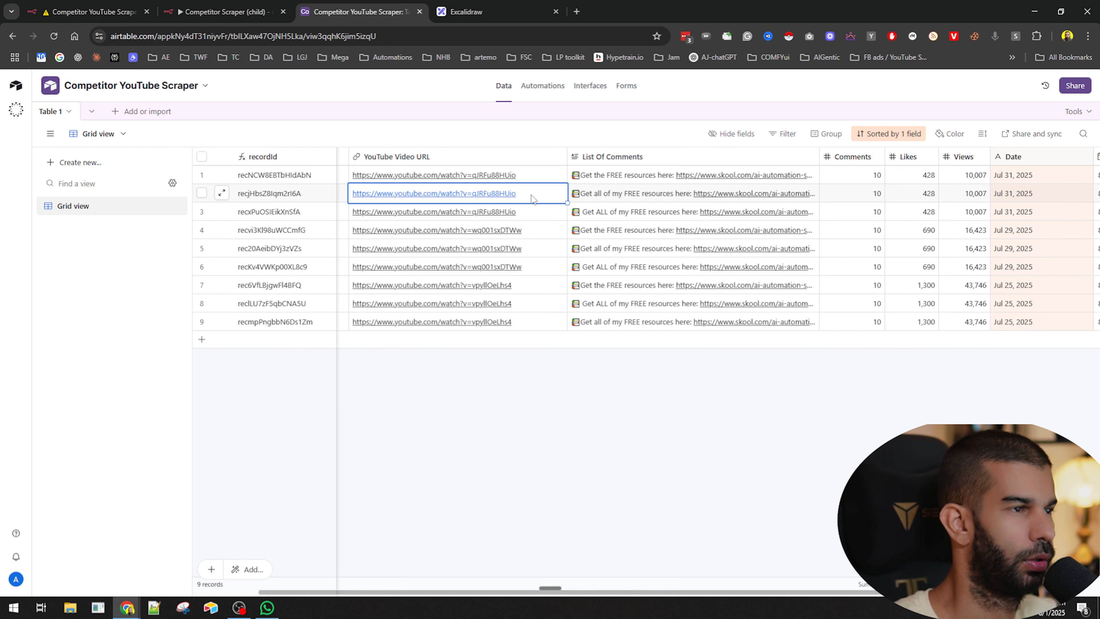
- Check the parent workflow's error and the child workflow's latest execution in its executions list
{"action": "left_click", "coordinate": [91, 12]}
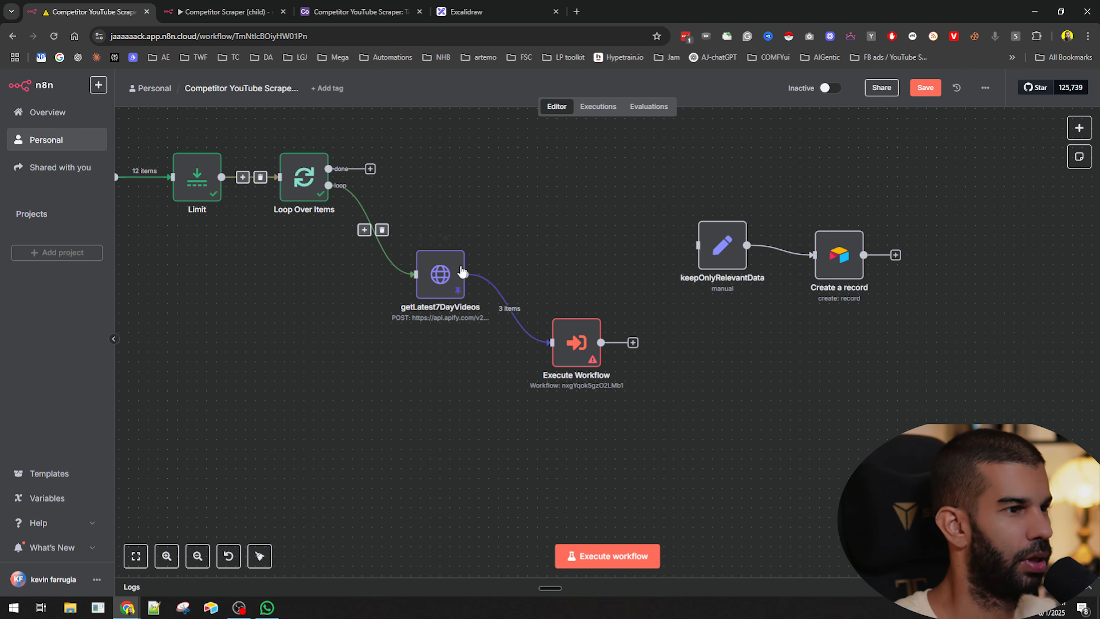
{"action": "left_click", "coordinate": [224, 5]}
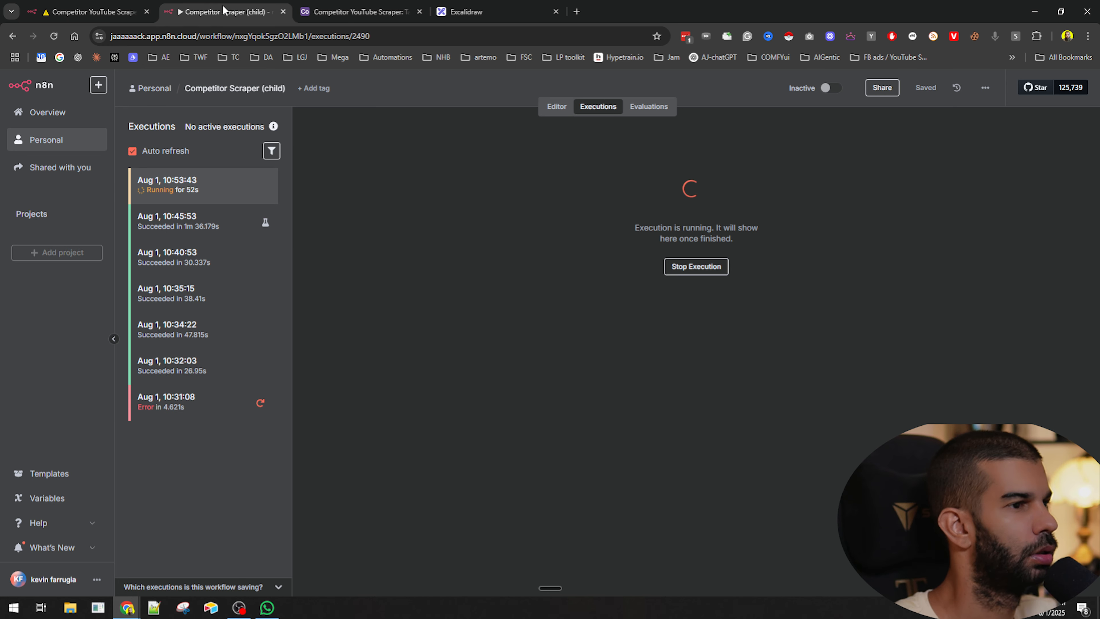
{"action": "left_click", "coordinate": [124, 6]}
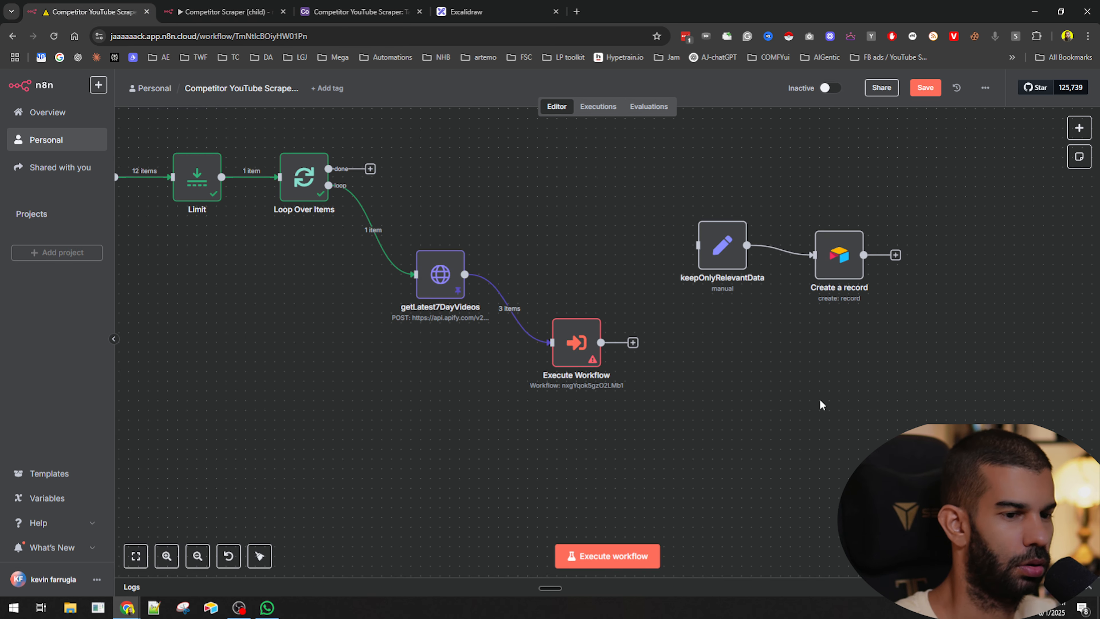
{"action": "scroll", "coordinate": [594, 366], "scroll_direction": "up", "scroll_amount": 3}
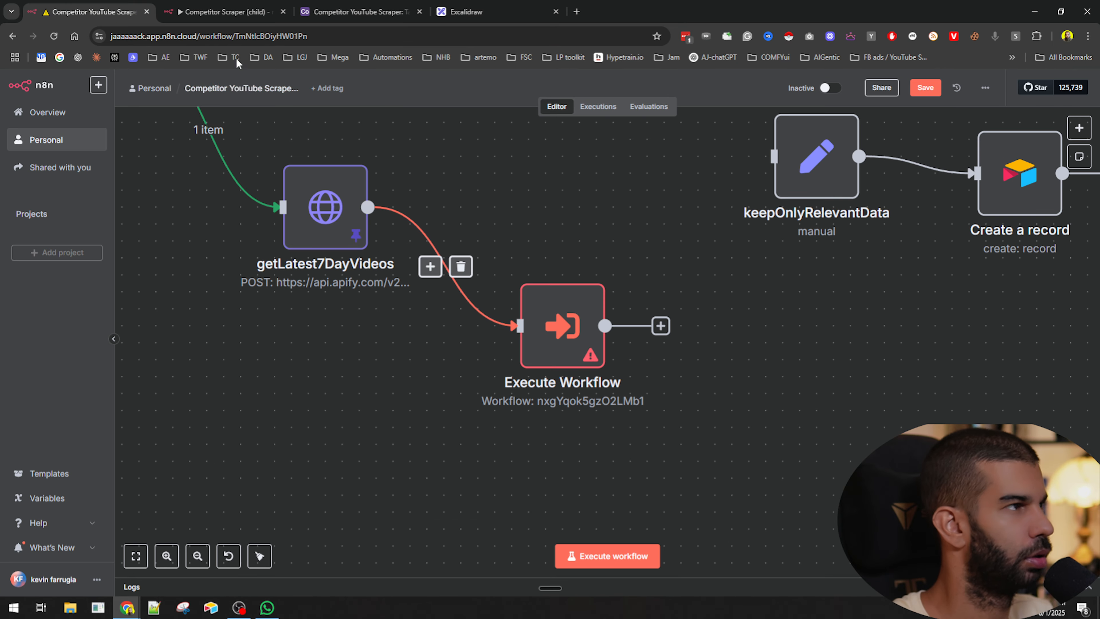
{"action": "left_click", "coordinate": [193, 9]}
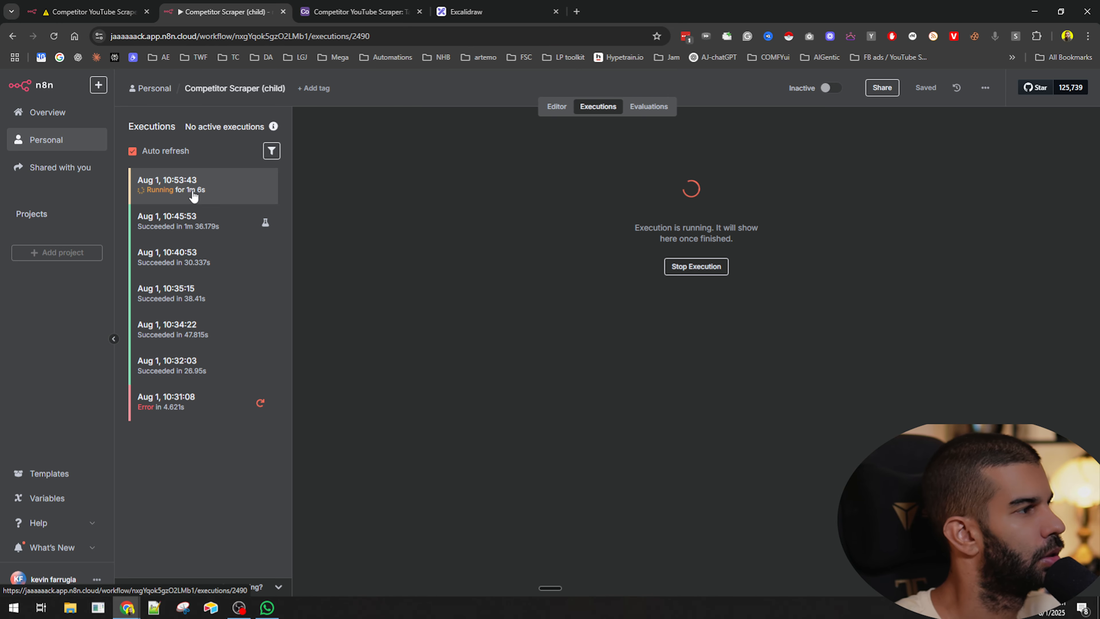
{"action": "left_click", "coordinate": [54, 36]}
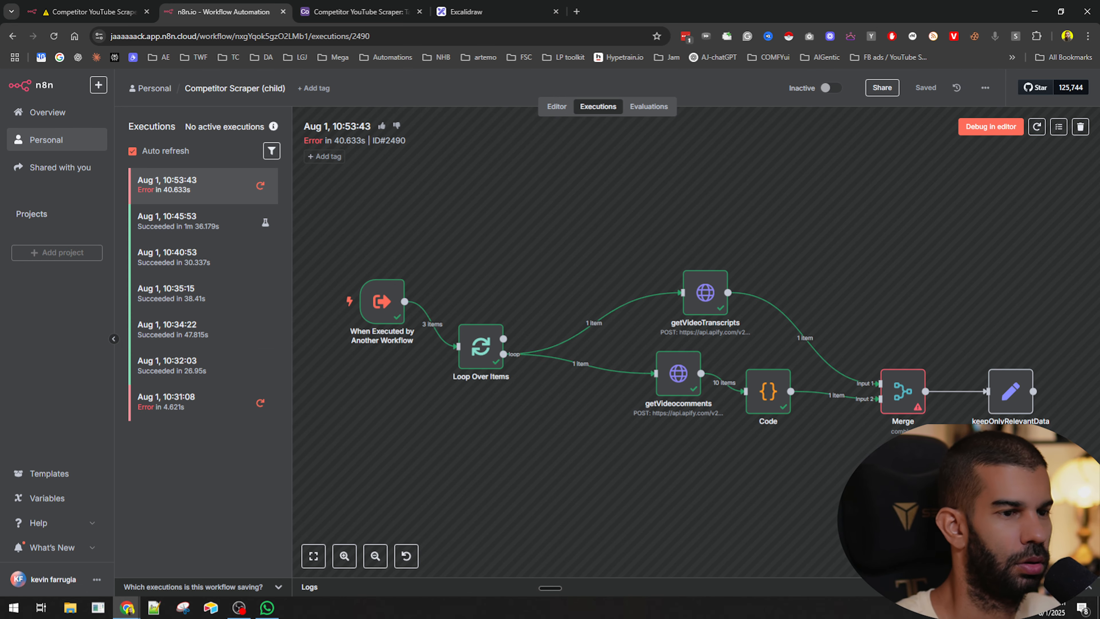
- Load the failed child execution into the editor and set the Merge node to combine by All Possible Combinations
{"action": "left_click", "coordinate": [990, 126]}
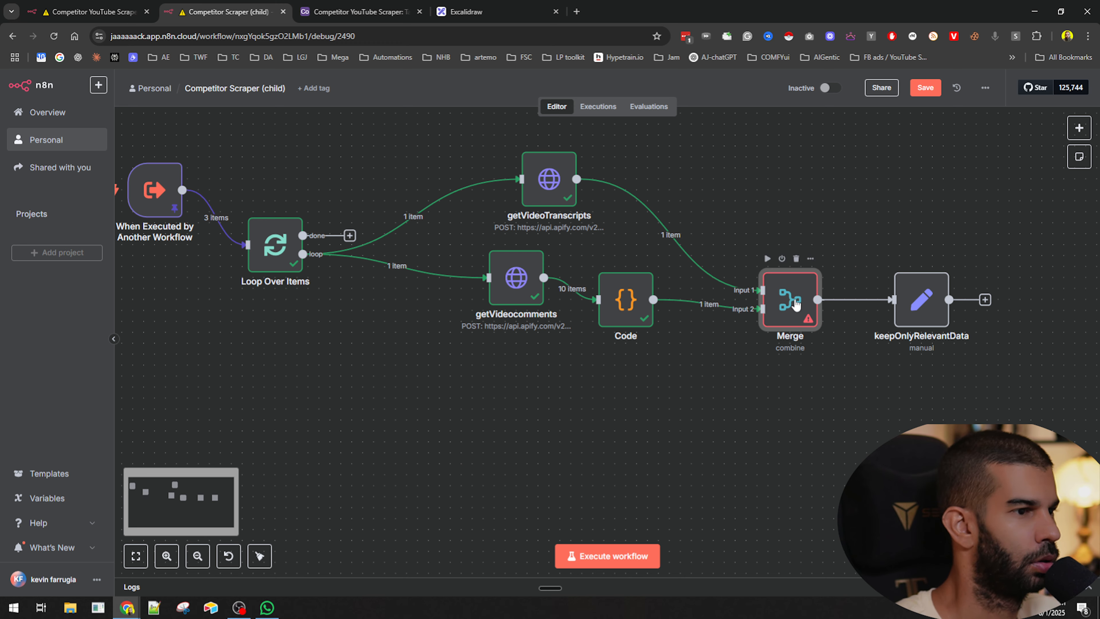
{"action": "double_click", "coordinate": [790, 299]}
{"action": "left_click_drag", "start_coordinate": [712, 169], "coordinate": [973, 172]}
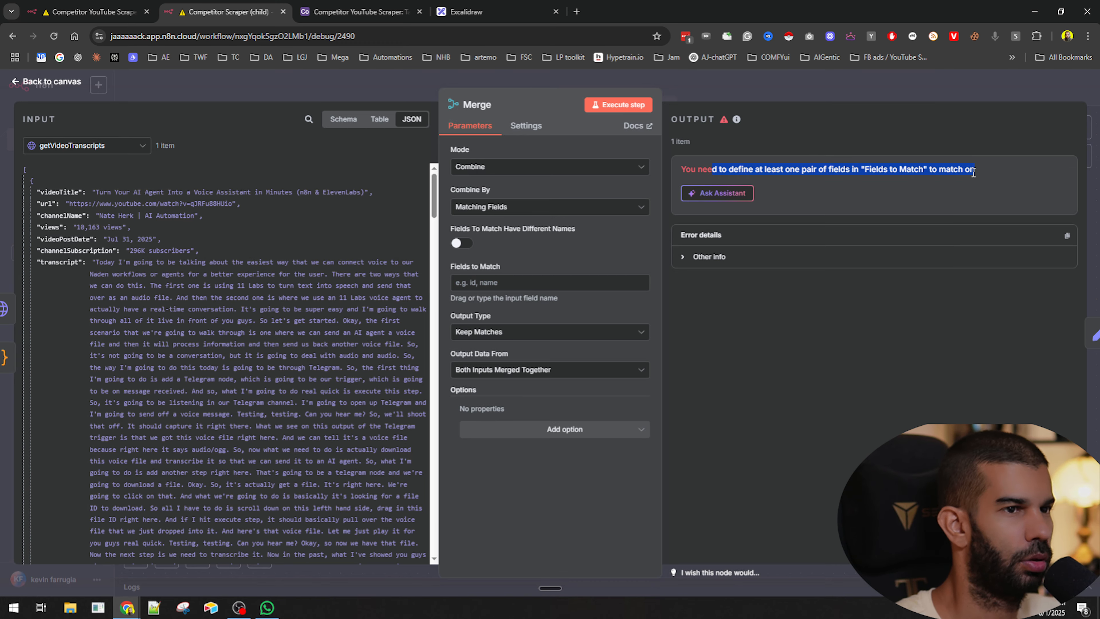
{"action": "left_click", "coordinate": [484, 170]}
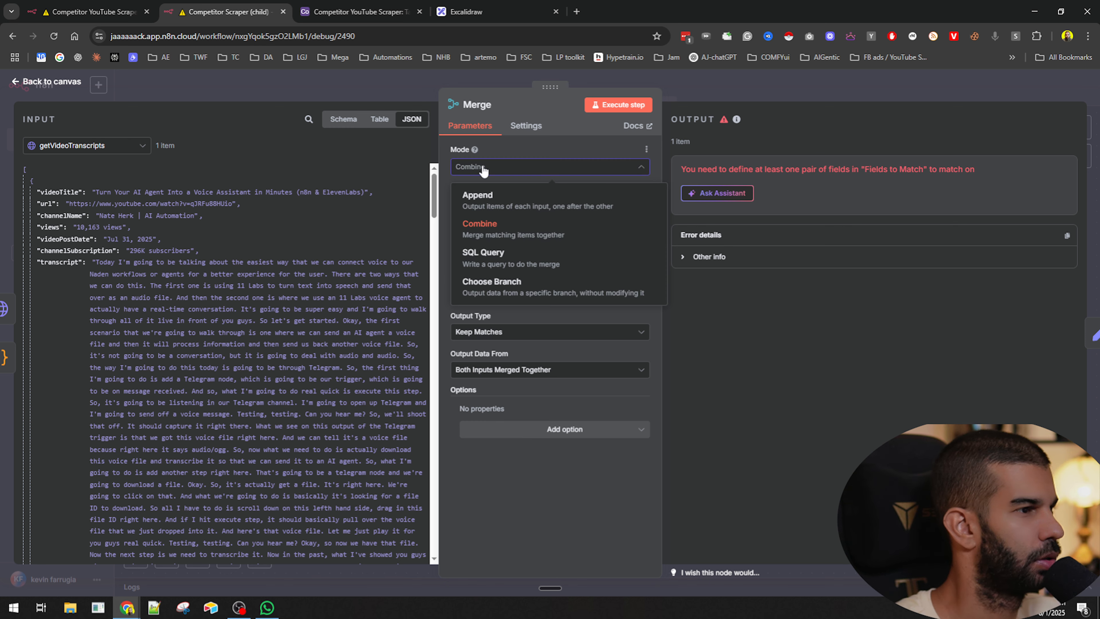
{"action": "left_click", "coordinate": [488, 230]}
{"action": "left_click", "coordinate": [489, 207]}
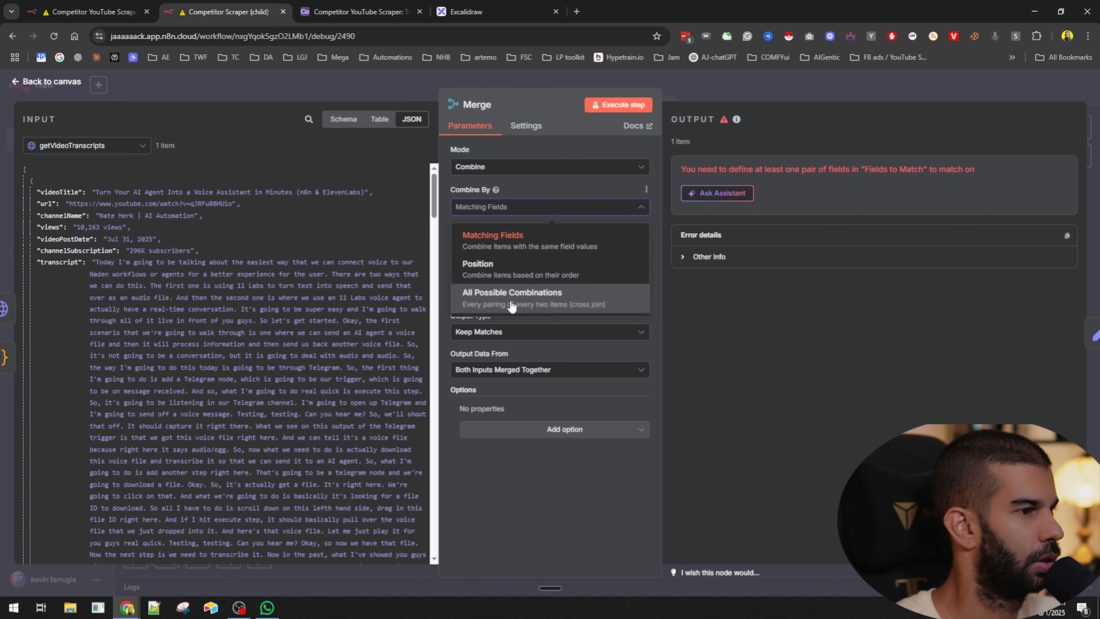
{"action": "left_click", "coordinate": [511, 303]}
{"action": "key", "text": "Escape"}
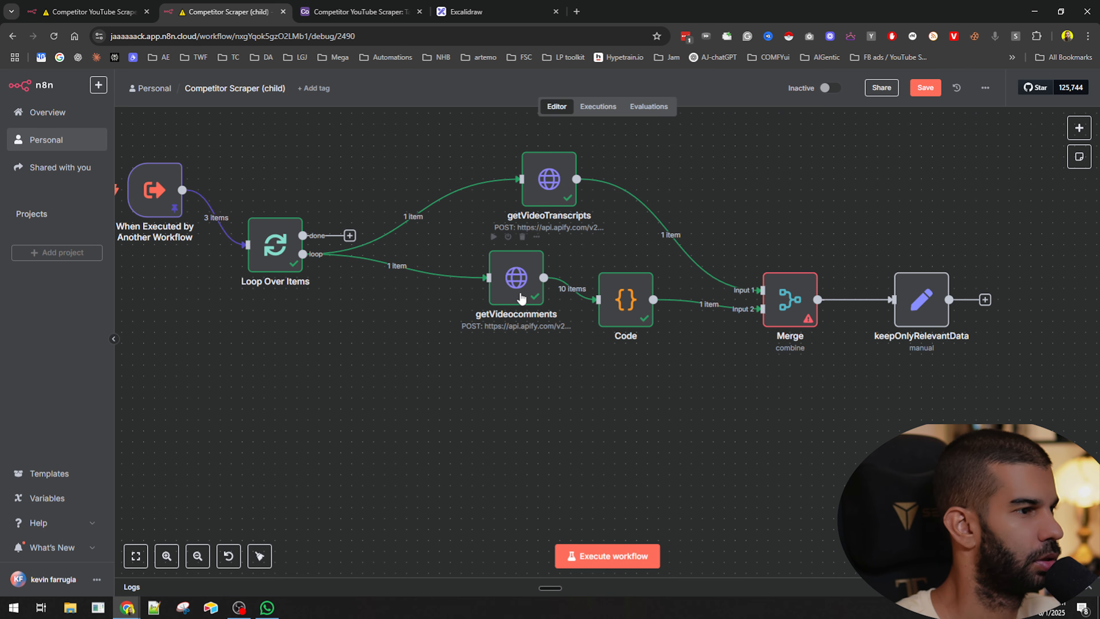
- Pin the data on getVideocomments and getVideoTranscripts, then execute the child workflow
{"action": "left_click", "coordinate": [520, 293]}
{"action": "key", "text": "p"}
{"action": "left_click", "coordinate": [549, 191]}
{"action": "key", "text": "p"}
{"action": "left_click", "coordinate": [560, 410]}
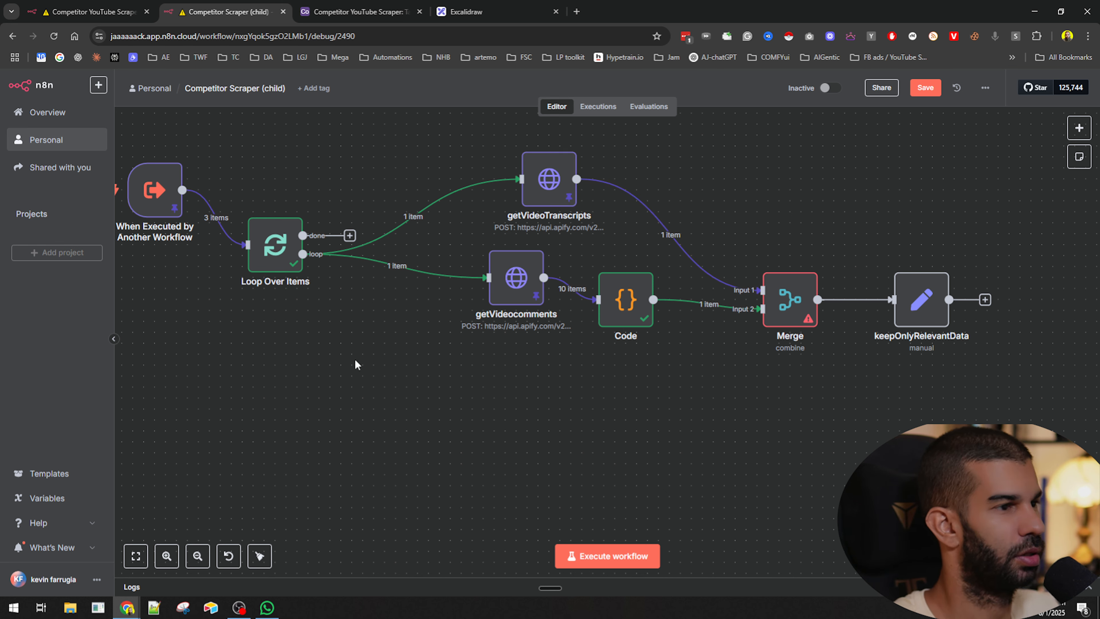
{"action": "left_click", "coordinate": [580, 556]}
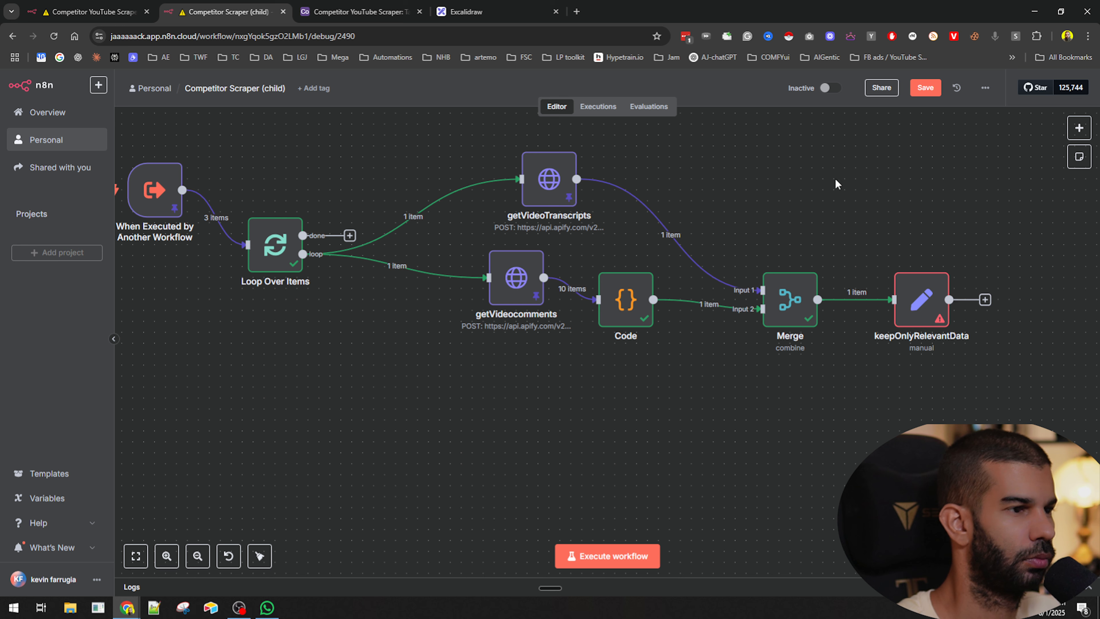
- Open keepOnlyRelevantData and review its field mappings for commentCount, likes and viewCount
{"action": "left_click", "coordinate": [920, 311]}
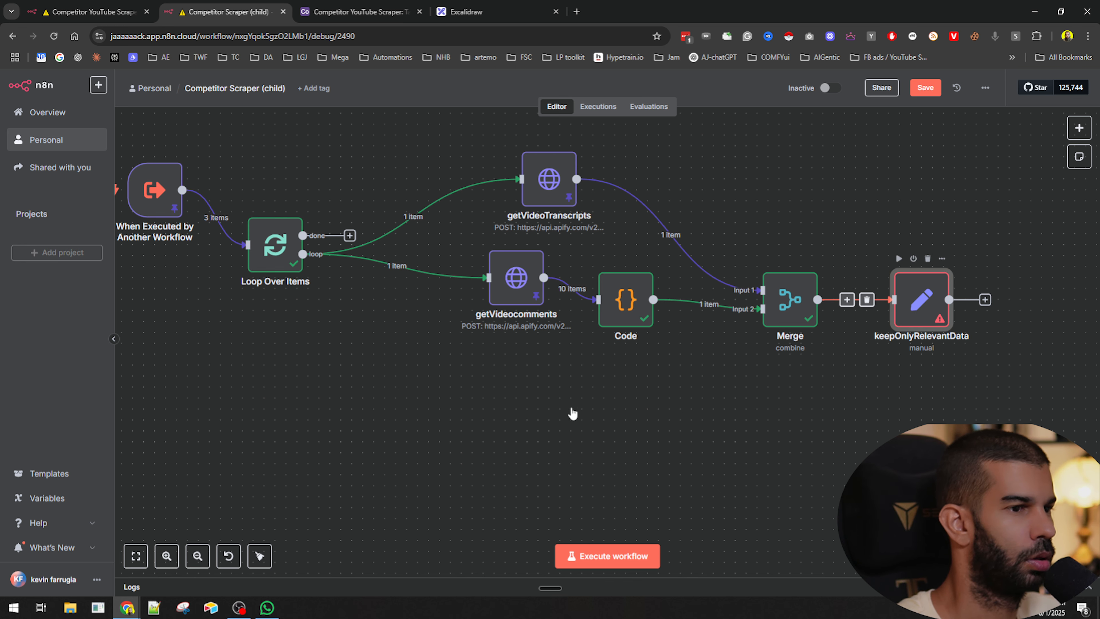
{"action": "key", "text": "Return"}
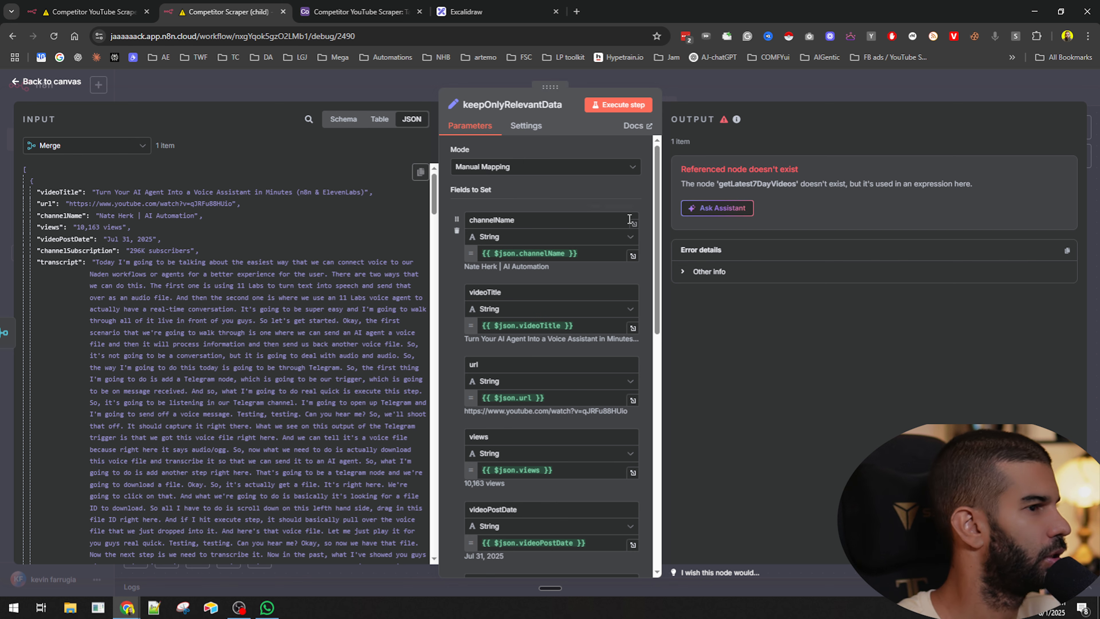
{"action": "scroll", "coordinate": [541, 254], "scroll_direction": "down", "scroll_amount": 5}
{"action": "scroll", "coordinate": [542, 254], "scroll_direction": "down", "scroll_amount": 3}
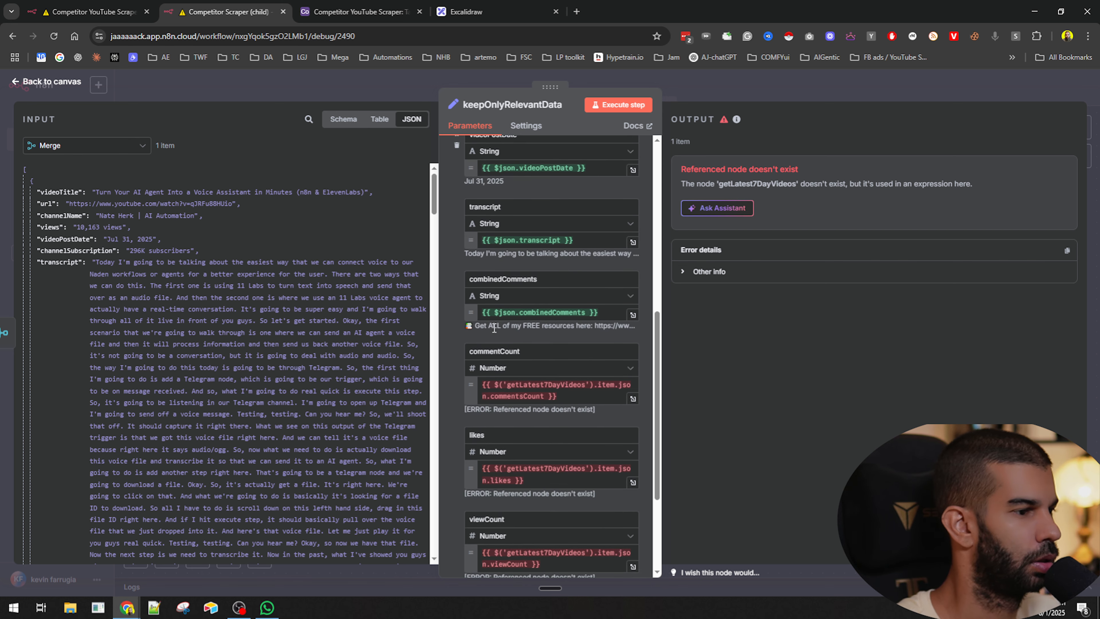
{"action": "scroll", "coordinate": [96, 247], "scroll_direction": "down", "scroll_amount": 4}
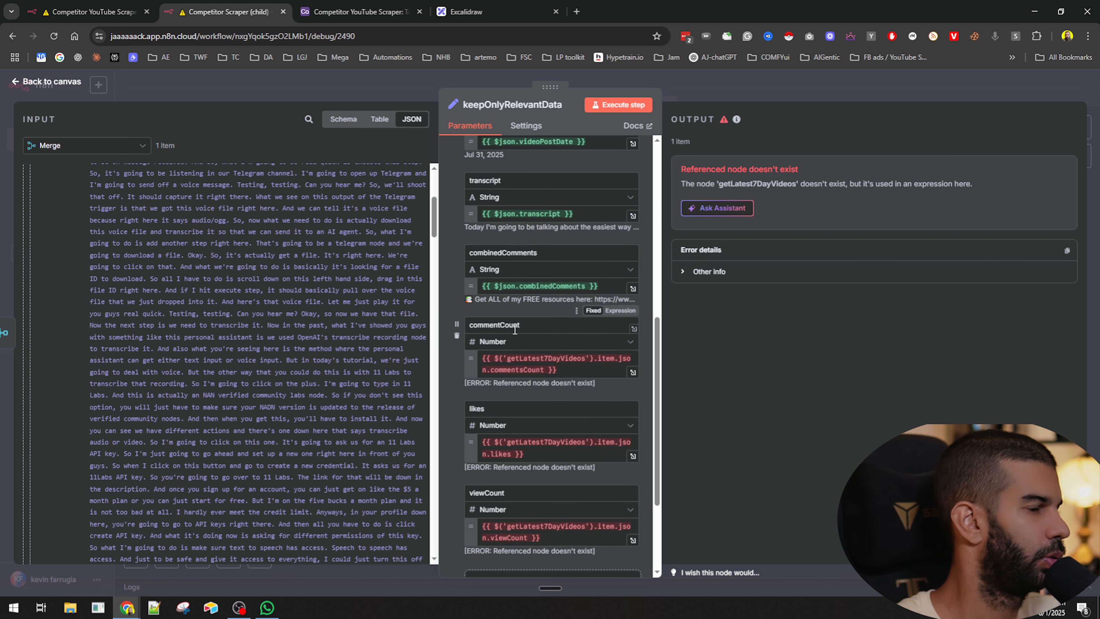
{"action": "scroll", "coordinate": [545, 323], "scroll_direction": "down", "scroll_amount": 1}
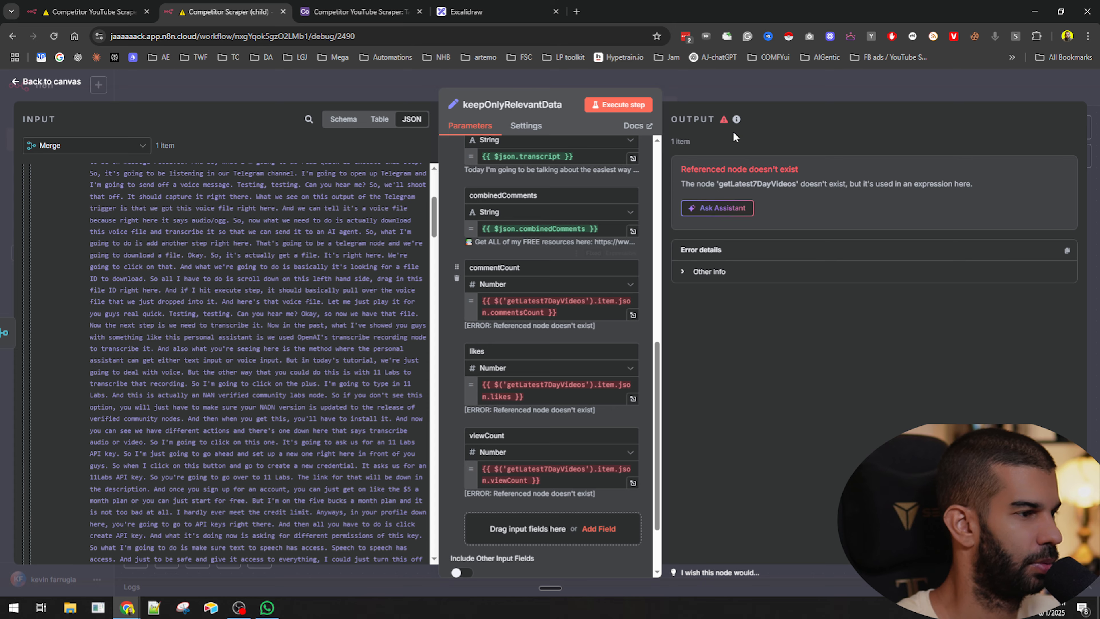
{"action": "key", "text": "Escape"}
- Select and copy the getLatest7DayVideos node in the parent workflow and save the parent workflow
{"action": "left_click", "coordinate": [95, 10]}
{"action": "left_click", "coordinate": [325, 210]}
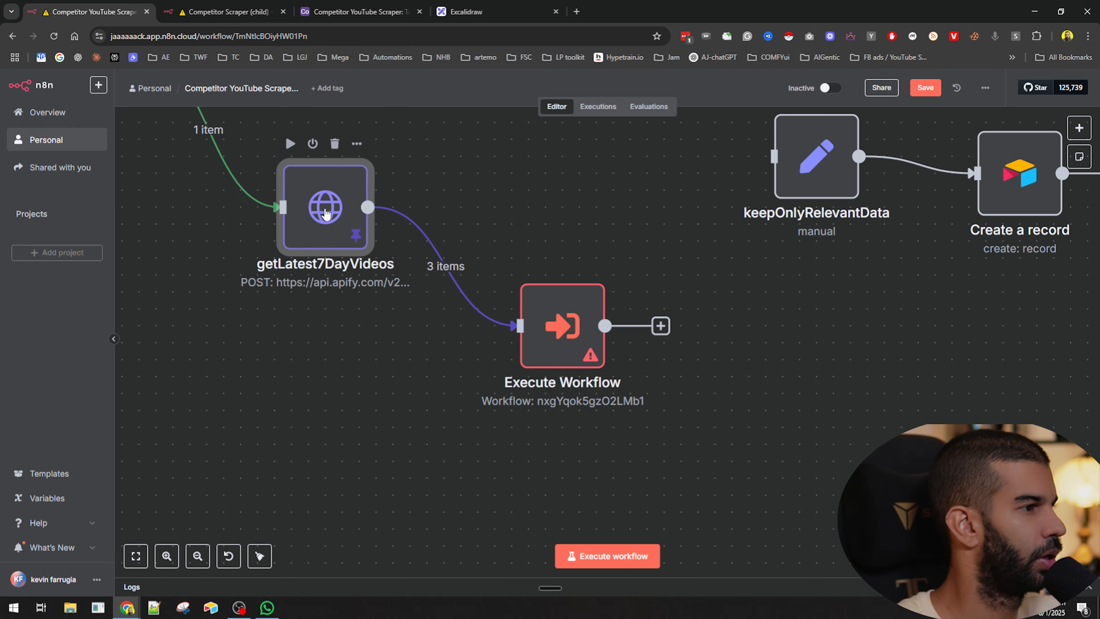
{"action": "left_click_drag", "start_coordinate": [325, 210], "coordinate": [308, 210]}
{"action": "left_click_drag", "start_coordinate": [561, 348], "coordinate": [578, 349]}
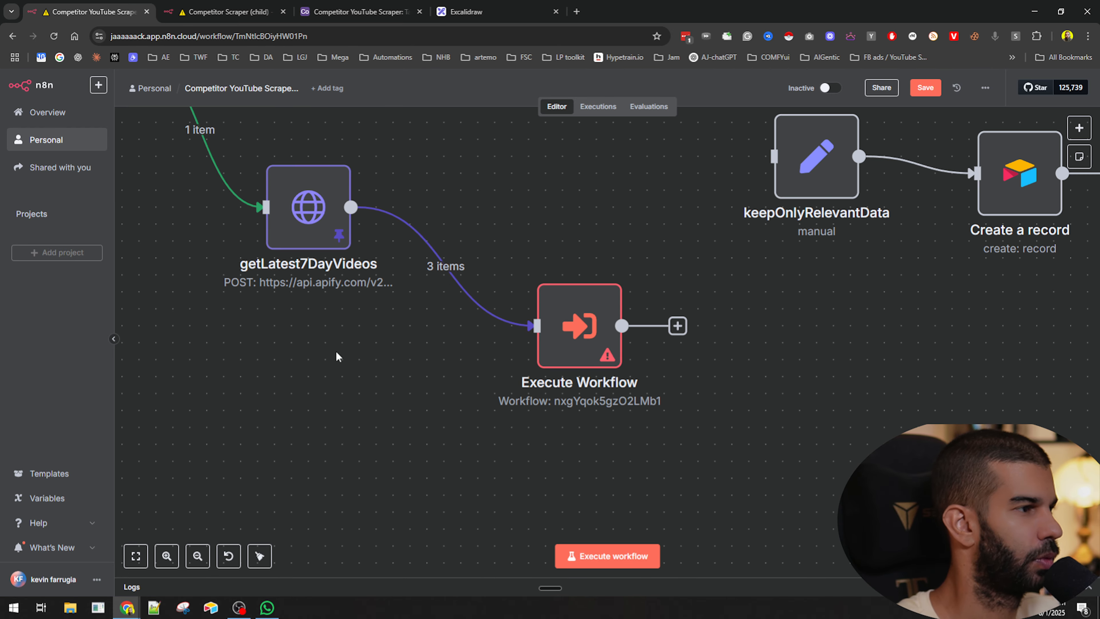
{"action": "left_click_drag", "start_coordinate": [289, 347], "coordinate": [391, 421]}
{"action": "scroll", "coordinate": [428, 441], "scroll_direction": "down", "scroll_amount": 2}
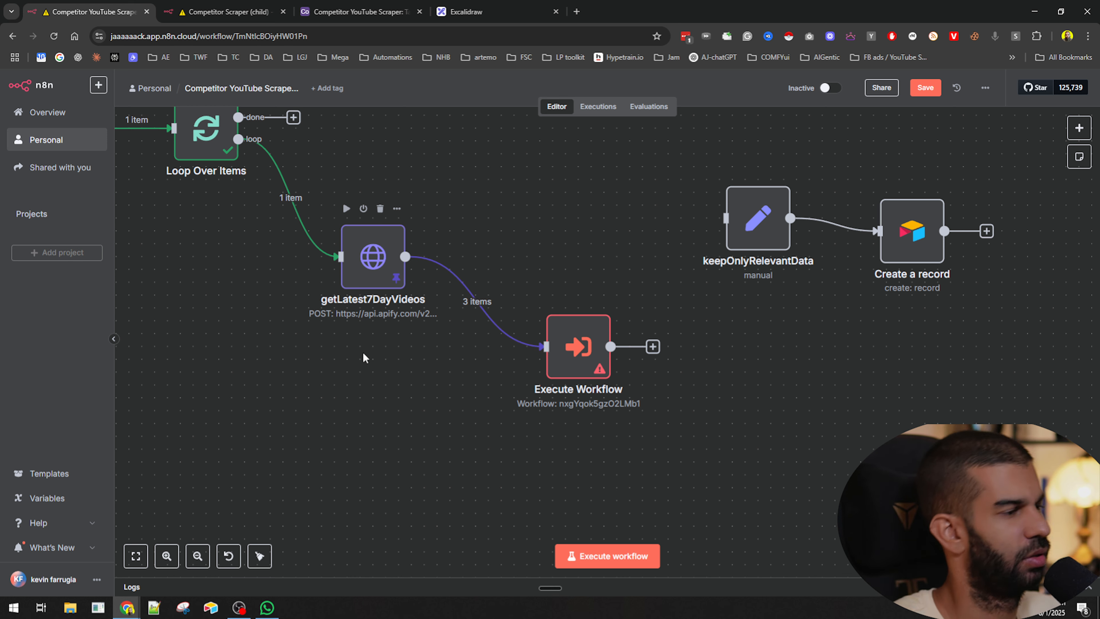
{"action": "key", "text": "ctrl+s"}
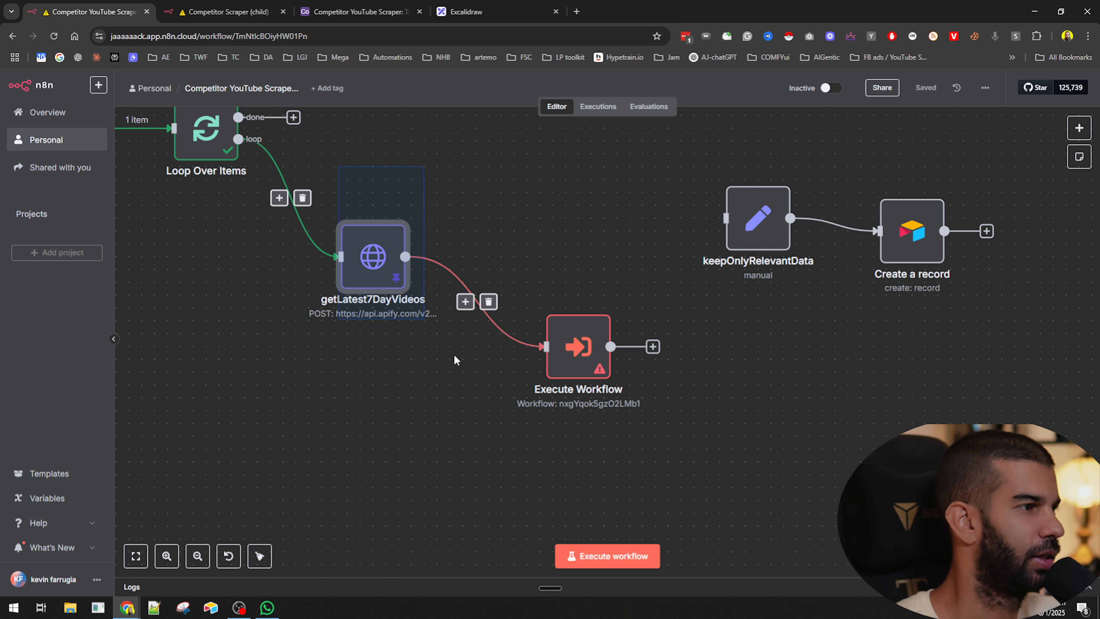
- Paste getLatest7DayVideos into the child workflow and insert it between Merge and keepOnlyRelevantData
{"action": "left_click", "coordinate": [225, 5]}
{"action": "scroll", "coordinate": [697, 393], "scroll_direction": "down", "scroll_amount": 3}
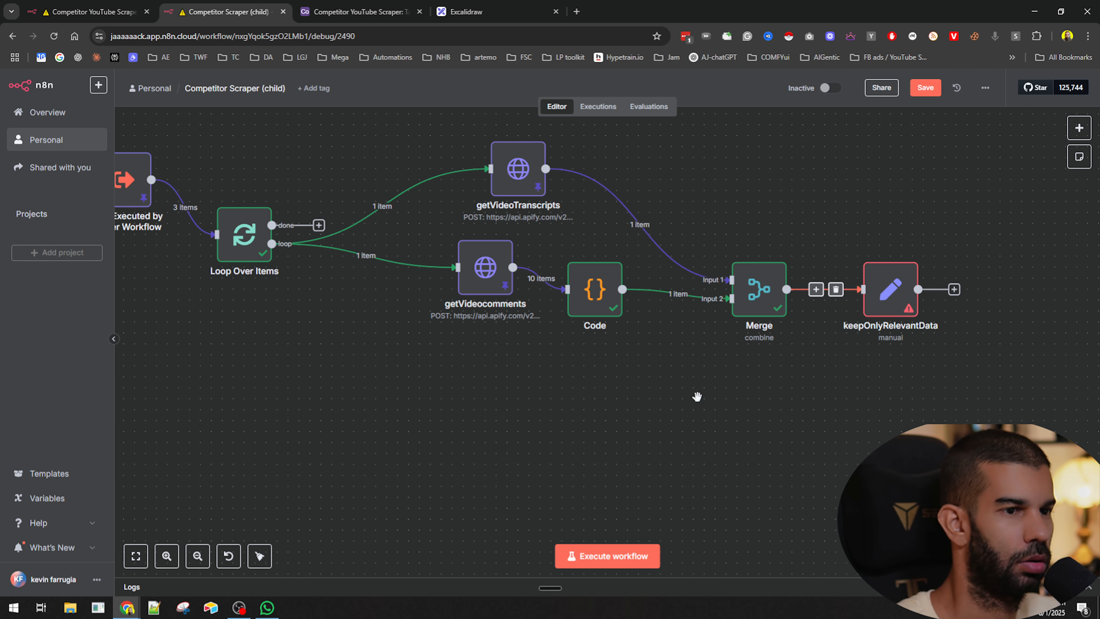
{"action": "left_click_drag", "start_coordinate": [731, 344], "coordinate": [762, 290]}
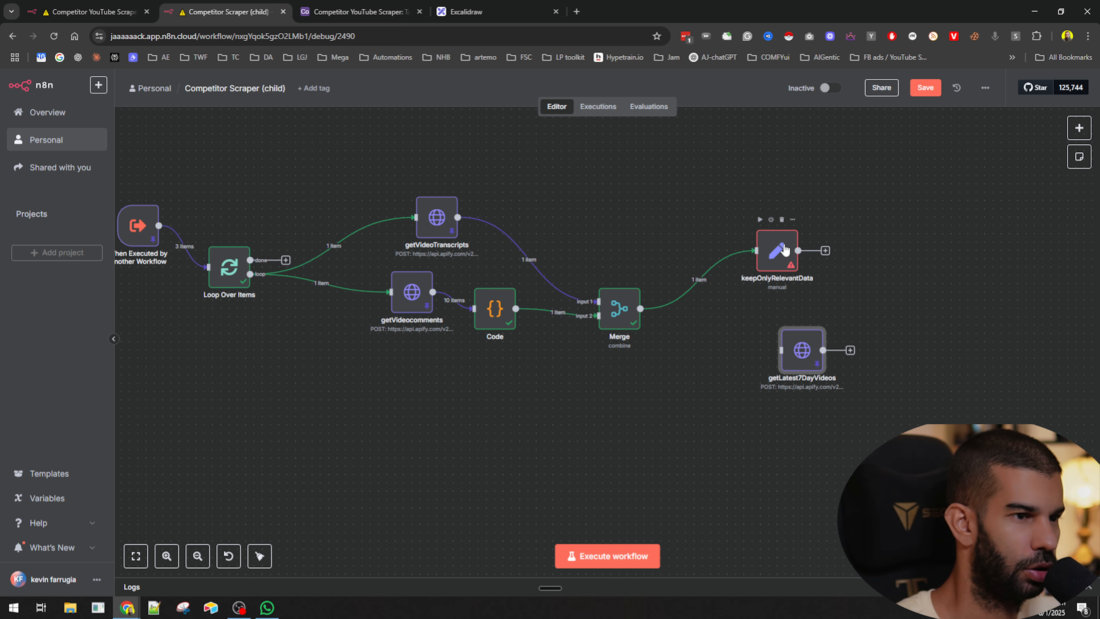
{"action": "left_click_drag", "start_coordinate": [799, 362], "coordinate": [742, 287]}
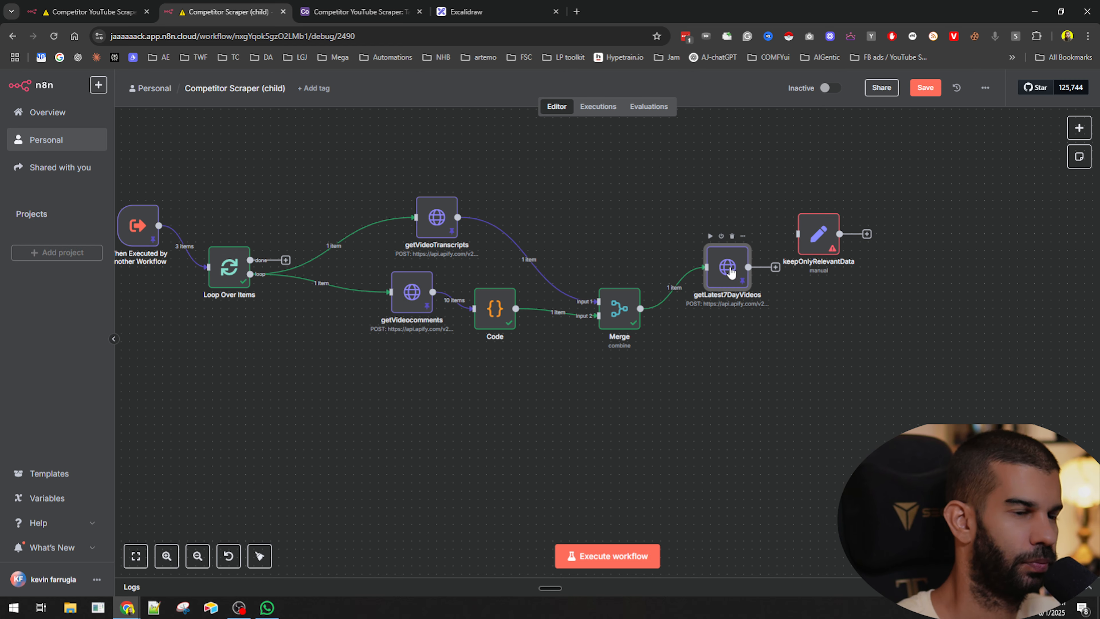
- In getLatest7DayVideos, replace the startUrls url in the JSON body with the incoming video's {{ $json.url }} expression
{"action": "double_click", "coordinate": [731, 272]}
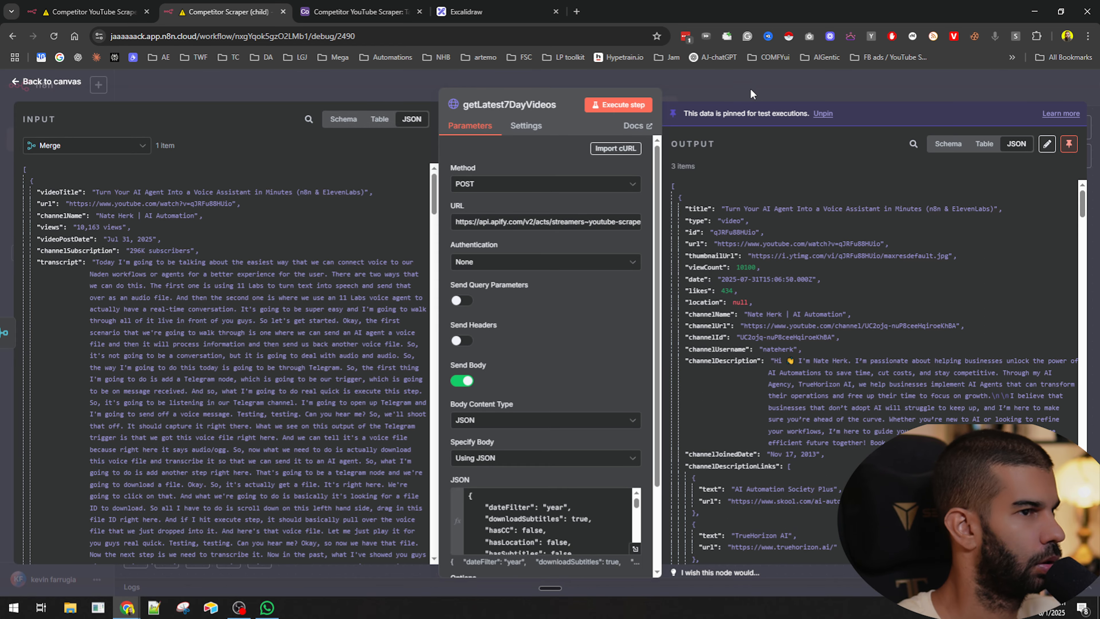
{"action": "left_click", "coordinate": [751, 93]}
{"action": "double_click", "coordinate": [727, 268]}
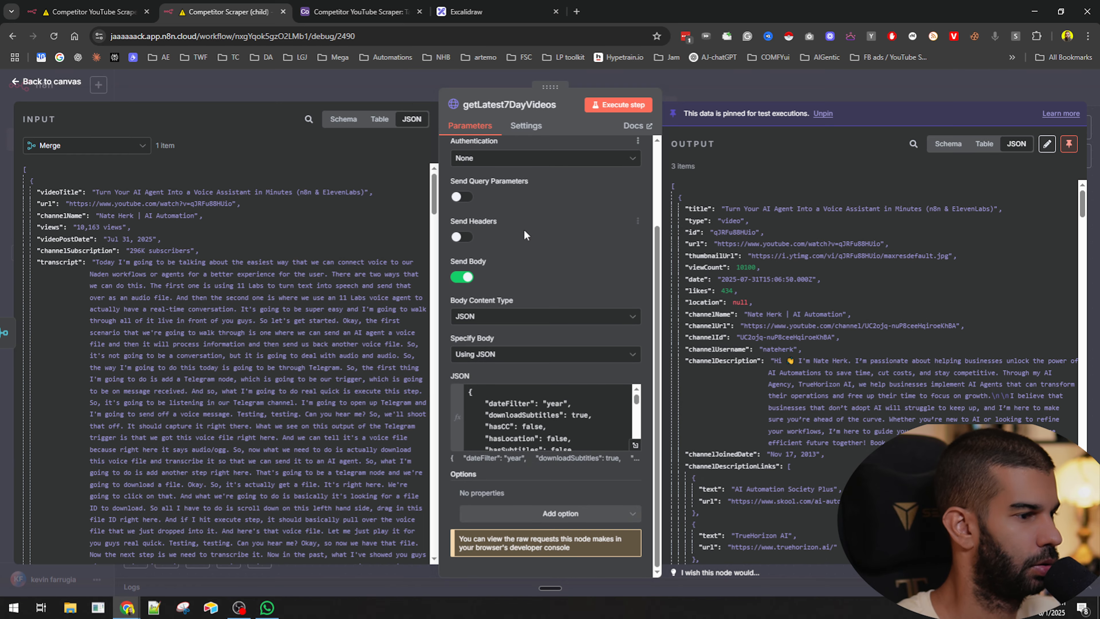
{"action": "scroll", "coordinate": [557, 412], "scroll_direction": "down", "scroll_amount": 5}
{"action": "scroll", "coordinate": [557, 413], "scroll_direction": "down", "scroll_amount": 3}
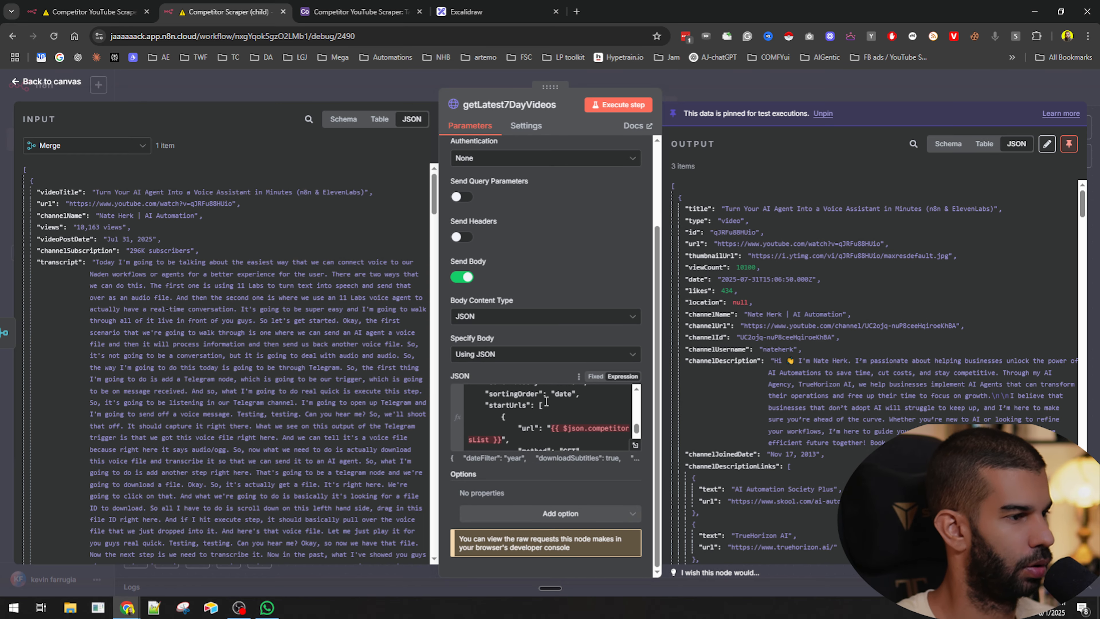
{"action": "left_click", "coordinate": [555, 432]}
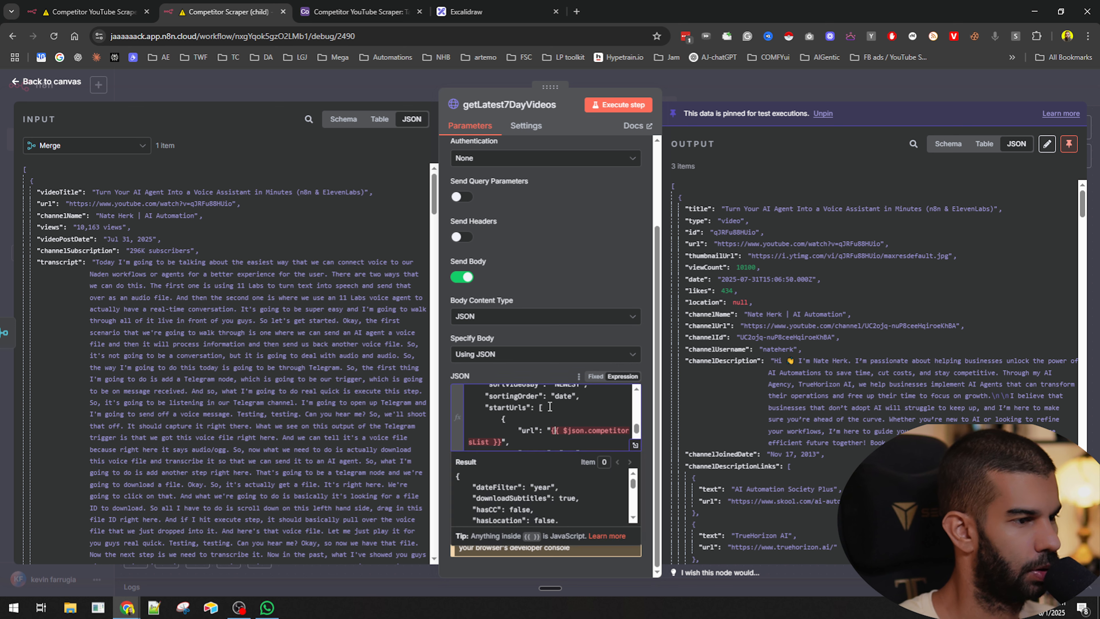
{"action": "key", "text": "shift+End"}
{"action": "key", "text": "BackSpace"}
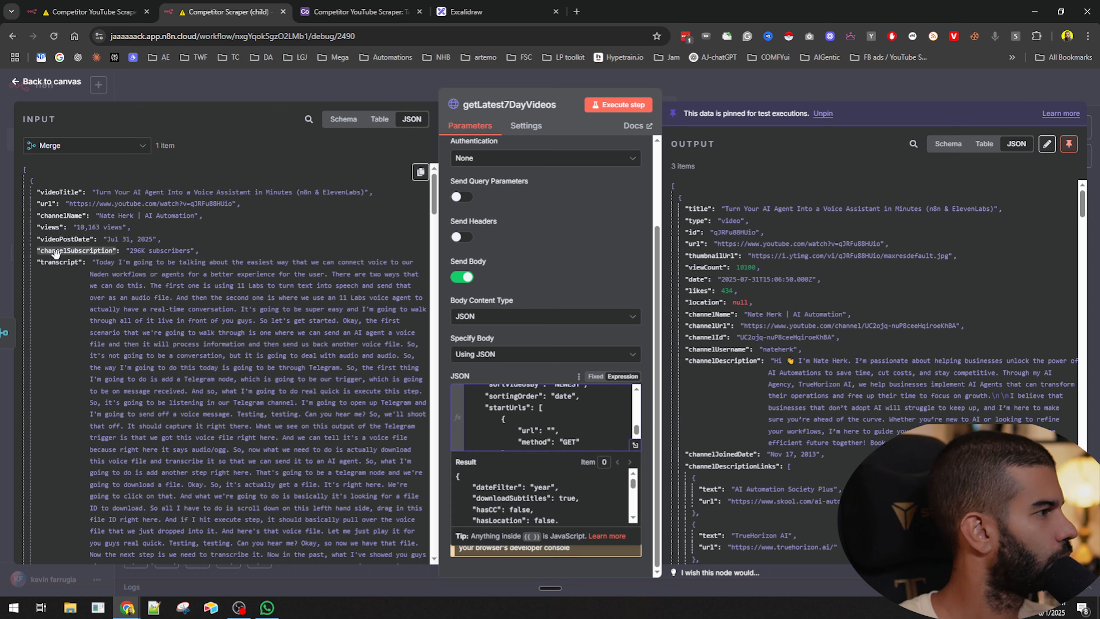
{"action": "left_click_drag", "start_coordinate": [48, 203], "coordinate": [556, 431]}
{"action": "left_click", "coordinate": [555, 277]}
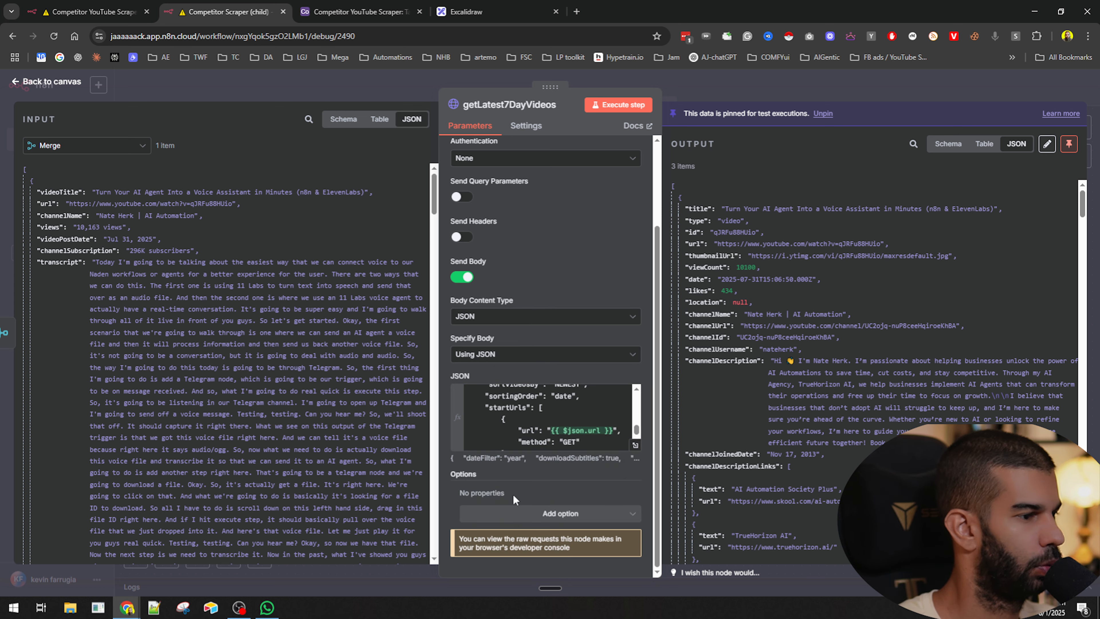
{"action": "left_click", "coordinate": [519, 512]}
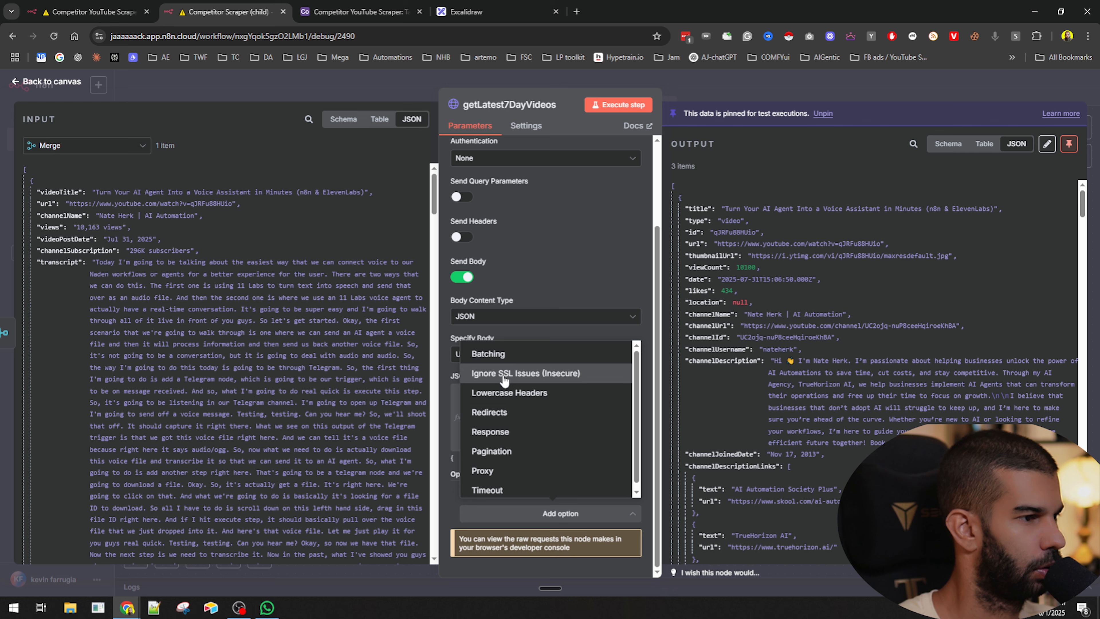
{"action": "left_click", "coordinate": [448, 493]}
{"action": "scroll", "coordinate": [318, 443], "scroll_direction": "down", "scroll_amount": 8}
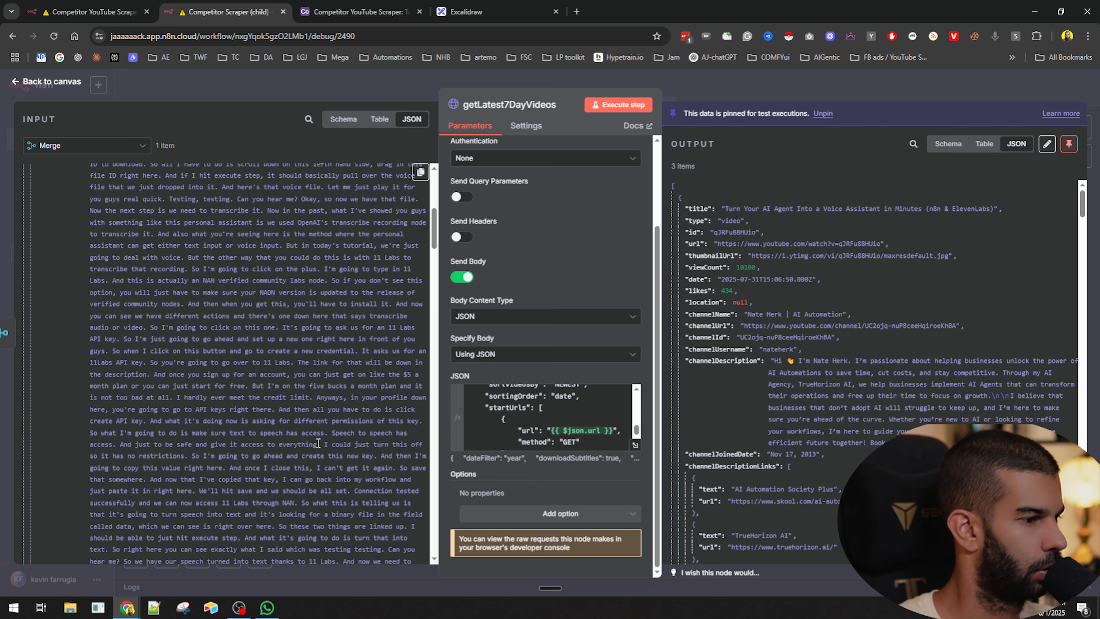
{"action": "scroll", "coordinate": [319, 443], "scroll_direction": "down", "scroll_amount": 20}
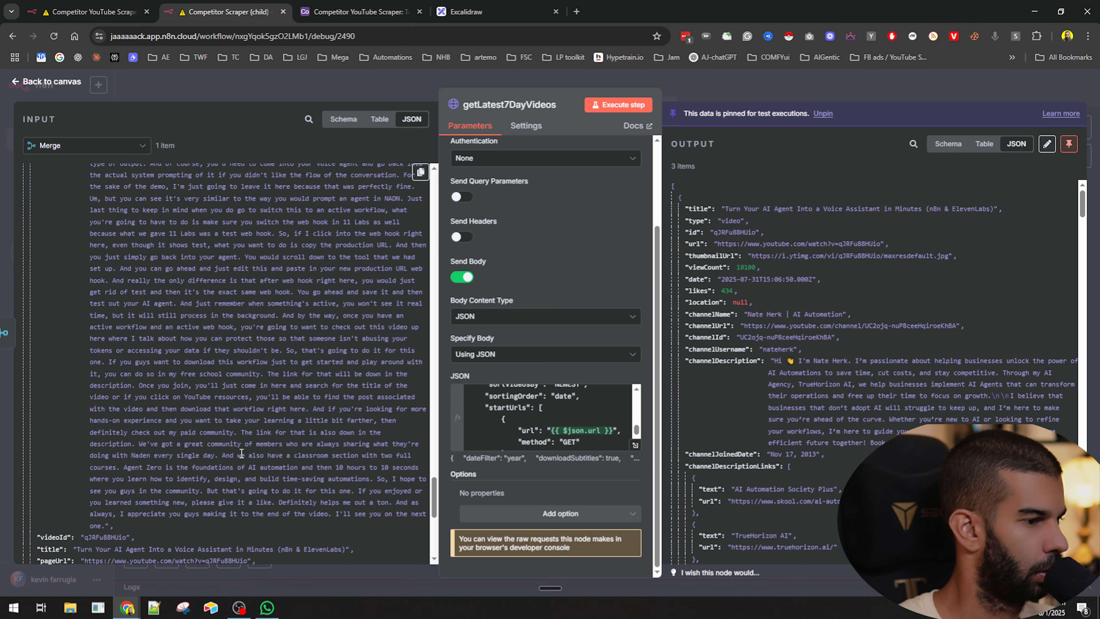
{"action": "scroll", "coordinate": [241, 452], "scroll_direction": "down", "scroll_amount": 8}
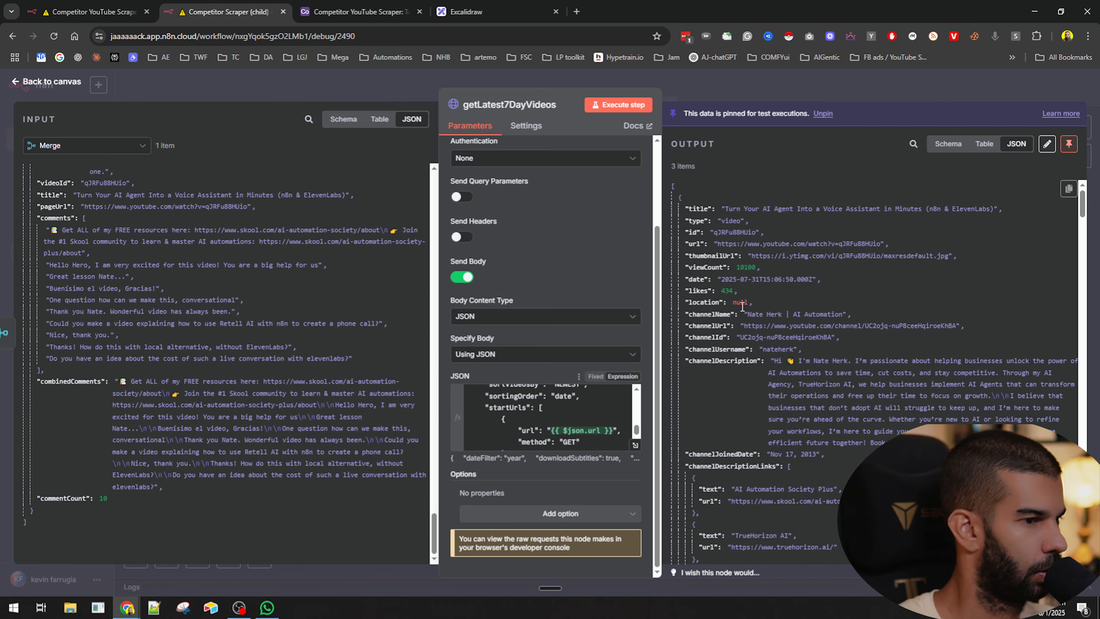
{"action": "key", "text": "Escape"}
- Rename getLatest7DayVideos in the child workflow to getInfoAboutSpecificVideo and save the workflow
{"action": "left_click_drag", "start_coordinate": [703, 373], "coordinate": [484, 345]}
{"action": "left_click_drag", "start_coordinate": [598, 204], "coordinate": [640, 229]}
{"action": "left_click_drag", "start_coordinate": [400, 263], "coordinate": [412, 231]}
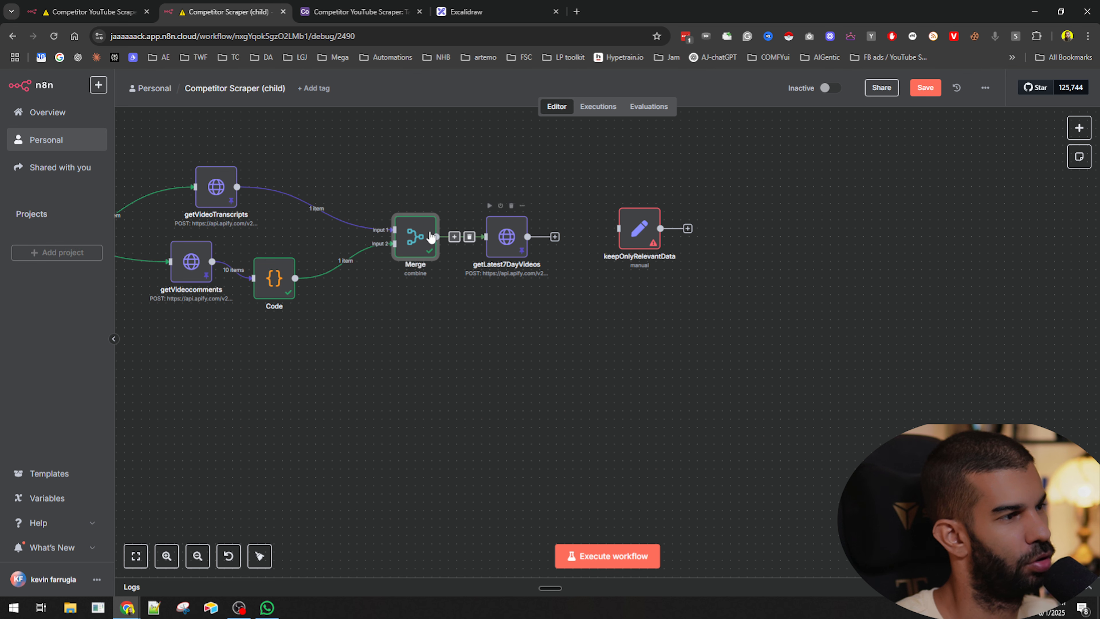
{"action": "left_click", "coordinate": [511, 239]}
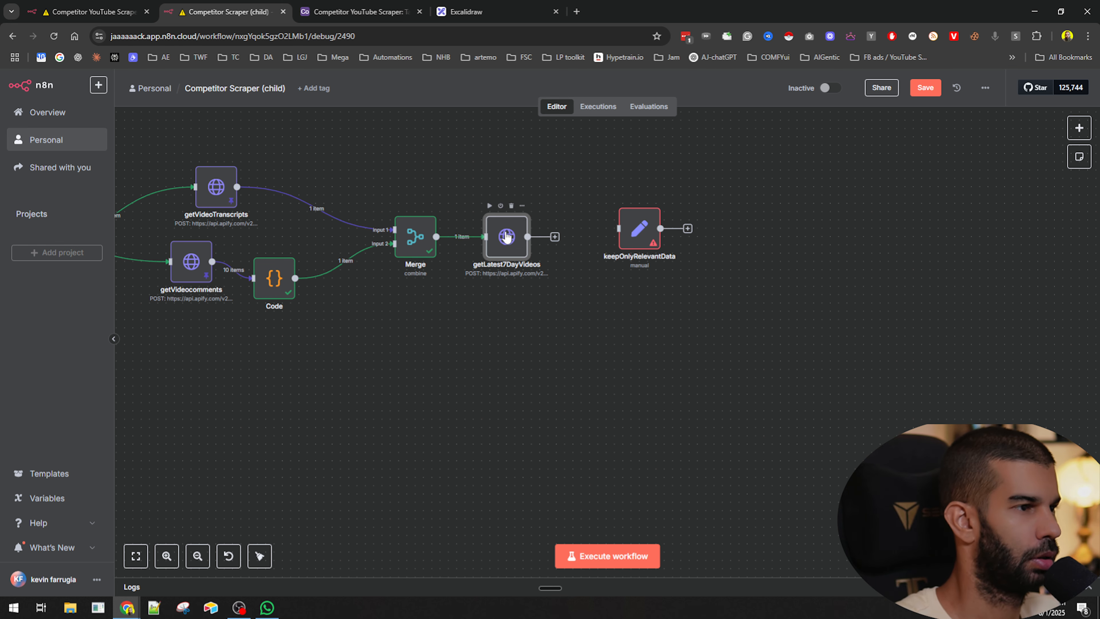
{"action": "key", "text": "F2"}
{"action": "type", "text": "getInfoAbout"}
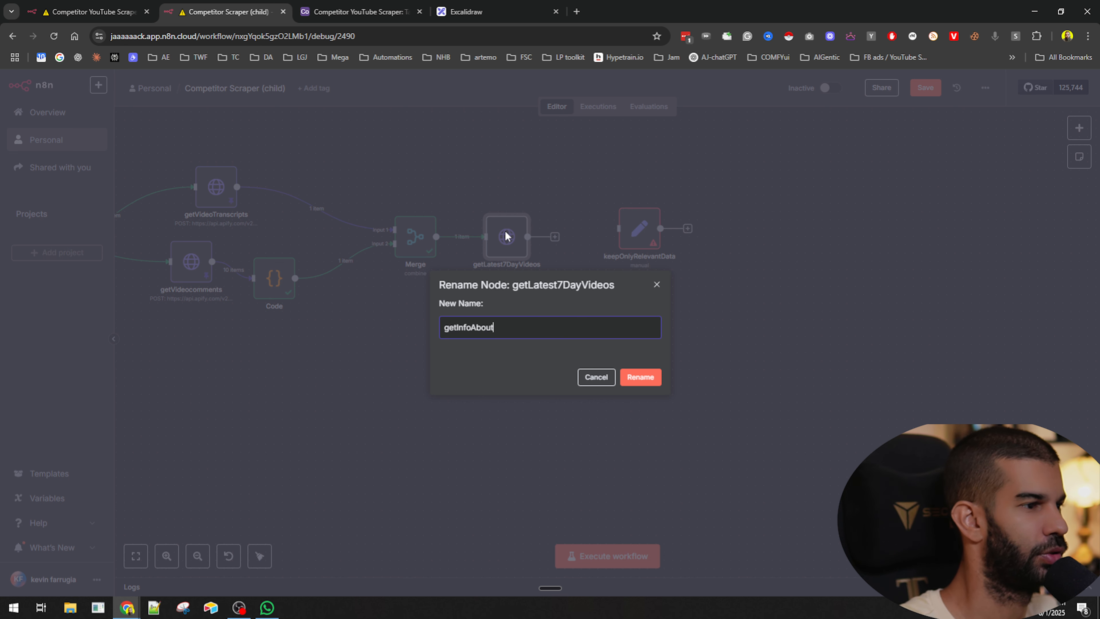
{"action": "type", "text": "SpecificVideo"}
{"action": "key", "text": "Return"}
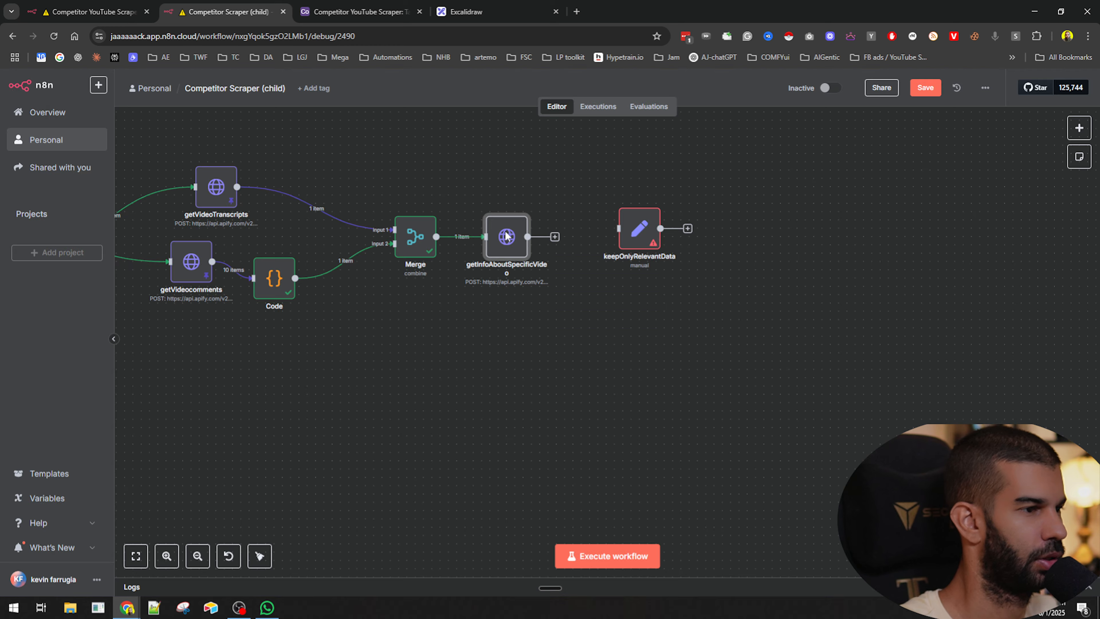
{"action": "key", "text": "ctrl+s"}
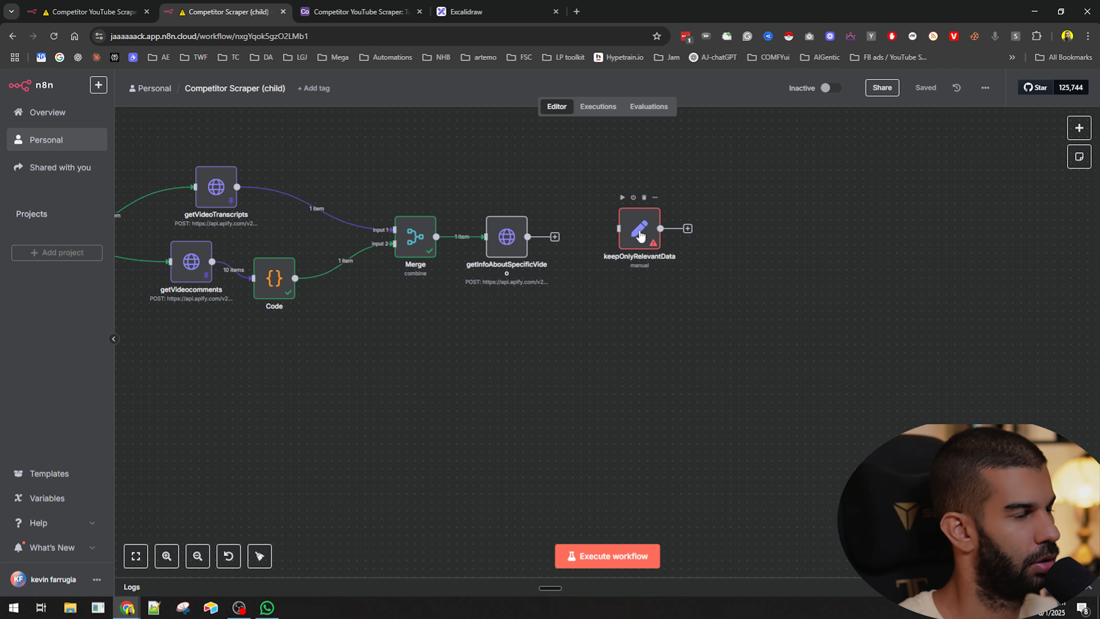
- Execute the child workflow
{"action": "left_click", "coordinate": [106, 5]}
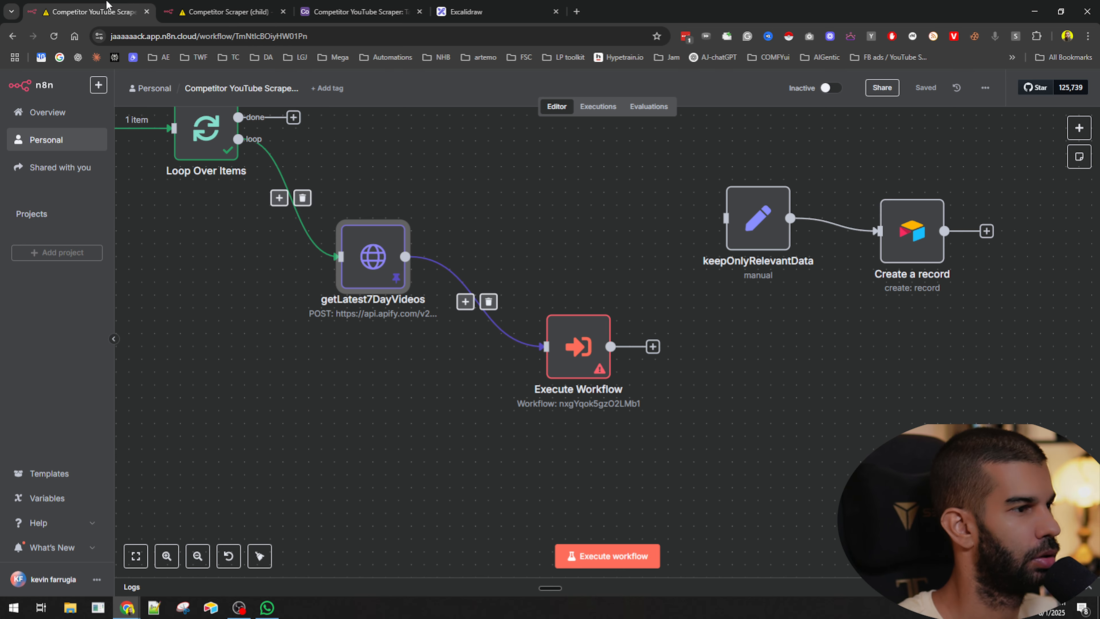
{"action": "left_click", "coordinate": [200, 4]}
{"action": "scroll", "coordinate": [478, 289], "scroll_direction": "left", "scroll_amount": 3}
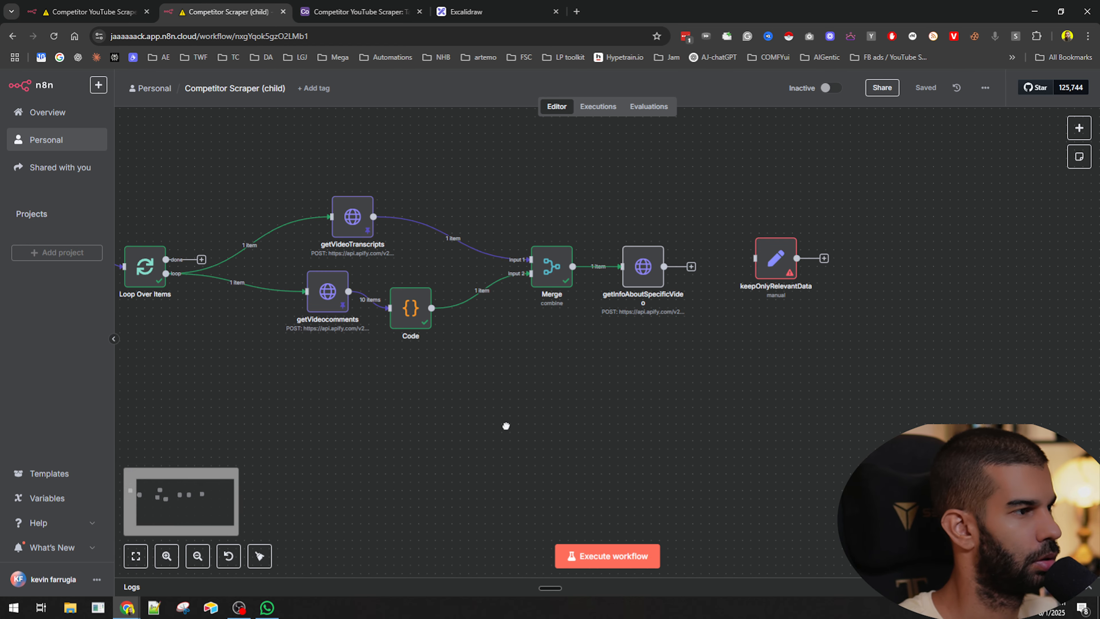
{"action": "left_click", "coordinate": [606, 557]}
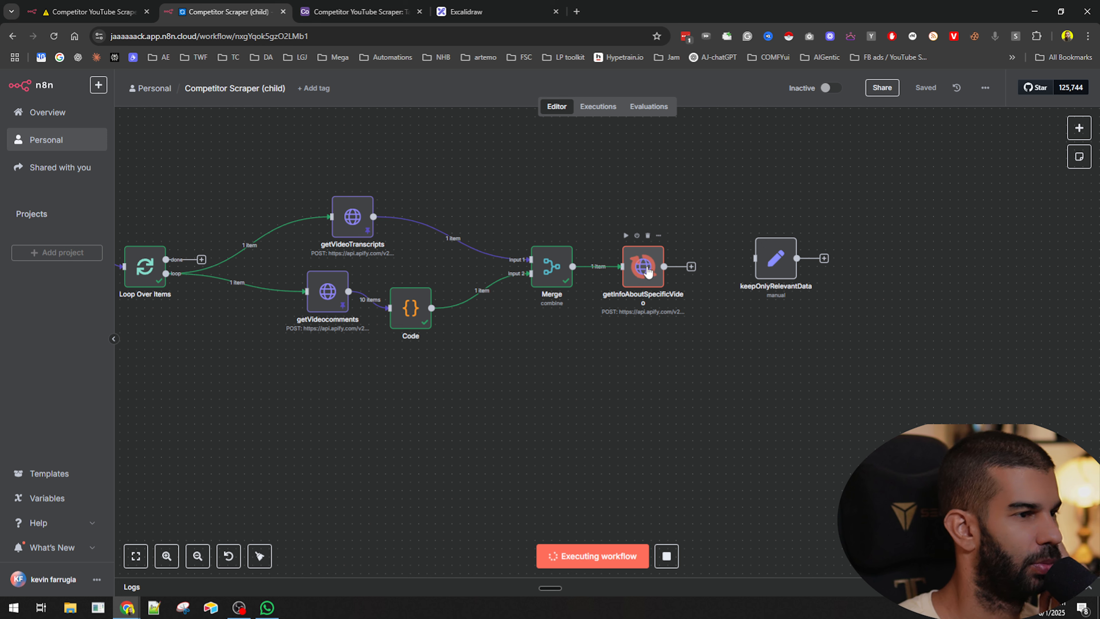
- Connect keepOnlyRelevantData after getInfoAboutSpecificVideo and check its field mappings
{"action": "left_click_drag", "start_coordinate": [769, 263], "coordinate": [764, 257]}
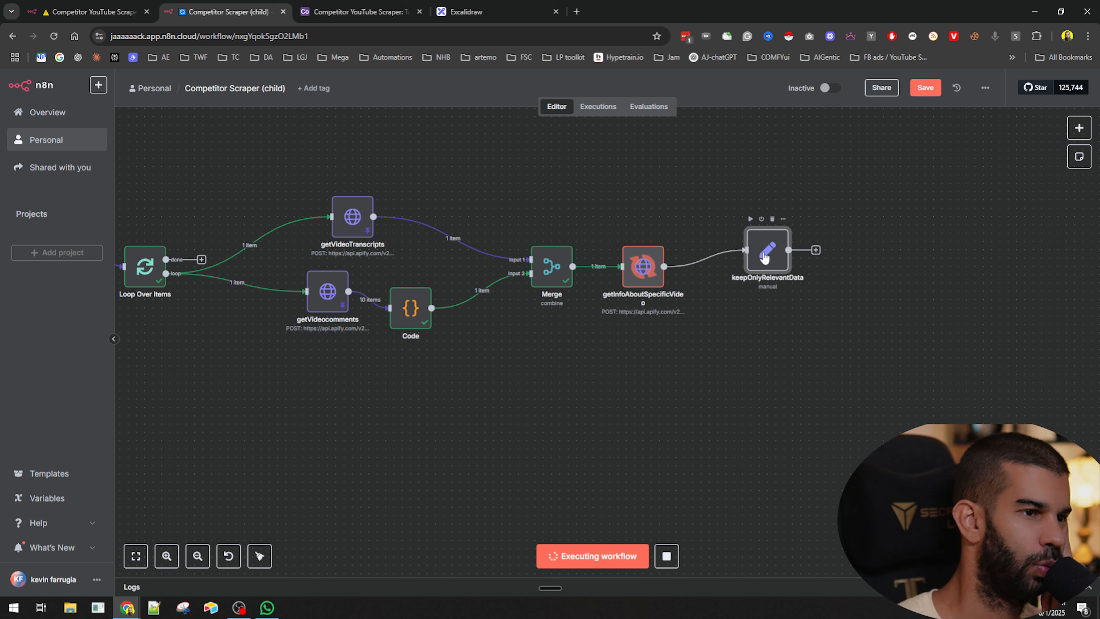
{"action": "double_click", "coordinate": [764, 257]}
{"action": "scroll", "coordinate": [510, 399], "scroll_direction": "down", "scroll_amount": 10}
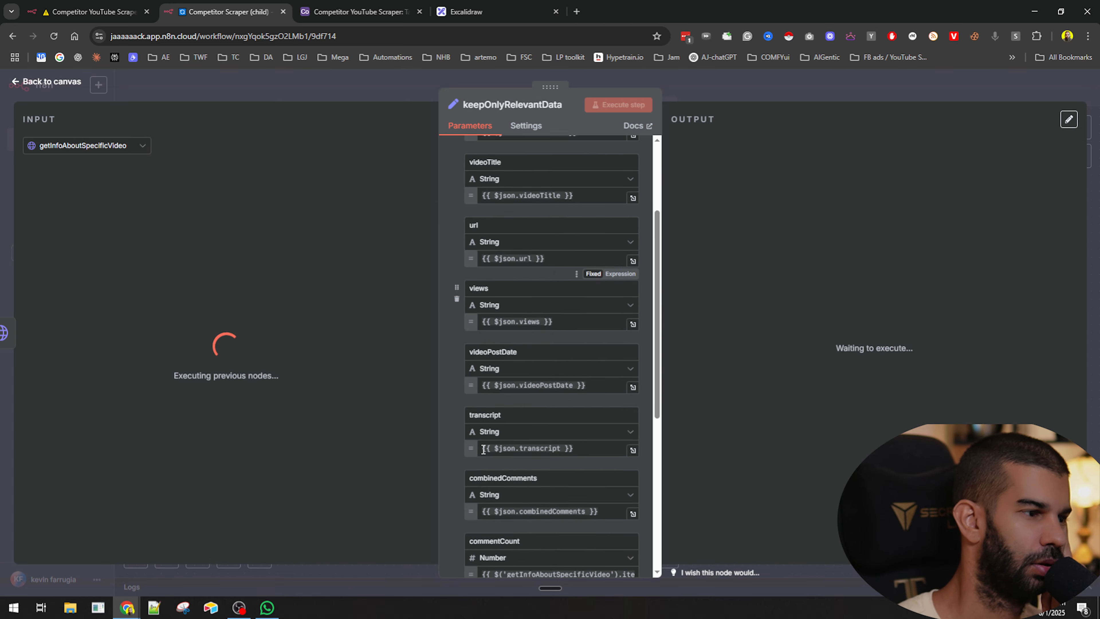
{"action": "scroll", "coordinate": [522, 386], "scroll_direction": "up", "scroll_amount": 2}
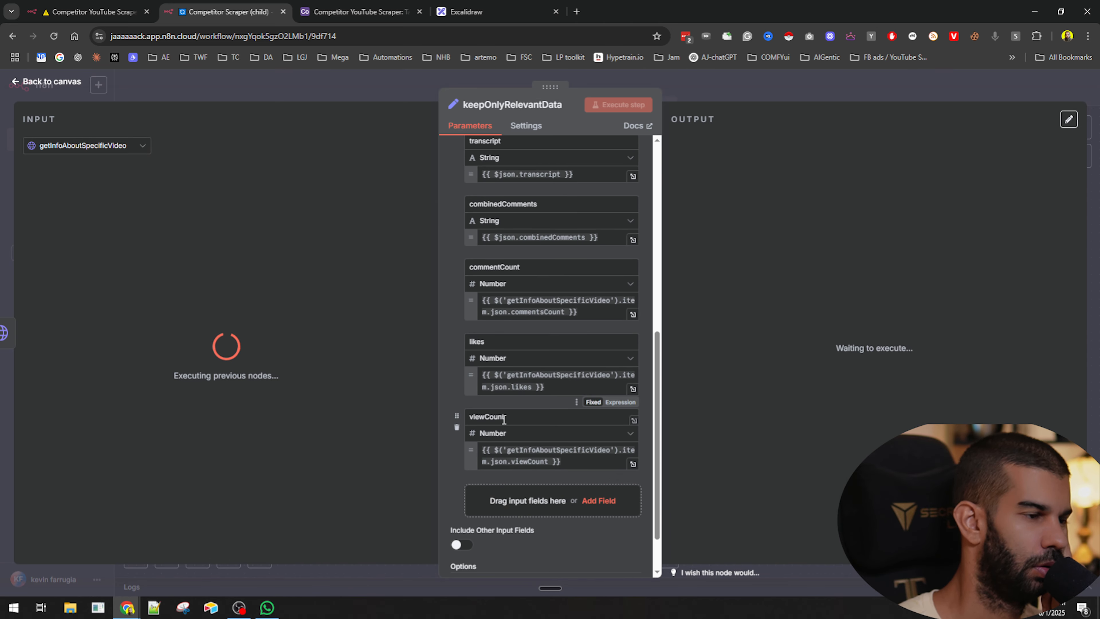
{"action": "scroll", "coordinate": [514, 290], "scroll_direction": "up", "scroll_amount": 12}
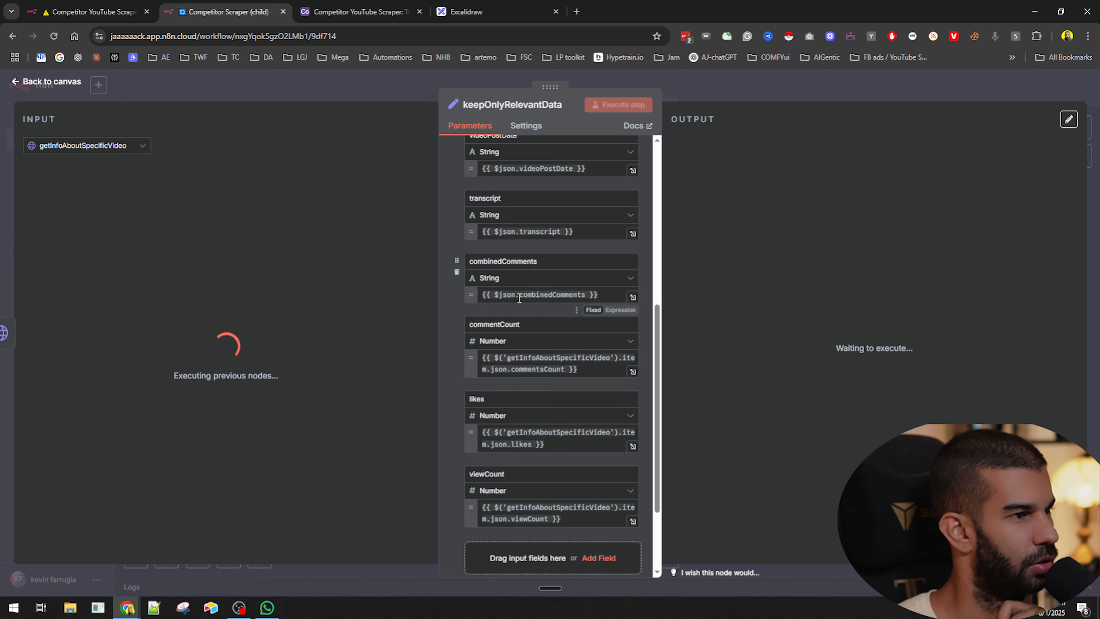
{"action": "left_click", "coordinate": [709, 85]}
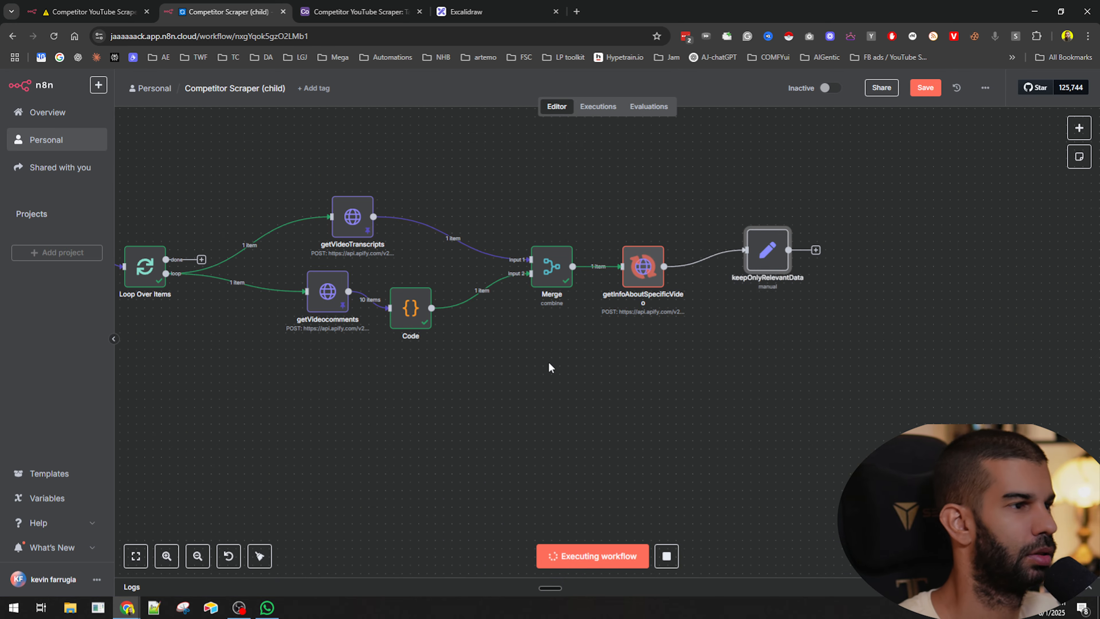
- Reopen keepOnlyRelevantData to check its input while the workflow executes
{"action": "key", "text": "F2"}
{"action": "key", "text": "Escape"}
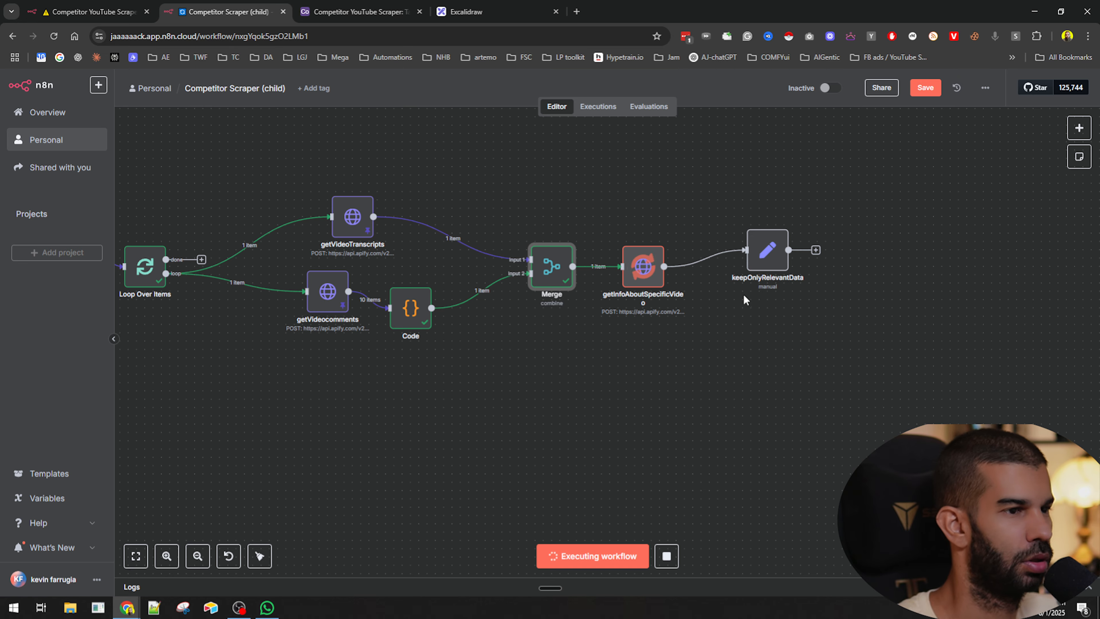
{"action": "left_click", "coordinate": [761, 256]}
{"action": "key", "text": "Return"}
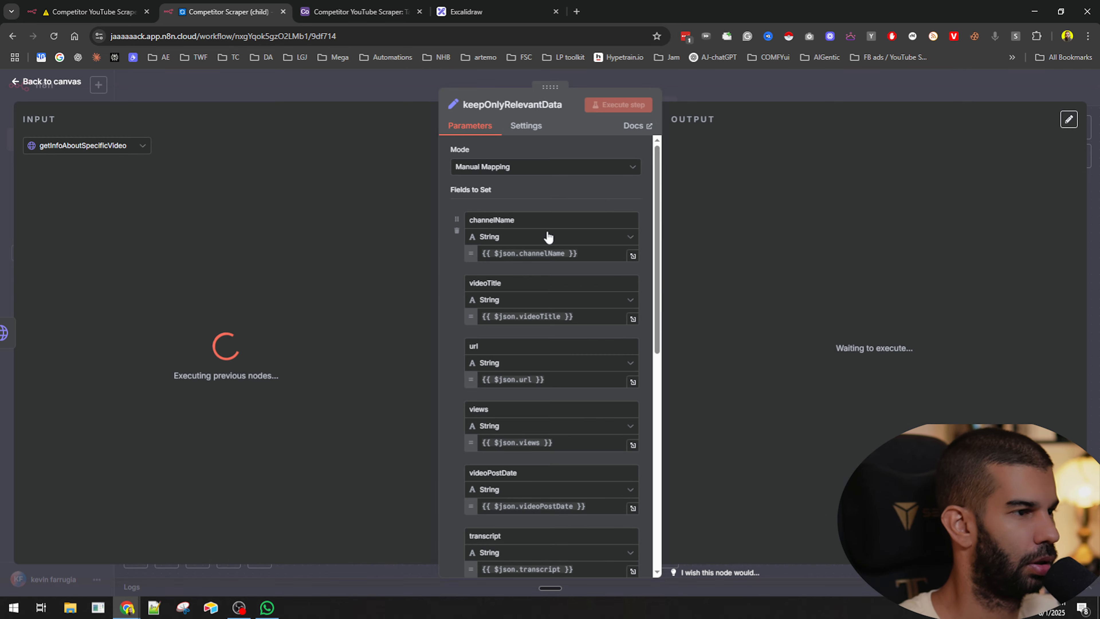
{"action": "left_click", "coordinate": [708, 99]}
{"action": "key", "text": "Return"}
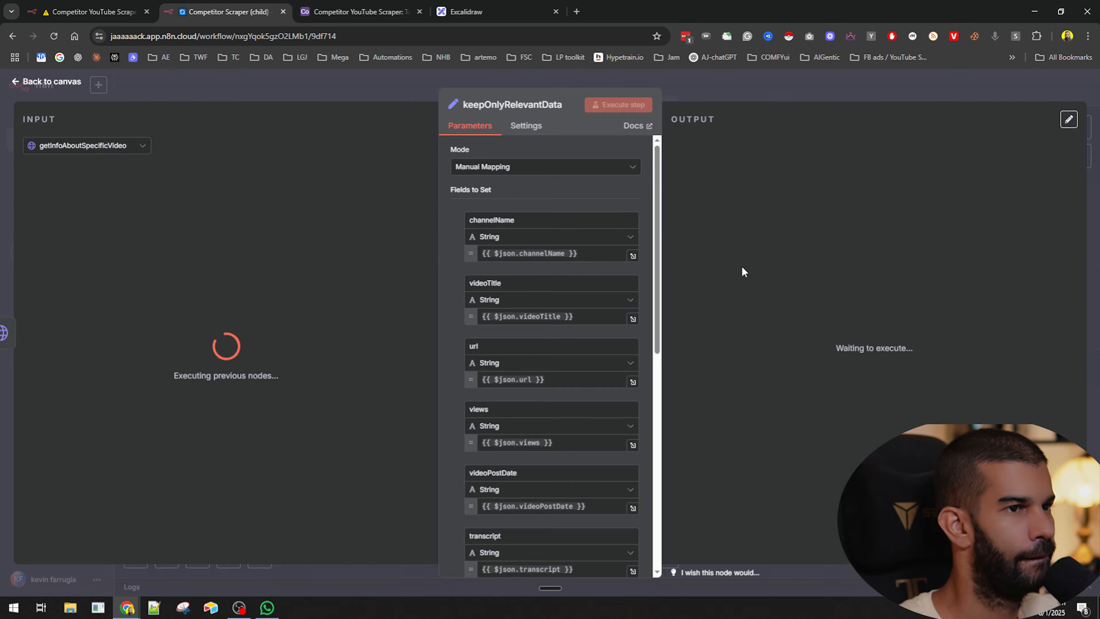
{"action": "left_click", "coordinate": [775, 90]}
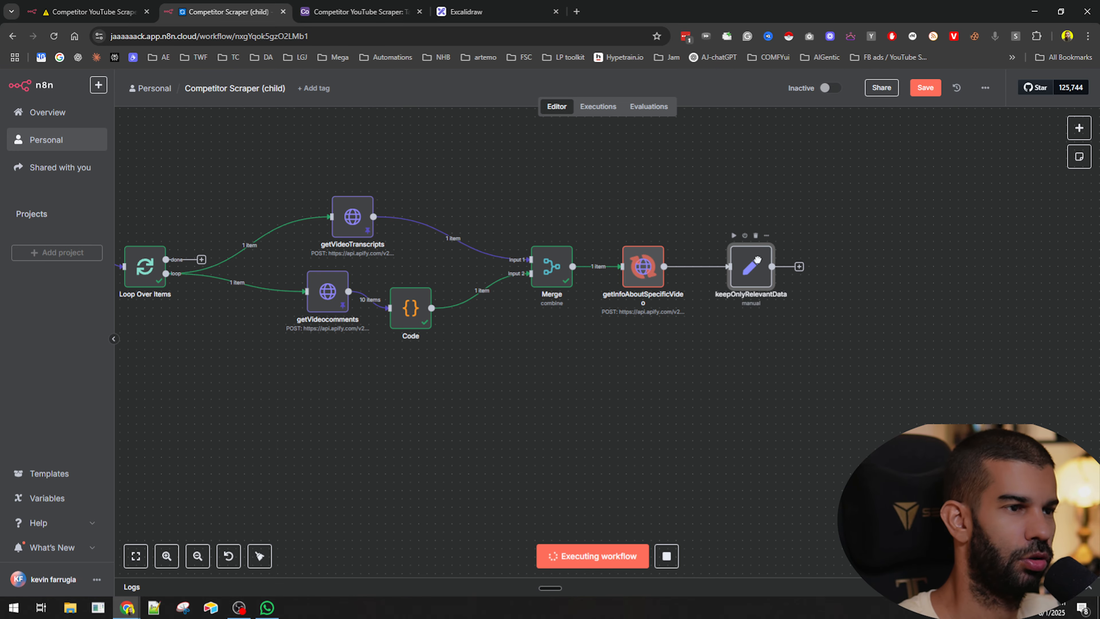
- Delete the keepOnlyRelevantData node from the parent workflow
{"action": "left_click", "coordinate": [130, 12]}
{"action": "scroll", "coordinate": [448, 247], "scroll_direction": "down", "scroll_amount": 5}
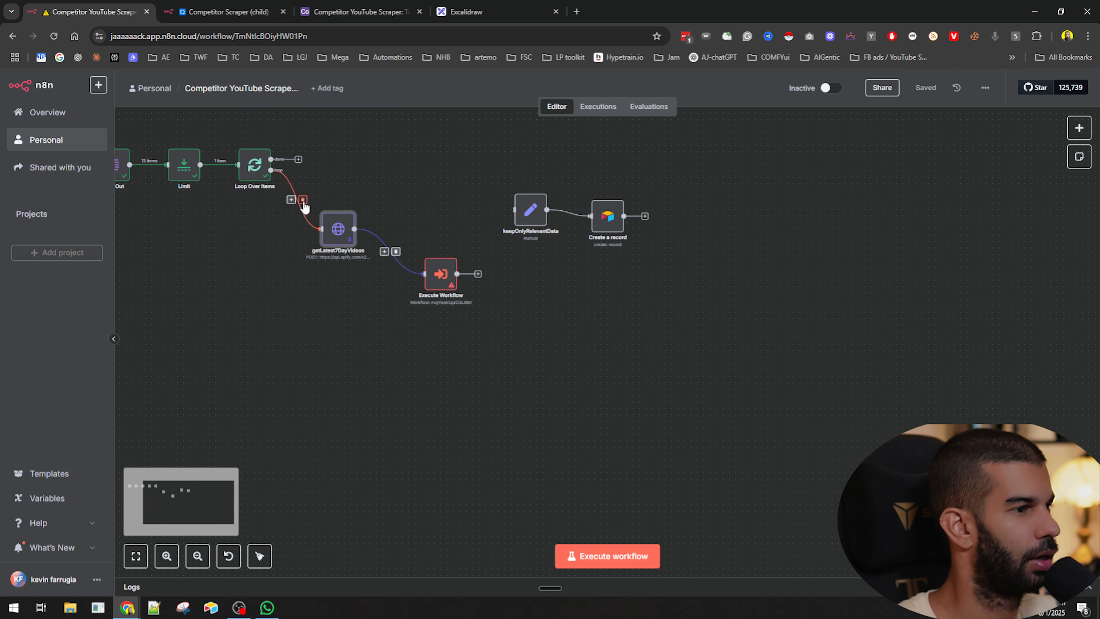
{"action": "left_click", "coordinate": [533, 191]}
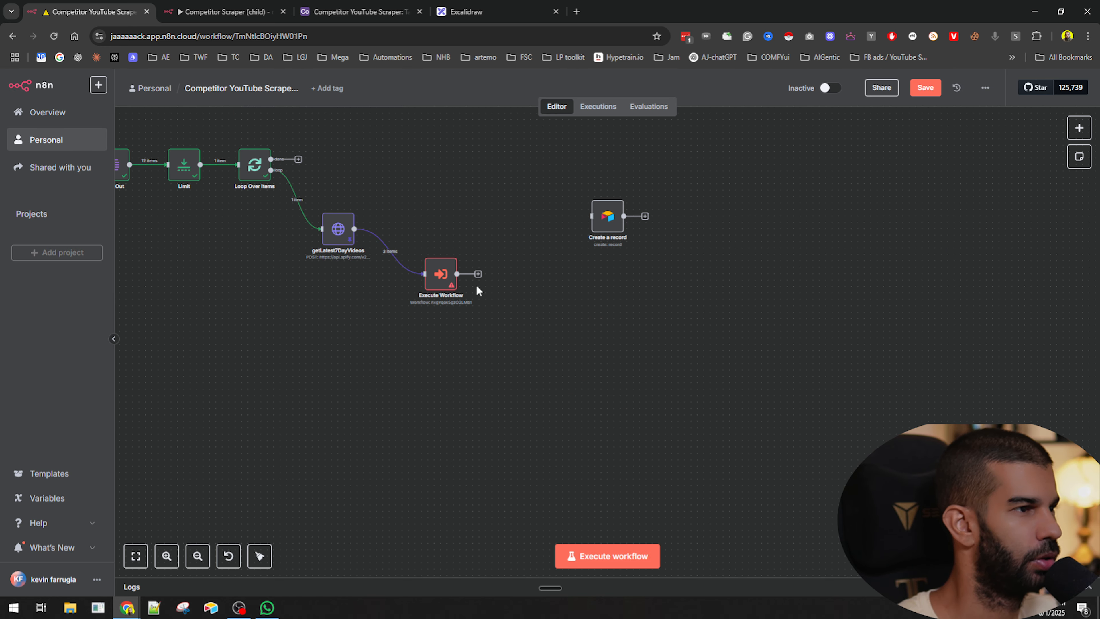
{"action": "left_click_drag", "start_coordinate": [529, 257], "coordinate": [529, 258]}
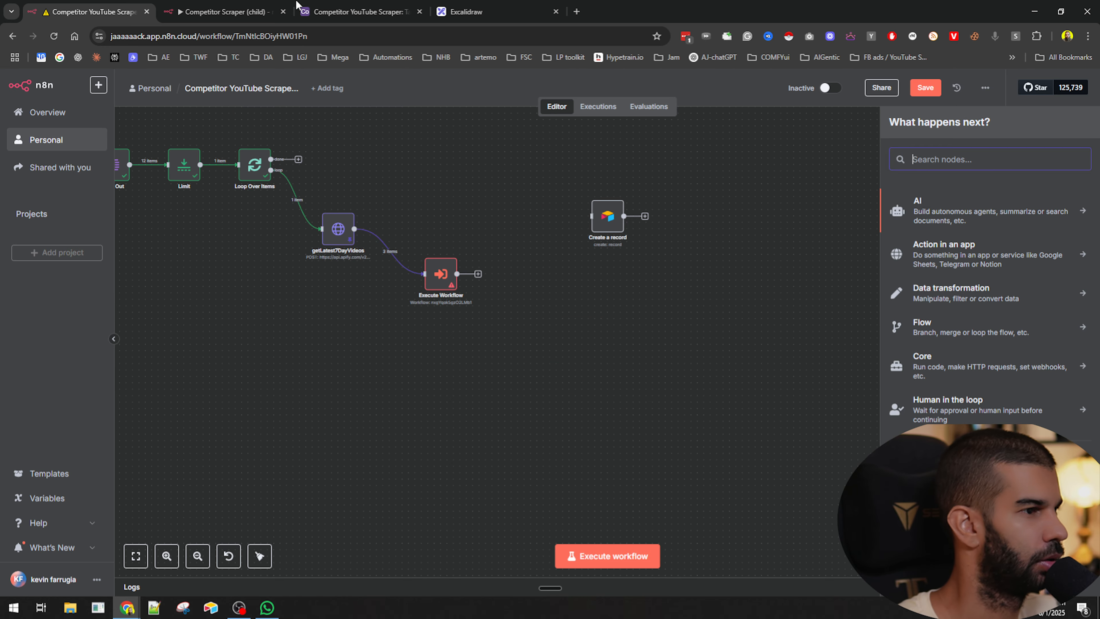
- In the child's keepOnlyRelevantData, remap the videoTitle field to the title value from getInfoAboutSpecificVideo
{"action": "left_click", "coordinate": [194, 5]}
{"action": "scroll", "coordinate": [619, 276], "scroll_direction": "up", "scroll_amount": 4}
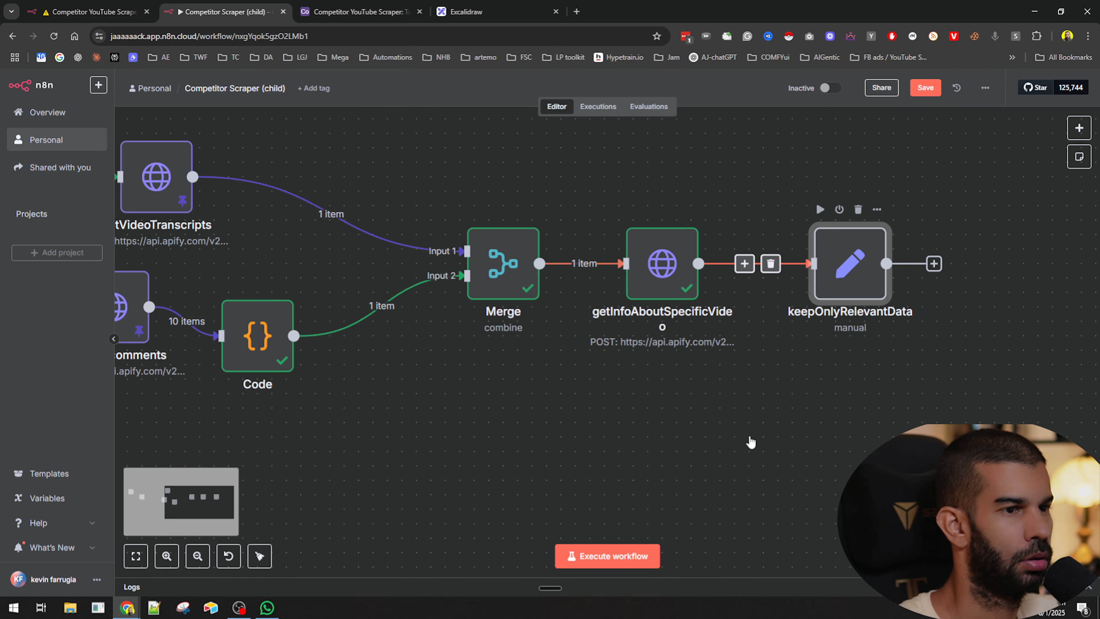
{"action": "key", "text": "Return"}
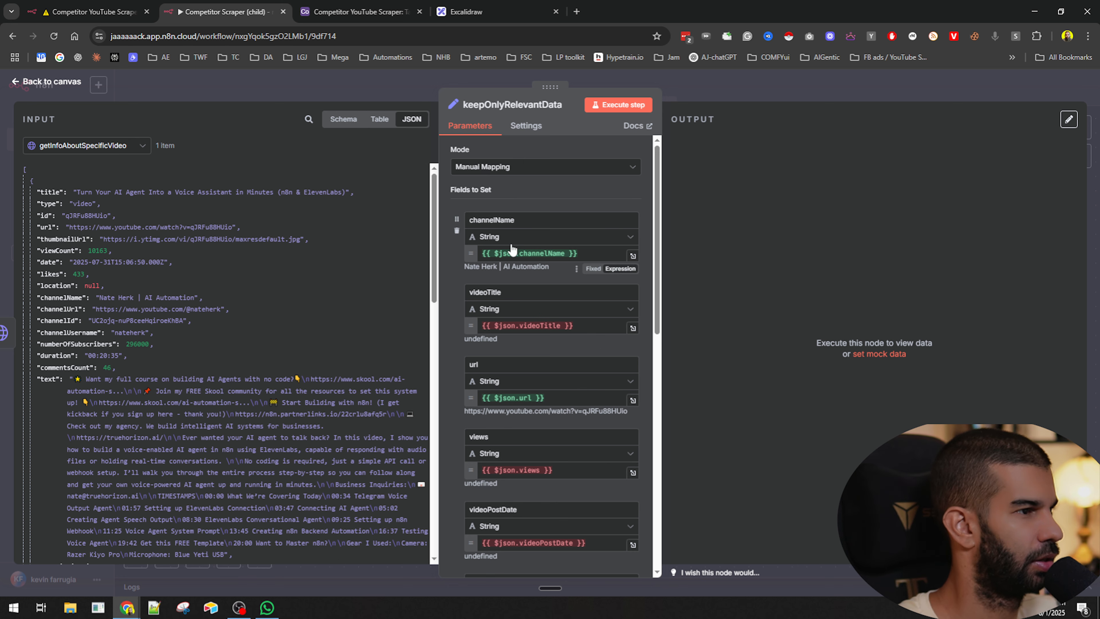
{"action": "scroll", "coordinate": [469, 297], "scroll_direction": "down", "scroll_amount": 1}
{"action": "scroll", "coordinate": [469, 296], "scroll_direction": "down", "scroll_amount": 3}
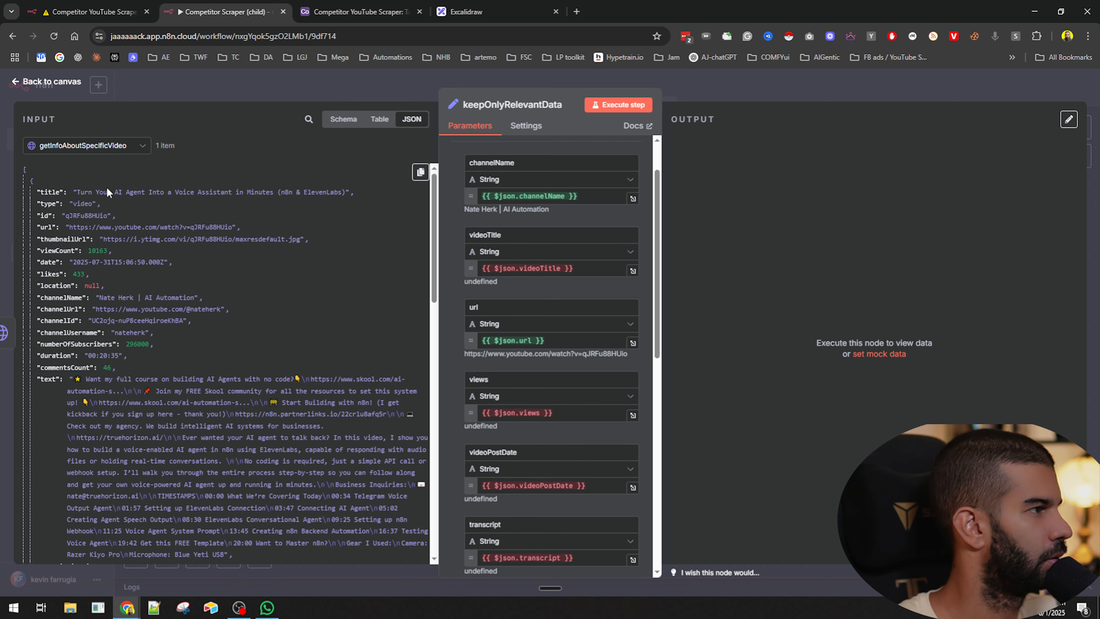
{"action": "triple_click", "coordinate": [528, 268]}
{"action": "key", "text": "BackSpace"}
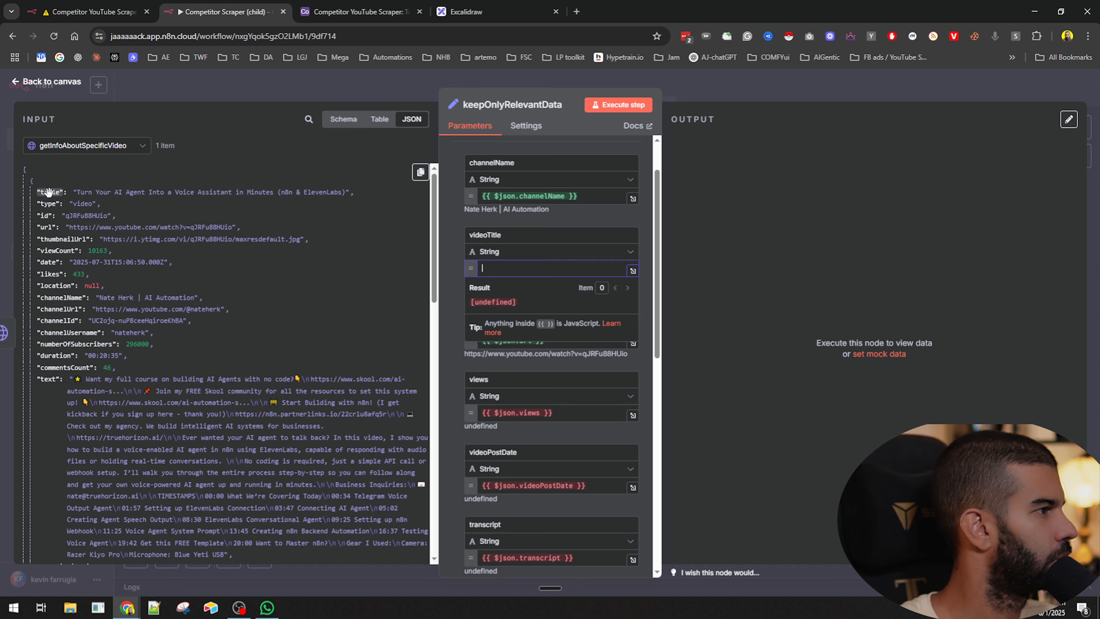
{"action": "left_click_drag", "start_coordinate": [47, 191], "coordinate": [528, 267]}
{"action": "left_click", "coordinate": [91, 179]}
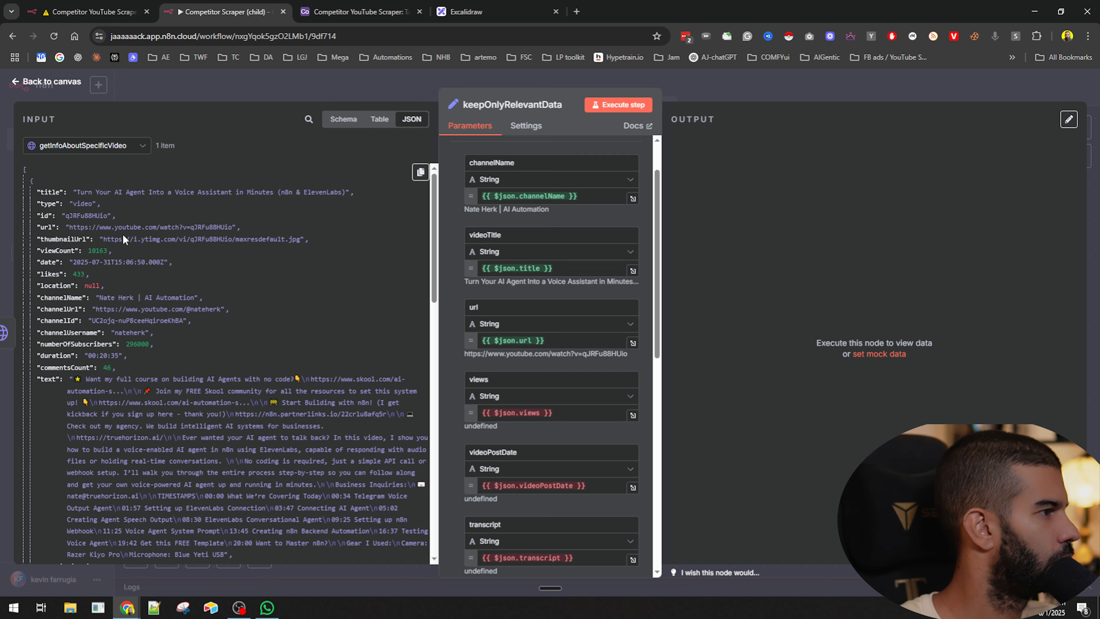
- Remap the views field in keepOnlyRelevantData to the viewCount value from getInfoAboutSpecificVideo
{"action": "left_click", "coordinate": [534, 410]}
{"action": "key", "text": "ctrl+a"}
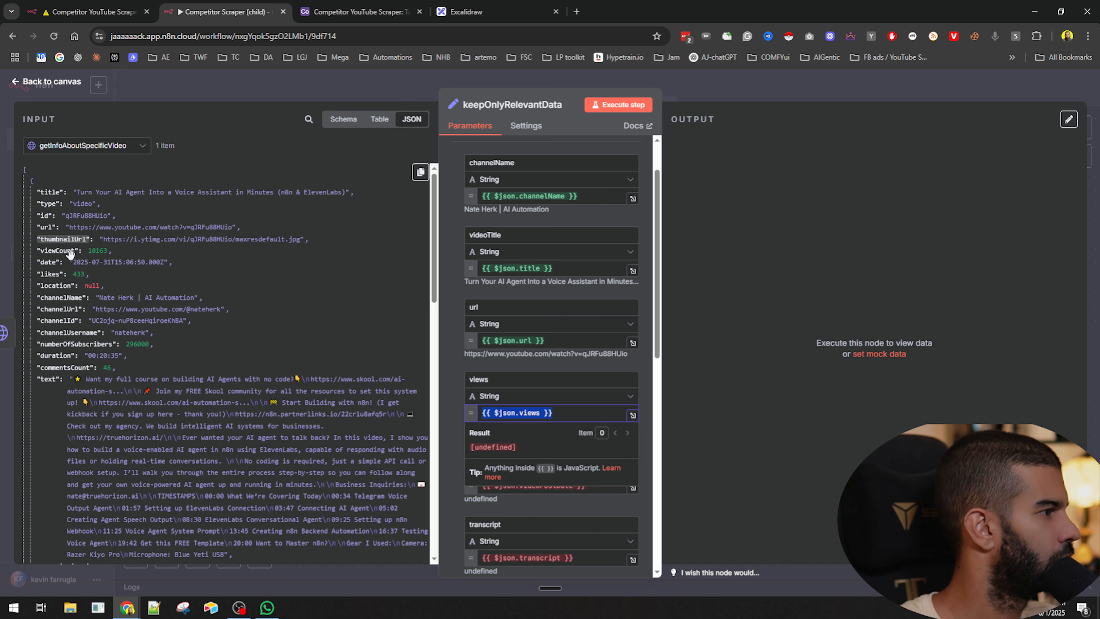
{"action": "key", "text": "BackSpace"}
{"action": "left_click_drag", "start_coordinate": [45, 251], "coordinate": [540, 414]}
{"action": "scroll", "coordinate": [456, 324], "scroll_direction": "down", "scroll_amount": 5}
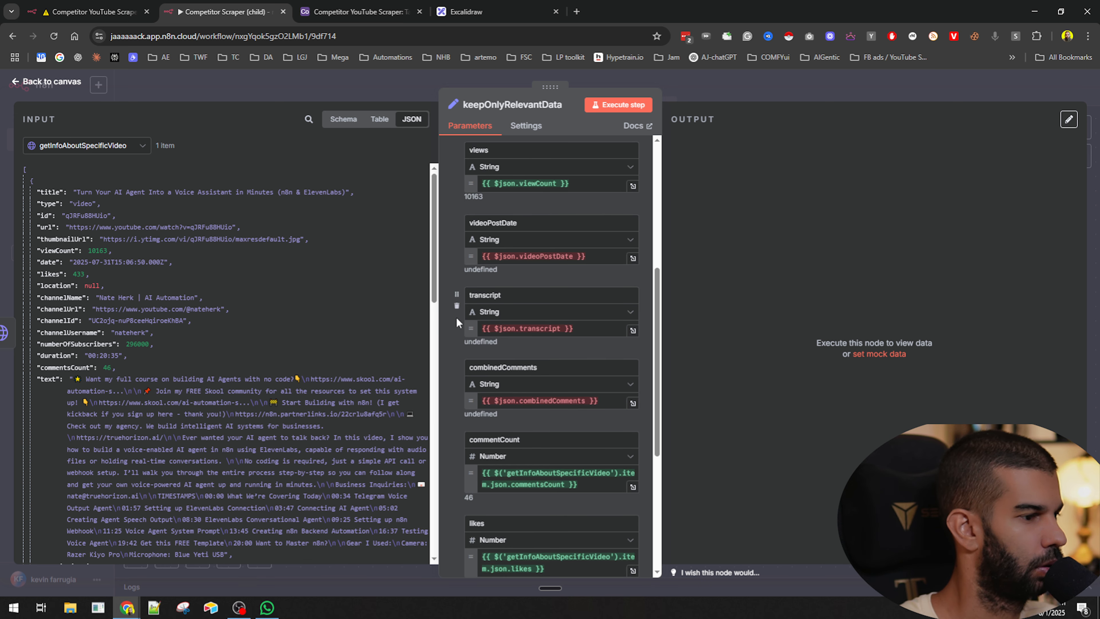
{"action": "scroll", "coordinate": [456, 316], "scroll_direction": "up", "scroll_amount": 1}
- Remap the videoPostDate field to the date value from getInfoAboutSpecificVideo
{"action": "left_click", "coordinate": [576, 313]}
{"action": "key", "text": "ctrl+a"}
{"action": "key", "text": "BackSpace"}
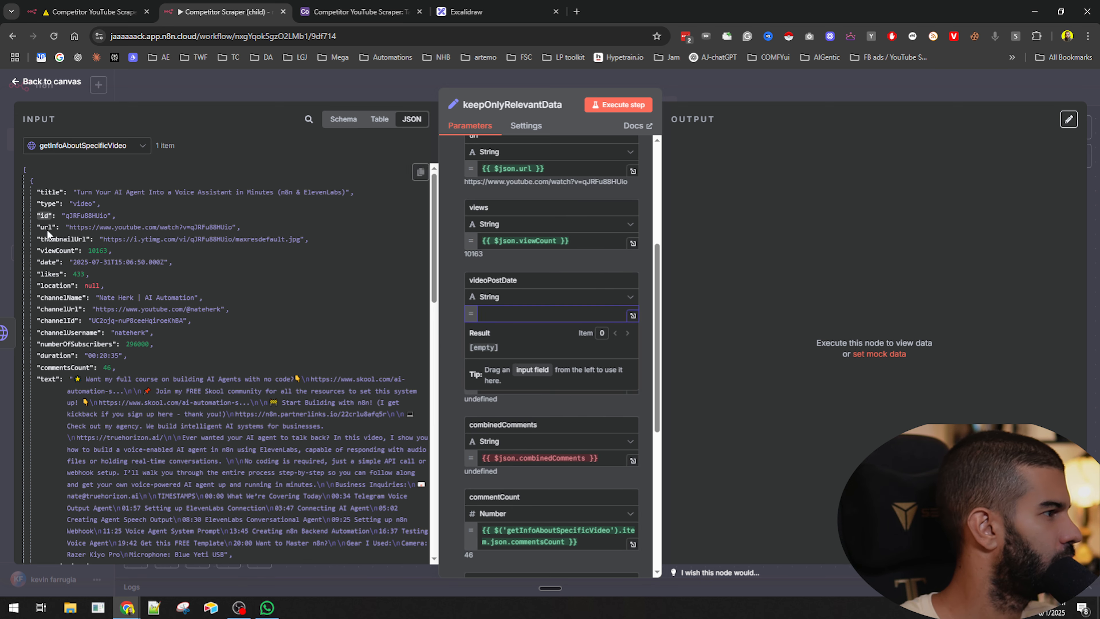
{"action": "left_click_drag", "start_coordinate": [47, 262], "coordinate": [493, 312]}
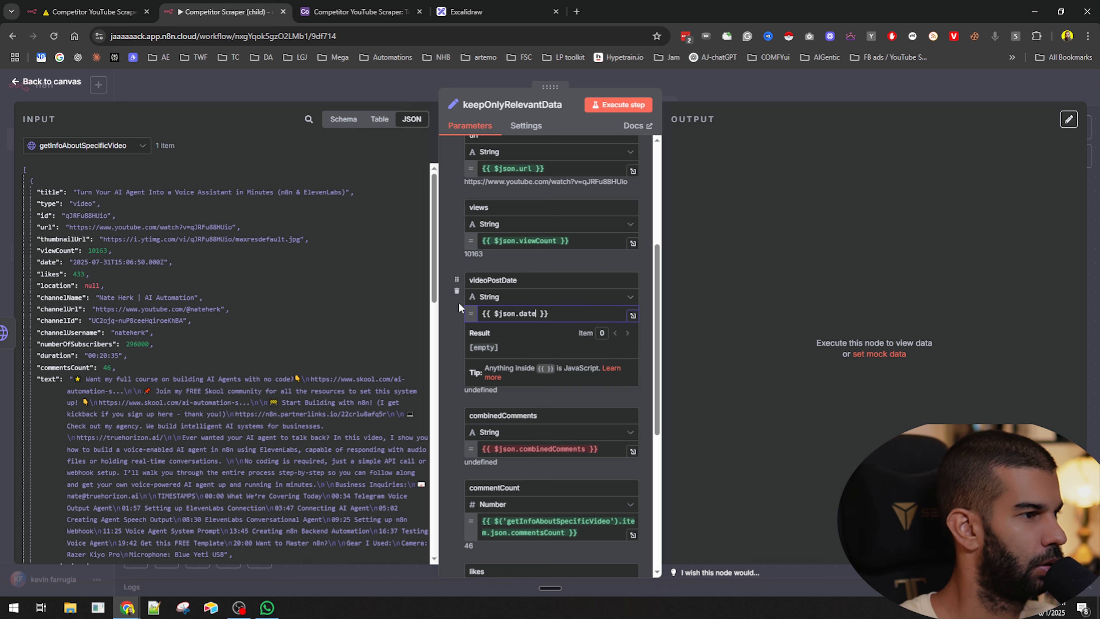
- Remap the transcript field to the transcript value from the Merge node's output
{"action": "scroll", "coordinate": [420, 172], "scroll_direction": "down", "scroll_amount": 2}
{"action": "left_click", "coordinate": [544, 391]}
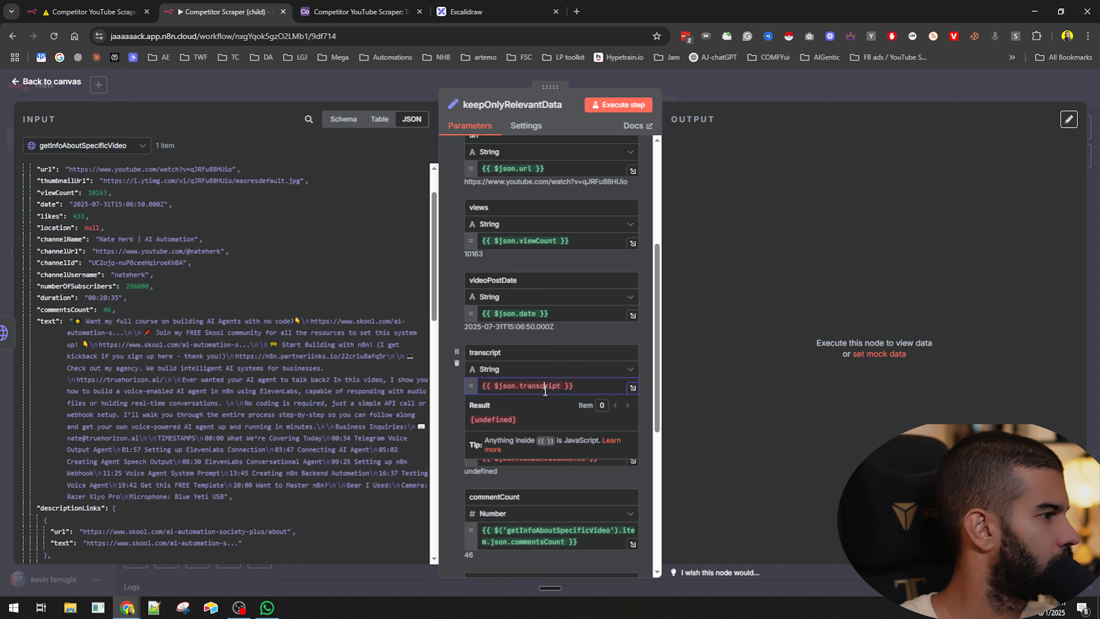
{"action": "key", "text": "ctrl+a"}
{"action": "key", "text": "BackSpace"}
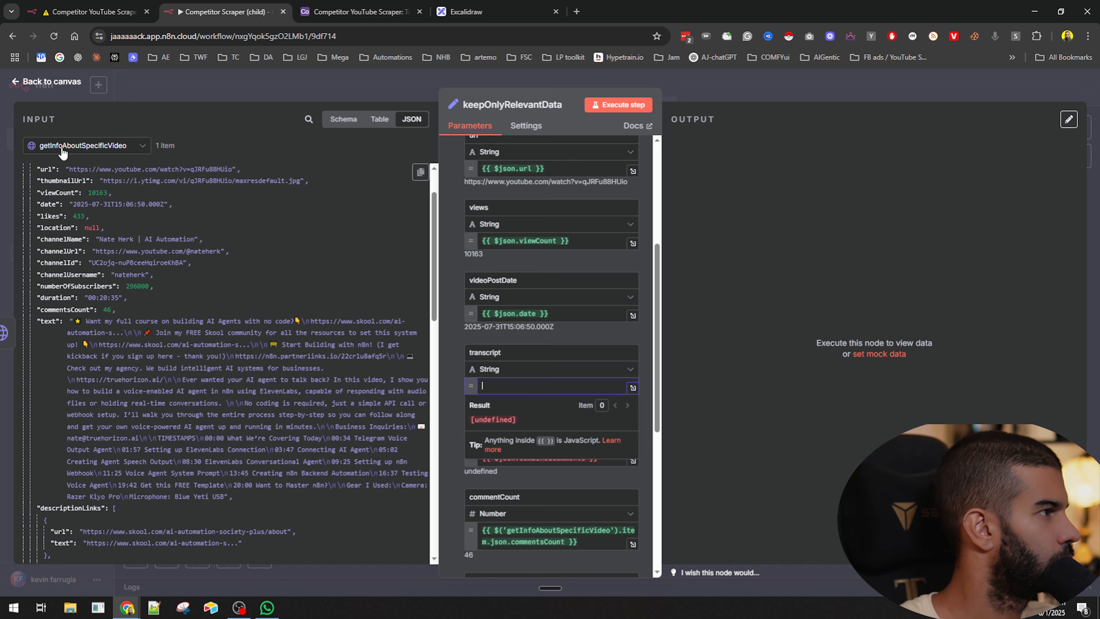
{"action": "left_click", "coordinate": [86, 145]}
{"action": "left_click", "coordinate": [70, 194]}
{"action": "left_click_drag", "start_coordinate": [60, 205], "coordinate": [552, 387]}
- Remap the combinedComments field to the Merge node's combinedComments value and close the node
{"action": "scroll", "coordinate": [448, 338], "scroll_direction": "down", "scroll_amount": 4}
{"action": "left_click", "coordinate": [550, 286]}
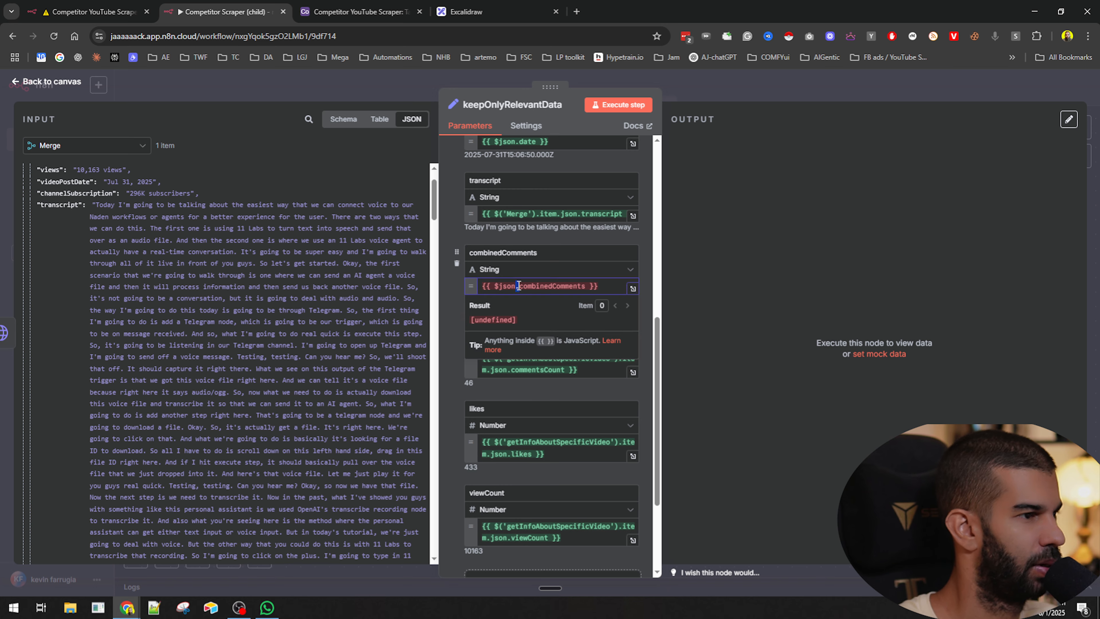
{"action": "key", "text": "ctrl+a"}
{"action": "key", "text": "BackSpace"}
{"action": "scroll", "coordinate": [75, 245], "scroll_direction": "down", "scroll_amount": 8}
{"action": "scroll", "coordinate": [139, 325], "scroll_direction": "down", "scroll_amount": 15}
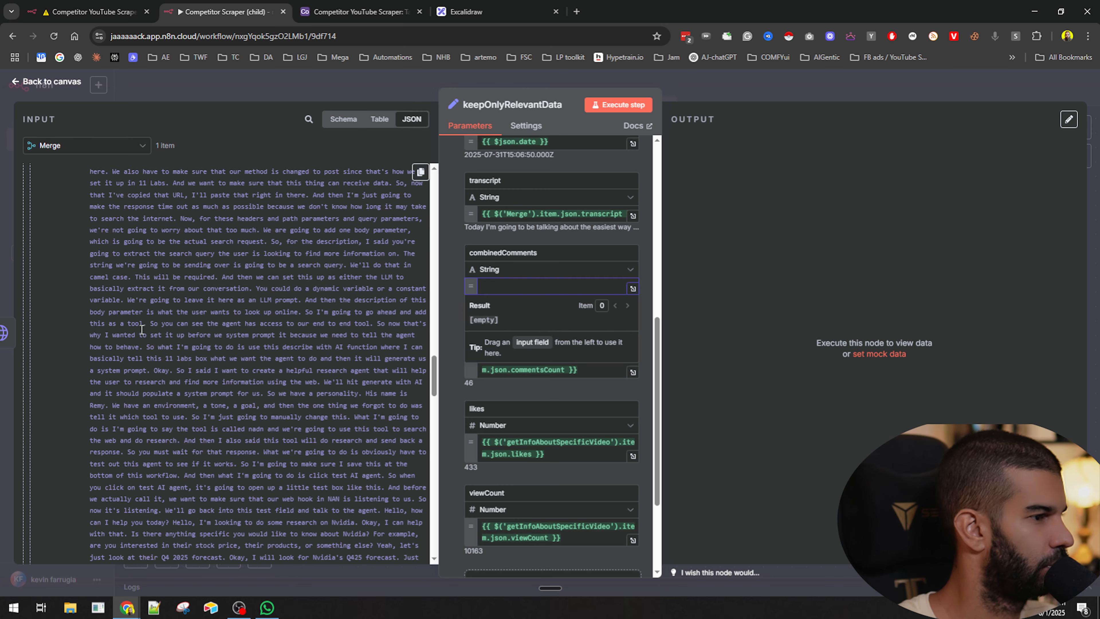
{"action": "scroll", "coordinate": [142, 330], "scroll_direction": "down", "scroll_amount": 6}
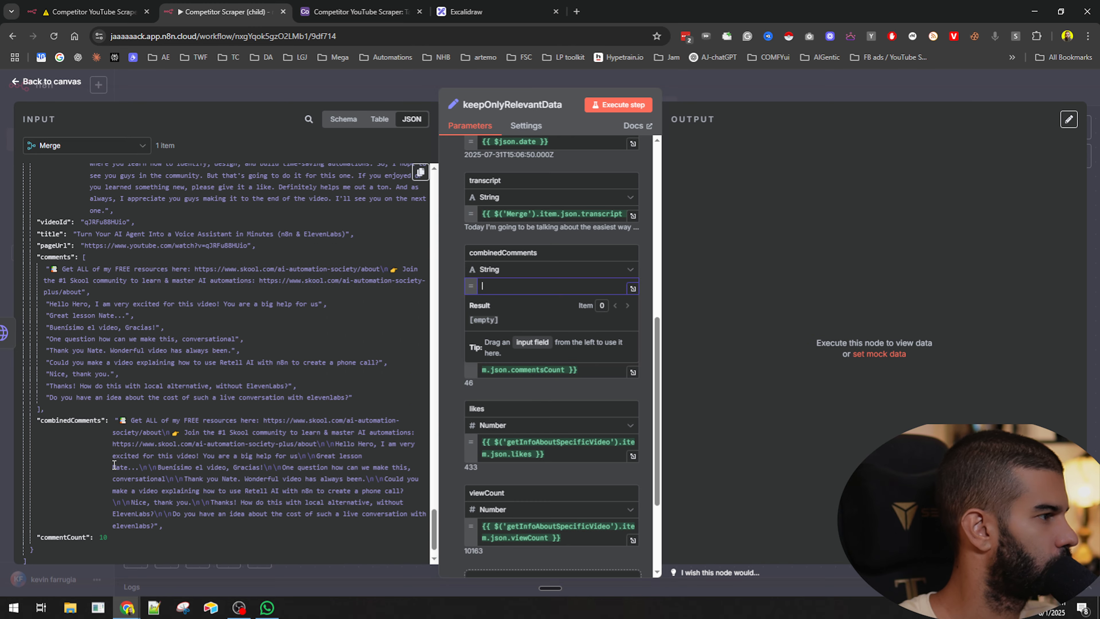
{"action": "left_click_drag", "start_coordinate": [69, 381], "coordinate": [550, 286]}
{"action": "left_click", "coordinate": [444, 332]}
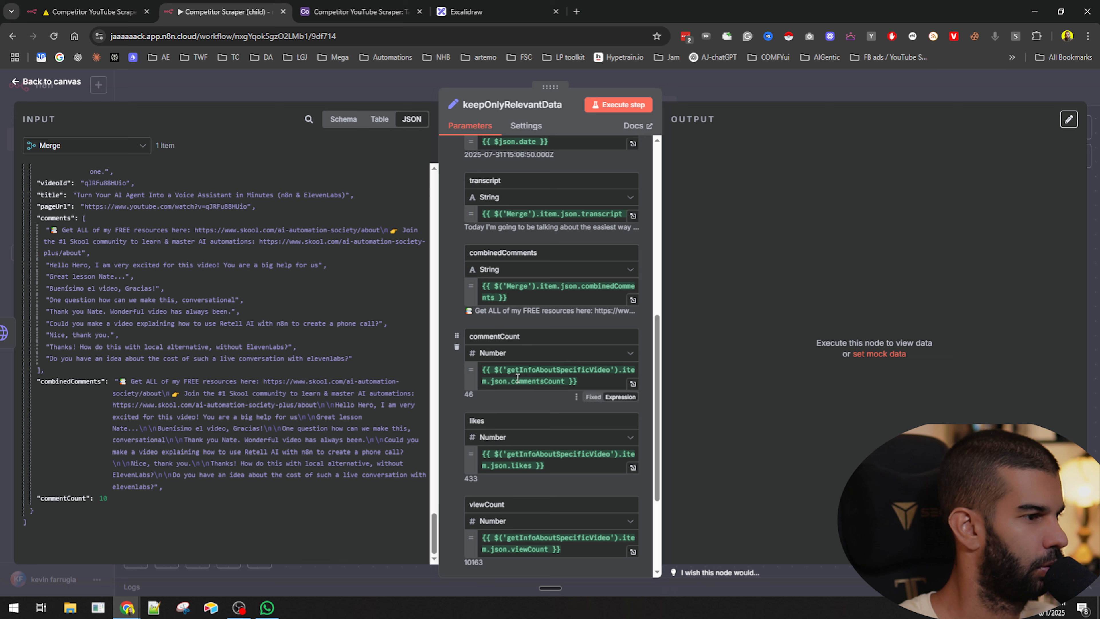
{"action": "scroll", "coordinate": [506, 346], "scroll_direction": "down", "scroll_amount": 3}
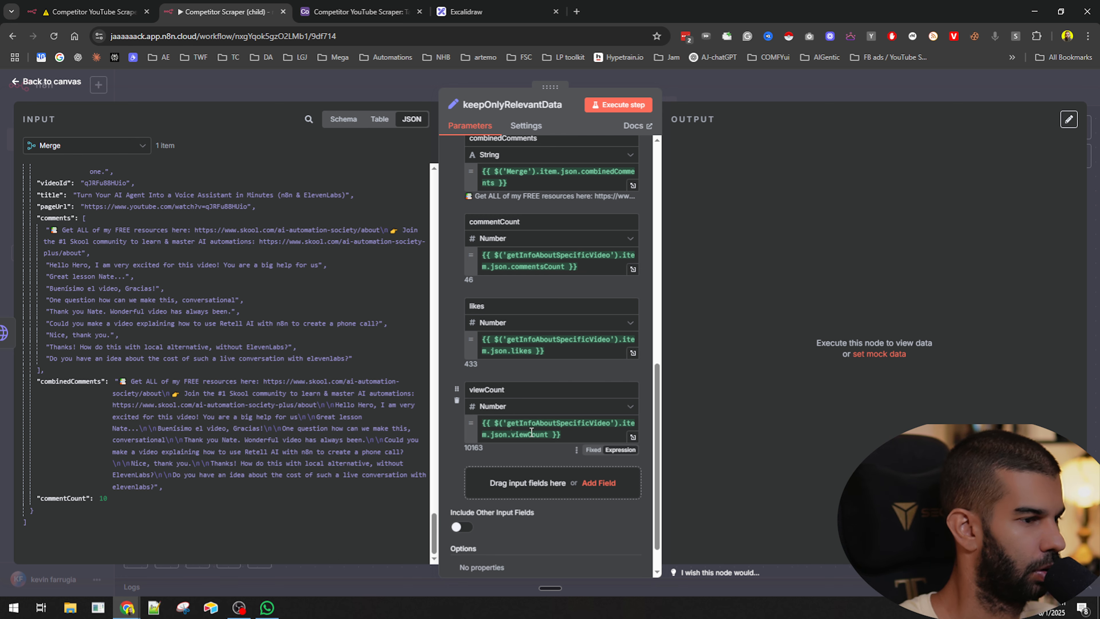
{"action": "left_click", "coordinate": [709, 90]}
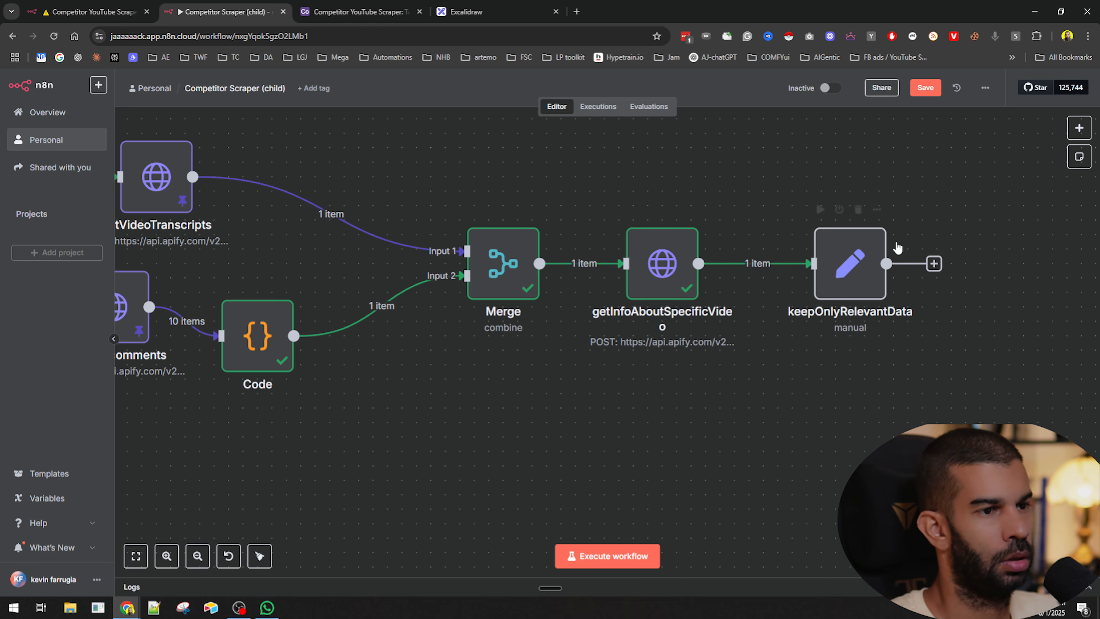
- Save the child workflow and execute it
{"action": "left_click", "coordinate": [670, 273]}
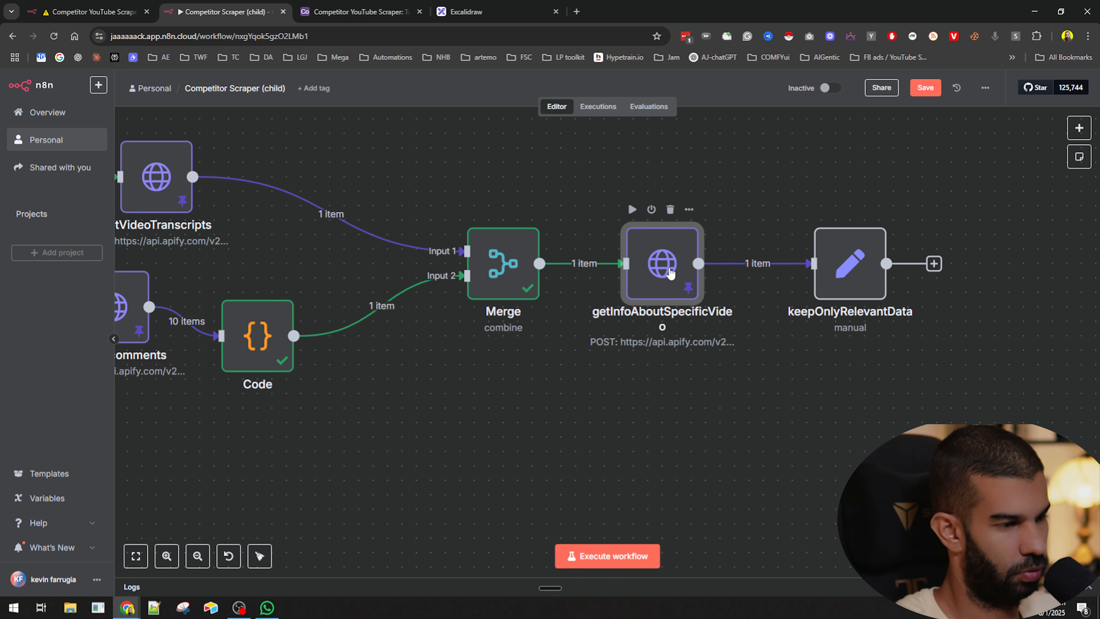
{"action": "scroll", "coordinate": [669, 270], "scroll_direction": "down", "scroll_amount": 3}
{"action": "key", "text": "ctrl+s"}
{"action": "left_click", "coordinate": [610, 557]}
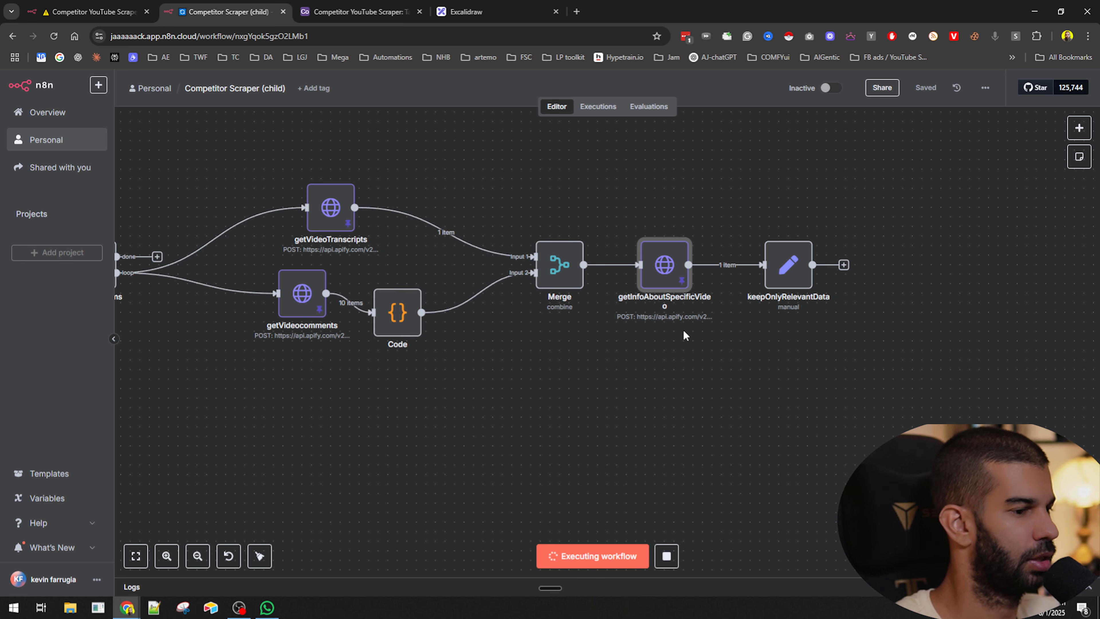
- Open keepOnlyRelevantData to inspect its output after the run
{"action": "scroll", "coordinate": [778, 277], "scroll_direction": "up", "scroll_amount": 3}
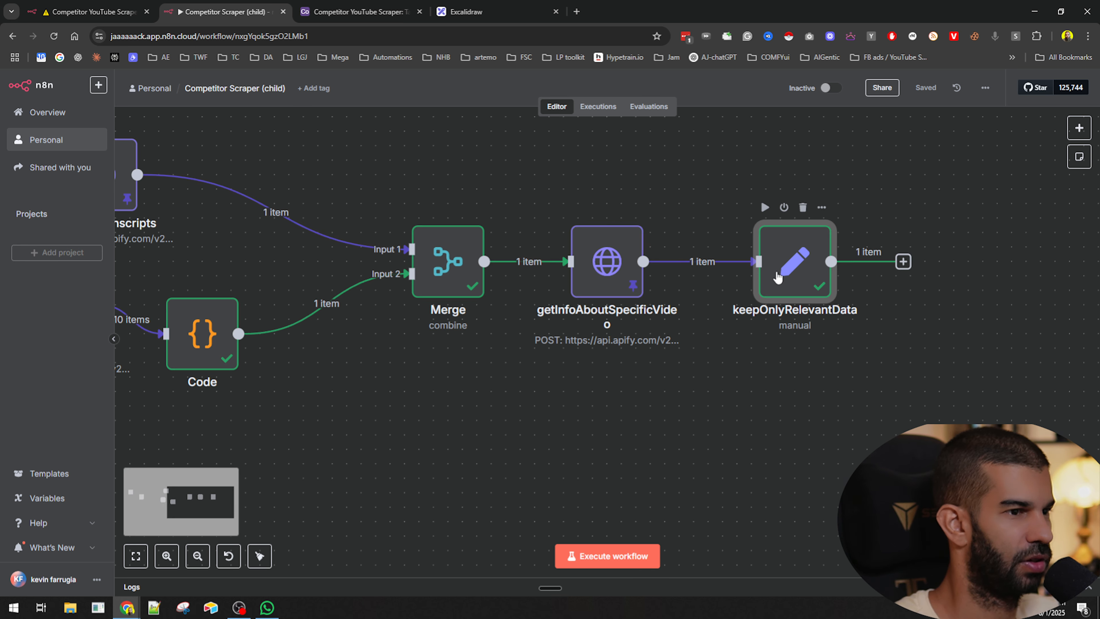
{"action": "scroll", "coordinate": [796, 263], "scroll_direction": "down", "scroll_amount": 1}
{"action": "double_click", "coordinate": [793, 263]}
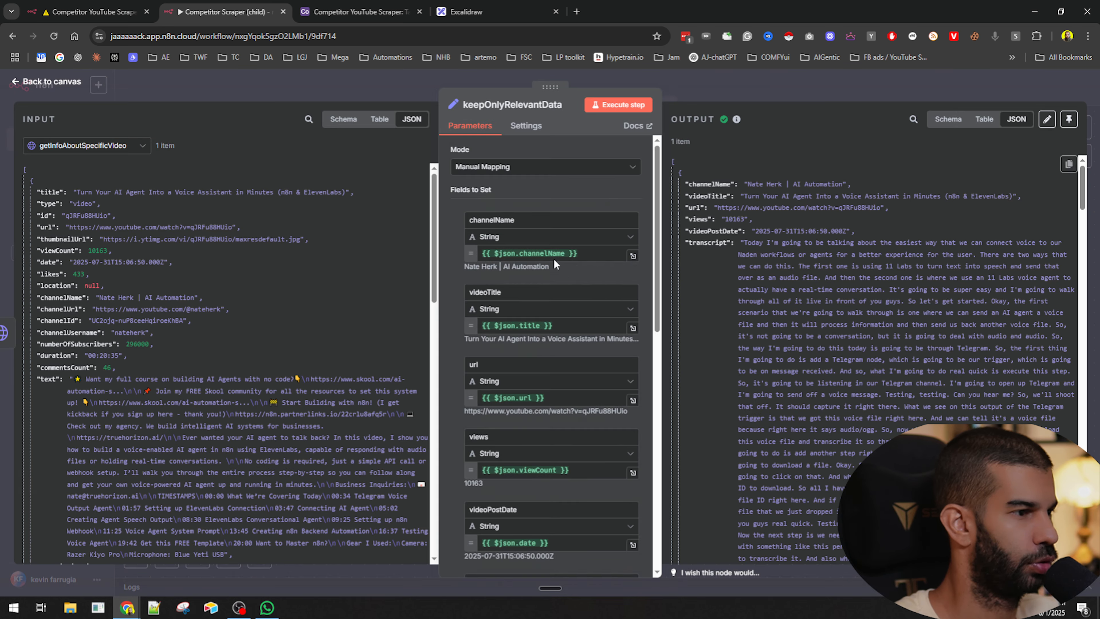
{"action": "scroll", "coordinate": [550, 261], "scroll_direction": "down", "scroll_amount": 10}
{"action": "scroll", "coordinate": [505, 442], "scroll_direction": "up", "scroll_amount": 9}
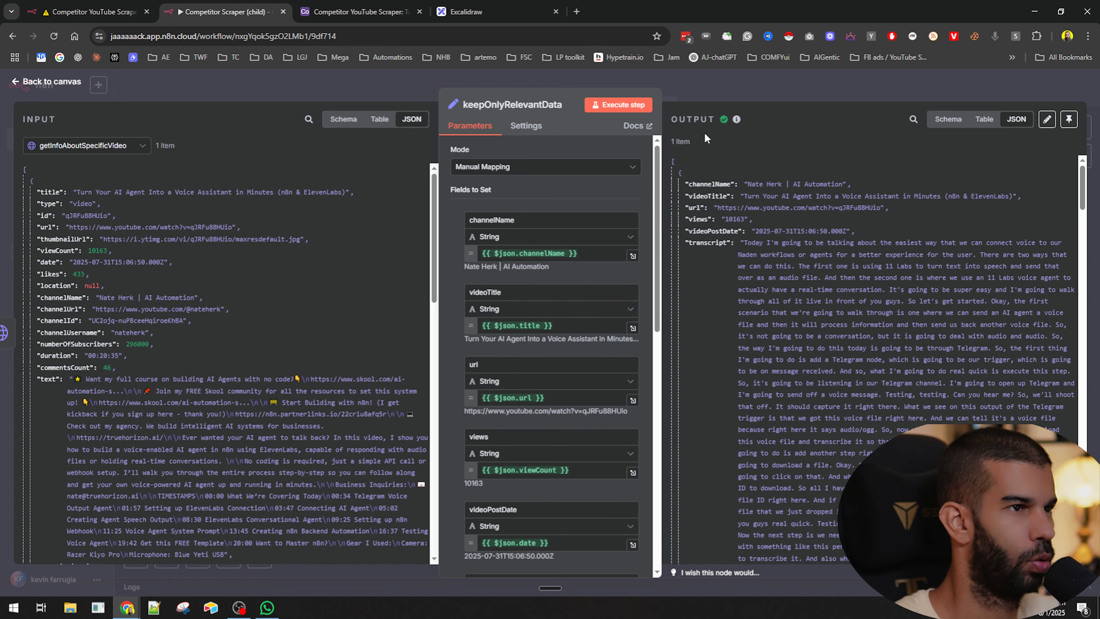
{"action": "key", "text": "Escape"}
- Switch to the parent workflow and execute it
{"action": "scroll", "coordinate": [771, 390], "scroll_direction": "down", "scroll_amount": 3}
{"action": "left_click_drag", "start_coordinate": [535, 446], "coordinate": [595, 444]}
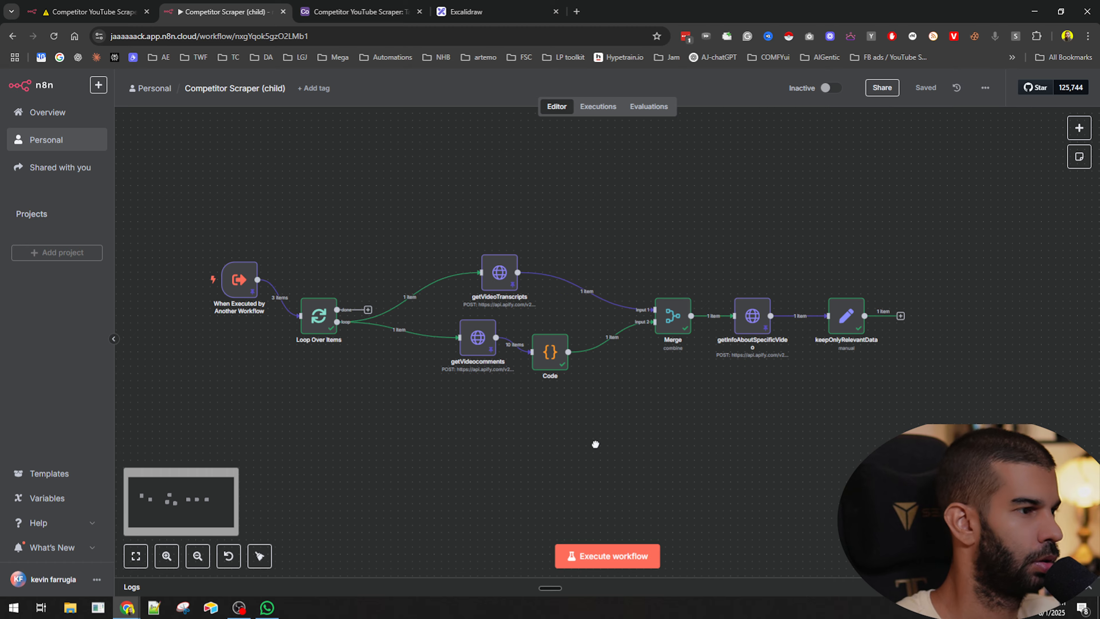
{"action": "left_click", "coordinate": [112, 8]}
{"action": "left_click", "coordinate": [482, 286]}
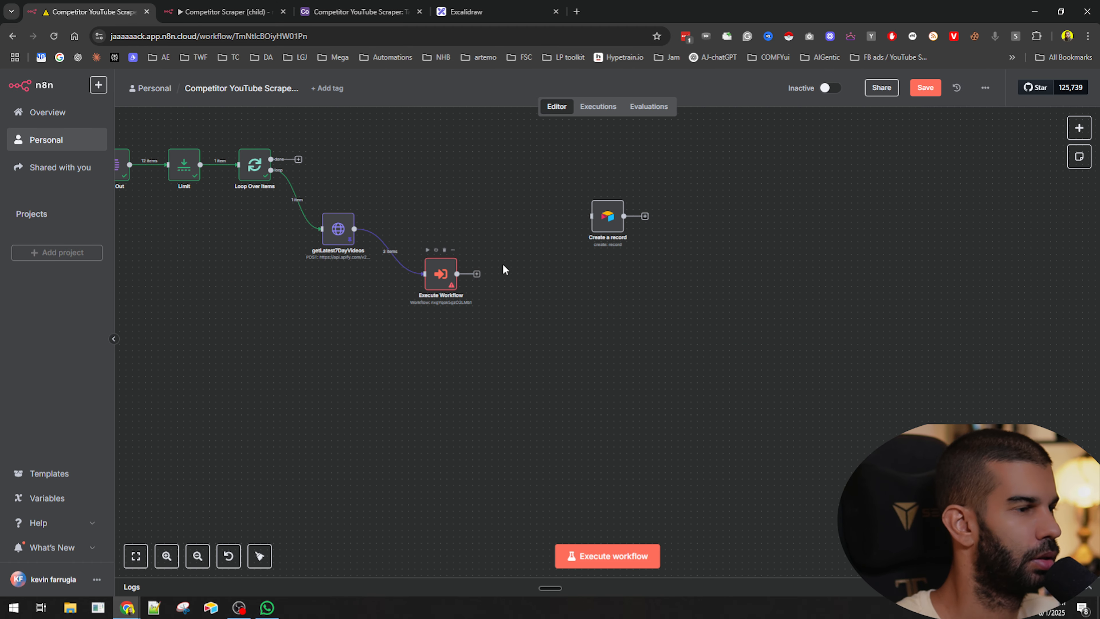
{"action": "left_click_drag", "start_coordinate": [593, 216], "coordinate": [547, 246]}
{"action": "left_click", "coordinate": [508, 313]}
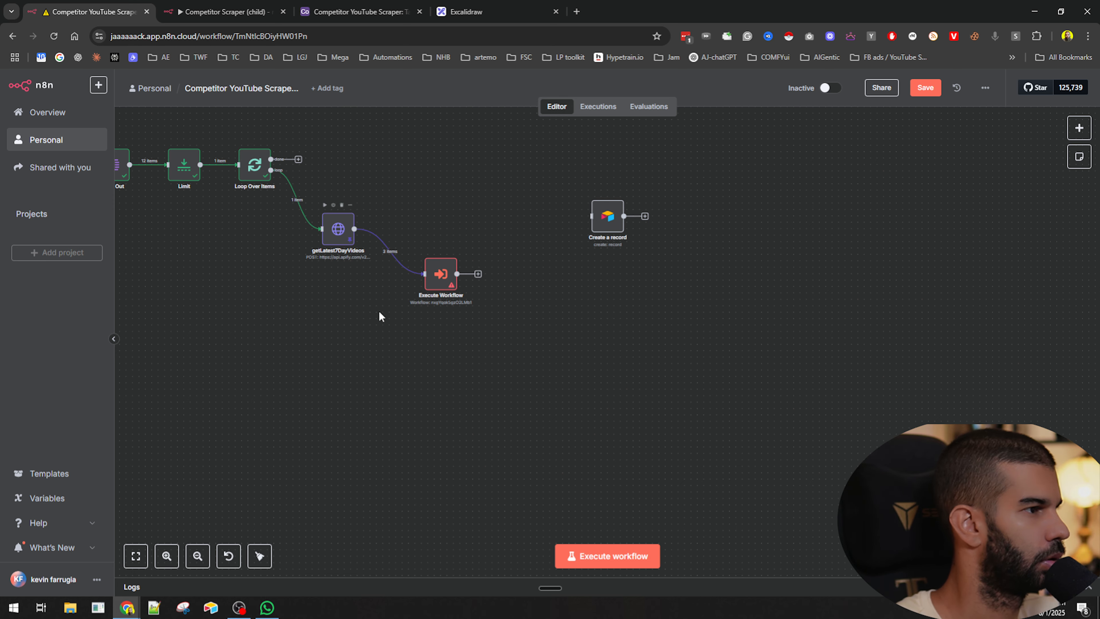
{"action": "left_click", "coordinate": [608, 558]}
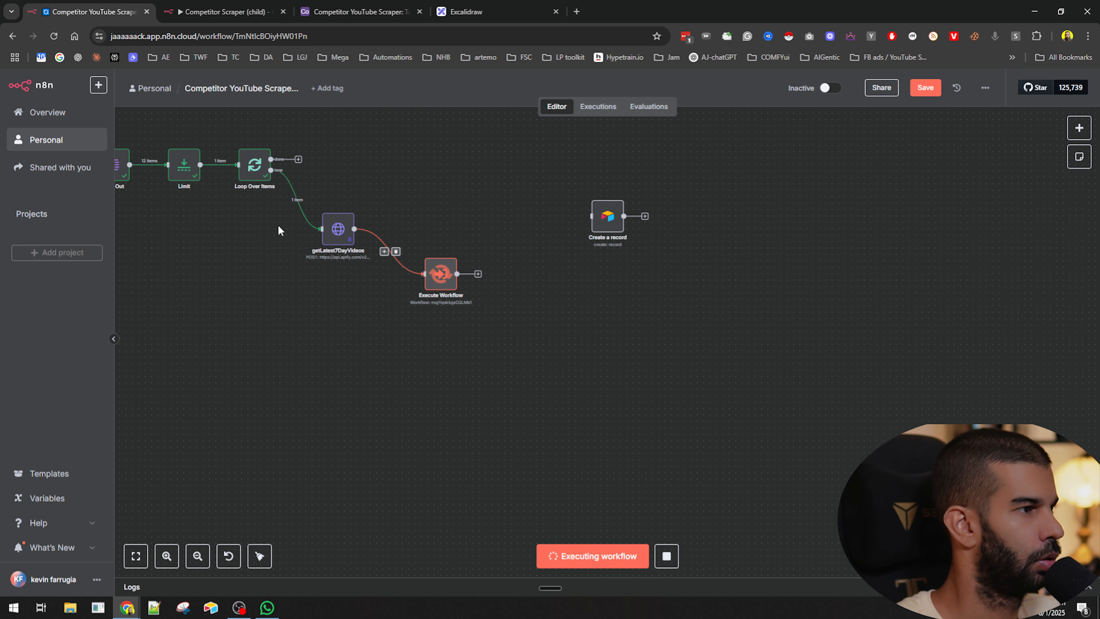
- Move the Limit node upward above the main row of the parent workflow
{"action": "left_click_drag", "start_coordinate": [285, 240], "coordinate": [386, 300]}
{"action": "scroll", "coordinate": [451, 290], "scroll_direction": "up", "scroll_amount": 6}
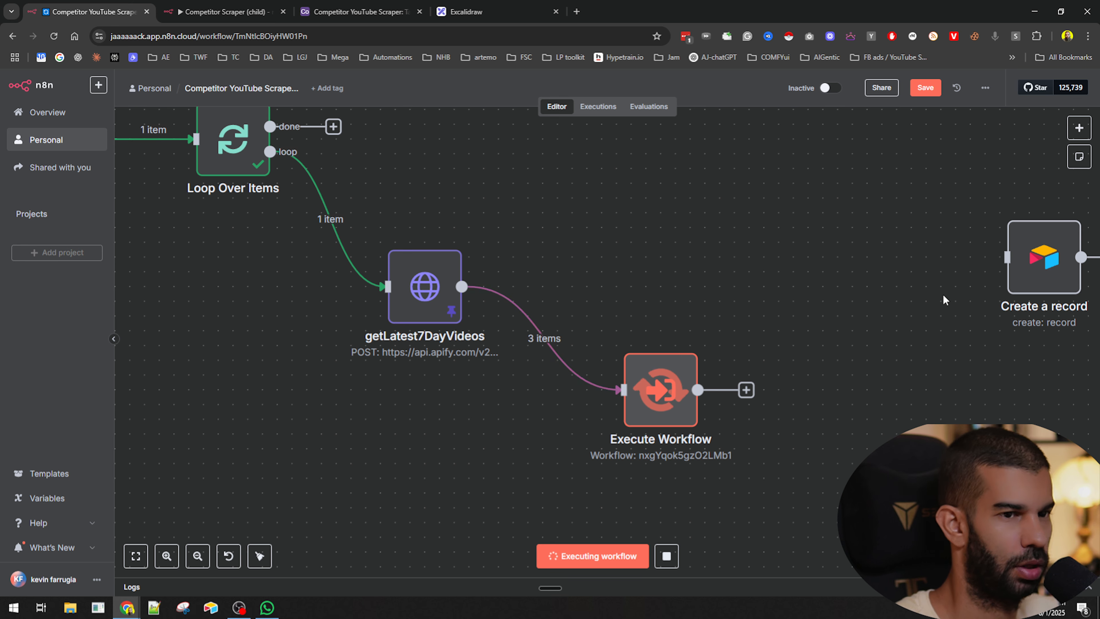
{"action": "scroll", "coordinate": [780, 303], "scroll_direction": "down", "scroll_amount": 3}
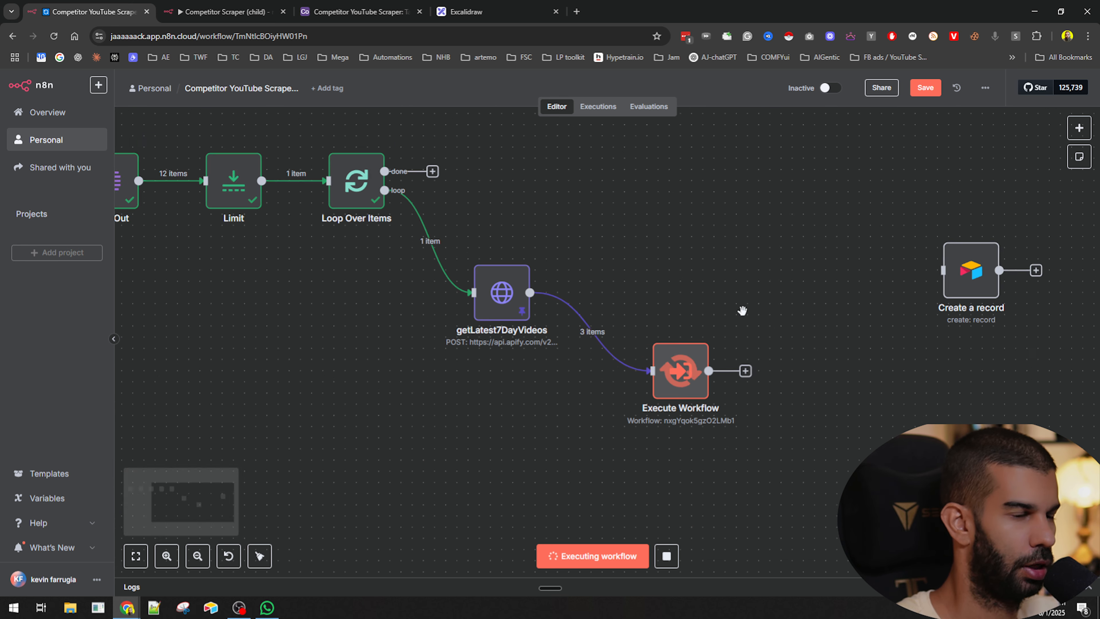
{"action": "scroll", "coordinate": [374, 234], "scroll_direction": "down", "scroll_amount": 2}
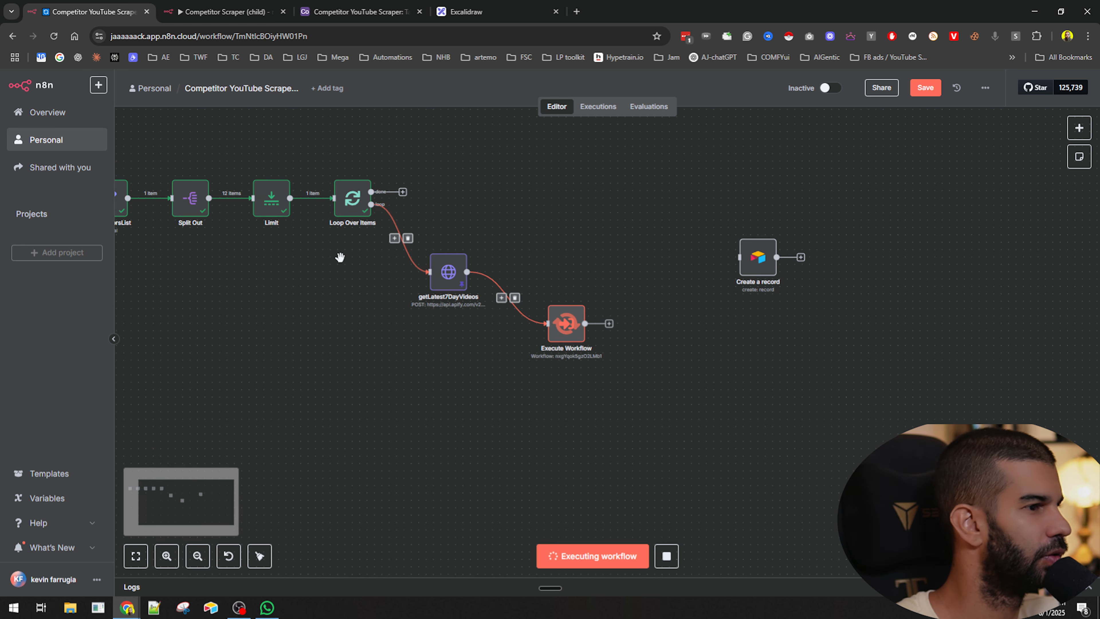
{"action": "left_click_drag", "start_coordinate": [282, 369], "coordinate": [462, 426]}
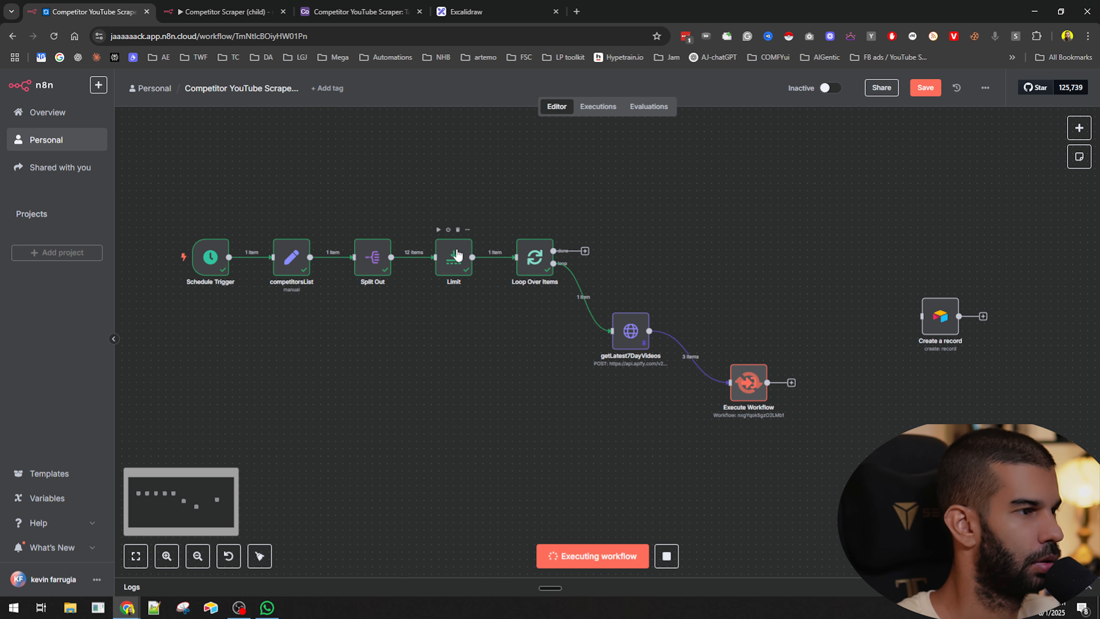
{"action": "left_click_drag", "start_coordinate": [457, 256], "coordinate": [456, 182]}
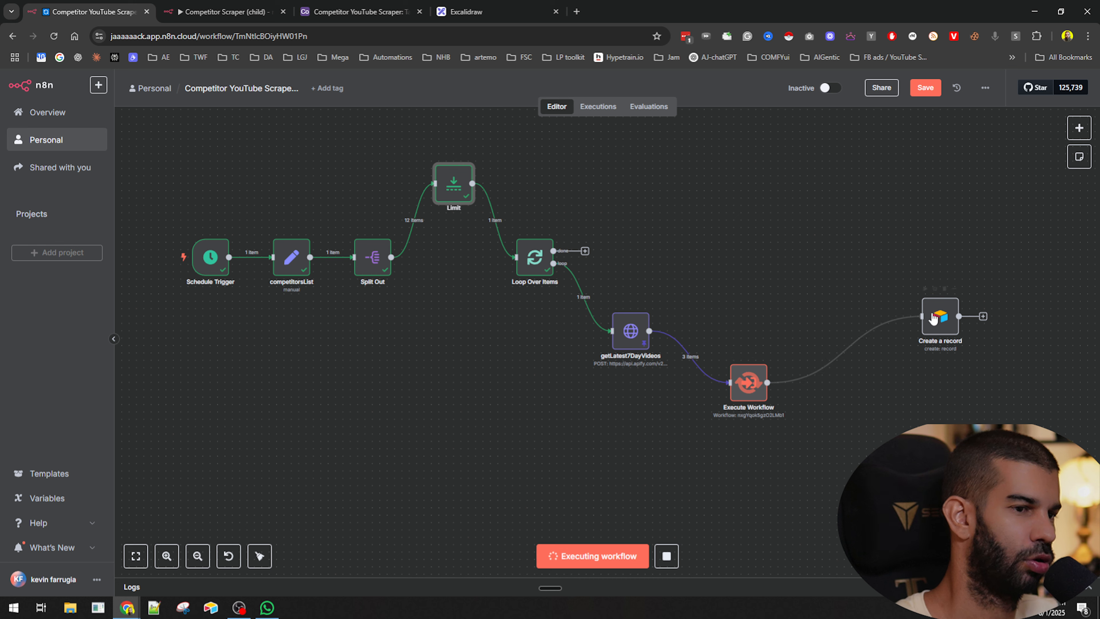
{"action": "left_click_drag", "start_coordinate": [920, 316], "coordinate": [861, 350]}
{"action": "left_click", "coordinate": [751, 294]}
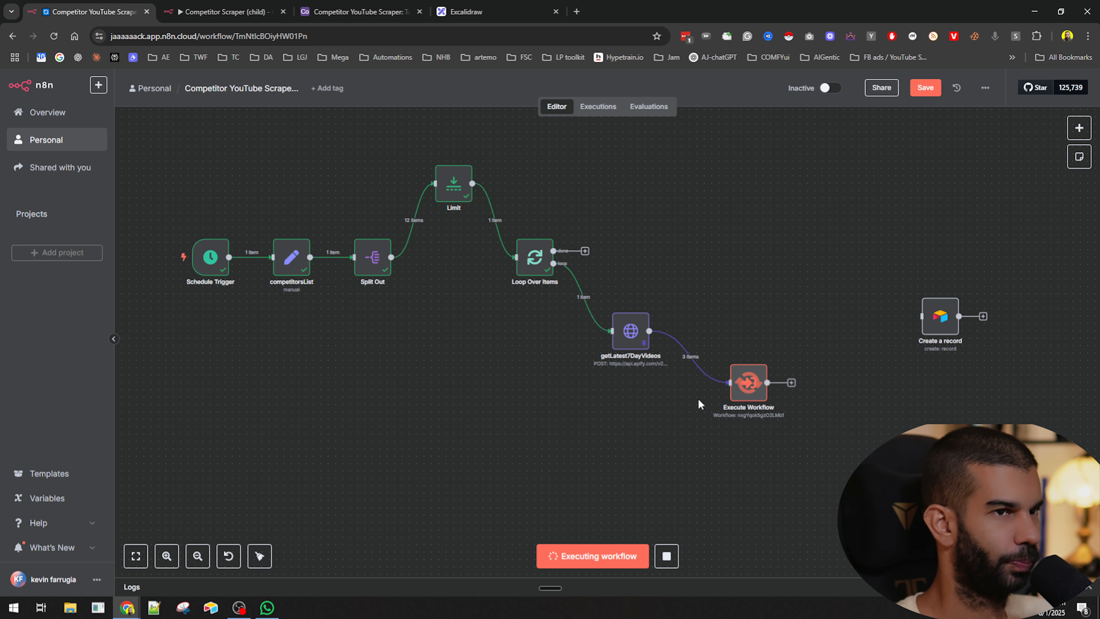
- Save the parent workflow and check the running child execution in the other tab
{"action": "left_click", "coordinate": [222, 12]}
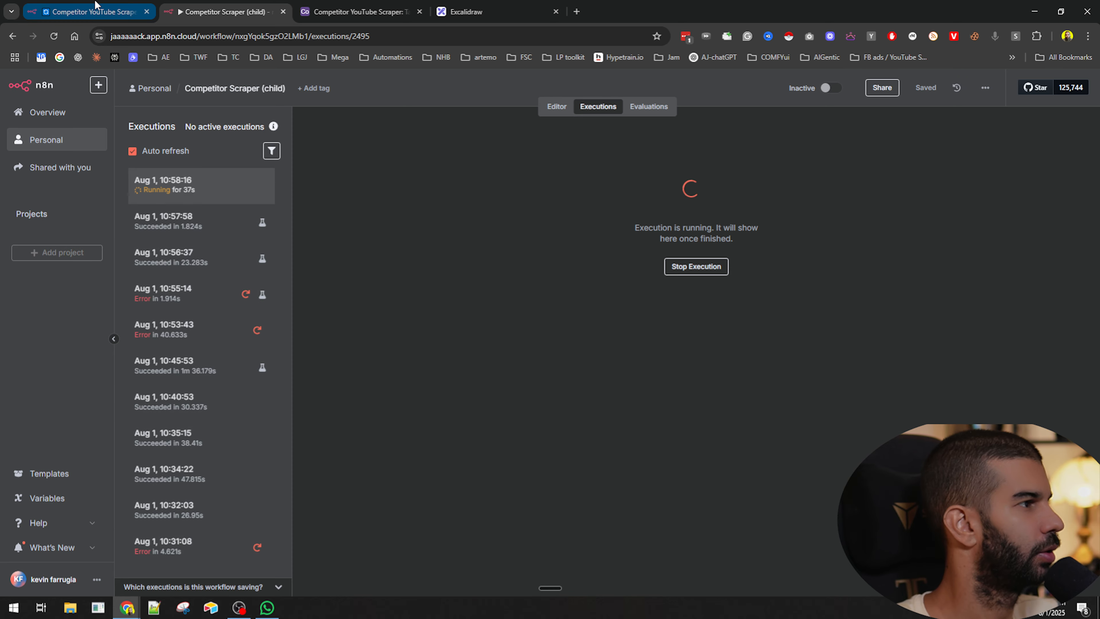
{"action": "left_click", "coordinate": [128, 4]}
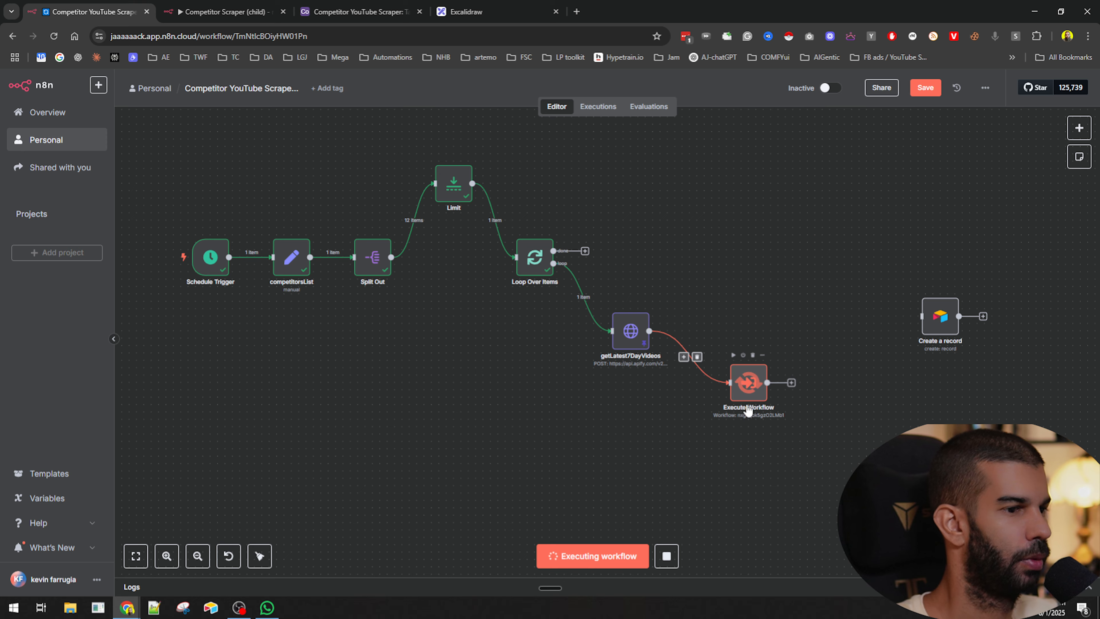
{"action": "scroll", "coordinate": [754, 385], "scroll_direction": "up", "scroll_amount": 3}
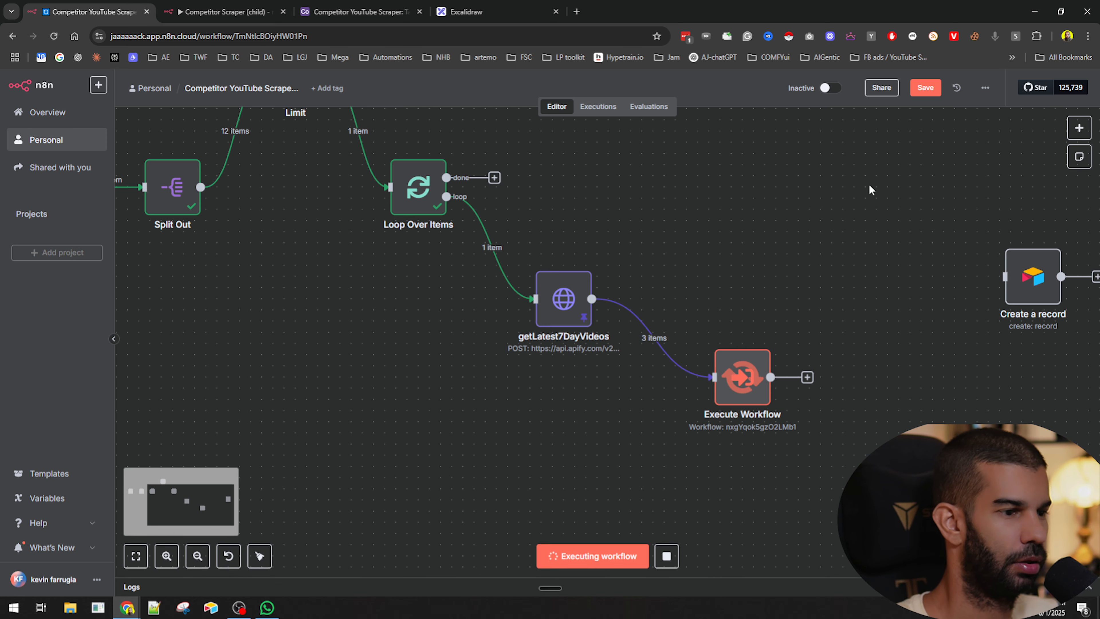
{"action": "left_click", "coordinate": [922, 88]}
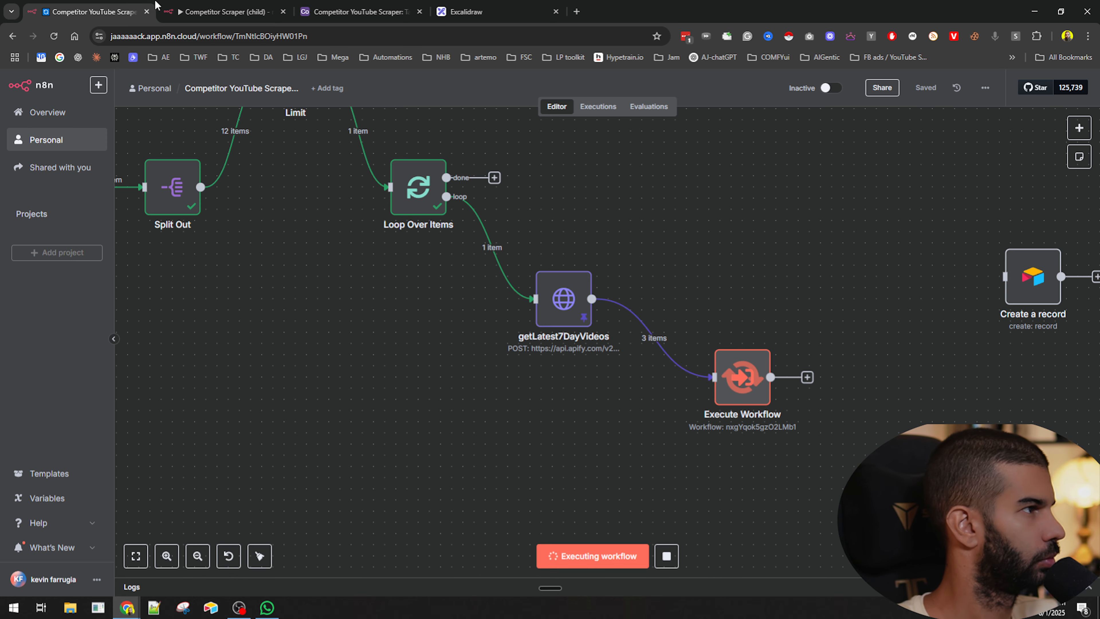
{"action": "left_click", "coordinate": [227, 4]}
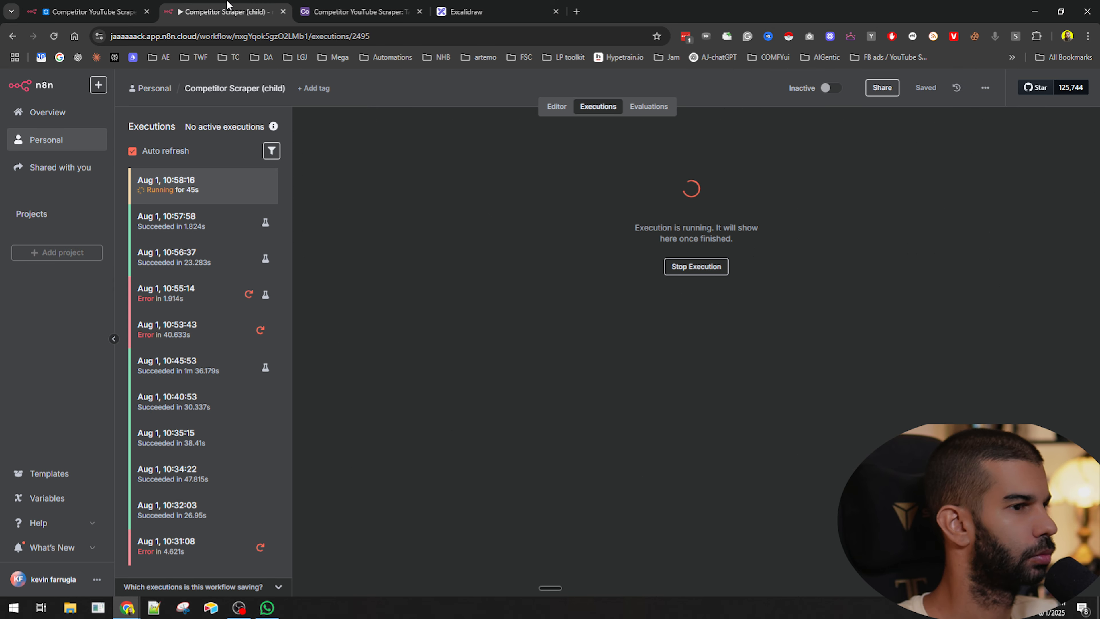
{"action": "left_click", "coordinate": [113, 6]}
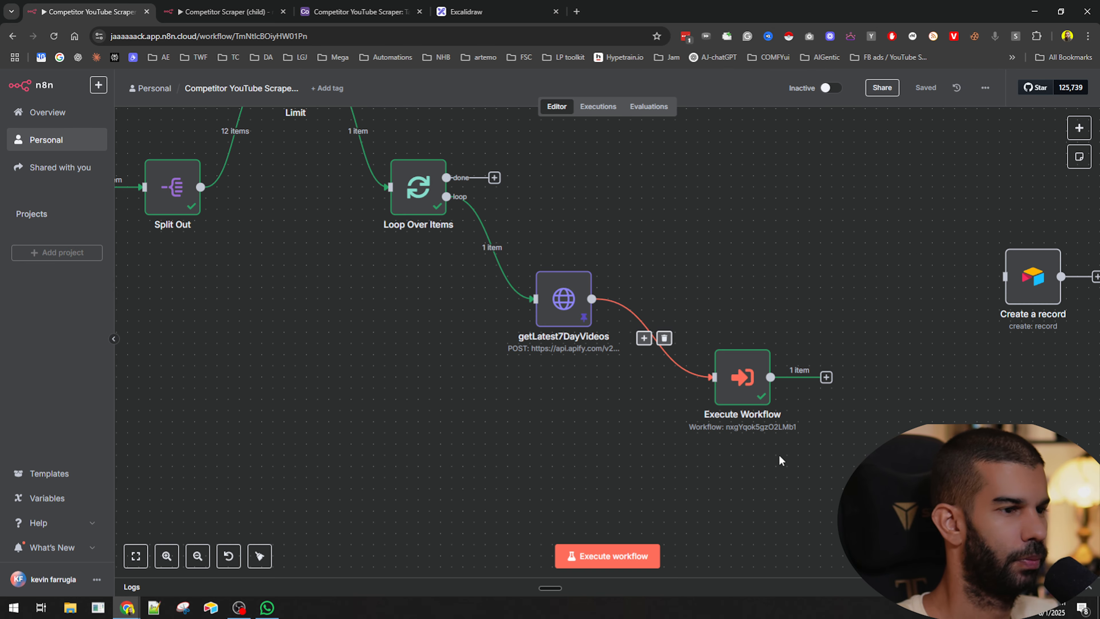
- Open the Execute Workflow node to inspect its sub-workflow output
{"action": "left_click_drag", "start_coordinate": [779, 460], "coordinate": [566, 397]}
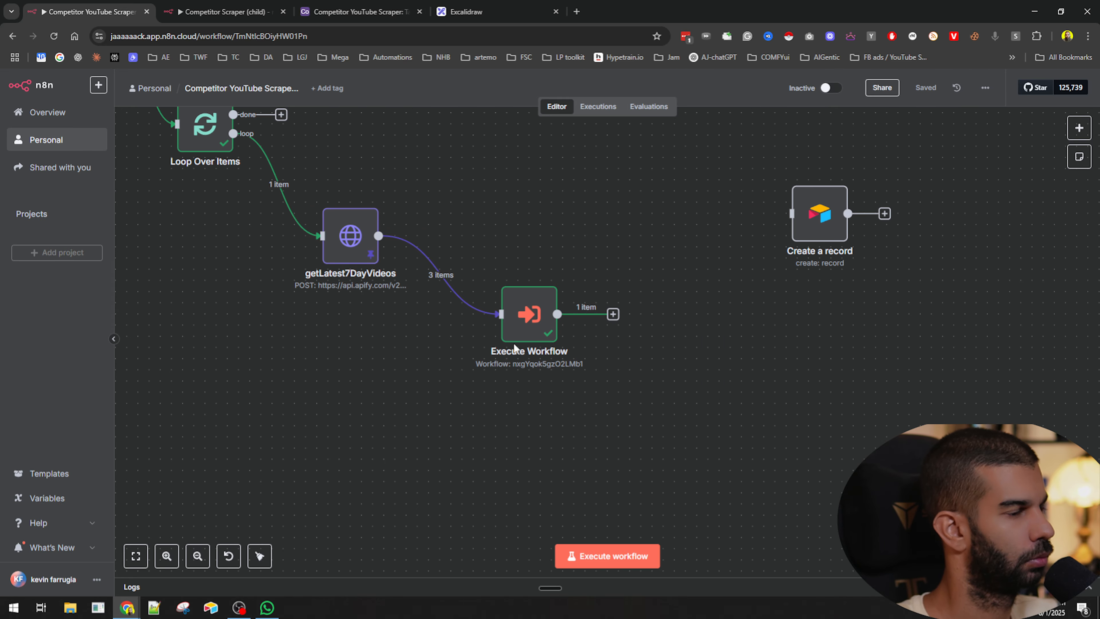
{"action": "double_click", "coordinate": [520, 313]}
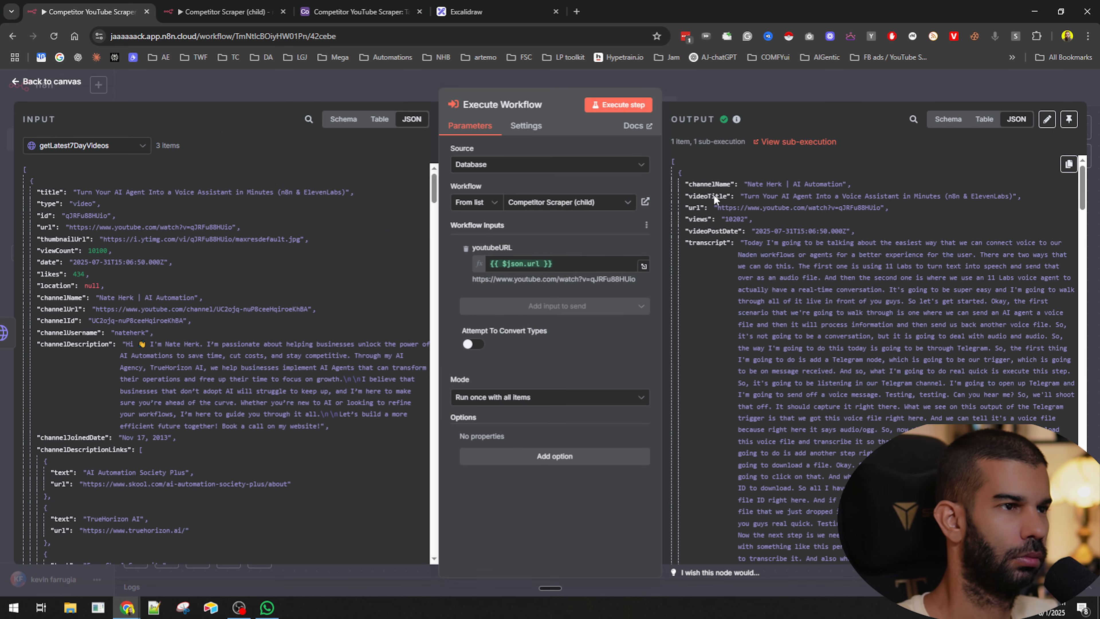
- Inspect the Execute Workflow node's sub-workflow output again, scrolling through the returned transcript and comments
{"action": "left_click", "coordinate": [779, 88]}
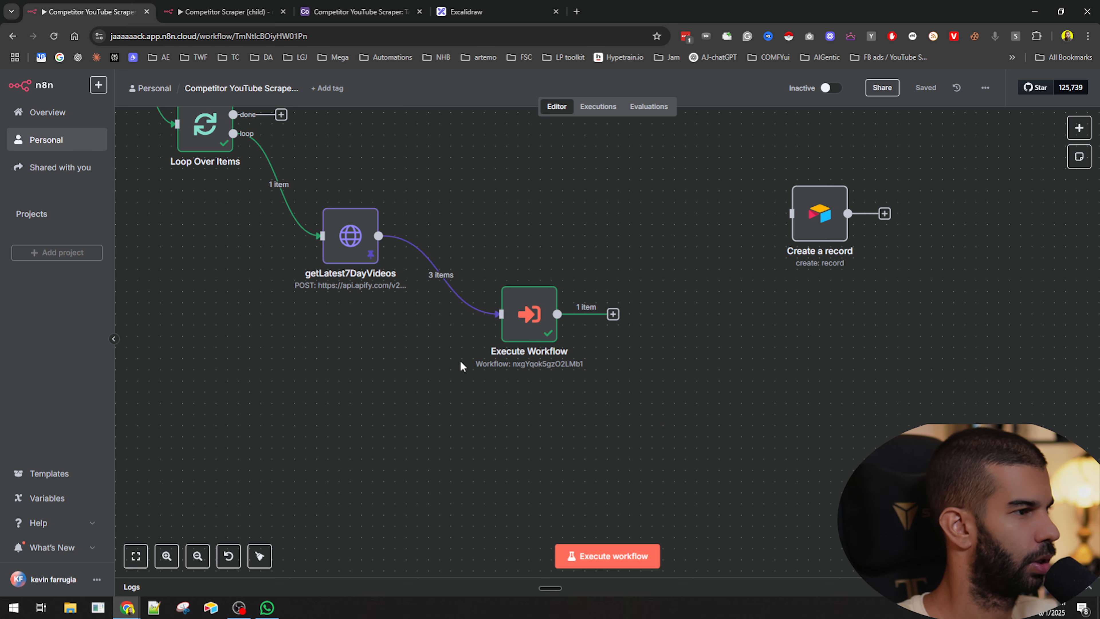
{"action": "double_click", "coordinate": [526, 313]}
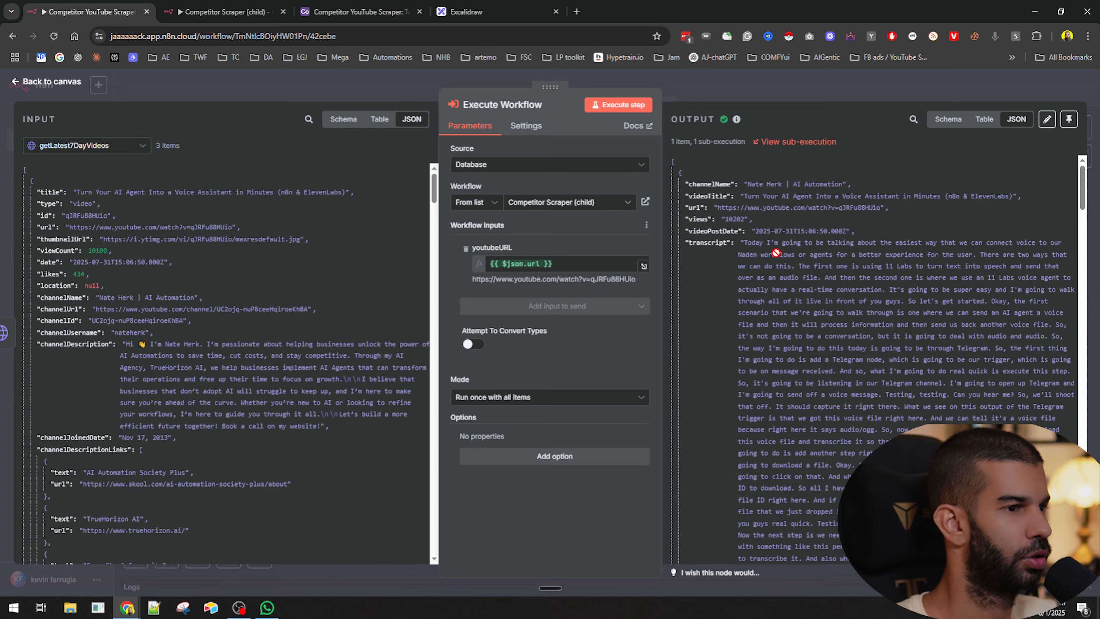
{"action": "scroll", "coordinate": [772, 239], "scroll_direction": "down", "scroll_amount": 10}
{"action": "scroll", "coordinate": [771, 239], "scroll_direction": "down", "scroll_amount": 15}
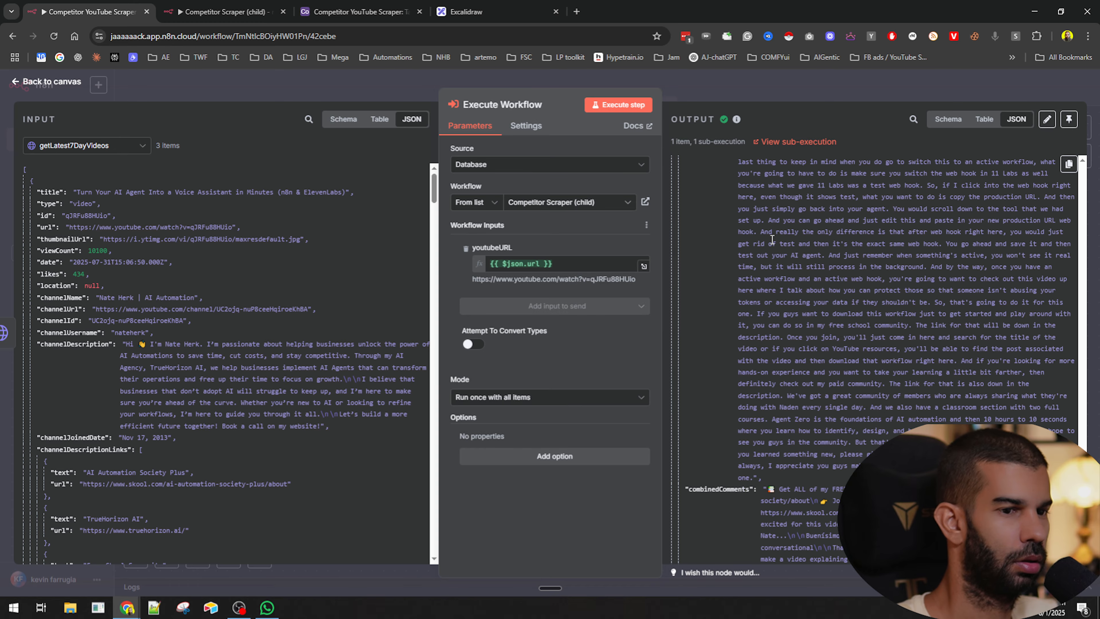
{"action": "scroll", "coordinate": [730, 481], "scroll_direction": "up", "scroll_amount": 3}
{"action": "left_click", "coordinate": [743, 85]}
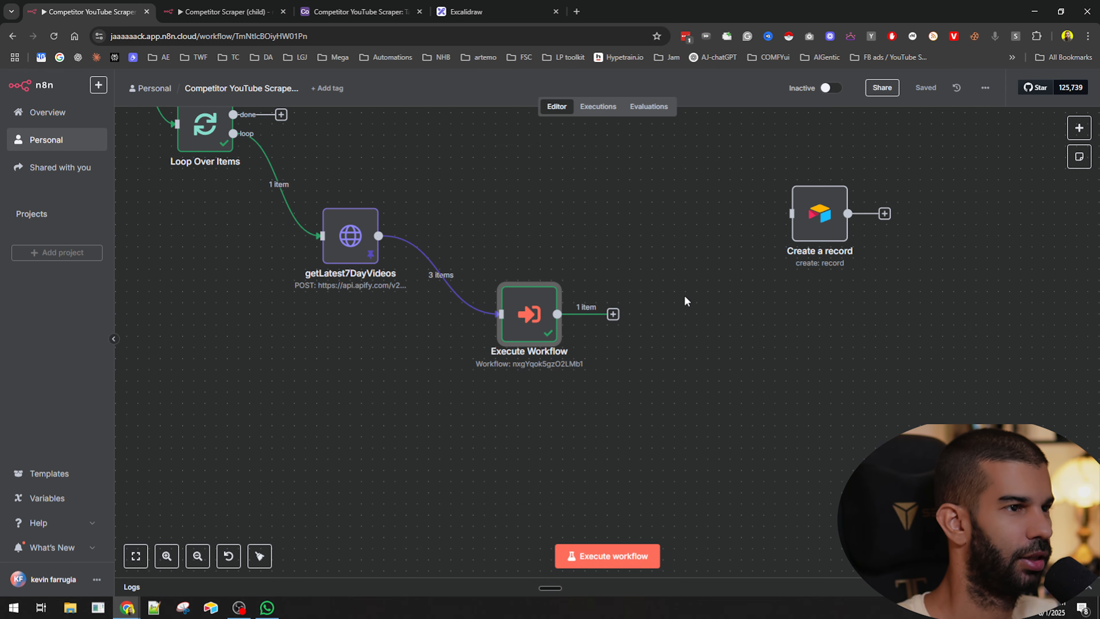
- Connect the Execute Workflow node's output to the Create a record node's input
{"action": "left_click_drag", "start_coordinate": [613, 315], "coordinate": [733, 243]}
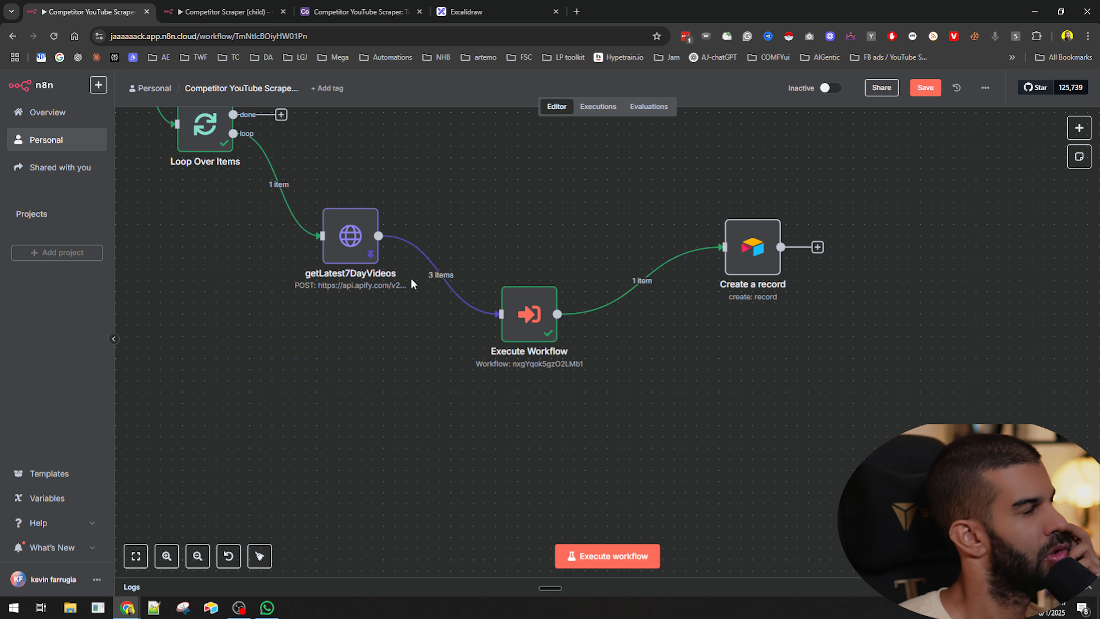
{"action": "mouse_move", "coordinate": [444, 280]}
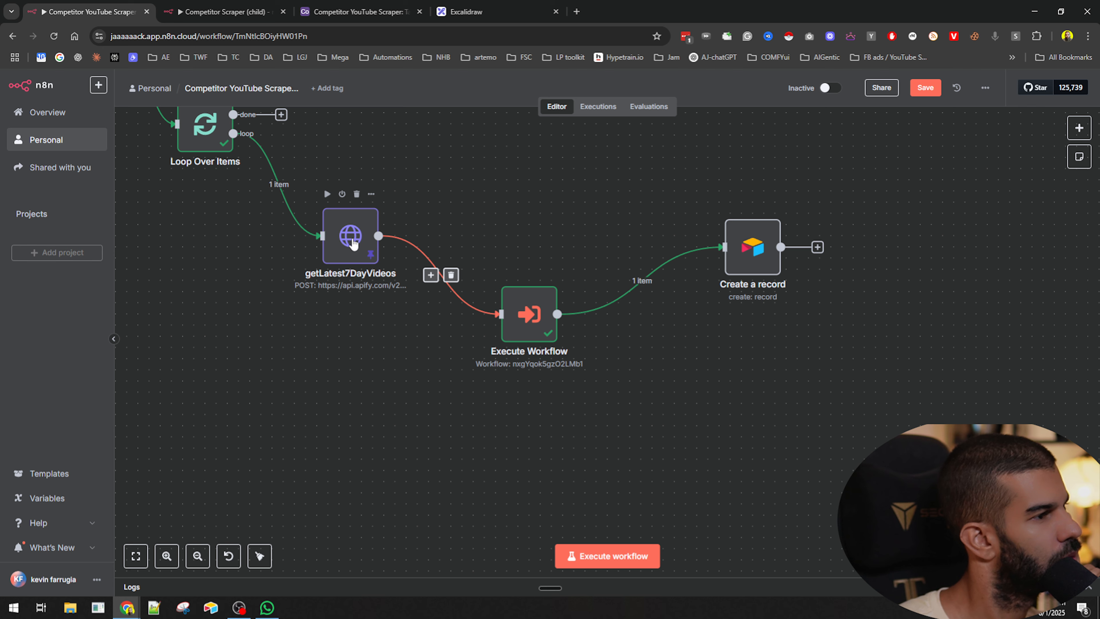
{"action": "double_click", "coordinate": [536, 328]}
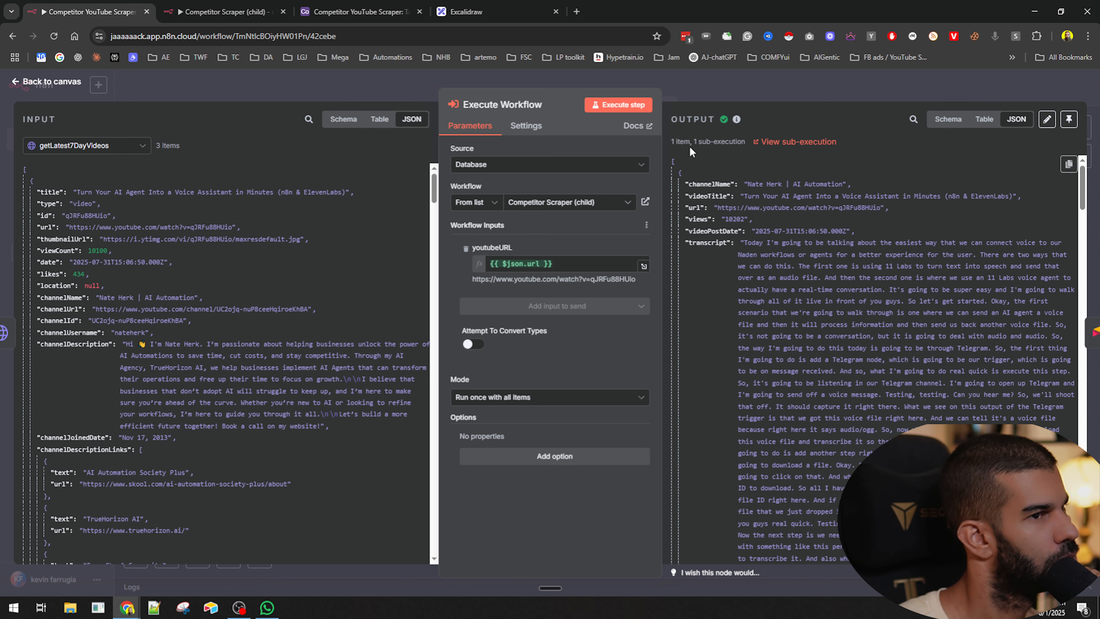
{"action": "left_click", "coordinate": [727, 104]}
- Review the Create a record node's field mappings, execute the step, and stop the running execution
{"action": "double_click", "coordinate": [754, 245]}
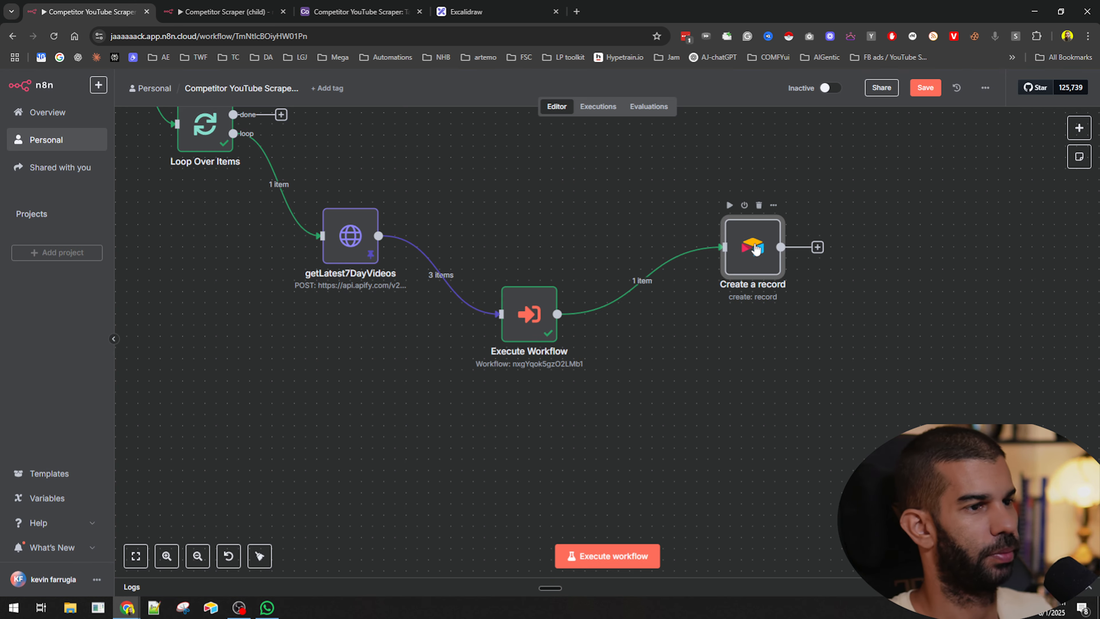
{"action": "scroll", "coordinate": [522, 355], "scroll_direction": "down", "scroll_amount": 6}
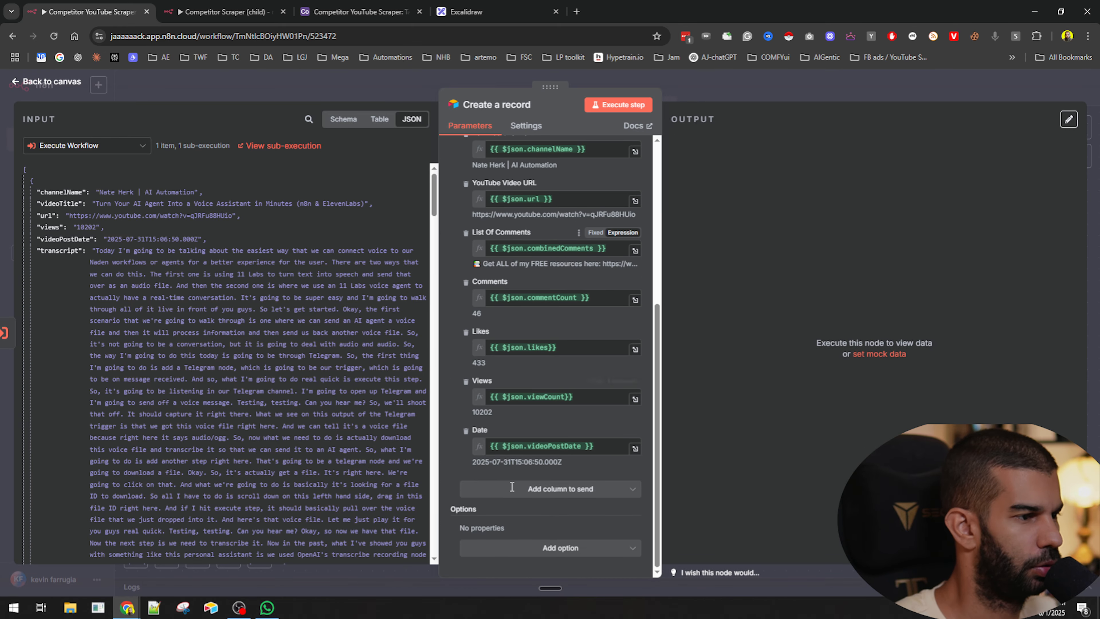
{"action": "scroll", "coordinate": [498, 193], "scroll_direction": "up", "scroll_amount": 6}
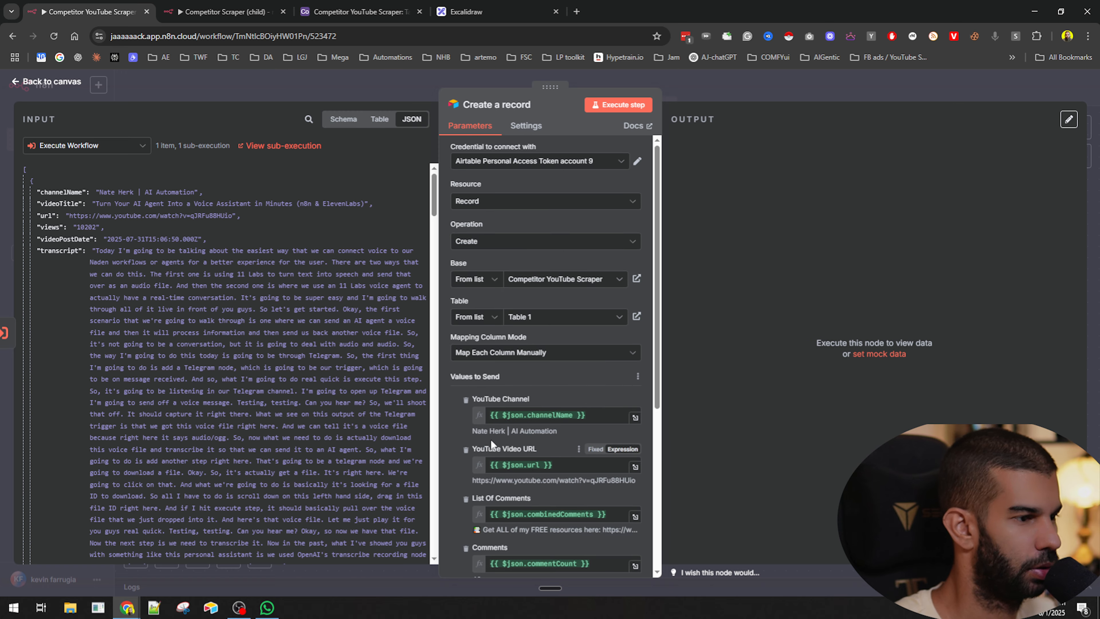
{"action": "scroll", "coordinate": [476, 279], "scroll_direction": "down", "scroll_amount": 4}
{"action": "scroll", "coordinate": [479, 315], "scroll_direction": "down", "scroll_amount": 3}
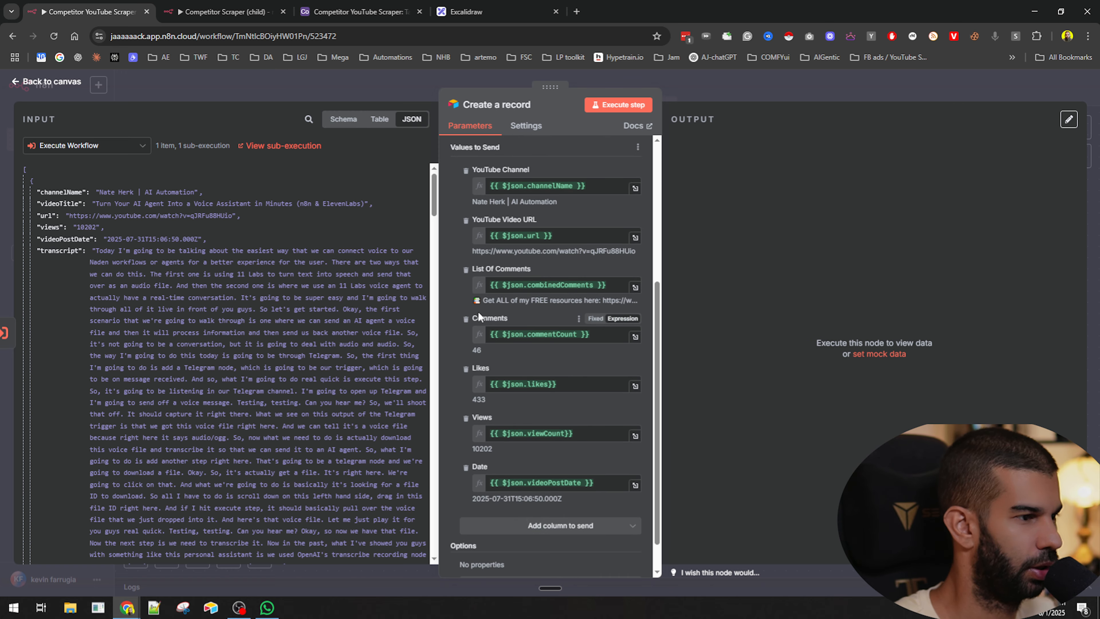
{"action": "scroll", "coordinate": [478, 311], "scroll_direction": "up", "scroll_amount": 5}
{"action": "left_click", "coordinate": [634, 106]}
{"action": "left_click", "coordinate": [739, 77]}
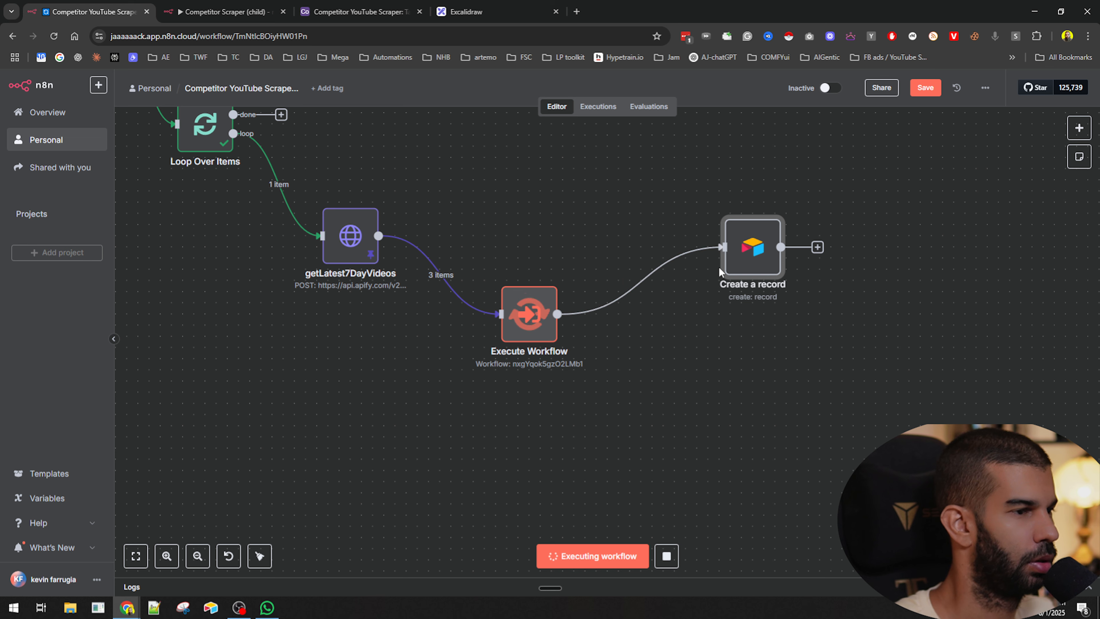
{"action": "left_click", "coordinate": [666, 555]}
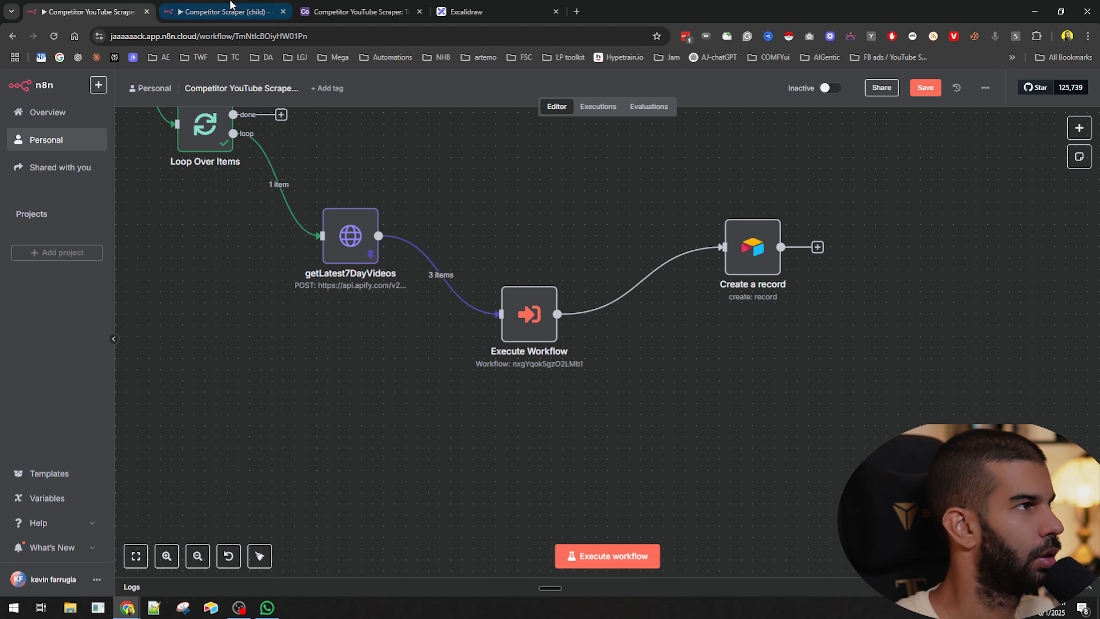
- Reload the child workflow's executions list and return to the parent workflow
{"action": "left_click", "coordinate": [223, 11]}
{"action": "key", "text": "F5"}
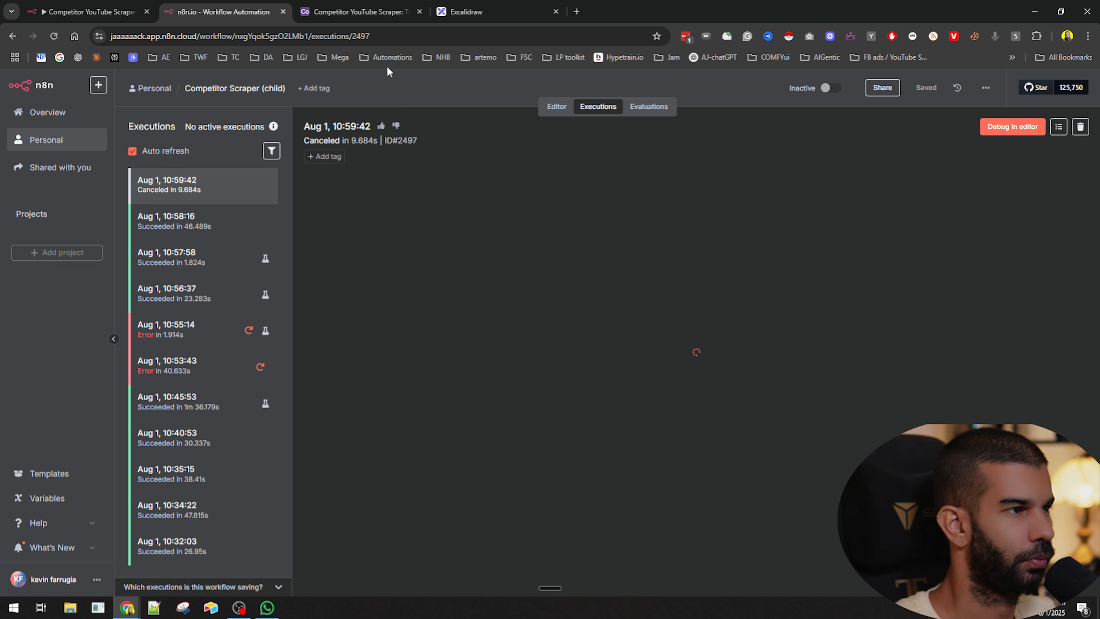
{"action": "left_click", "coordinate": [142, 14]}
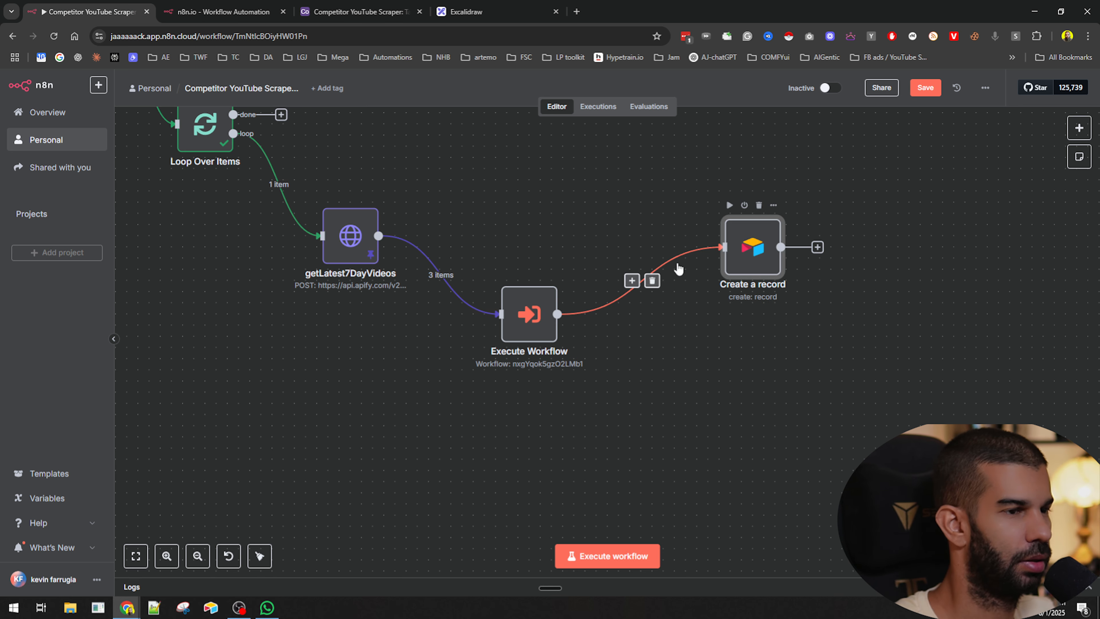
- Connect the Create a record node's output back to the Loop Over Items input to close the loop
{"action": "key", "text": "Return"}
{"action": "key", "text": "Escape"}
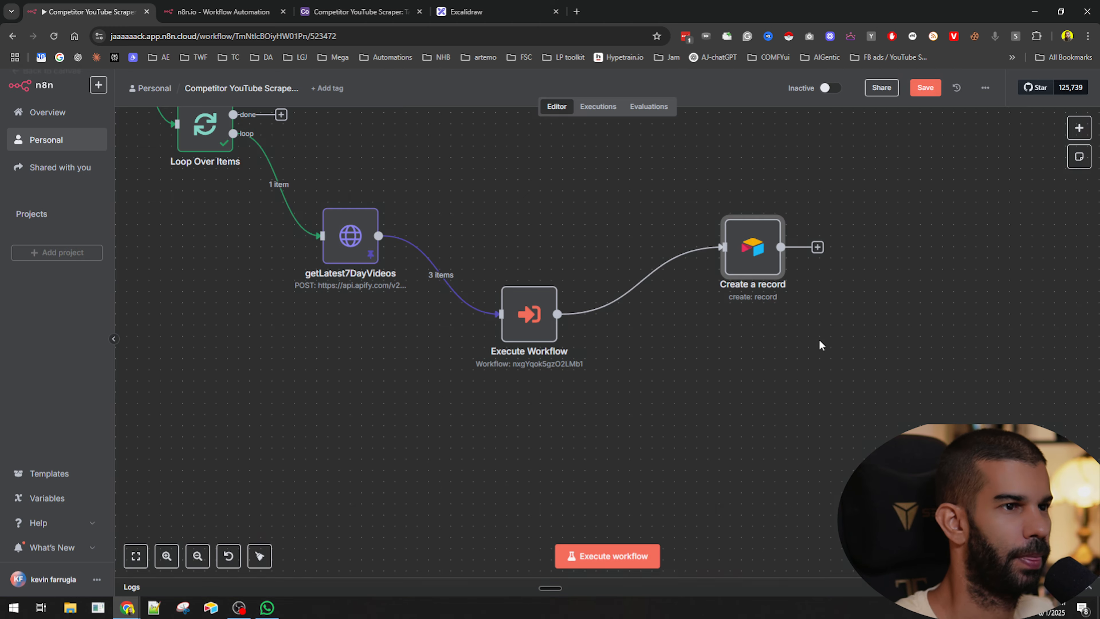
{"action": "scroll", "coordinate": [818, 340], "scroll_direction": "down", "scroll_amount": 3}
{"action": "left_click_drag", "start_coordinate": [802, 360], "coordinate": [897, 386]}
{"action": "left_click_drag", "start_coordinate": [888, 305], "coordinate": [488, 225]}
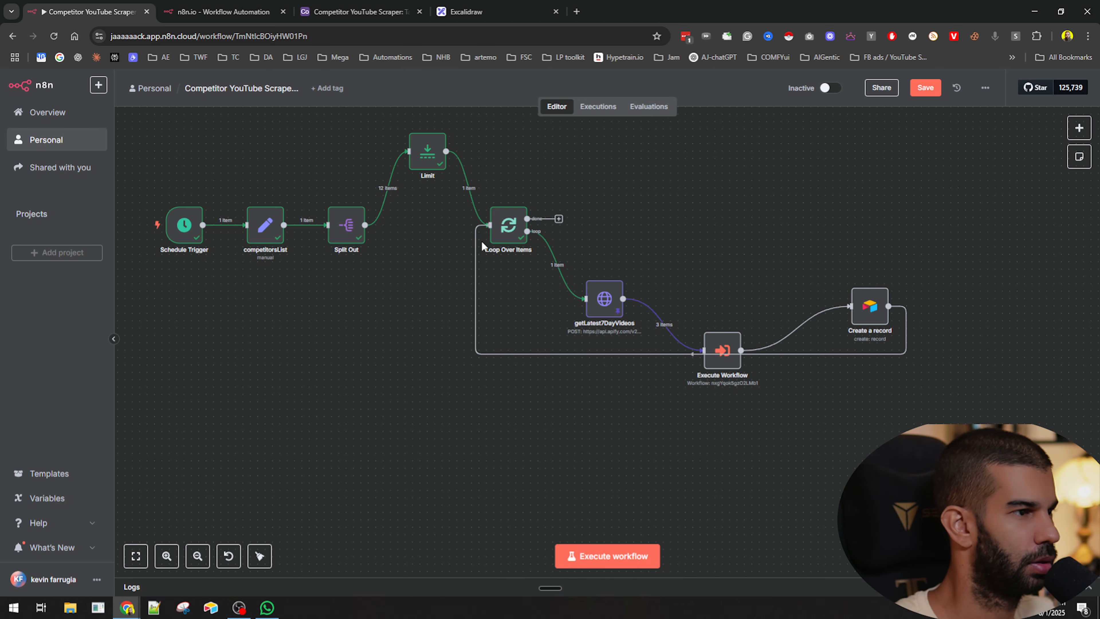
- Move the Execute Workflow node up in line with getLatest7DayVideos and save the parent workflow
{"action": "left_click_drag", "start_coordinate": [719, 345], "coordinate": [726, 286]}
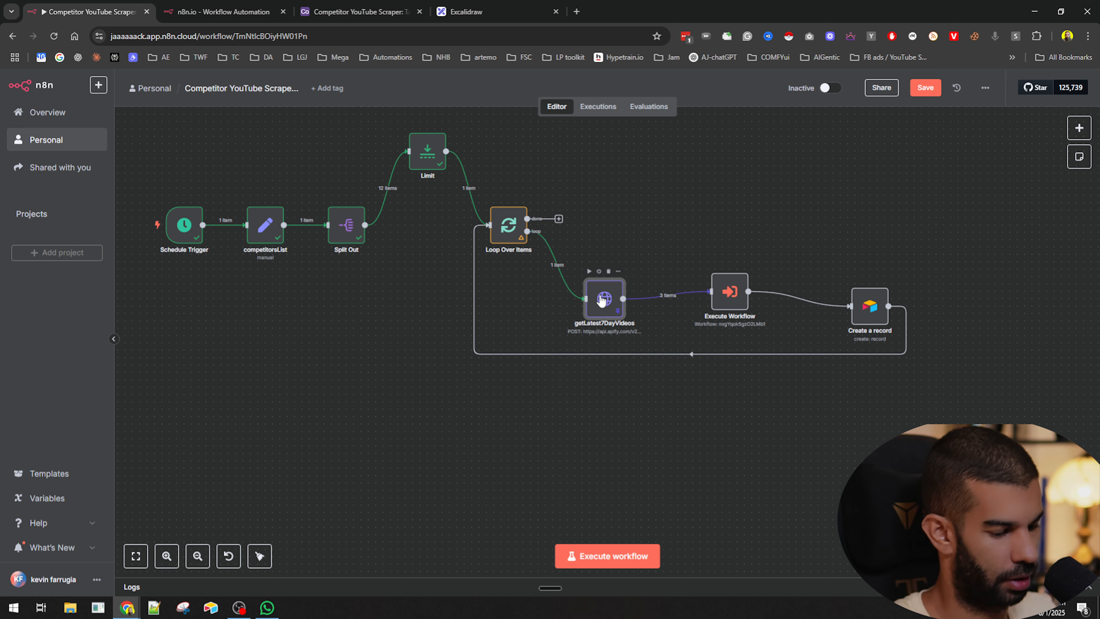
{"action": "key", "text": "ctrl+s"}
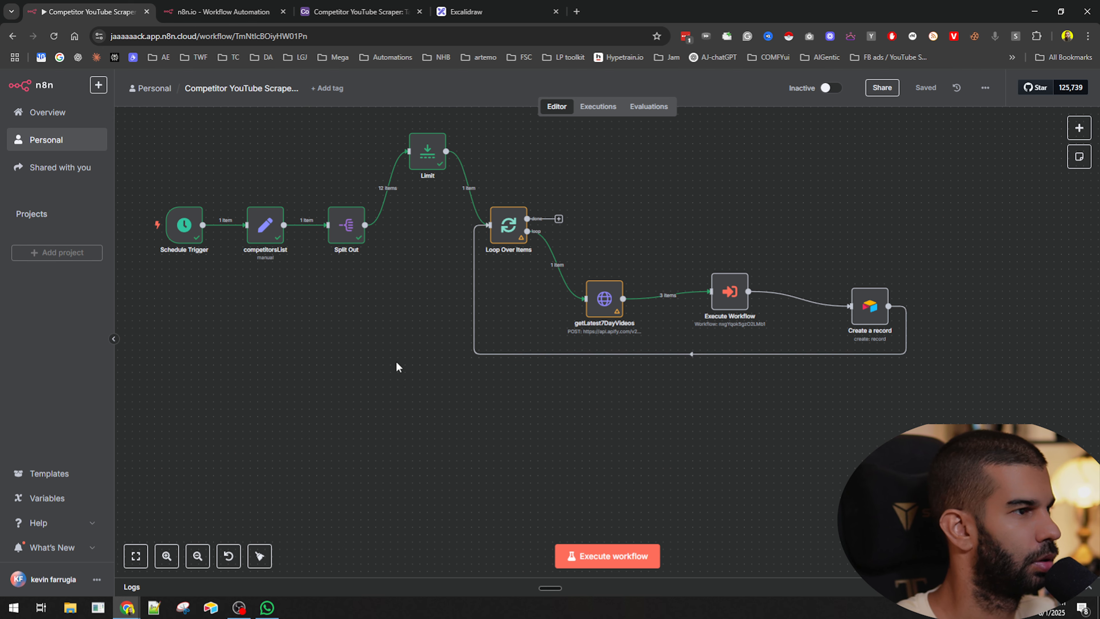
- Execute the whole parent workflow
{"action": "scroll", "coordinate": [547, 346], "scroll_direction": "up", "scroll_amount": 3}
{"action": "scroll", "coordinate": [548, 346], "scroll_direction": "down", "scroll_amount": 3}
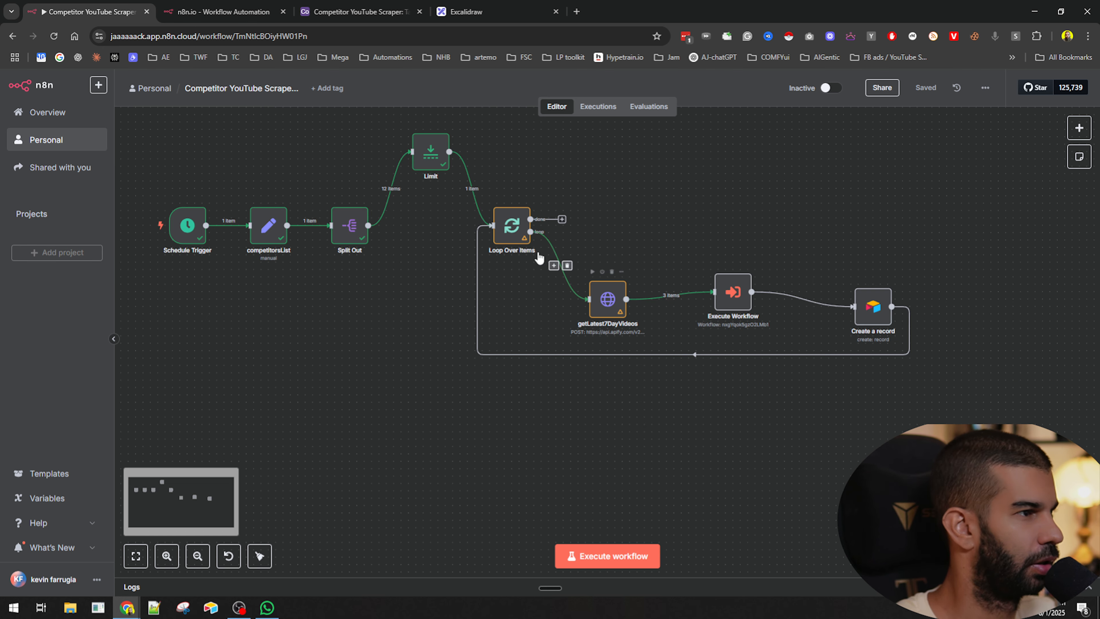
{"action": "key", "text": "d"}
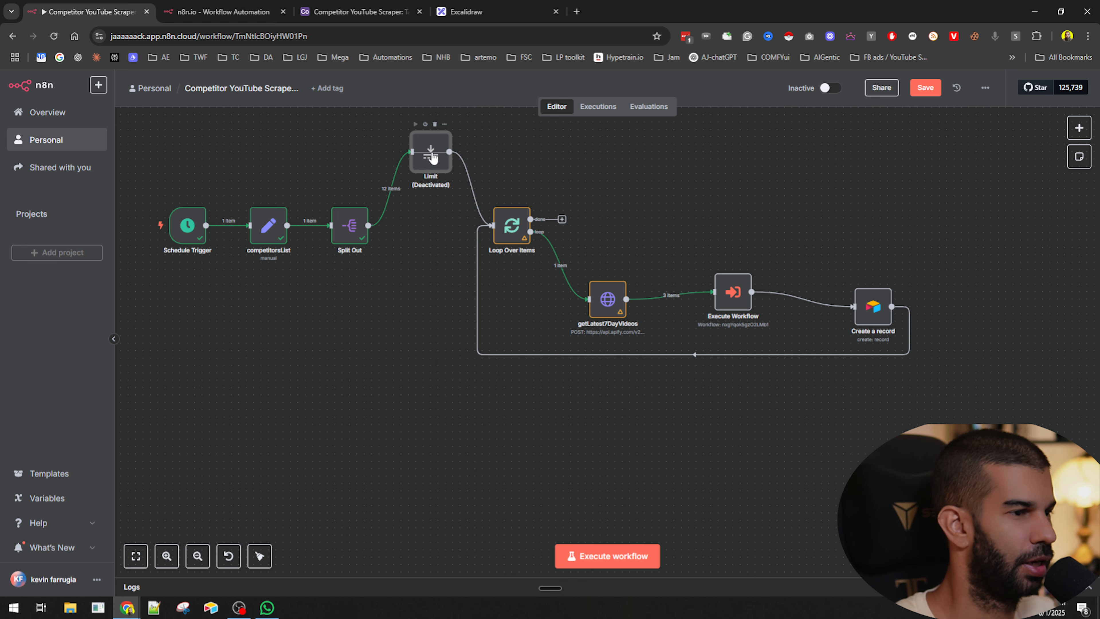
{"action": "key", "text": "d"}
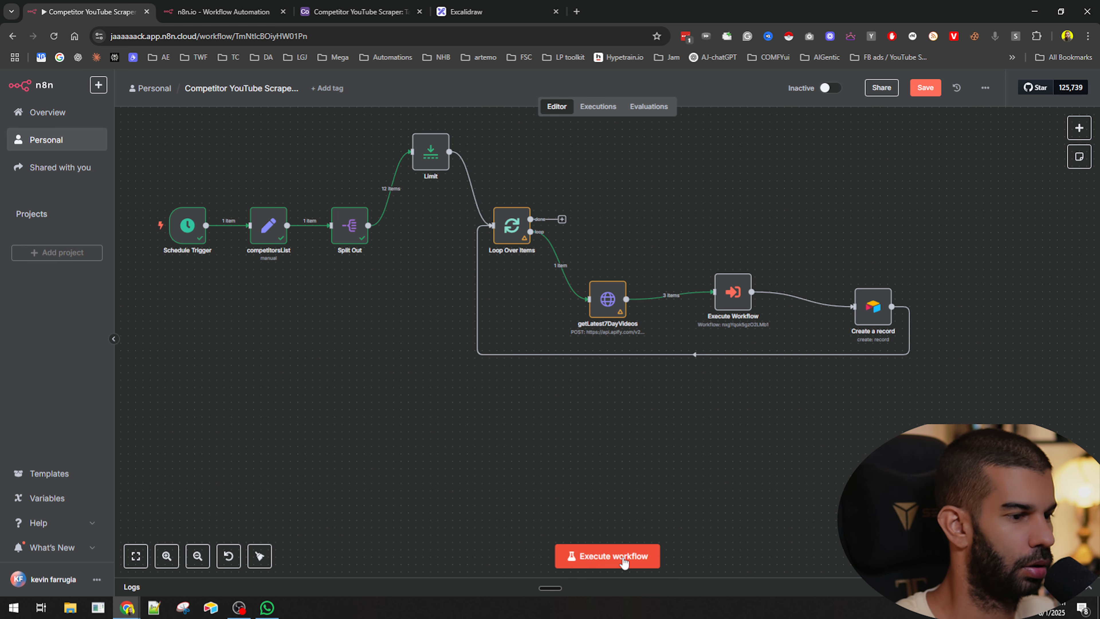
{"action": "key", "text": "ctrl+Tab"}
{"action": "key", "text": "ctrl+shift+Tab"}
{"action": "left_click", "coordinate": [606, 558]}
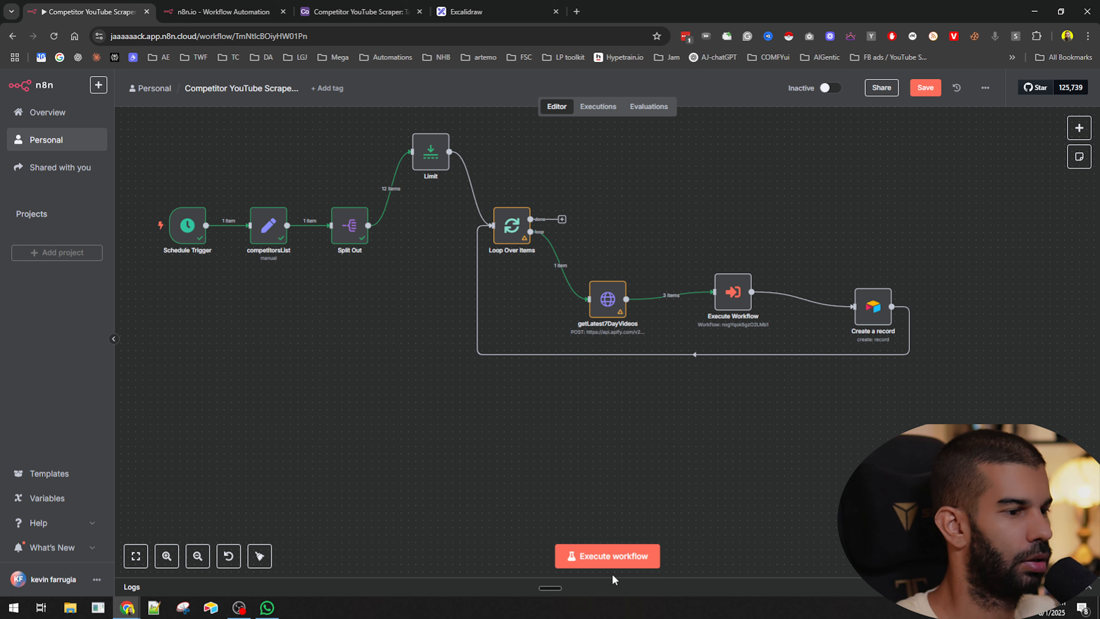
- In the child workflow, unpin the data on getVideocomments, getInfoAboutSpecificVideo and the trigger node, and save
{"action": "key", "text": "ctrl+Tab"}
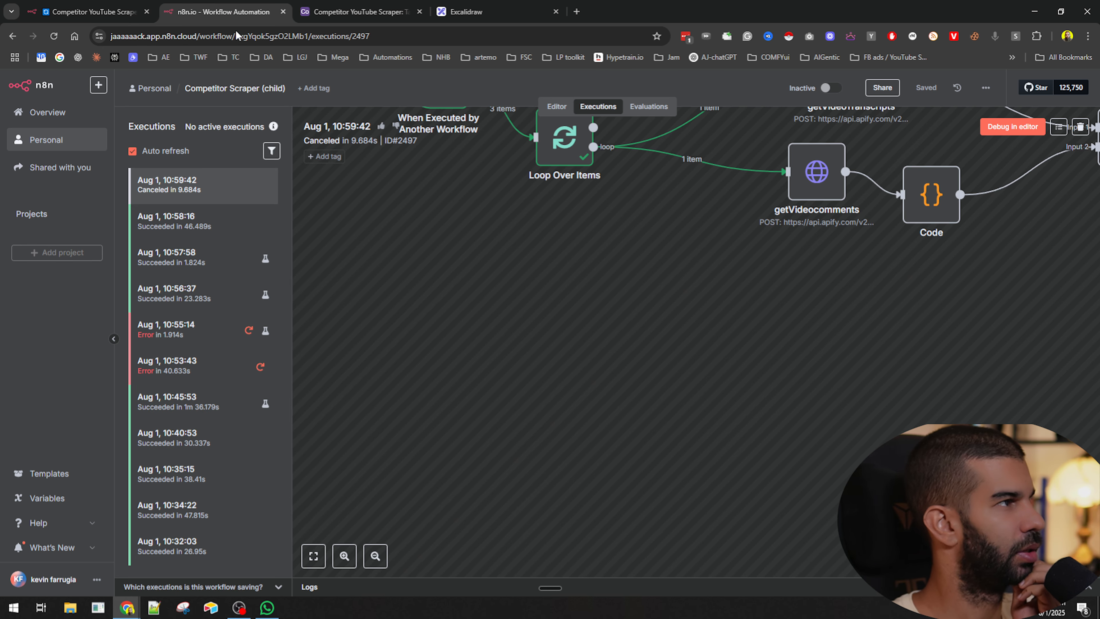
{"action": "left_click", "coordinate": [557, 107]}
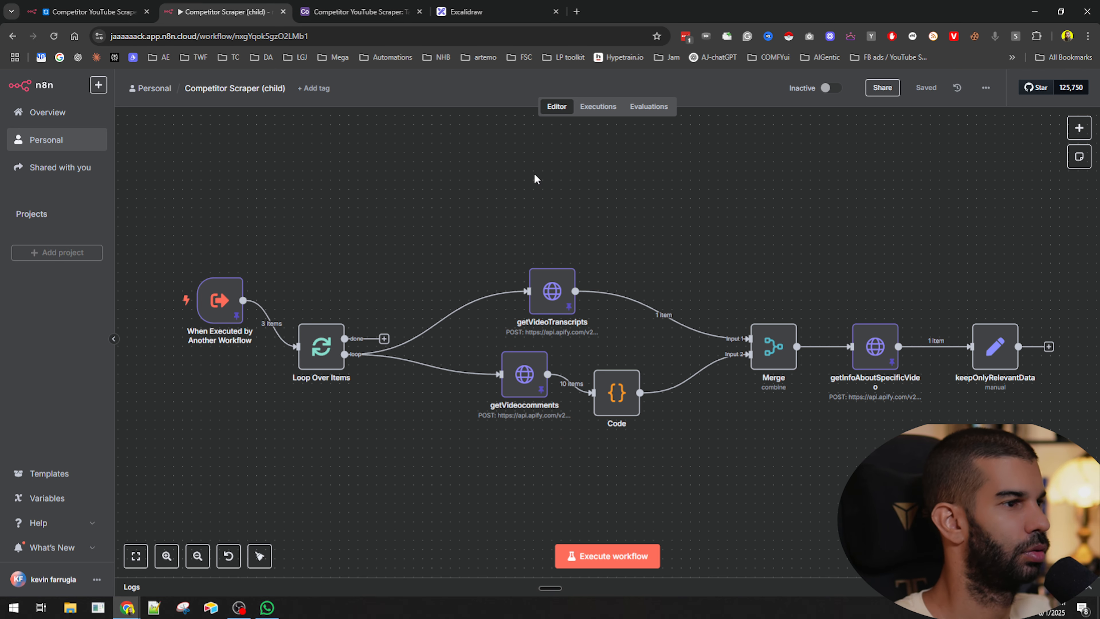
{"action": "key", "text": "p"}
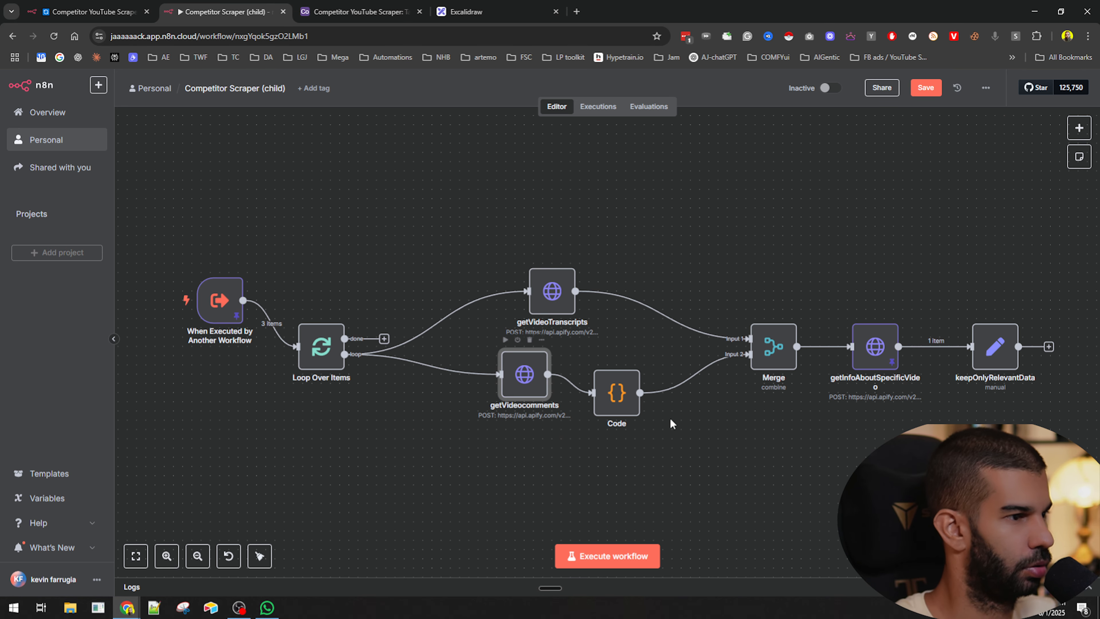
{"action": "left_click", "coordinate": [870, 360]}
{"action": "key", "text": "p"}
{"action": "left_click", "coordinate": [916, 90]}
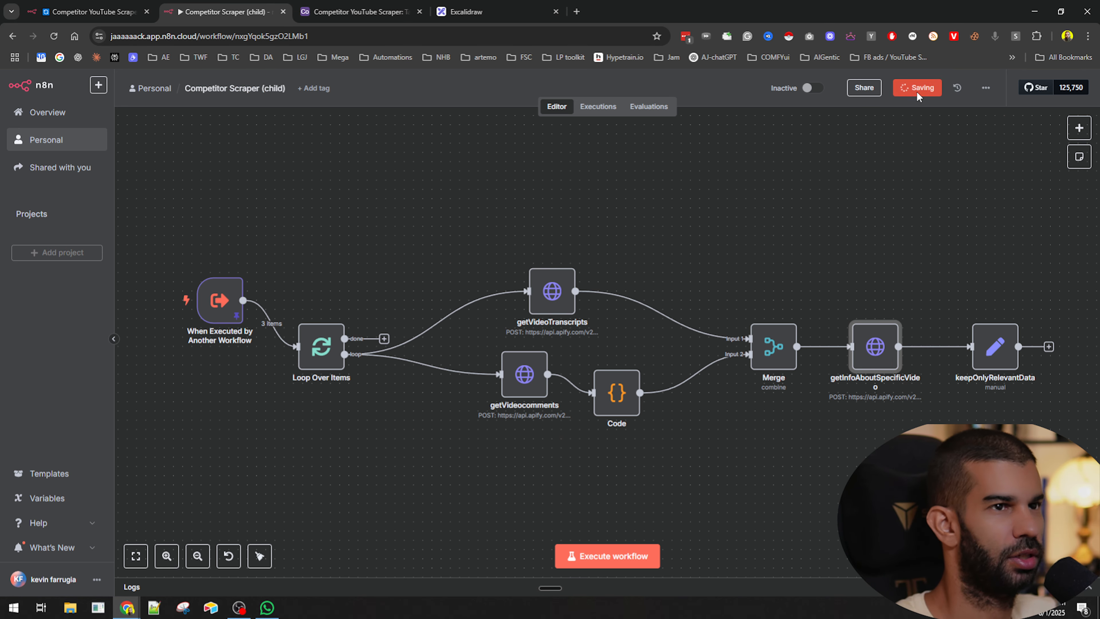
{"action": "left_click", "coordinate": [218, 305]}
{"action": "key", "text": "p"}
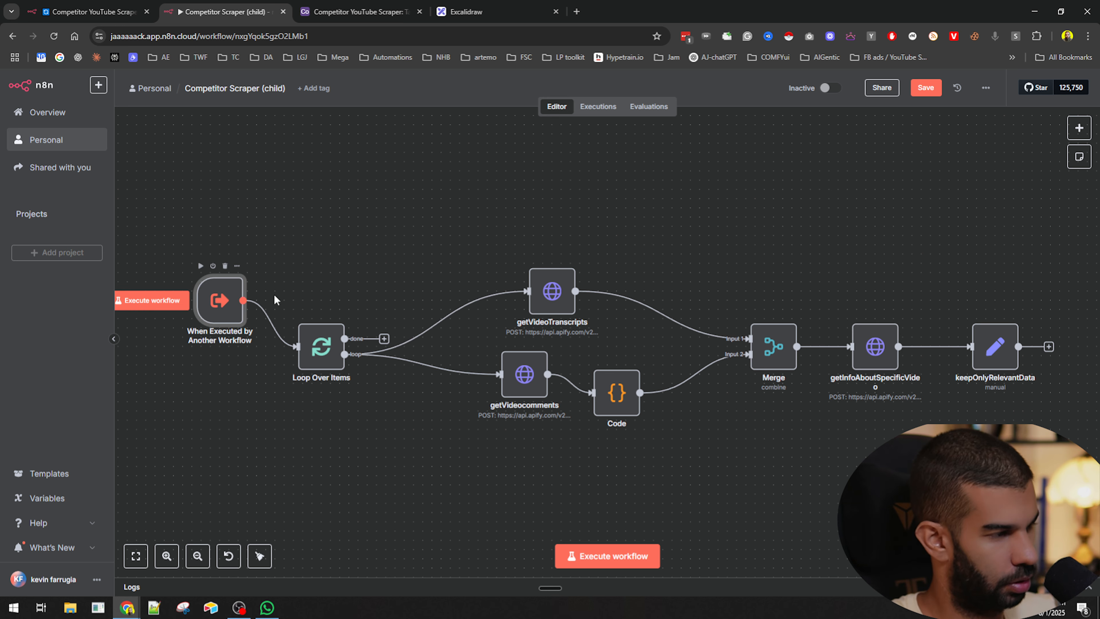
- Monitor the parent and child workflow executions, then review the new records in the Airtable table
{"action": "left_click", "coordinate": [593, 110]}
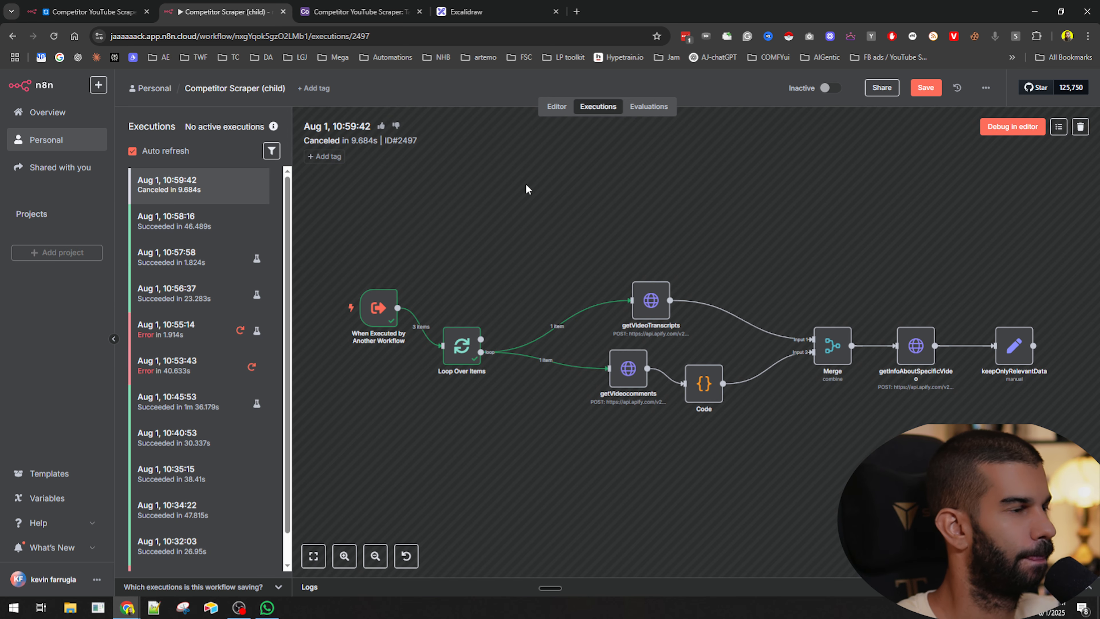
{"action": "mouse_move", "coordinate": [830, 93]}
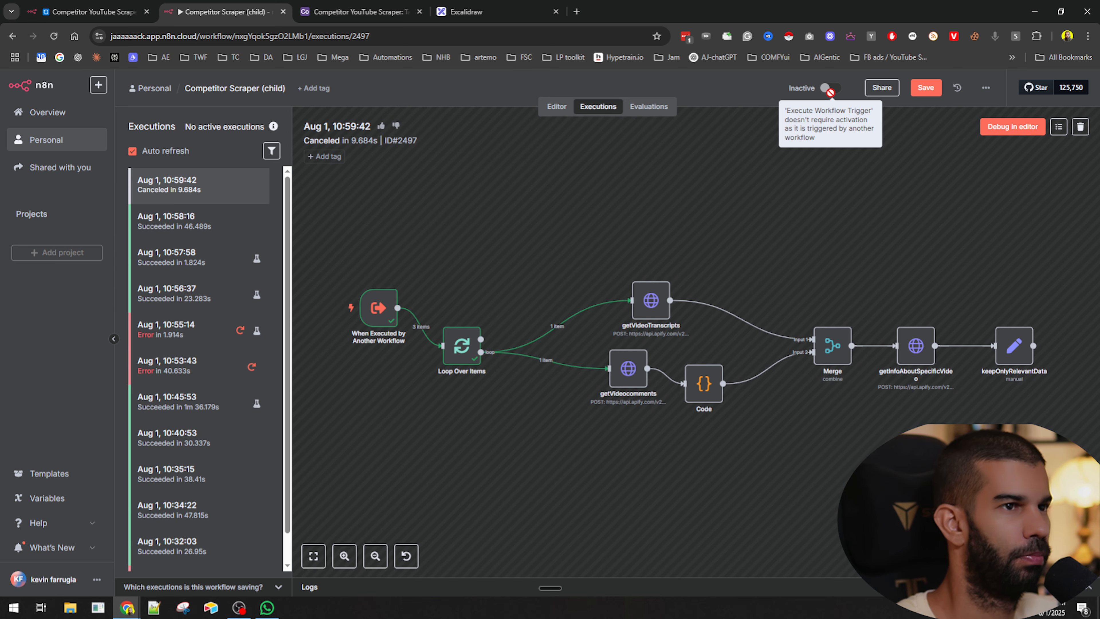
{"action": "left_click", "coordinate": [111, 5]}
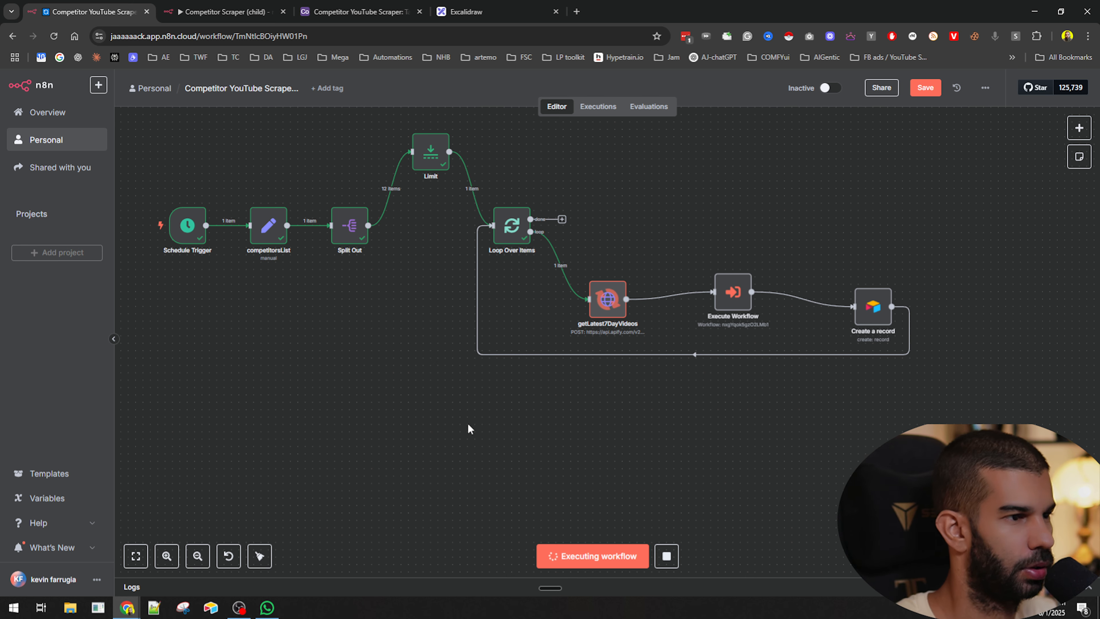
{"action": "left_click", "coordinate": [225, 11]}
{"action": "left_click", "coordinate": [87, 12]}
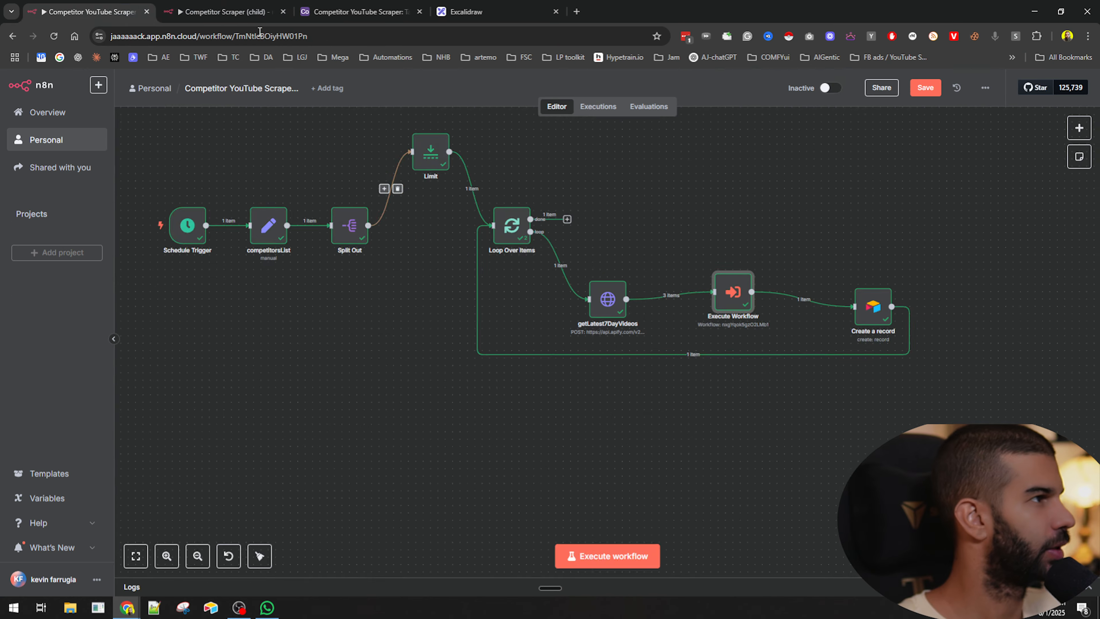
{"action": "left_click", "coordinate": [225, 12]}
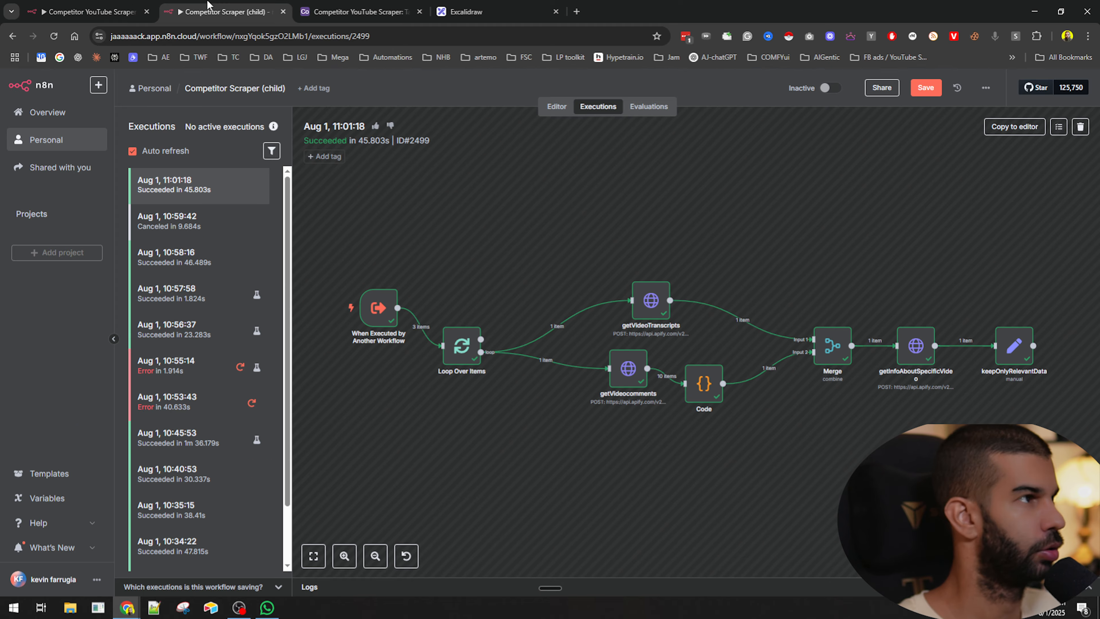
{"action": "left_click", "coordinate": [106, 12]}
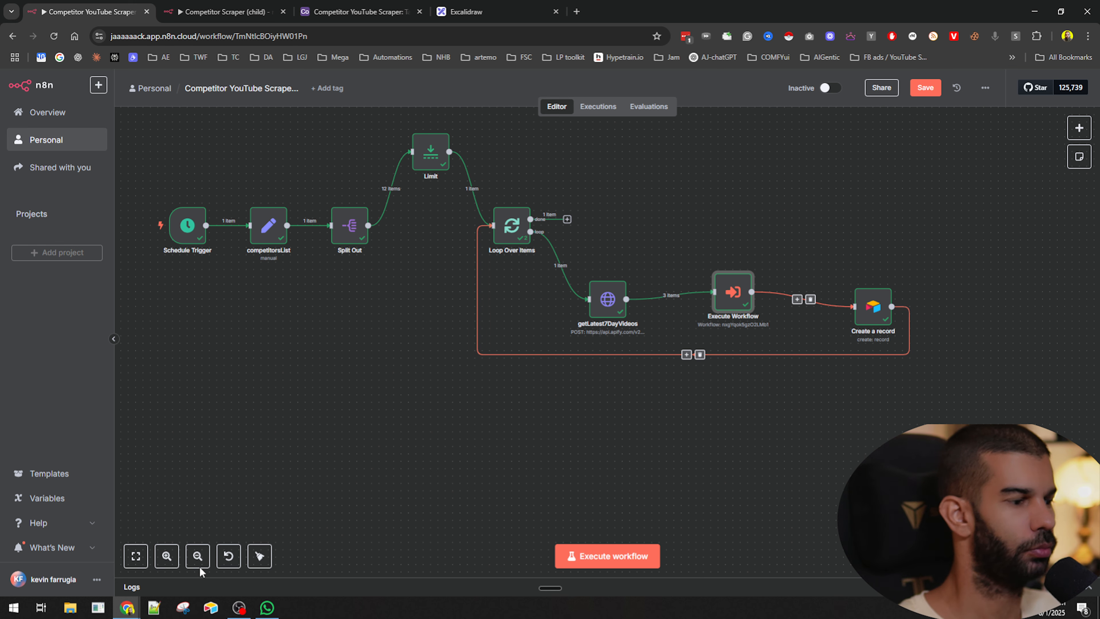
{"action": "left_click", "coordinate": [346, 5]}
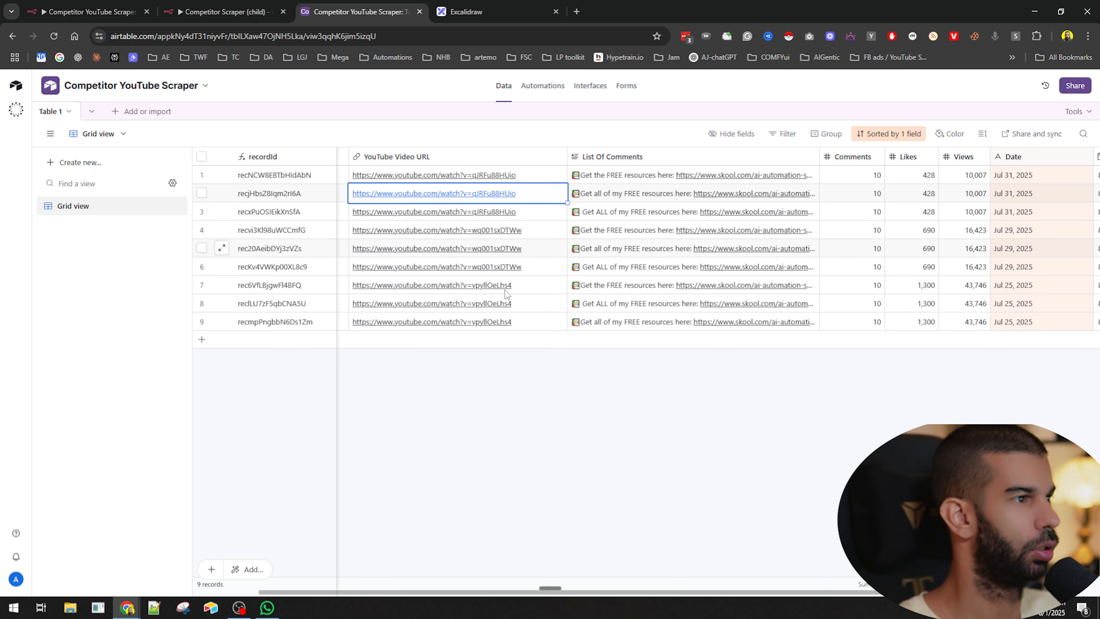
- Delete all records from the Airtable table
{"action": "scroll", "coordinate": [920, 348], "scroll_direction": "right", "scroll_amount": 5}
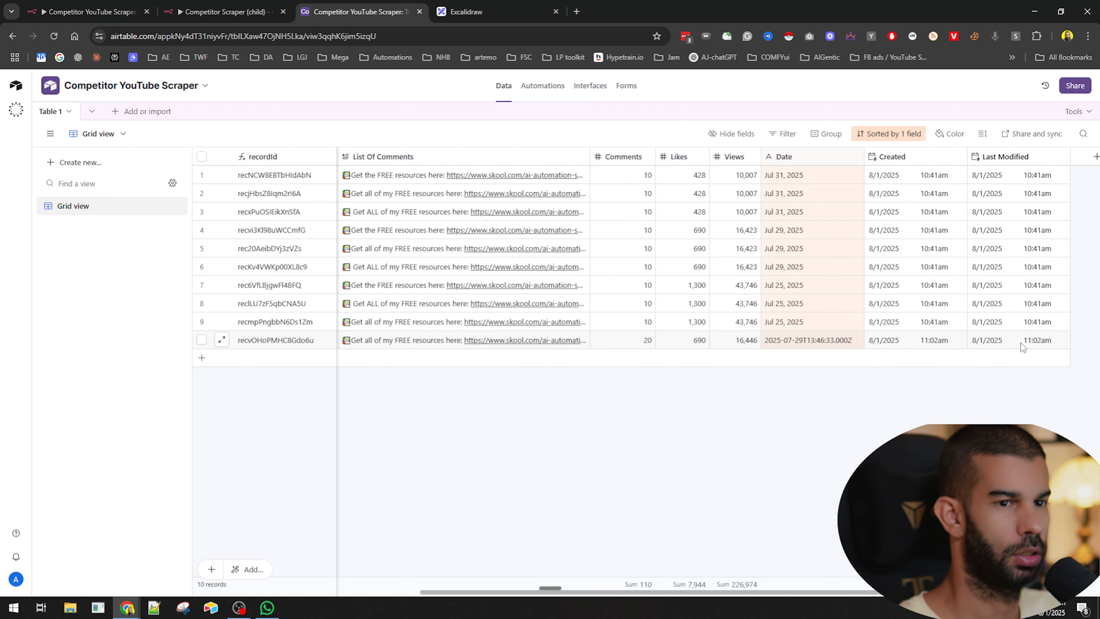
{"action": "scroll", "coordinate": [491, 343], "scroll_direction": "left", "scroll_amount": 5}
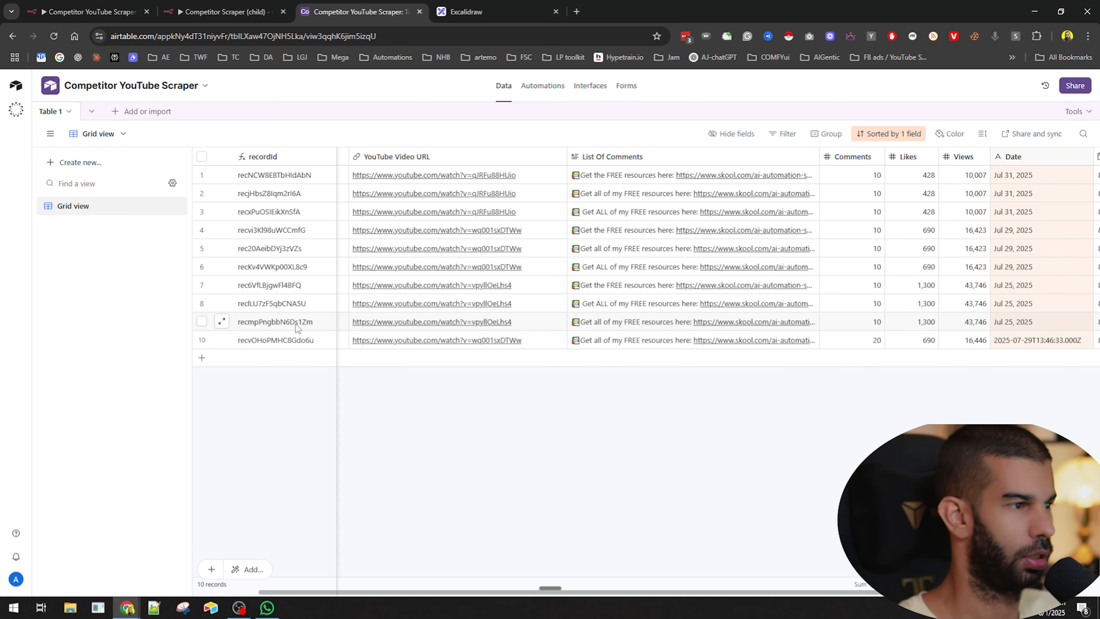
{"action": "left_click", "coordinate": [201, 157]}
{"action": "right_click", "coordinate": [345, 262]}
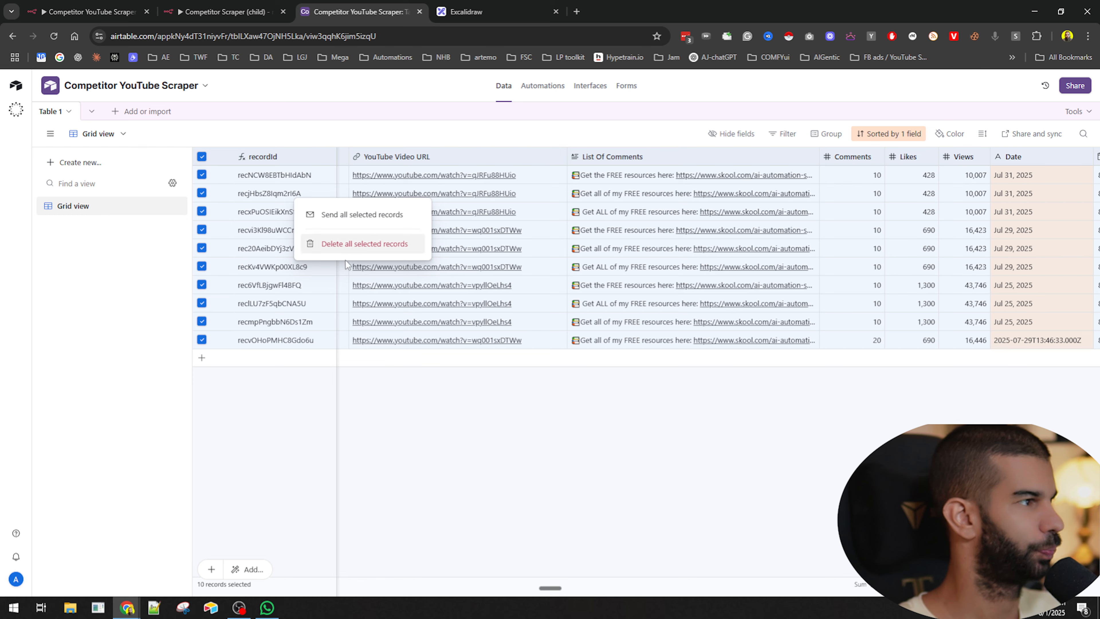
{"action": "scroll", "coordinate": [970, 373], "scroll_direction": "right", "scroll_amount": 4}
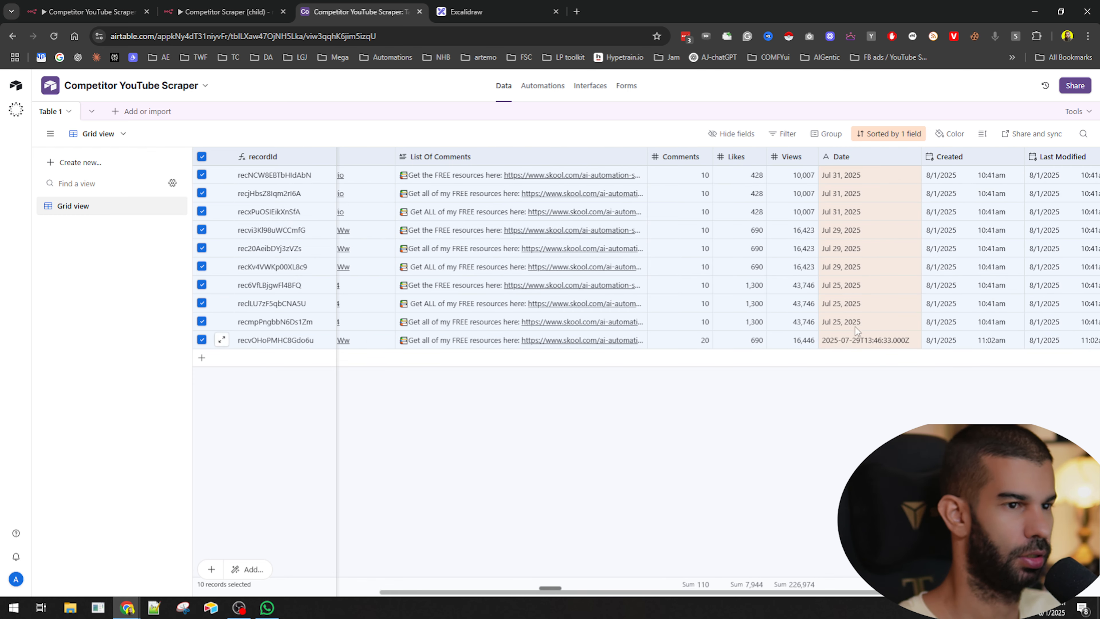
{"action": "left_click", "coordinate": [867, 342]}
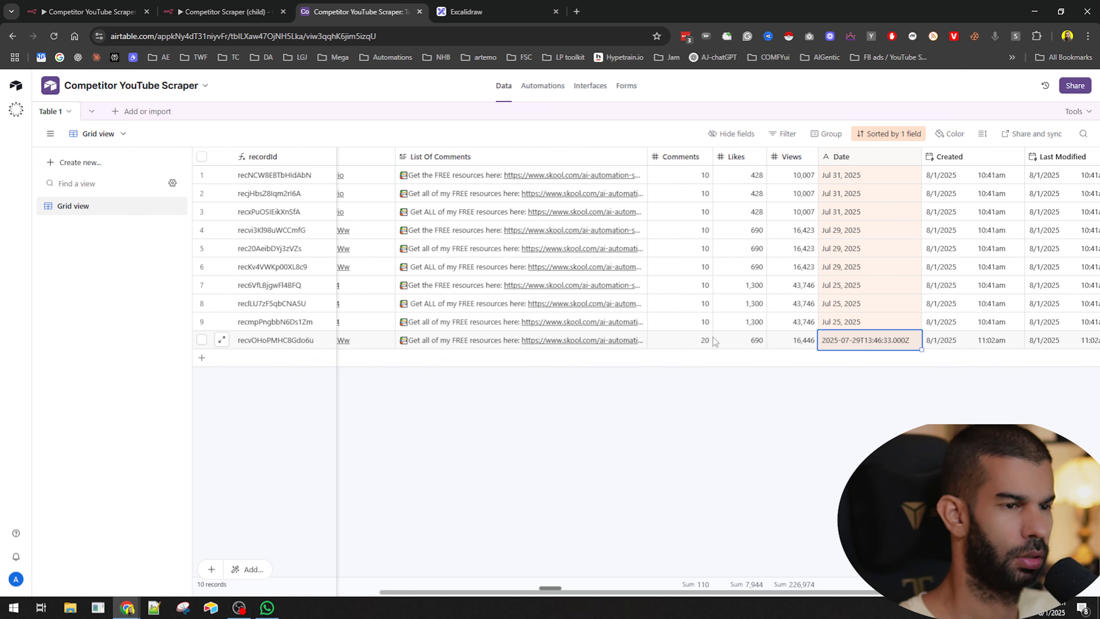
{"action": "left_click", "coordinate": [202, 156]}
{"action": "right_click", "coordinate": [288, 203]}
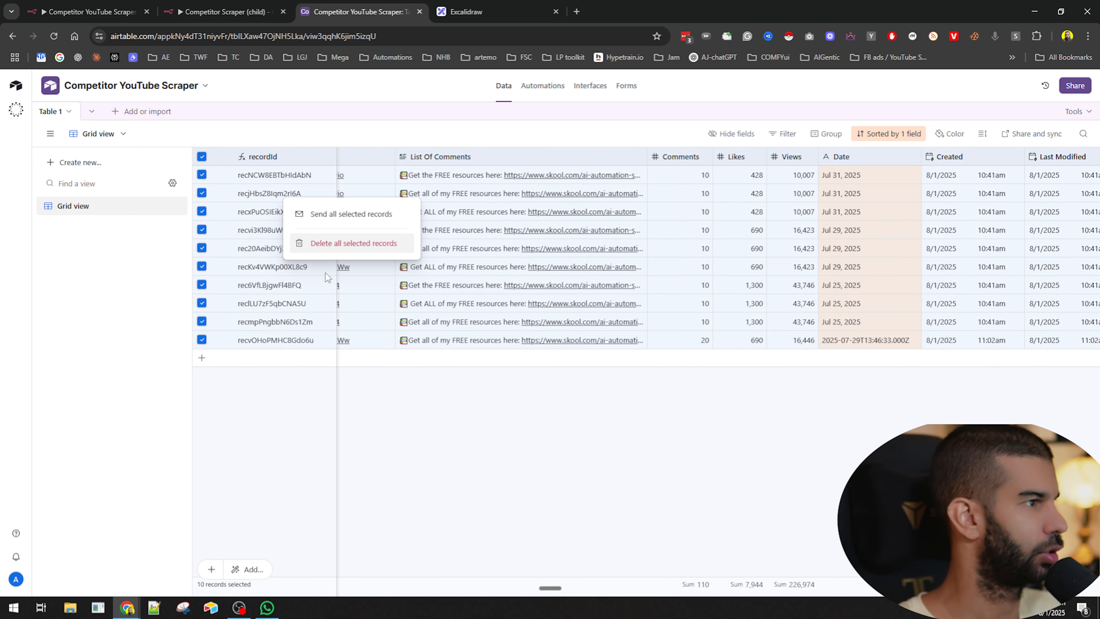
{"action": "left_click", "coordinate": [337, 243]}
{"action": "left_click", "coordinate": [654, 356]}
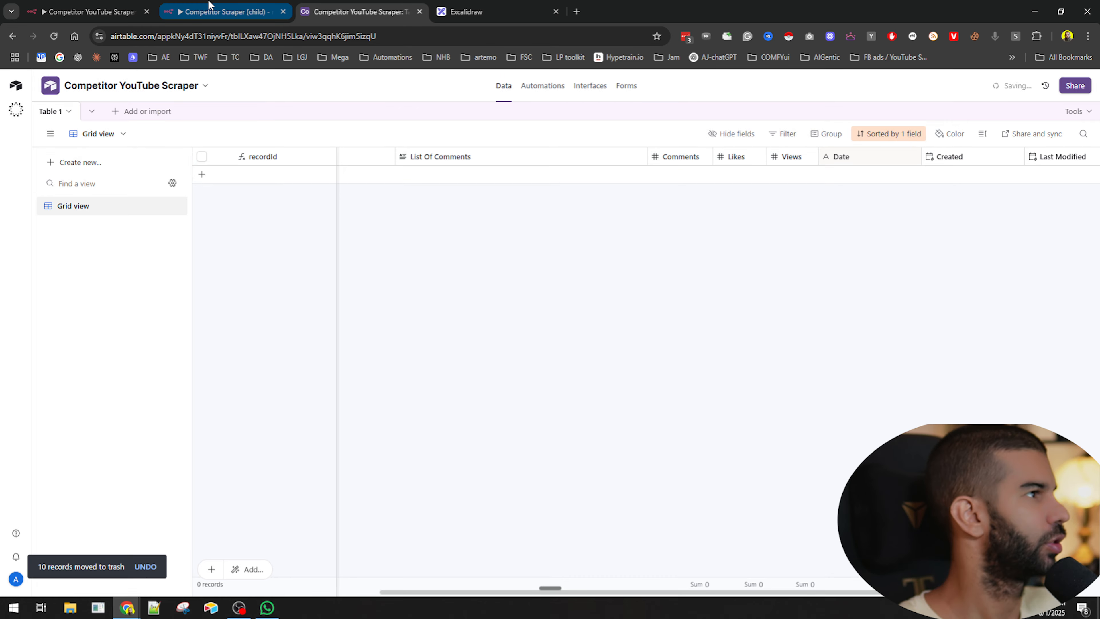
- In the child workflow, connect keepOnlyRelevantData's output back into Loop Over Items, move the loop node higher, and save
{"action": "left_click", "coordinate": [96, 10]}
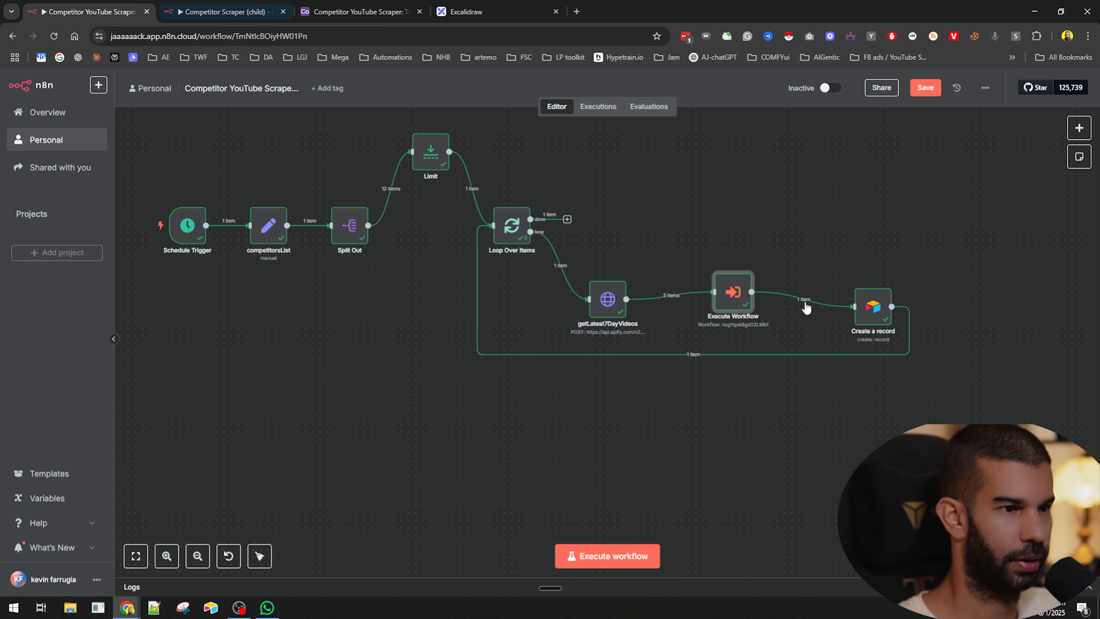
{"action": "left_click", "coordinate": [212, 5]}
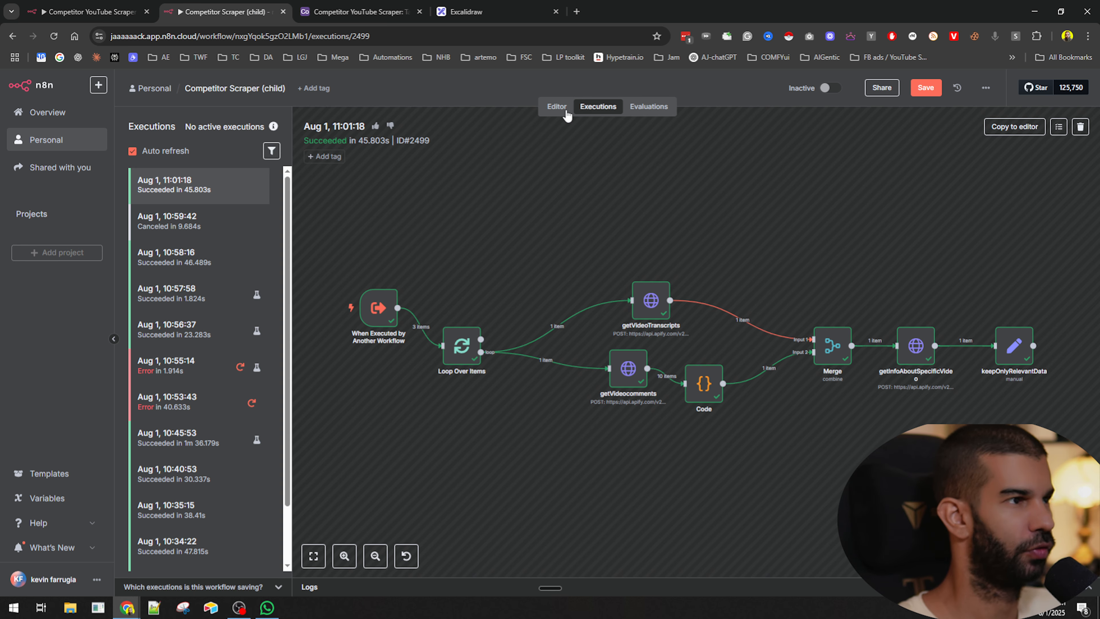
{"action": "left_click", "coordinate": [872, 206]}
{"action": "scroll", "coordinate": [867, 203], "scroll_direction": "down", "scroll_amount": 2}
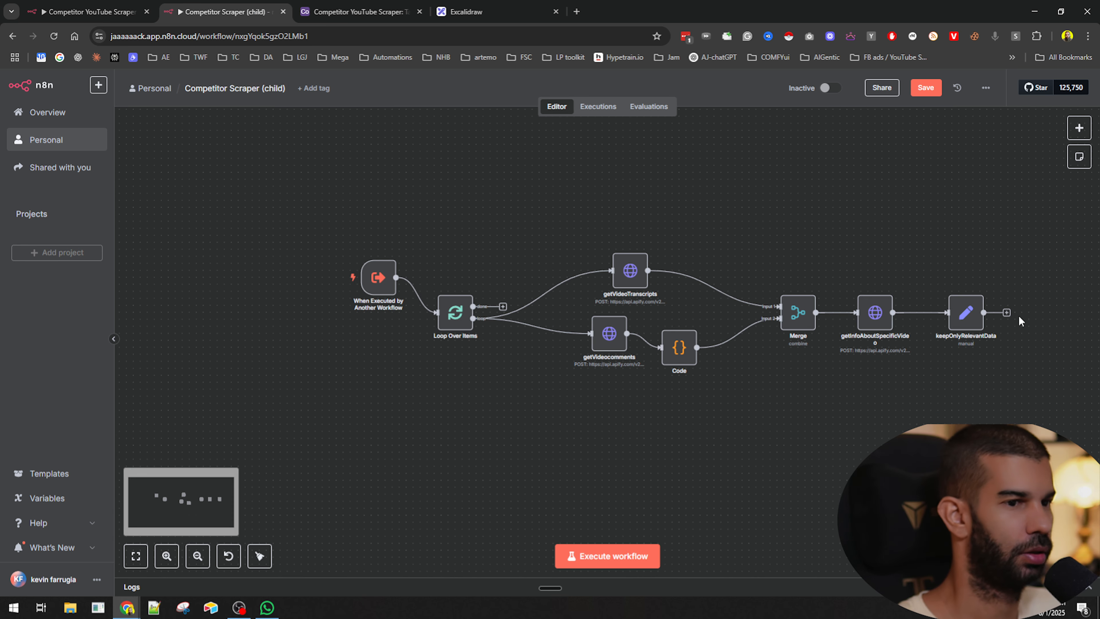
{"action": "left_click_drag", "start_coordinate": [1008, 316], "coordinate": [448, 329]}
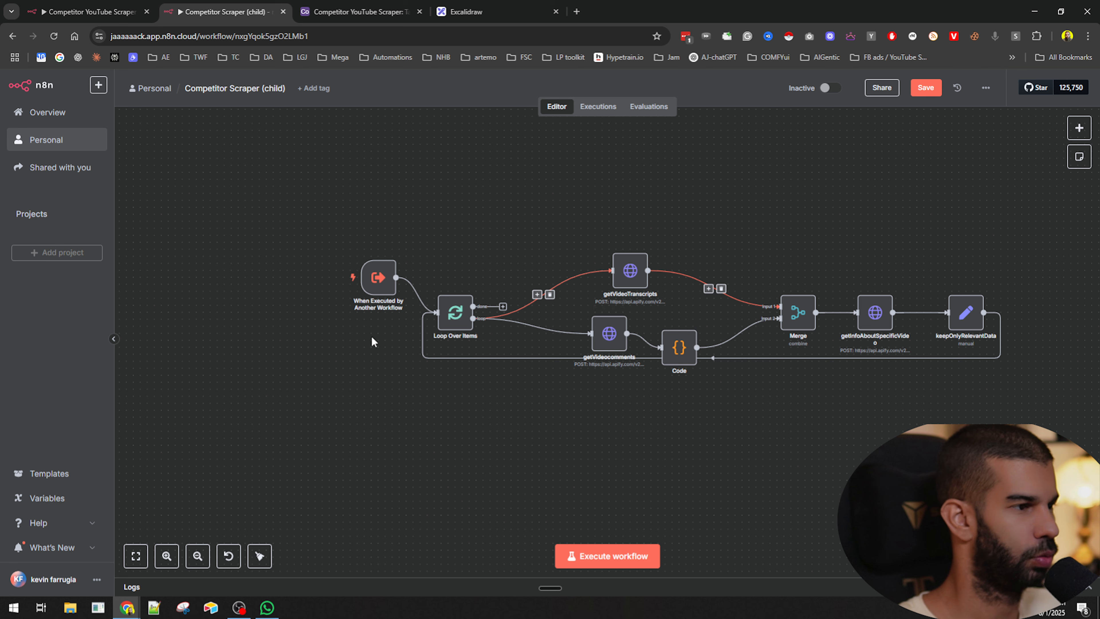
{"action": "key", "text": "ctrl+s"}
{"action": "left_click_drag", "start_coordinate": [462, 295], "coordinate": [468, 205]}
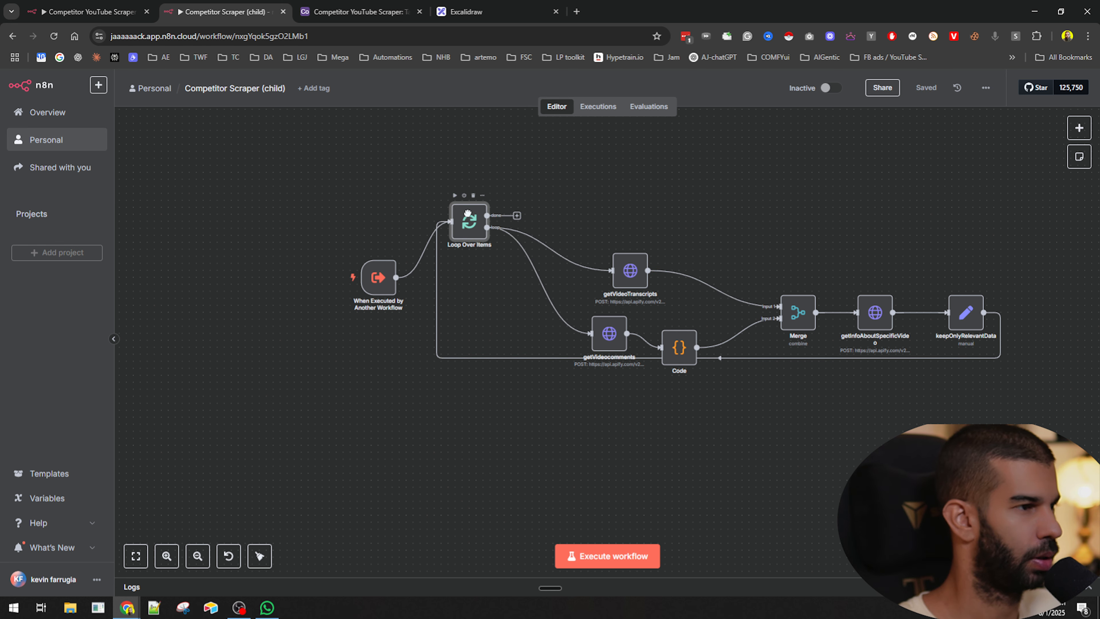
{"action": "key", "text": "ctrl+s"}
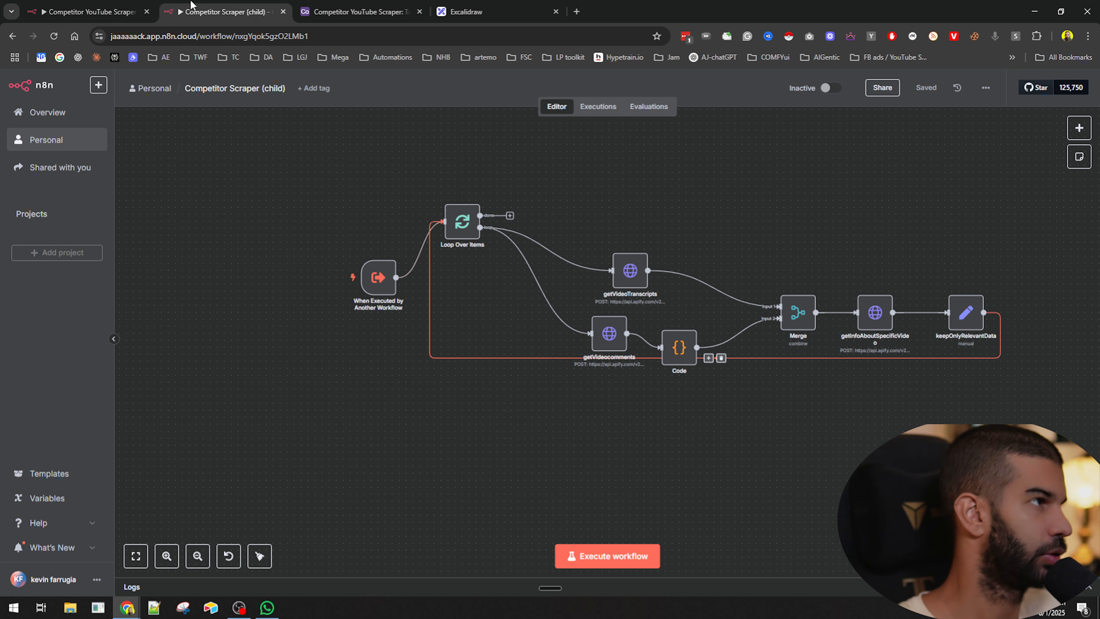
- In the parent's Create a record node, format the Date expression as videoPostDate.toDateTime().format('yyyy-MM-dd') and save the workflow
{"action": "left_click", "coordinate": [101, 4]}
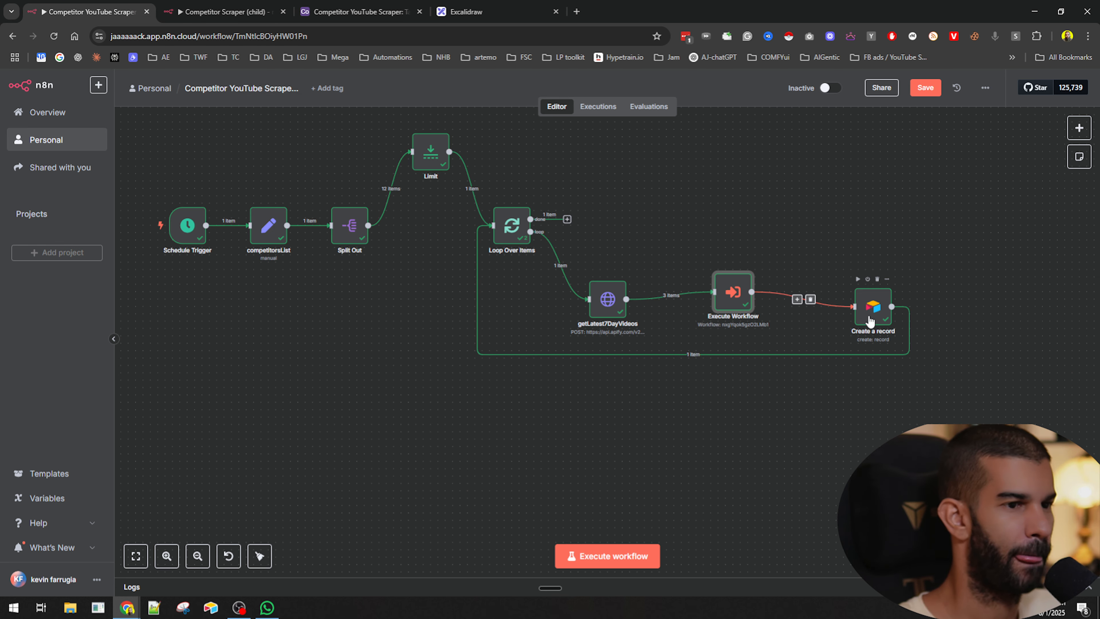
{"action": "left_click_drag", "start_coordinate": [874, 320], "coordinate": [859, 305]}
{"action": "double_click", "coordinate": [859, 304]}
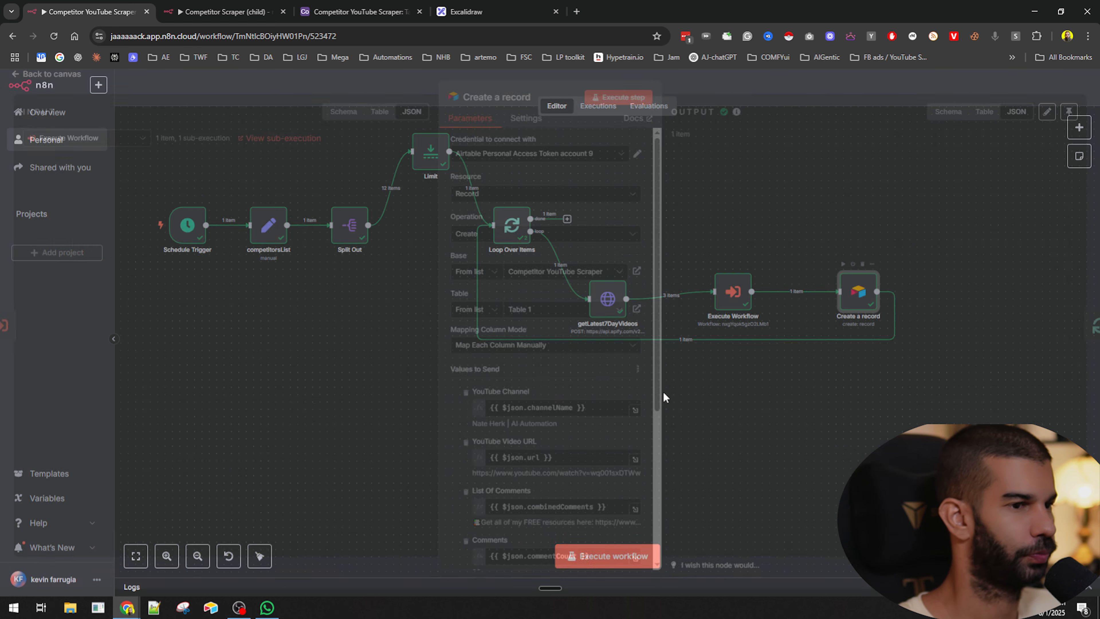
{"action": "scroll", "coordinate": [555, 303], "scroll_direction": "down", "scroll_amount": 5}
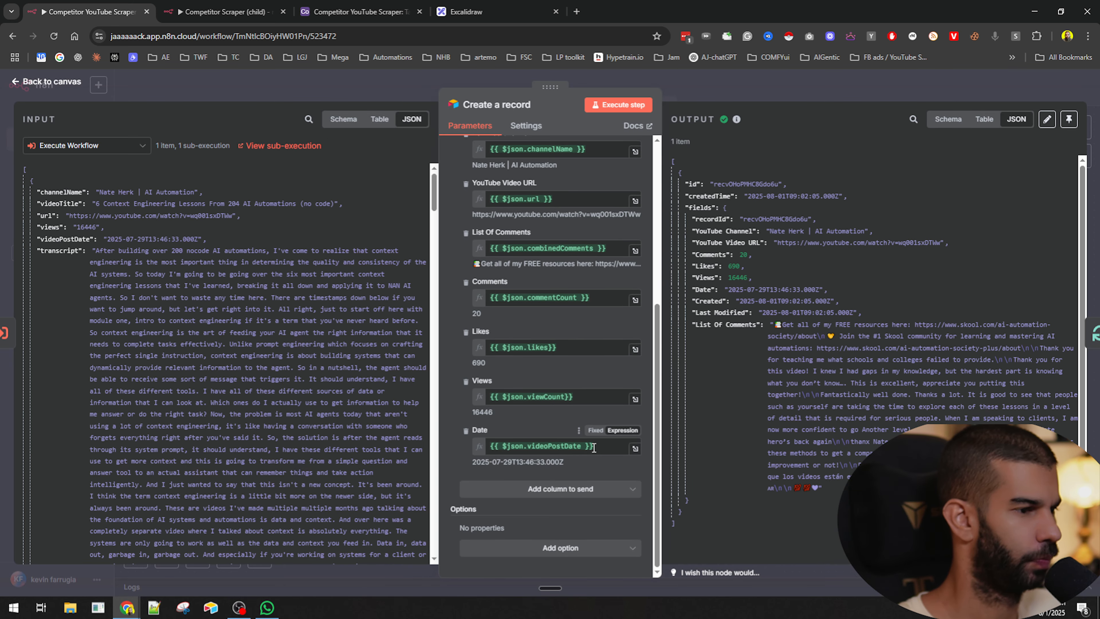
{"action": "left_click", "coordinate": [582, 446]}
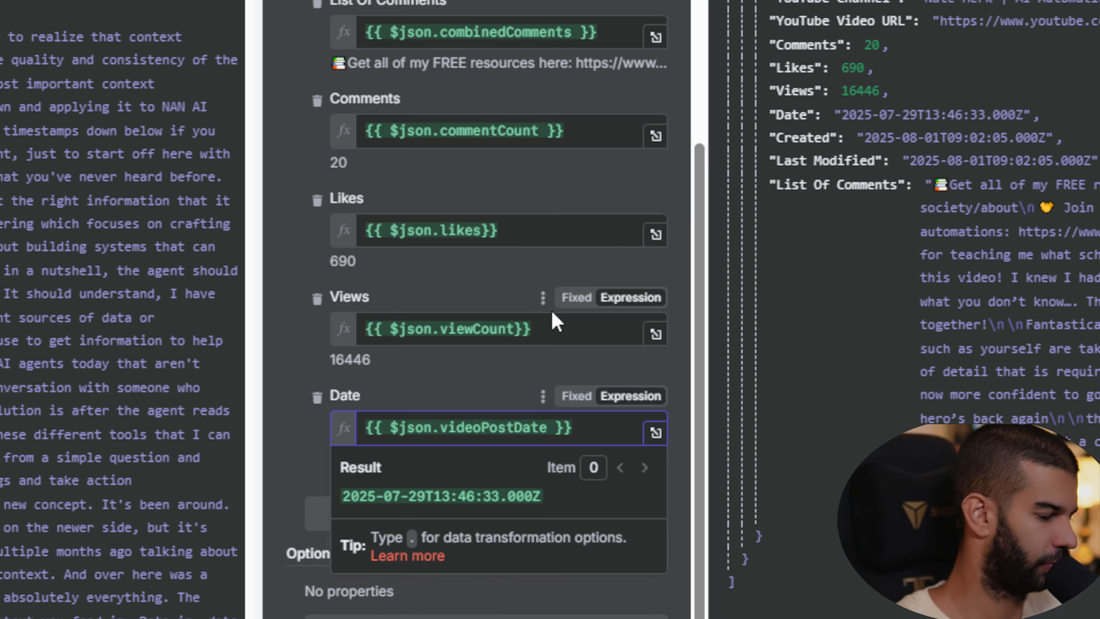
{"action": "type", "text": ".for"}
{"action": "key", "text": "BackSpace"}
{"action": "key", "text": "BackSpace"}
{"action": "key", "text": "BackSpace"}
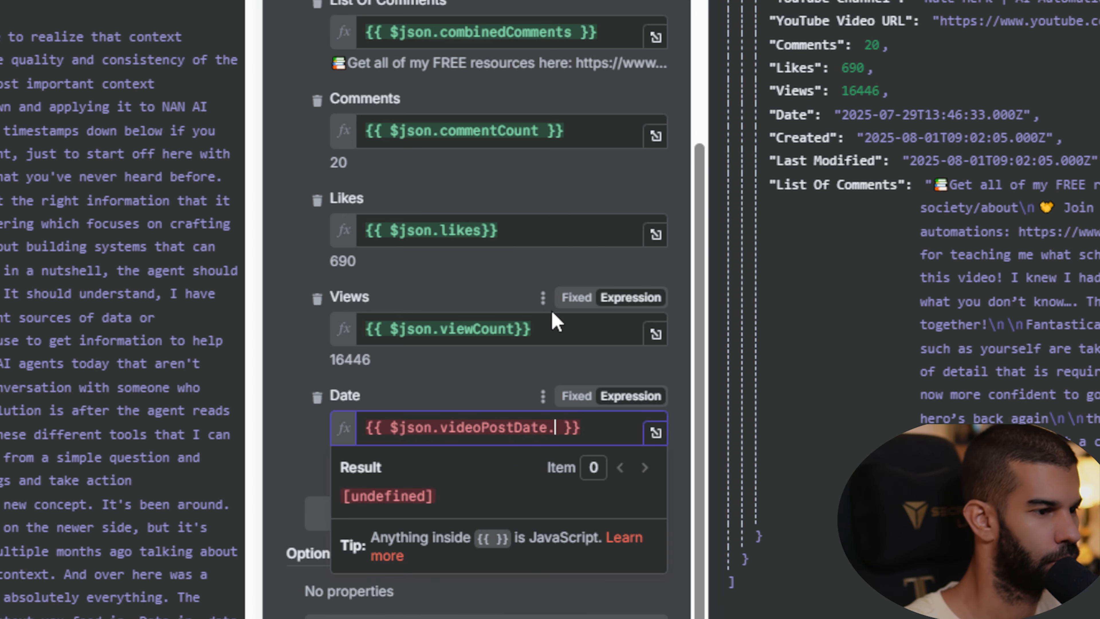
{"action": "type", "text": "toDateTime().f"}
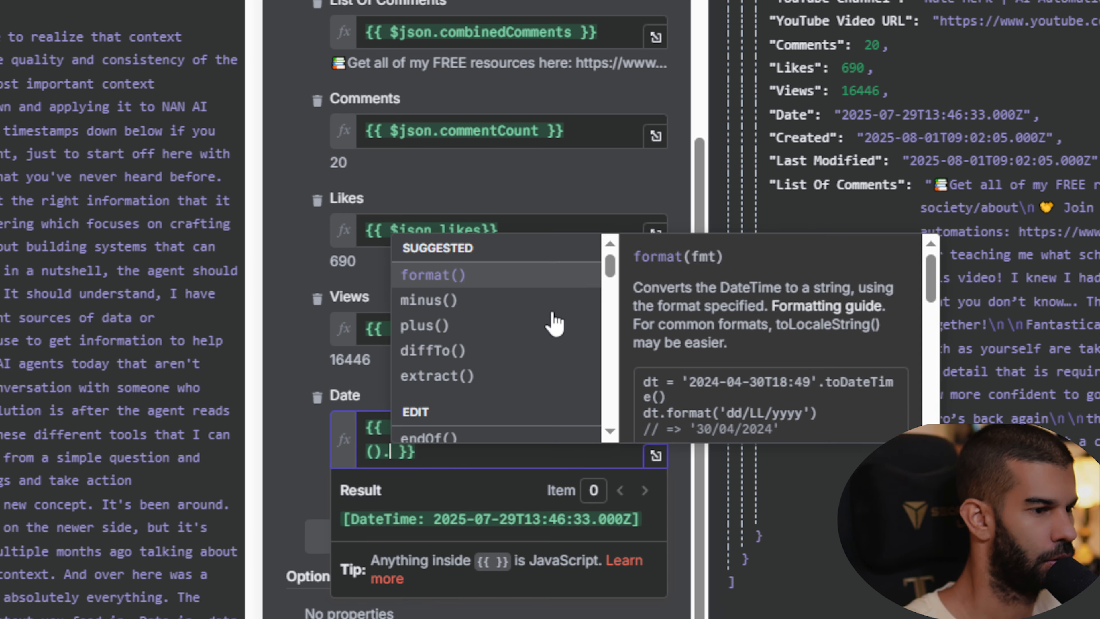
{"action": "key", "text": "Return"}
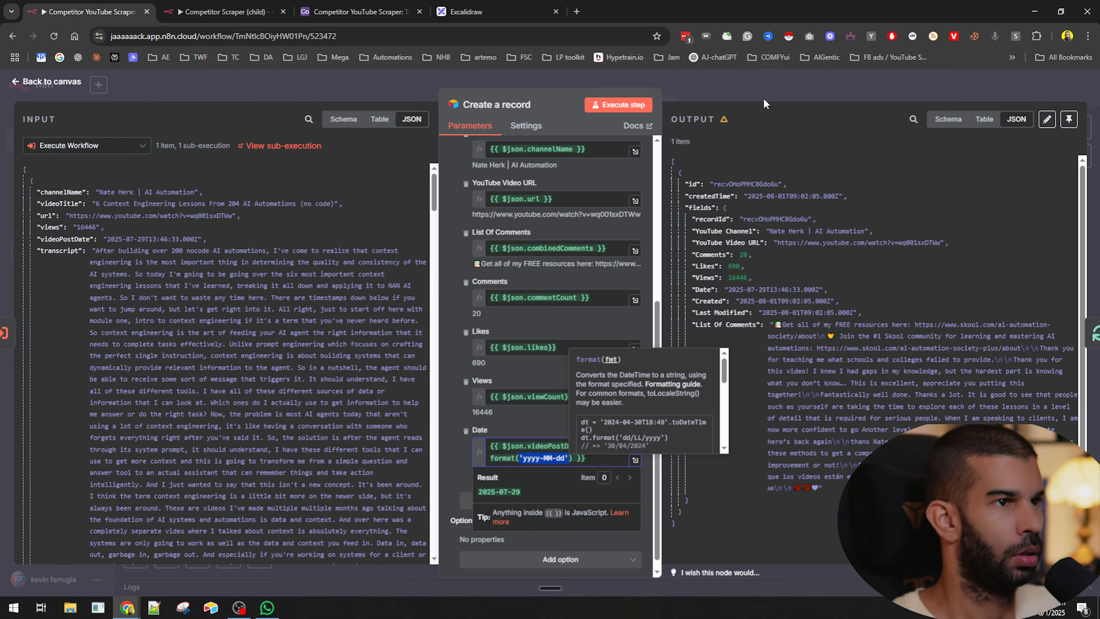
{"action": "left_click", "coordinate": [763, 98]}
{"action": "key", "text": "ctrl+s"}
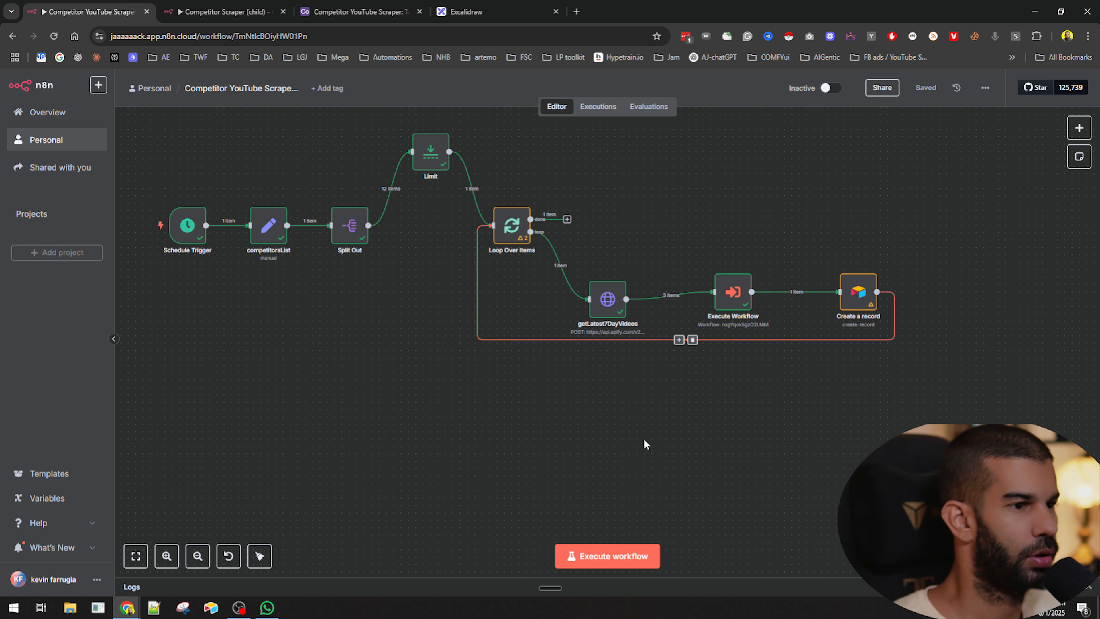
- Execute the whole parent workflow and check the running child workflow execution
{"action": "left_click", "coordinate": [355, 10]}
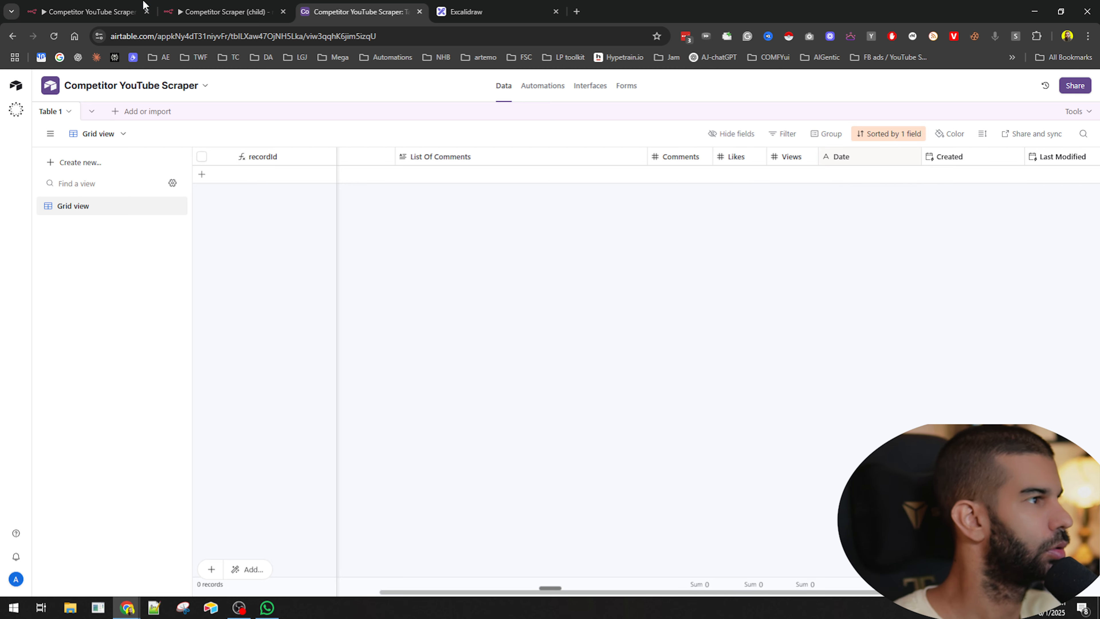
{"action": "left_click", "coordinate": [140, 9]}
{"action": "left_click", "coordinate": [217, 12]}
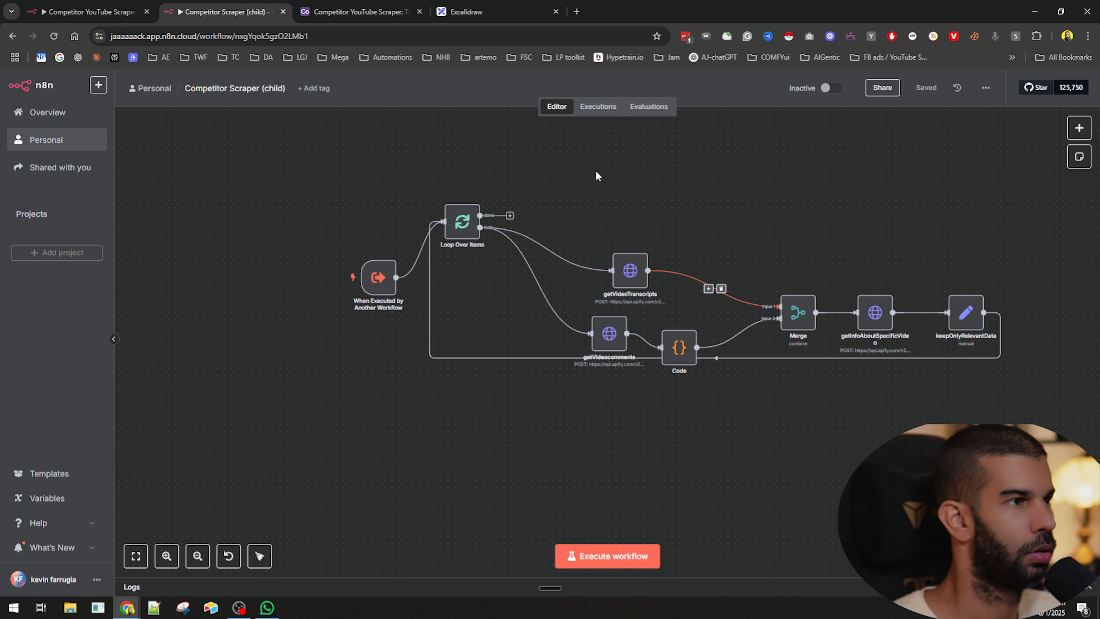
{"action": "left_click", "coordinate": [123, 6]}
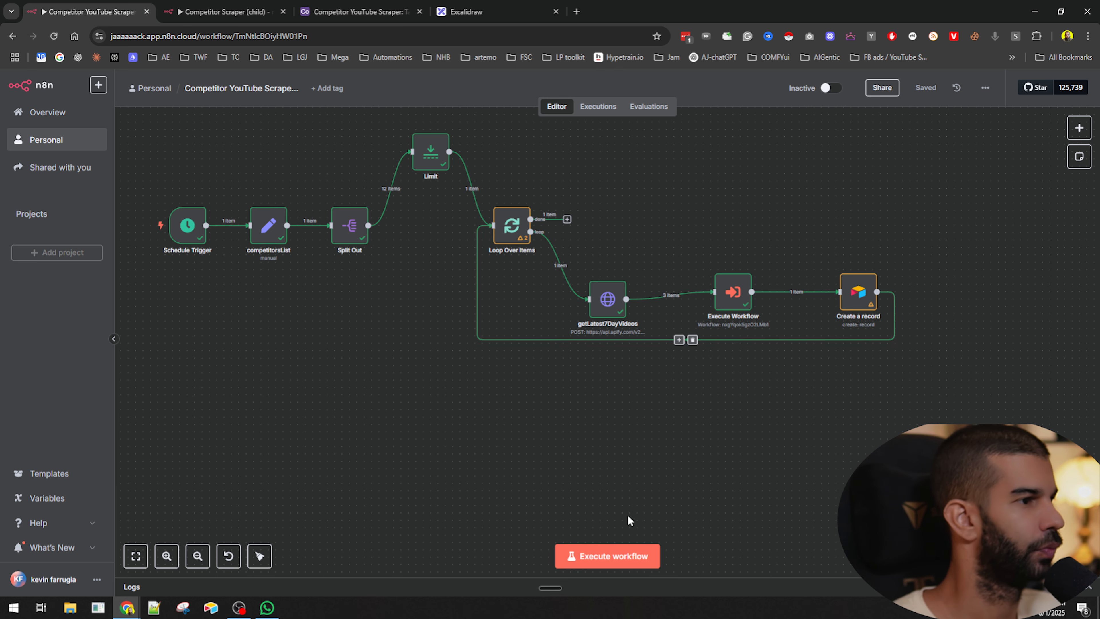
{"action": "left_click", "coordinate": [607, 558]}
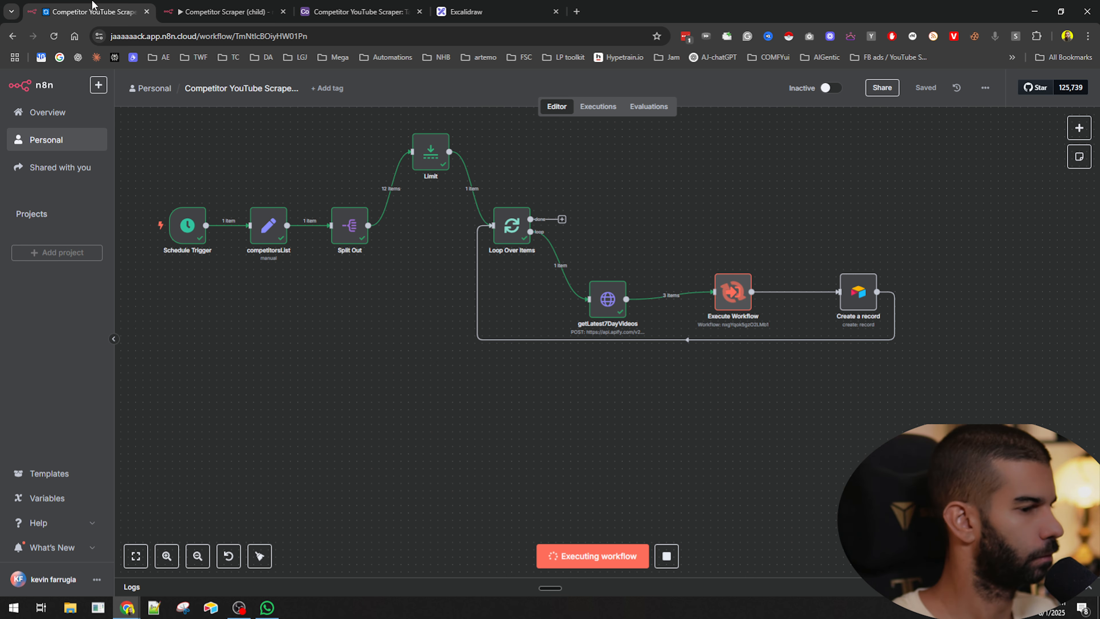
{"action": "left_click", "coordinate": [225, 11]}
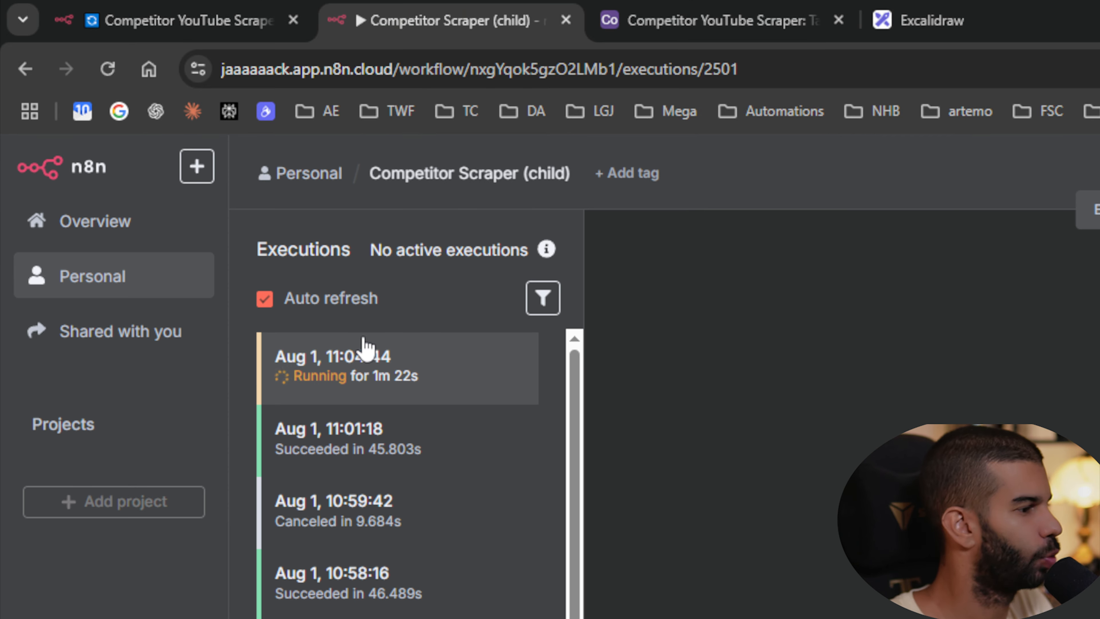
{"action": "left_click", "coordinate": [108, 5]}
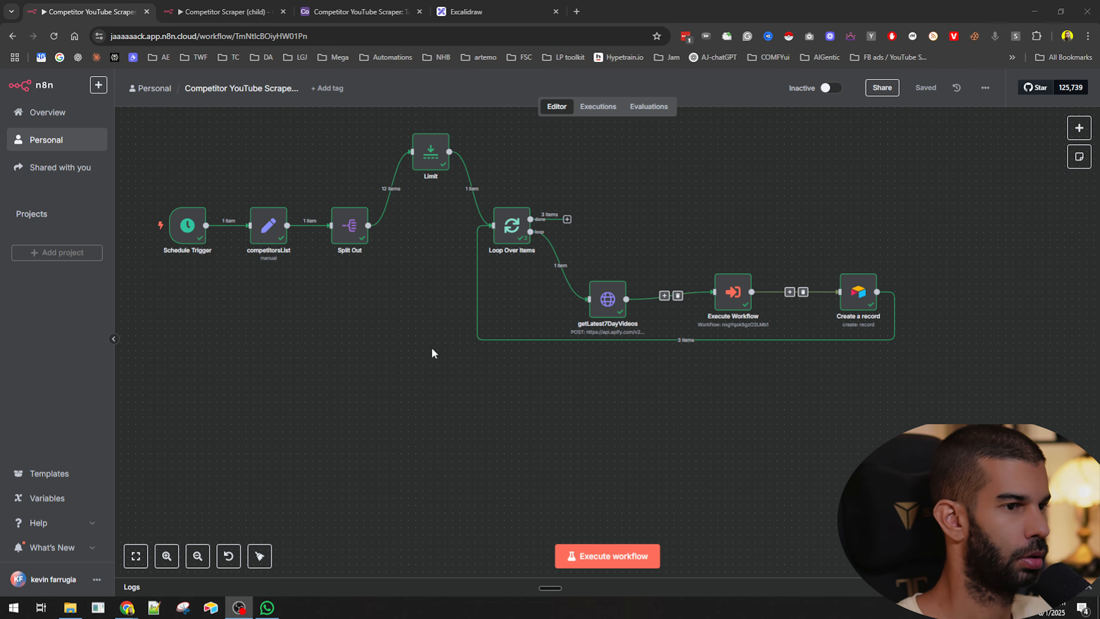
- Review the new records in the Airtable table, expanding the first record to inspect its fields
{"action": "left_click", "coordinate": [317, 5]}
{"action": "scroll", "coordinate": [532, 178], "scroll_direction": "left", "scroll_amount": 3}
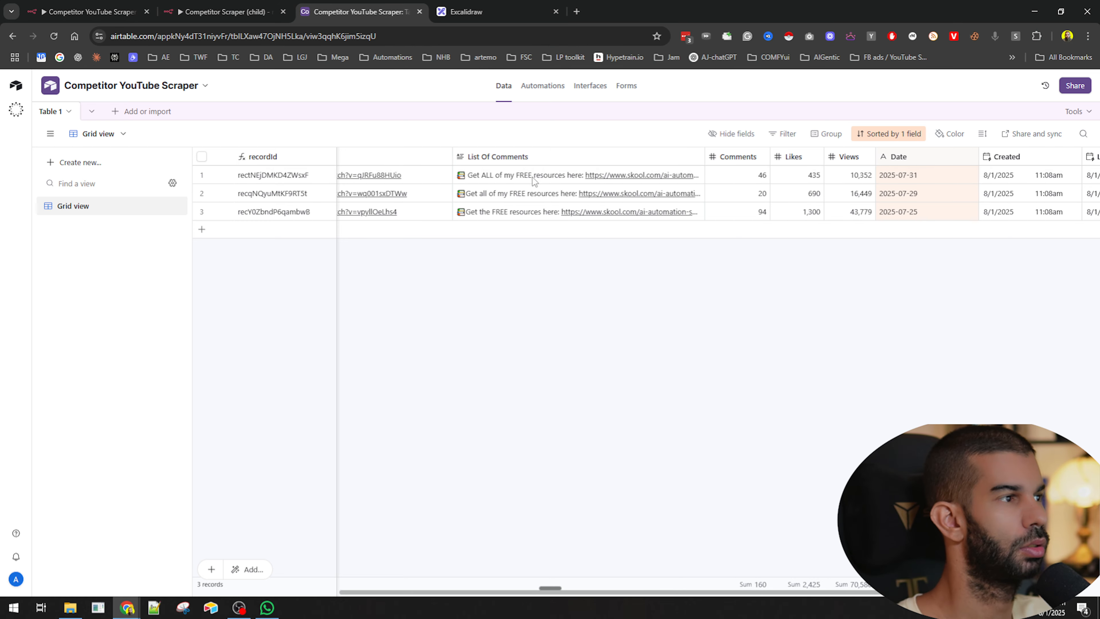
{"action": "left_click", "coordinate": [535, 216]}
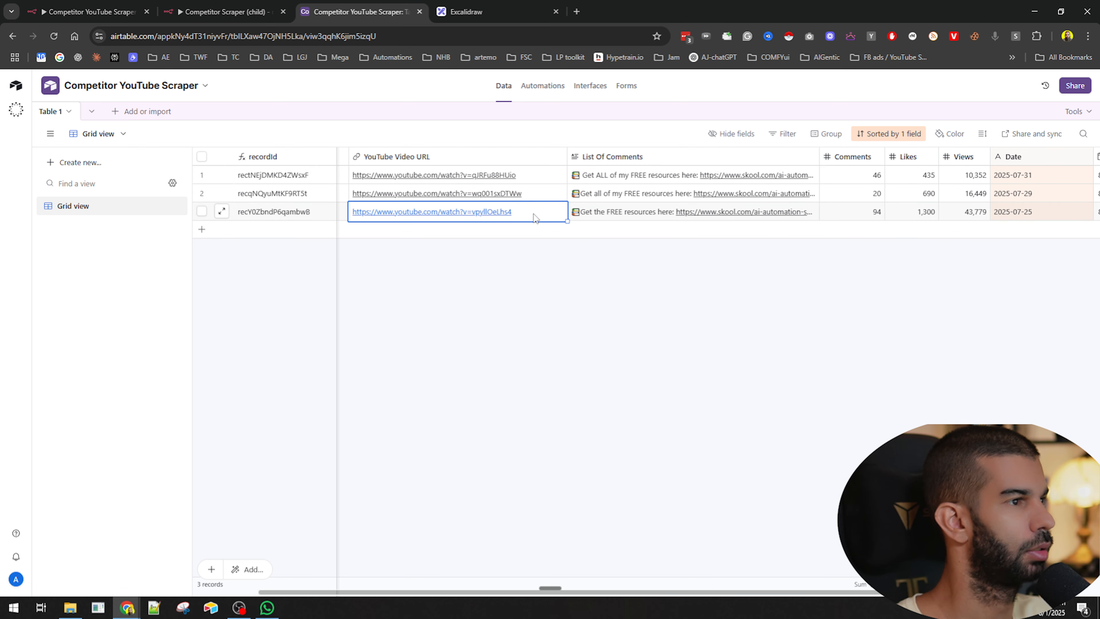
{"action": "left_click", "coordinate": [220, 175]}
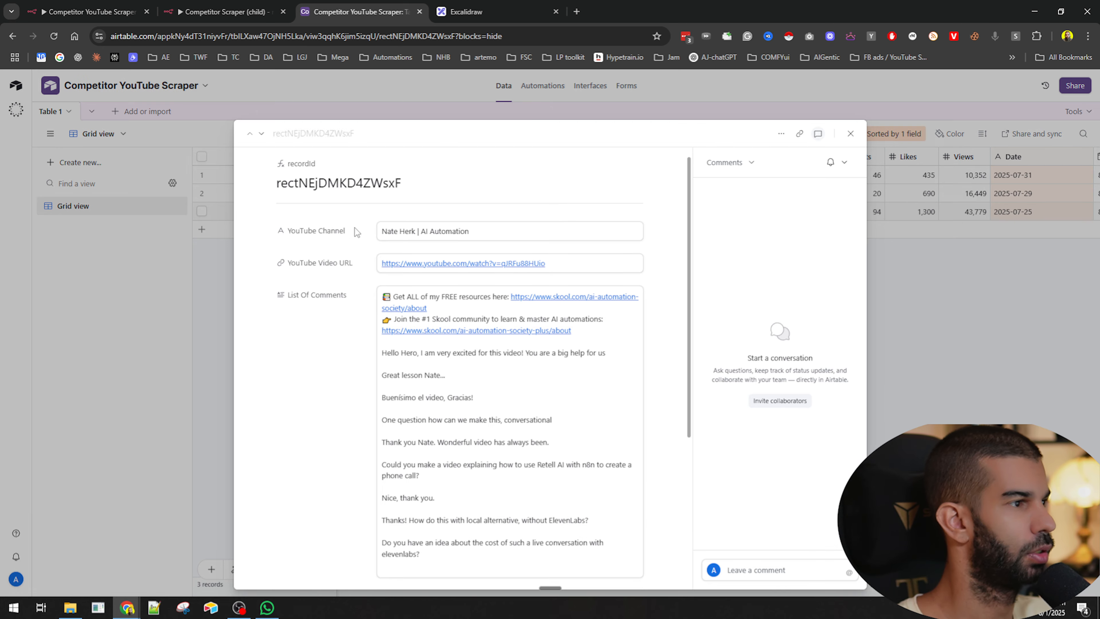
{"action": "scroll", "coordinate": [338, 208], "scroll_direction": "down", "scroll_amount": 2}
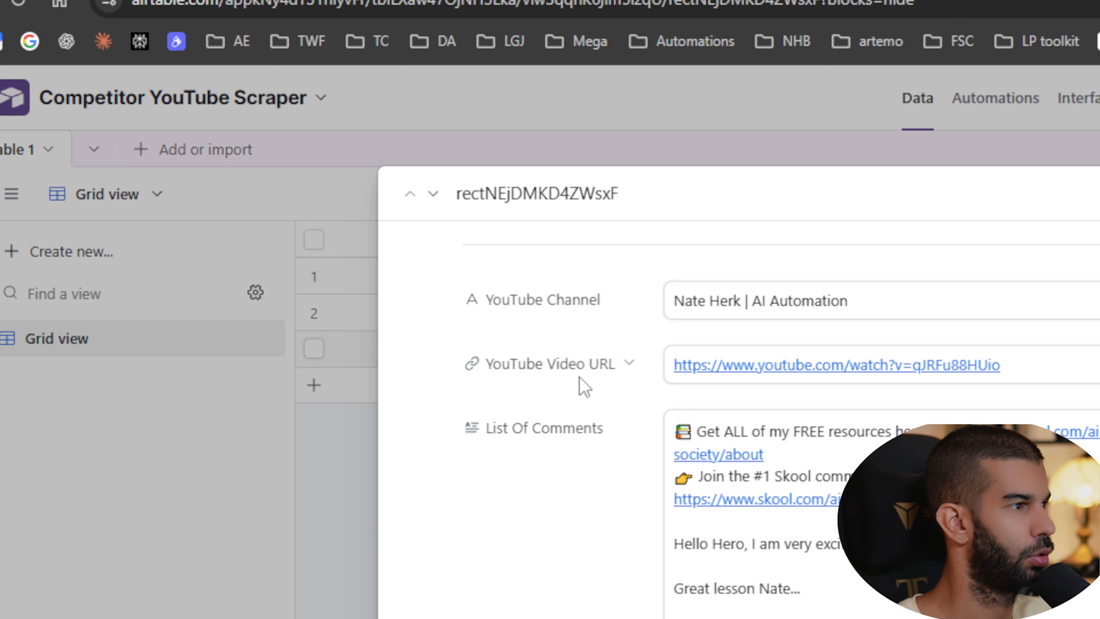
{"action": "scroll", "coordinate": [384, 191], "scroll_direction": "down", "scroll_amount": 4}
{"action": "scroll", "coordinate": [621, 388], "scroll_direction": "up", "scroll_amount": 2}
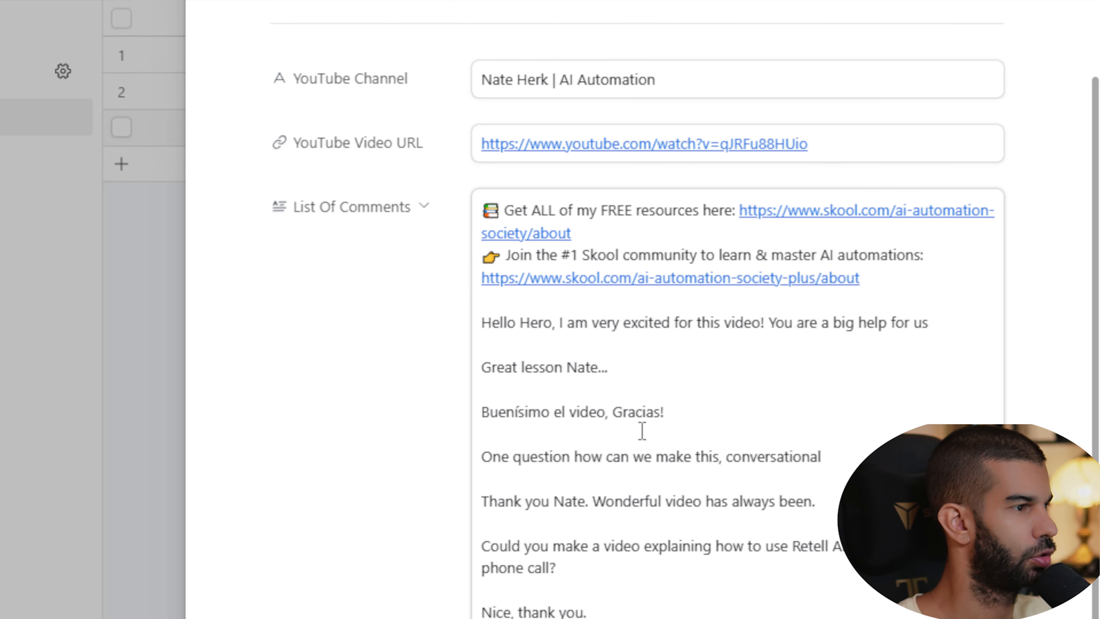
{"action": "scroll", "coordinate": [554, 316], "scroll_direction": "down", "scroll_amount": 2}
{"action": "scroll", "coordinate": [554, 316], "scroll_direction": "down", "scroll_amount": 5}
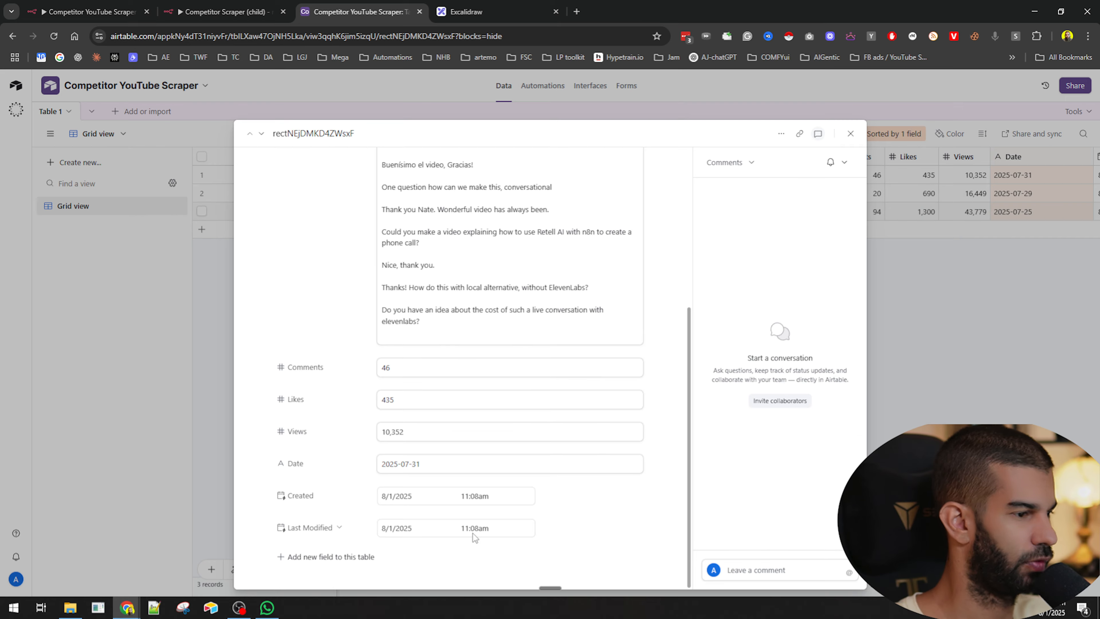
{"action": "key", "text": "Escape"}
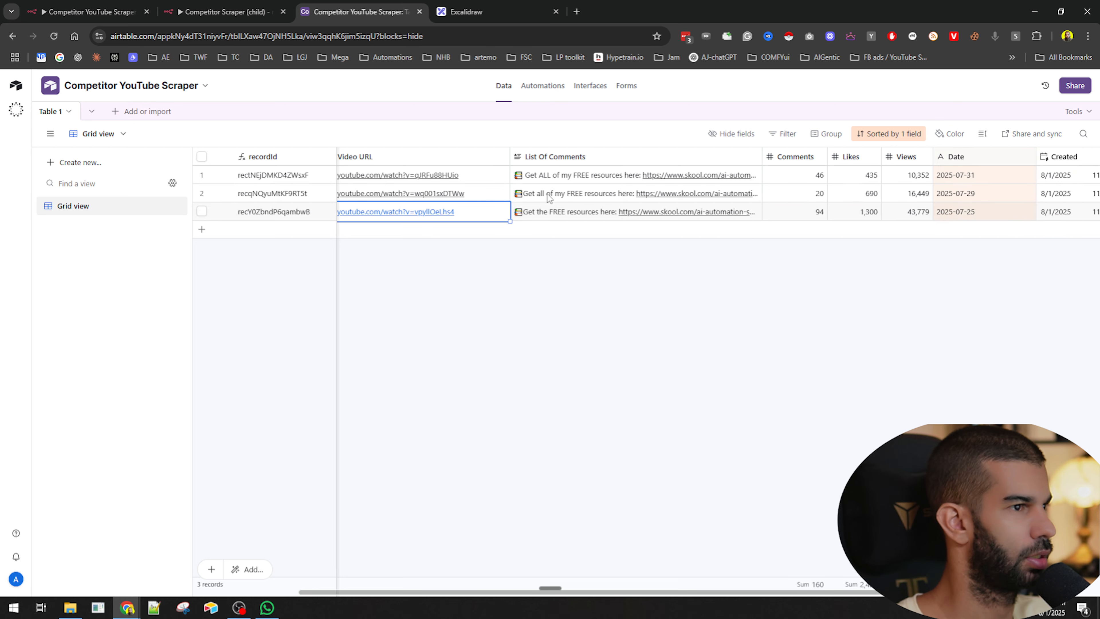
{"action": "scroll", "coordinate": [548, 197], "scroll_direction": "left", "scroll_amount": 2}
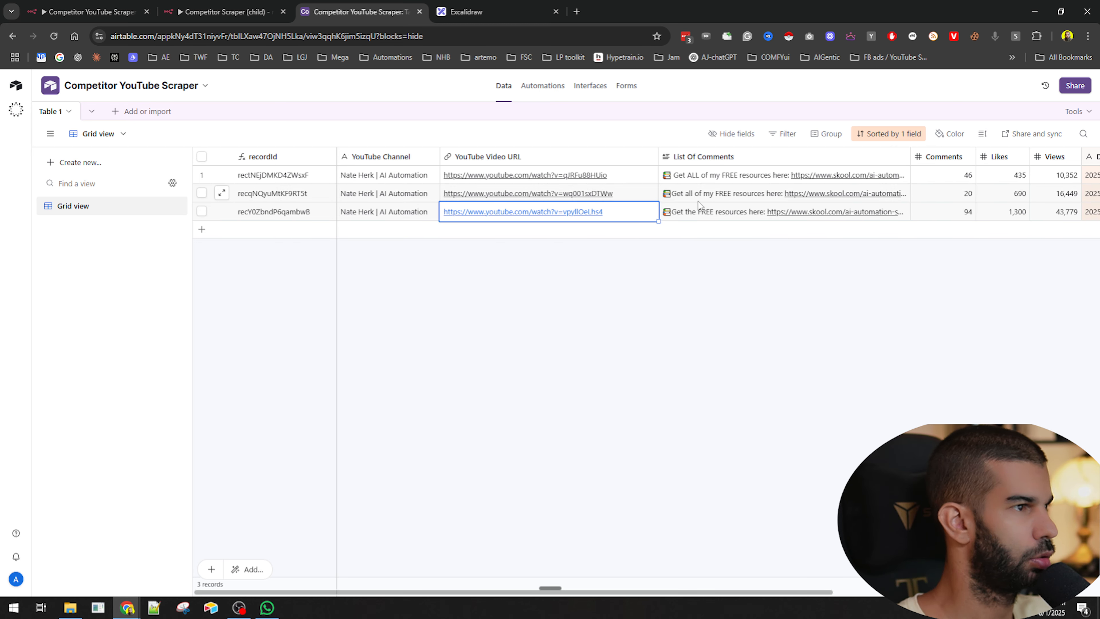
{"action": "scroll", "coordinate": [855, 221], "scroll_direction": "right", "scroll_amount": 5}
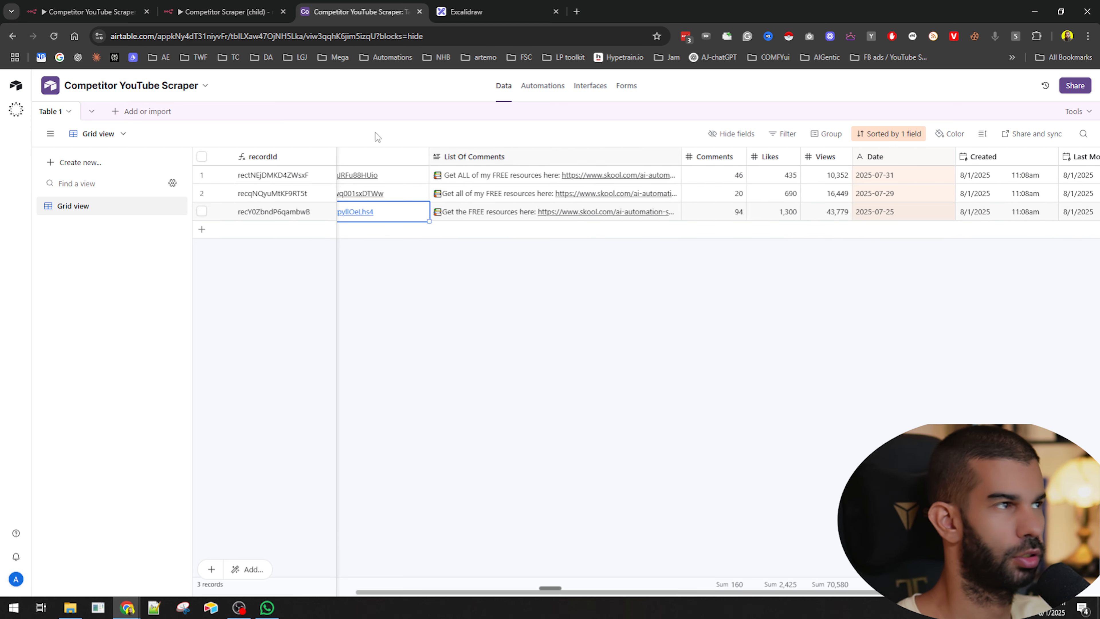
{"action": "left_click", "coordinate": [143, 9]}
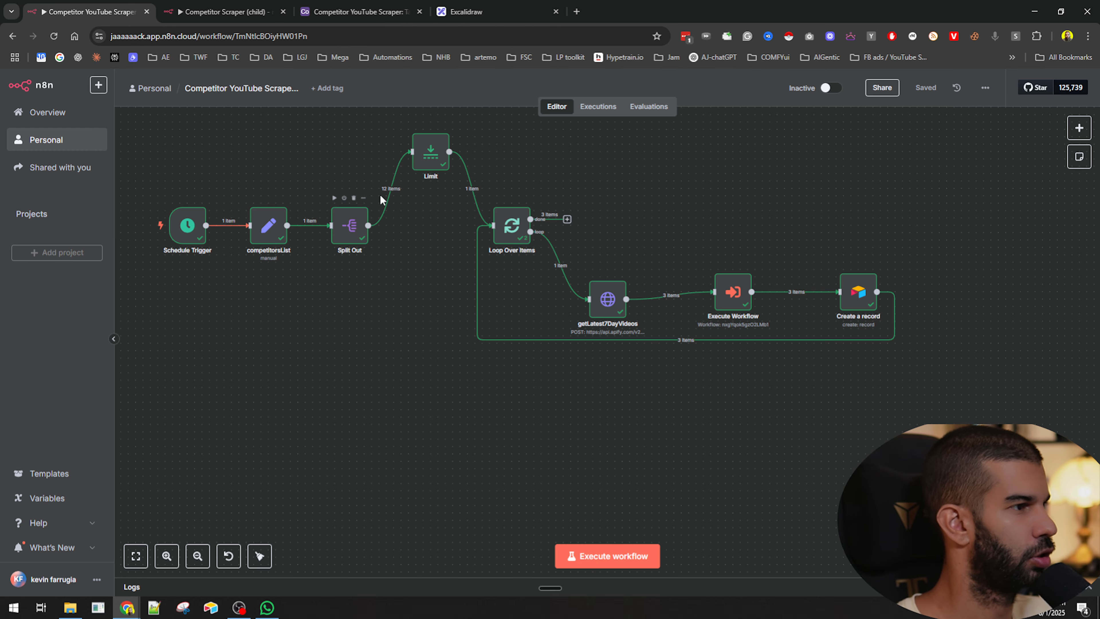